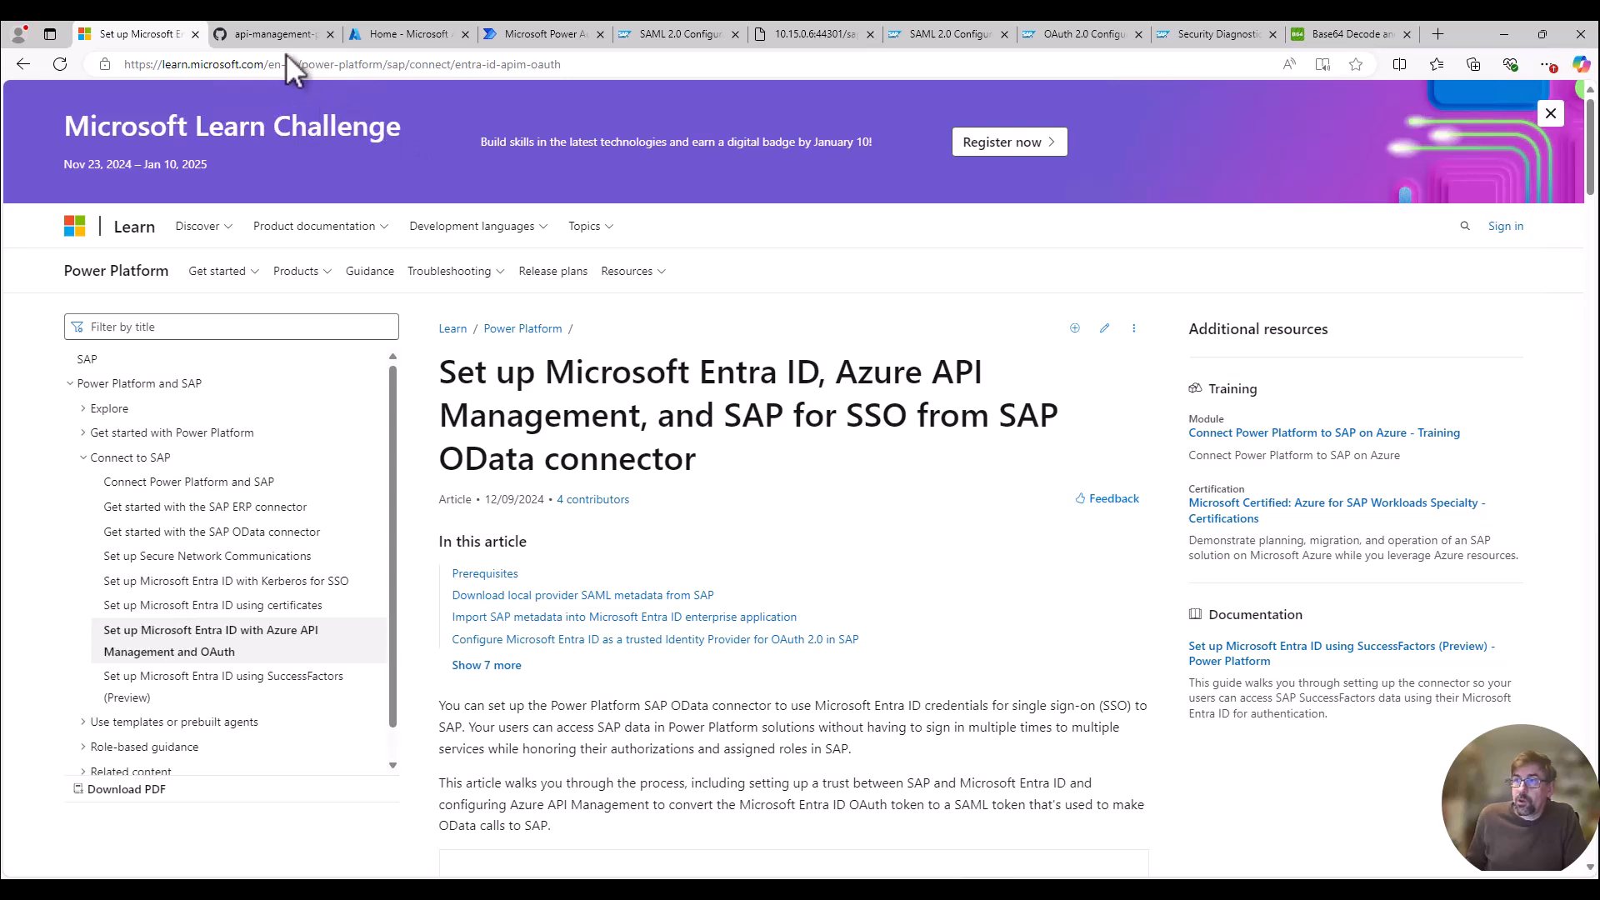
- Switch to the Azure portal and create an OData API from the API_BUSINESS_PARTNER-metadata file with the URL suffix stepbystep
click(284, 42)
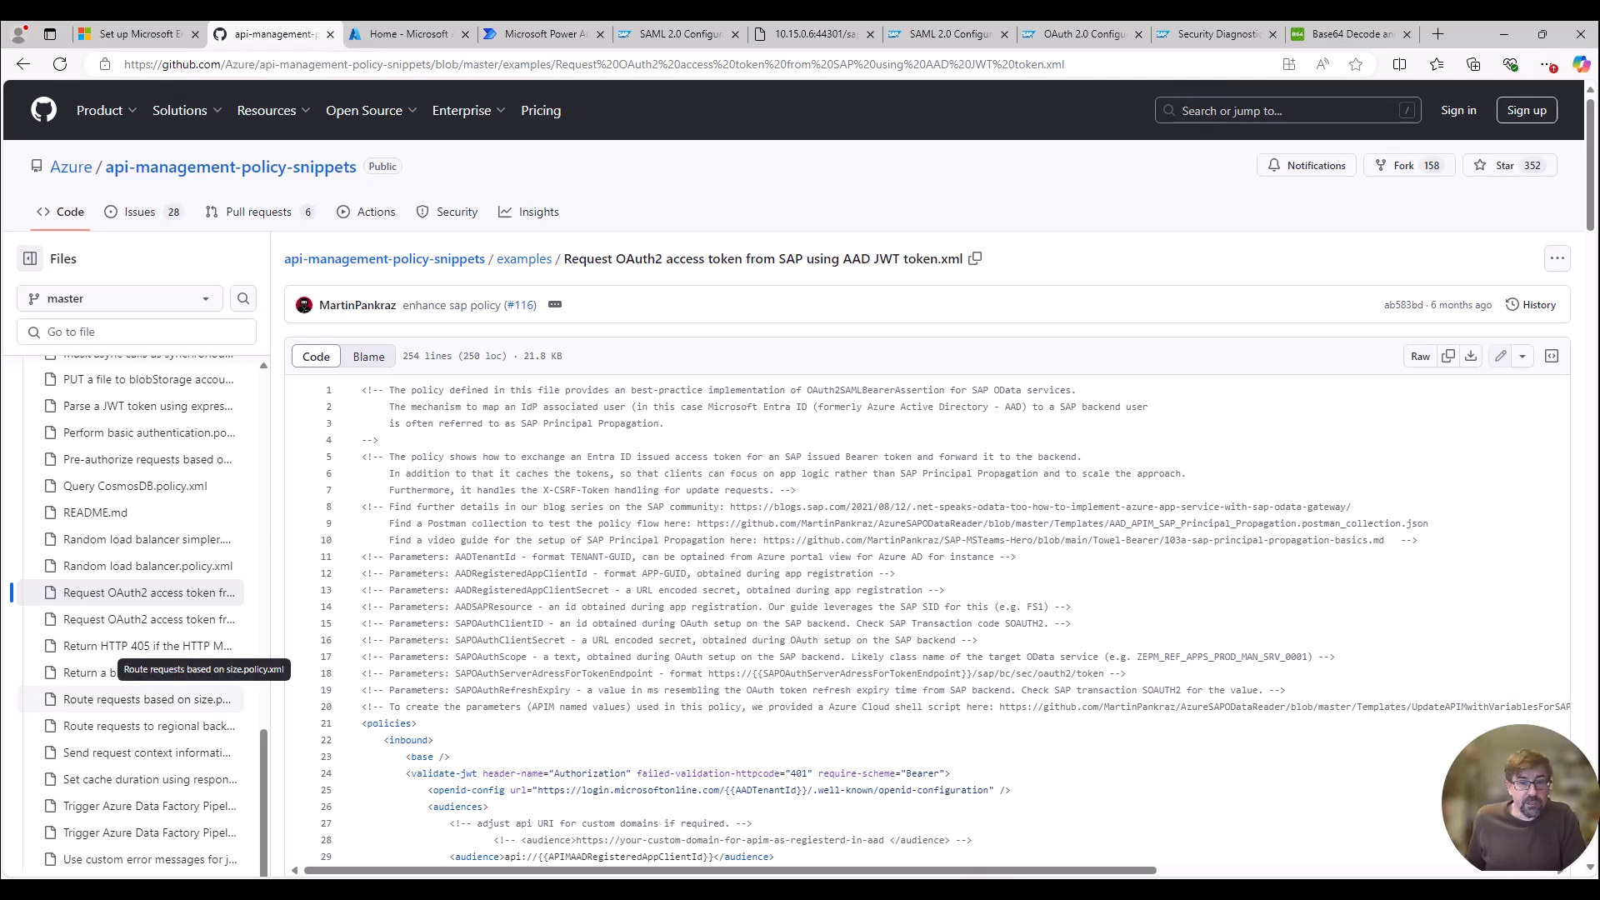
key(alt+Tab)
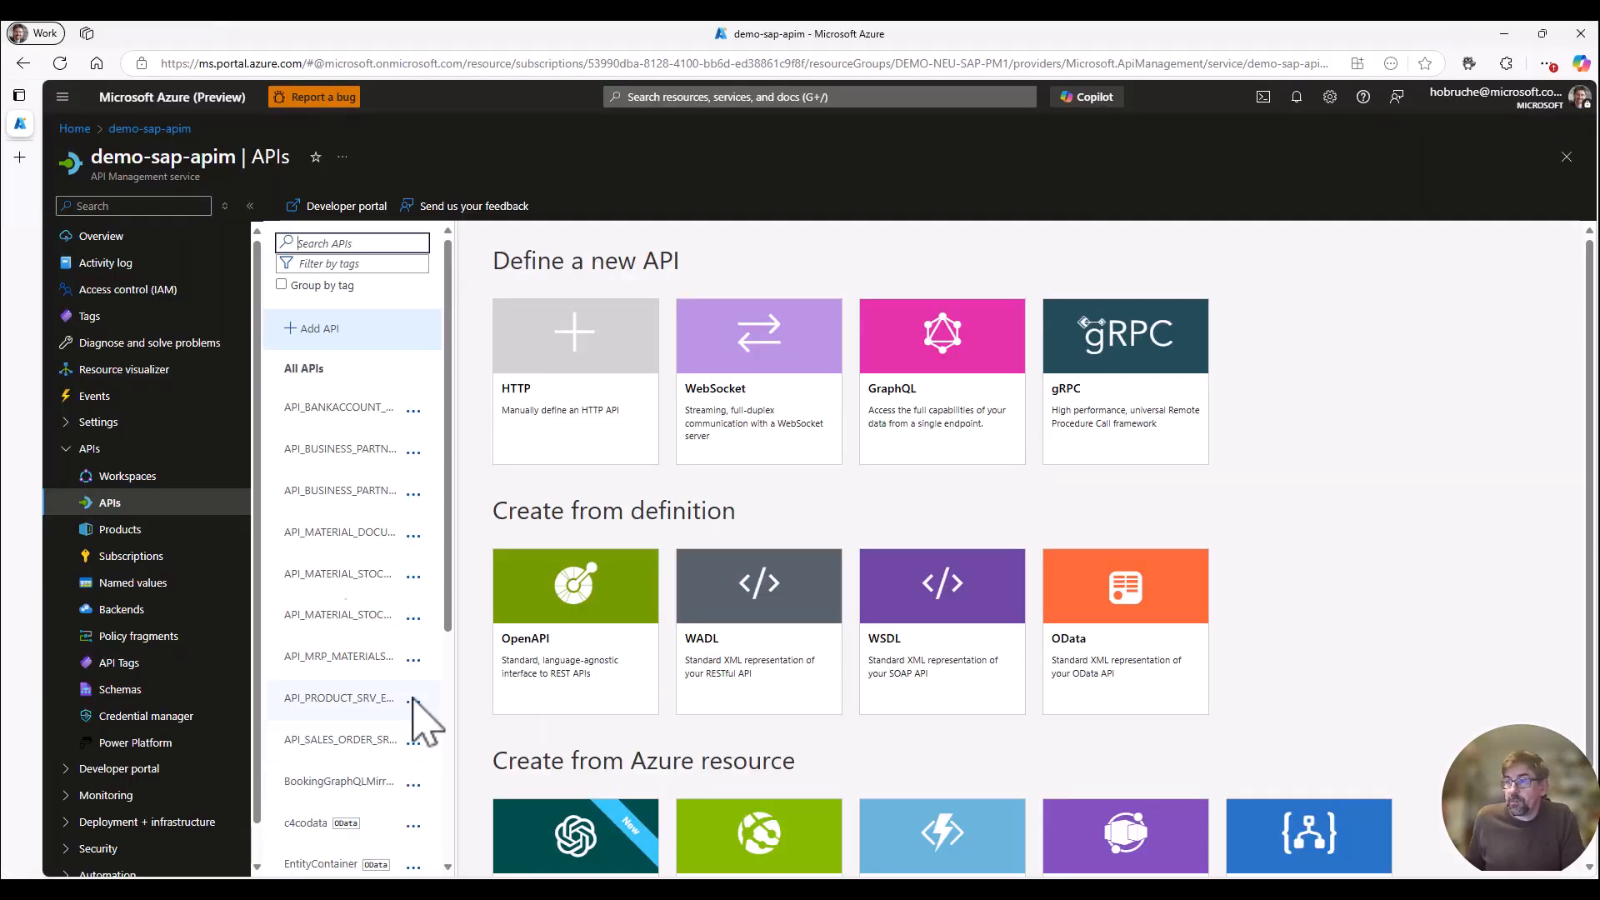
click(1082, 612)
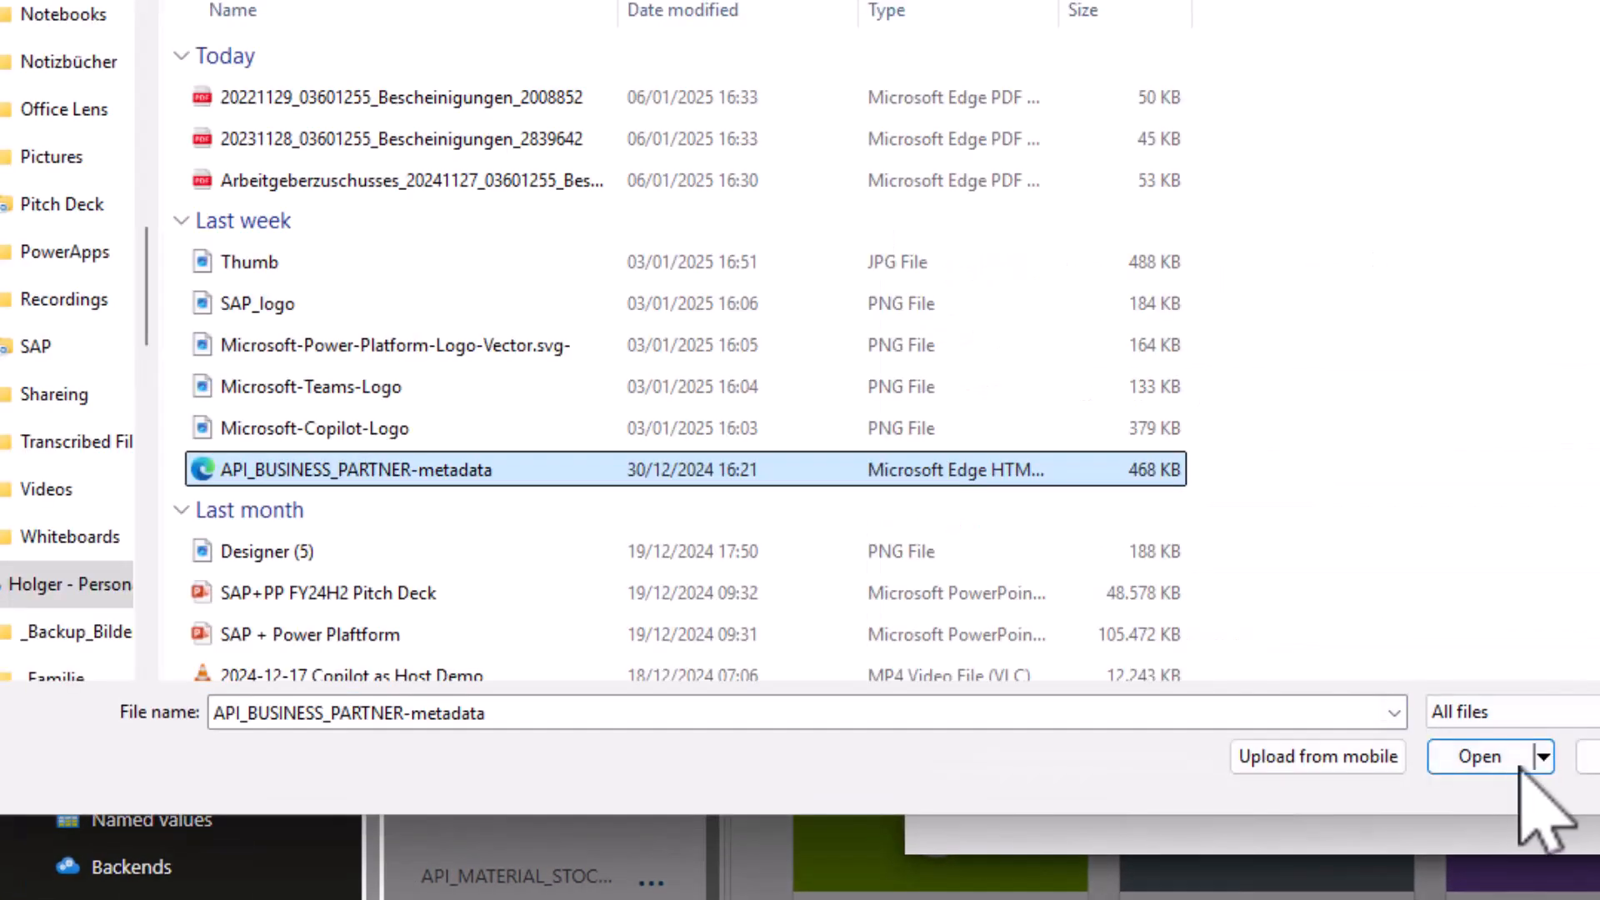
click(1479, 756)
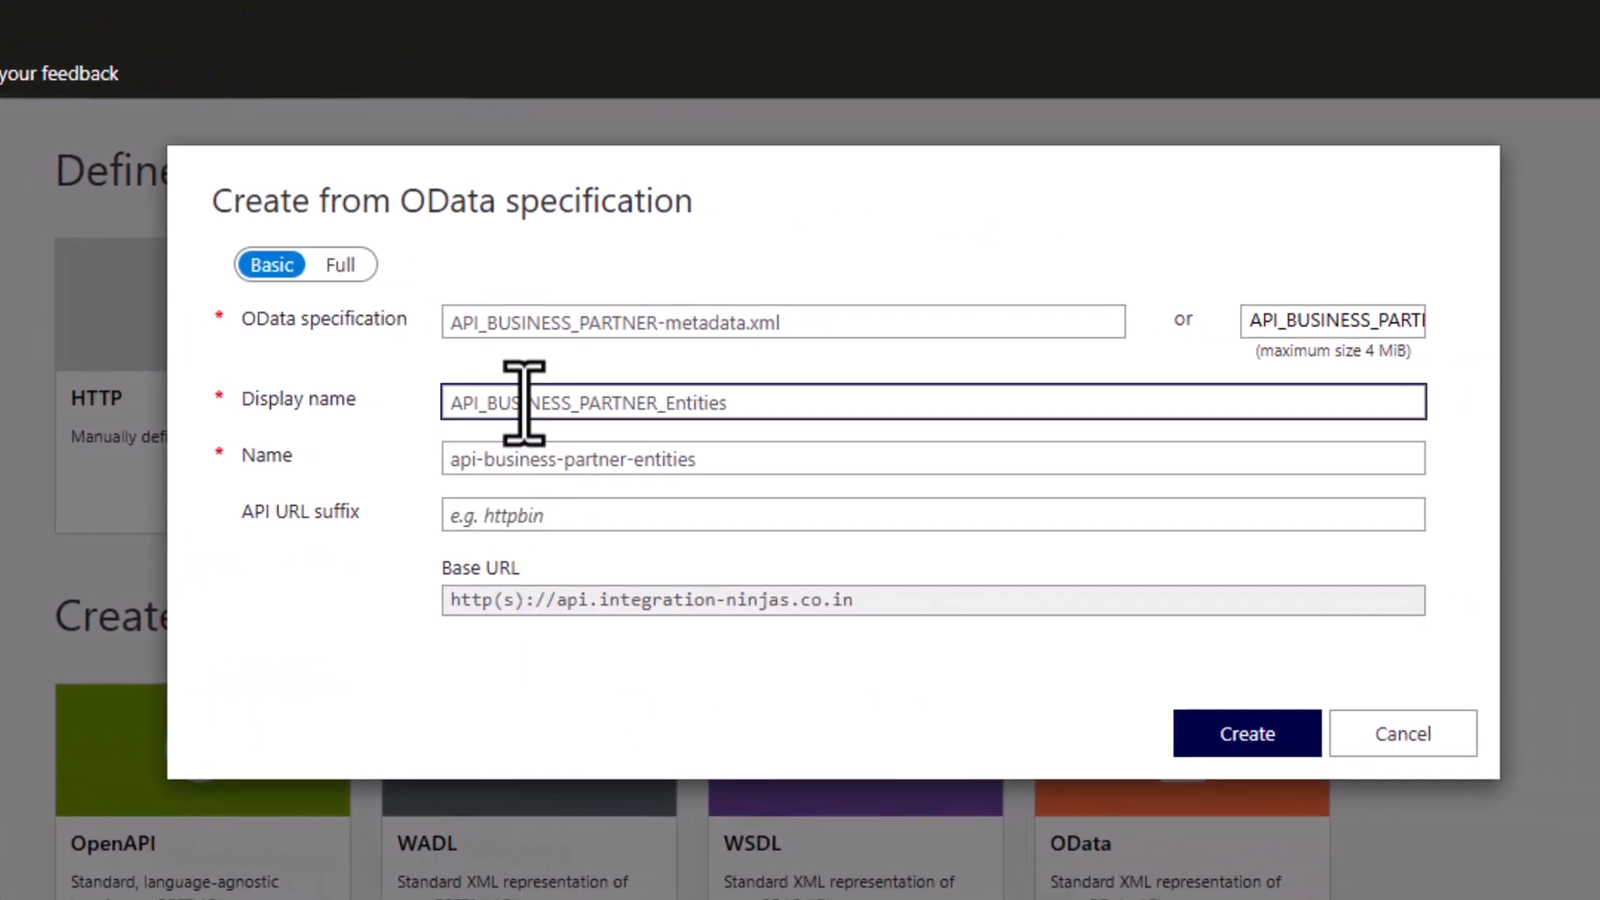
click(634, 527)
text(stepbystep)
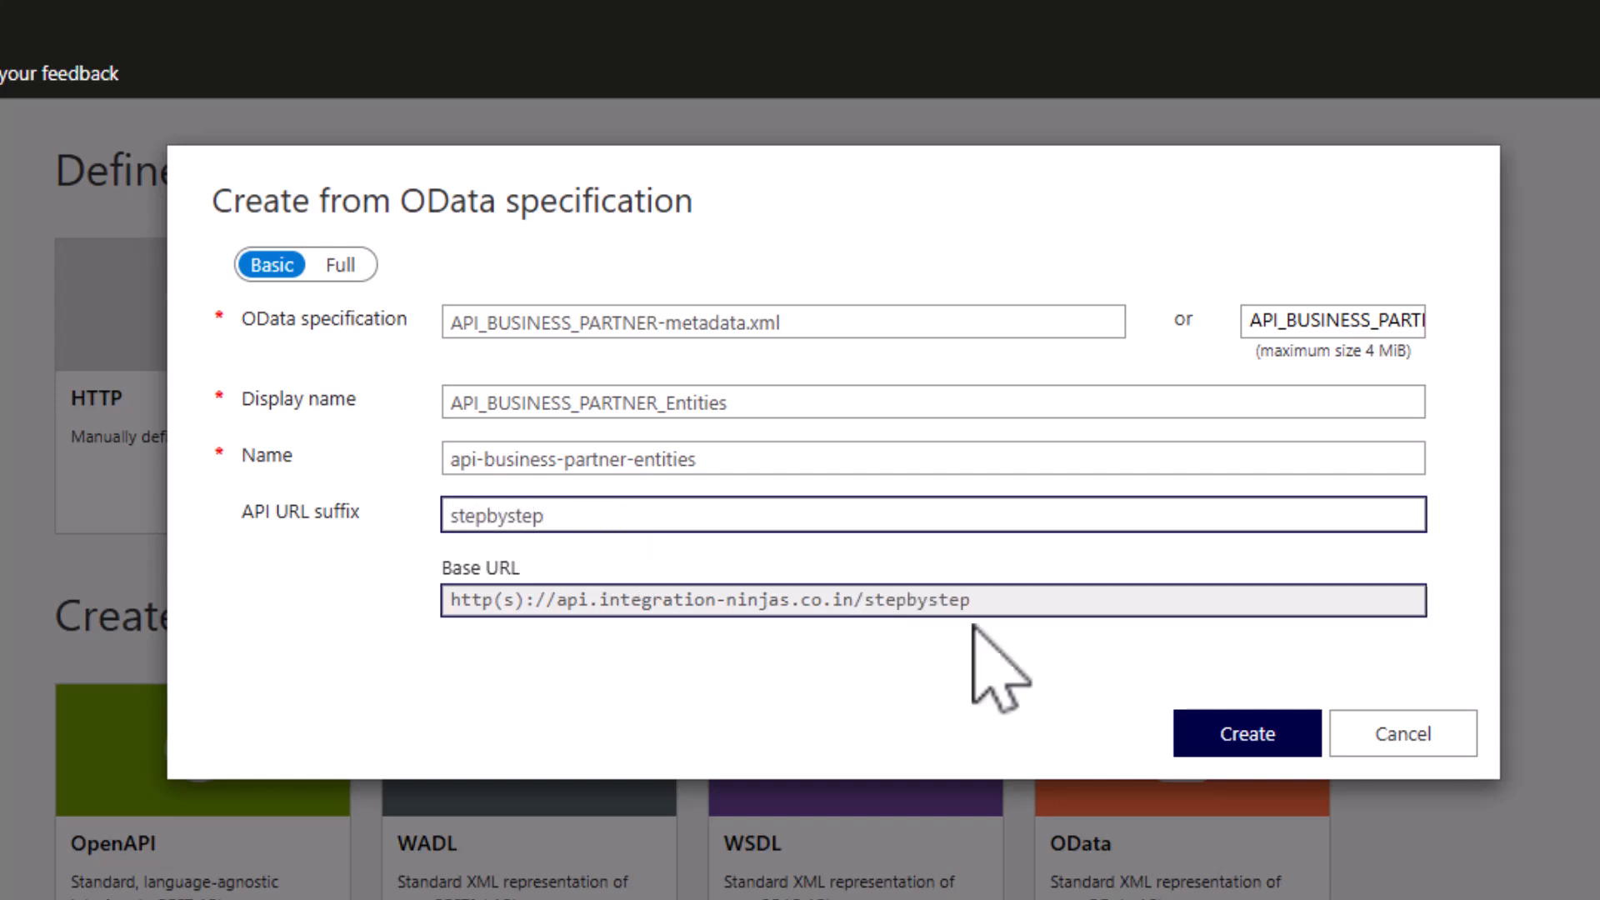
click(1245, 733)
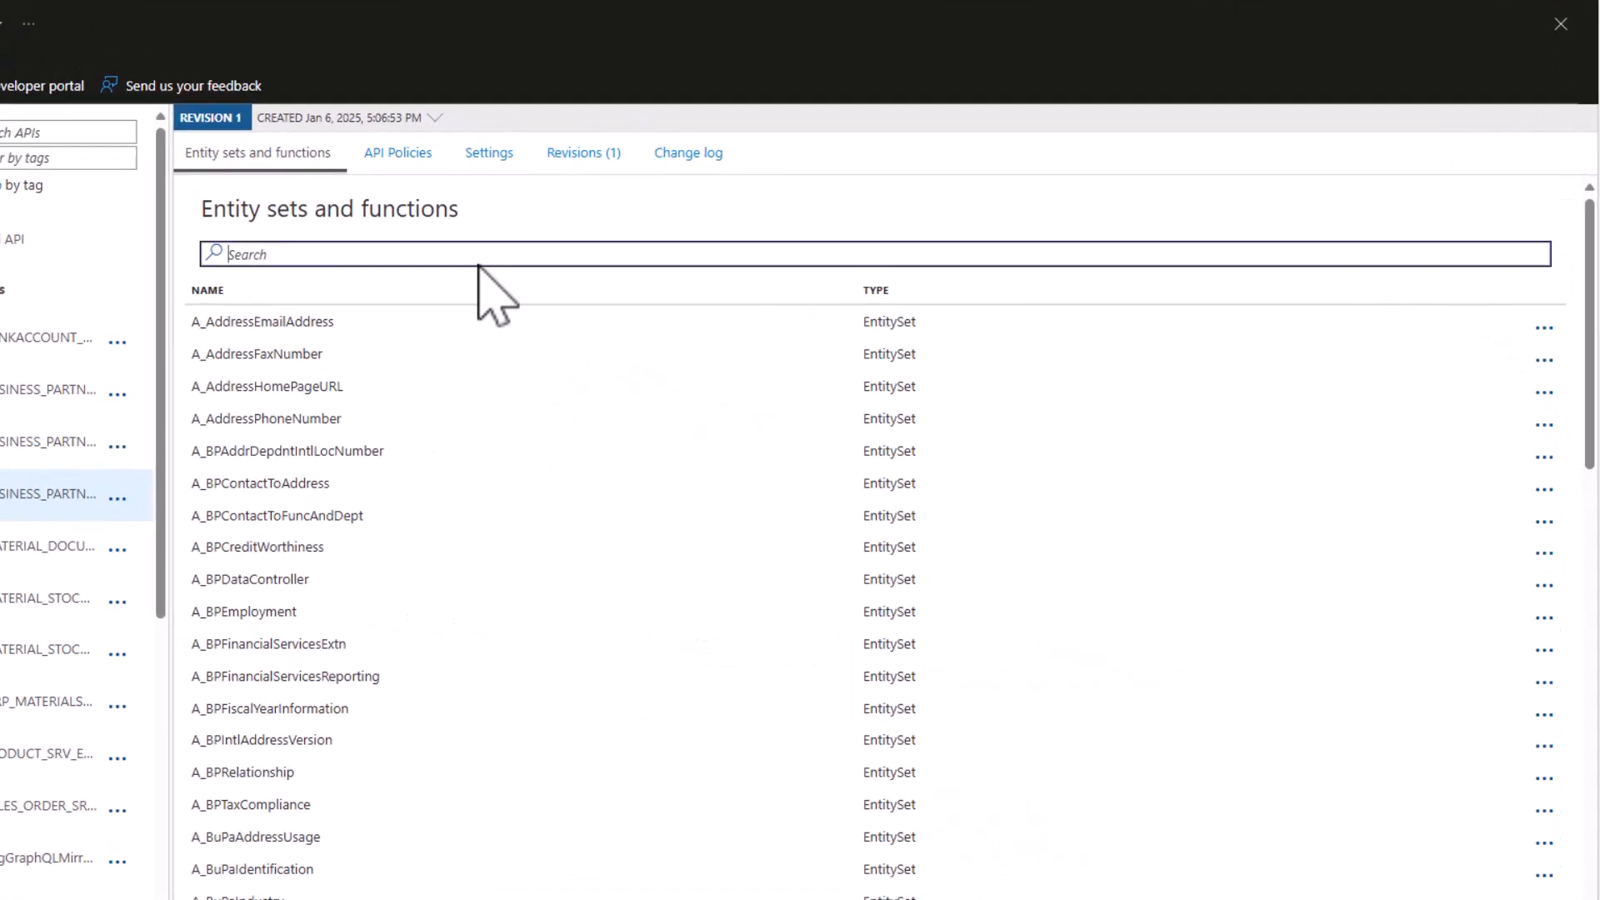
- Add an authentication-basic policy with the SAP account's username and password below the base element in the new API's inbound section
click(402, 157)
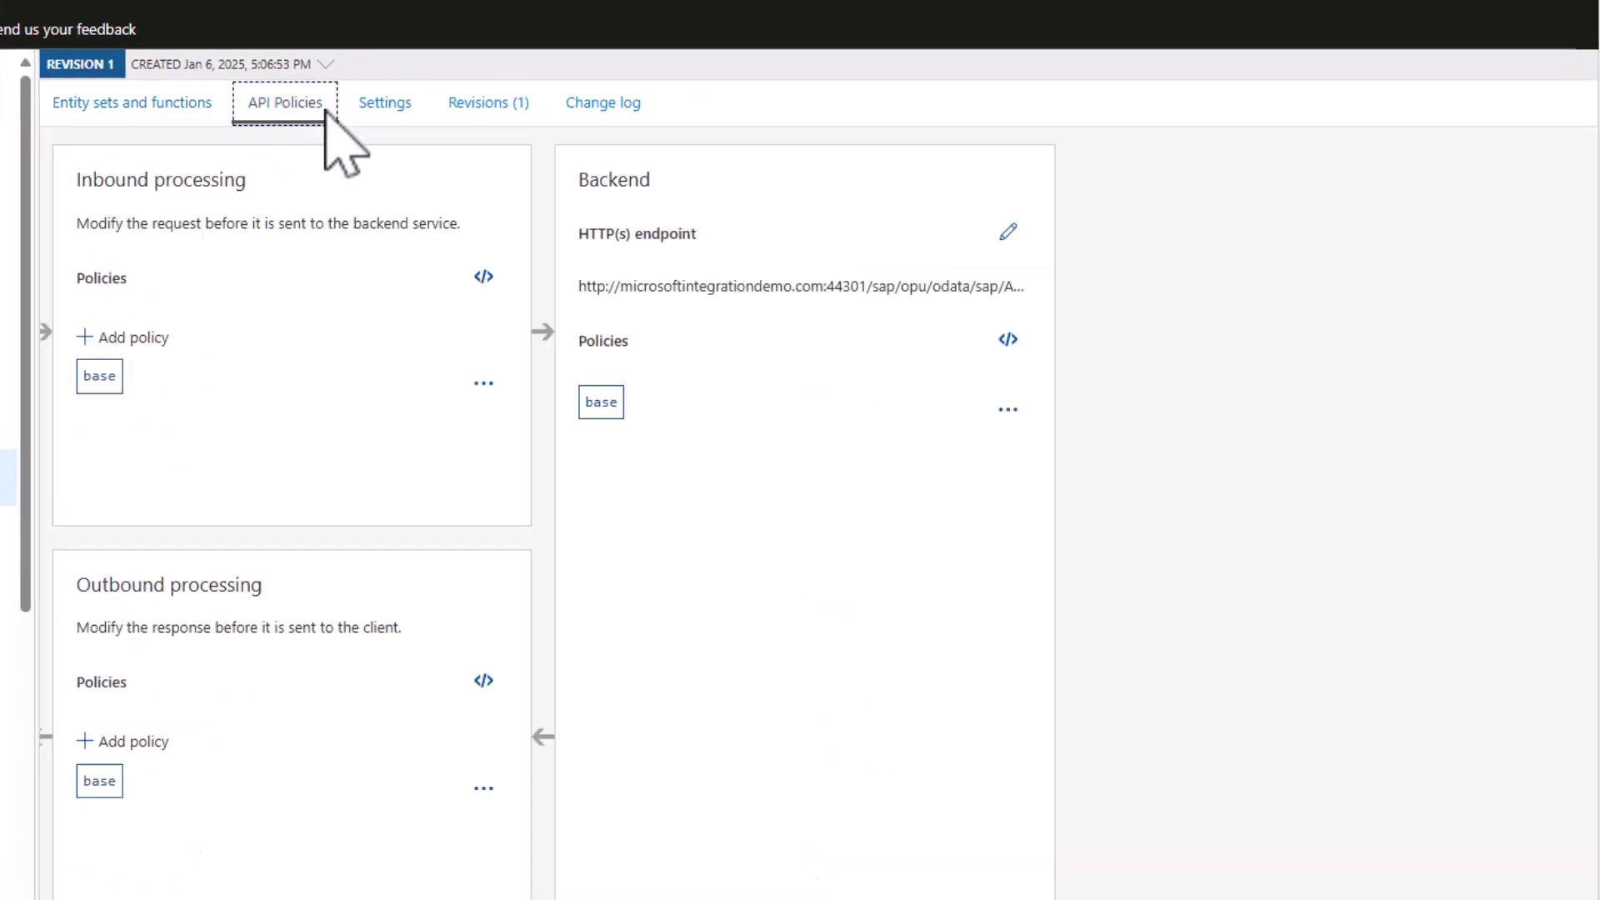
click(1008, 340)
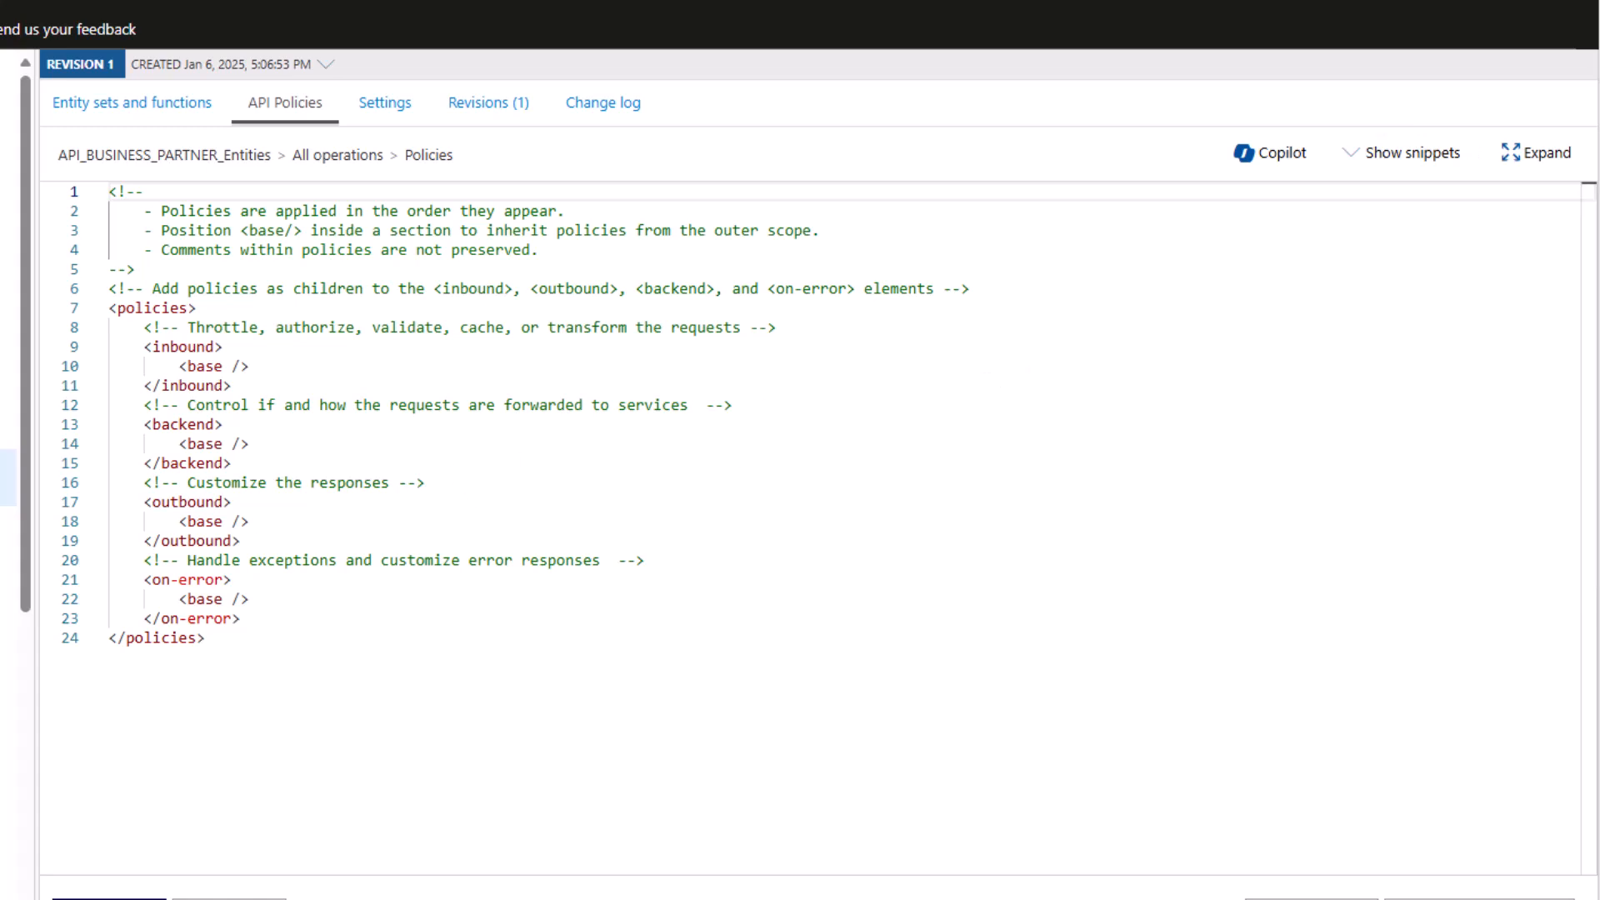
click(271, 366)
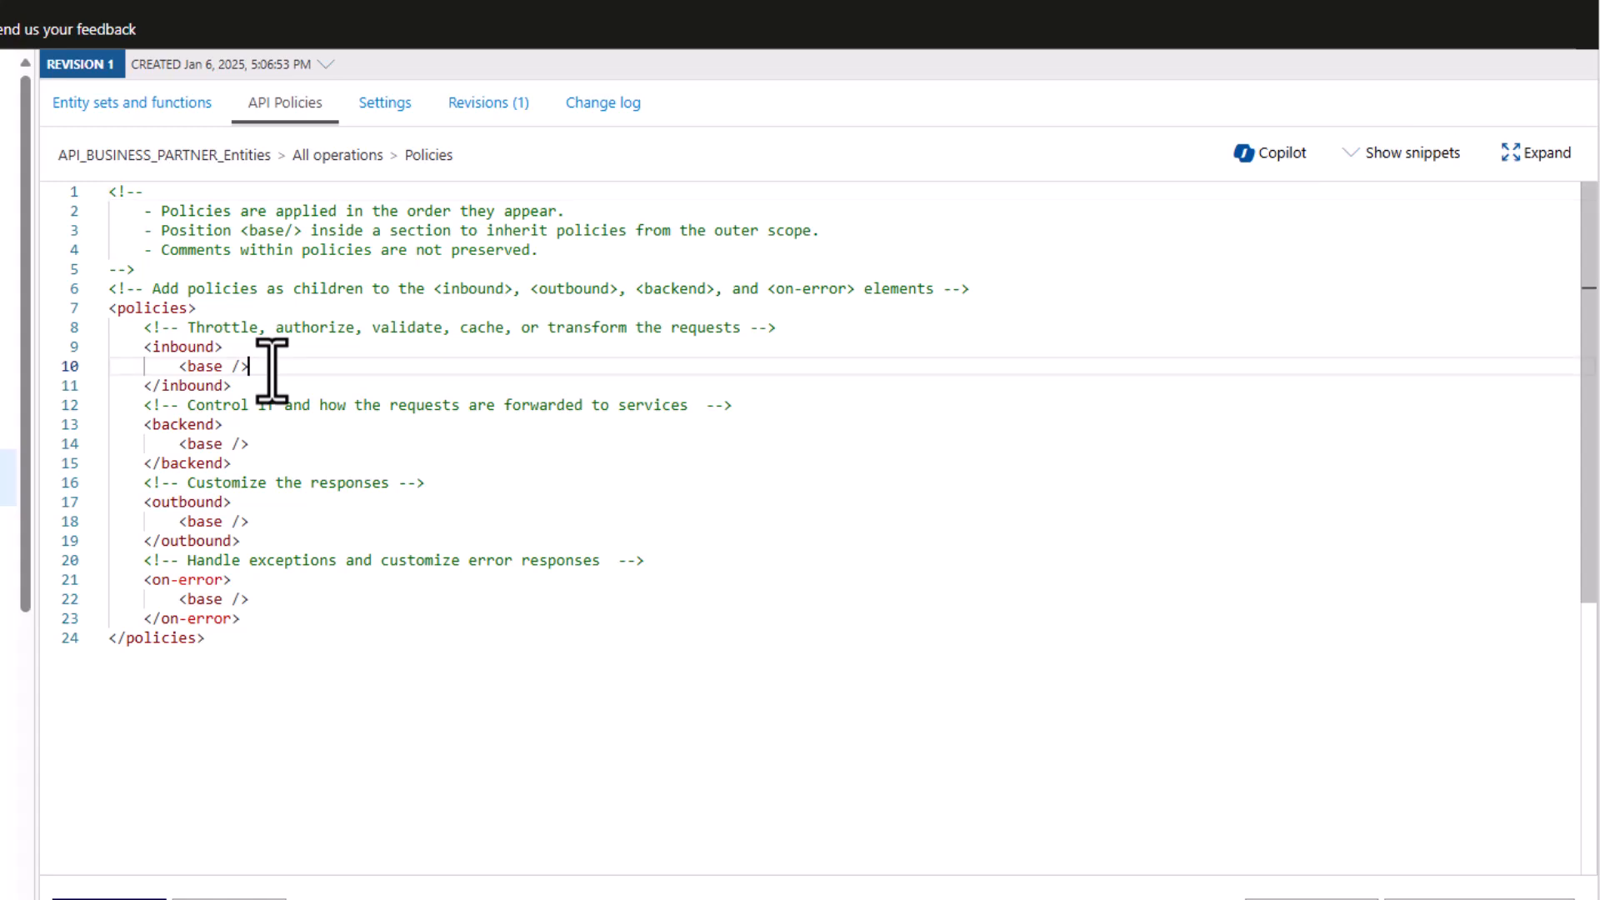
key(Return)
key(ctrl+v)
key(ctrl+Left)
key(ctrl+Left)
key(ctrl+Left)
key(ctrl+Left)
key(ctrl+Left)
key(ctrl+Left)
key(ctrl+Left)
key(ctrl+Left)
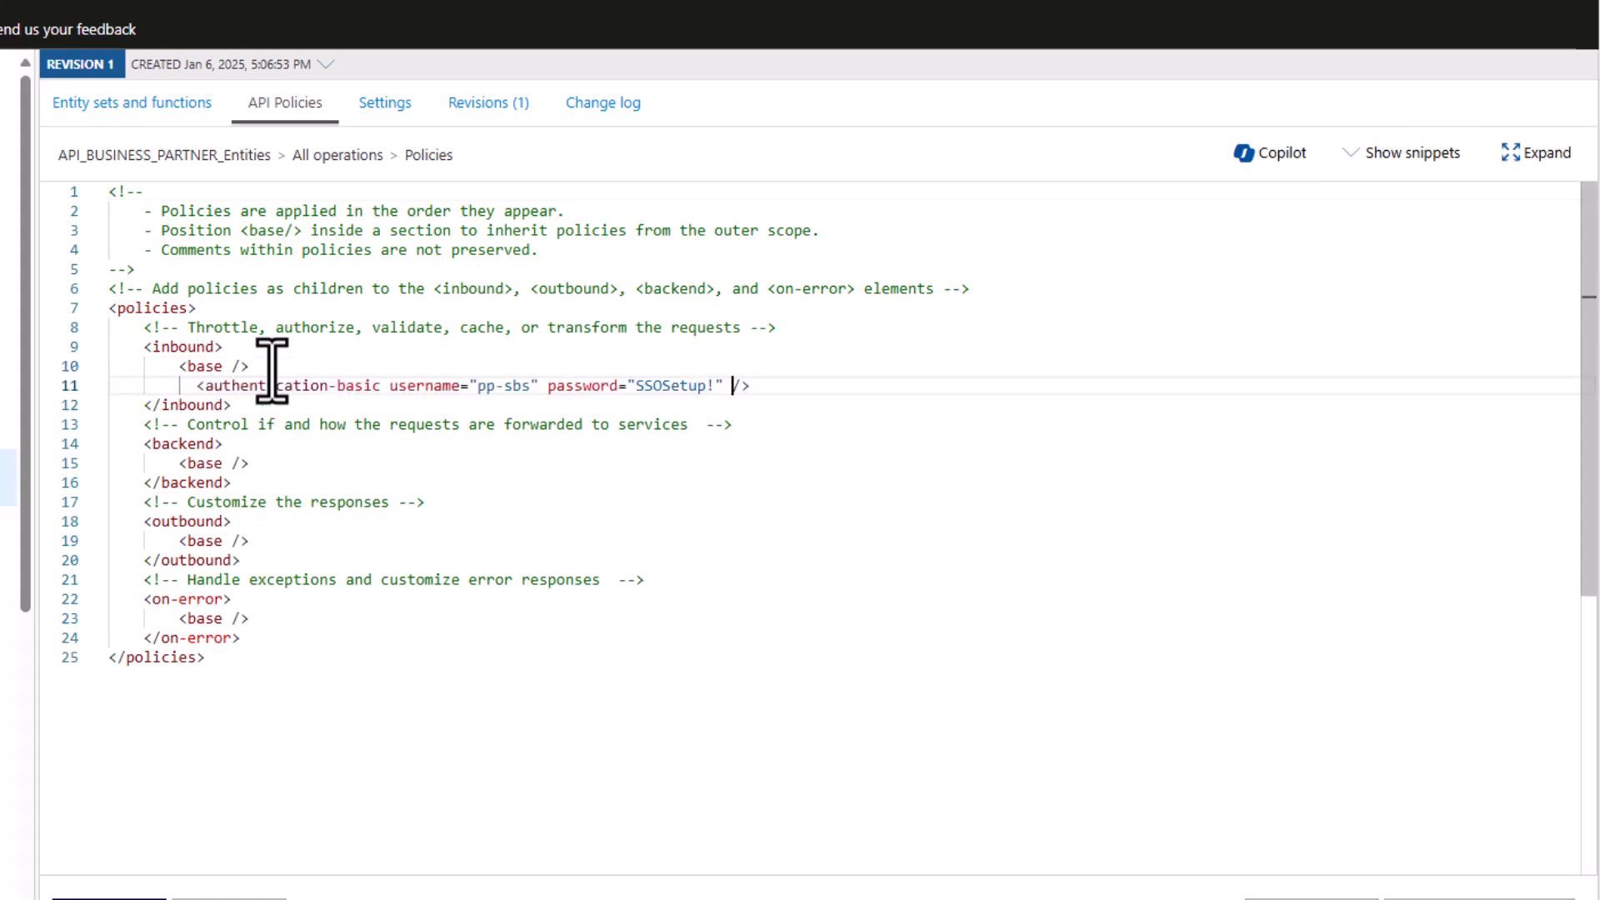
key(Left)
key(BackSpace)
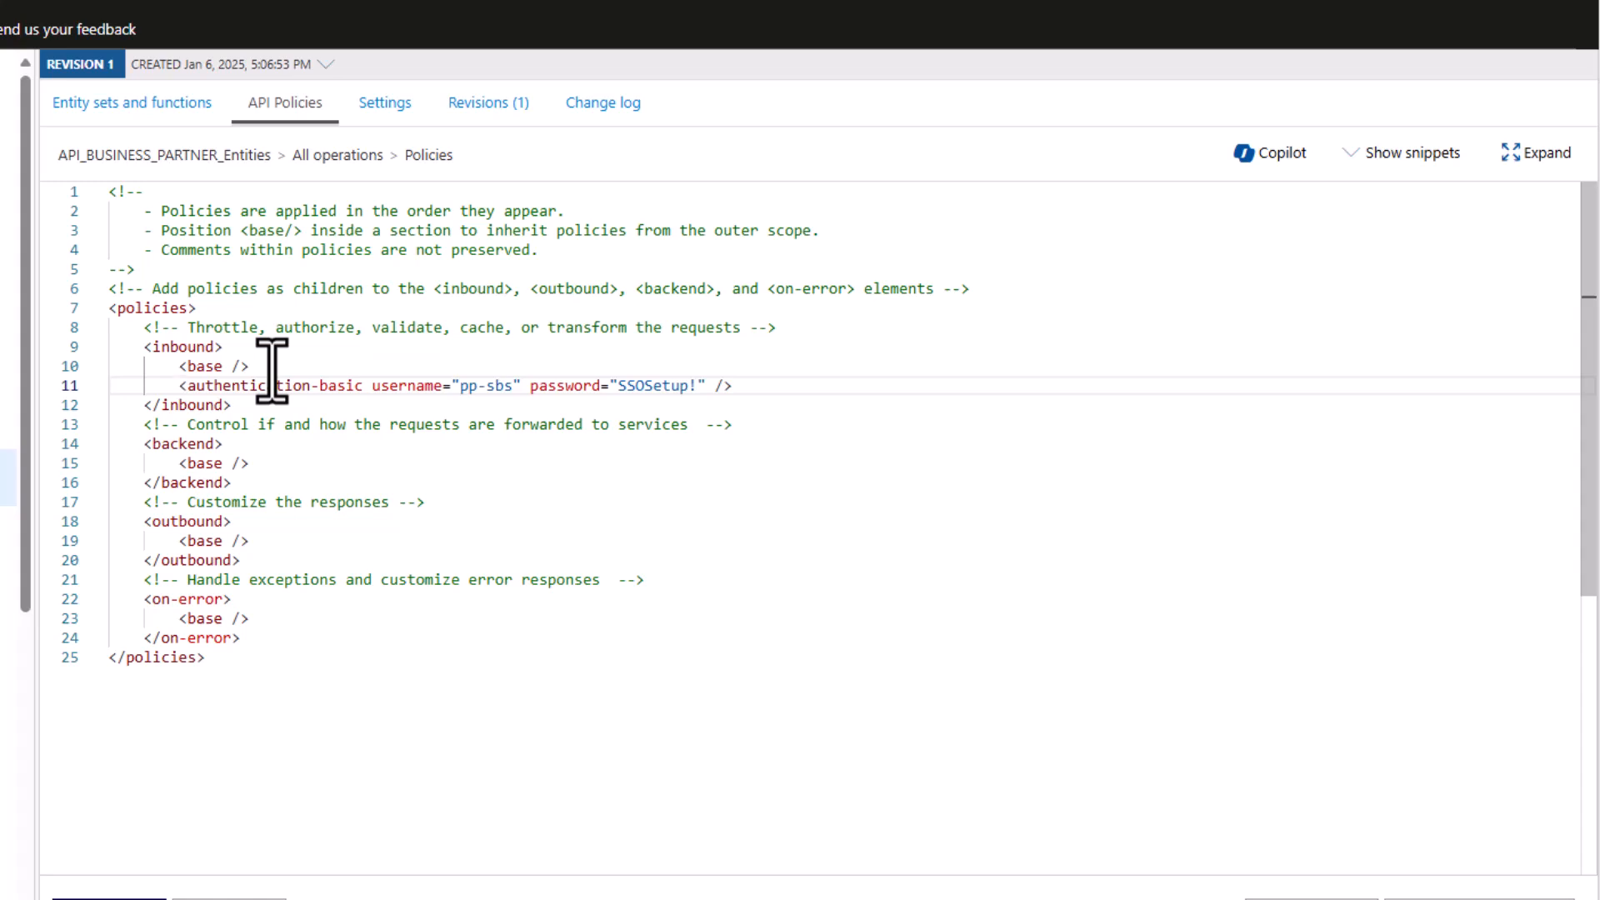
- Check the username and password in the basic authentication policy and save the API policies
double_click(468, 385)
drag(484, 385, 511, 383)
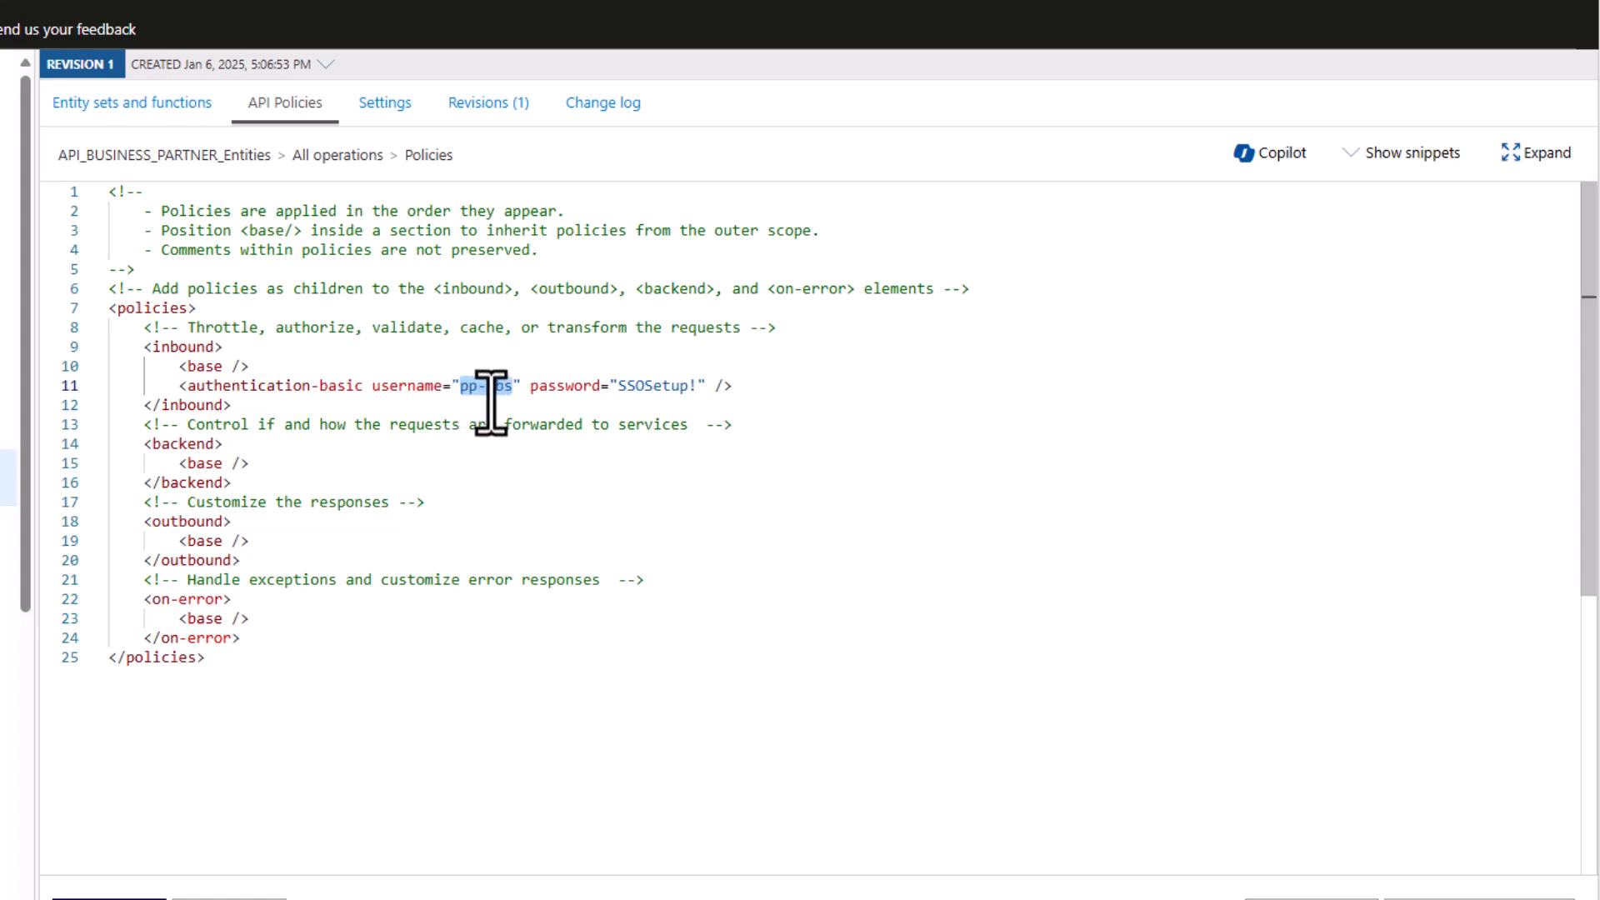
drag(617, 386, 712, 385)
scroll(683, 399, down, 1)
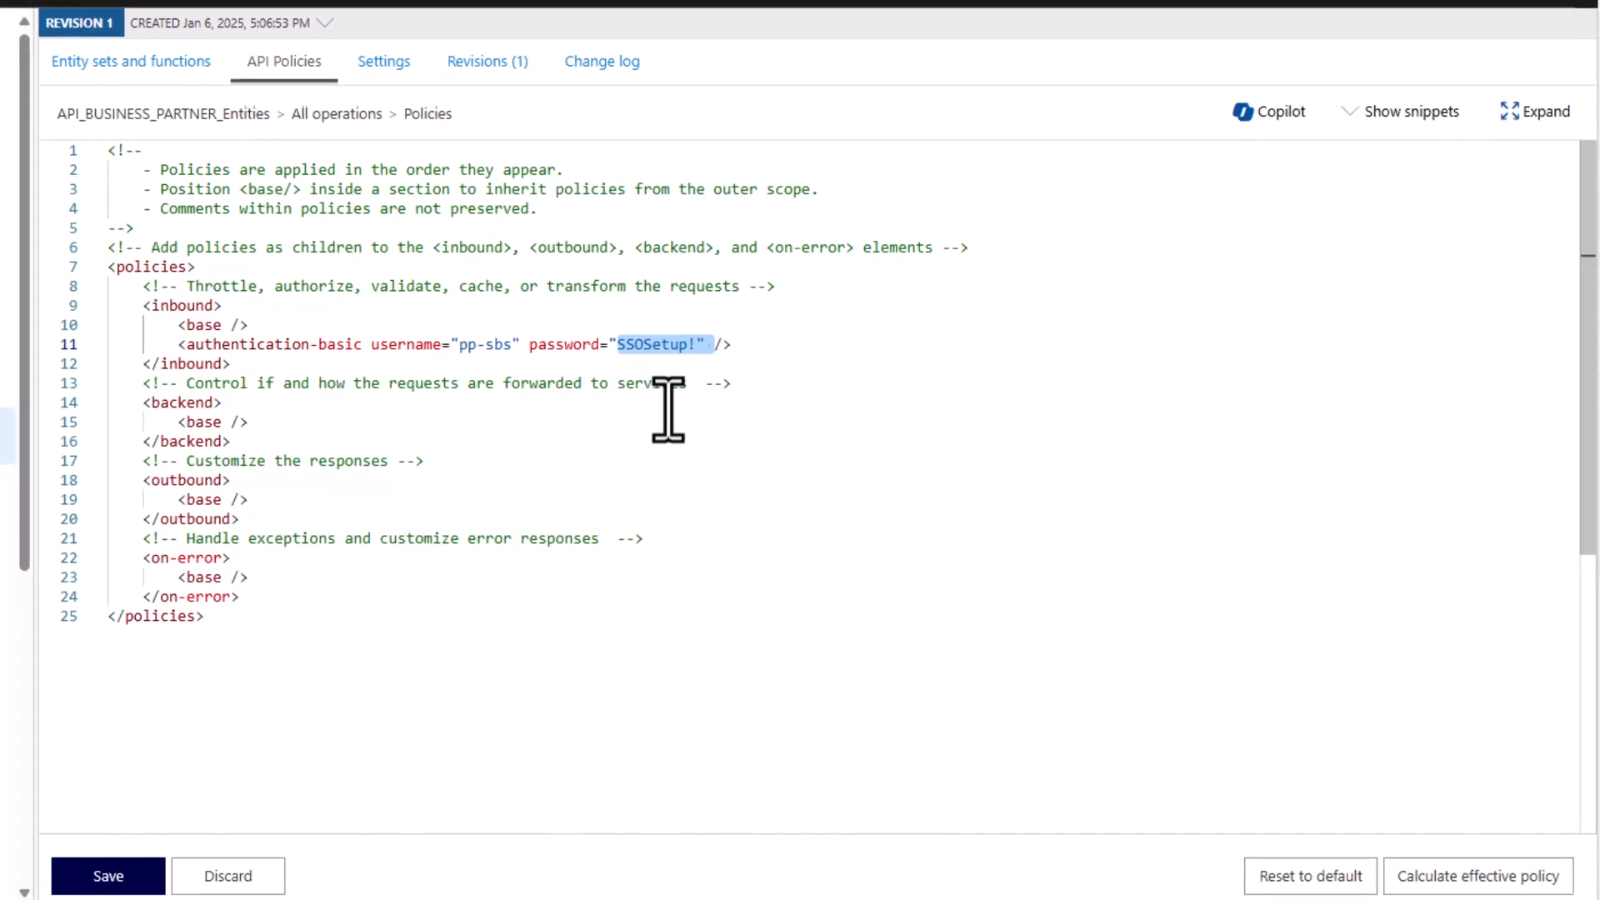
click(110, 871)
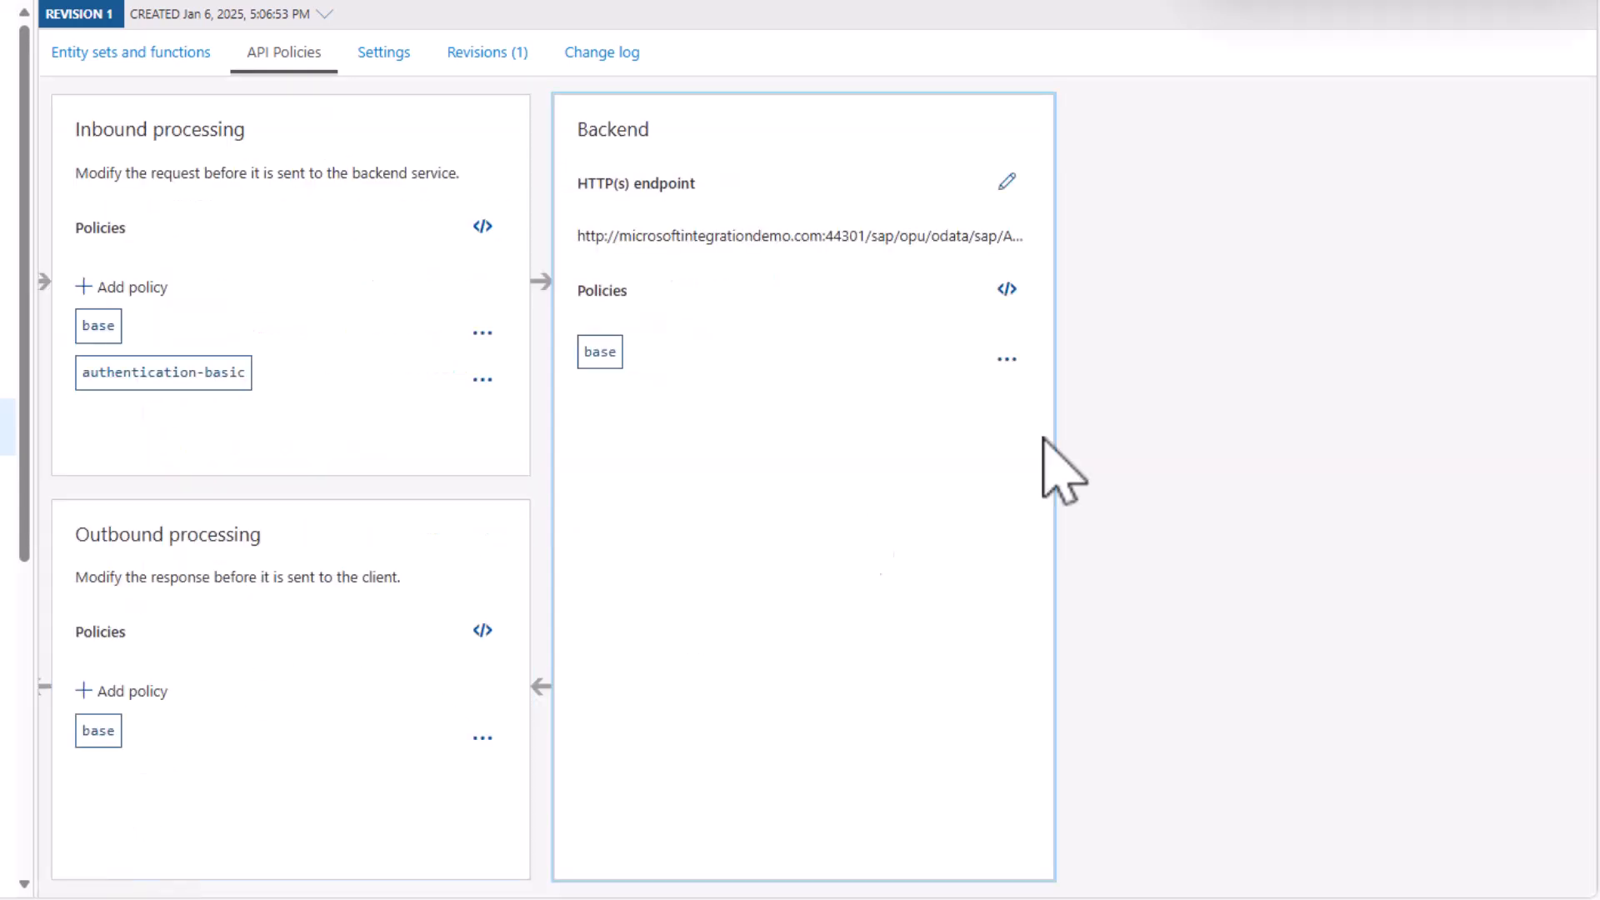
- Change the API's web service URL to https, restrict the URL scheme to HTTPS, and save the settings
click(367, 52)
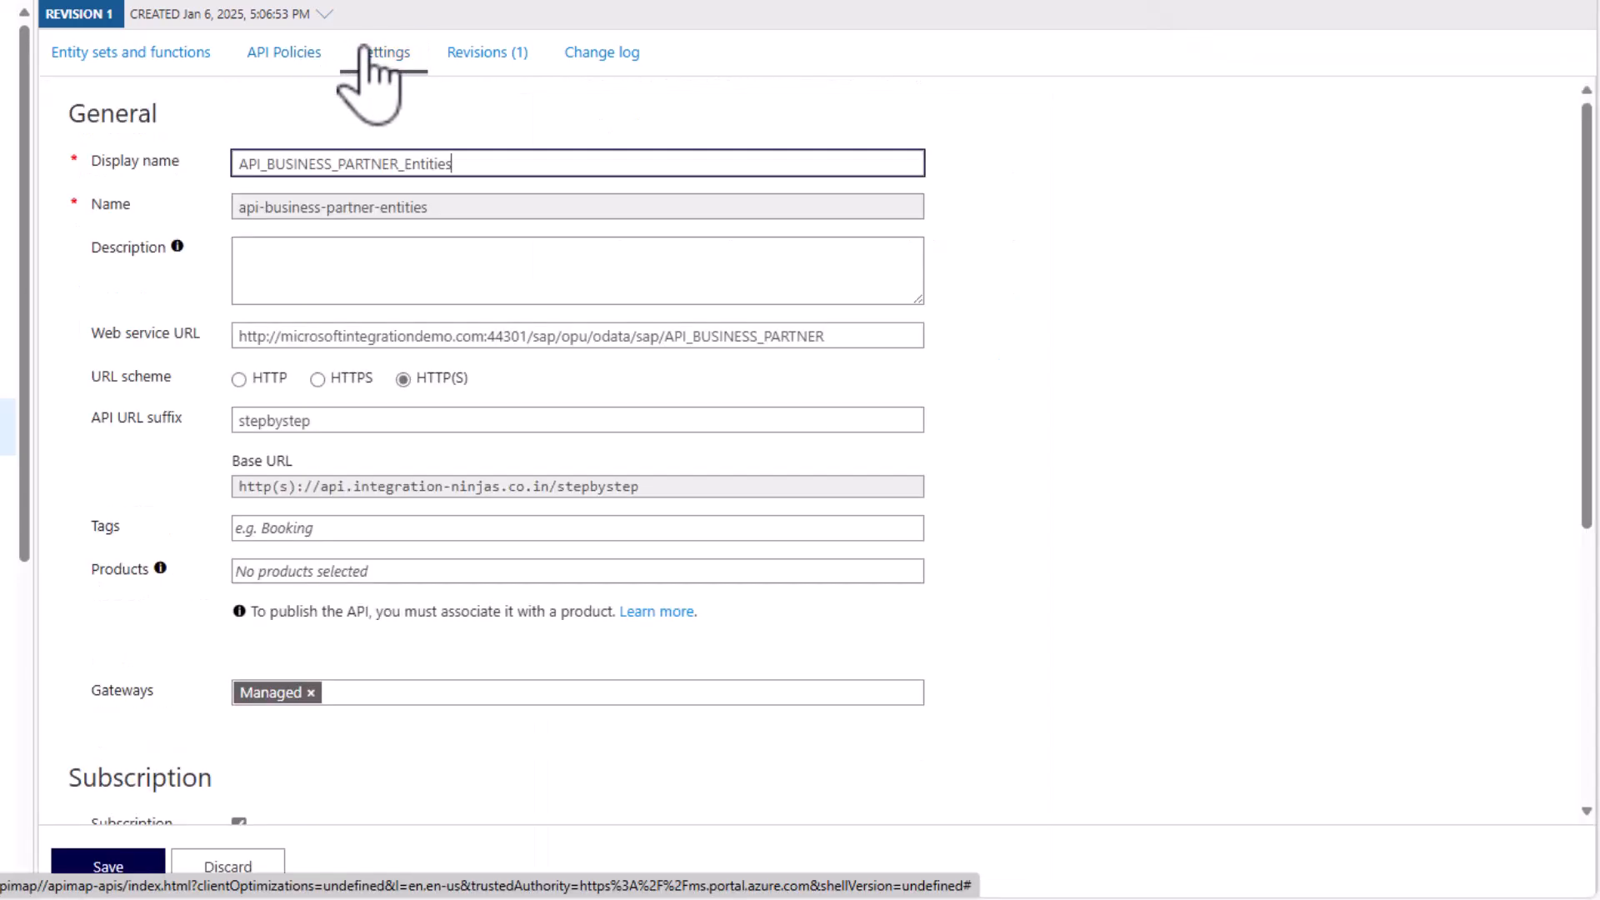
click(263, 337)
text(s)
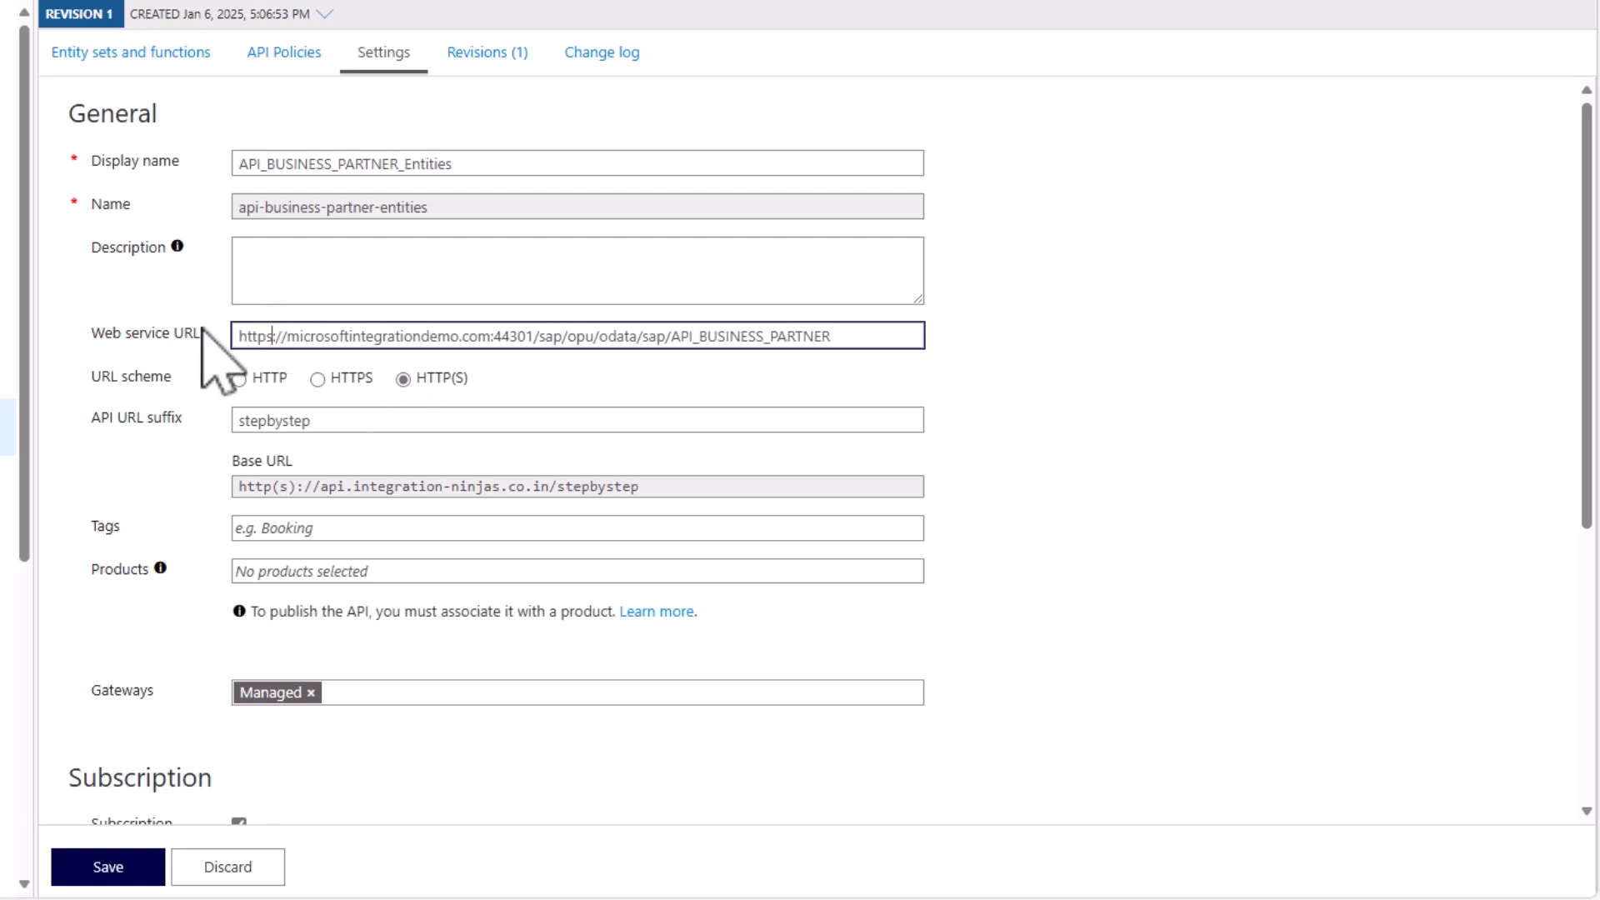
click(352, 381)
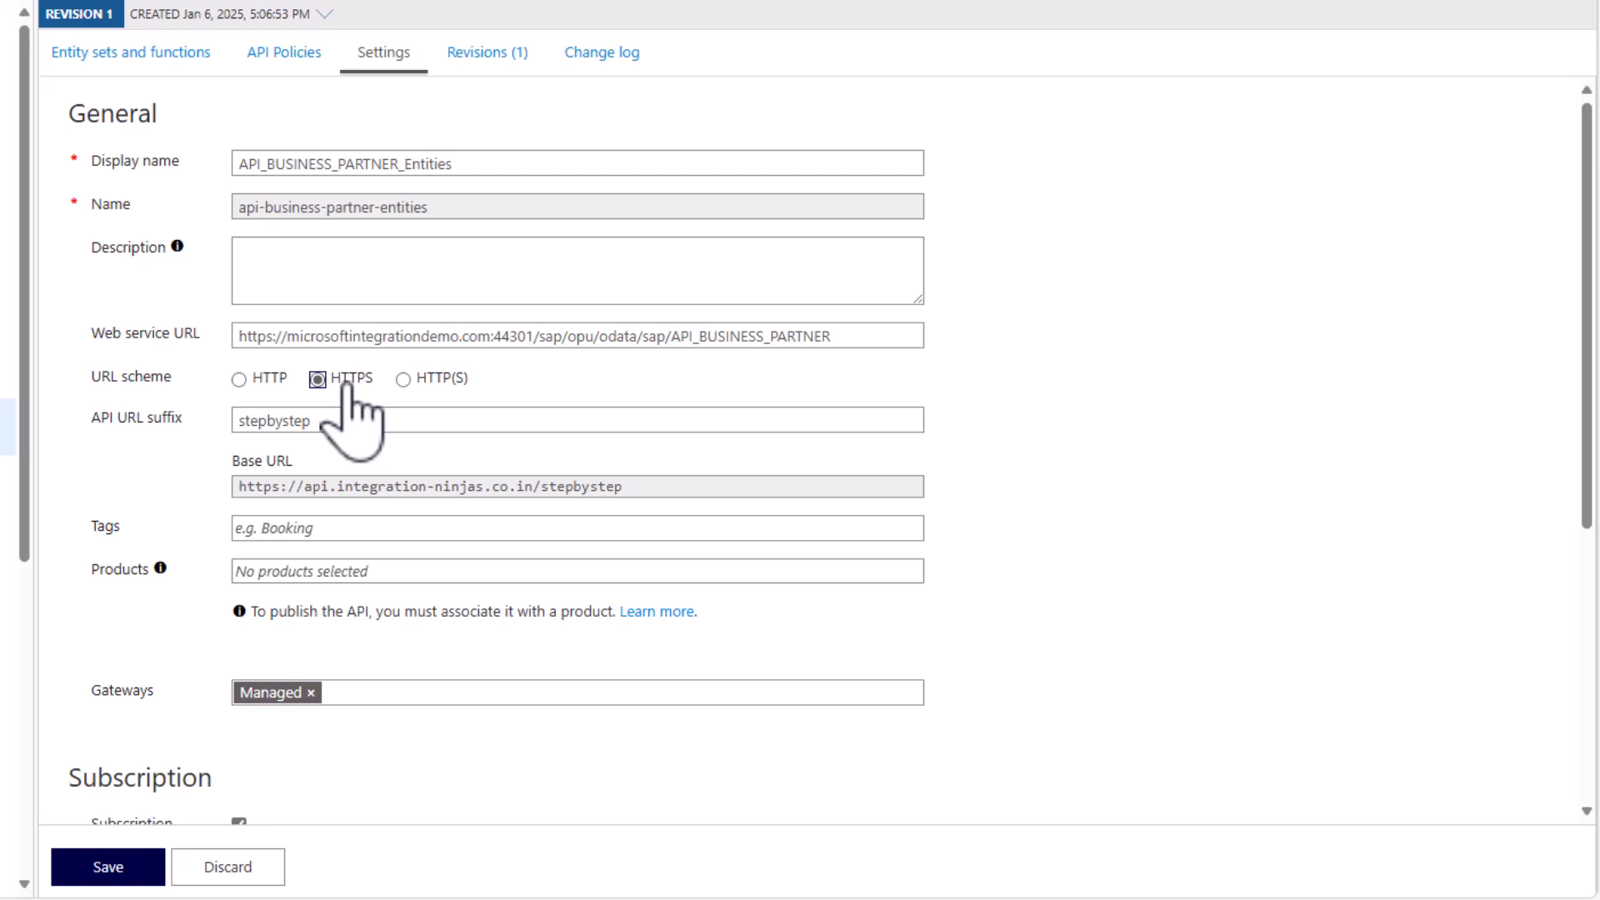
click(121, 875)
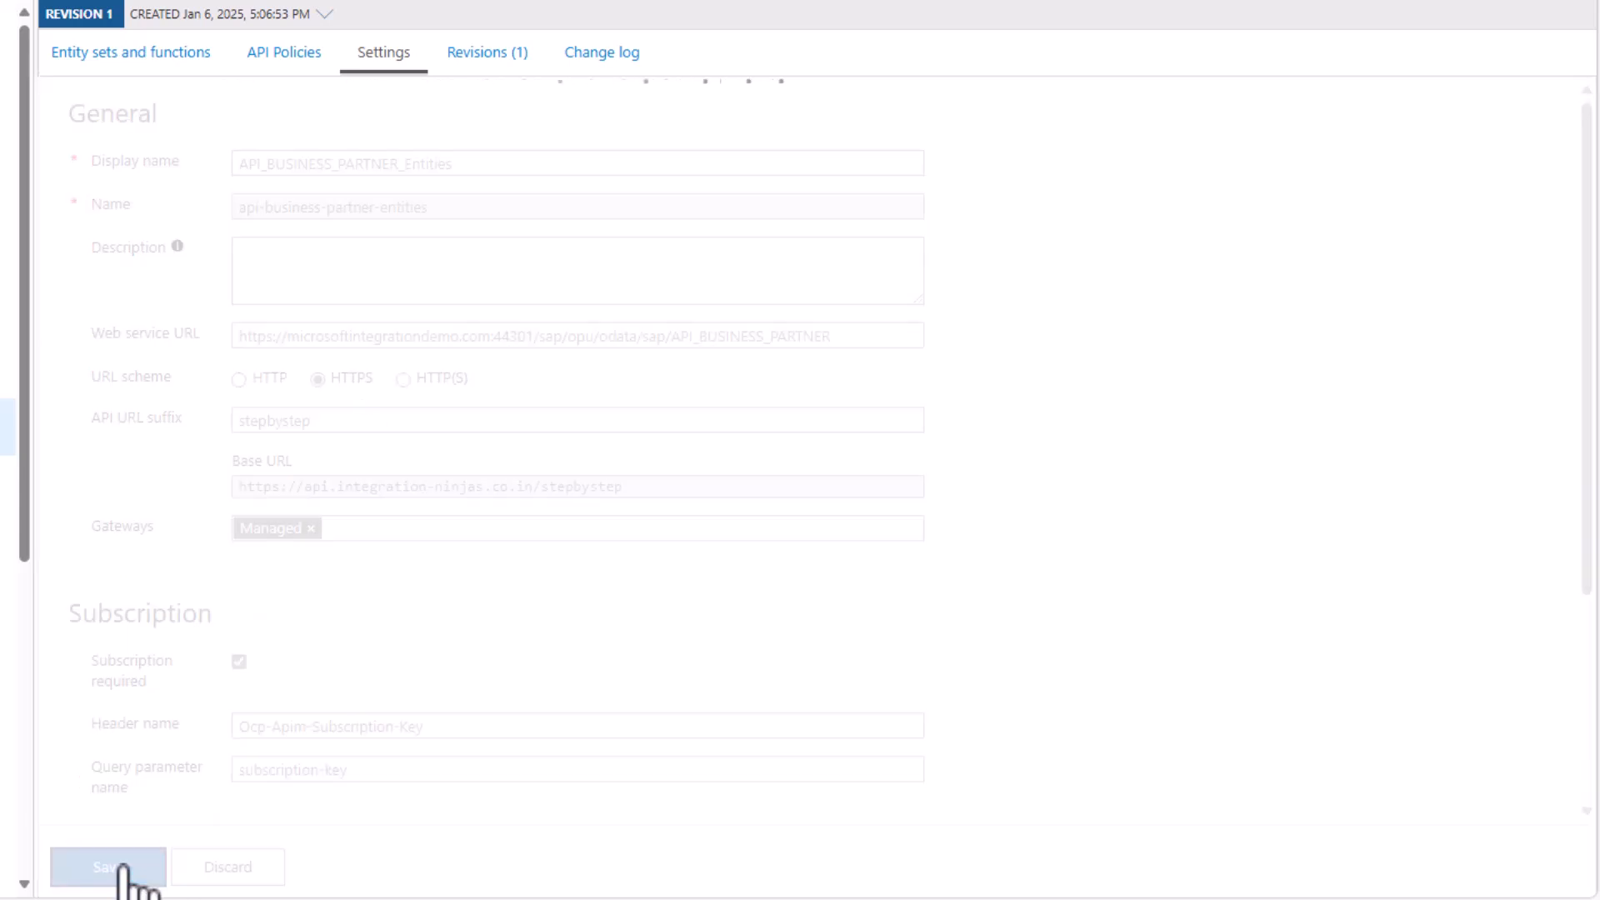
- Copy the API's base URL and open it in a new browser tab to test the service
drag(639, 487, 238, 492)
key(ctrl+c)
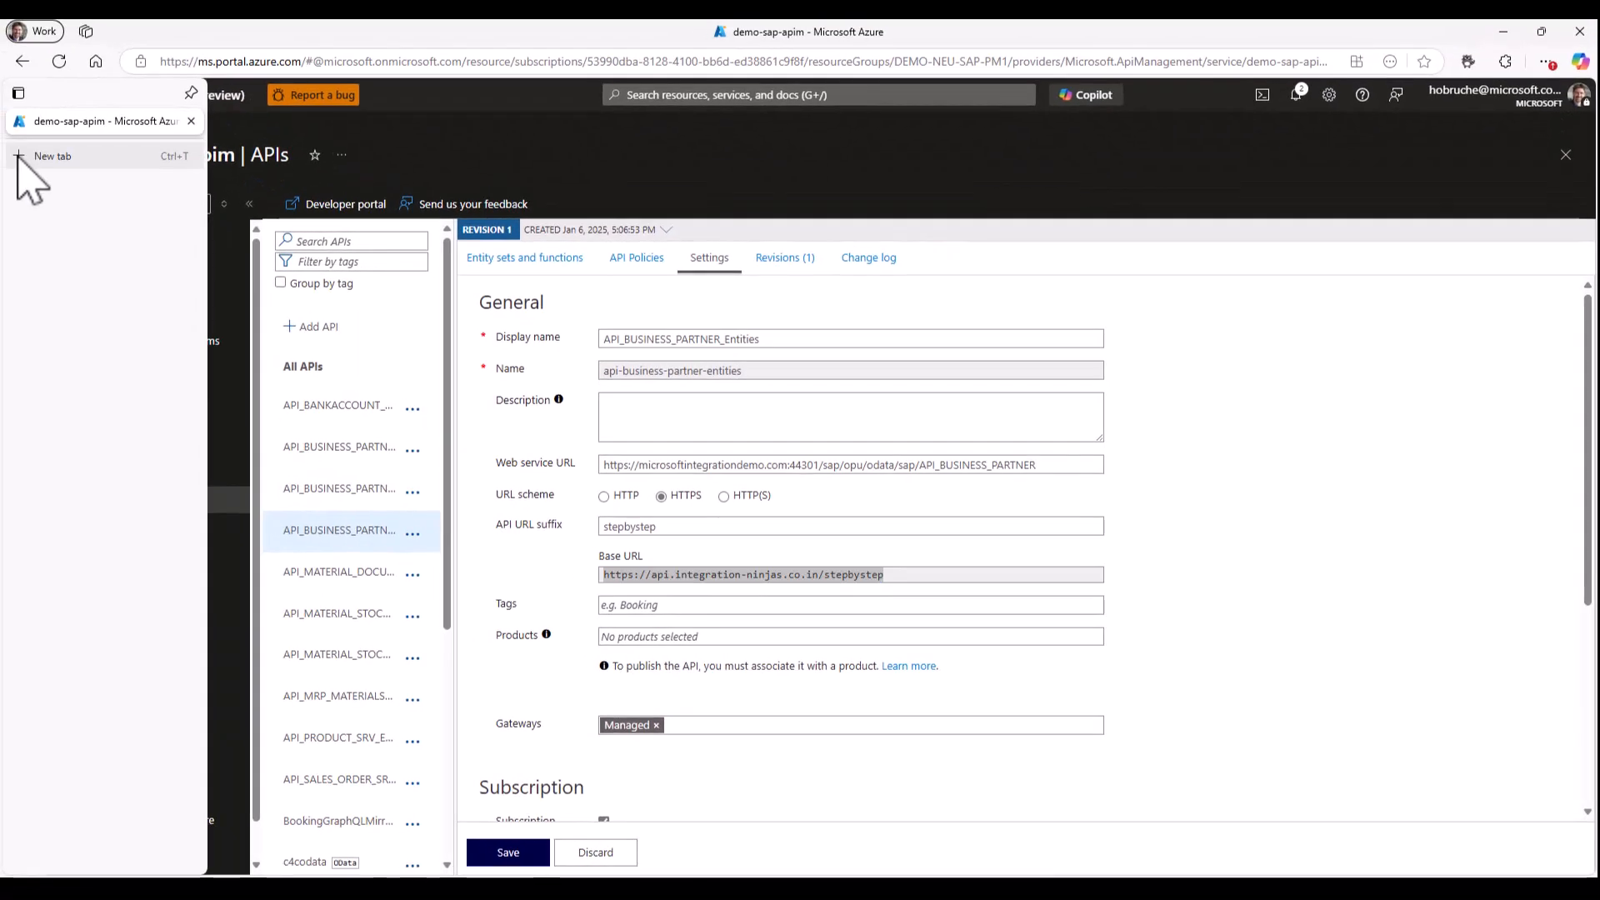
click(18, 162)
key(ctrl+v)
key(Return)
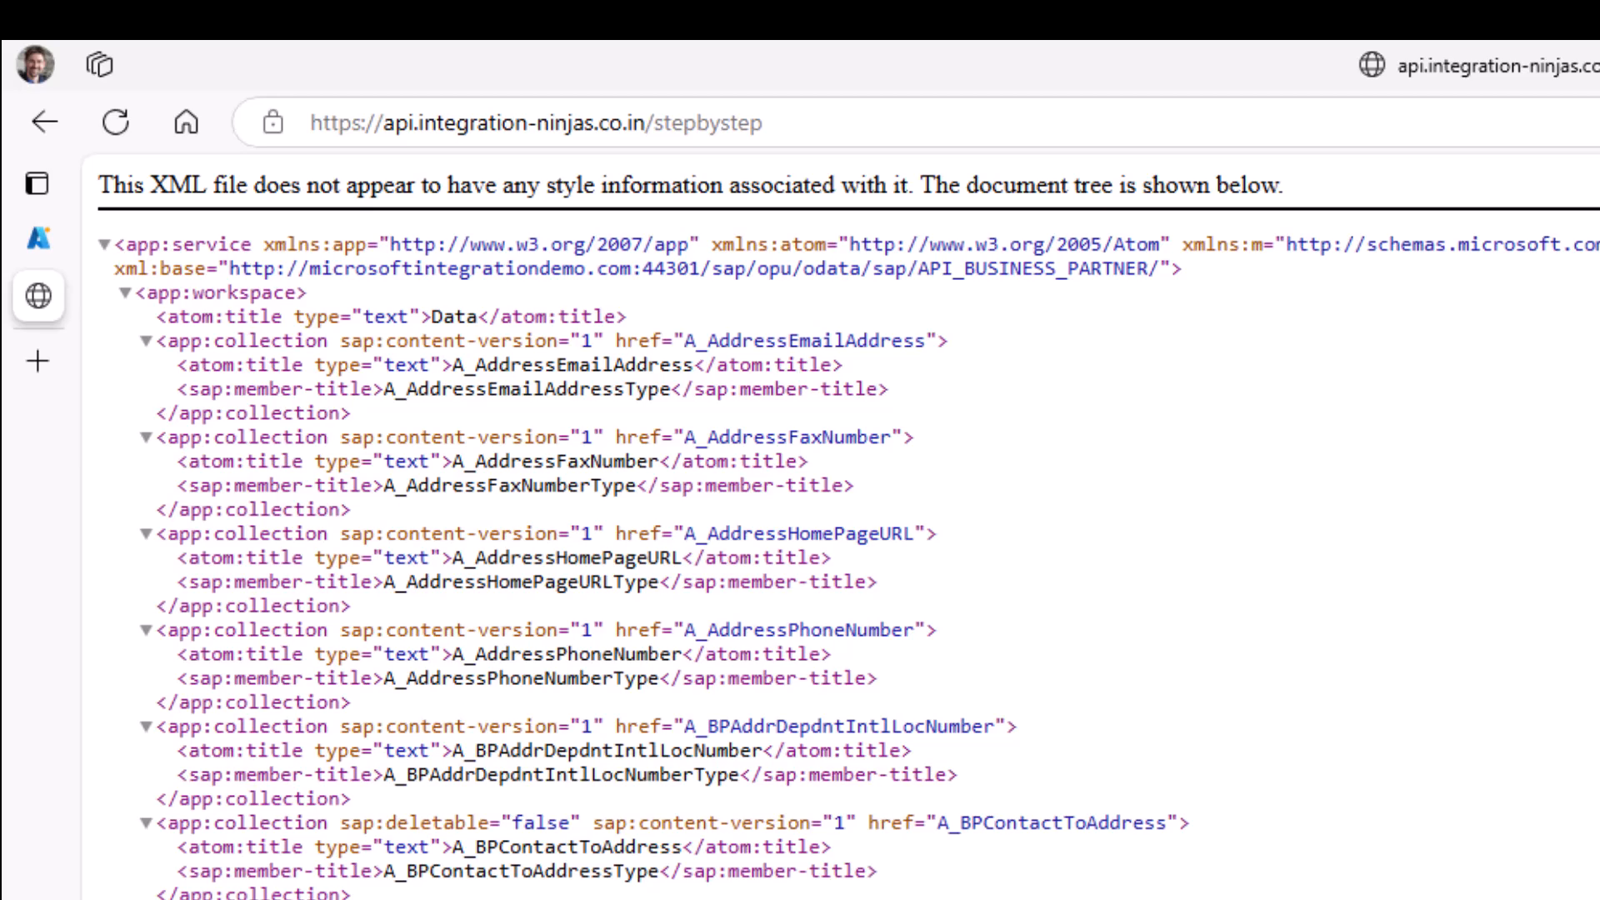
- Append /A_BusinessPartner to the service URL, load it, and look through the returned business partner entries
click(828, 135)
click(828, 136)
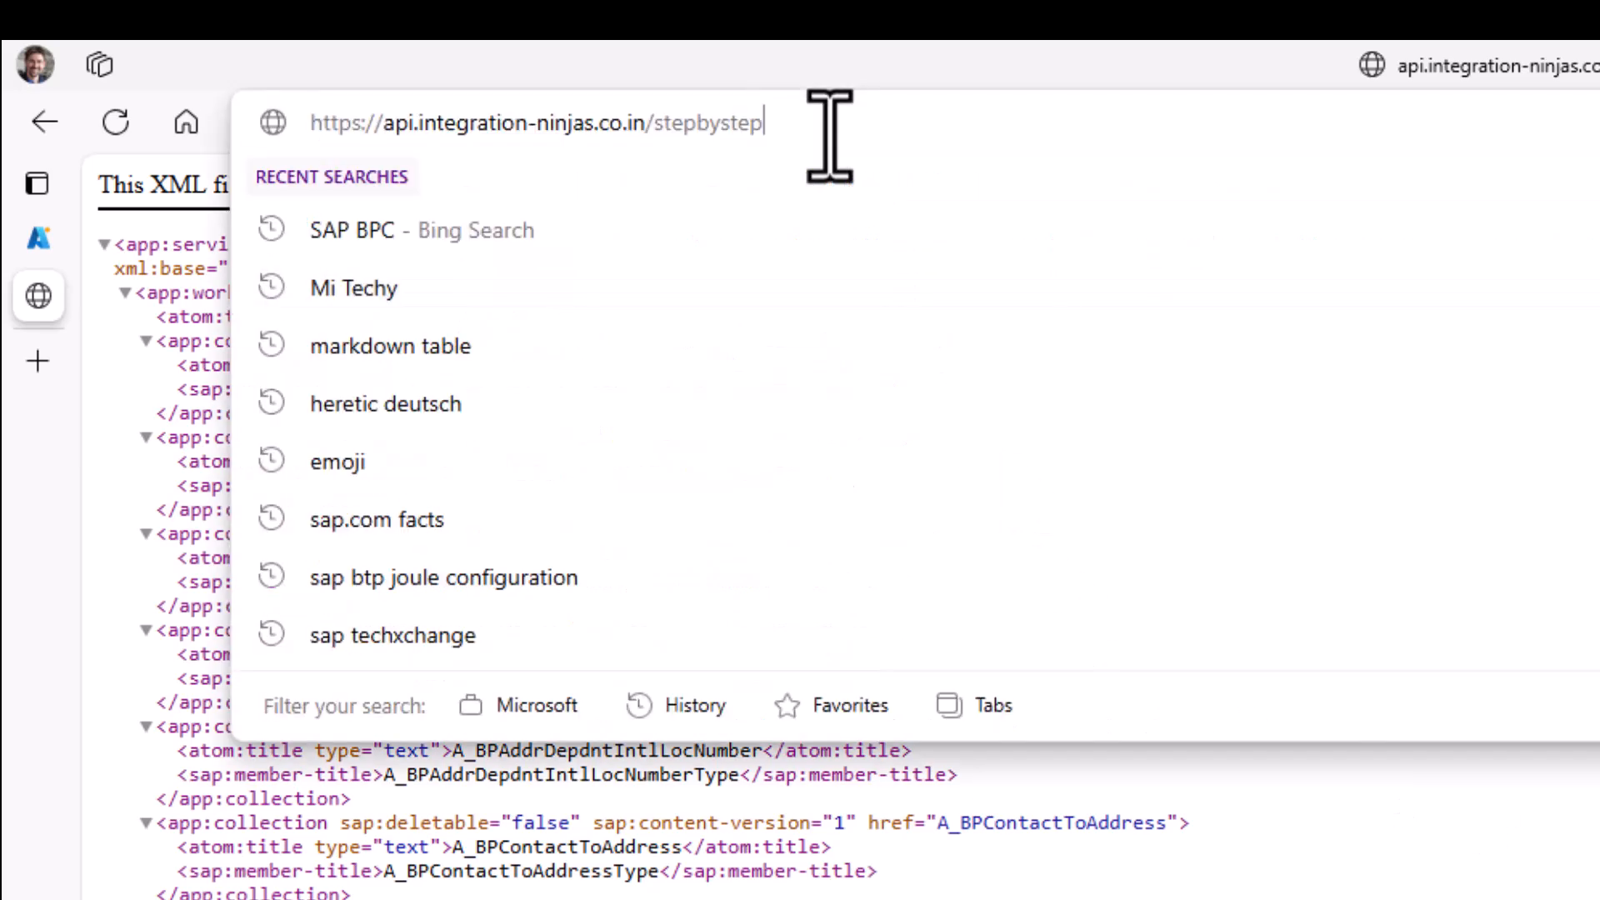
text(/)
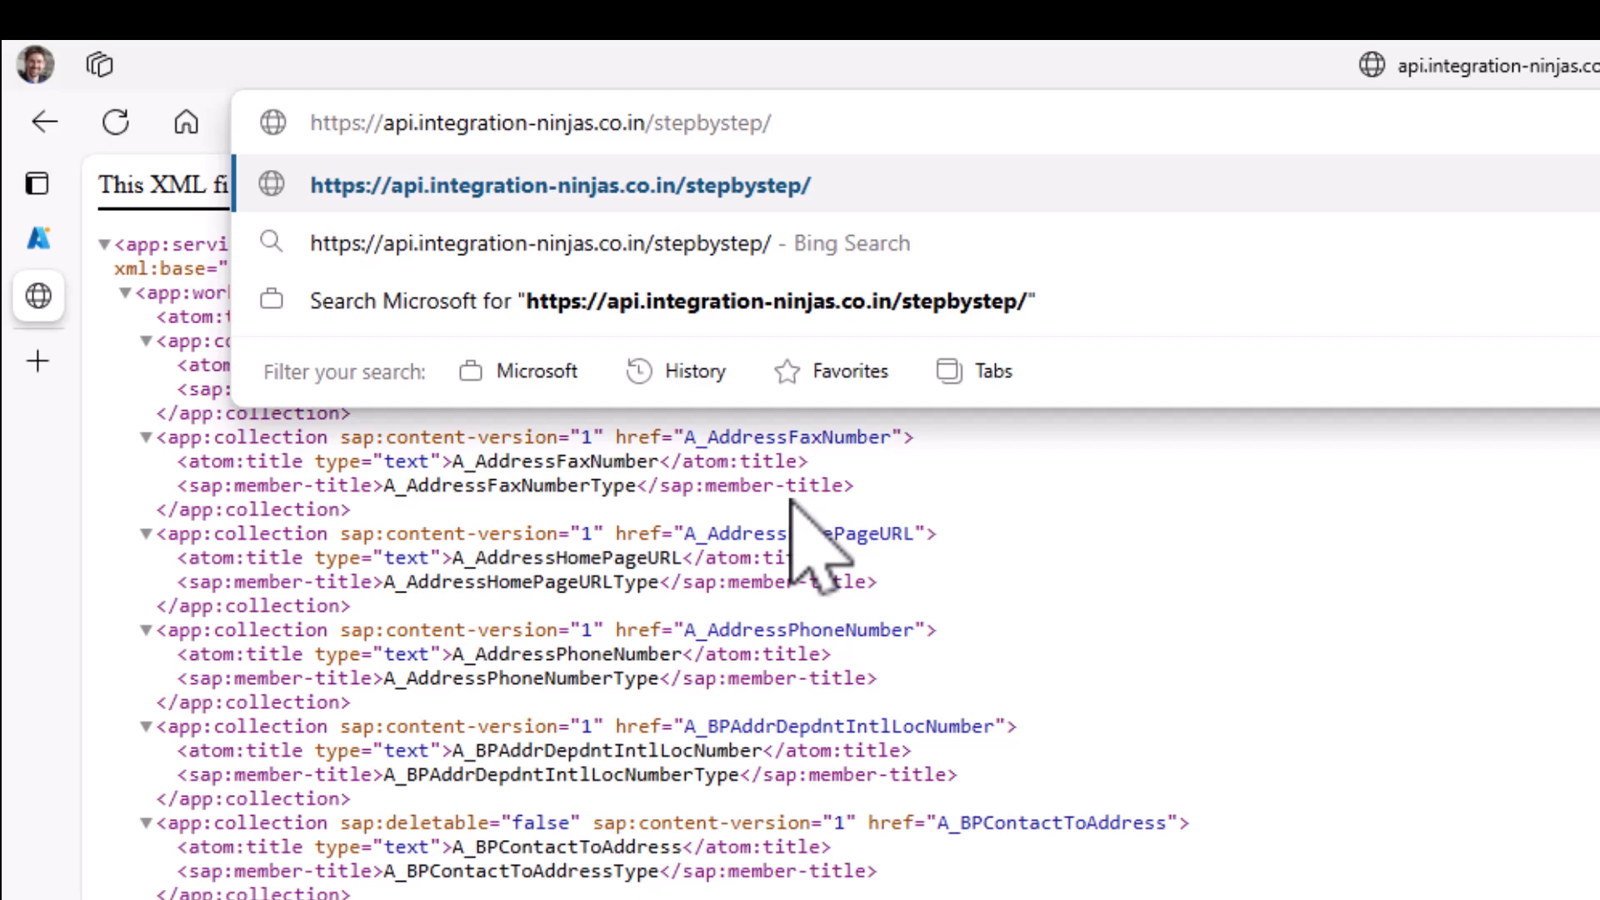
scroll(1073, 561, down, 8)
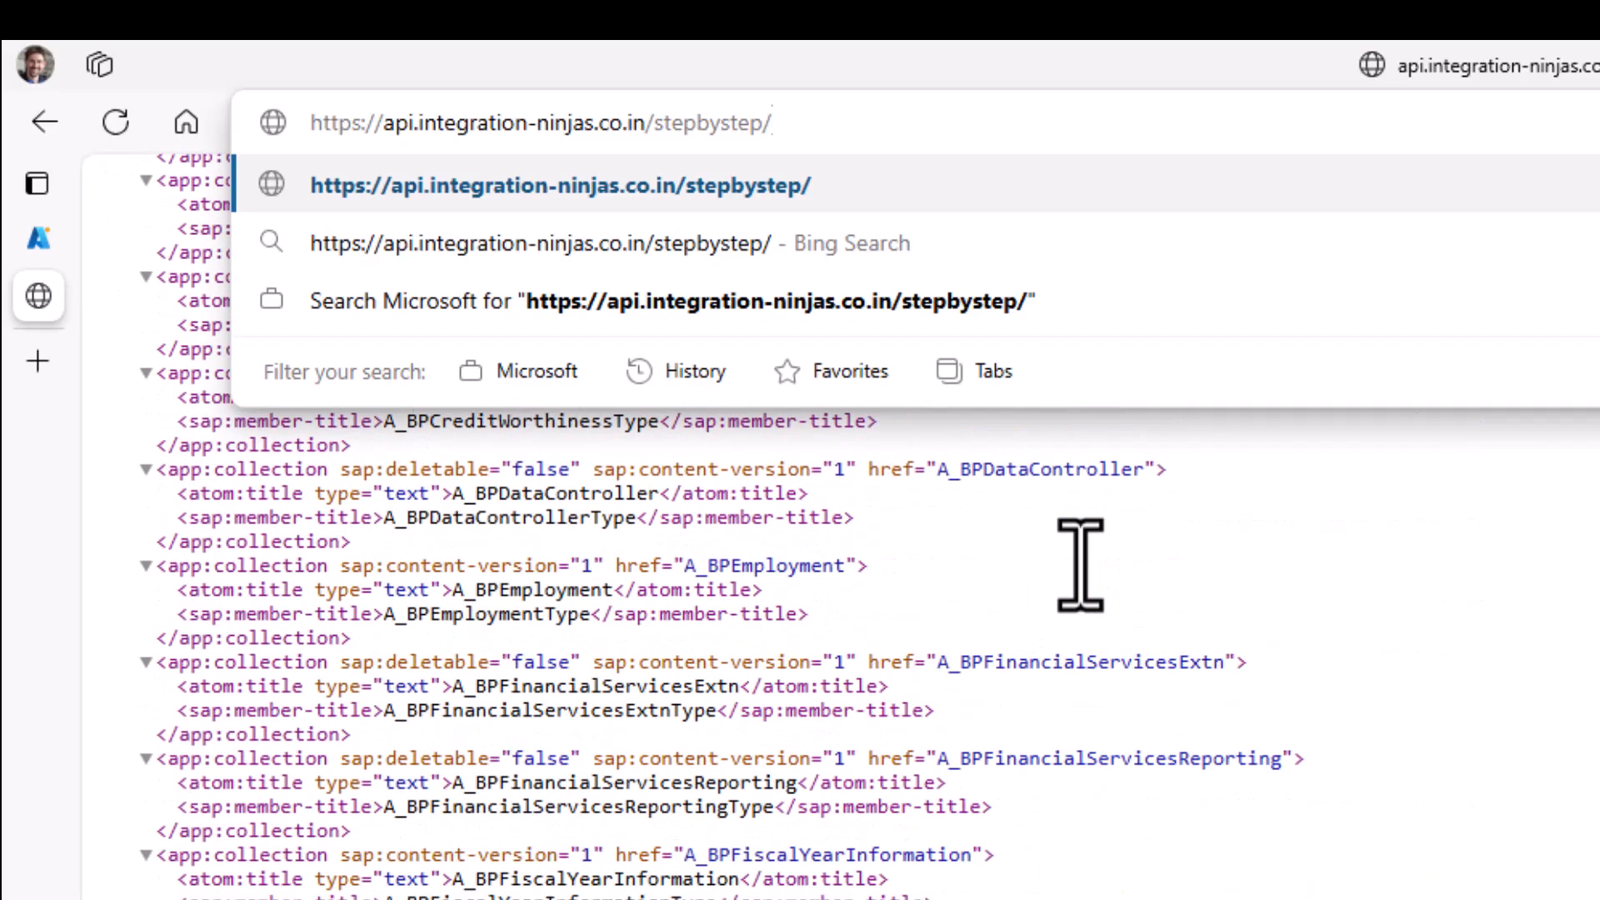
scroll(1080, 565, down, 4)
double_click(457, 871)
key(ctrl+c)
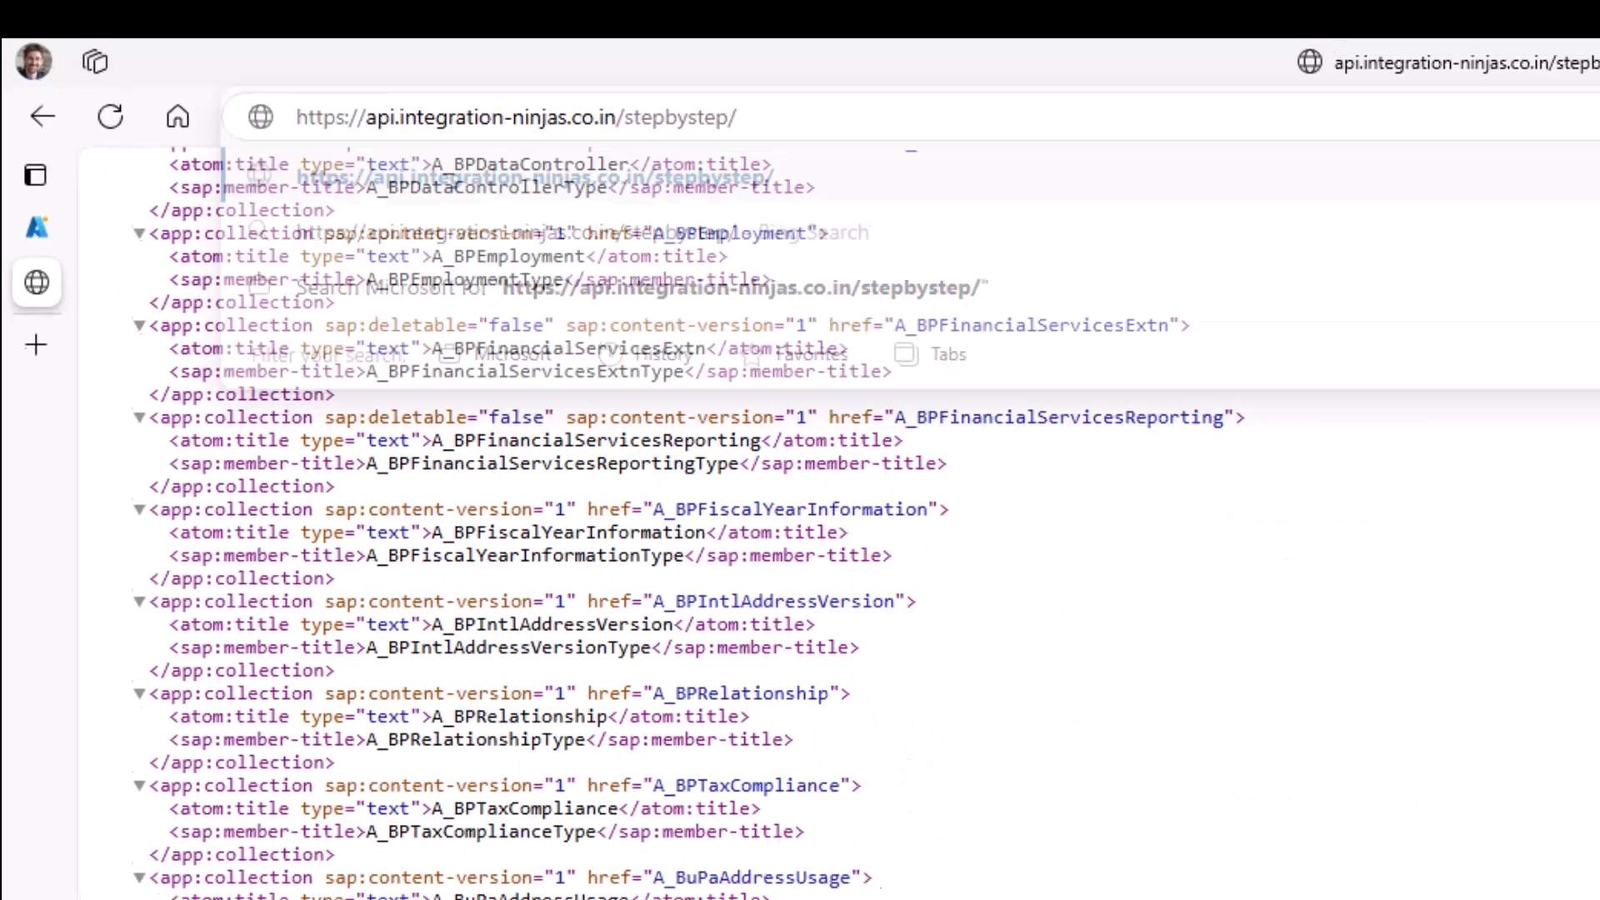
click(592, 77)
click(600, 77)
key(ctrl+v)
key(Return)
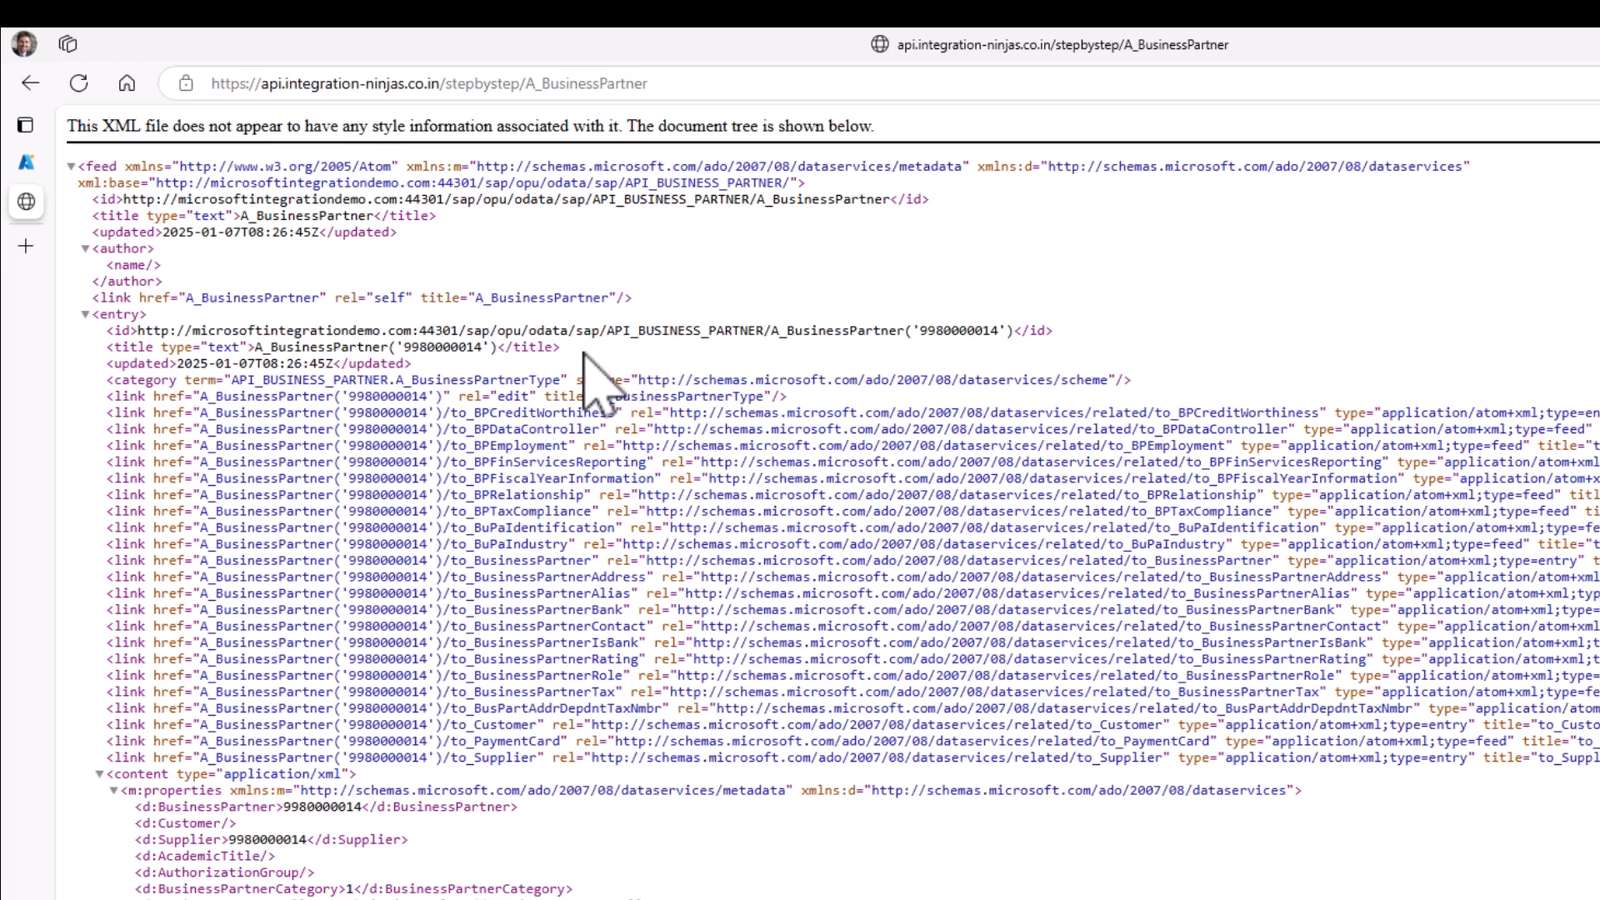
scroll(571, 400, down, 5)
scroll(589, 429, up, 3)
scroll(572, 412, down, 7)
scroll(571, 413, down, 10)
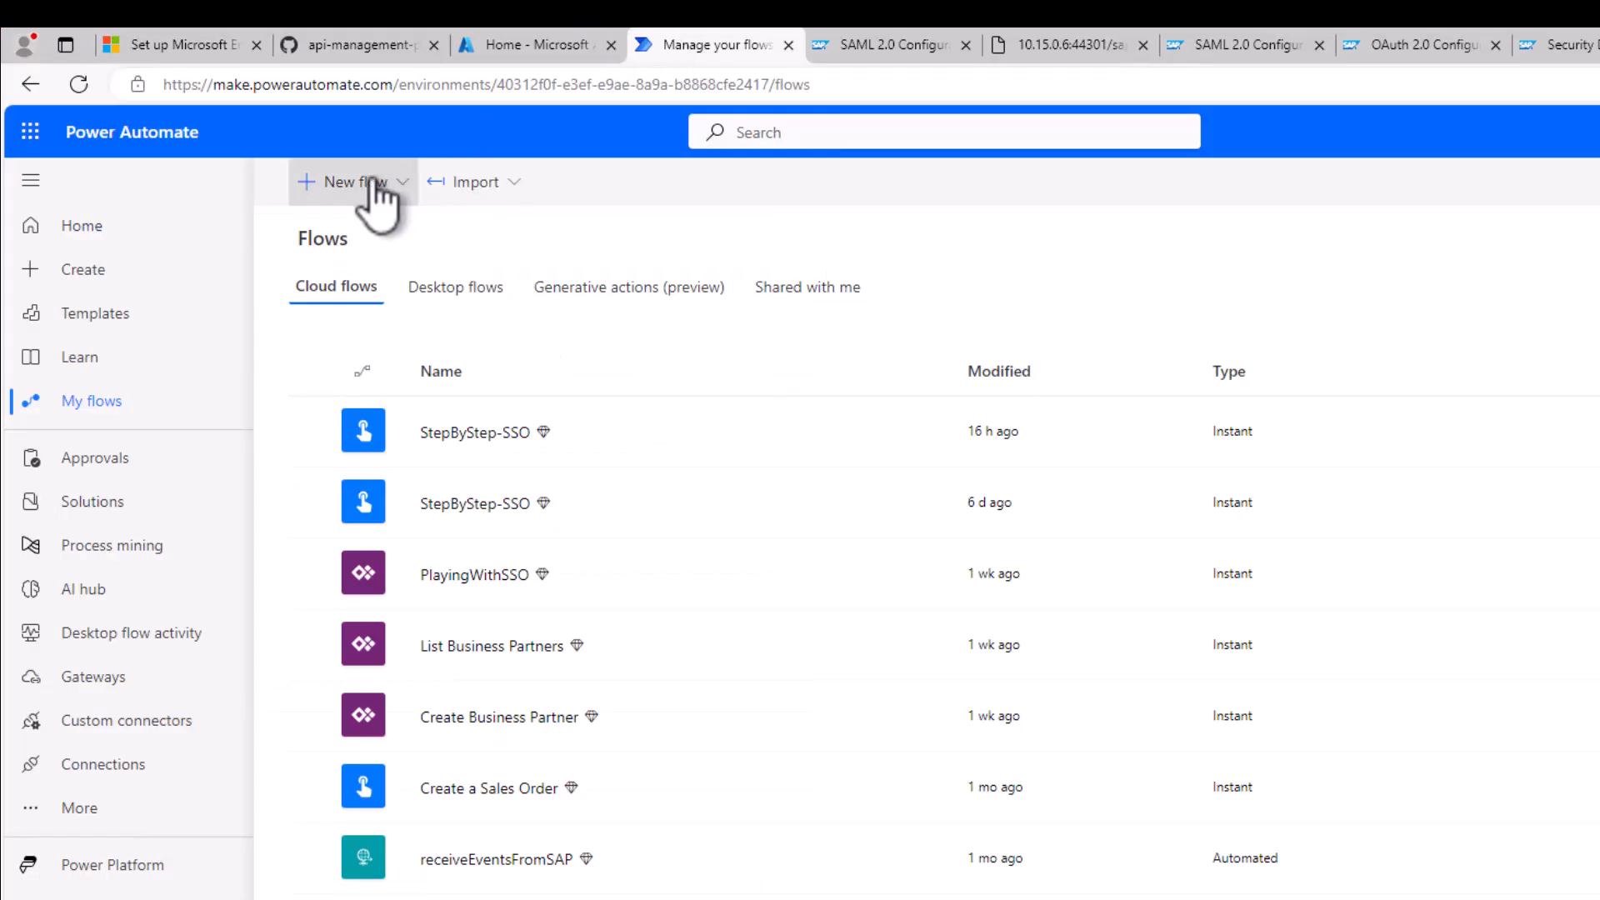
- Switch to Power Automate and create a manually triggered instant cloud flow named "SSO from Power Platform"
click(379, 191)
click(375, 425)
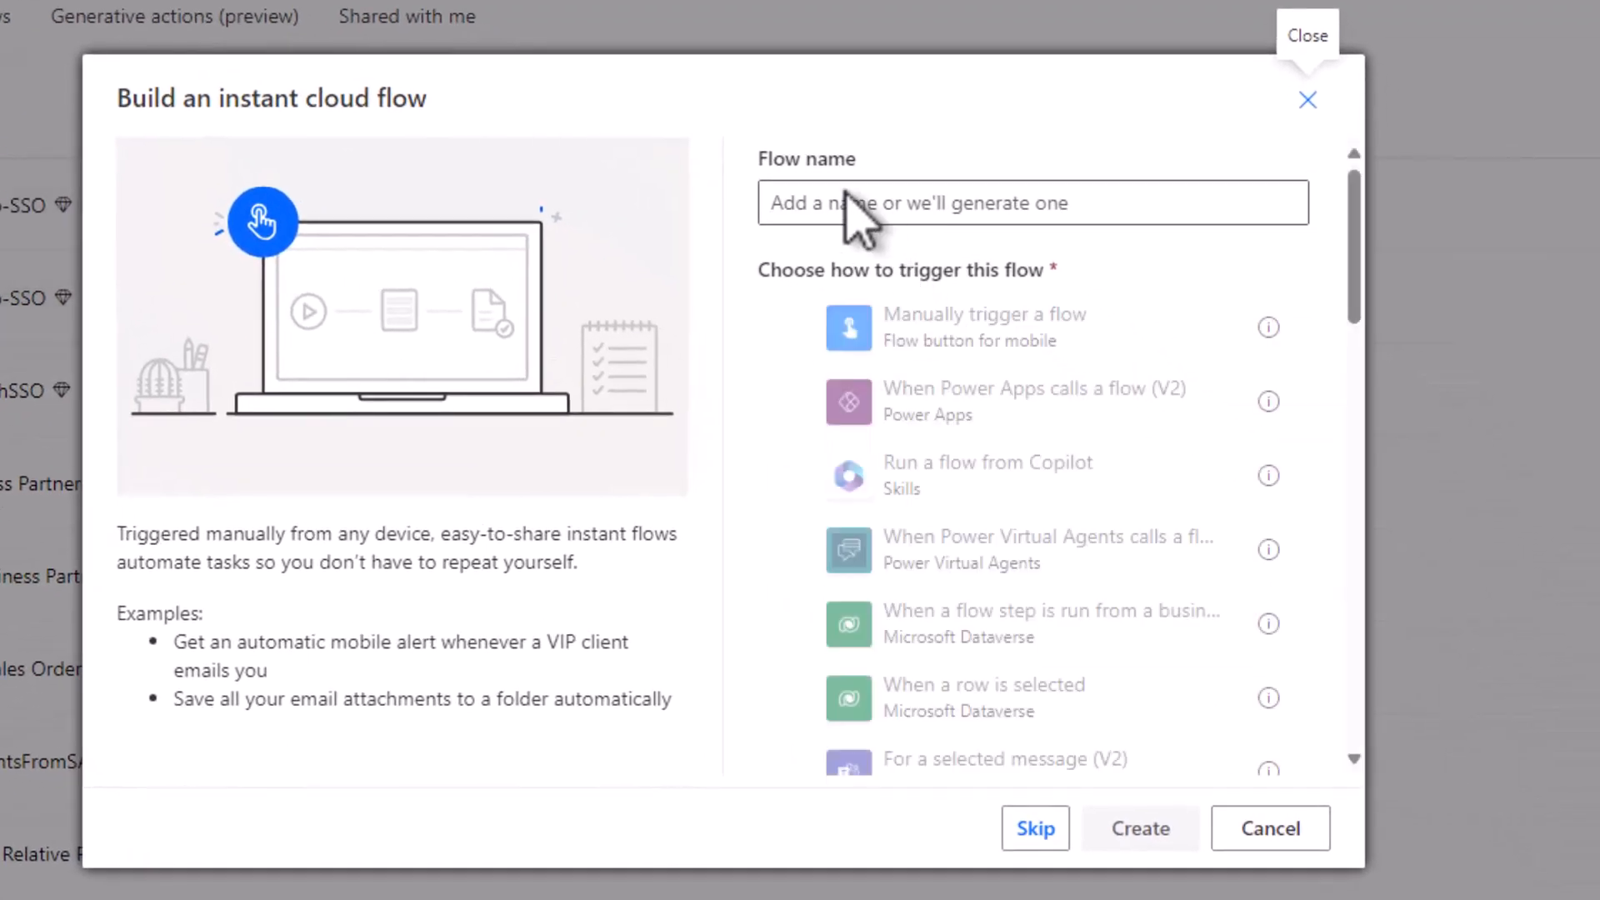
click(1038, 343)
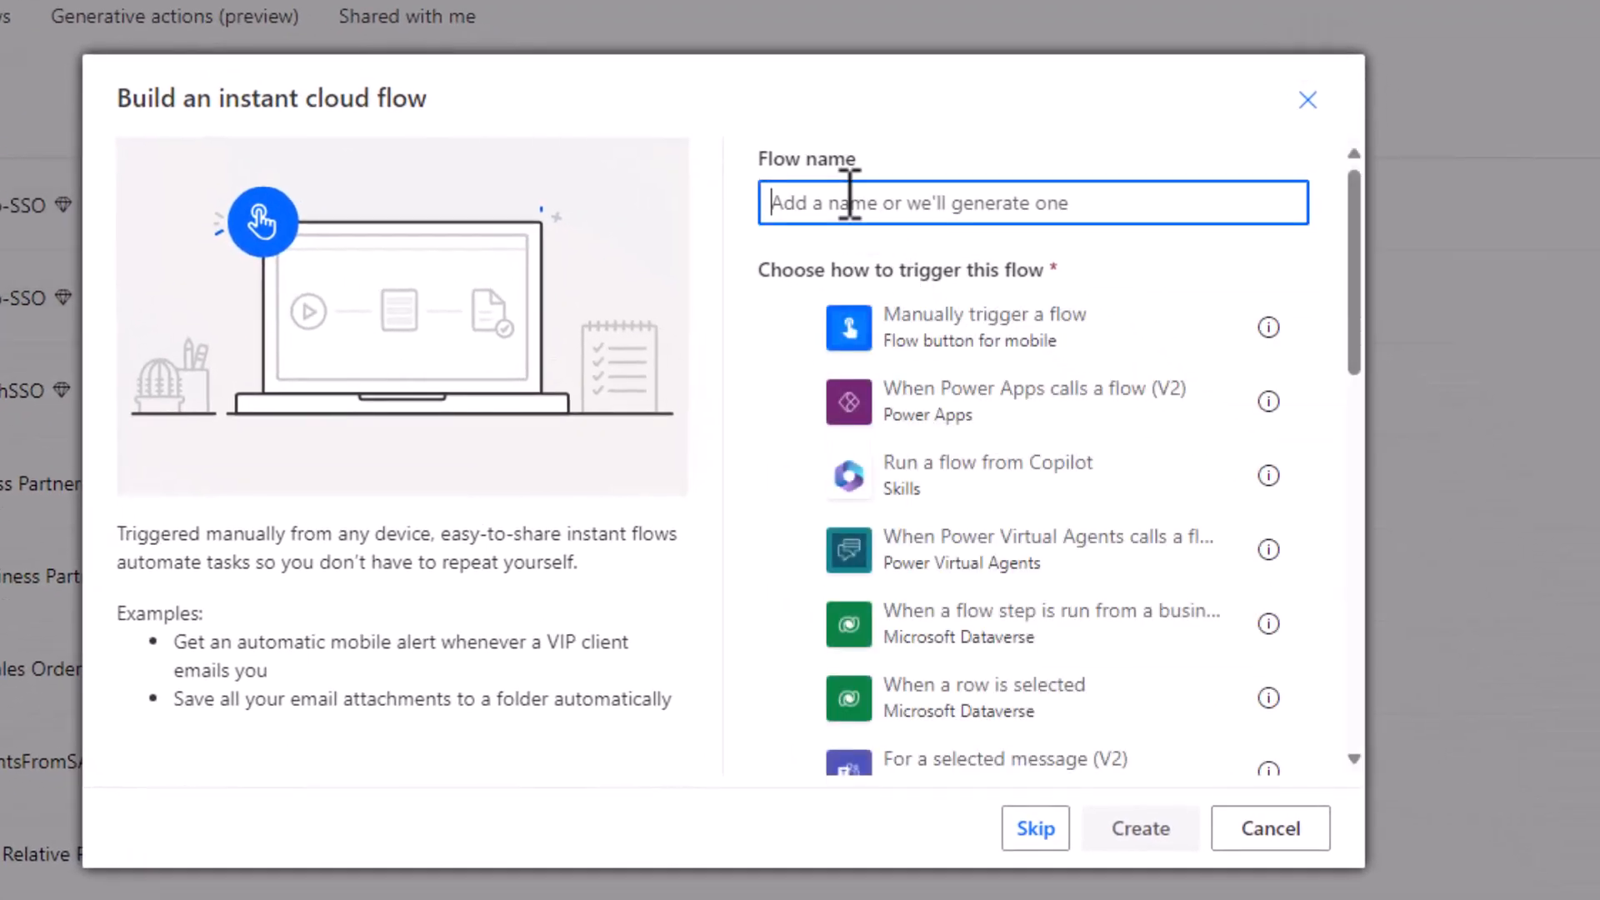
text(SS)
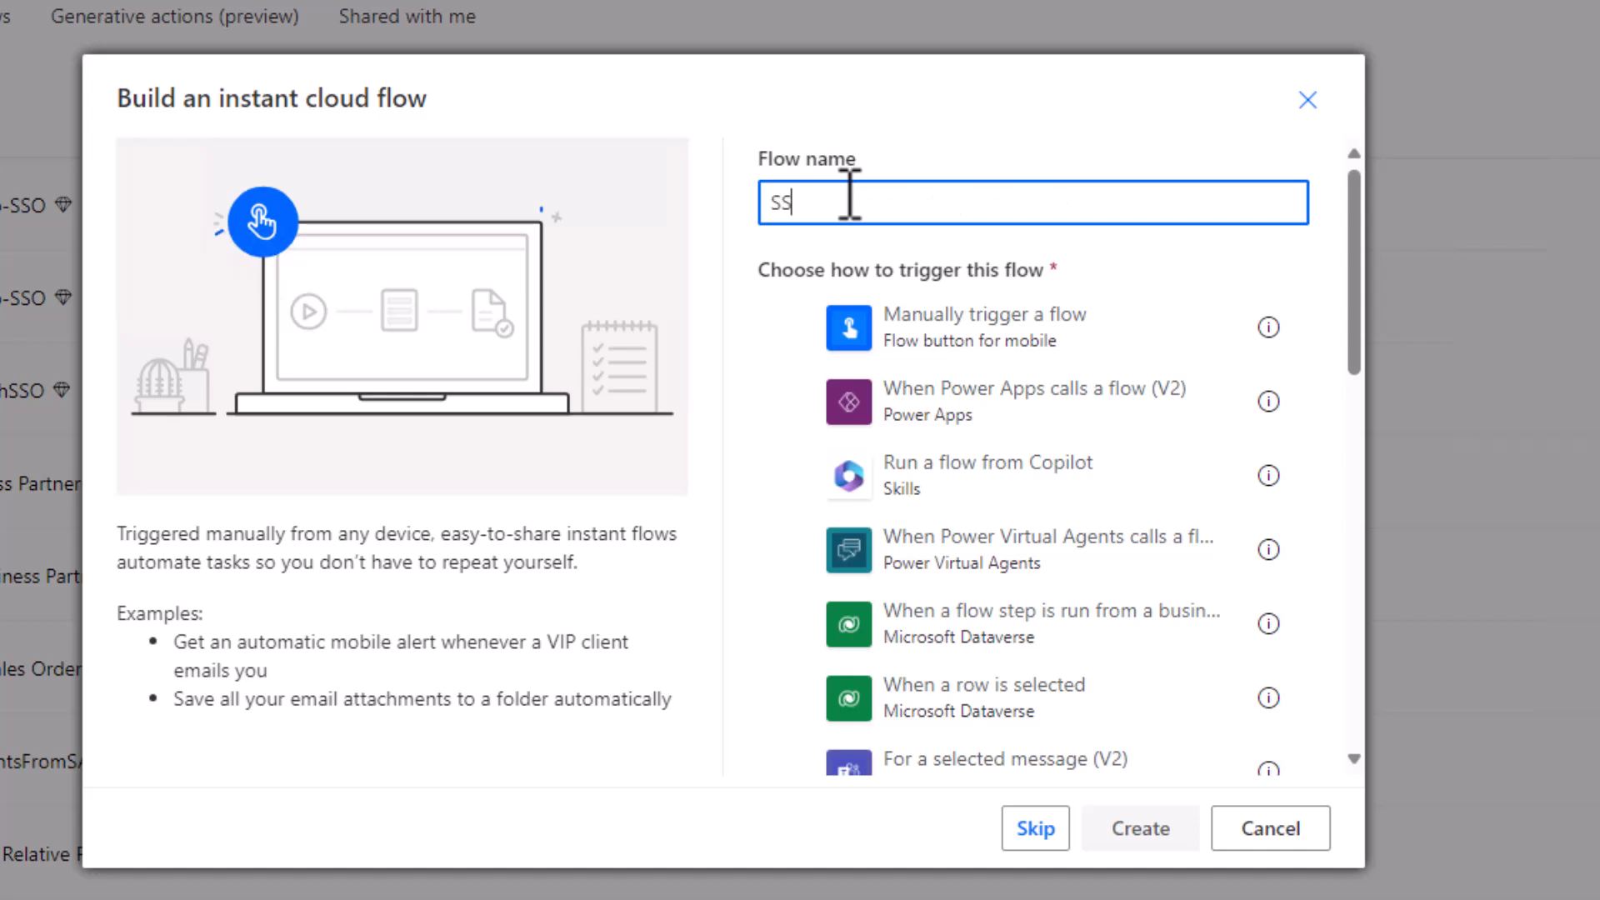
text(O from Power Platform)
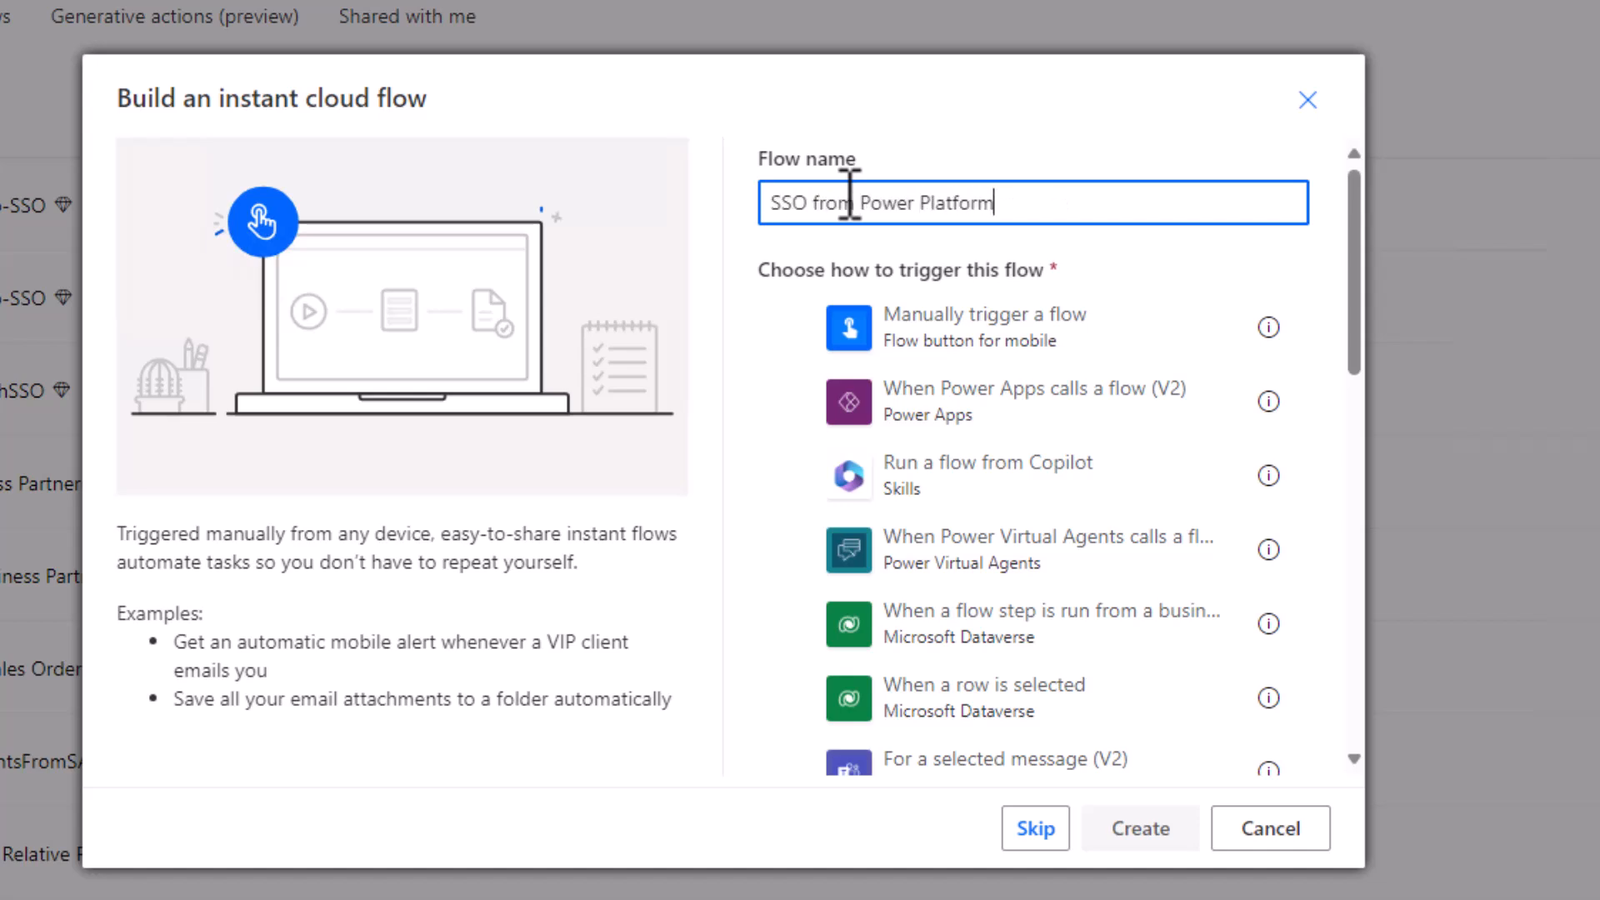
click(1020, 350)
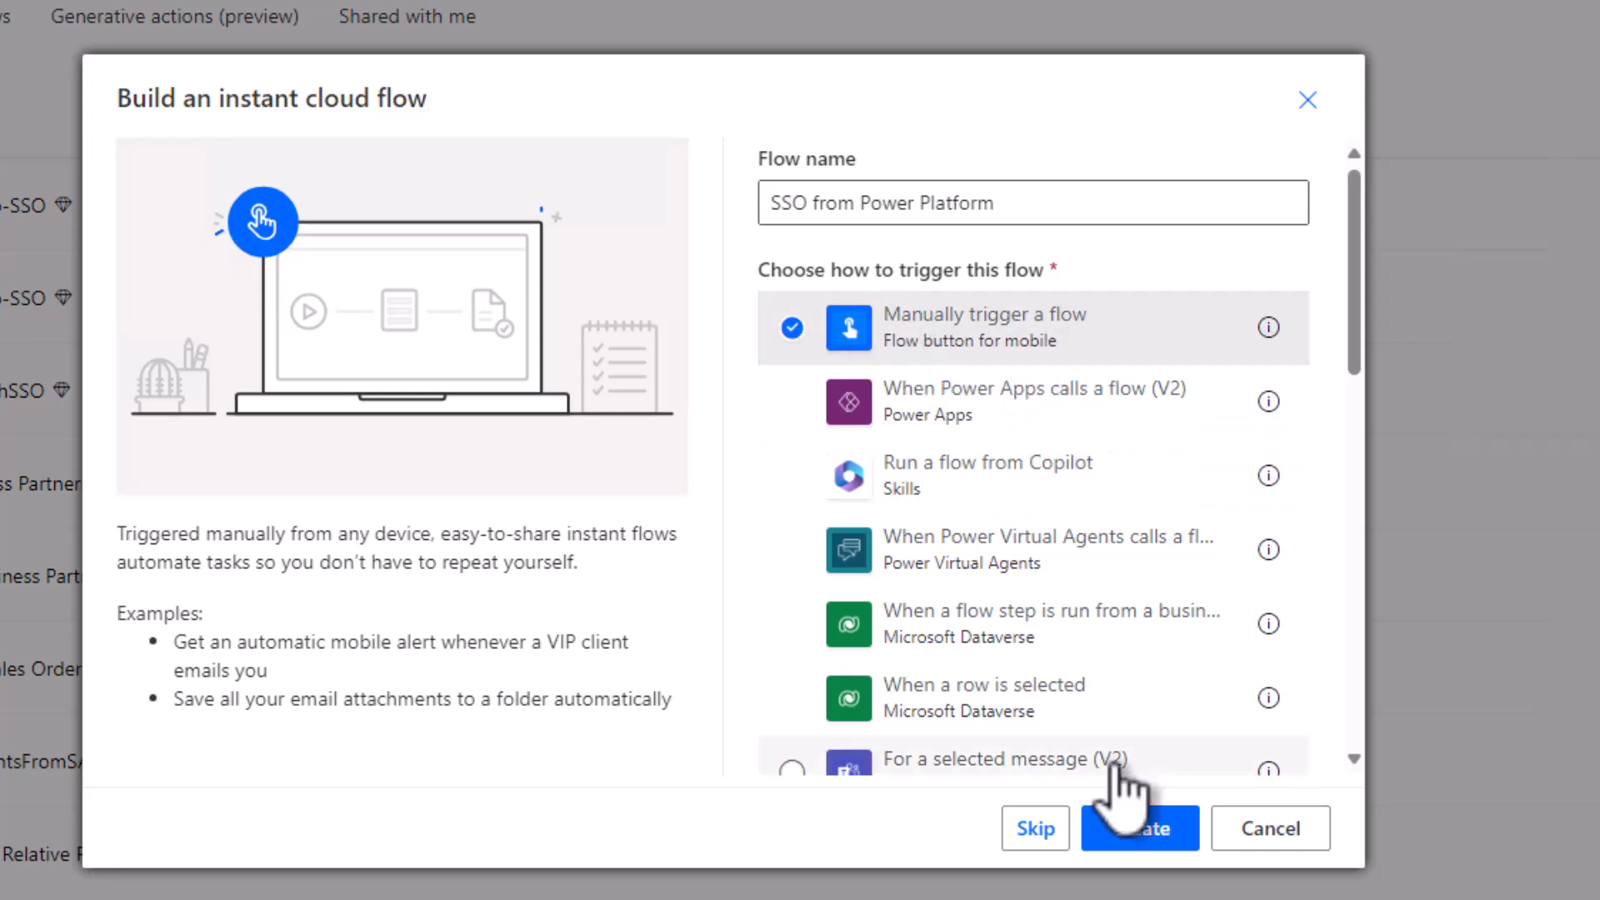
click(1137, 829)
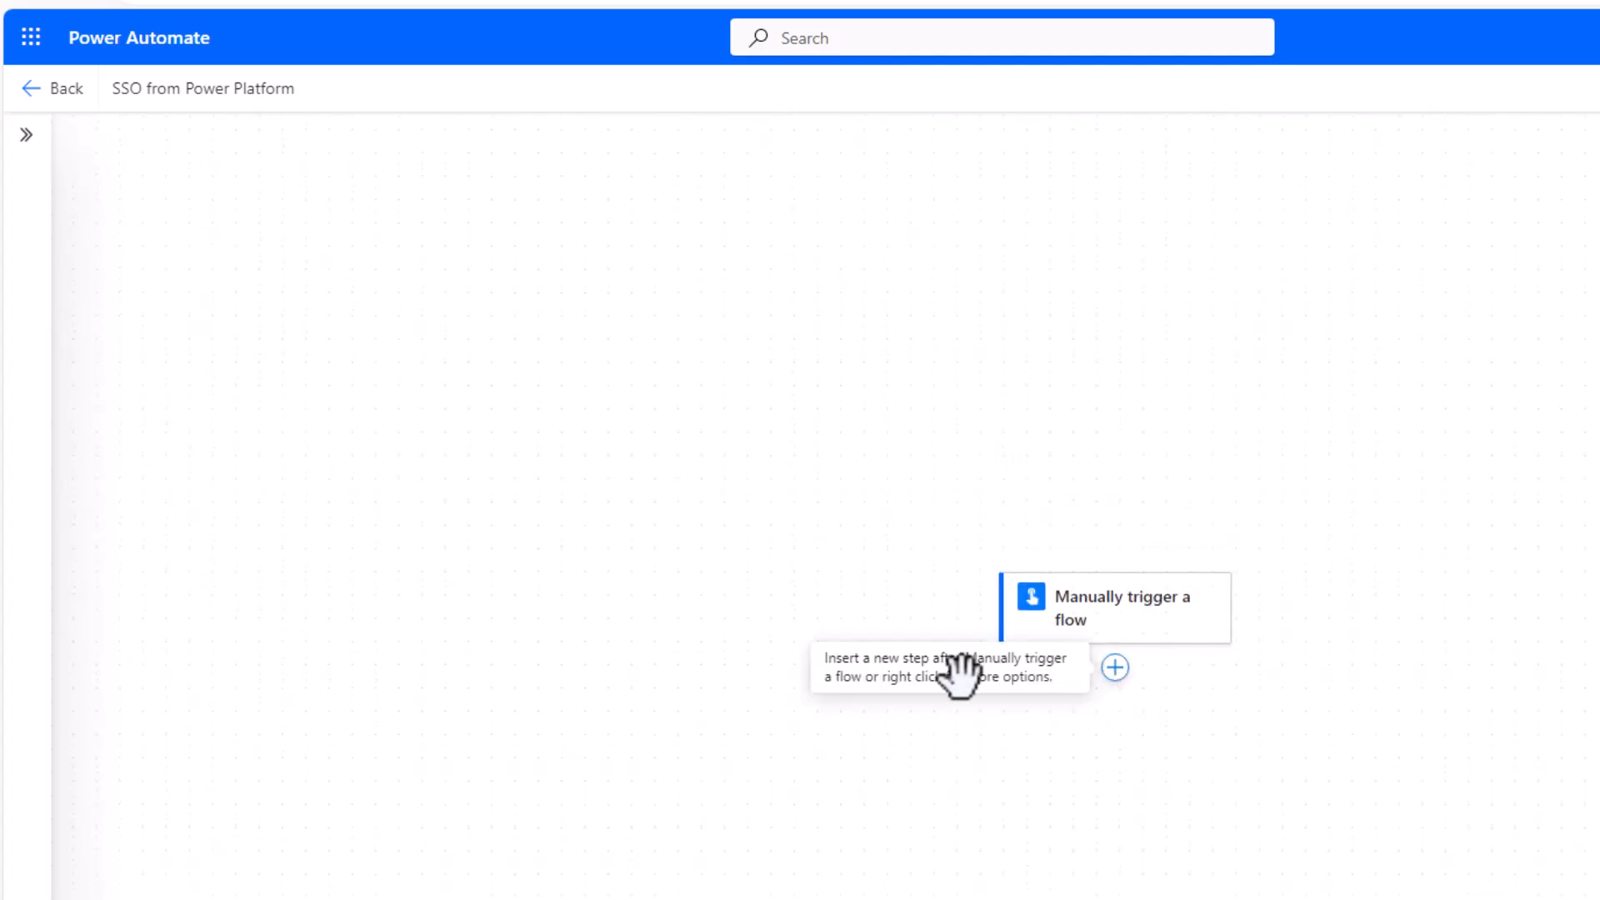
- Add the SAP OData action Query OData entities after the manual trigger
click(1115, 666)
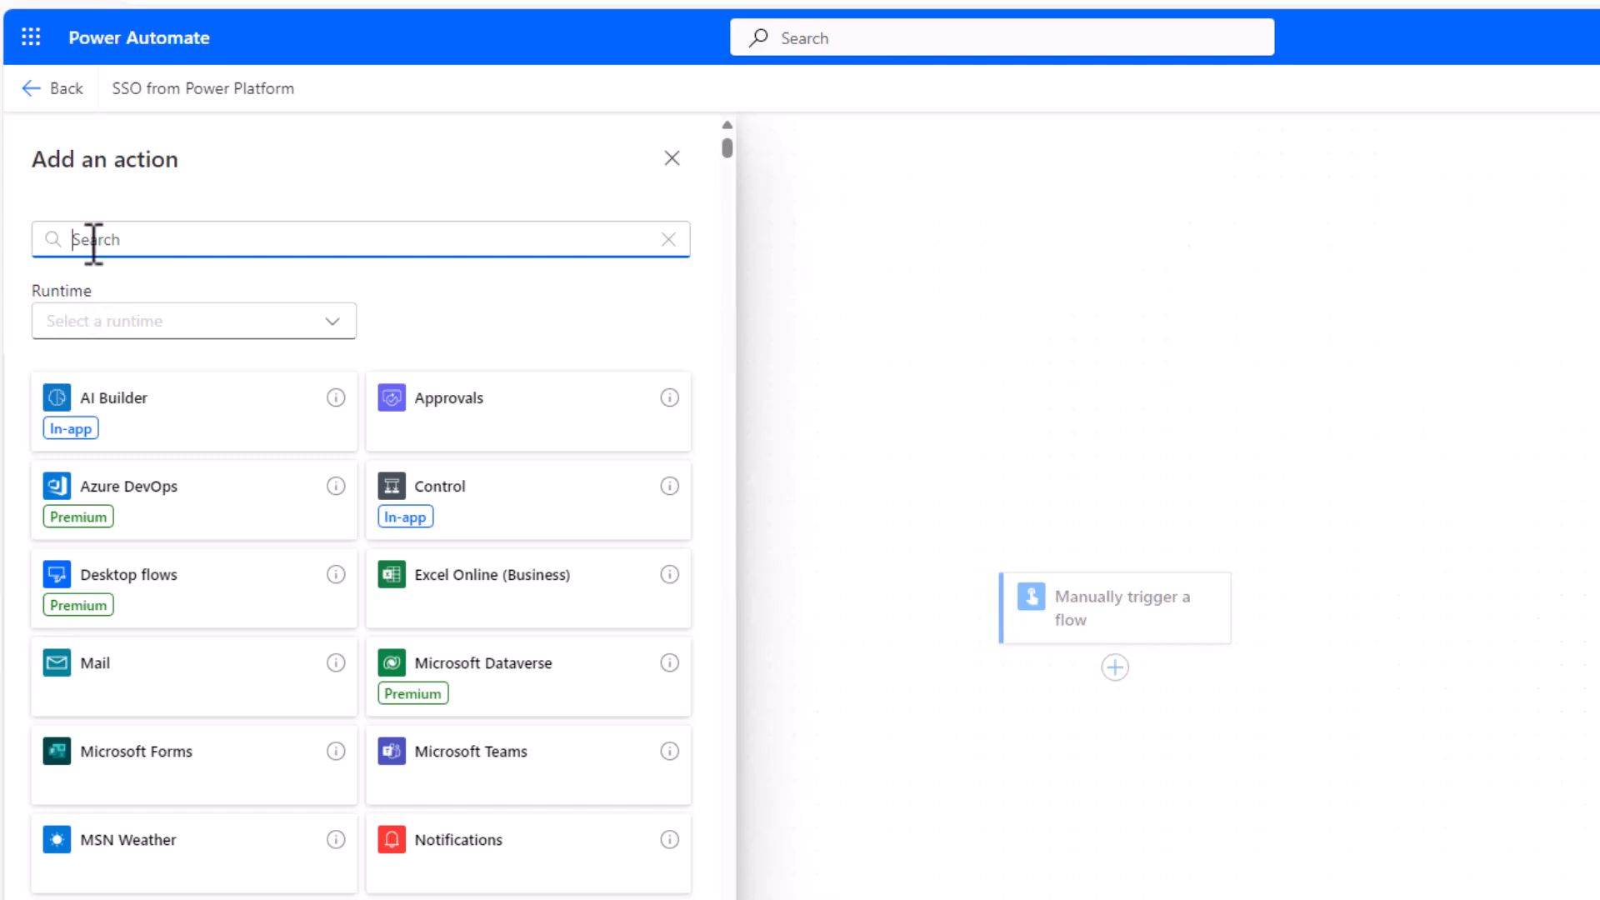
text(OData)
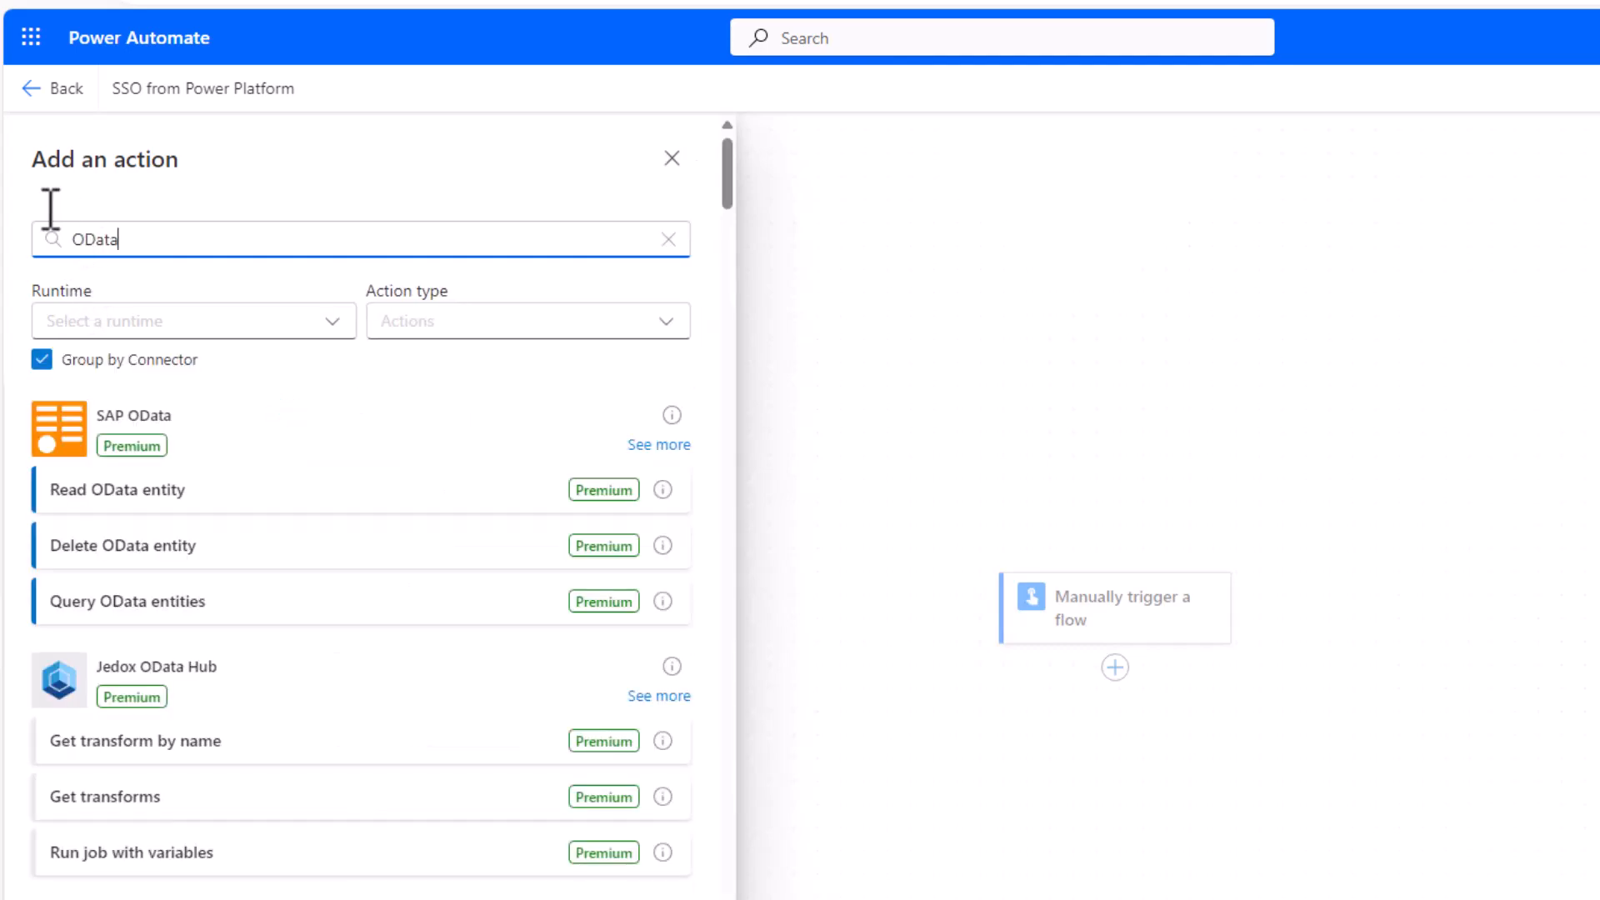
click(142, 601)
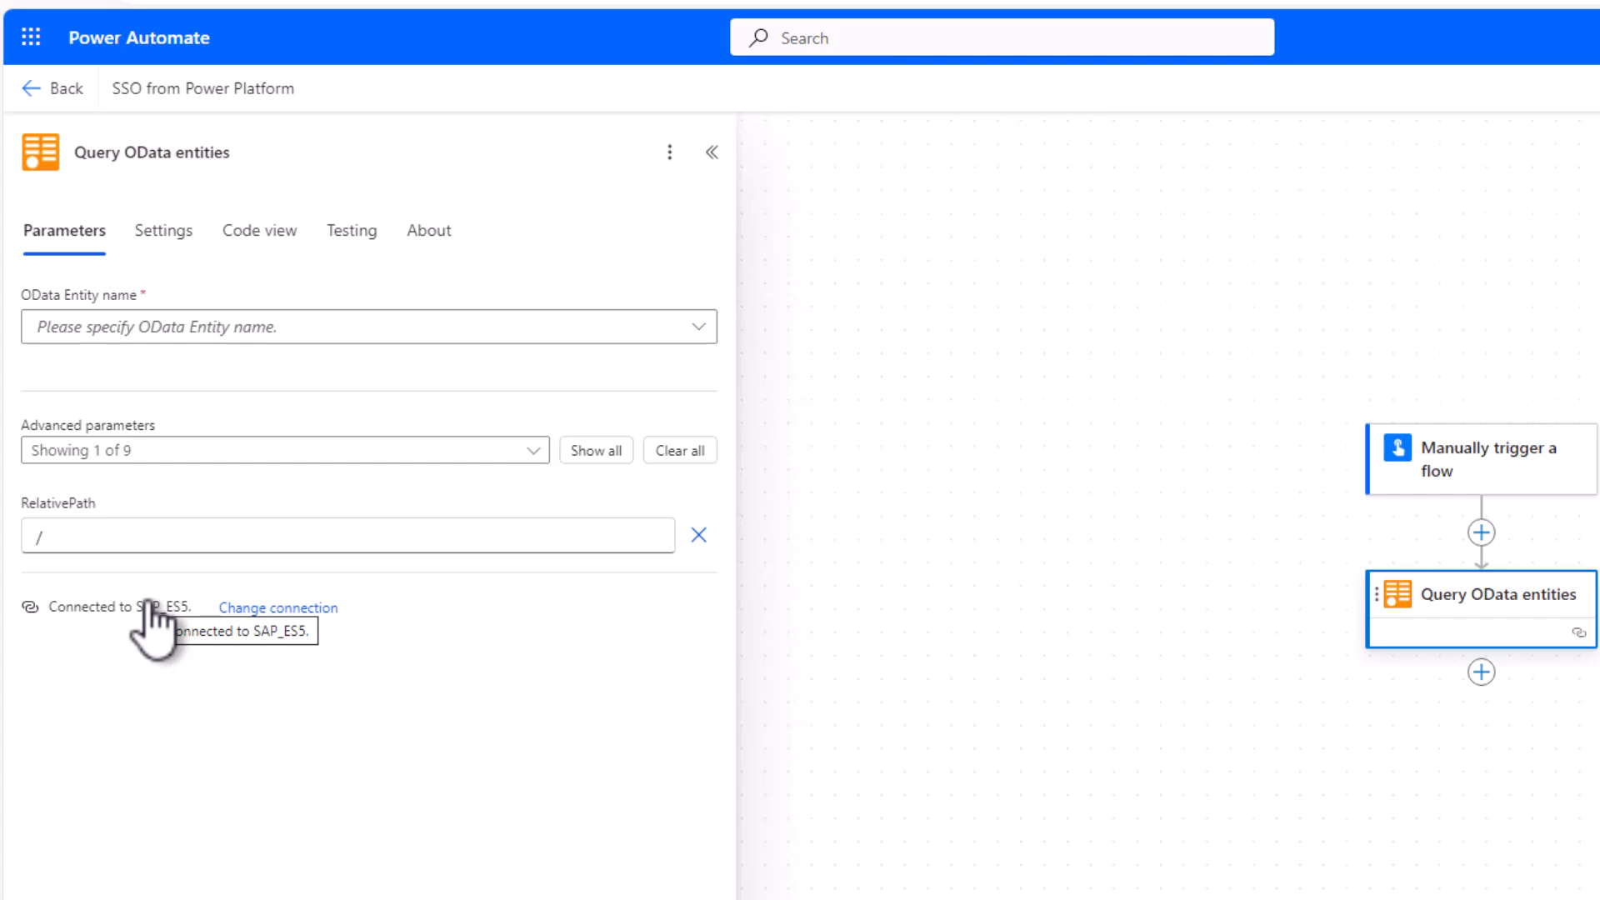
- Start a new connection for the Query OData entities action and name it SSO-to-APIM
click(283, 608)
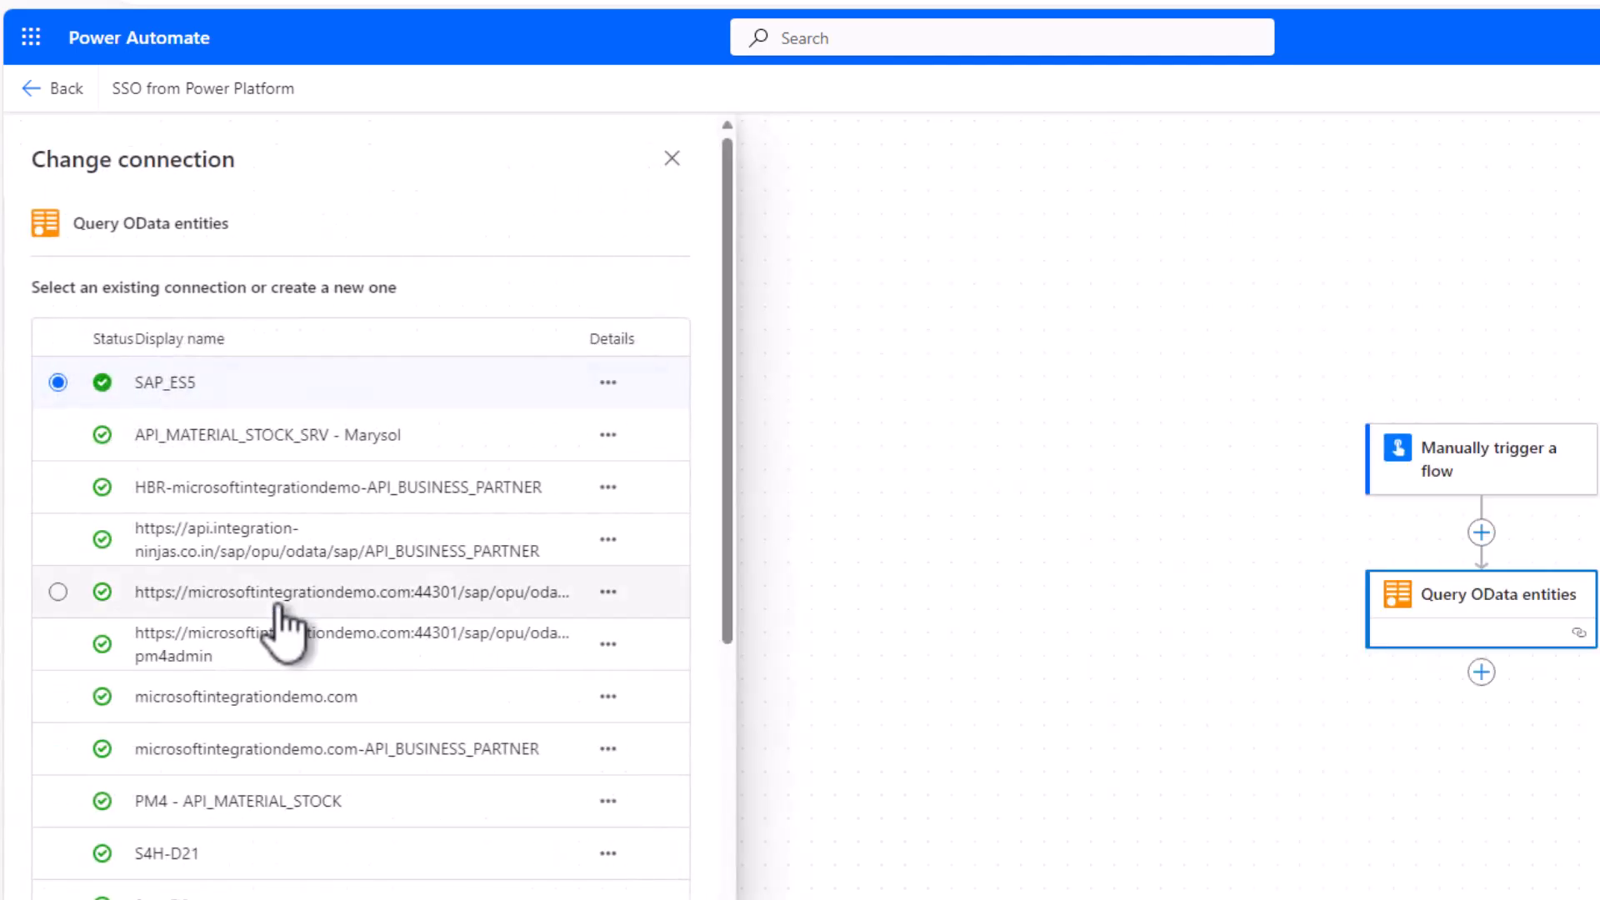
scroll(408, 841, down, 10)
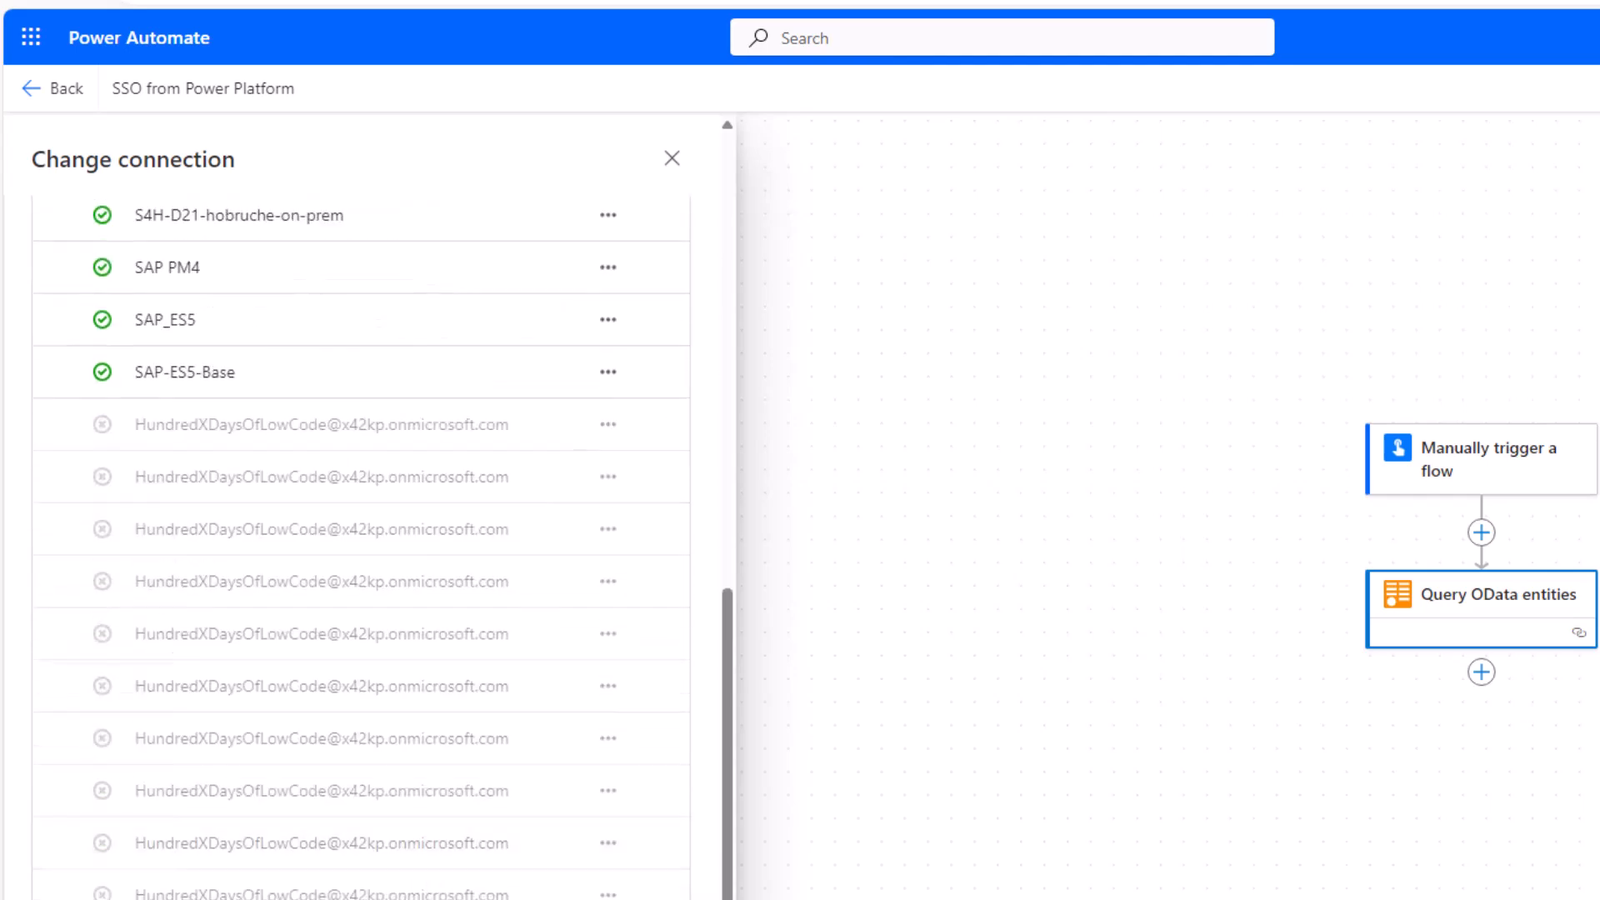
click(306, 898)
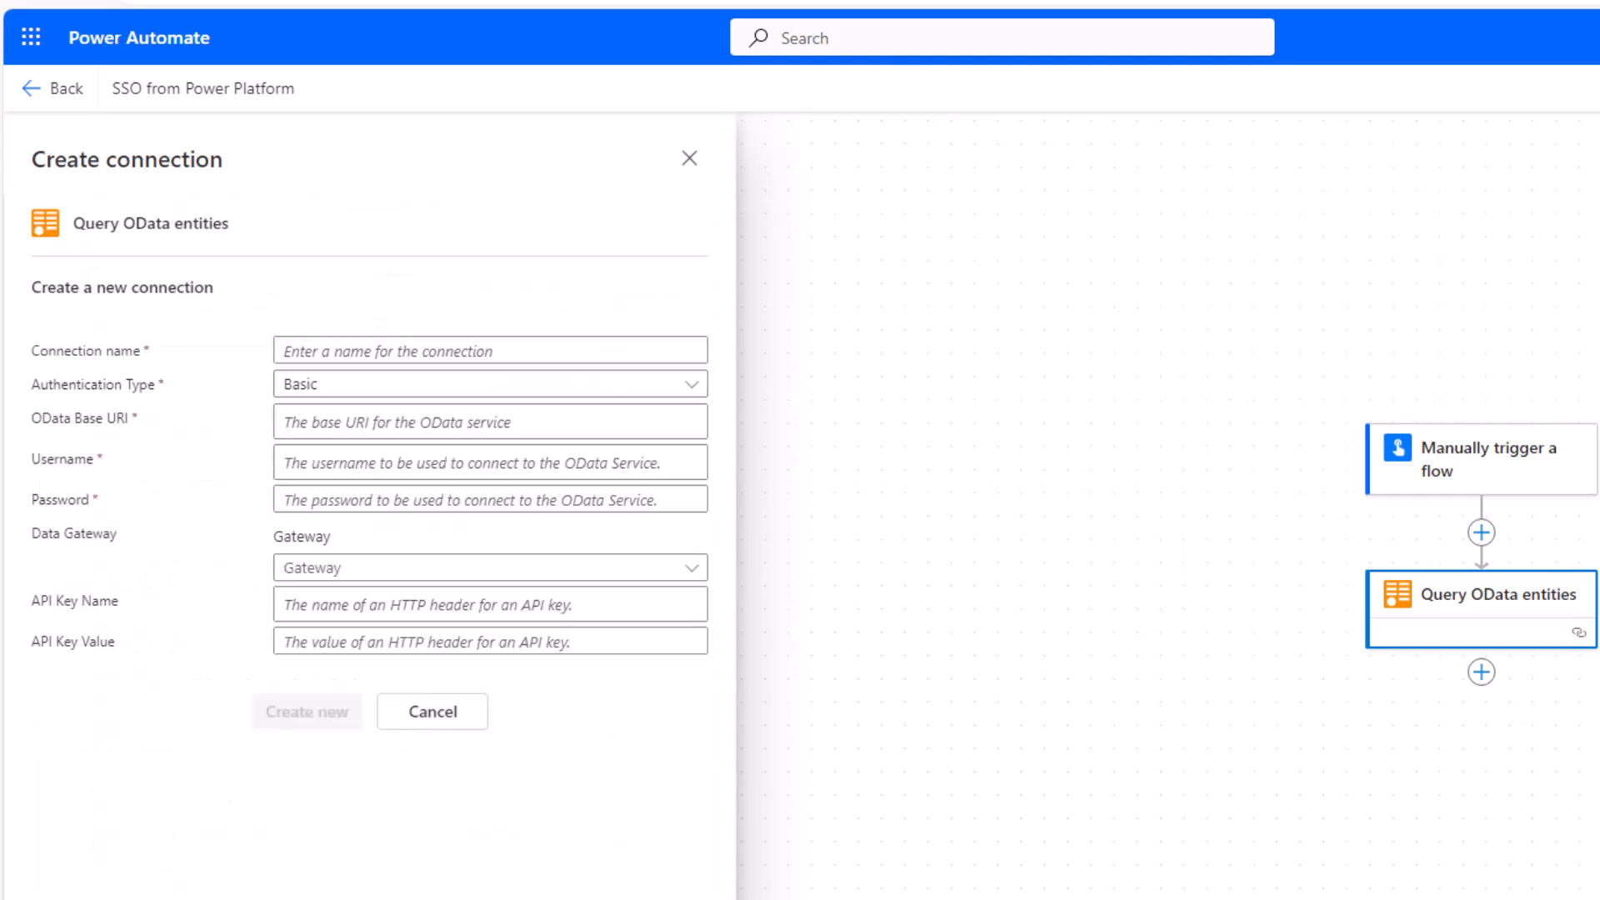
click(304, 345)
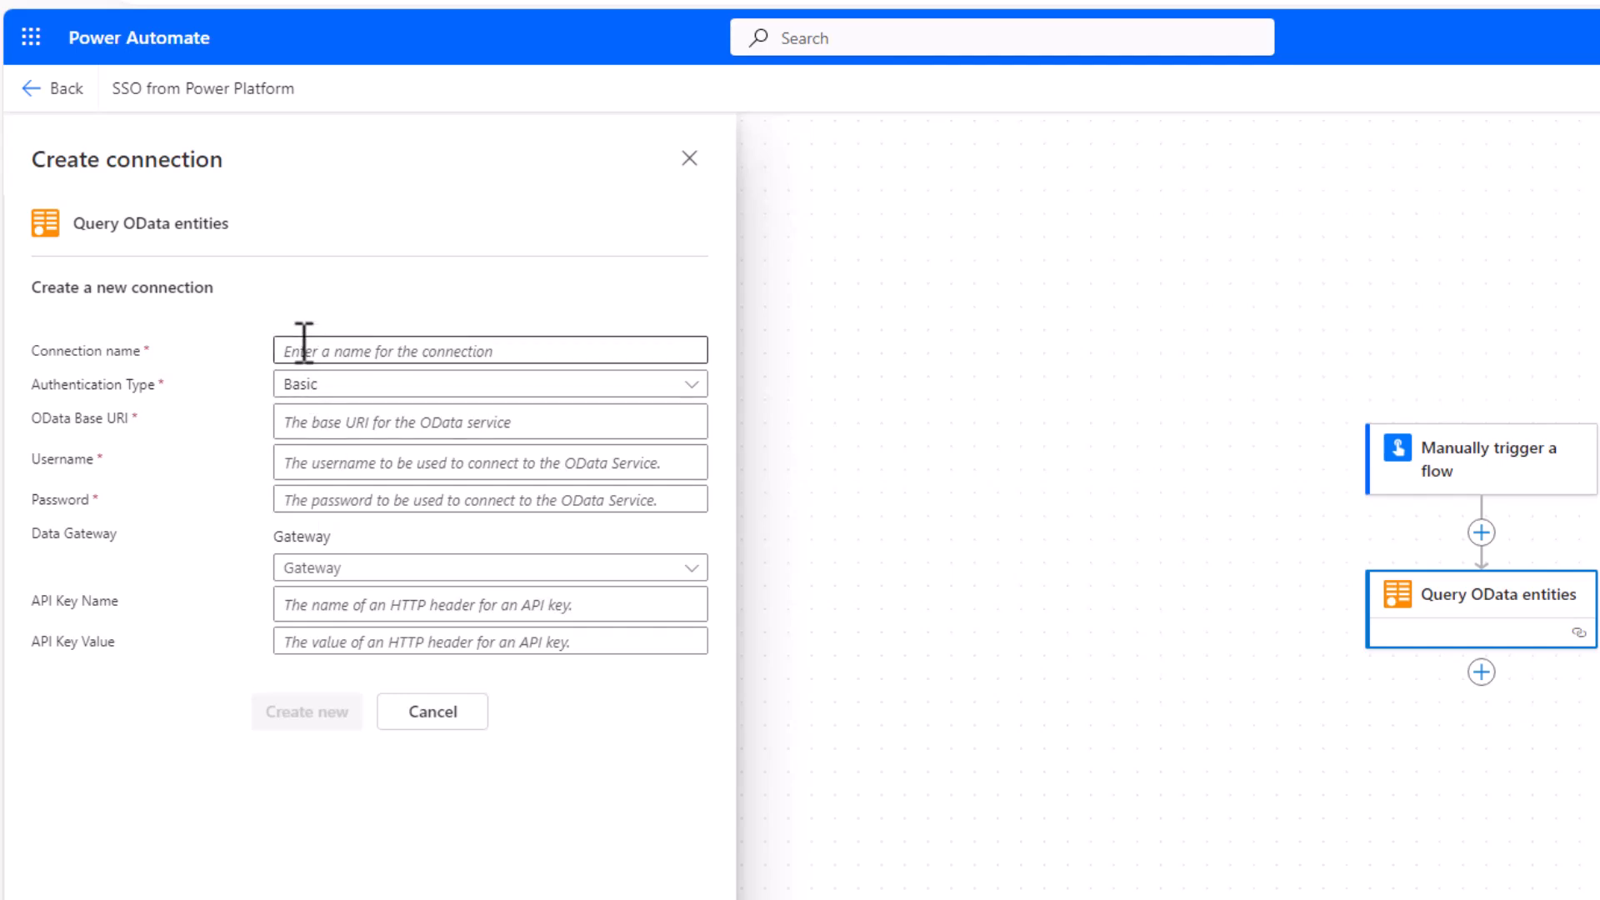
text(SSO-to_APIM)
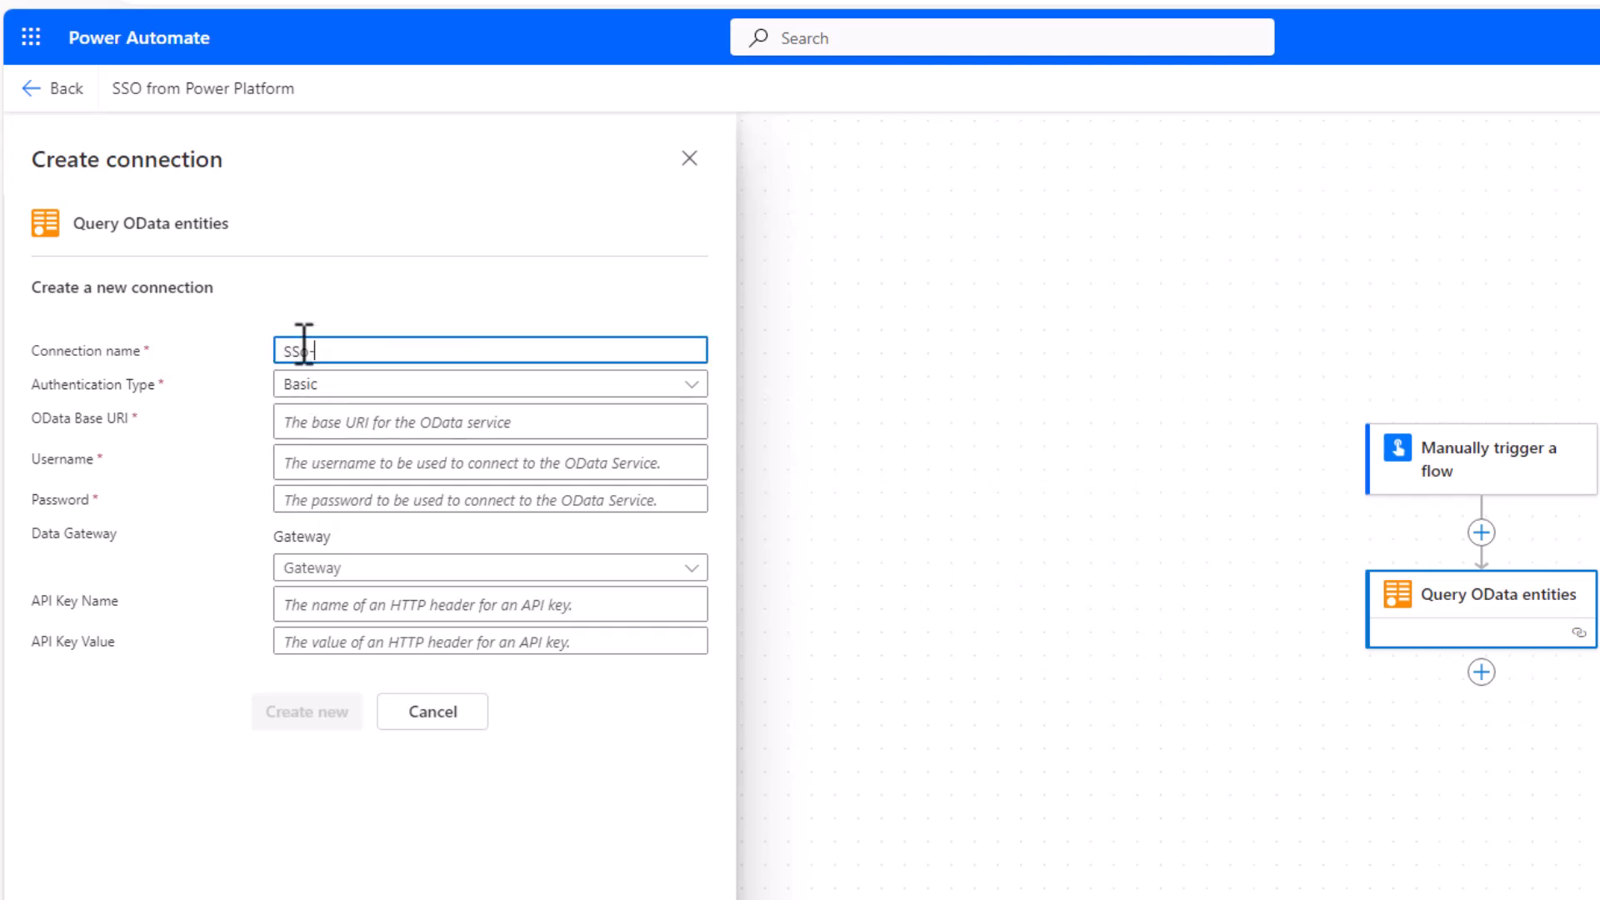
key(Left)
key(Left)
key(Left)
key(Left)
key(BackSpace)
text(-)
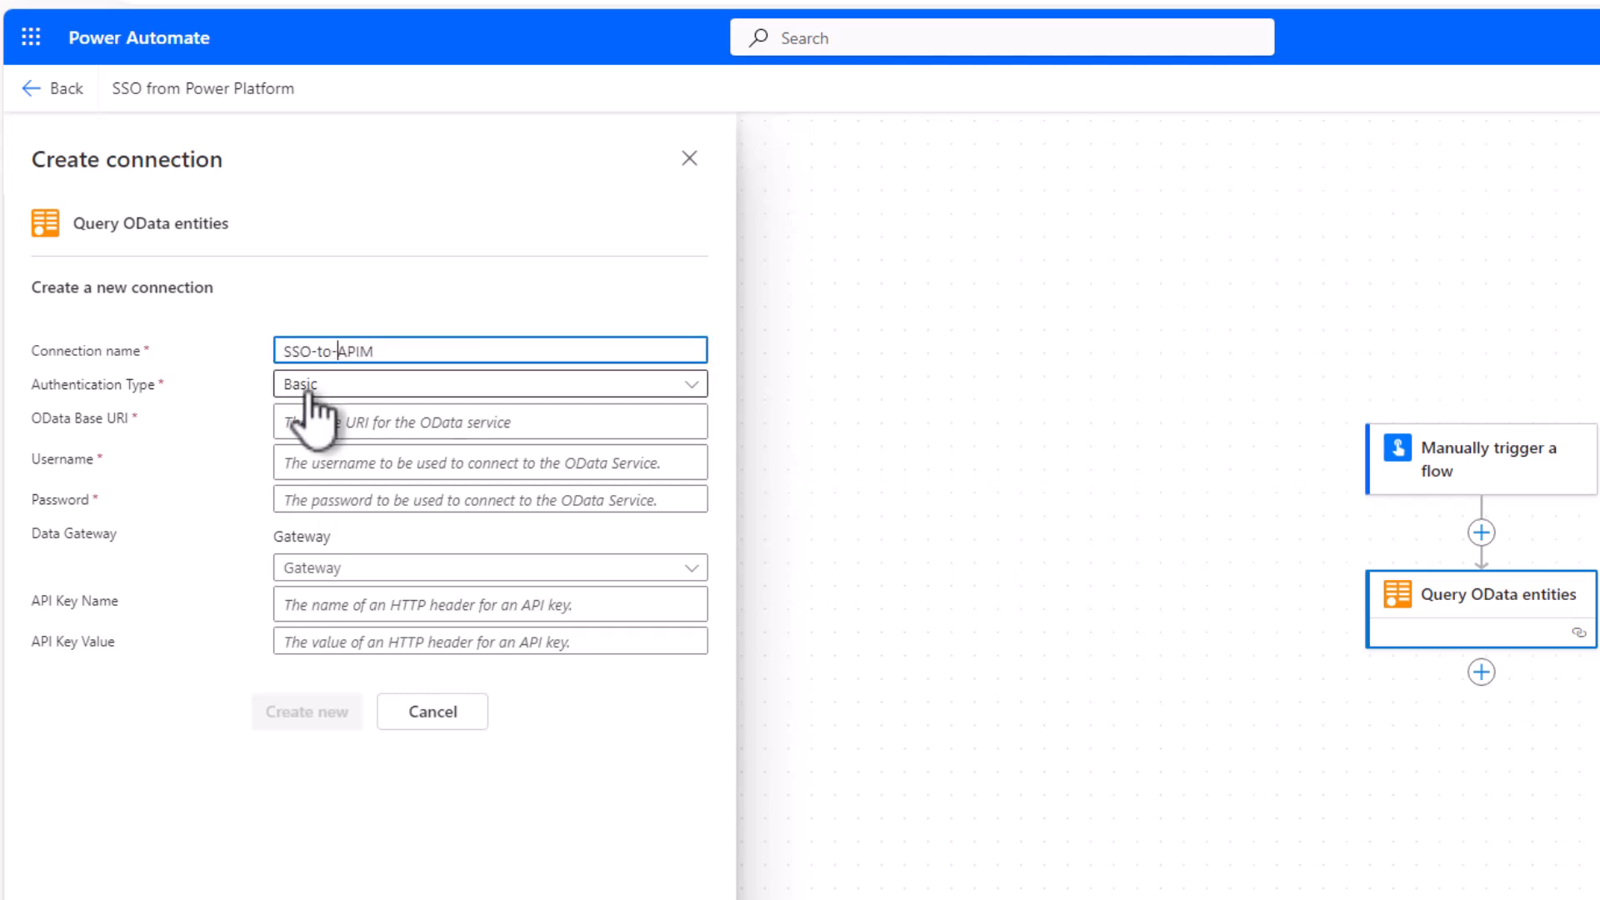
click(307, 385)
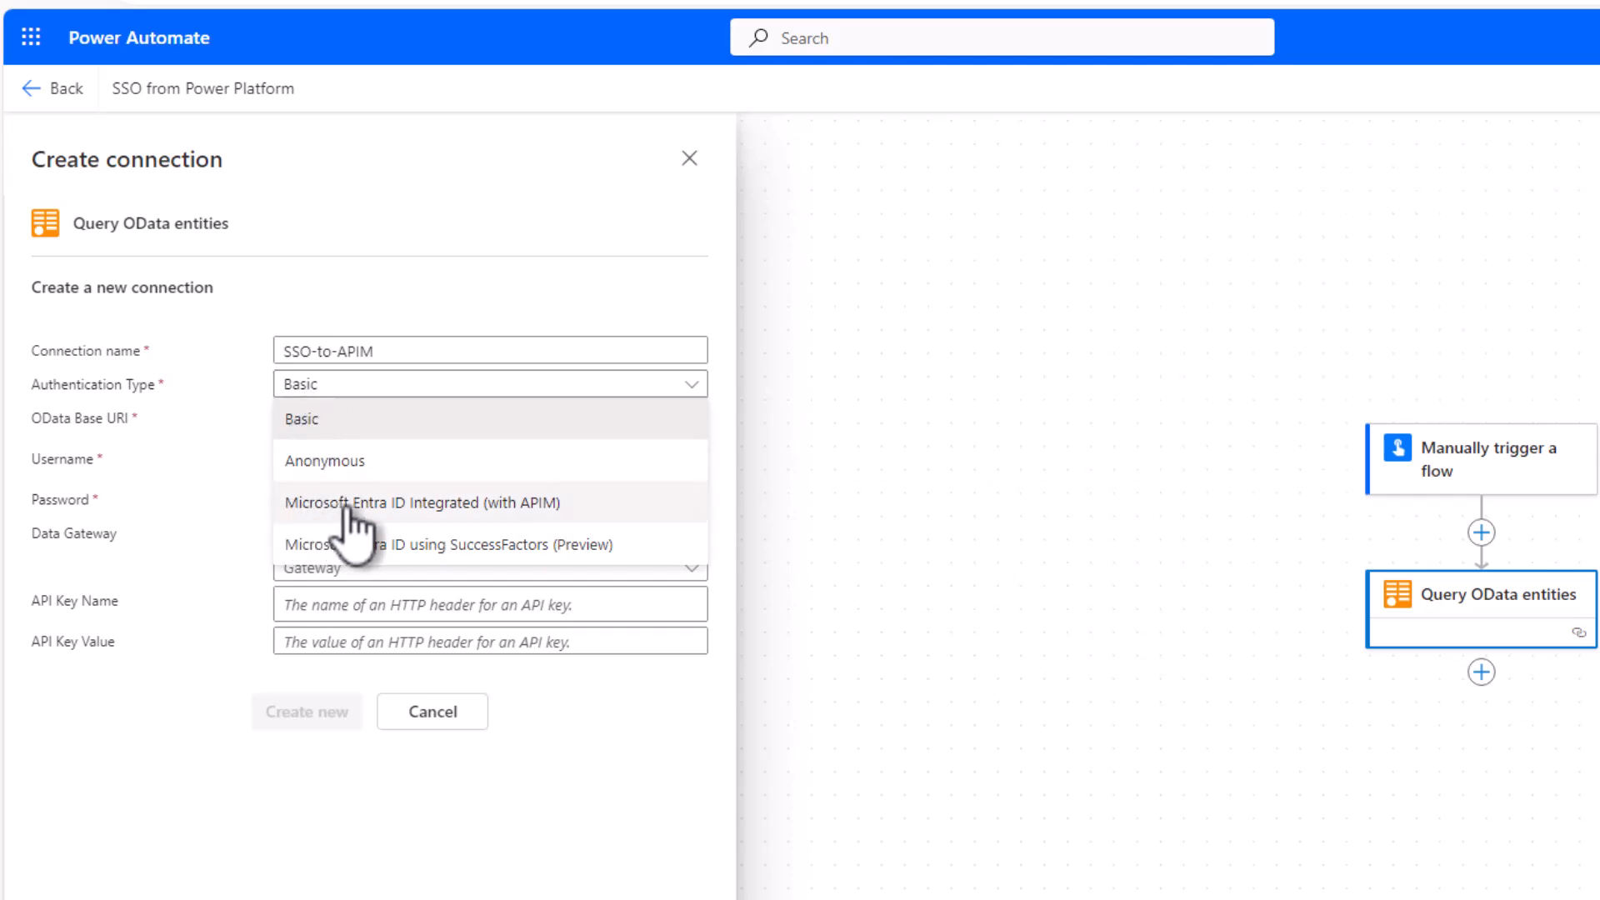
click(524, 504)
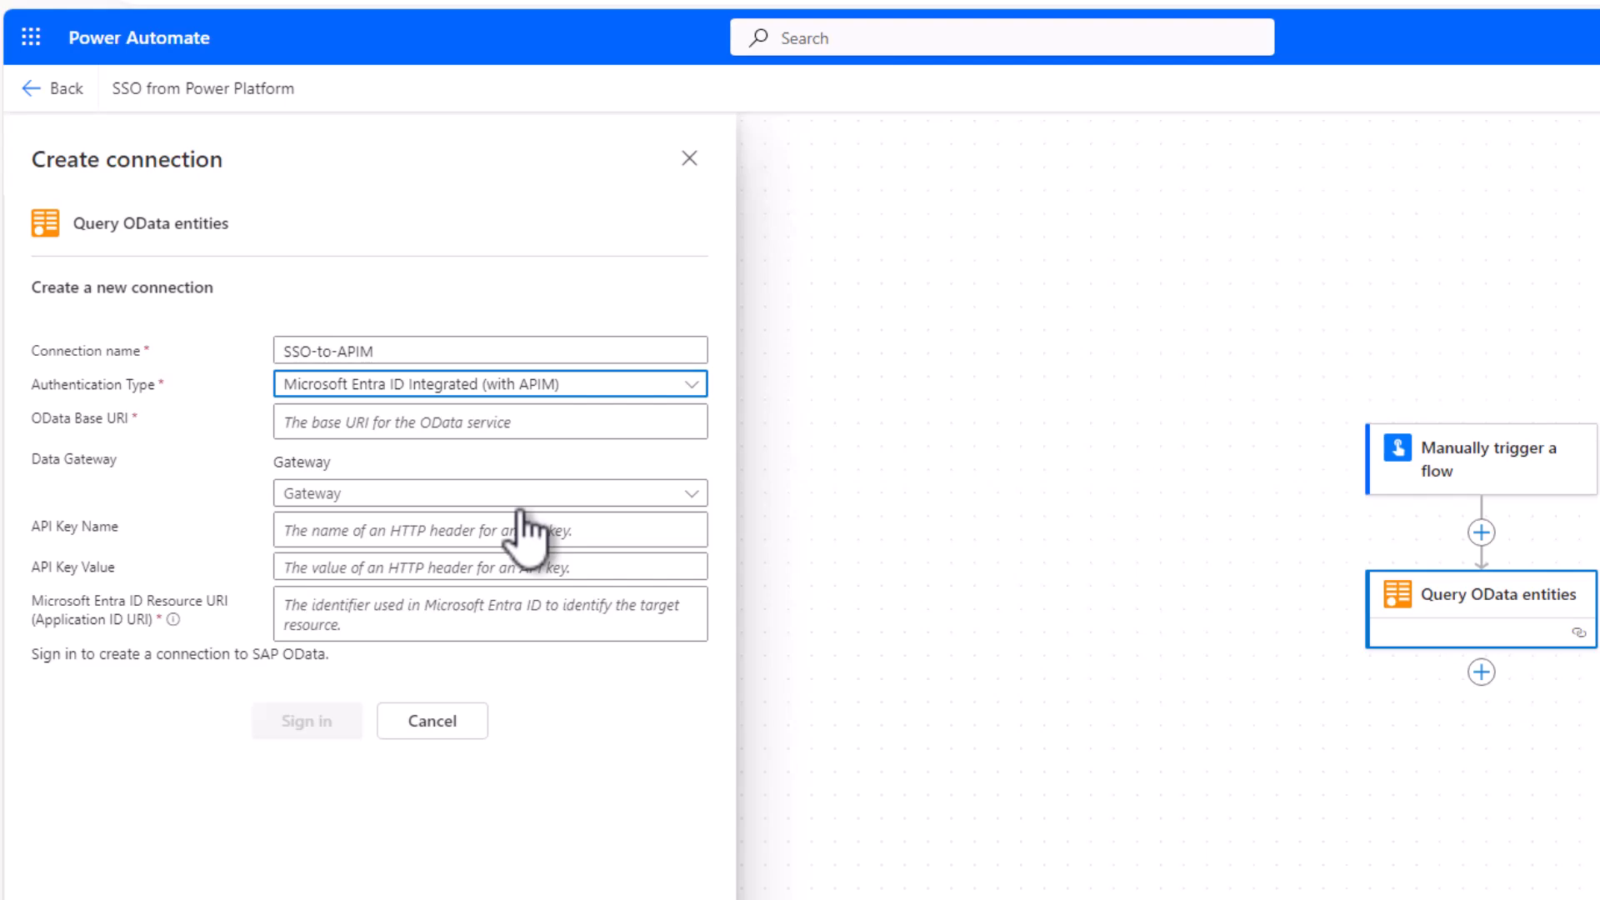
click(364, 422)
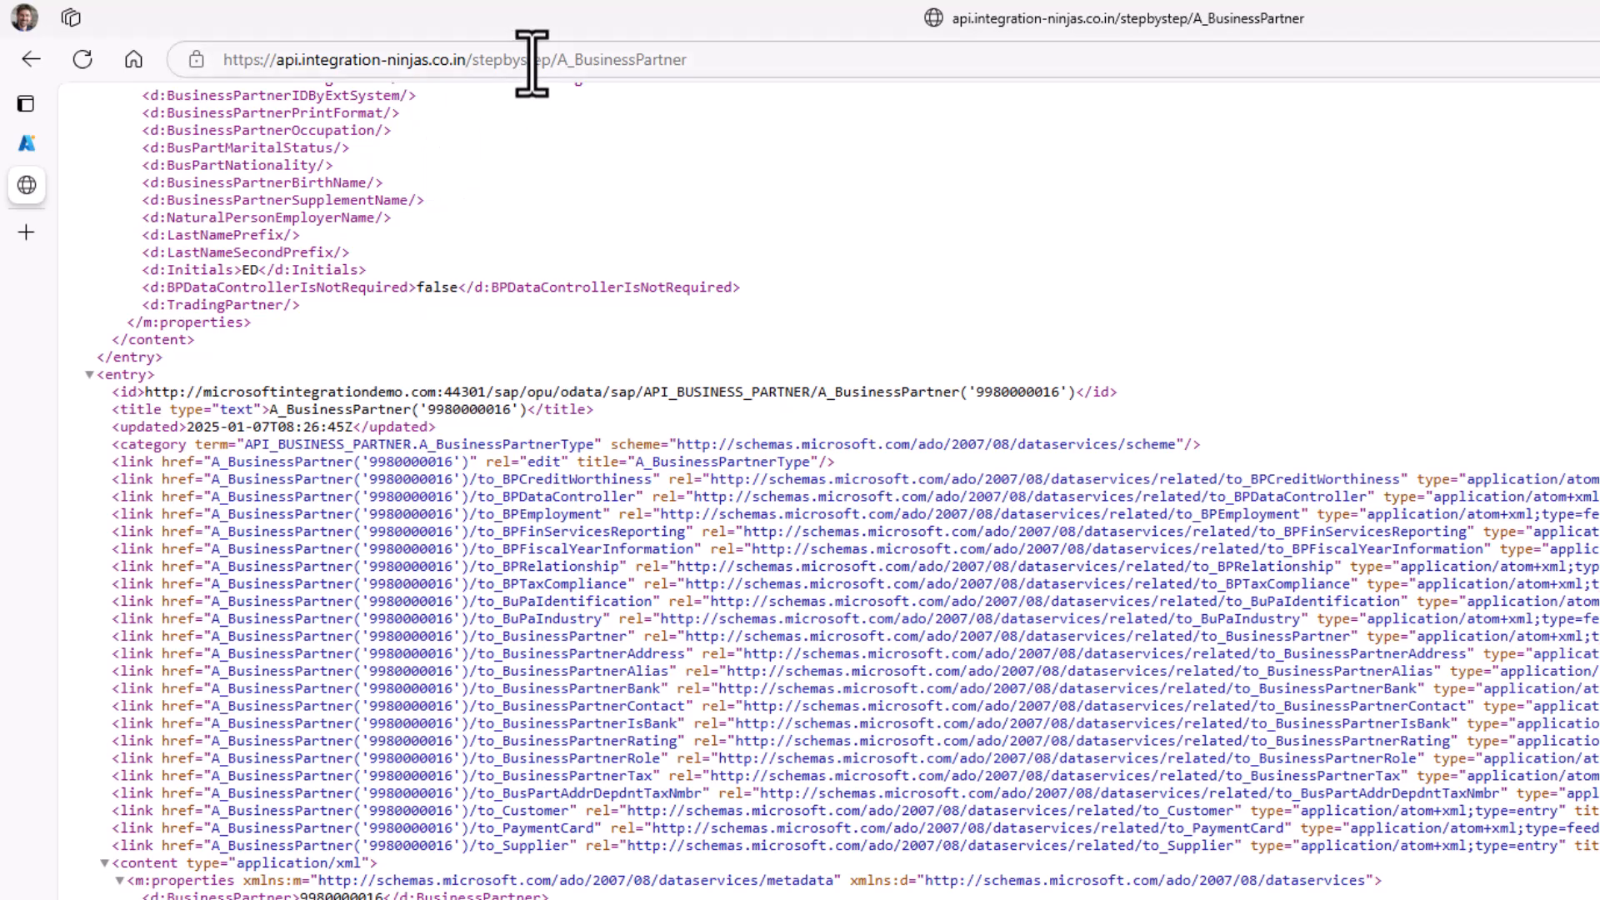
drag(551, 60, 213, 59)
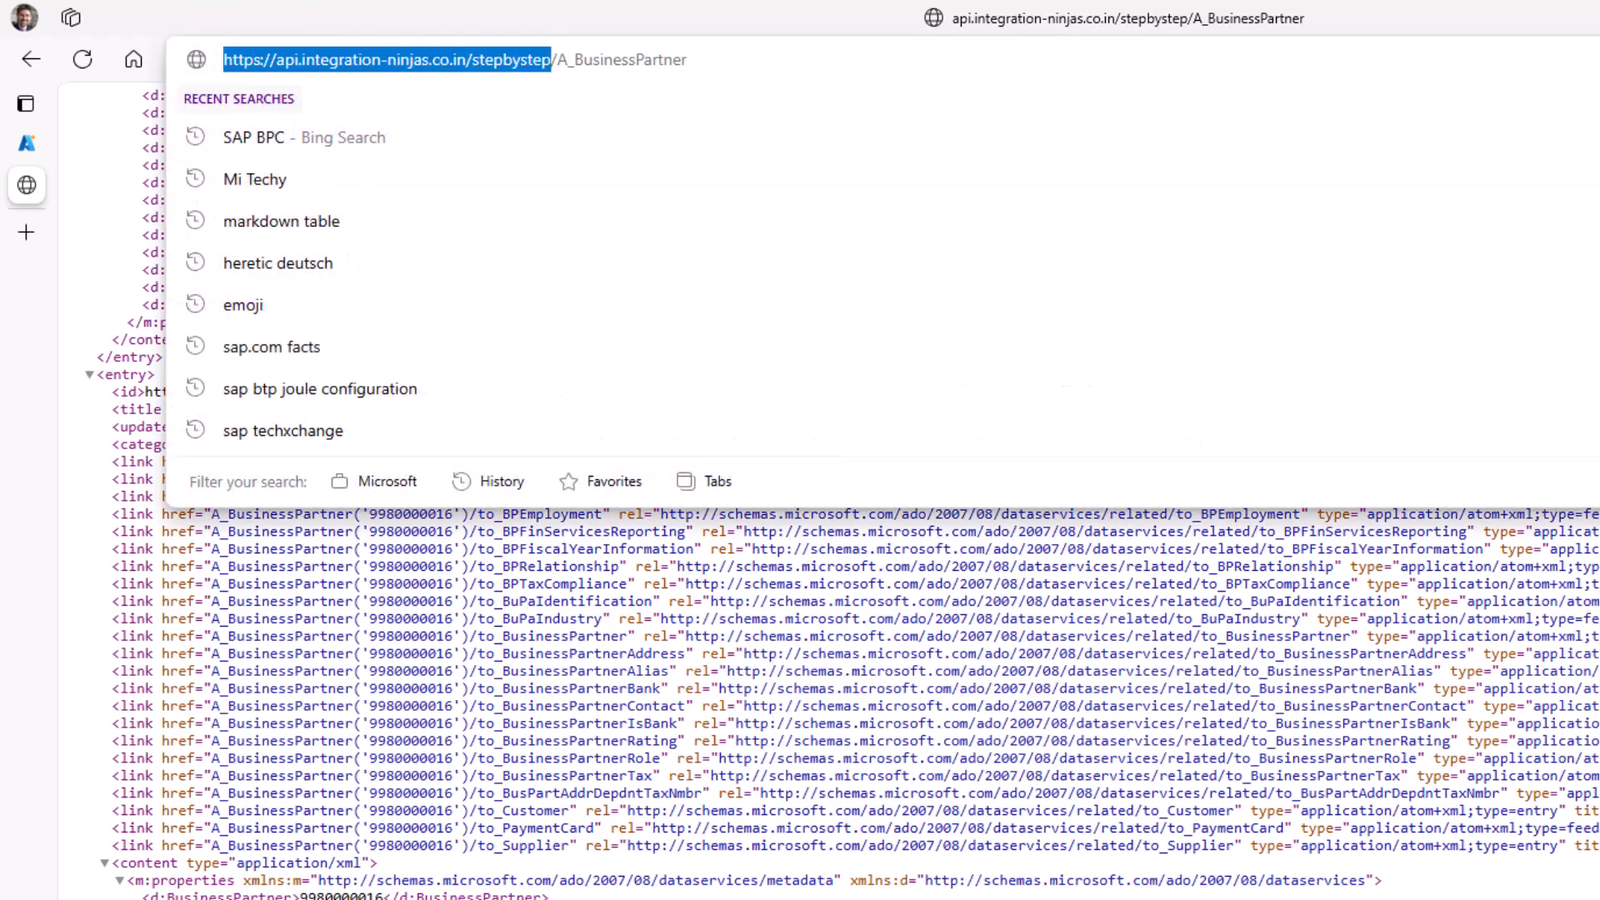
text(https://api.integration-ninjas.co.in/stepbystep)
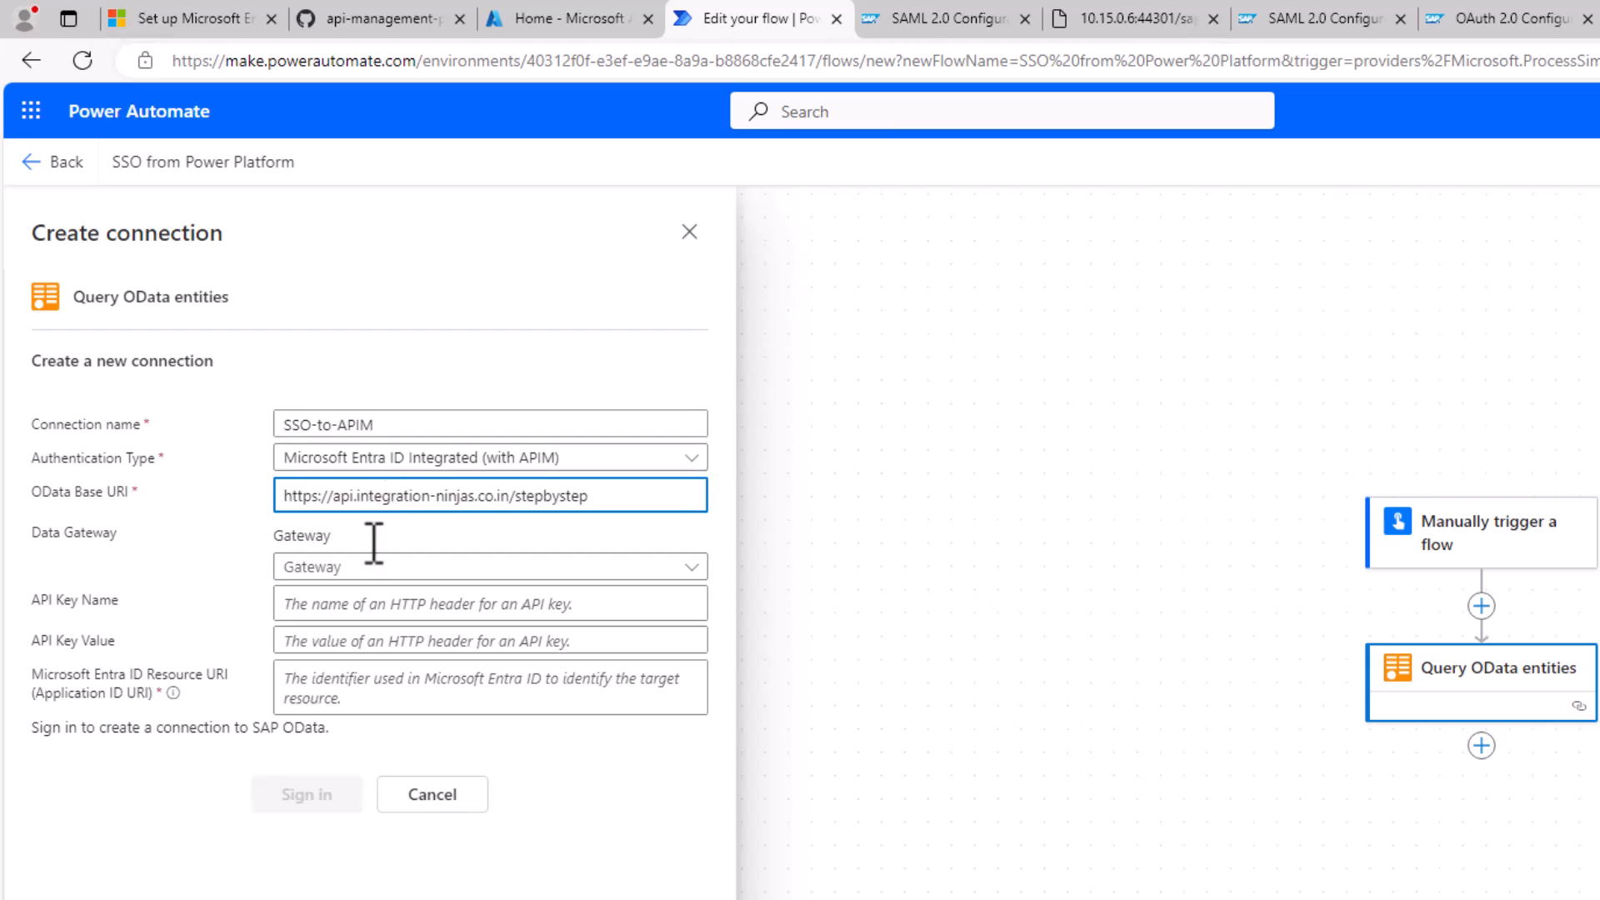
- Switch to the Azure portal and open the app registrations of the Microsoft Entra ID tenant
drag(43, 680, 163, 680)
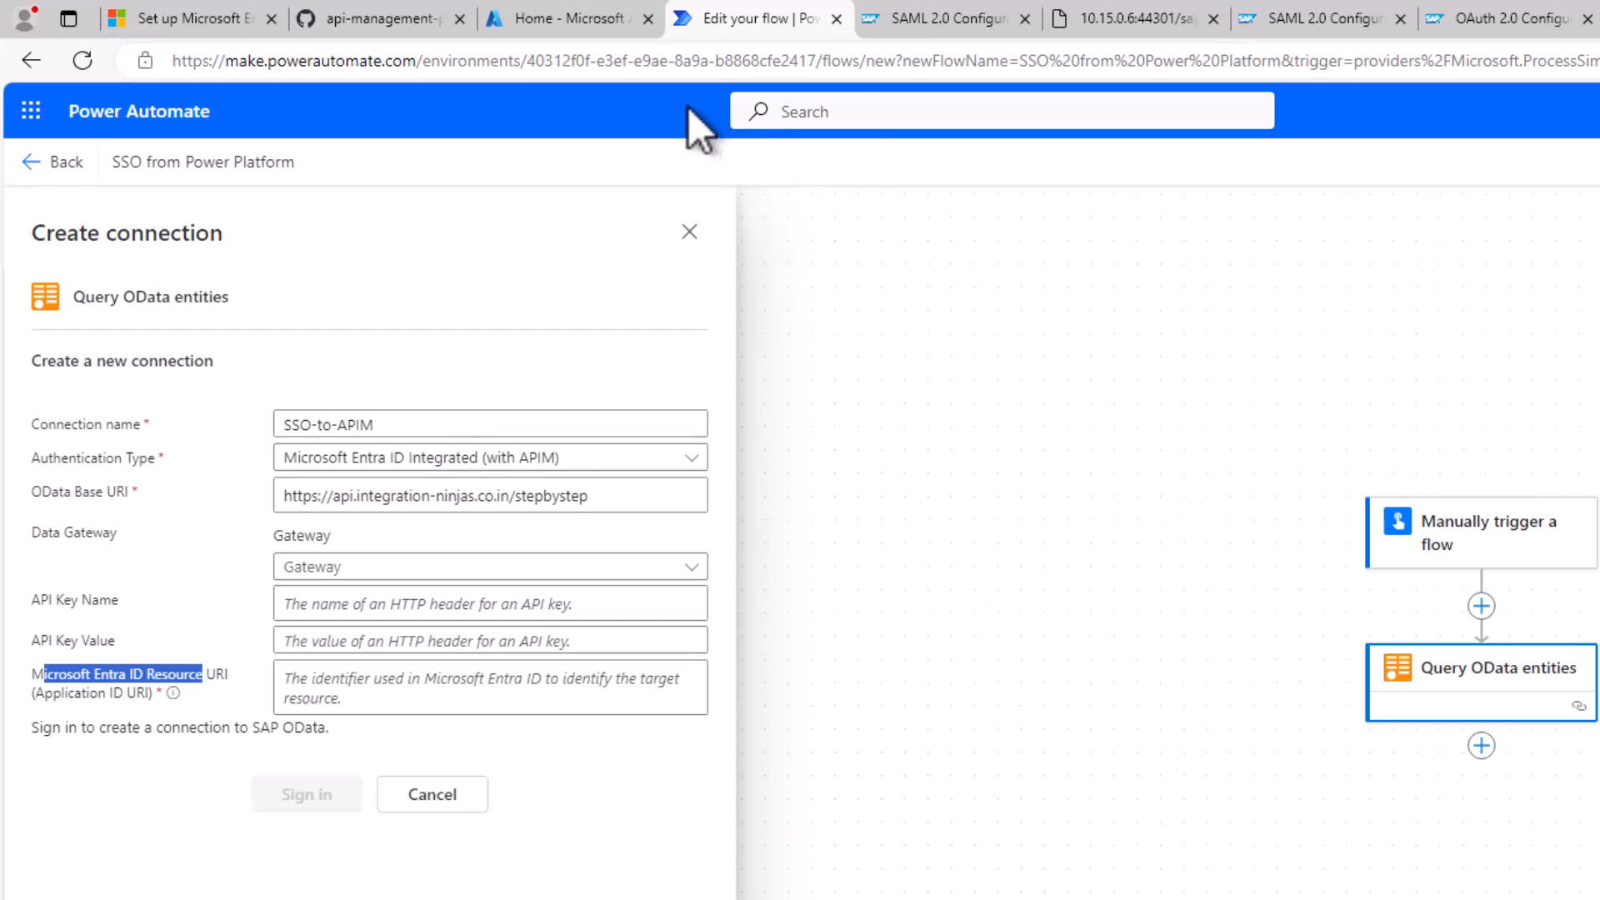
click(593, 19)
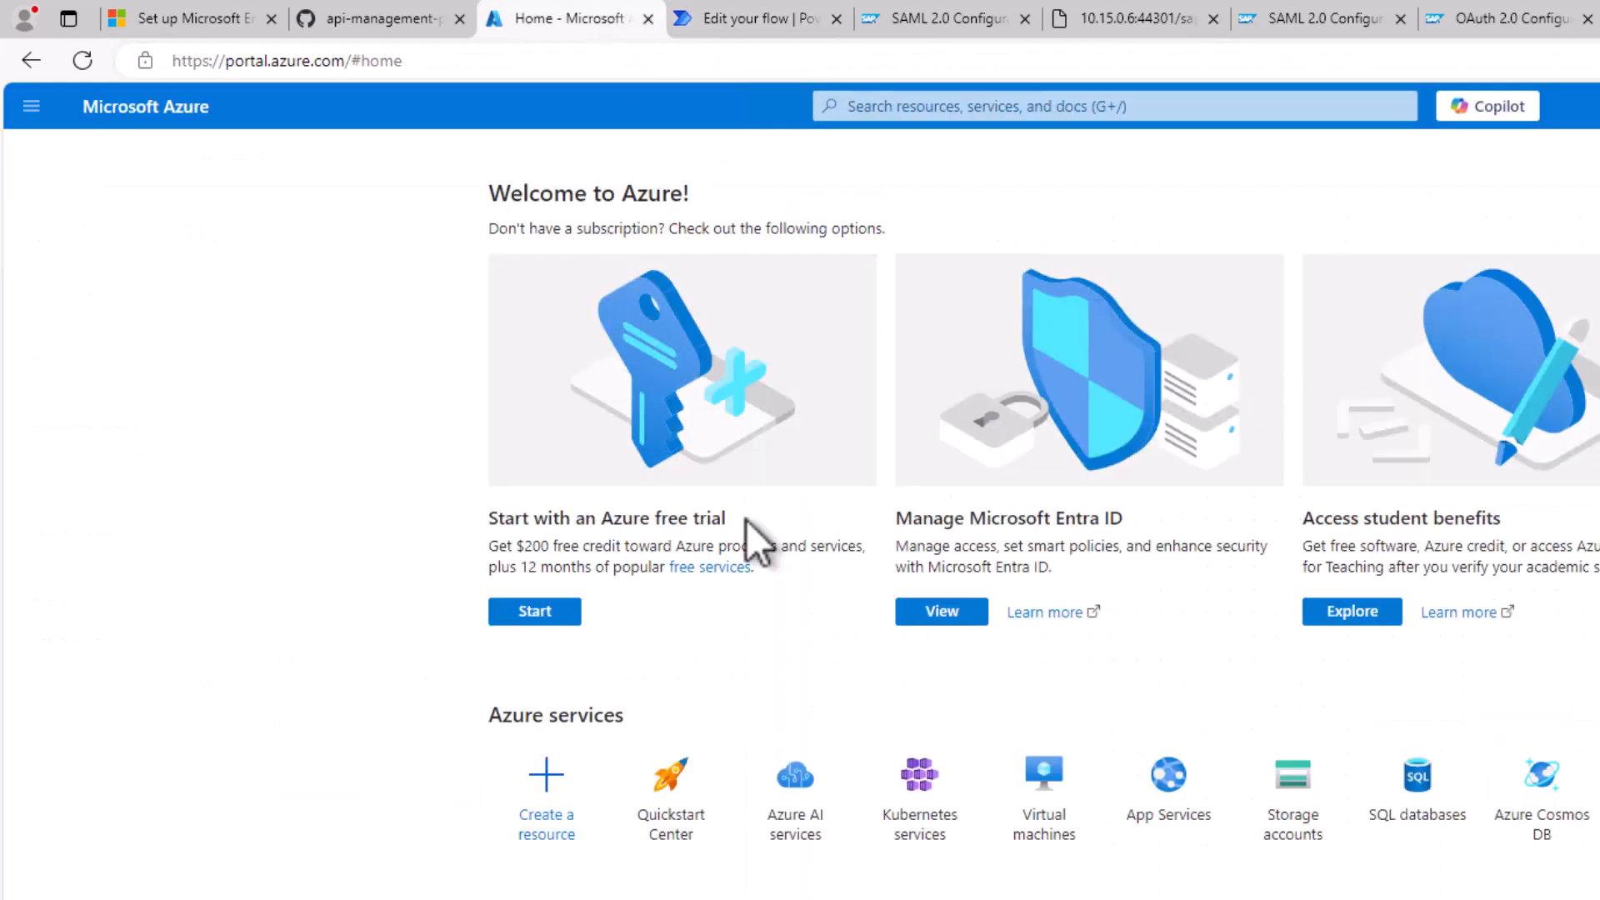
drag(225, 61, 346, 61)
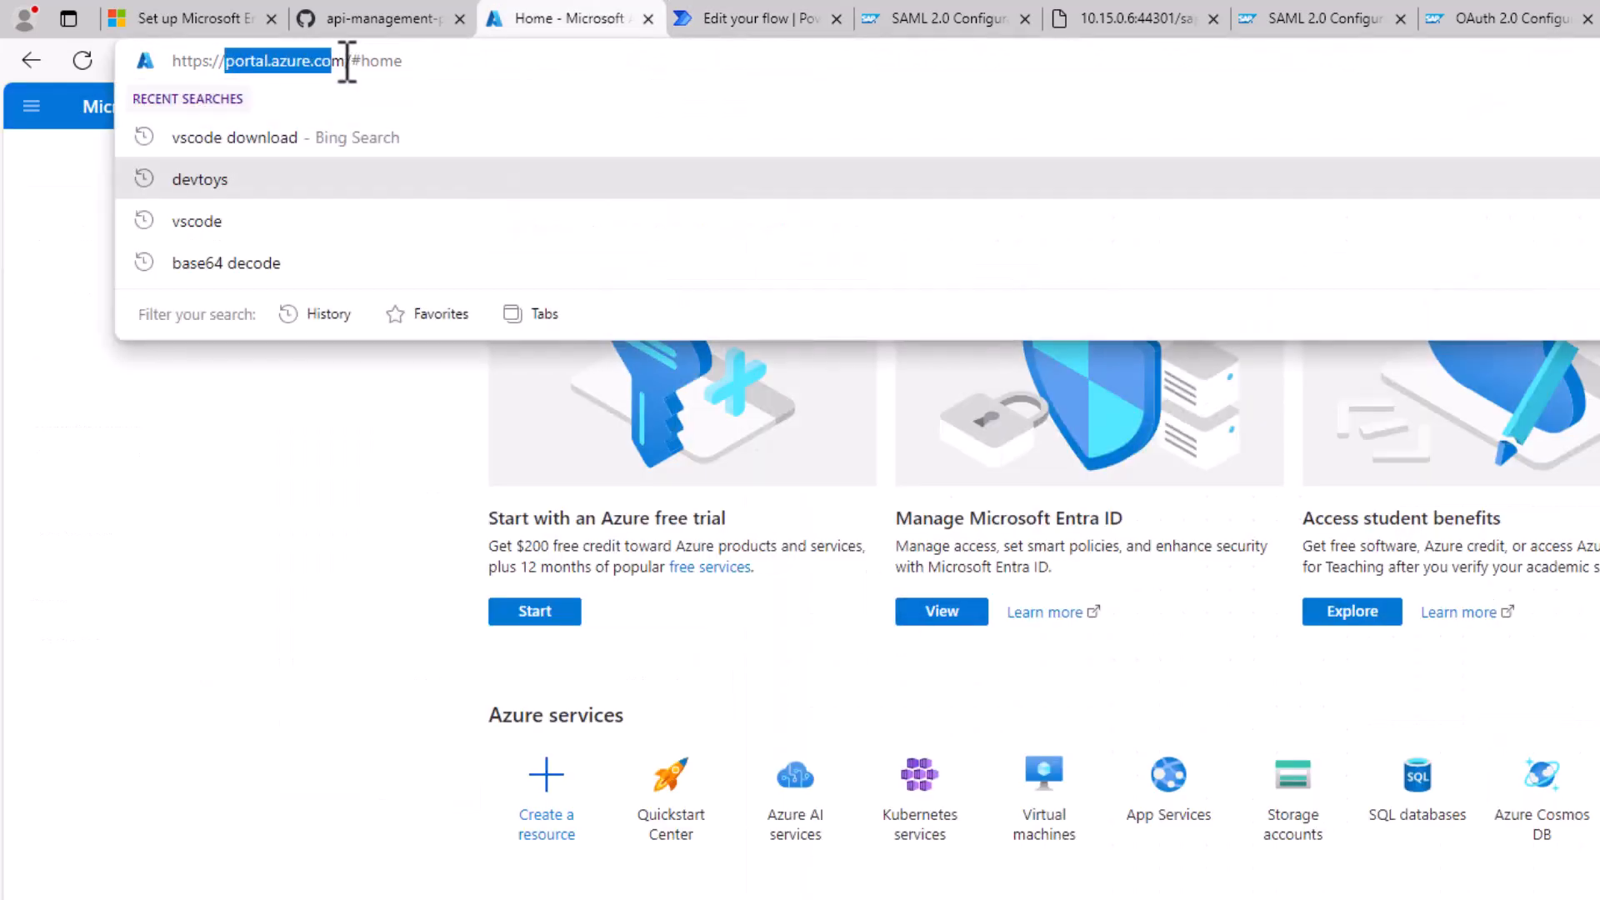
click(936, 615)
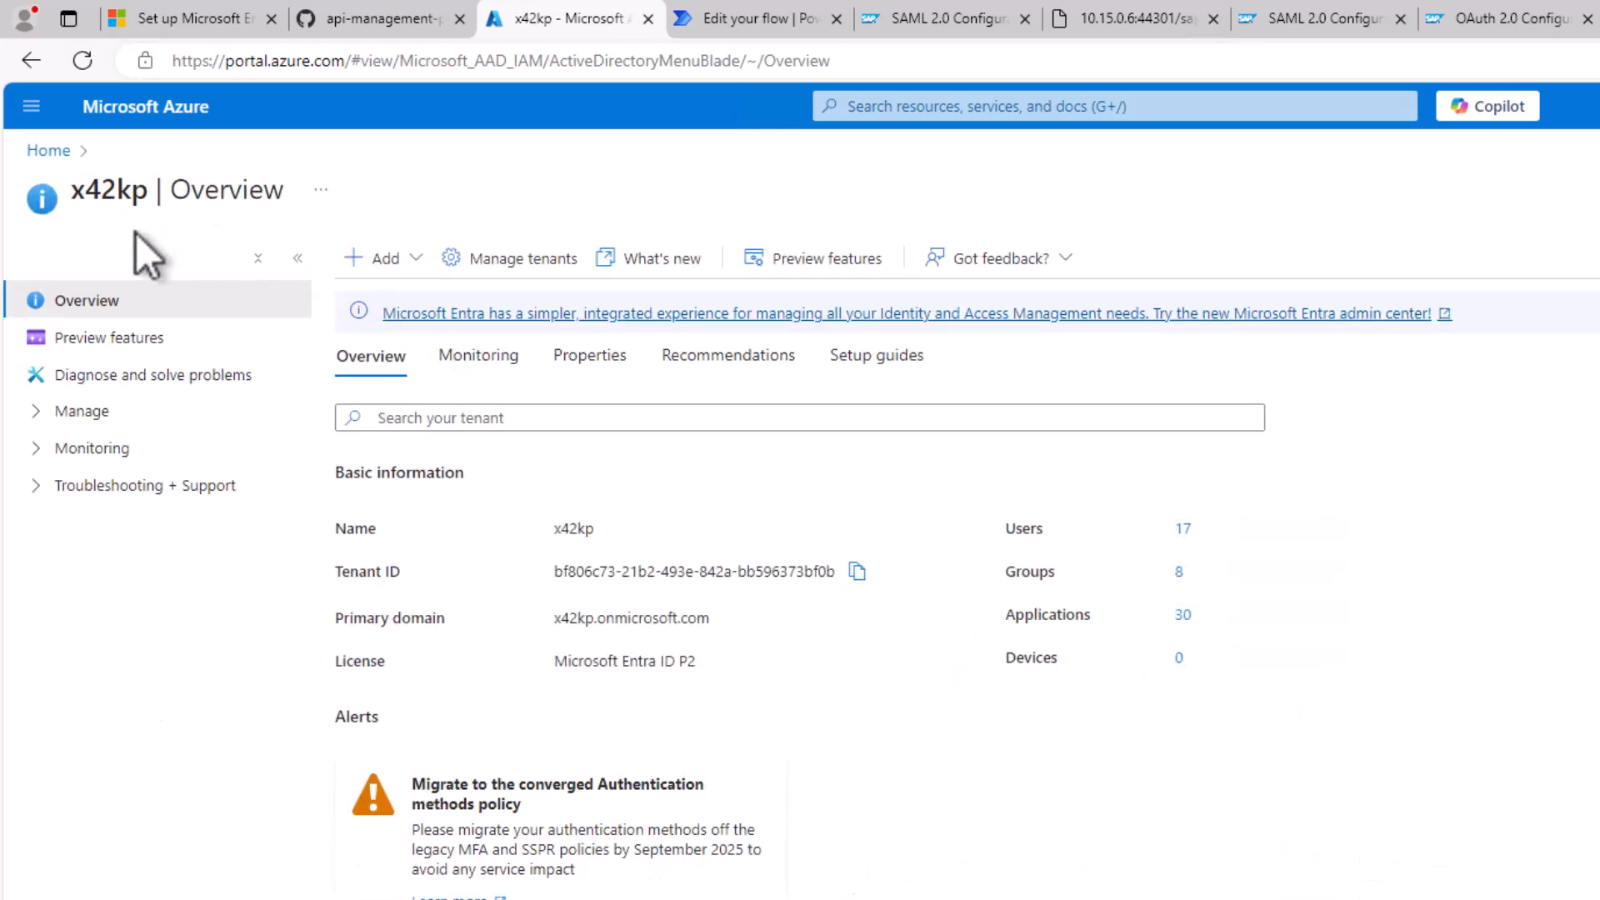
click(35, 412)
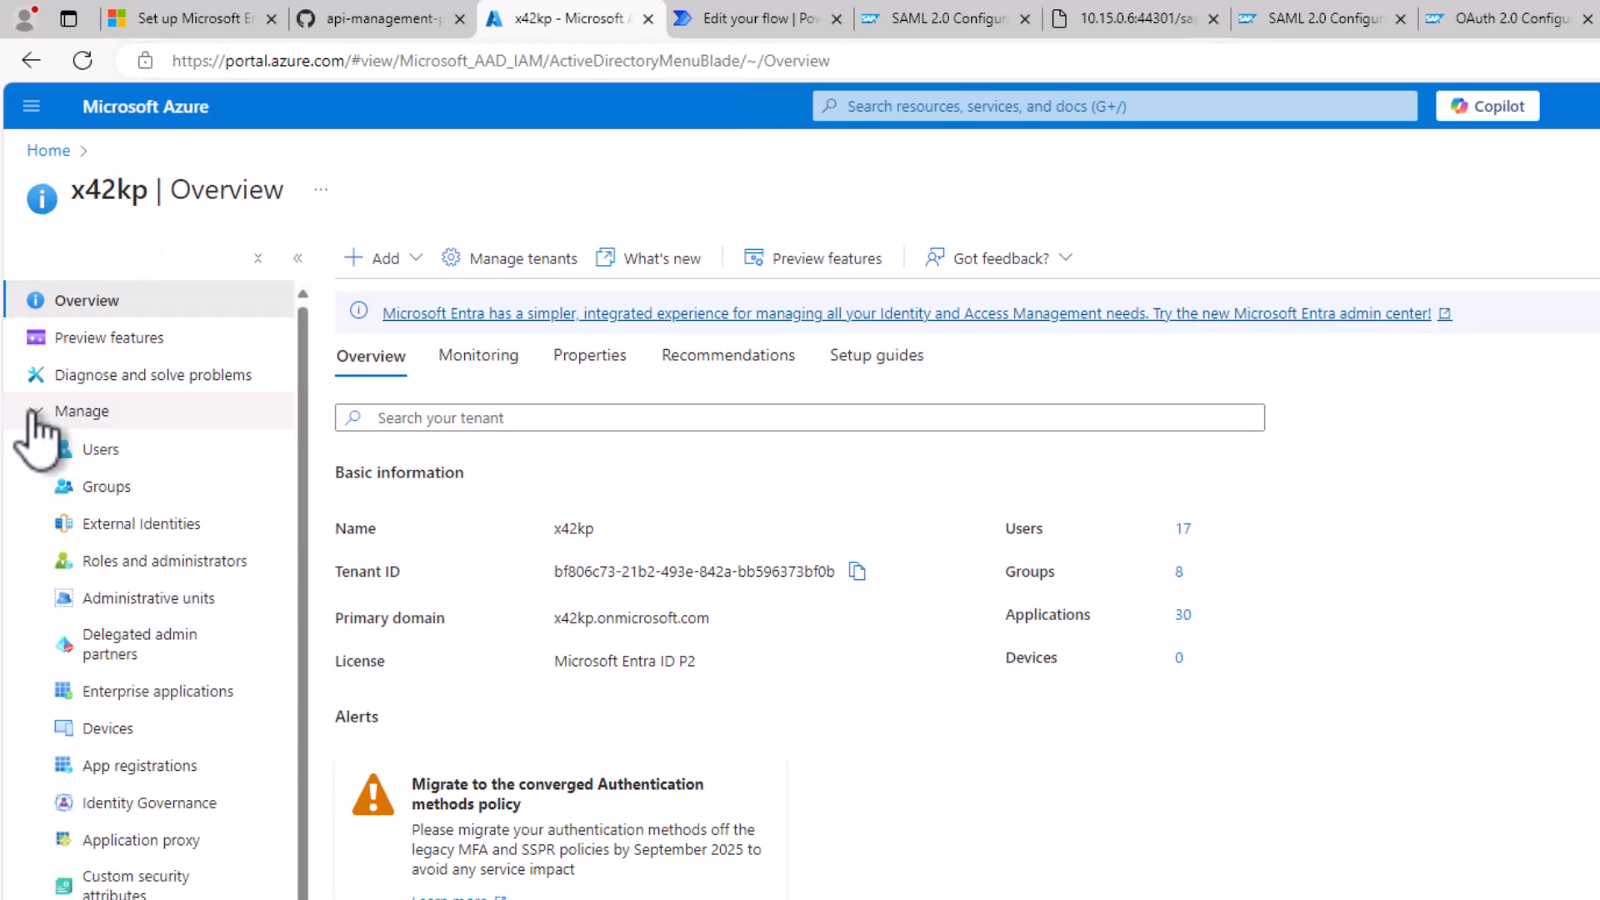
click(109, 766)
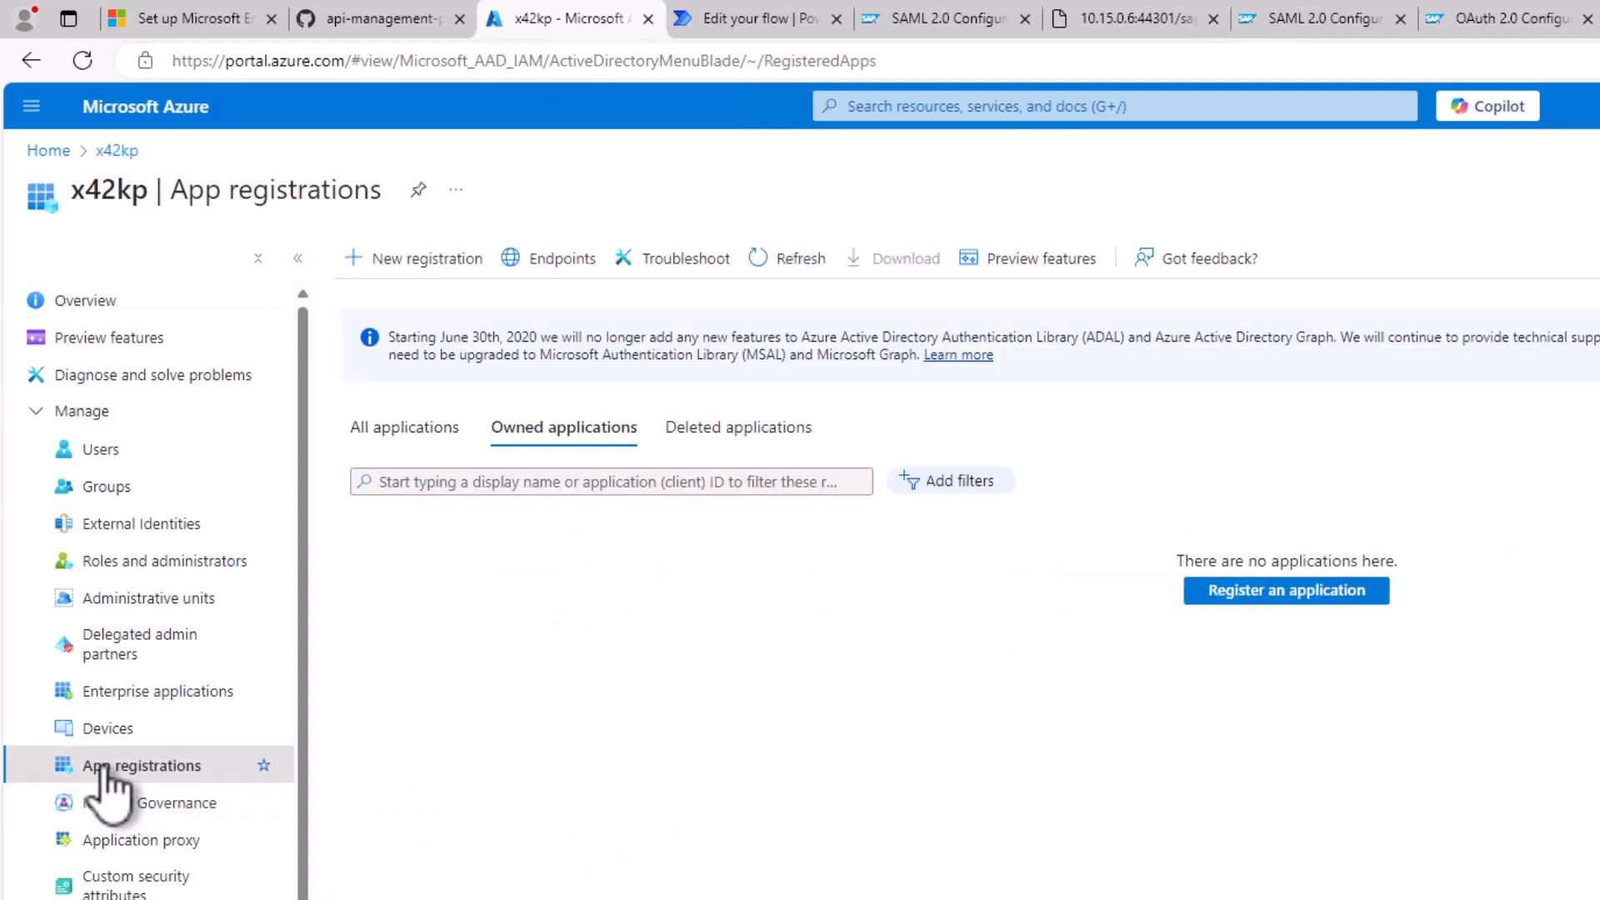
- Register a new single-tenant application named hbr-sbs-power-to-apim
click(429, 258)
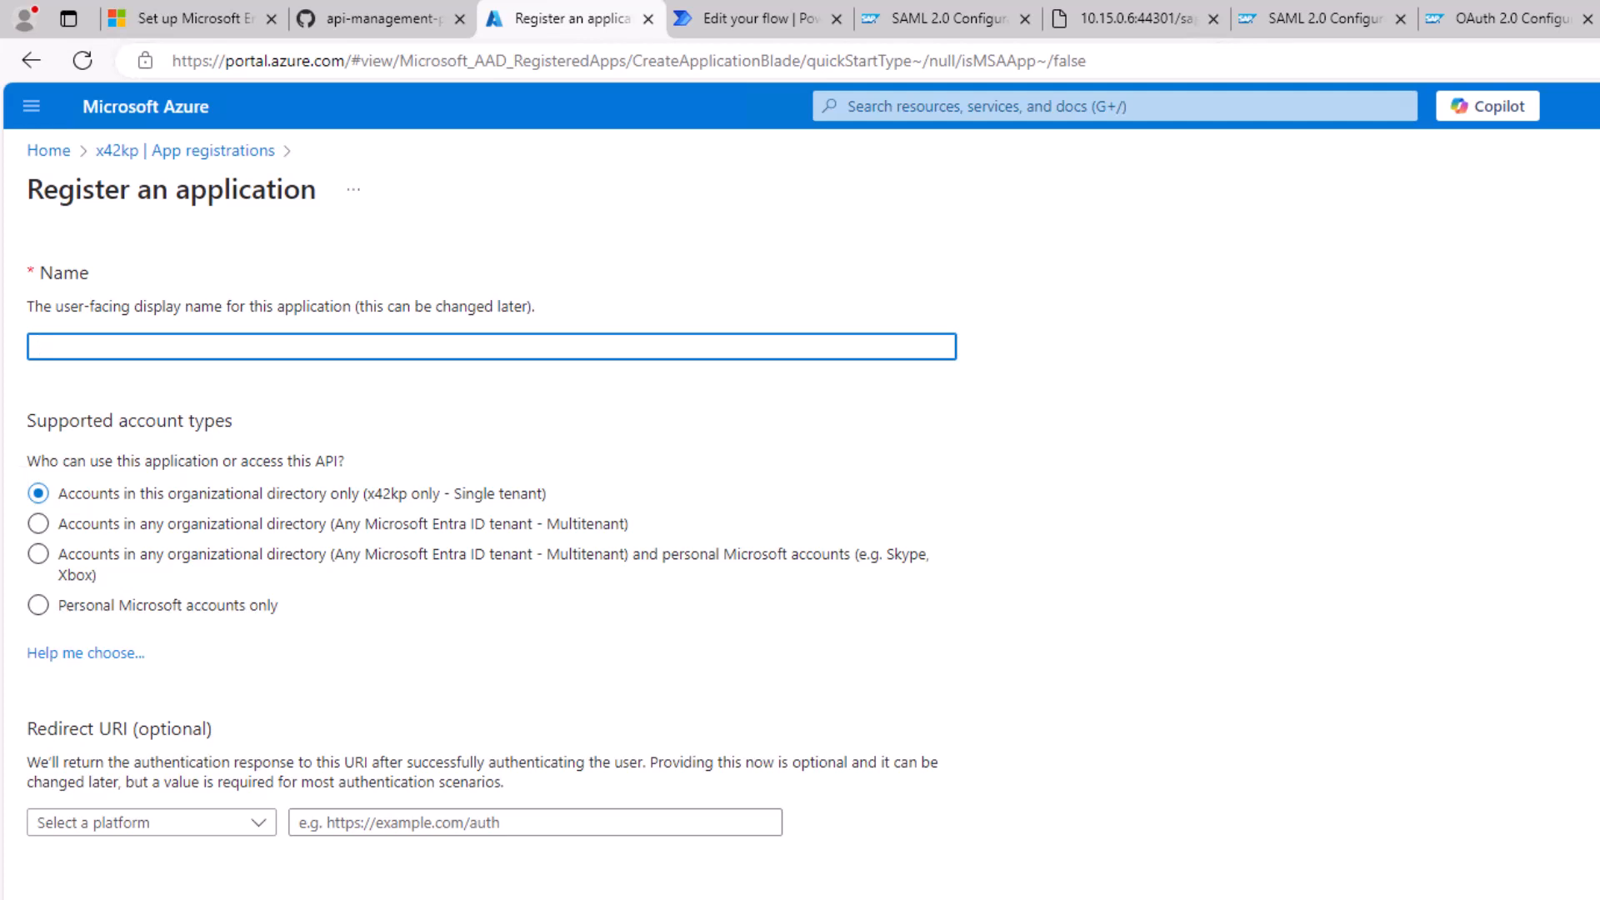
text(hbr-sbs-power-to-apim)
key(Return)
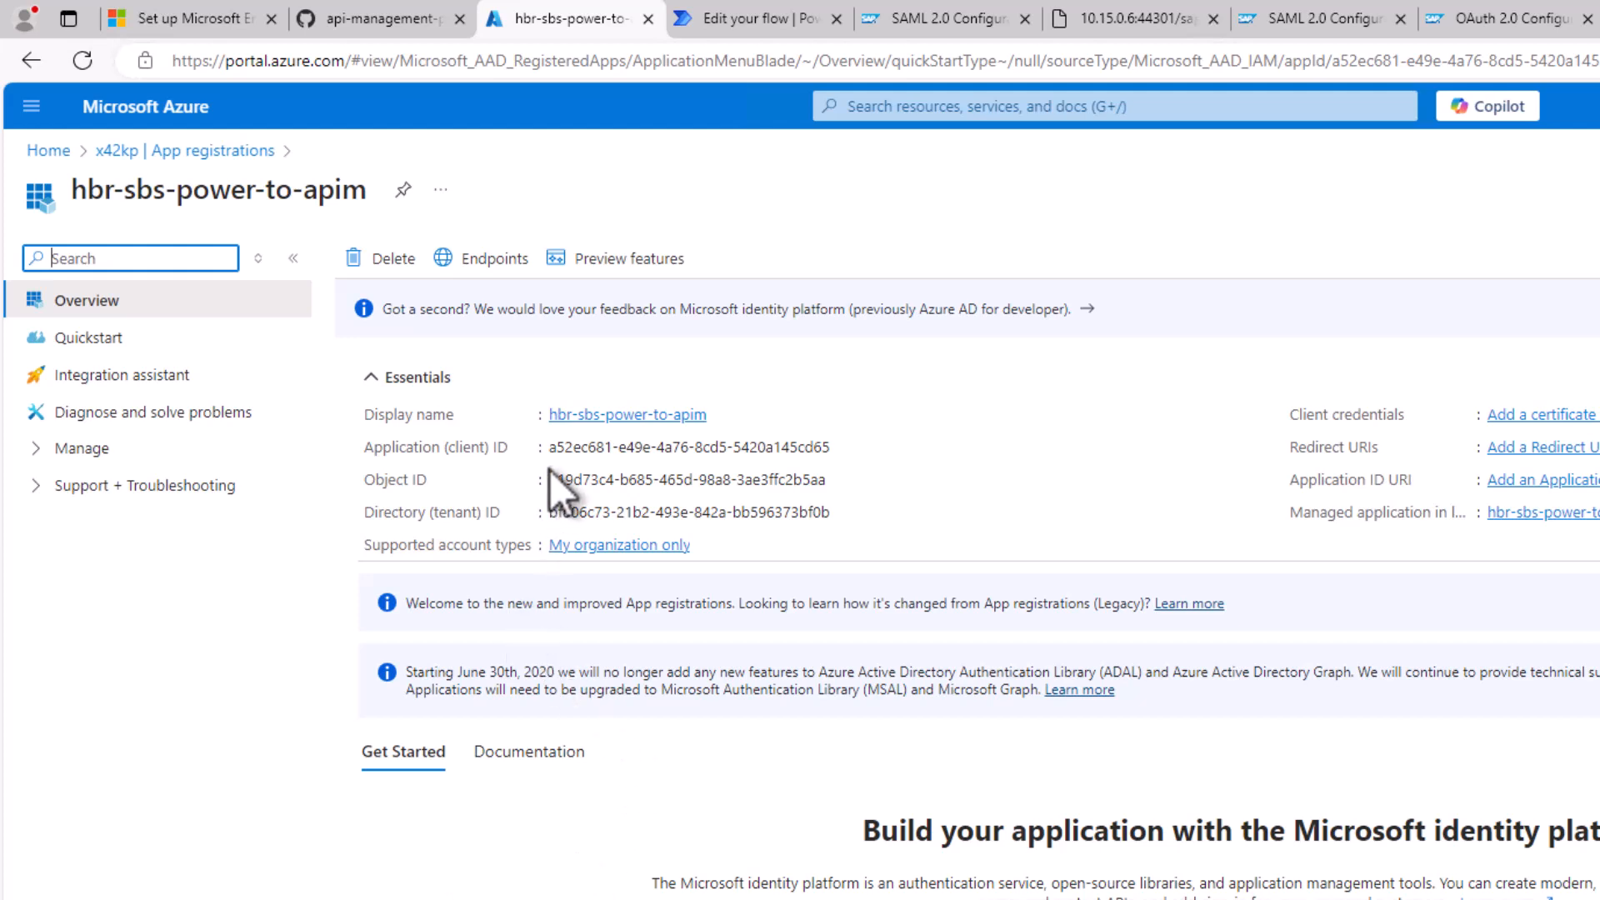
drag(549, 447, 836, 450)
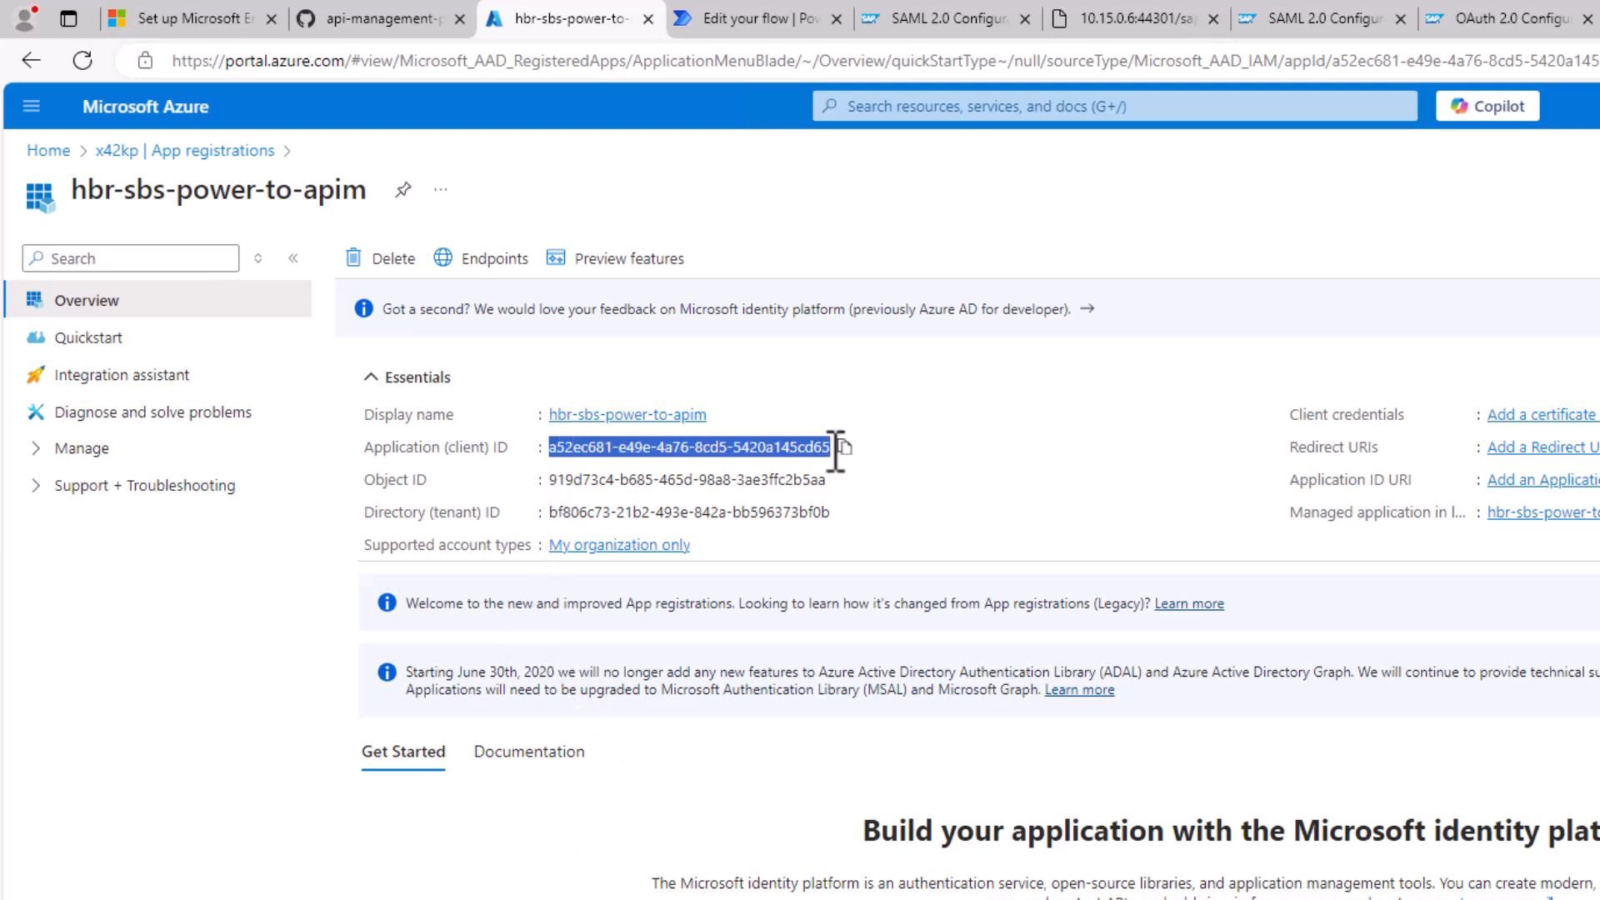
click(560, 512)
drag(563, 514, 834, 517)
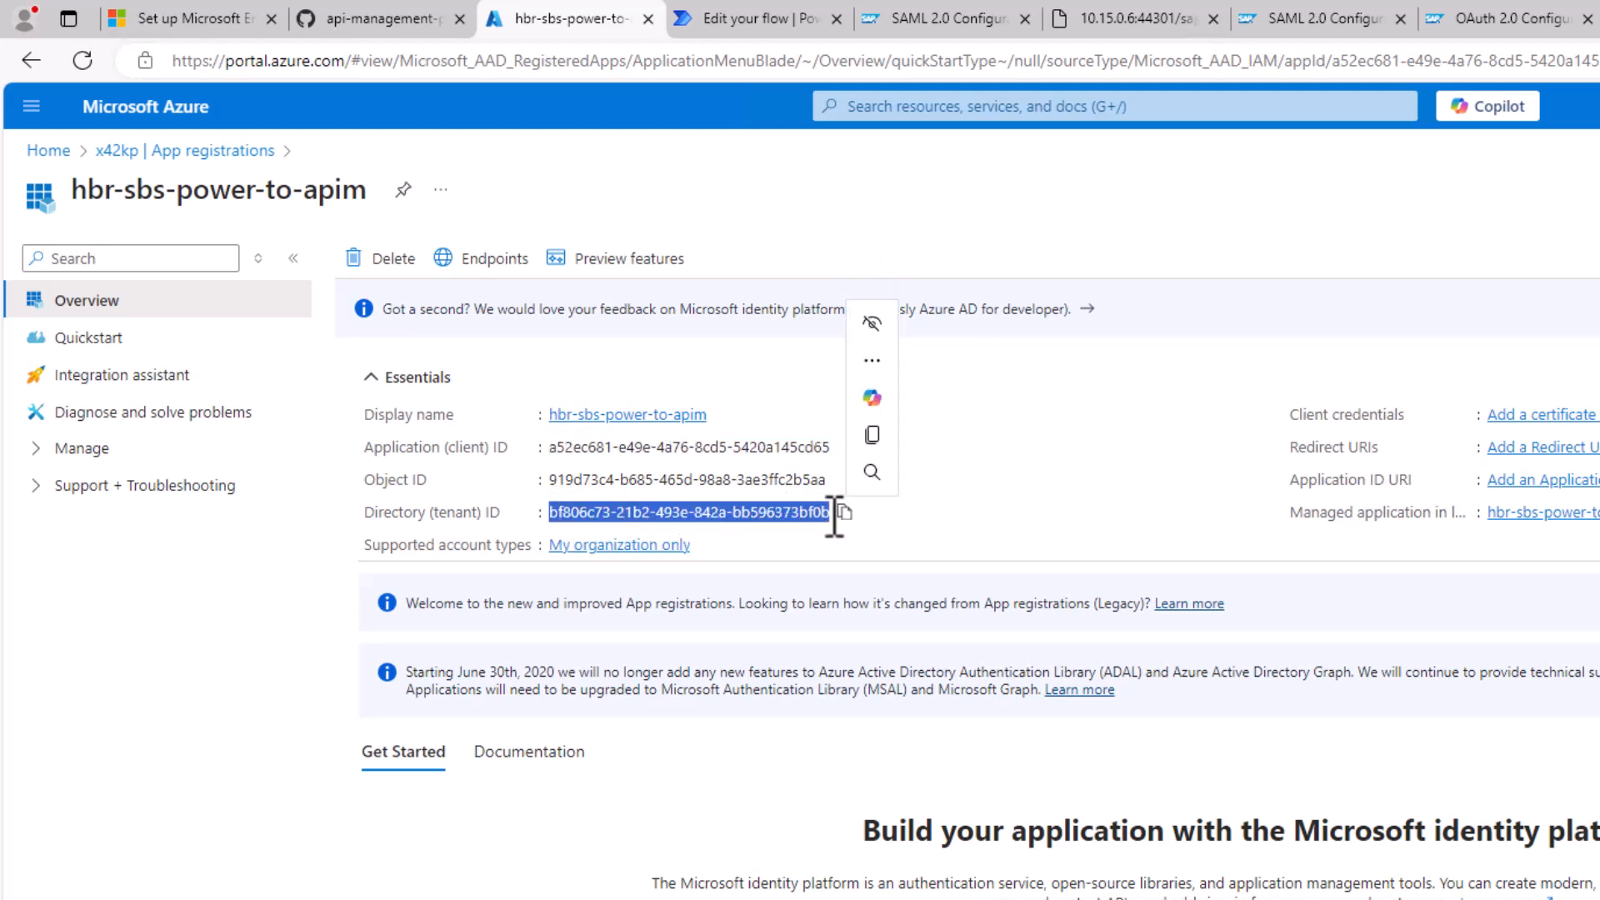
click(920, 513)
click(843, 512)
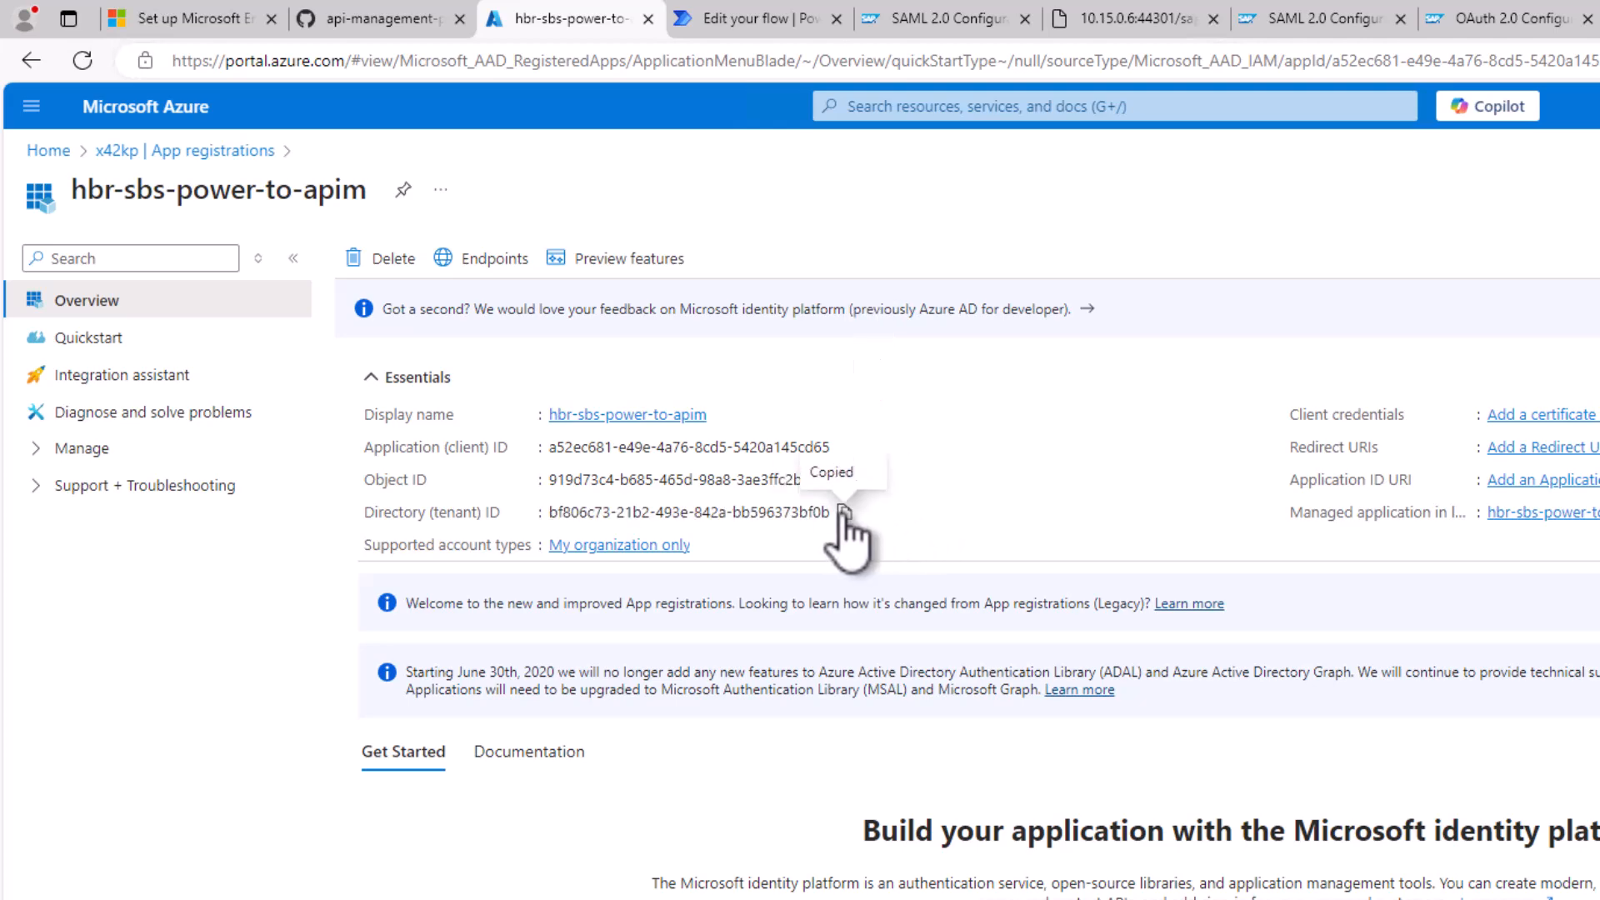
key(alt+Tab)
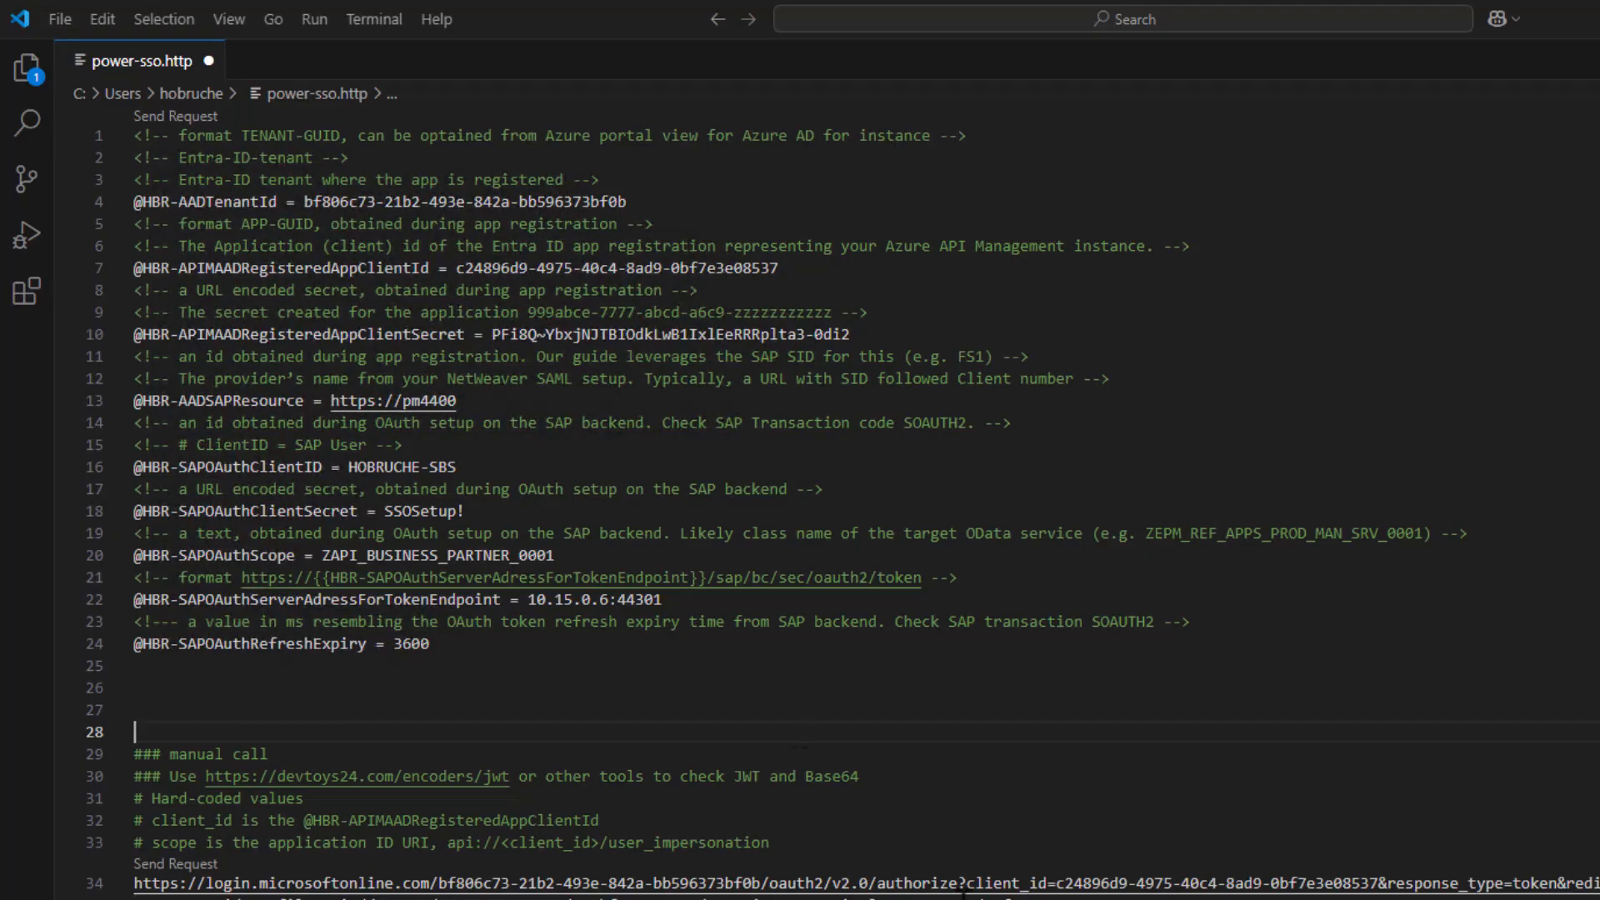
drag(303, 201, 638, 204)
key(ctrl+v)
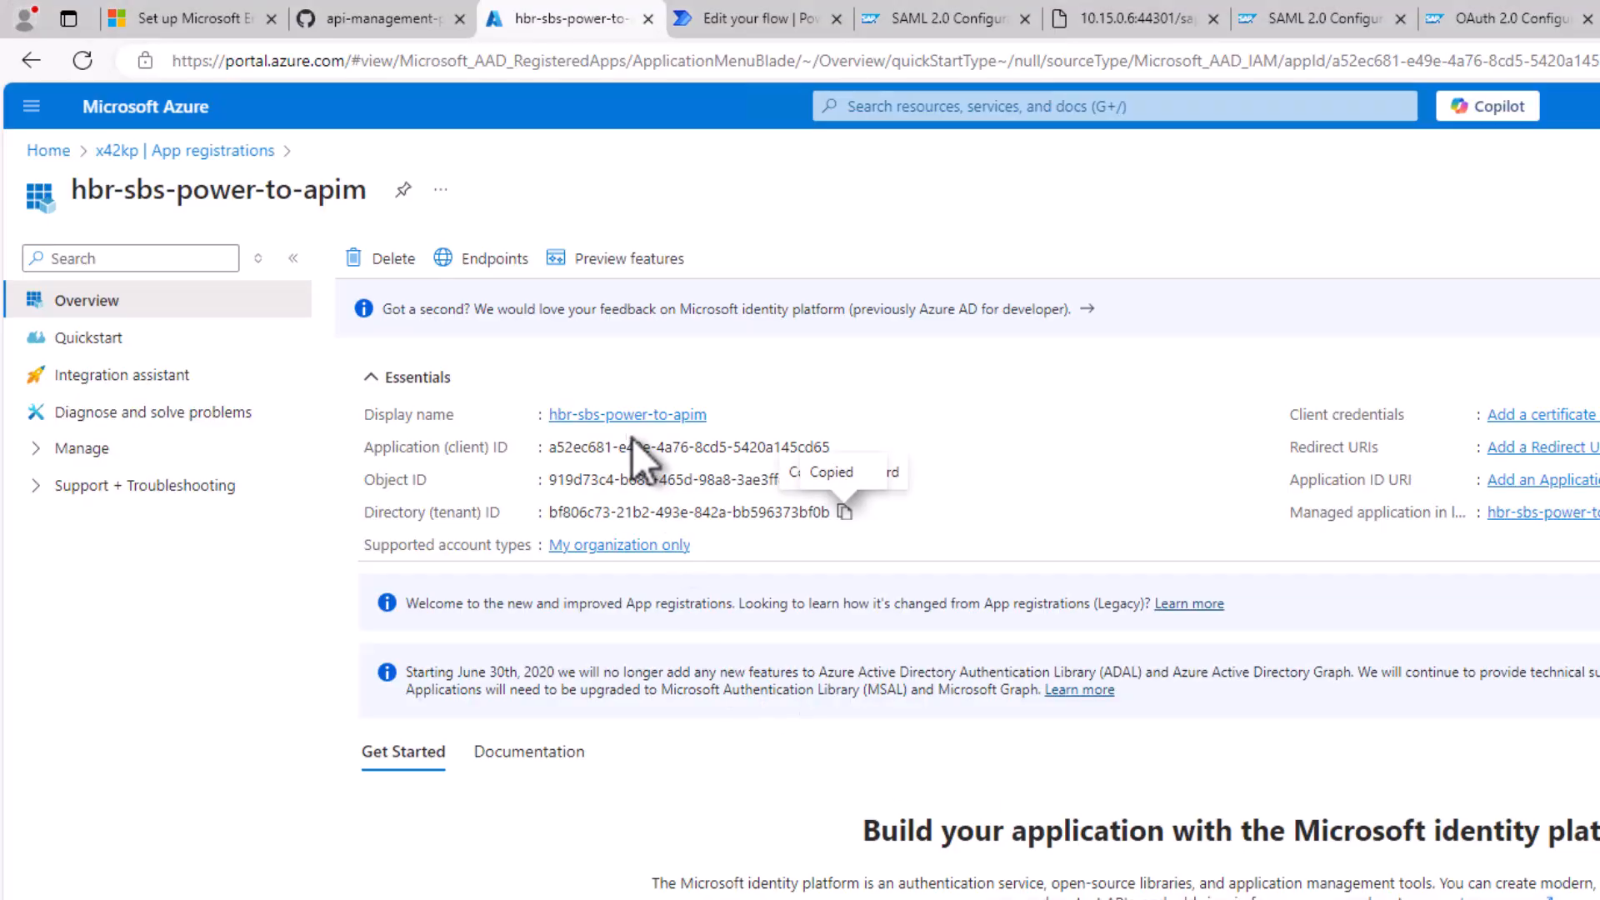
click(844, 447)
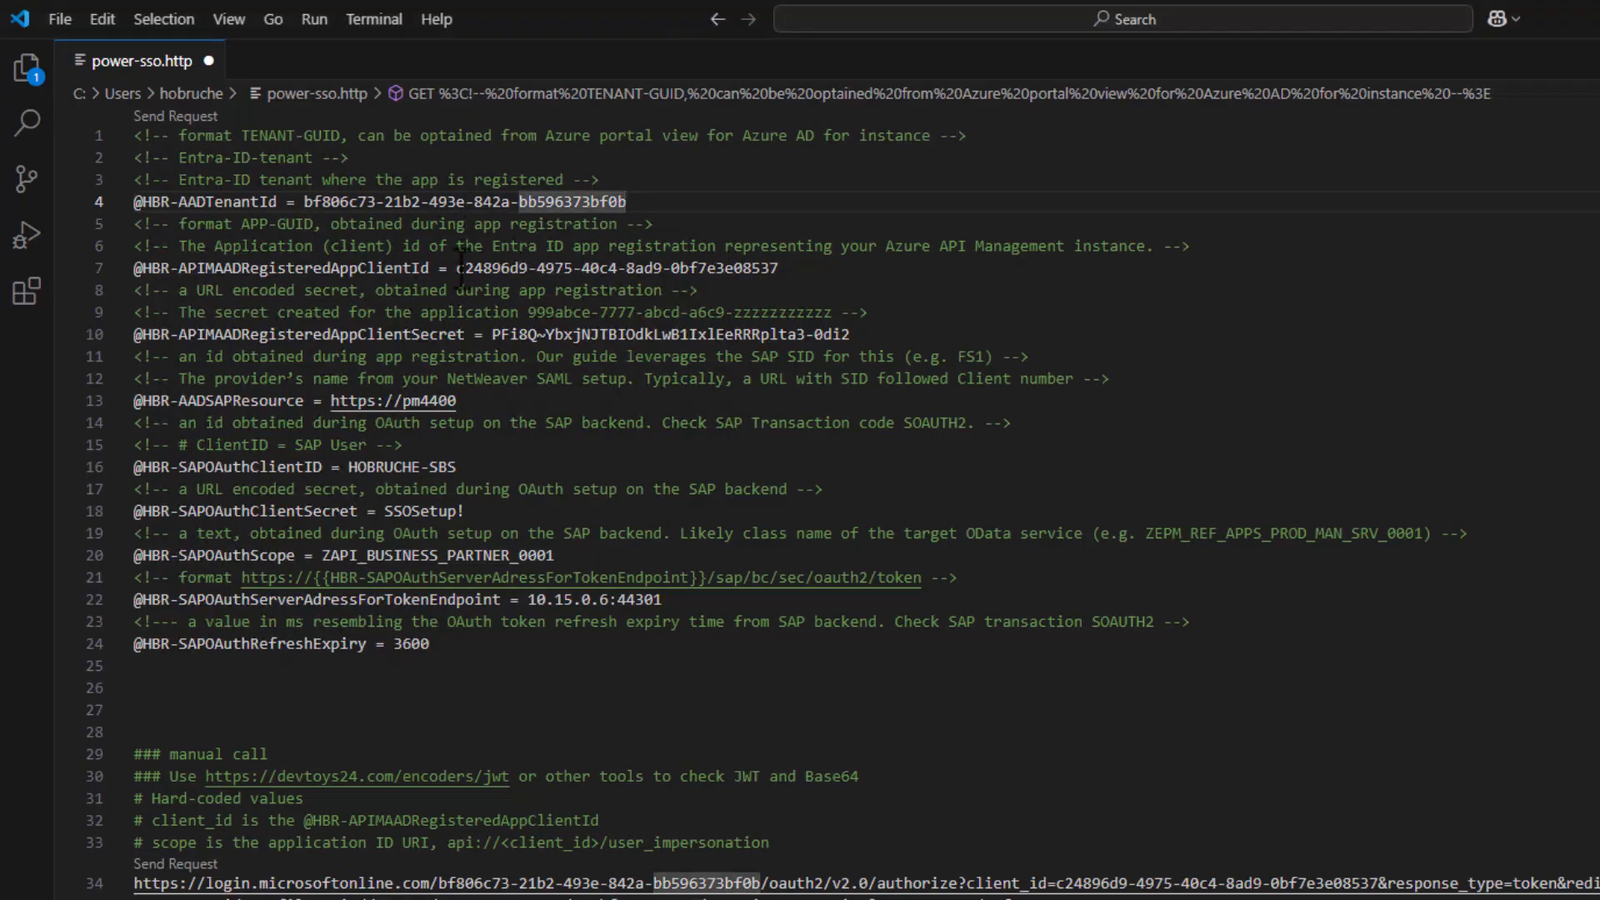
drag(456, 267, 556, 268)
drag(658, 272, 779, 275)
key(ctrl+v)
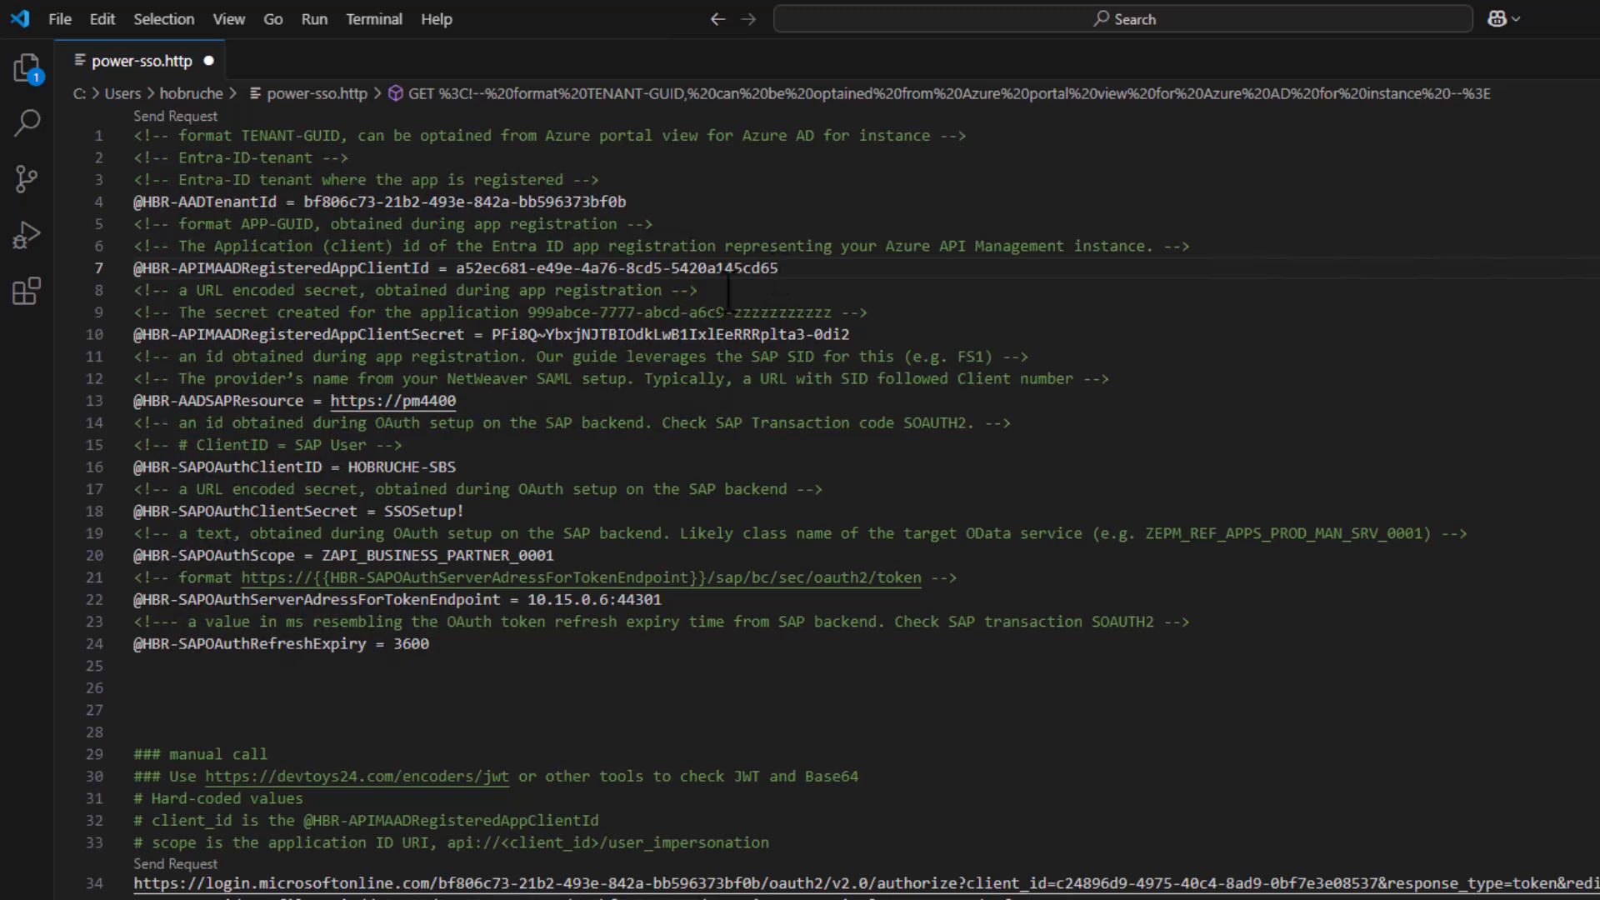
drag(813, 275, 134, 204)
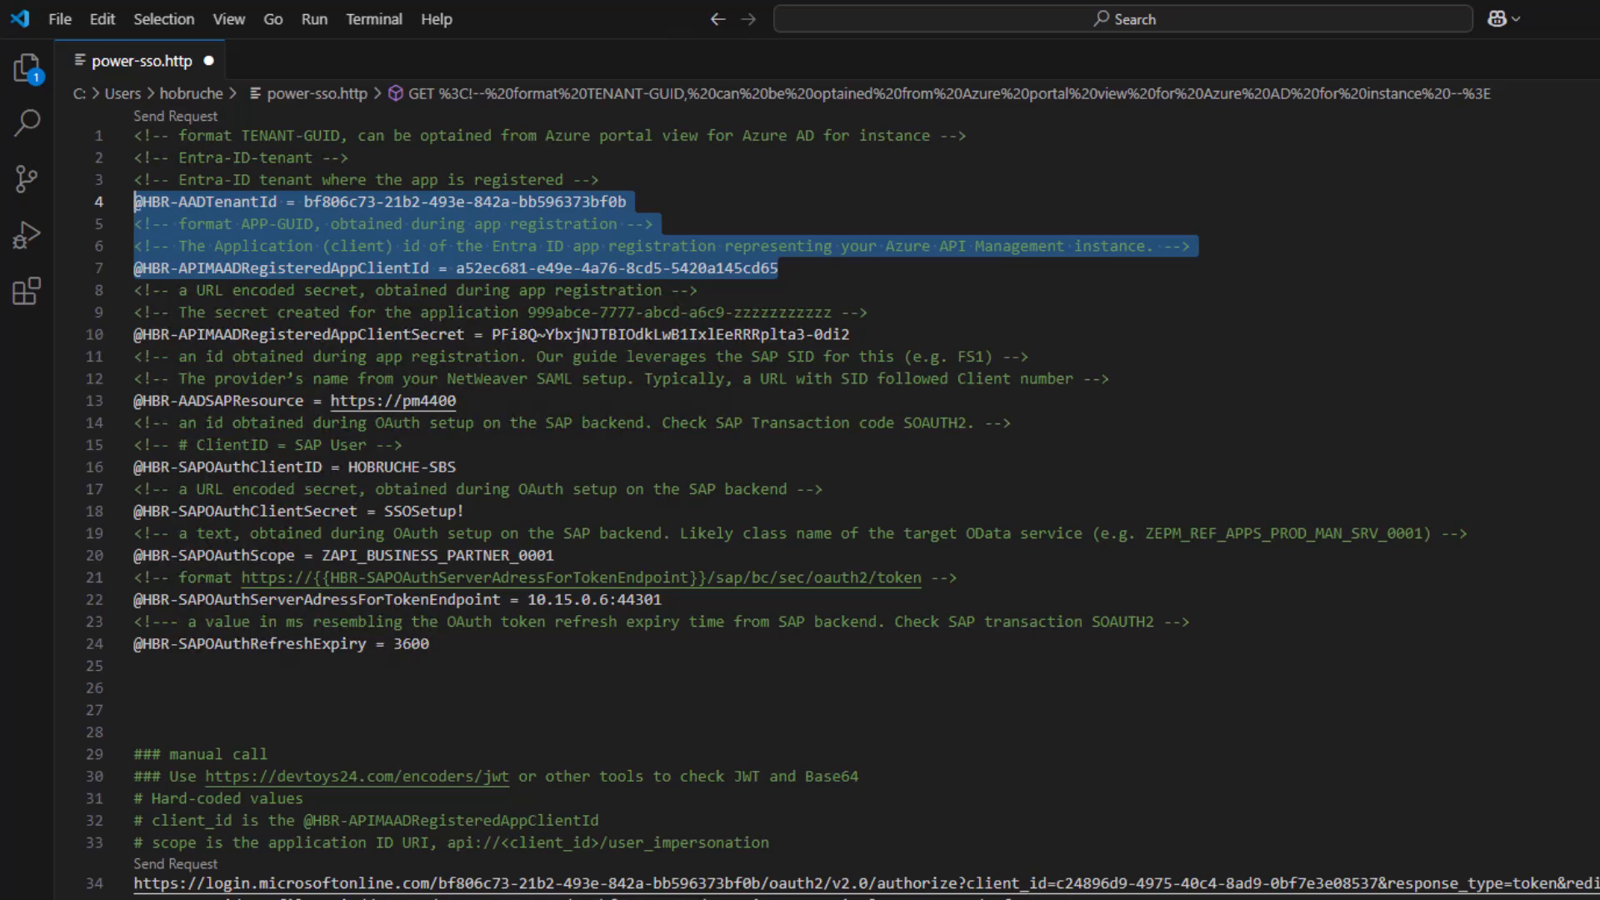
- Back in the Azure portal, expose an API for the registration with the proposed Application ID URI and copy that URI
key(alt+Tab)
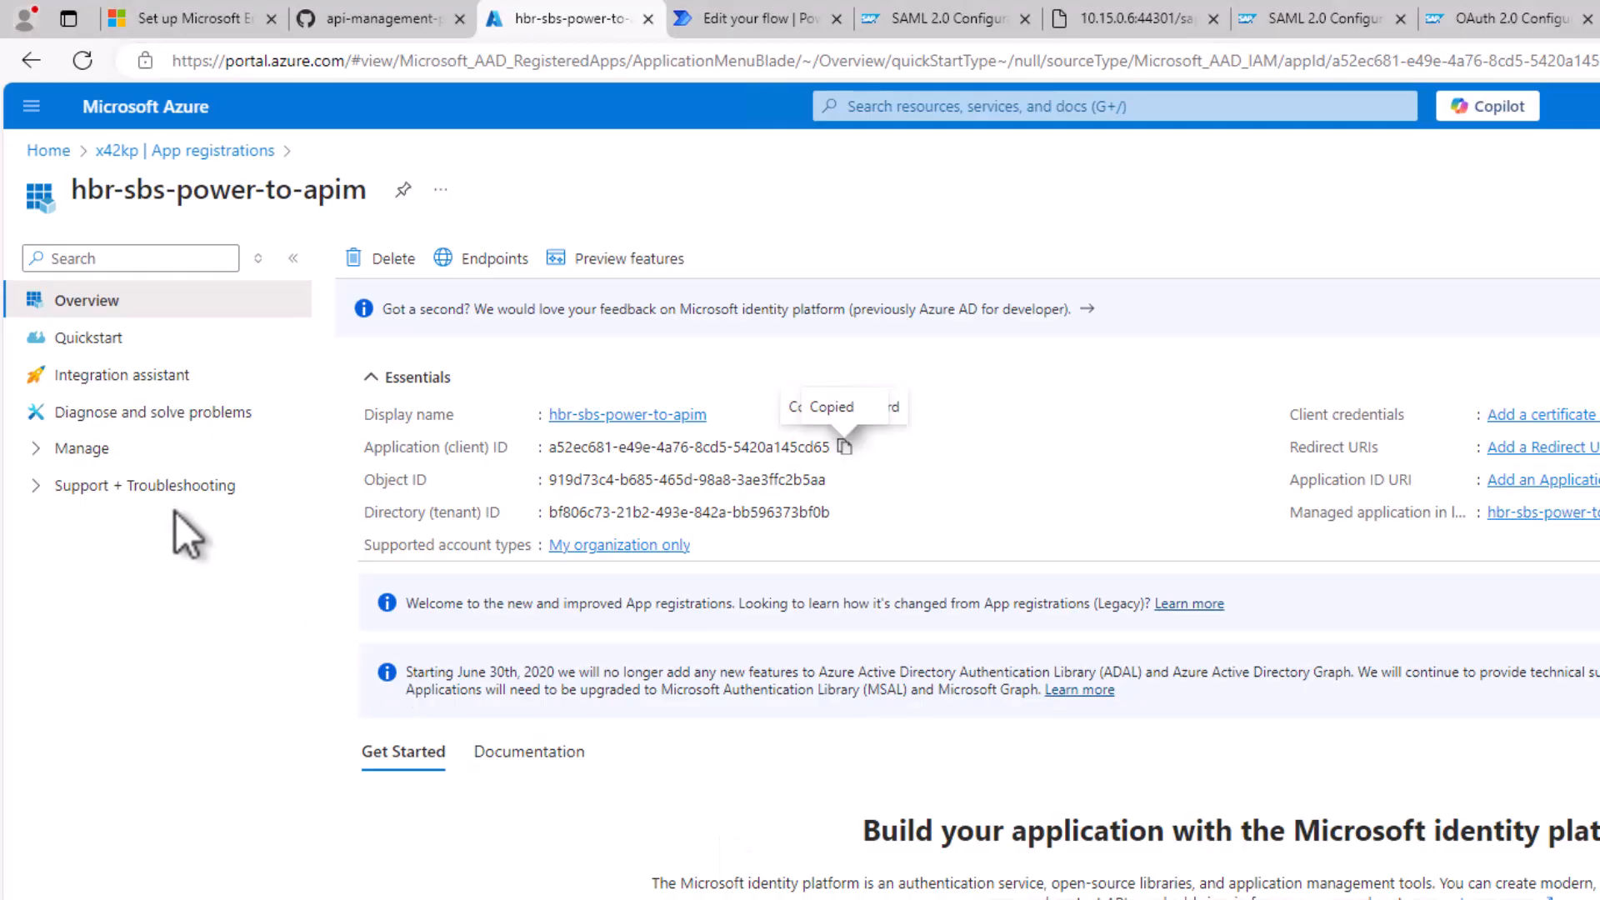
click(34, 451)
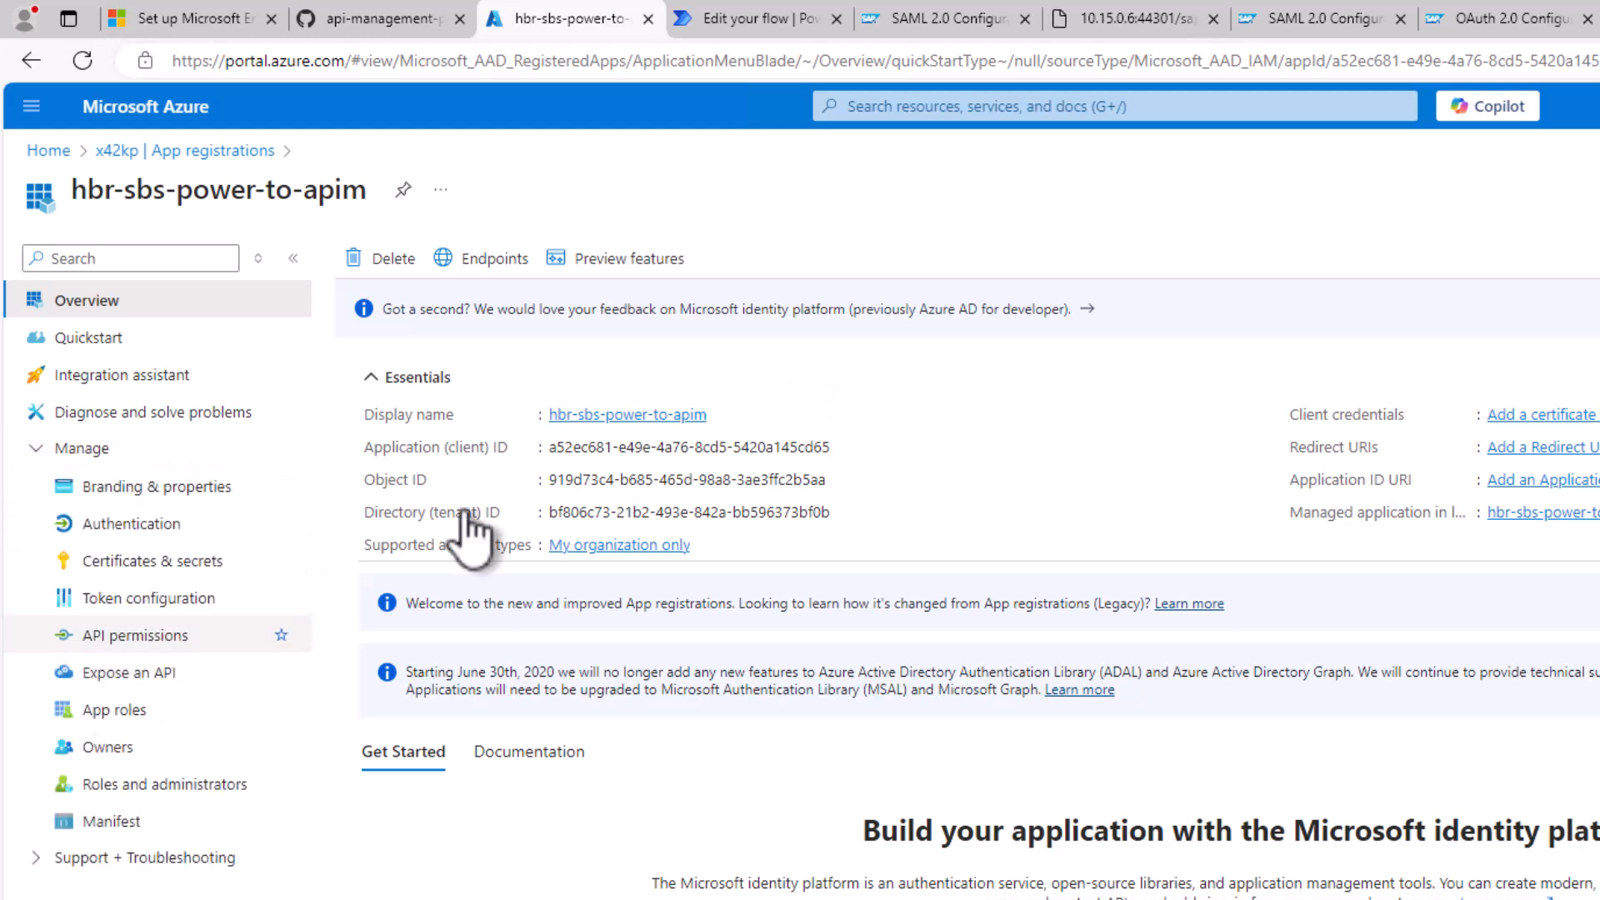
click(128, 679)
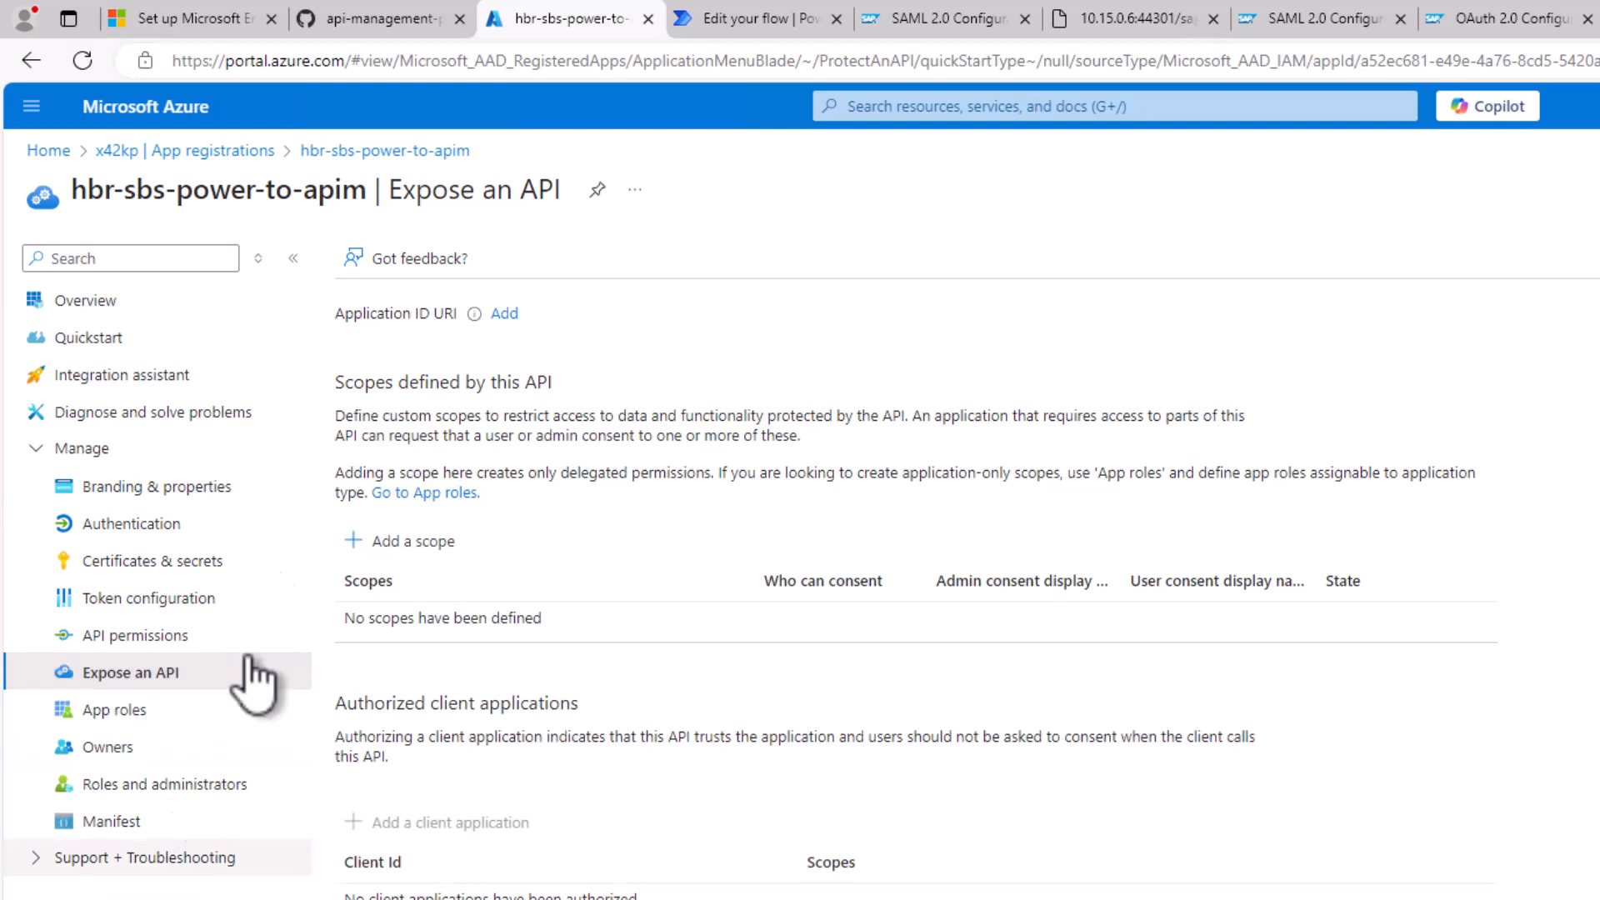
click(504, 313)
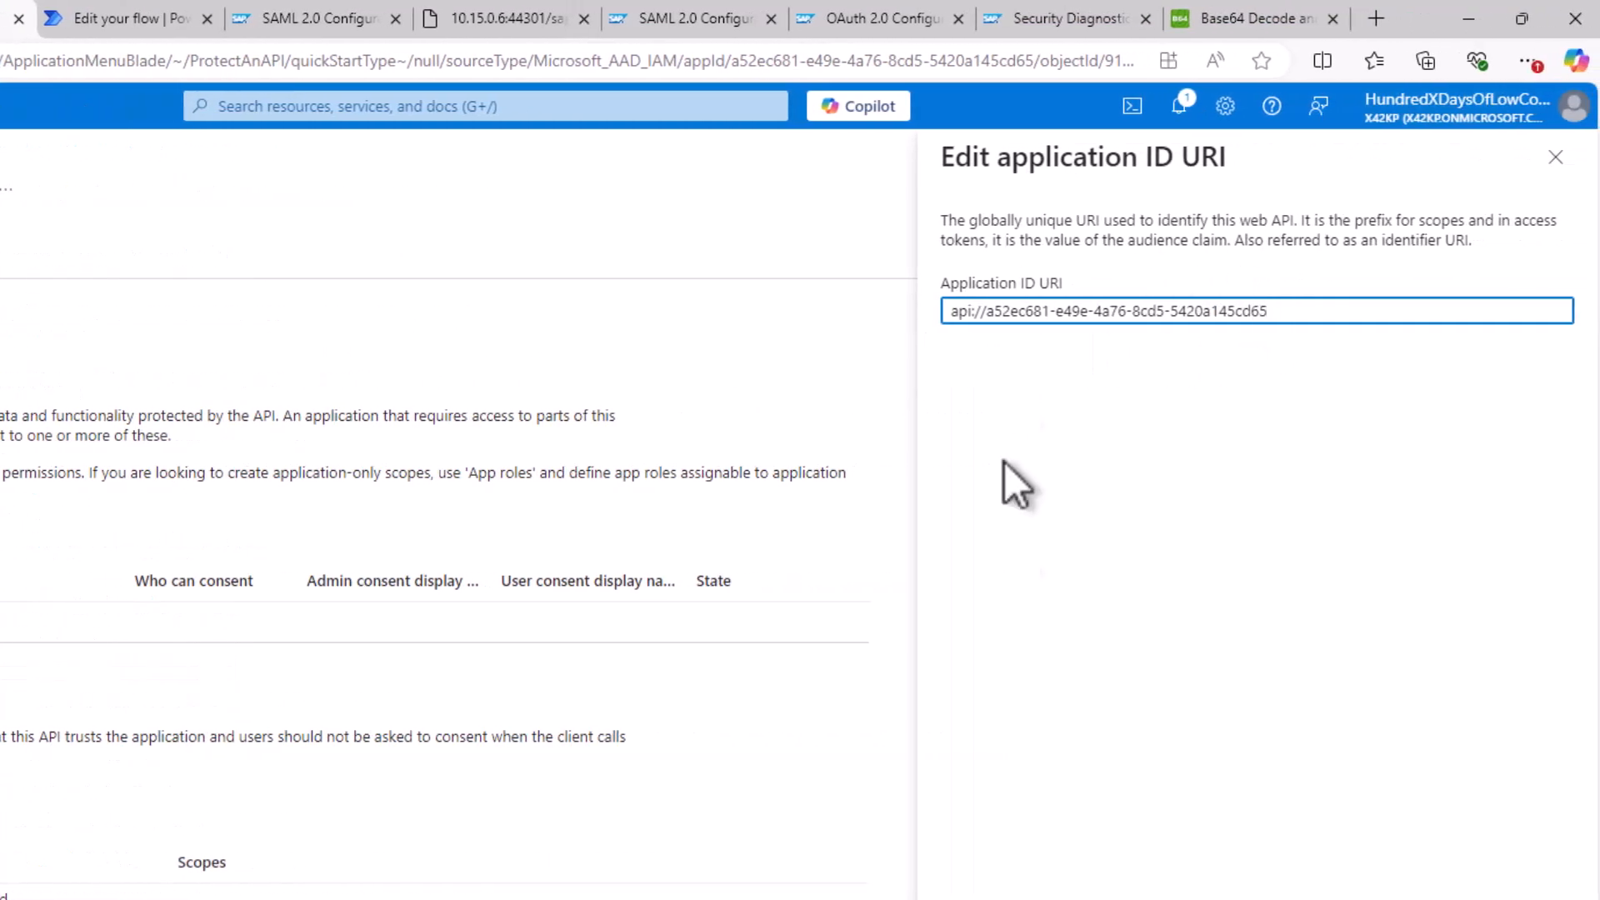
key(Return)
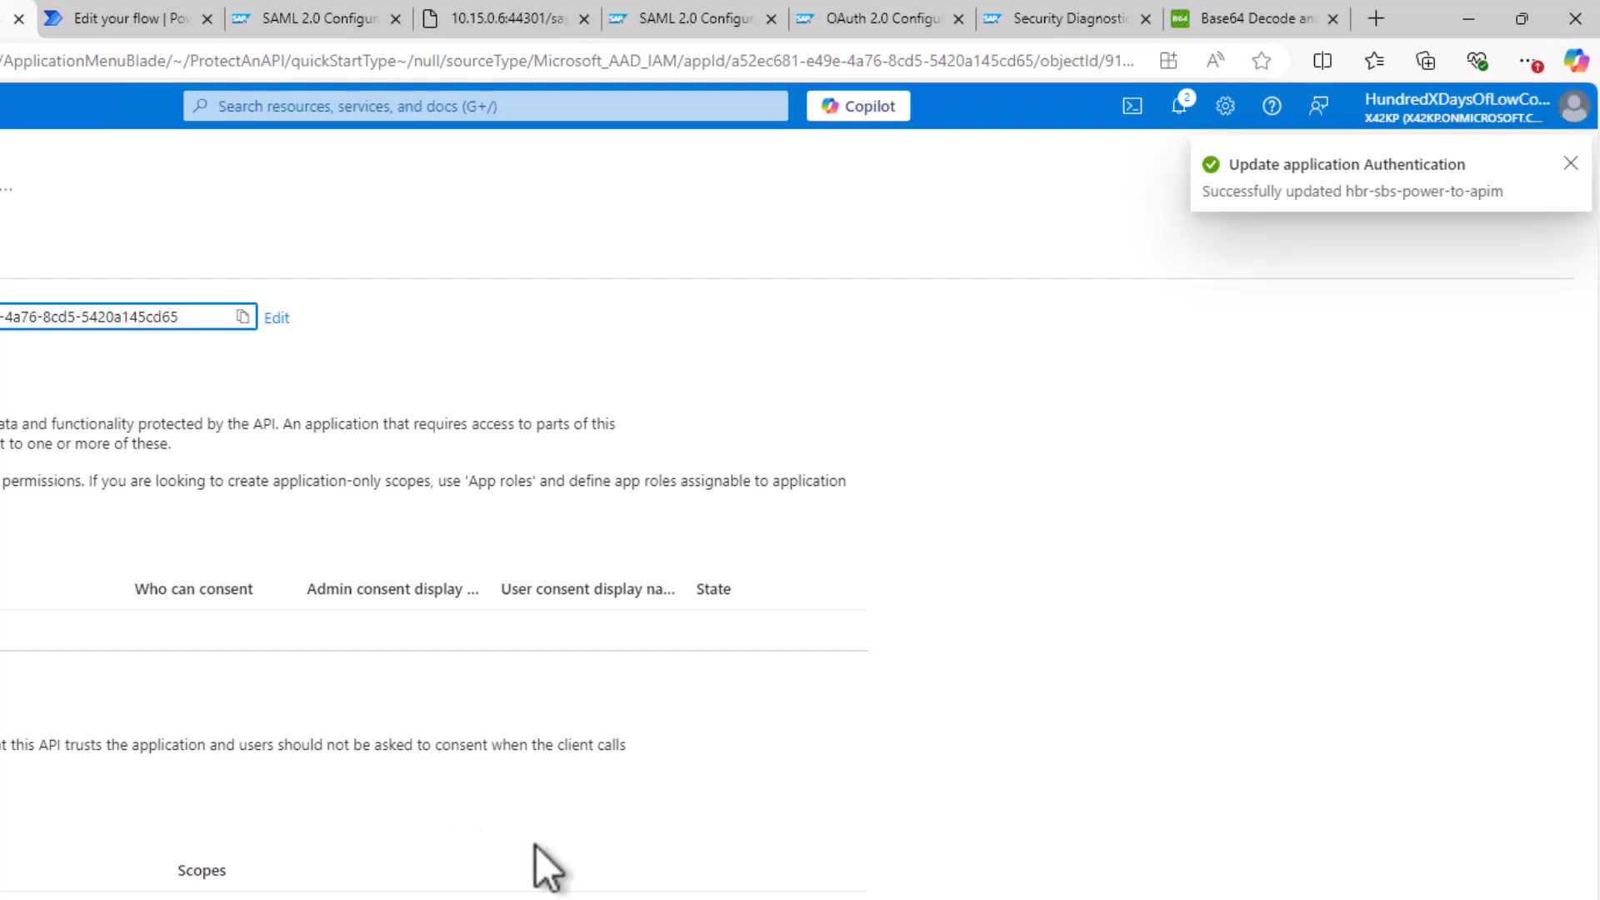
click(242, 317)
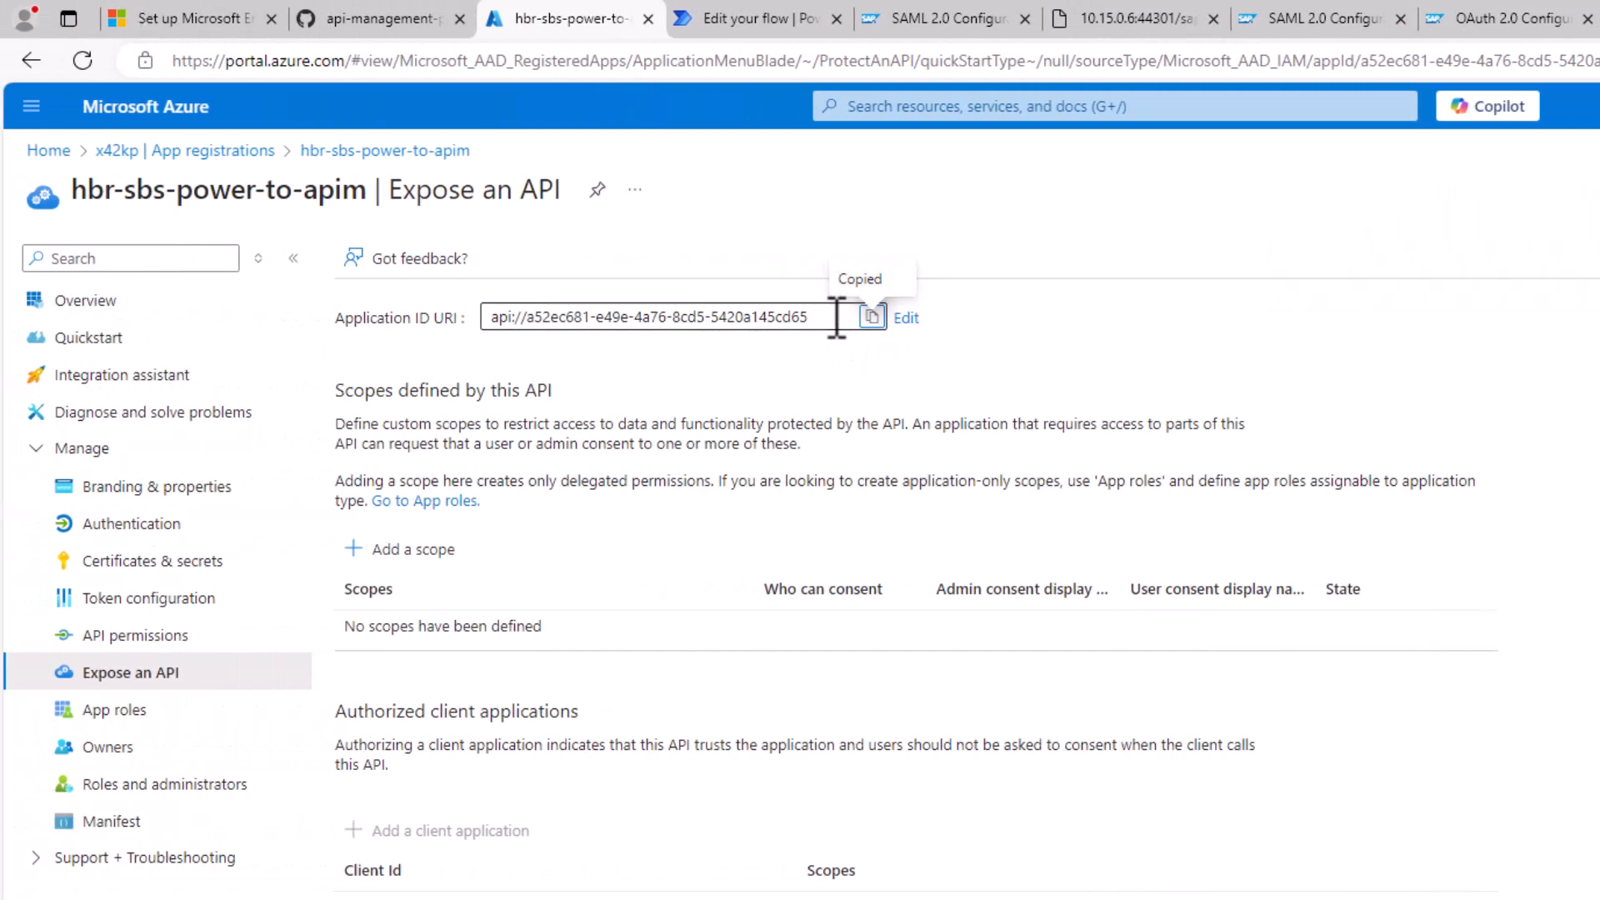
drag(836, 316, 492, 316)
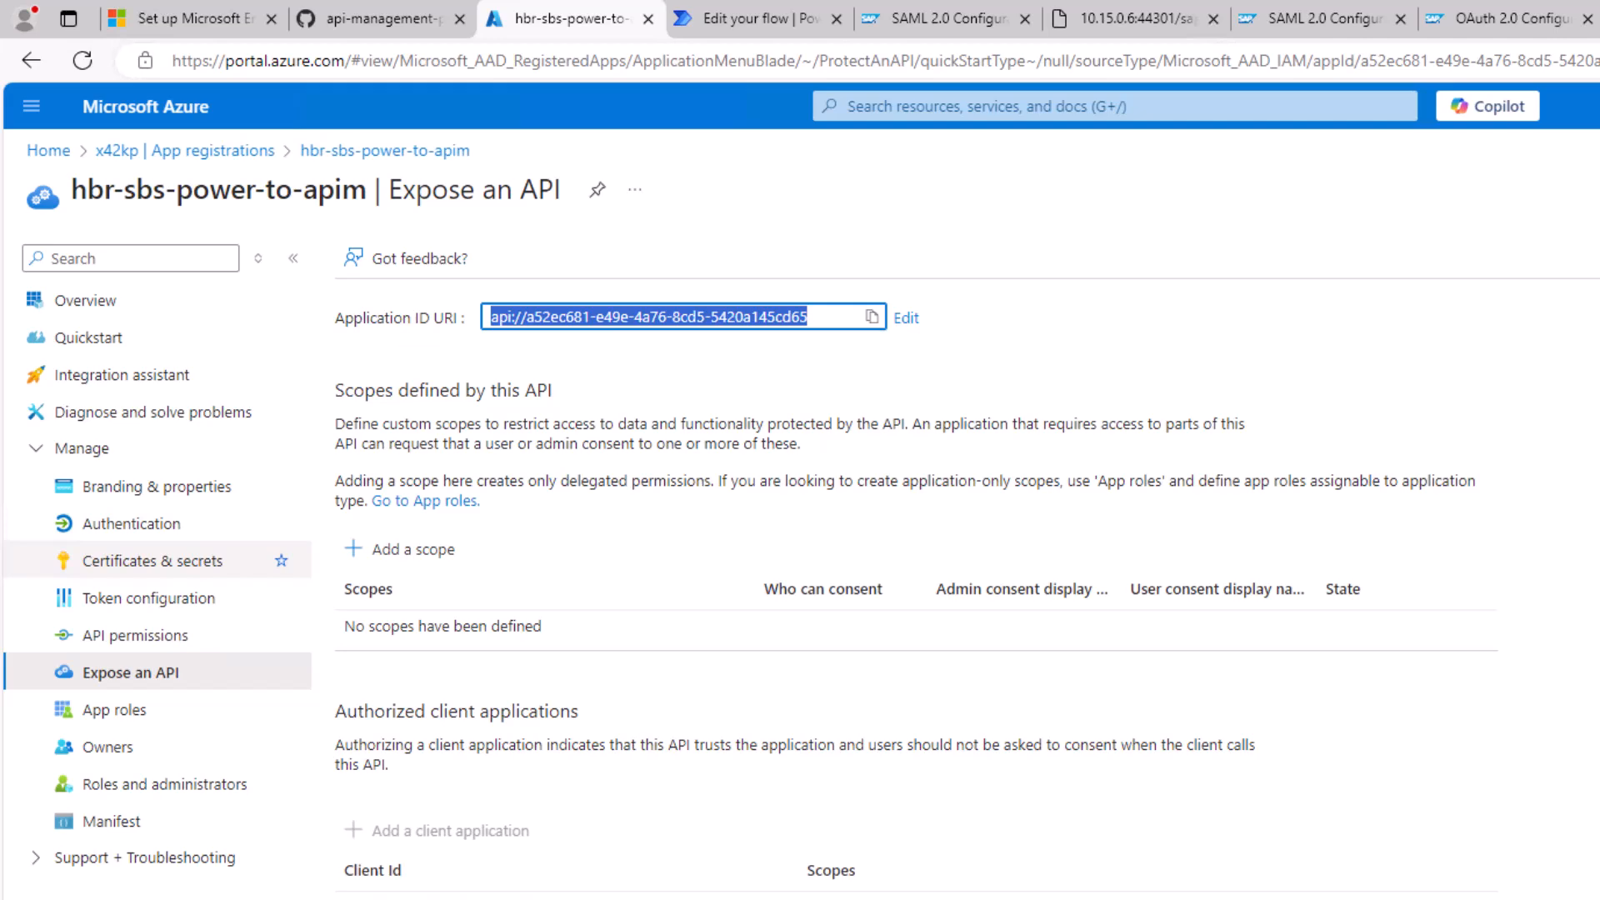
- Add a user_impersonation scope that admins and users can consent to, using user_impersonation as admin consent display name and description
click(376, 552)
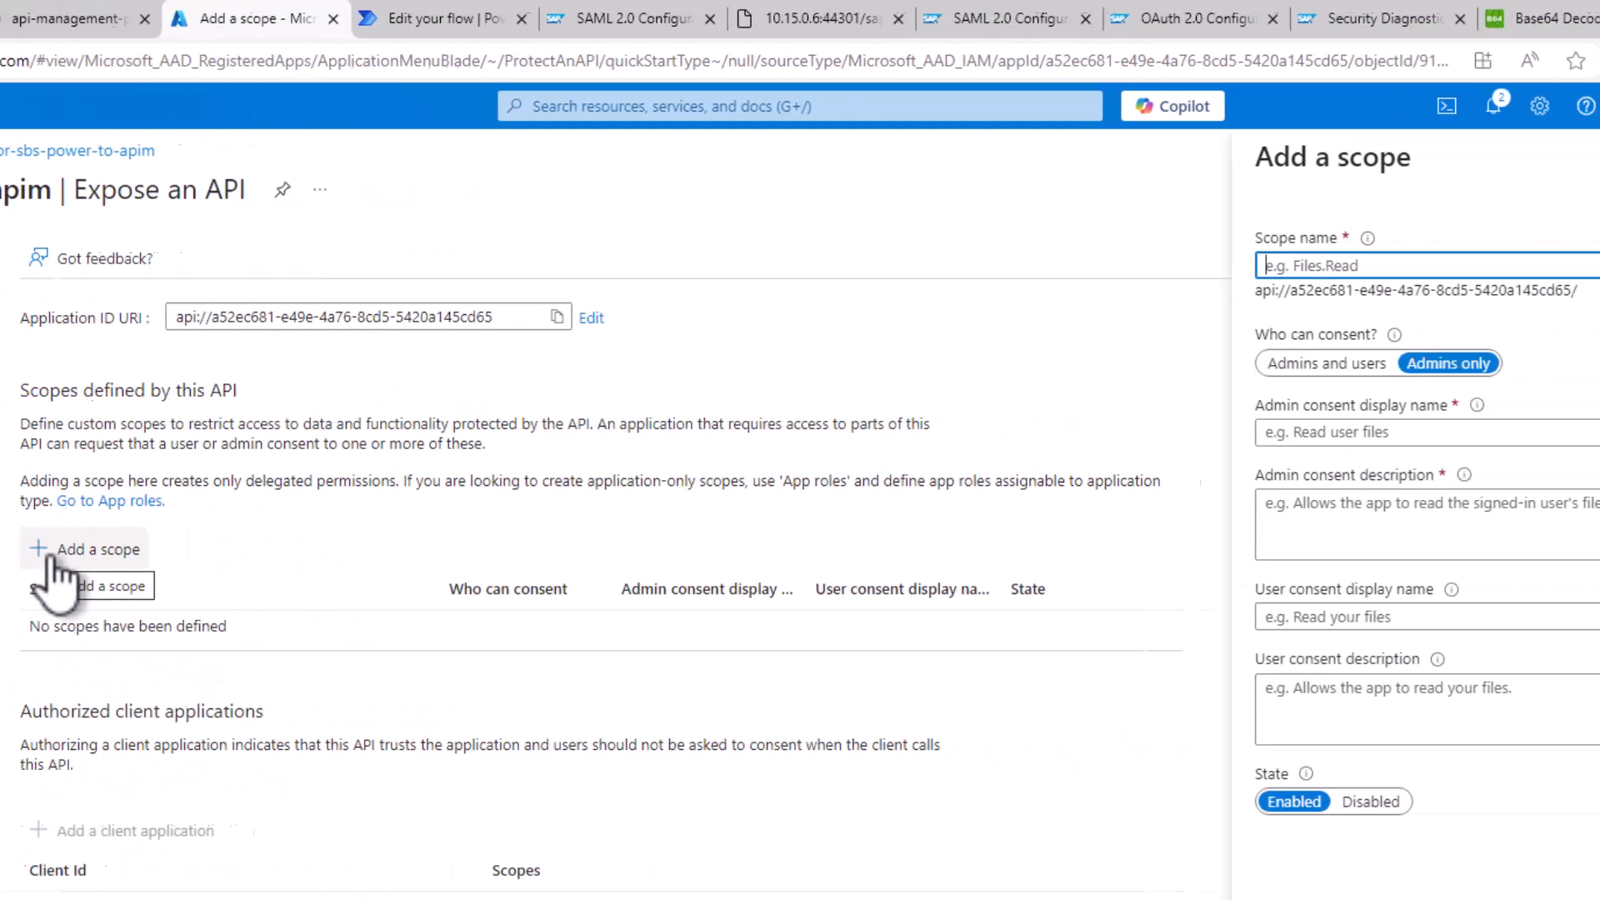
text(user_imp)
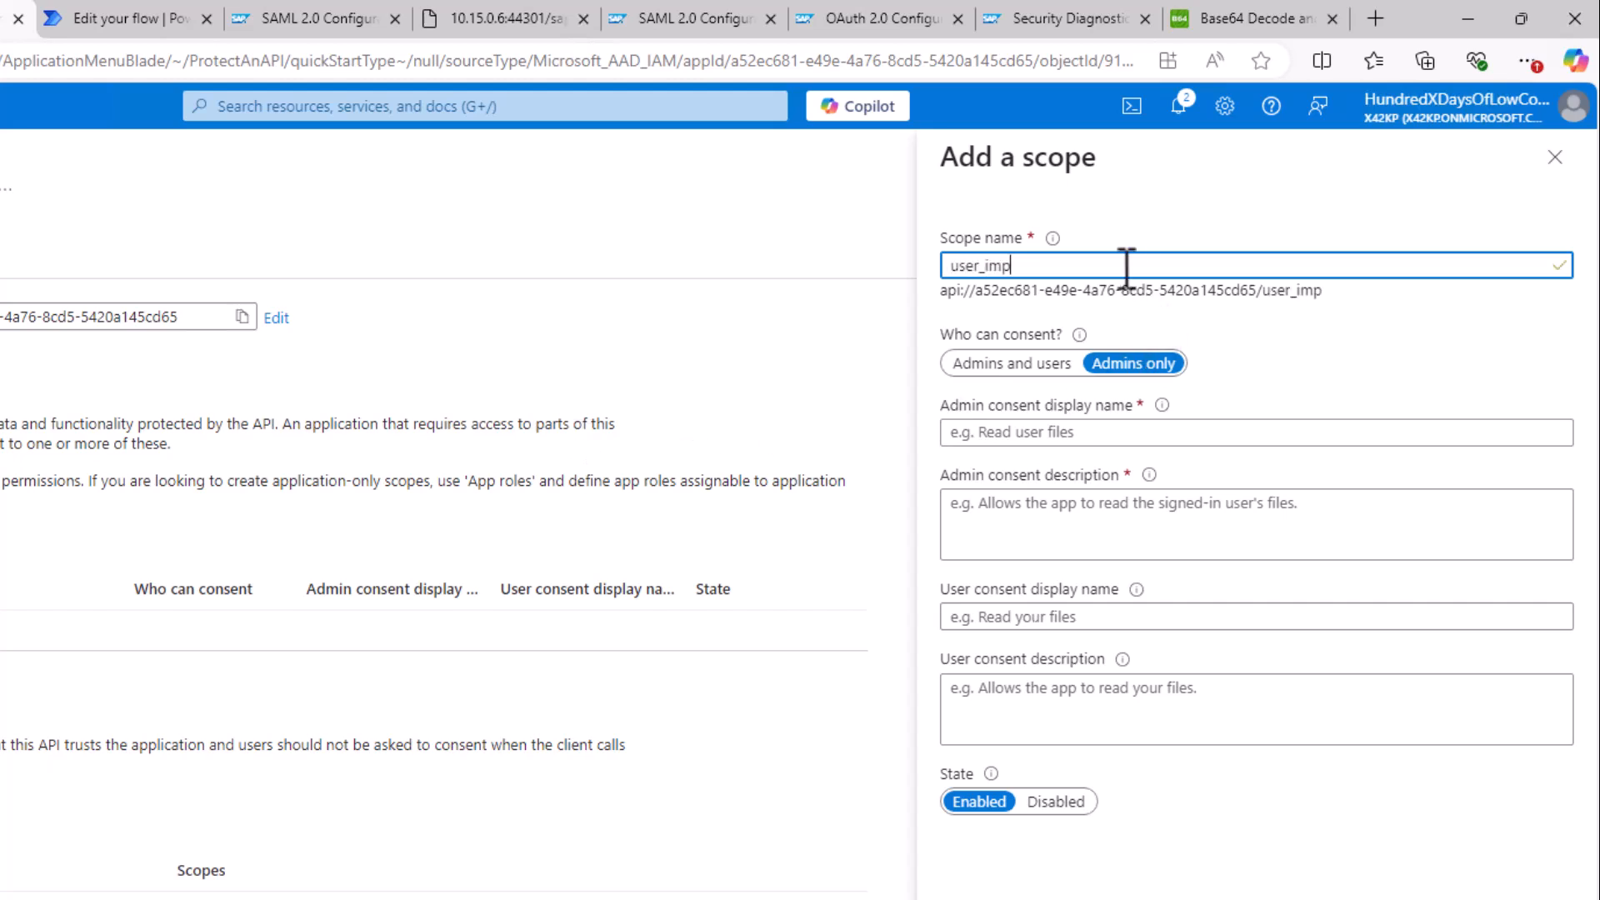
text(ersonation)
click(1011, 364)
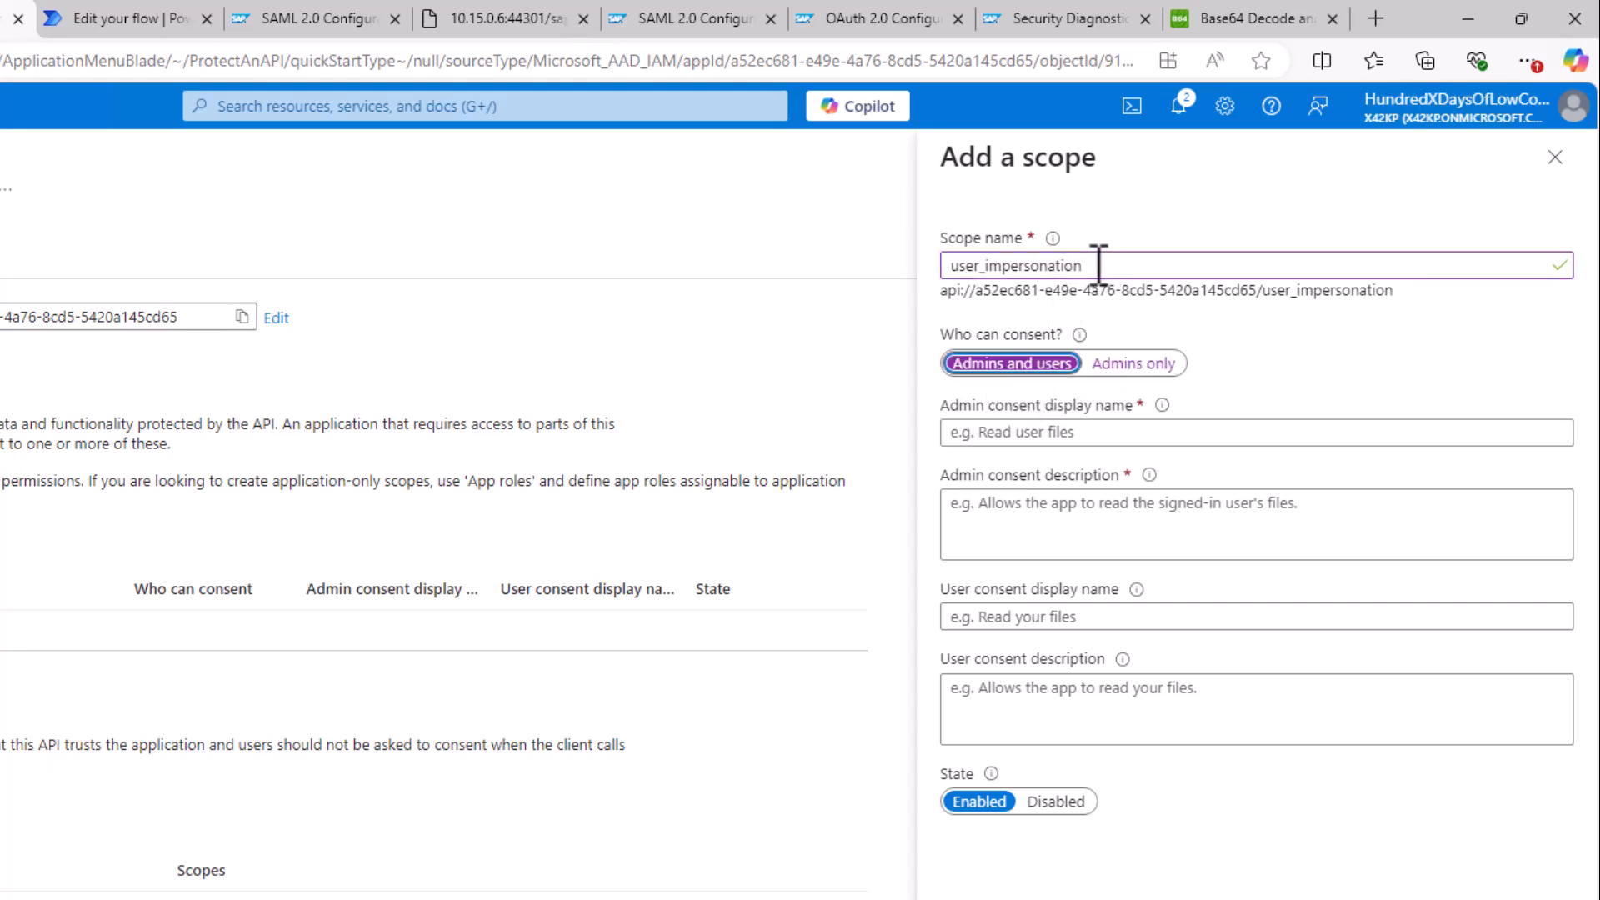
double_click(1110, 263)
click(1004, 432)
key(ctrl+v)
click(1014, 523)
key(ctrl+v)
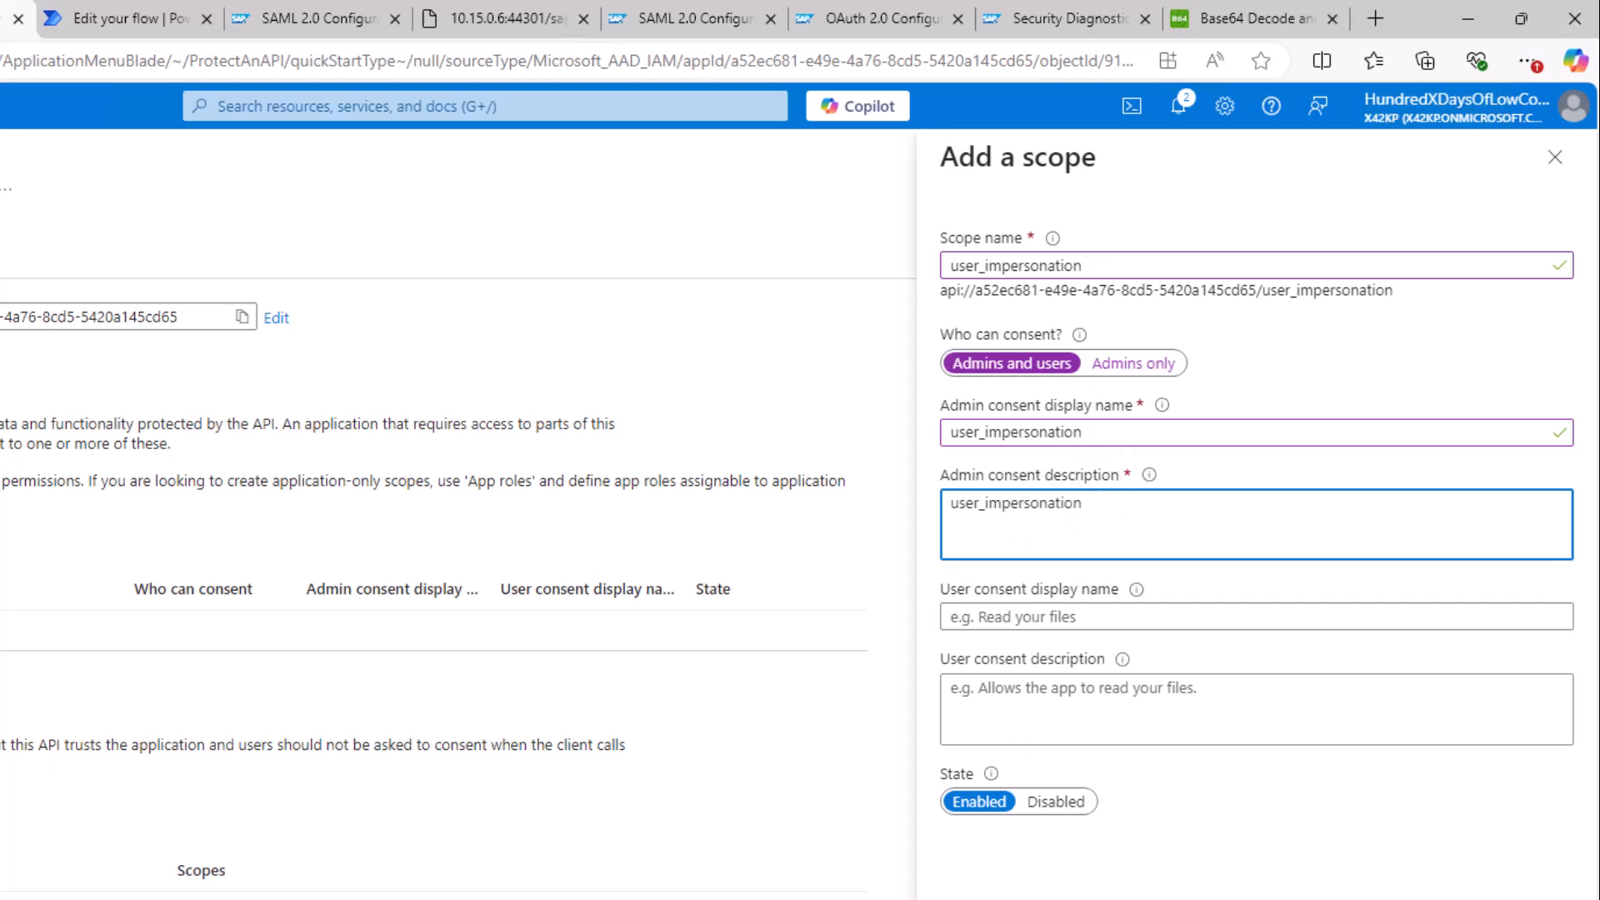
click(985, 898)
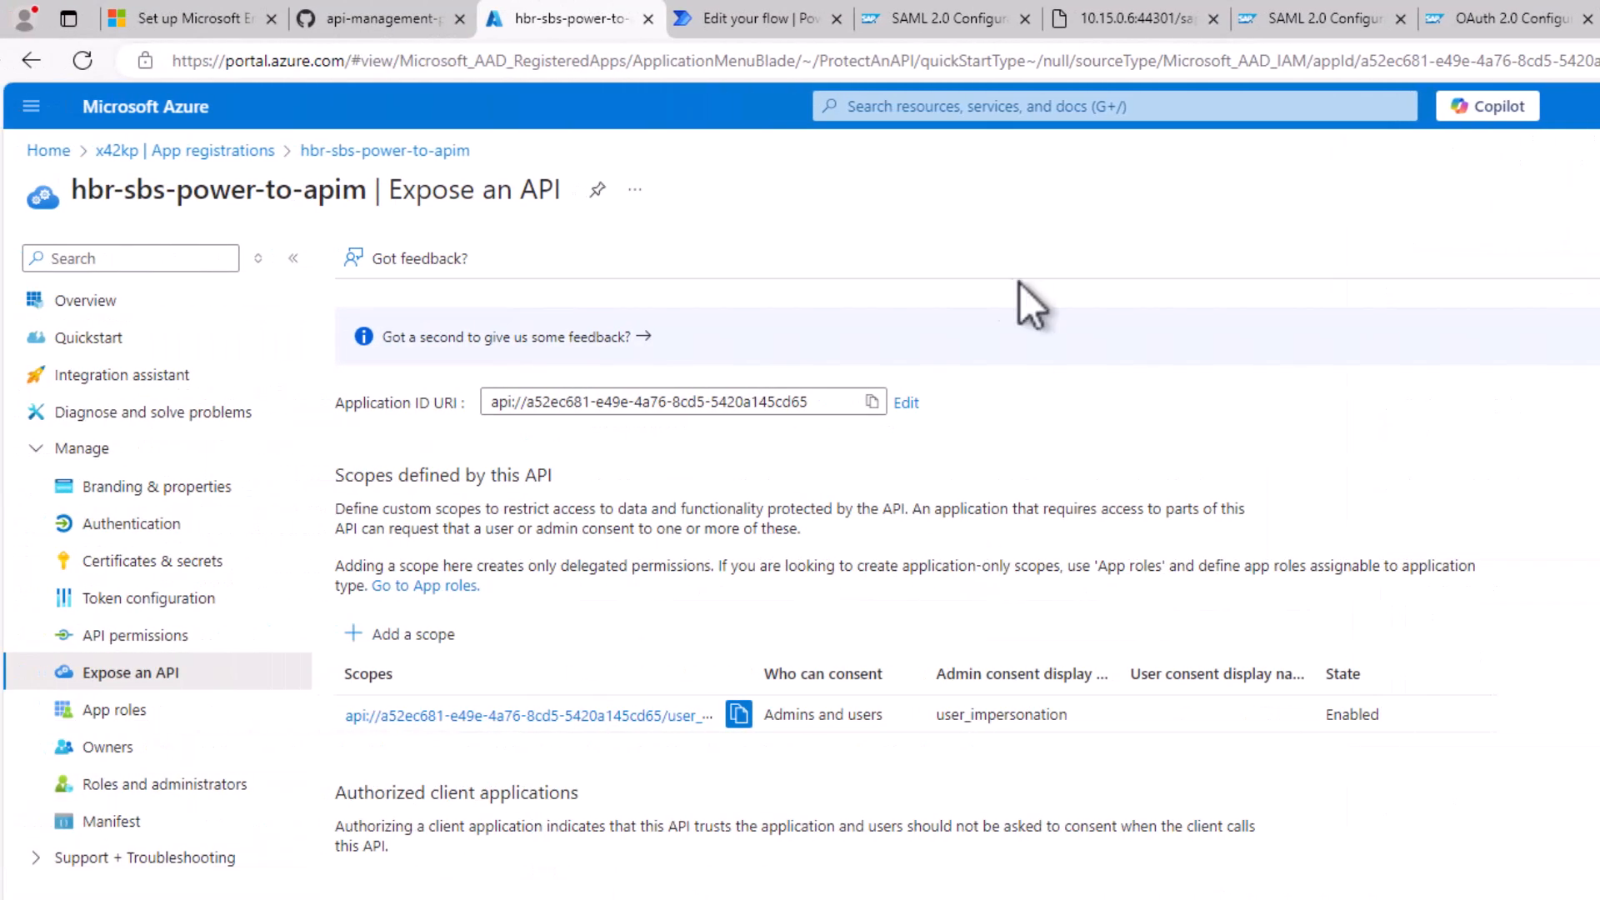
- Copy the Application ID URI and replace the old api:// URI in the manual call's scope in power-sso.http in Visual Studio Code
drag(835, 401, 450, 418)
key(ctrl+c)
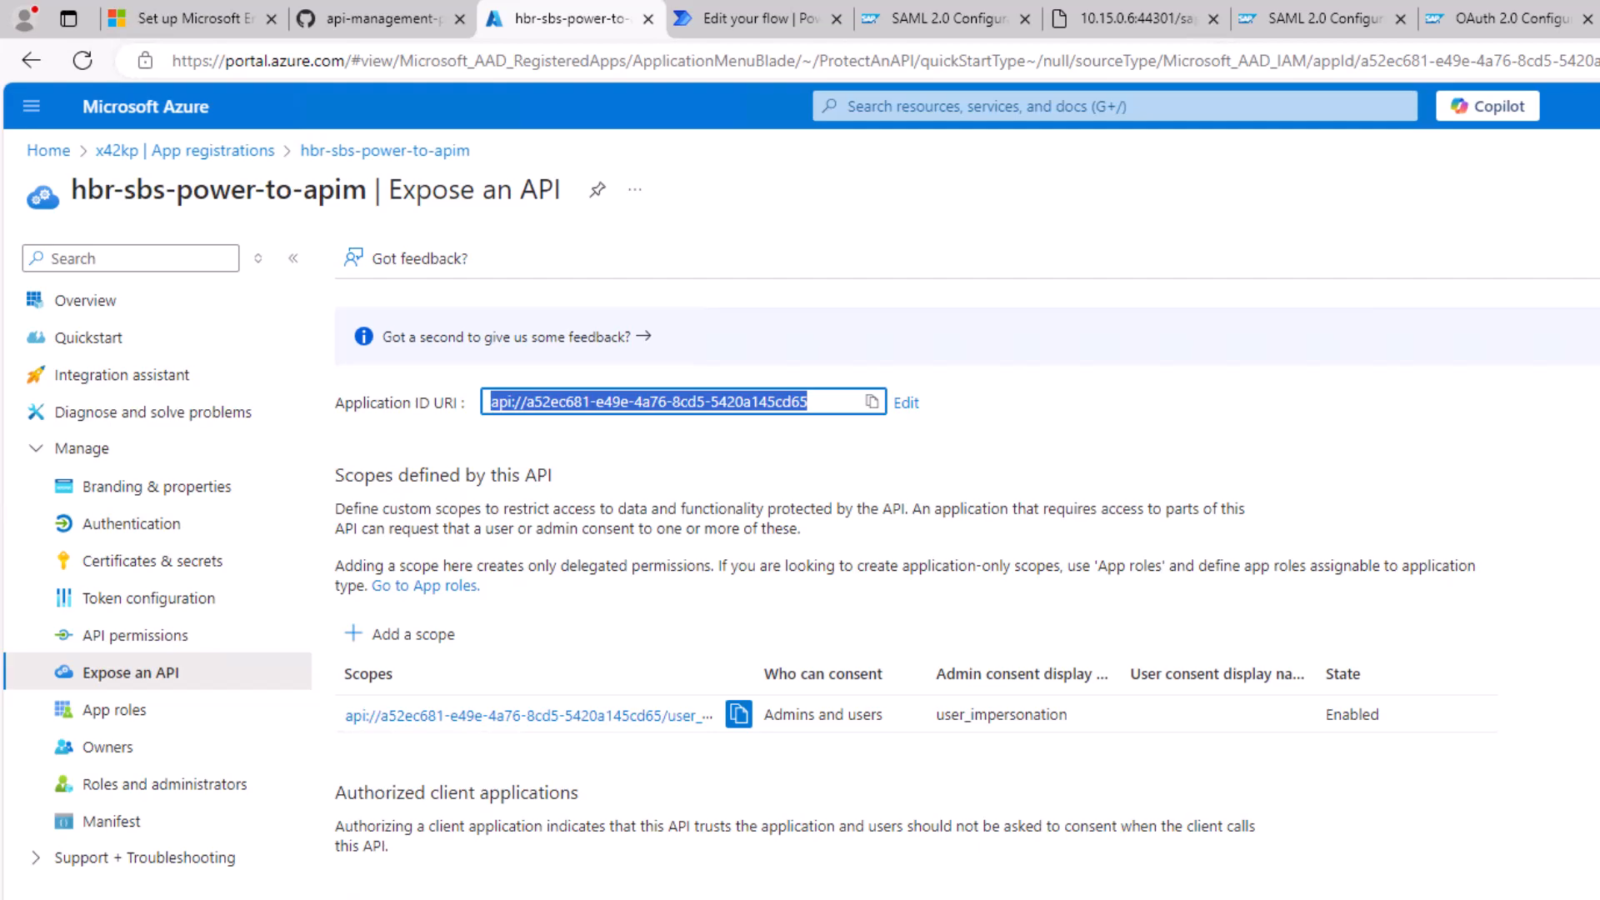
key(alt+Tab)
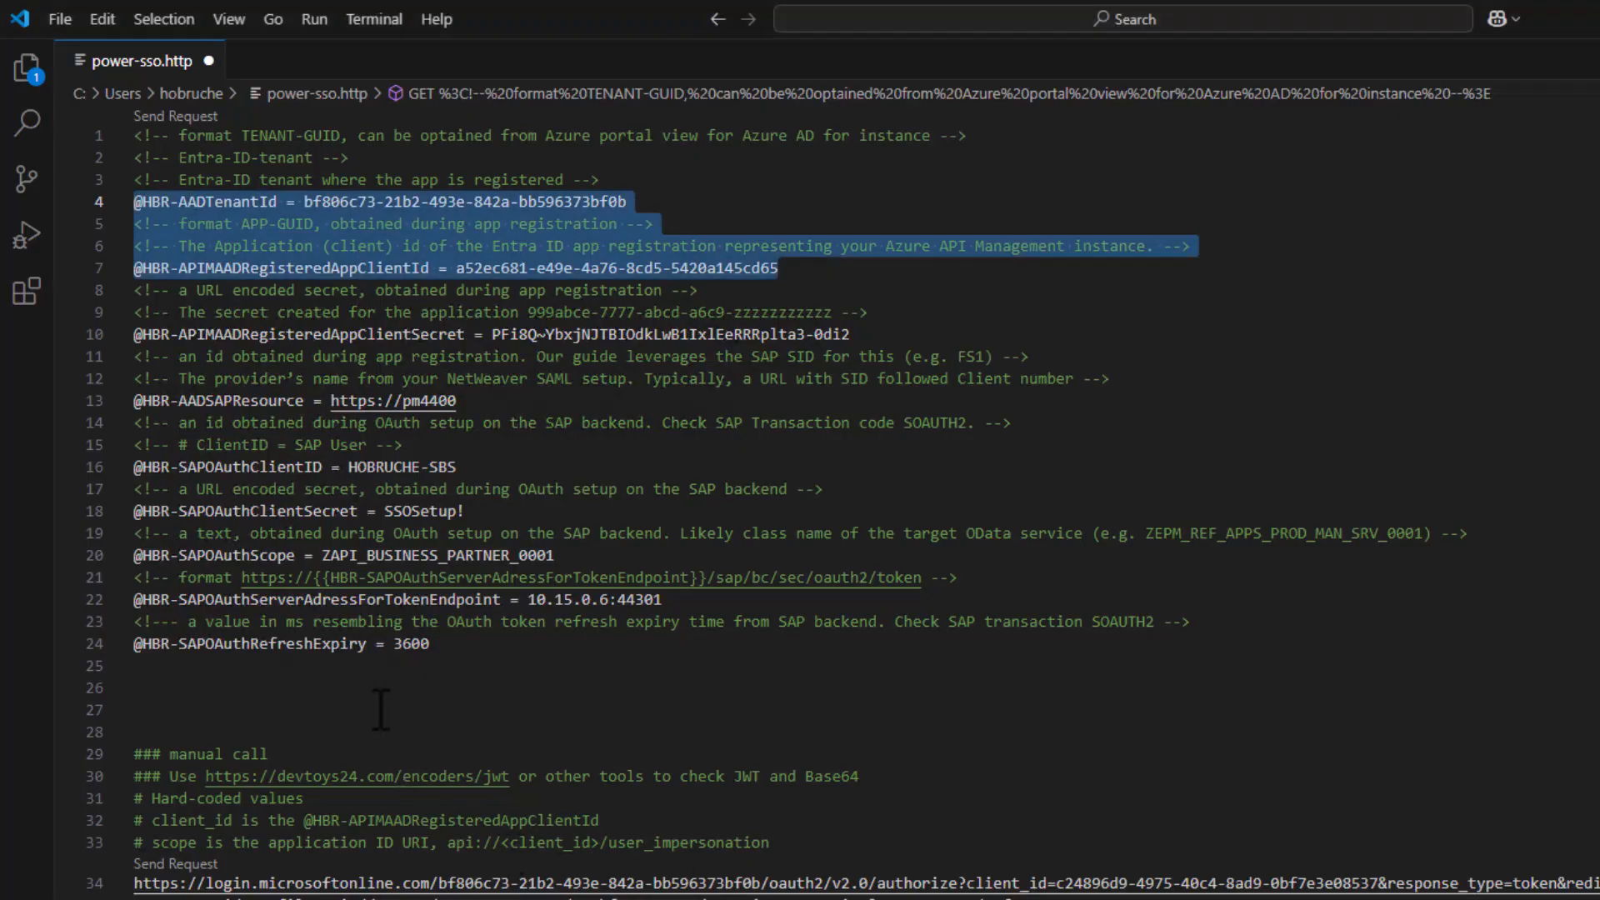
click(381, 710)
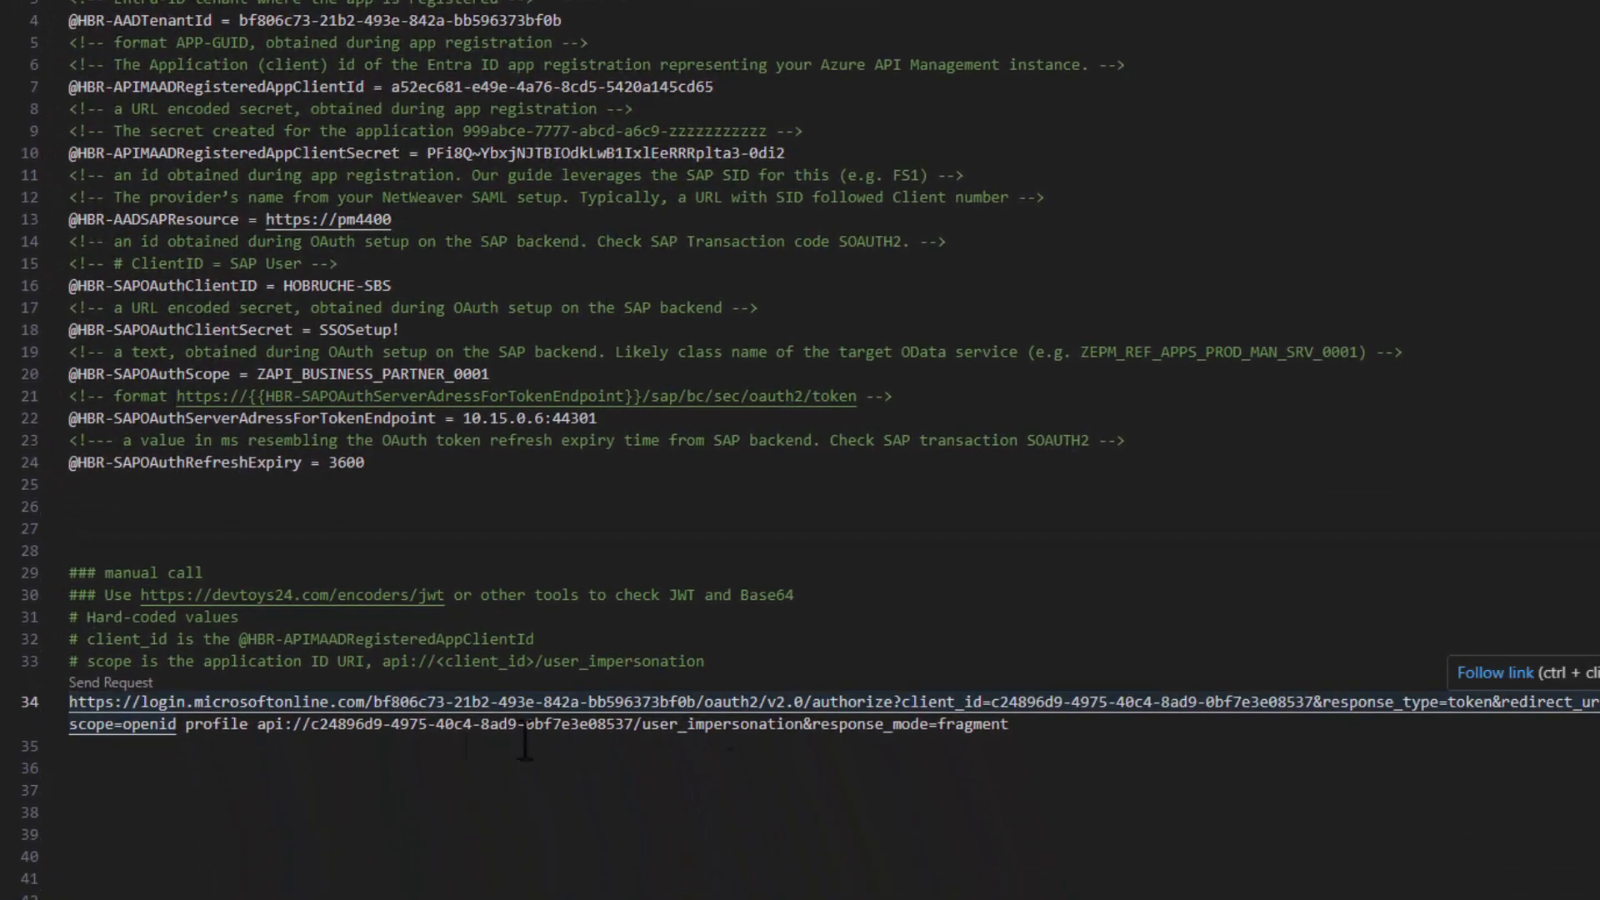
click(257, 727)
drag(258, 726, 633, 726)
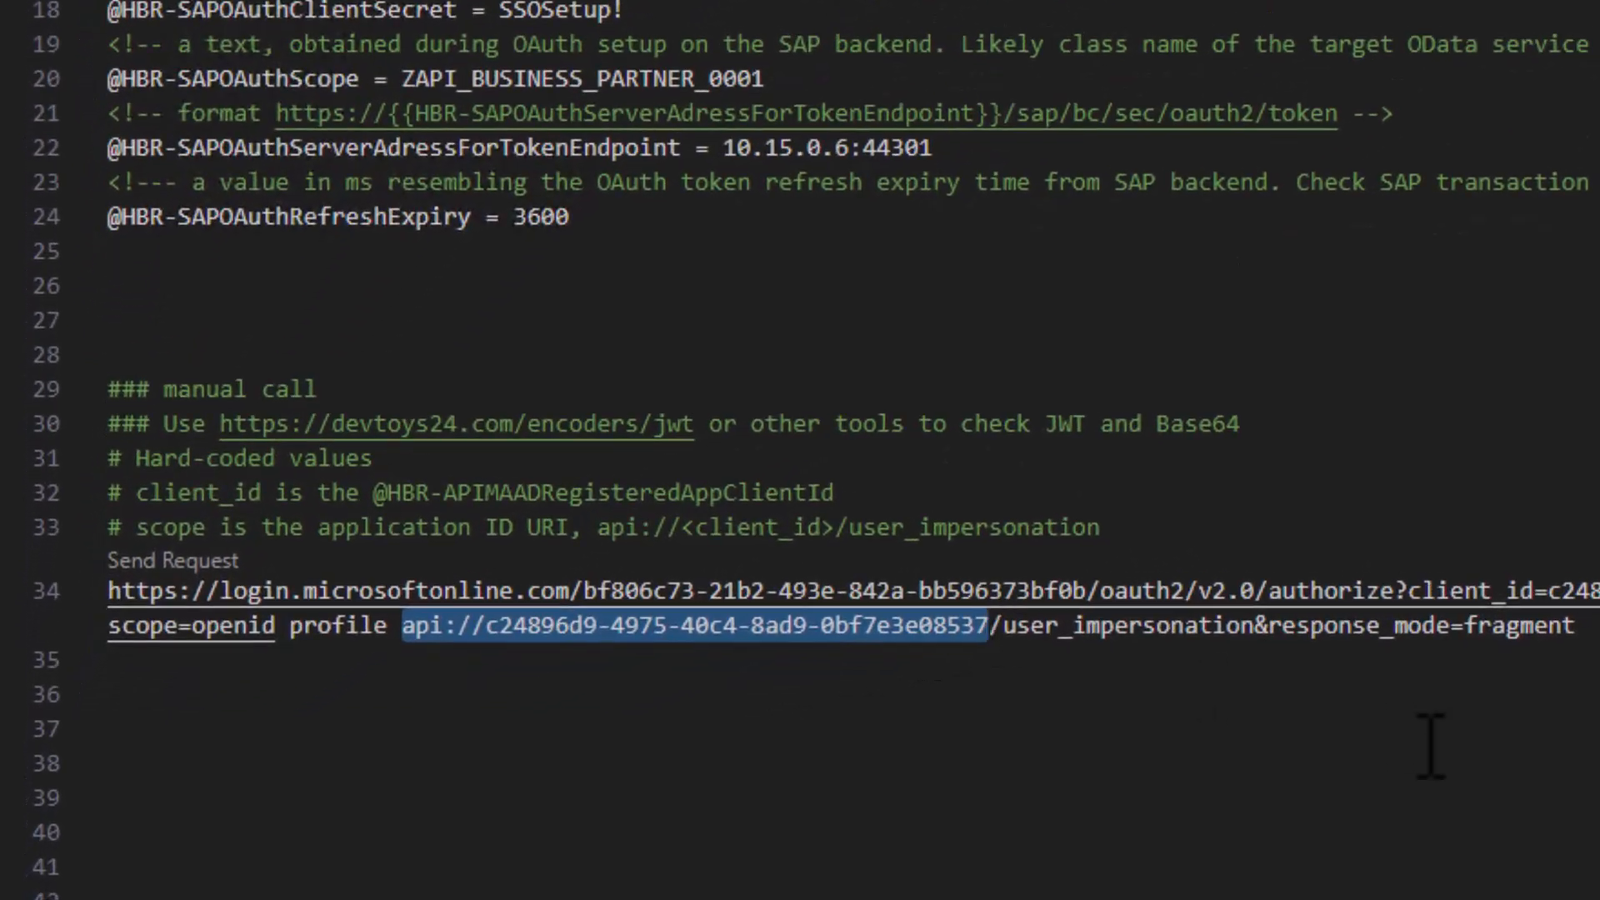
key(ctrl+v)
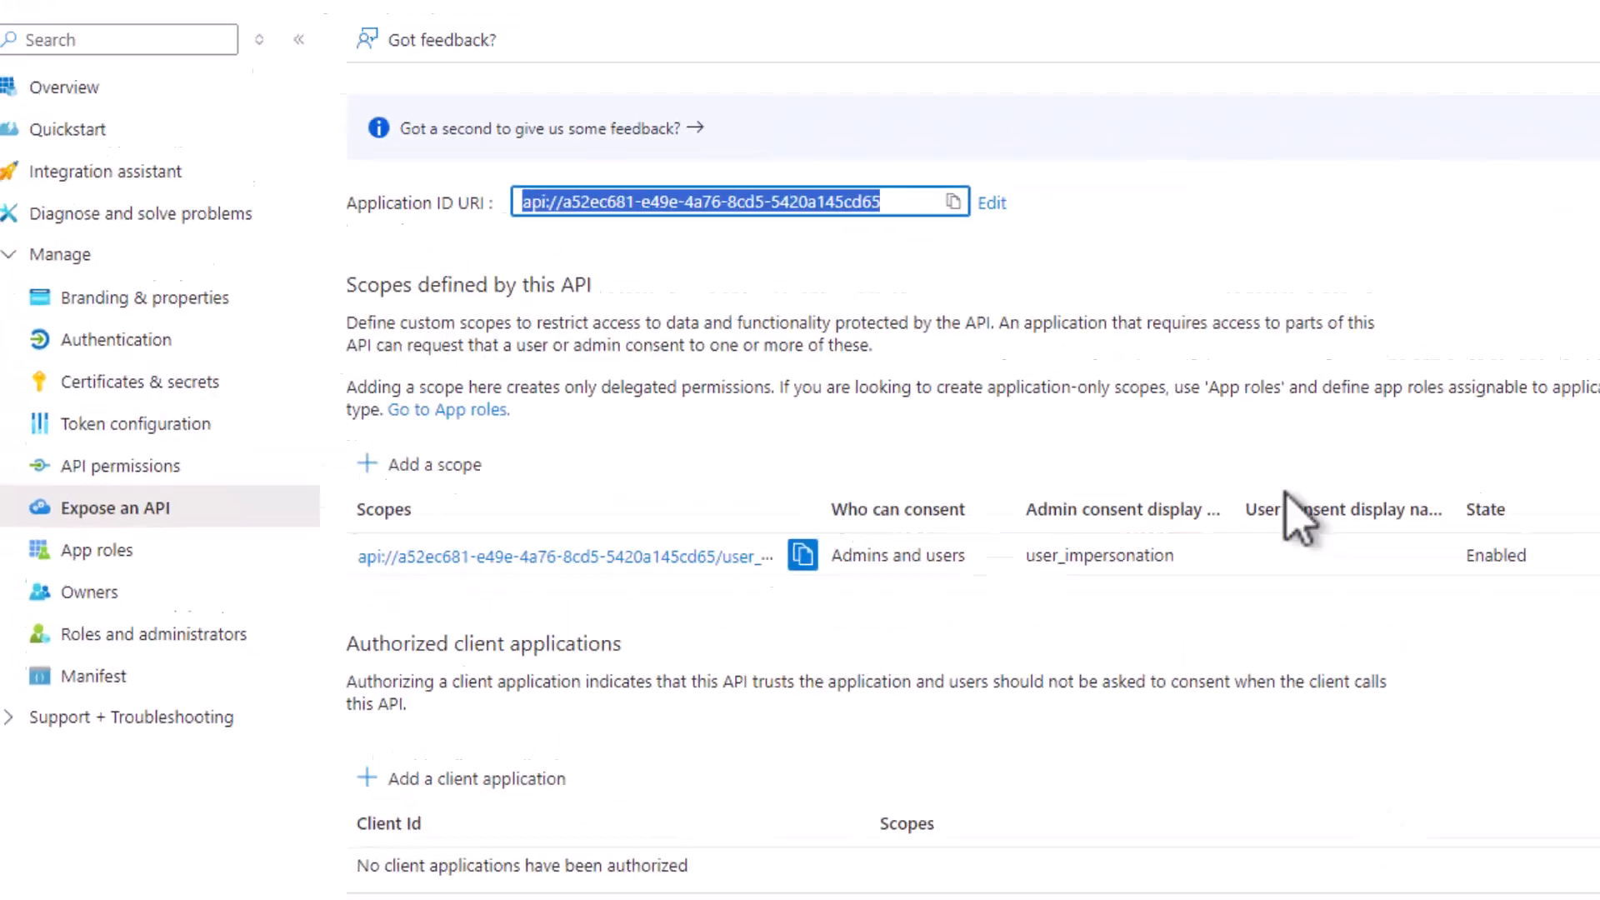
- In Power Automate, paste the Application ID URI as the SSO-to-APIM connection's Microsoft Entra ID Resource URI and try signing in with the existing account
click(686, 23)
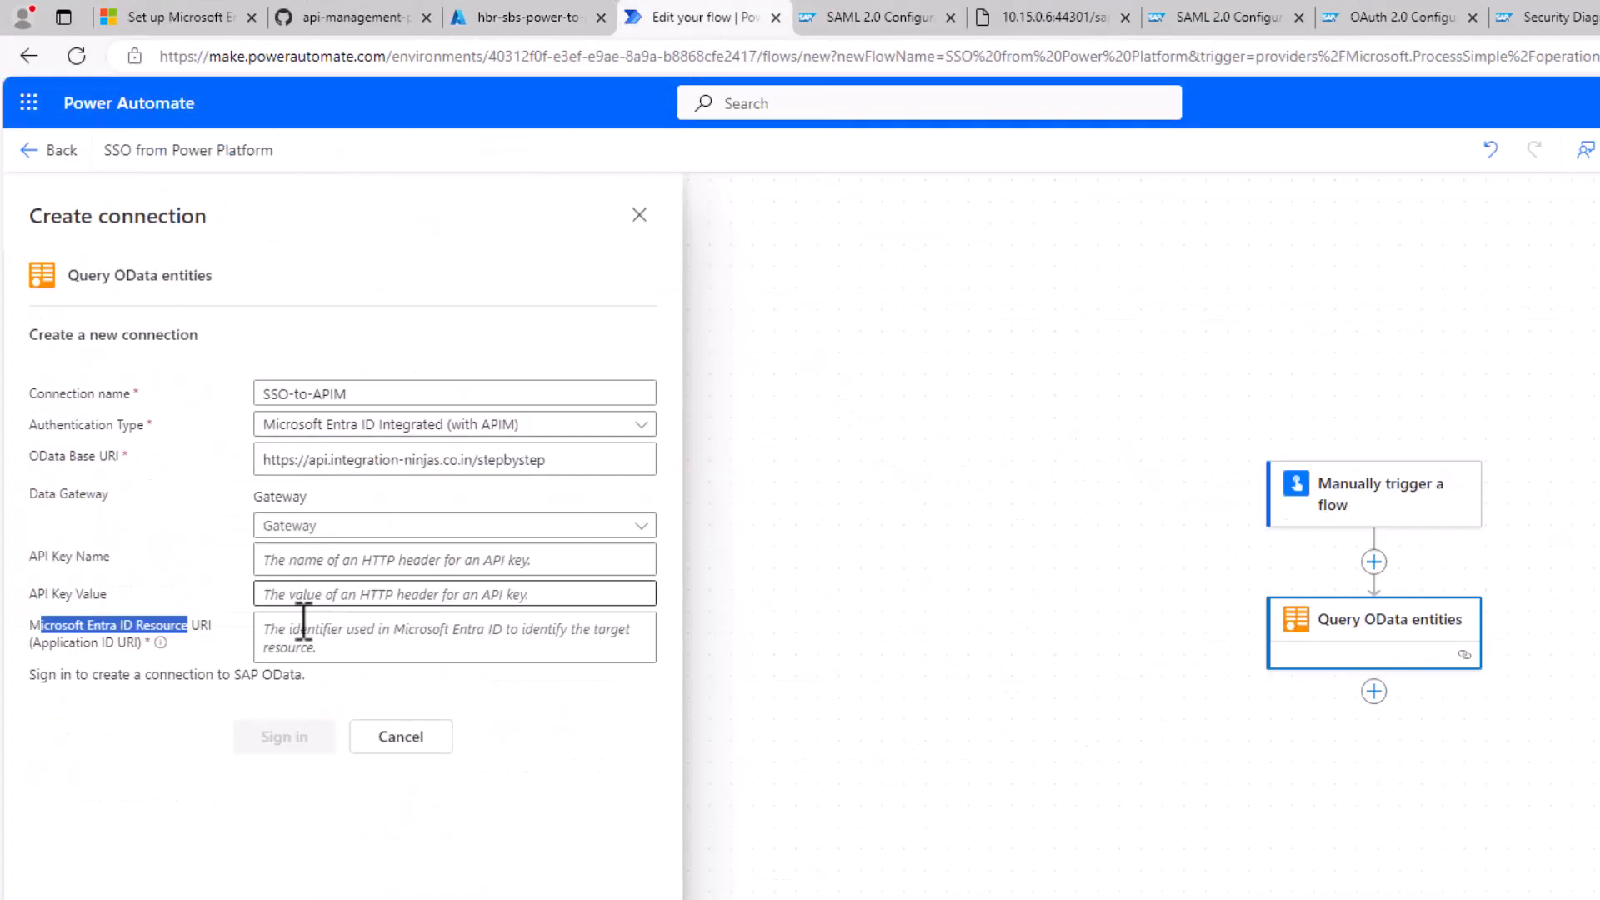
click(383, 643)
key(ctrl+v)
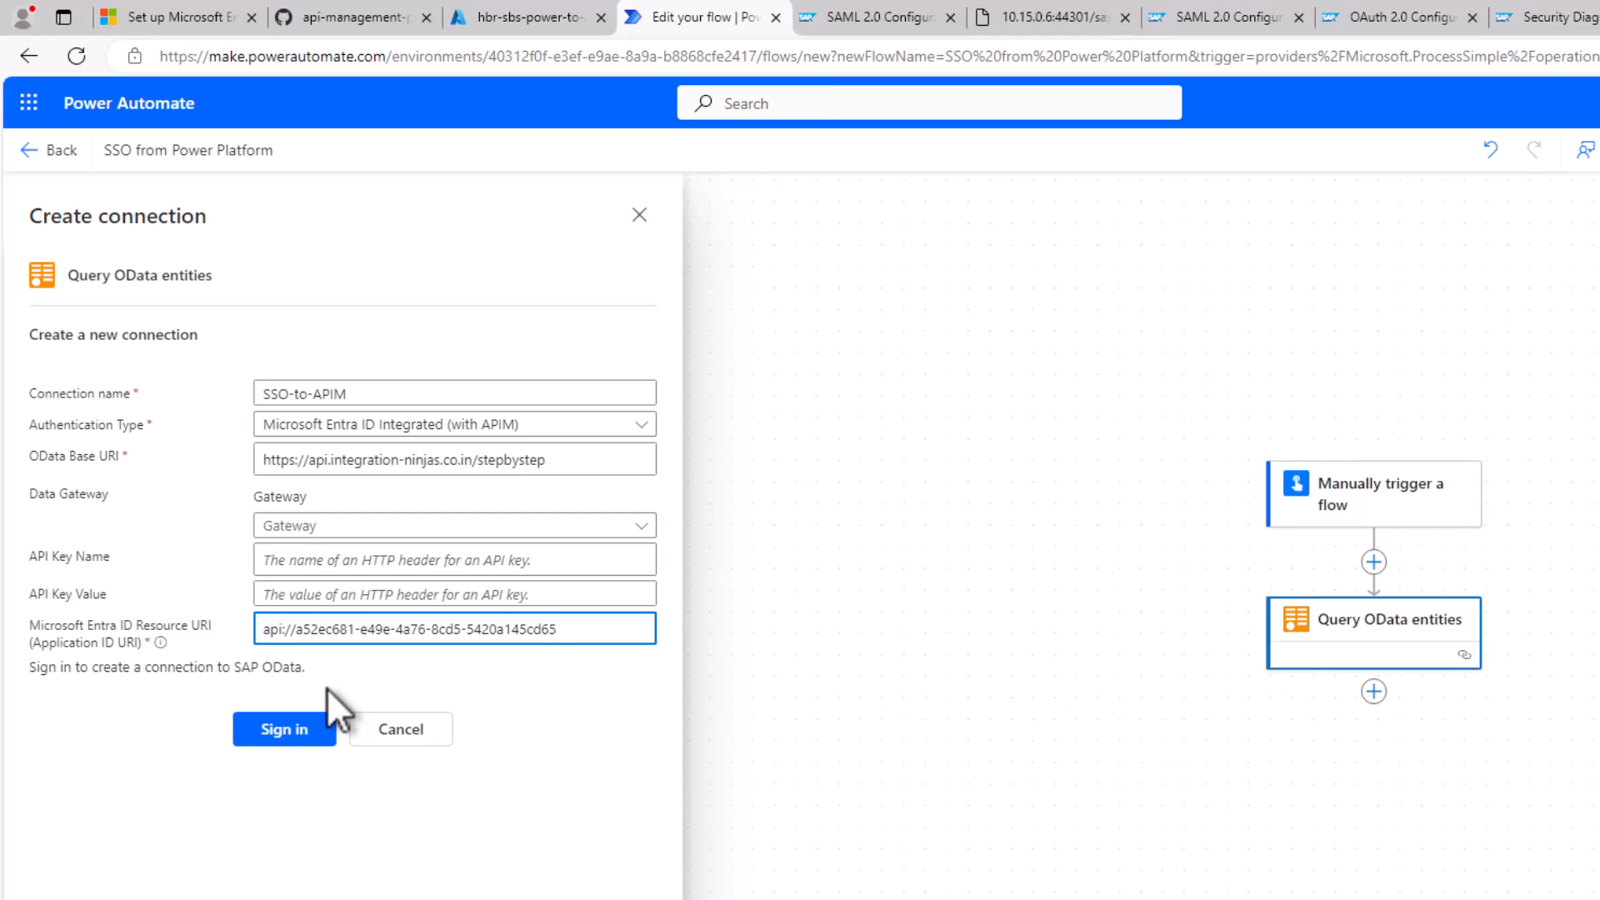
click(282, 730)
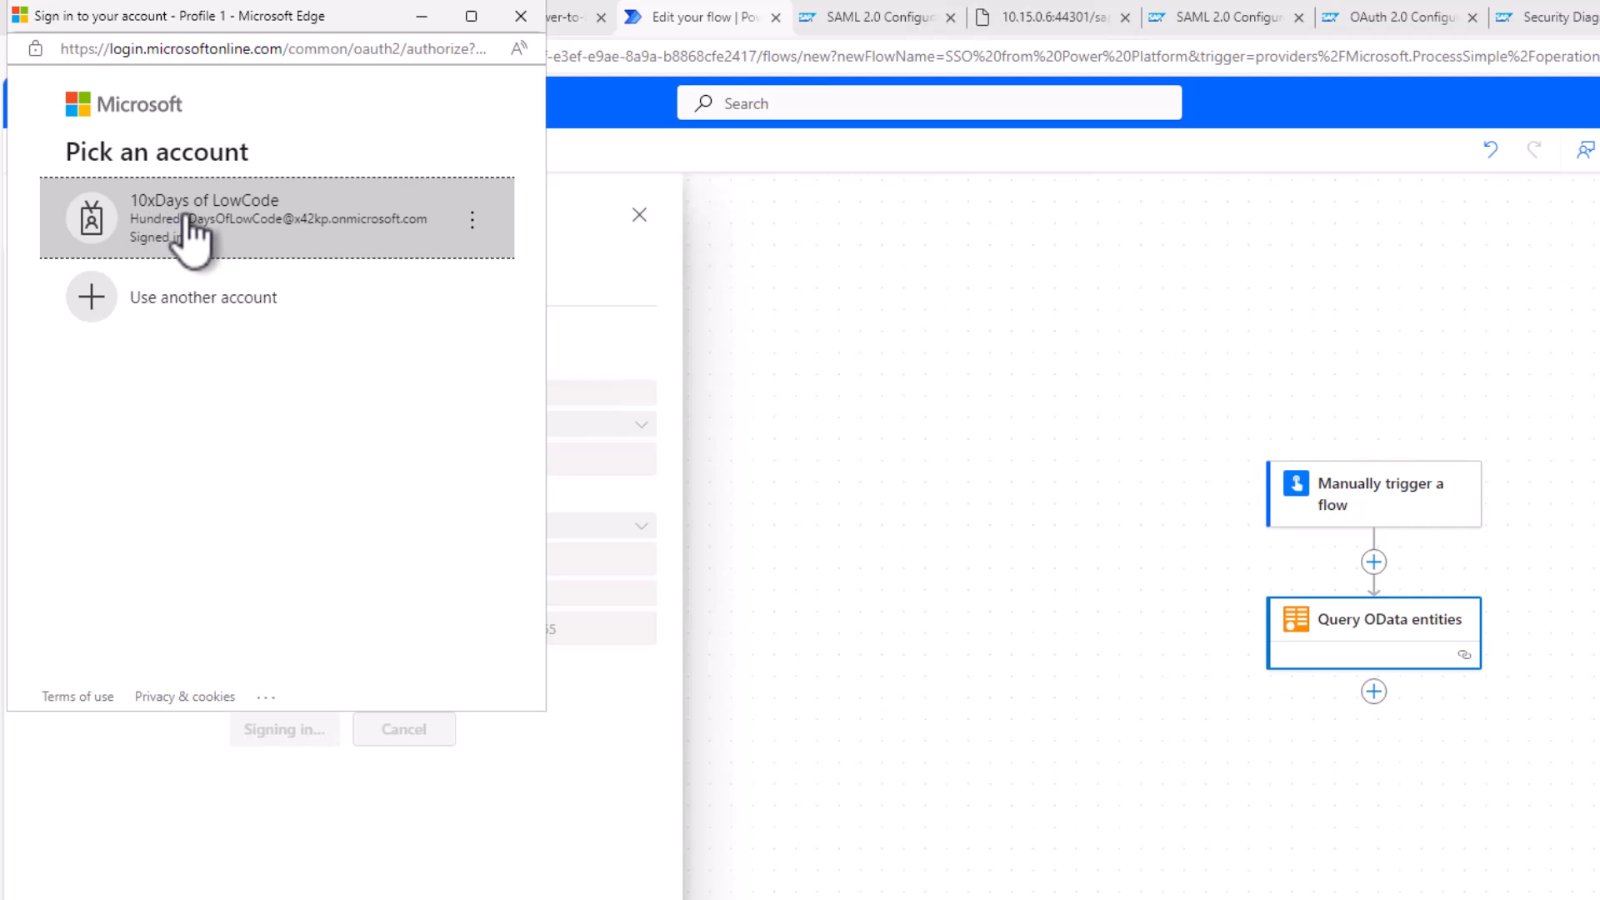
click(386, 218)
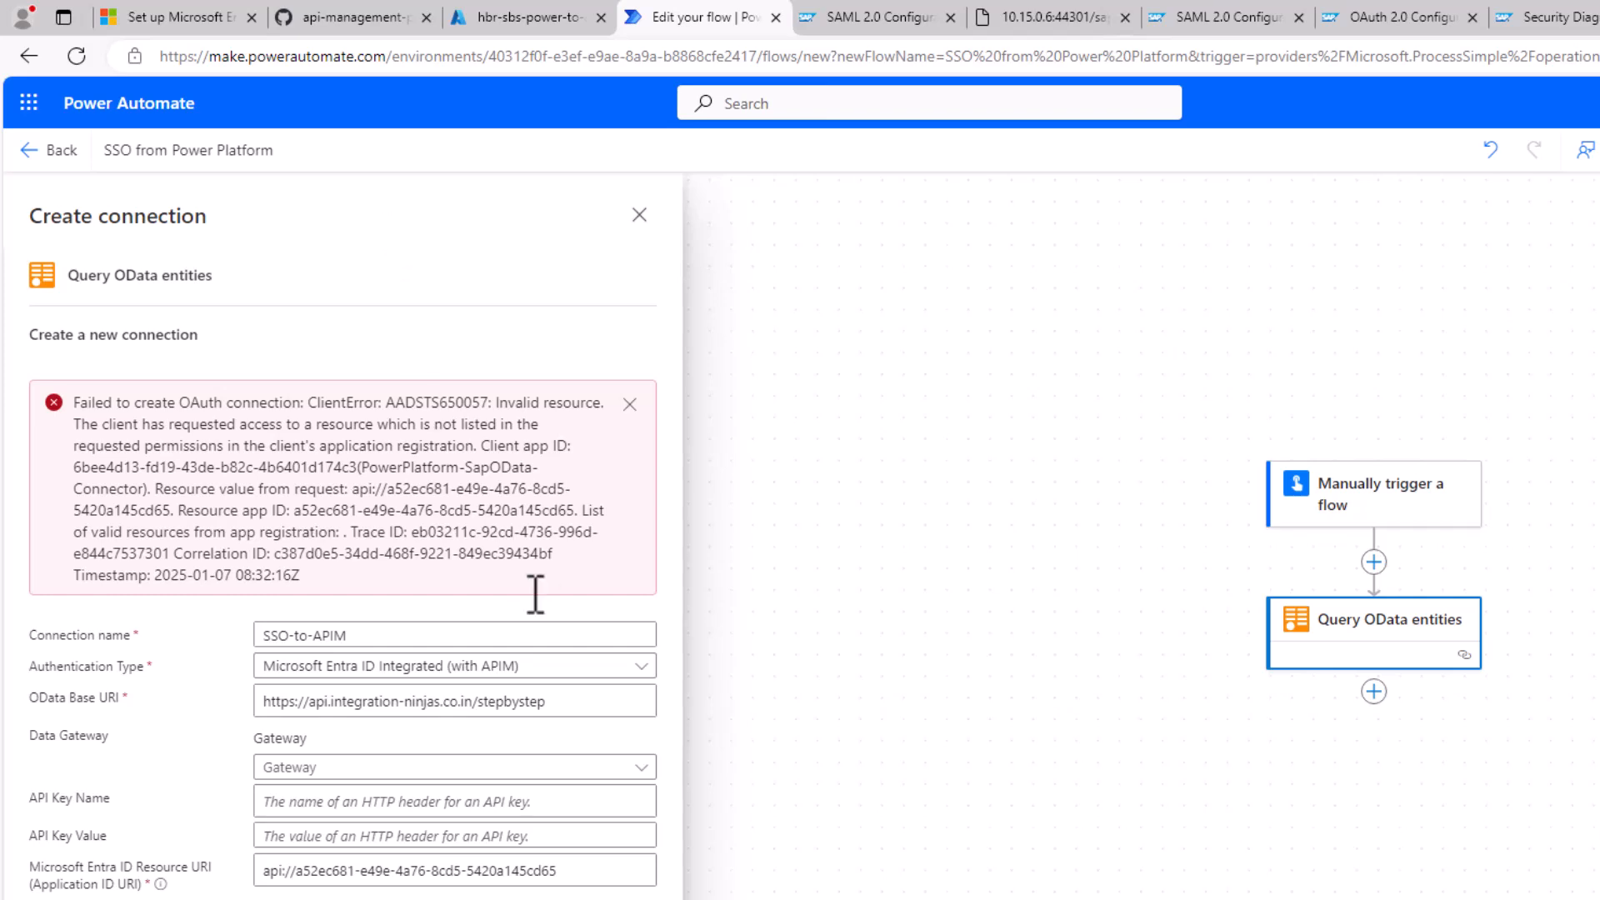
- Copy the PowerPlatform-SapOData-Connector client app ID from the connection error message
drag(478, 446, 569, 446)
drag(75, 467, 361, 468)
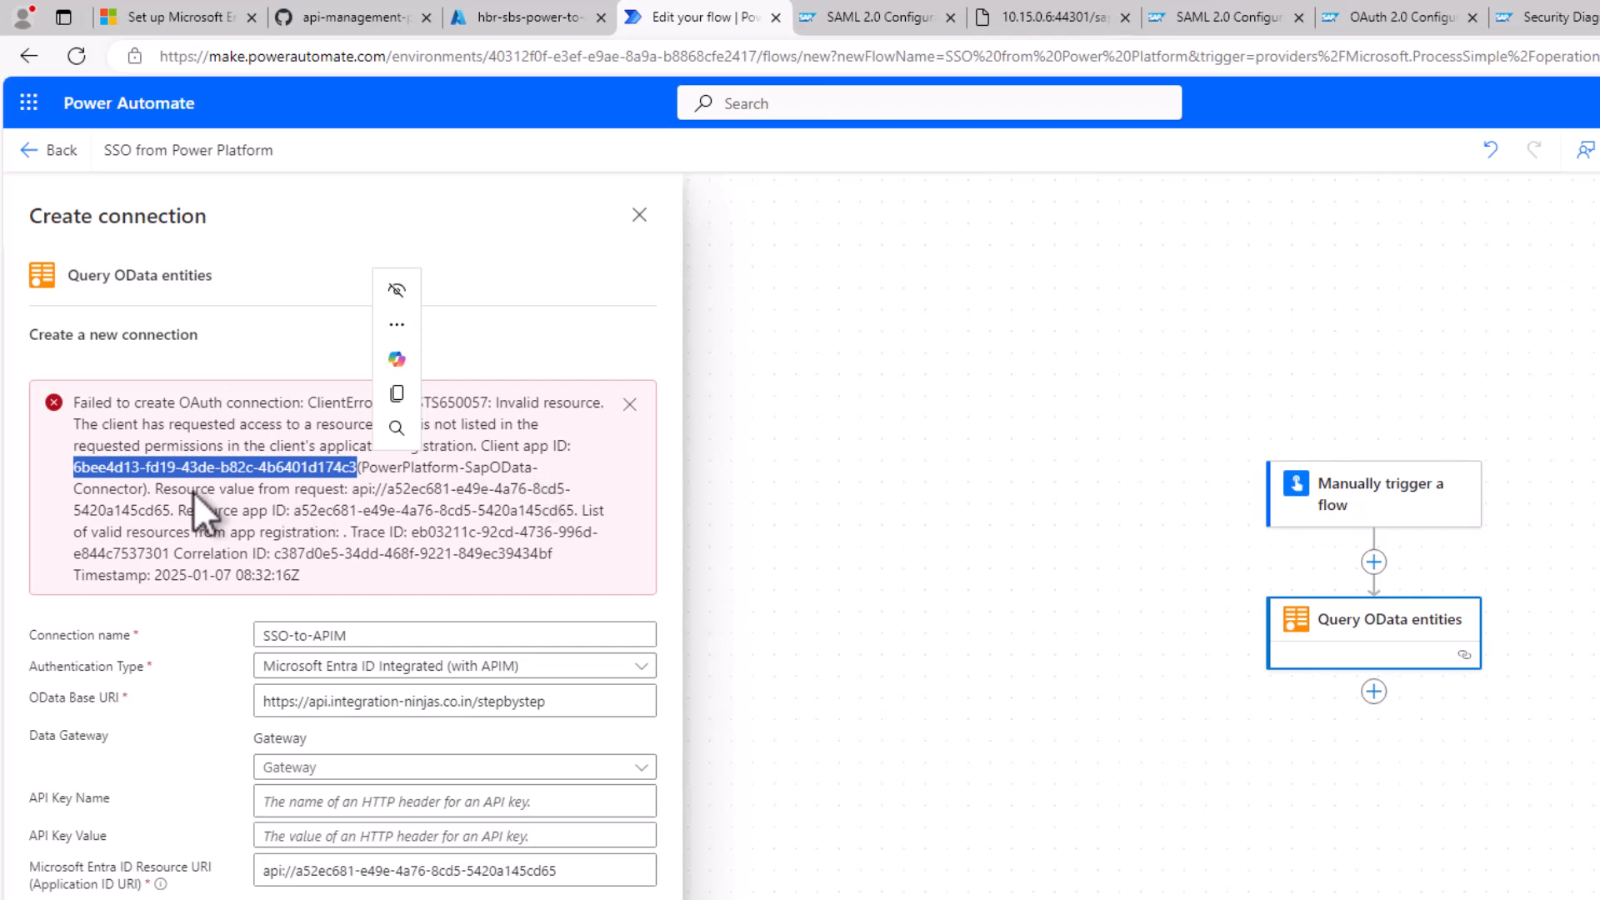
click(246, 447)
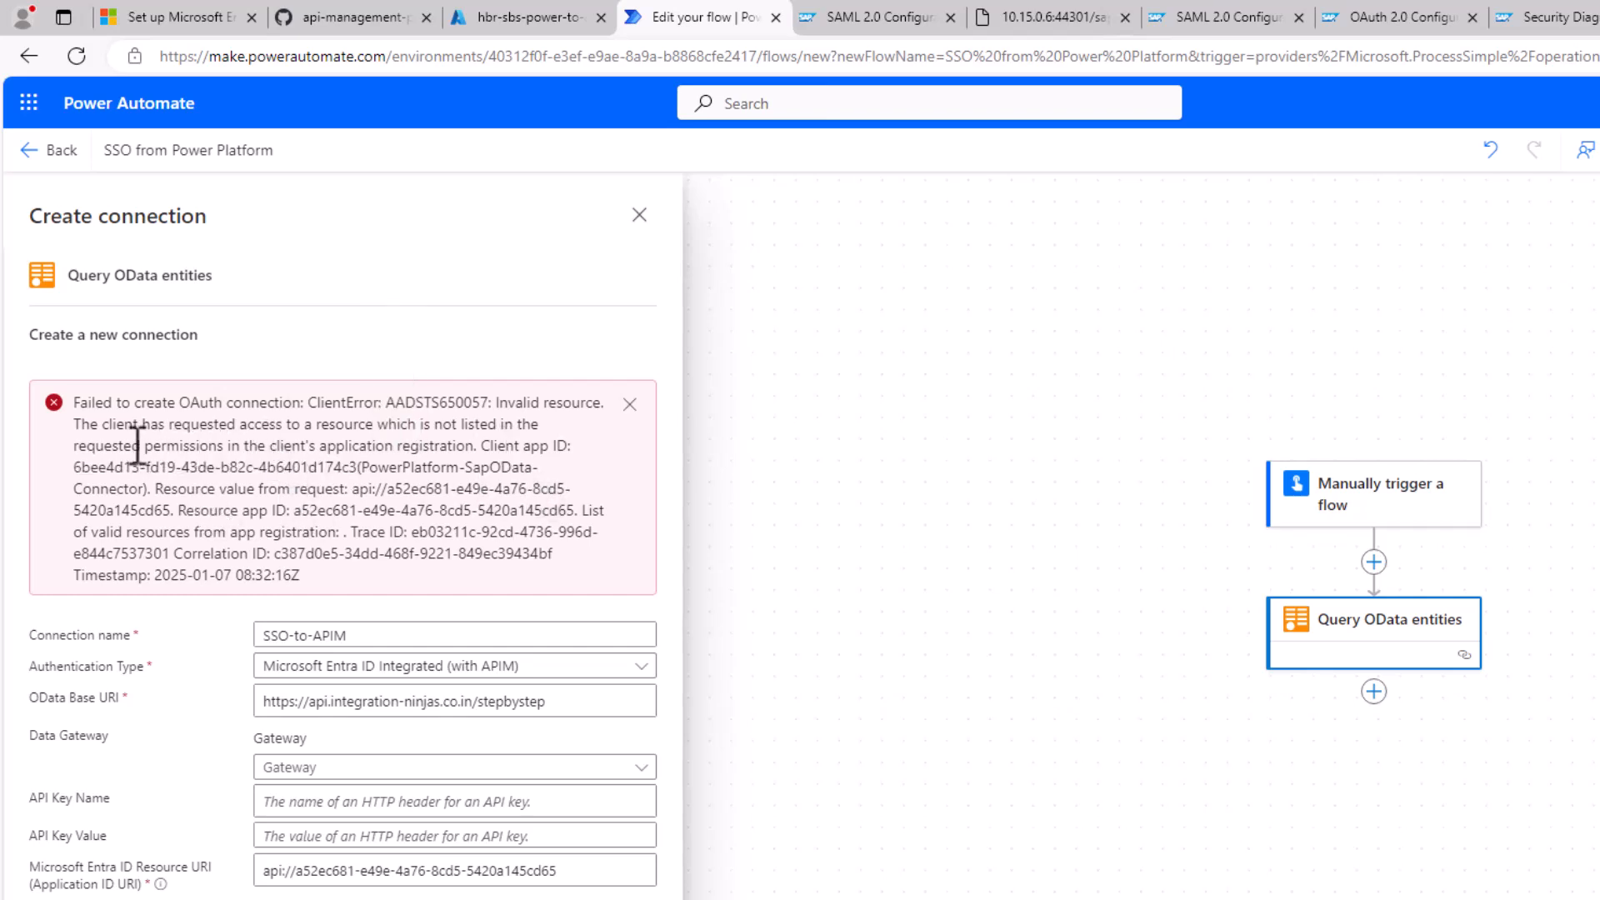
drag(442, 424, 246, 443)
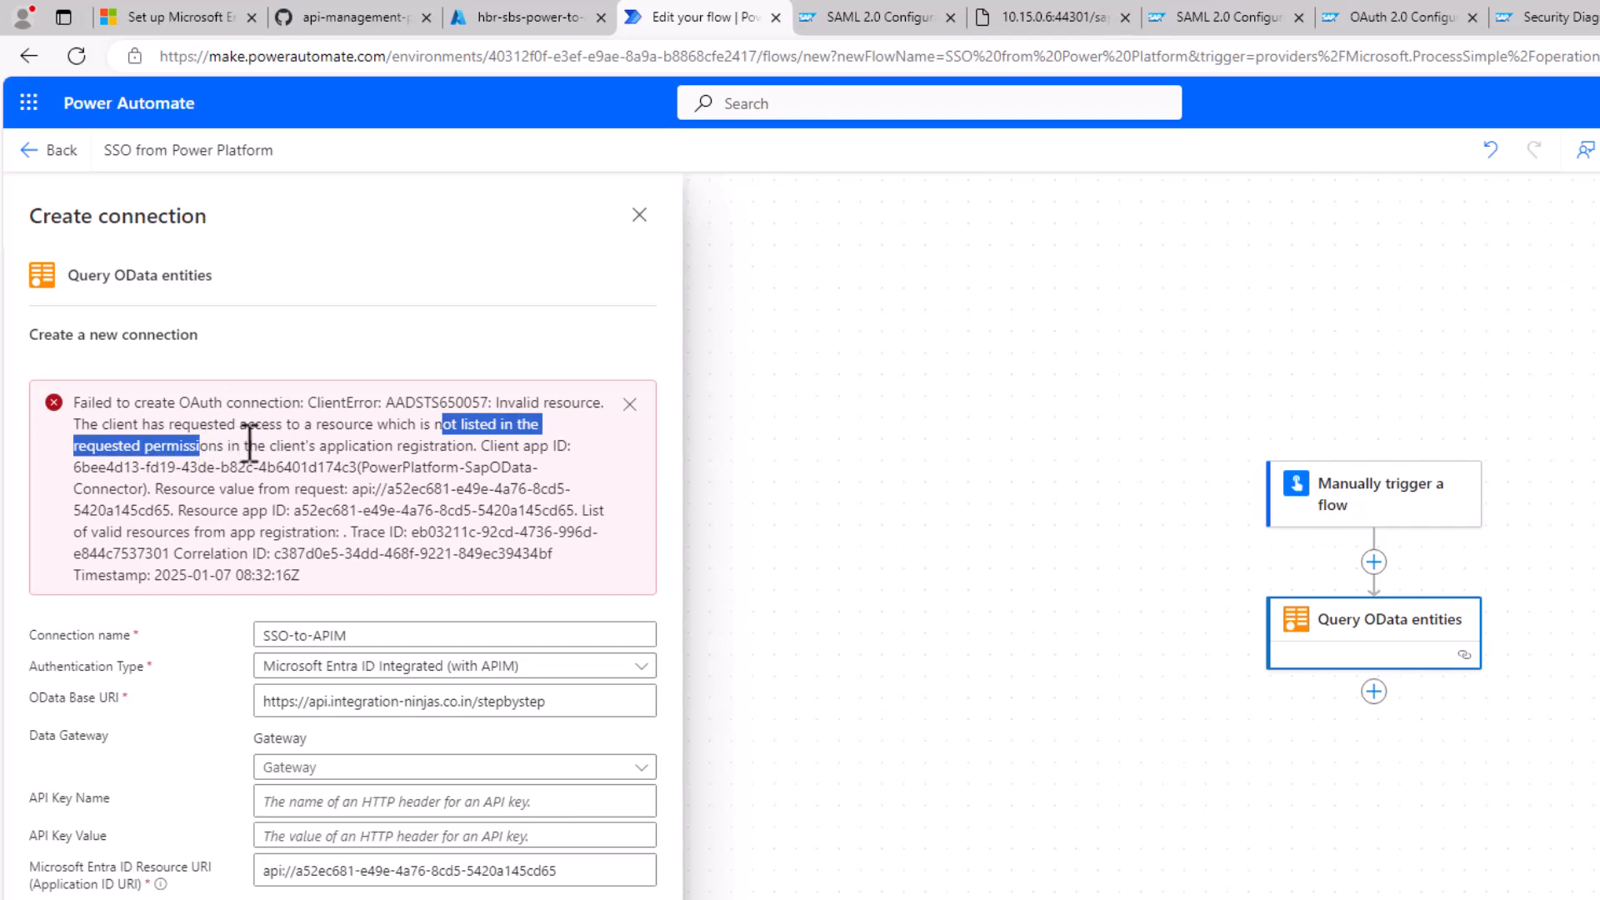
drag(74, 467, 359, 471)
key(ctrl+c)
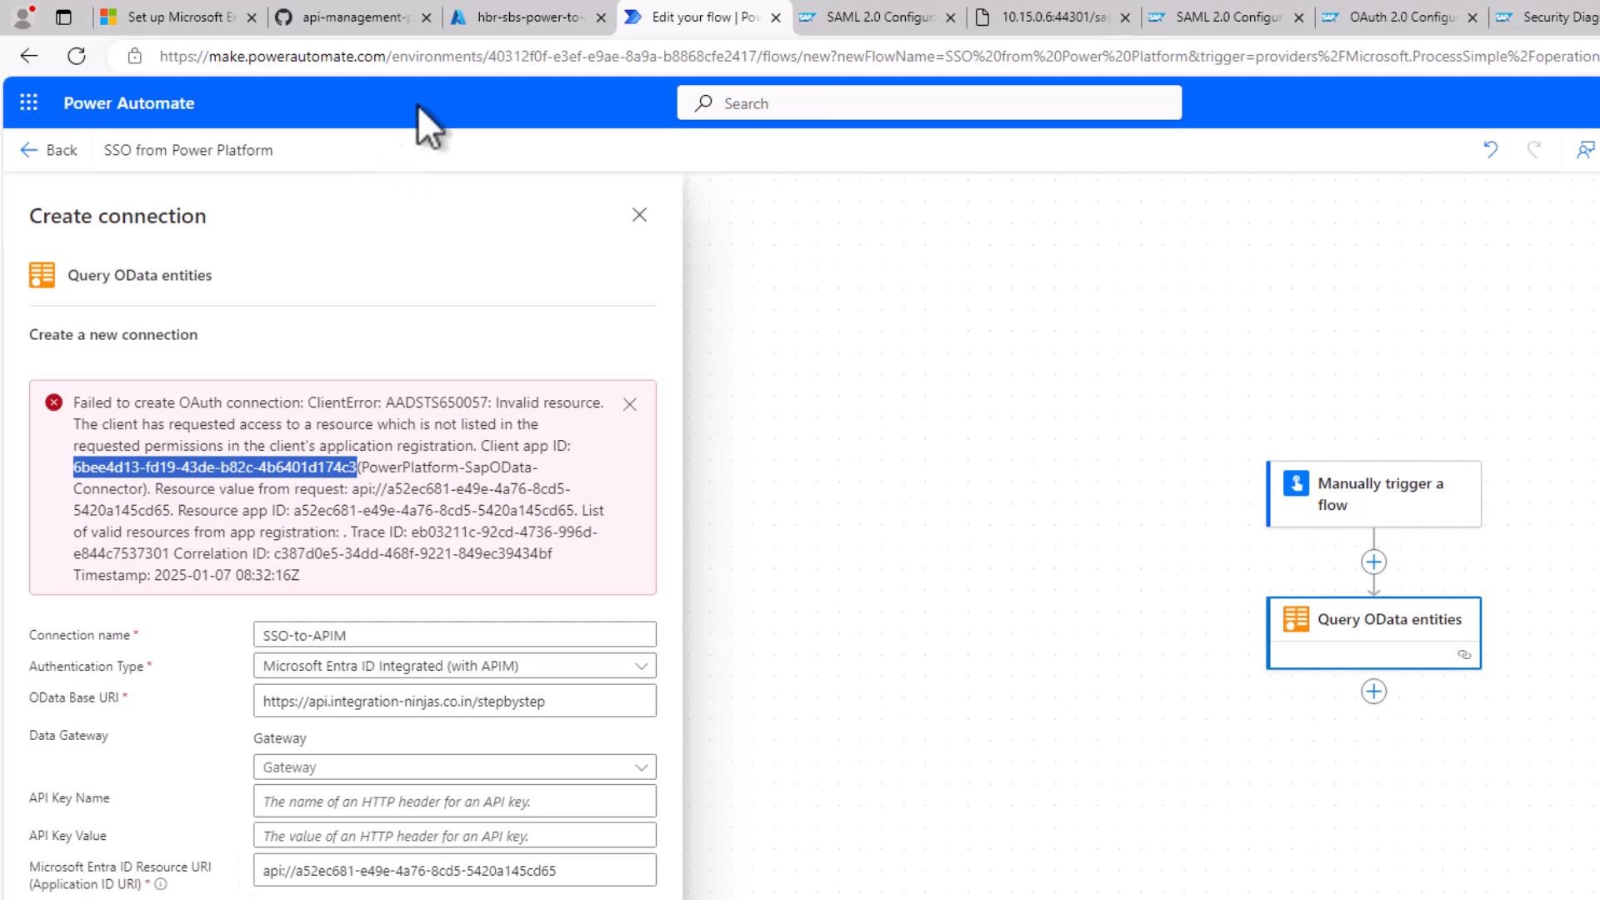
- In the Azure portal, authorize client application 6bee4d13-fd19-43de-b82c-4b6401d174c3 for the API's user_impersonation scope
click(480, 10)
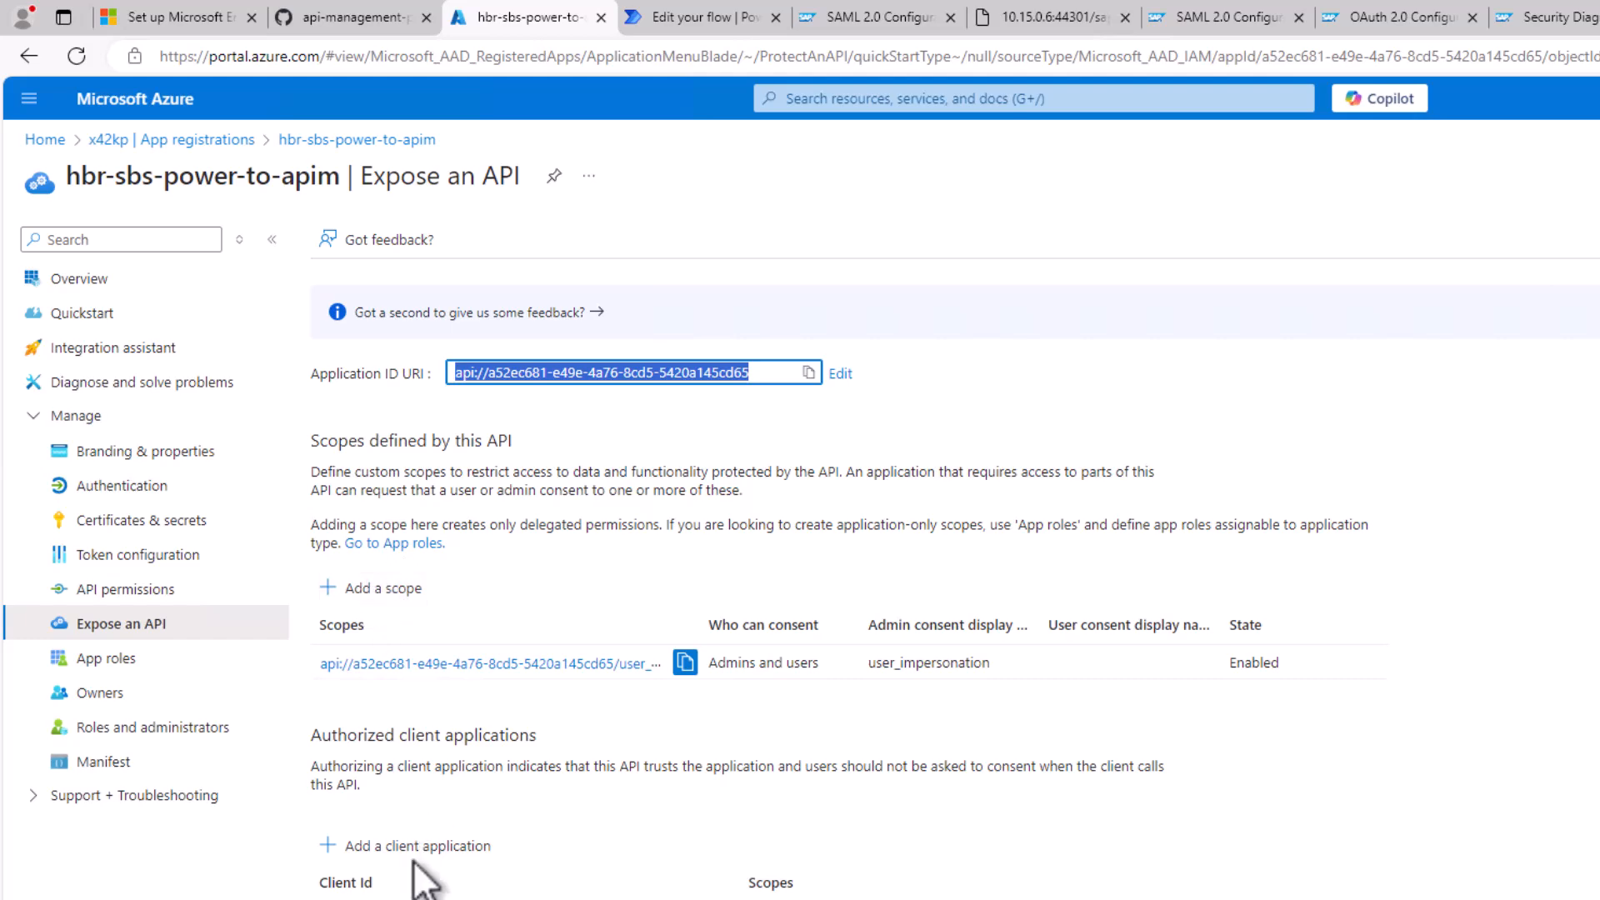
click(336, 848)
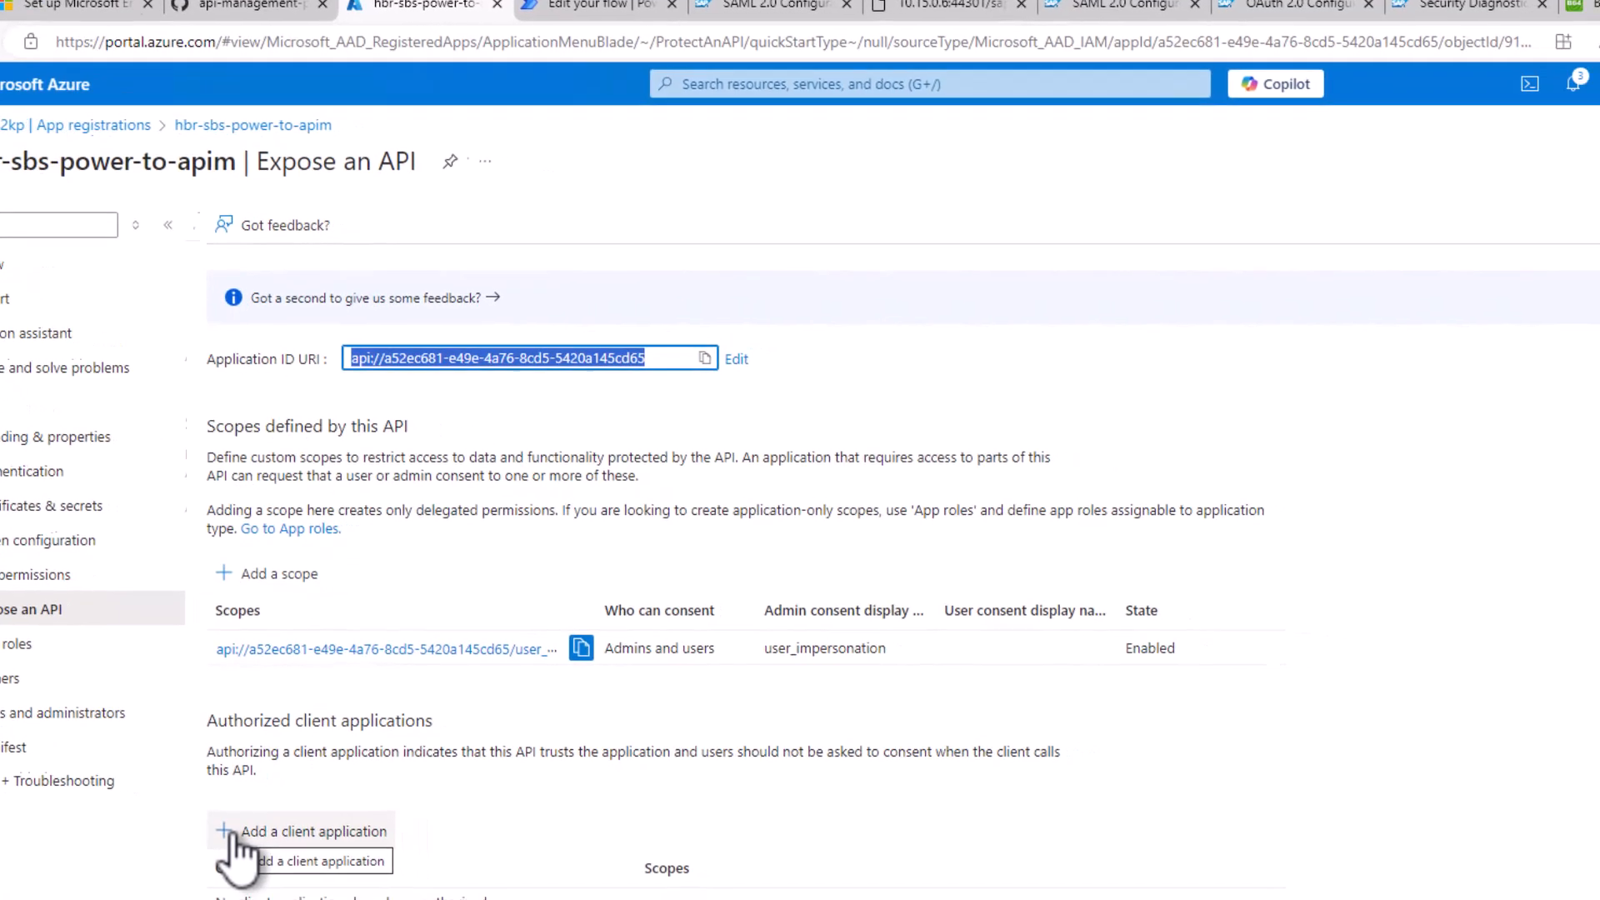
key(ctrl+v)
click(1004, 252)
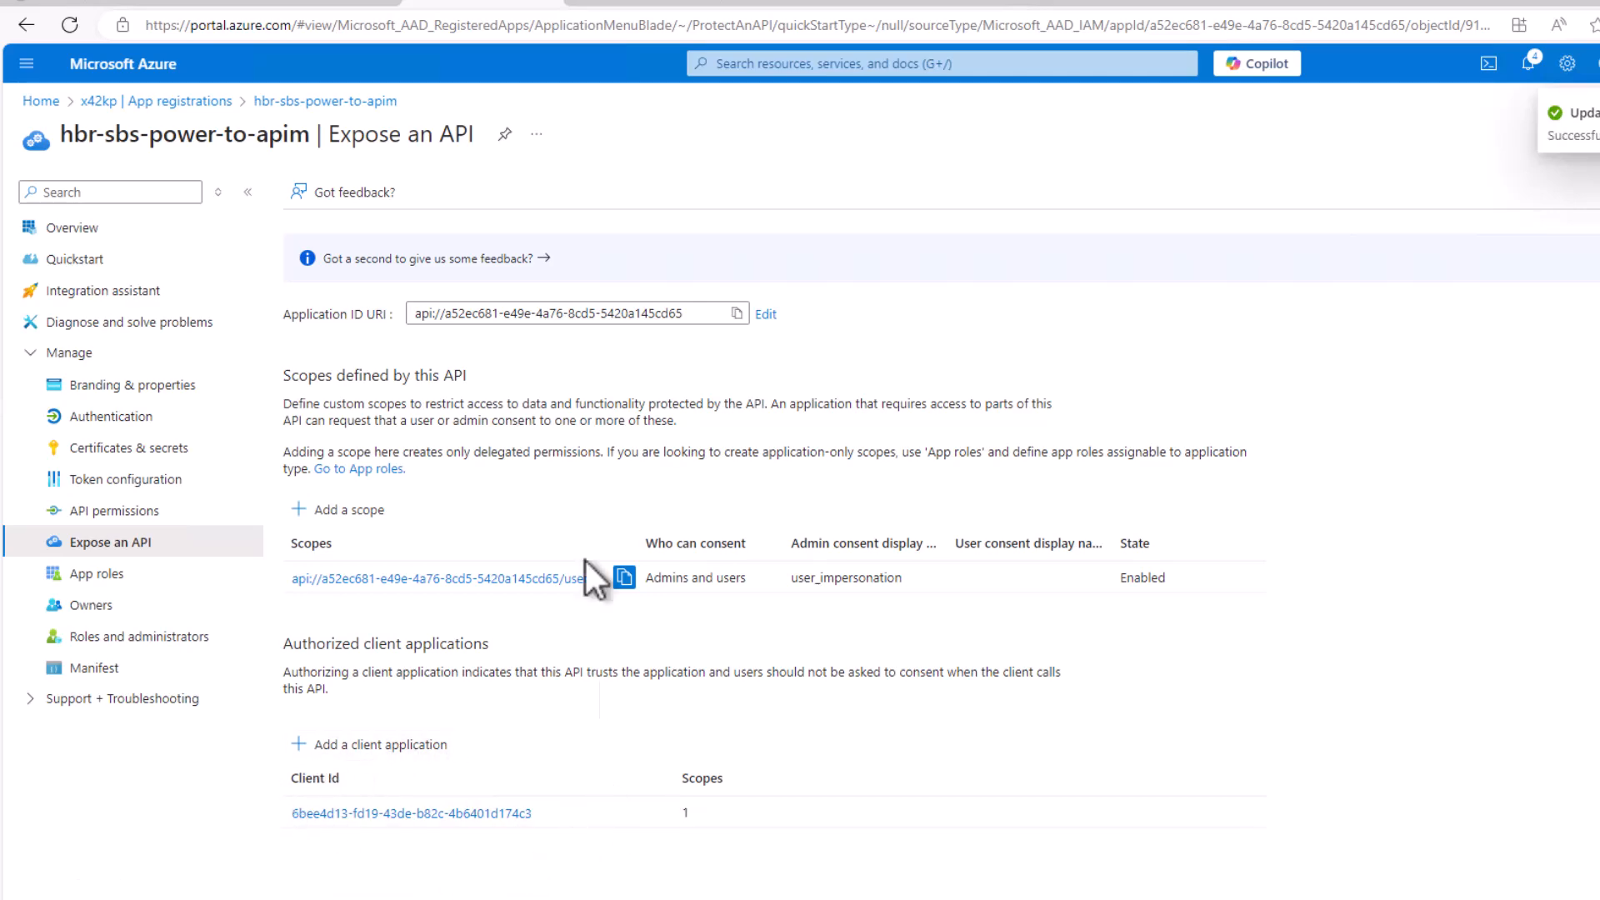
- Back in Power Automate, create the SSO-to-APIM connection by signing in again with the existing account
click(608, 10)
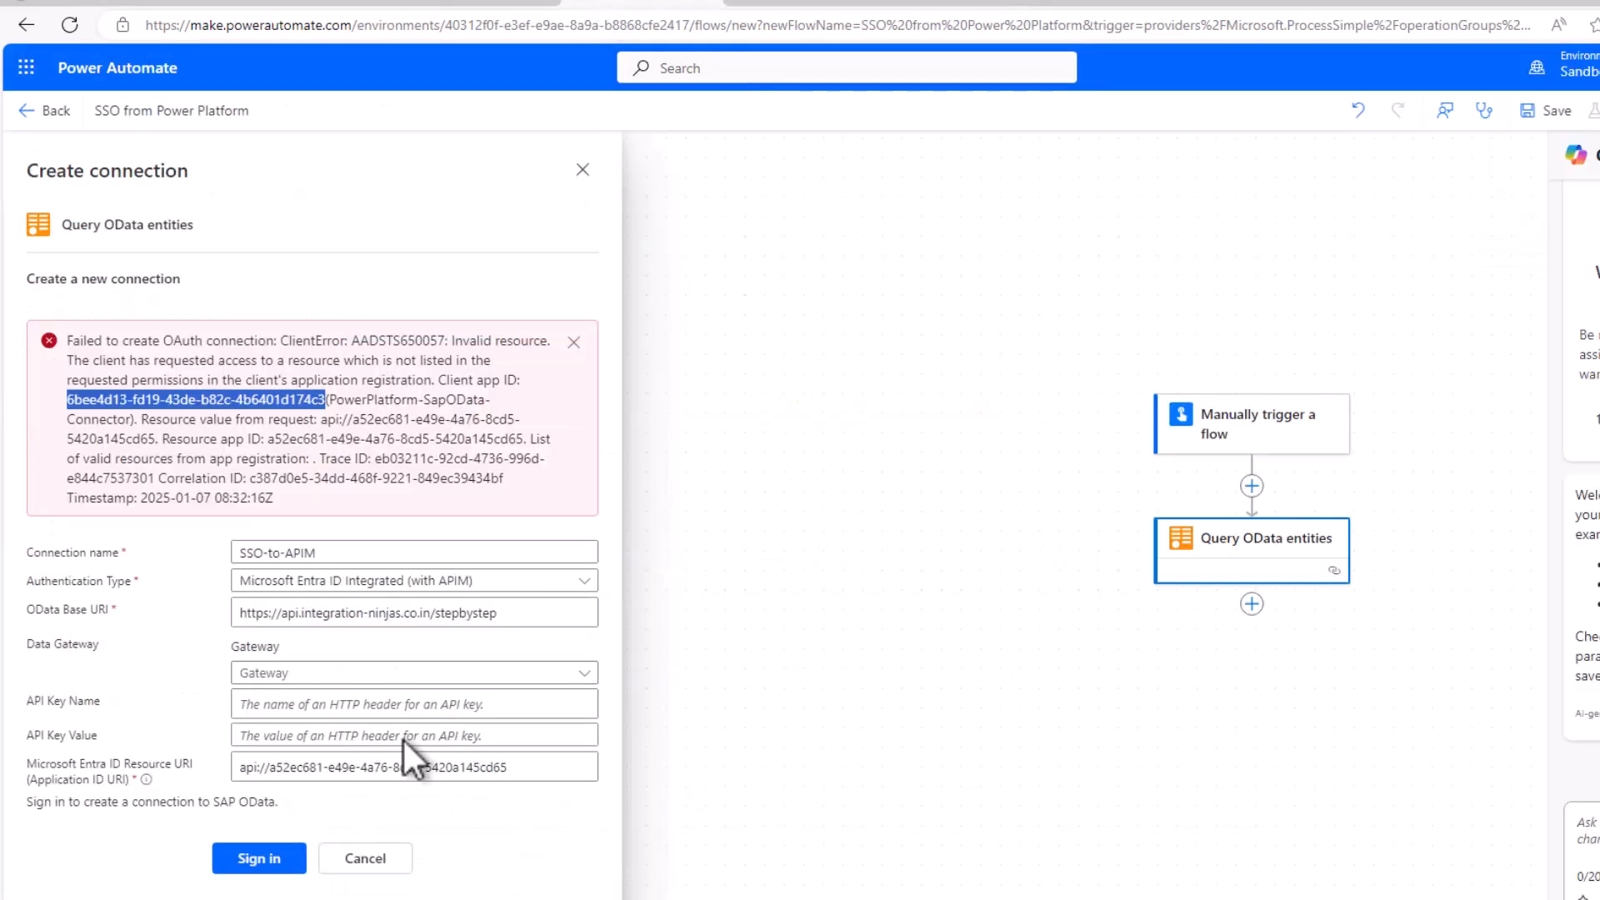
click(265, 858)
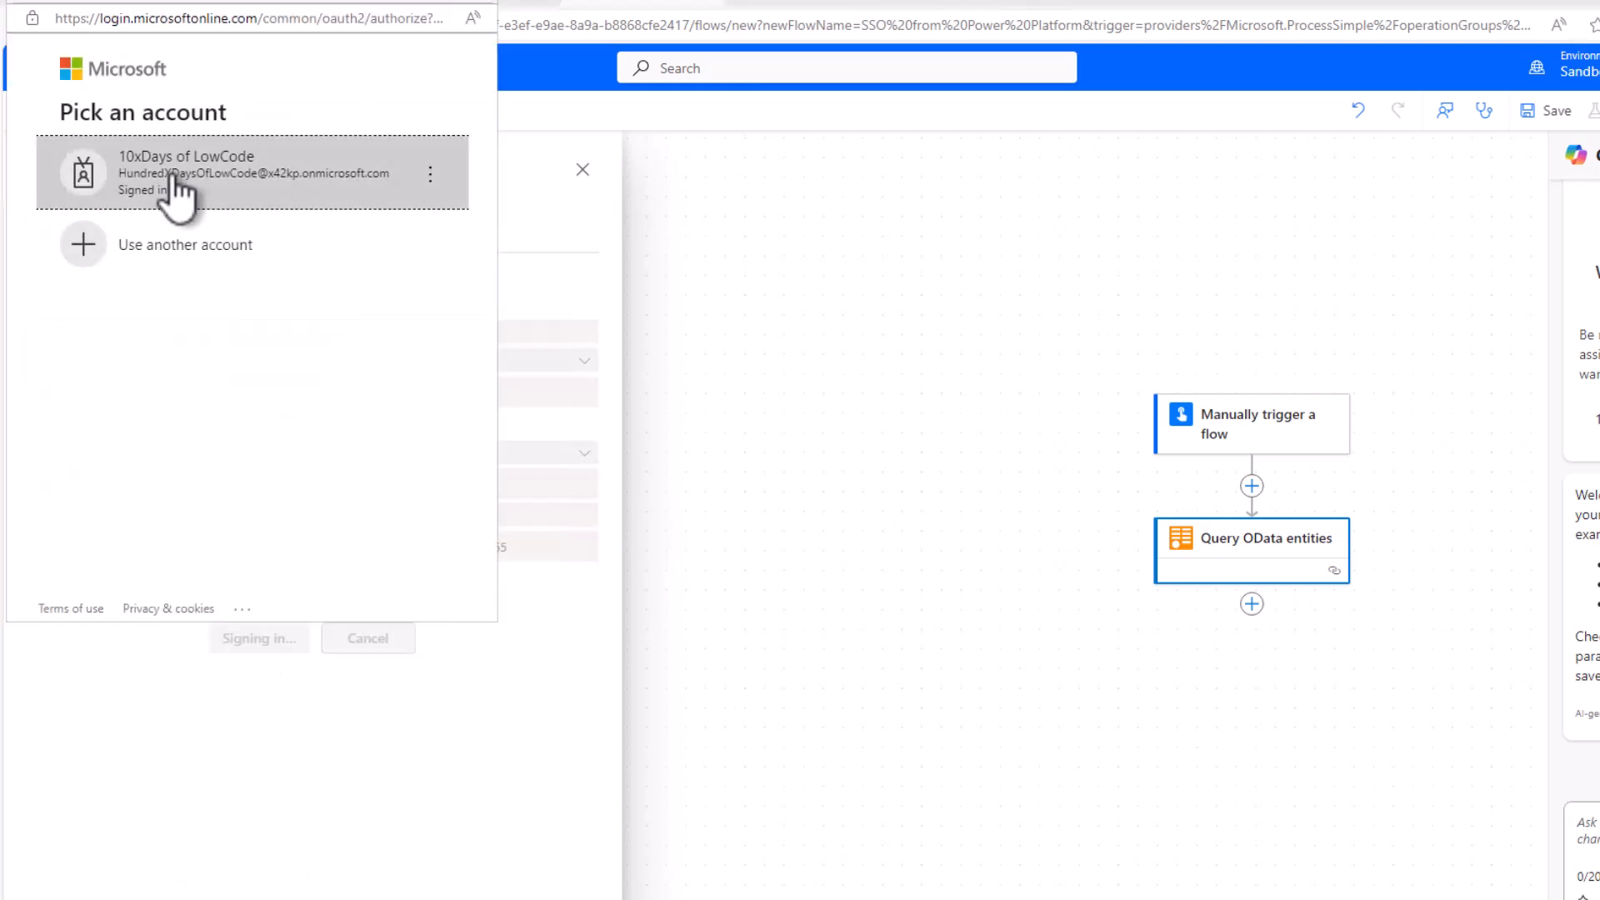
click(175, 177)
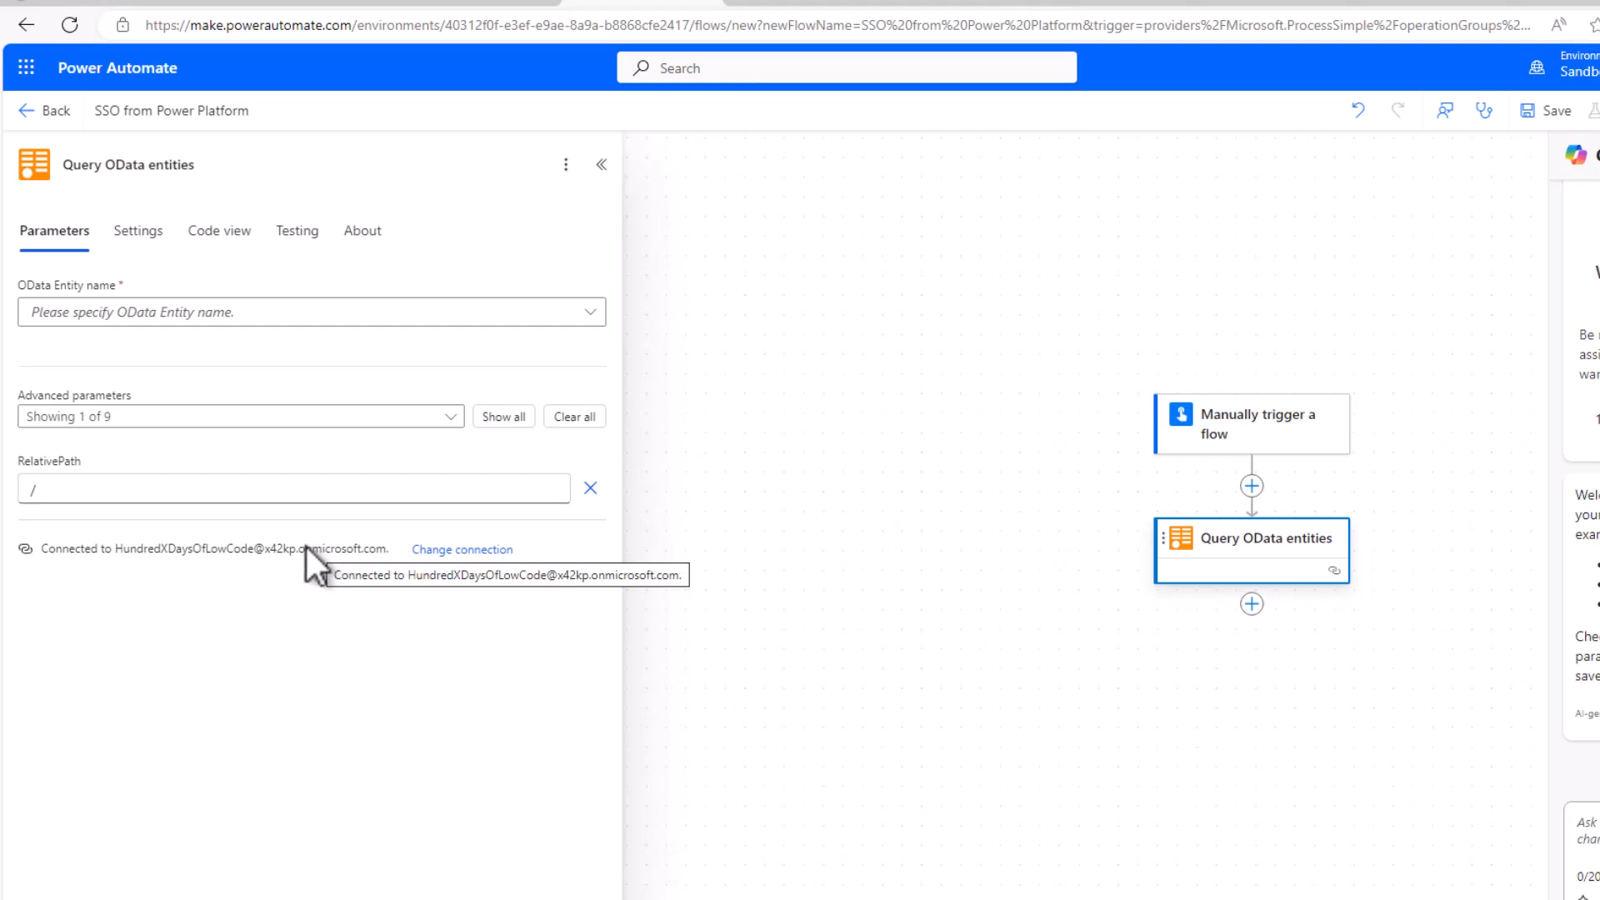
- Set the Query OData entities action to the A_BusinessPartner entity with $top set to 5, and save the flow
click(591, 313)
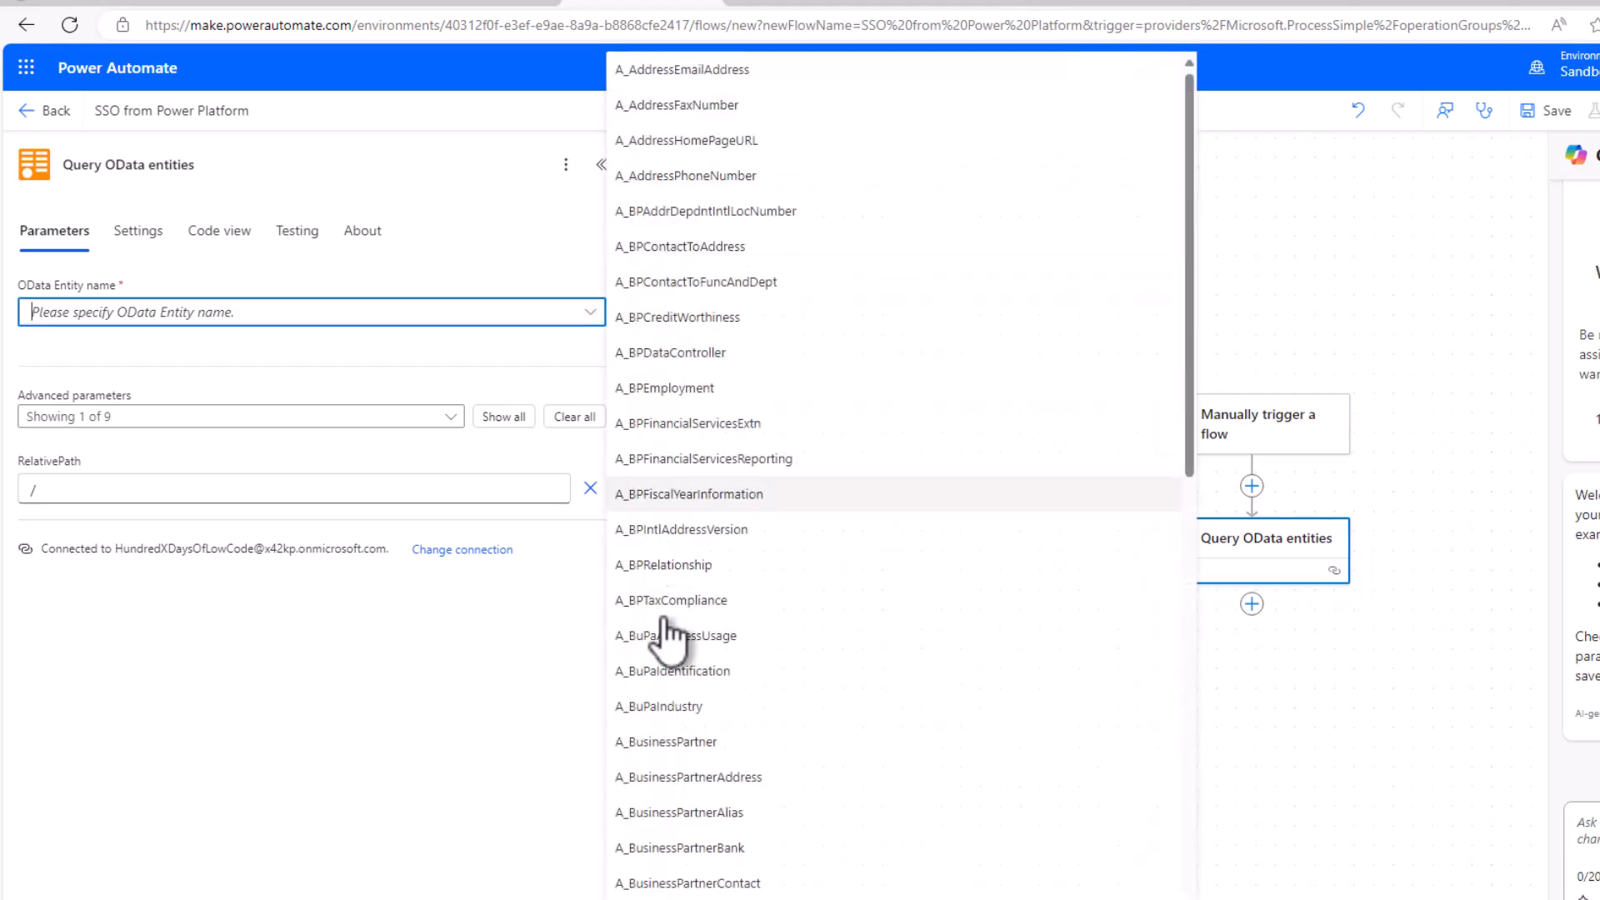
click(664, 742)
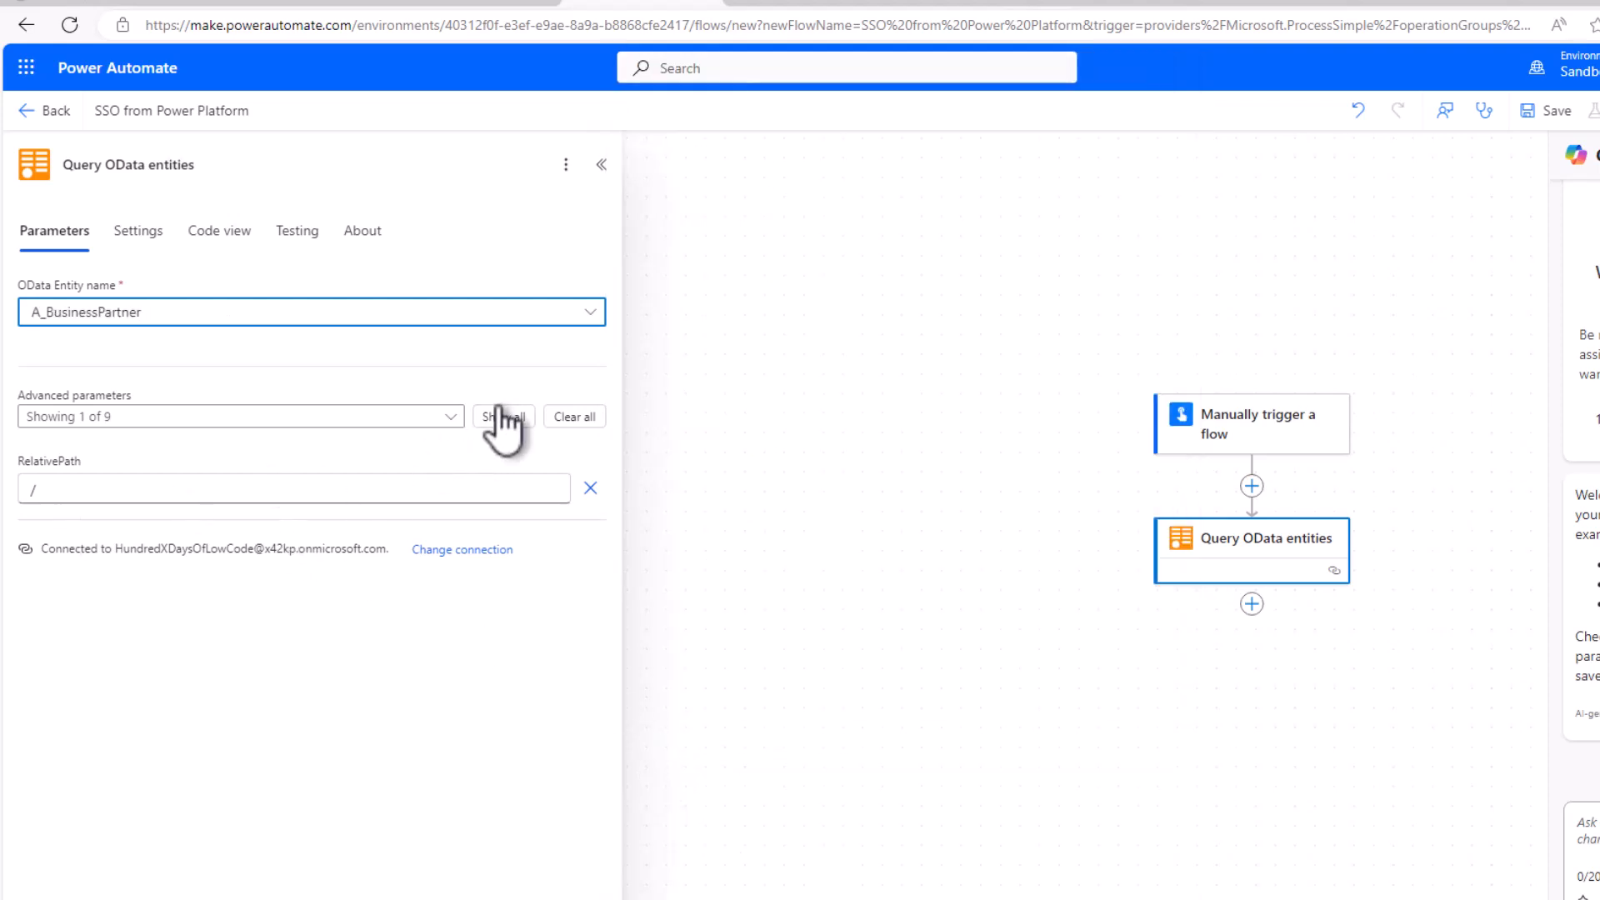
click(450, 418)
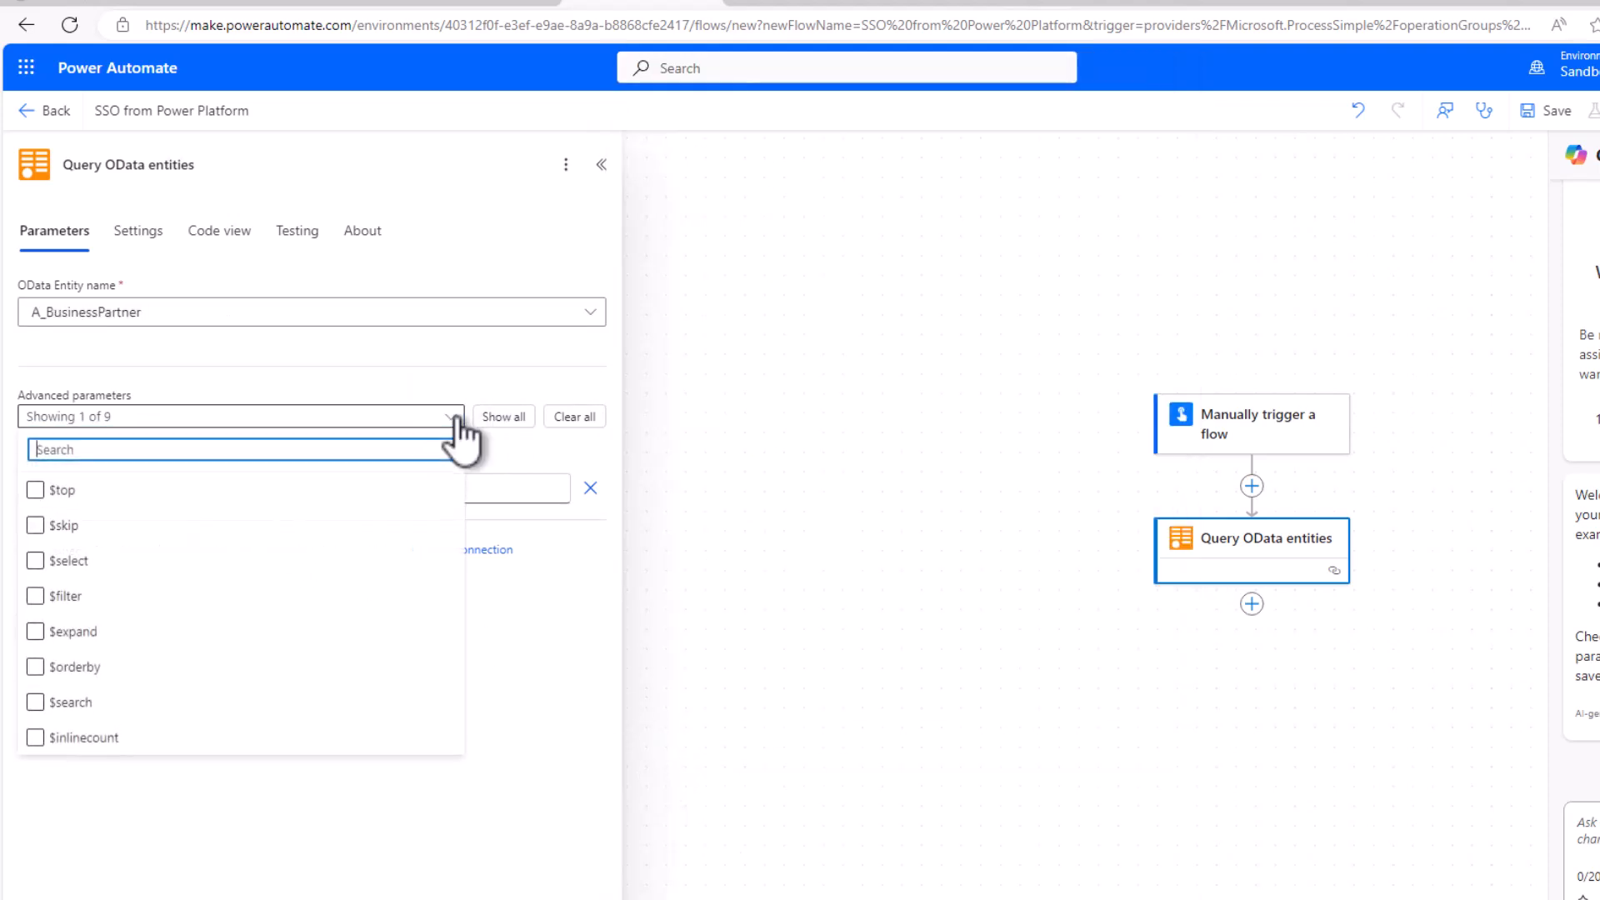
click(77, 493)
click(219, 806)
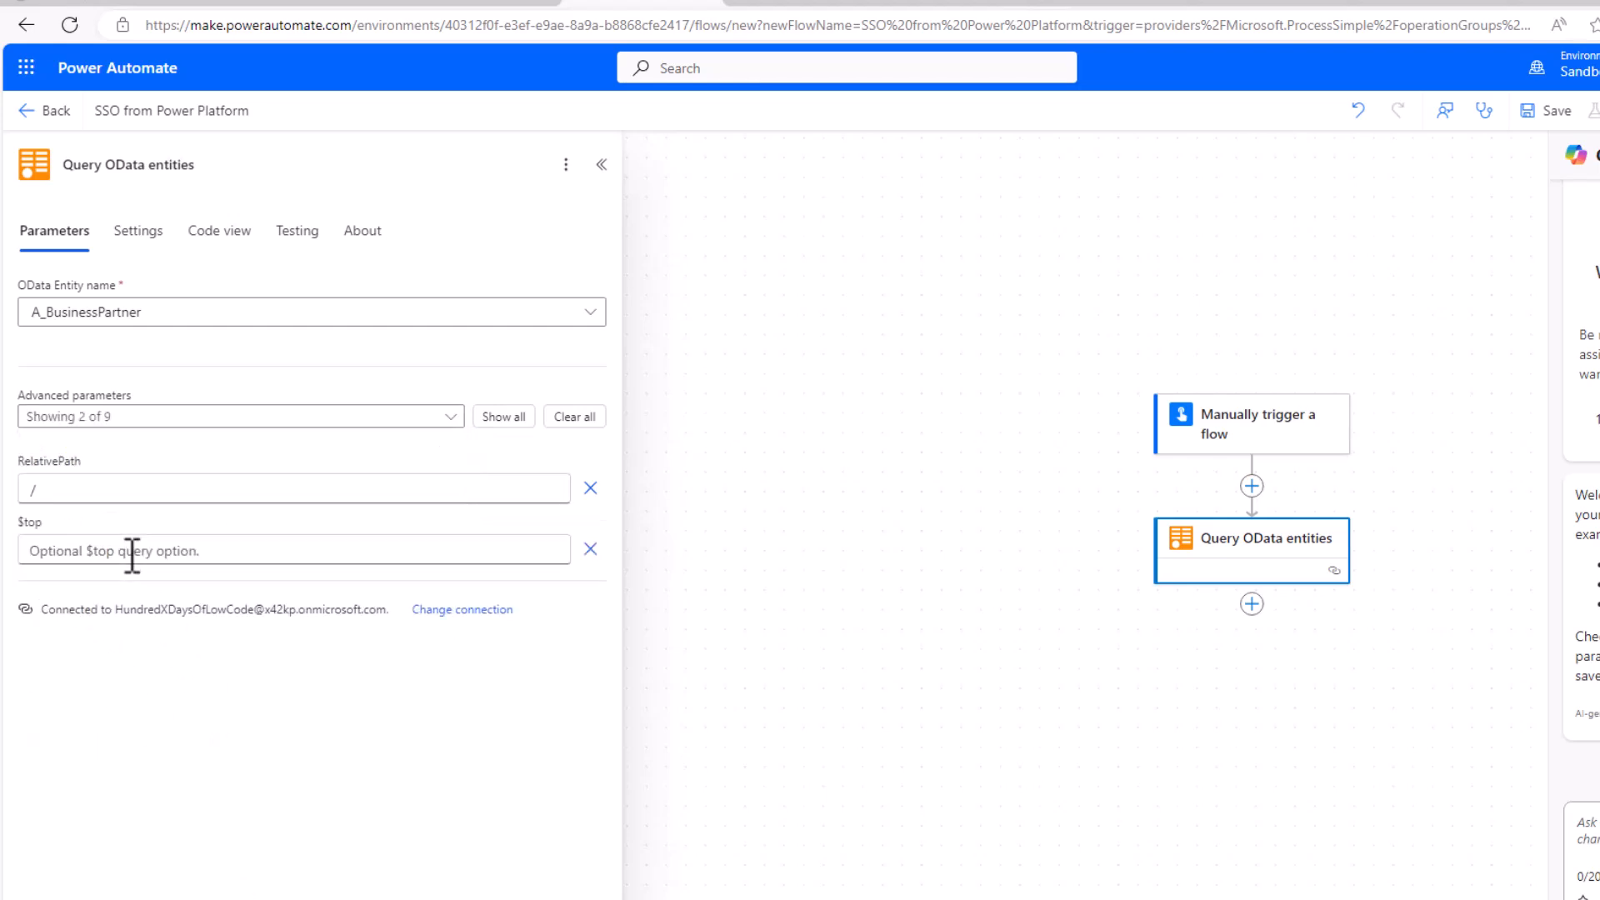
click(55, 557)
text(5)
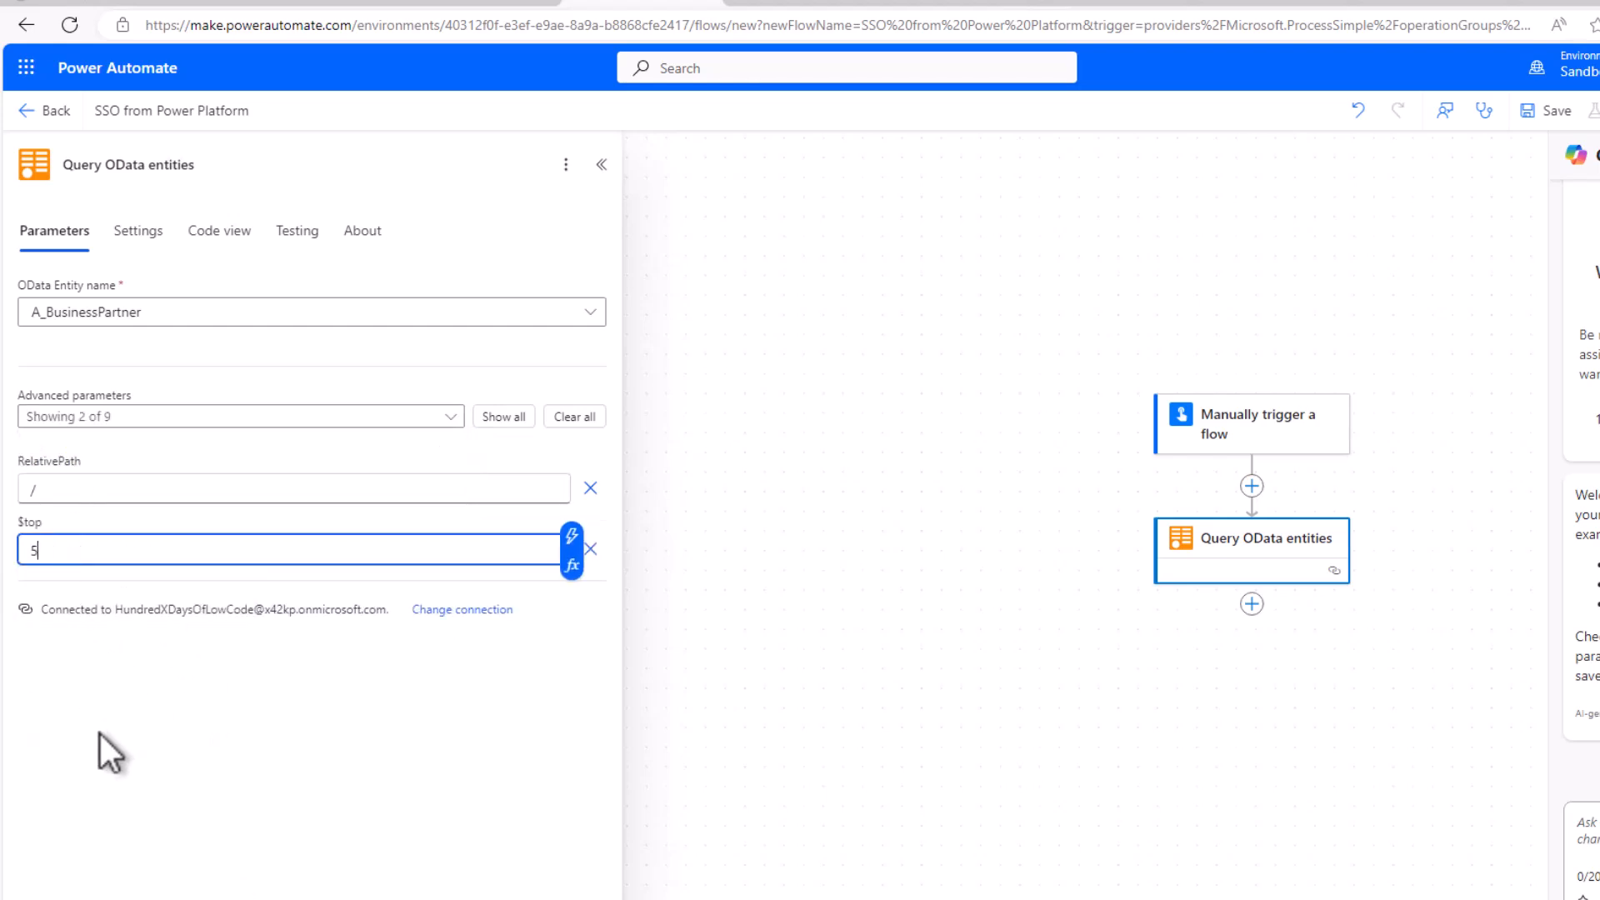
click(1550, 115)
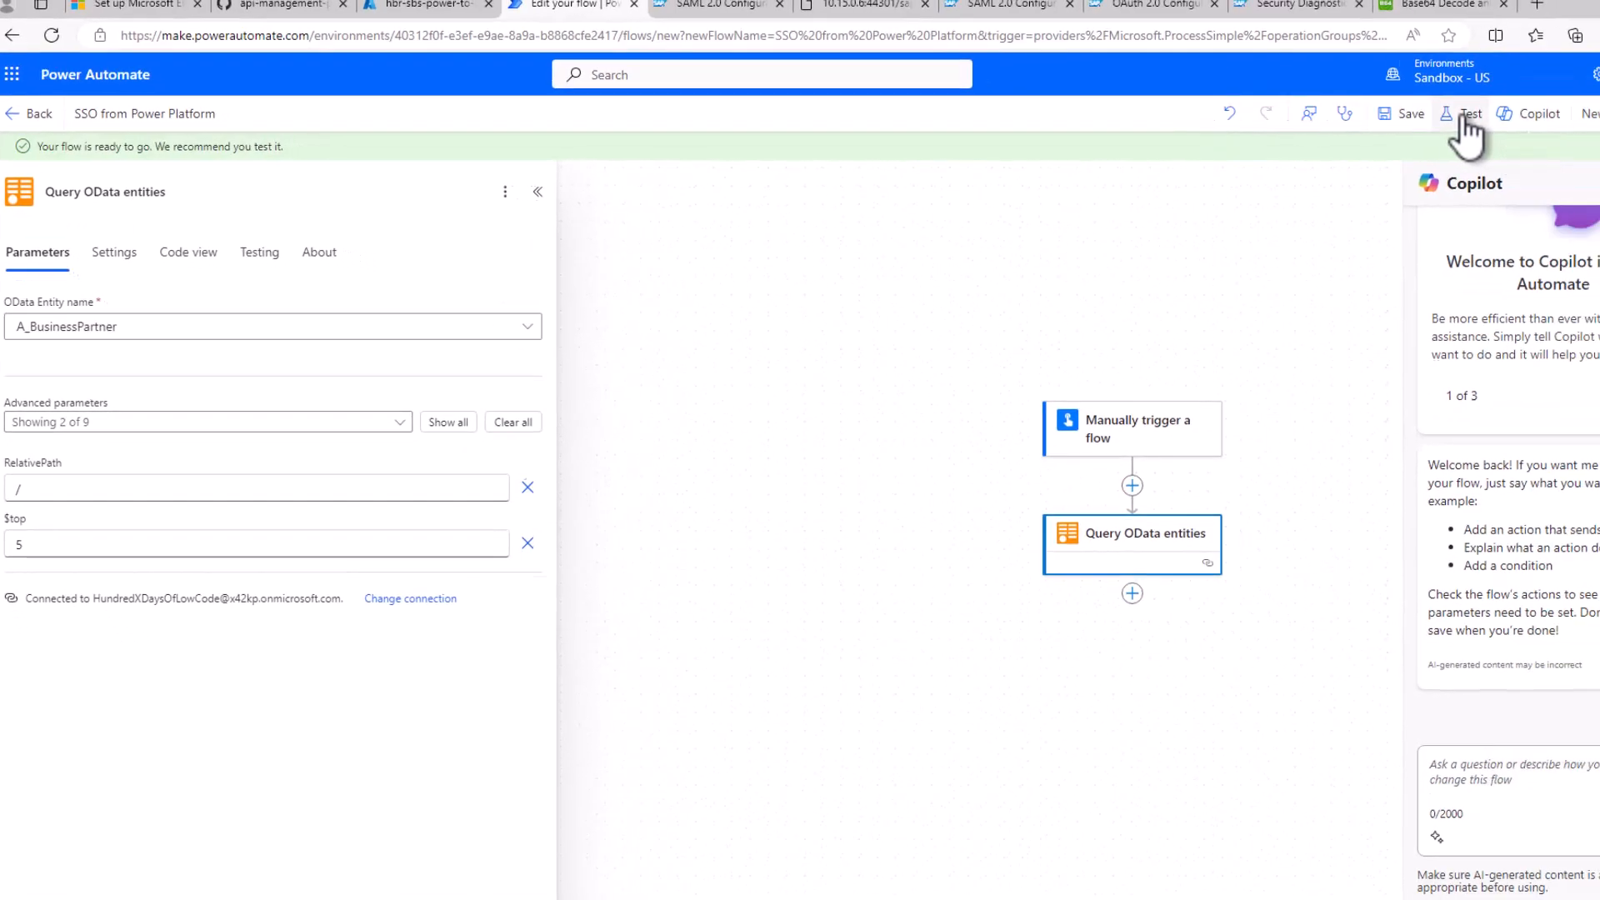
- Test the SSO from Power Platform flow manually with the SAP OData connection and open its run result
click(1482, 115)
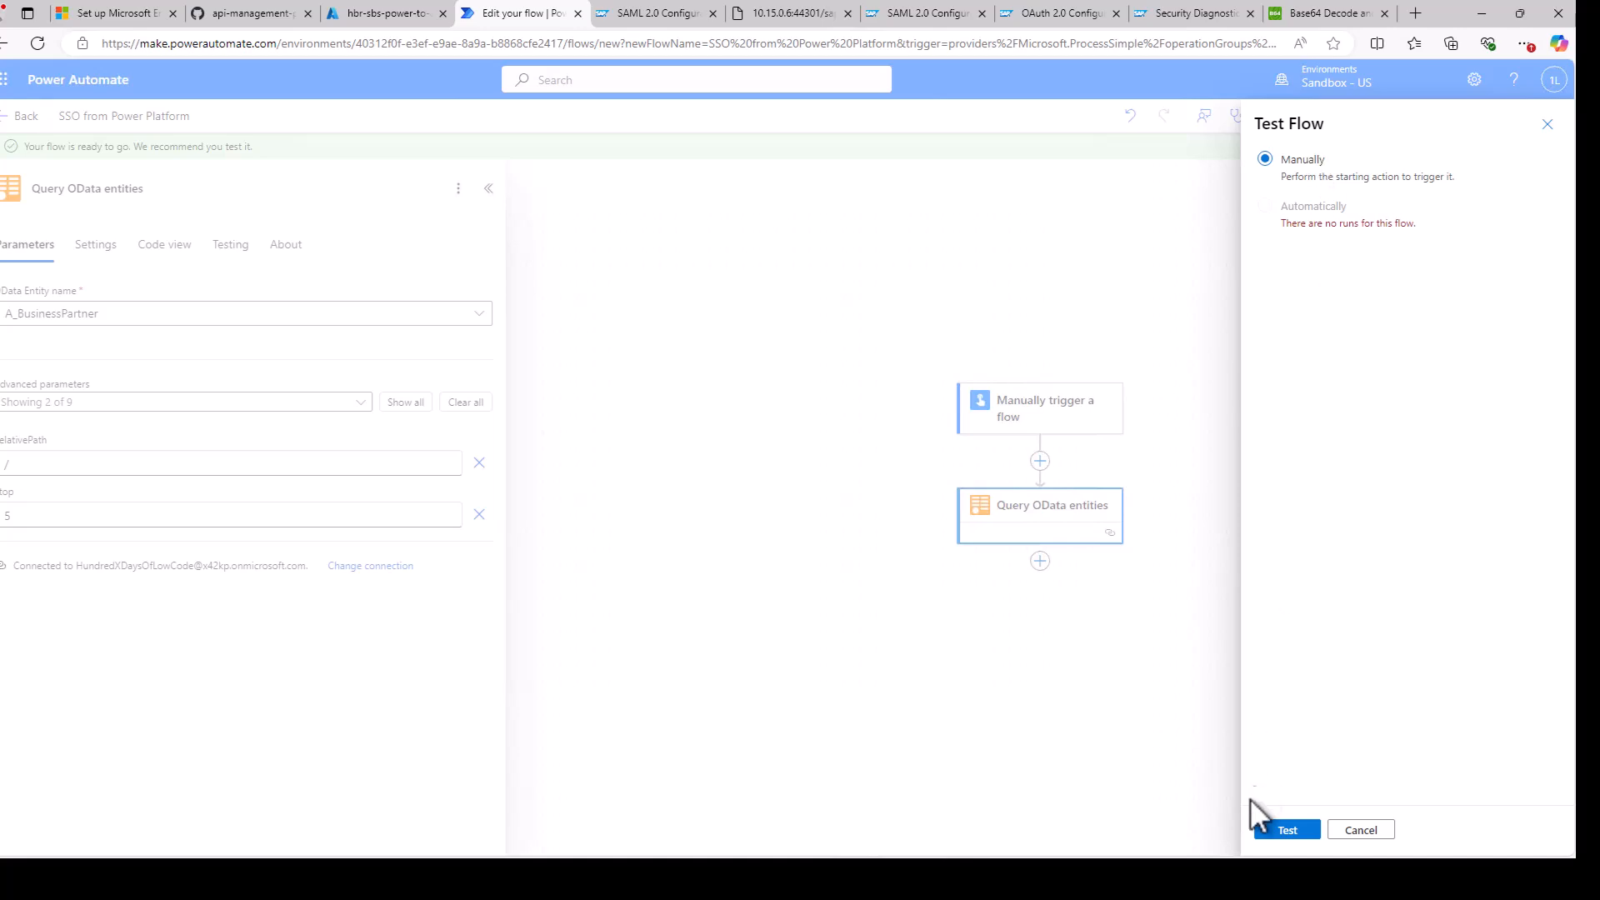
click(1288, 830)
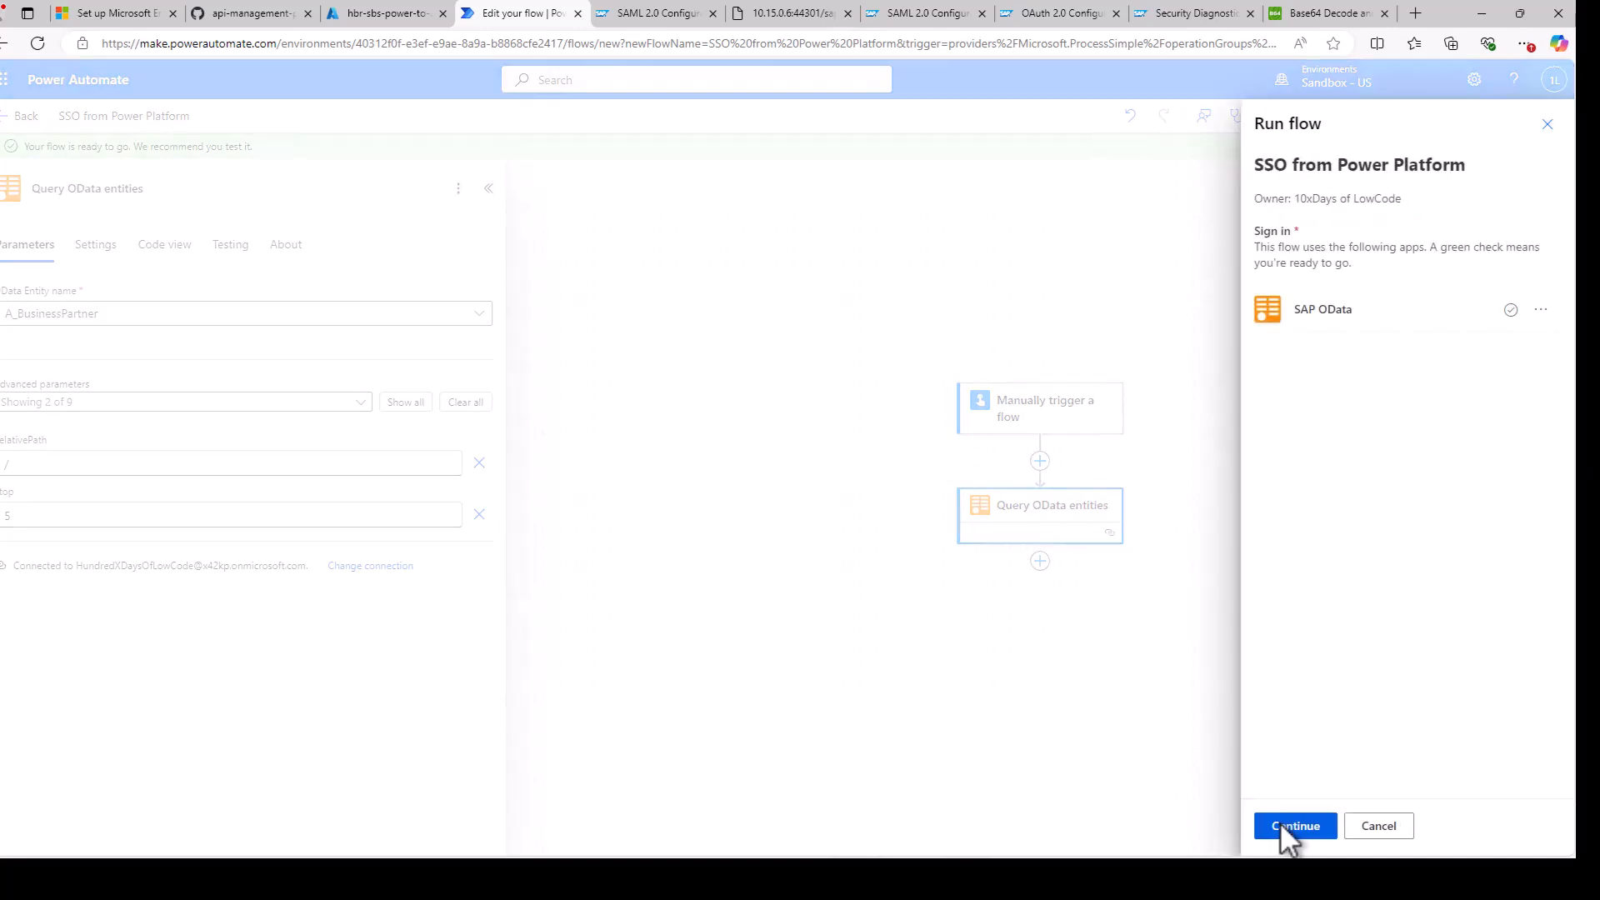
click(1282, 826)
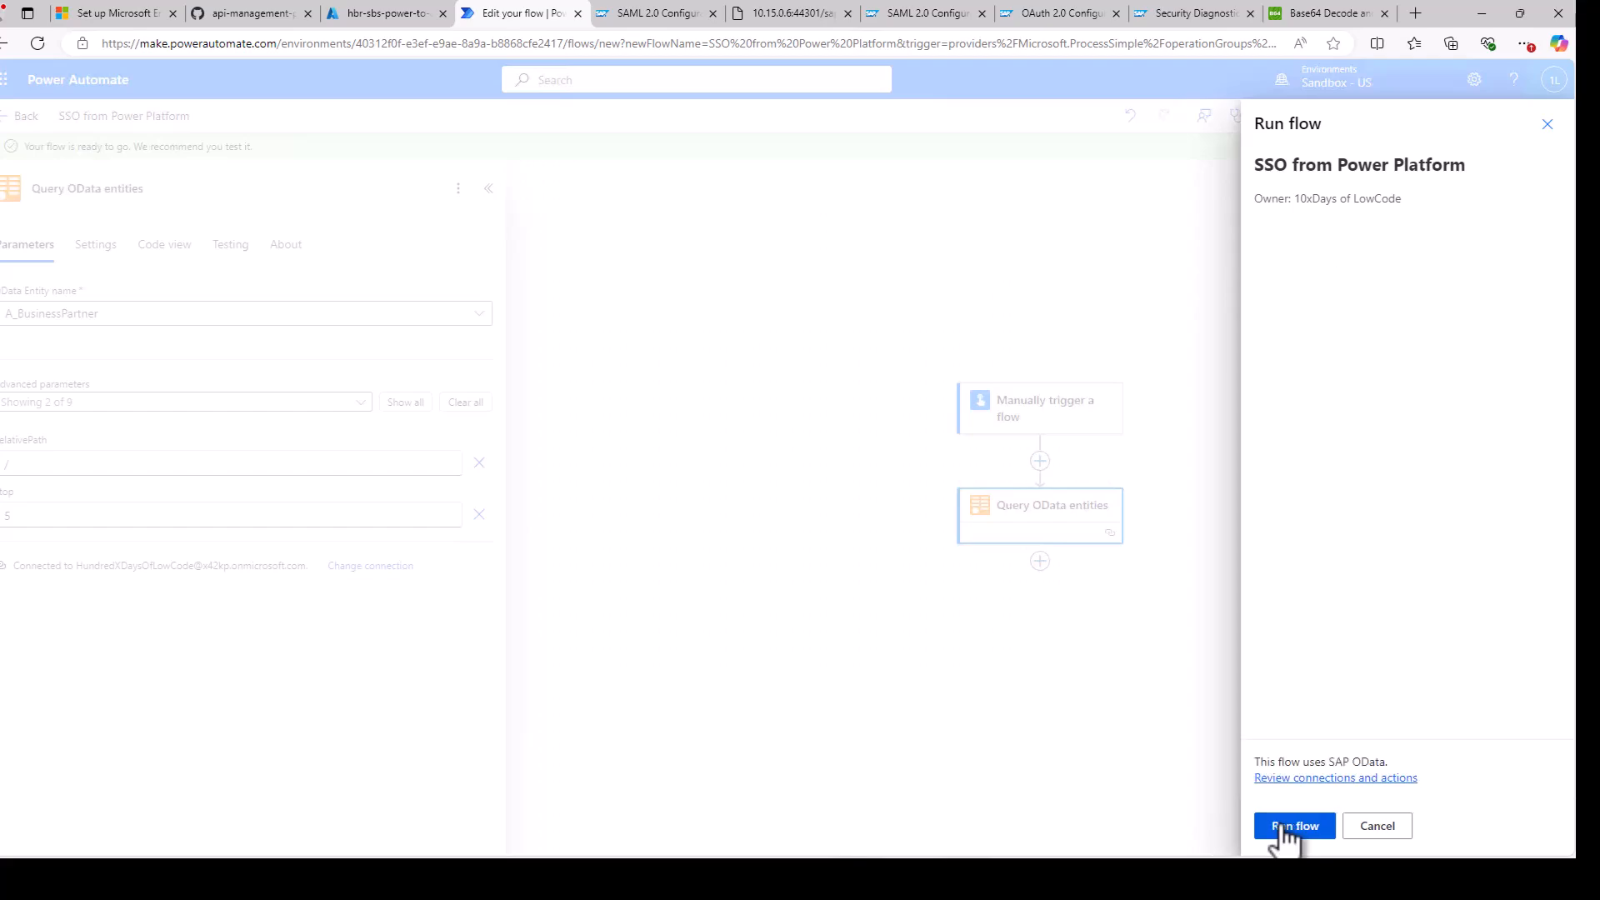
click(1284, 829)
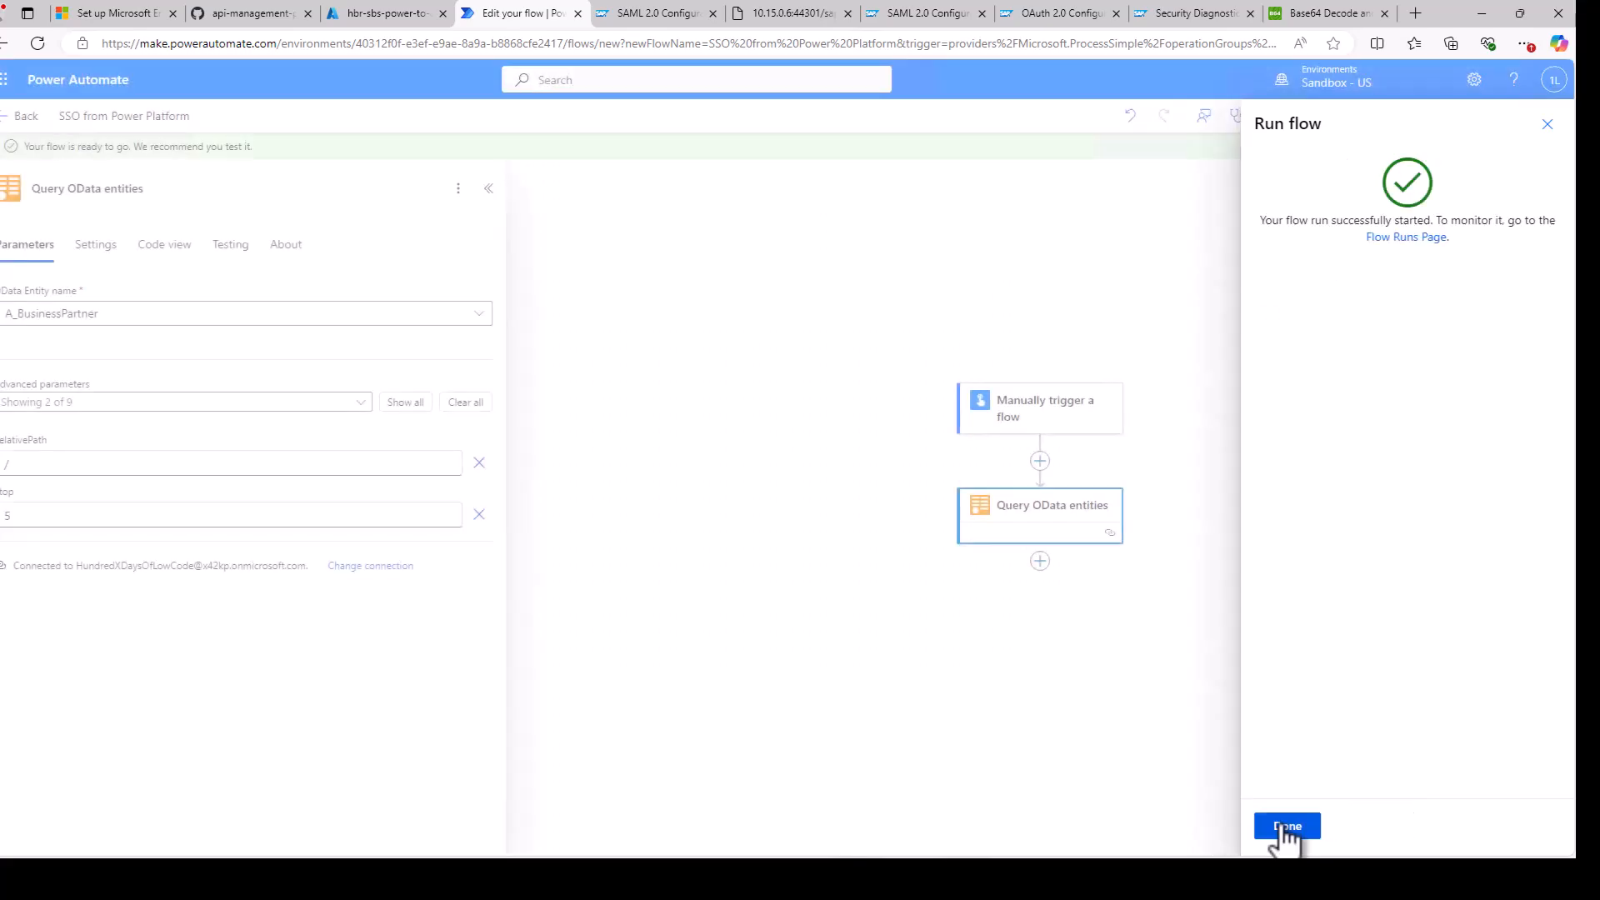
click(1287, 827)
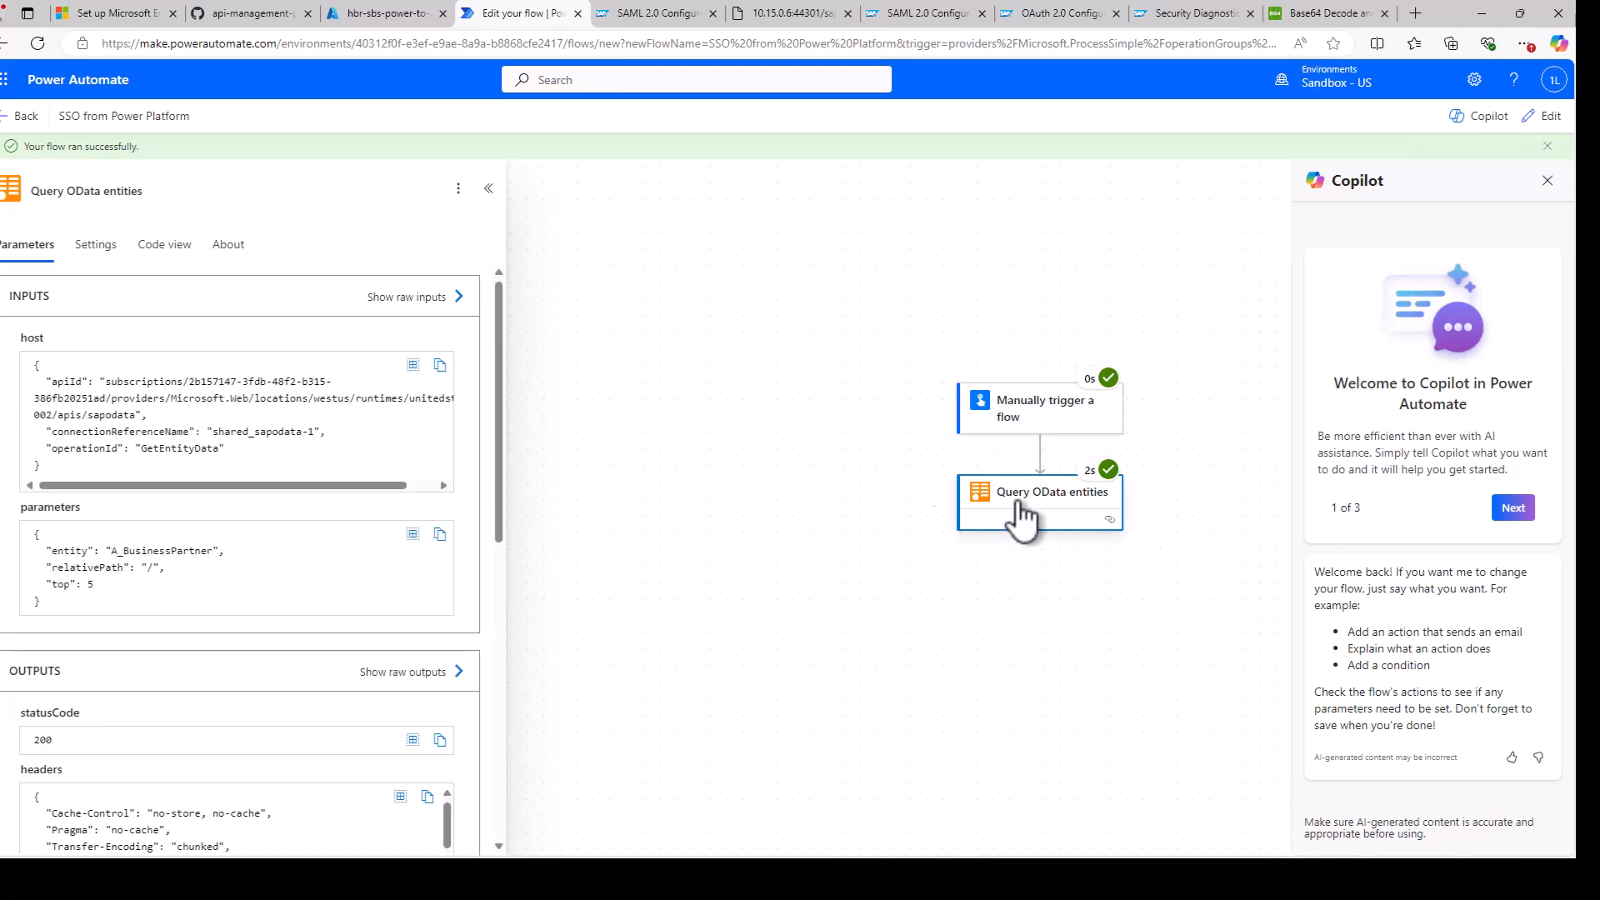
- Examine the status code and returned body in the outputs of the Query OData entities run
scroll(238, 557, down, 5)
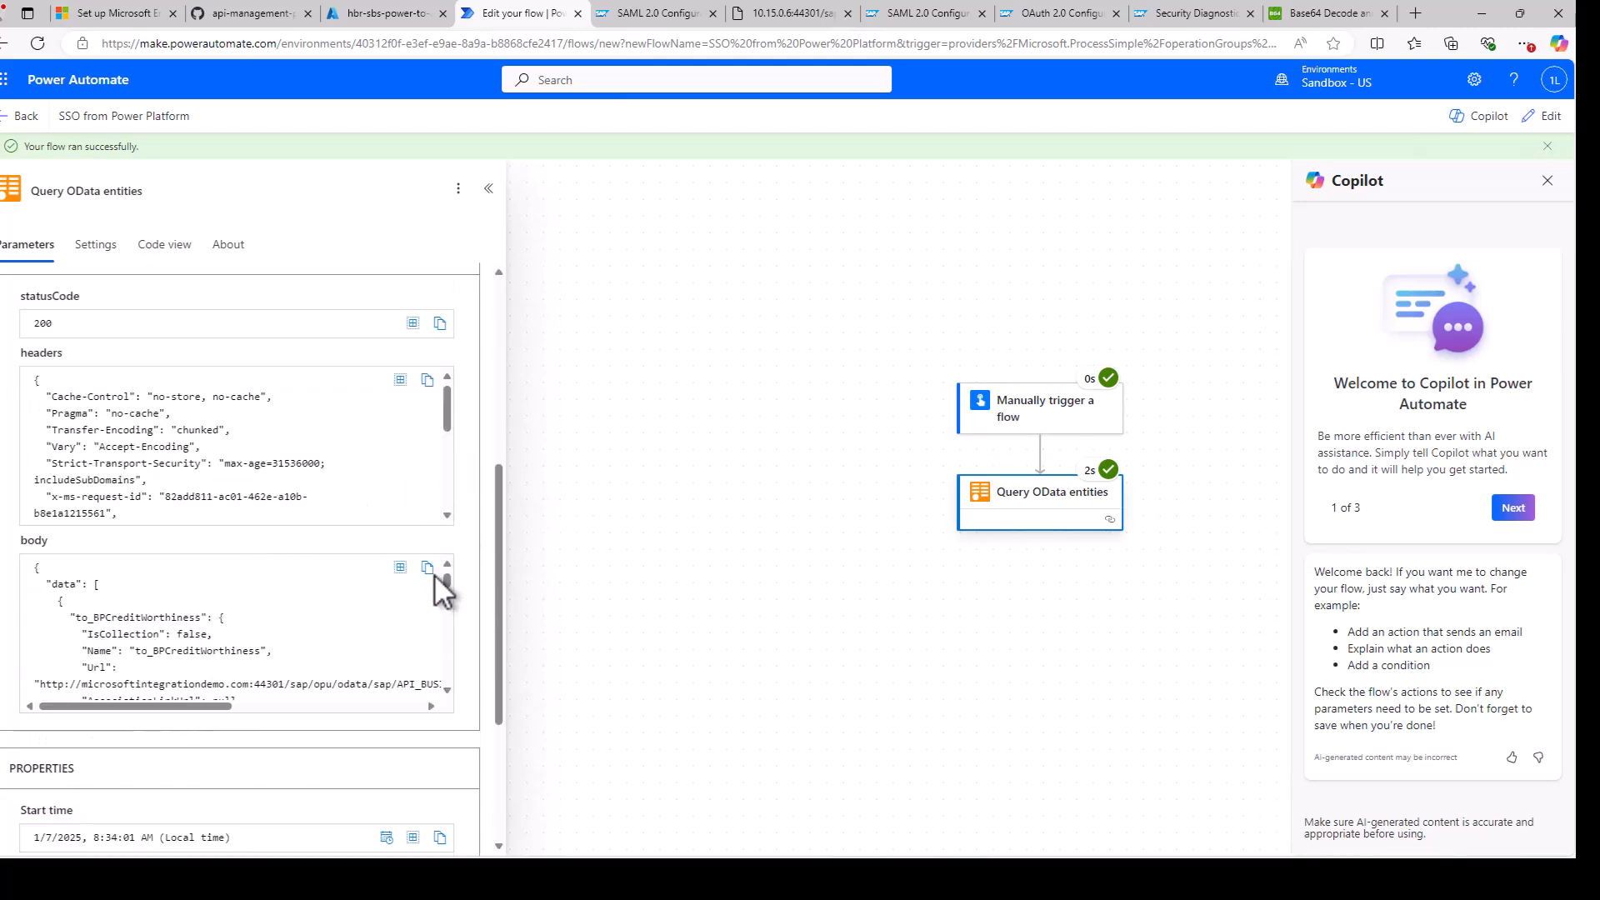
drag(443, 582, 452, 651)
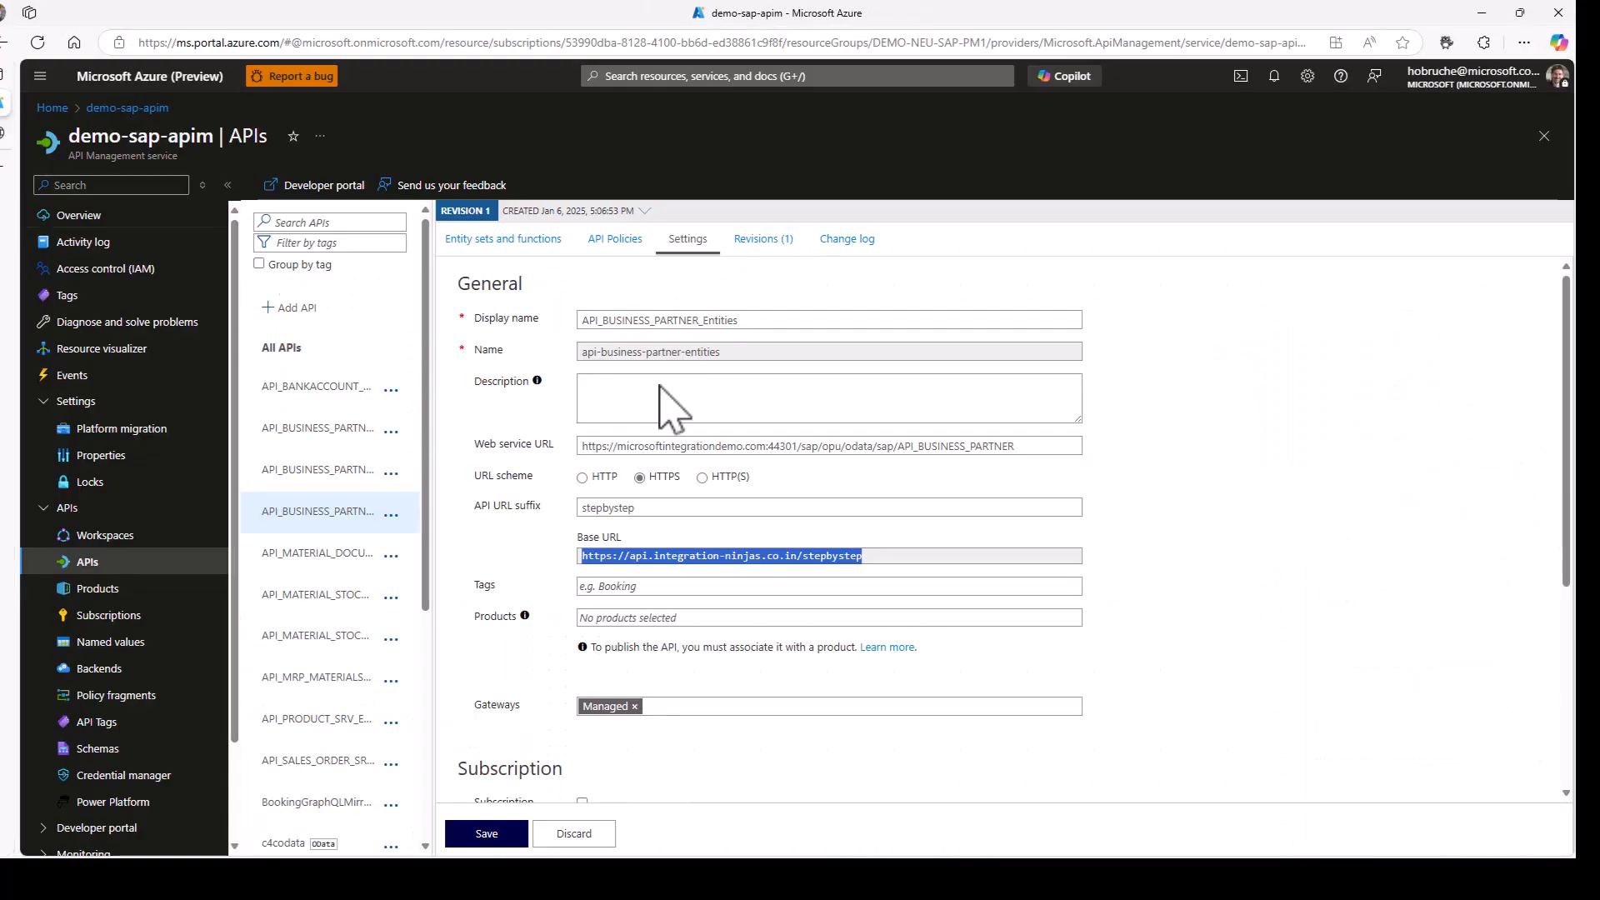
- In the Azure portal, open the policy code of API_BUSINESS_PARTNER_Entities and review its inbound authentication-basic line
click(621, 242)
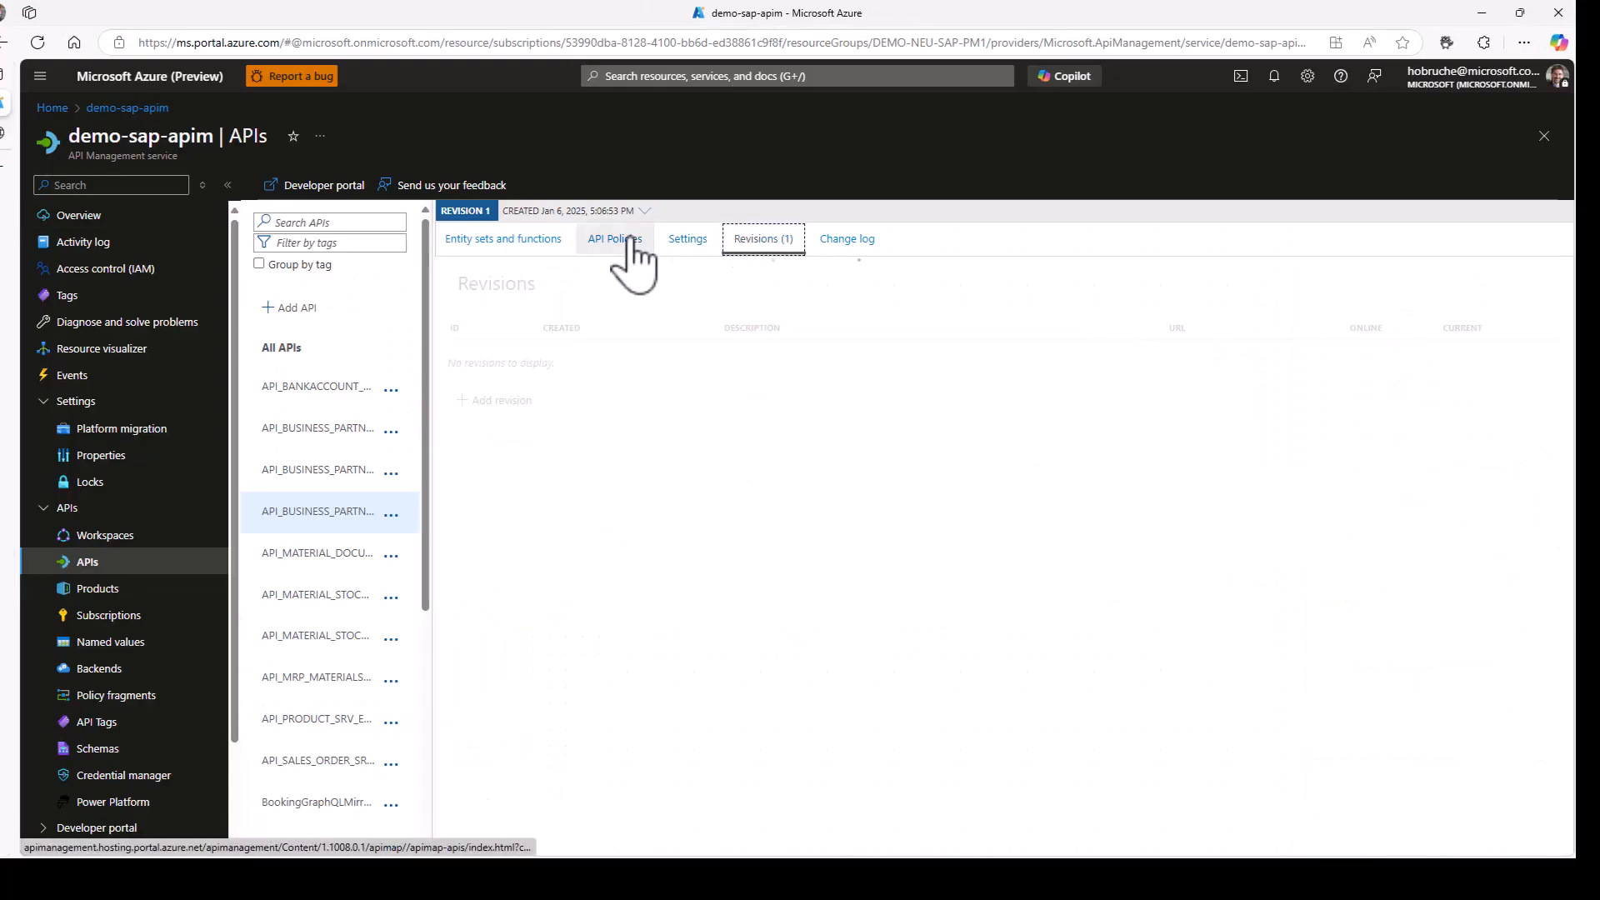
click(1142, 412)
drag(958, 446, 589, 431)
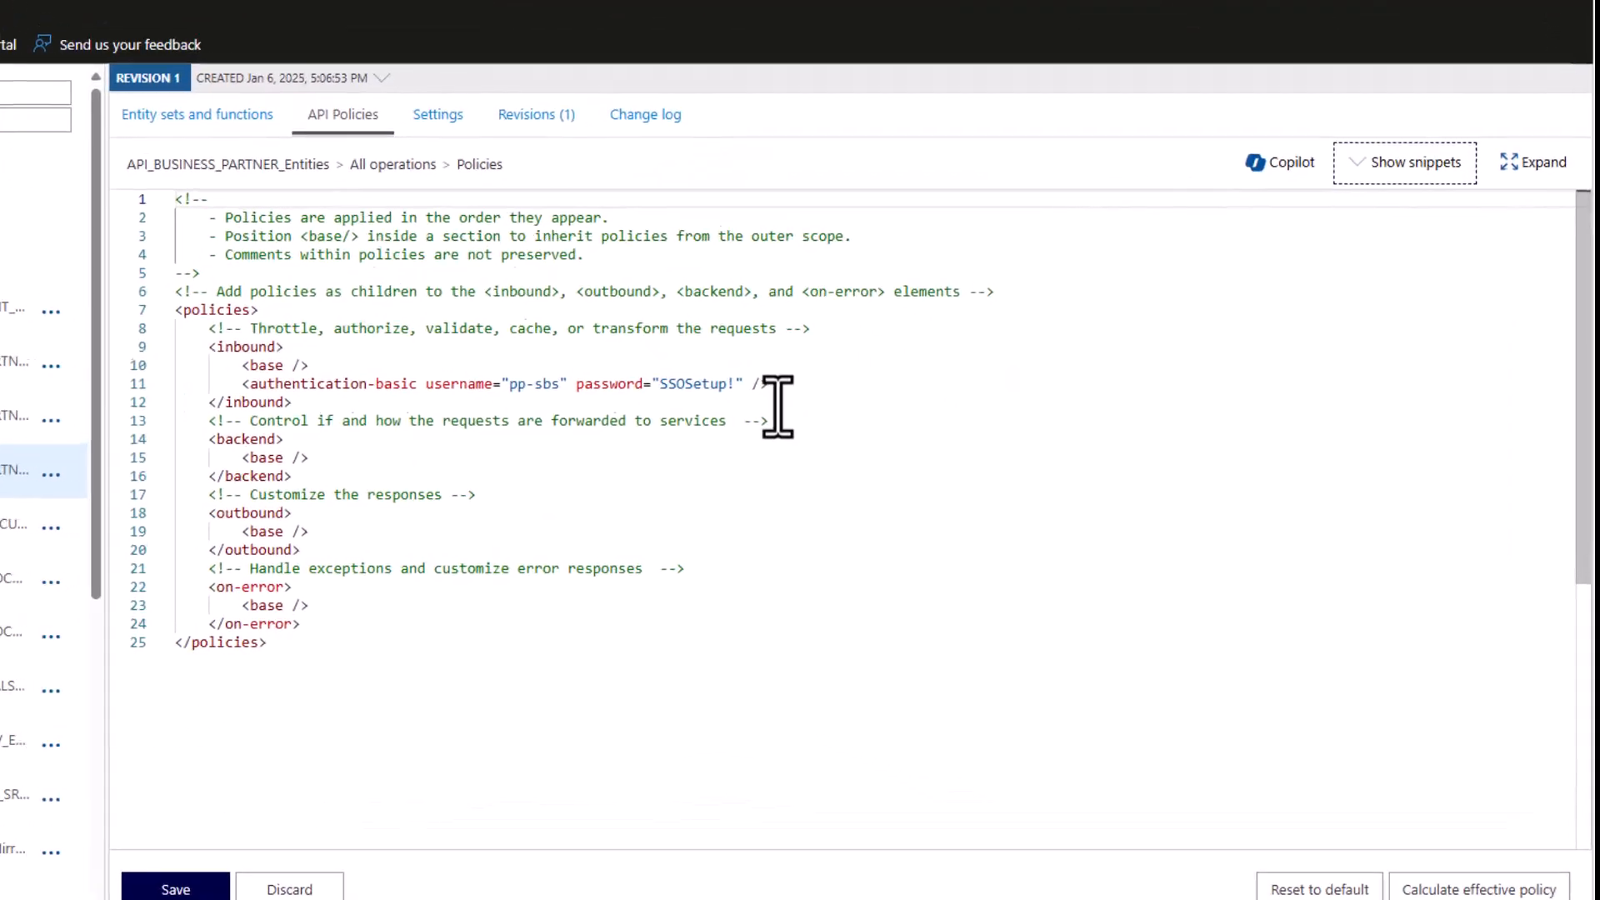
drag(430, 365, 84, 377)
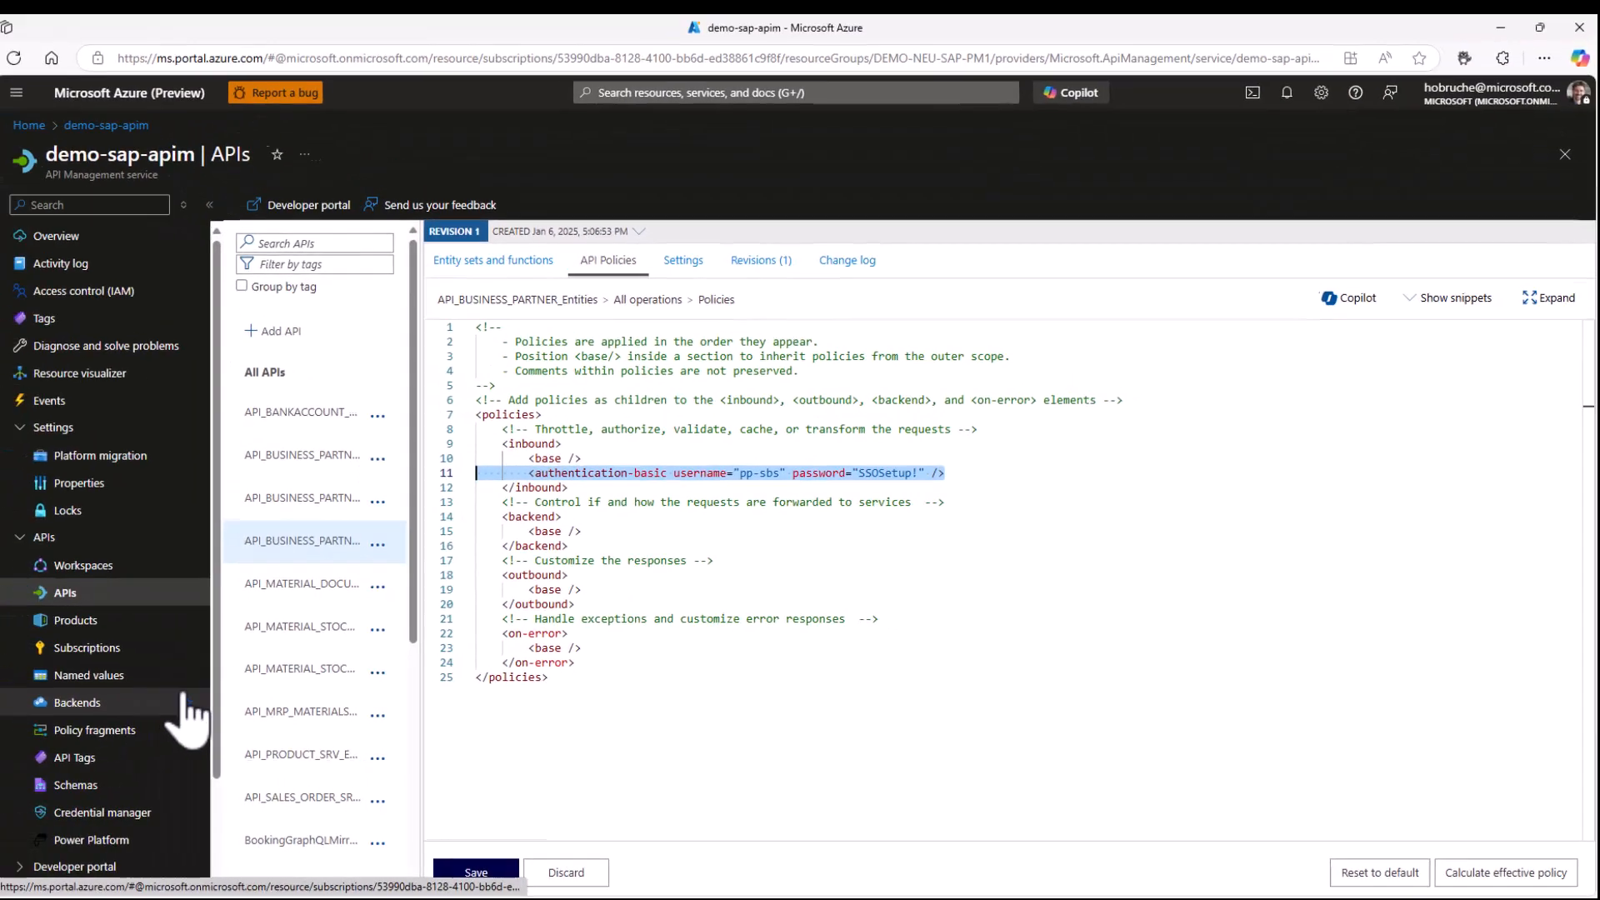
- Open the monitoring logs of demo-sap-apim and run the most recent ApiManagementGatewayLogs query from the history
scroll(125, 791, down, 2)
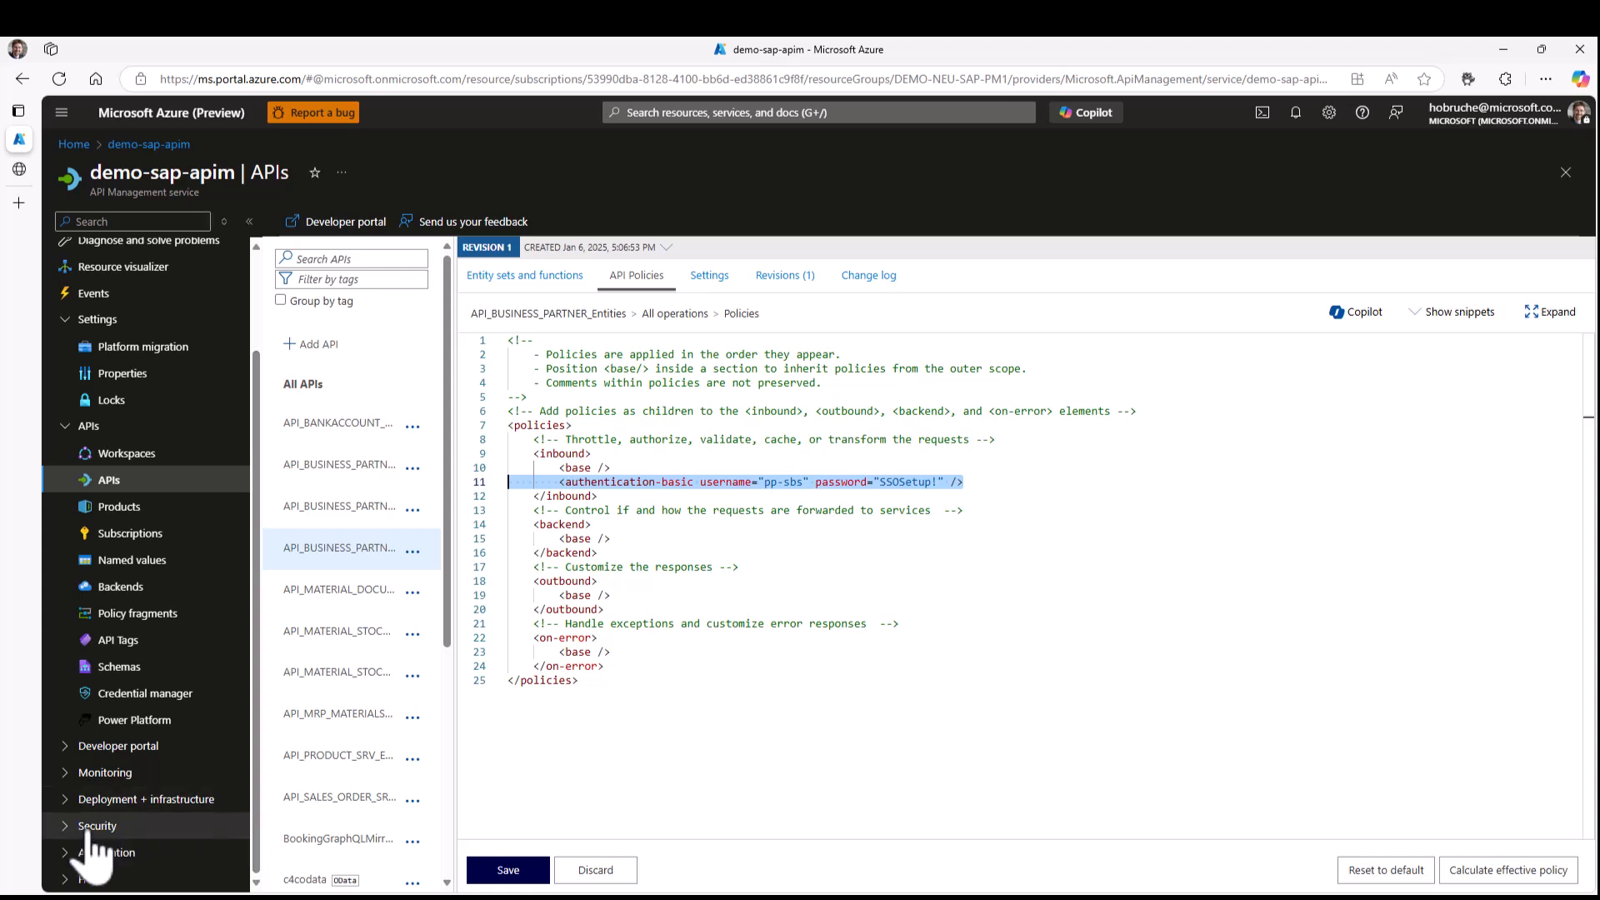
click(59, 773)
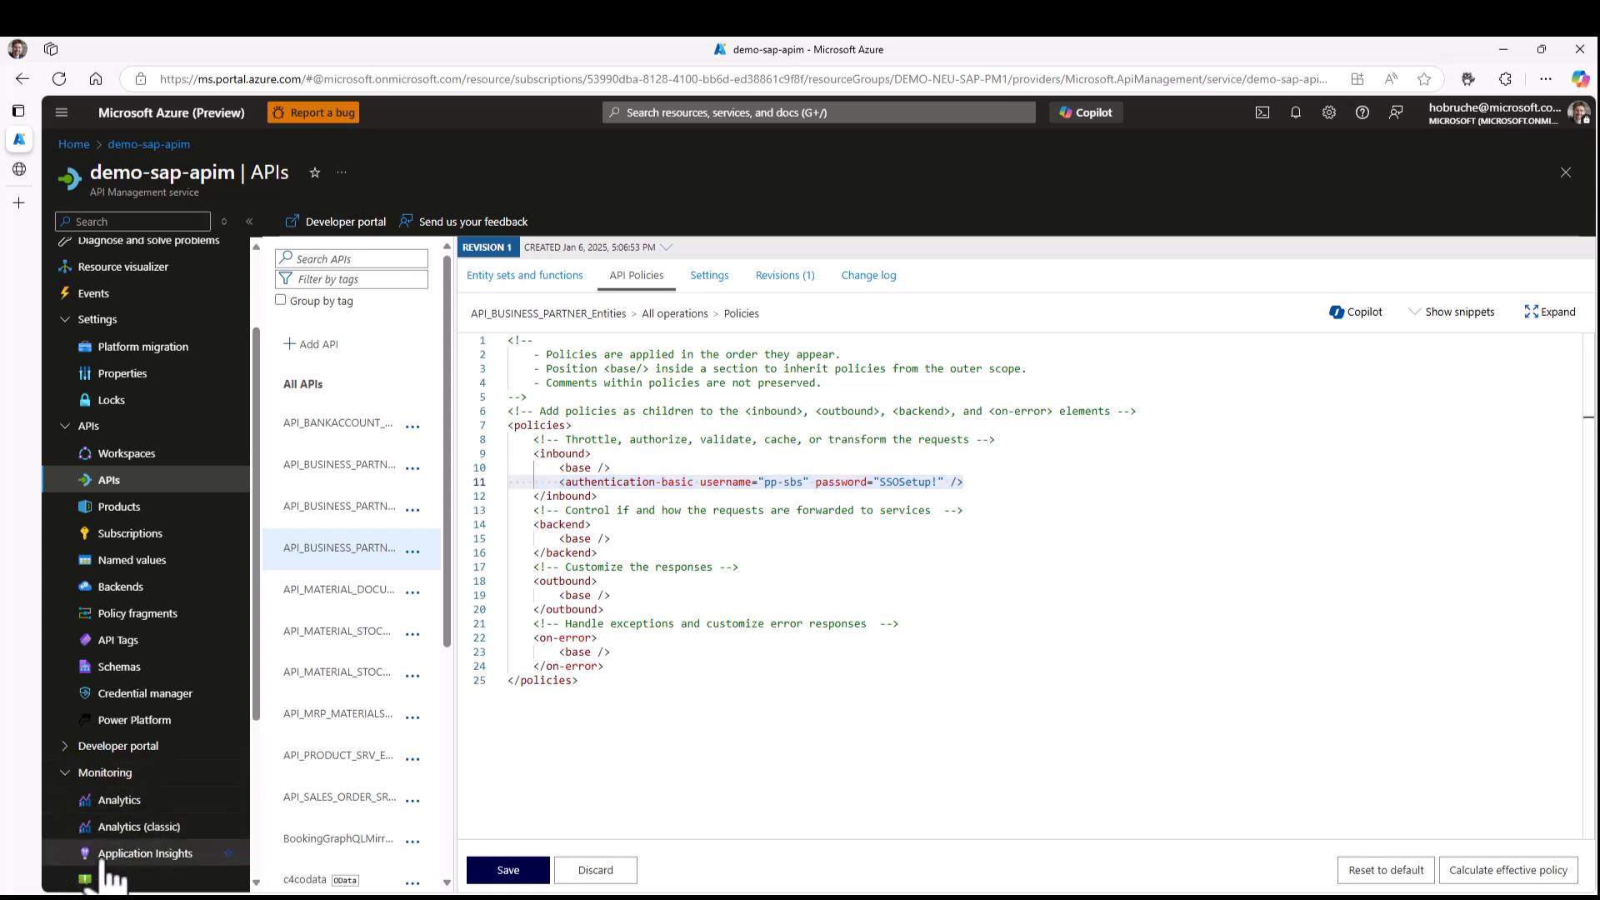
scroll(125, 791, down, 3)
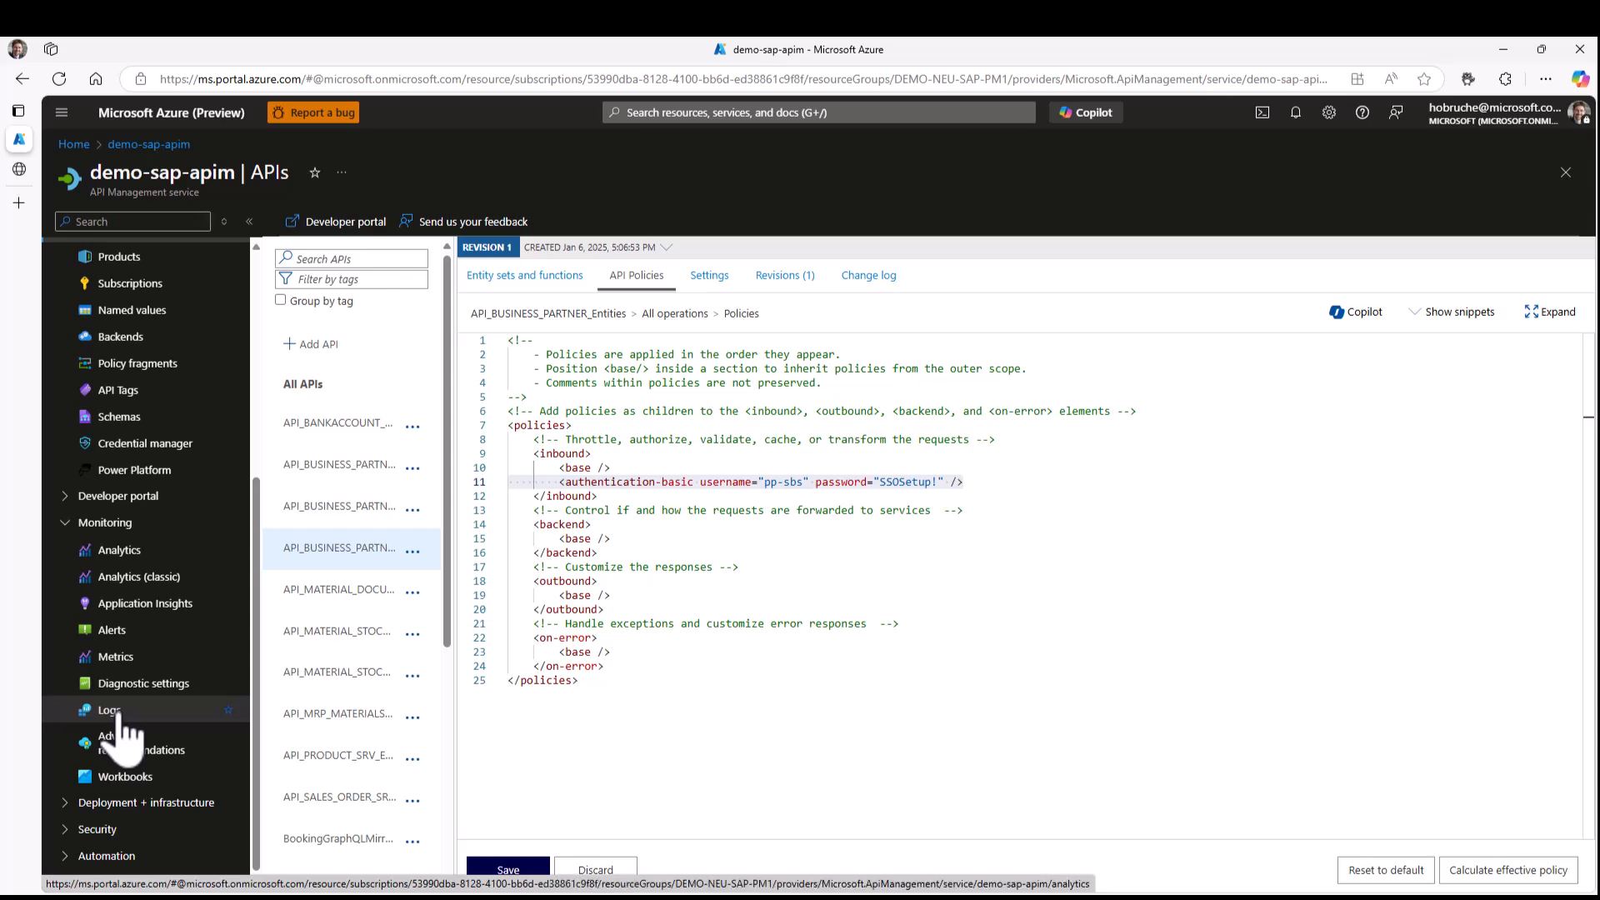
click(109, 710)
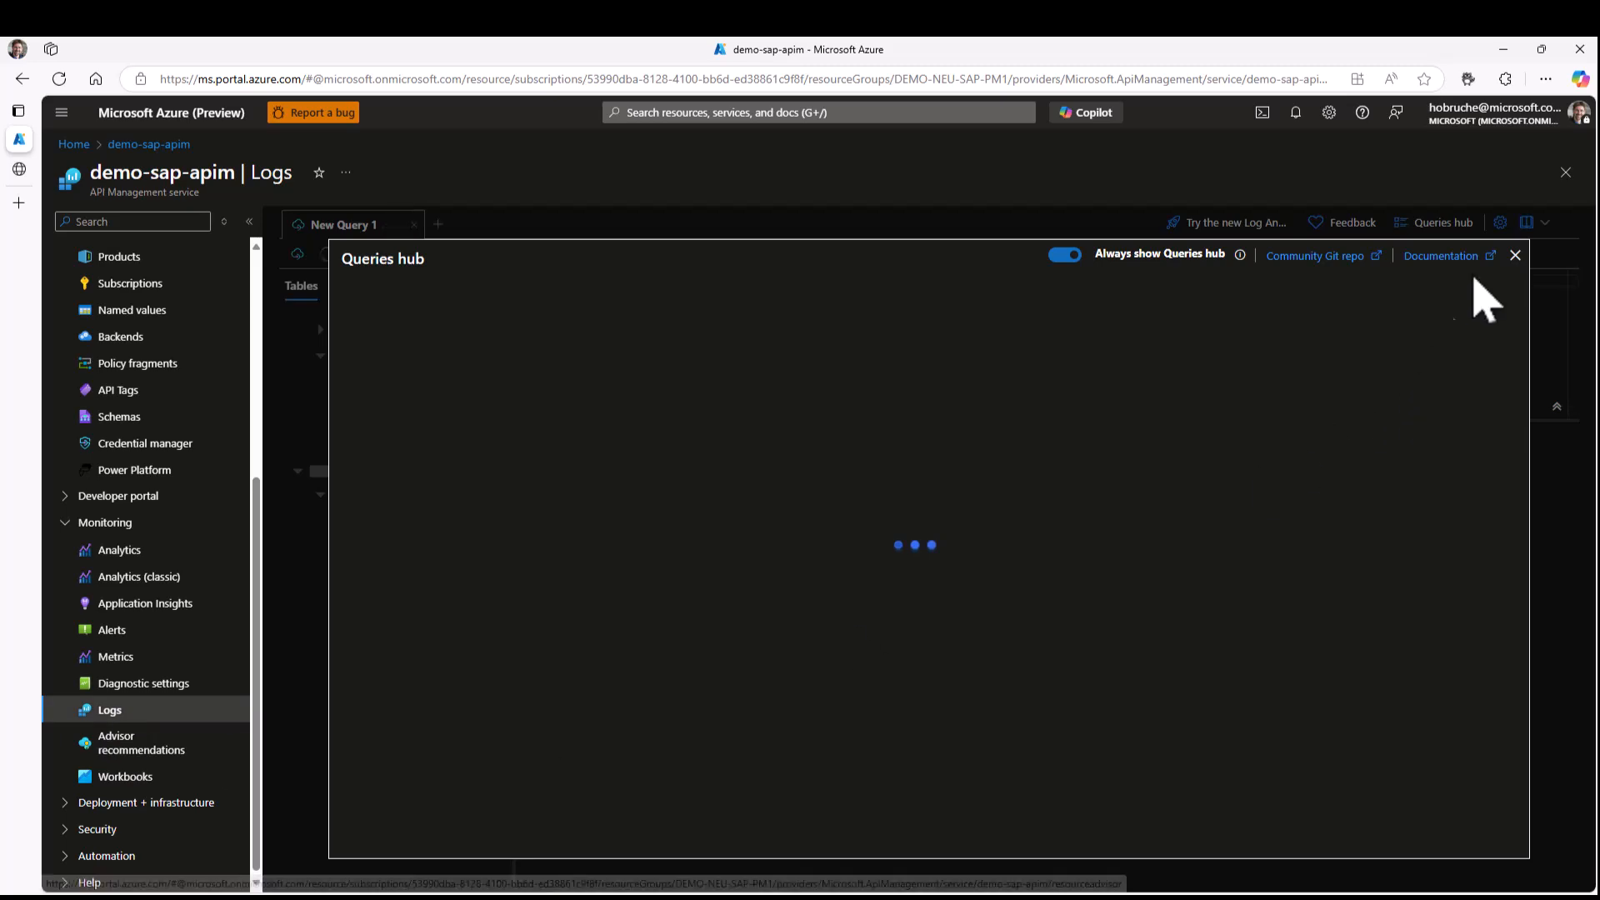
click(1515, 255)
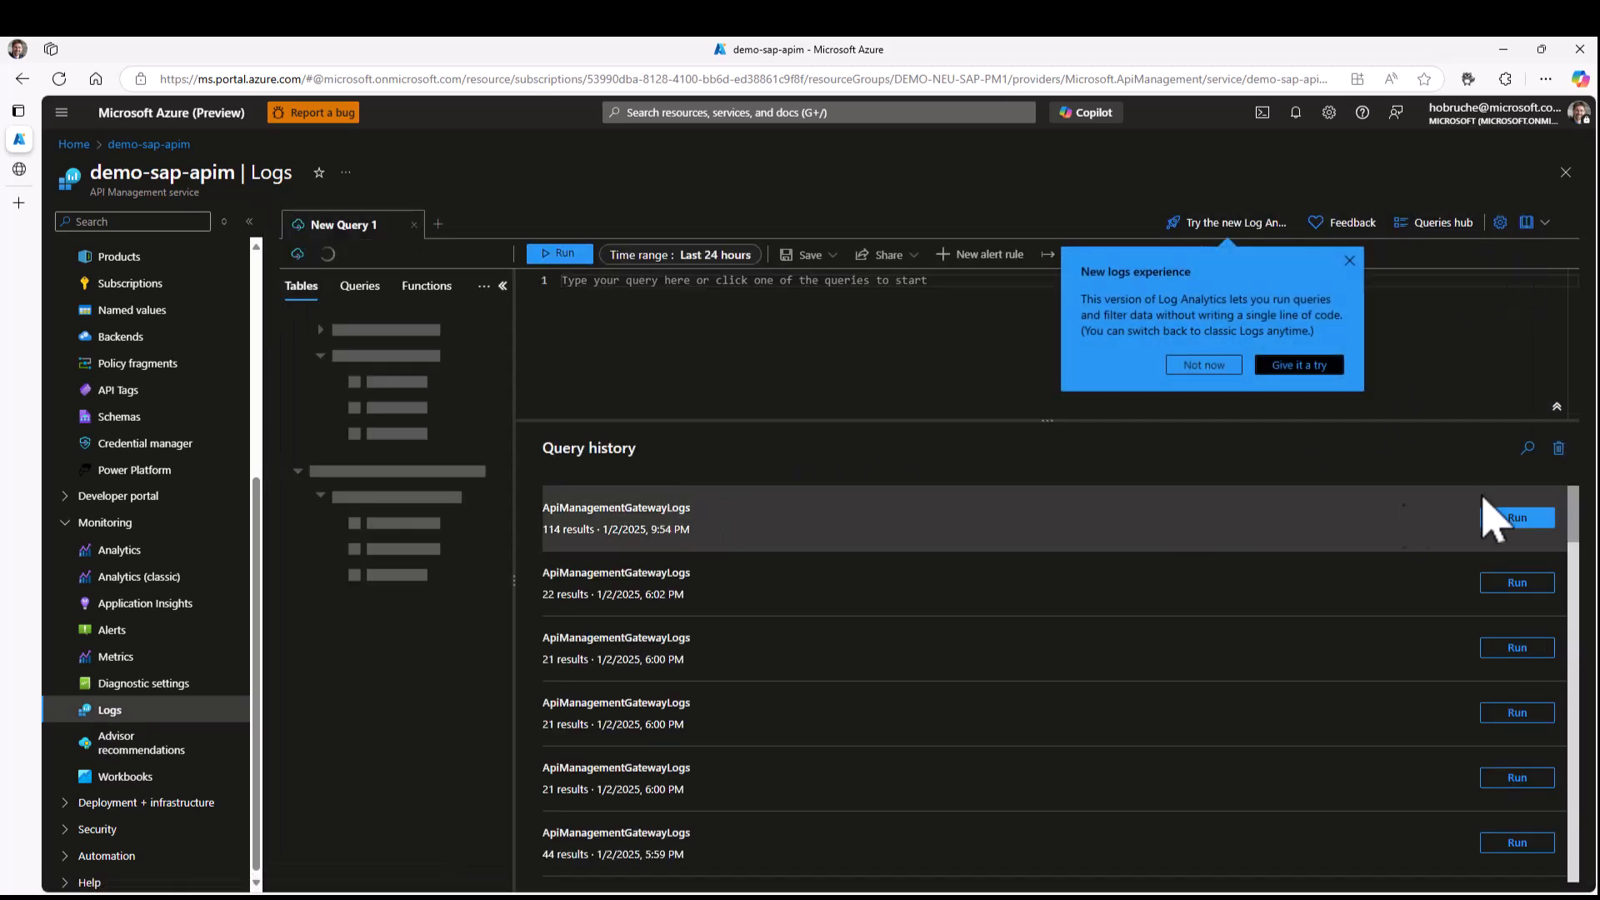
click(1517, 518)
click(1349, 261)
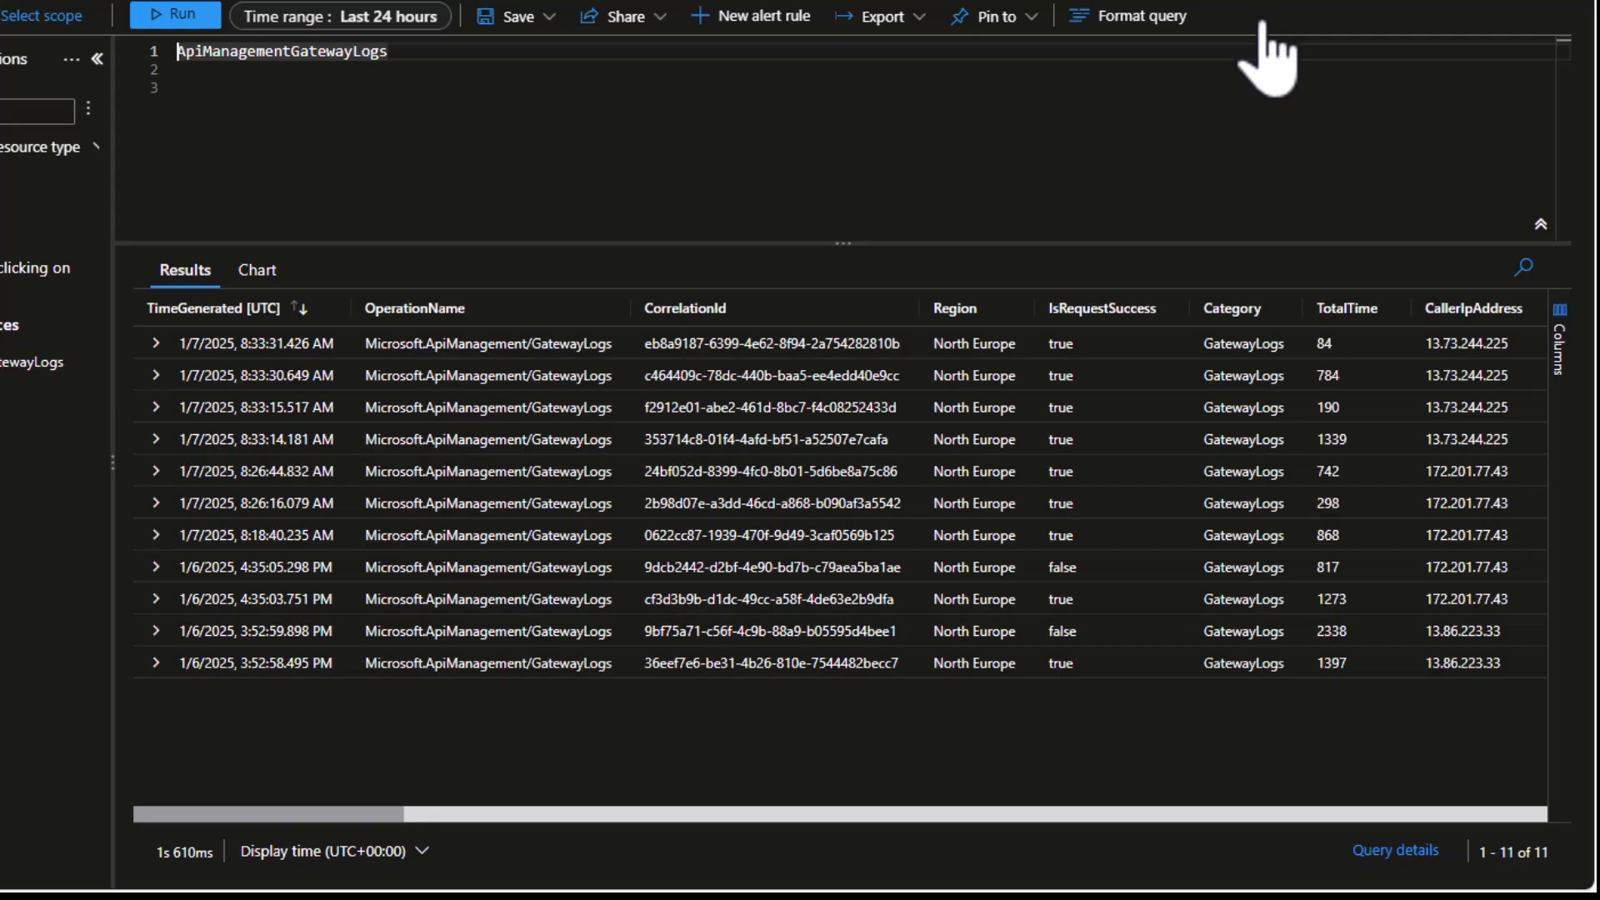
- Expand the newest gateway log entry and examine its Url and BackendUrl values
click(459, 347)
click(156, 343)
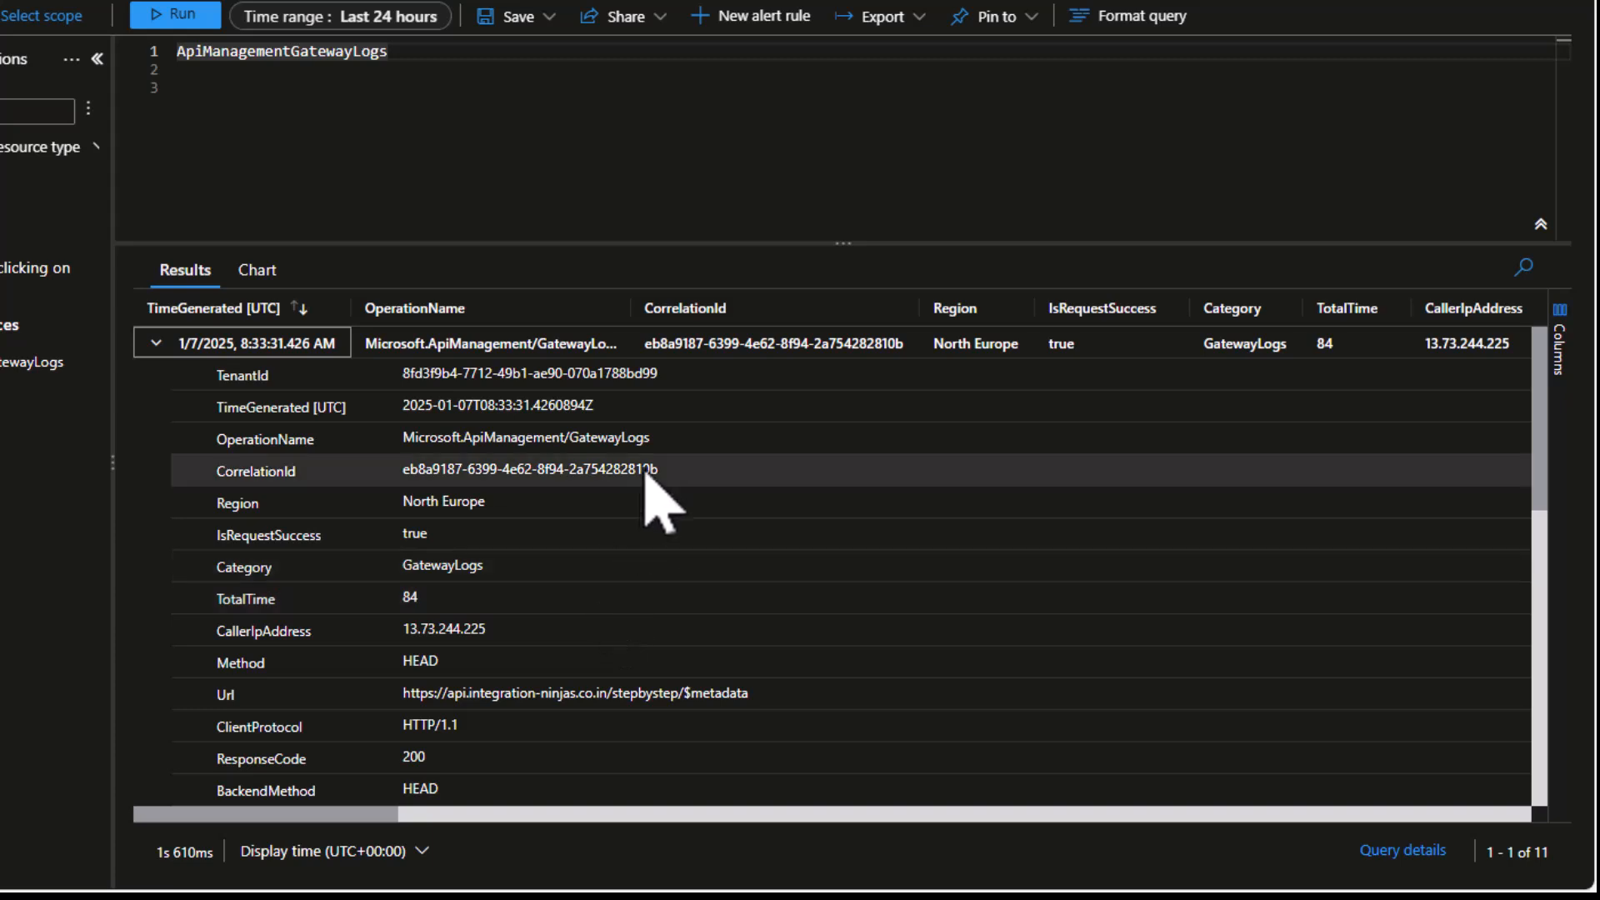
drag(614, 696, 696, 709)
scroll(558, 595, down, 2)
scroll(558, 596, down, 3)
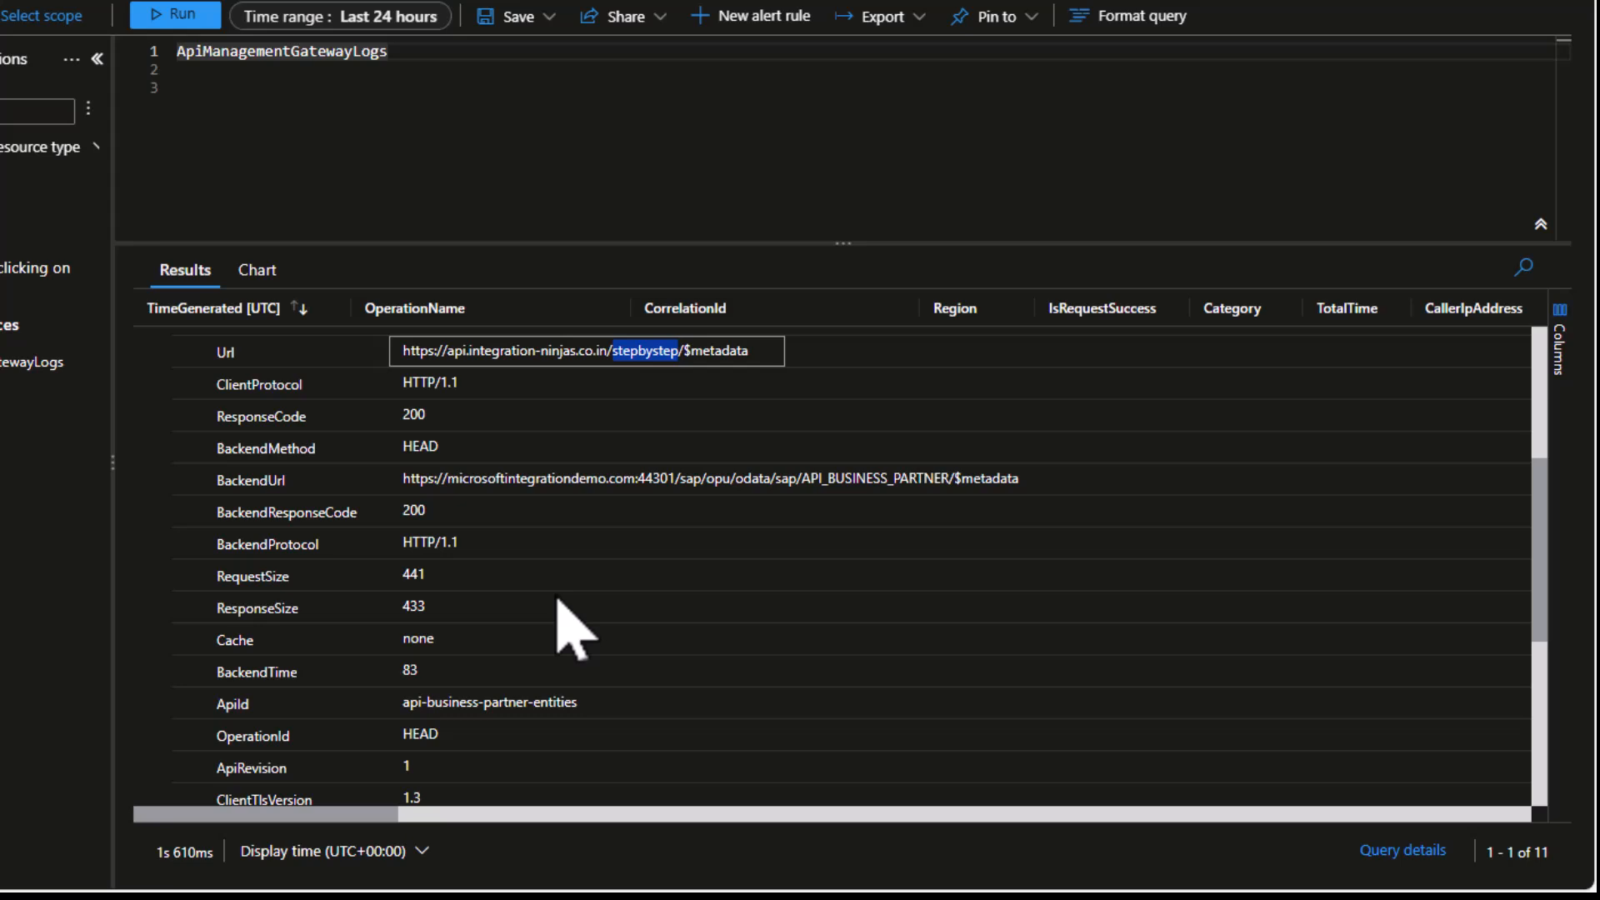
drag(692, 479, 1030, 489)
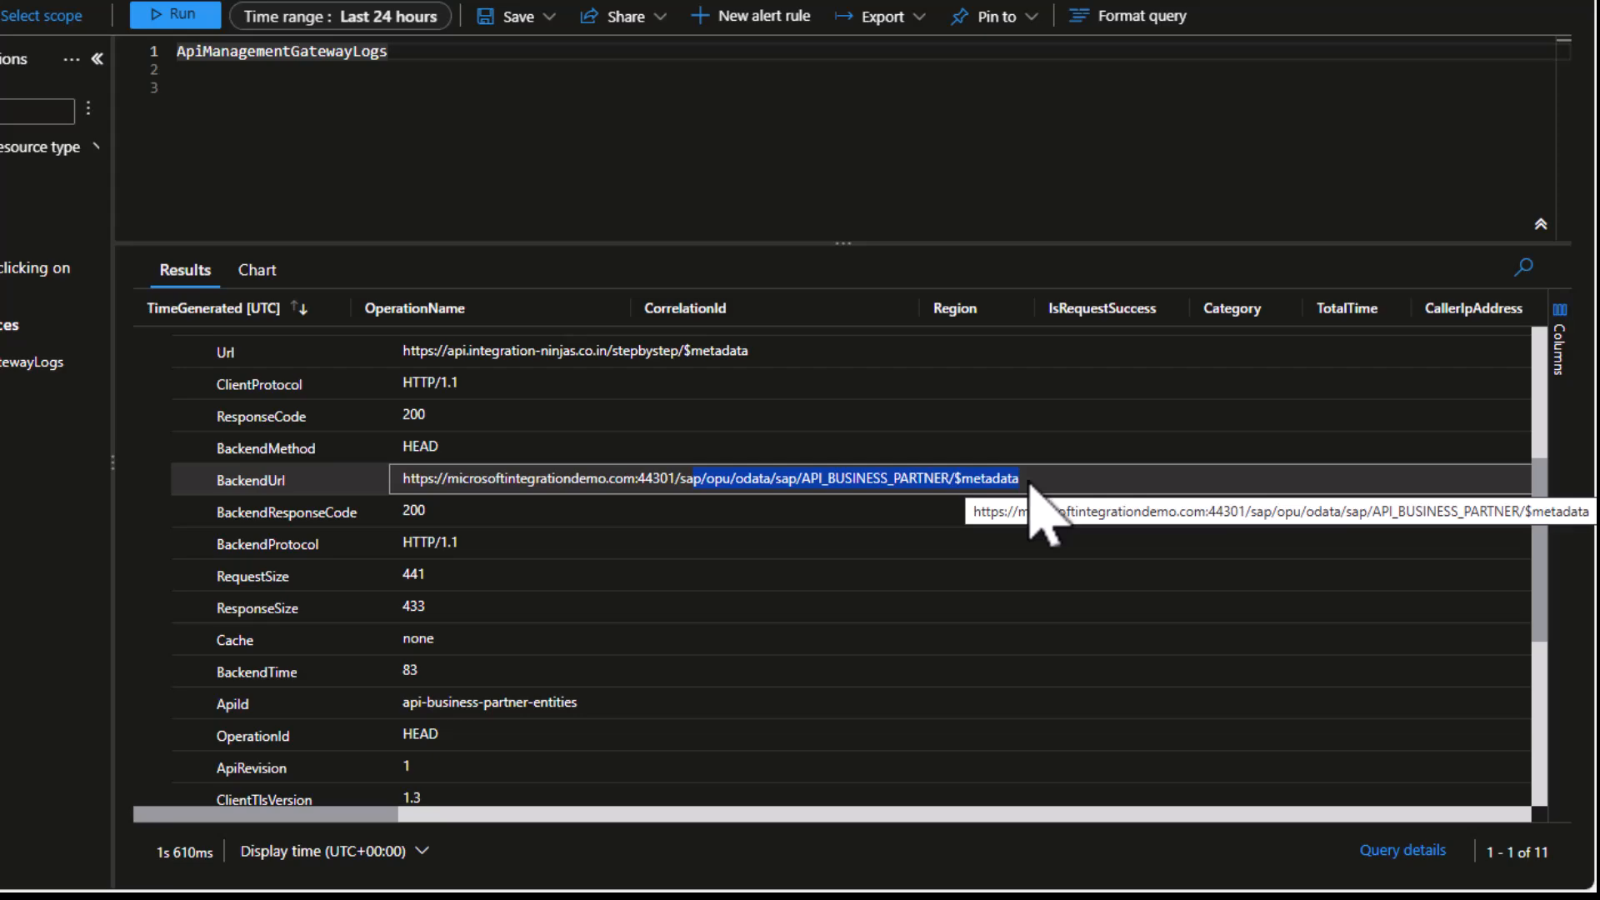
scroll(1030, 488, down, 4)
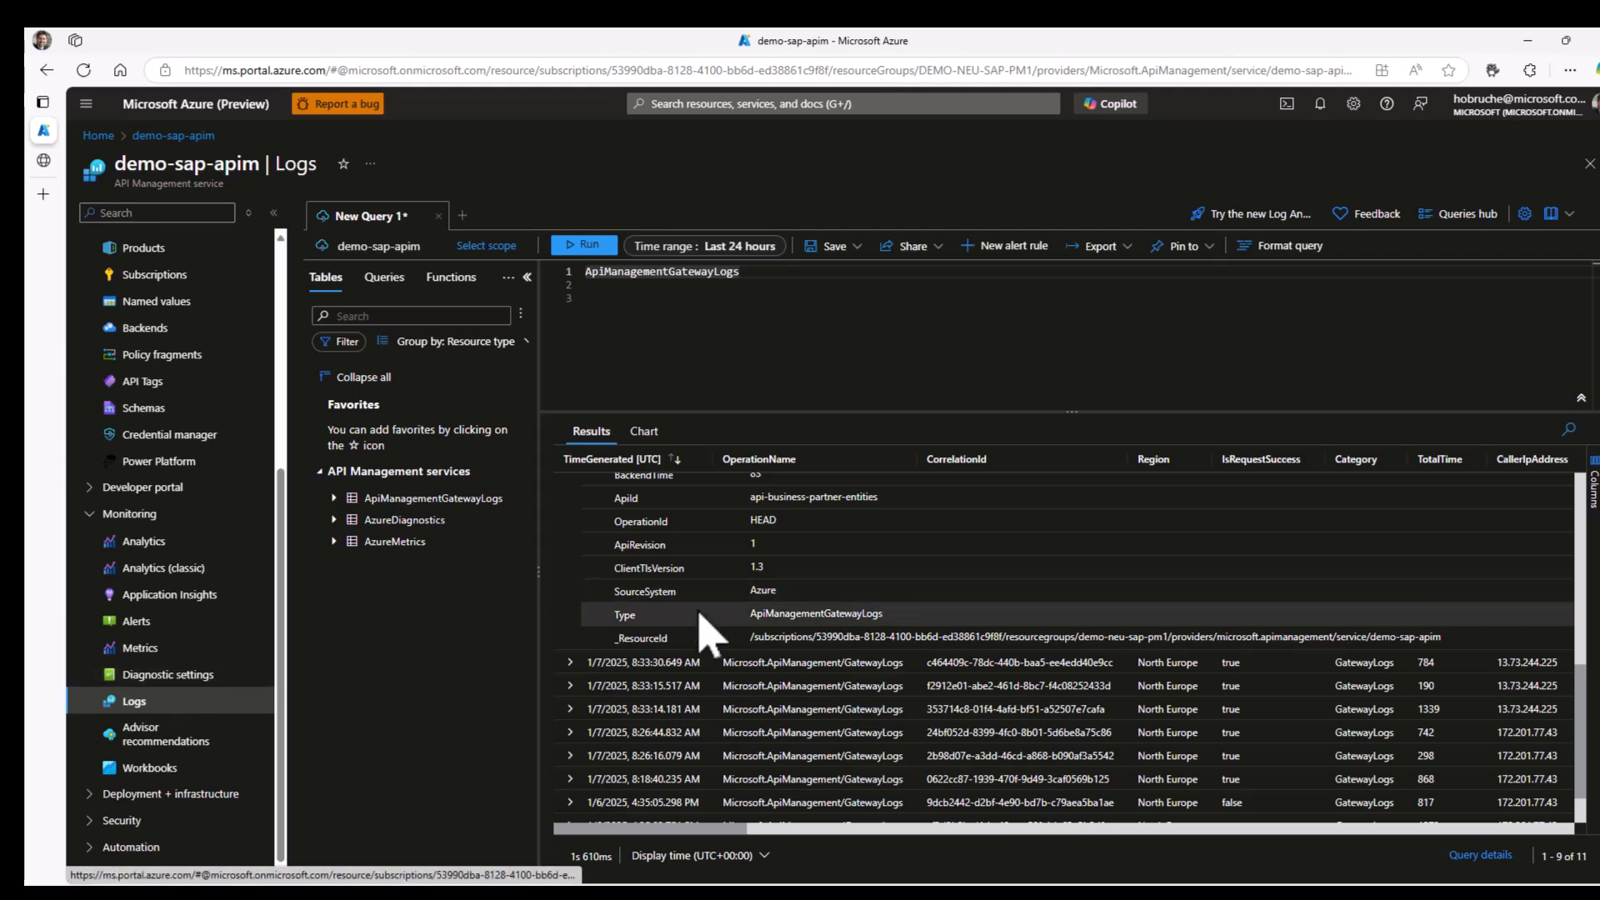
- Leave the logs without keeping the query edits and reopen the policy code of API_BUSINESS_PARTNER_Entities at the authentication-basic line
scroll(166, 533, up, 4)
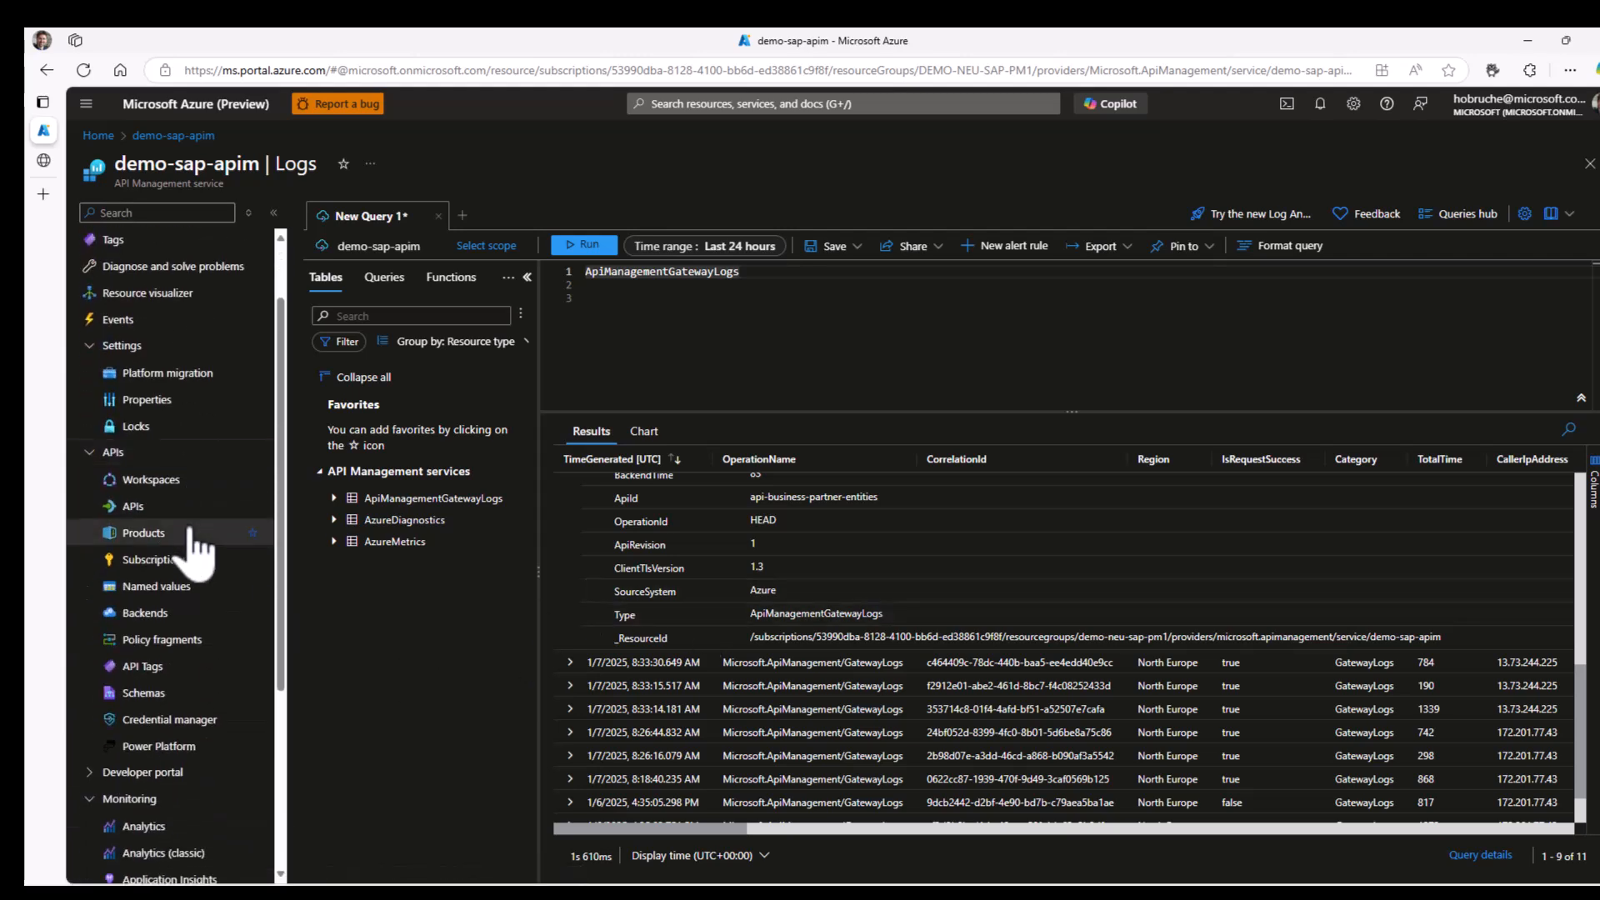
click(148, 509)
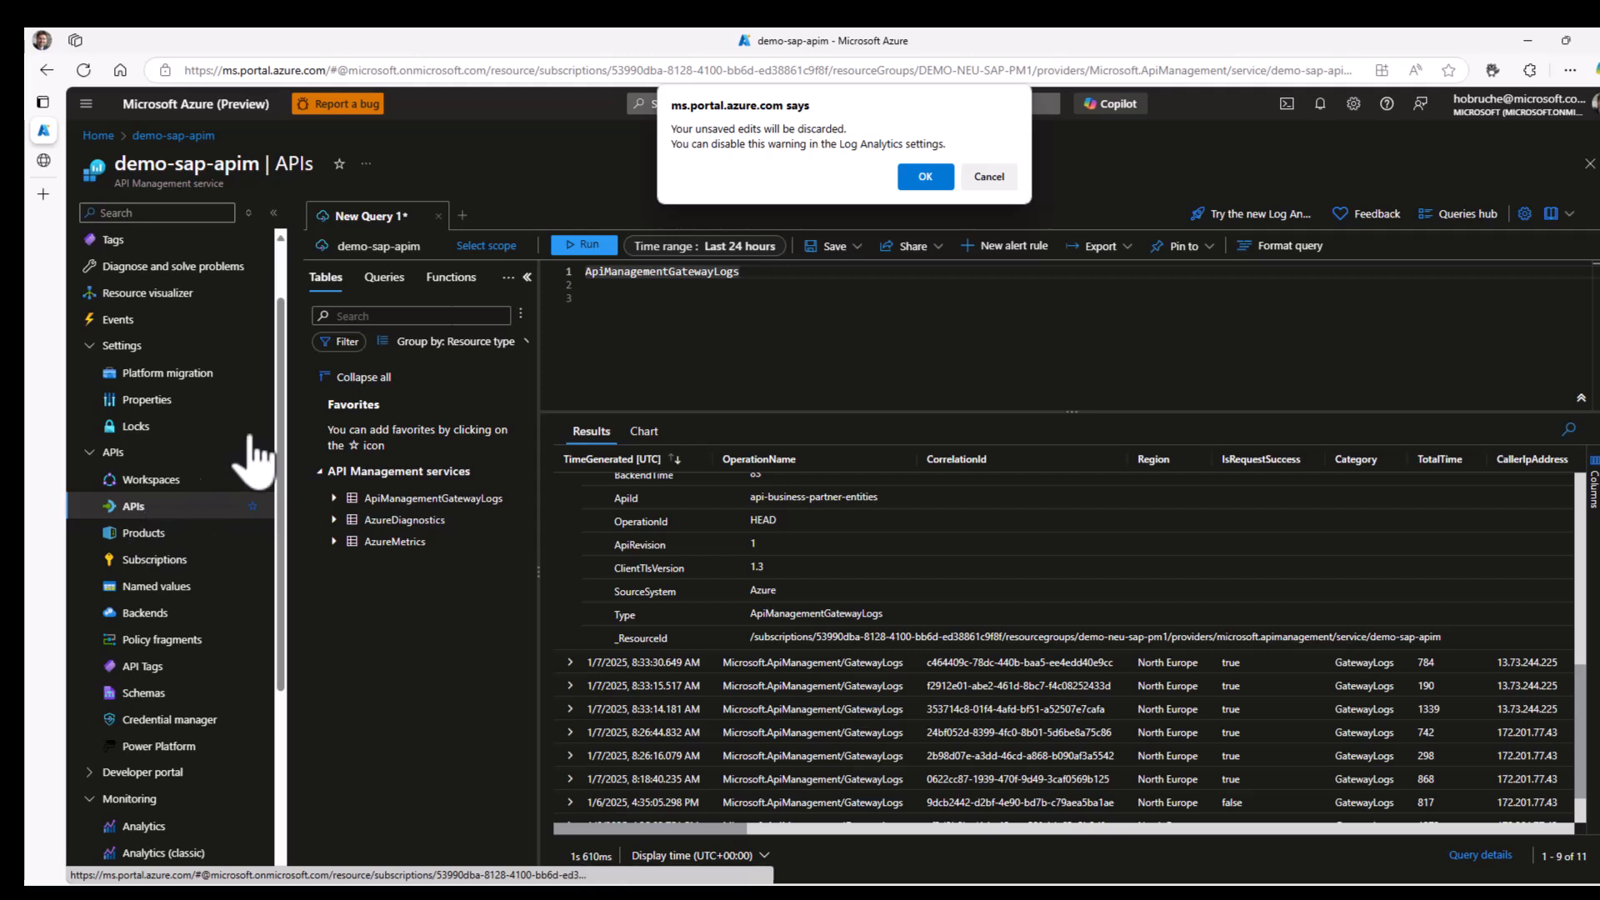
click(923, 177)
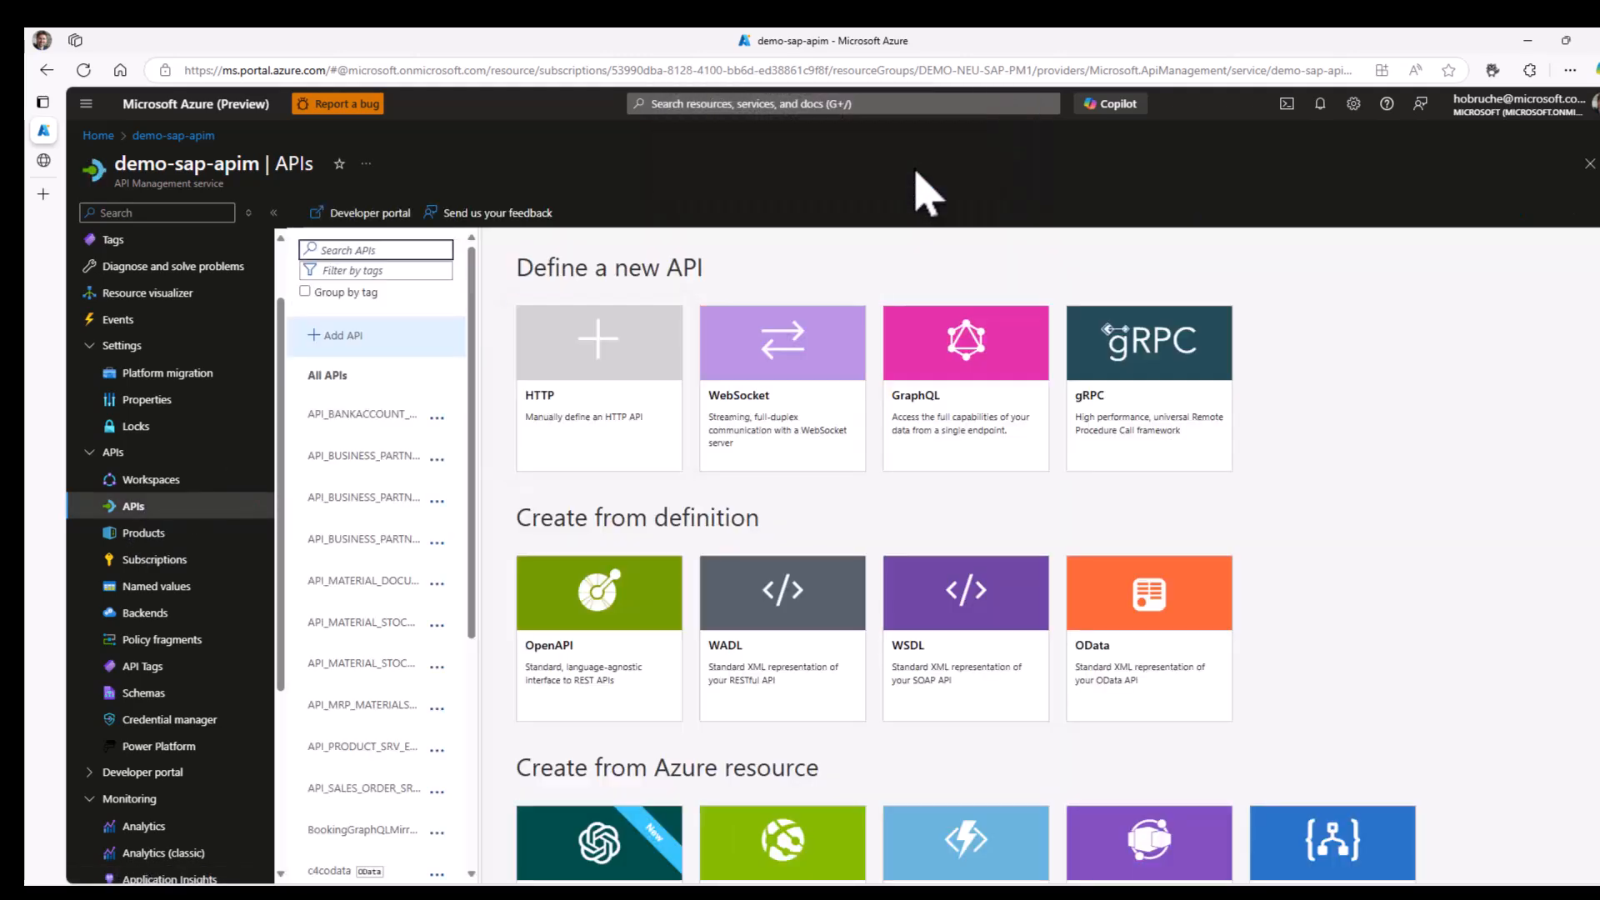
click(400, 540)
click(660, 267)
click(1188, 439)
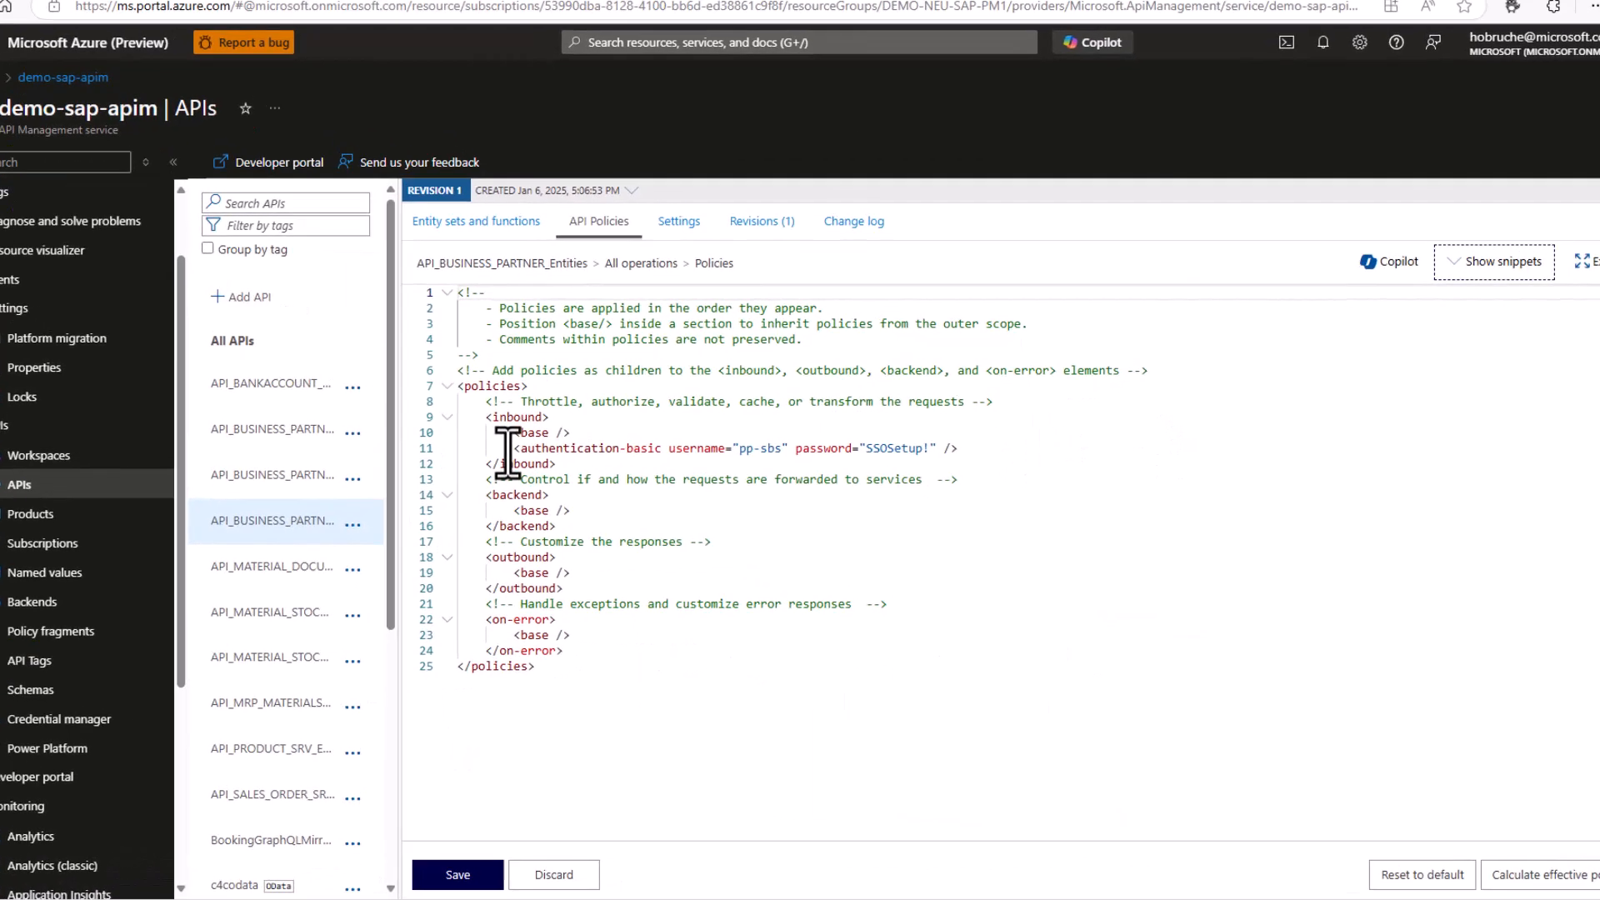
drag(510, 450, 894, 448)
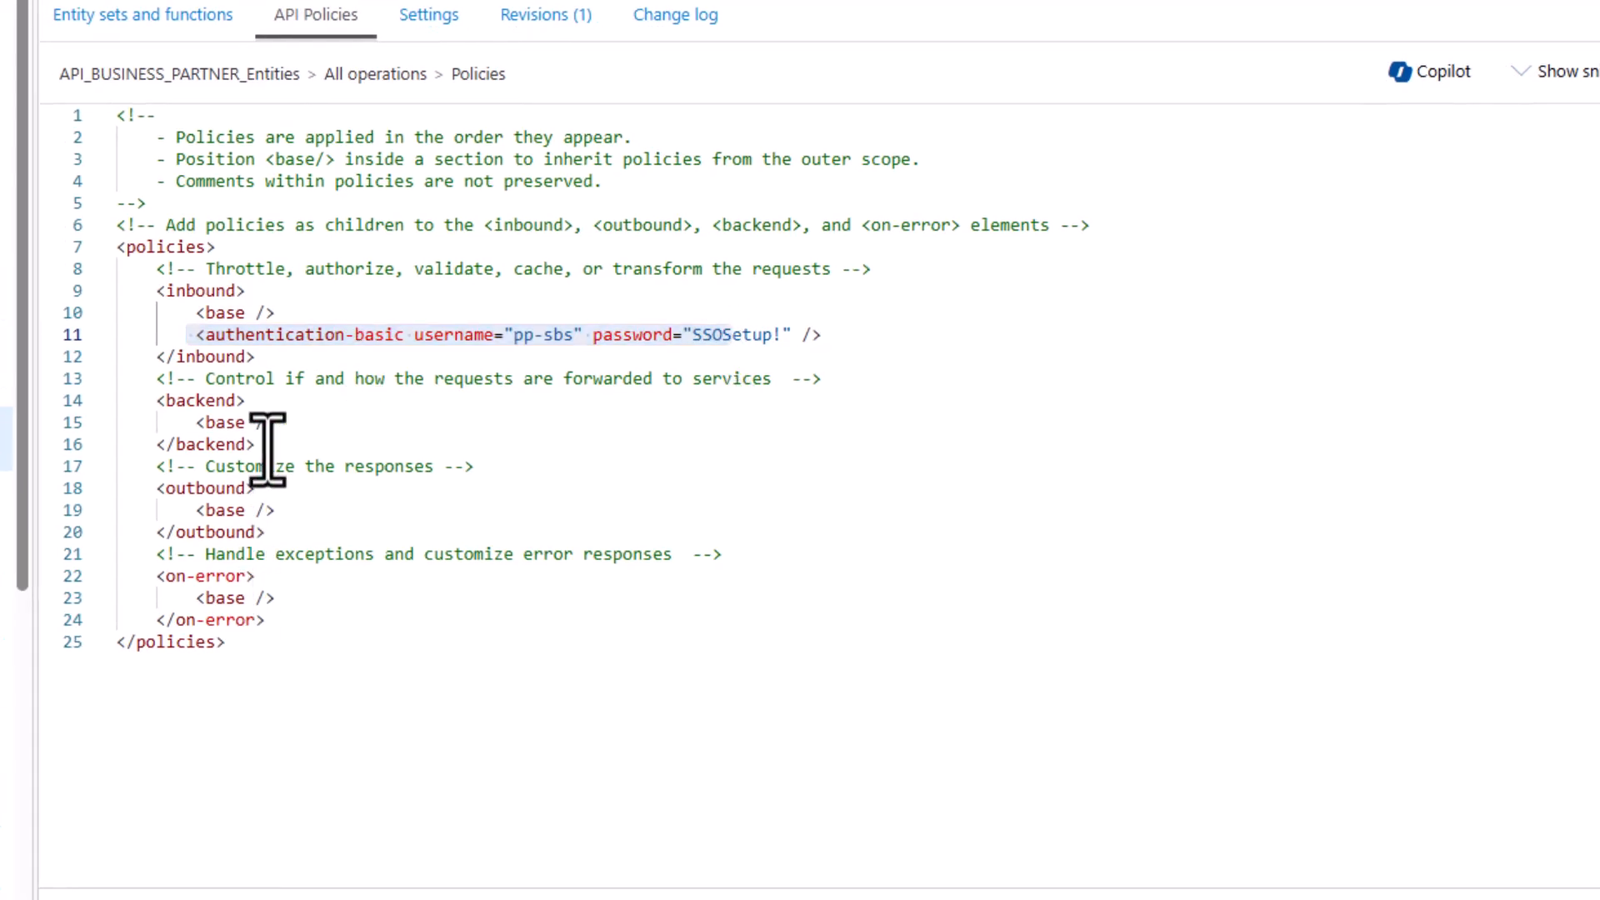
- Insert the Tracing 1 send-request snippet posting to {{HBR-TracingURL}} below the inbound base element, and remove the extra indentation before its first comment
click(441, 329)
click(439, 323)
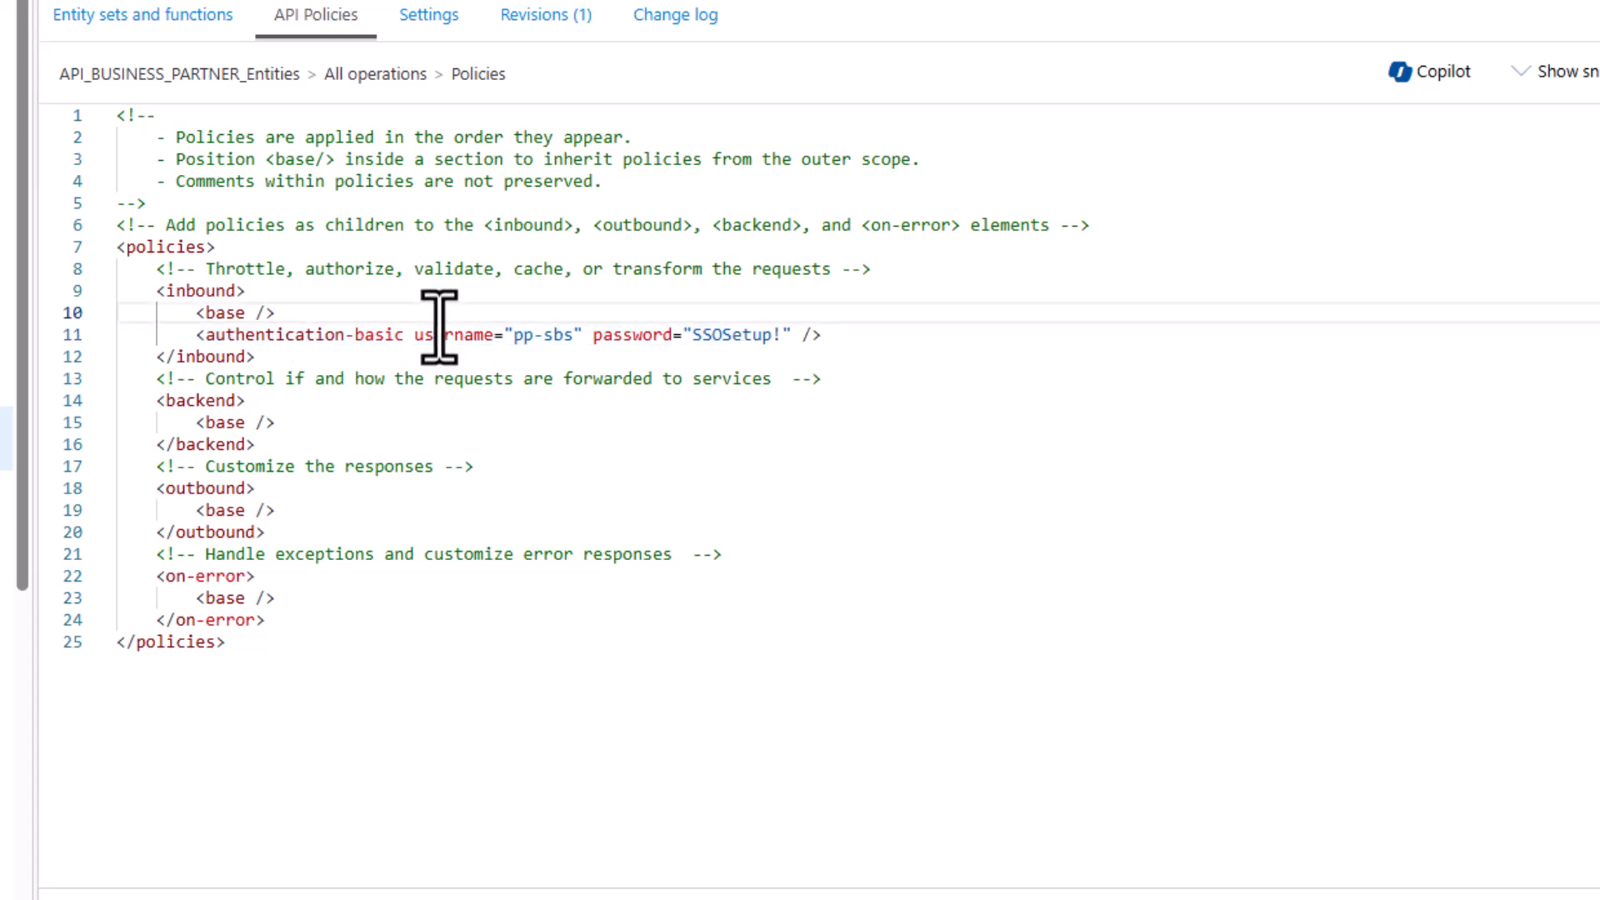
key(Return)
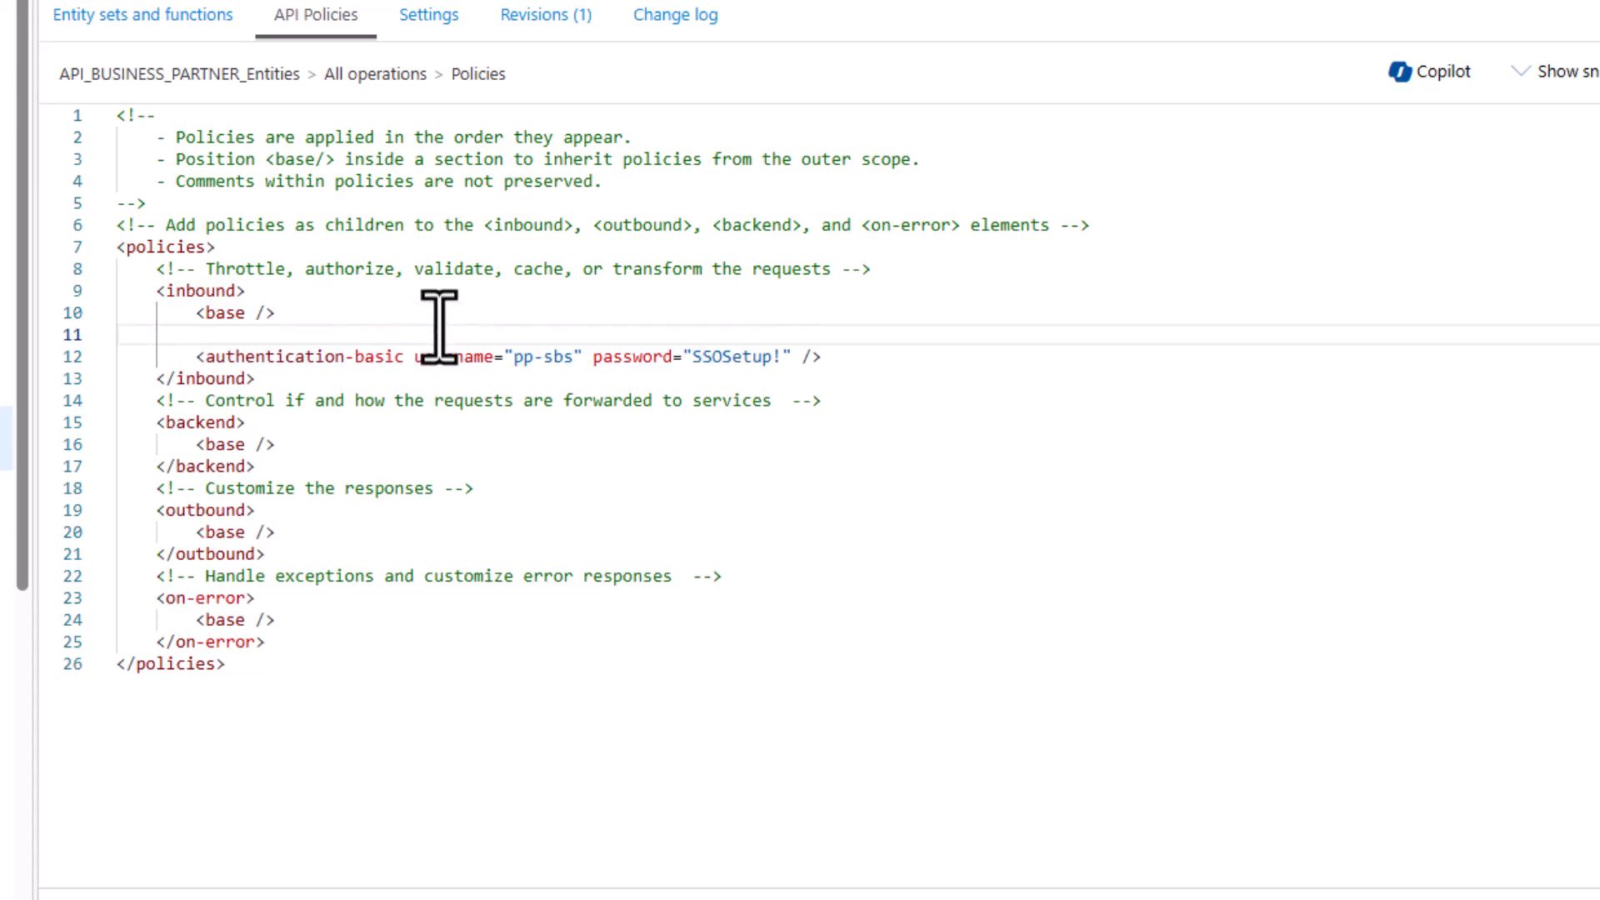
key(Return)
click(248, 335)
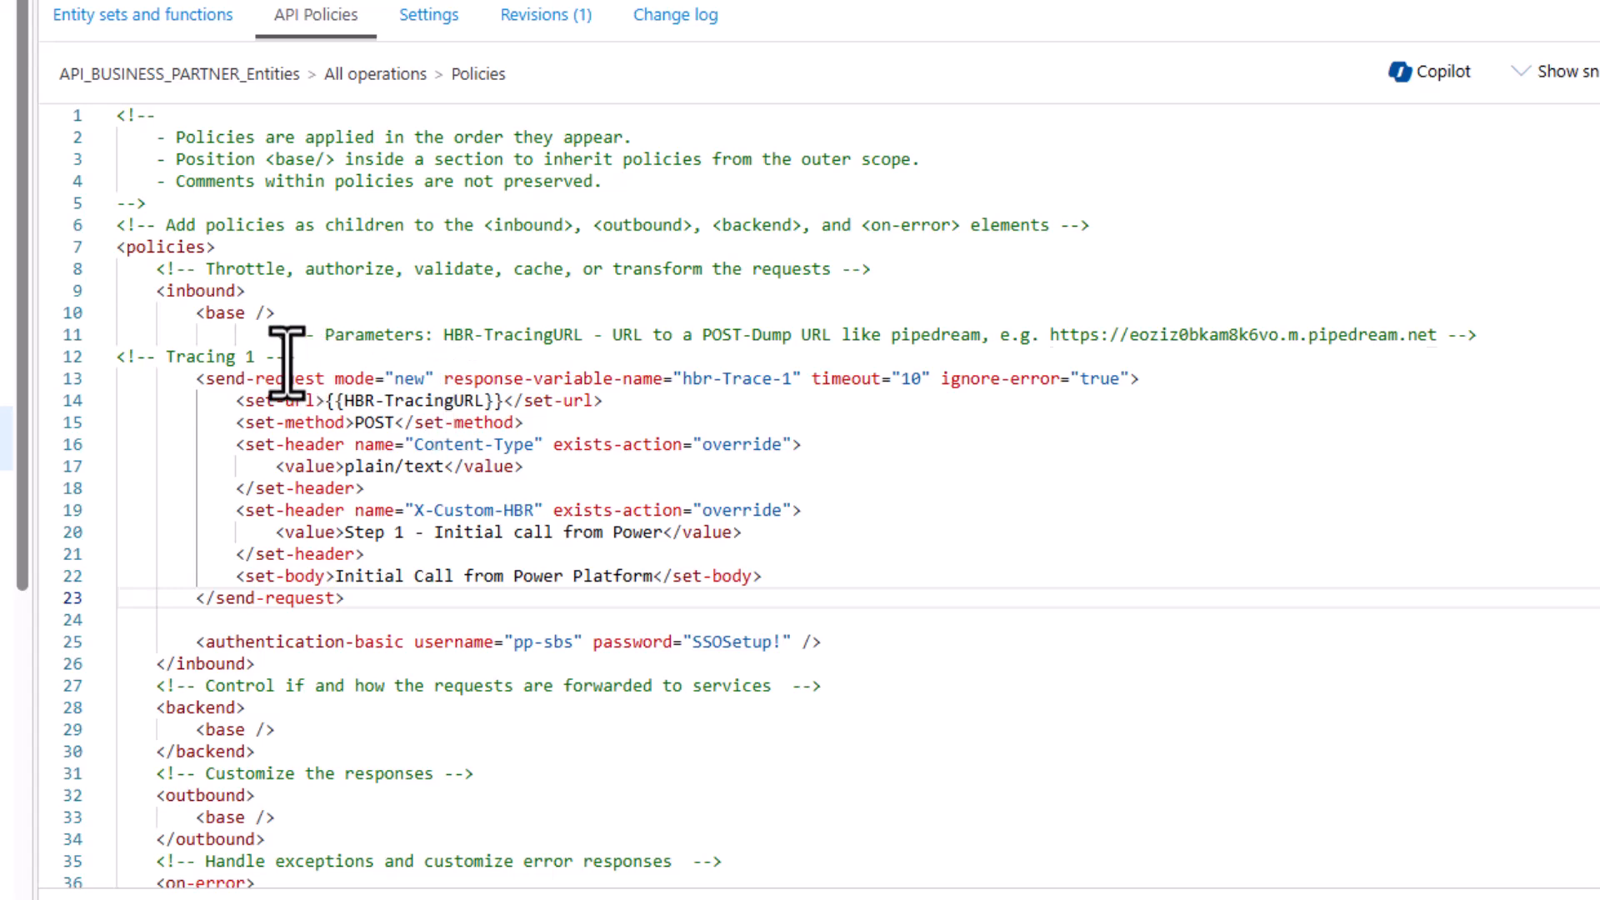
drag(276, 334, 144, 345)
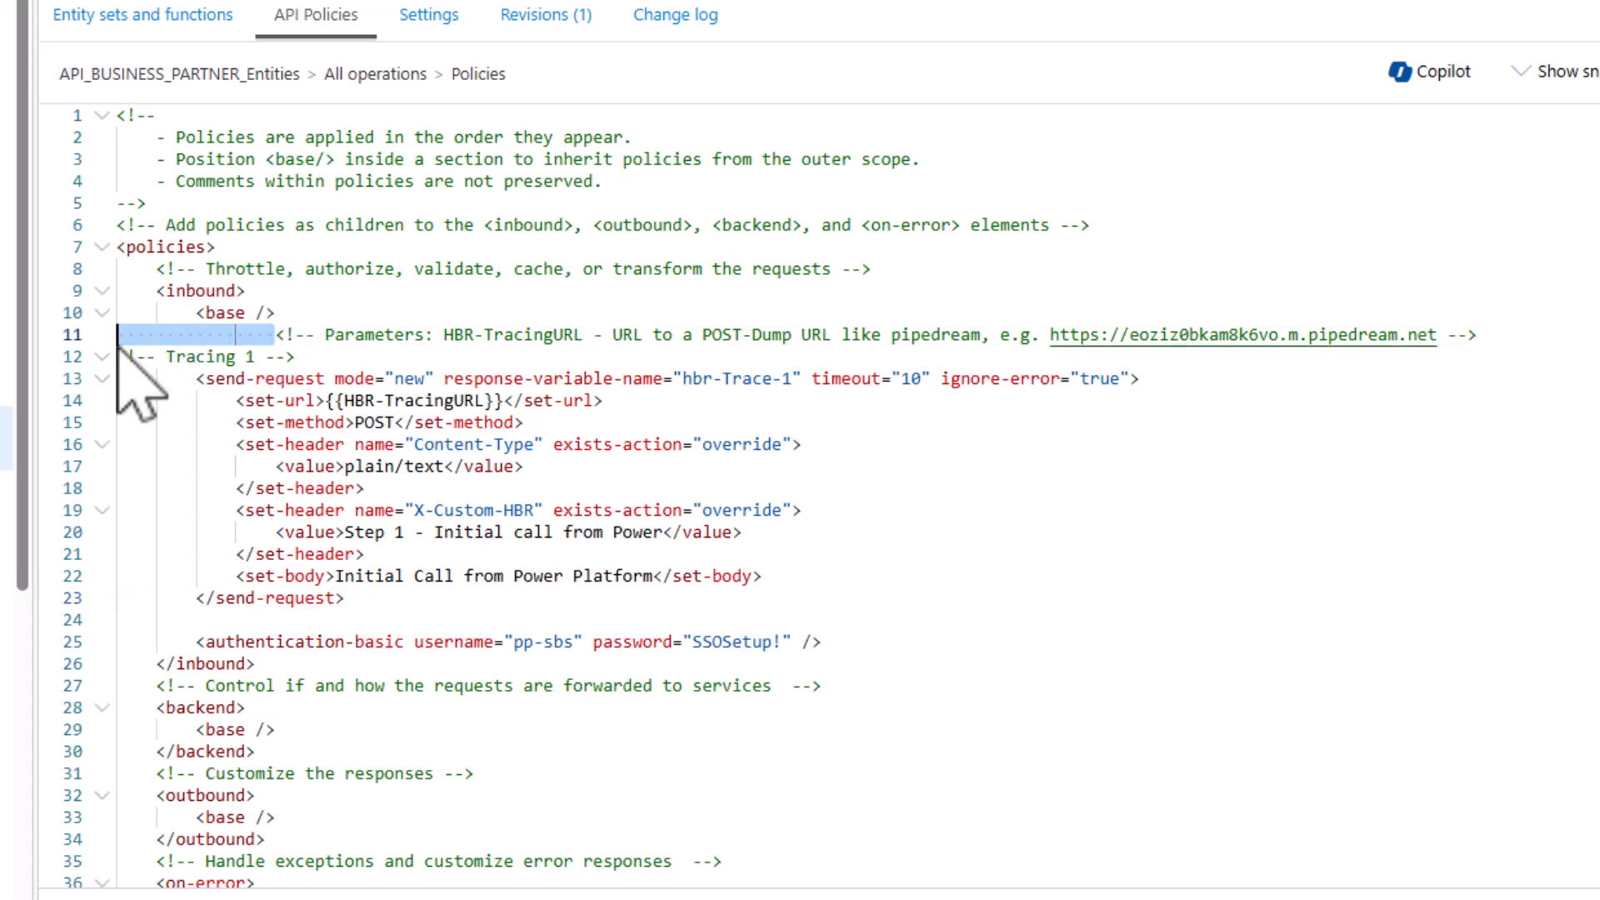
key(BackSpace)
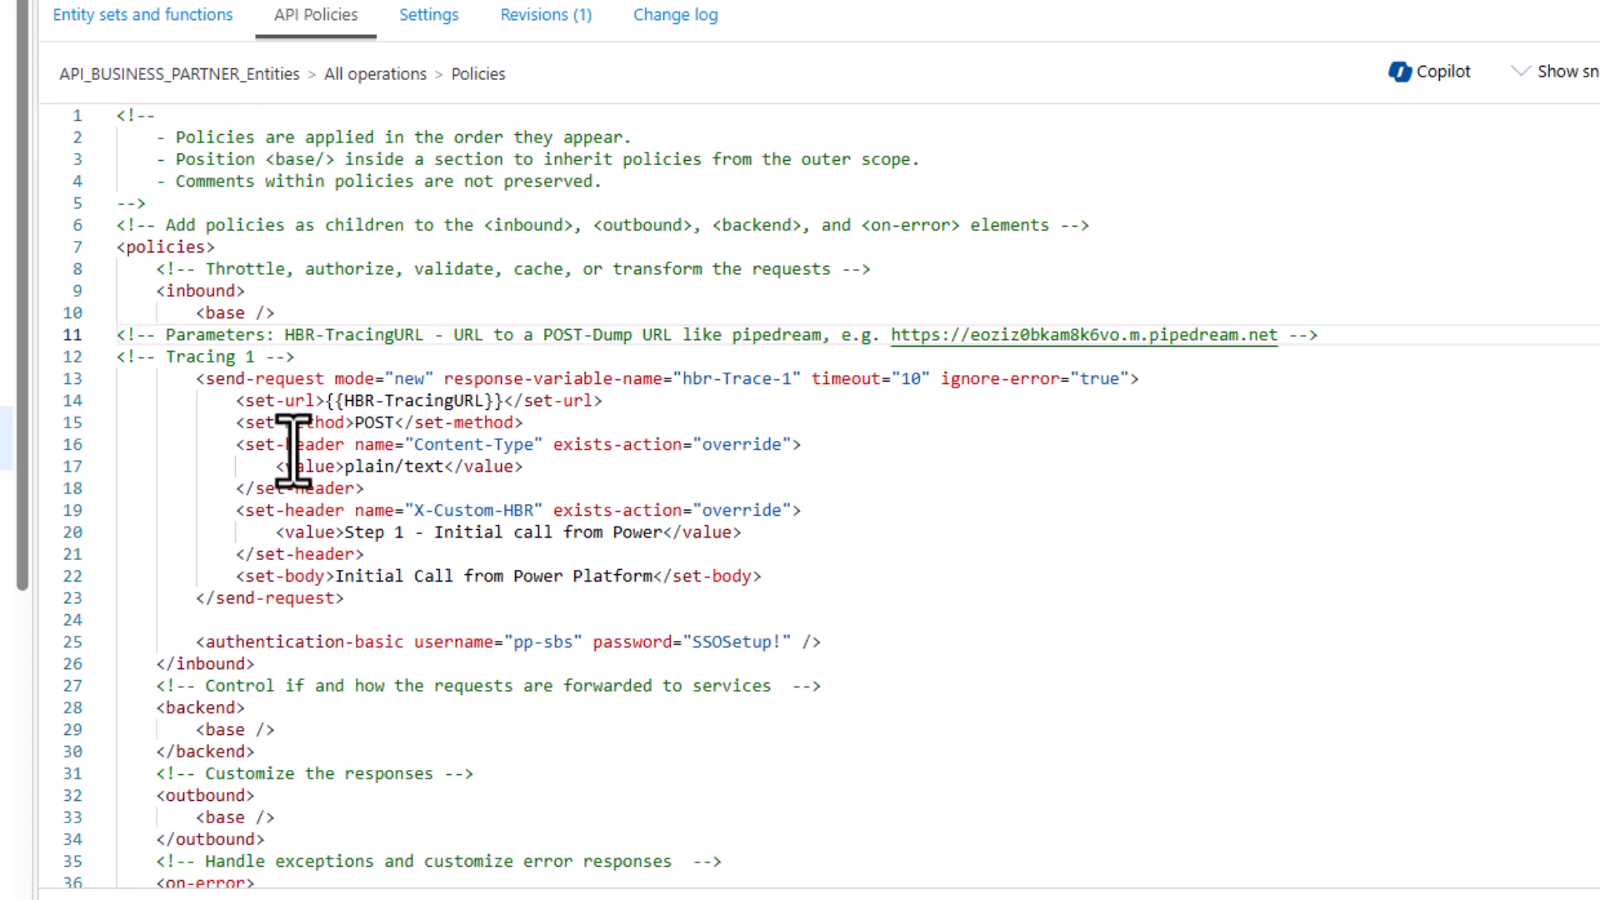
- Review the send-request, set-header and set-body elements of the tracing snippet, and view the receiving workflow in Pipedream, dismissing the page-restore prompt
drag(206, 379, 374, 379)
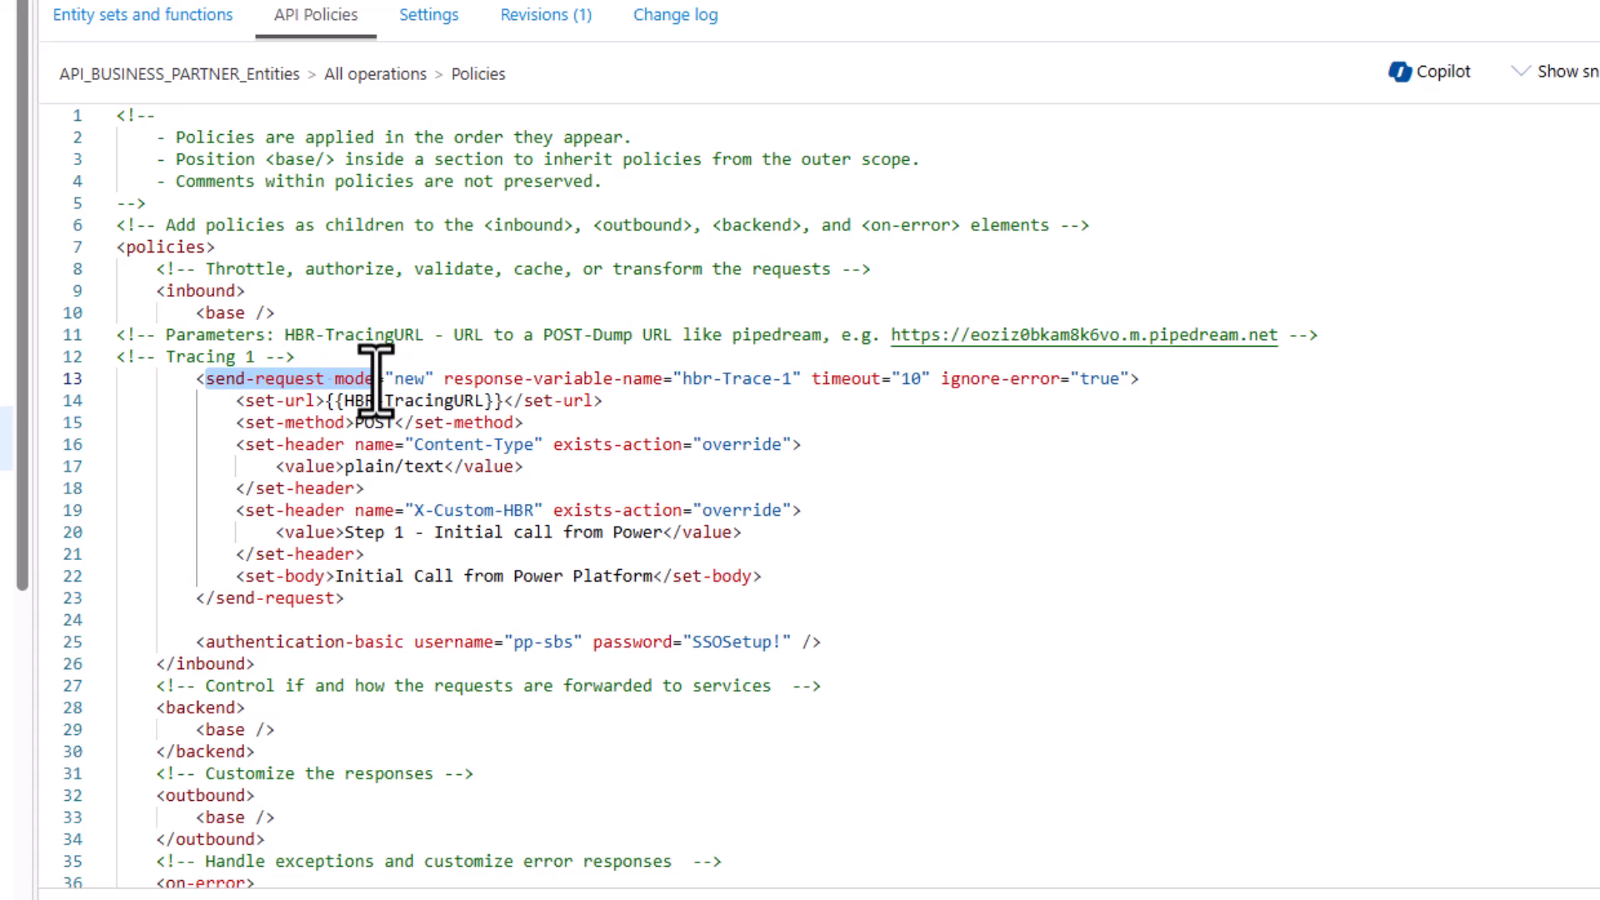
drag(245, 444, 336, 444)
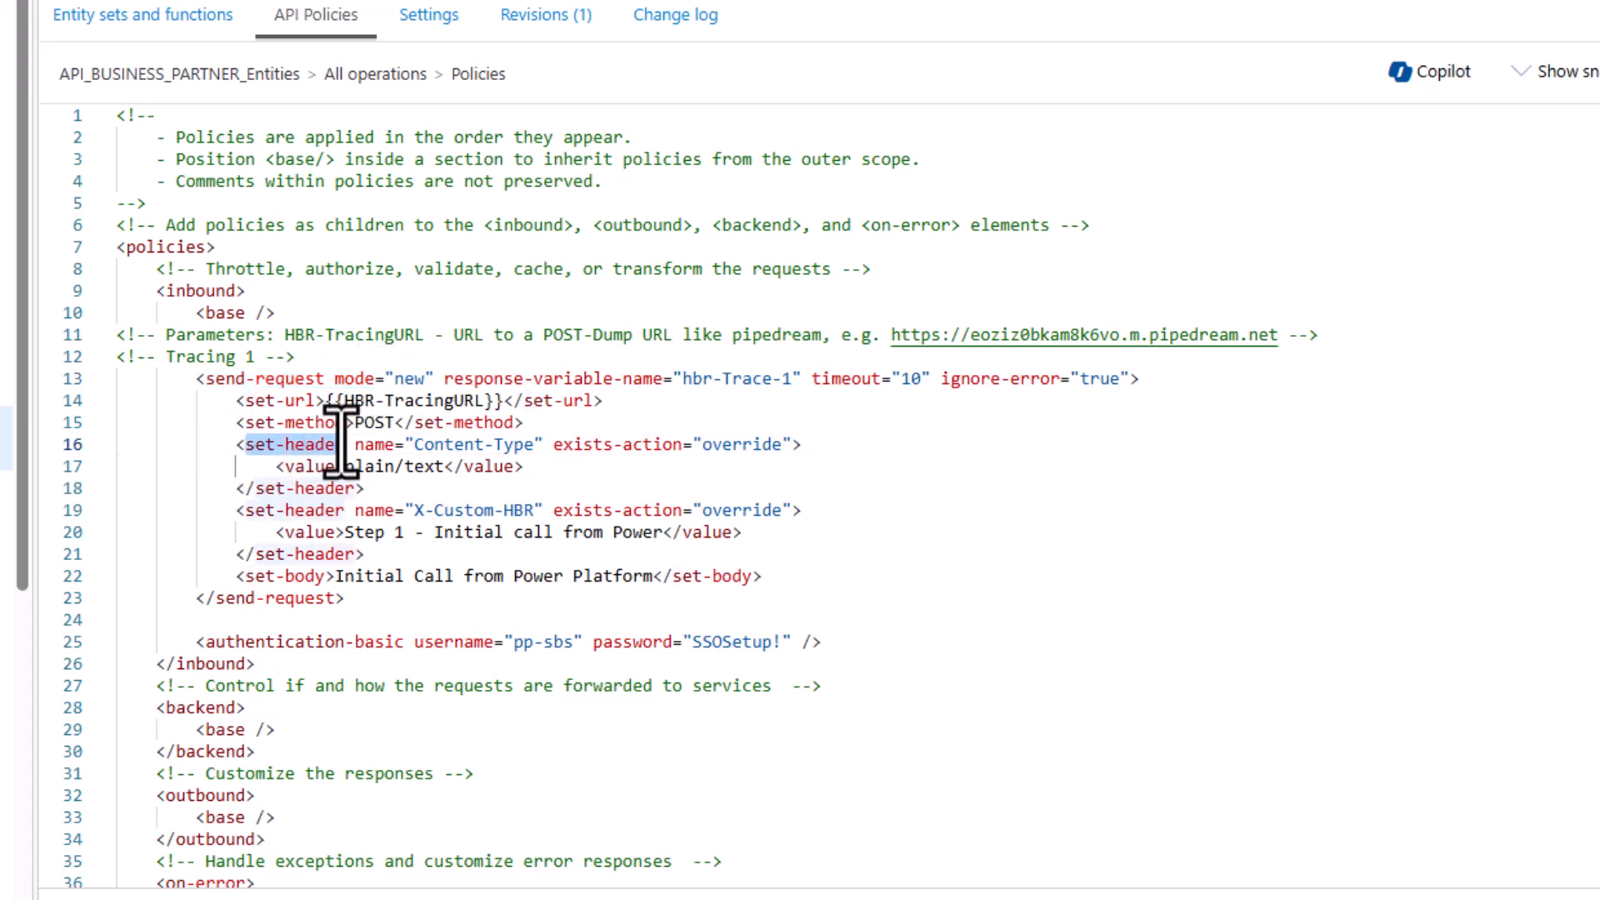
drag(235, 576, 330, 576)
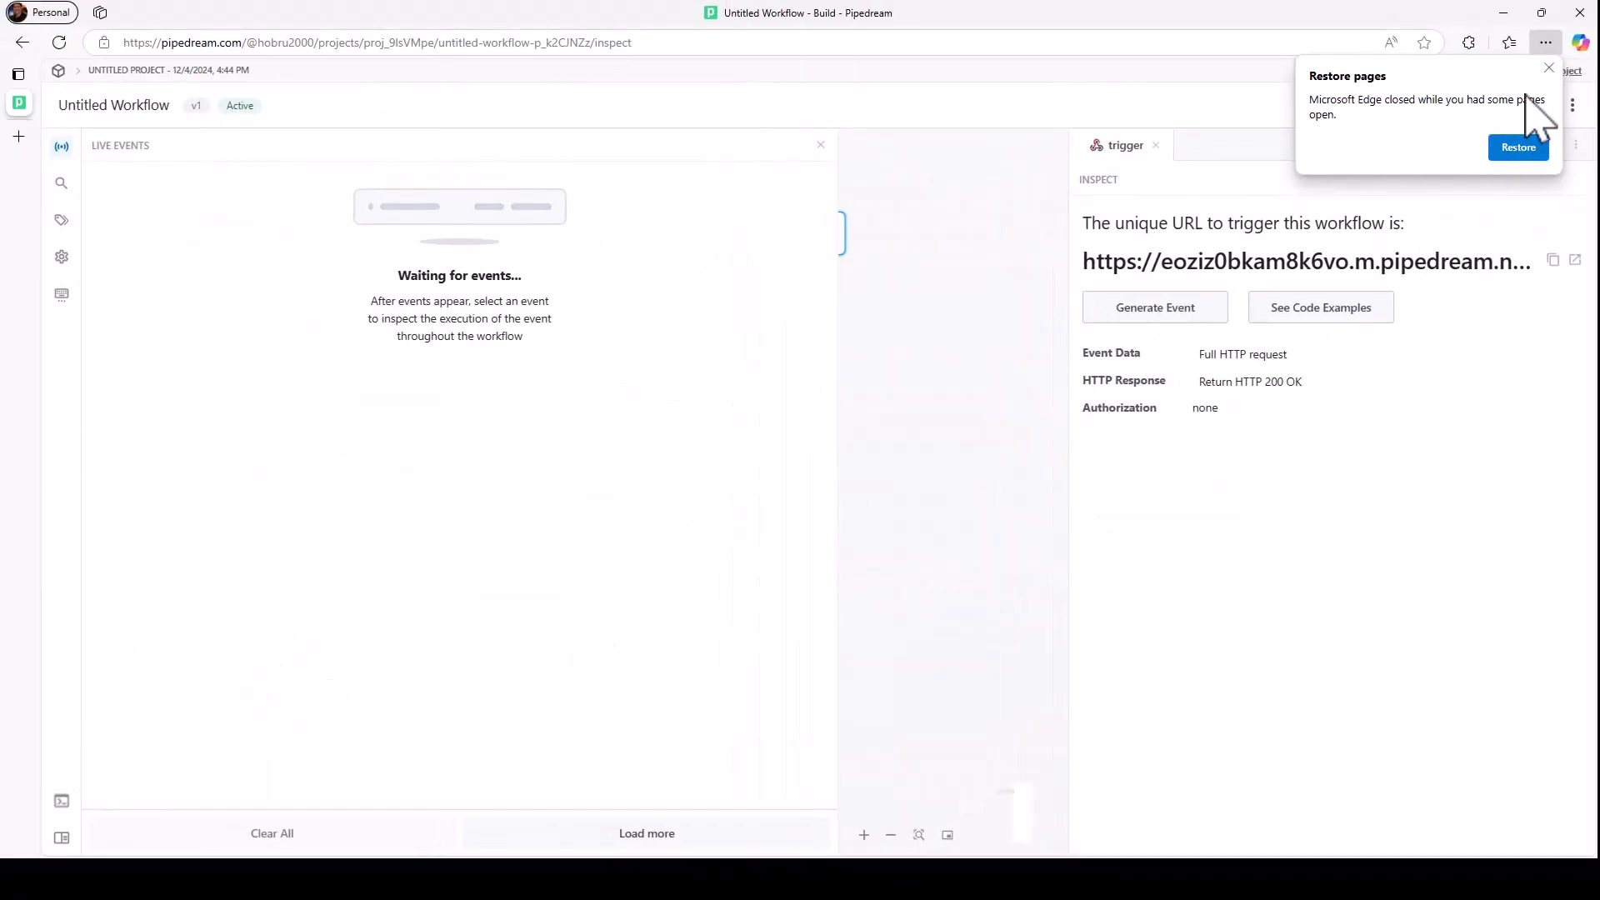
click(1549, 68)
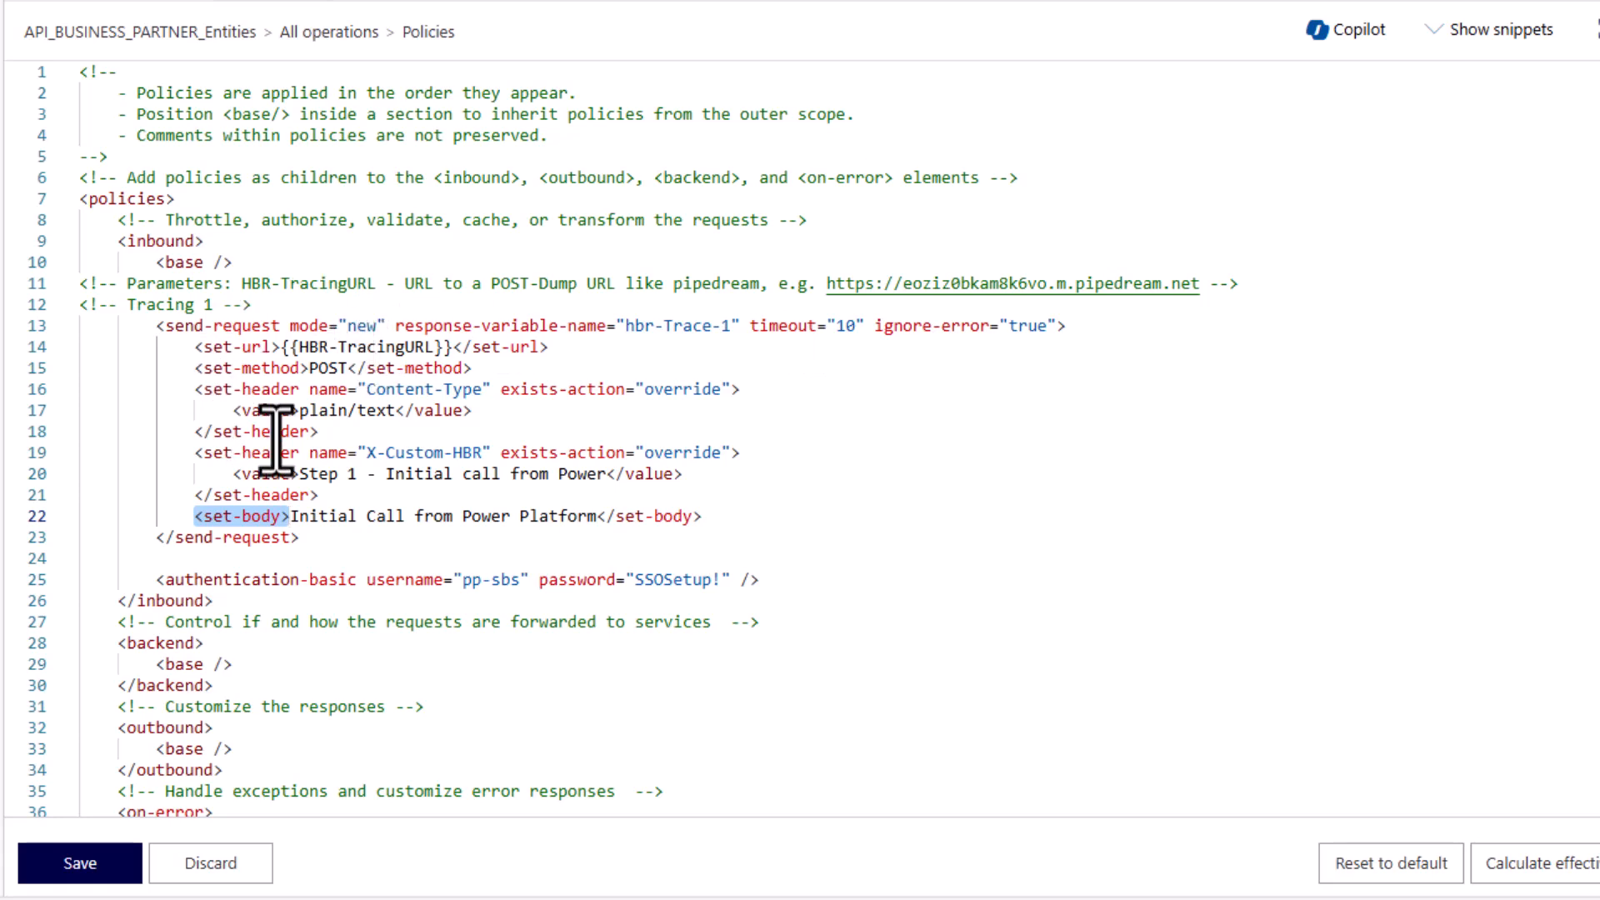
- Back in the Azure portal, check the snippet's {{HBR-TracingURL}} target and "Initial Call from Power Platform" body, and save the policy
mouse_move(314, 533)
mouse_down()
mouse_move(42, 346)
mouse_move(14, 286)
mouse_up()
click(360, 433)
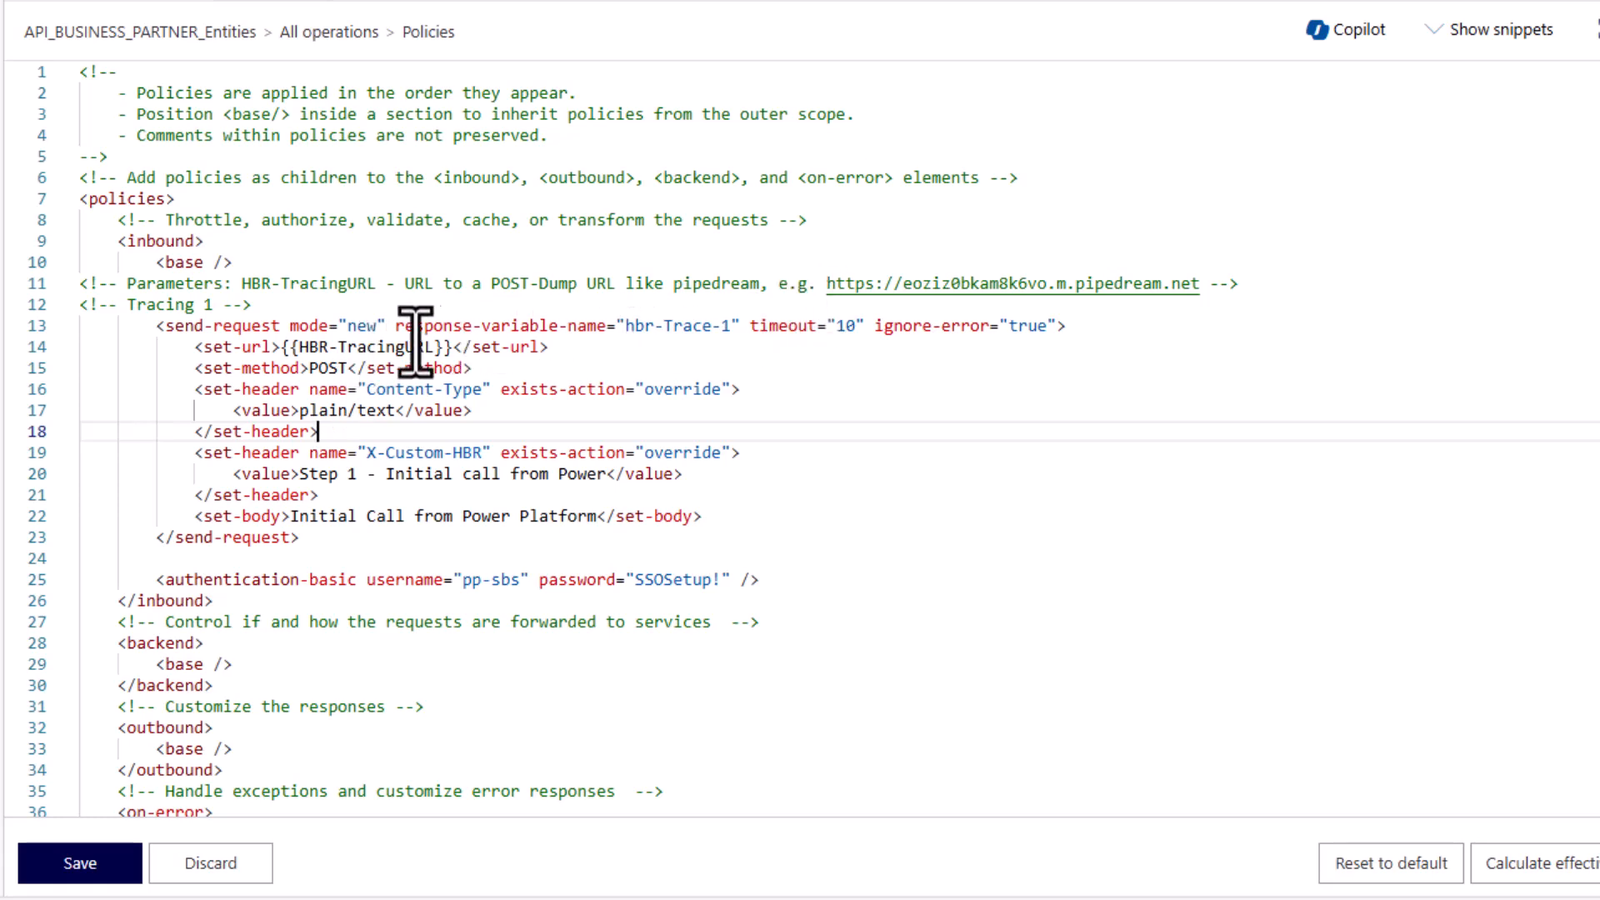
drag(281, 346, 453, 350)
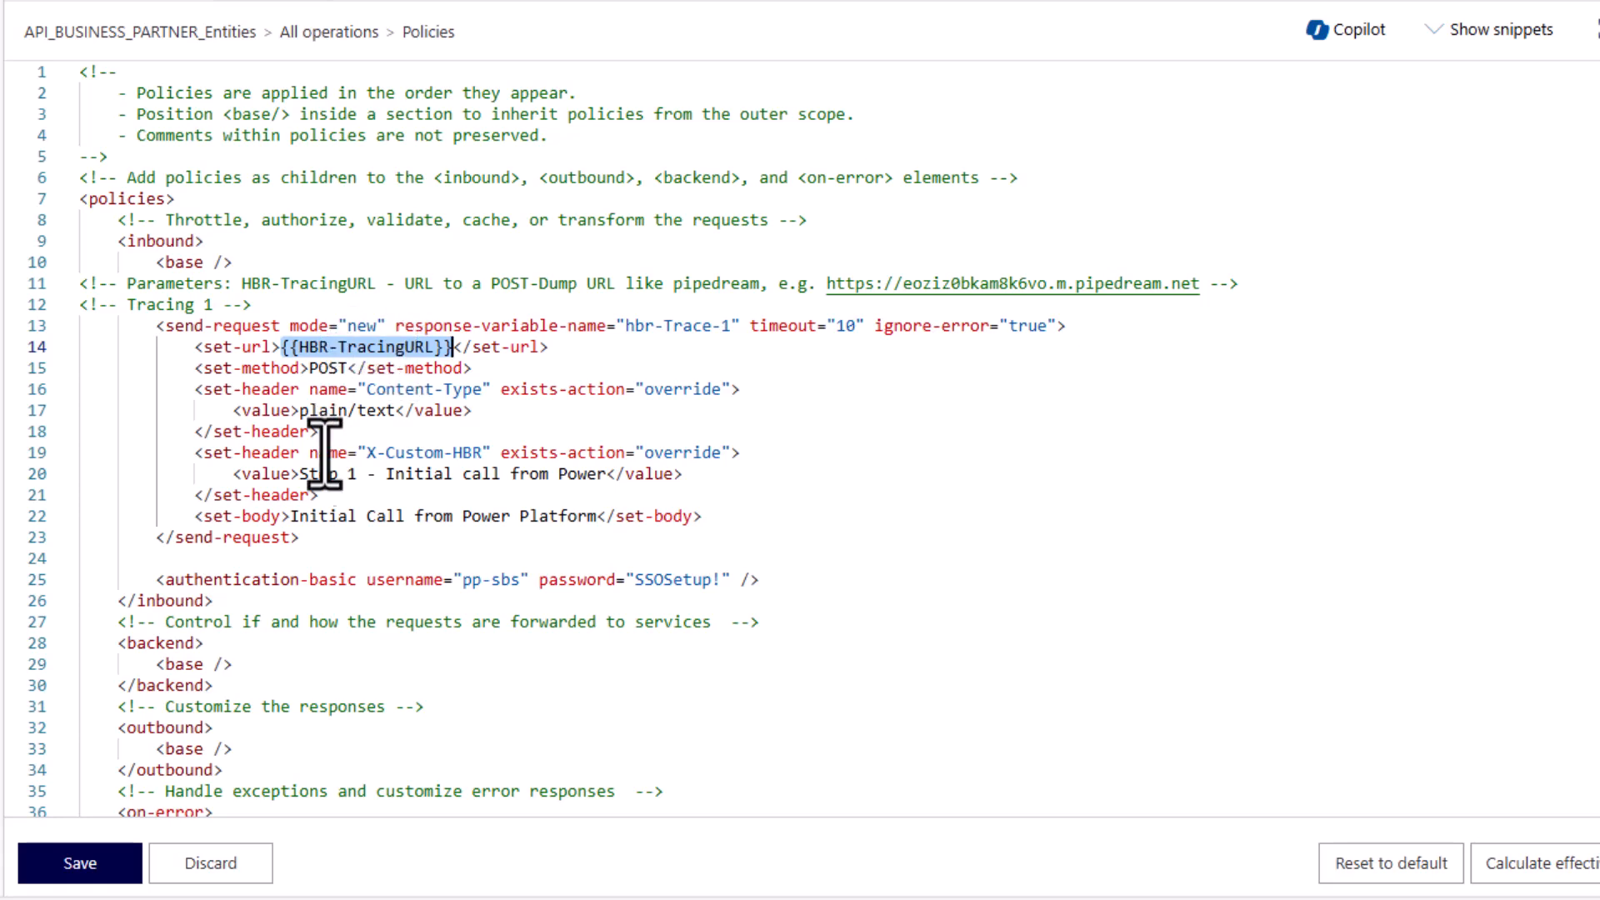
drag(290, 517, 596, 519)
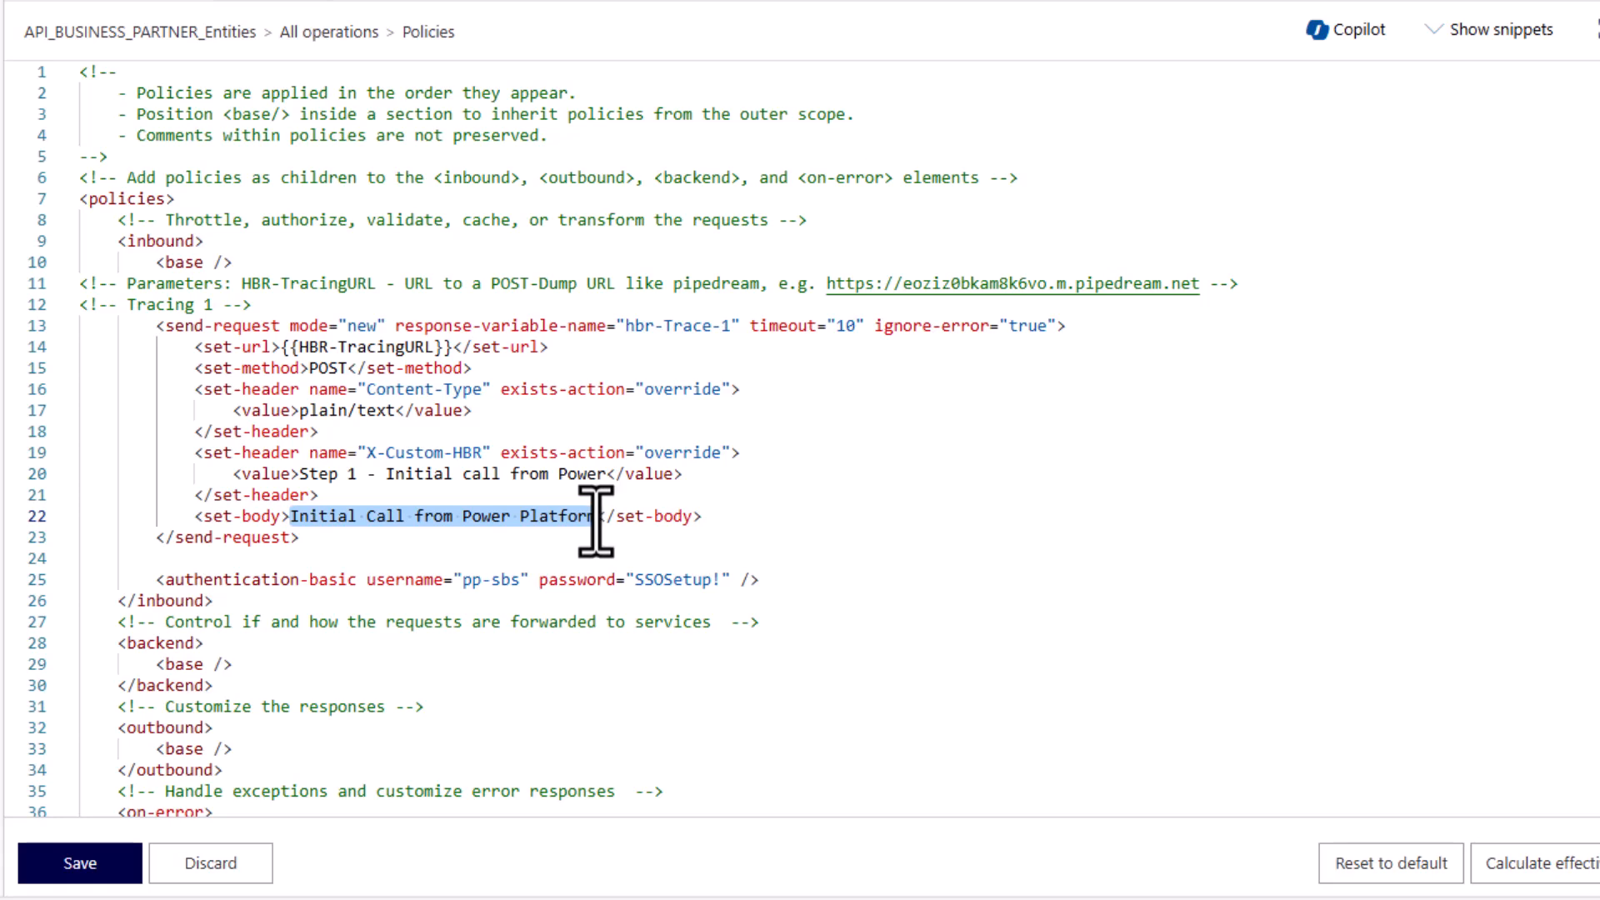
click(124, 864)
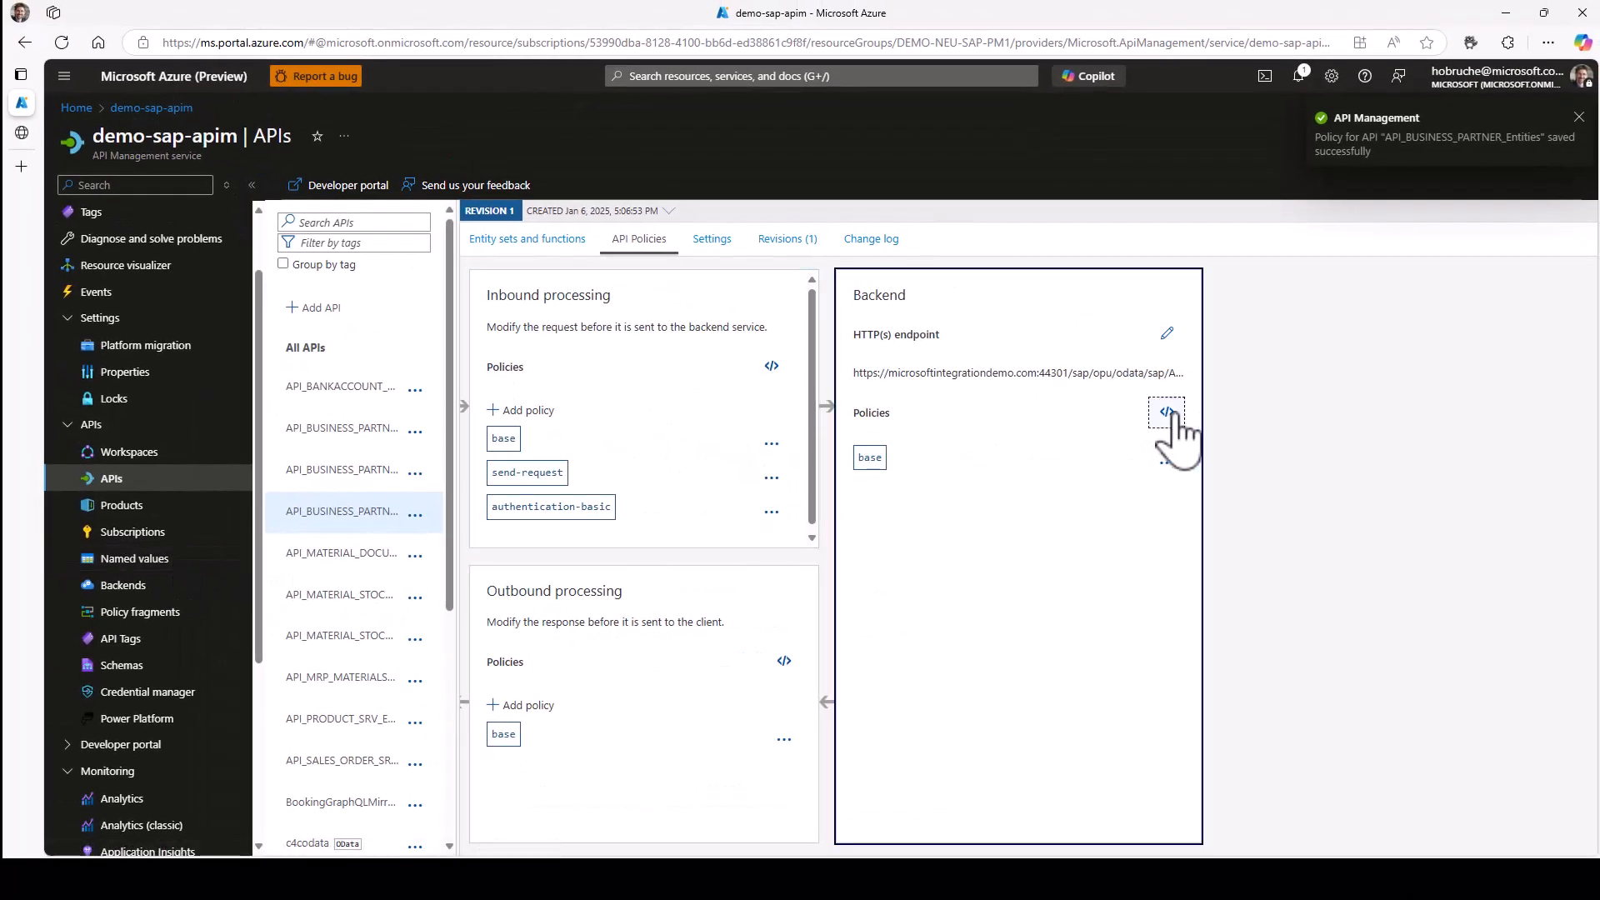
- Check the {{HBR-TracingURL}} reference in the policy code, filter the named values by "HBR-", and inspect the HBR-TracingURL entry's value
click(1167, 413)
drag(658, 488, 749, 488)
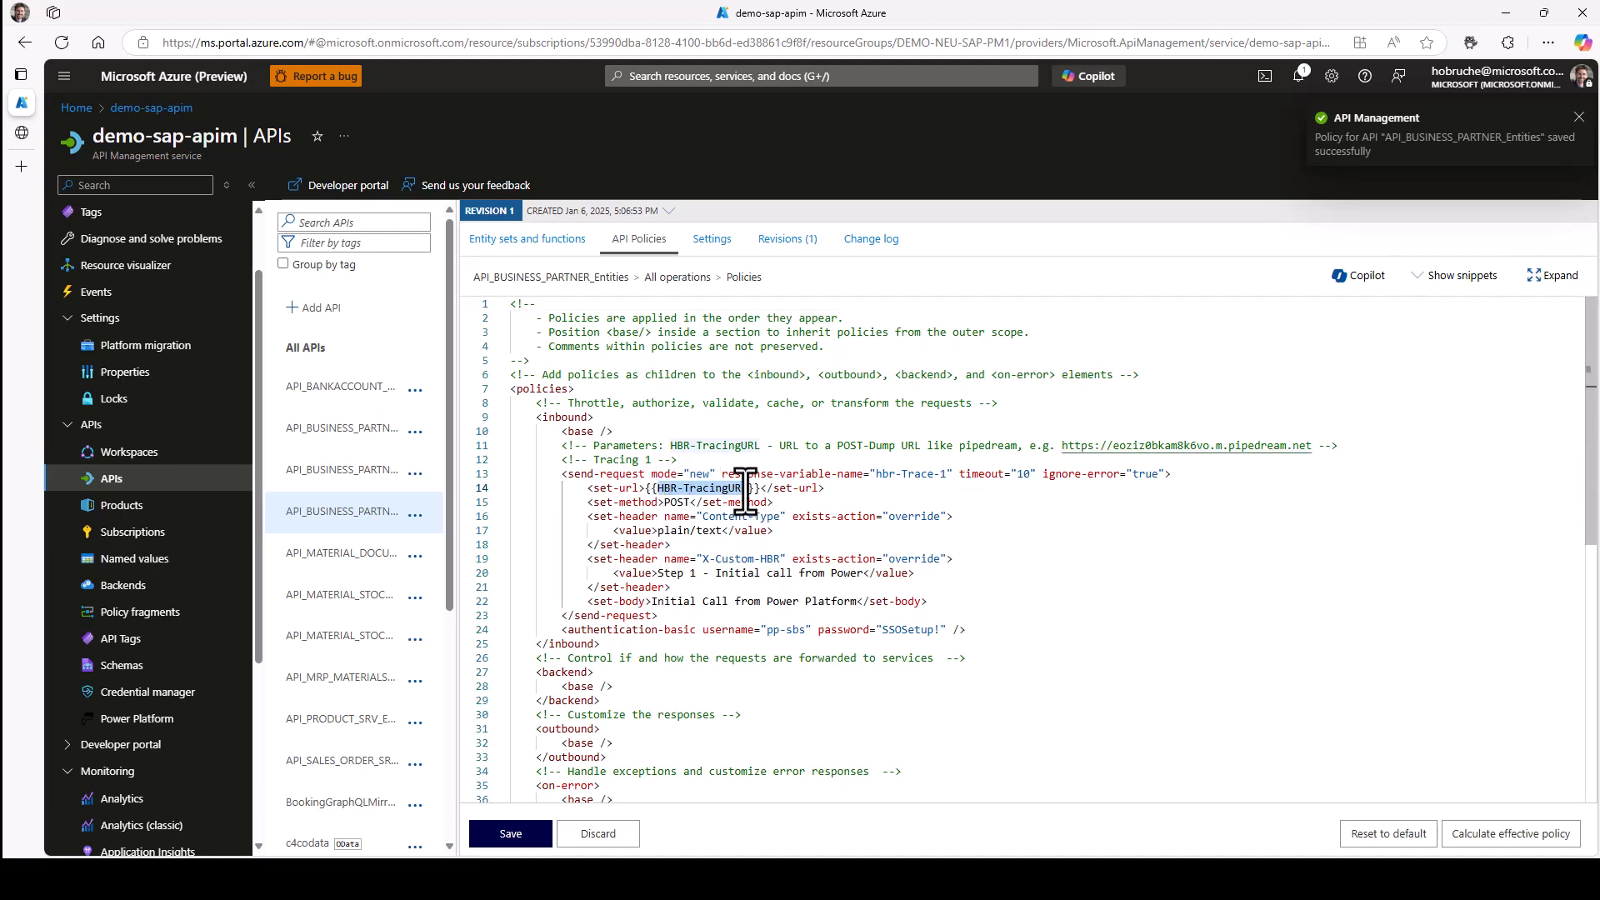
click(134, 560)
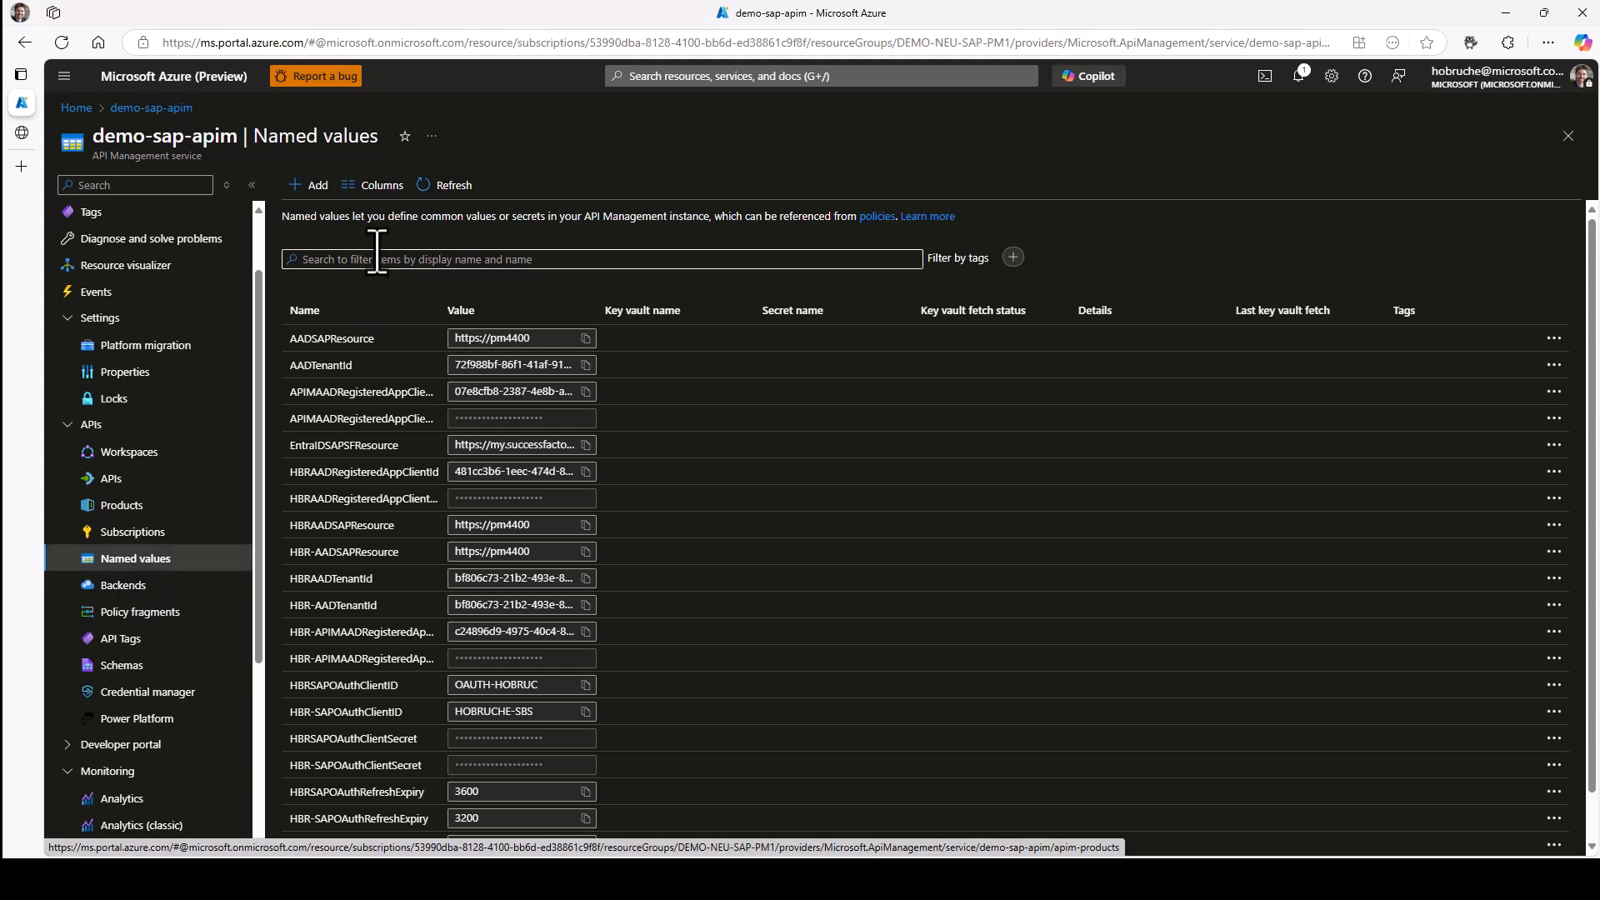
click(367, 261)
text(HBR-)
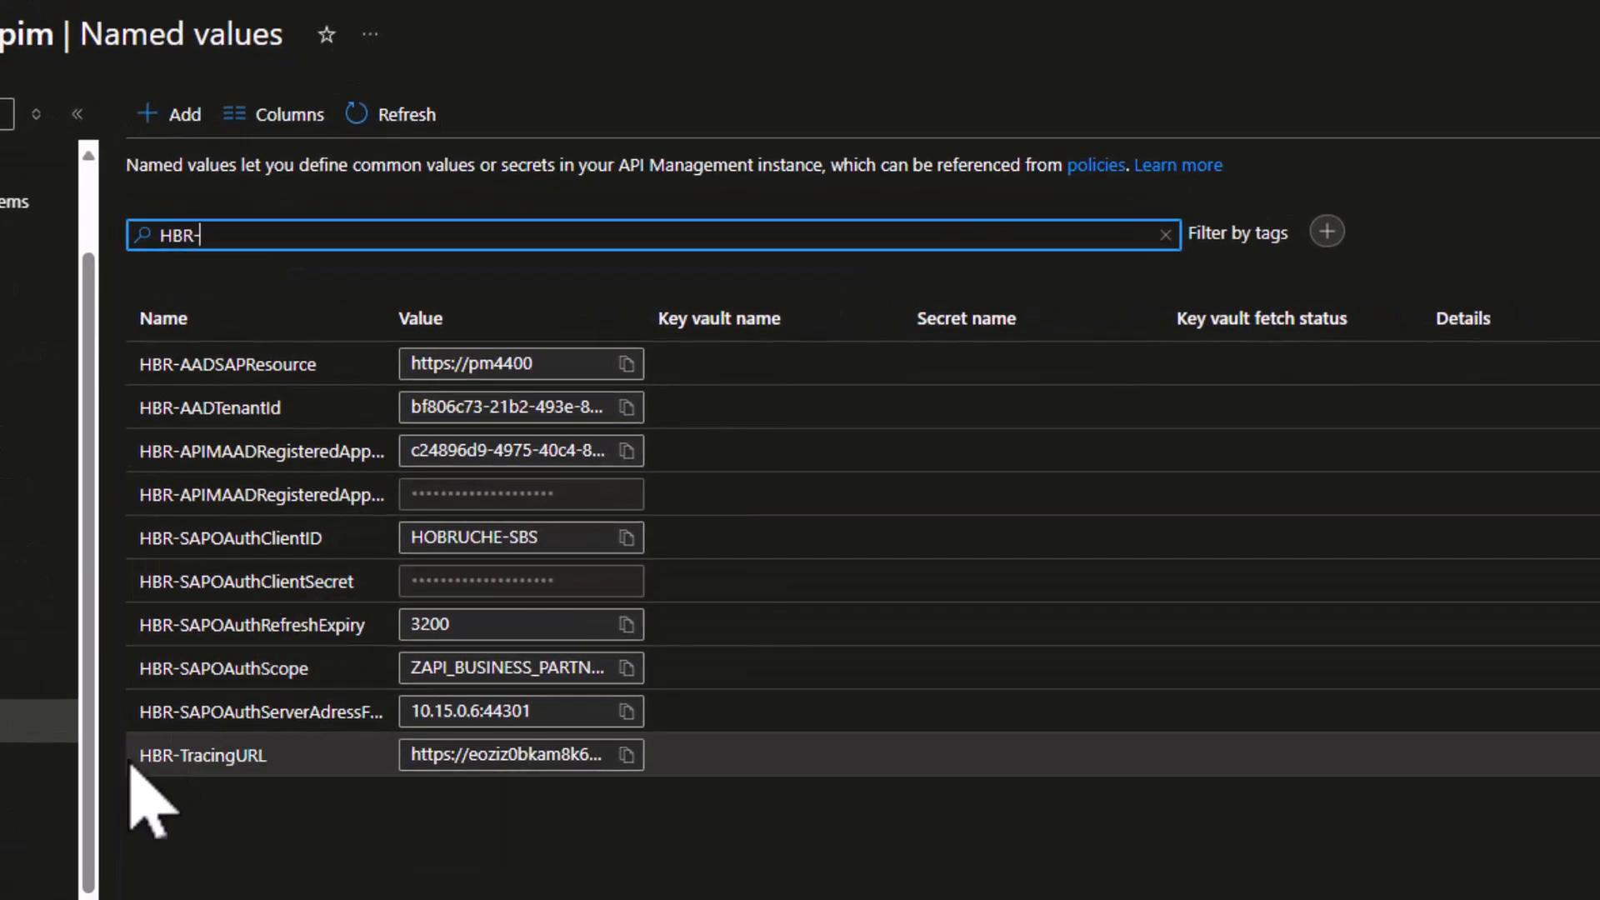
drag(140, 755, 275, 760)
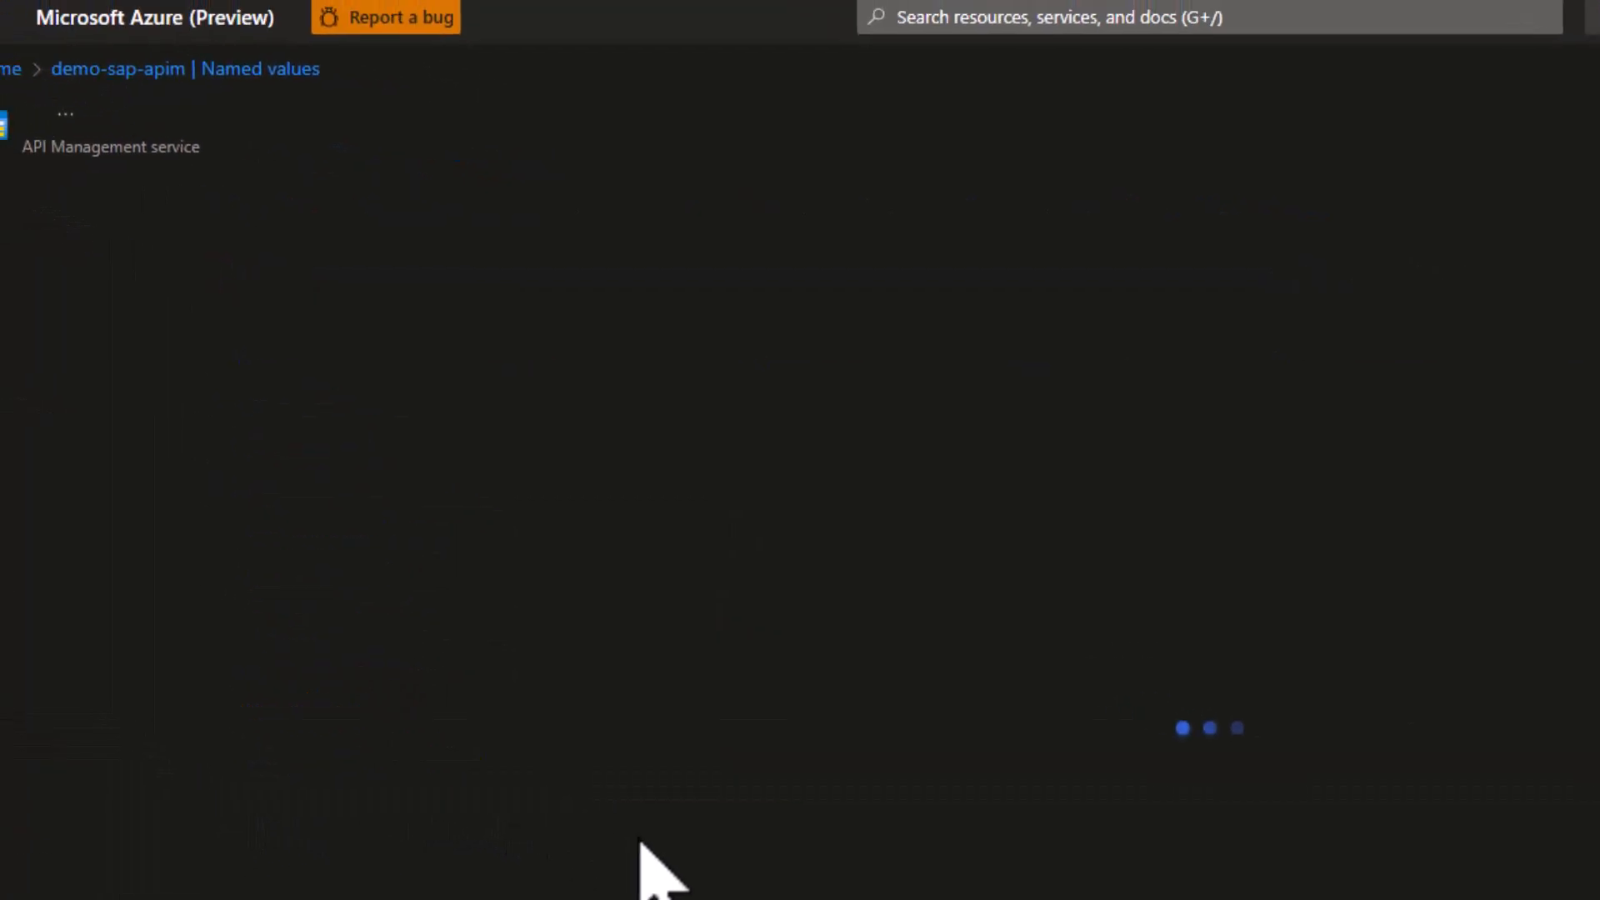
drag(385, 582, 15, 589)
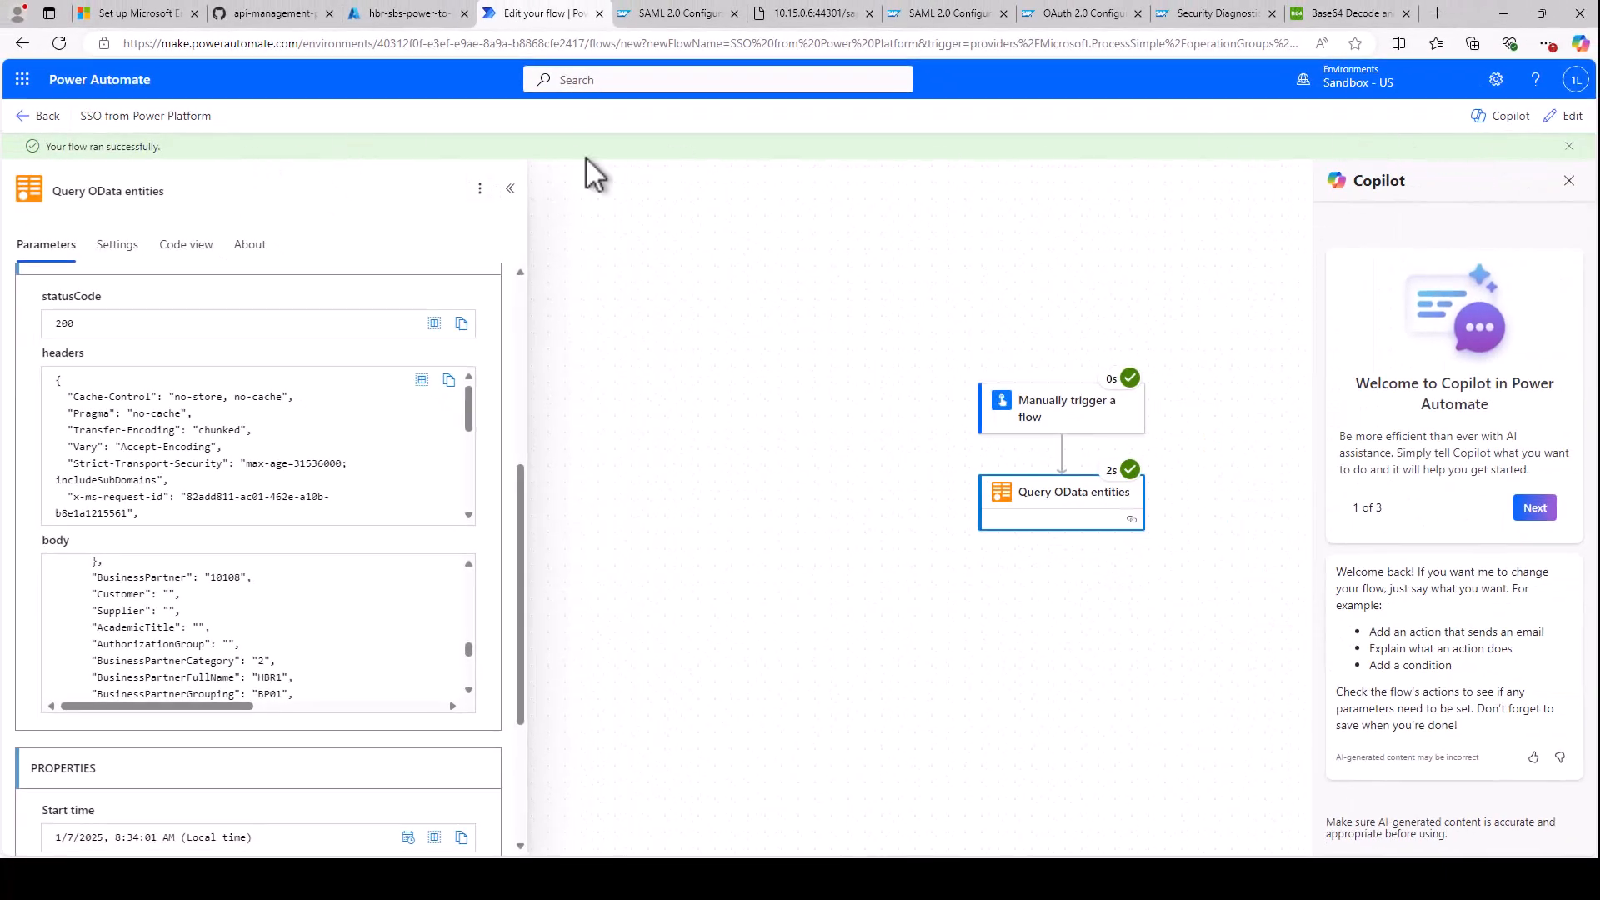
- In Power Automate, leave the flow editor, run the SSO from Power Platform flow from its details page, and refresh the run history
click(20, 117)
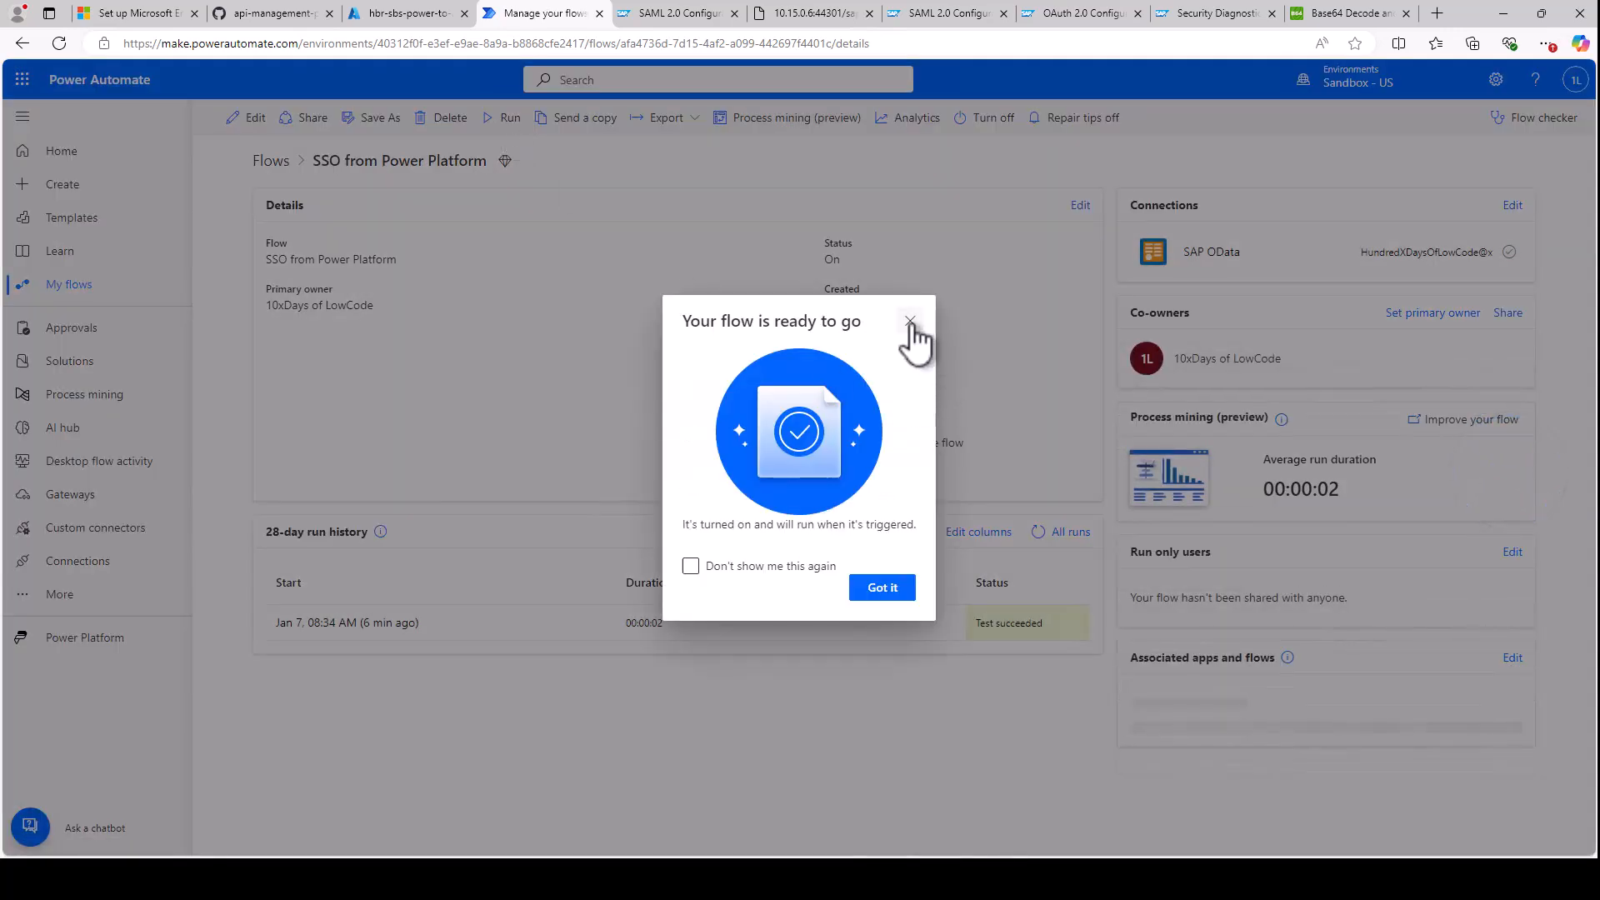
click(909, 322)
click(503, 119)
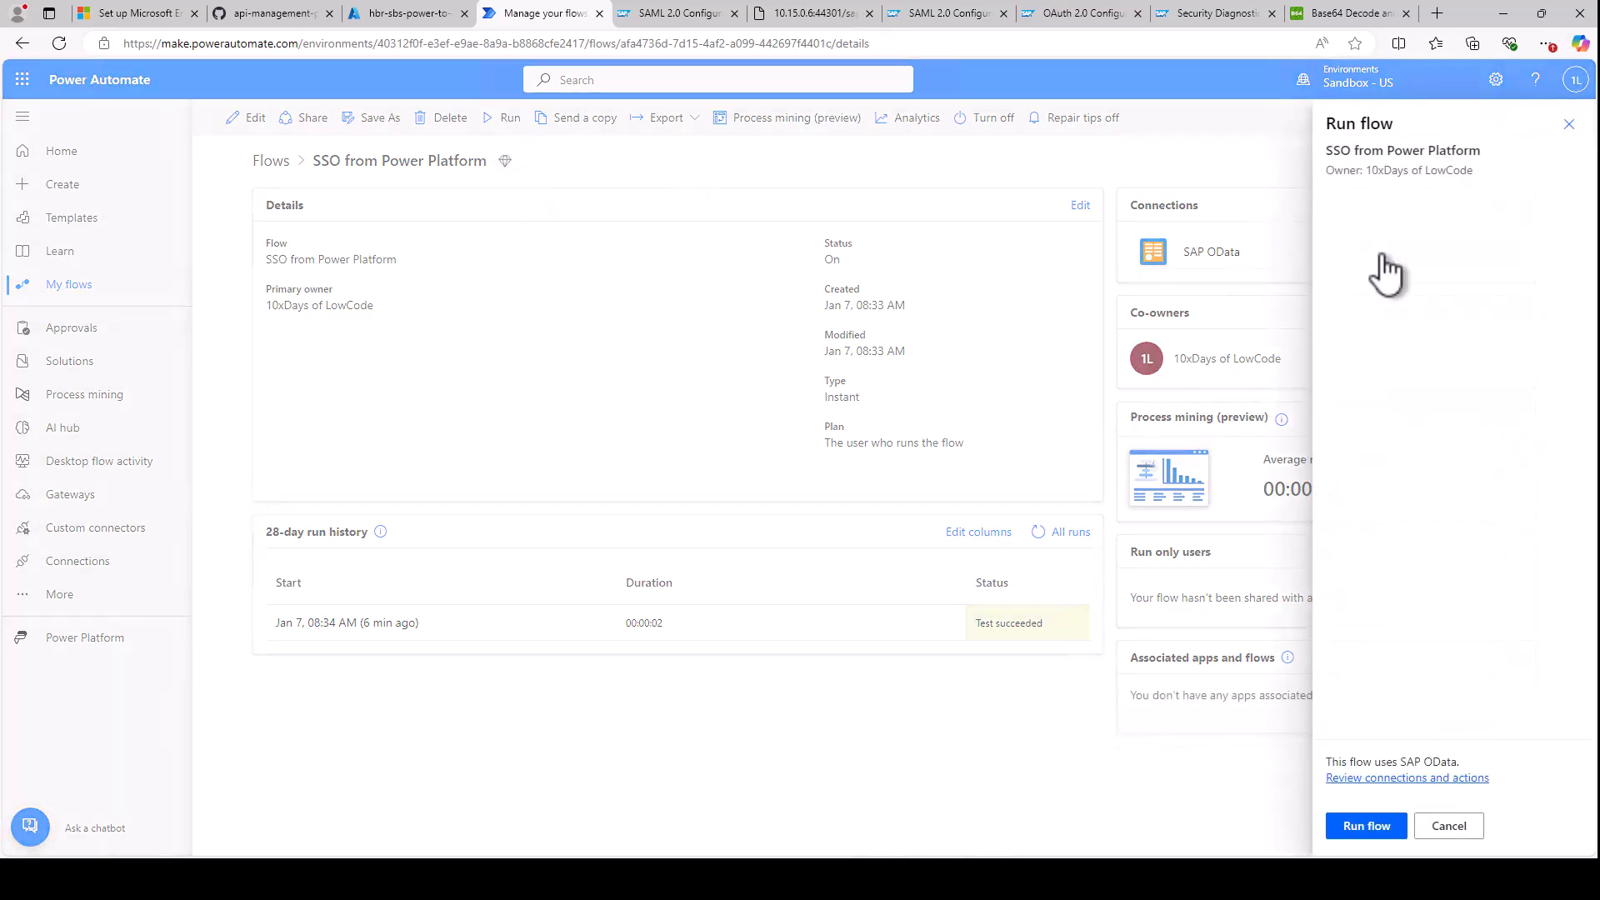
click(1355, 825)
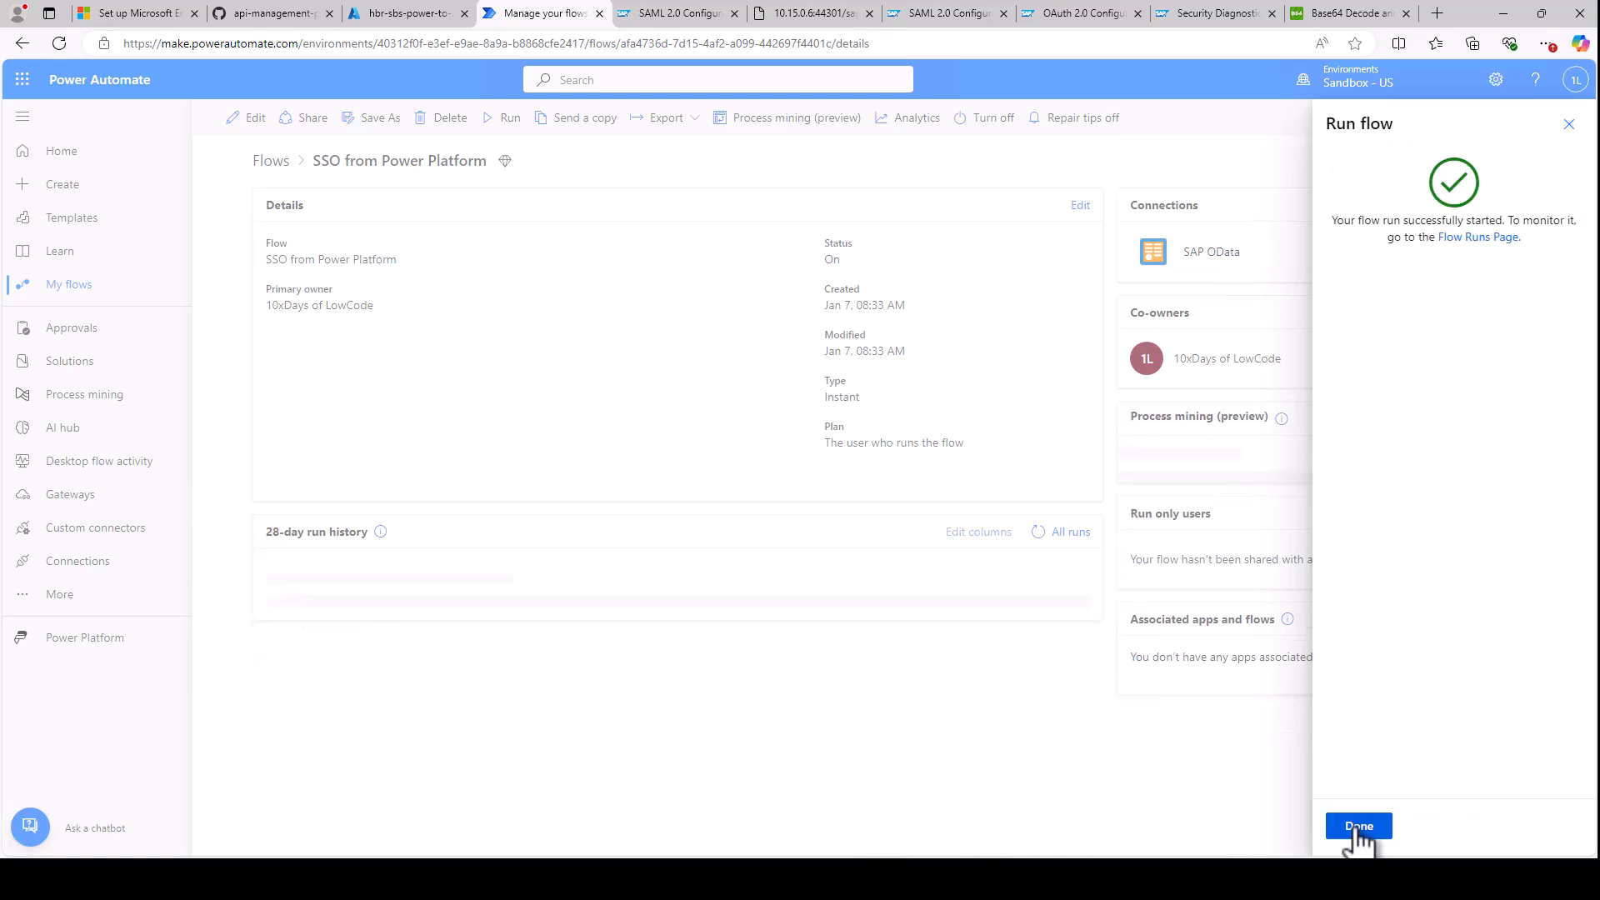
click(1356, 828)
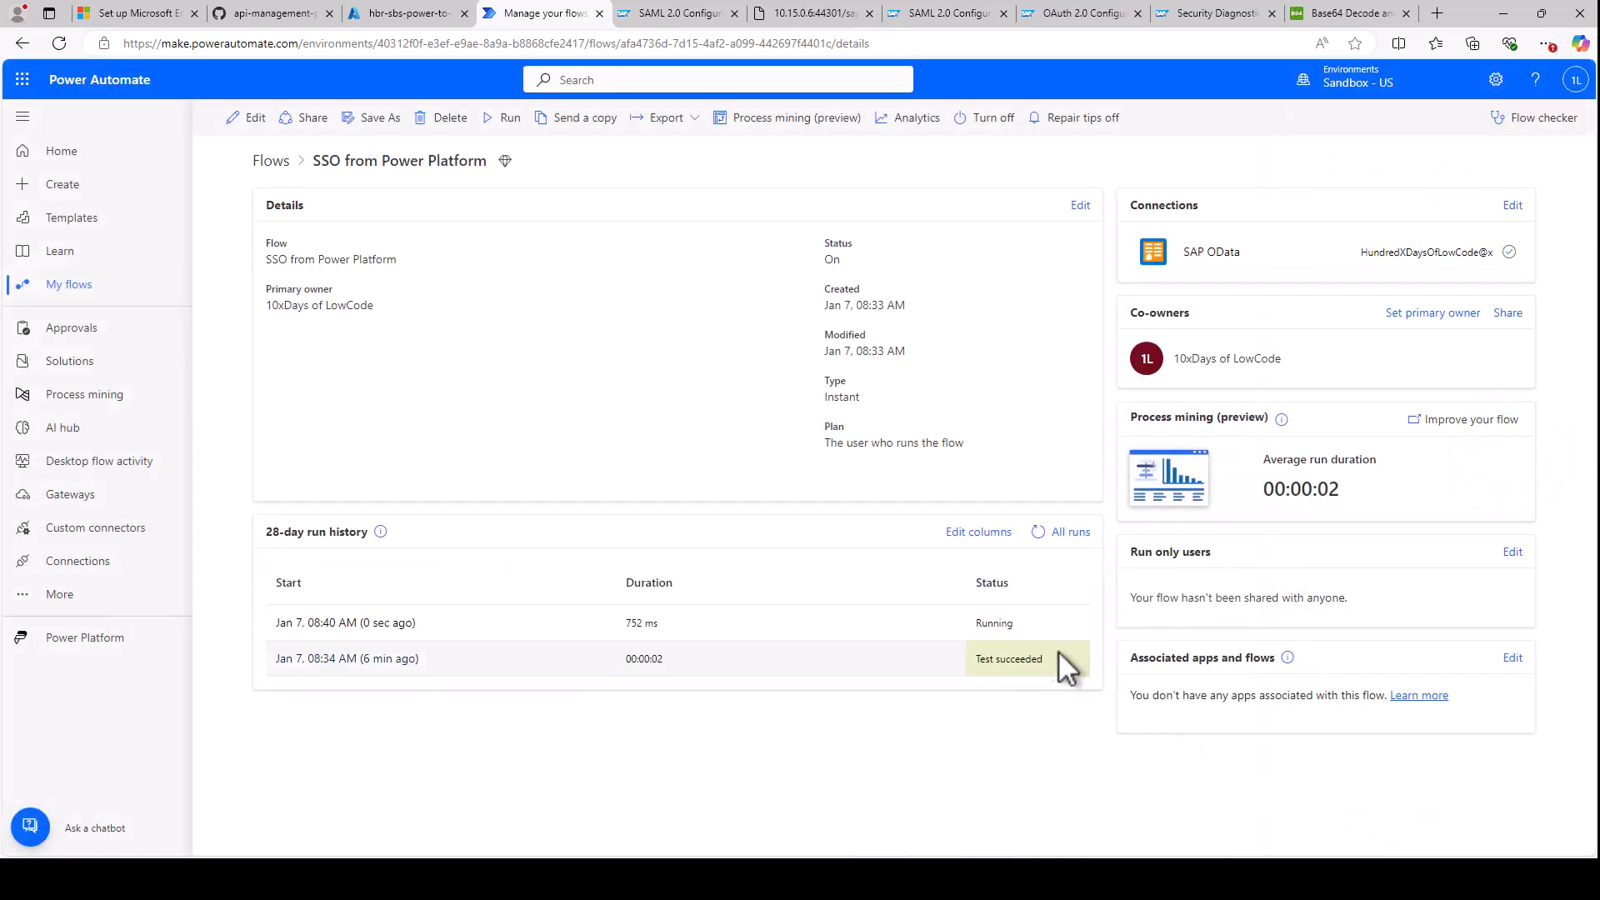
click(1037, 533)
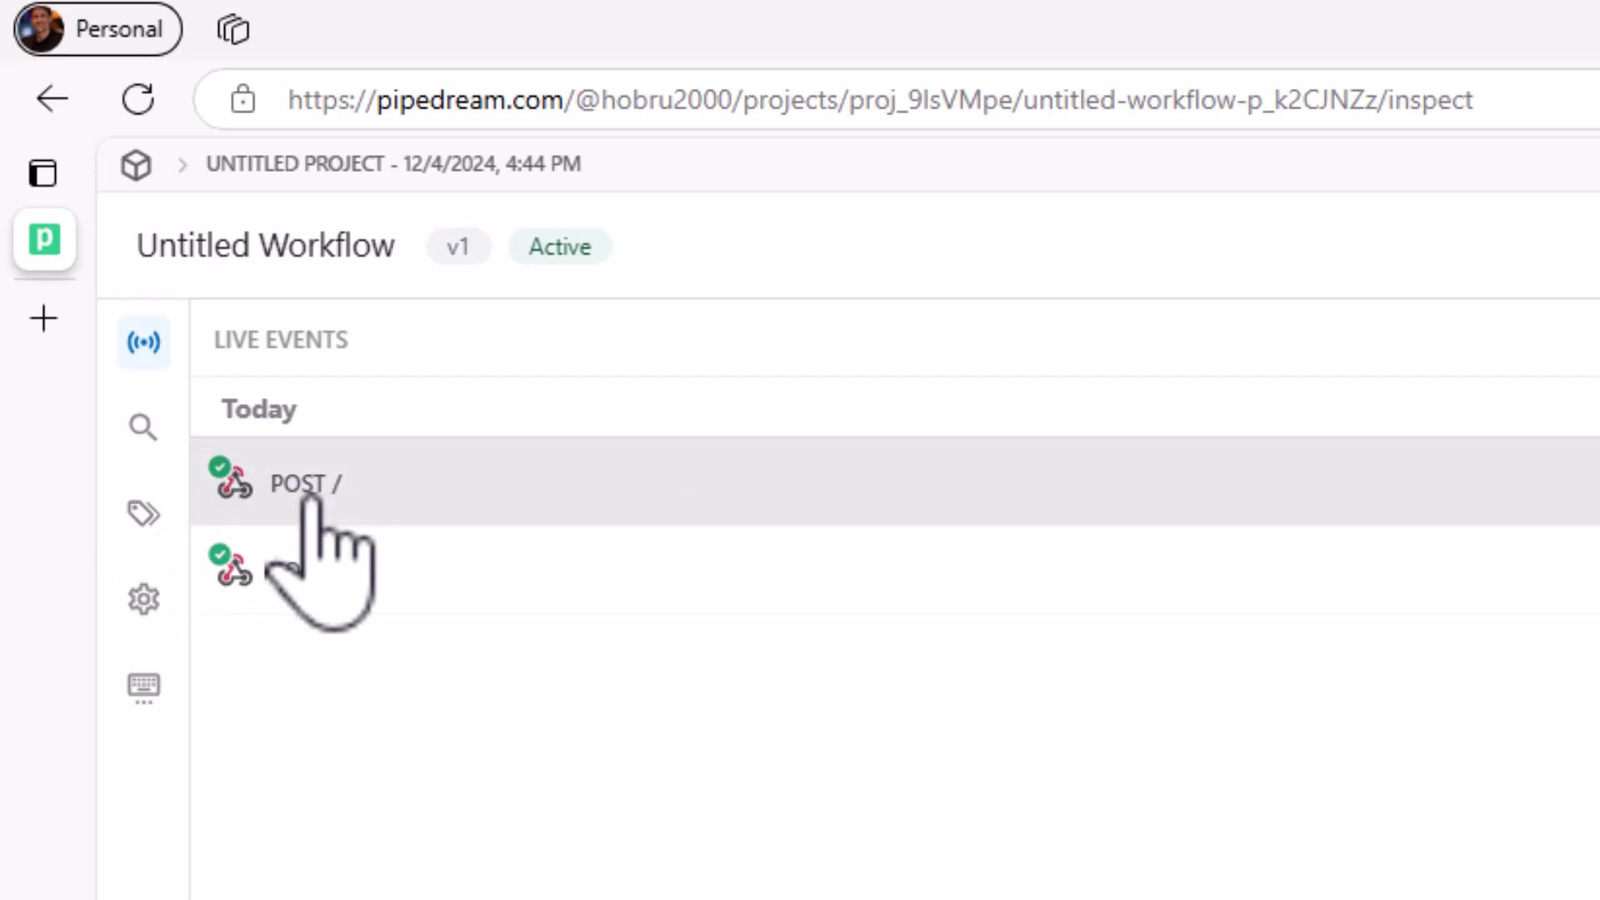
- In Pipedream, open the newest POST event and examine its expanded headers and the body text
click(312, 491)
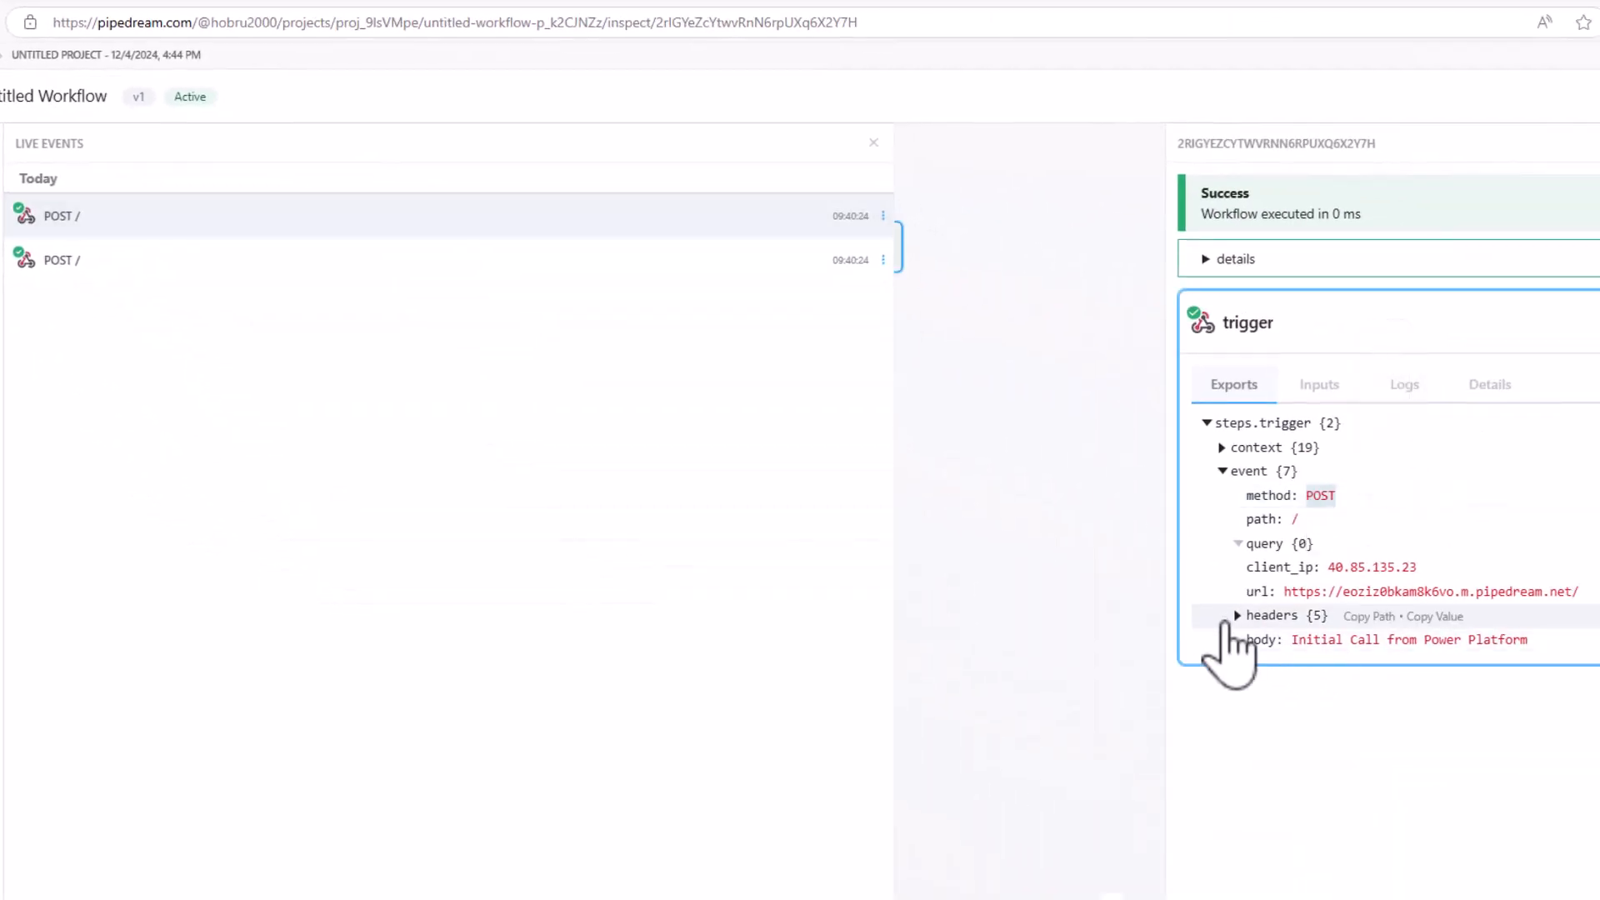
click(1238, 616)
drag(1284, 766, 1531, 767)
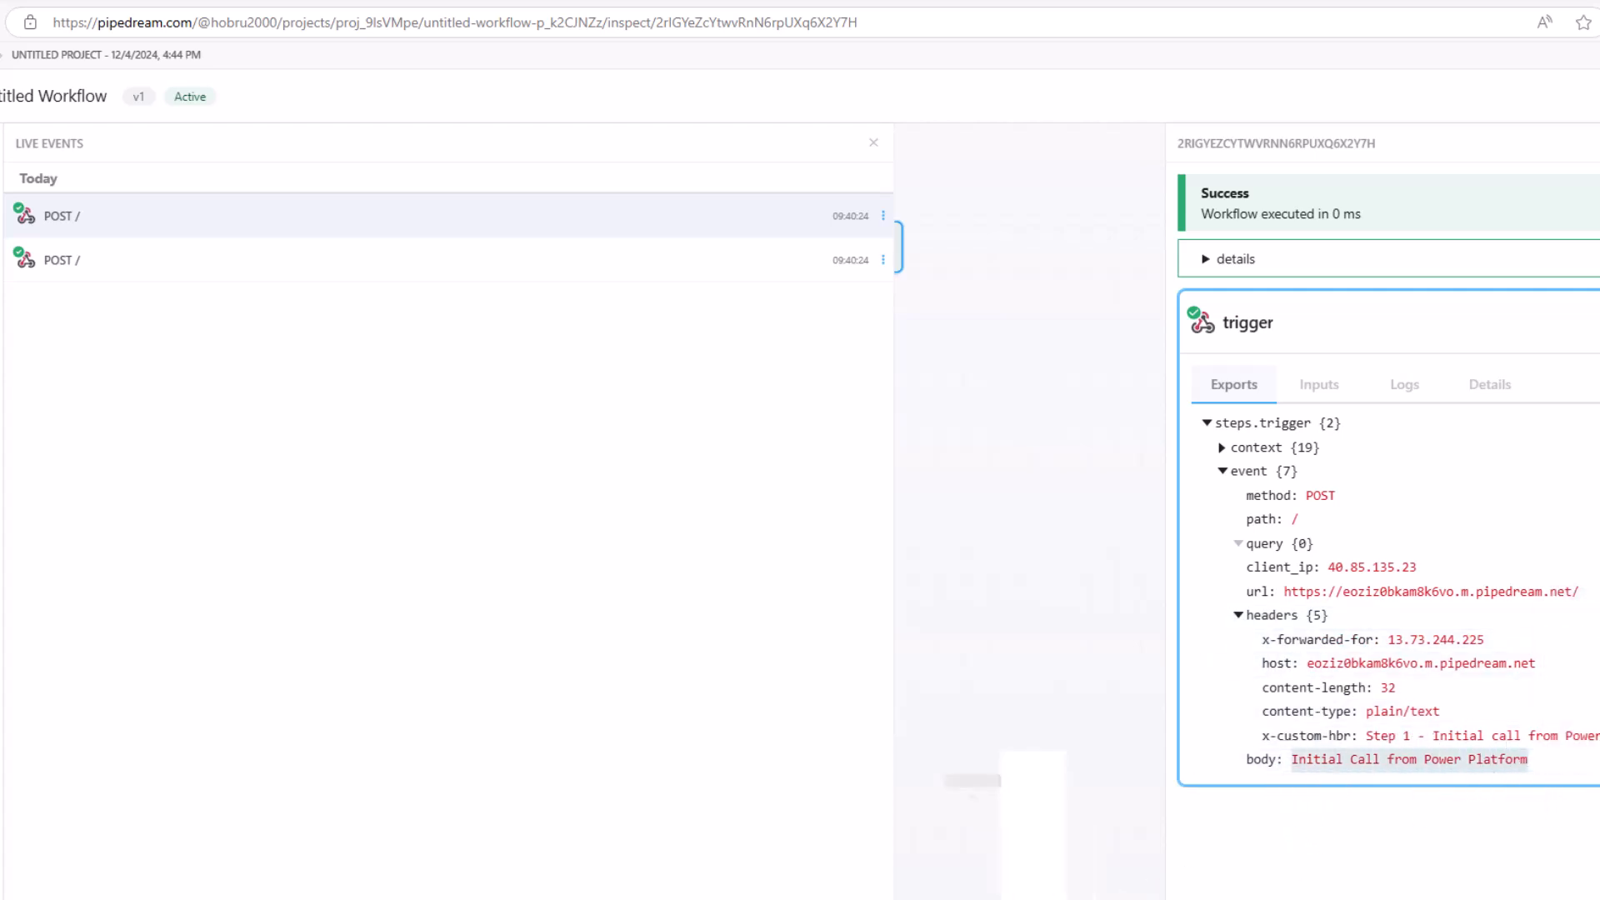
- Back in the Azure portal, reopen the policy code of API_BUSINESS_PARTNER_Entities in the demo-sap-apim service
mouse_move(979, 898)
click(858, 874)
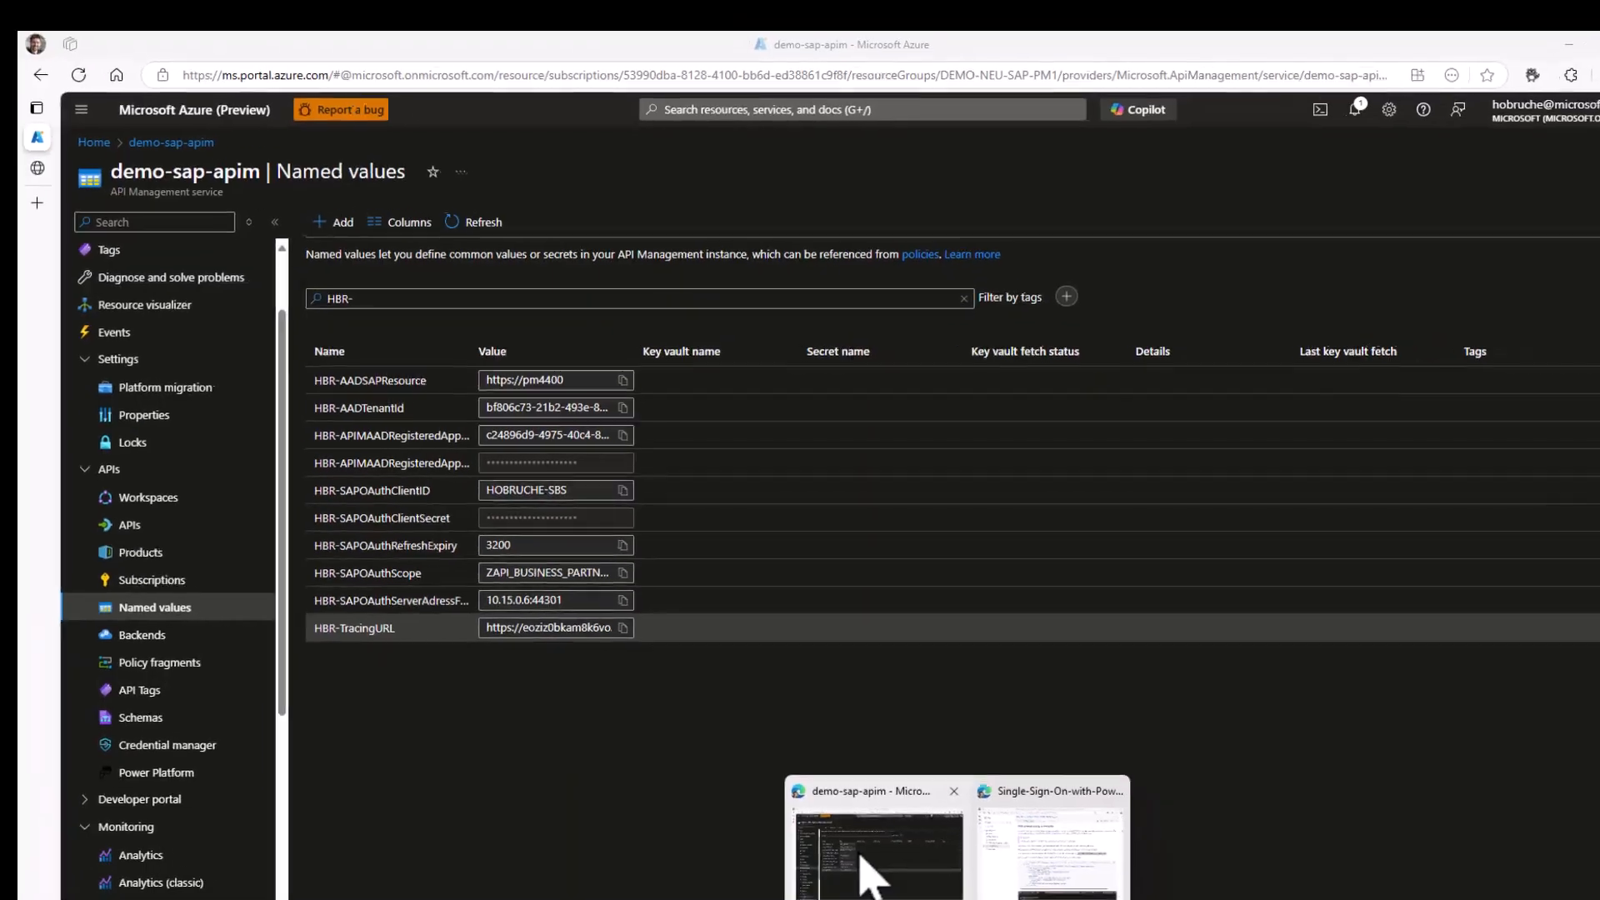
click(158, 523)
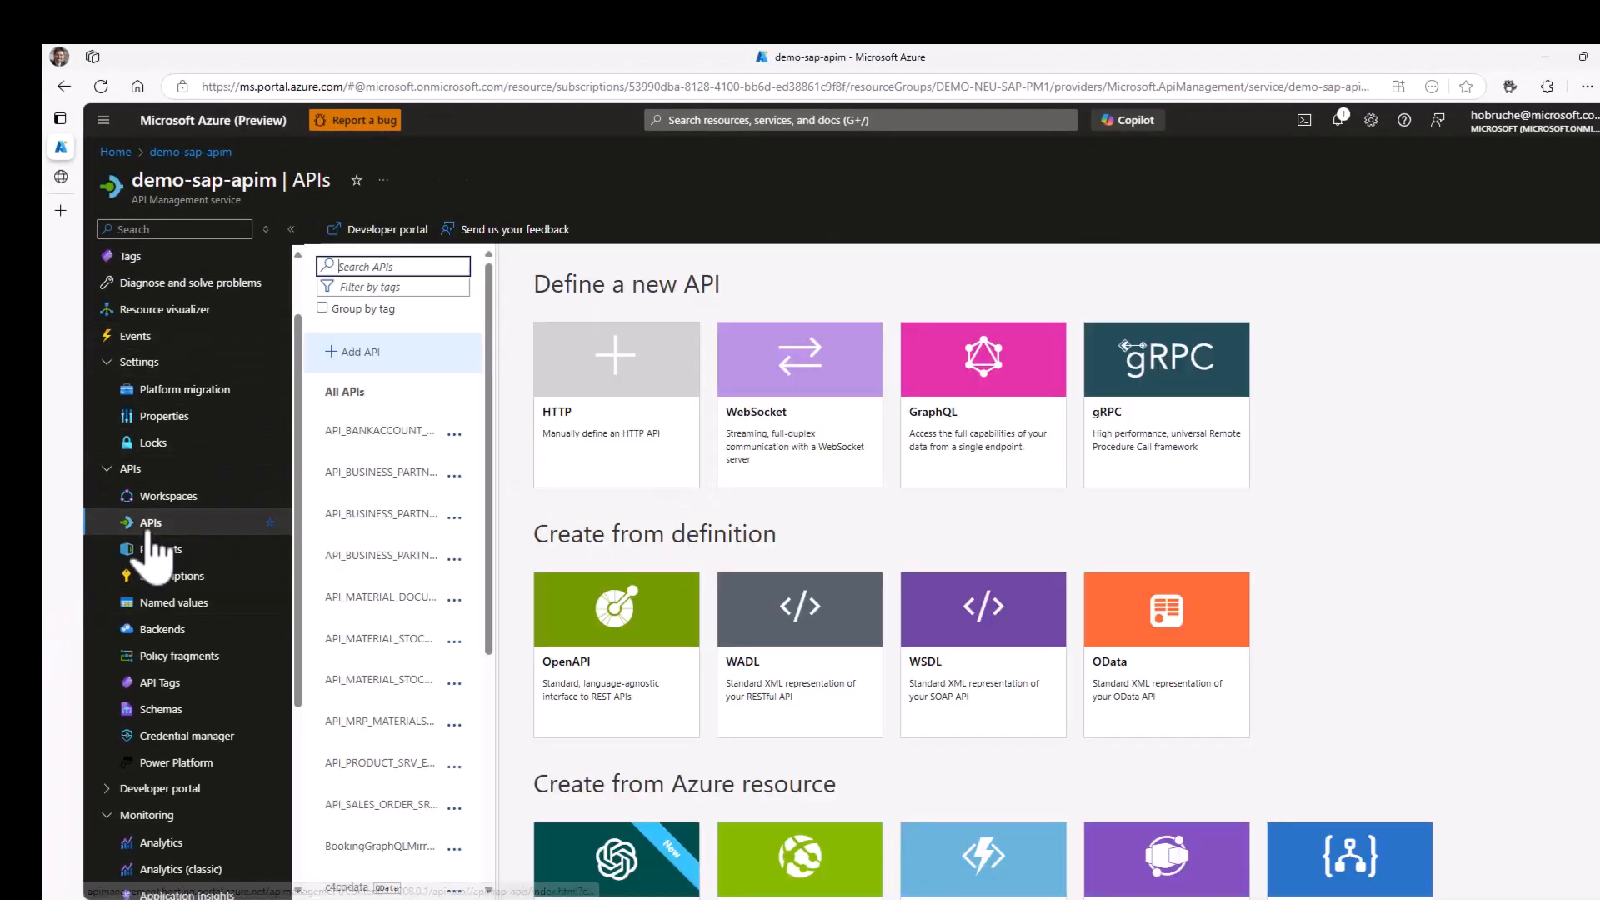
click(364, 556)
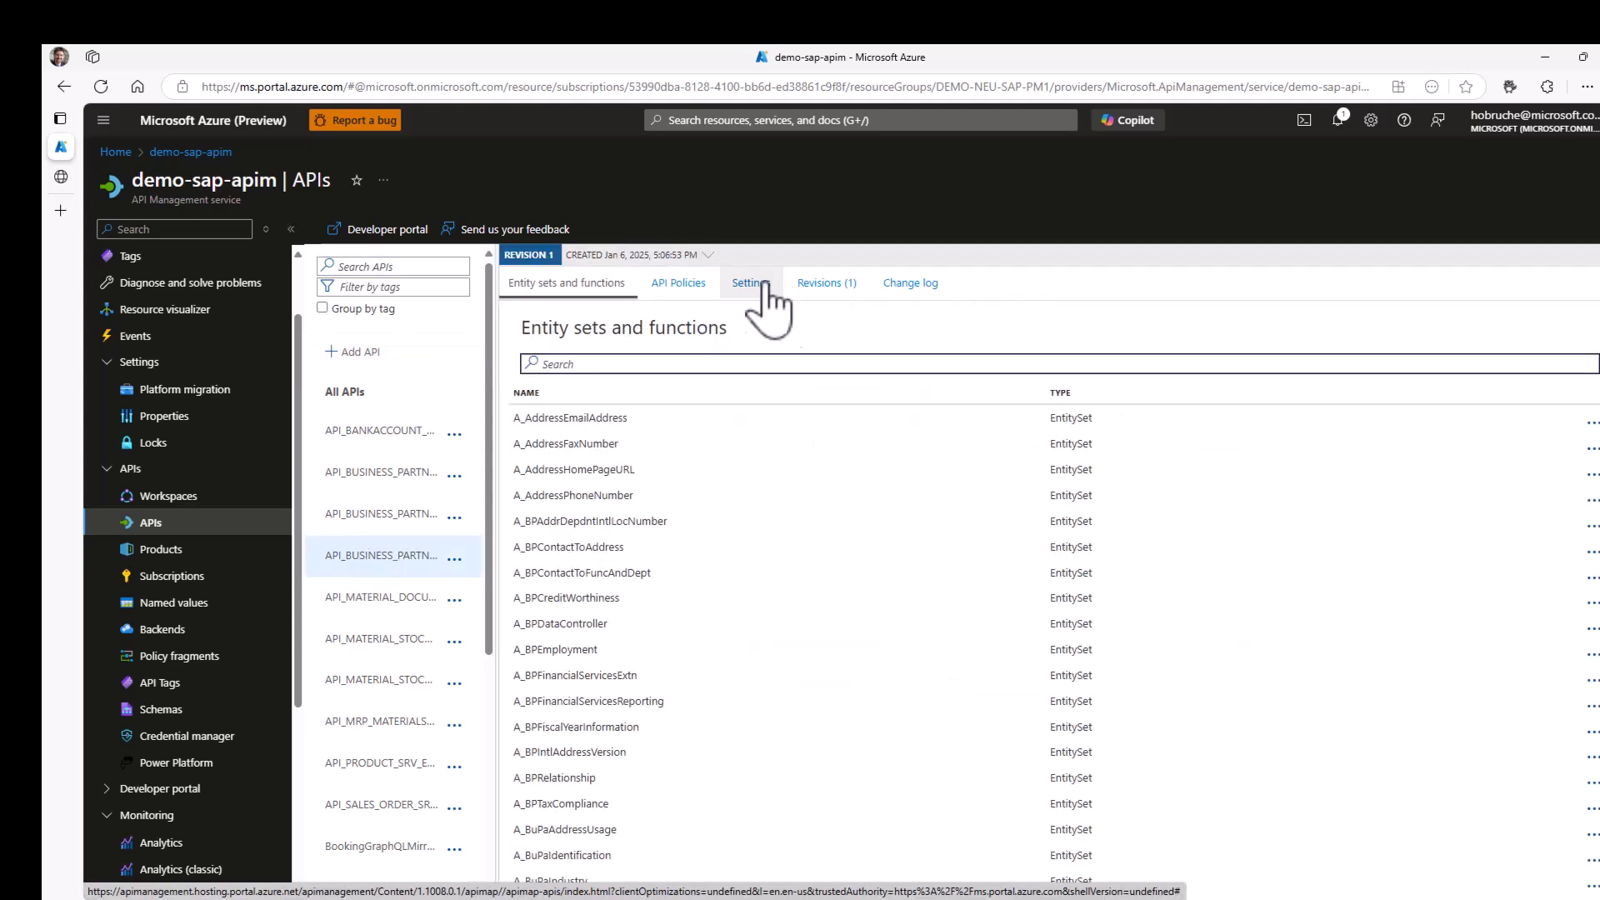
click(679, 283)
click(1205, 457)
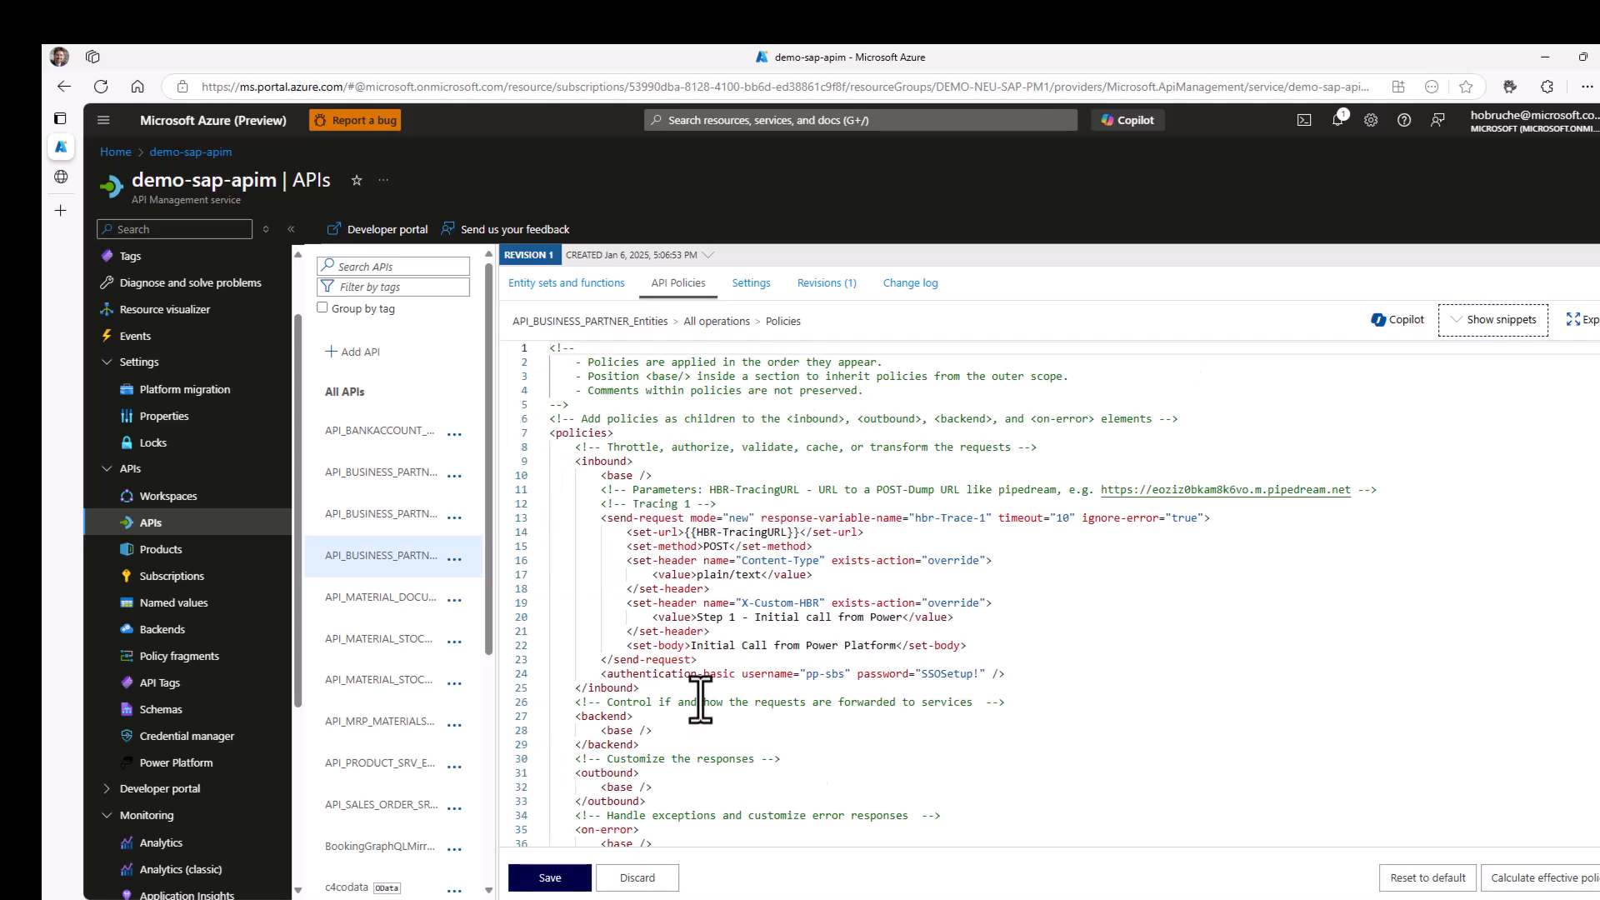
- Switch to GitHub and read through the whole "Request OAuth2 access token from SAP using AAD JWT token.xml" policy, from parameters to error handling
mouse_move(1135, 898)
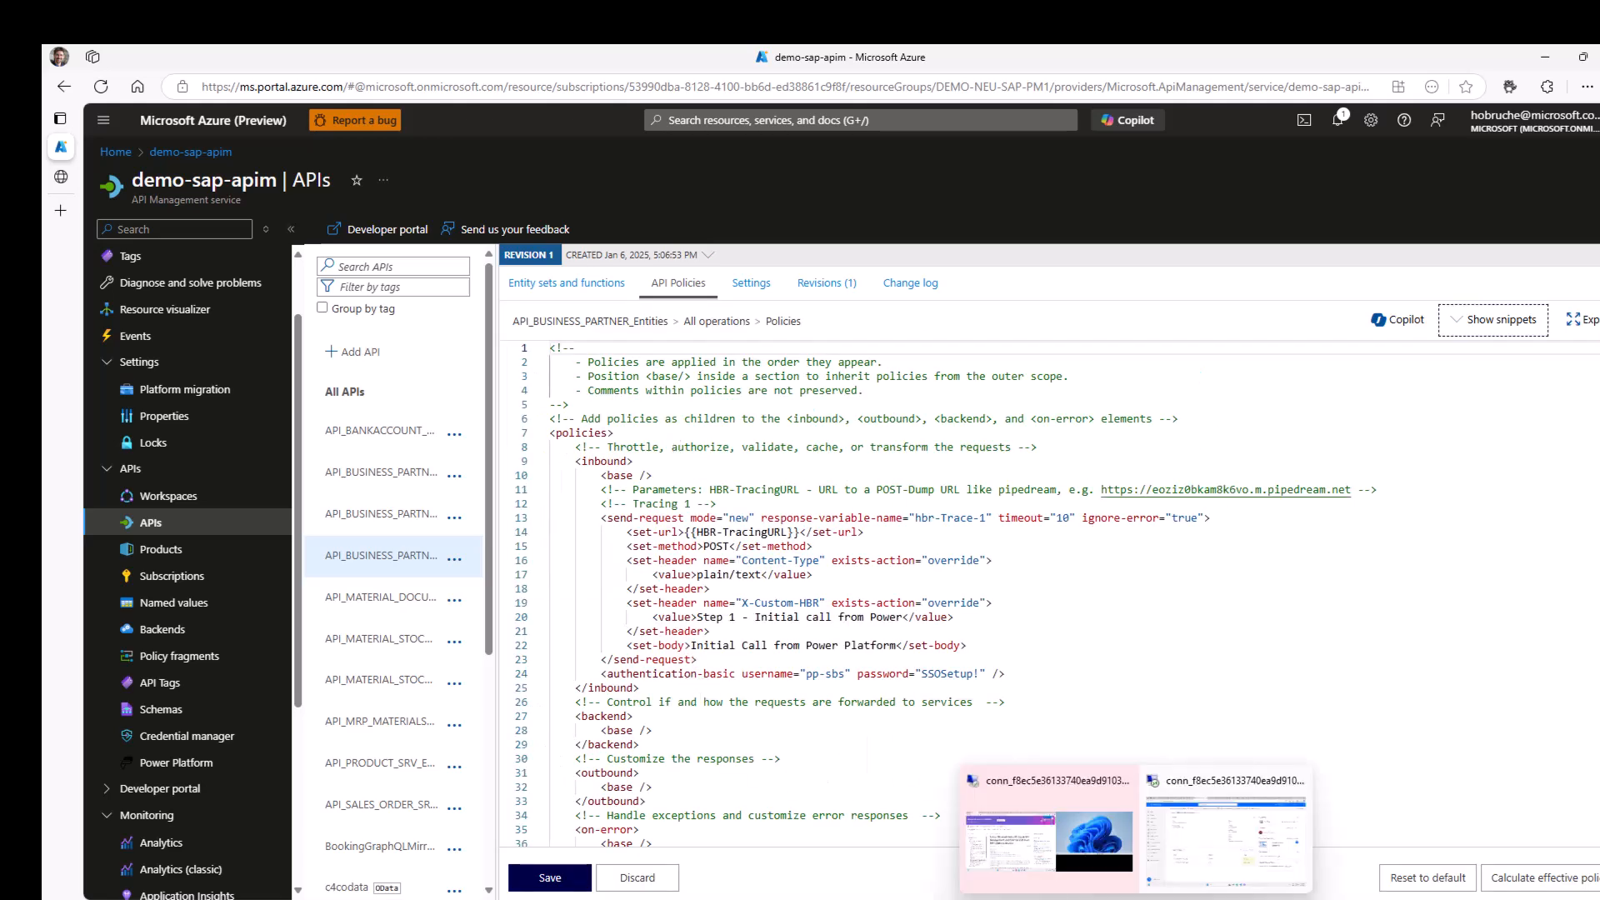
click(1225, 833)
click(307, 52)
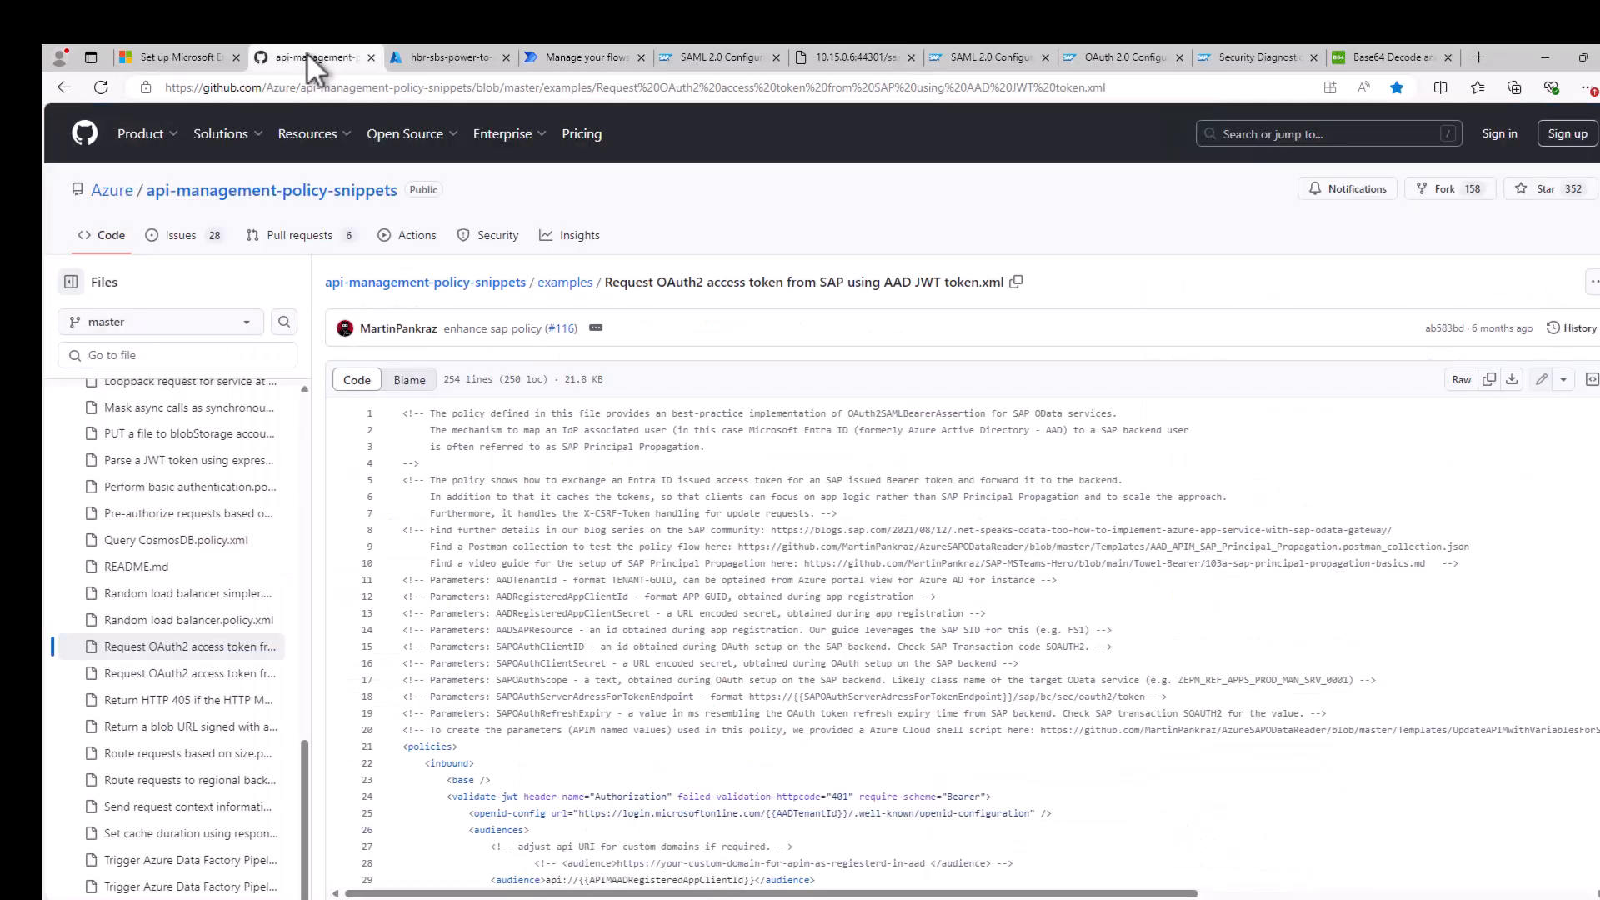
scroll(805, 489, down, 9)
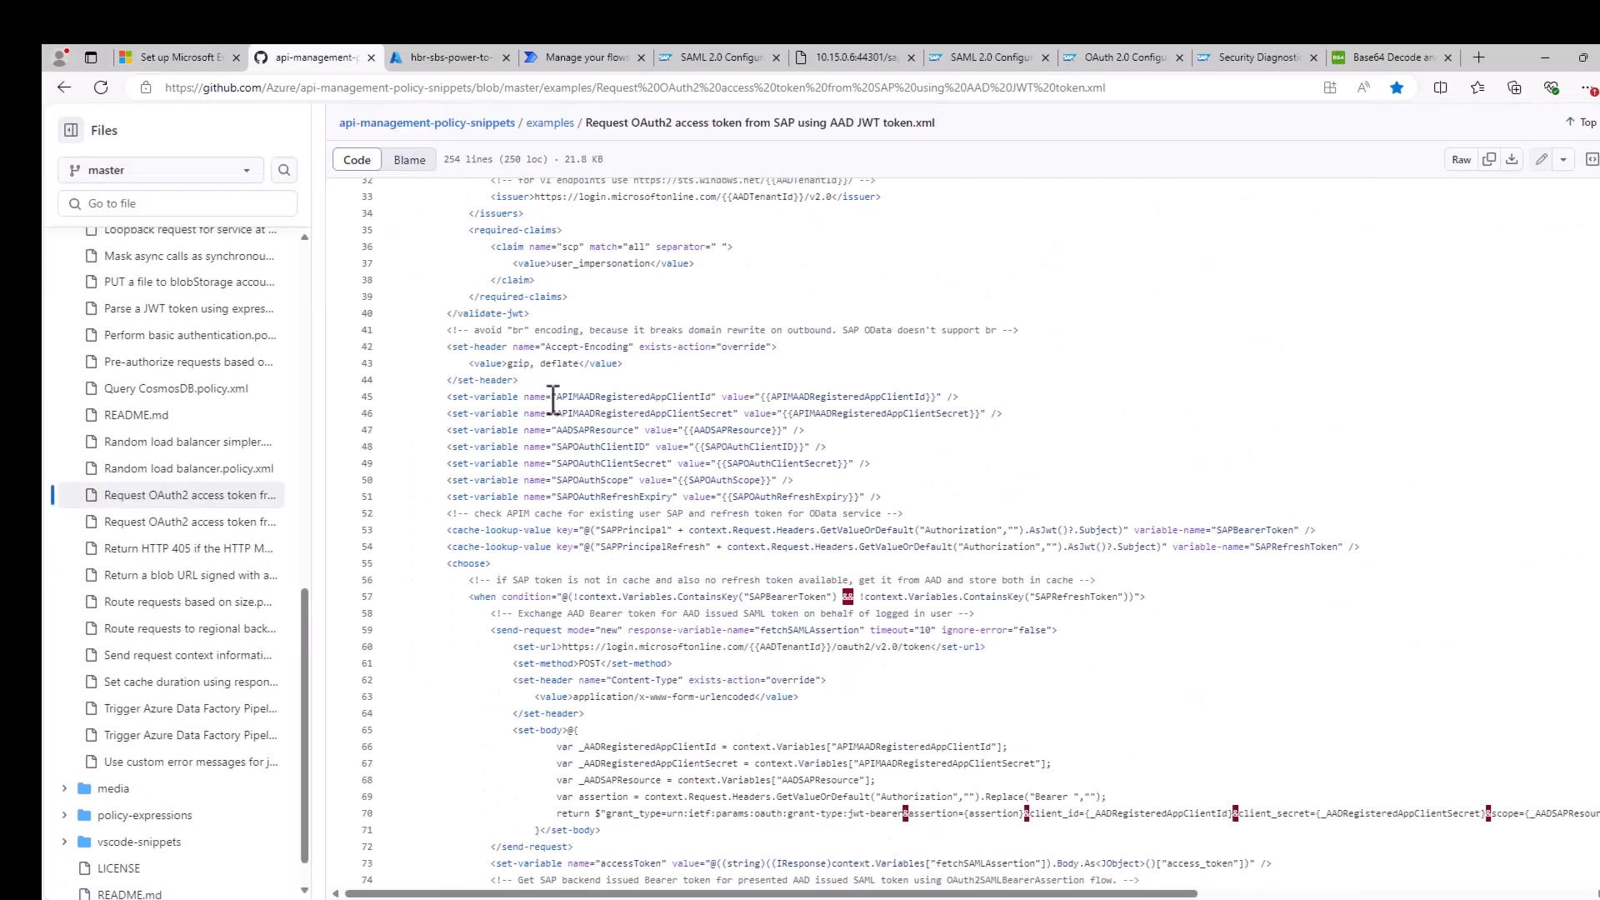
scroll(560, 427, down, 5)
scroll(590, 587, down, 9)
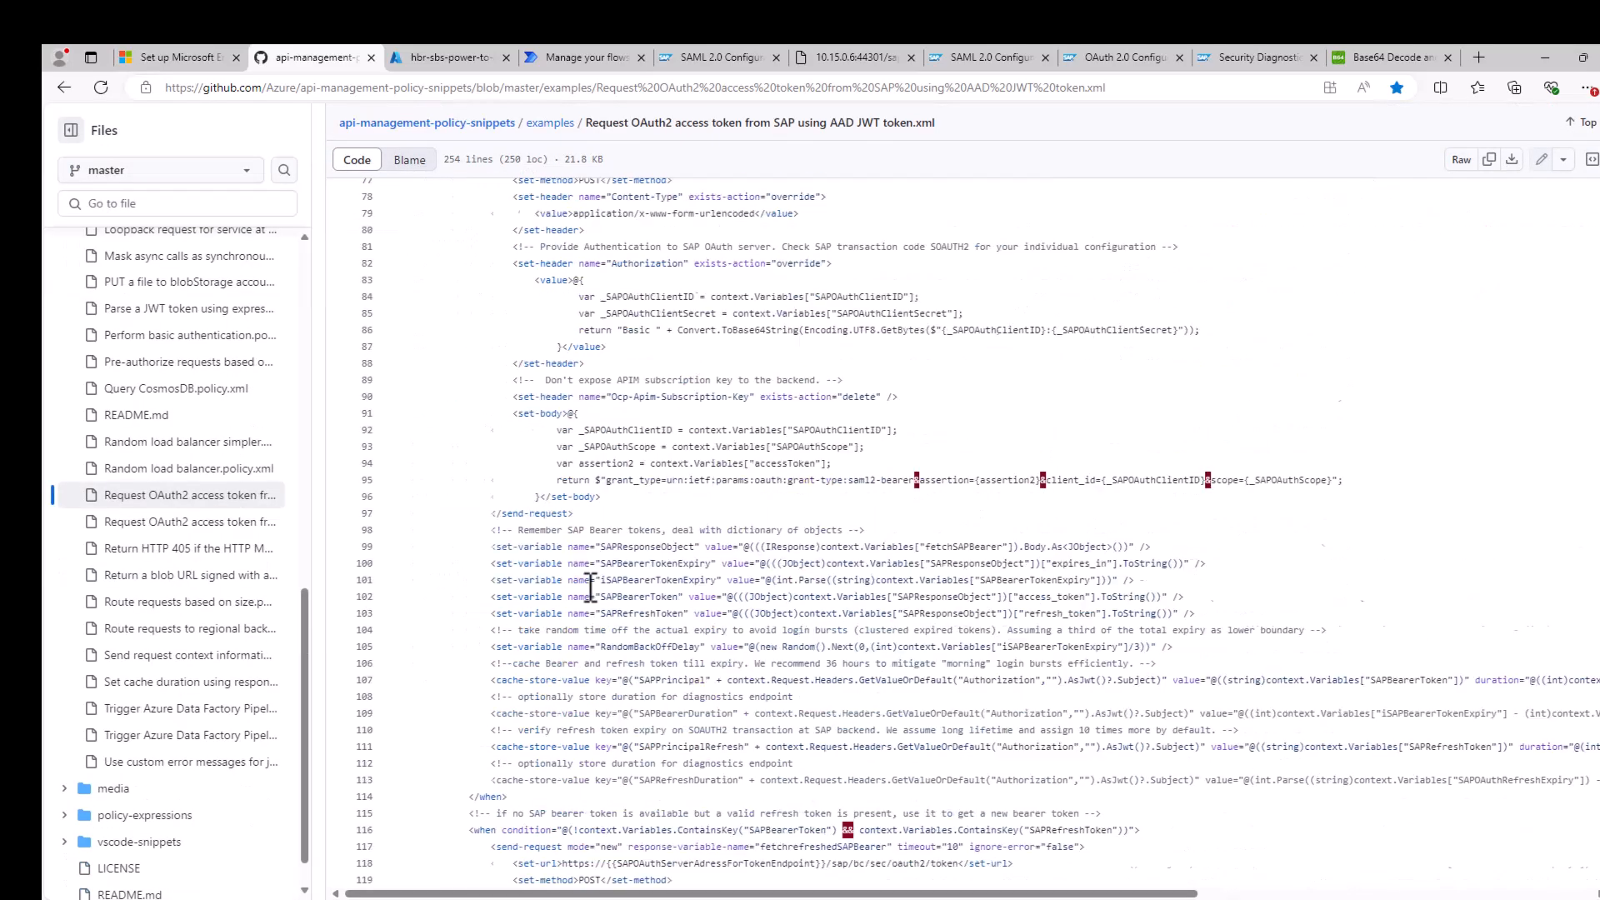
scroll(587, 586, down, 5)
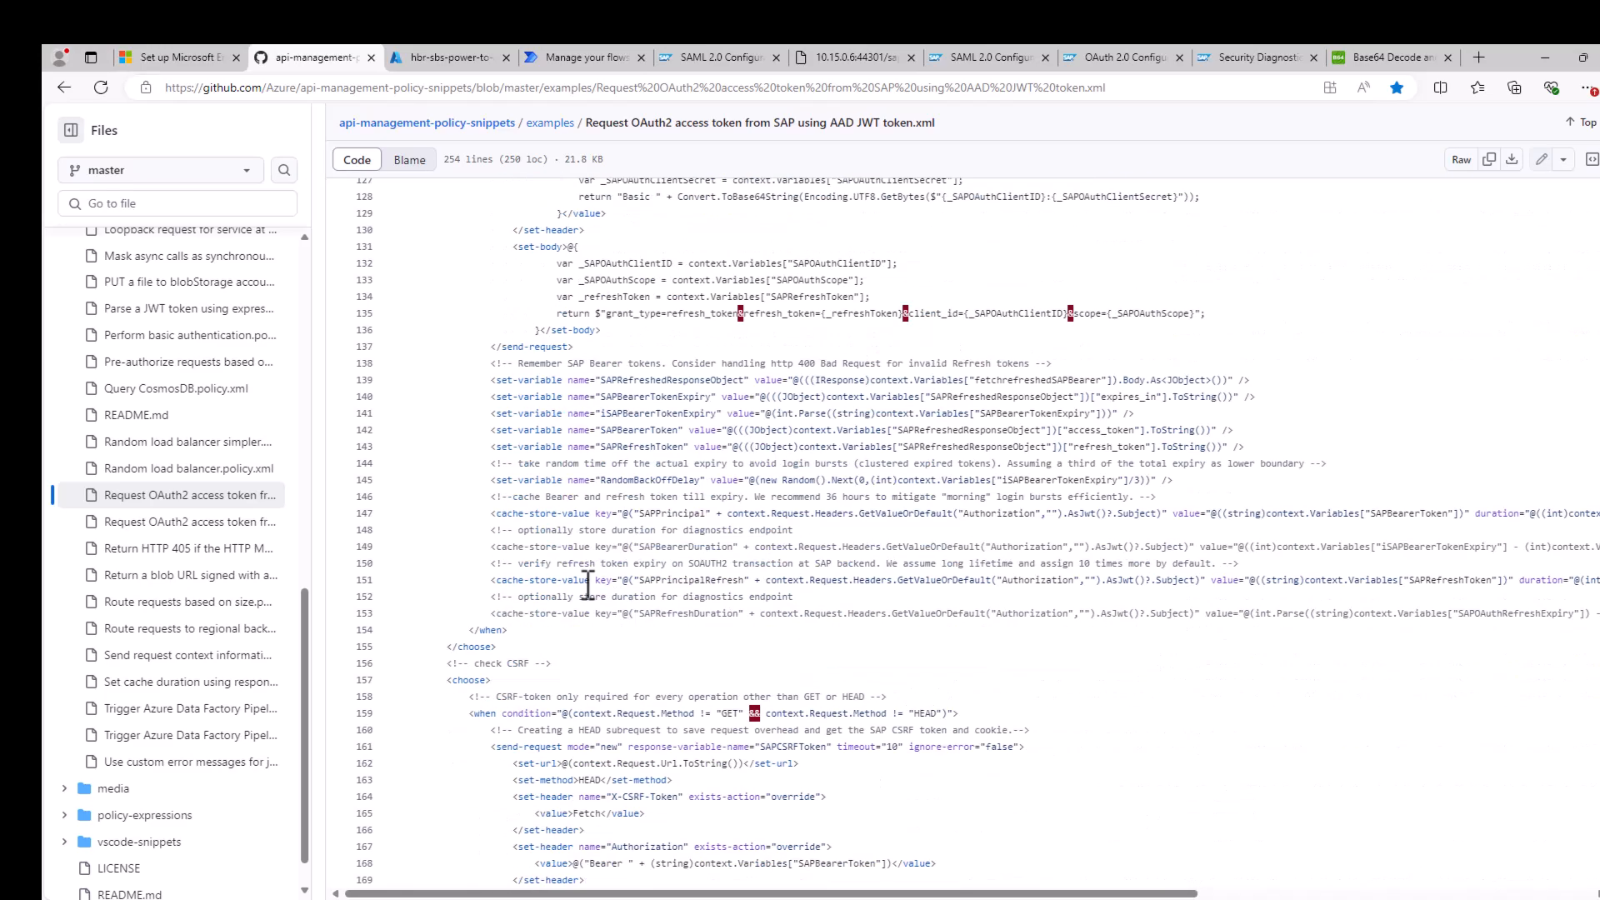
scroll(587, 583, down, 11)
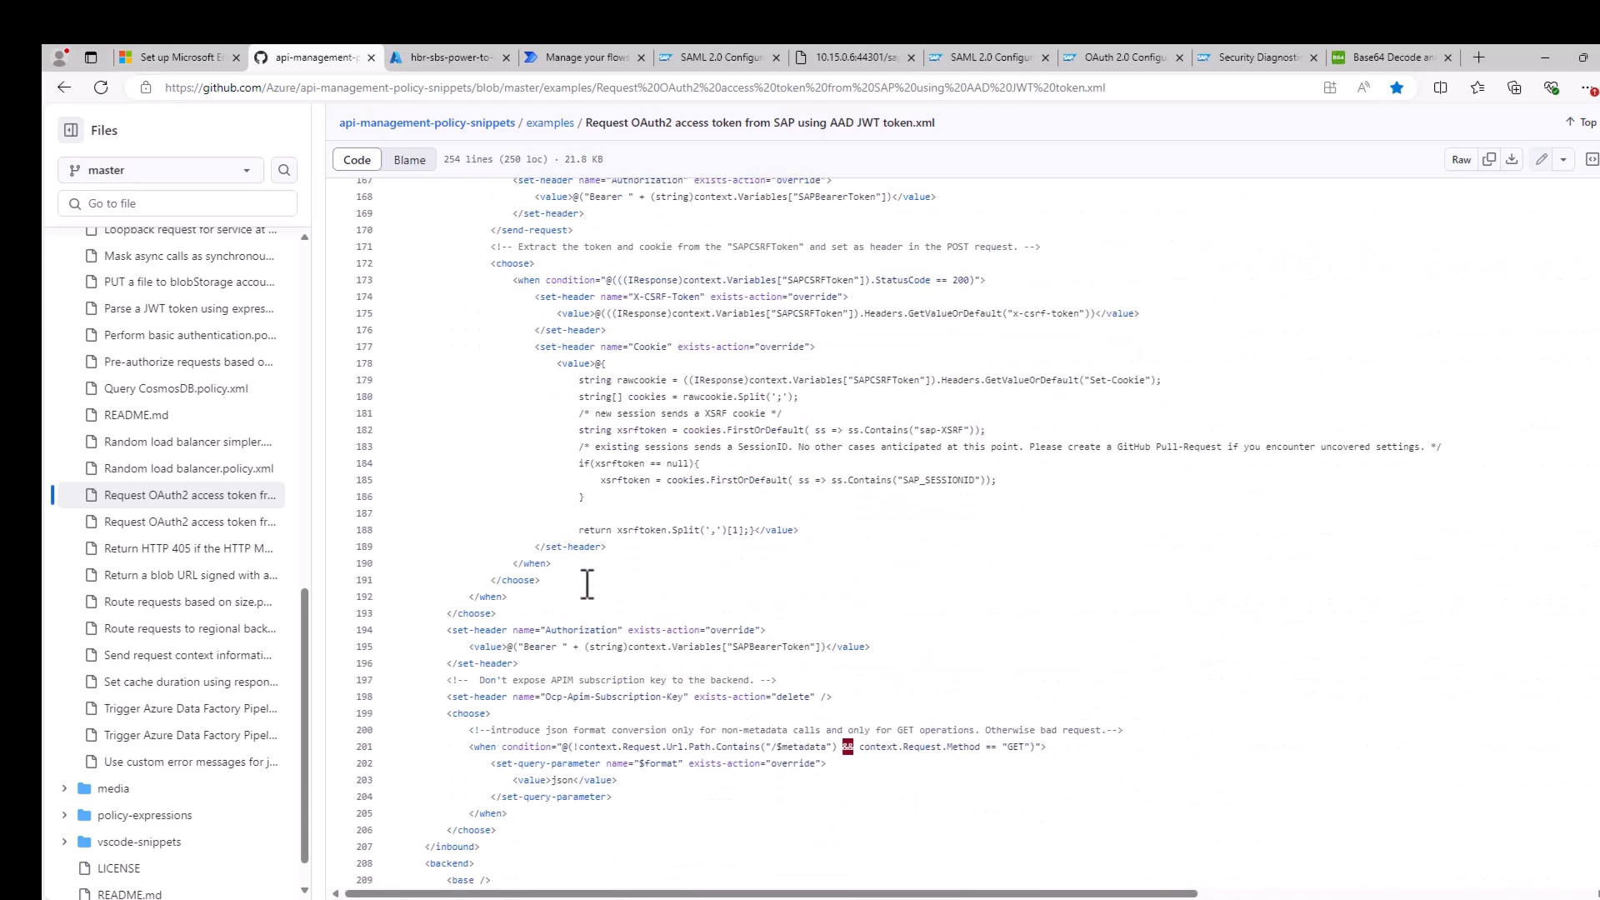
scroll(588, 584, down, 1)
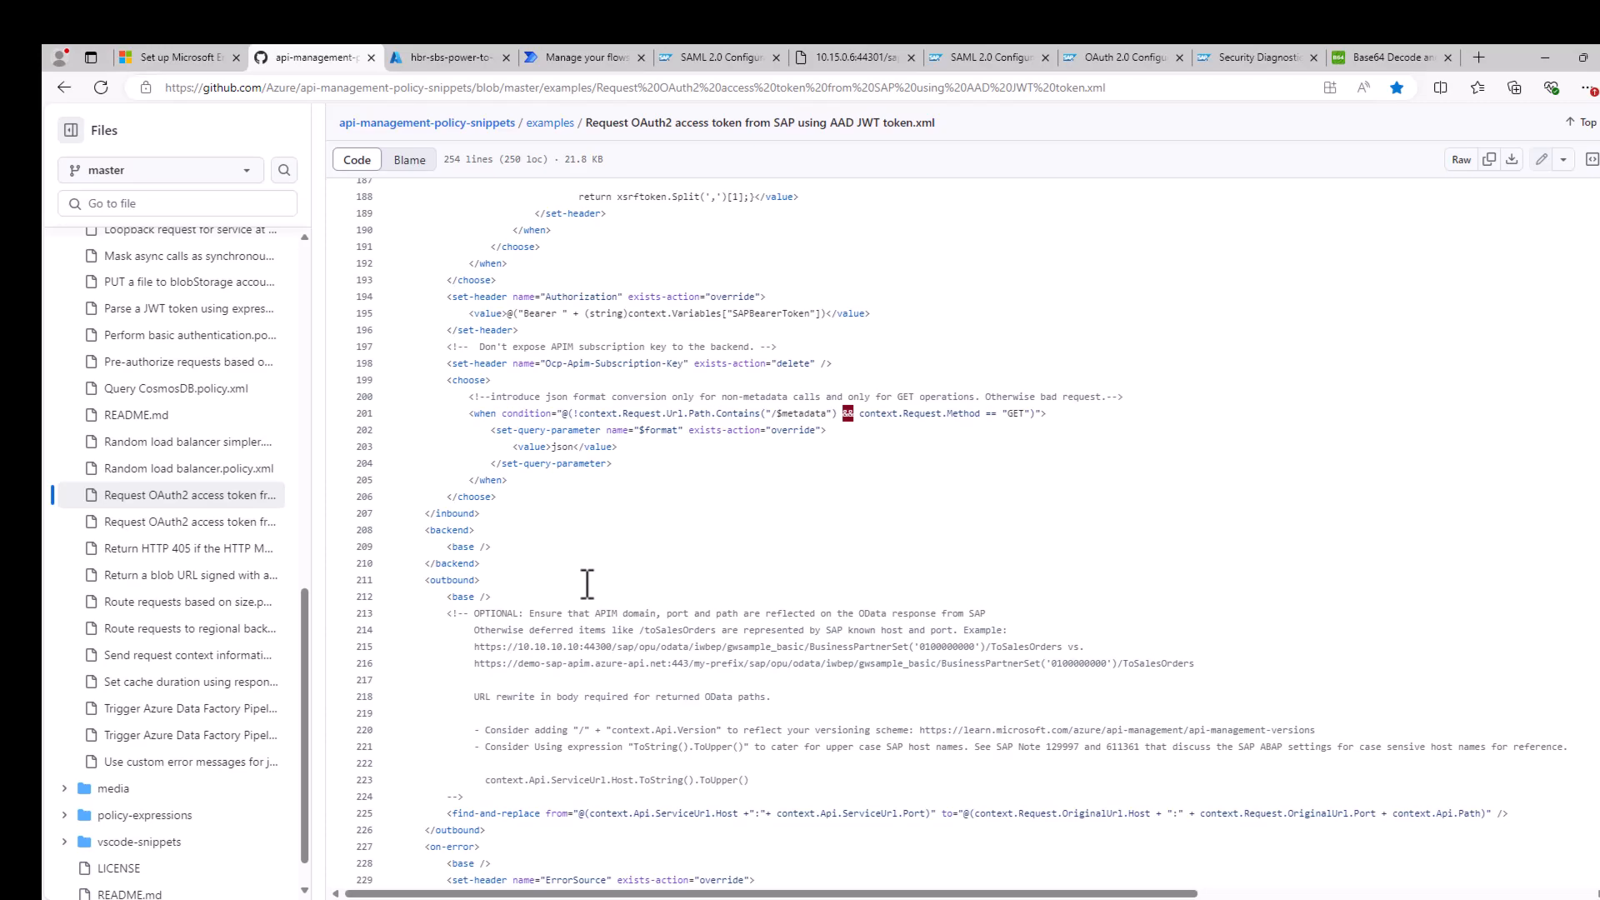
scroll(642, 557, down, 6)
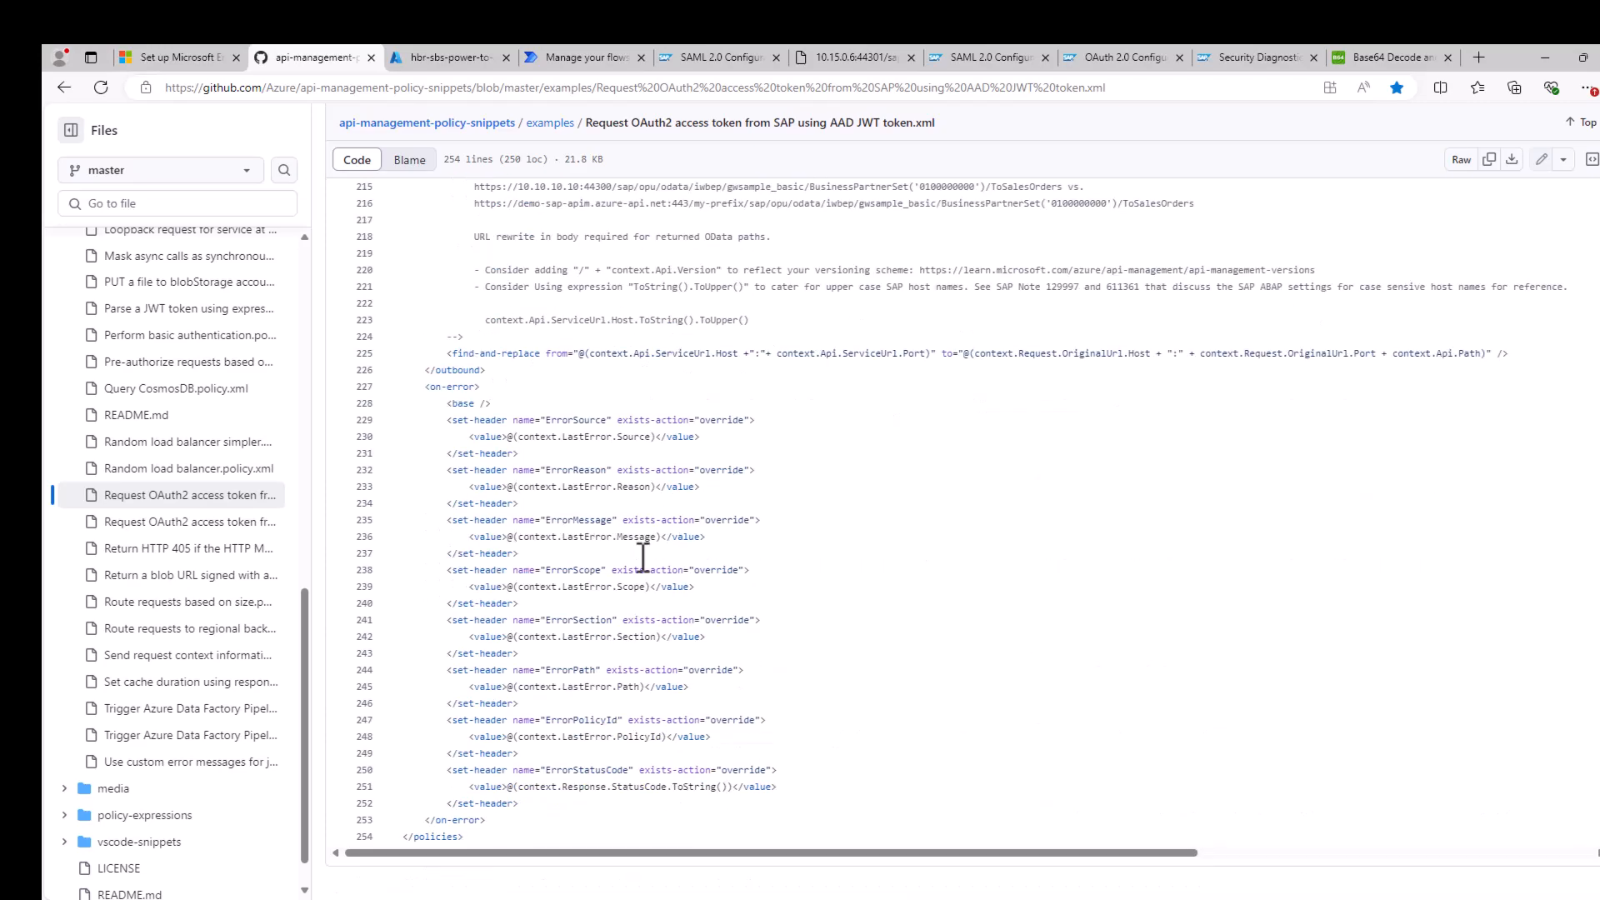
scroll(642, 557, up, 20)
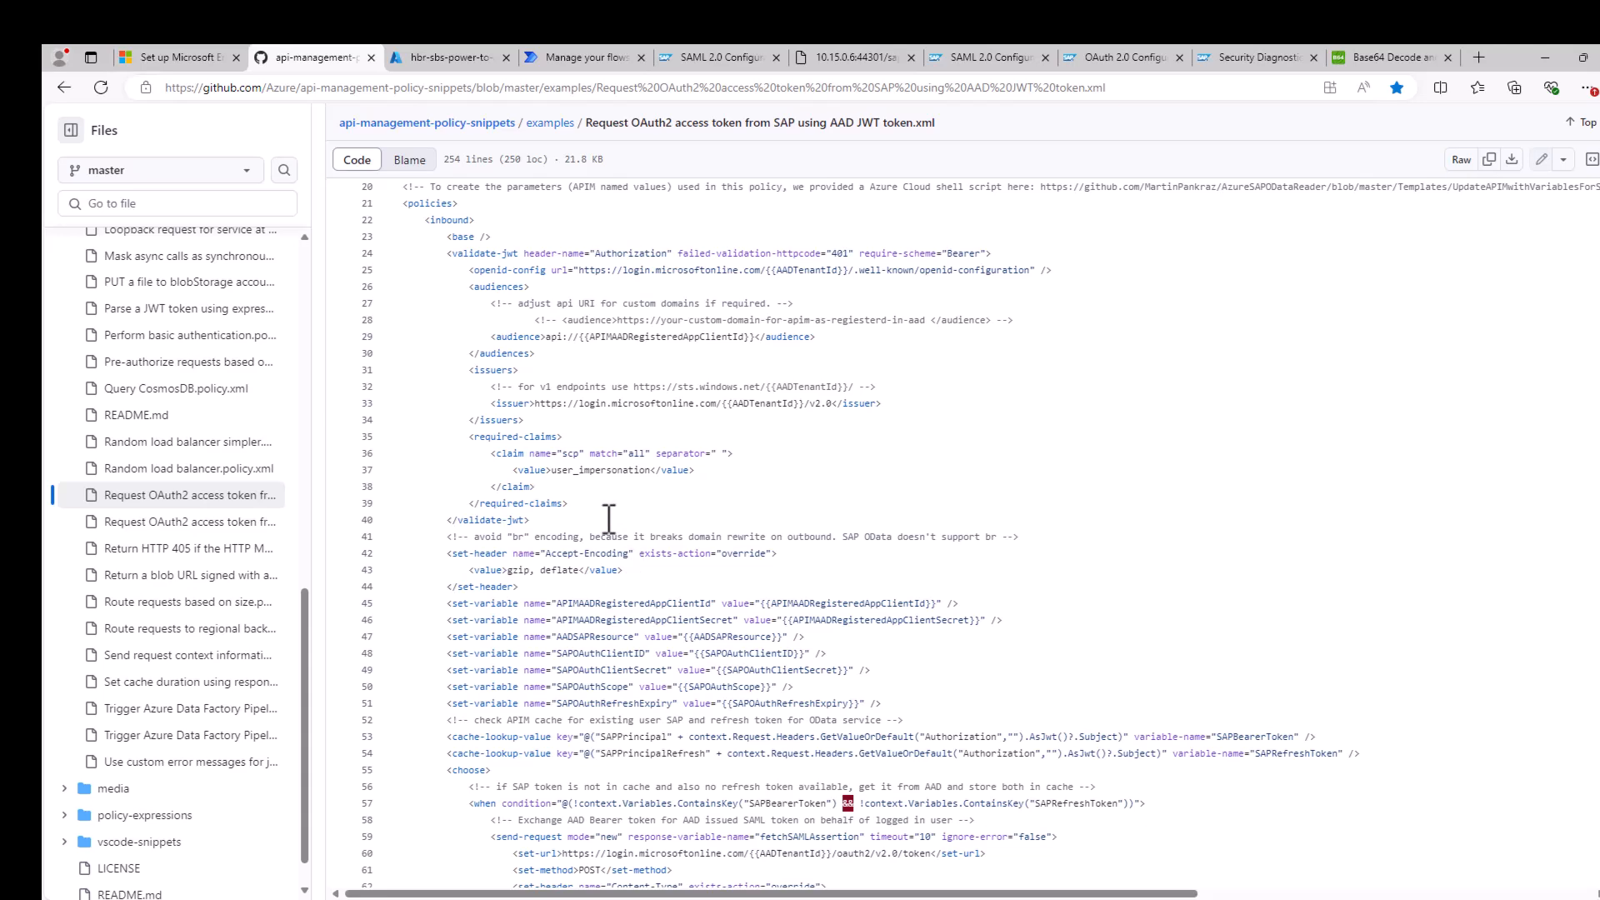
scroll(608, 518, up, 7)
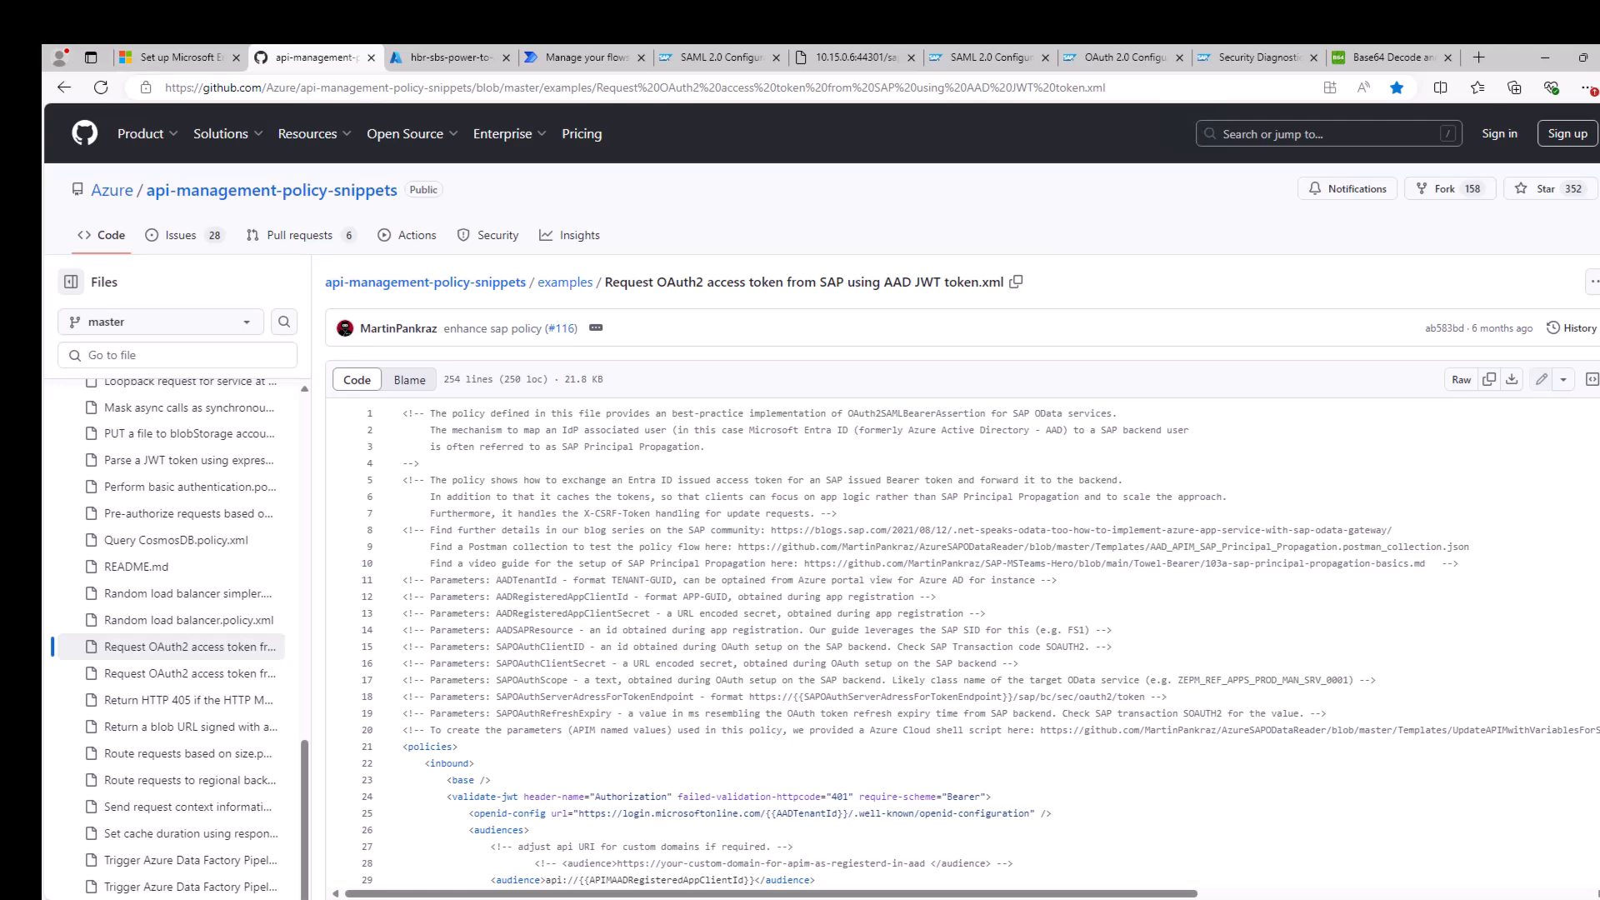
click(468, 57)
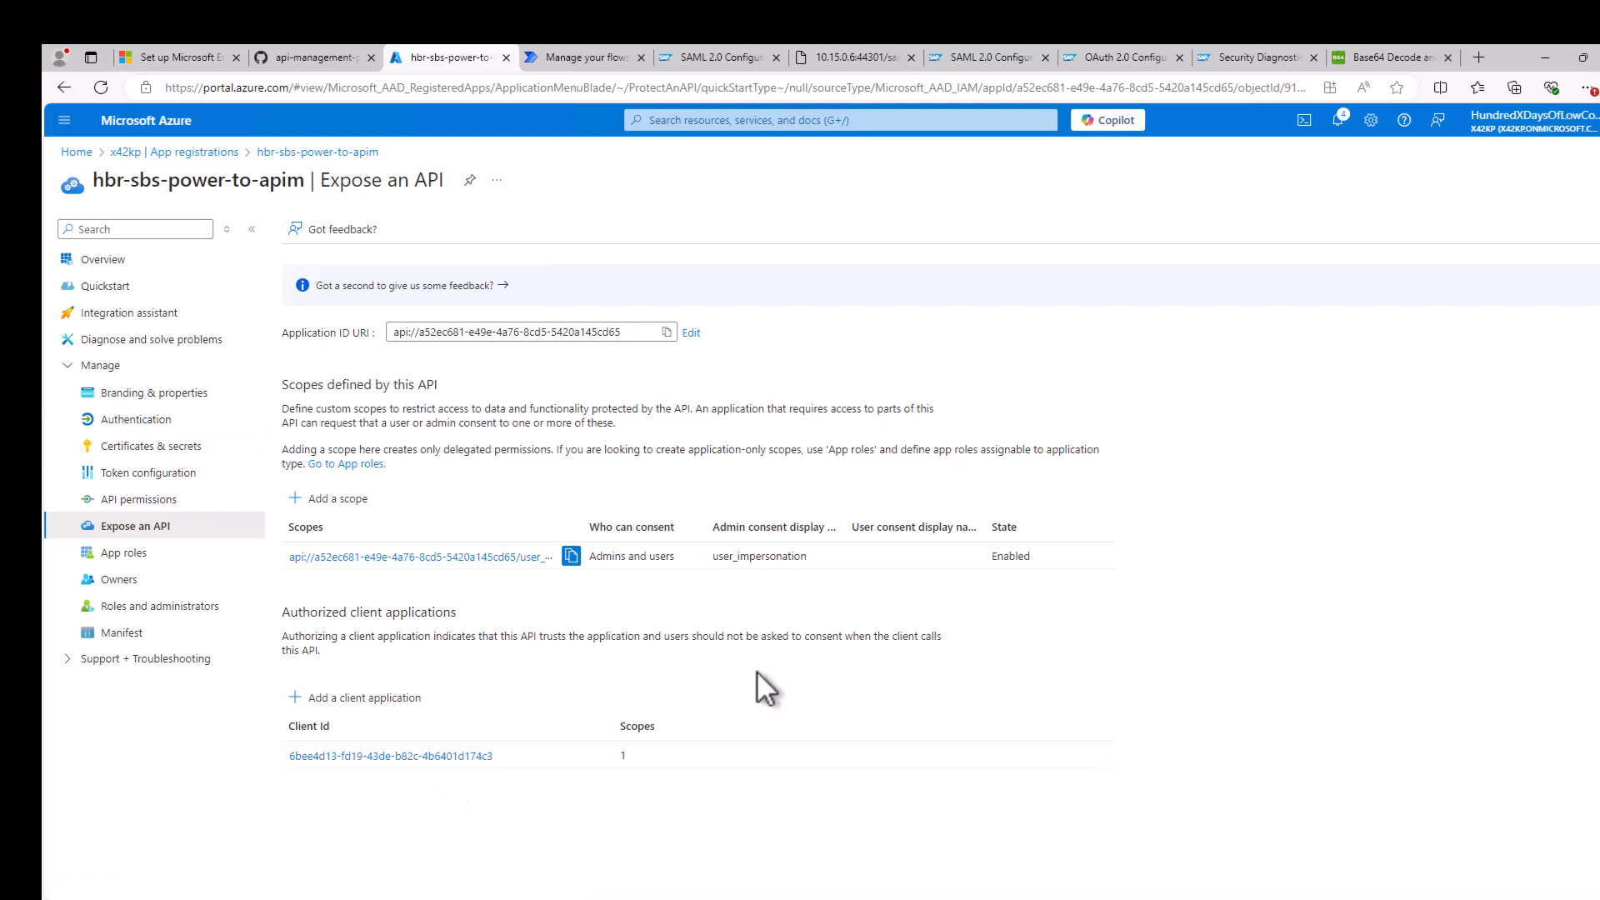
click(94, 421)
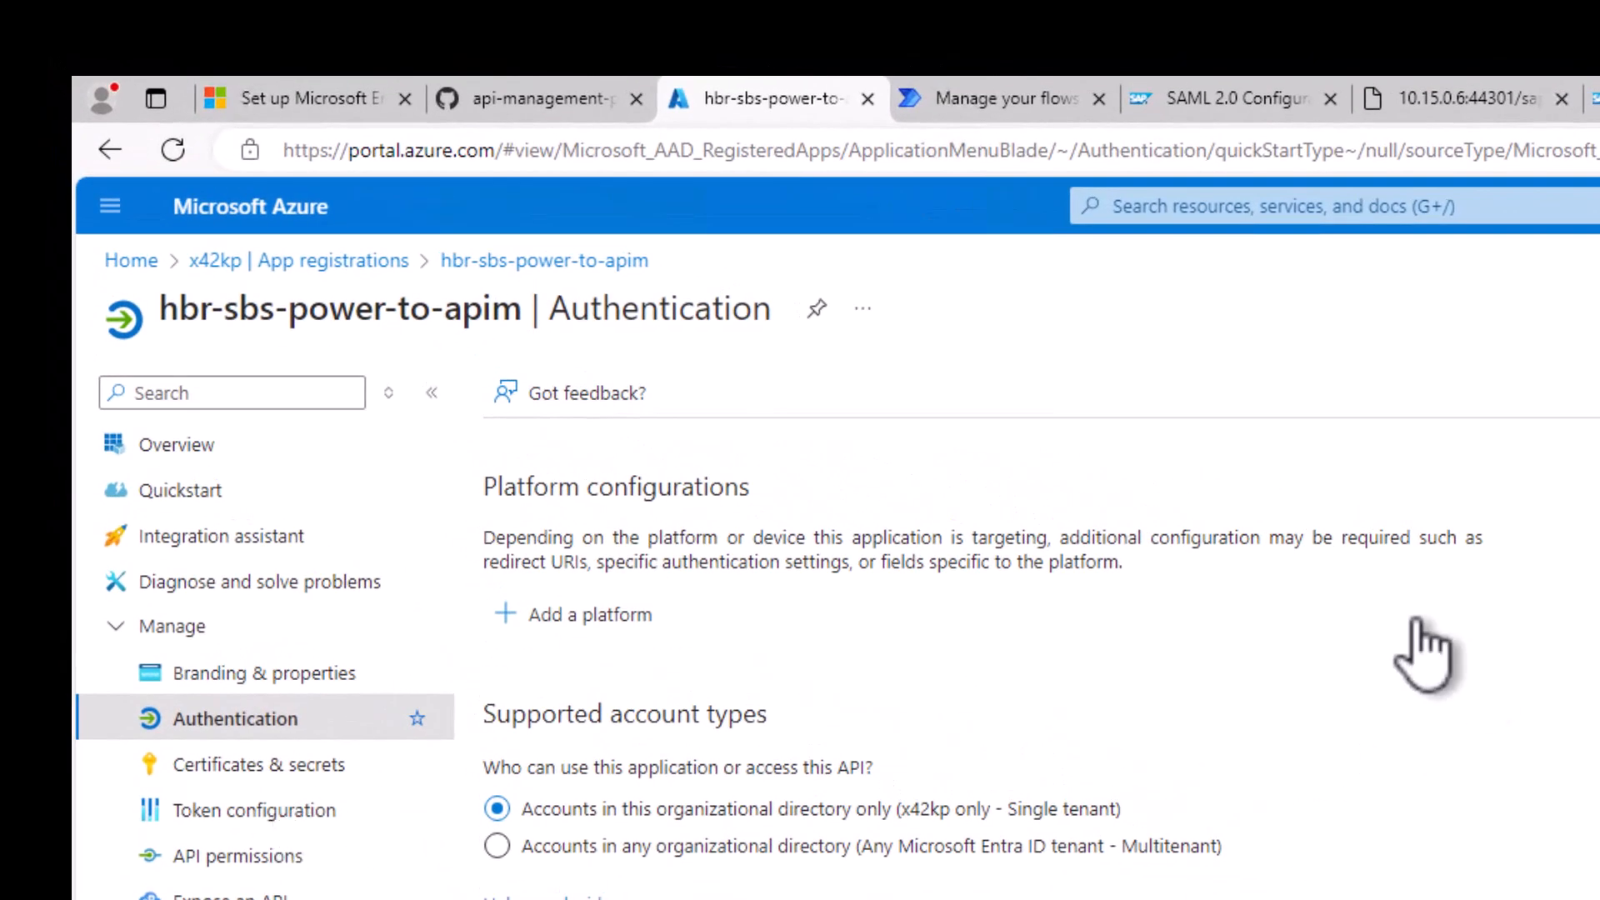
click(623, 621)
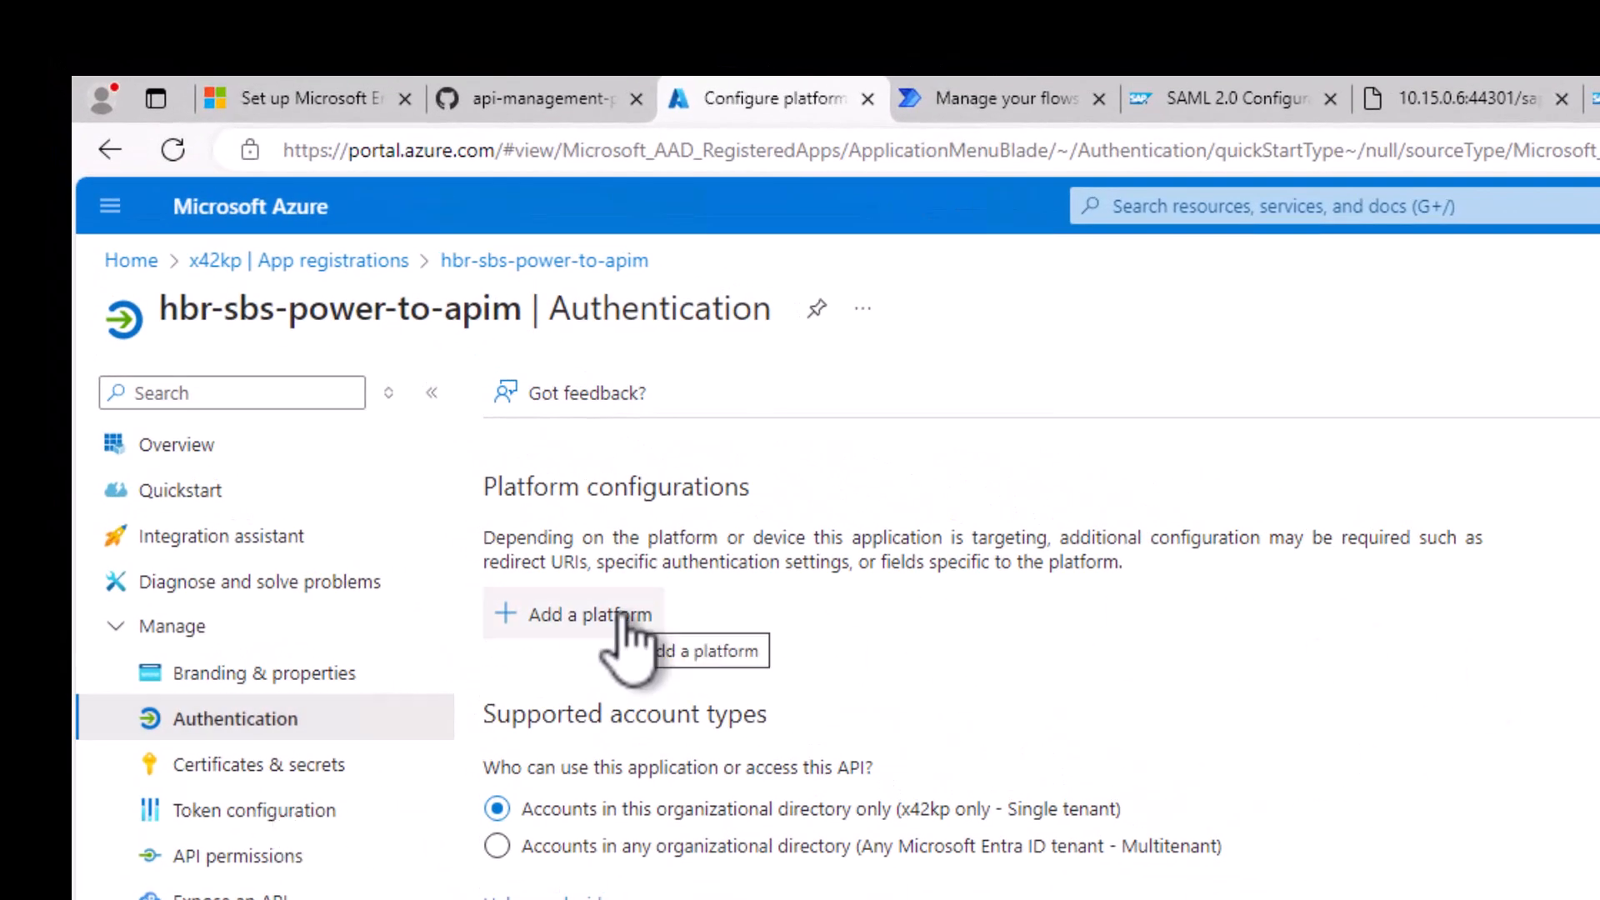
click(960, 493)
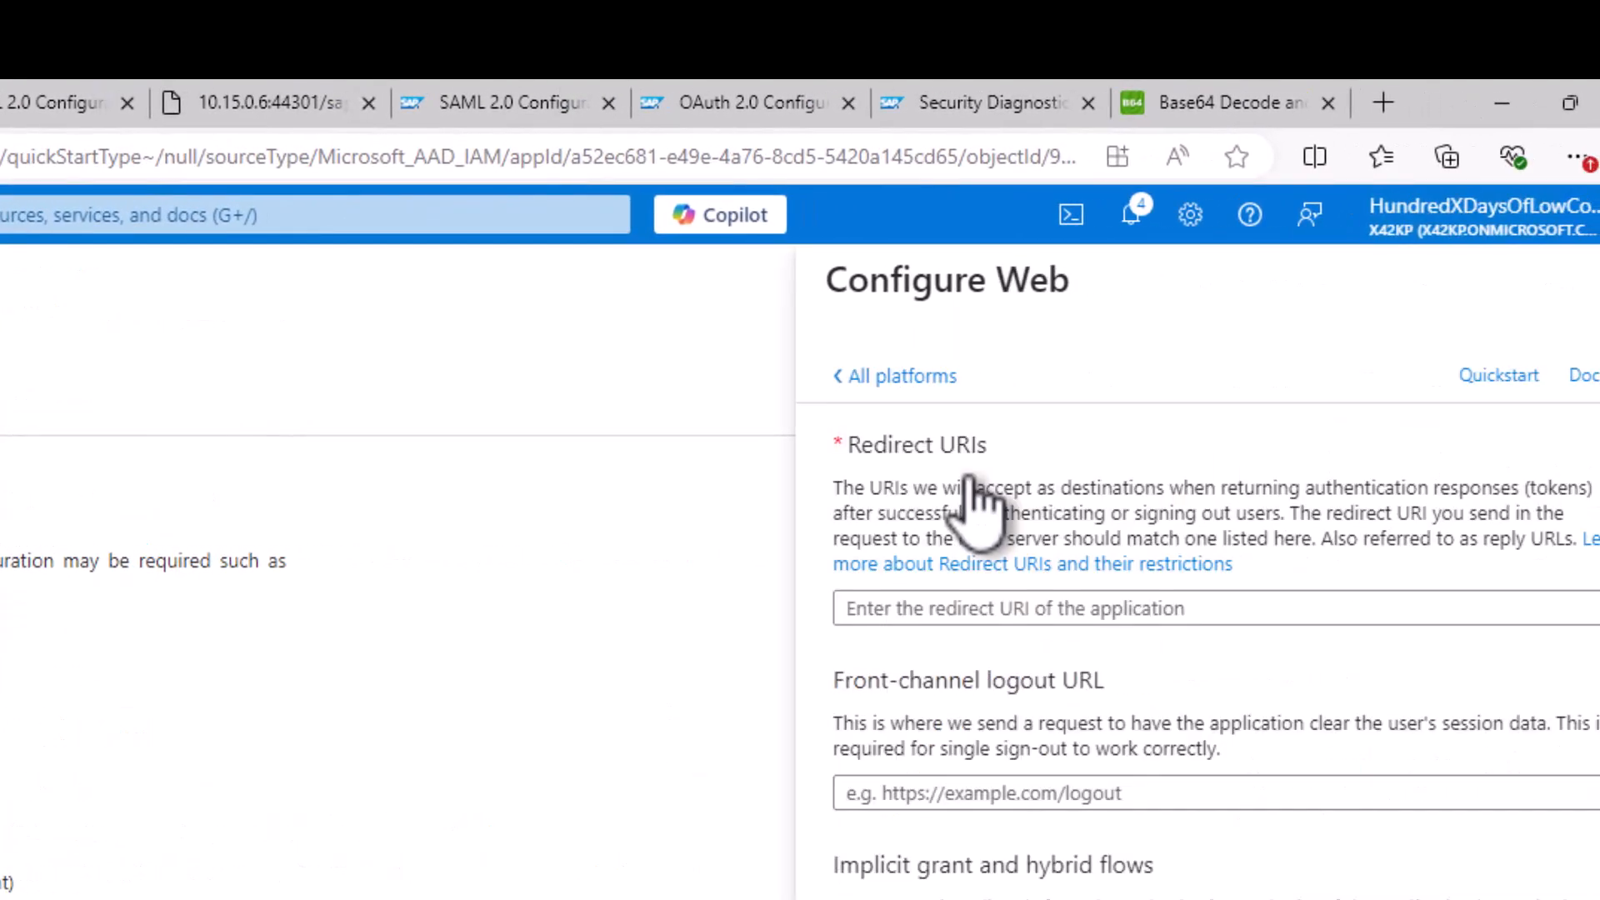
click(945, 607)
text(https://localhost:44326/signin-oidc)
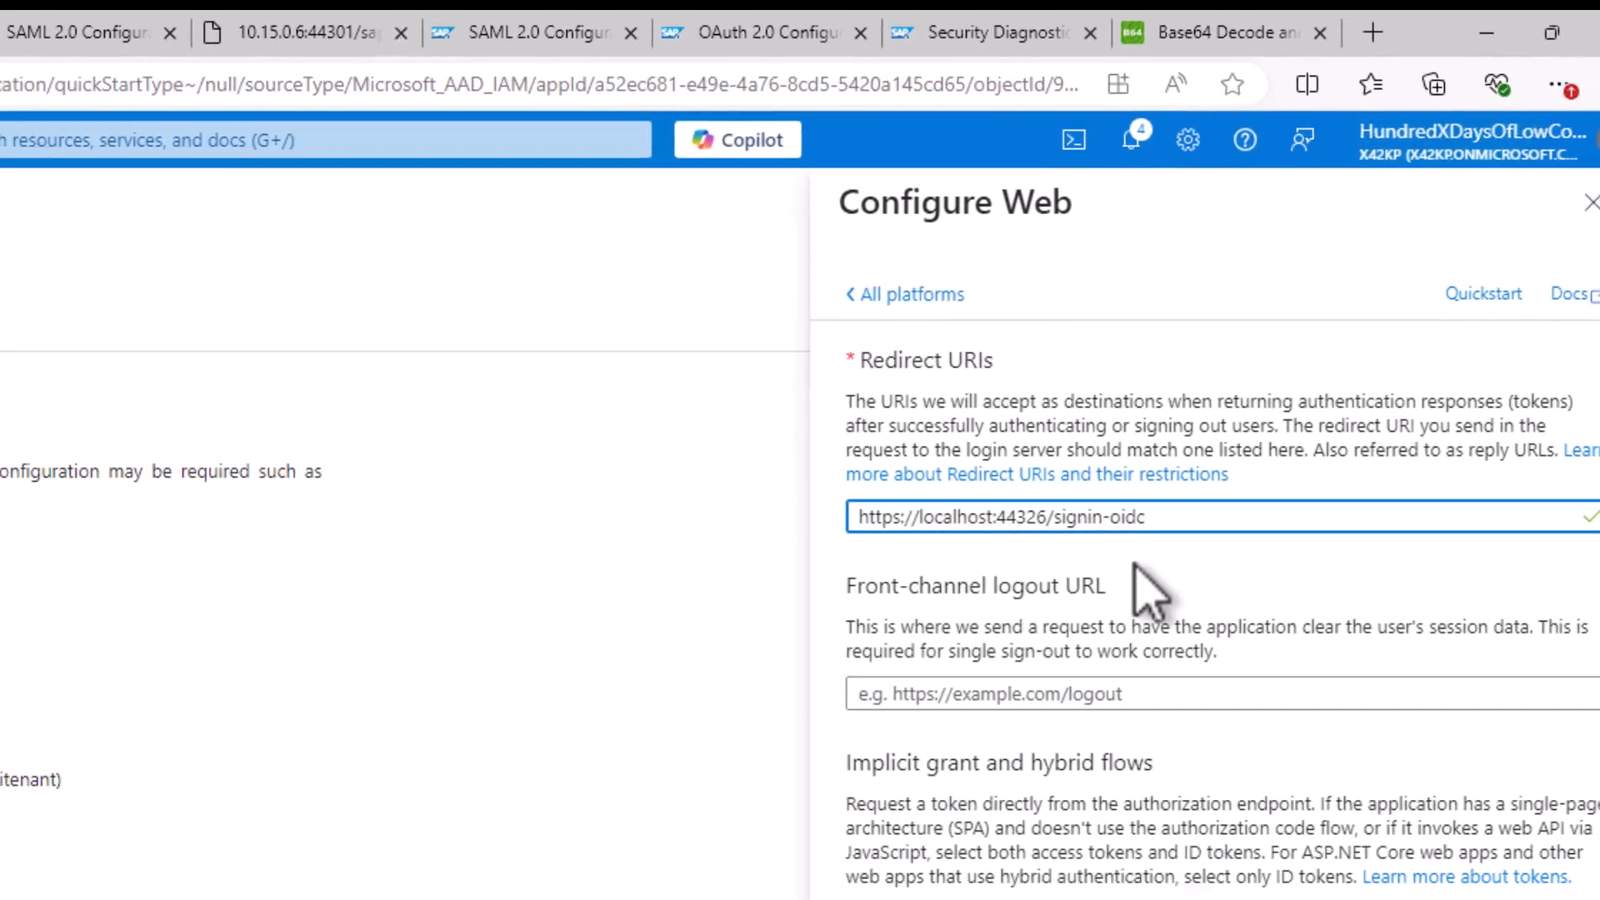
click(909, 726)
click(889, 765)
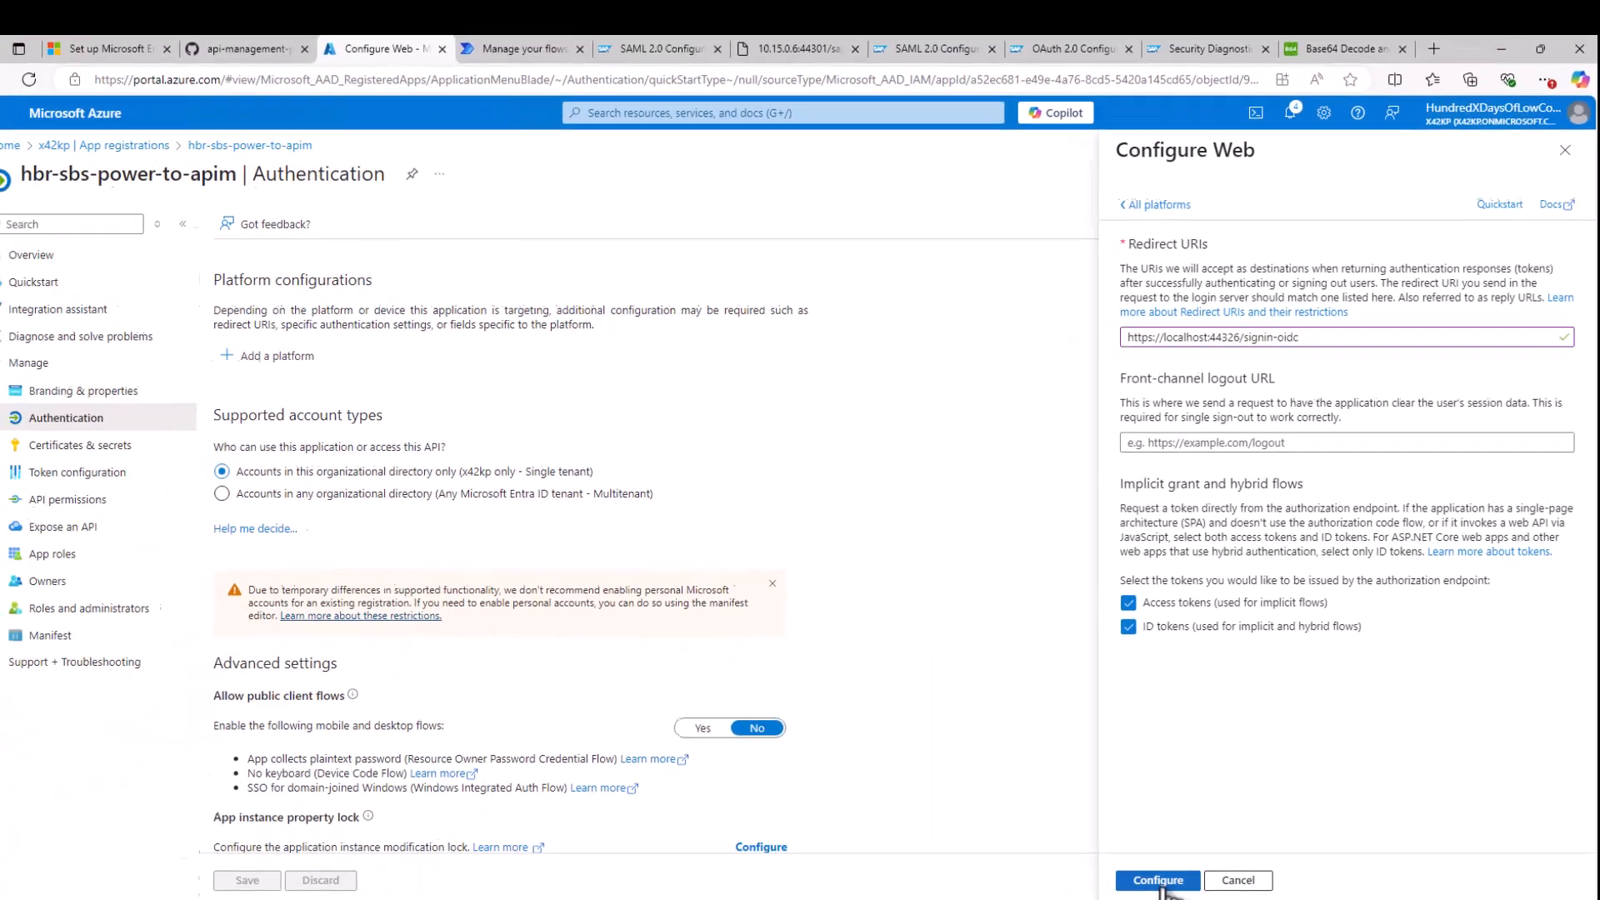
click(1167, 871)
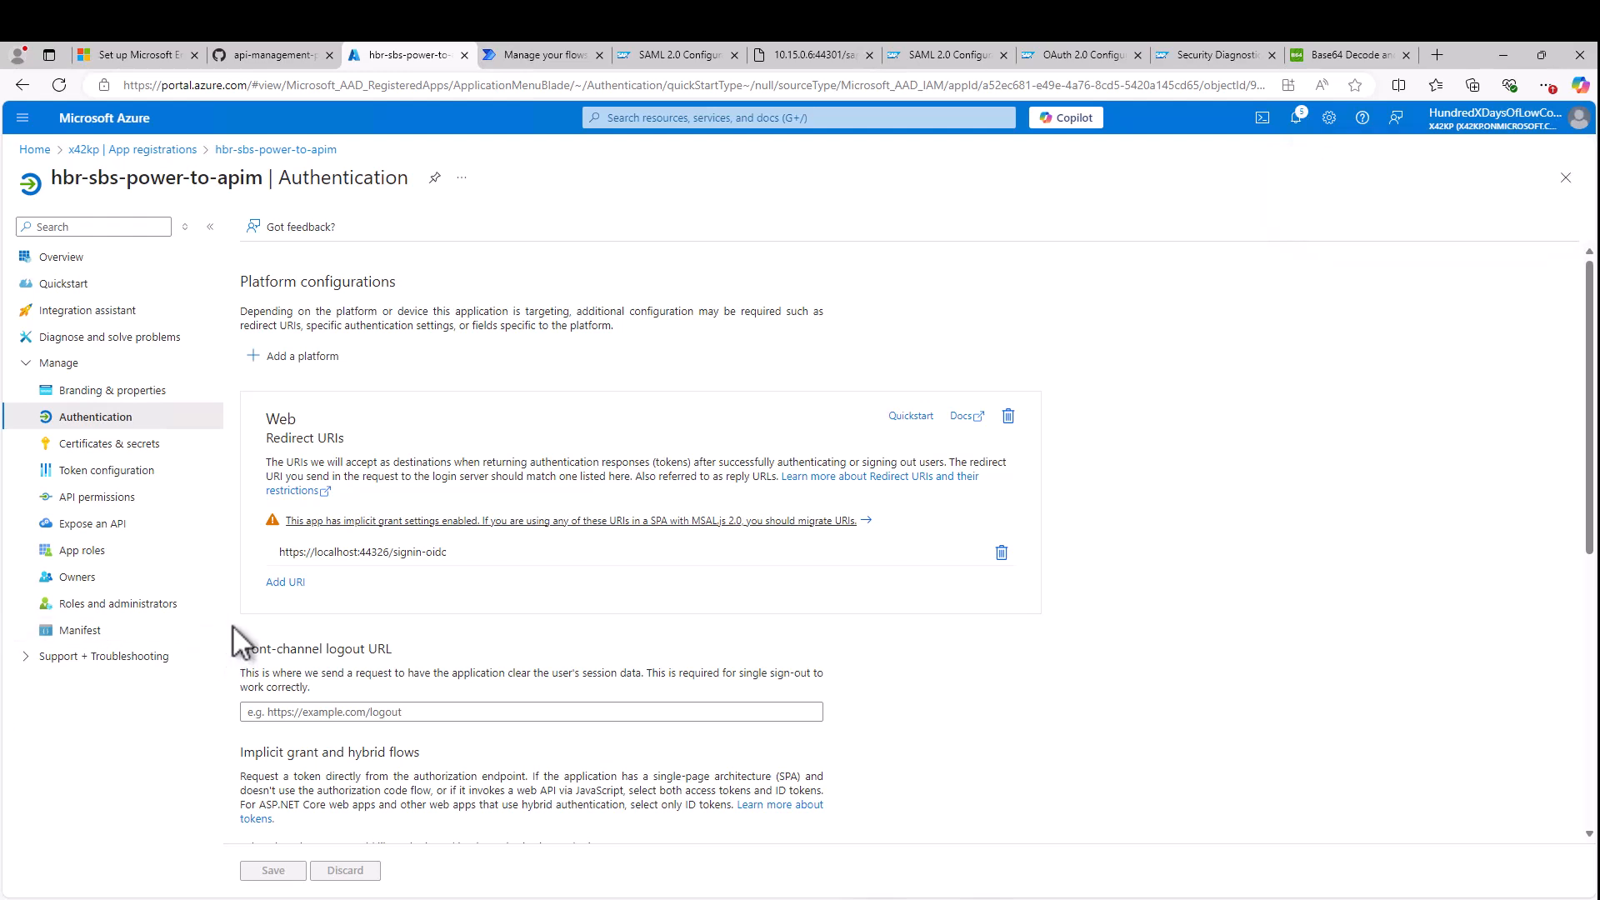
mouse_move(927, 895)
click(934, 847)
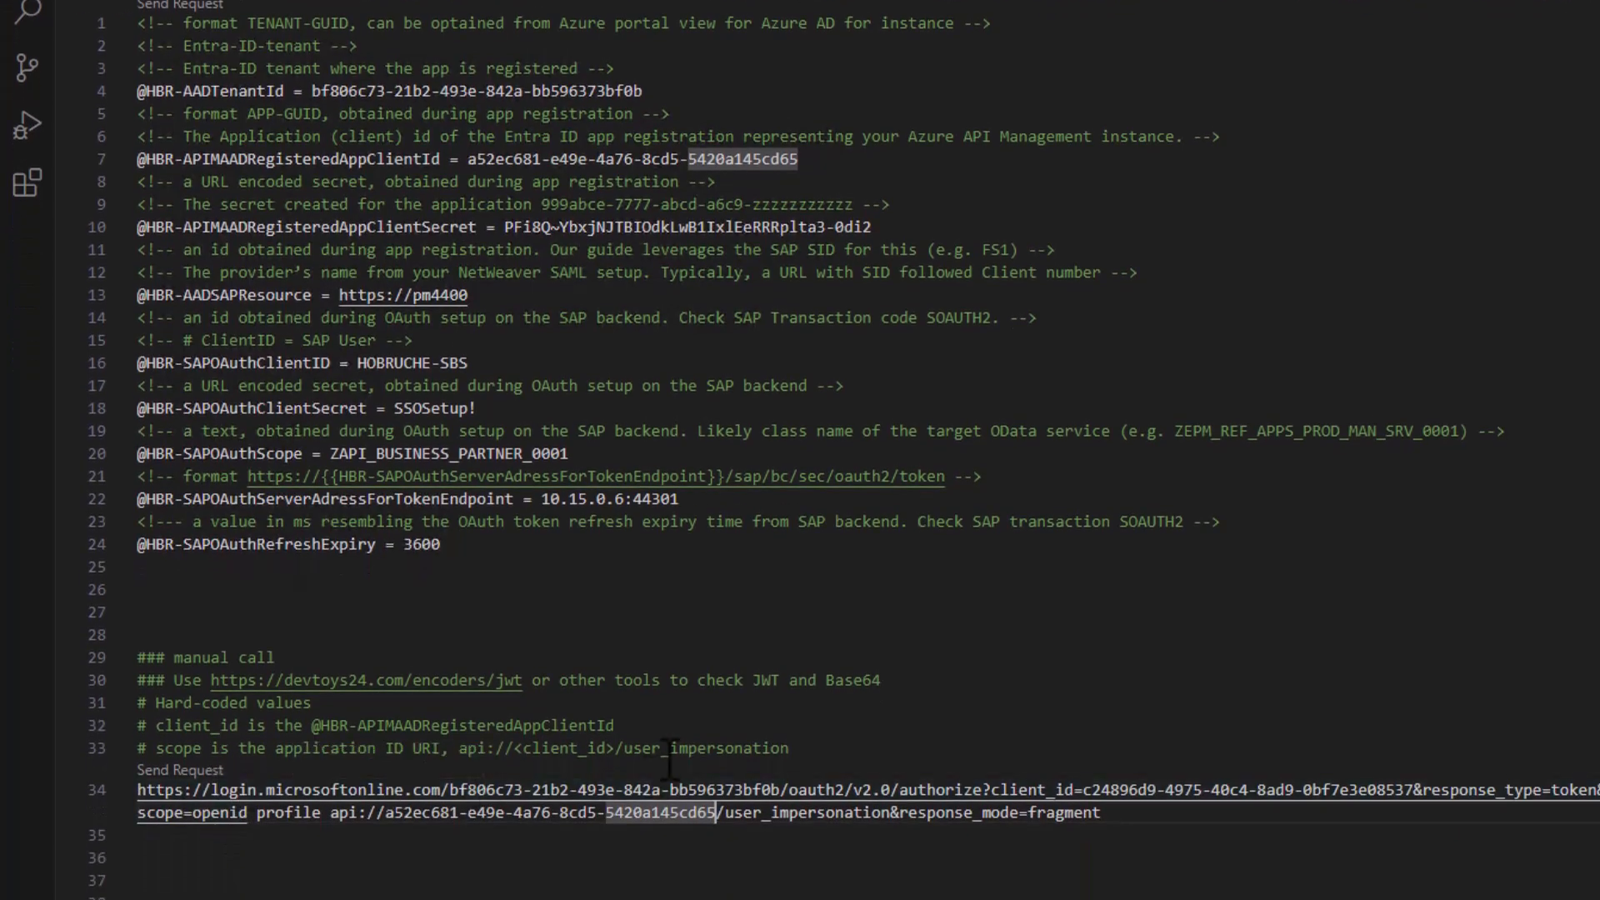
drag(471, 160, 802, 160)
key(ctrl+c)
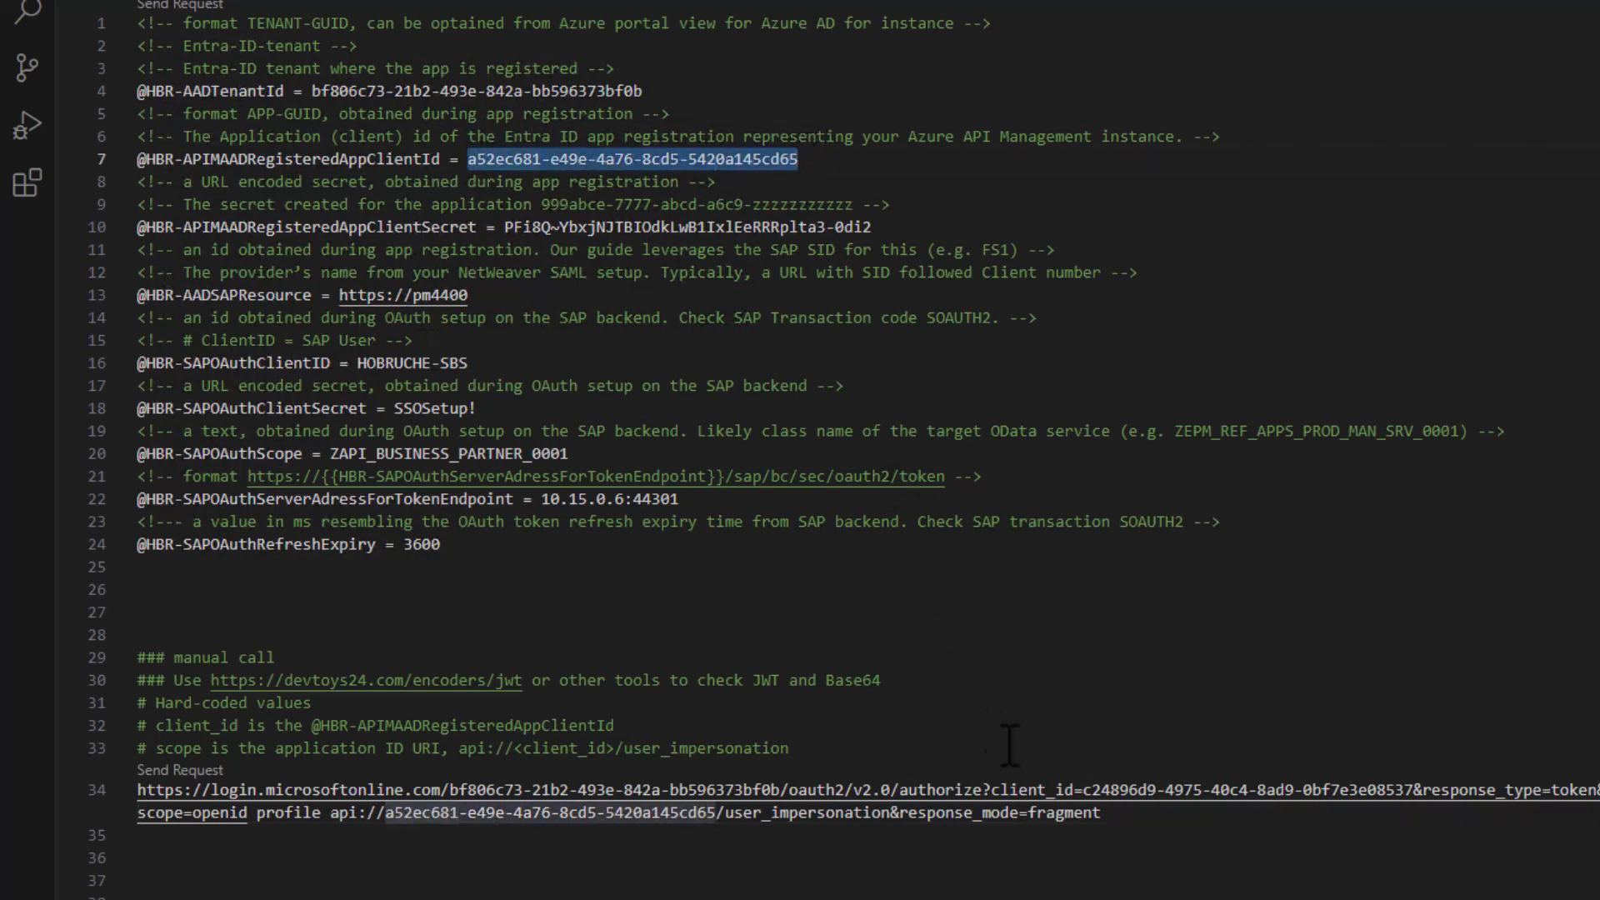
double_click(1087, 789)
drag(1092, 789, 1414, 800)
key(ctrl+v)
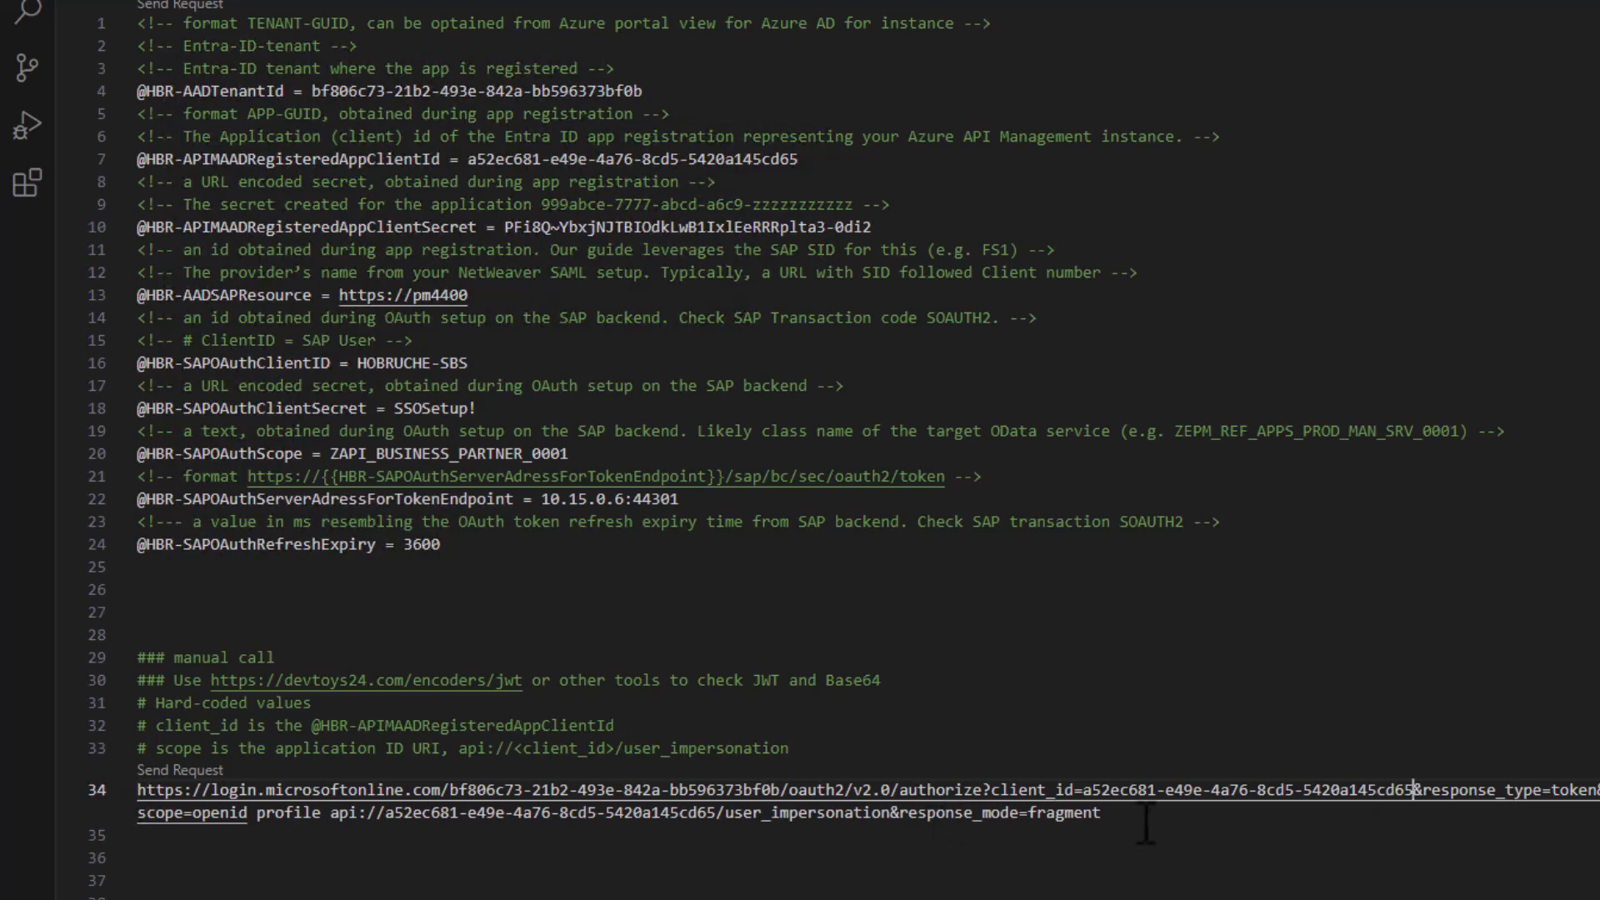
- Copy the whole manual authorize URL and open it in a new browser tab to request an access token
drag(1101, 812, 136, 800)
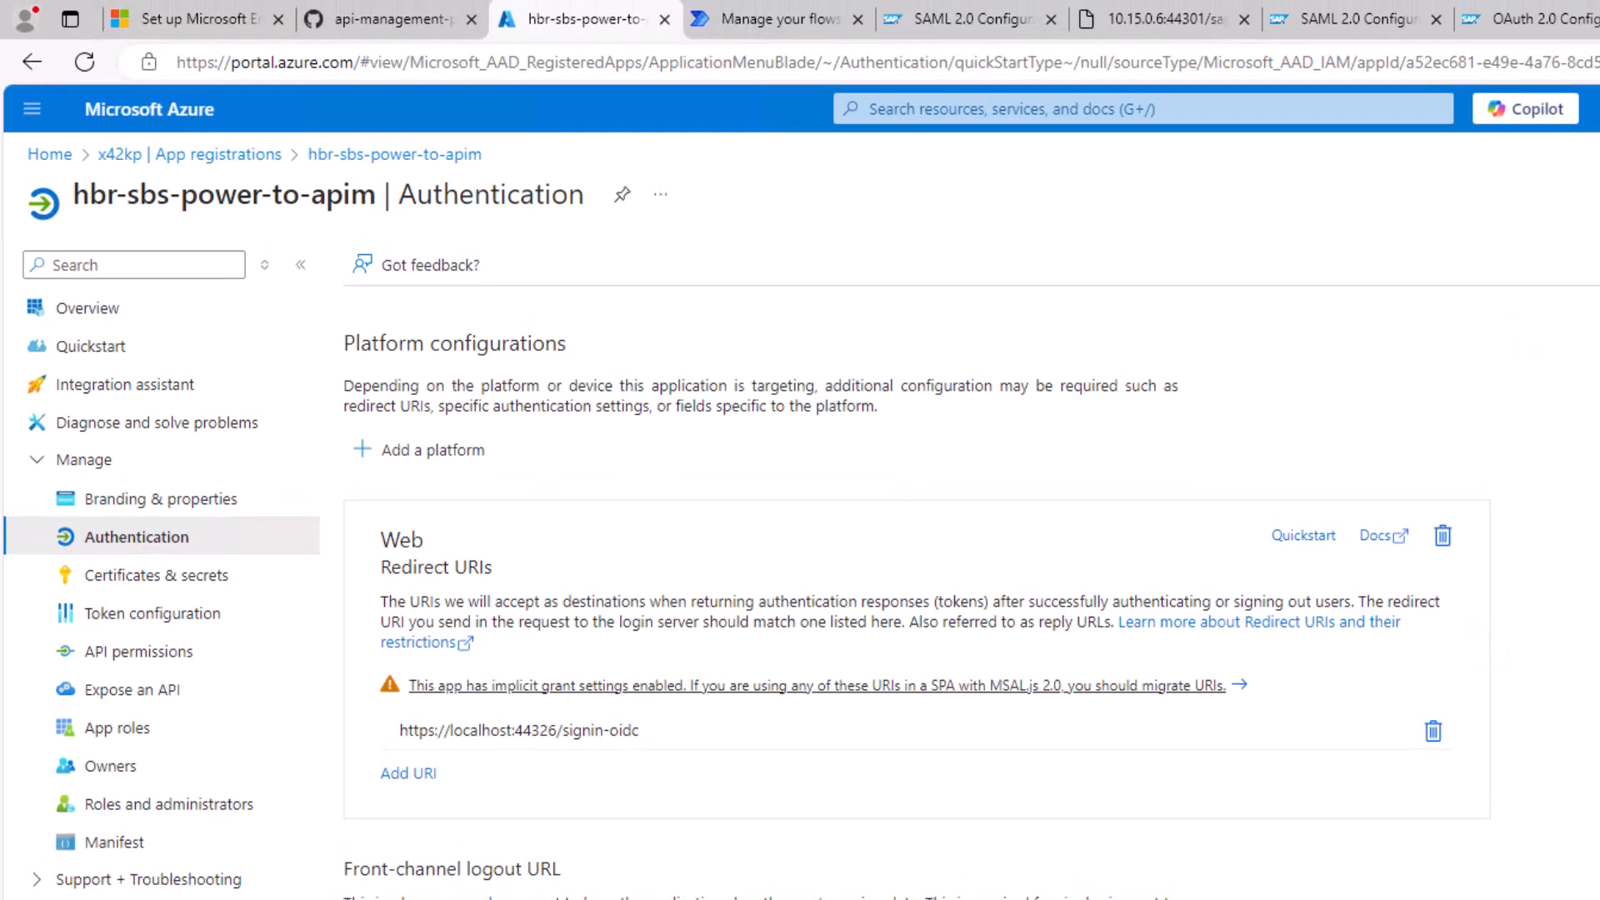
key(ctrl+t)
key(ctrl+v)
key(Return)
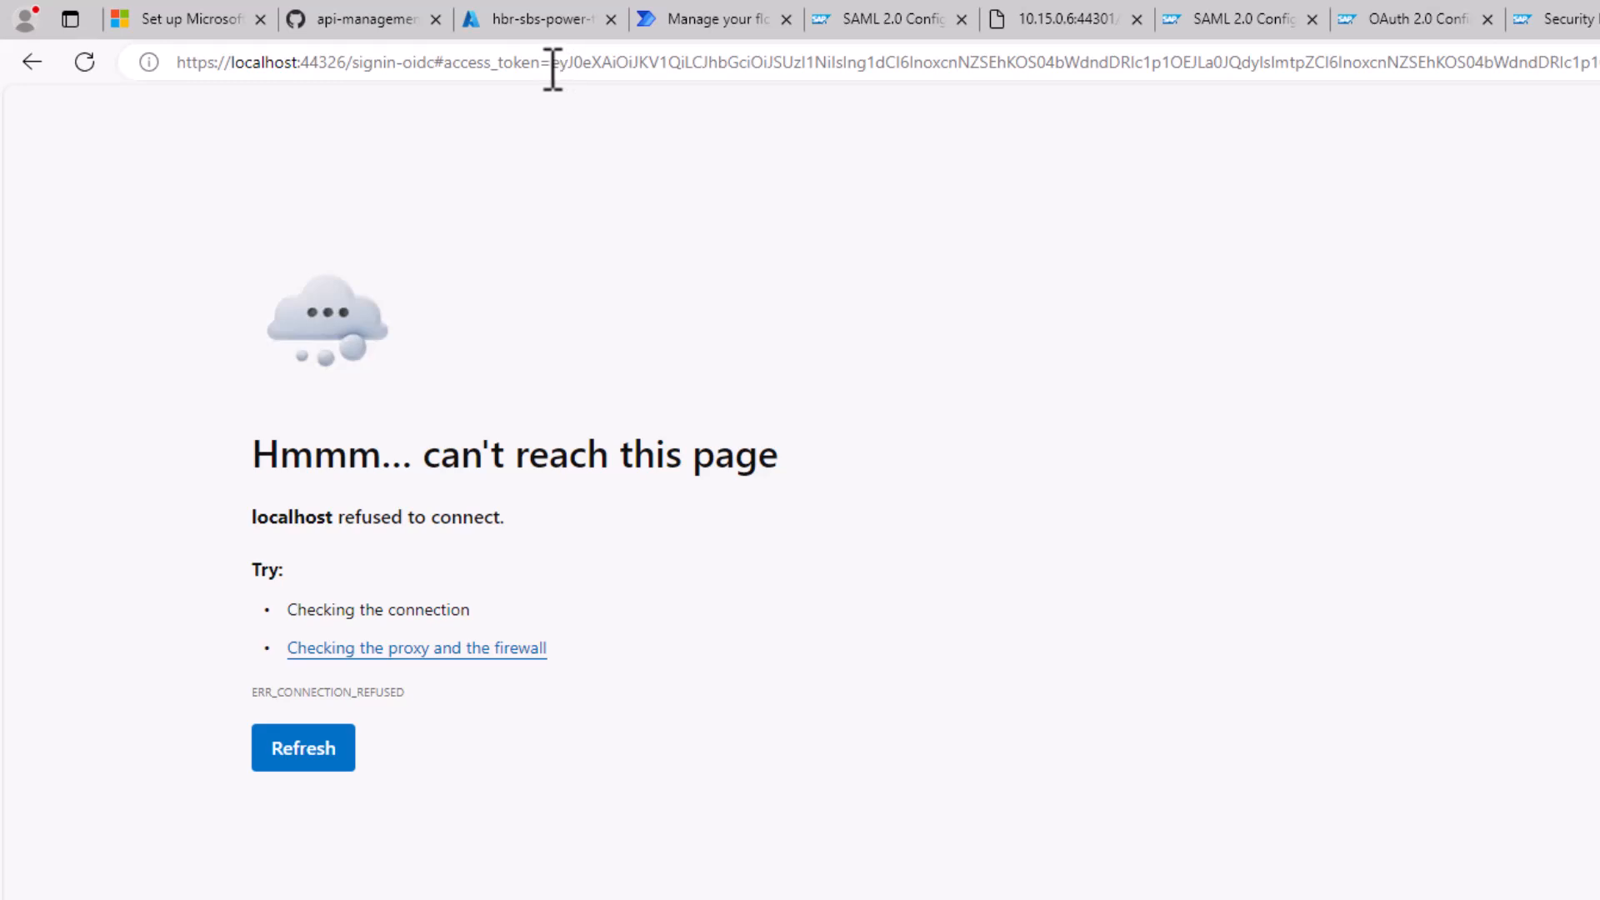
- Copy the access_token value from the localhost:44326/signin-oidc redirect address, starting after the equals sign
drag(449, 67, 550, 63)
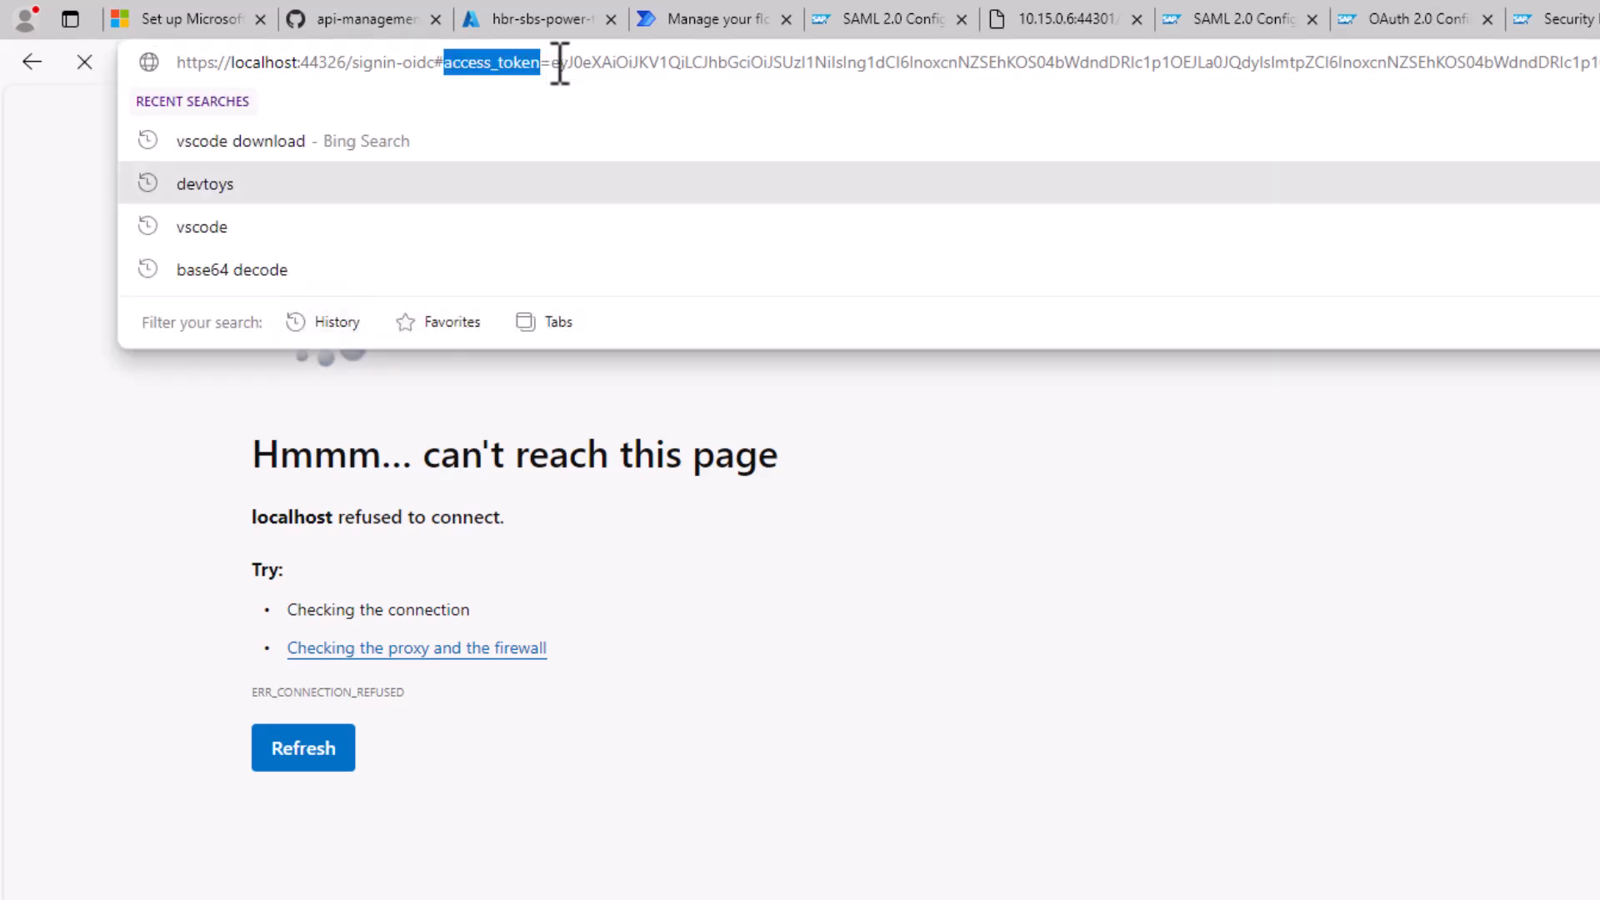
click(559, 64)
key(shift+End)
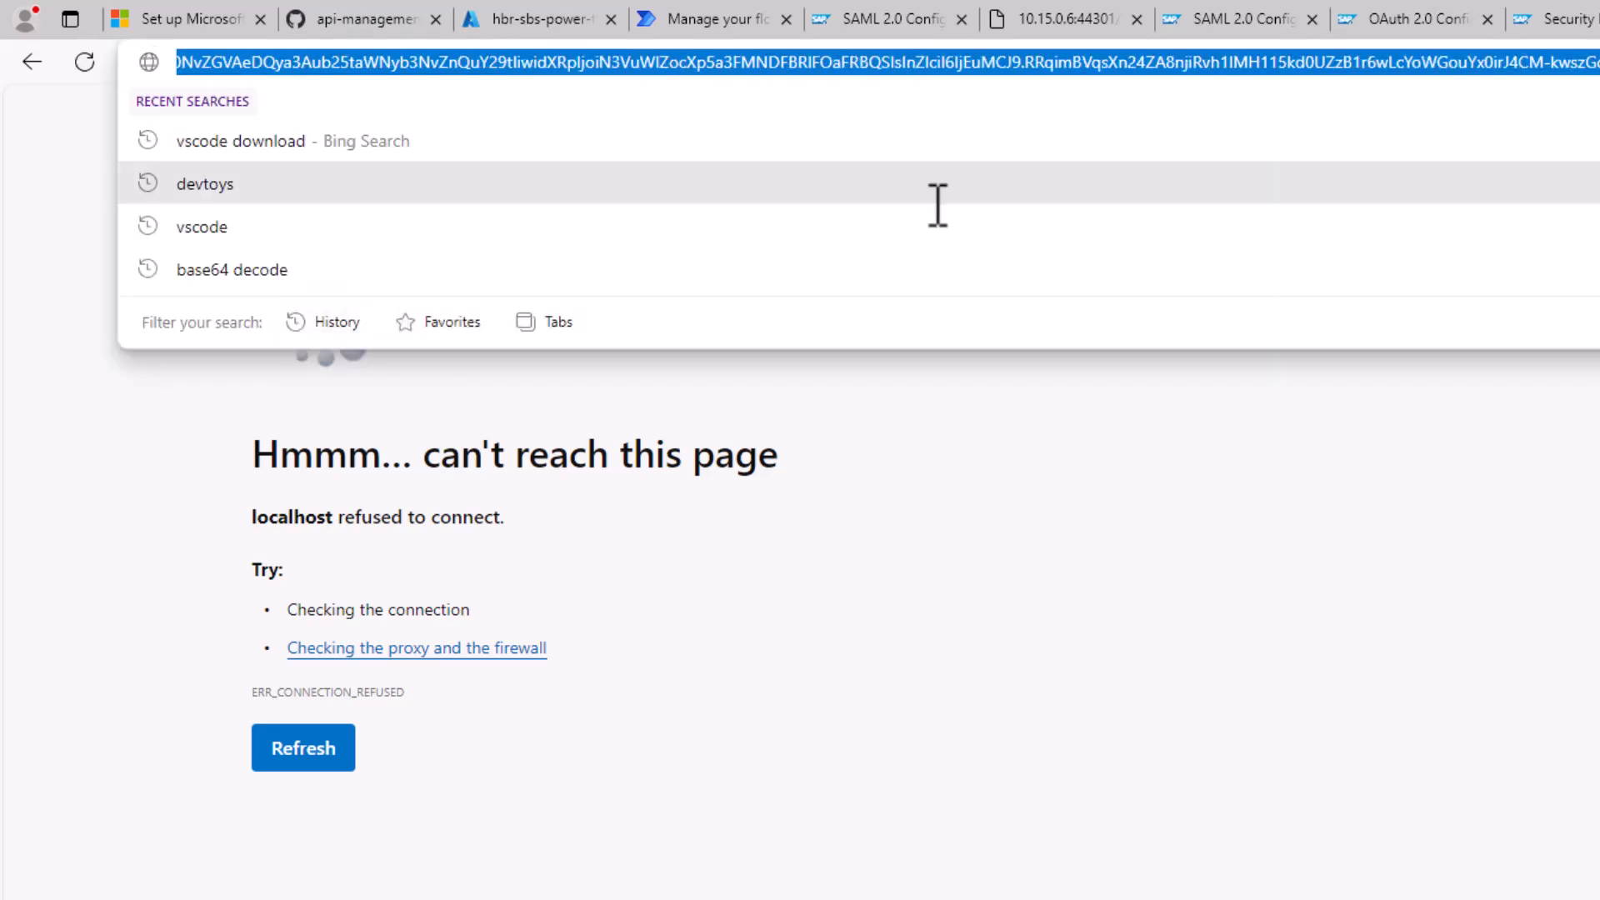
key(ctrl+shift+Right)
key(ctrl+shift+Right)
key(ctrl+shift+Right)
key(ctrl+shift+Right)
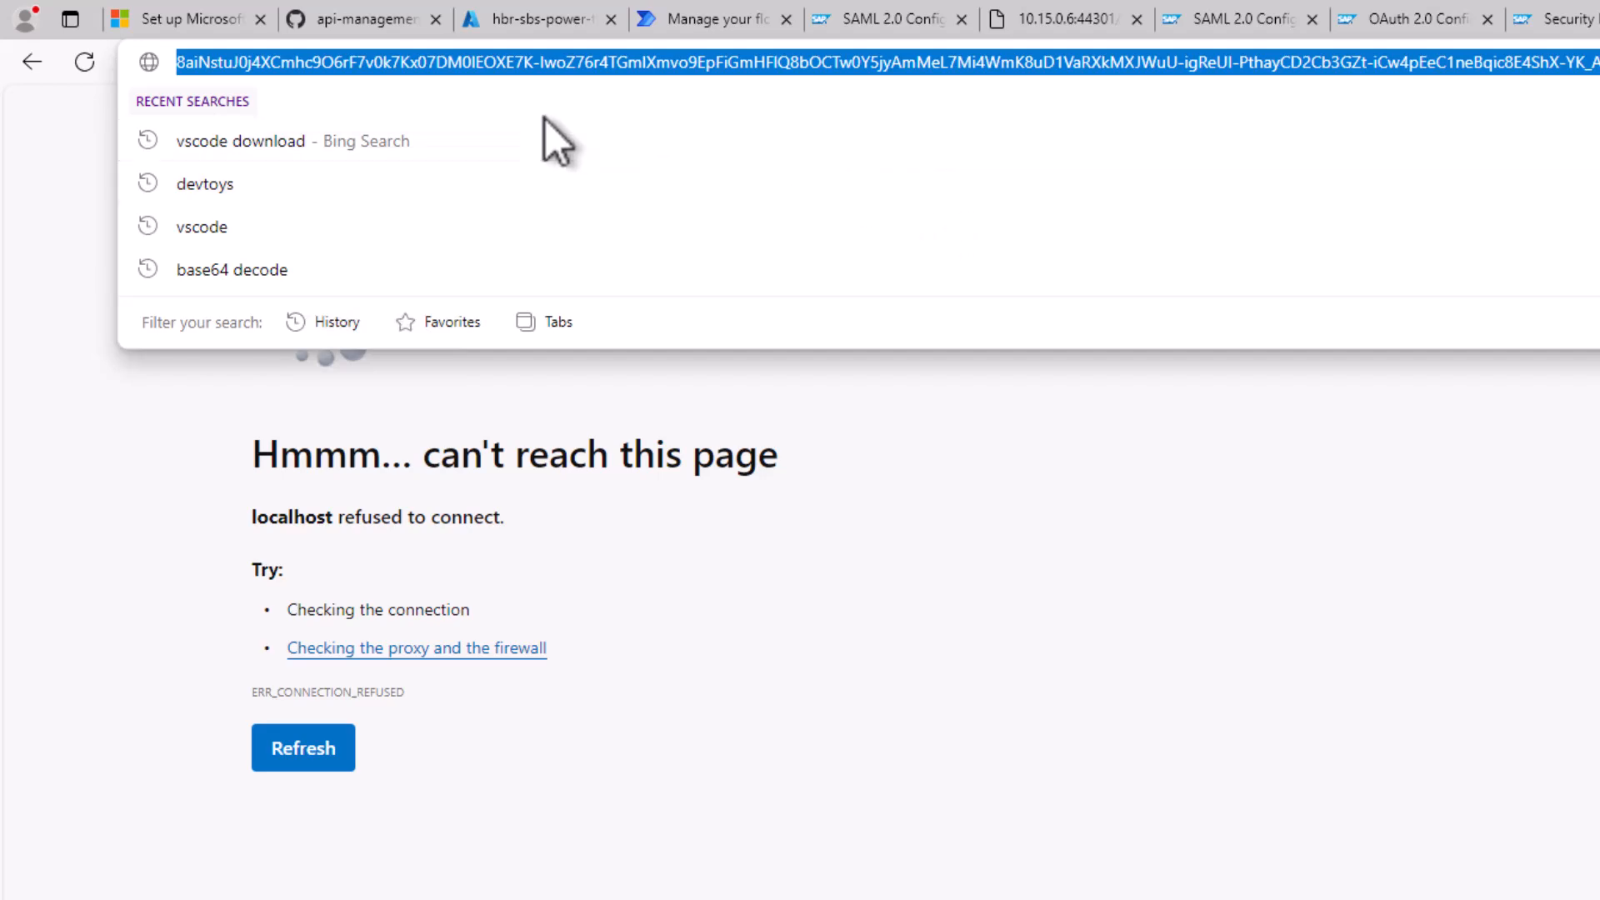
- Switch to DevToys and paste the access token into the JWT Encoder / Decoder
key(alt+Tab)
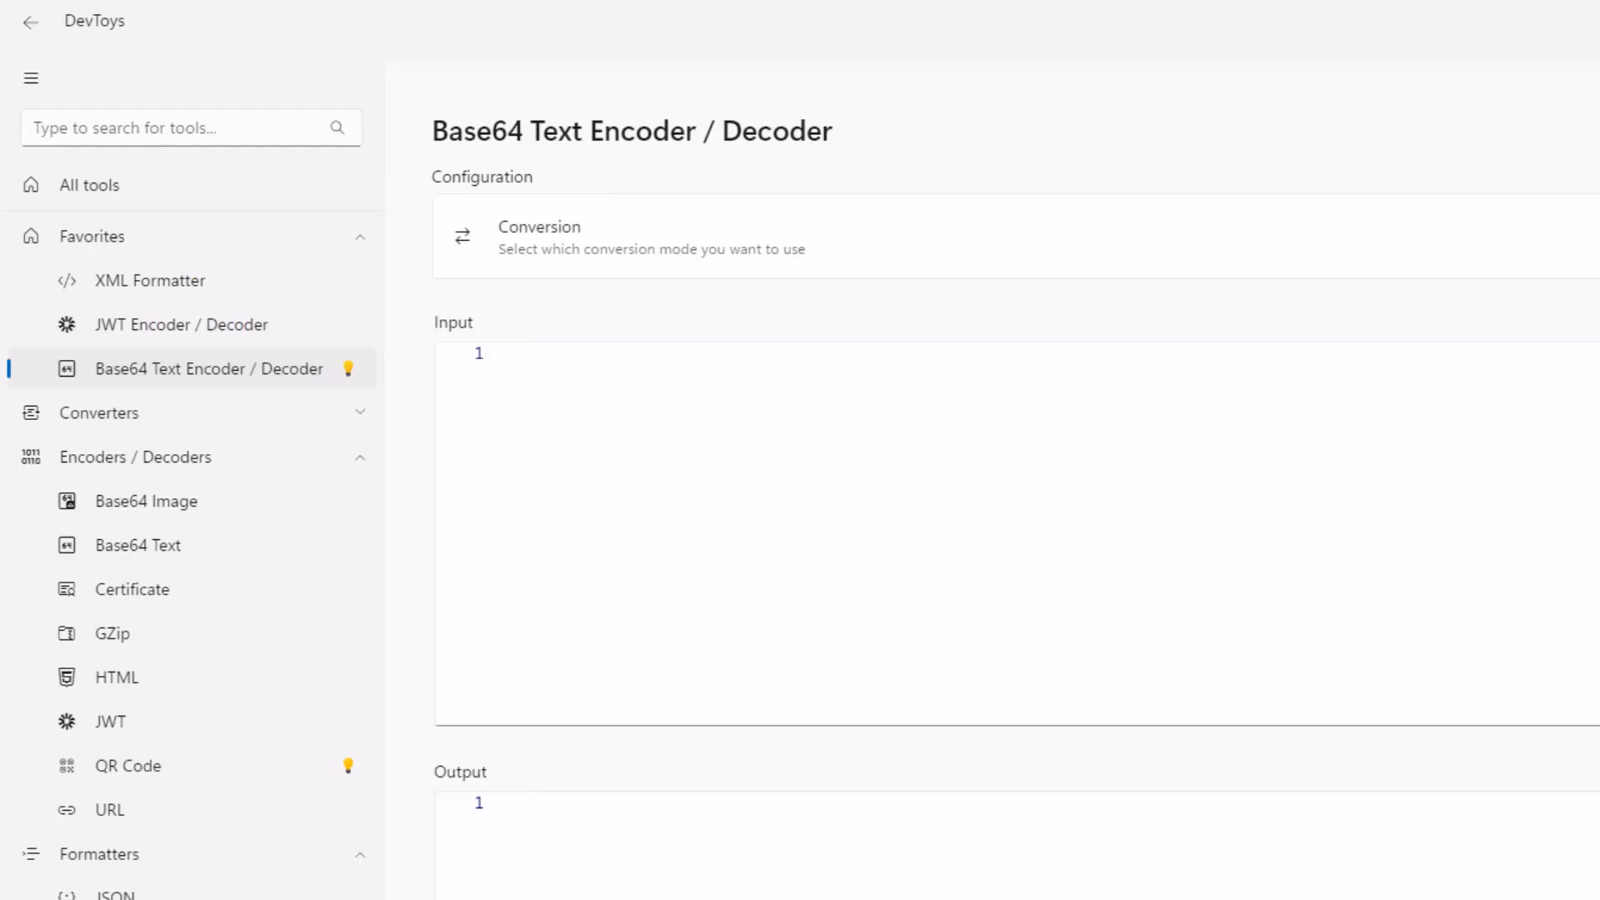
click(156, 331)
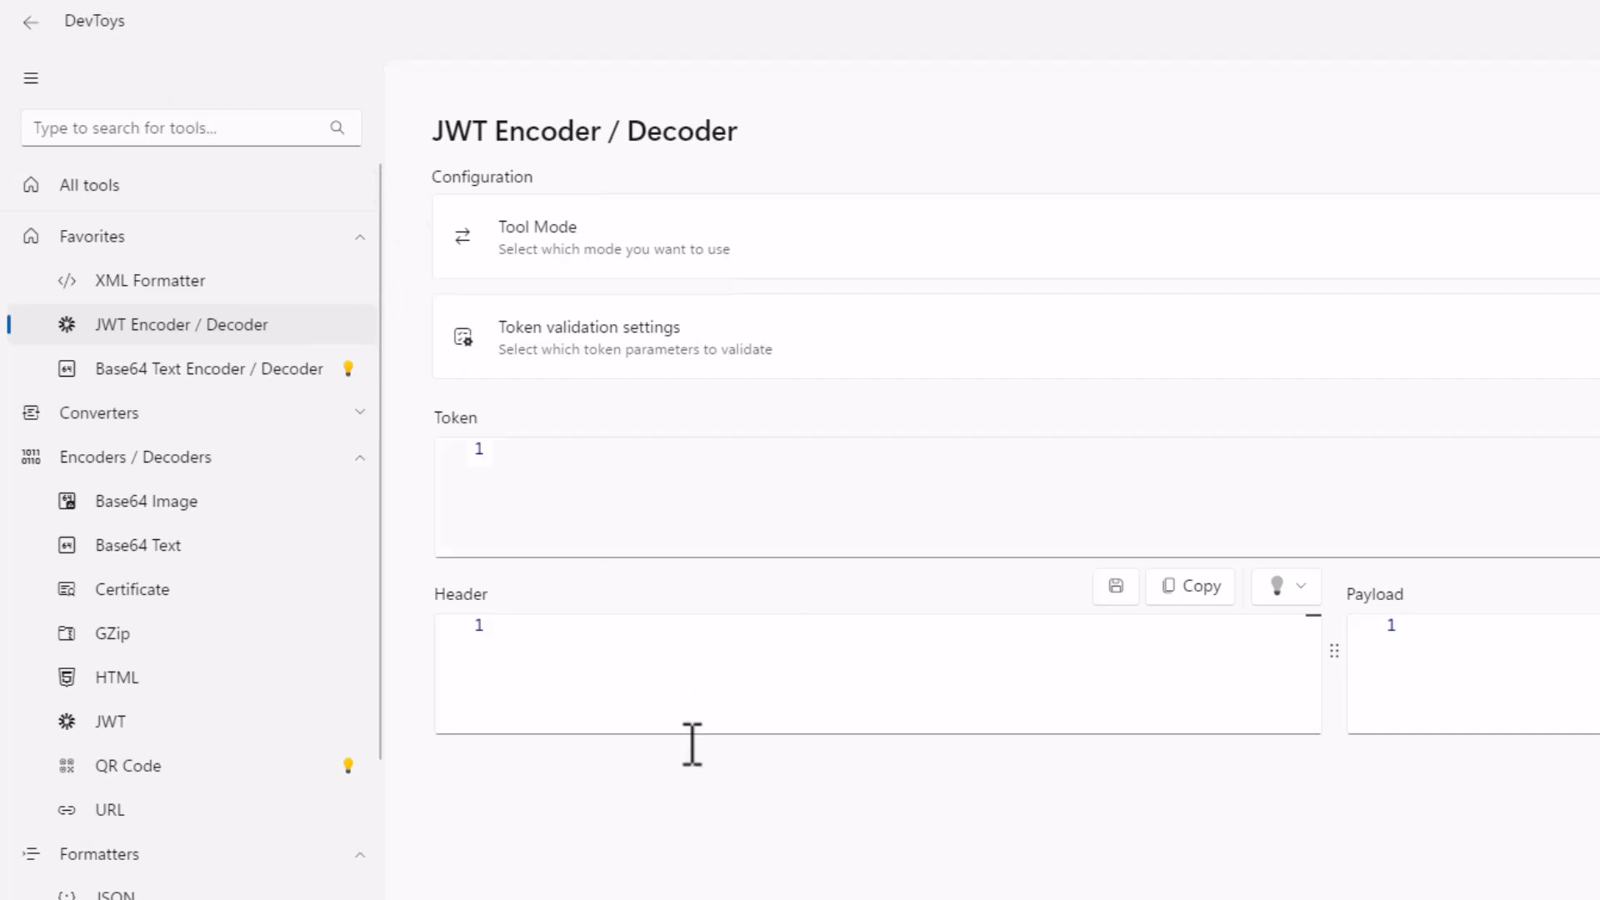
click(552, 458)
key(ctrl+v)
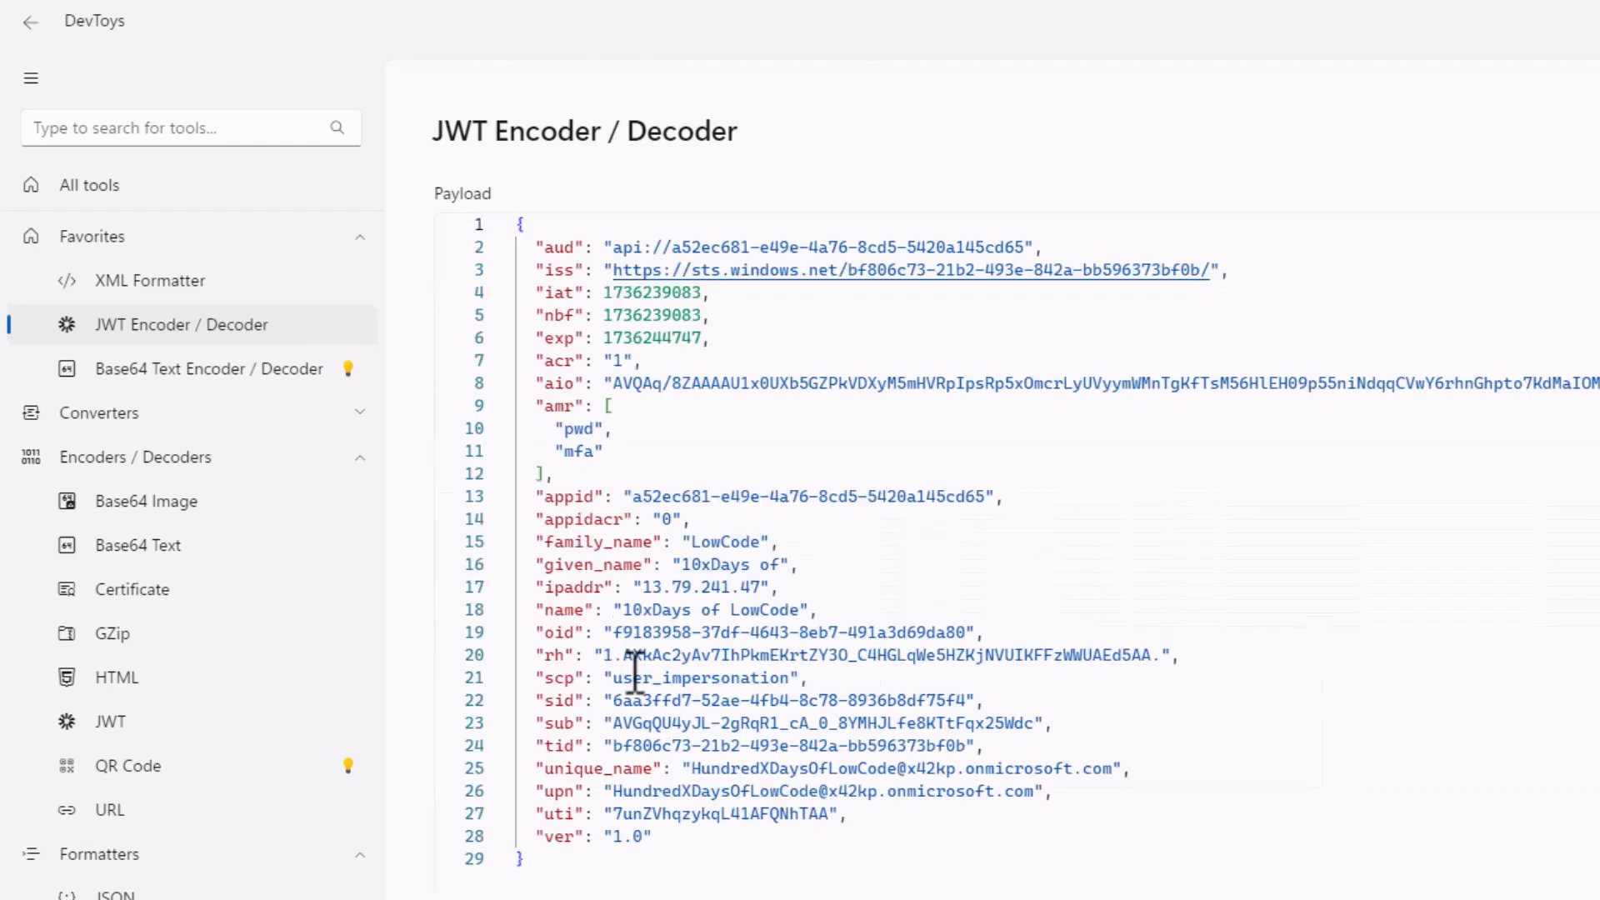
- Examine the scp, unique_name and iss claims in the decoded token payload
drag(606, 677, 791, 679)
drag(694, 770, 1113, 768)
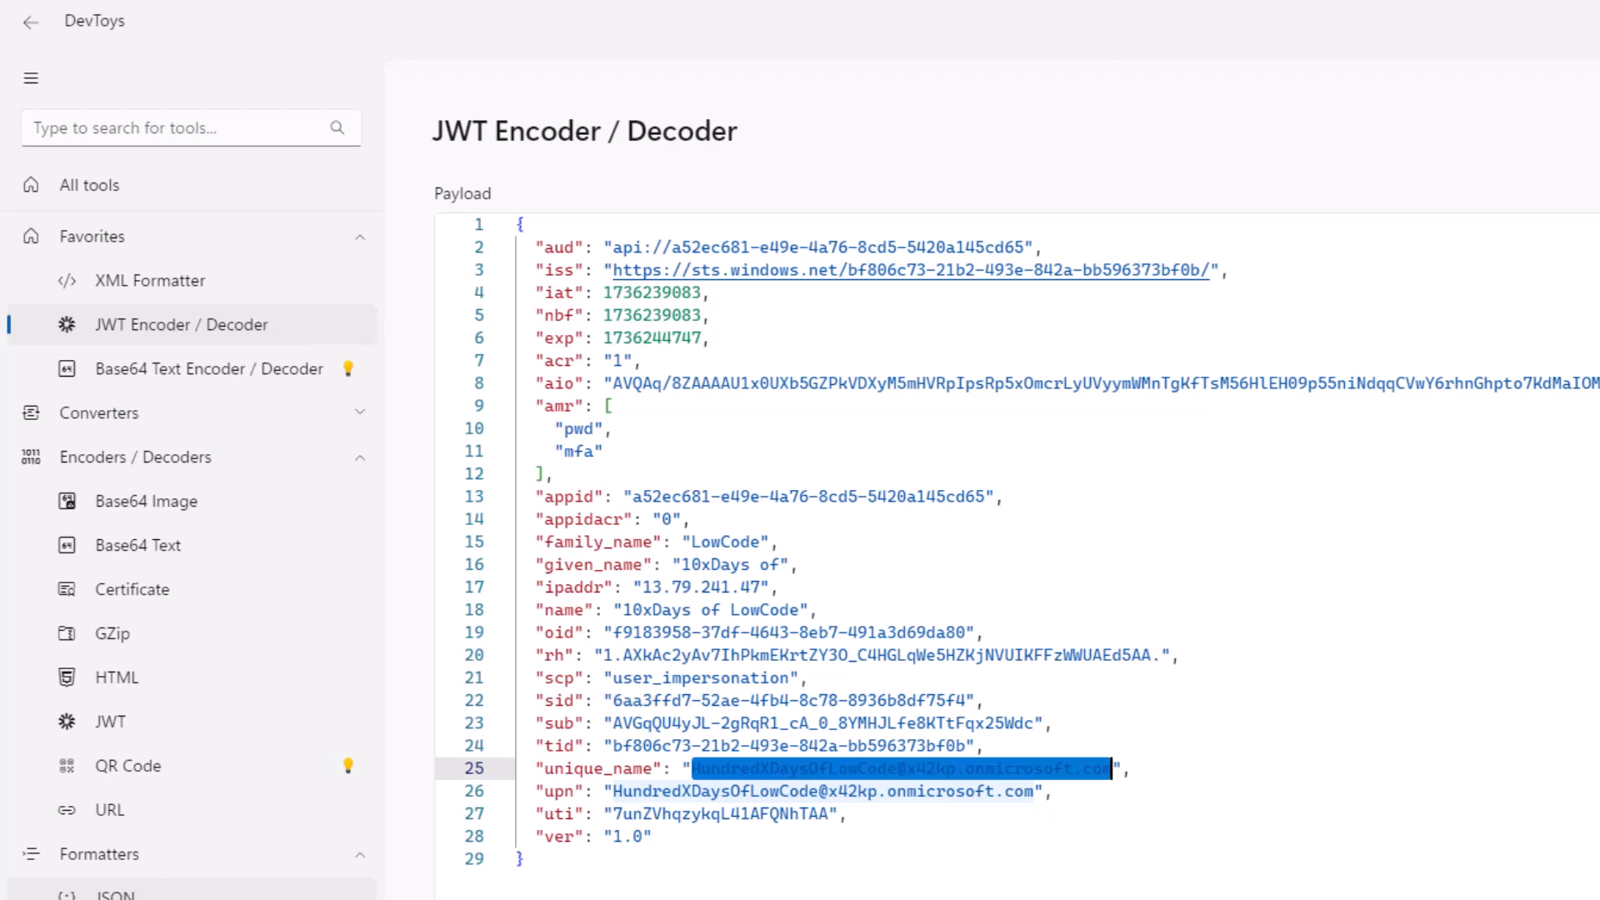
drag(847, 269, 1203, 269)
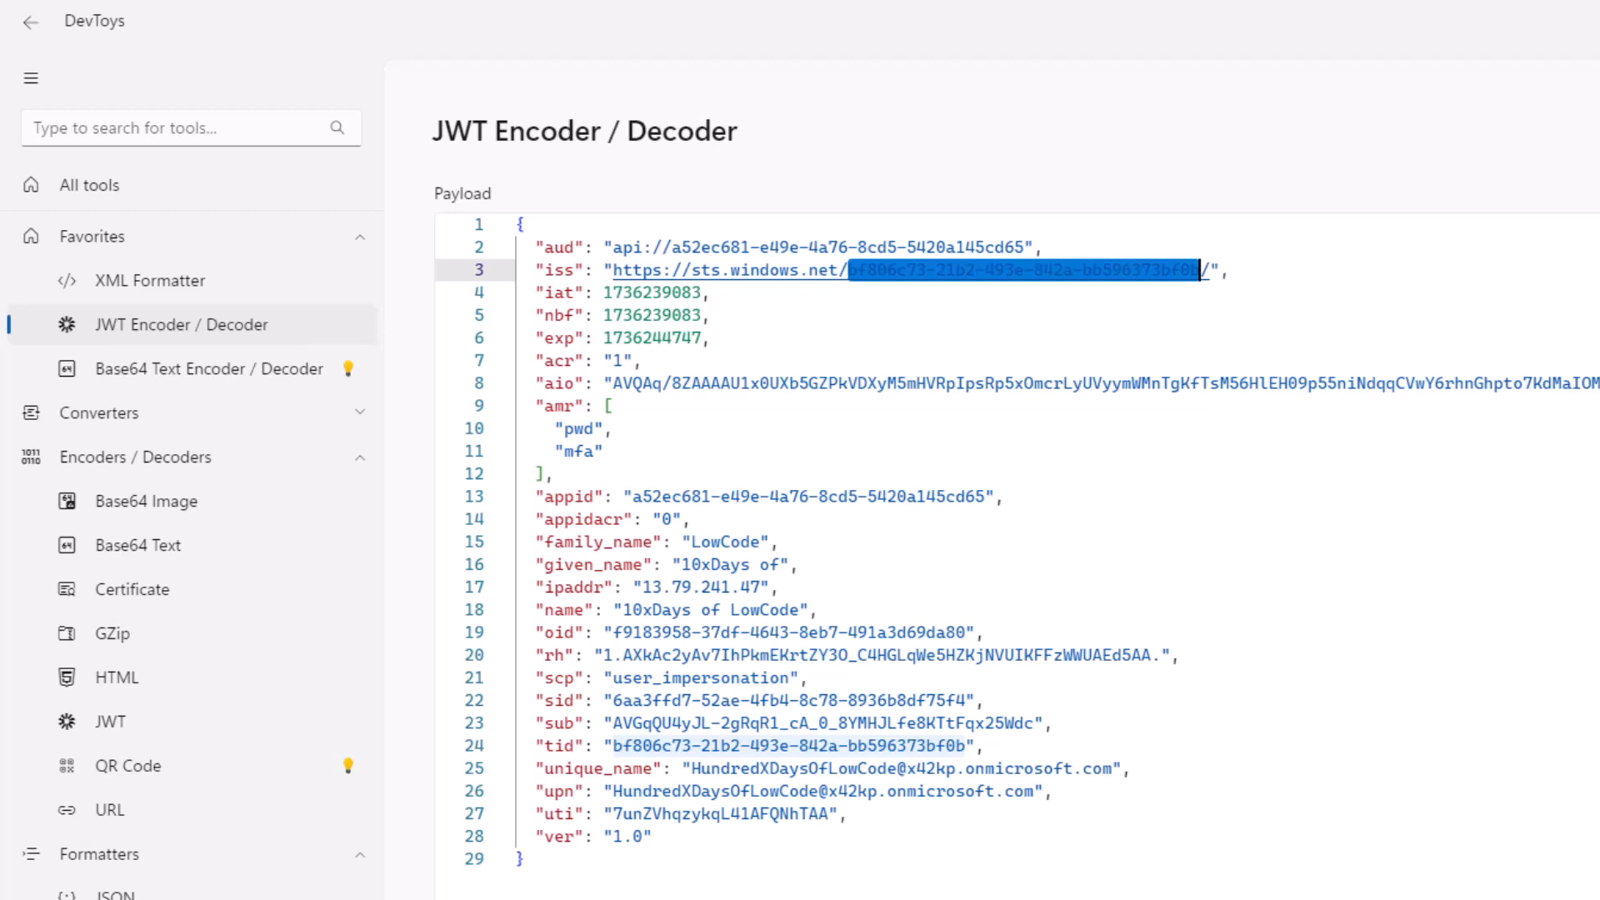
- Back in the Azure portal, add a client secret to hbr-sbs-power-to-apim described as CS-For-PowerToAPIM, with the recommended 180-day expiry
key(alt+Tab)
click(712, 21)
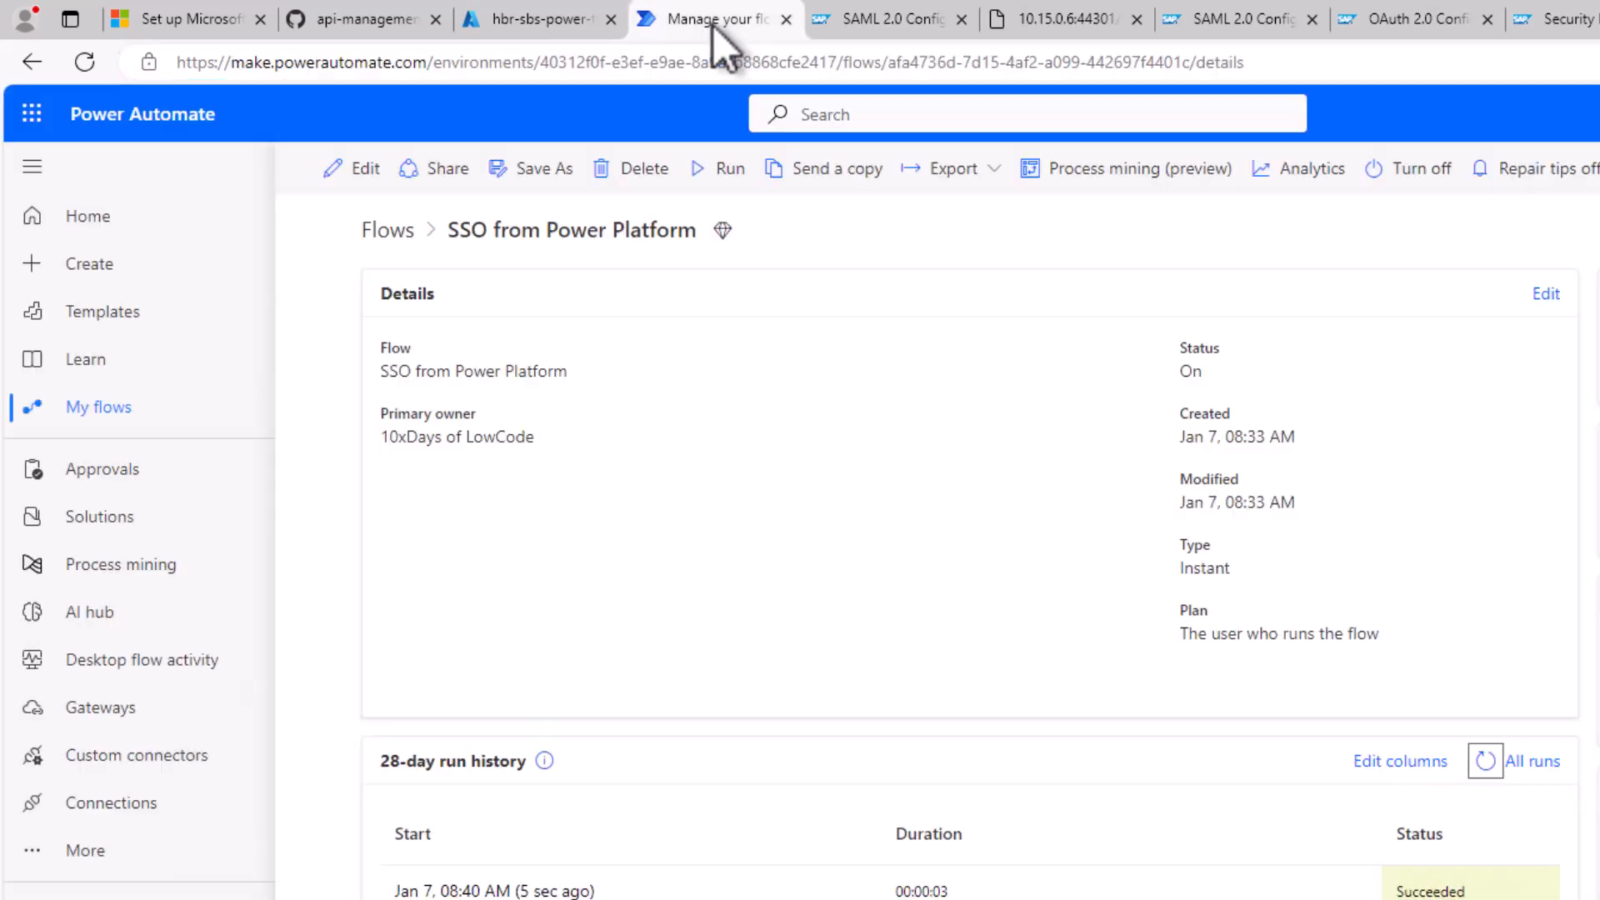
click(553, 16)
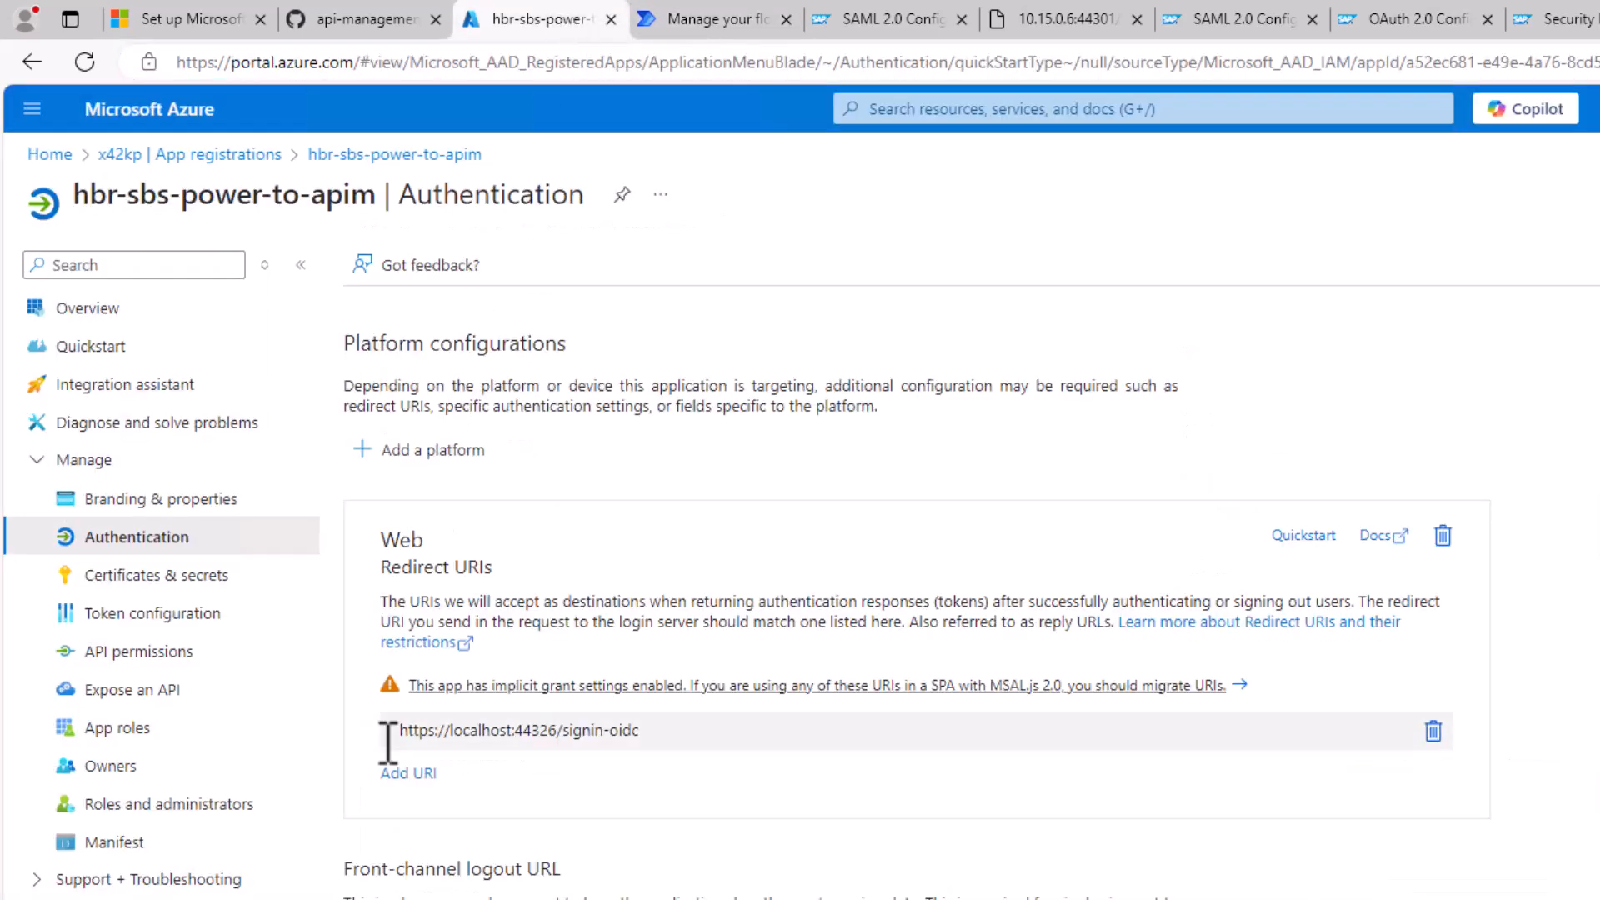
click(143, 578)
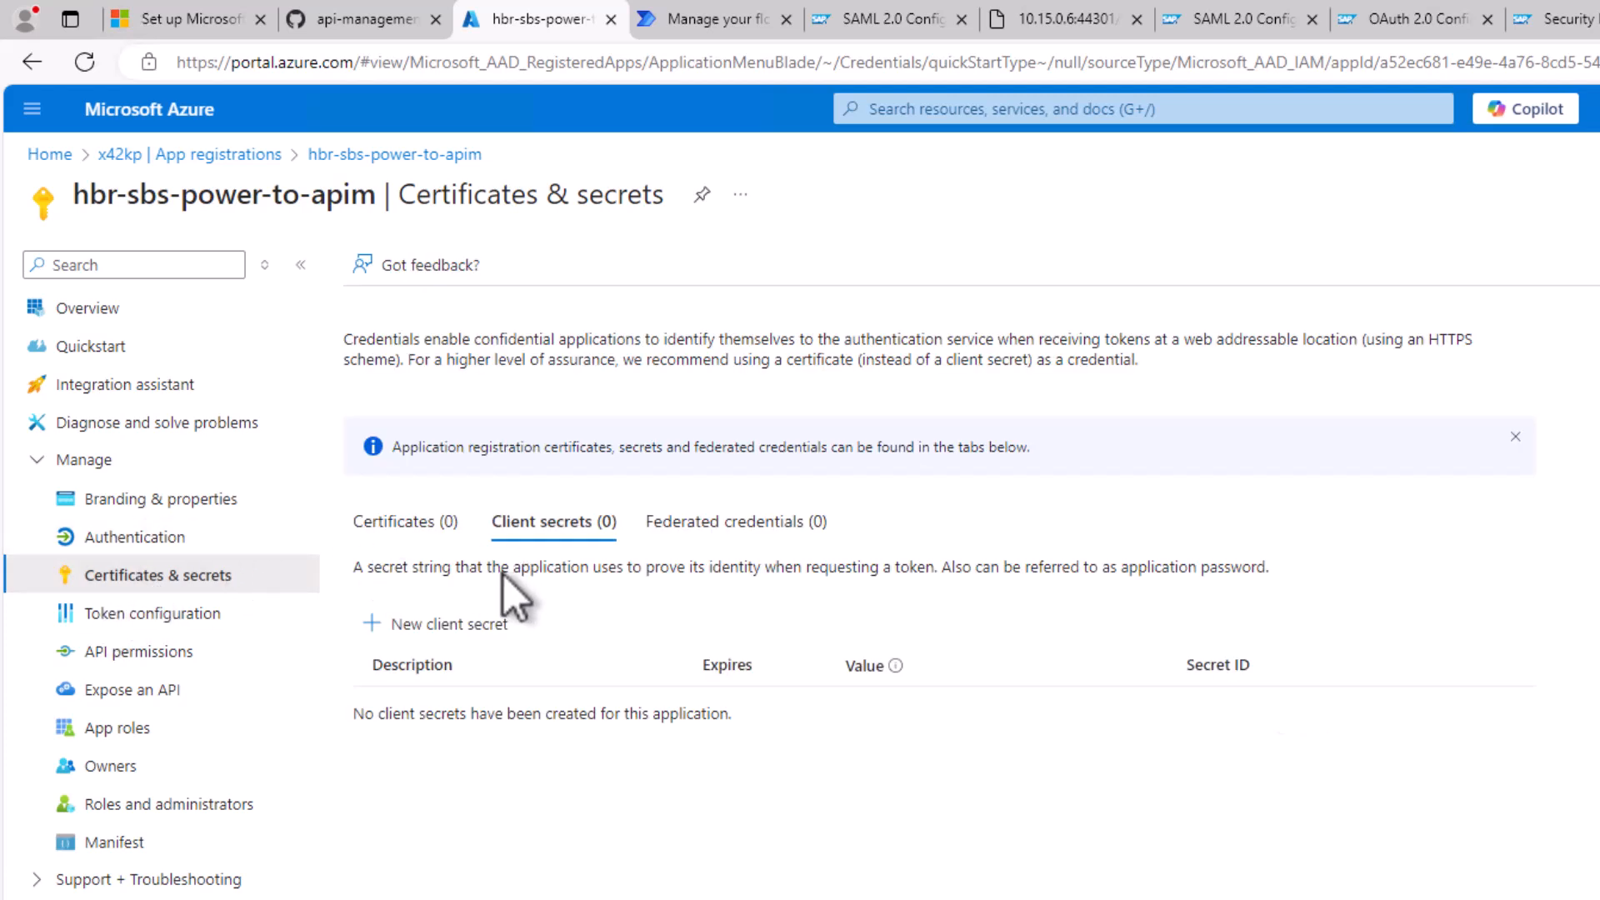
click(396, 623)
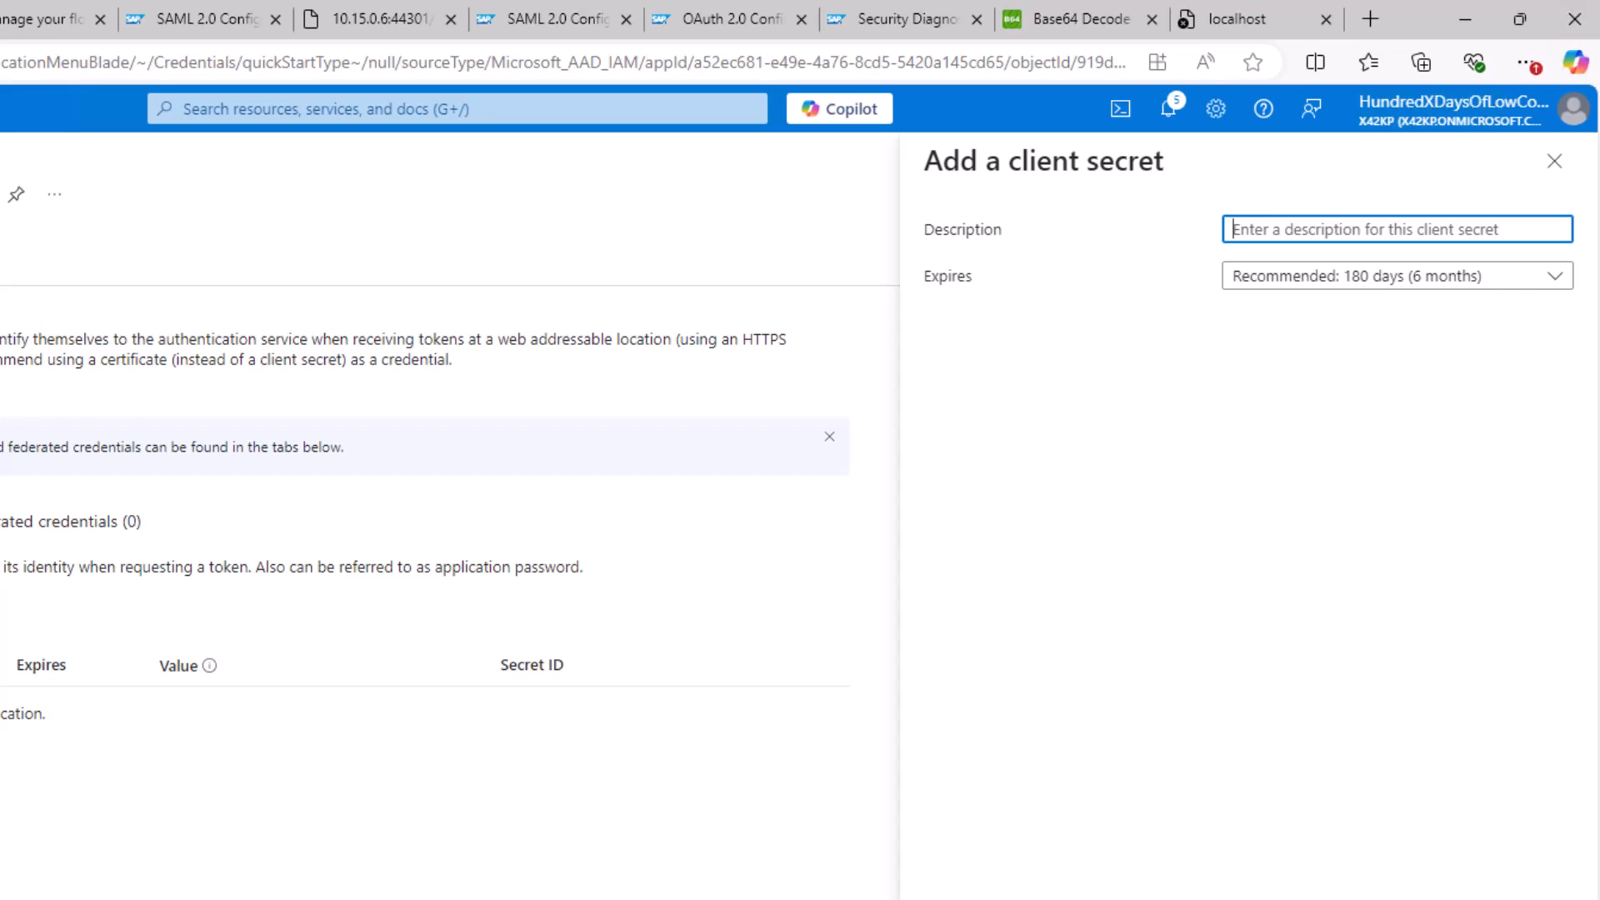
text(CS-For-PowerToAPIM)
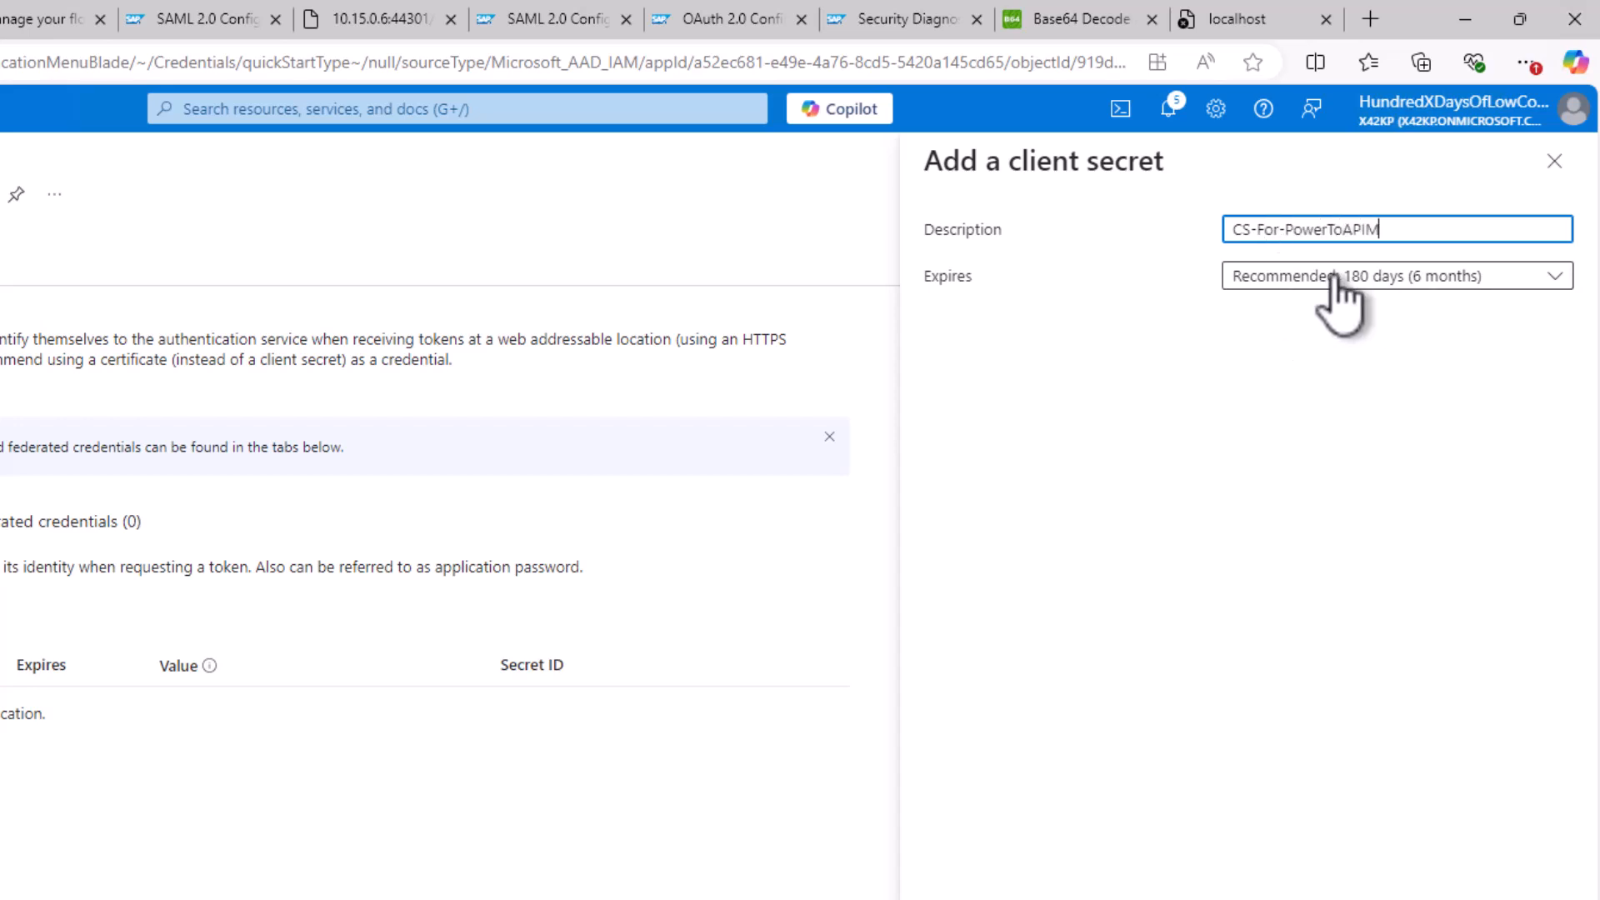
click(1433, 280)
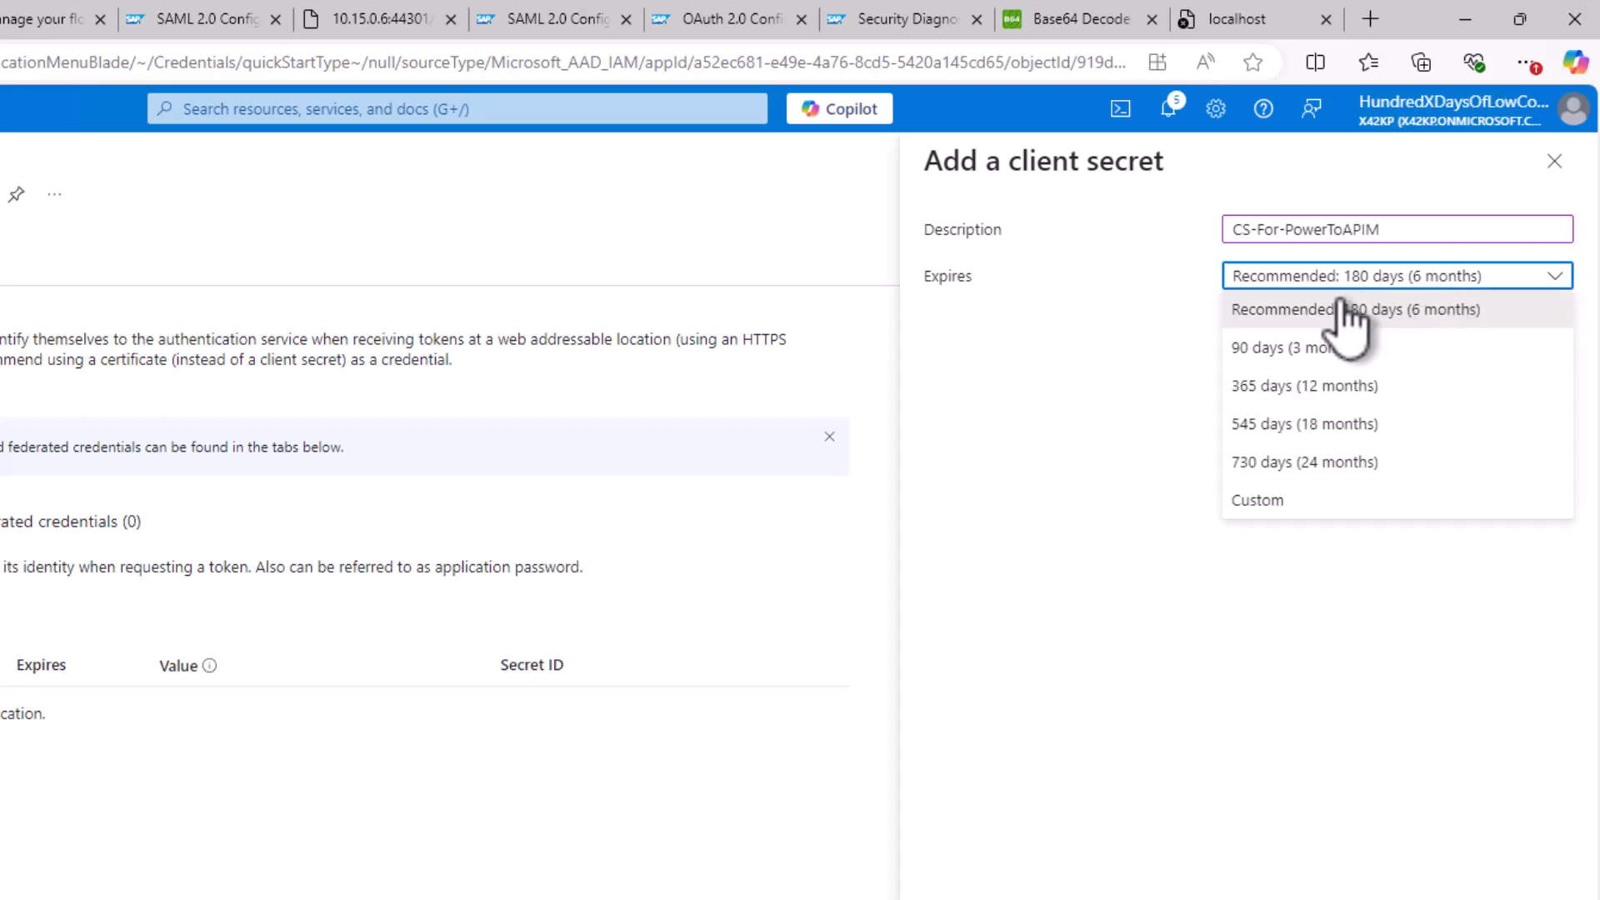
click(1233, 662)
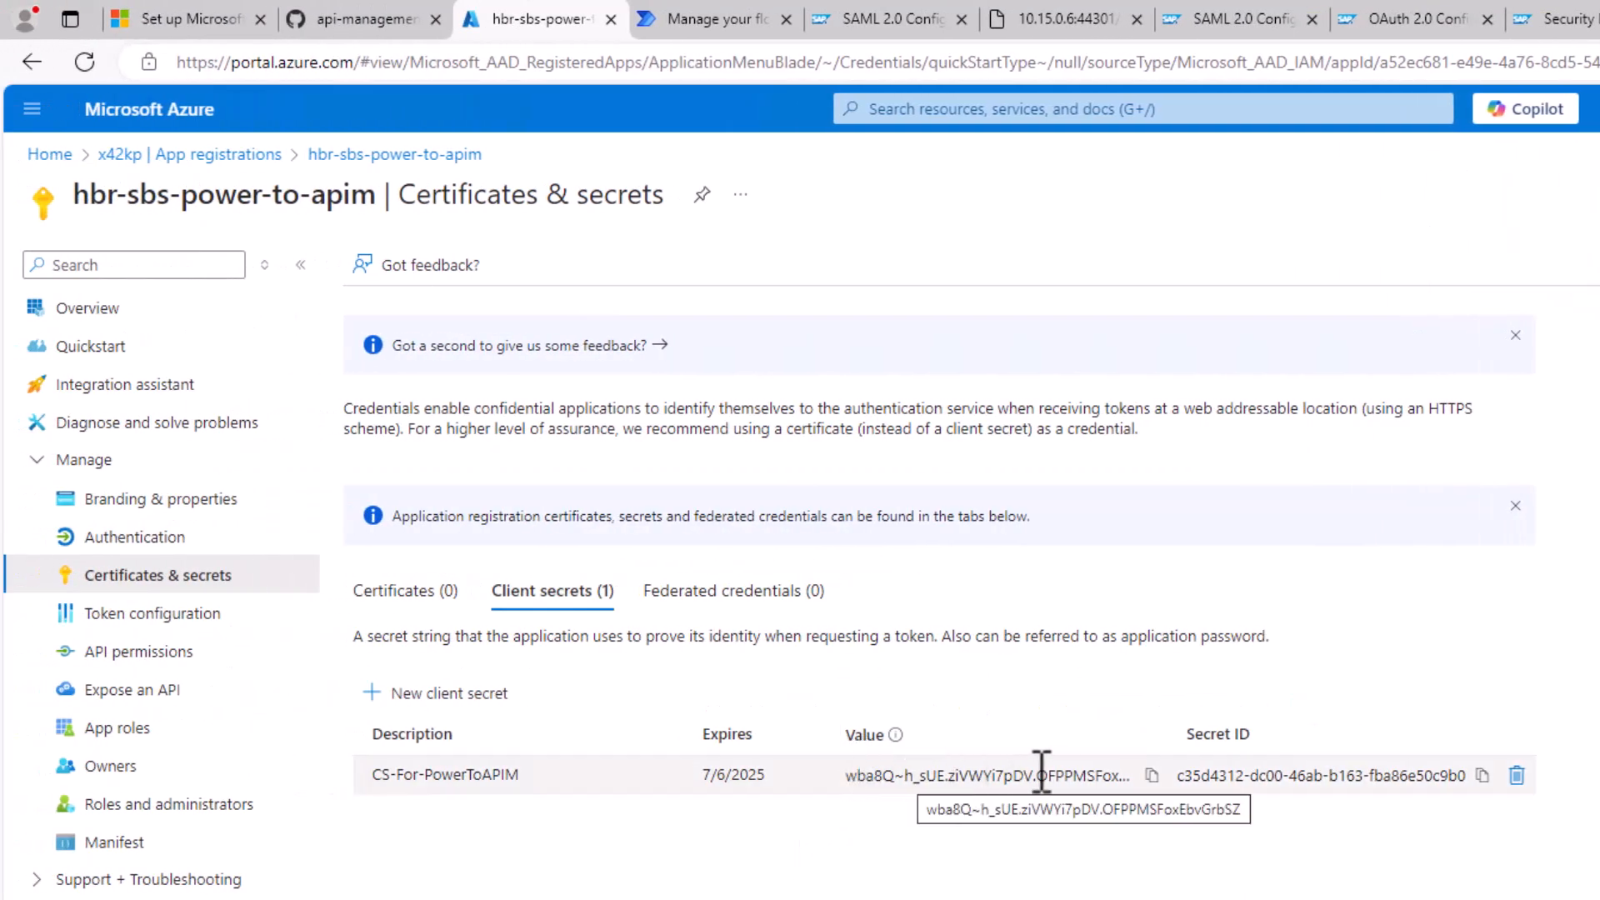
click(1153, 775)
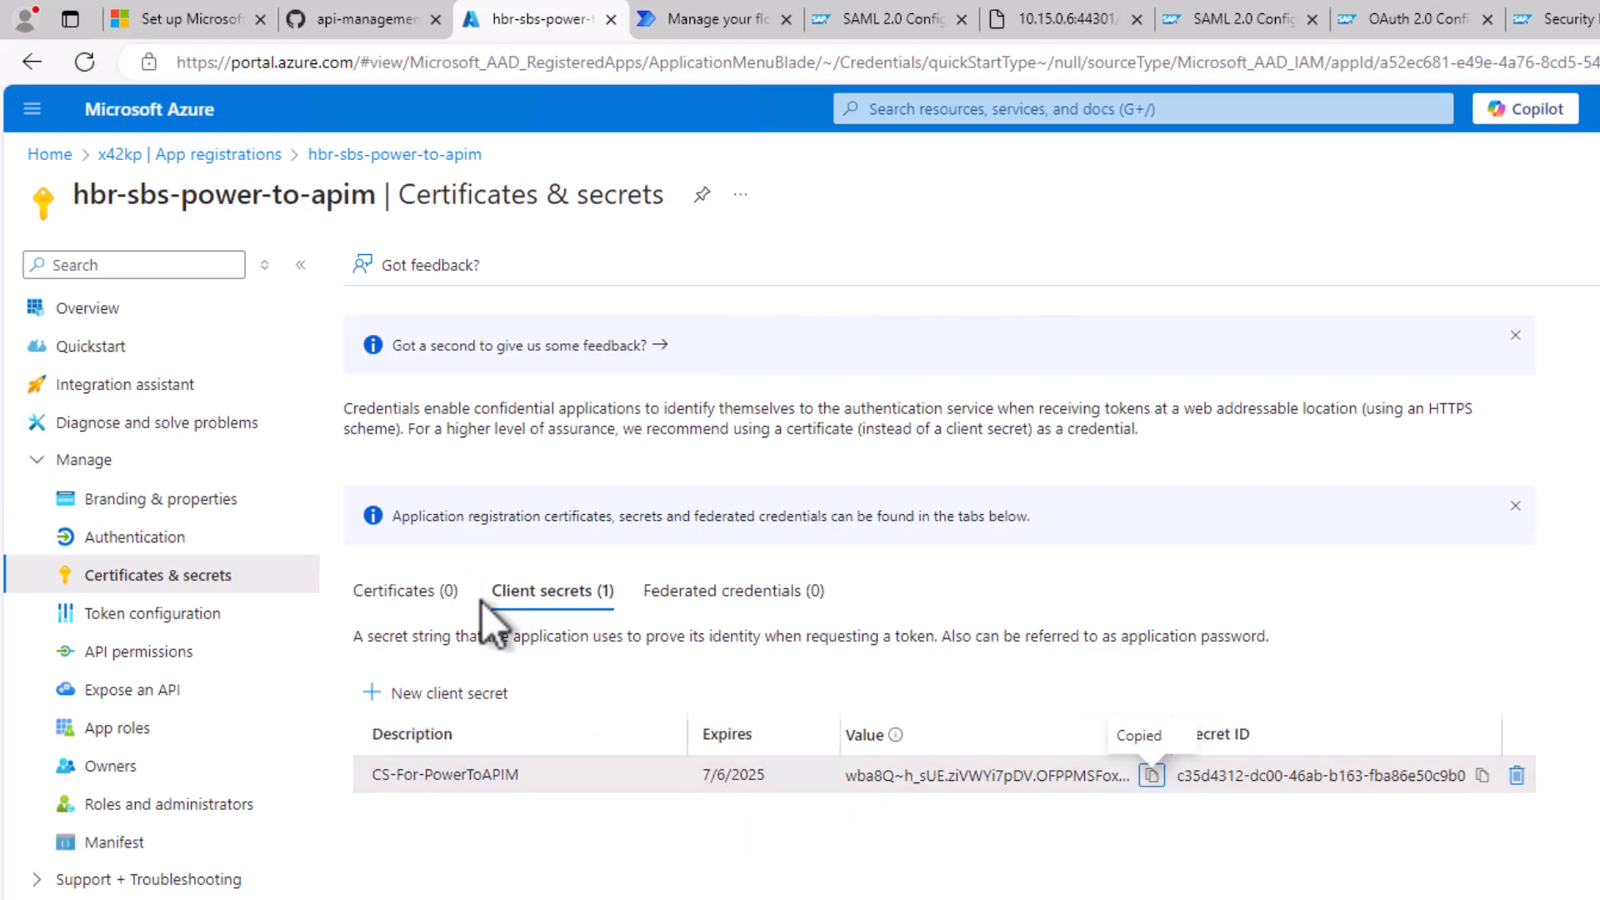
key(alt+Tab)
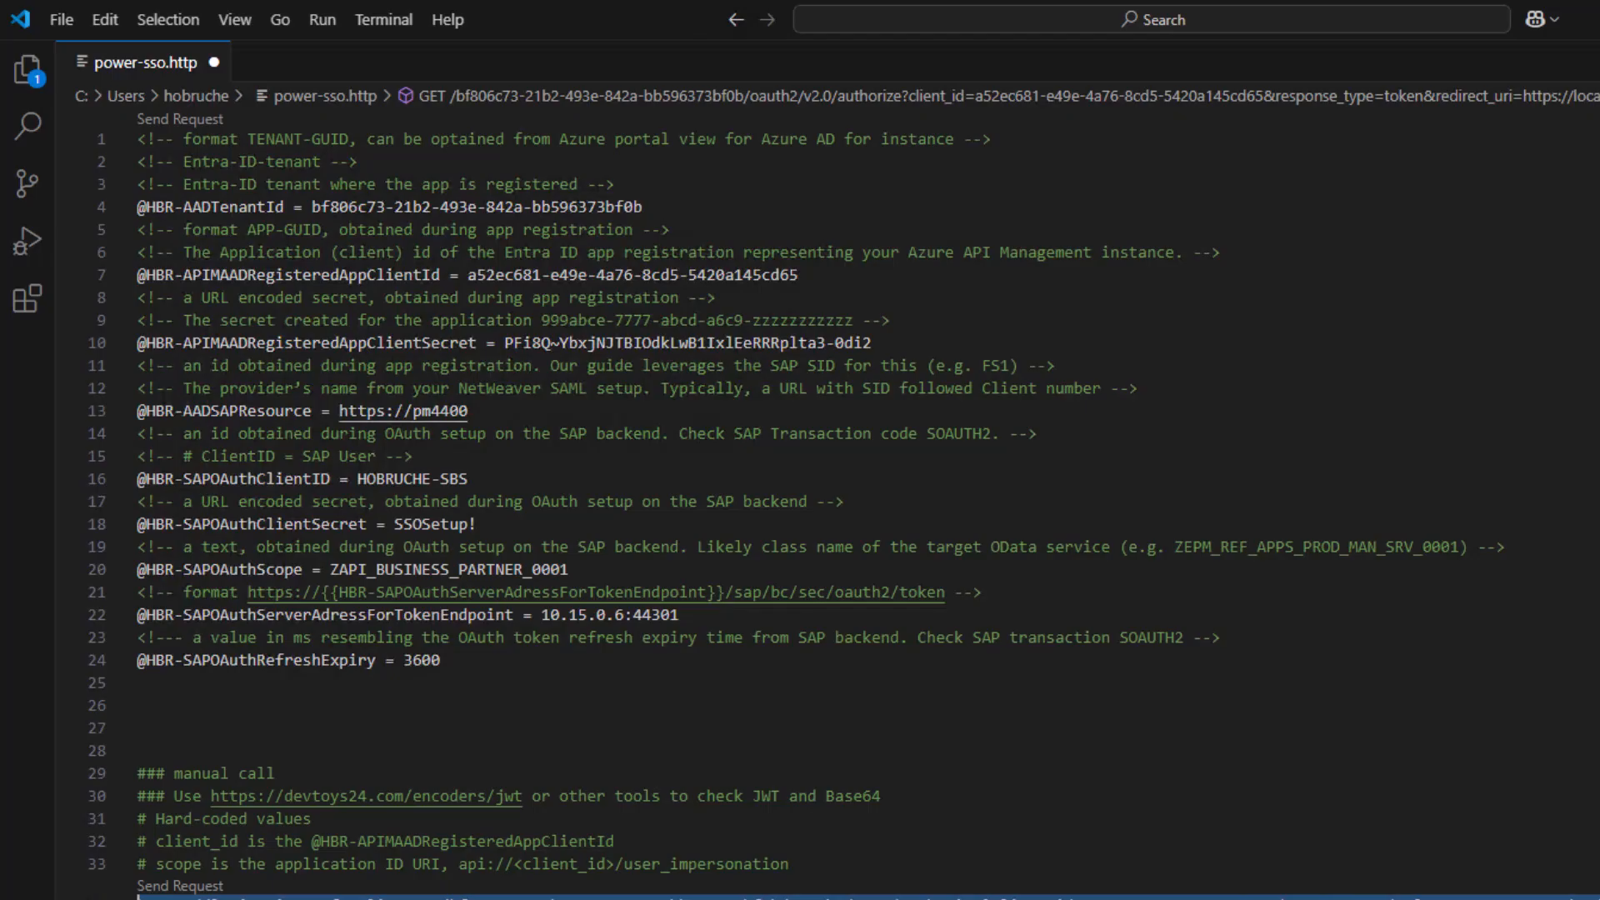
drag(505, 344, 881, 342)
key(ctrl+v)
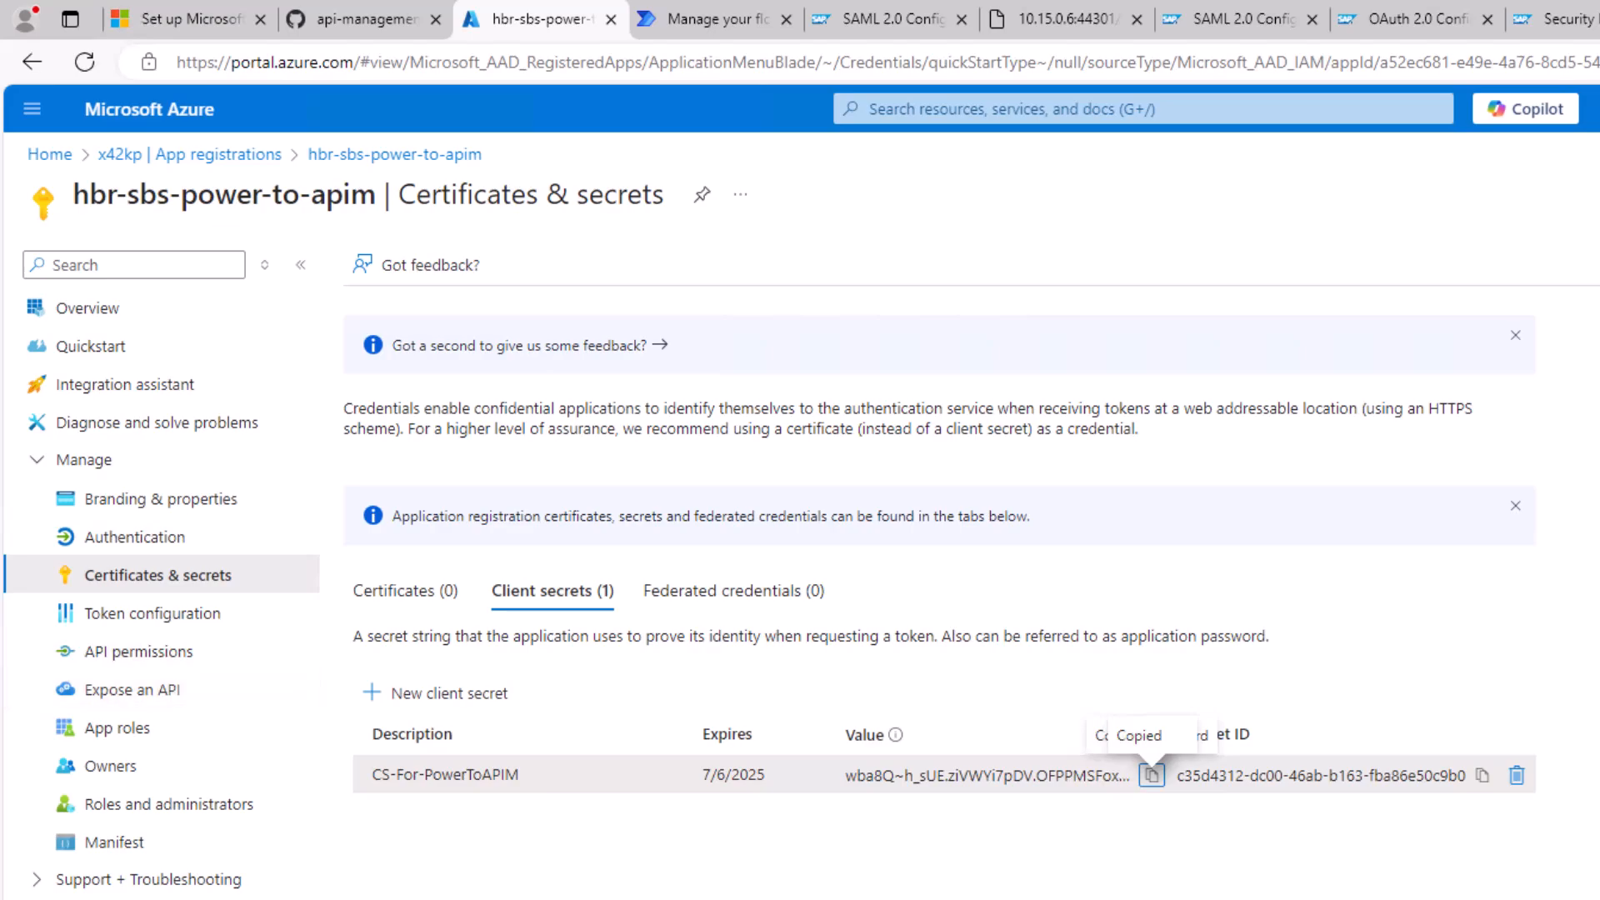
- Switch to SAP, run transaction saml2 and bring up the SAML 2.0 Configuration of ABAP System PM4/400 in the browser
key(alt+Tab)
click(148, 125)
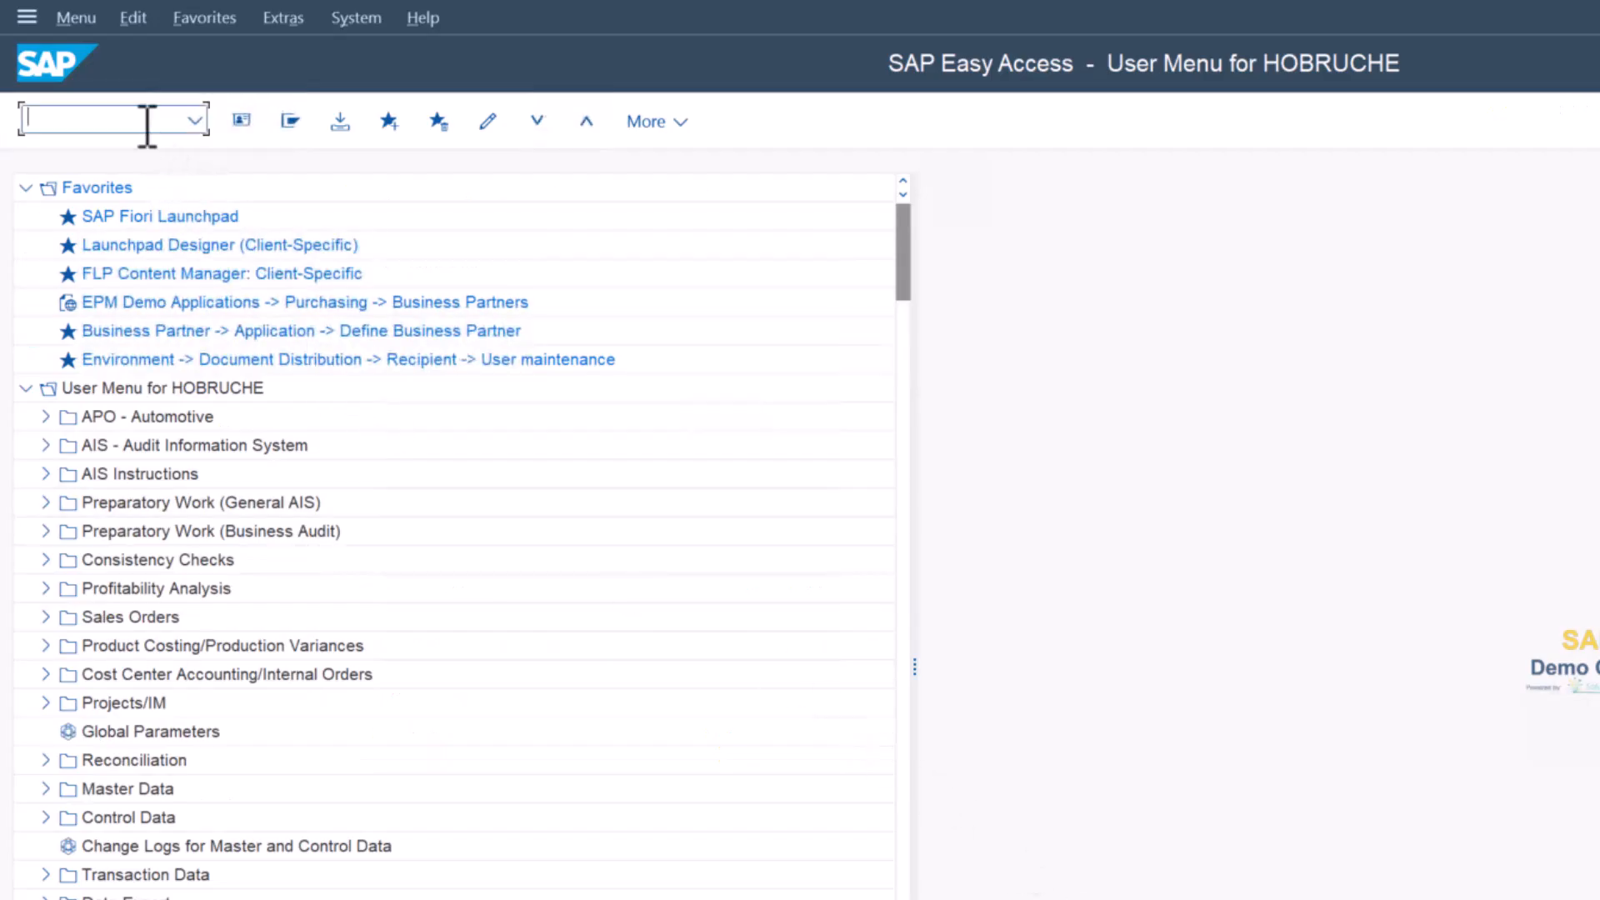
text(saml2)
key(Return)
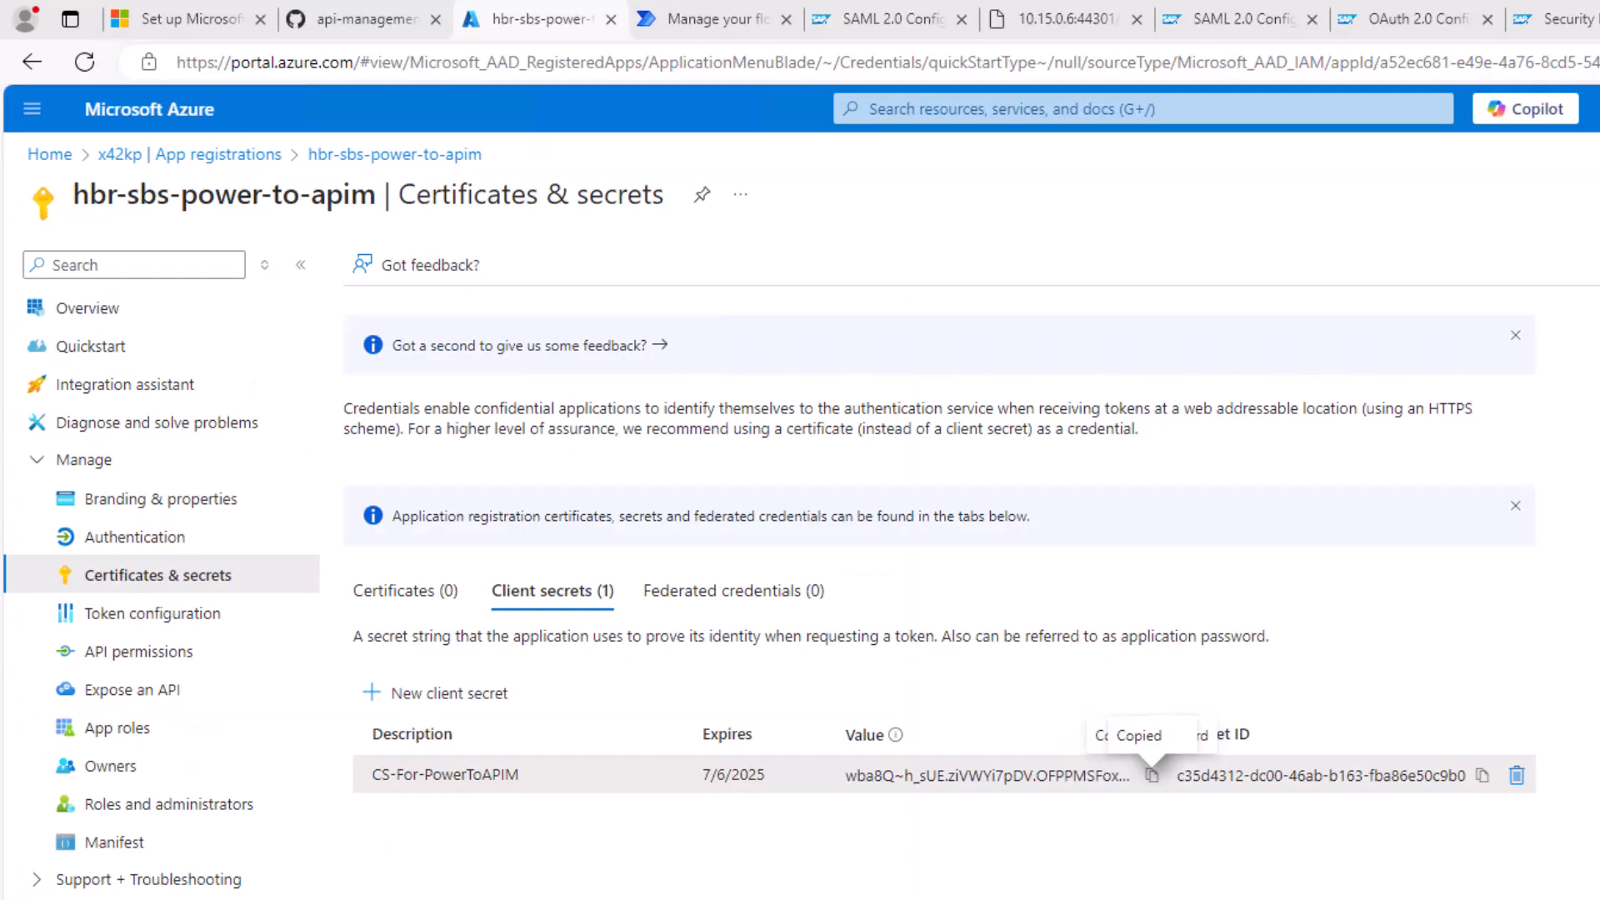
key(ctrl+w)
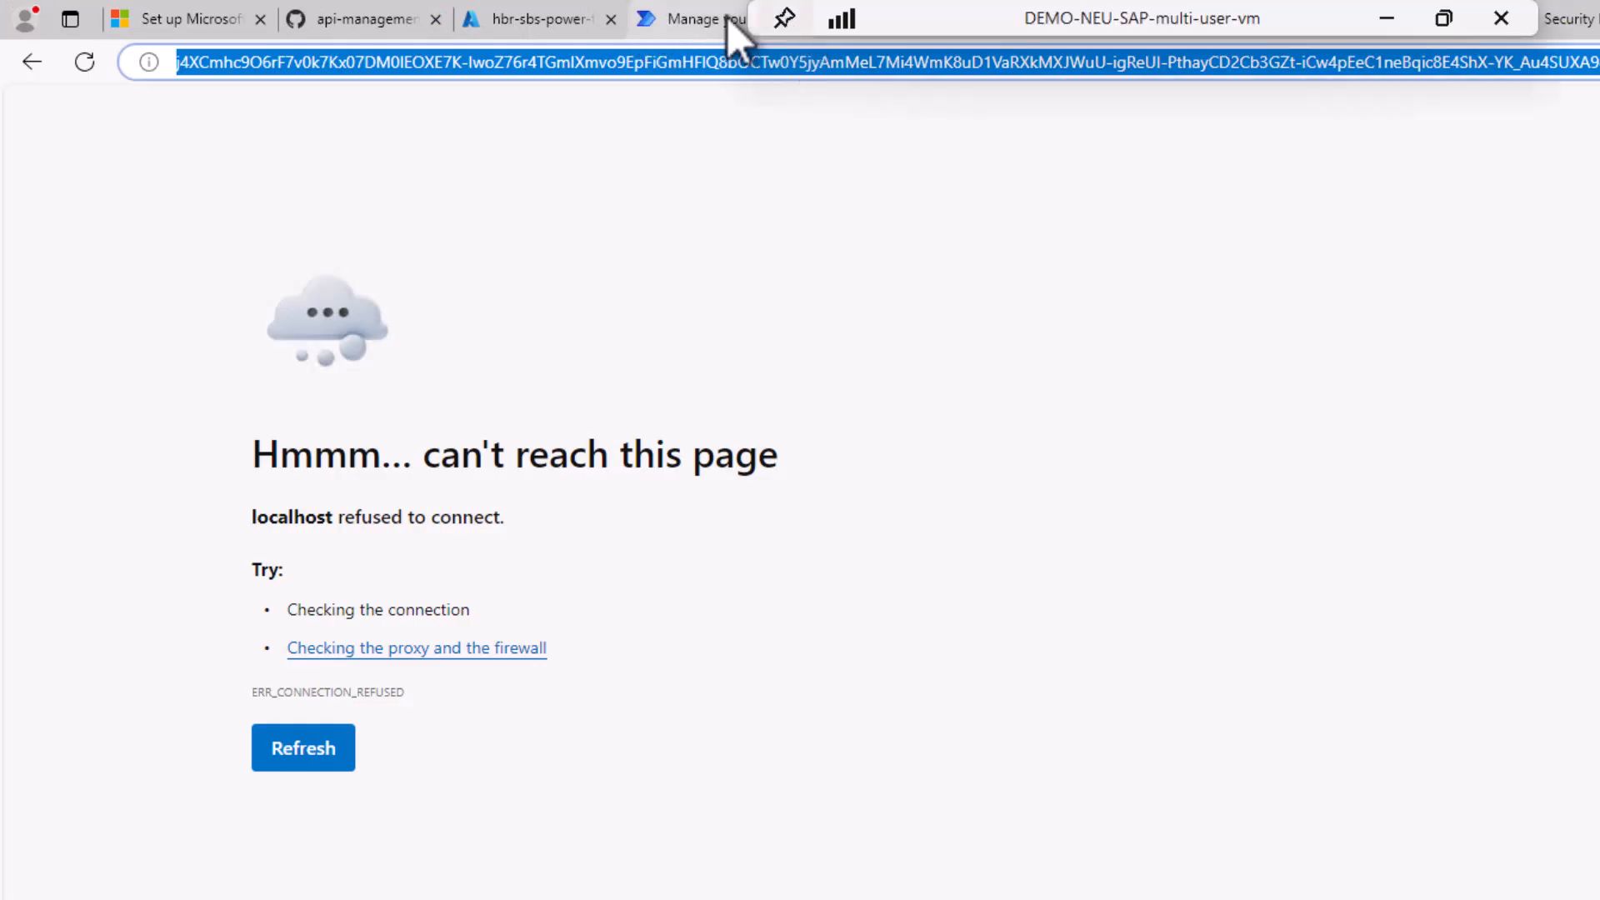
click(703, 15)
click(816, 37)
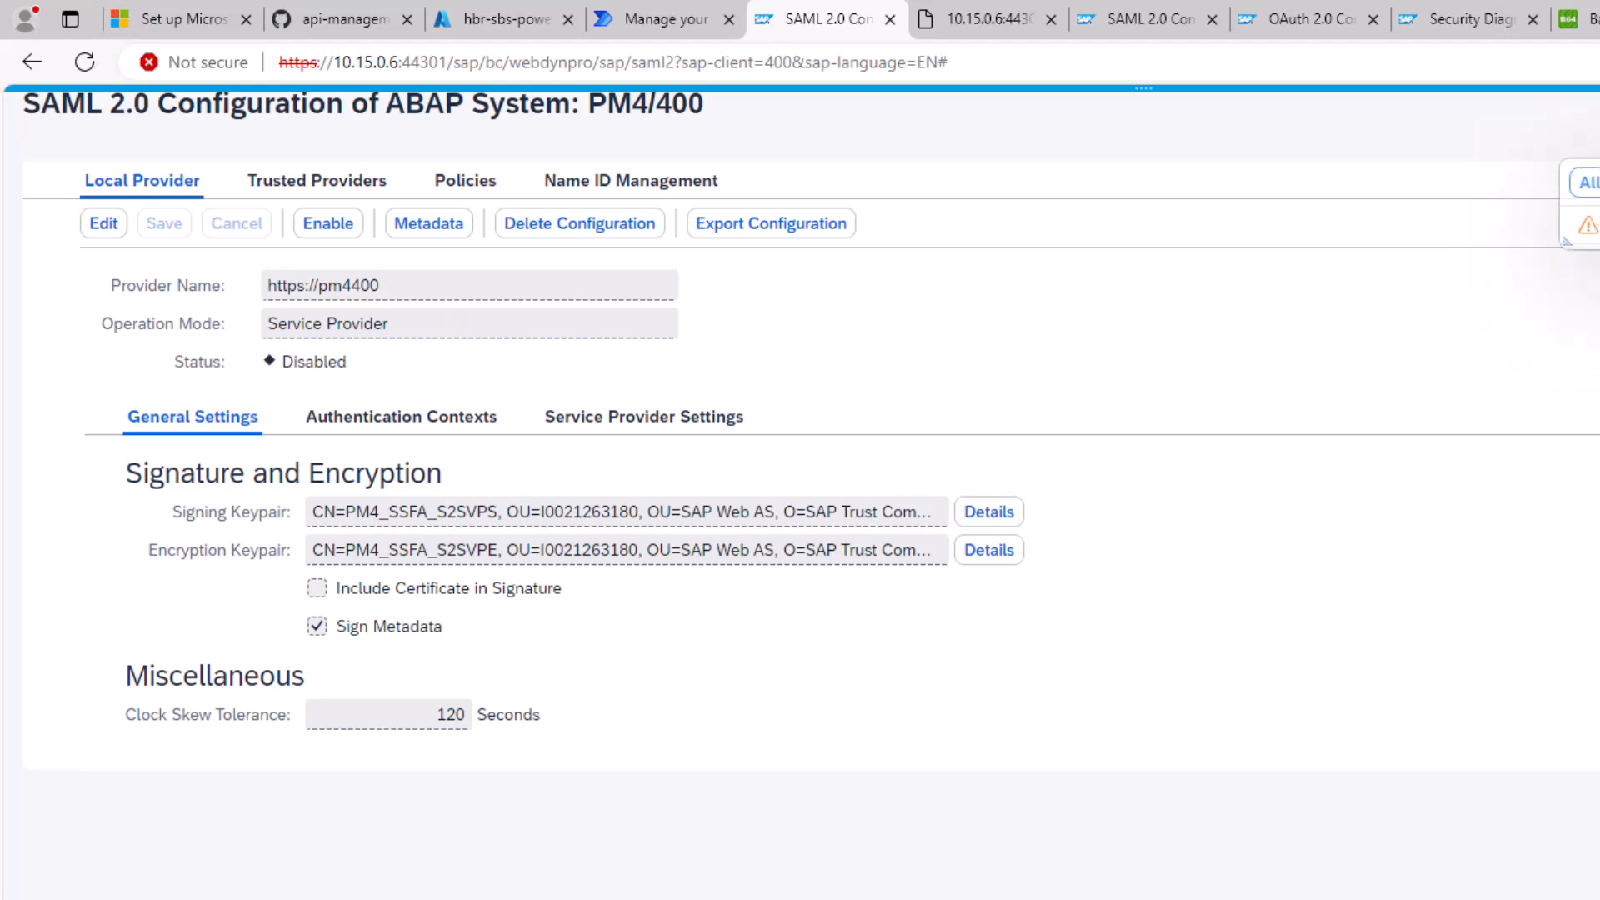
click(277, 286)
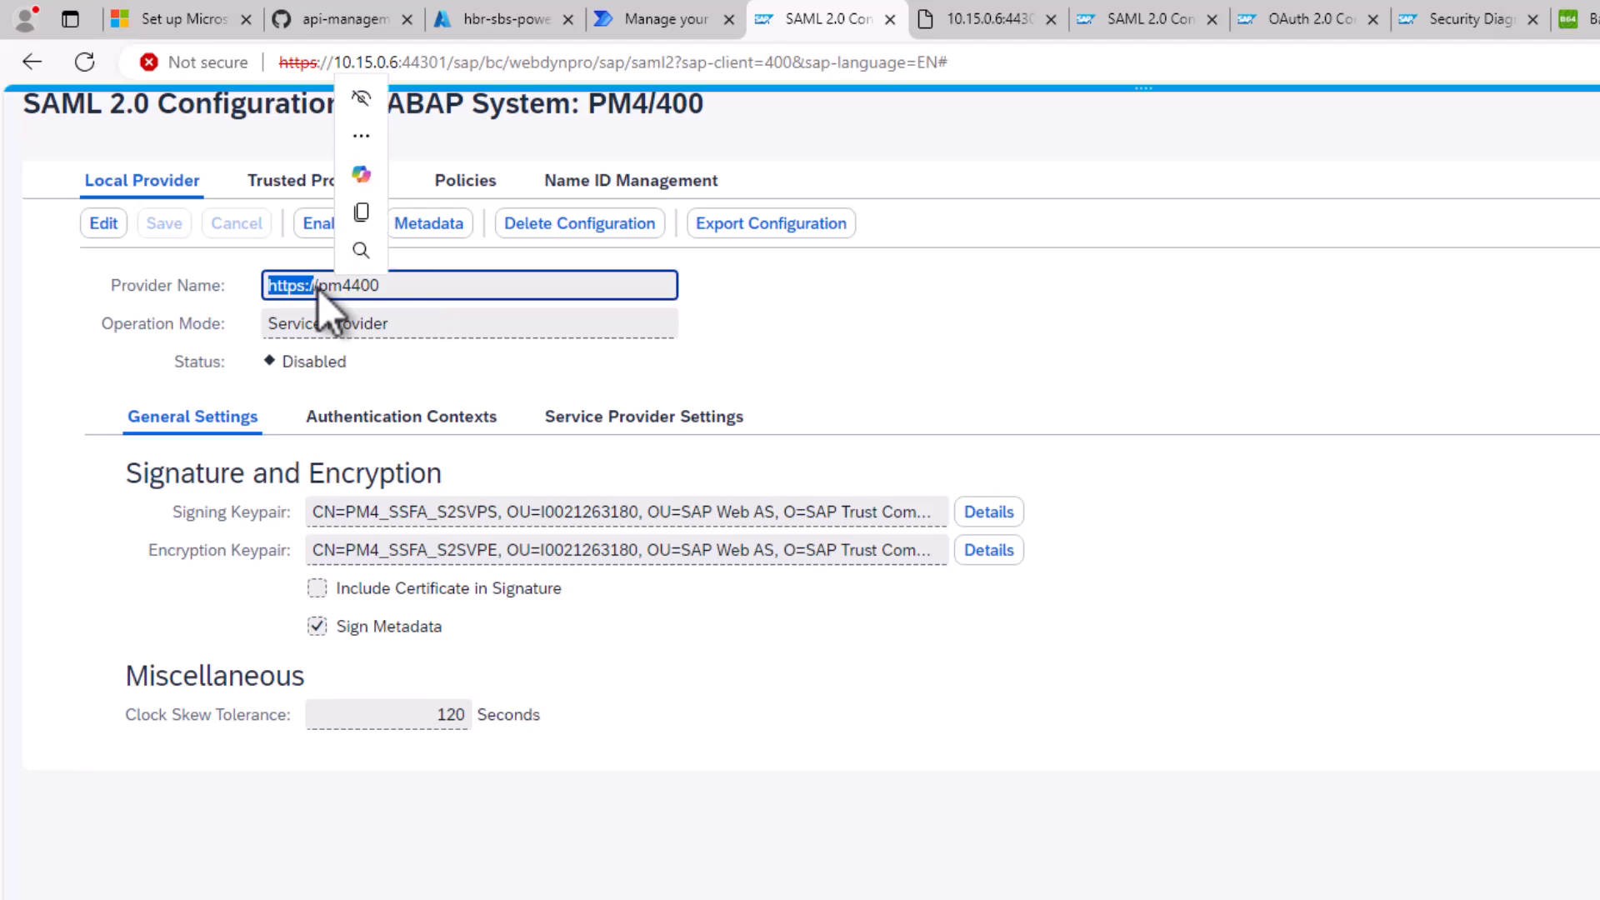
drag(321, 292, 338, 291)
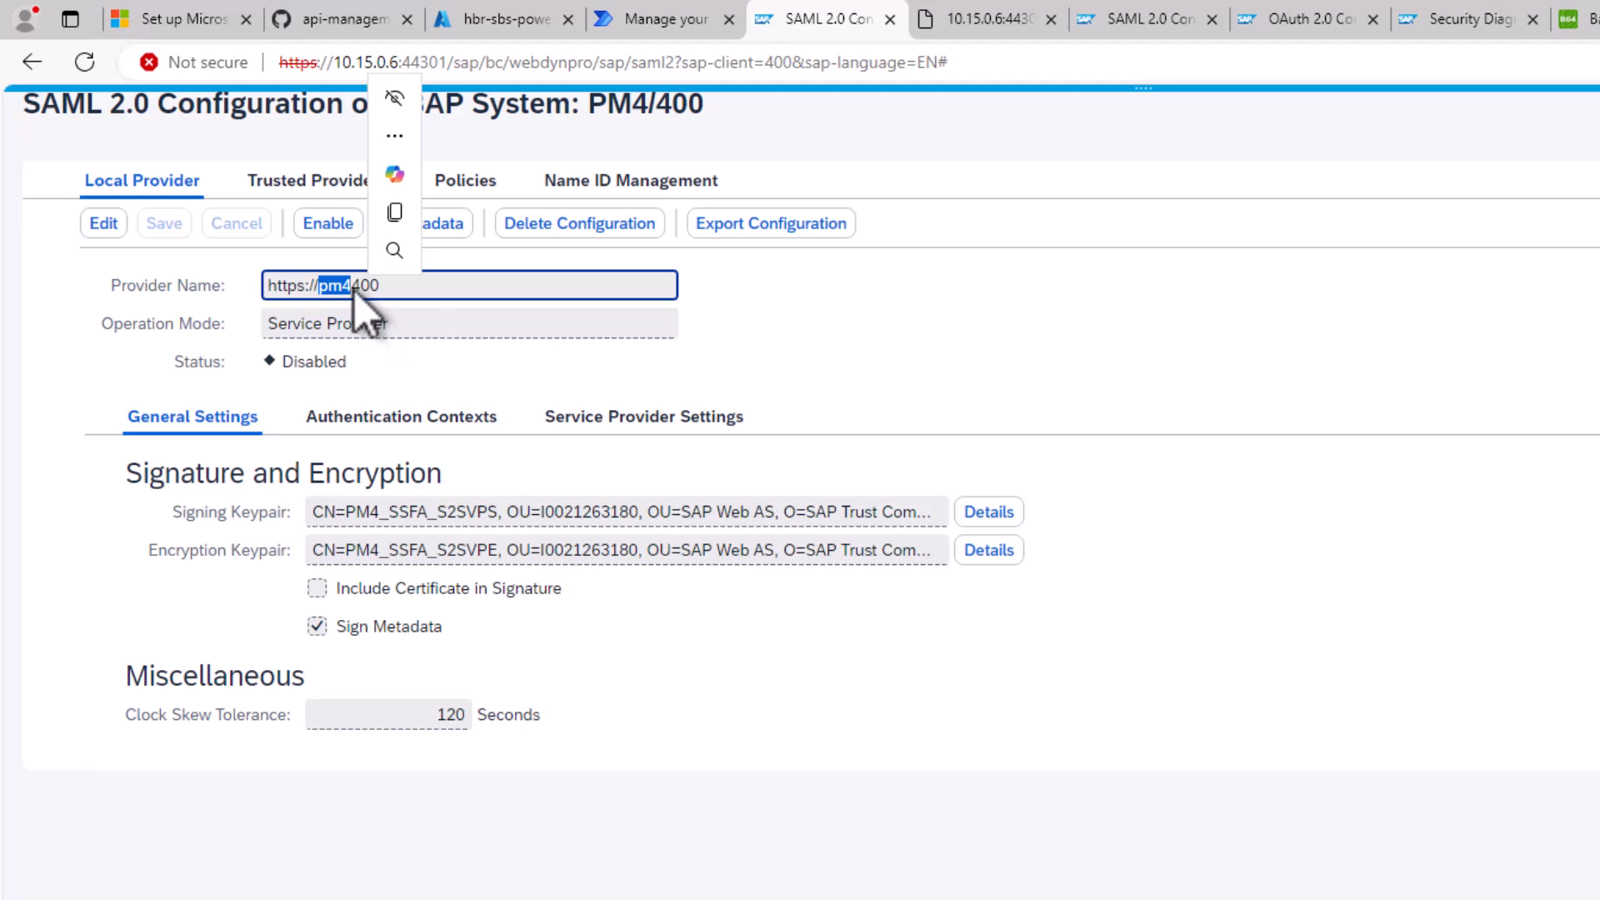
drag(357, 290, 246, 283)
key(ctrl+c)
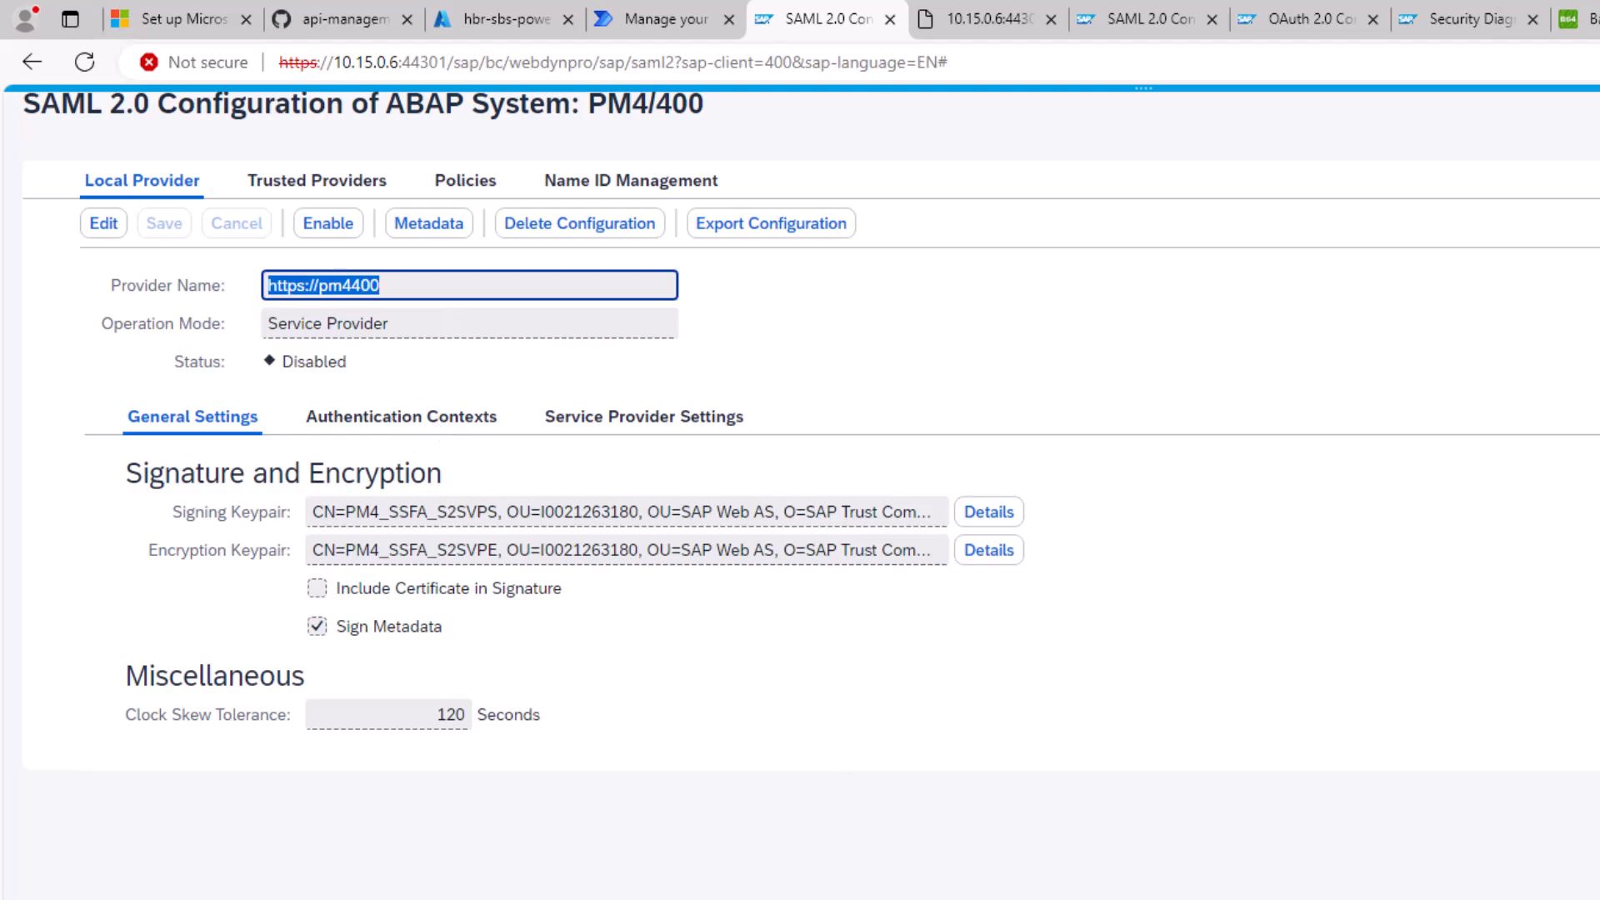
key(alt+Tab)
drag(341, 415, 475, 418)
key(ctrl+v)
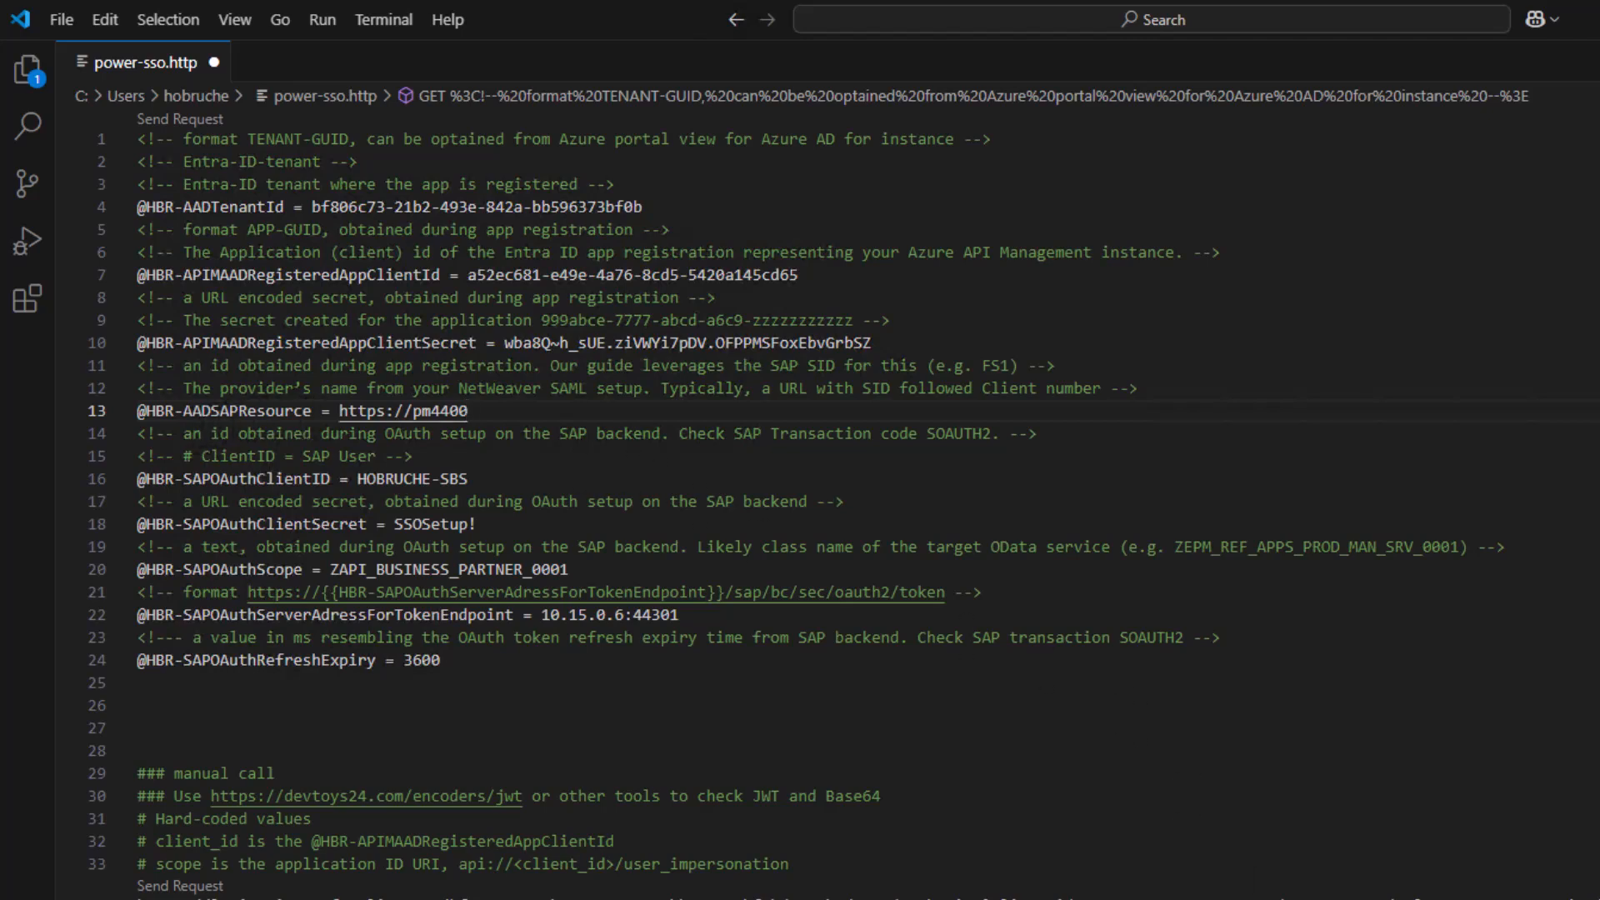
- Download the local provider's SAML 2.0 metadata with Service Provider, Application Service Provider and Security Token Service included, and close the dialog
key(alt+Tab)
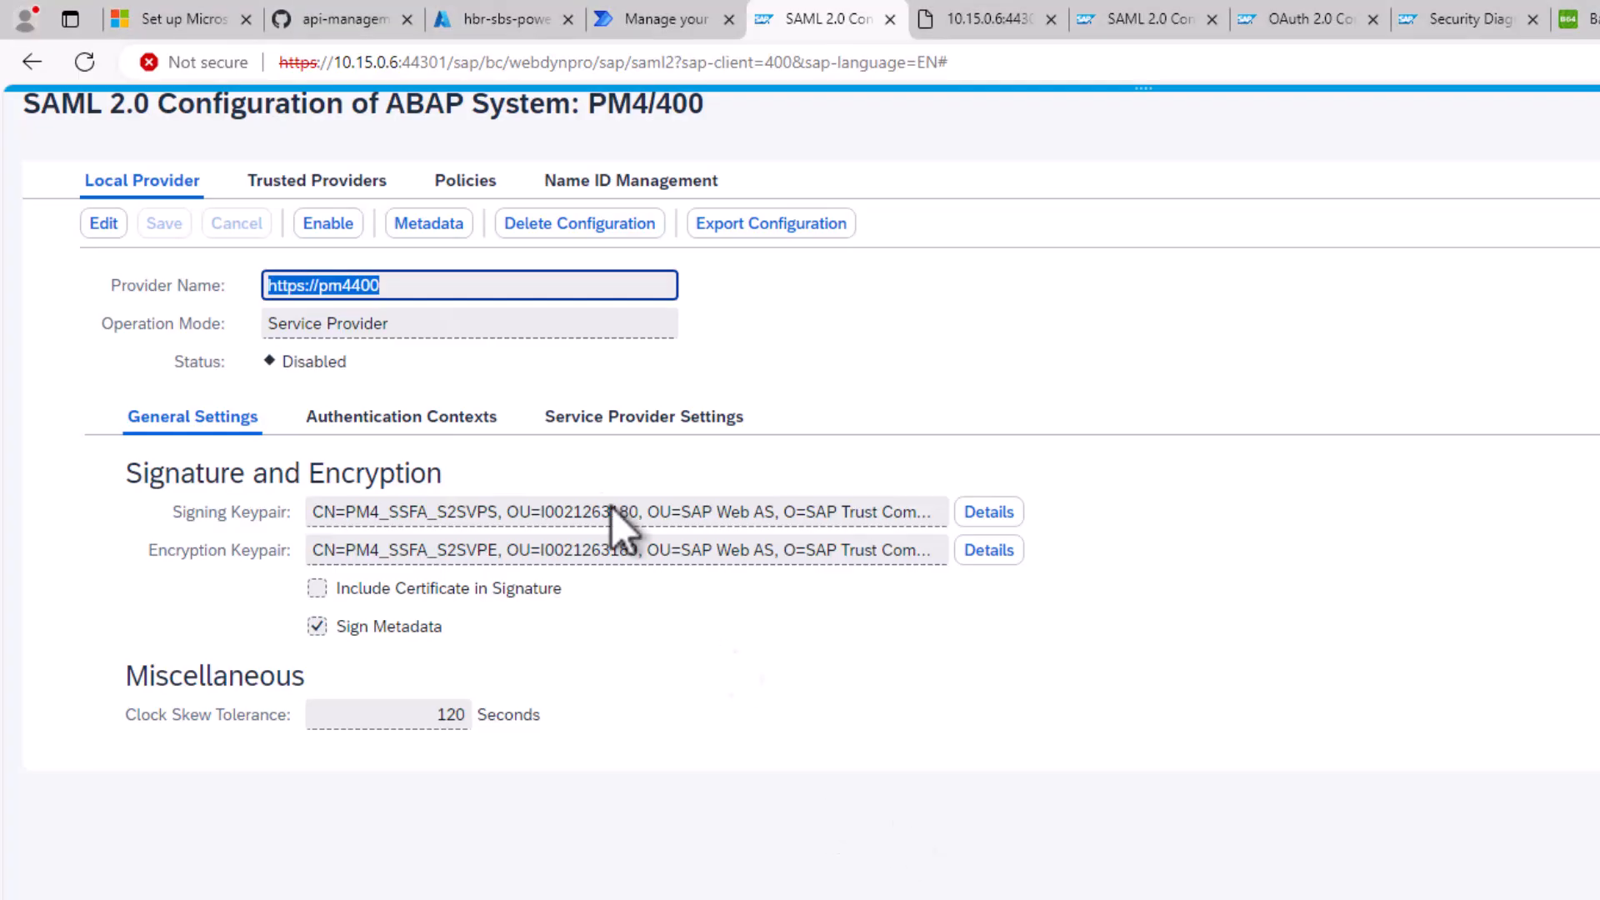
click(427, 224)
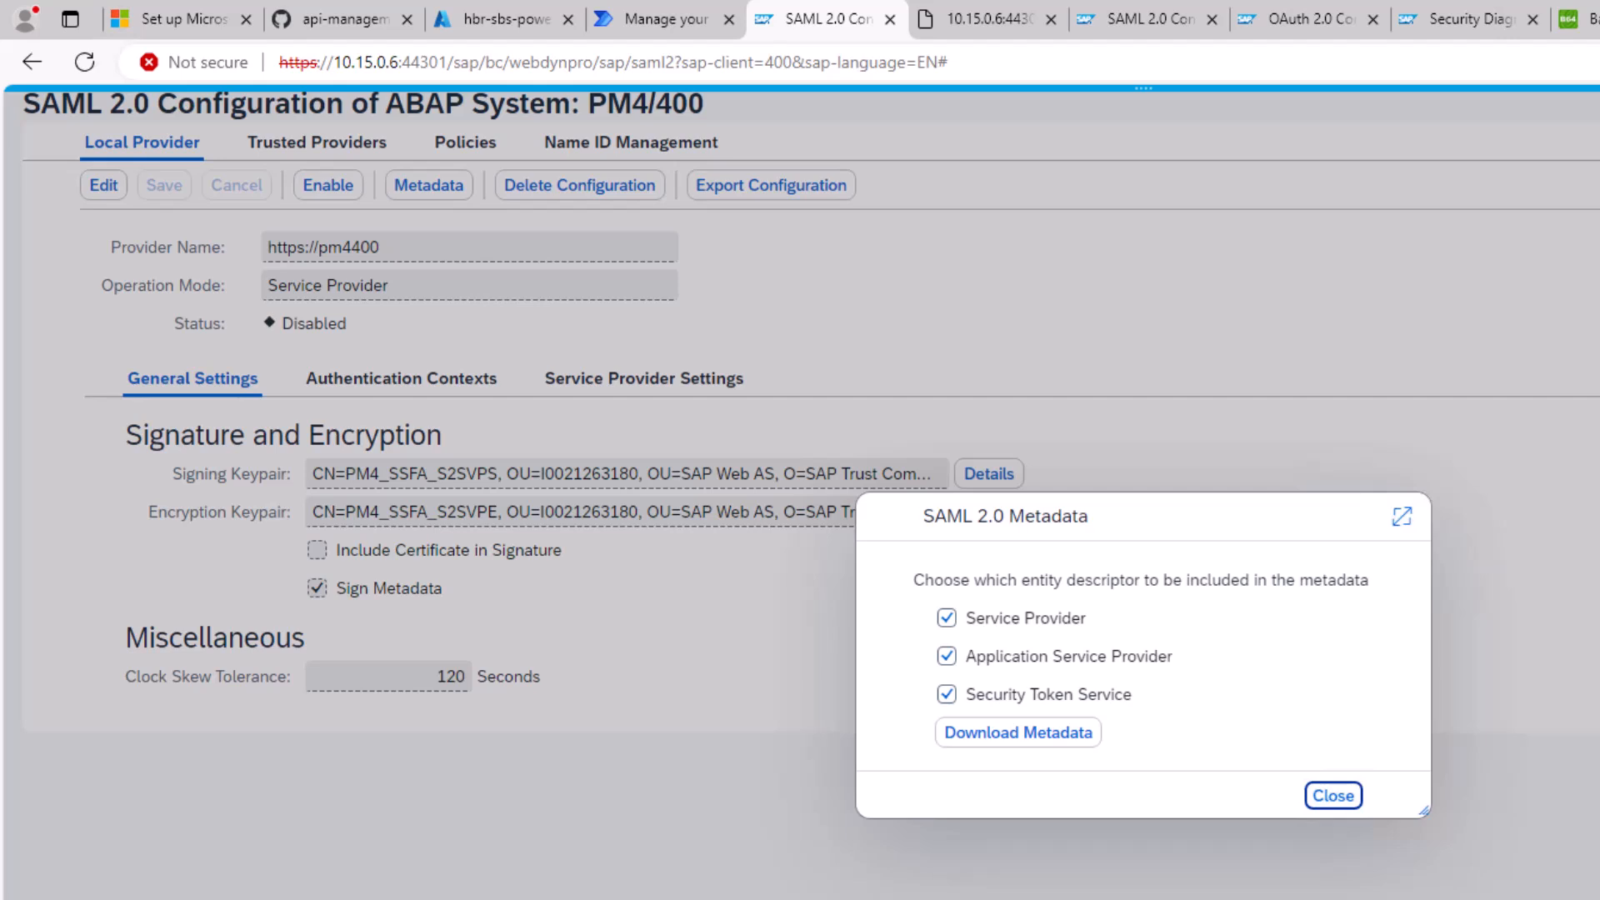
click(992, 733)
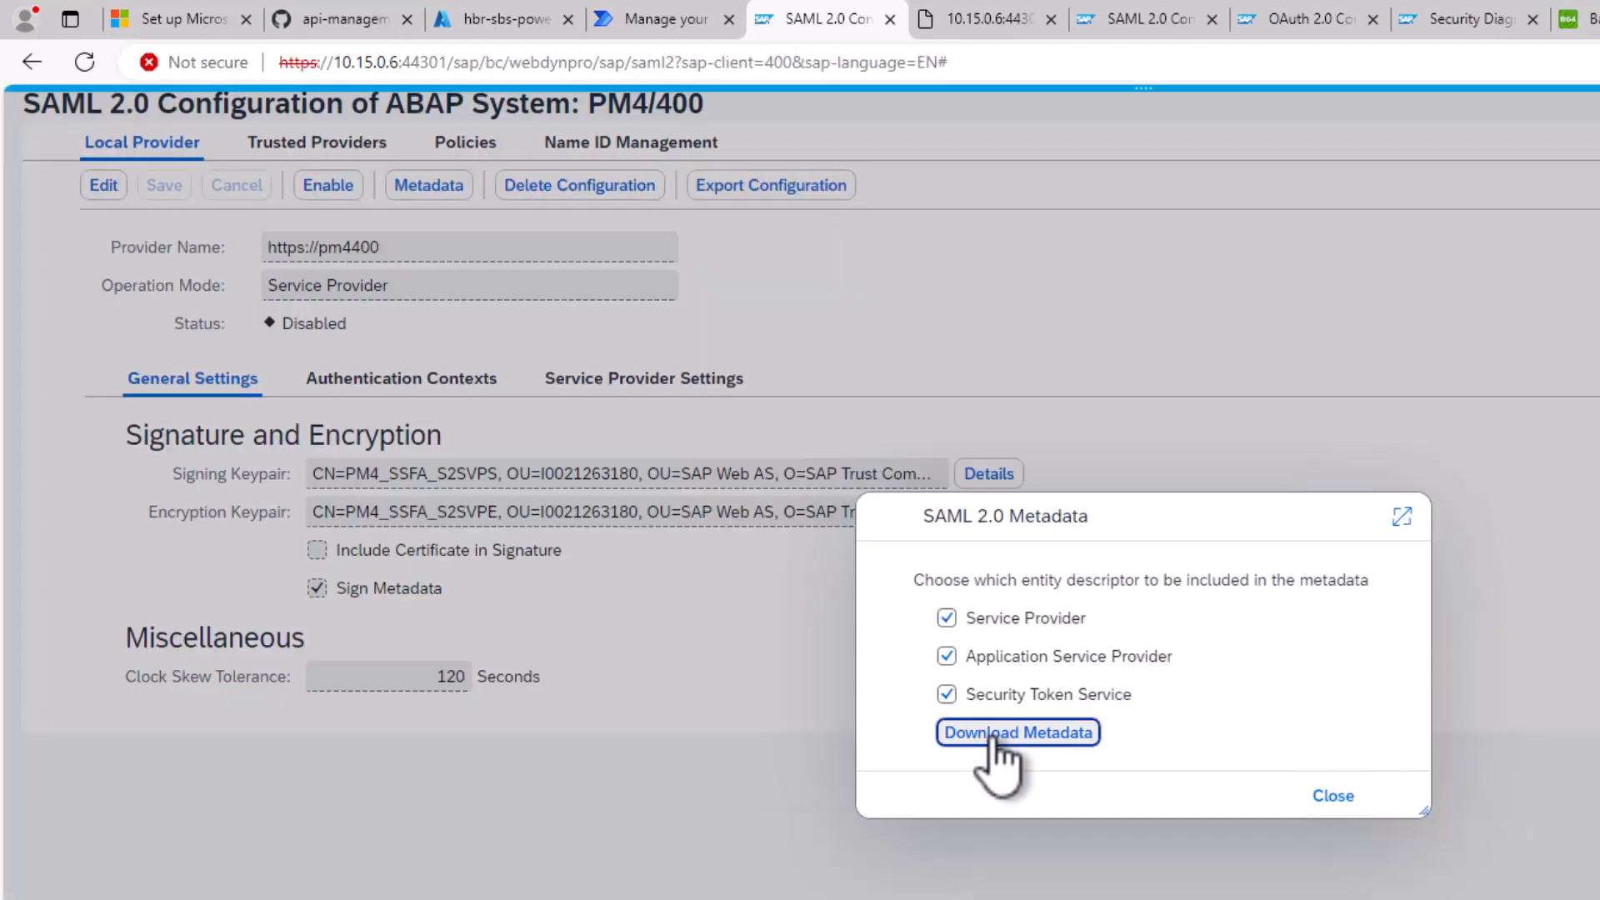
click(1327, 794)
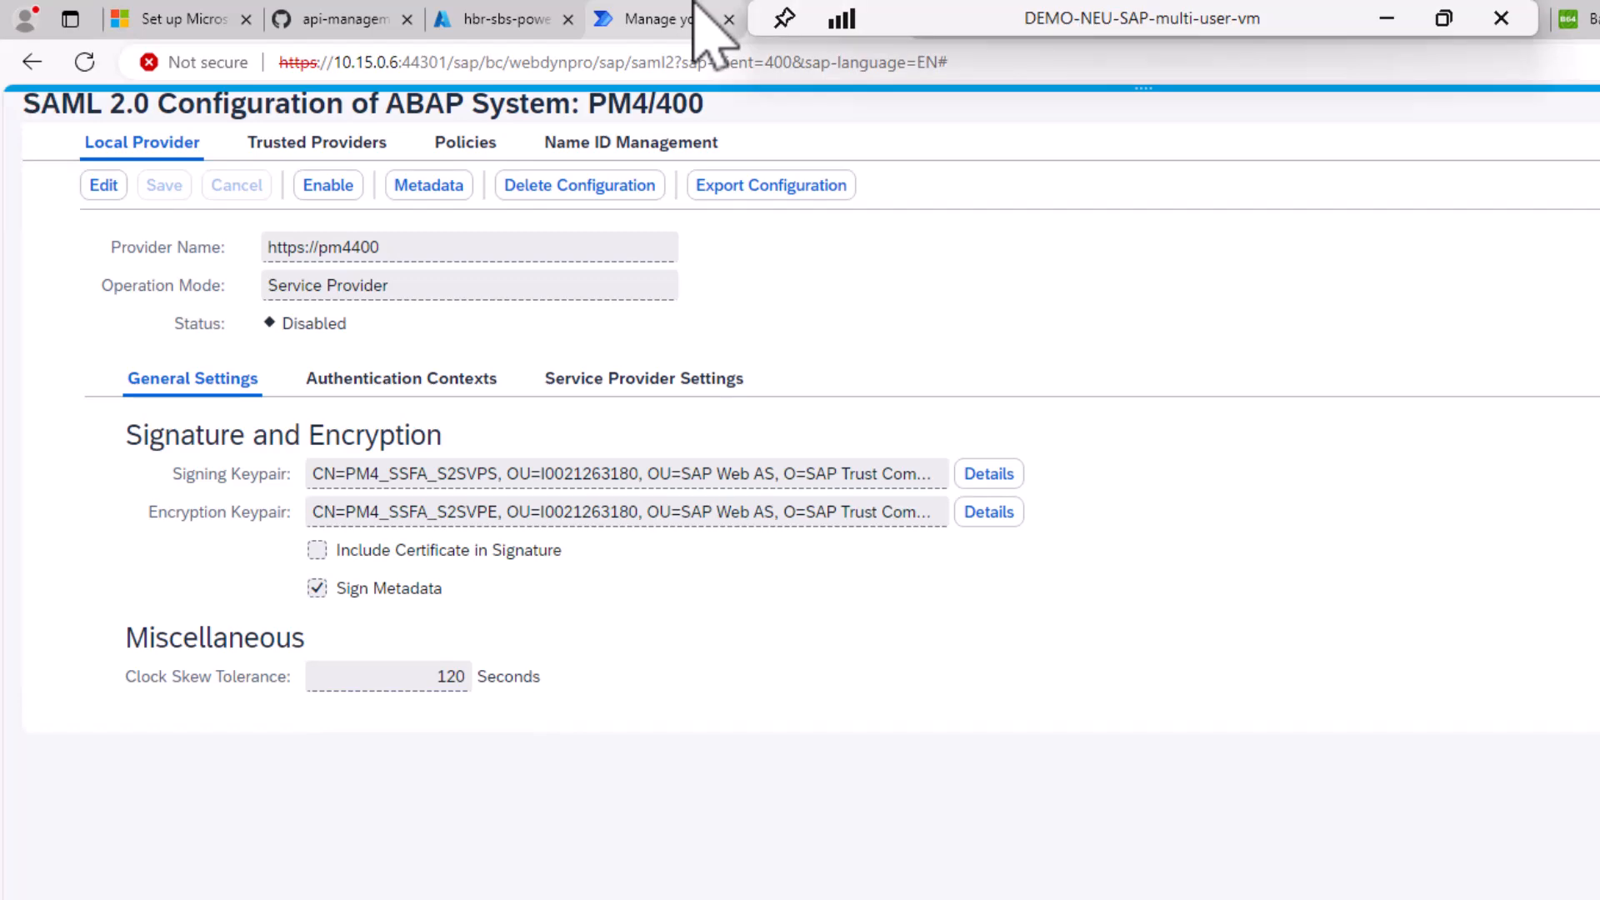
- Switch to the Azure portal and start adding a new enterprise application to the x42kp tenant from the Microsoft Entra Gallery
click(653, 22)
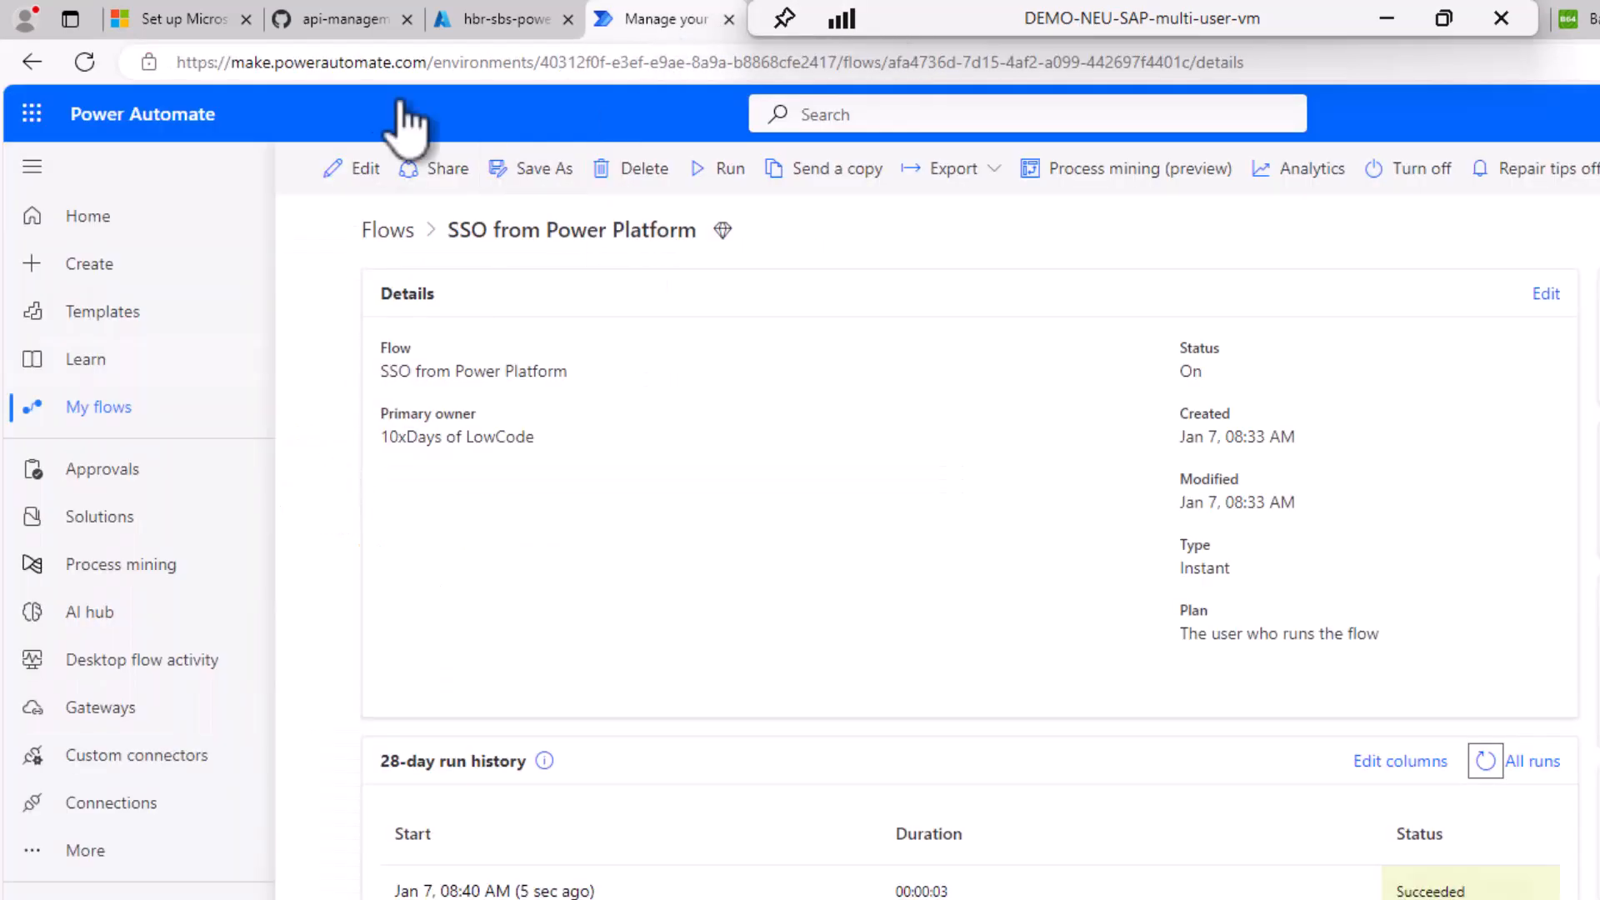
click(498, 19)
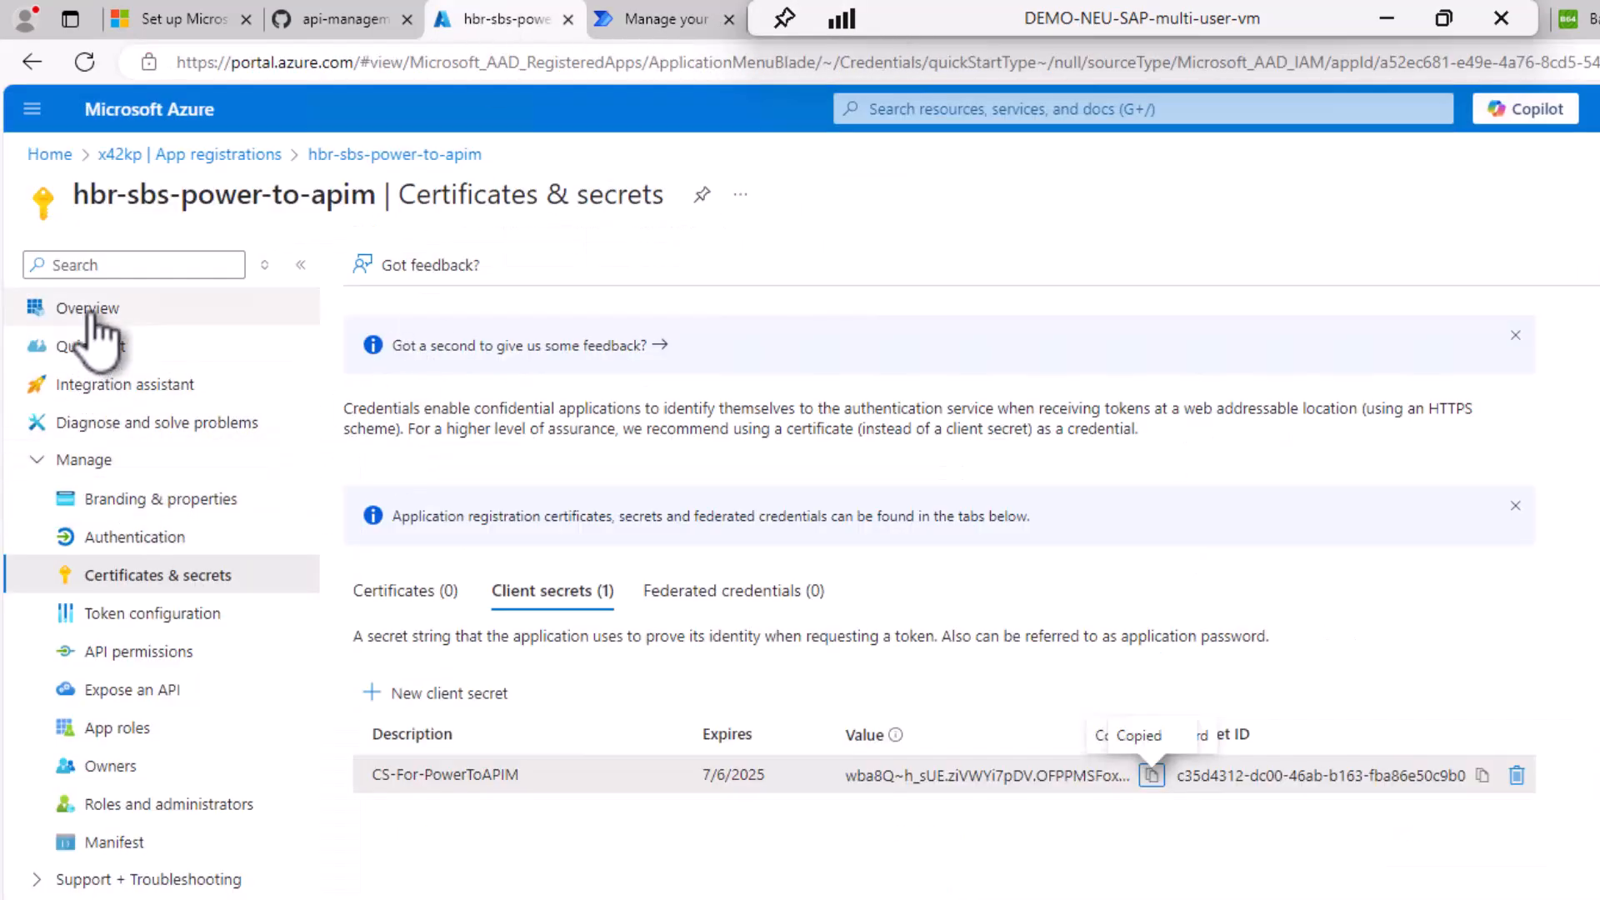
click(54, 308)
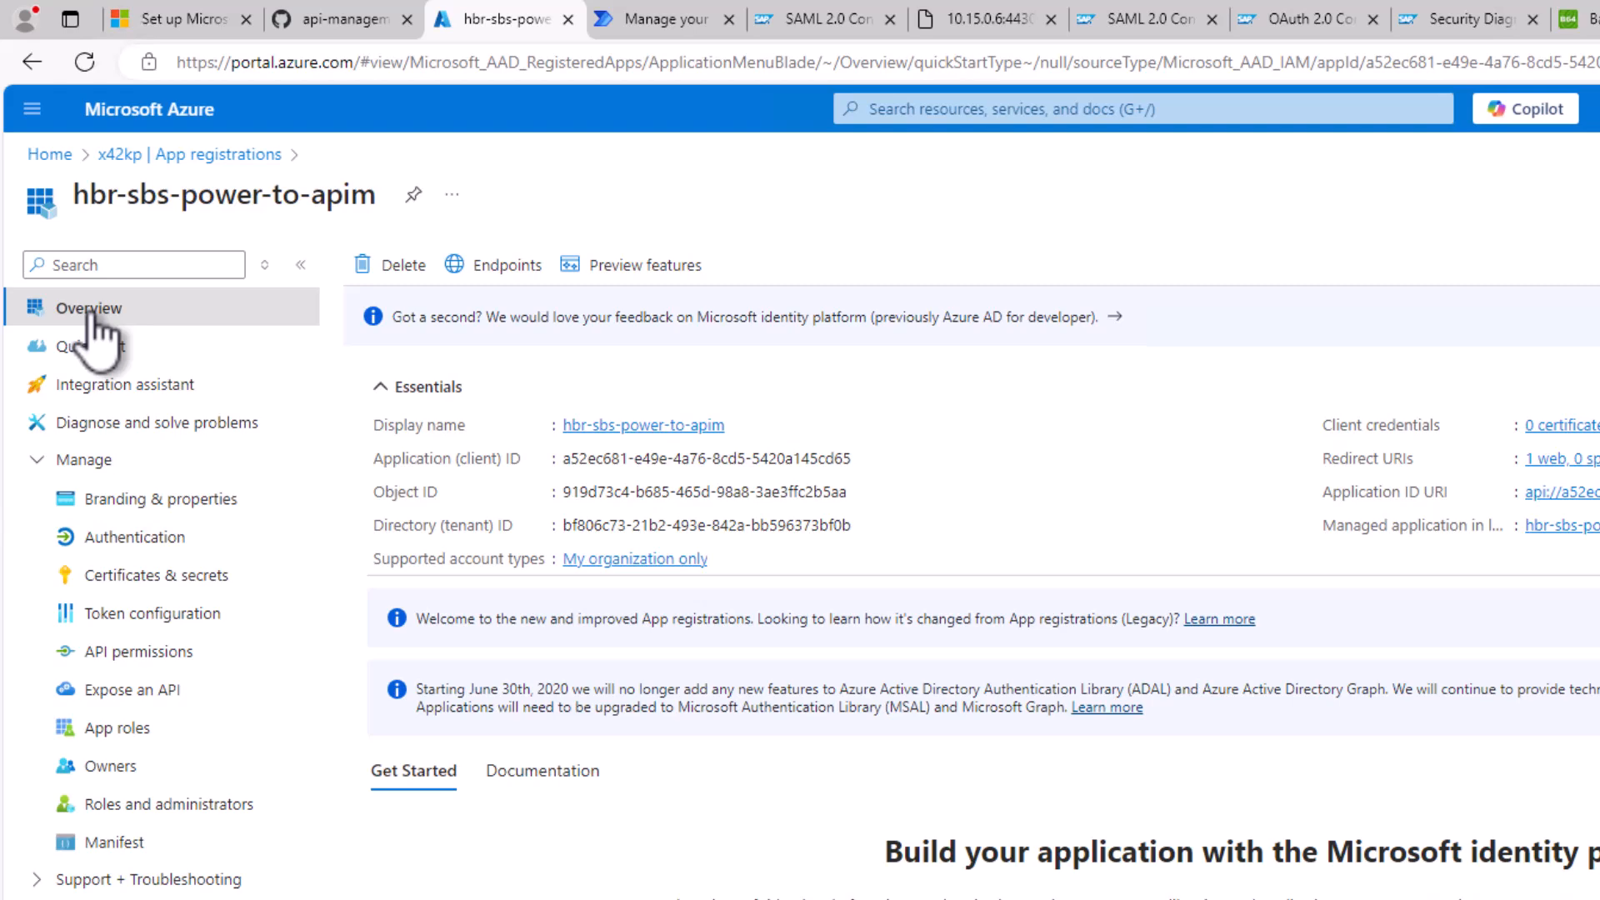
click(116, 155)
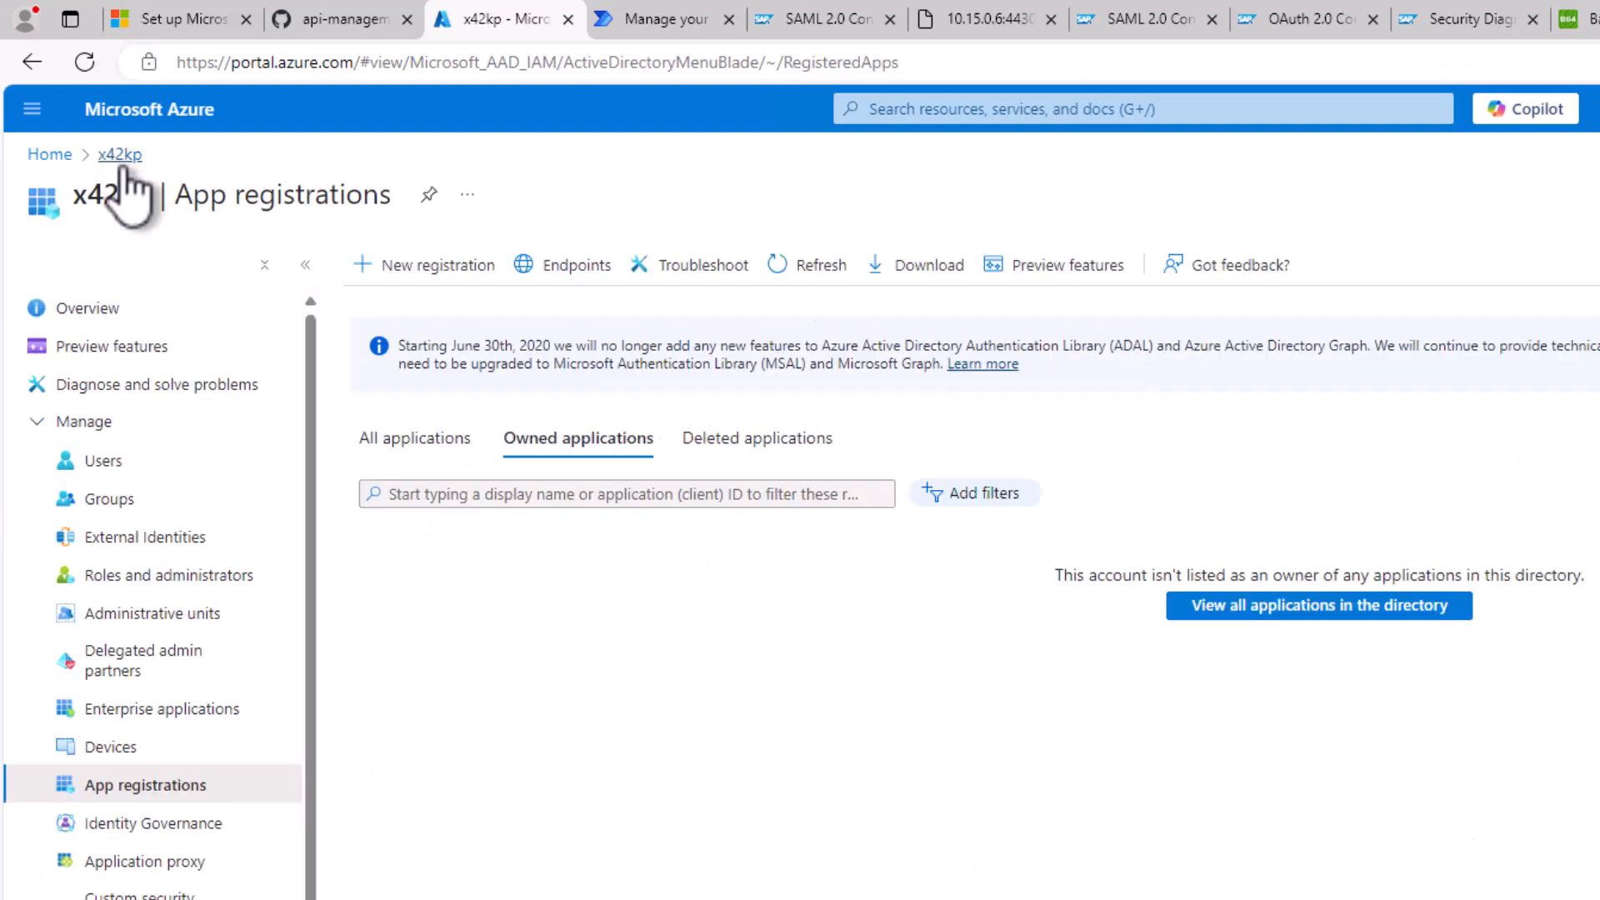
click(148, 712)
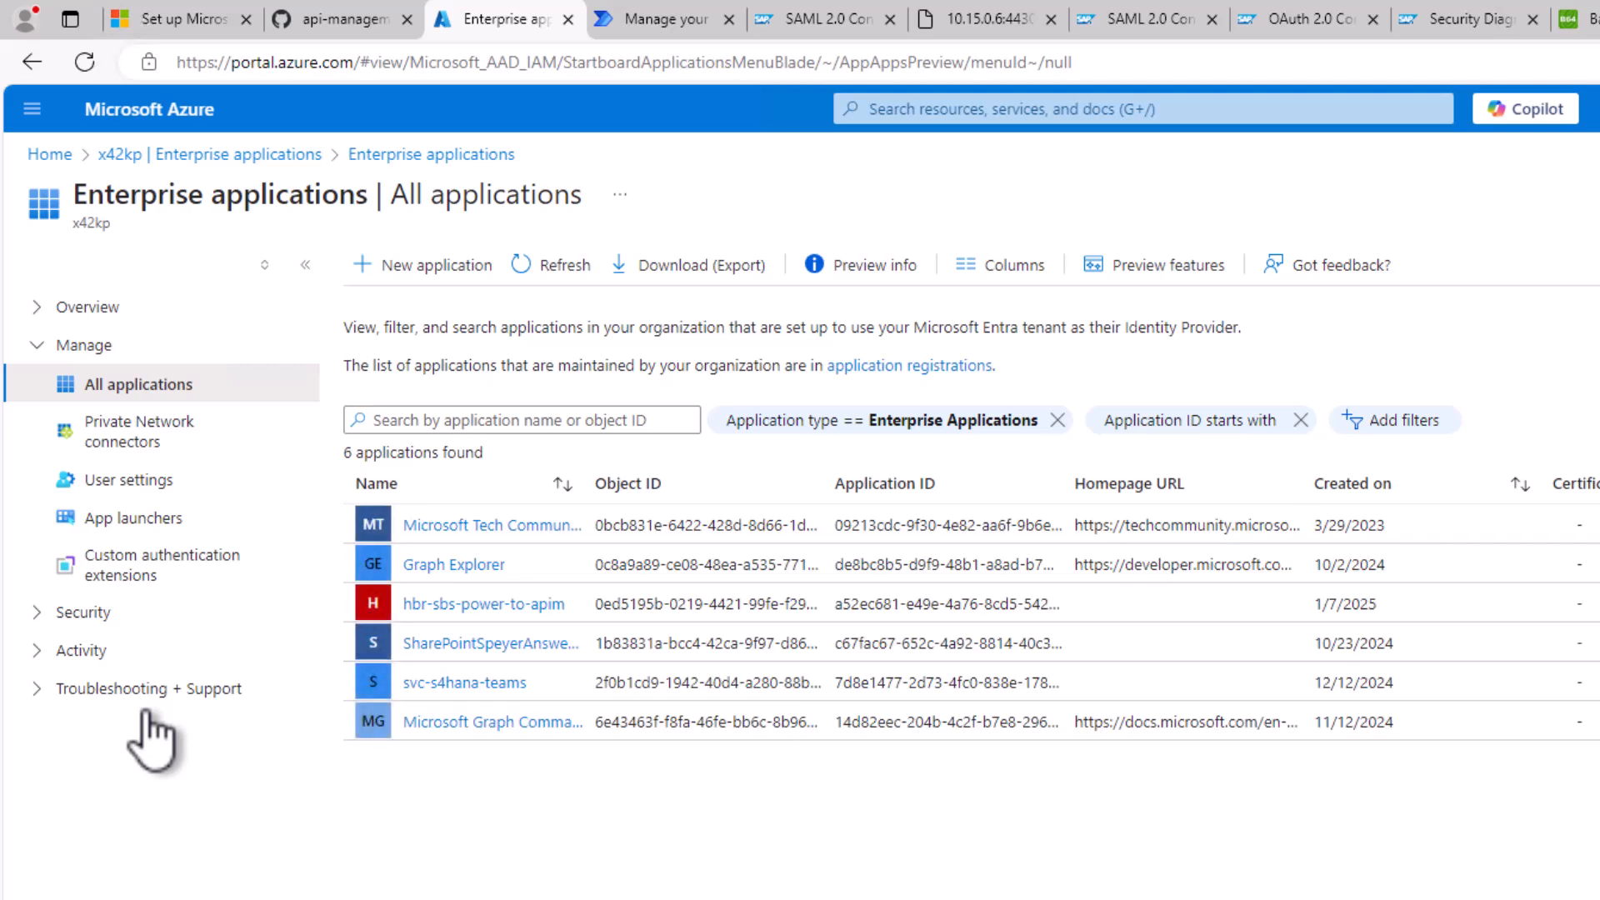
click(369, 265)
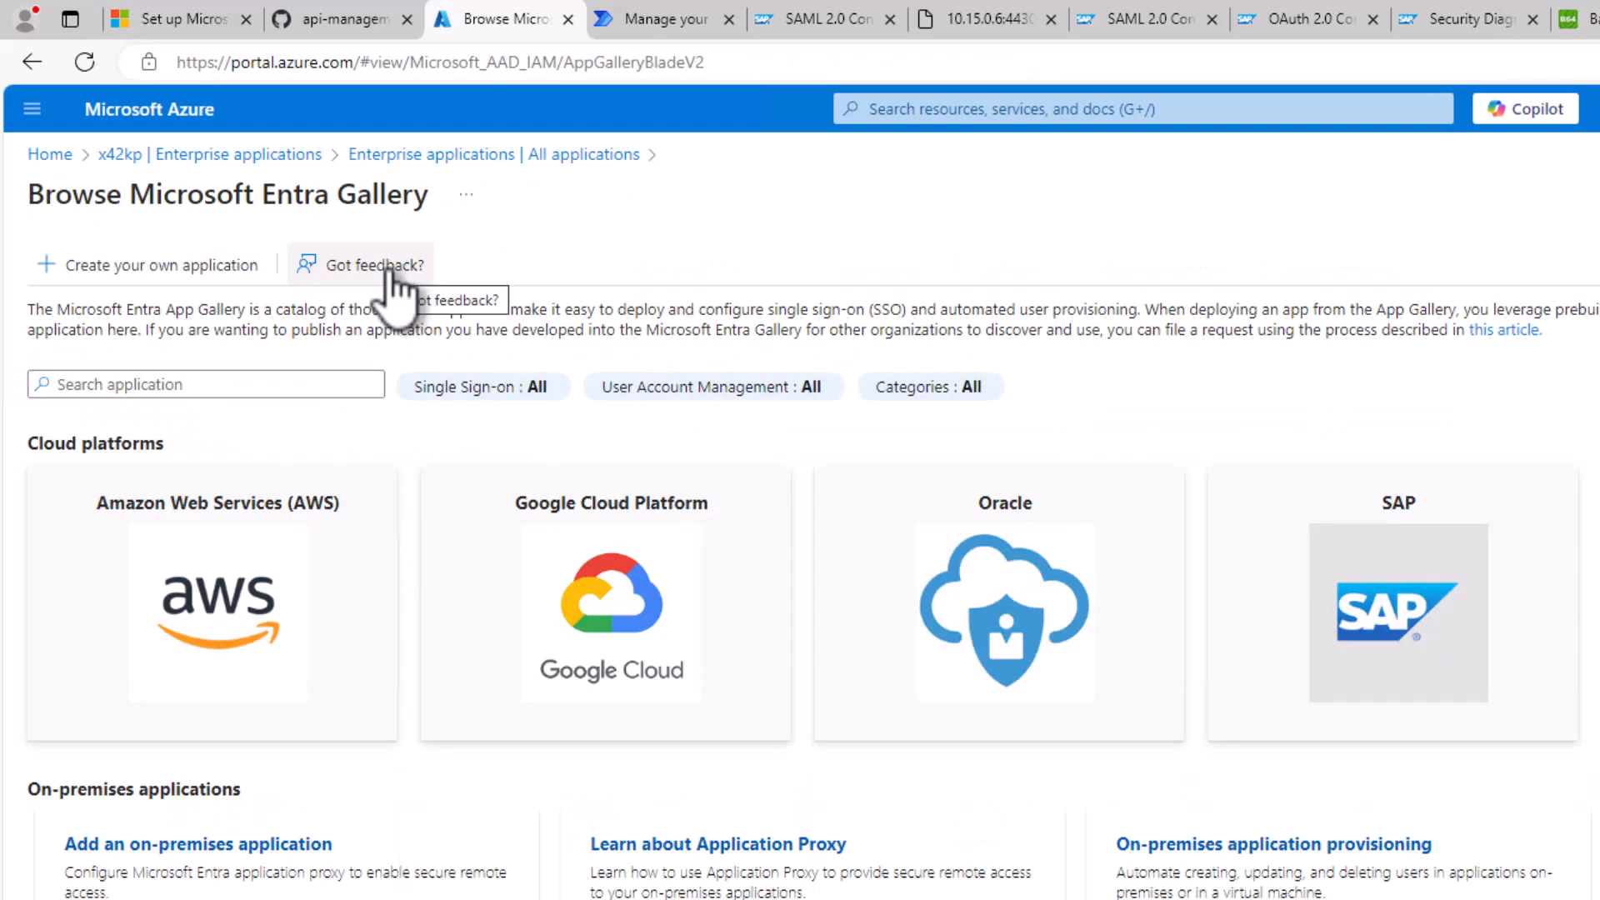
- Create an SAP NetWeaver application from the SAP gallery and name it HBR - SAP NetWeaver - SBS - PM4
click(1439, 586)
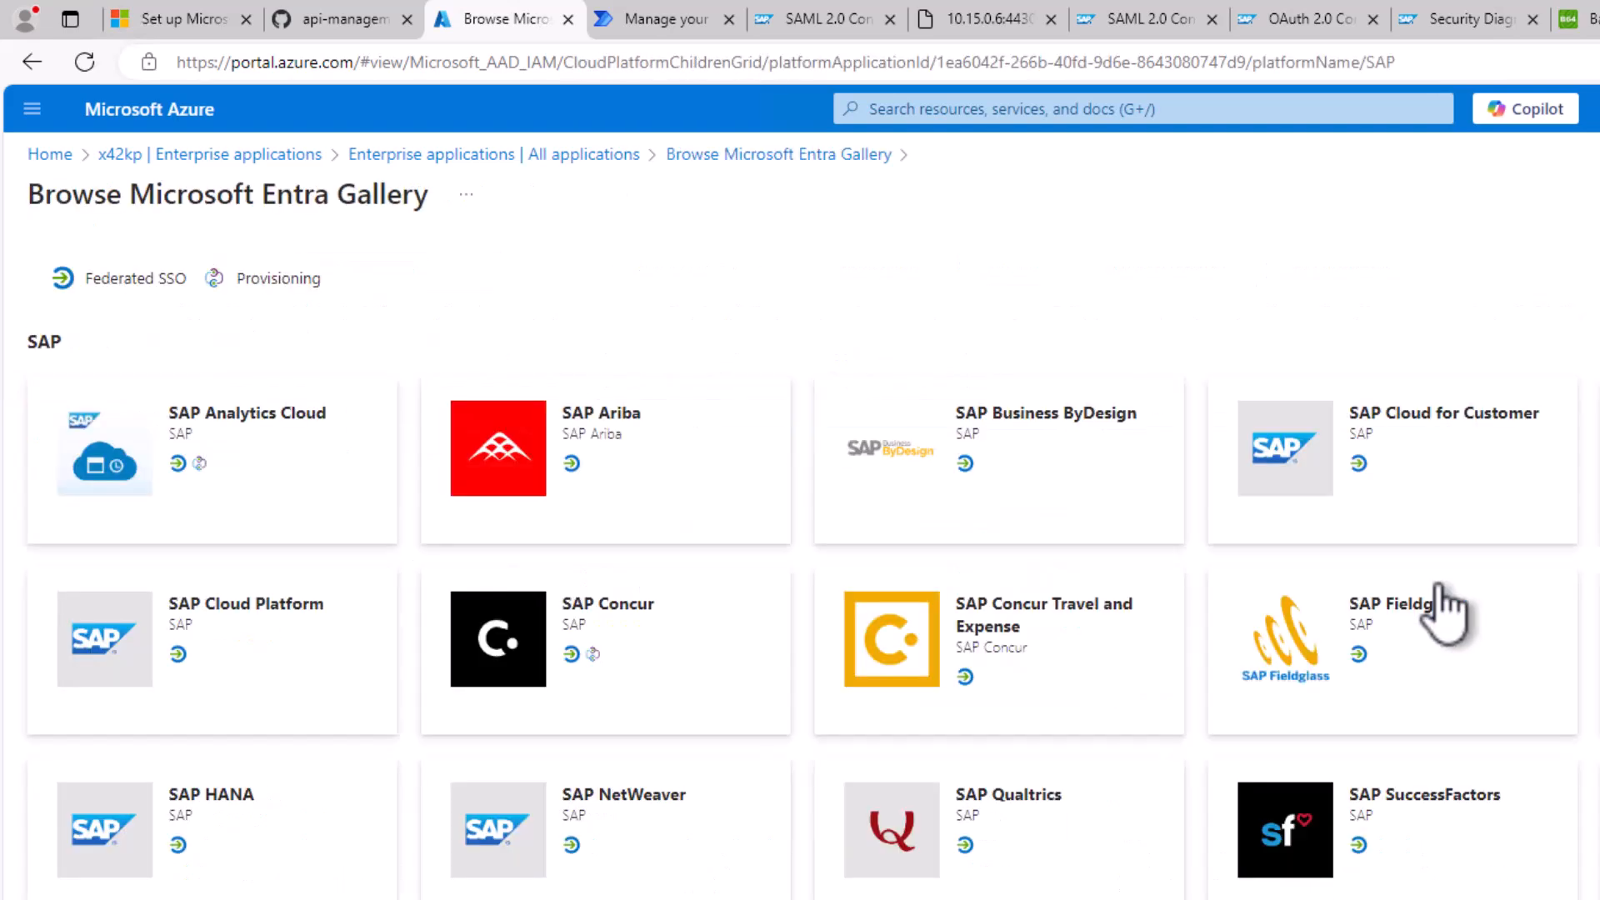
click(575, 837)
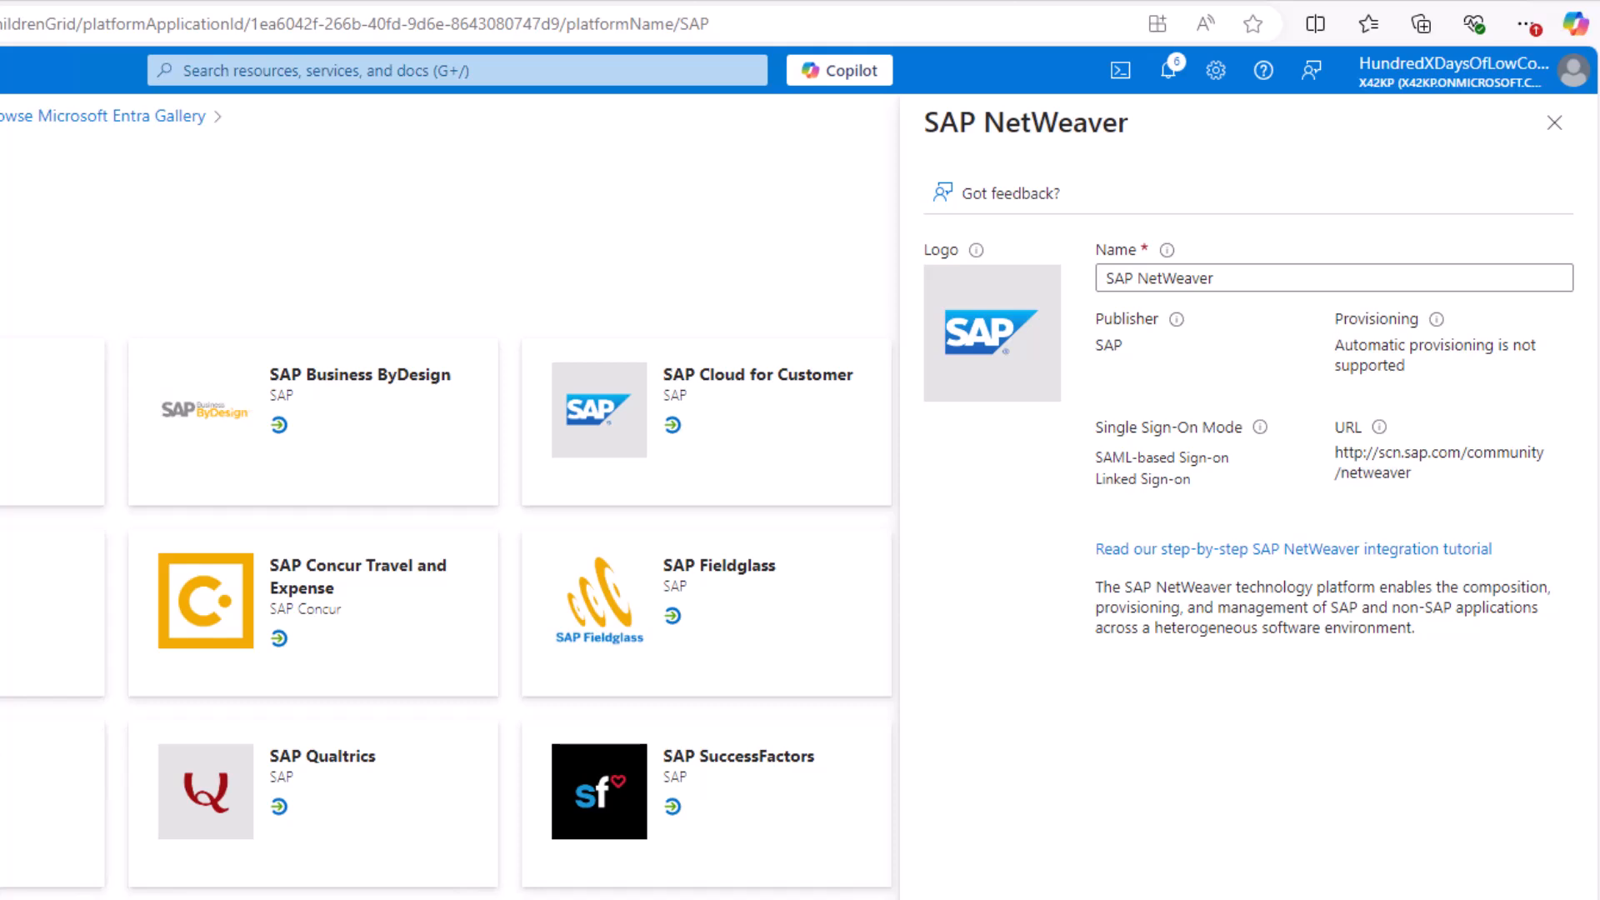
click(1311, 278)
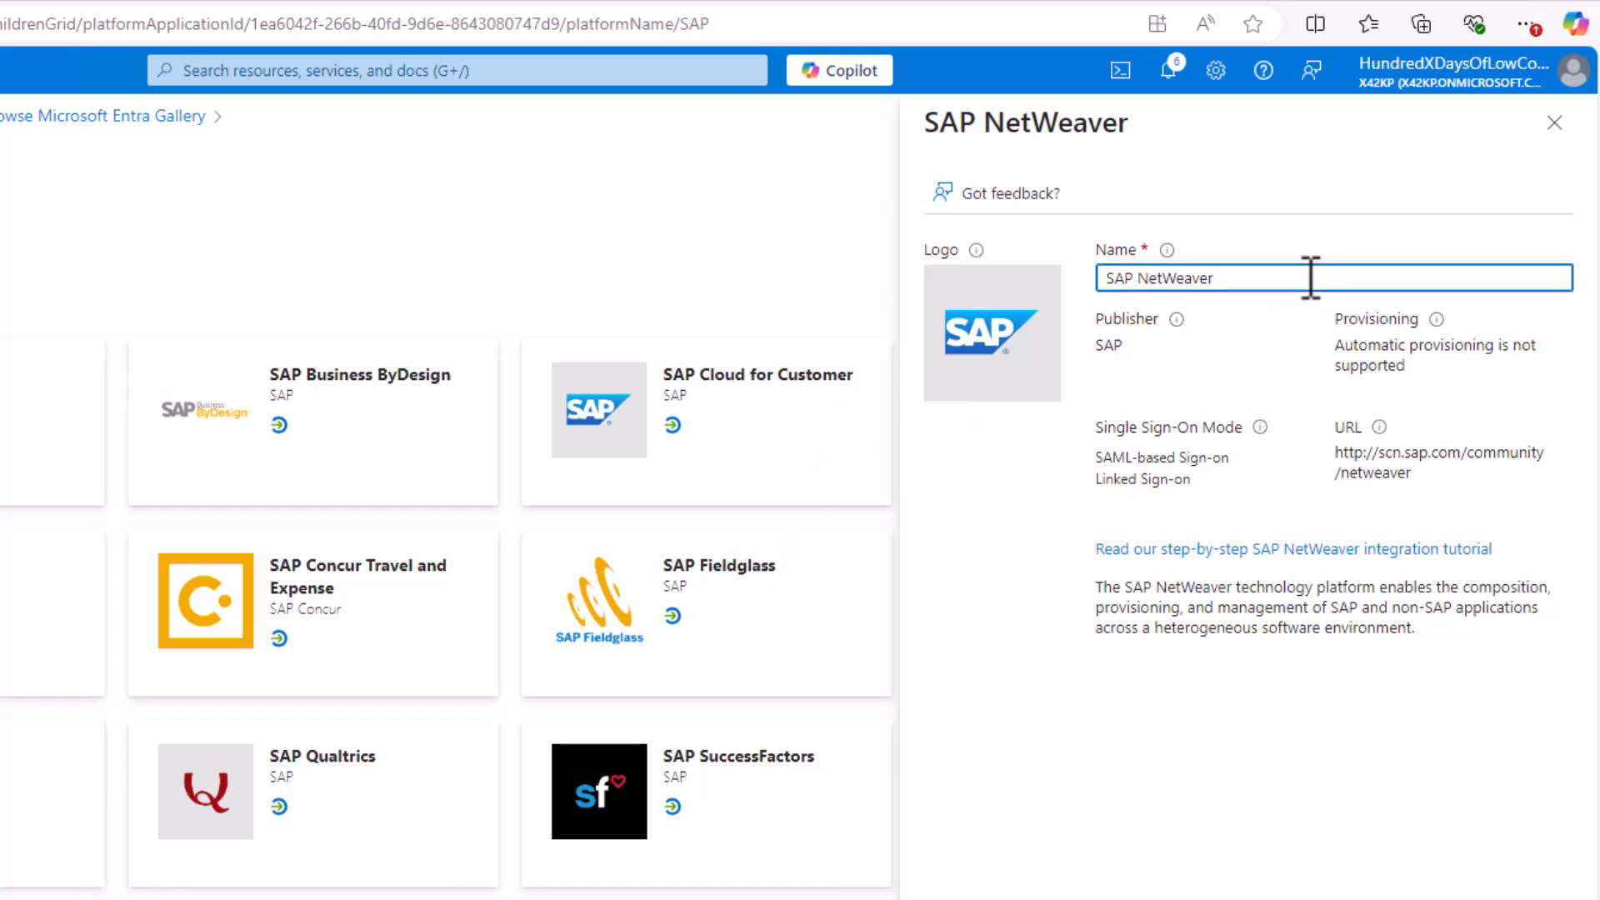
text(HBR -)
key(End)
text(- )
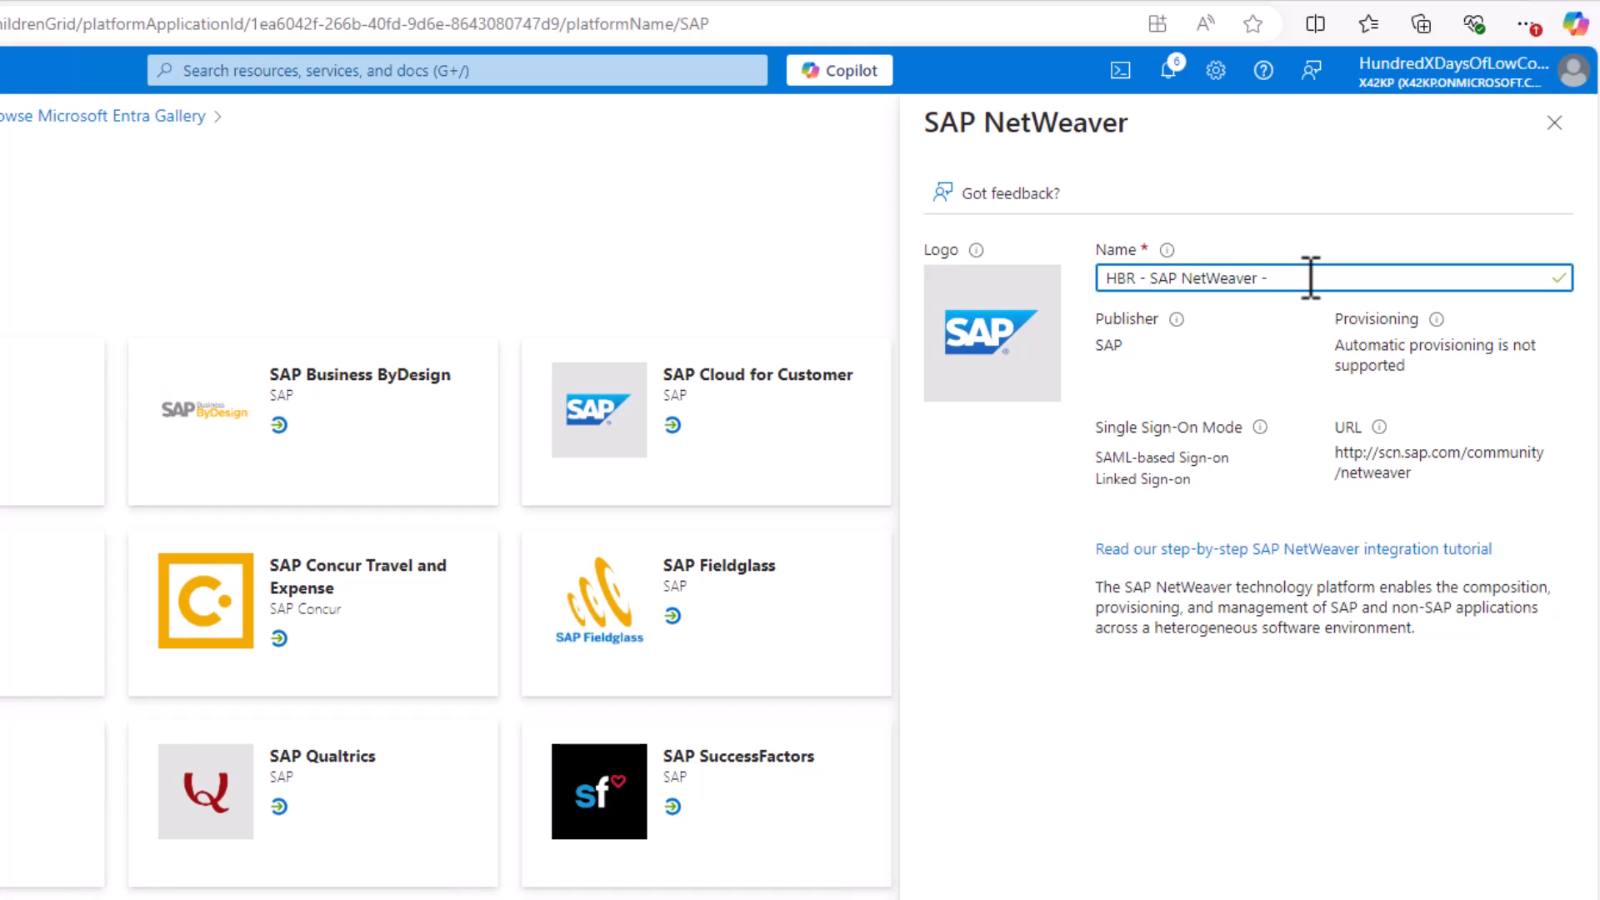
text(SBS - PM4)
key(Return)
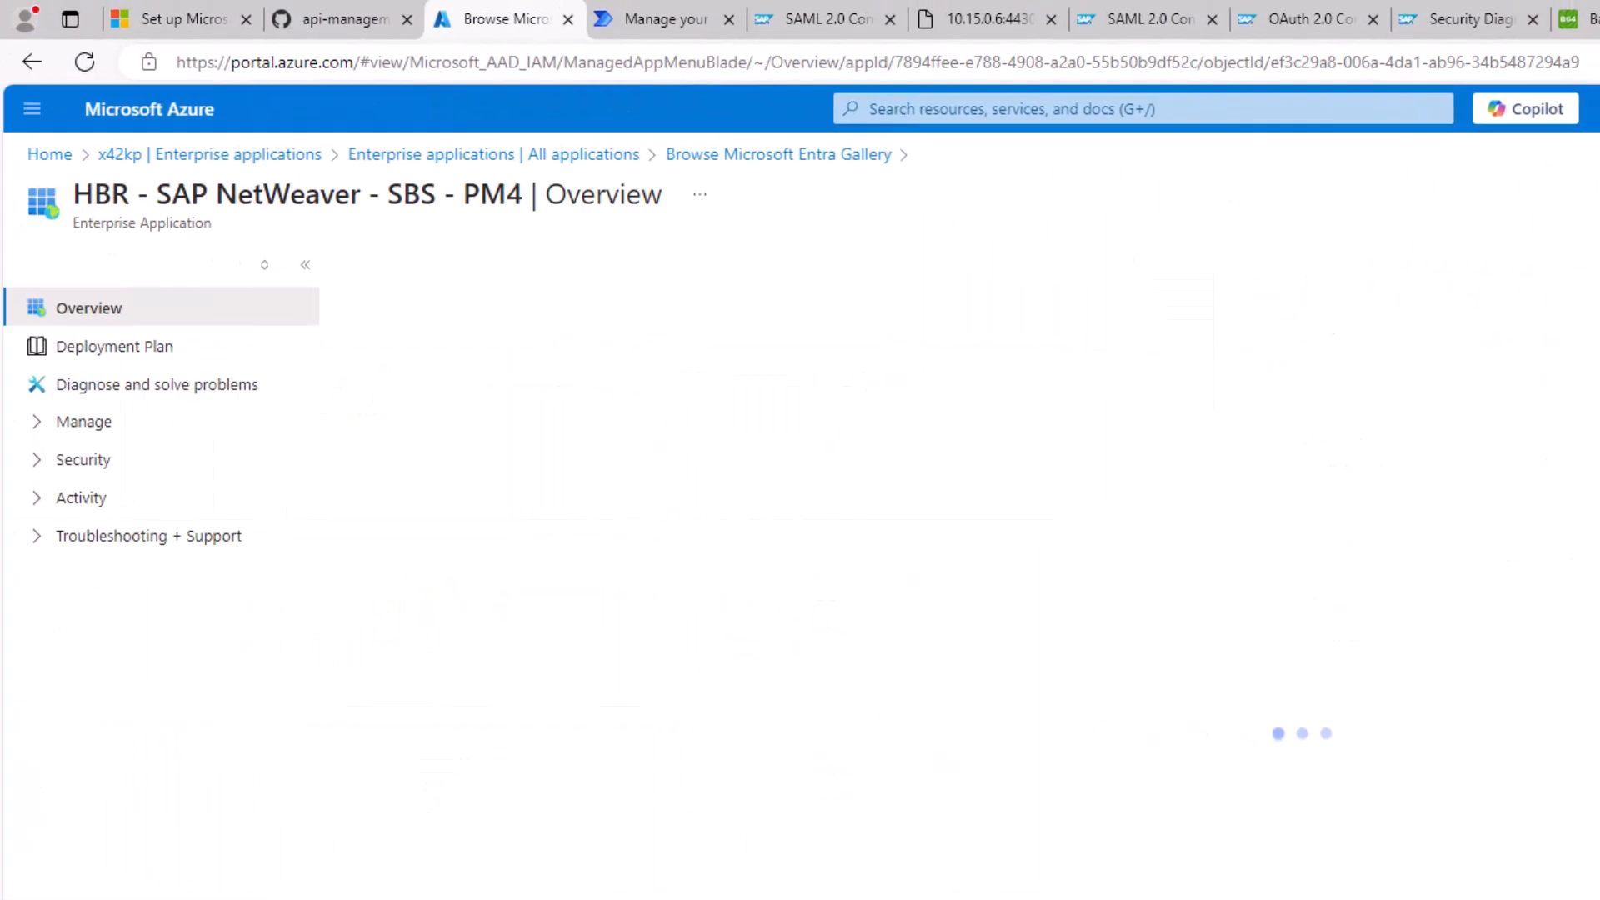
- Choose SAML as the new application's single sign-on method and upload the SAP metadata.xml file
click(42, 425)
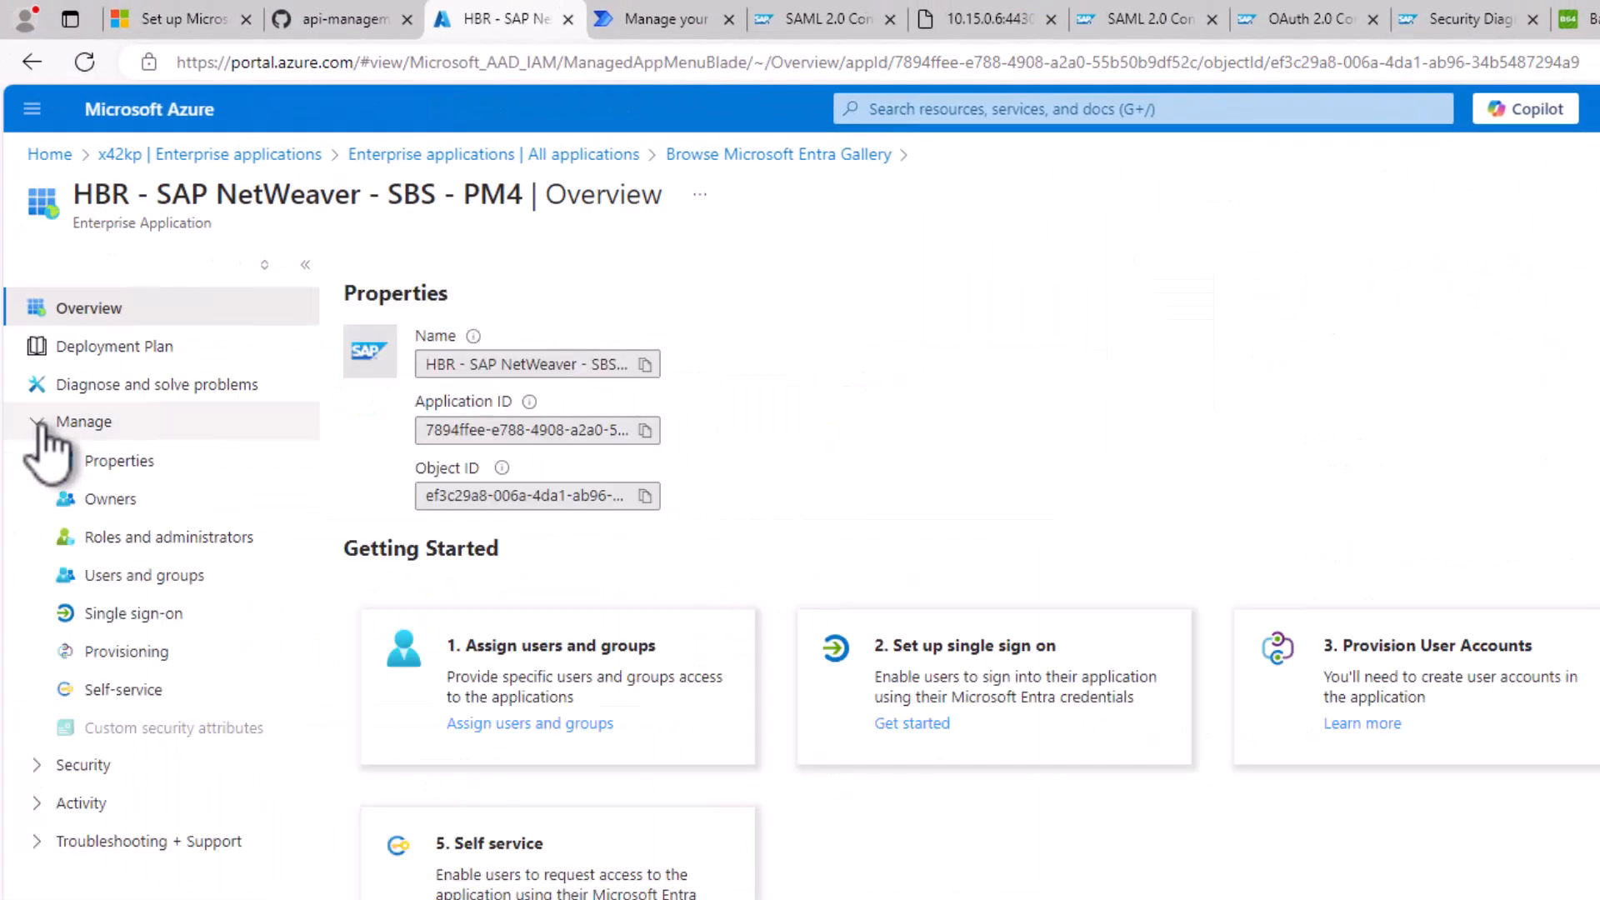
click(130, 617)
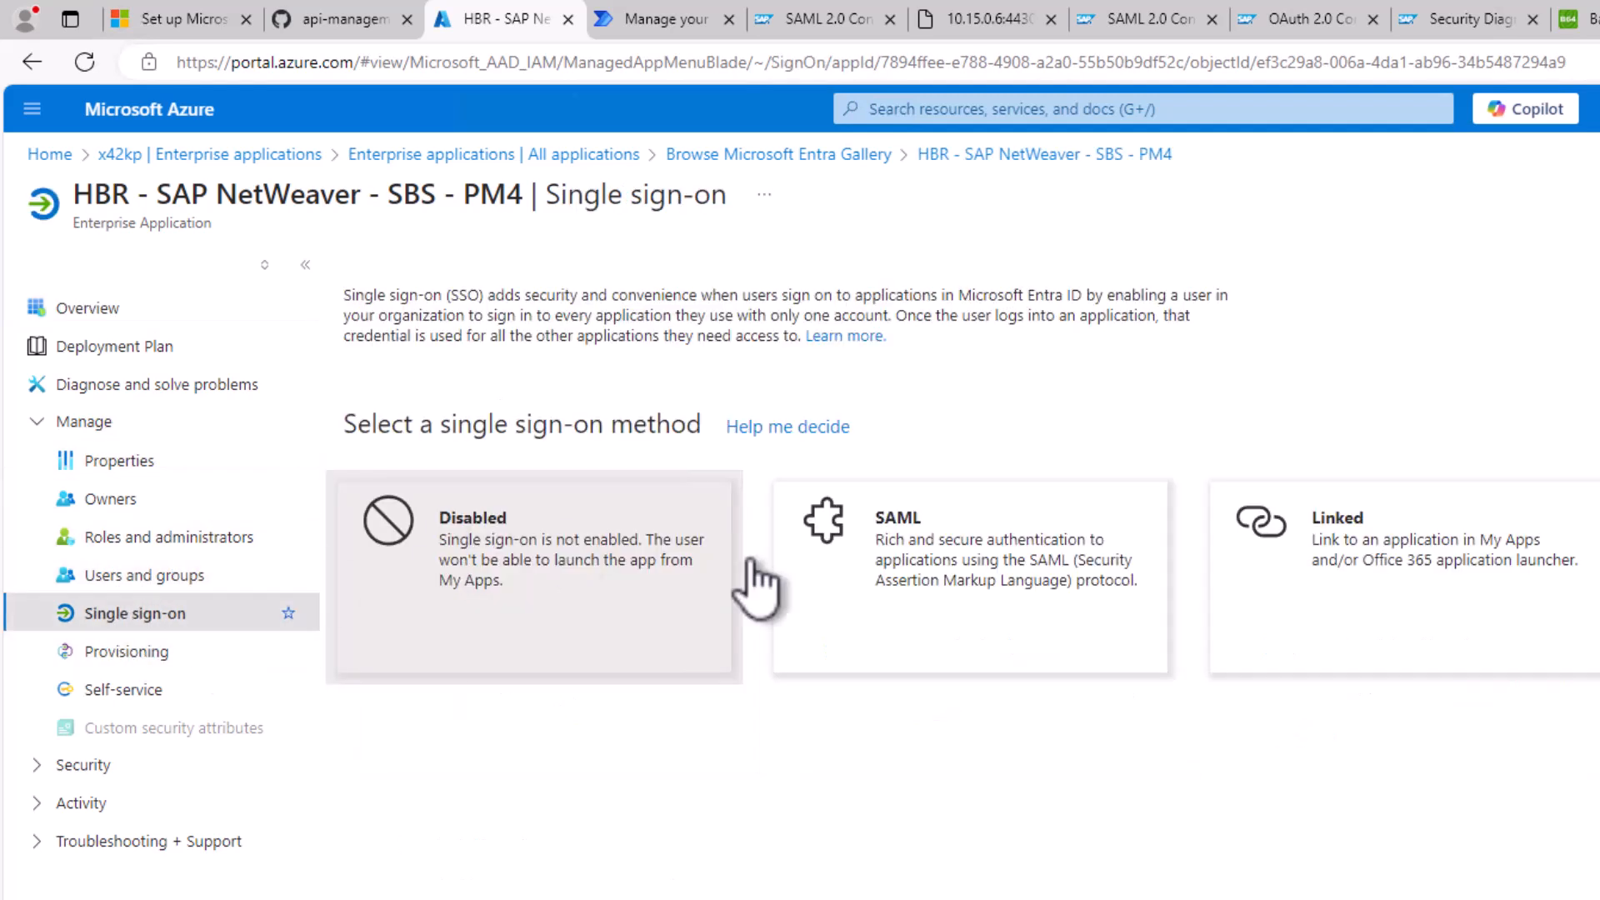
click(933, 602)
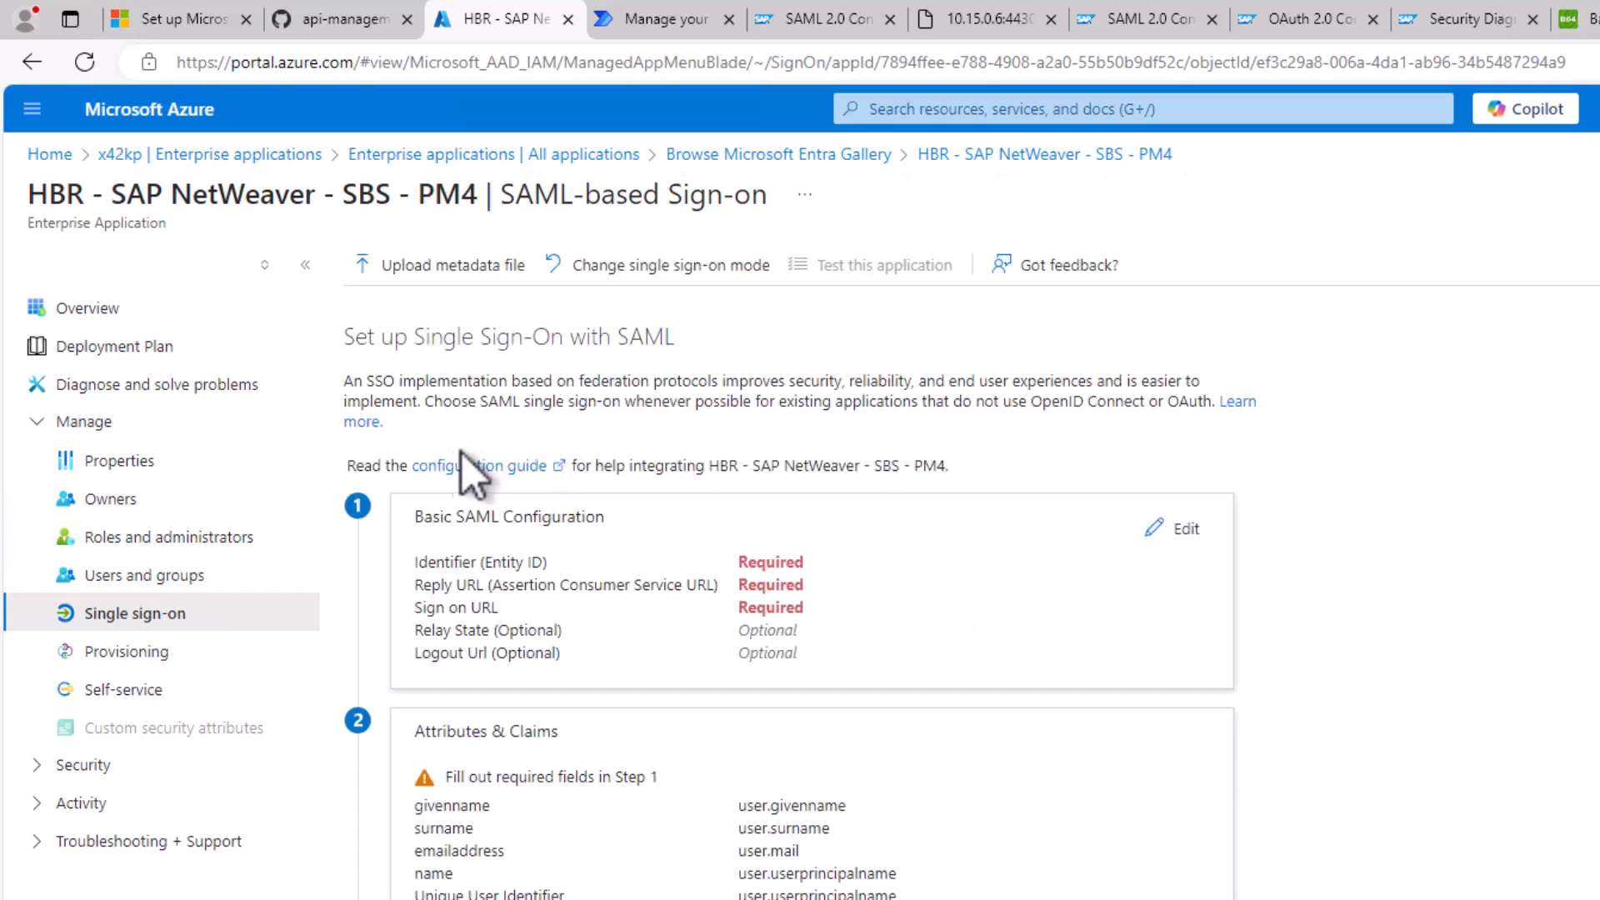
click(414, 266)
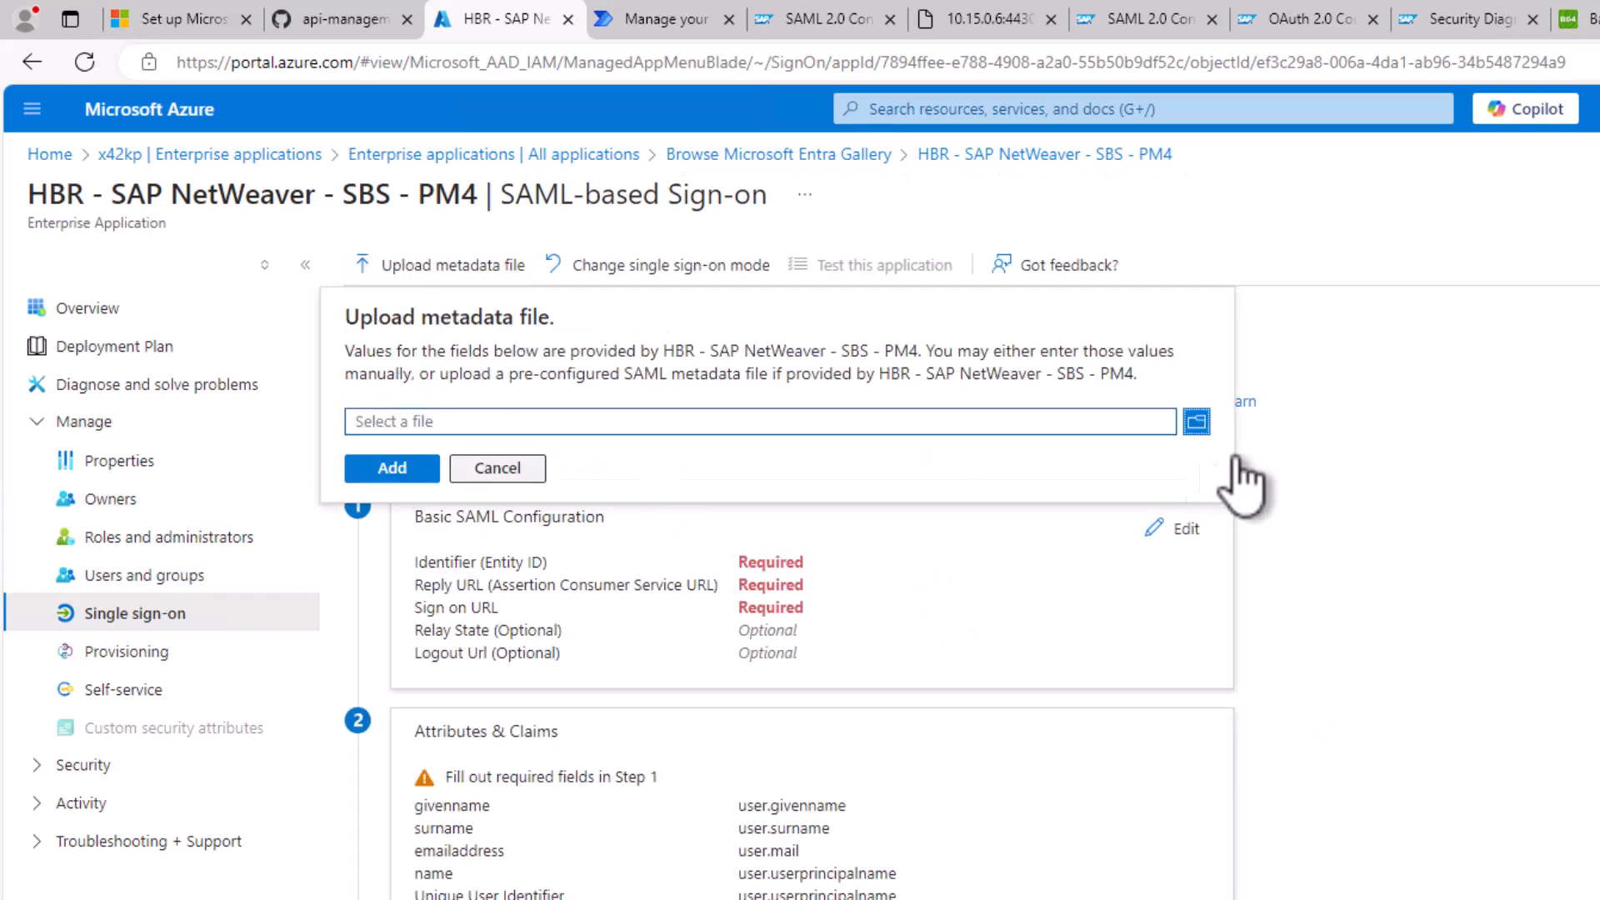
click(1196, 421)
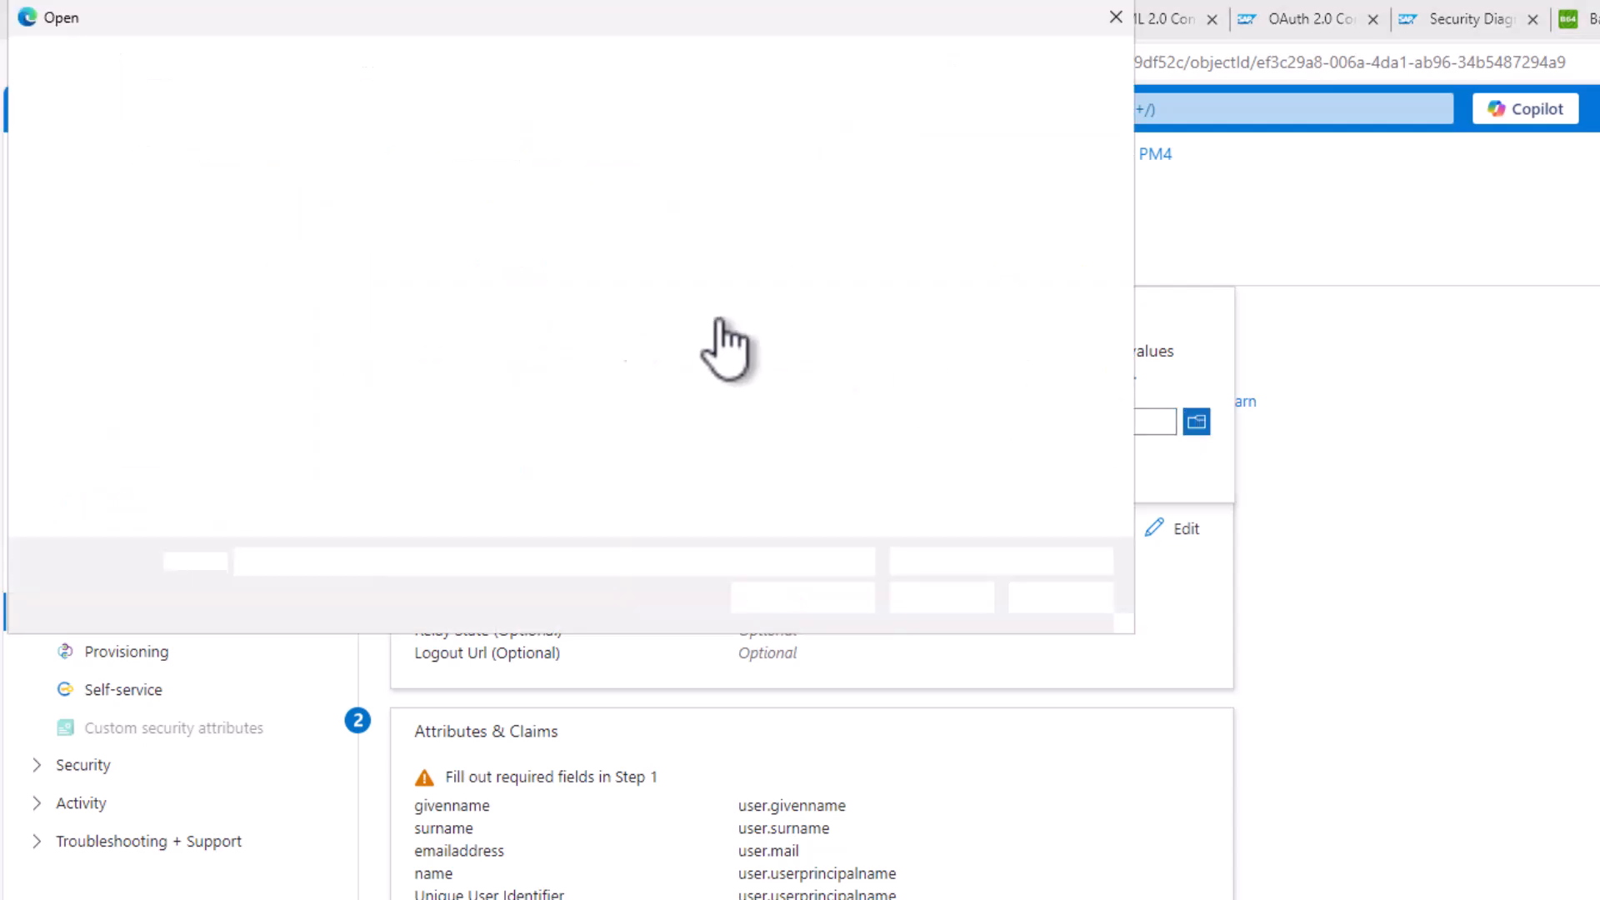
click(929, 604)
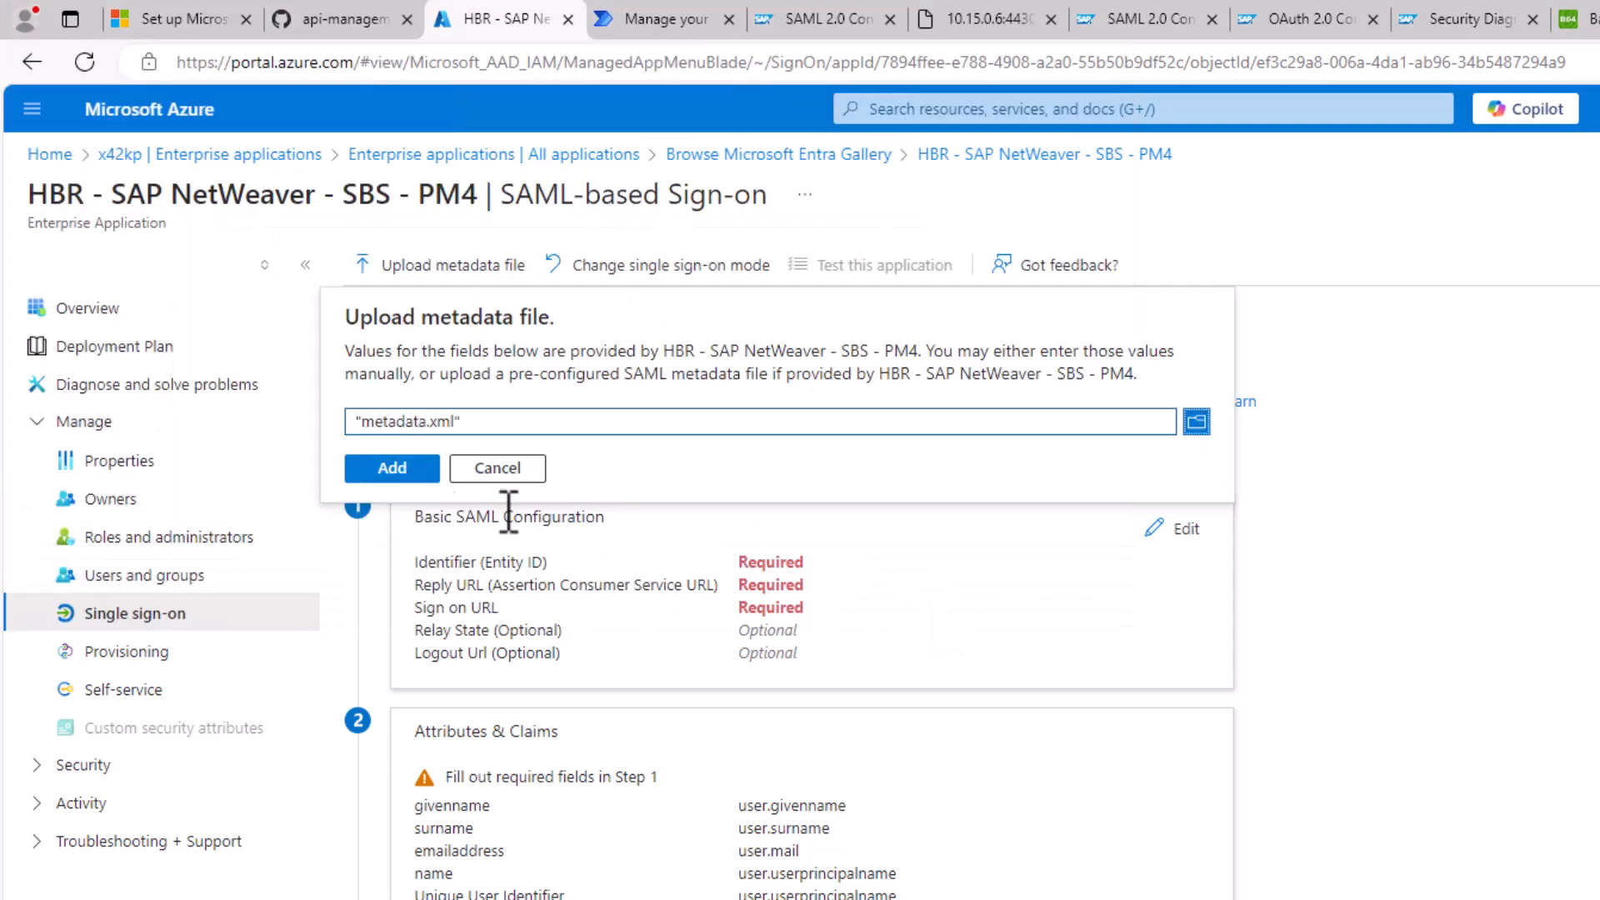
click(392, 468)
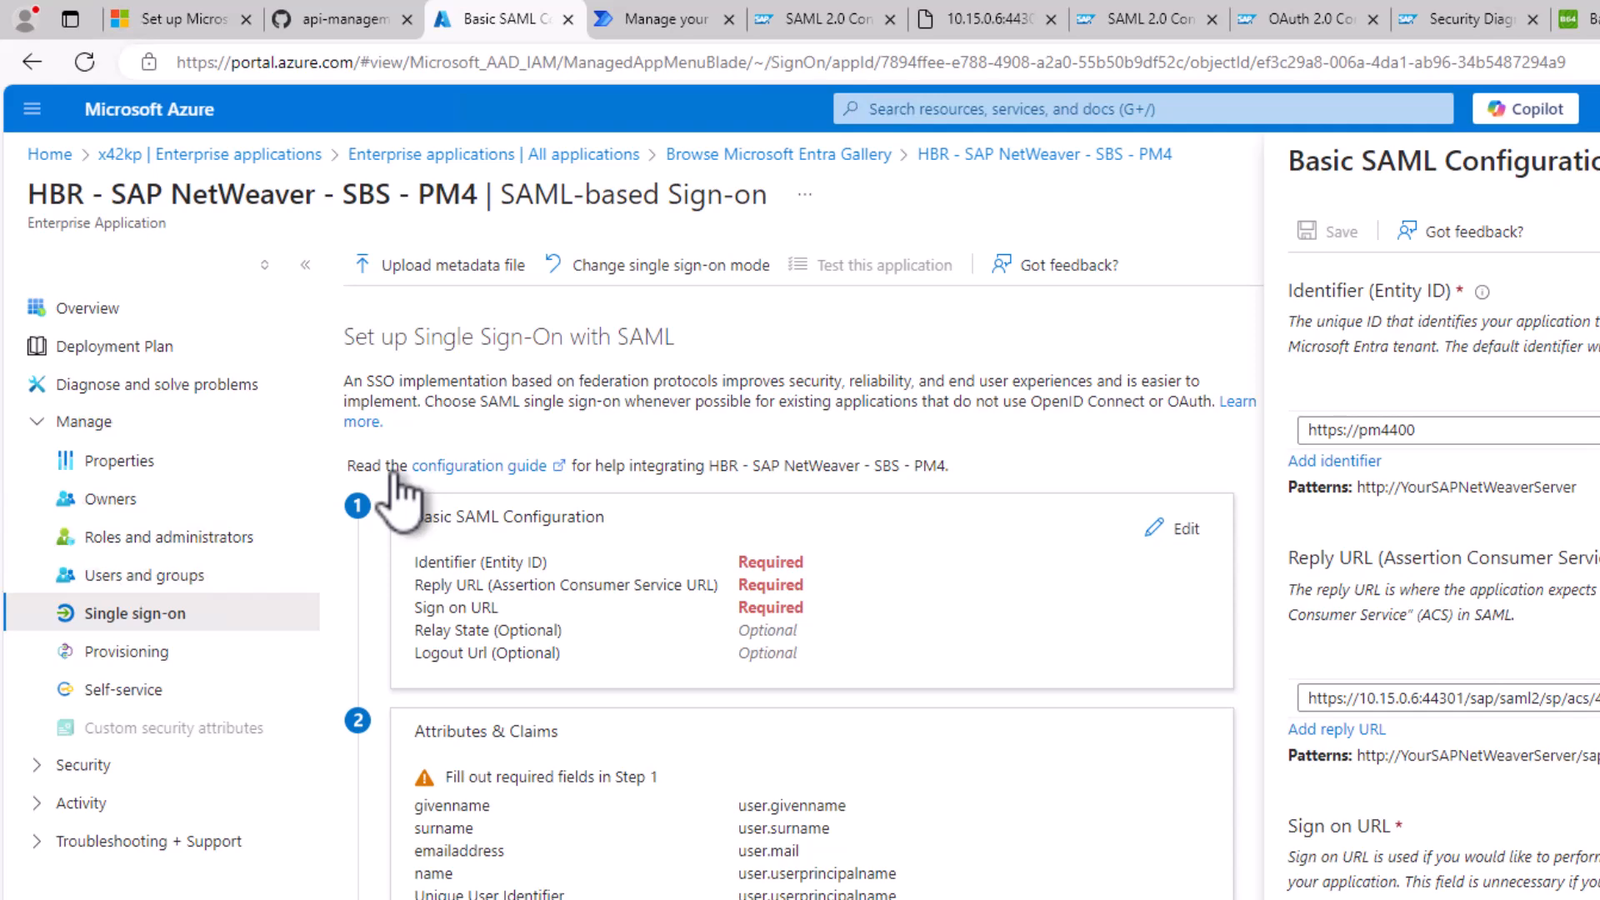
scroll(1337, 620, down, 2)
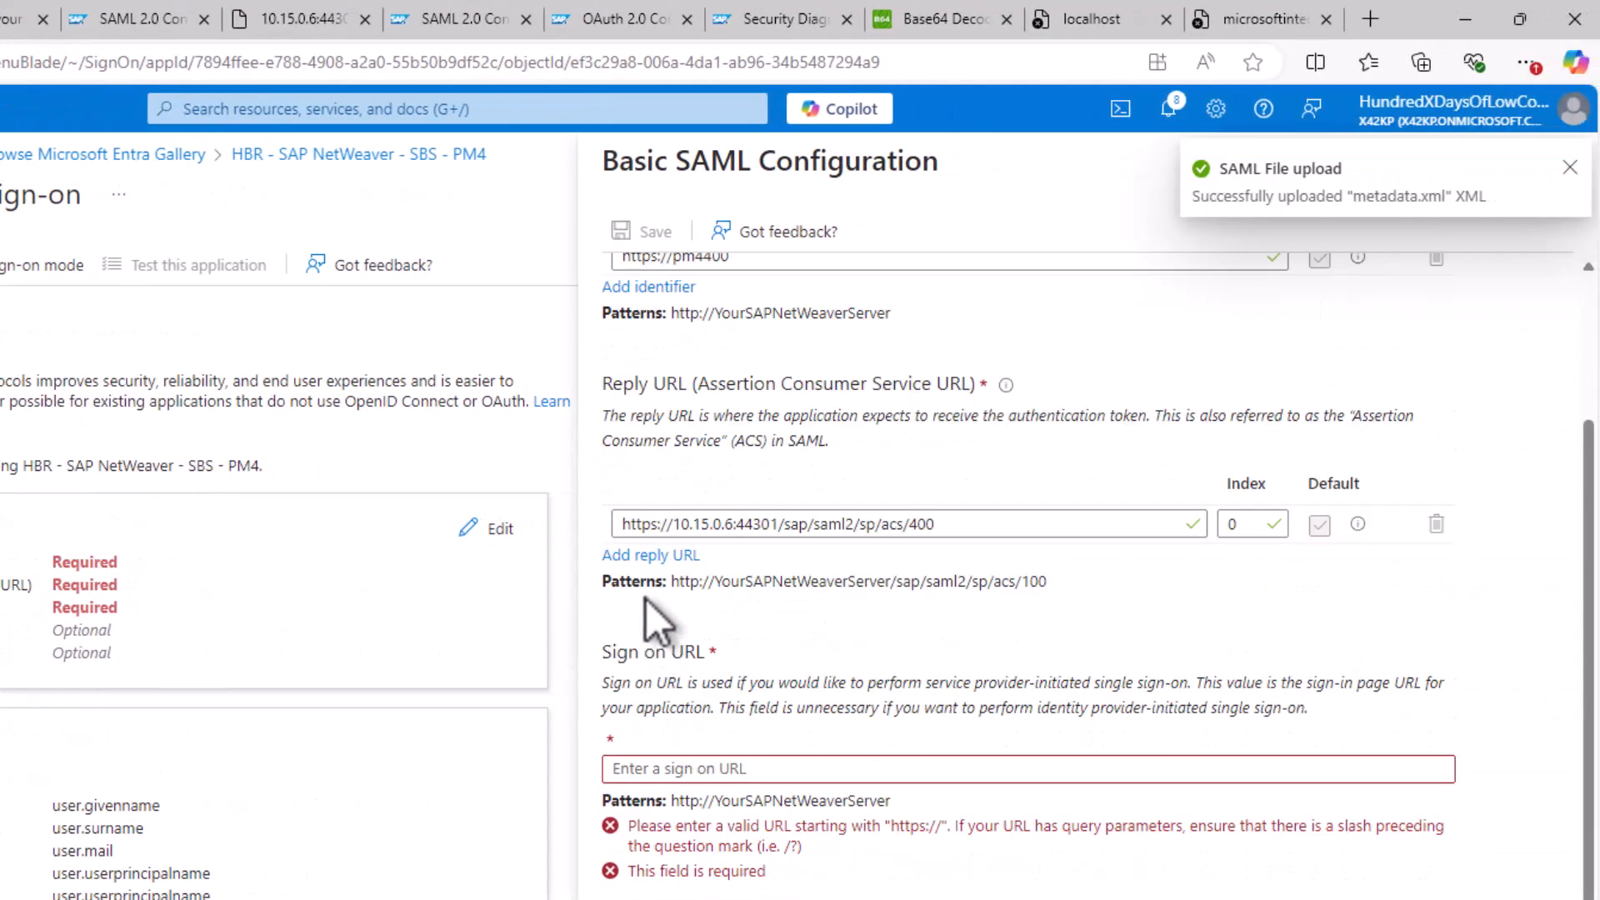
scroll(646, 599, up, 2)
drag(761, 432, 611, 429)
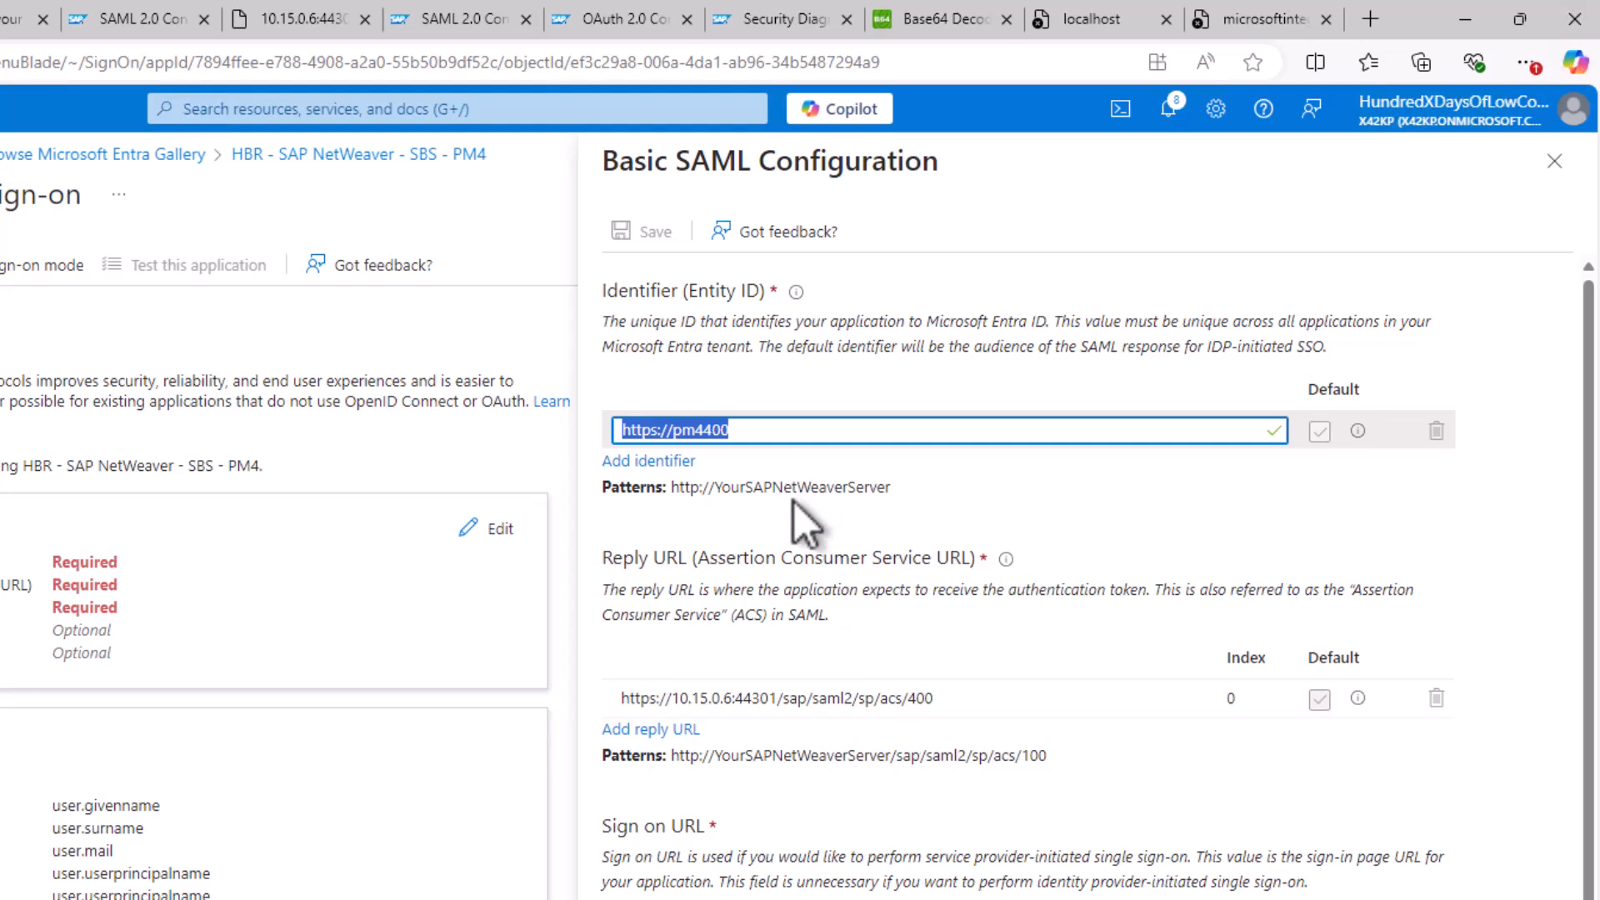
click(900, 704)
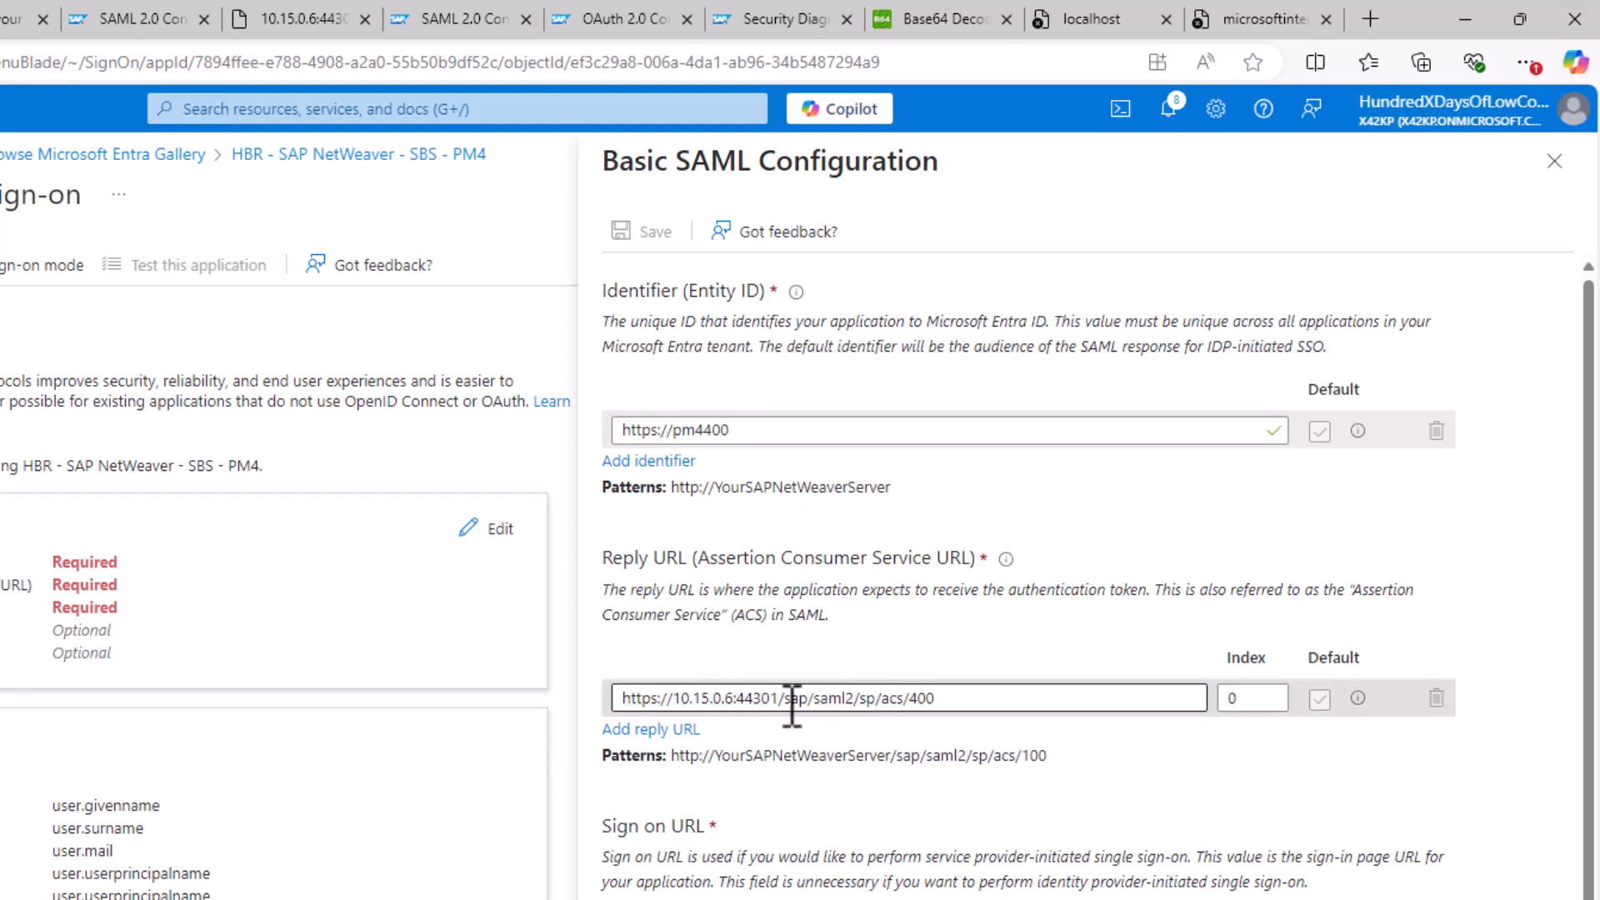
drag(781, 698, 1037, 697)
key(ctrl+v)
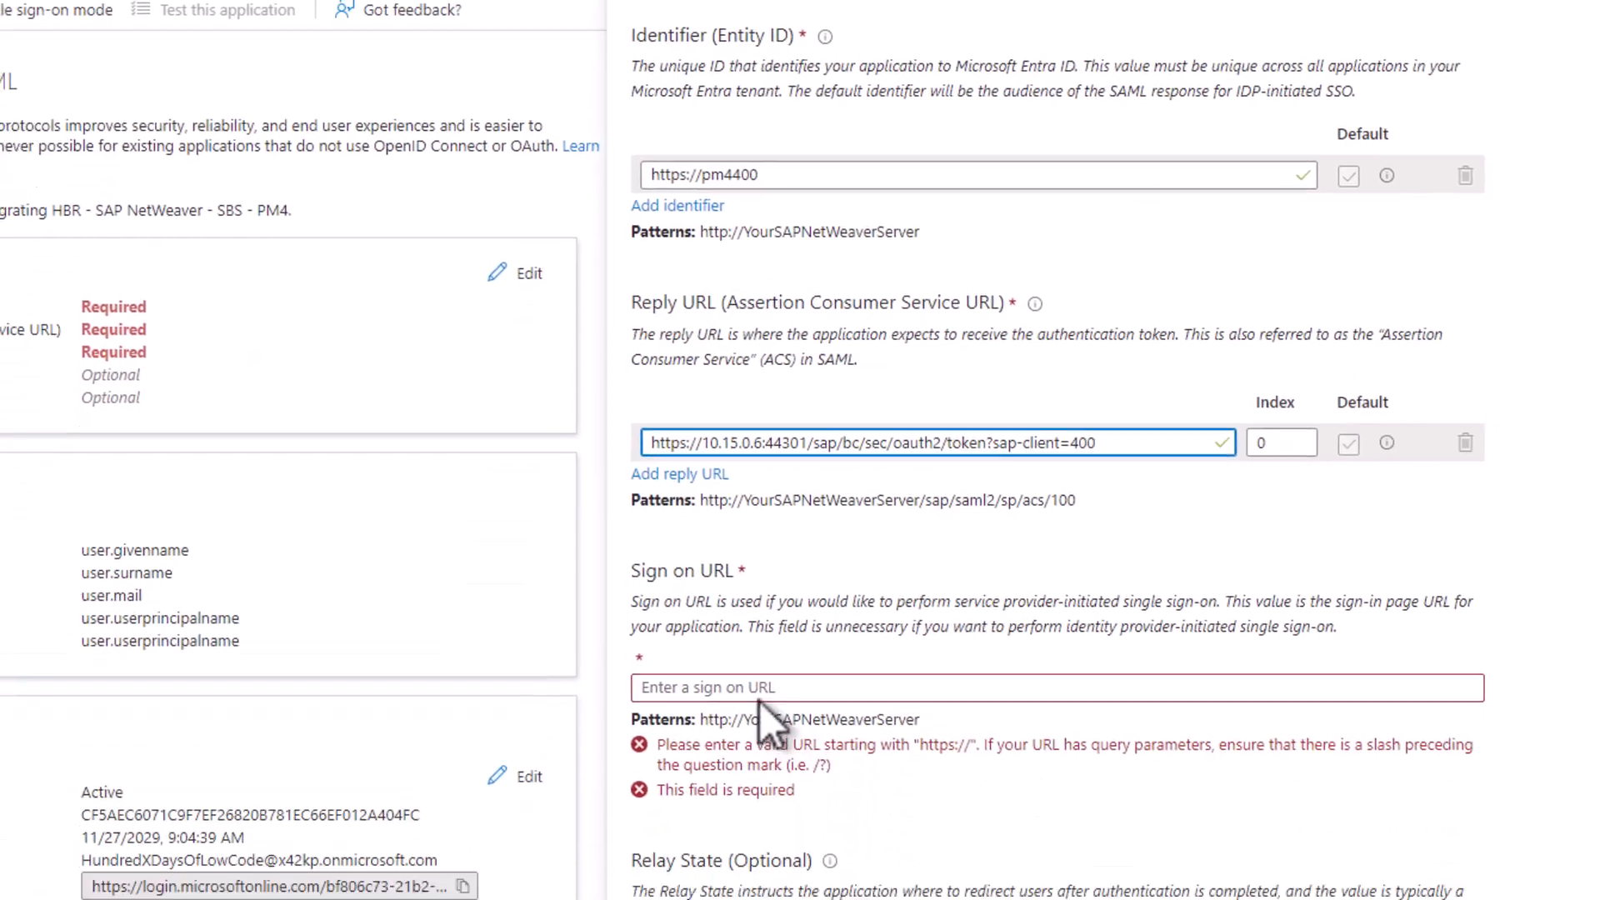
click(769, 615)
text(https://dummy.com)
scroll(865, 541, down, 1)
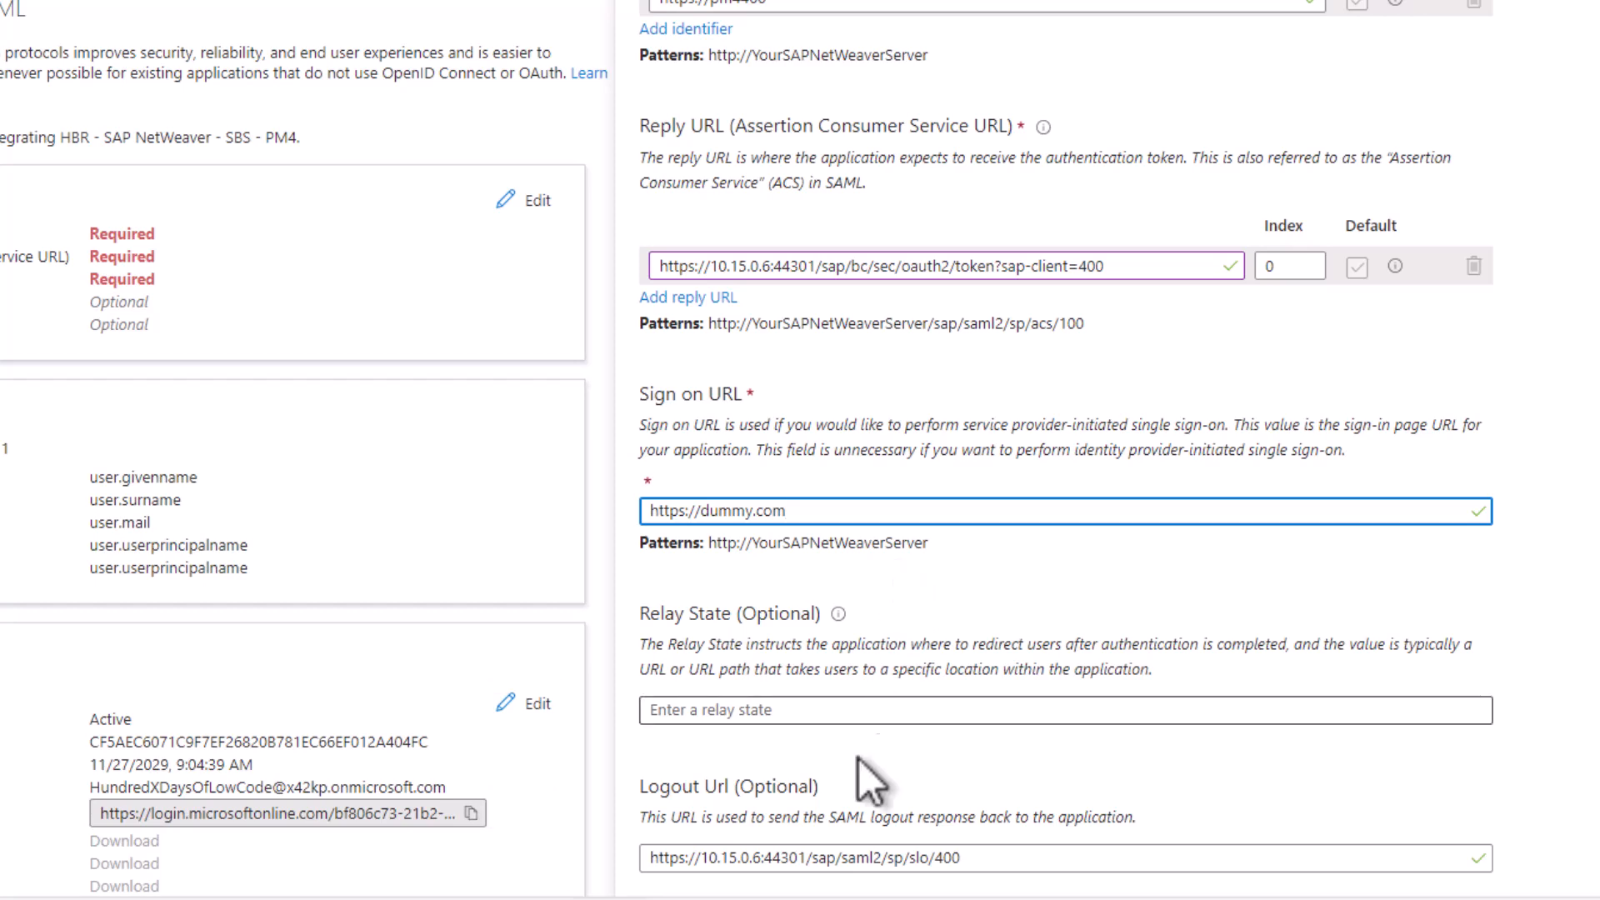
click(699, 858)
drag(648, 858, 990, 858)
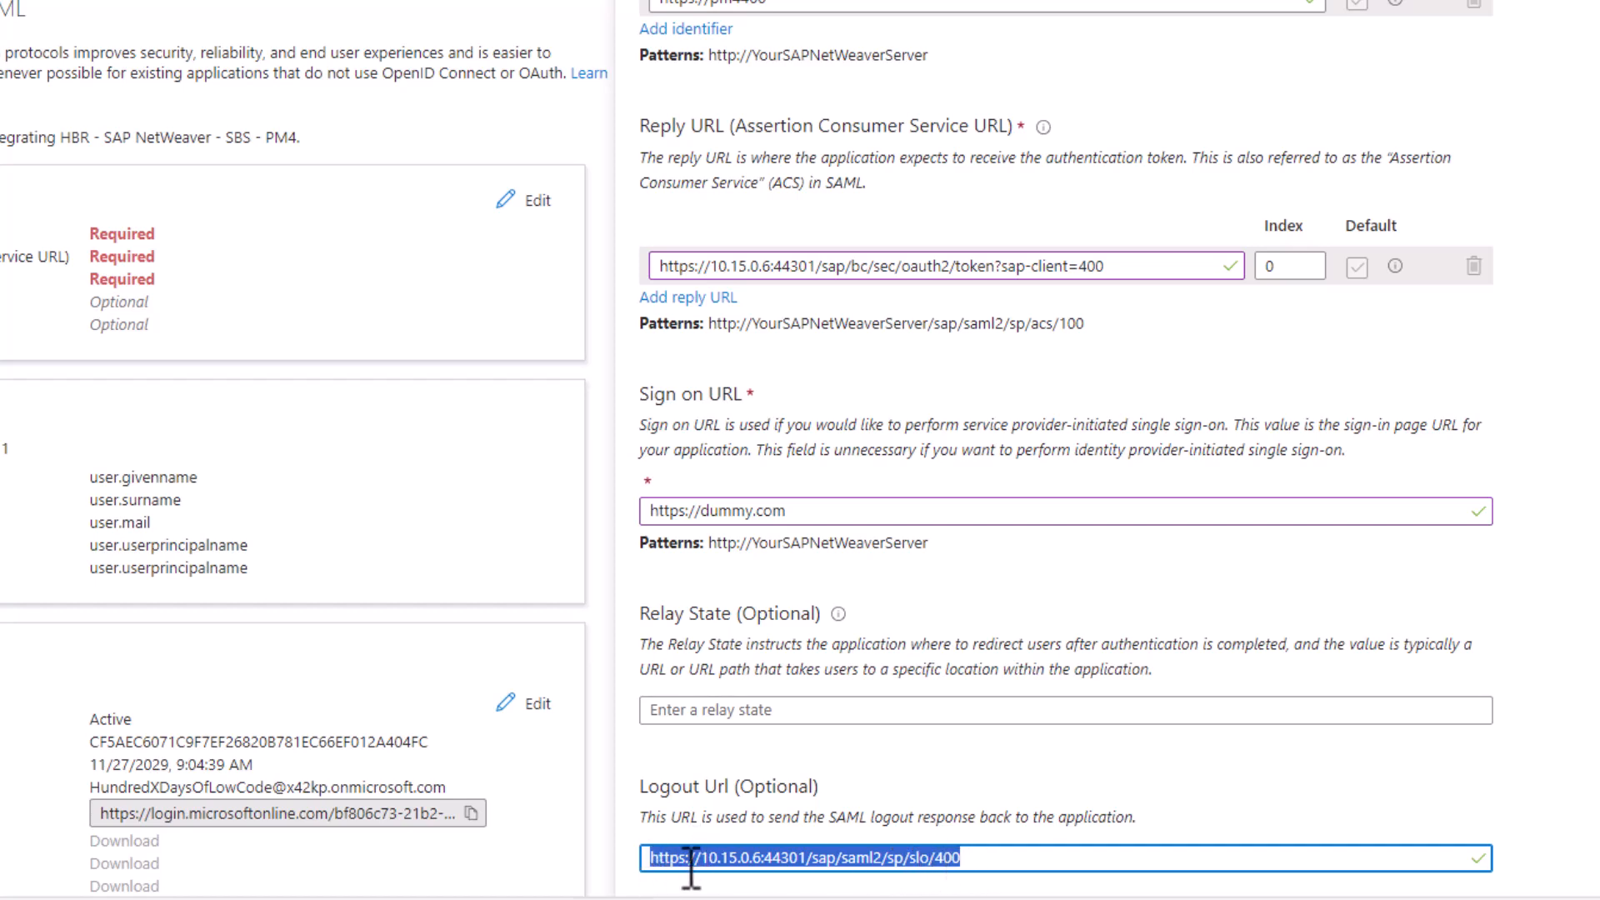
click(929, 160)
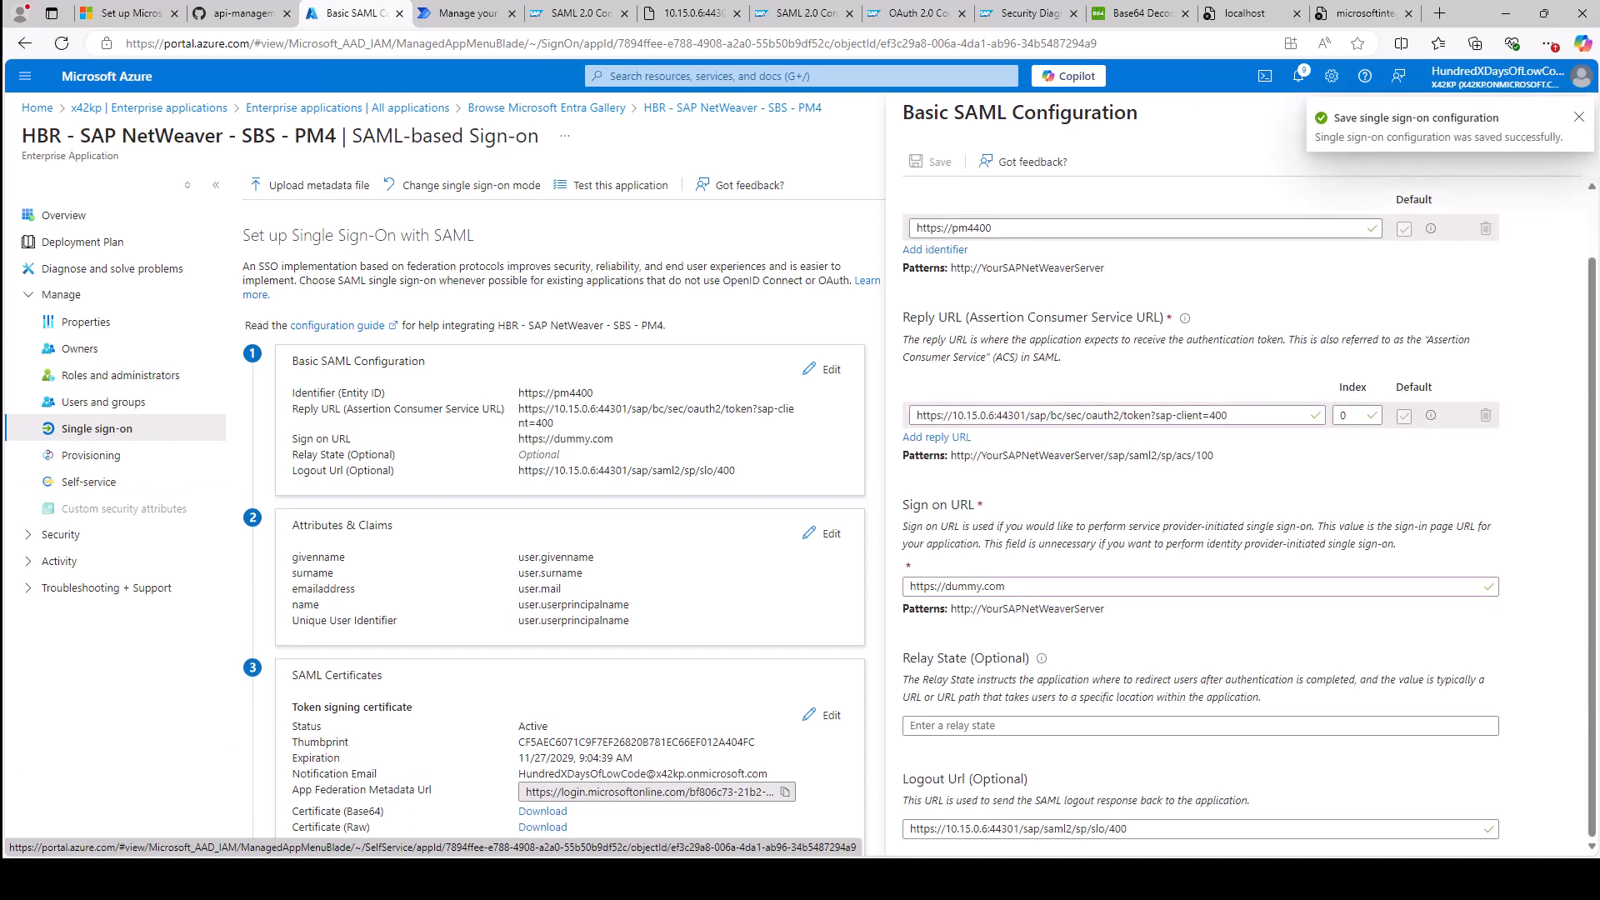
- Switch to DevToys and copy the complete access token from the JWT Encoder / Decoder
mouse_move(950, 878)
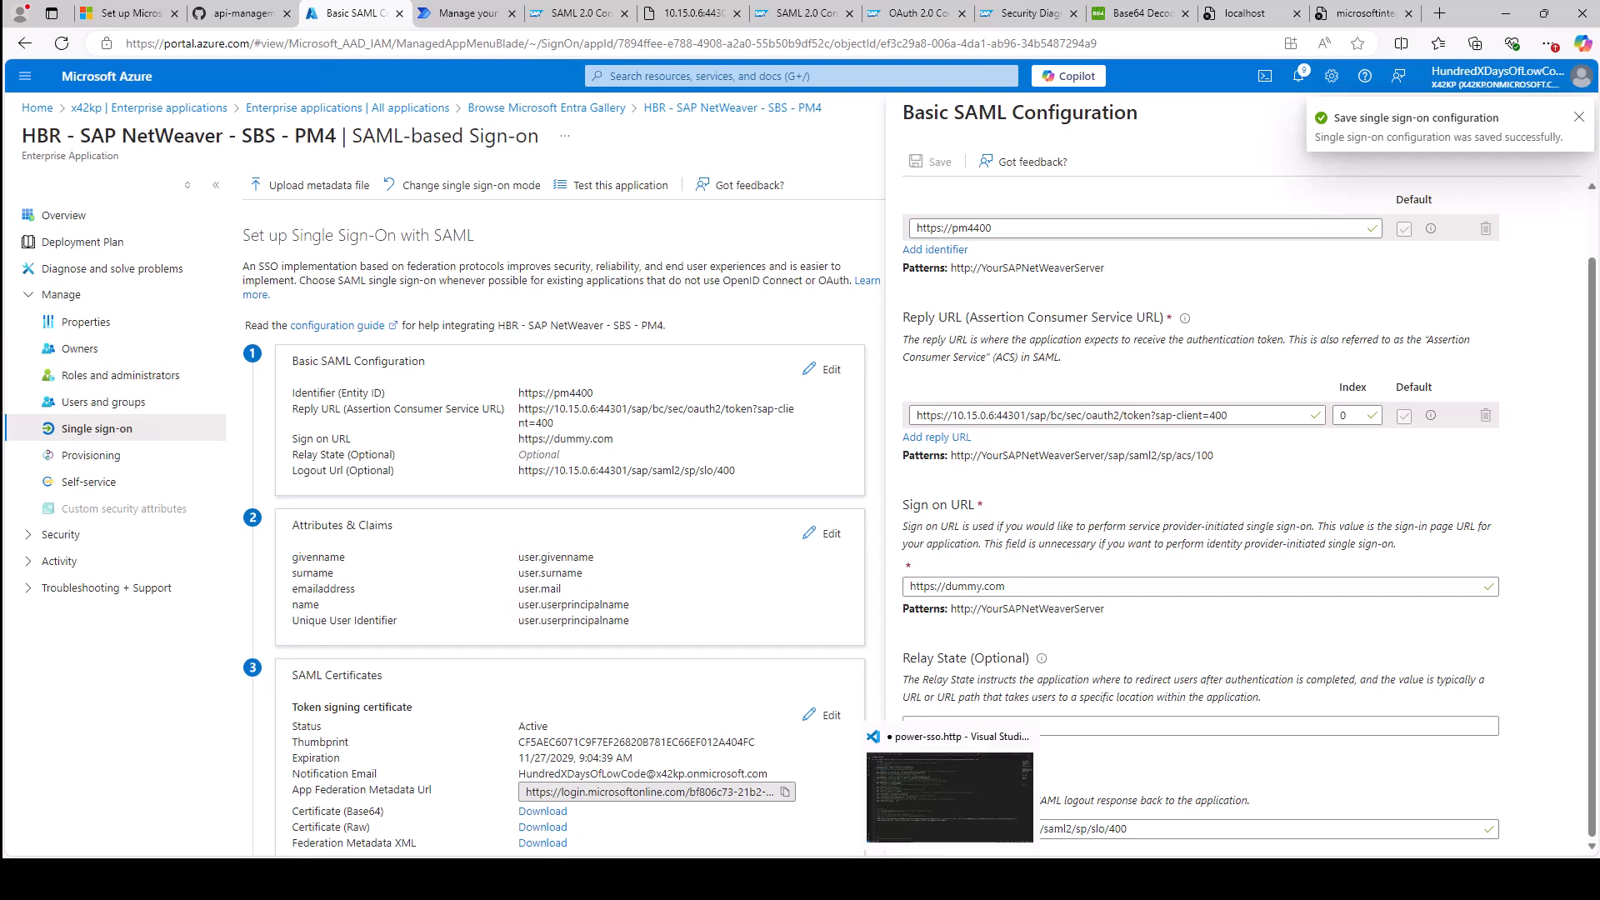
click(994, 874)
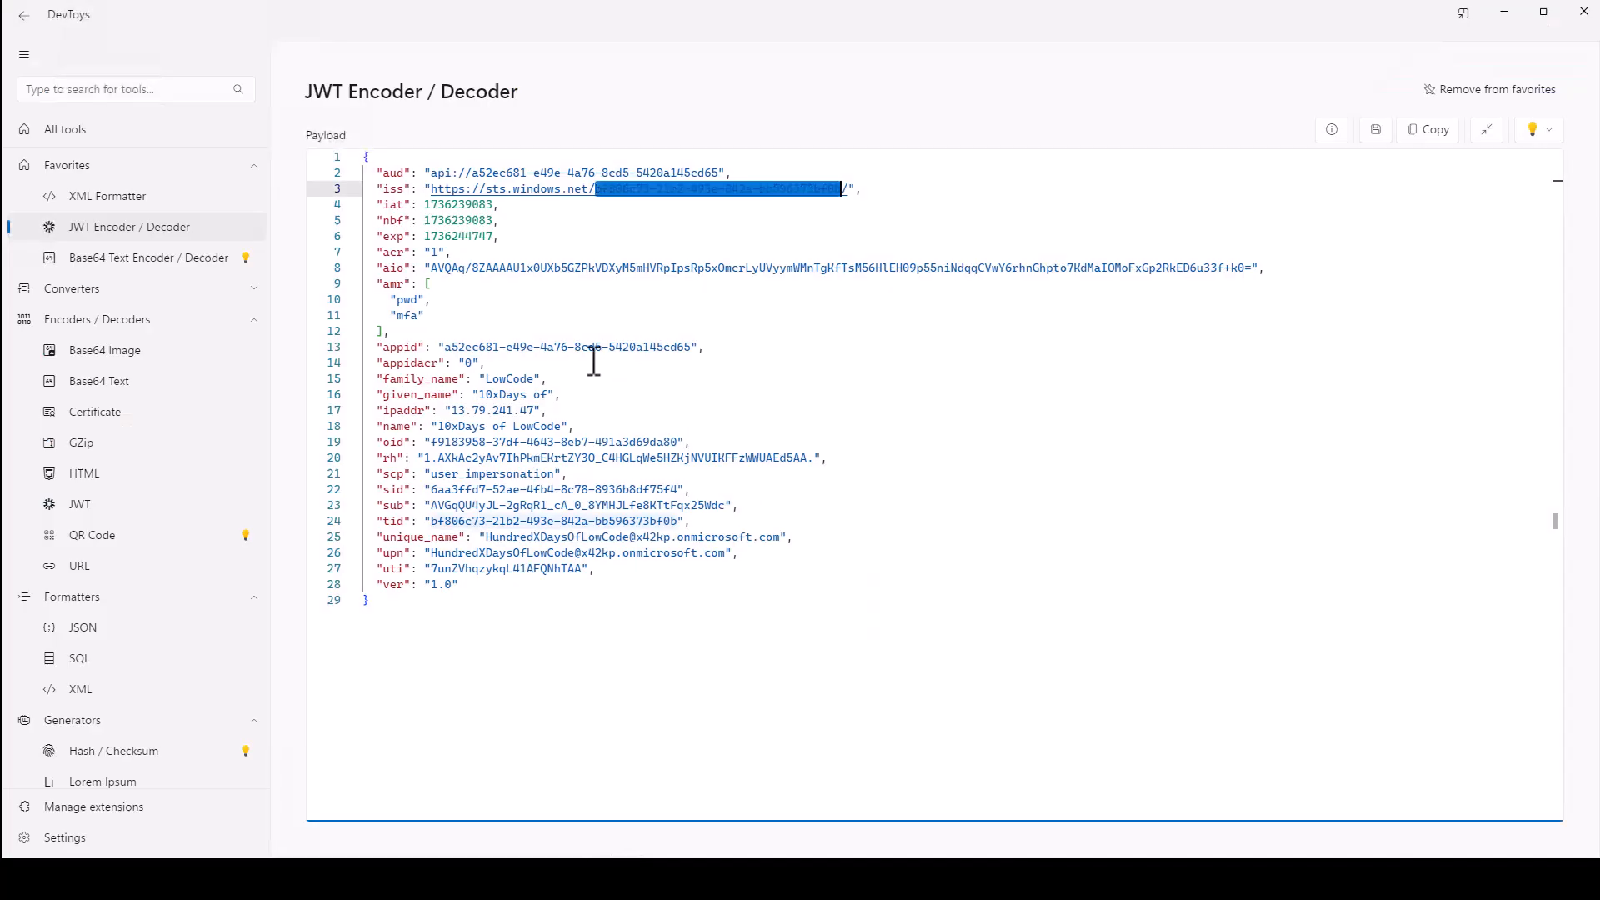
click(1488, 130)
click(465, 358)
key(ctrl+a)
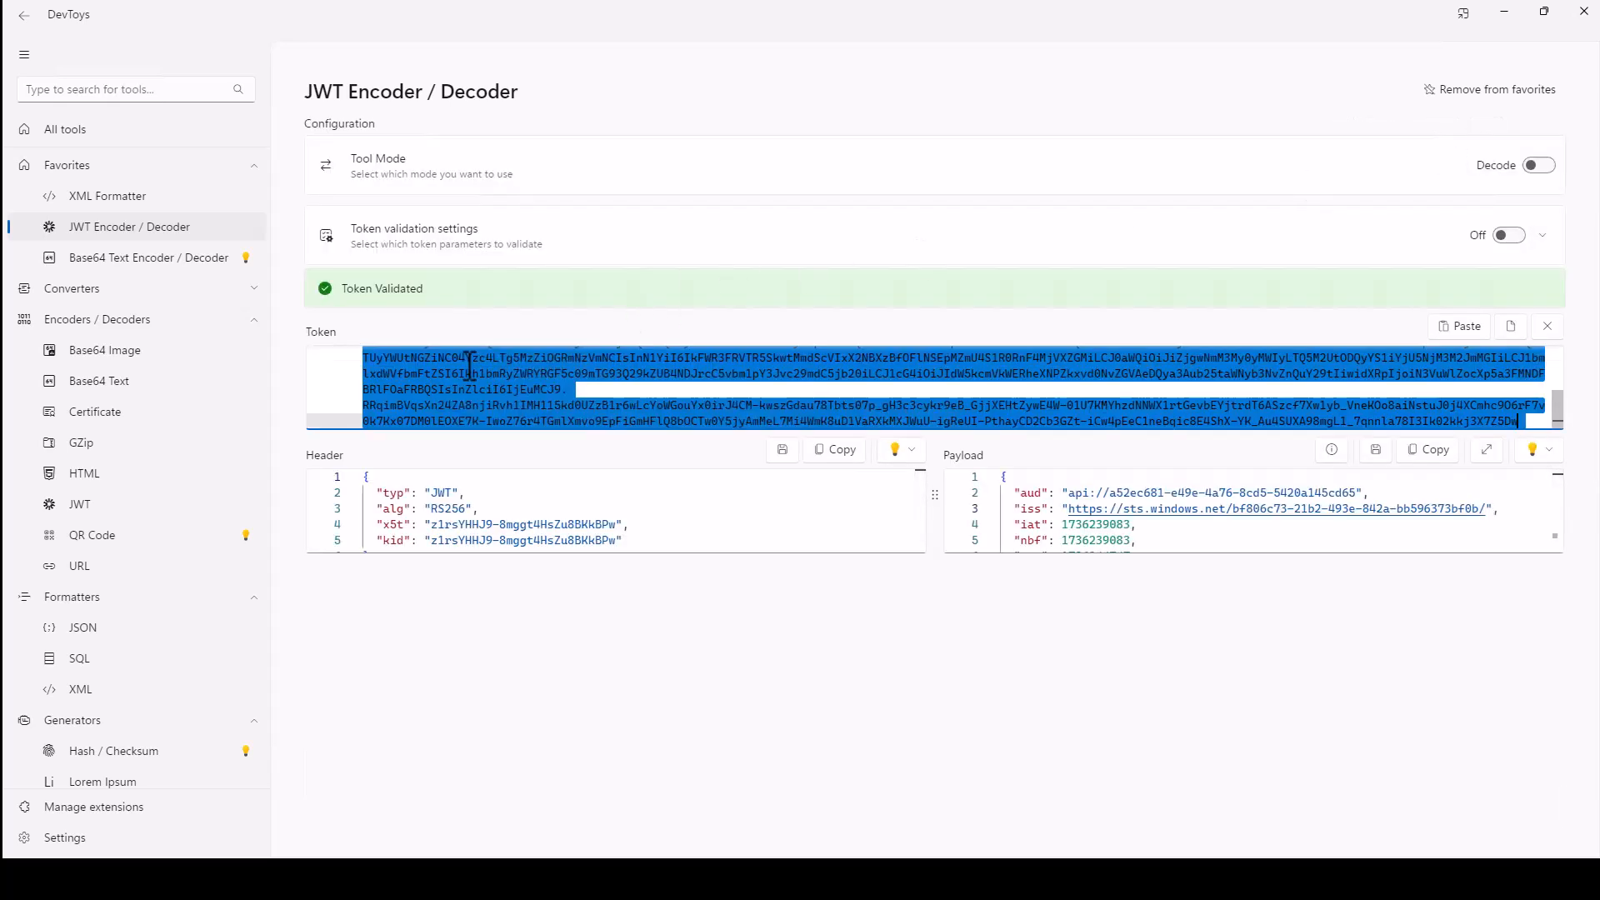
- Switch to the browser's localhost page and examine the start of the redirect URL that carries the access token
mouse_move(913, 877)
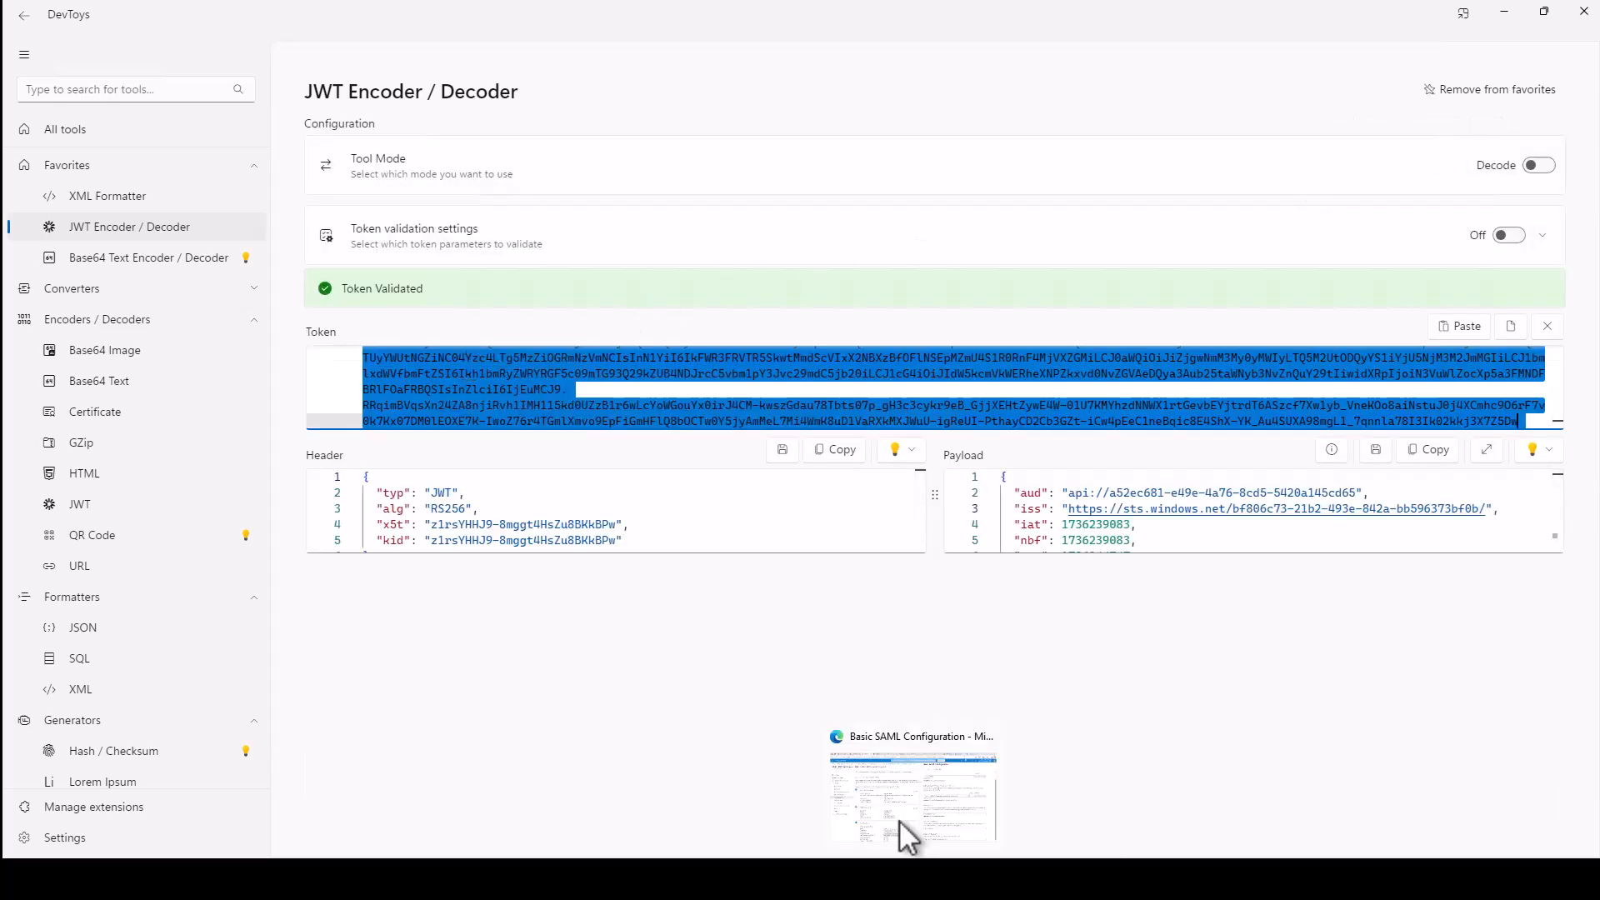
click(908, 846)
click(1241, 14)
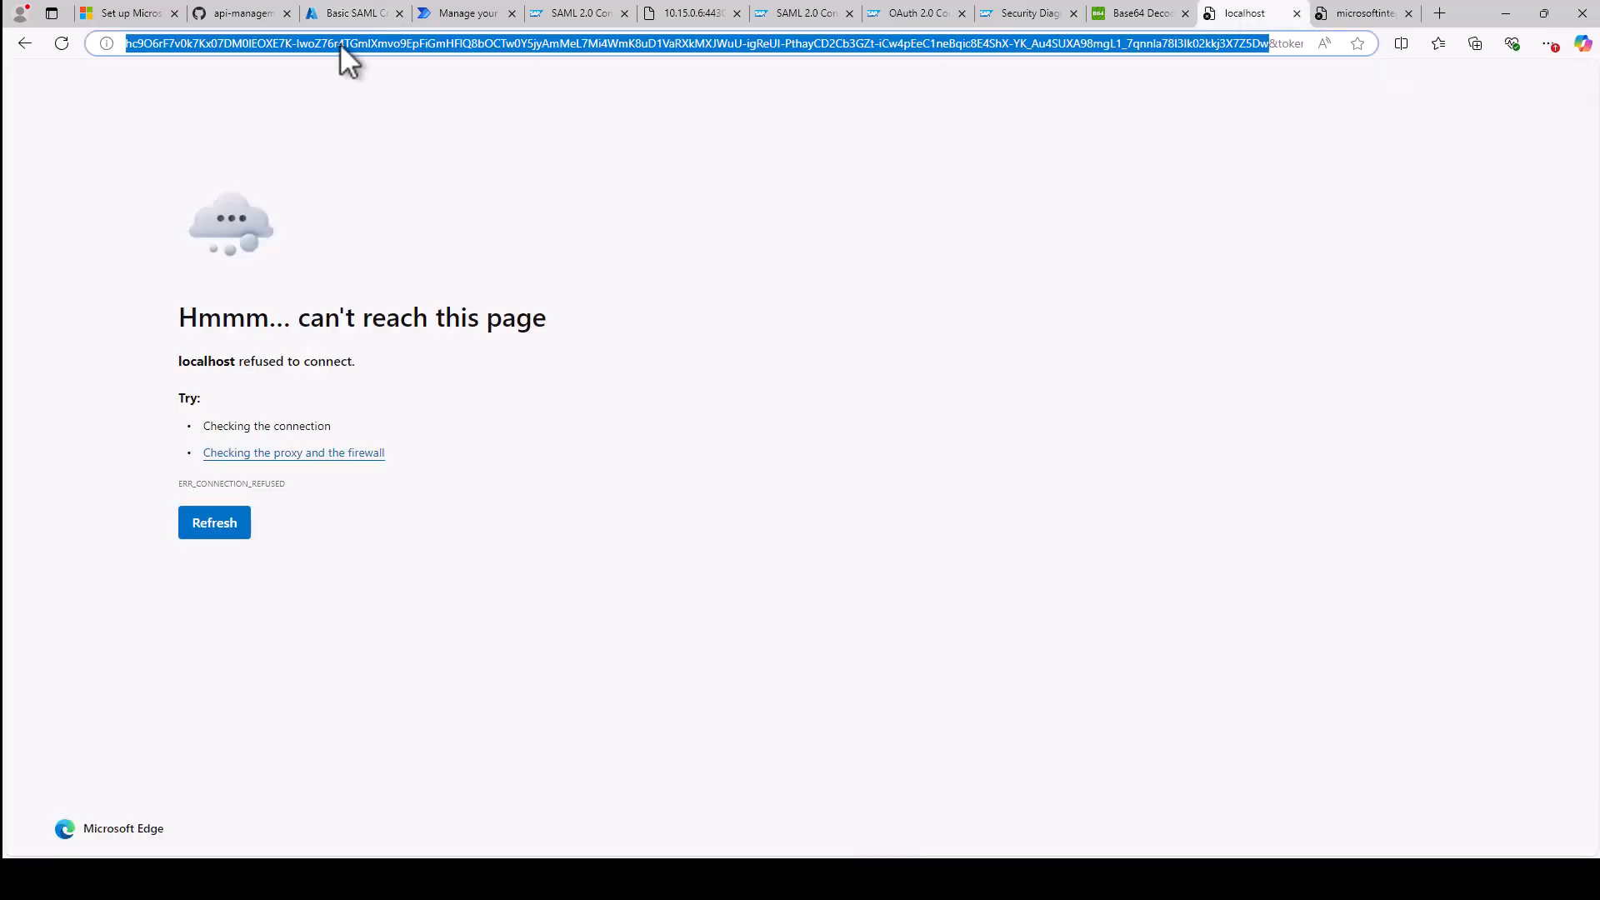
click(247, 42)
key(Home)
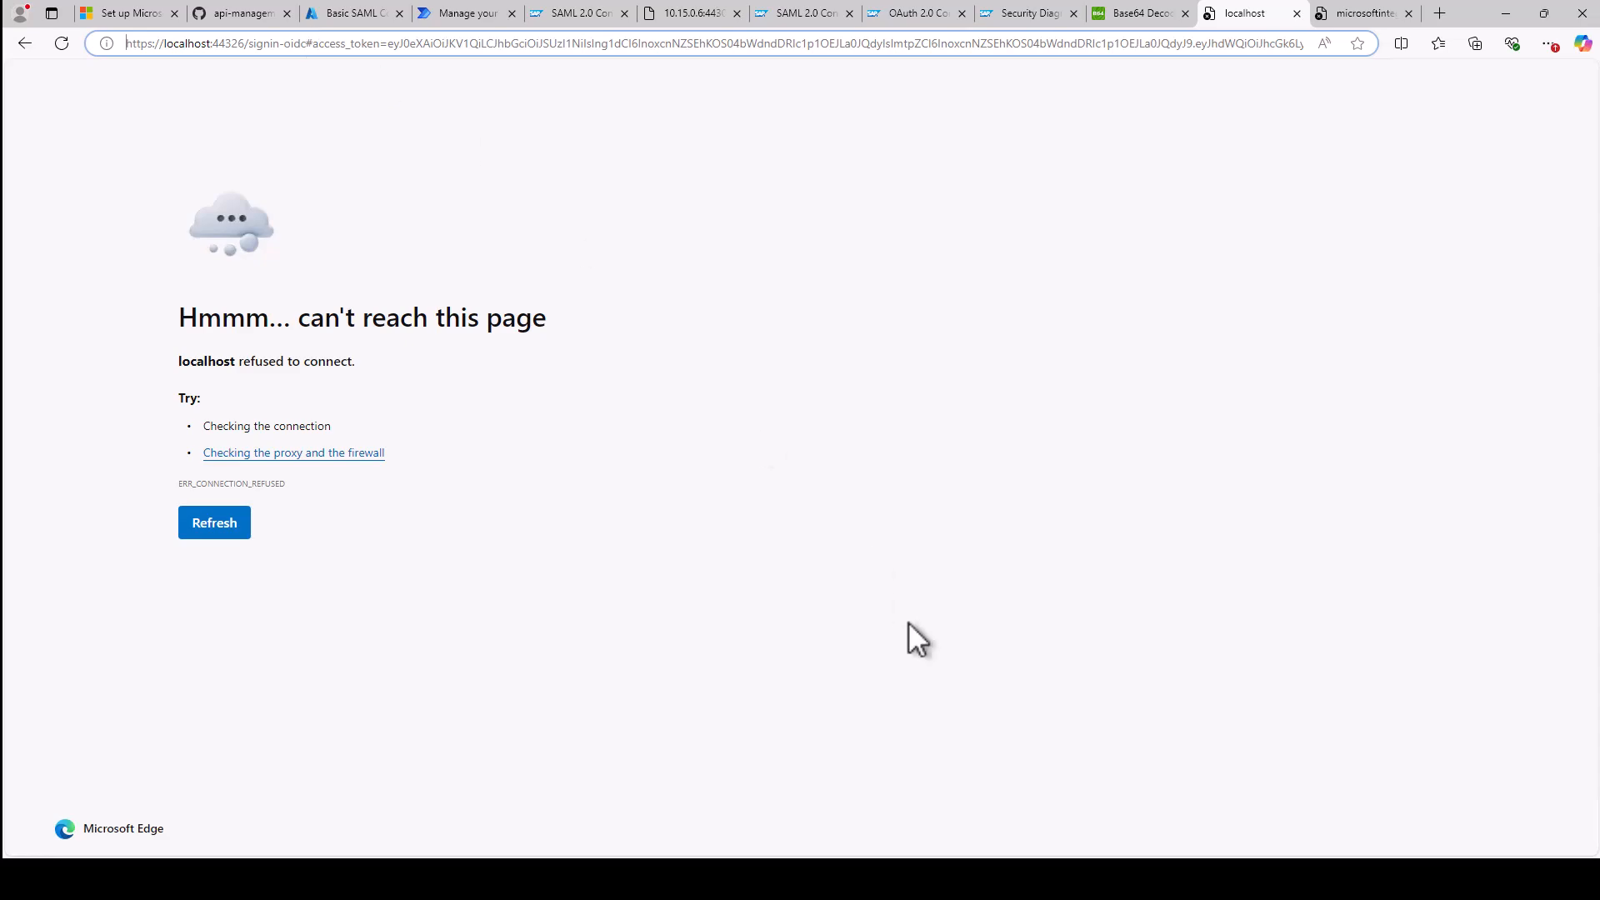
mouse_move(950, 879)
click(950, 821)
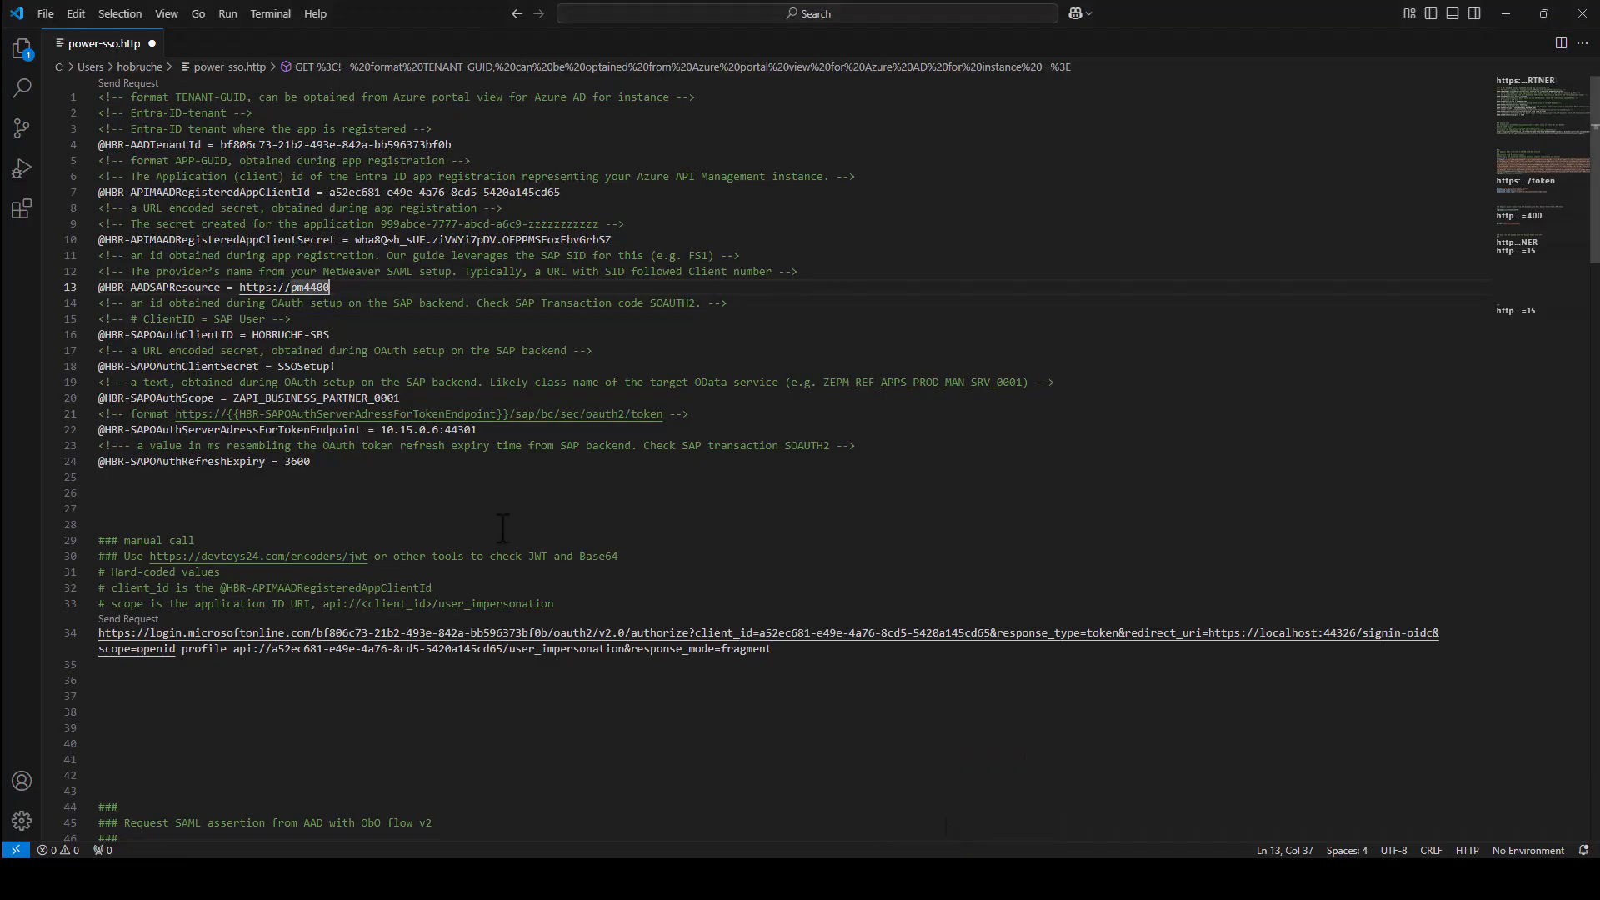
scroll(447, 564, down, 5)
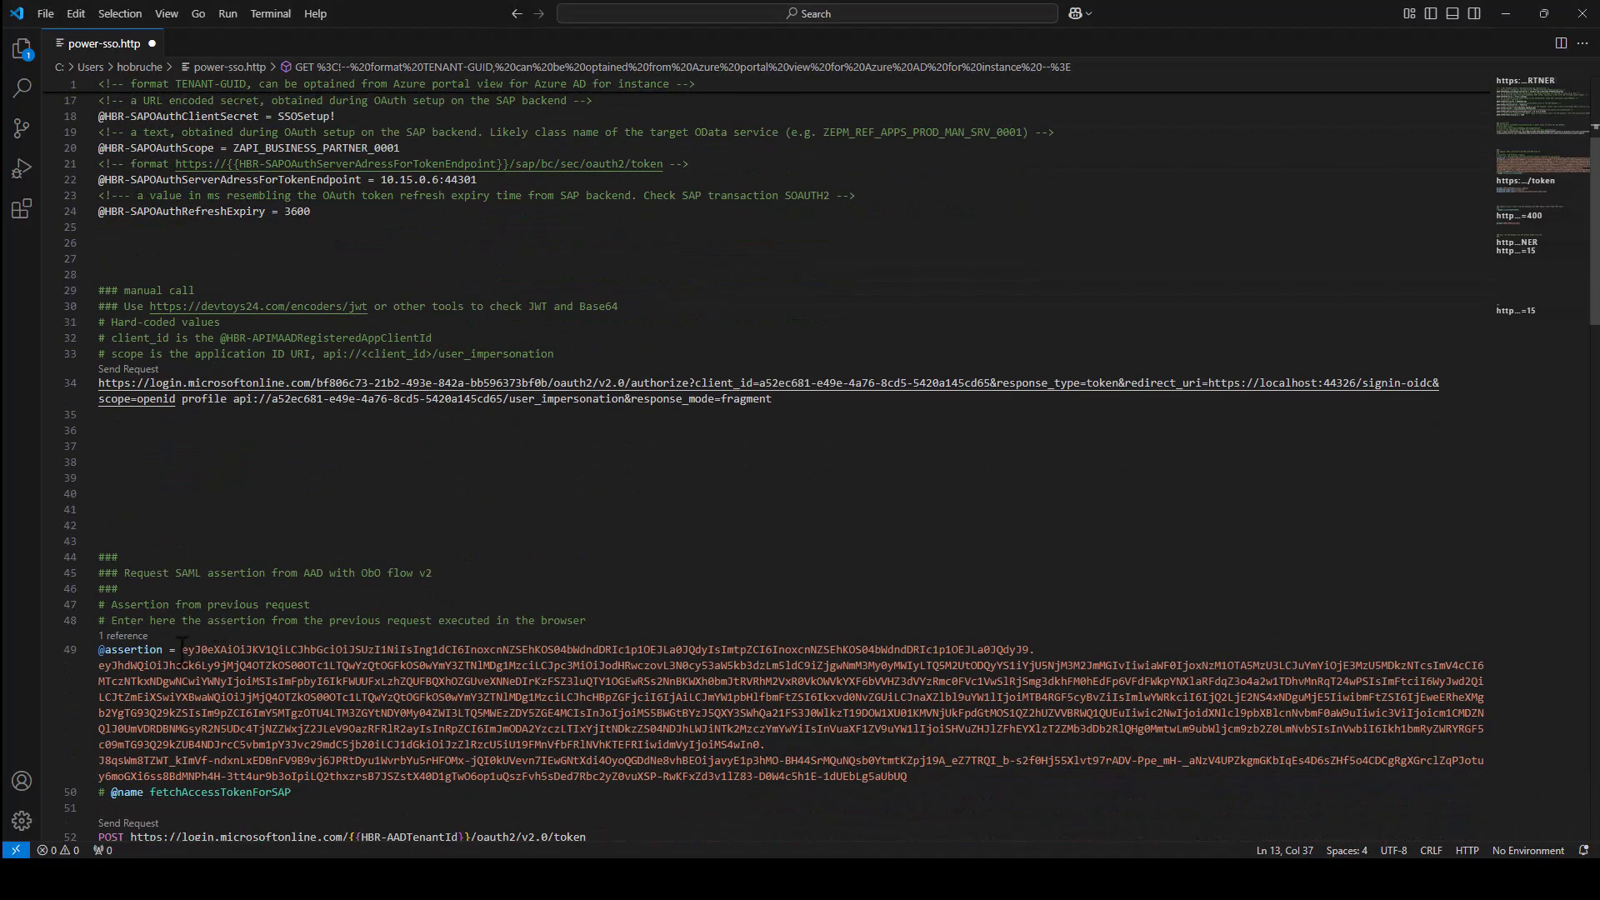
drag(183, 649, 907, 776)
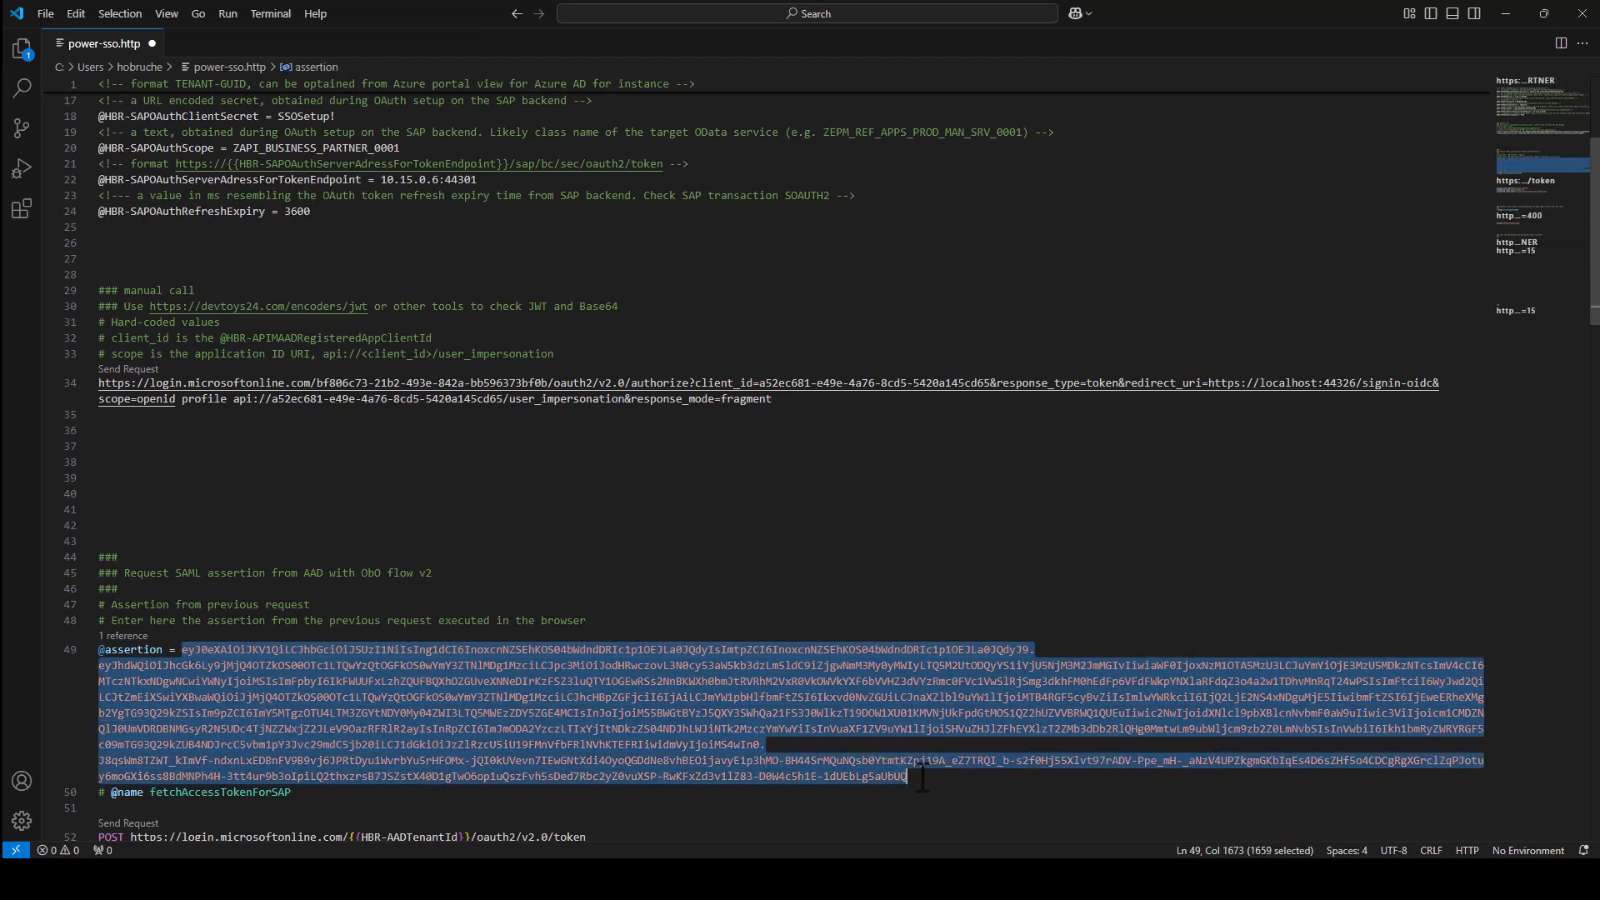
key(ctrl+v)
scroll(686, 658, down, 3)
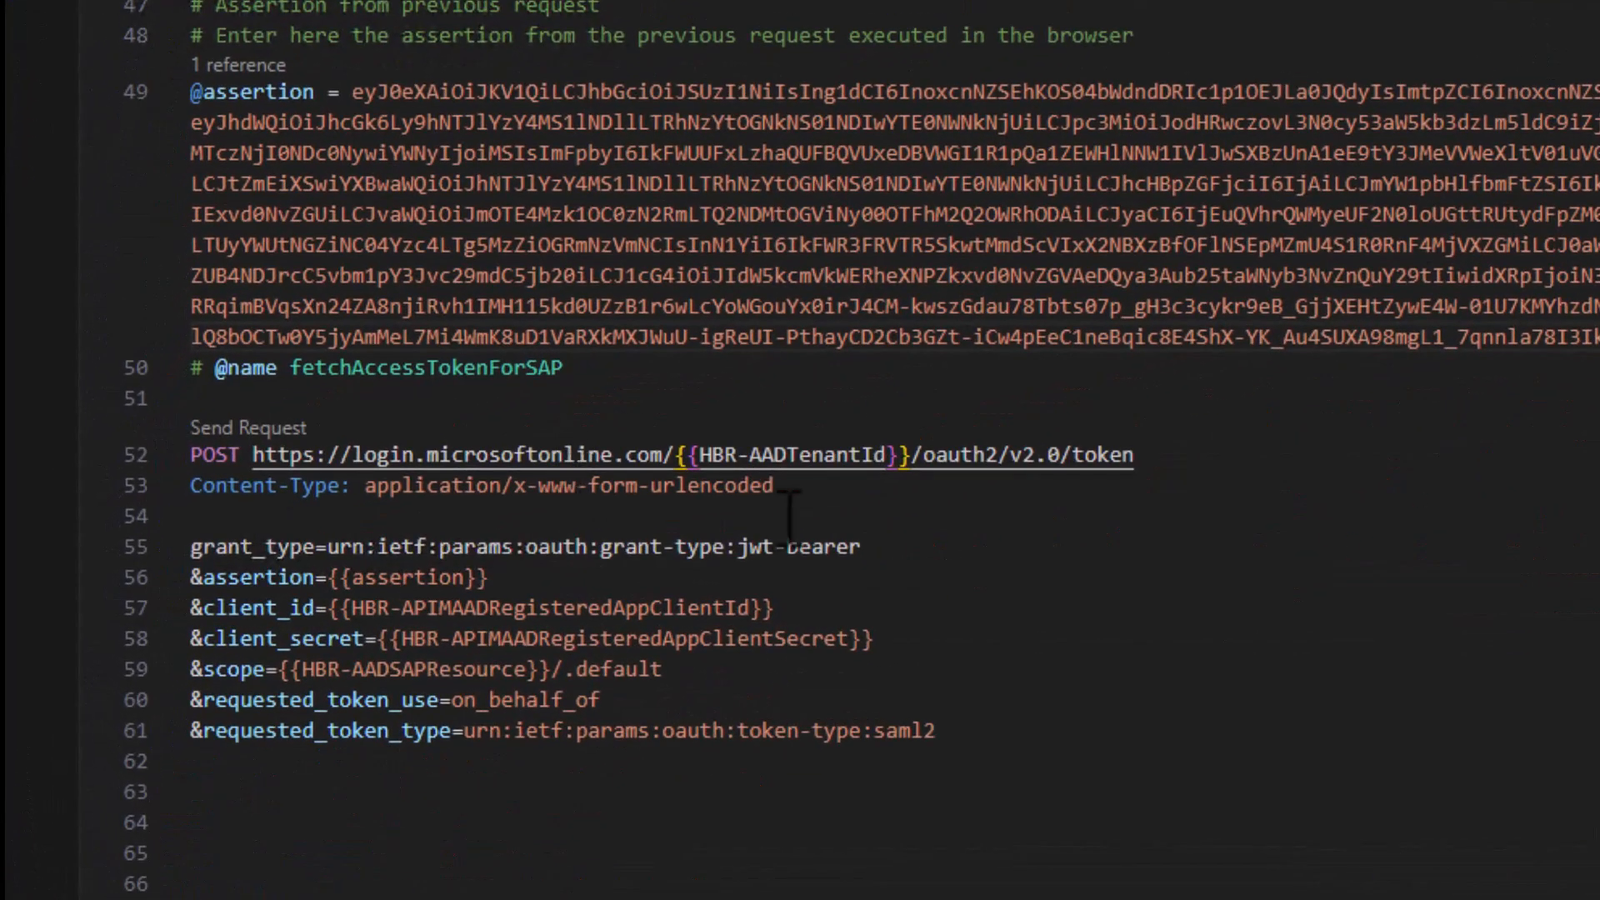
- Send the fetchAccessTokenForSAP token request and examine the error description in the response
drag(1066, 455, 1148, 458)
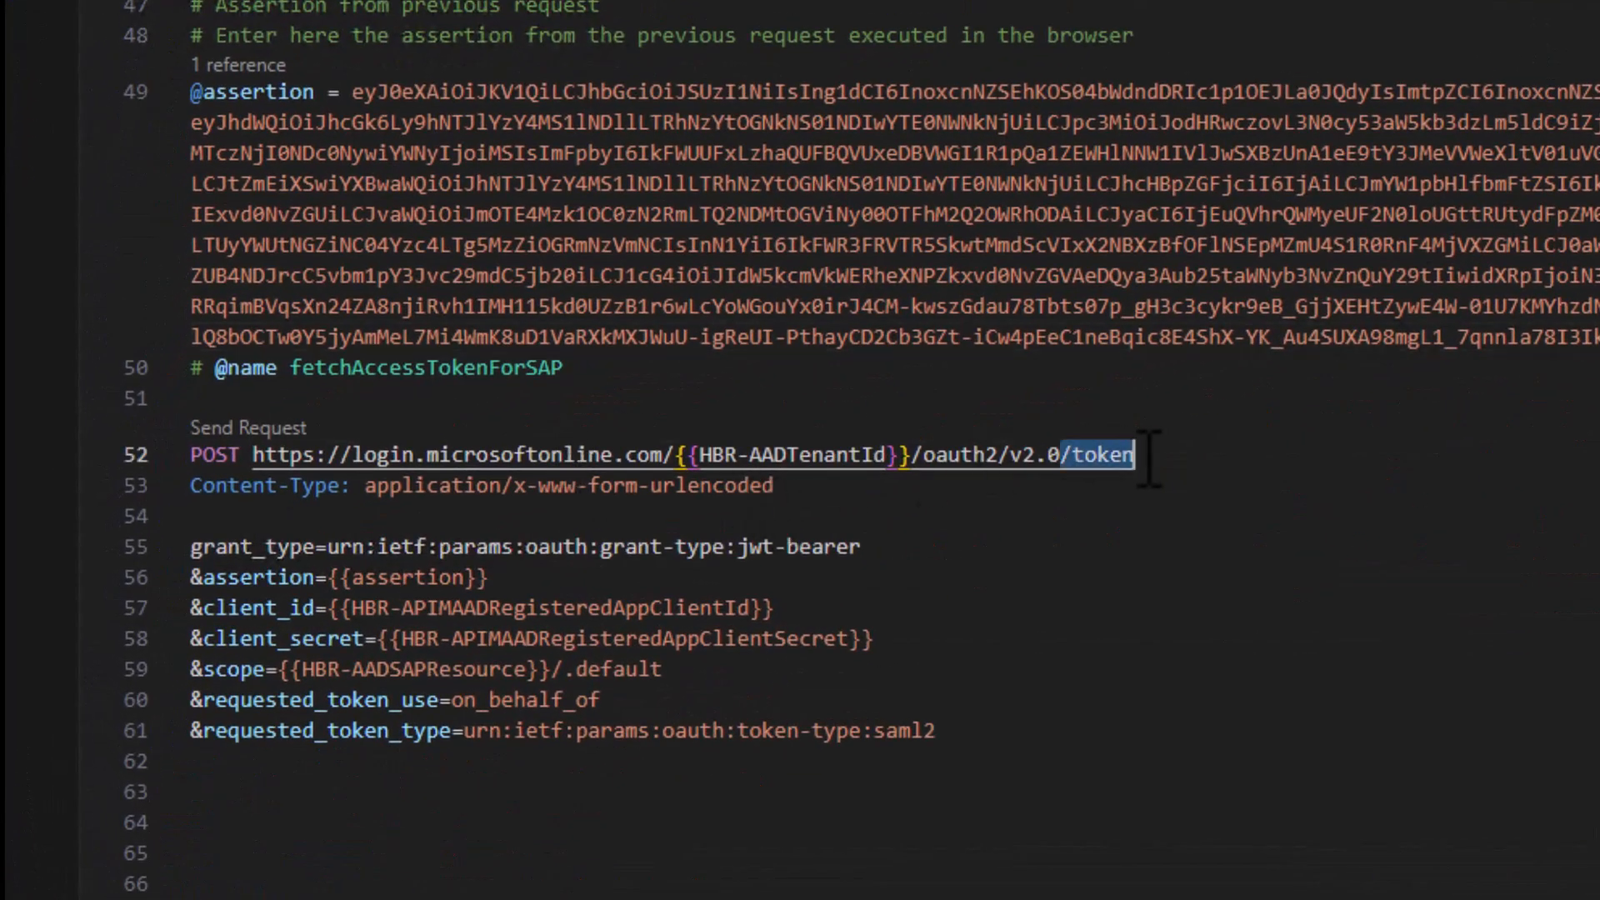
drag(351, 455, 666, 456)
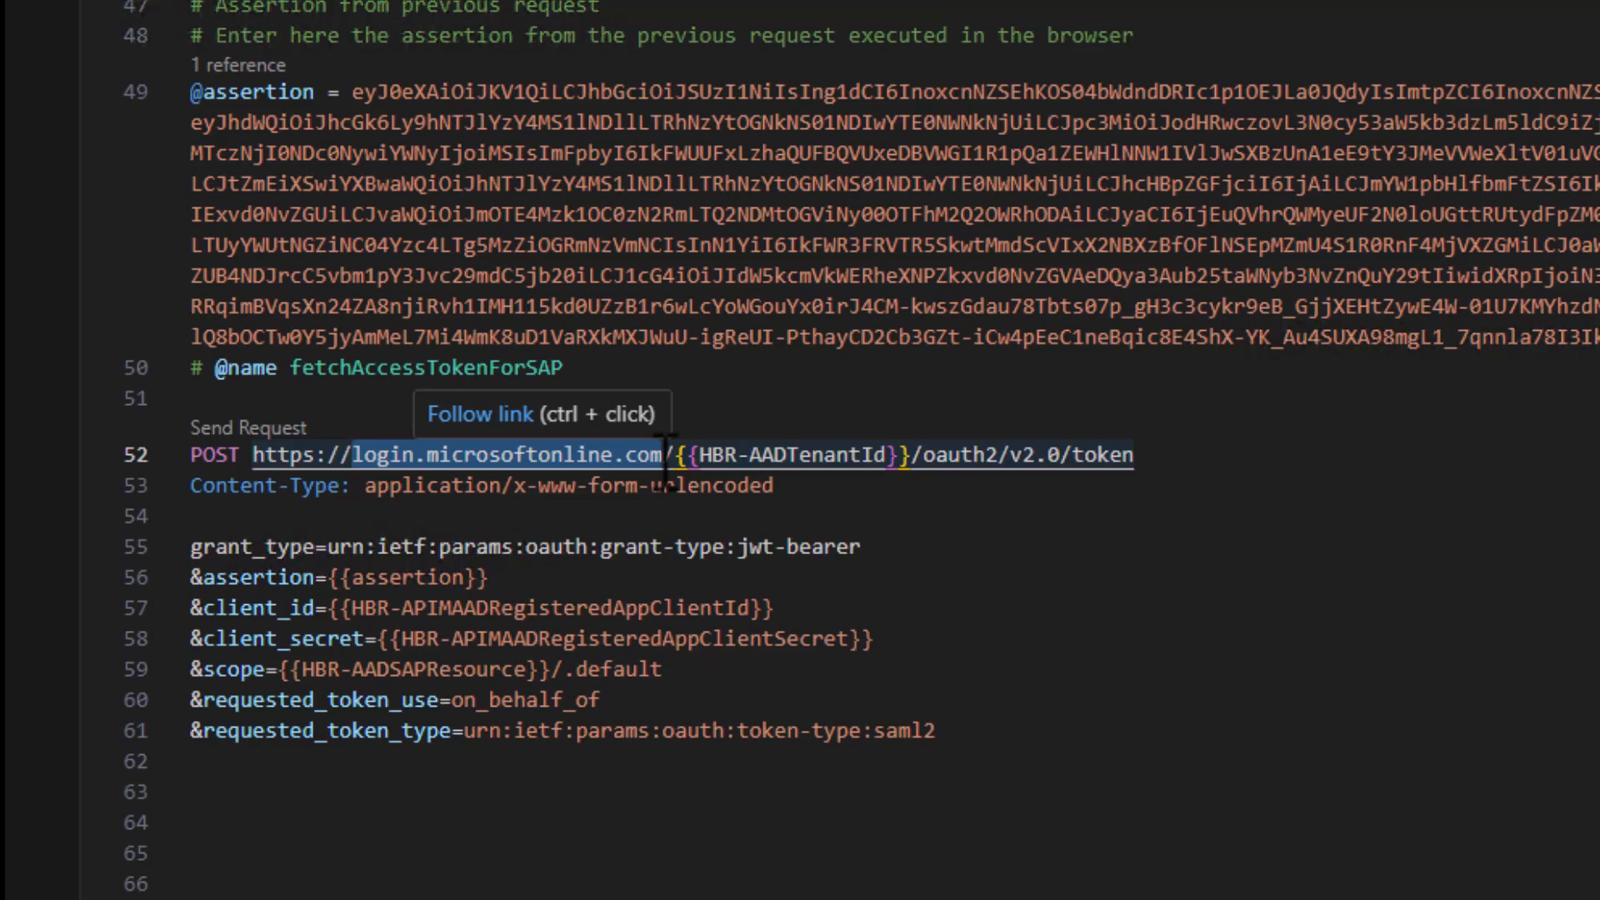
click(242, 430)
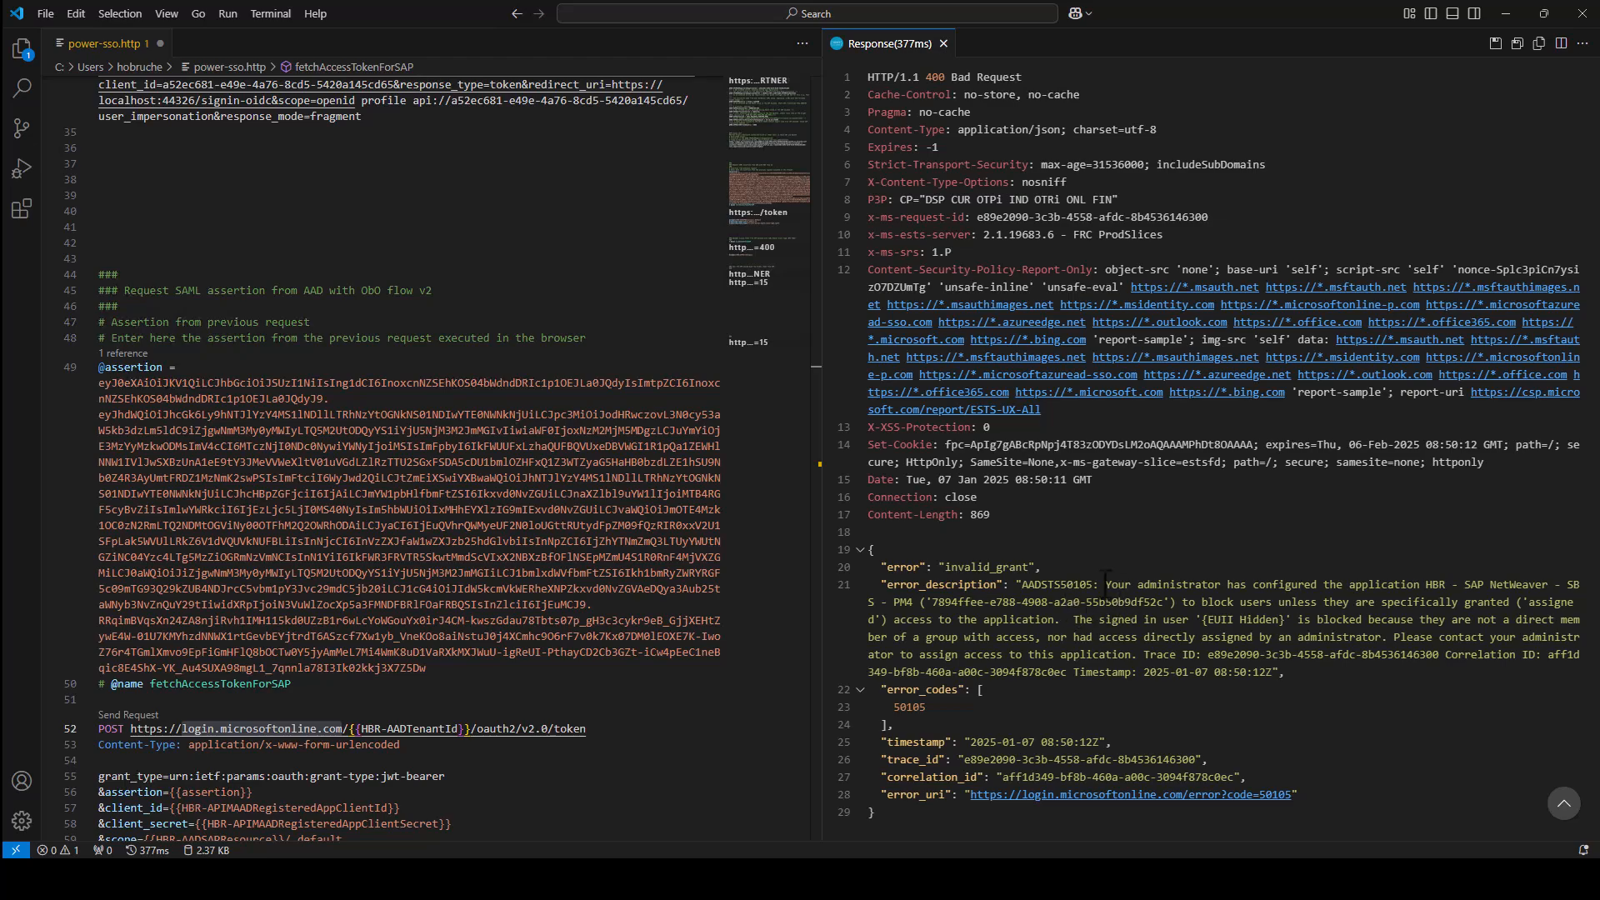
drag(1105, 584, 1435, 585)
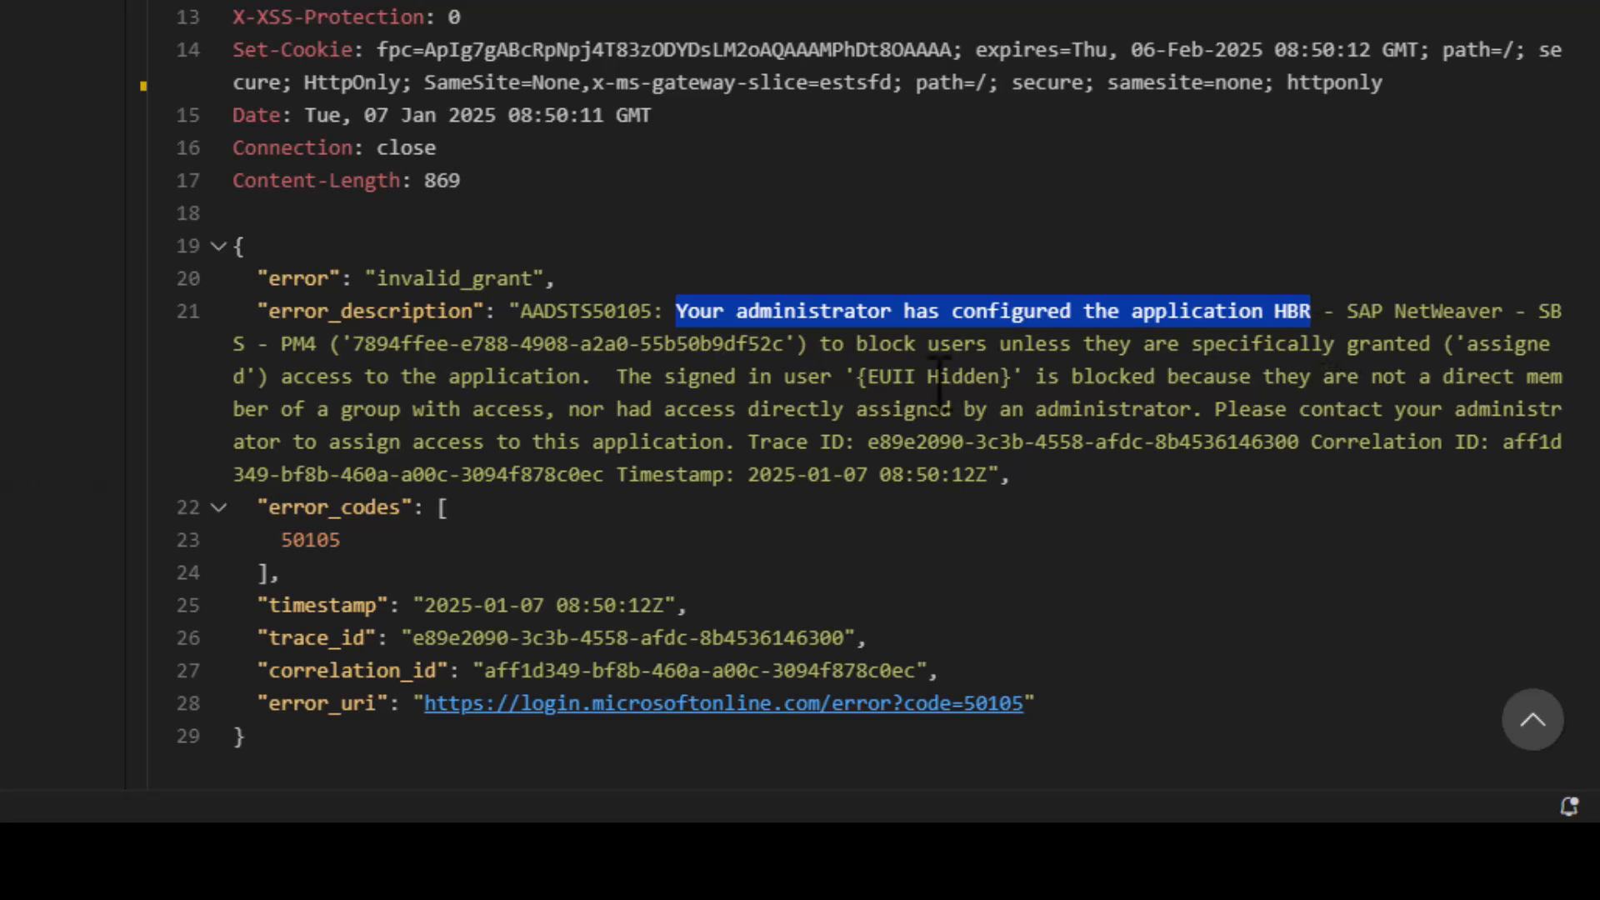
drag(846, 343, 1447, 343)
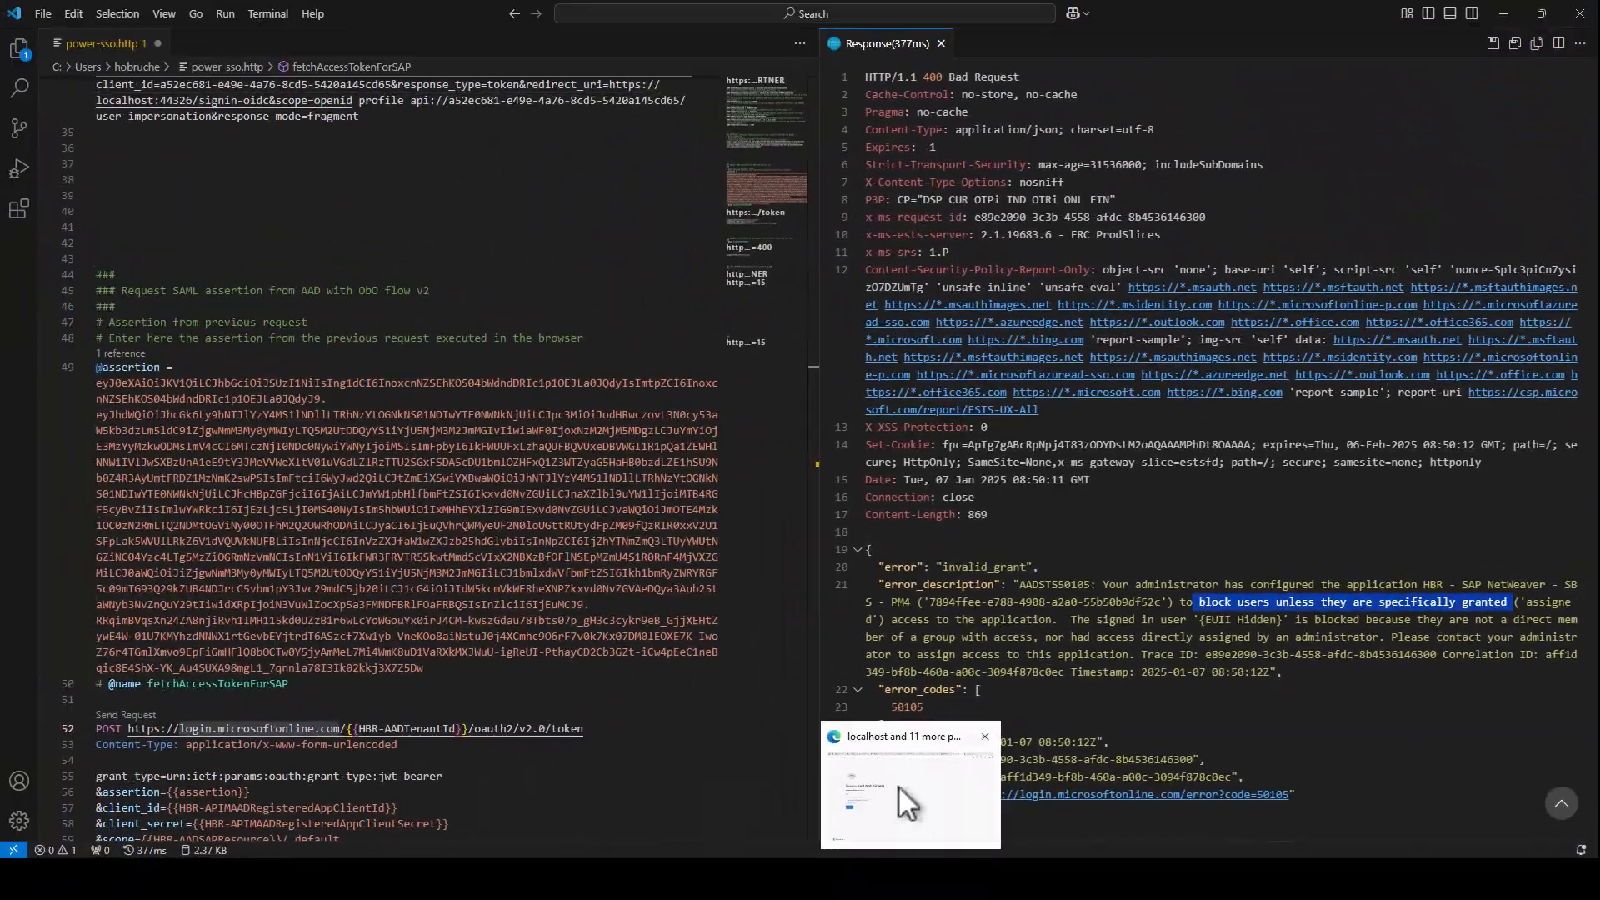
- Switch to the Azure portal in the browser and assign the All Company group to the HBR - SAP NetWeaver - SBS - PM4 enterprise application
click(892, 787)
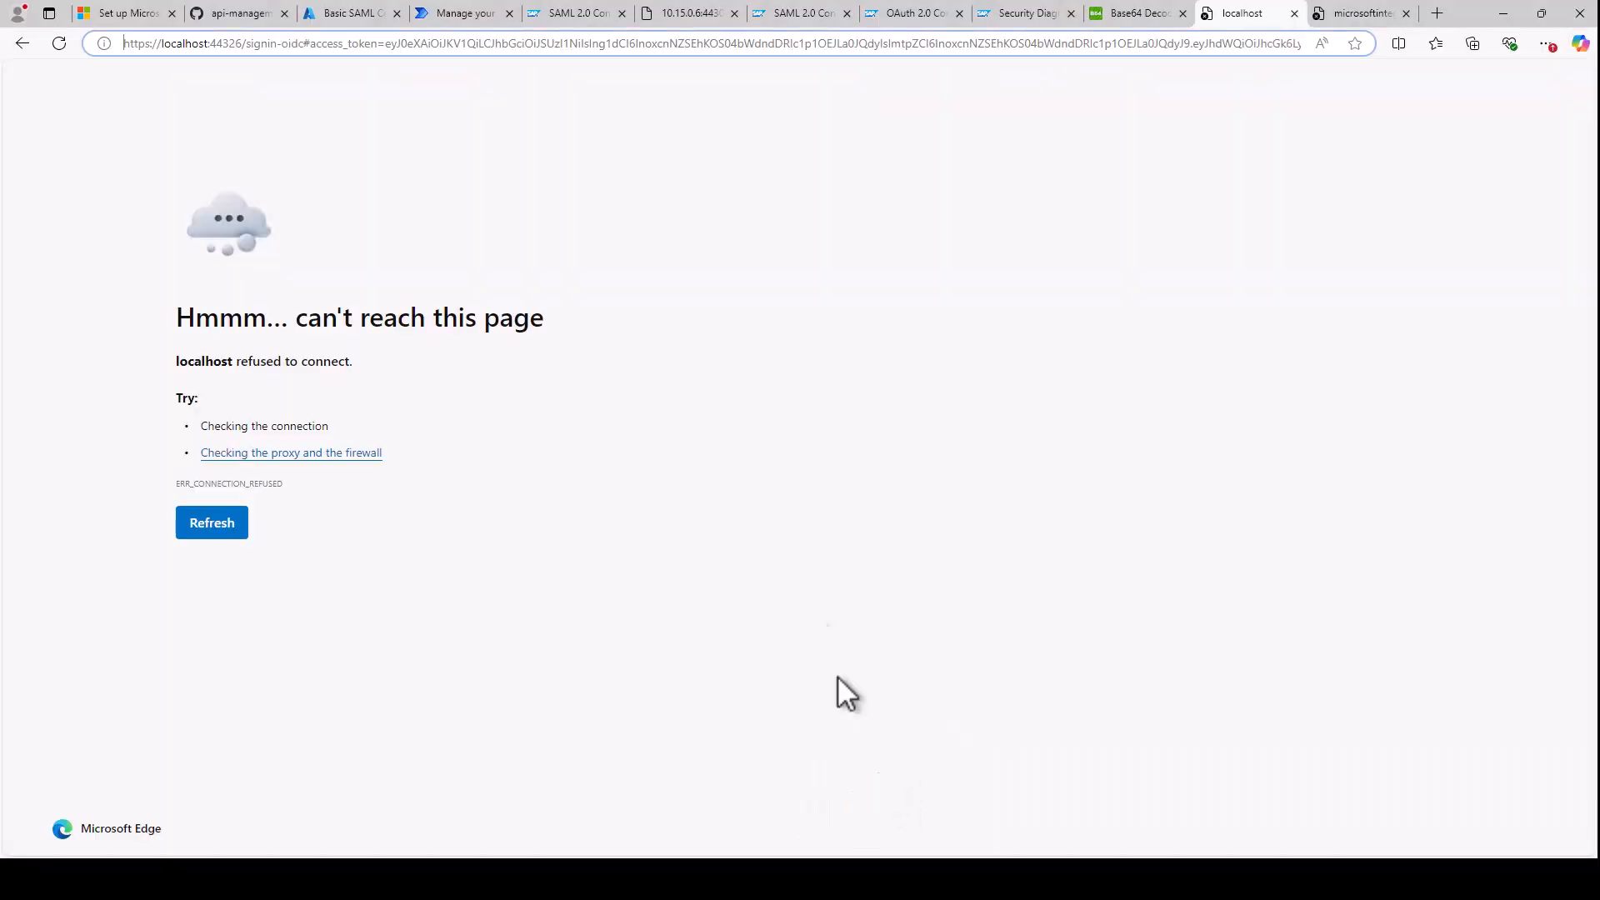
click(354, 15)
click(459, 13)
click(354, 15)
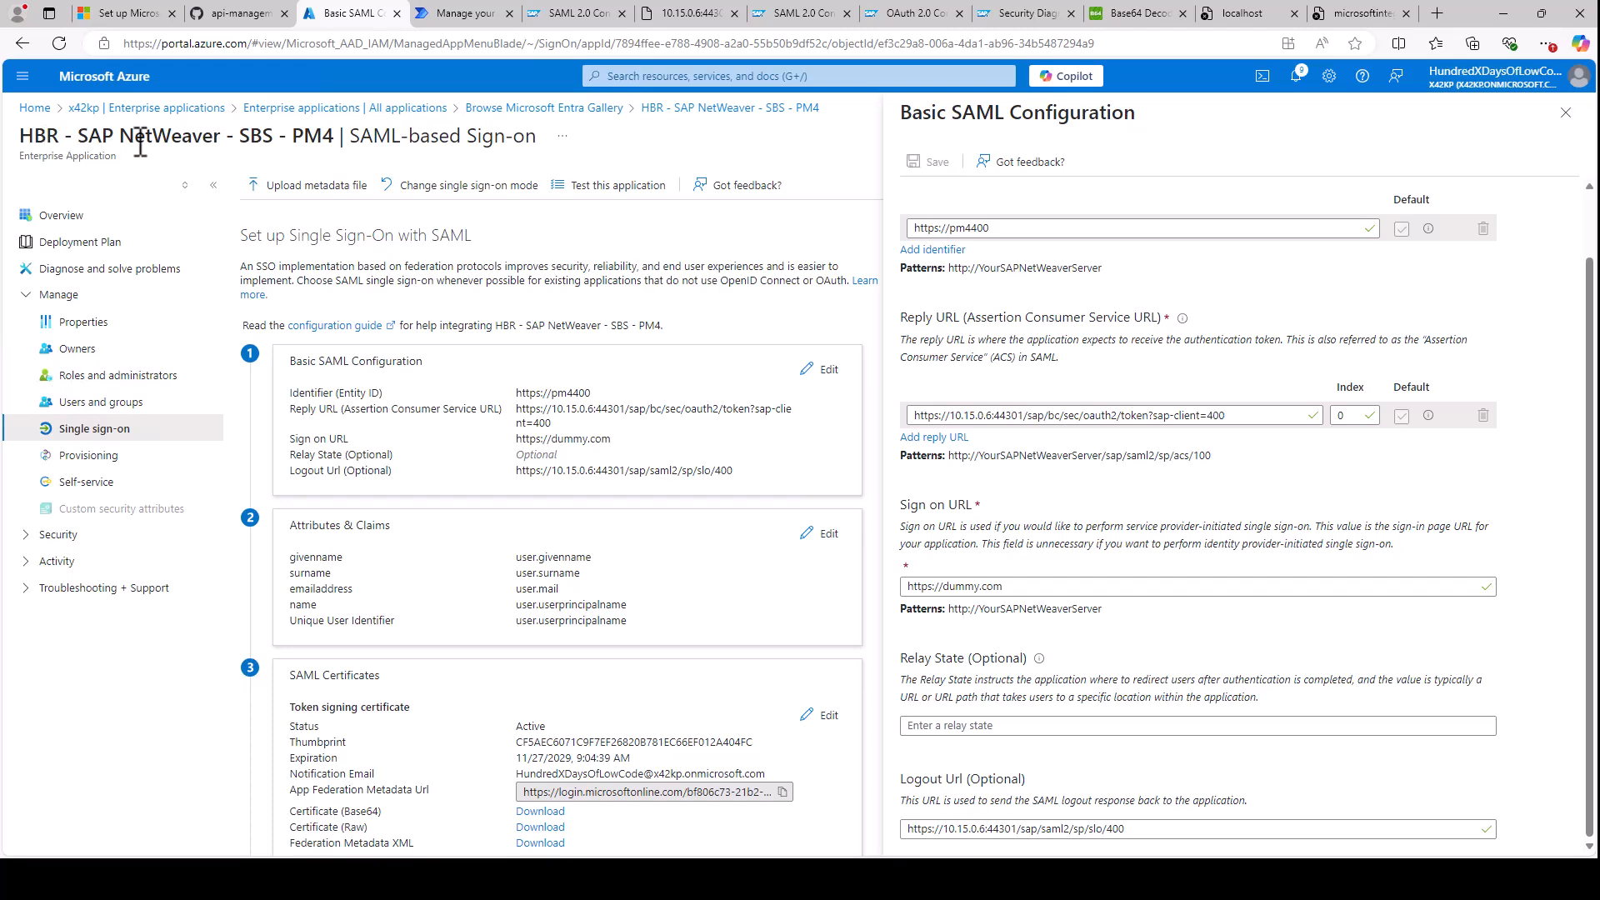
click(98, 402)
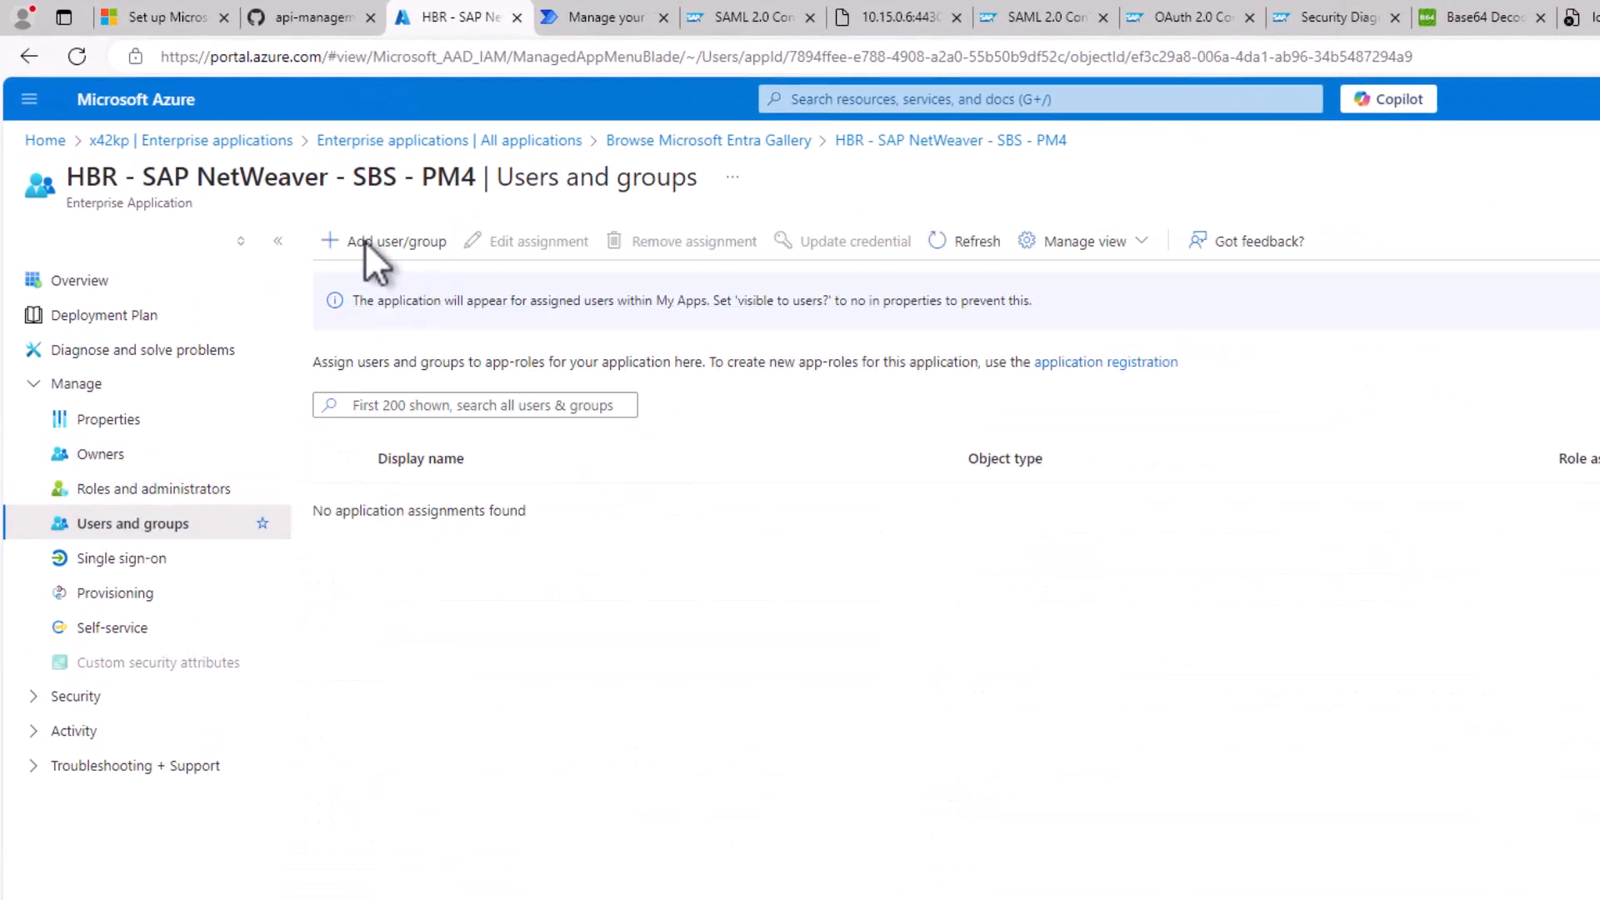
click(323, 214)
click(84, 283)
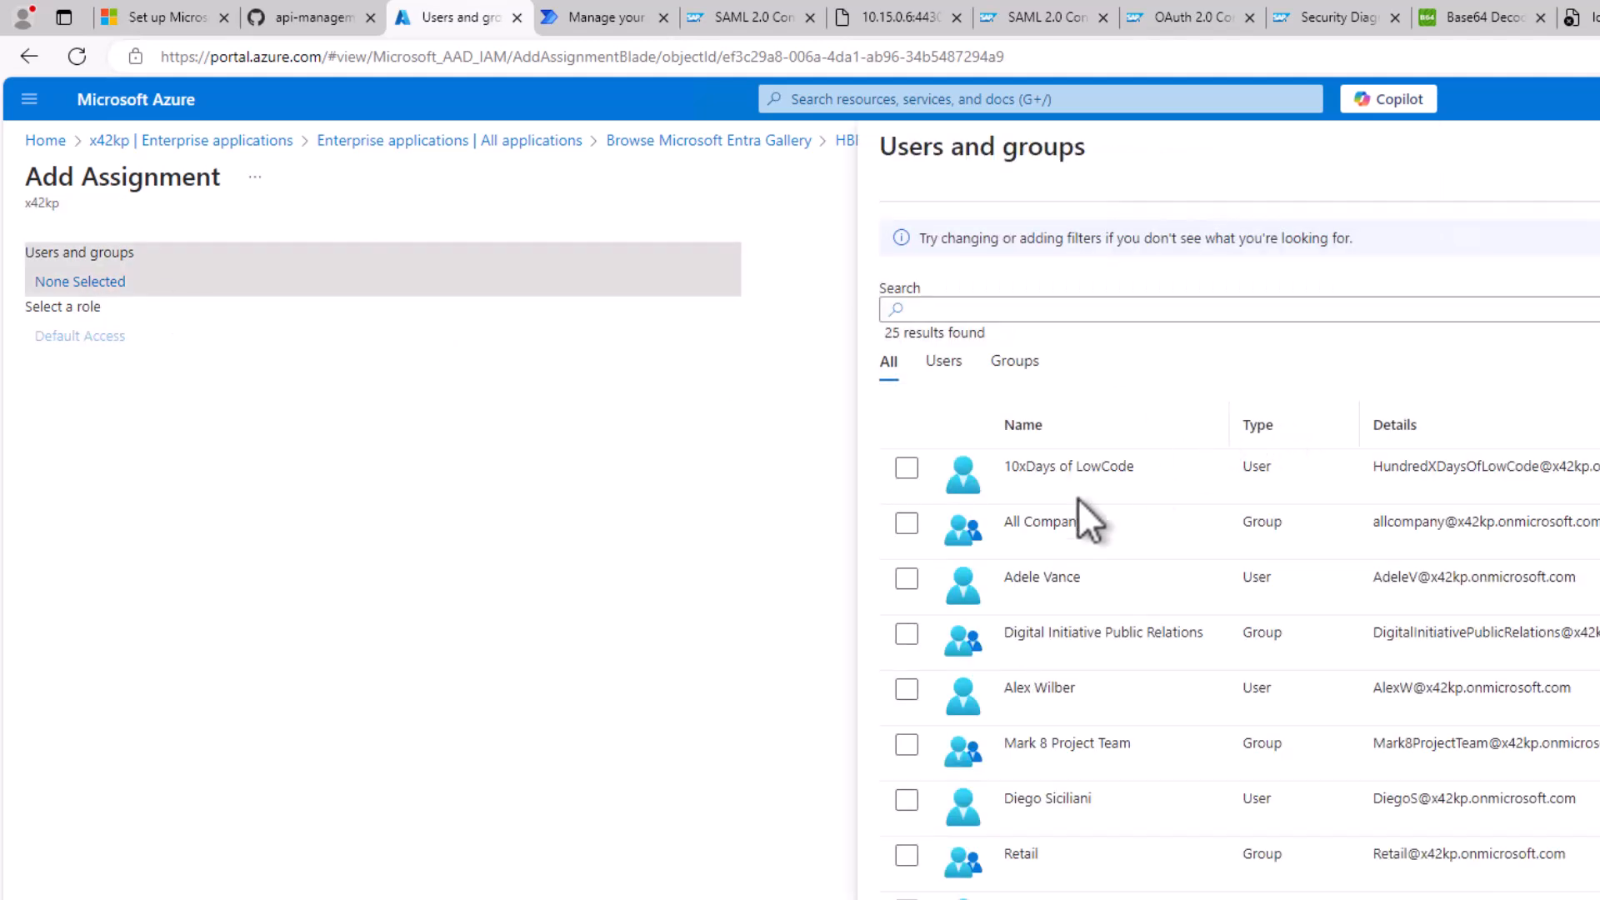
click(910, 524)
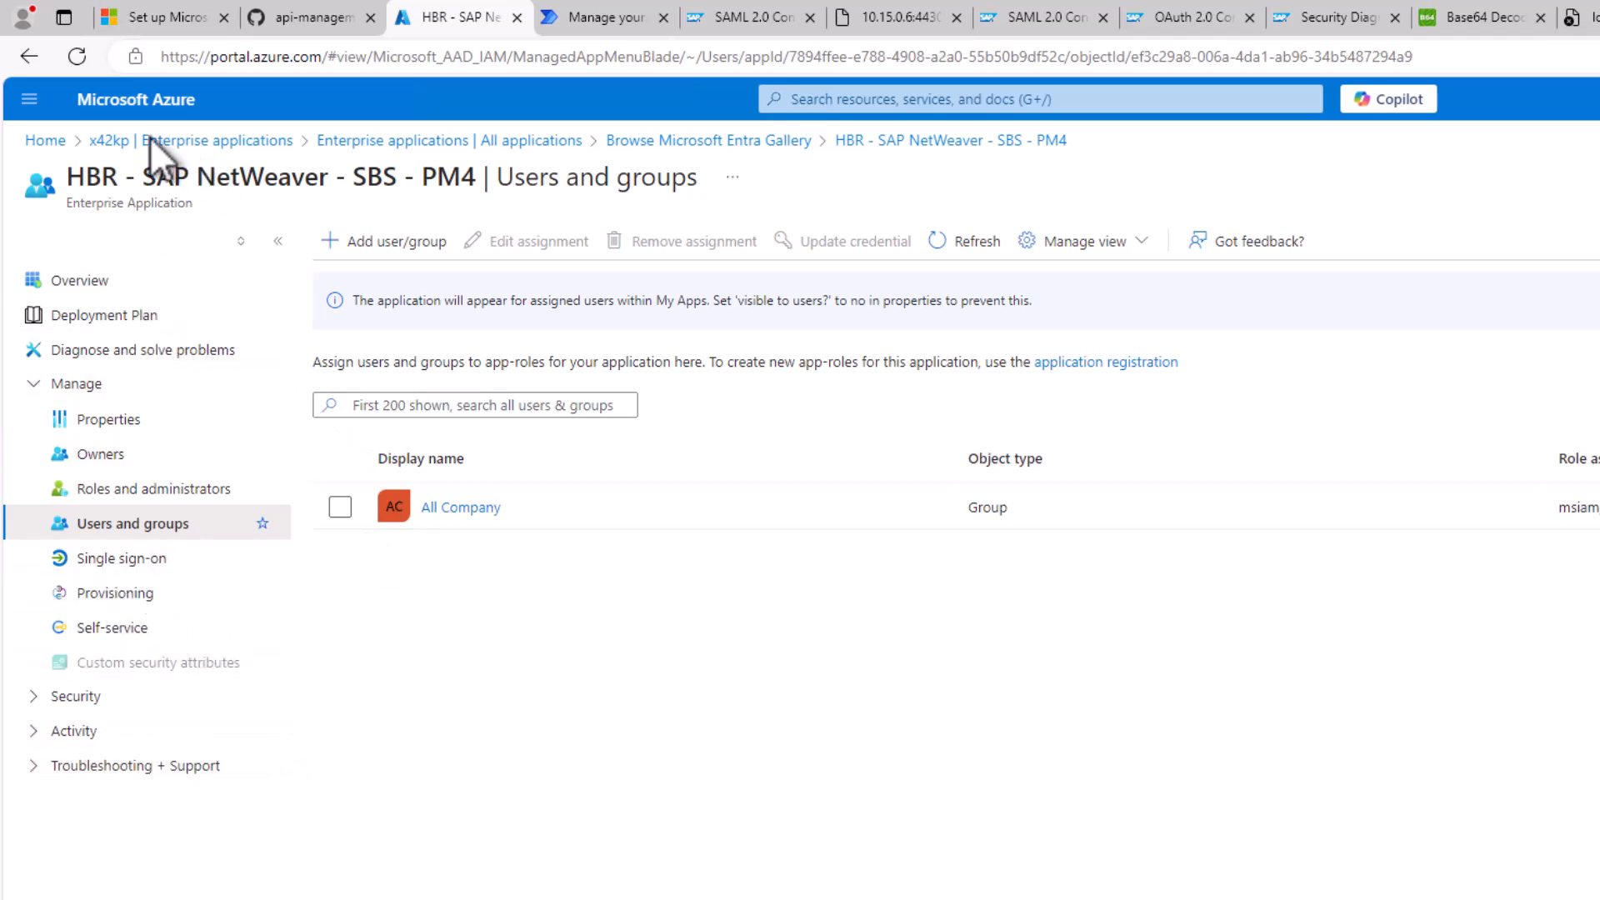
- Open the API permissions of the hbr-sbs-power-to-apim app registration in a separate browser tab
click(104, 141)
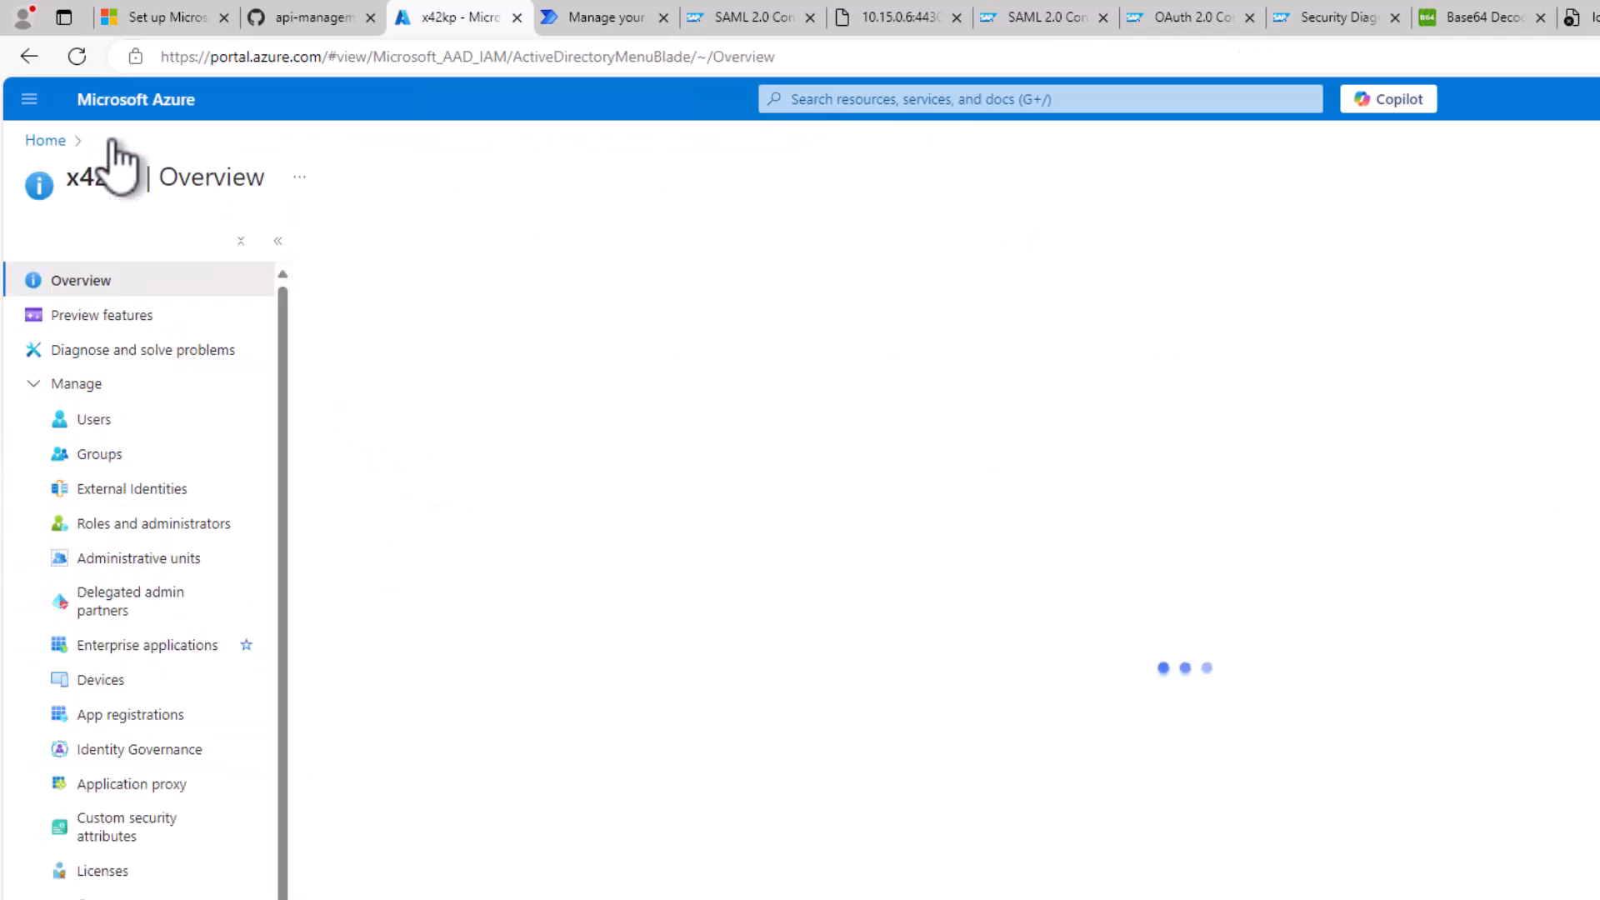
middle_click(114, 717)
click(552, 19)
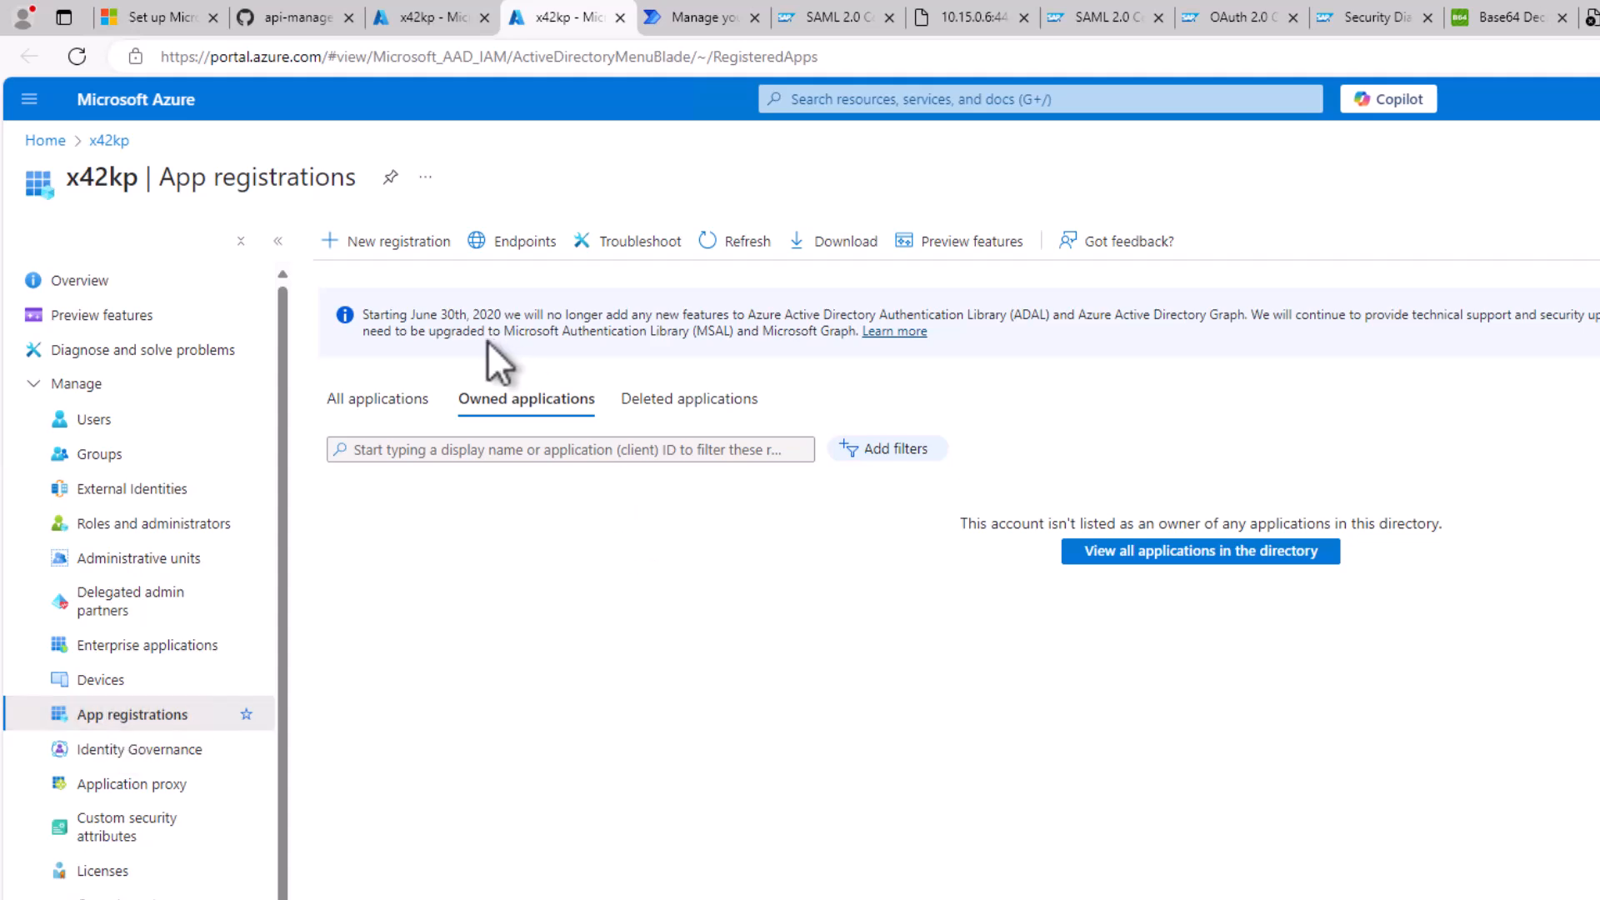
click(380, 401)
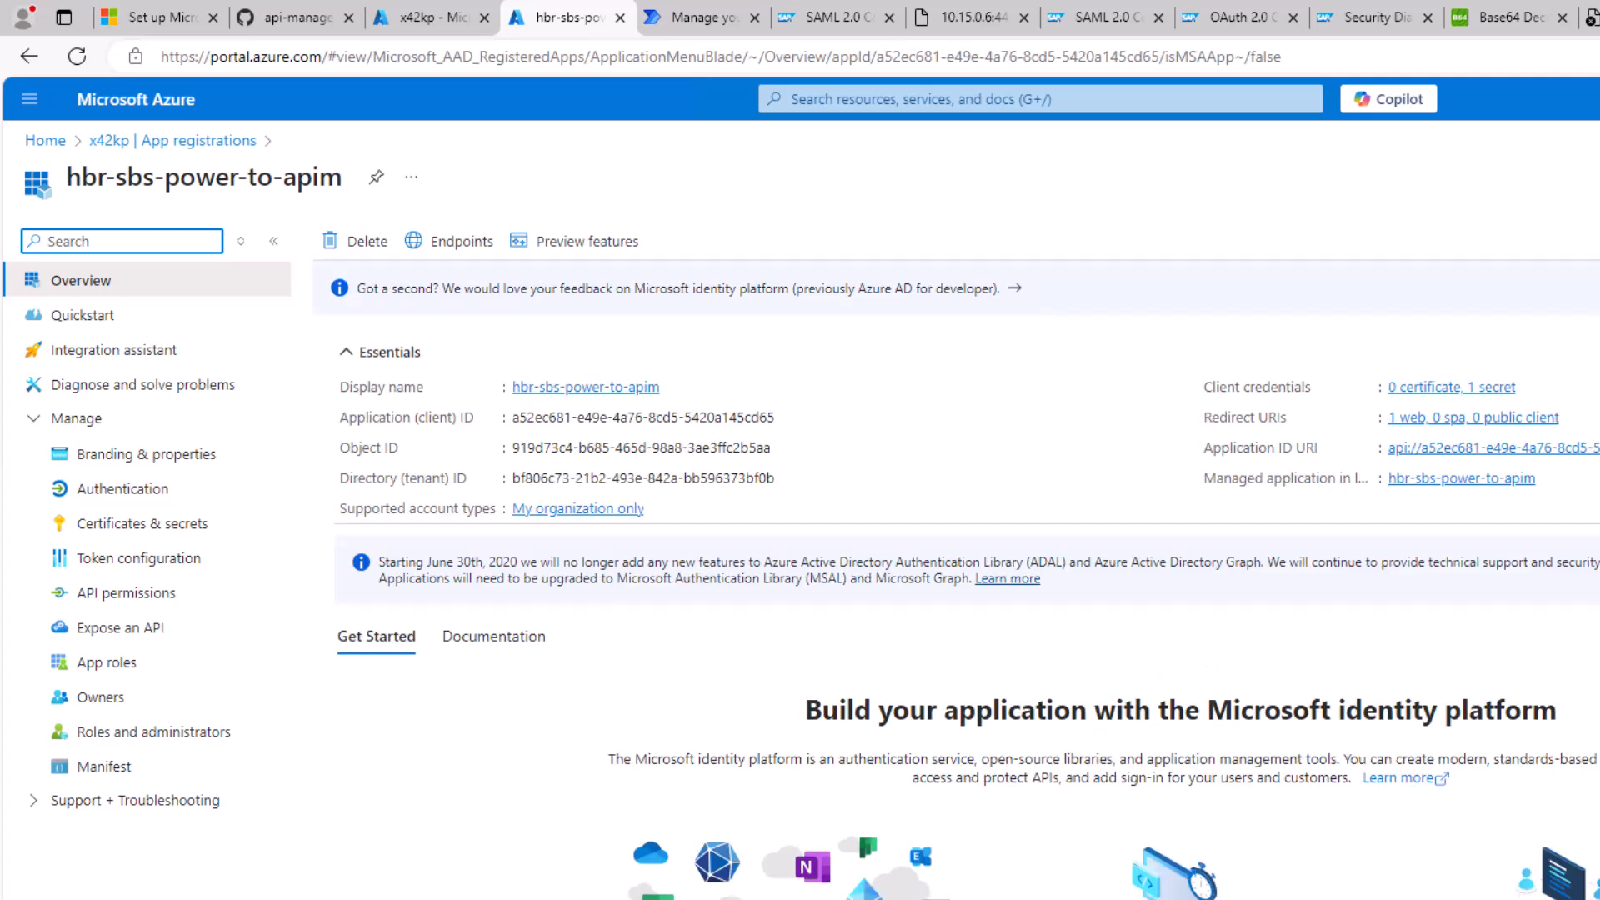
click(117, 594)
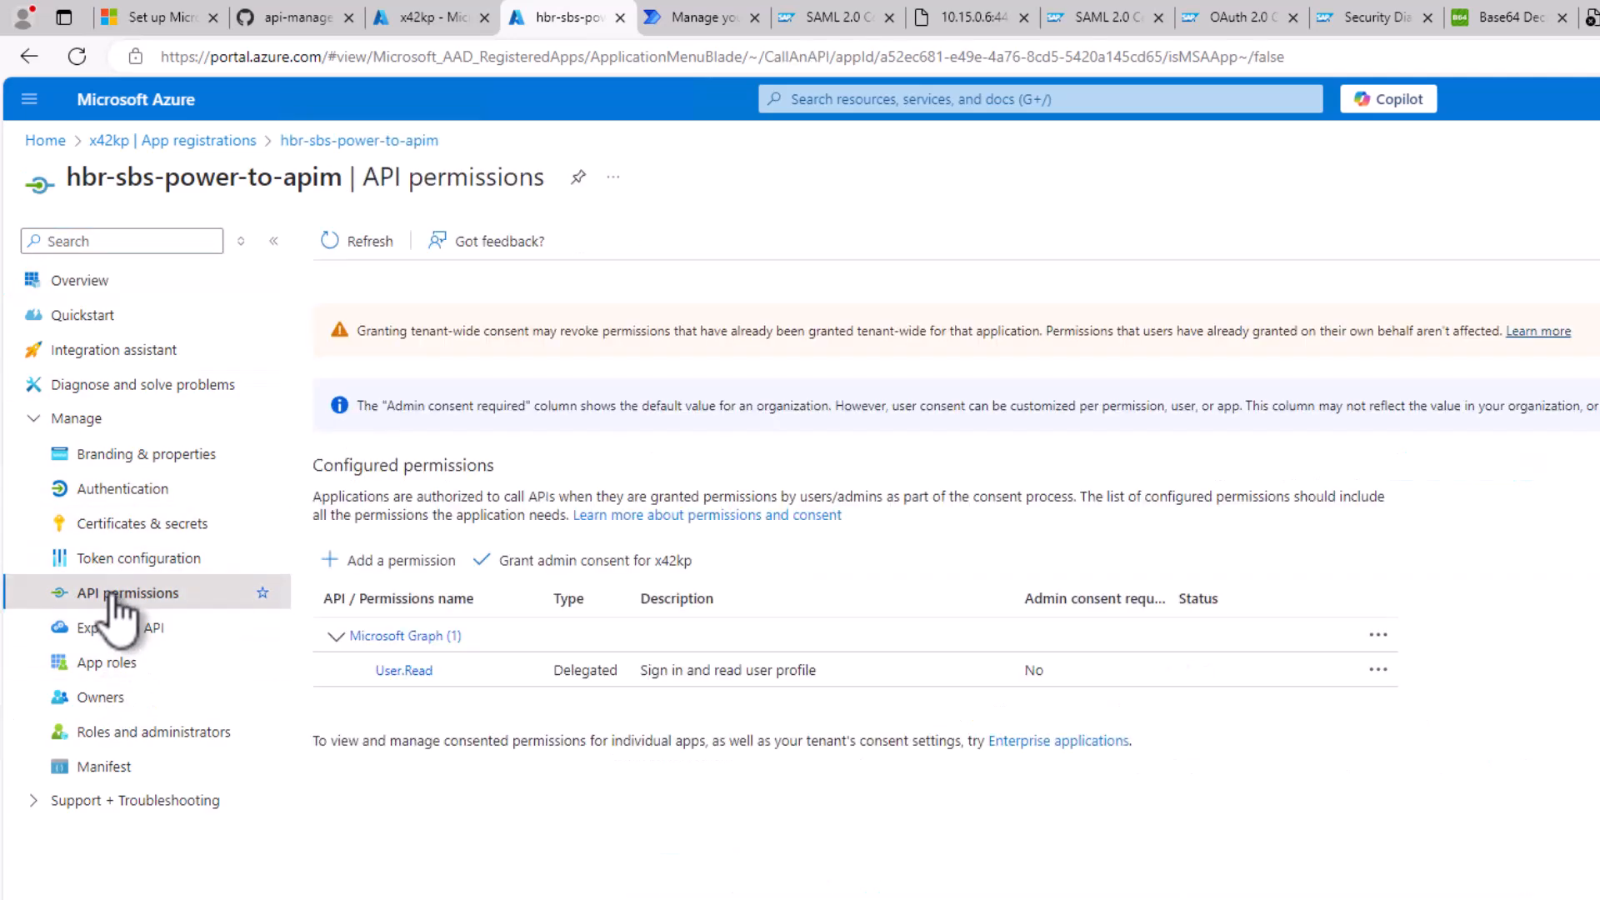
- Add the delegated user_impersonation permission of HBR - SAP NetWeaver - SBS - PM4 and grant admin consent for x42kp
click(351, 560)
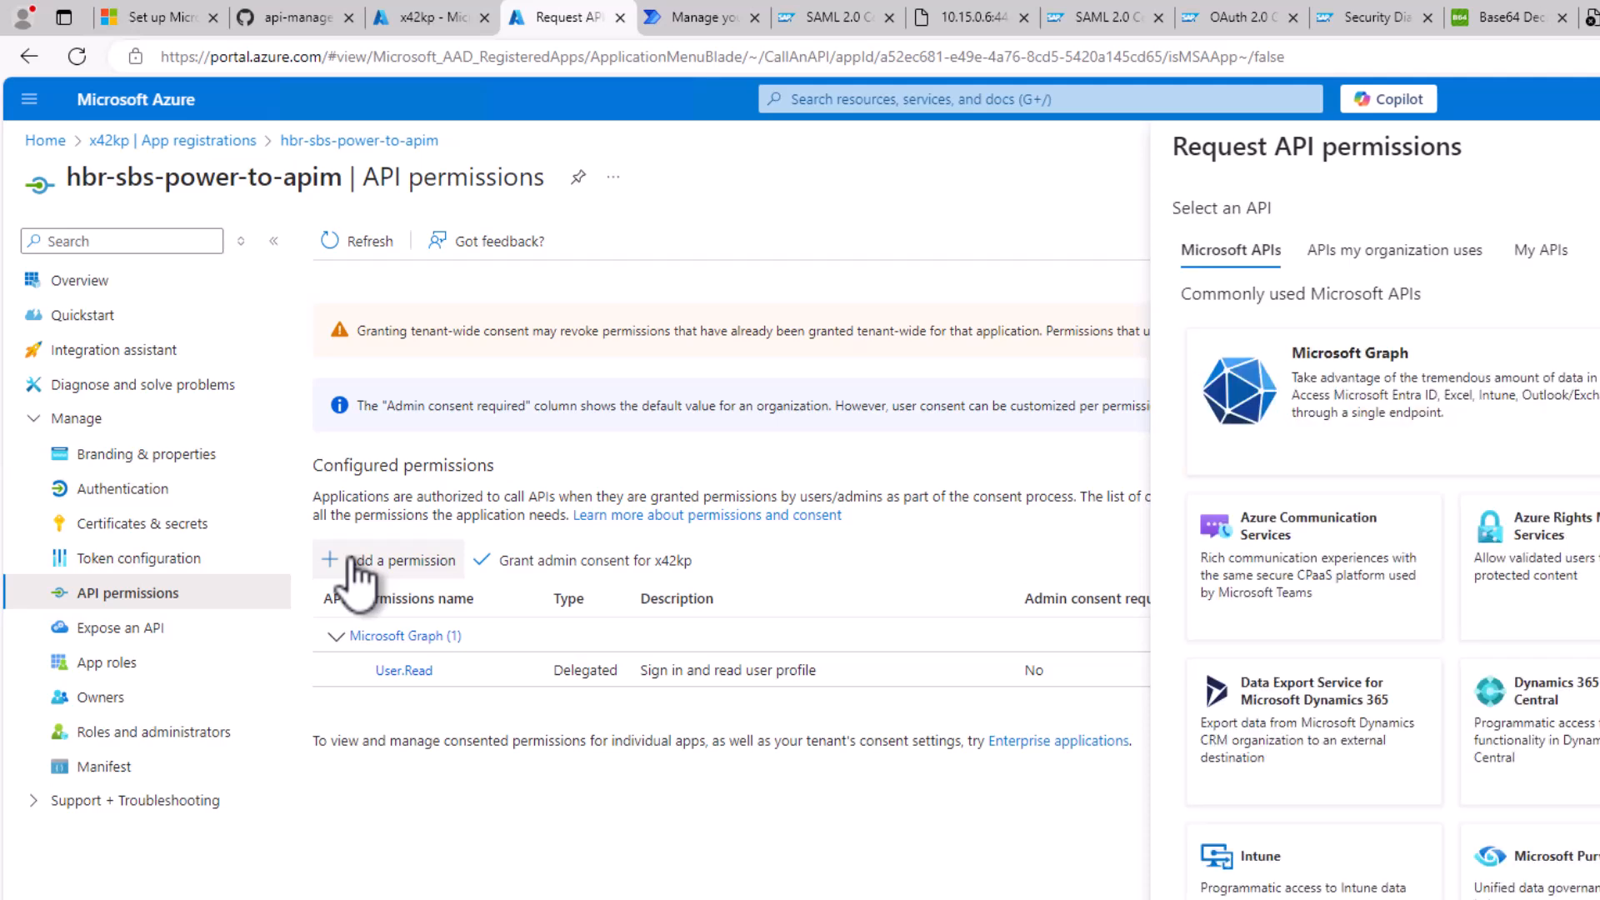
click(1349, 250)
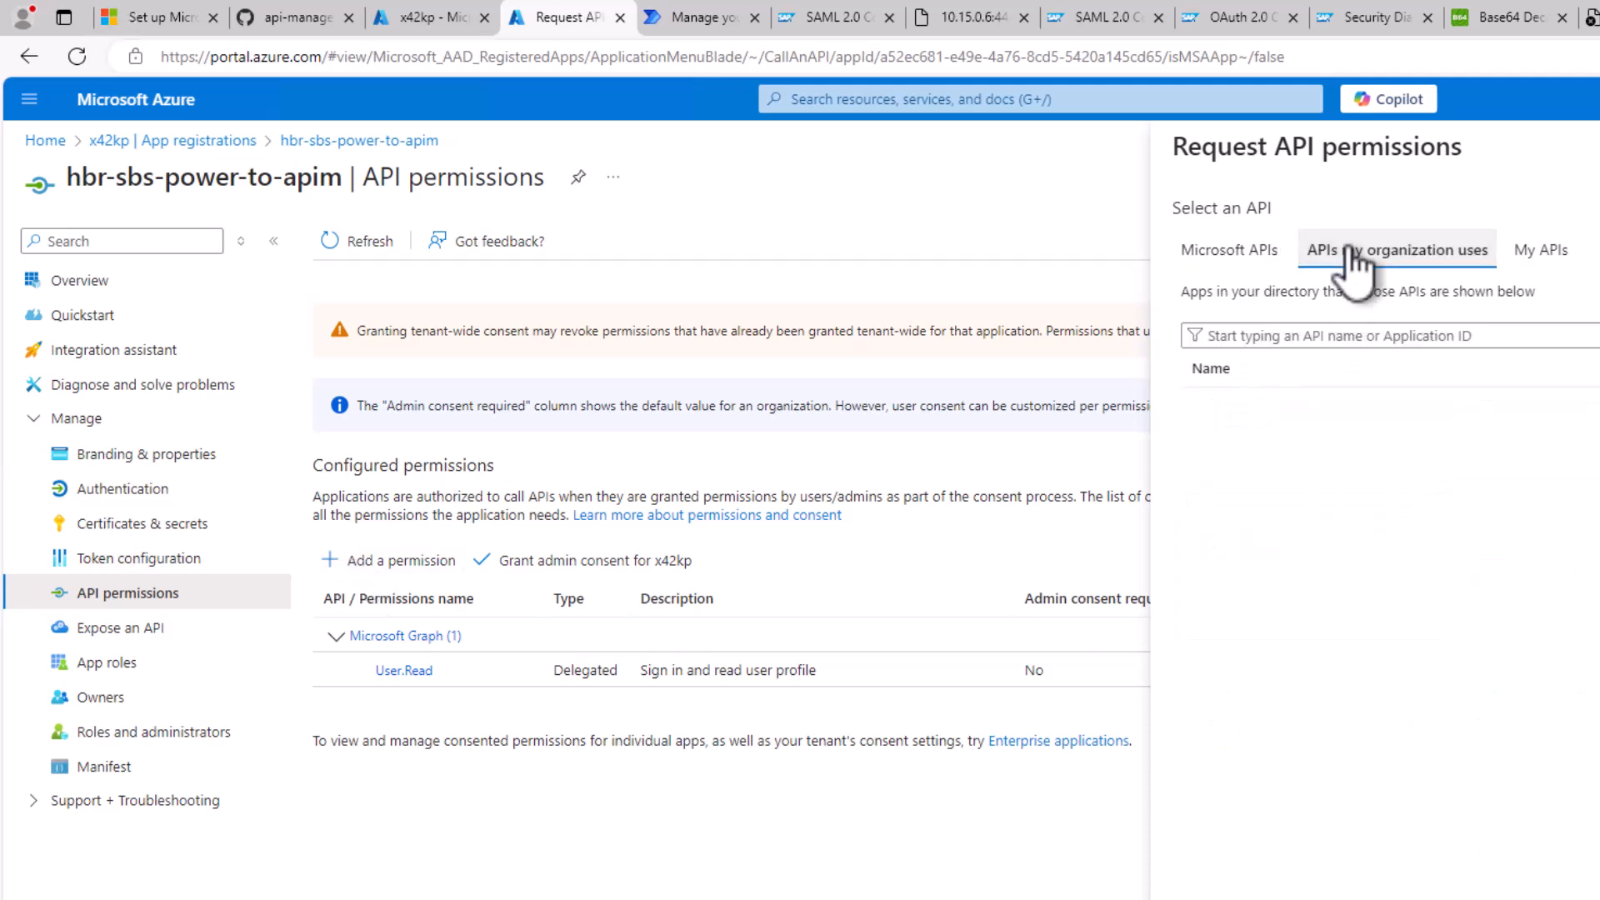
click(1301, 334)
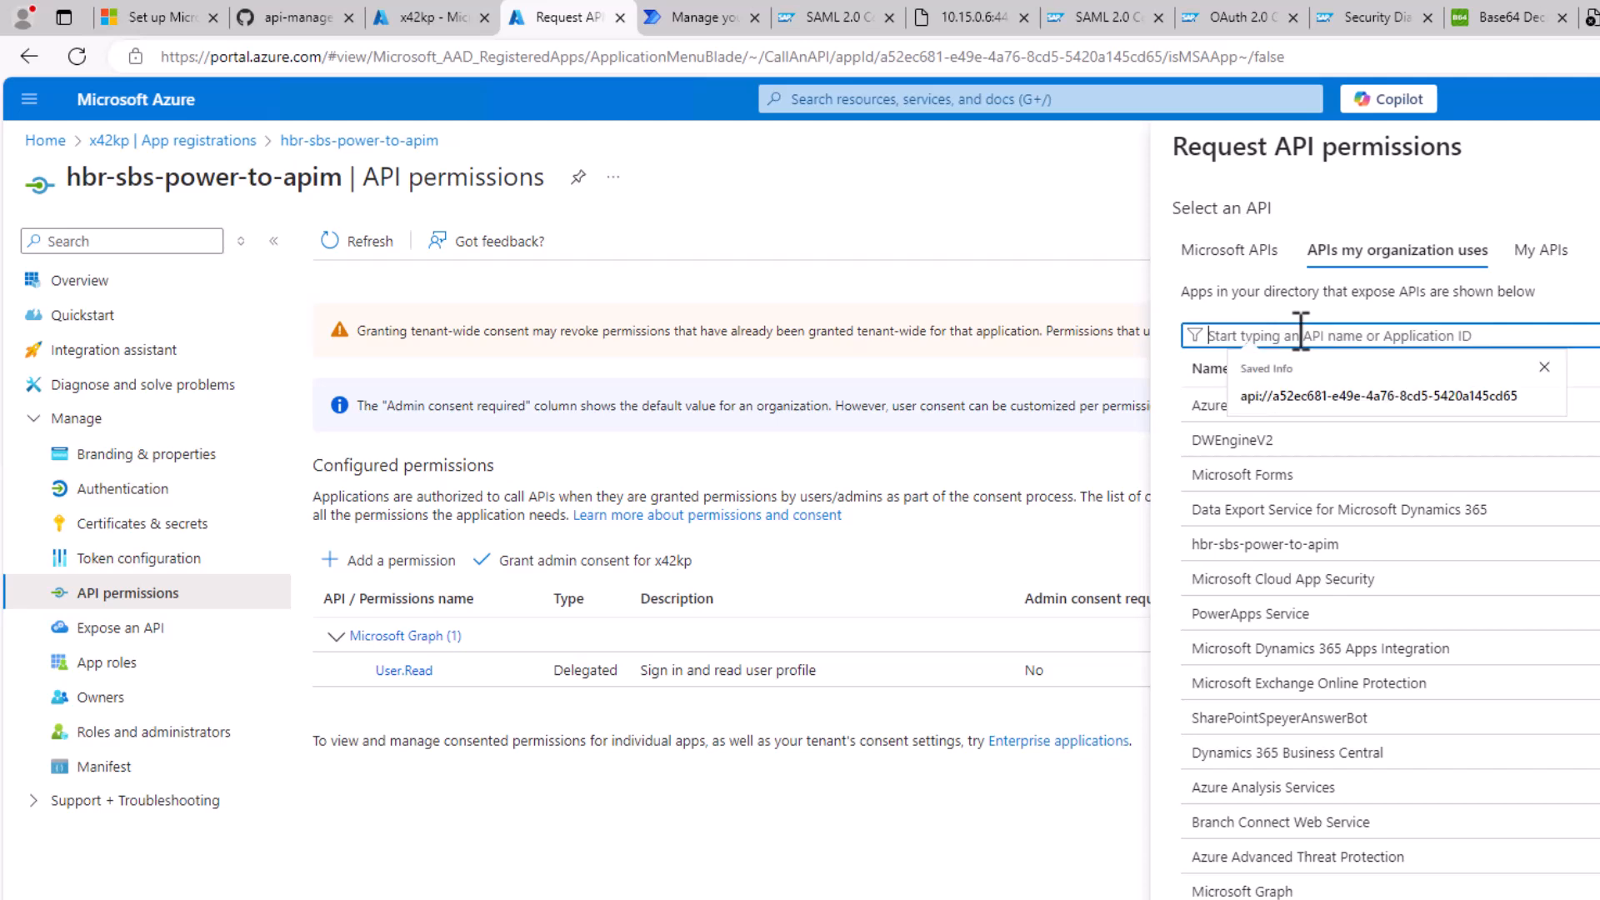
text(HB)
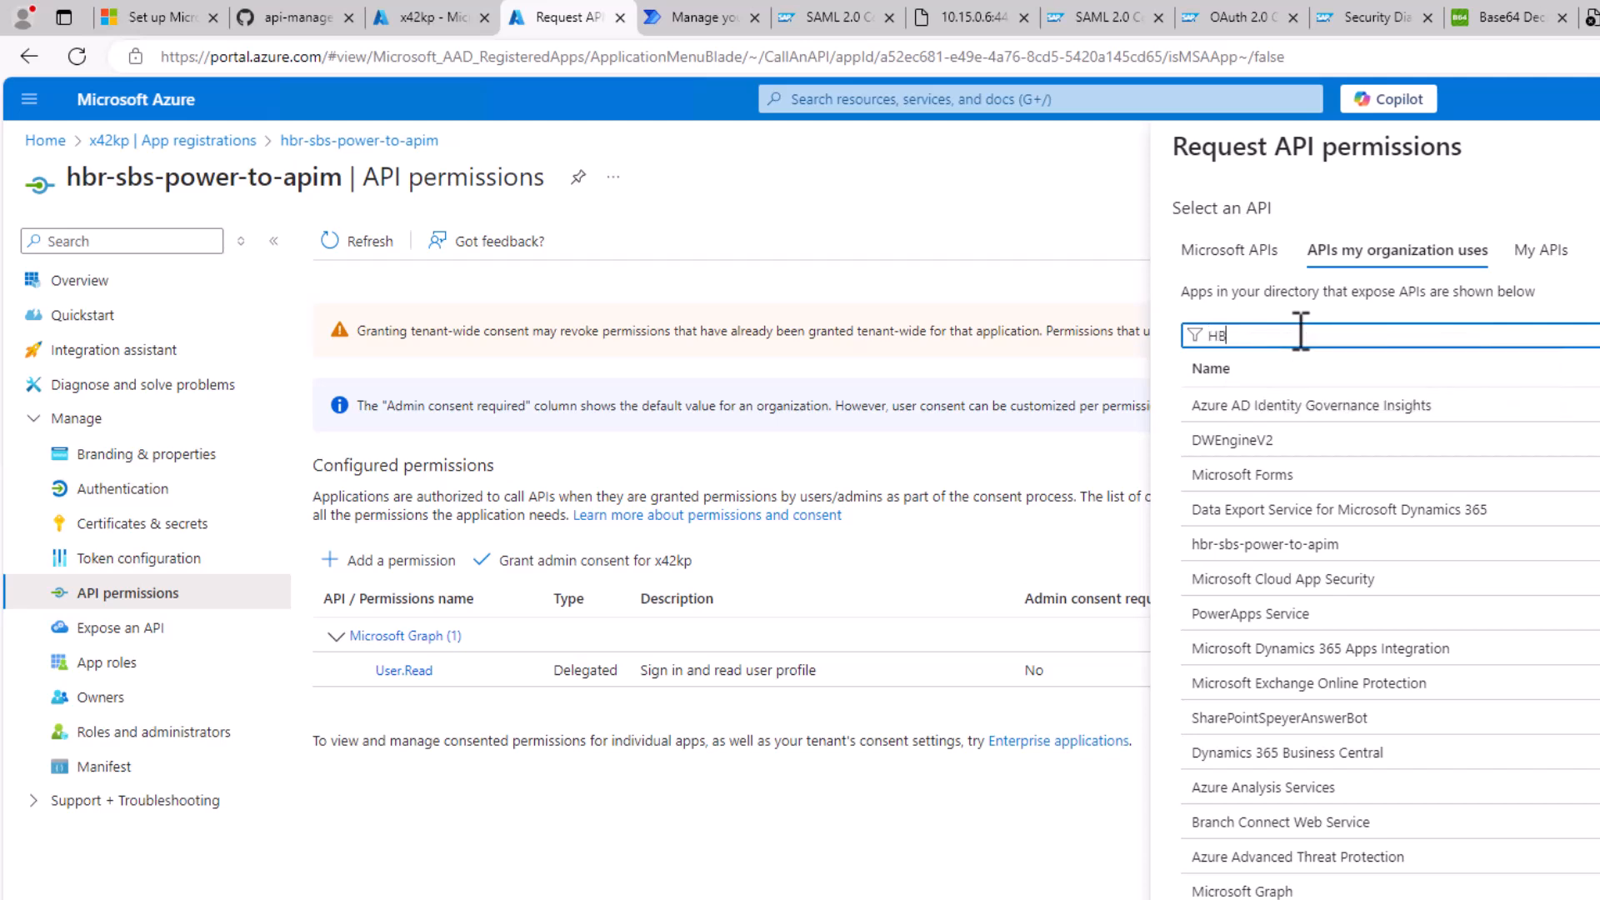
text(R - SAP)
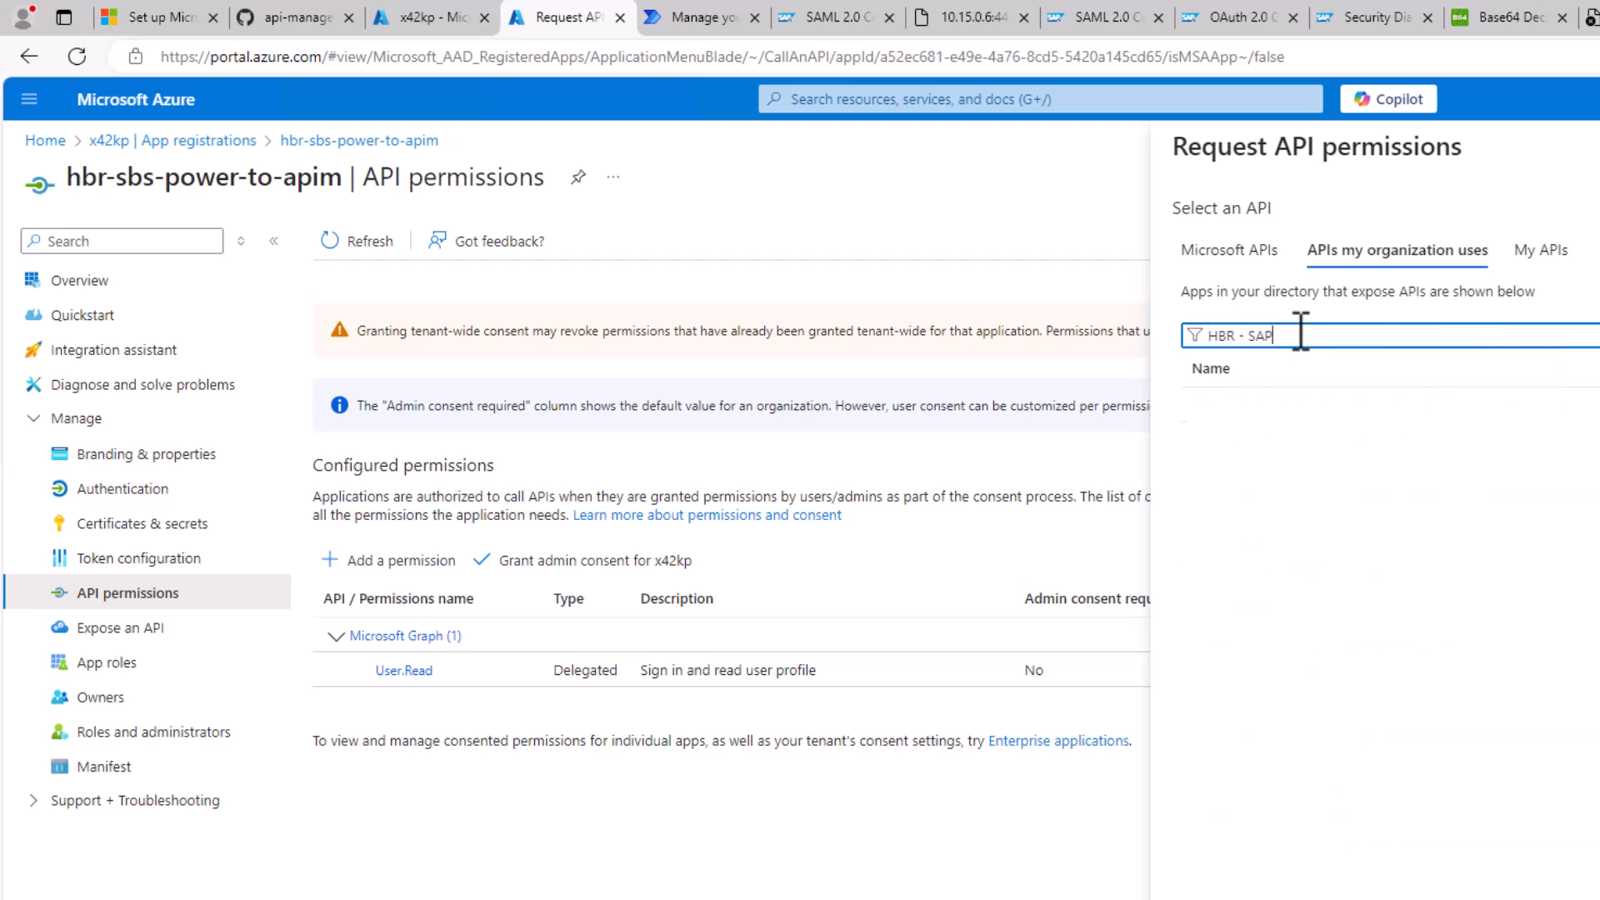
click(1310, 408)
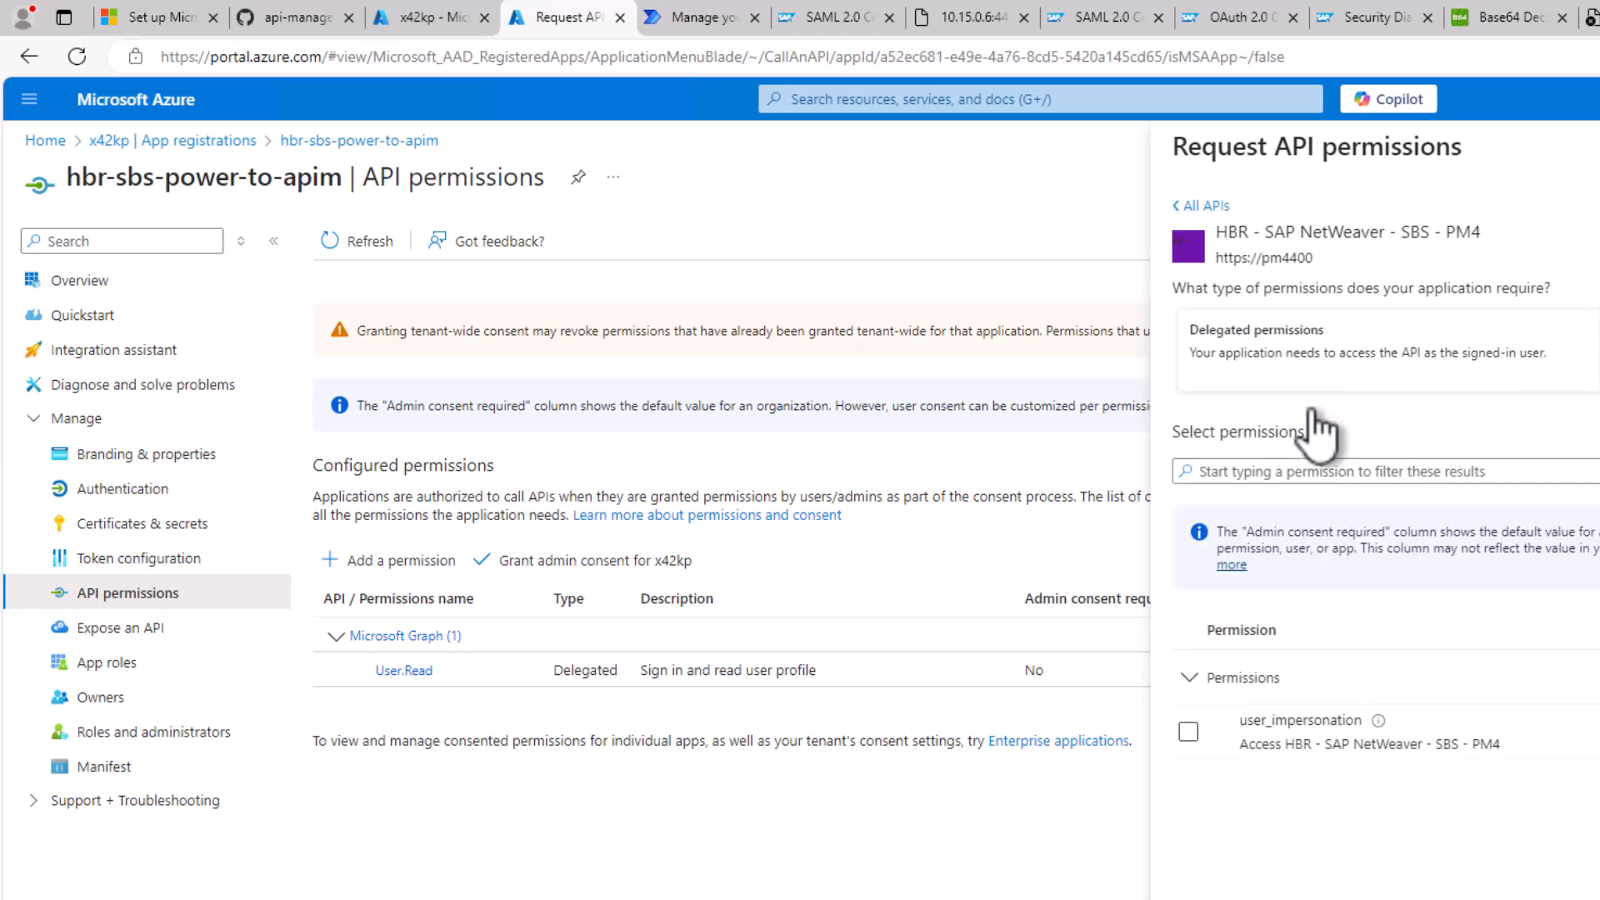
click(1188, 731)
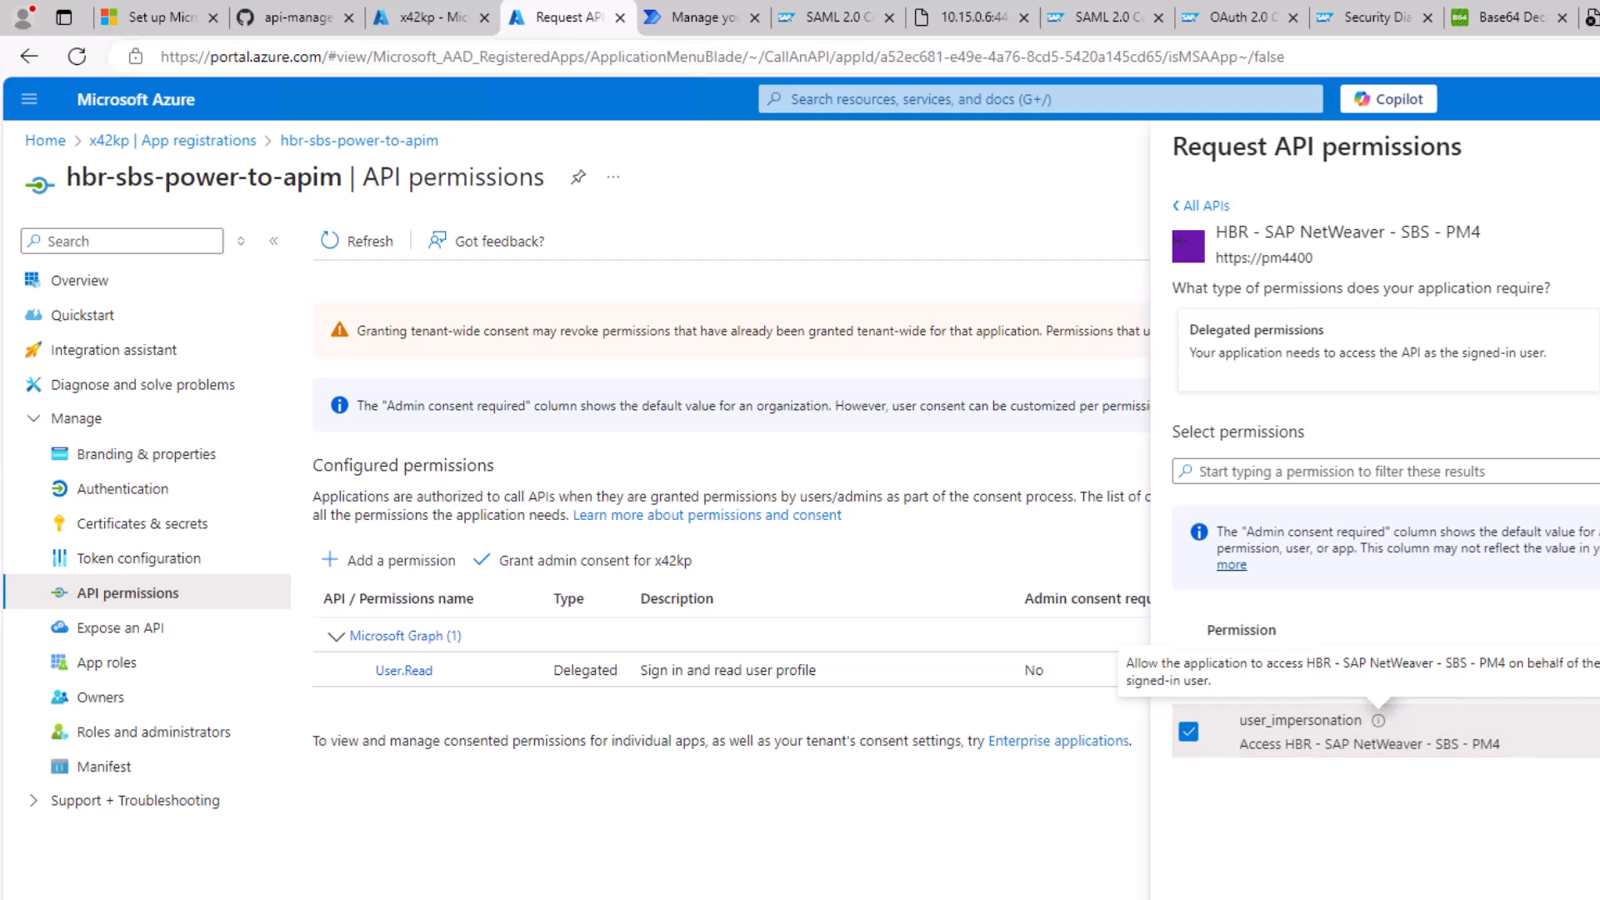
click(1229, 898)
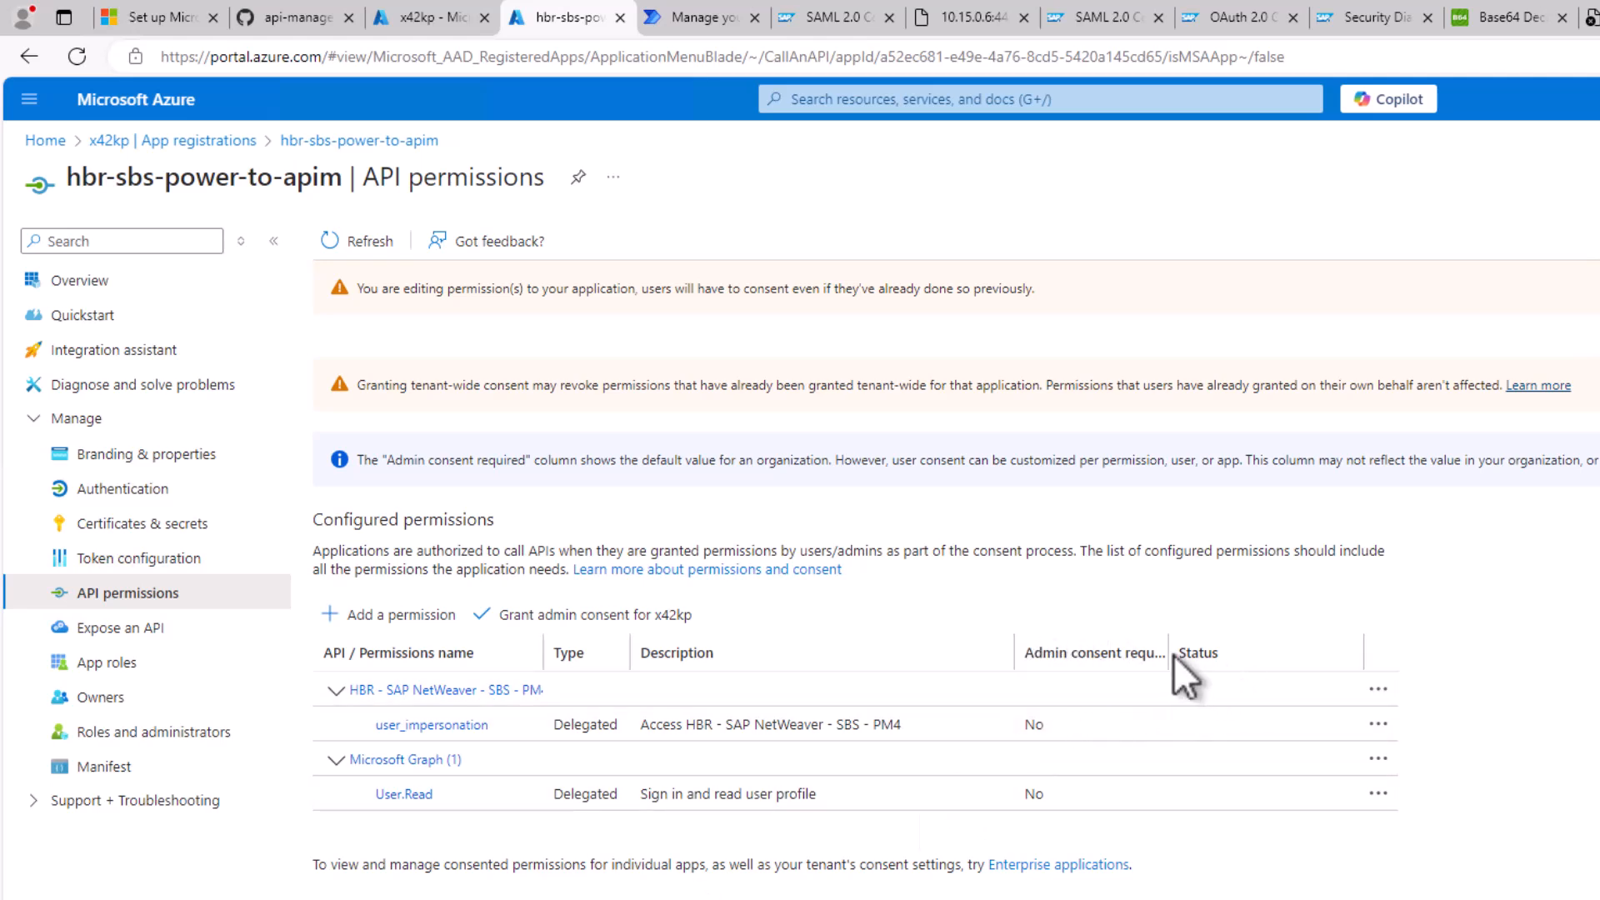
click(525, 616)
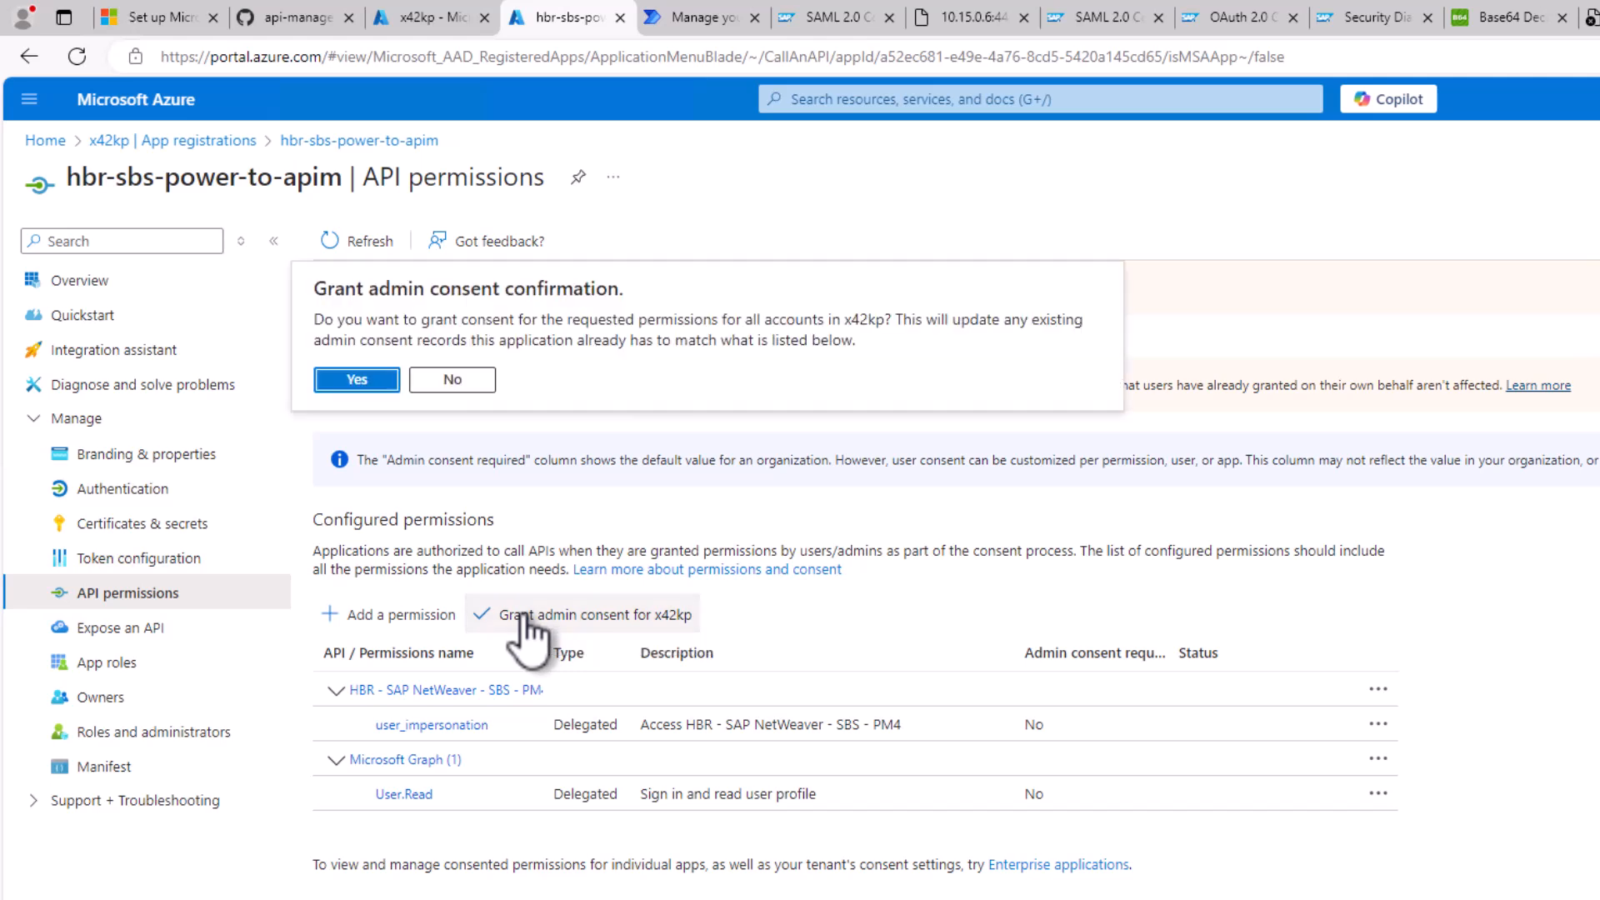
click(371, 380)
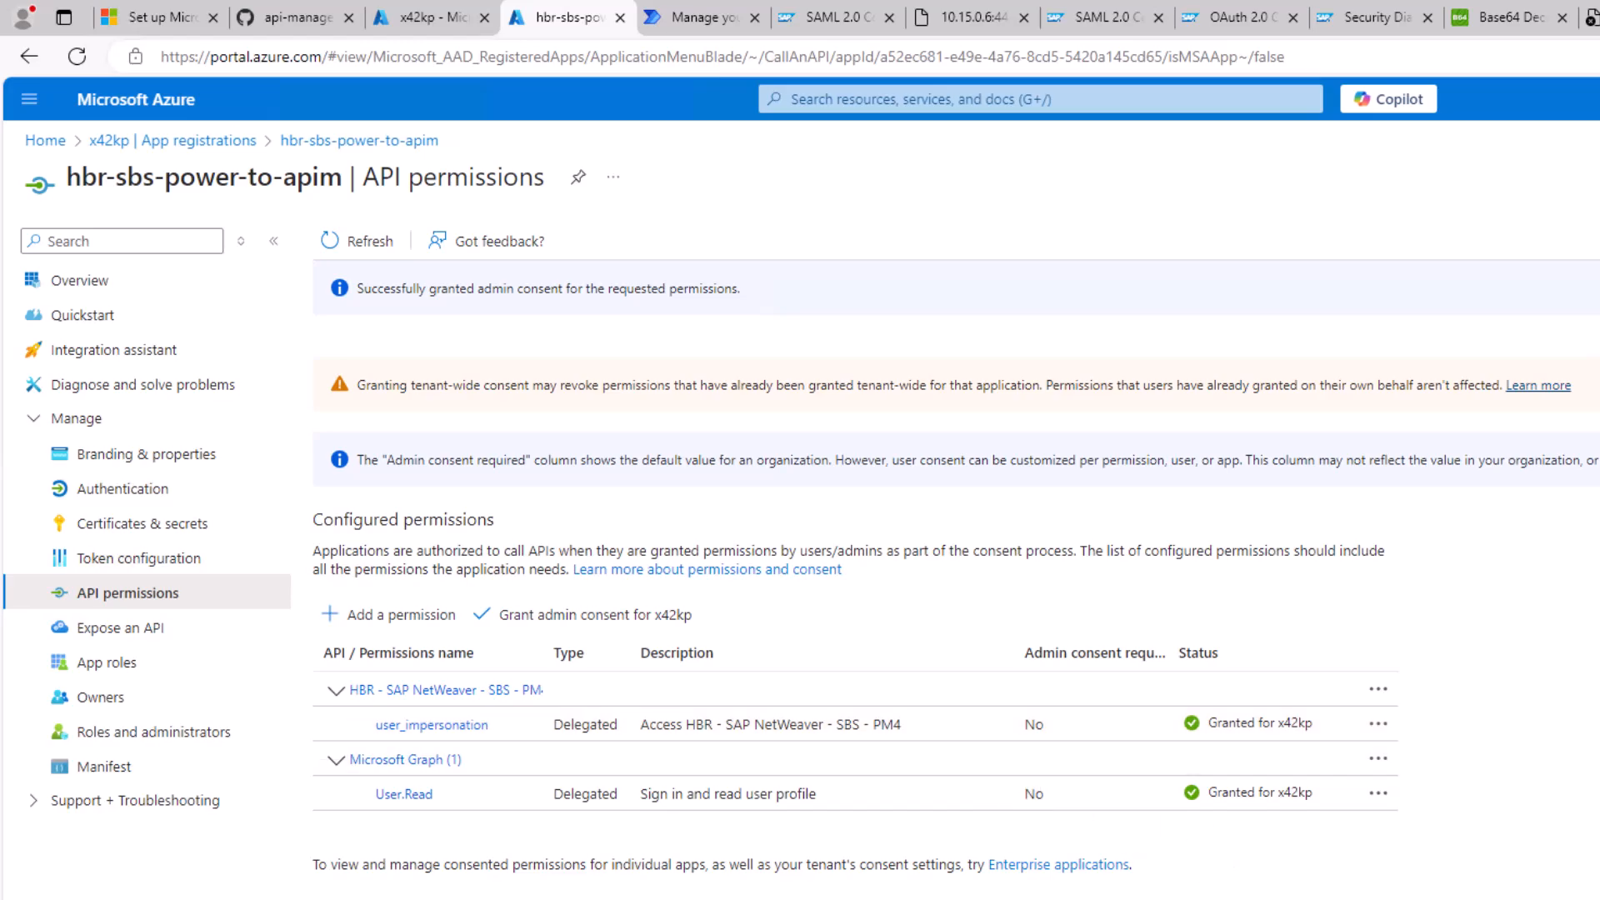
- Switch to VS Code, review the assertion, client ID and tenant ID variables, and resend the fetchAccessTokenForSAP request
key(alt+Tab)
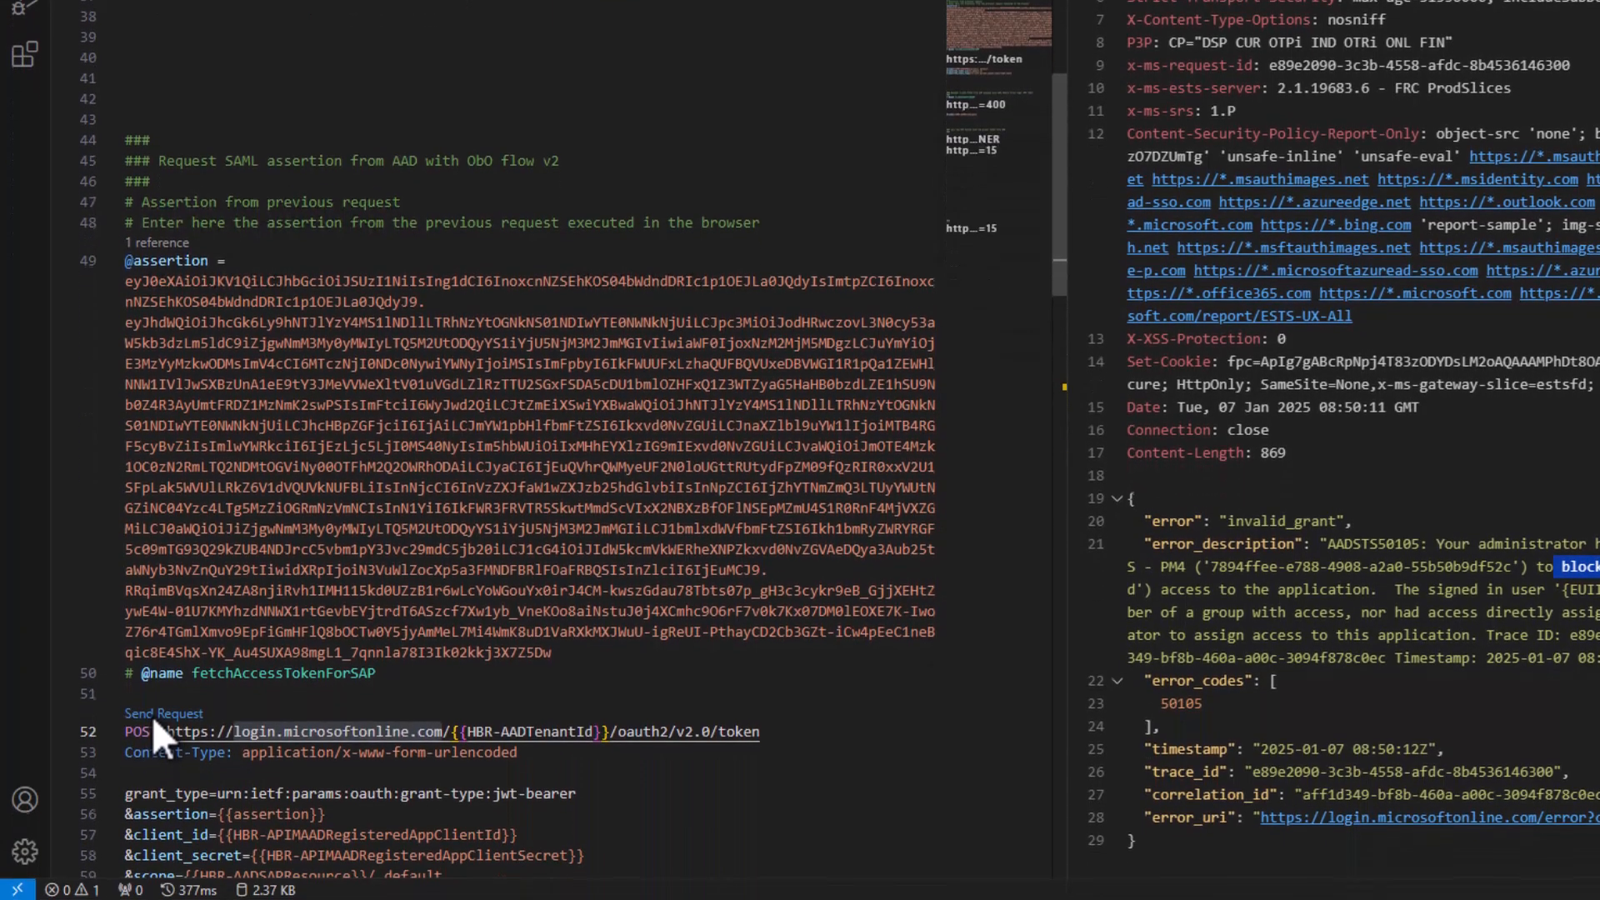
drag(159, 280, 317, 486)
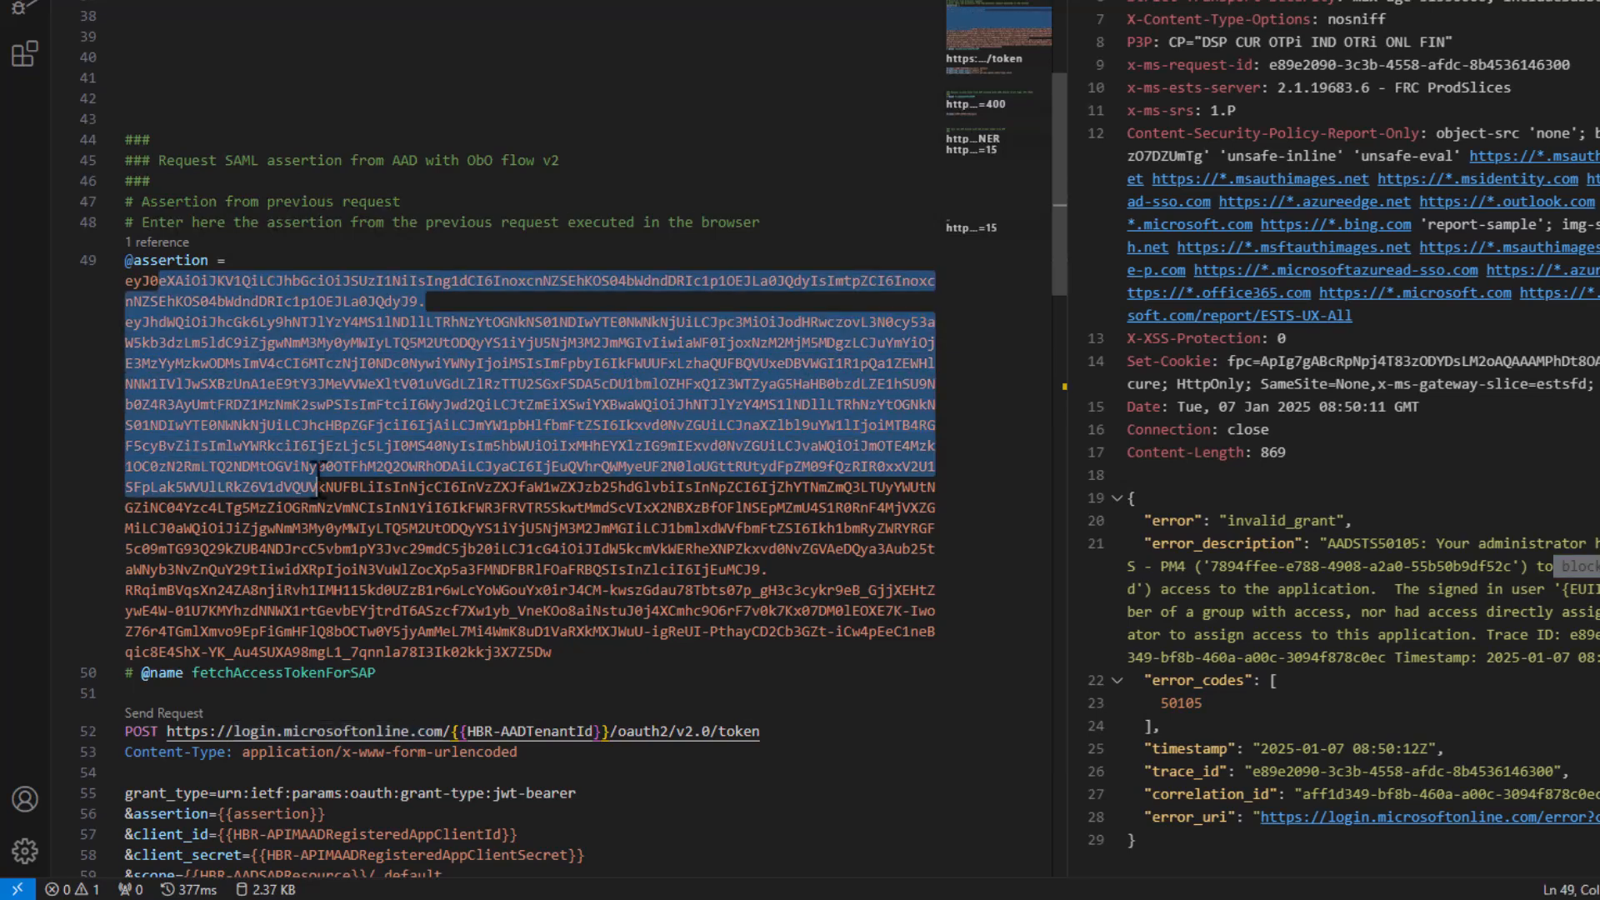
scroll(391, 500, down, 1)
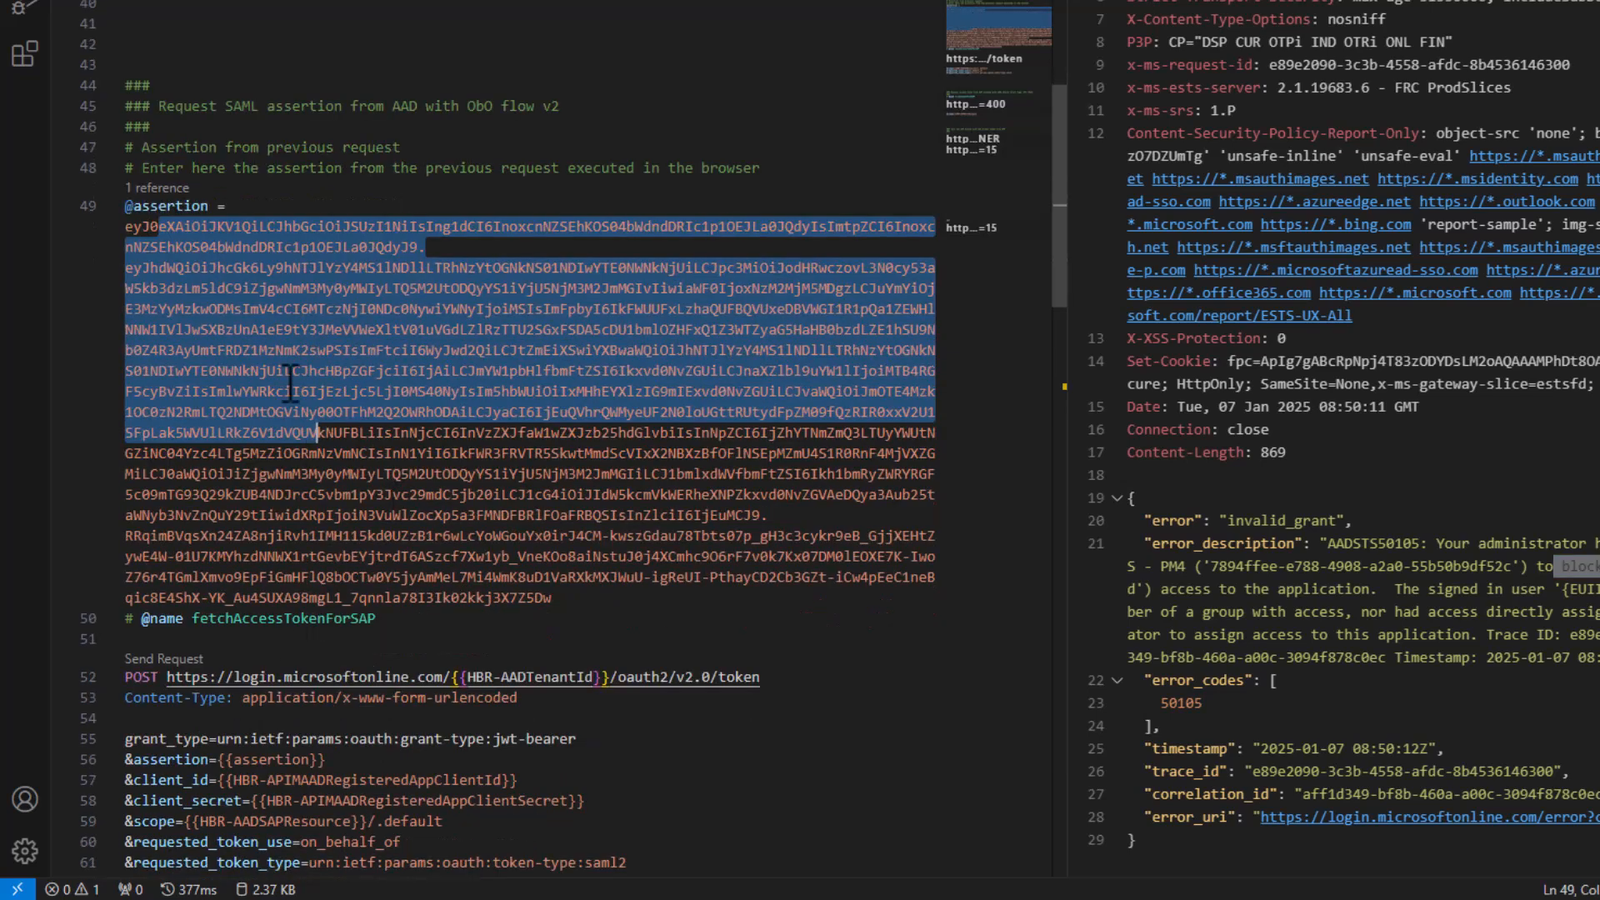
drag(125, 207, 209, 209)
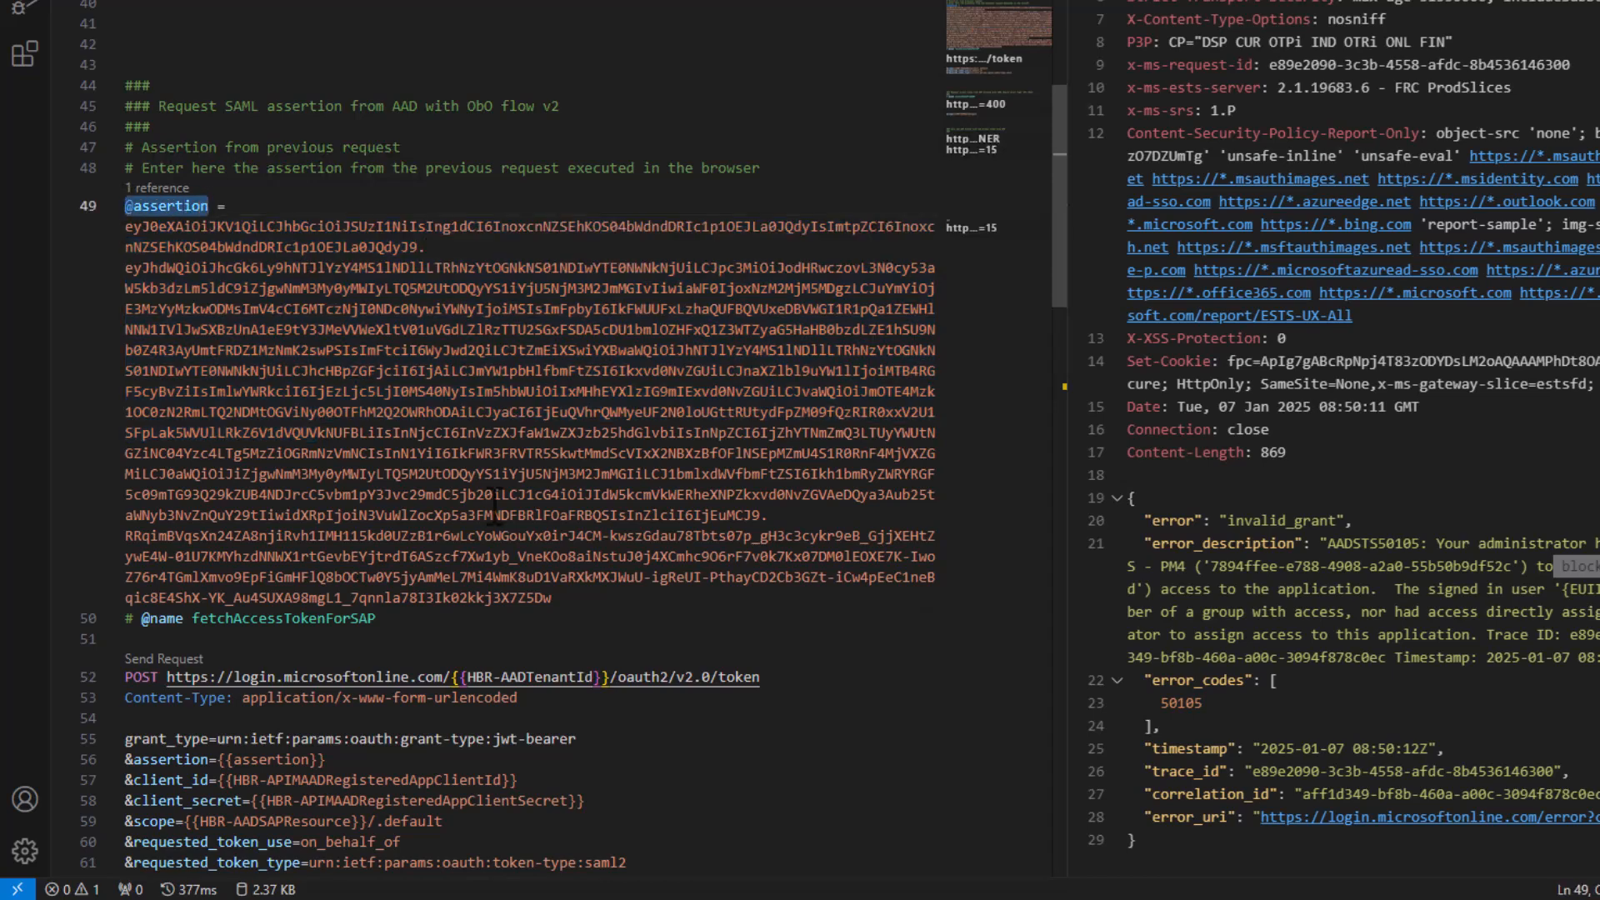
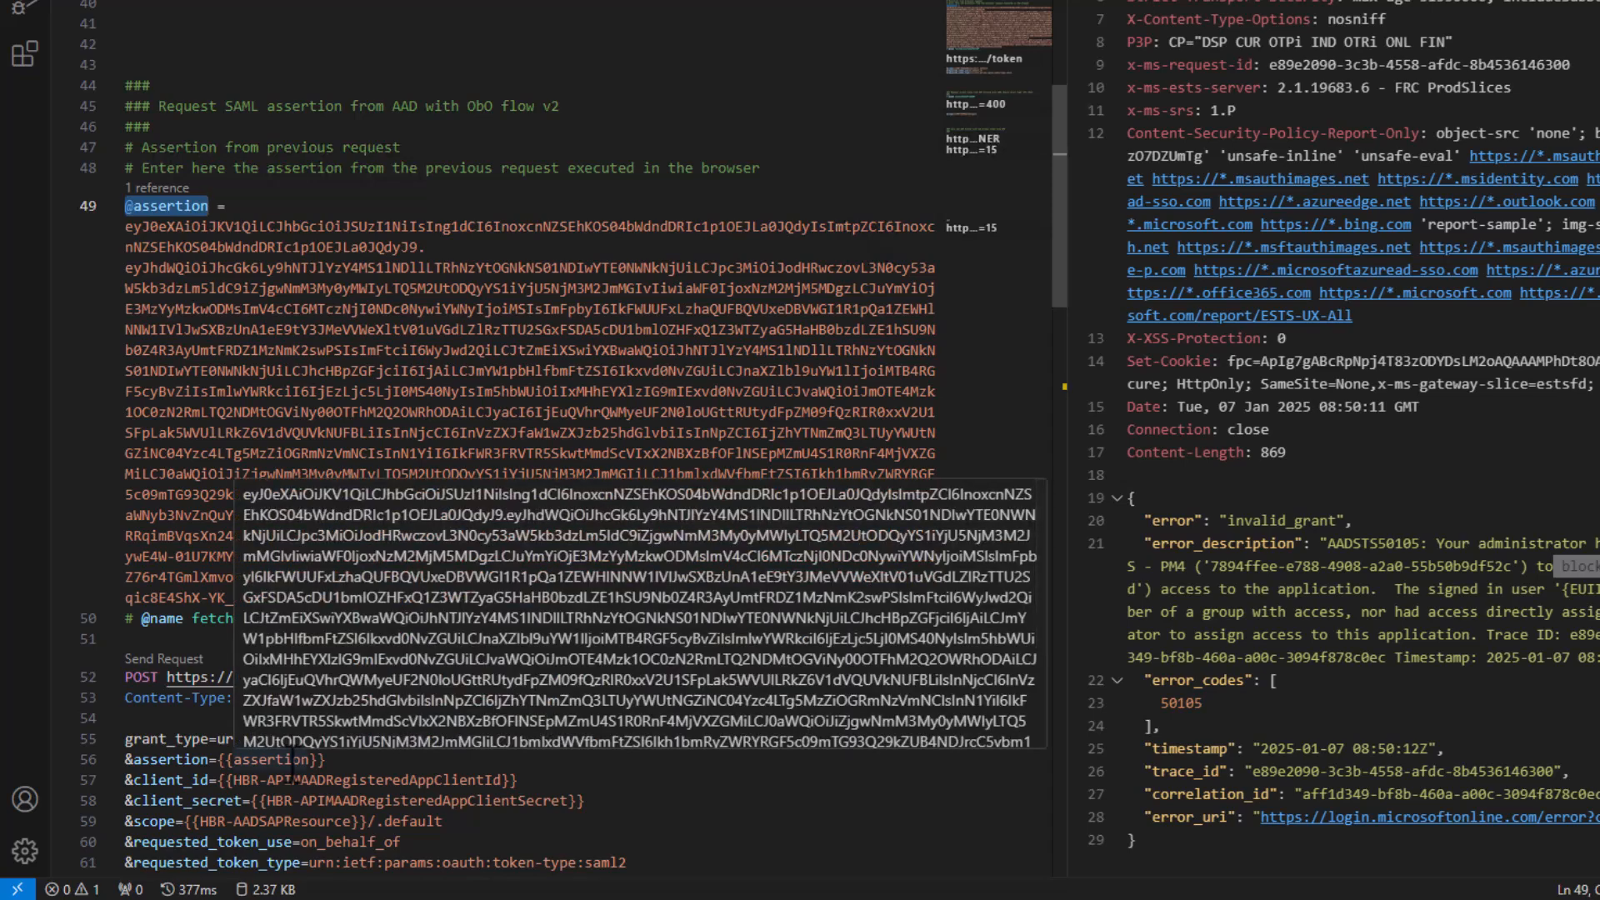
mouse_move(364, 779)
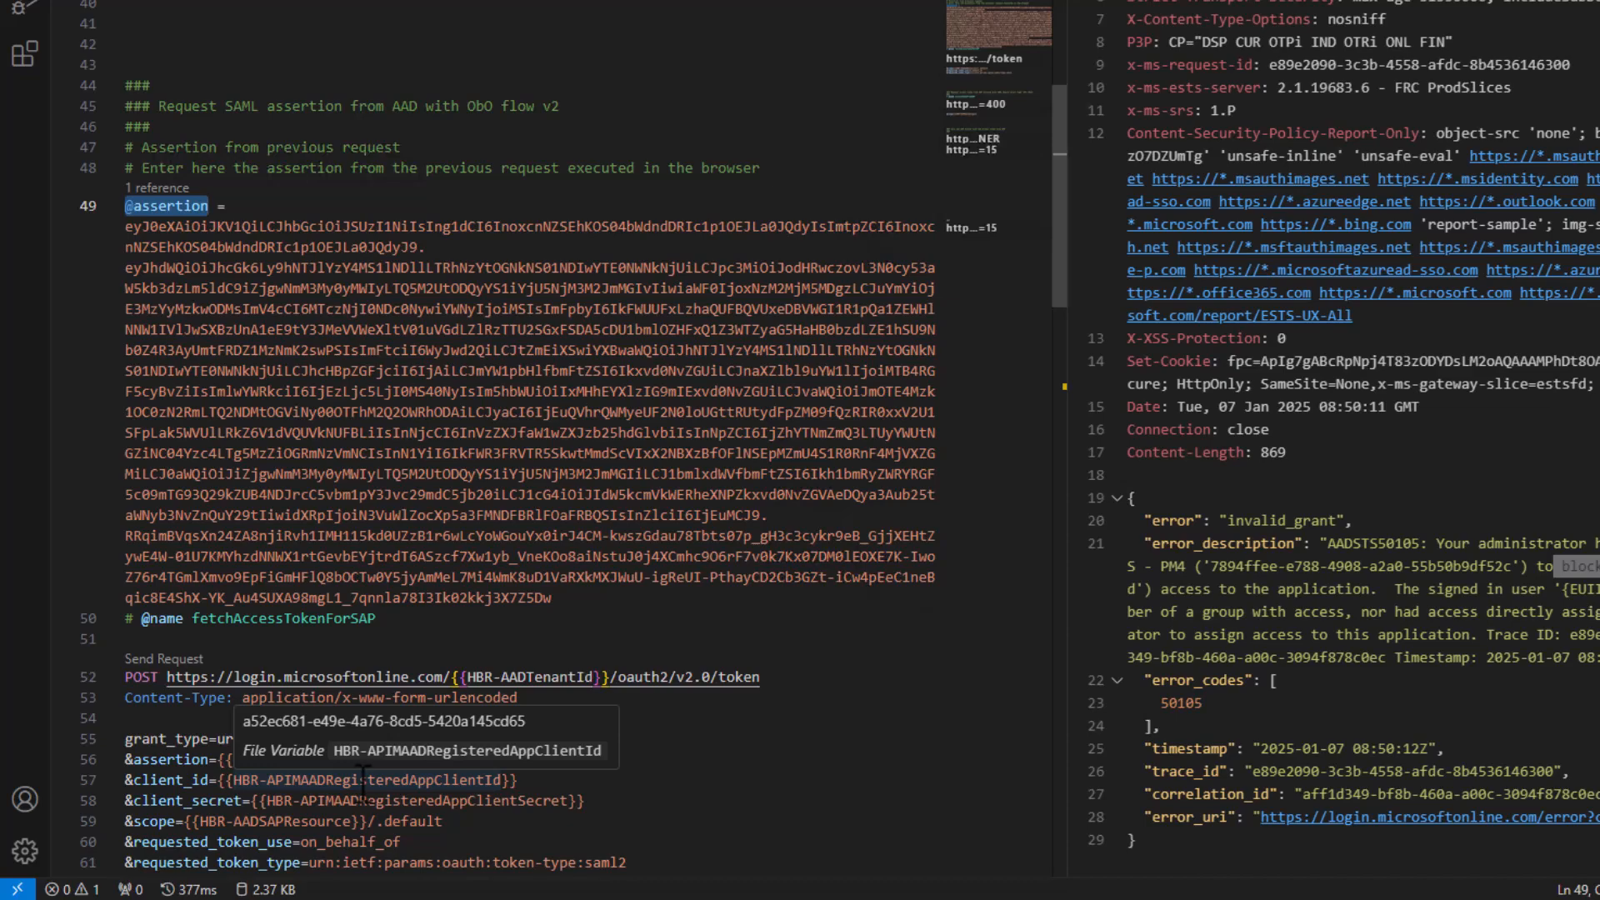
scroll(323, 457, up, 15)
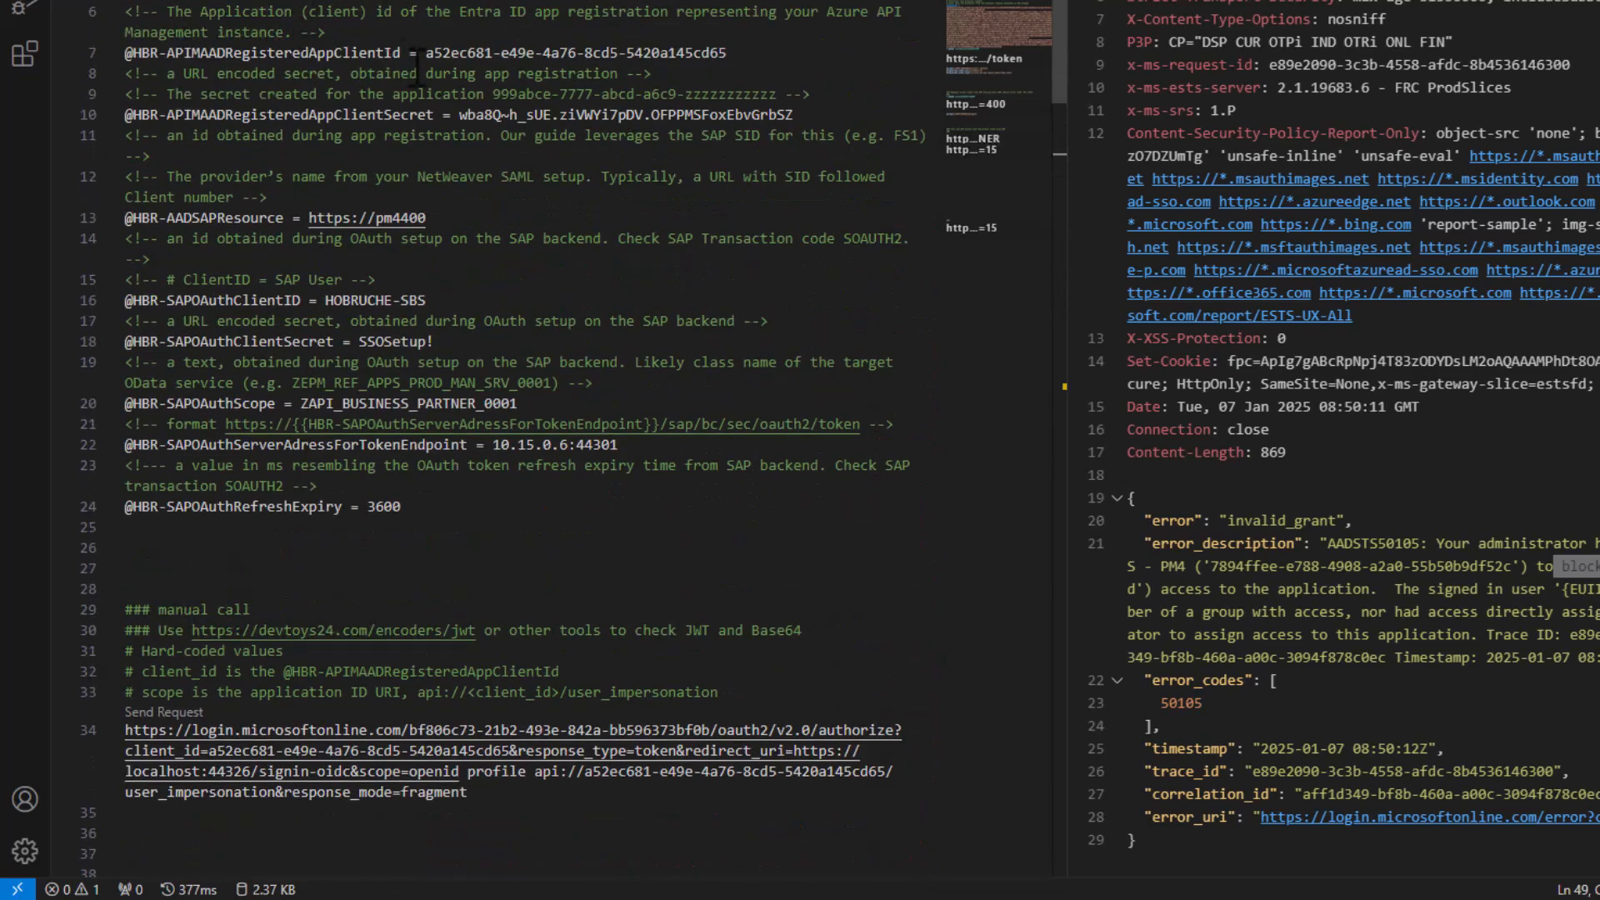
drag(425, 53, 726, 52)
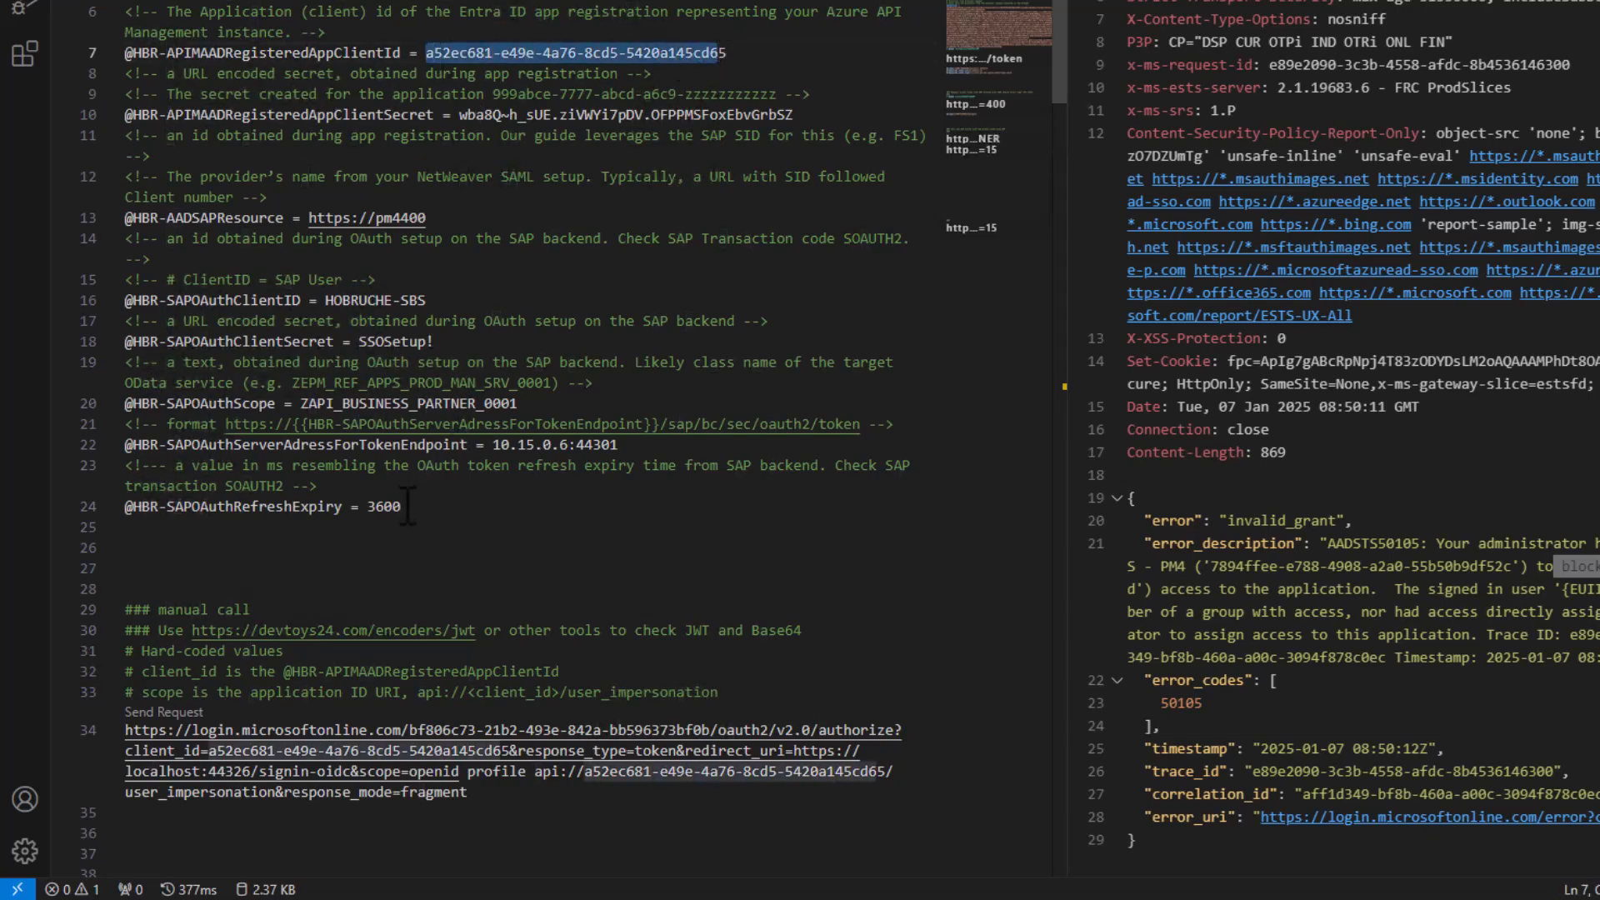
scroll(408, 507, down, 15)
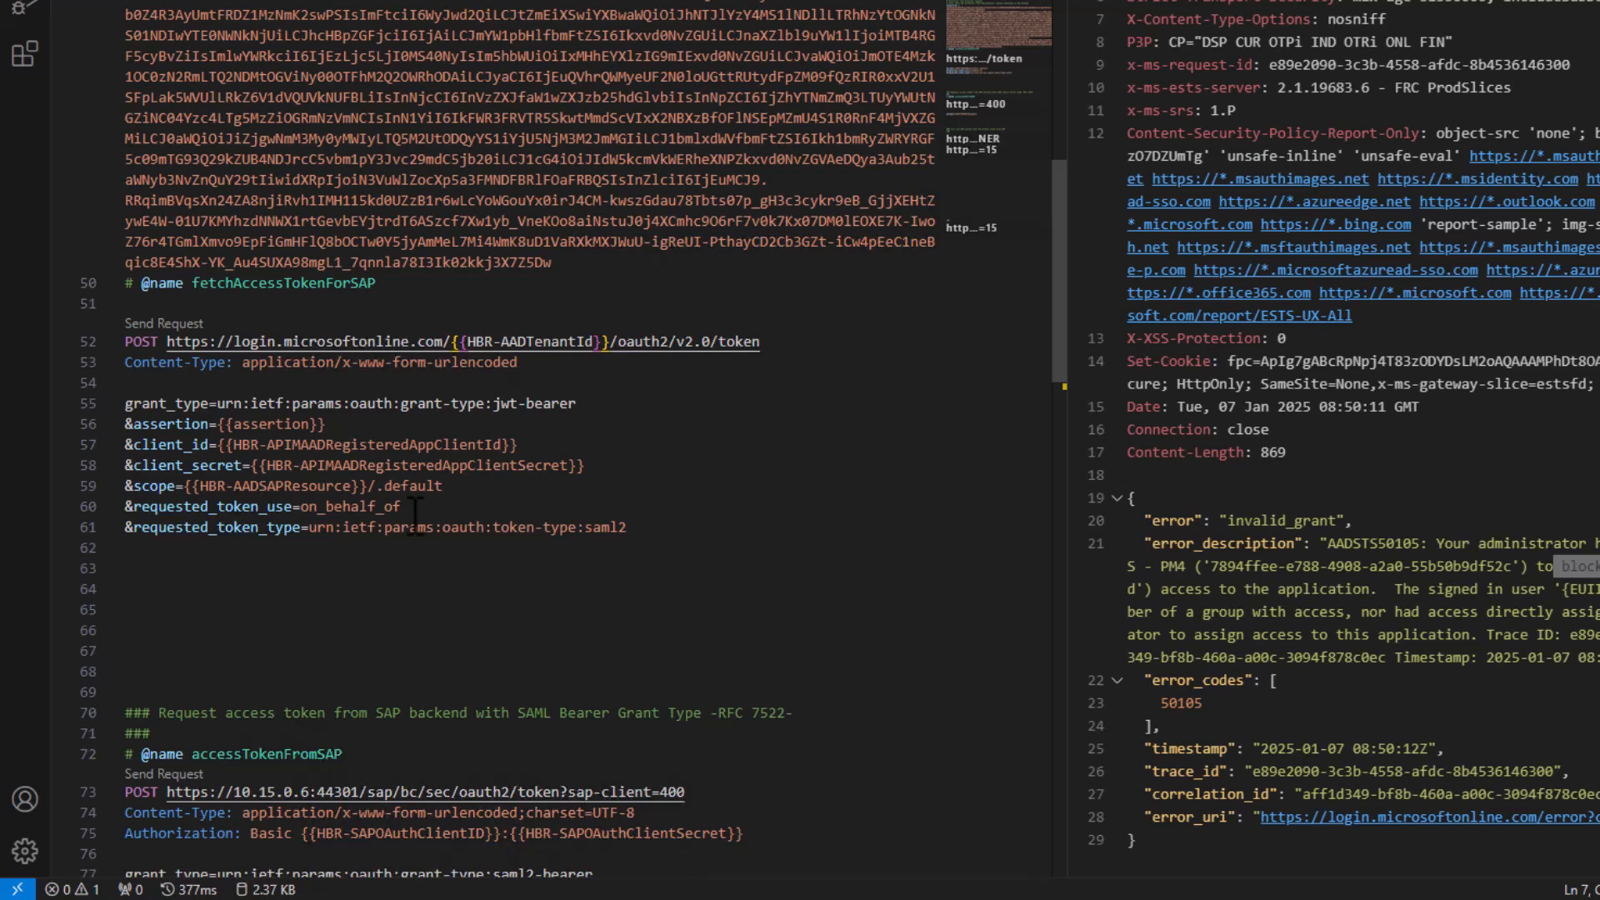
mouse_move(481, 467)
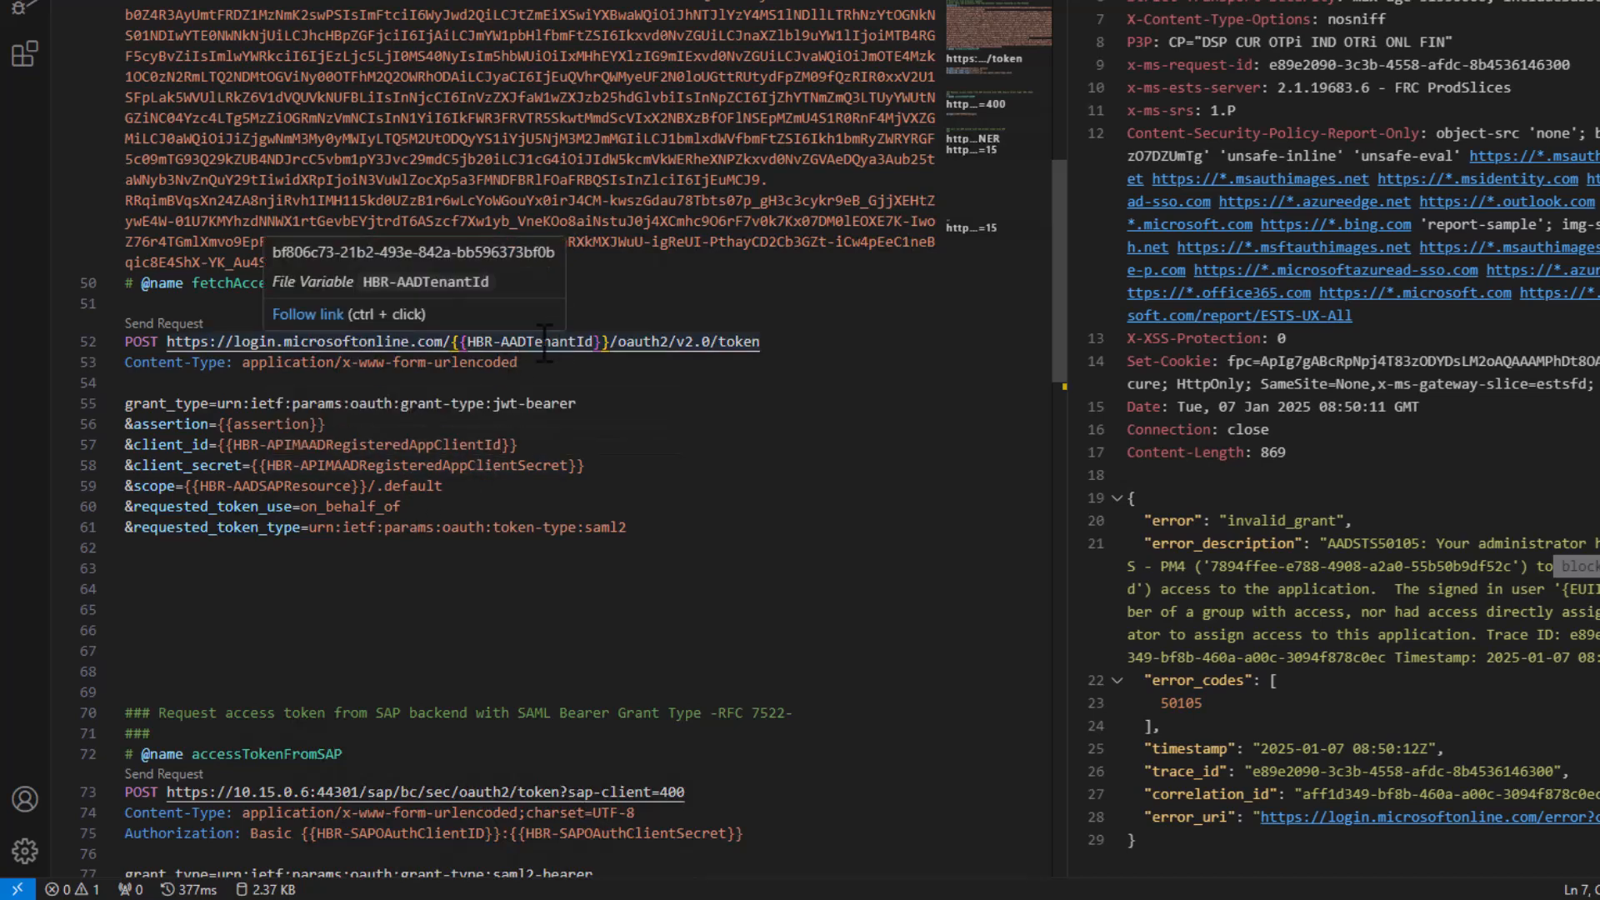
click(167, 324)
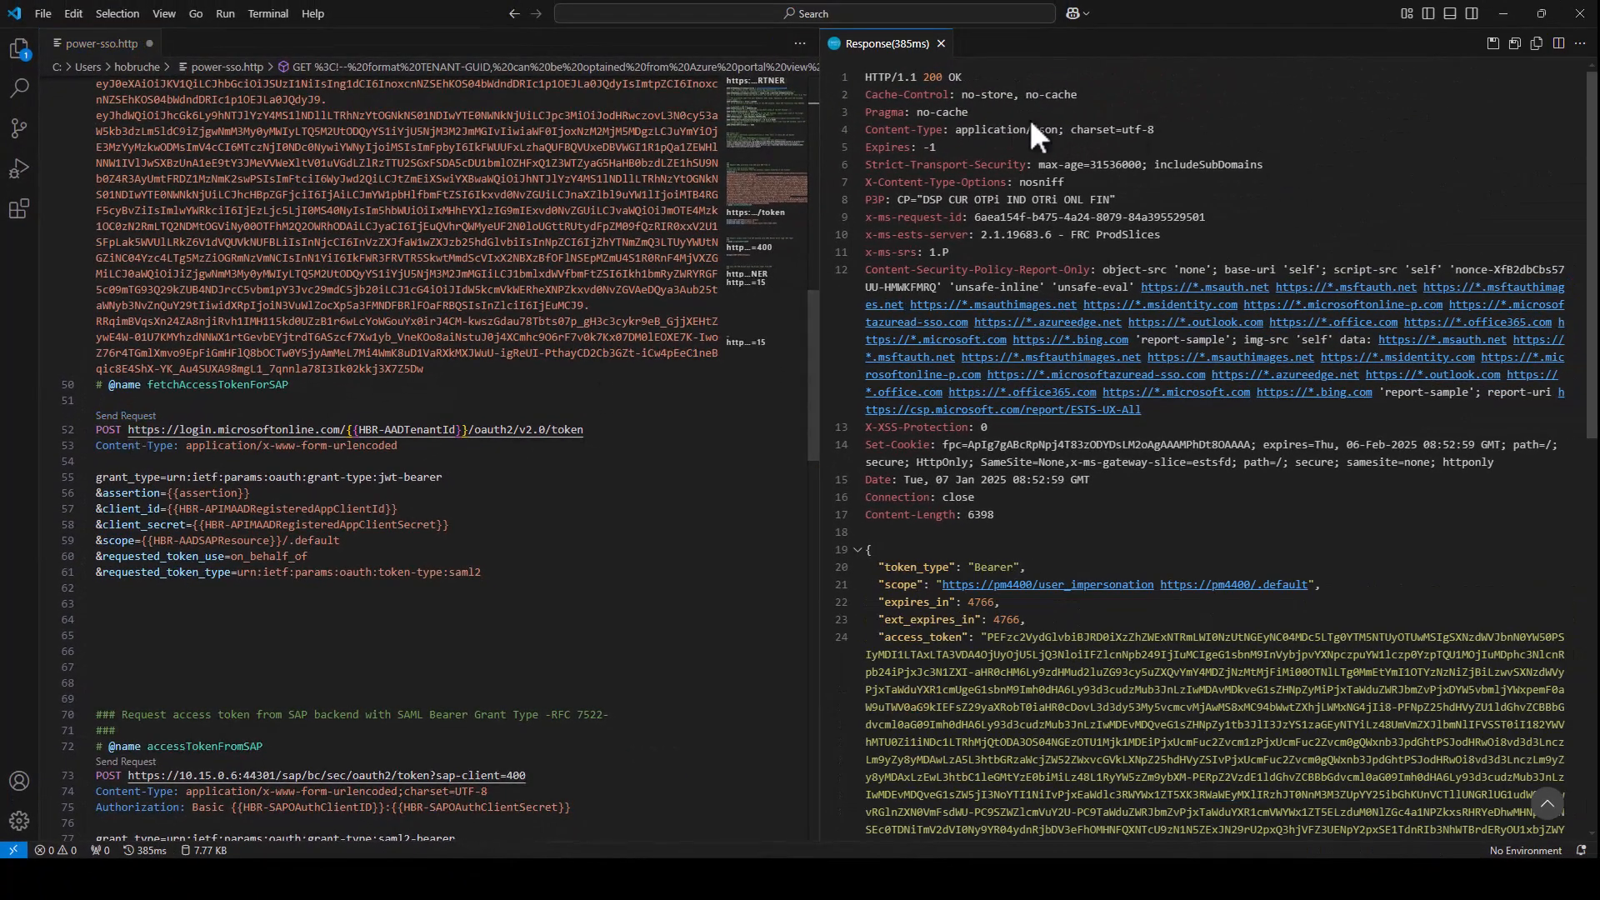
- Copy the access token from the SAP token response, switch to the browser, and decode the token on base64decode.org
drag(966, 76, 879, 76)
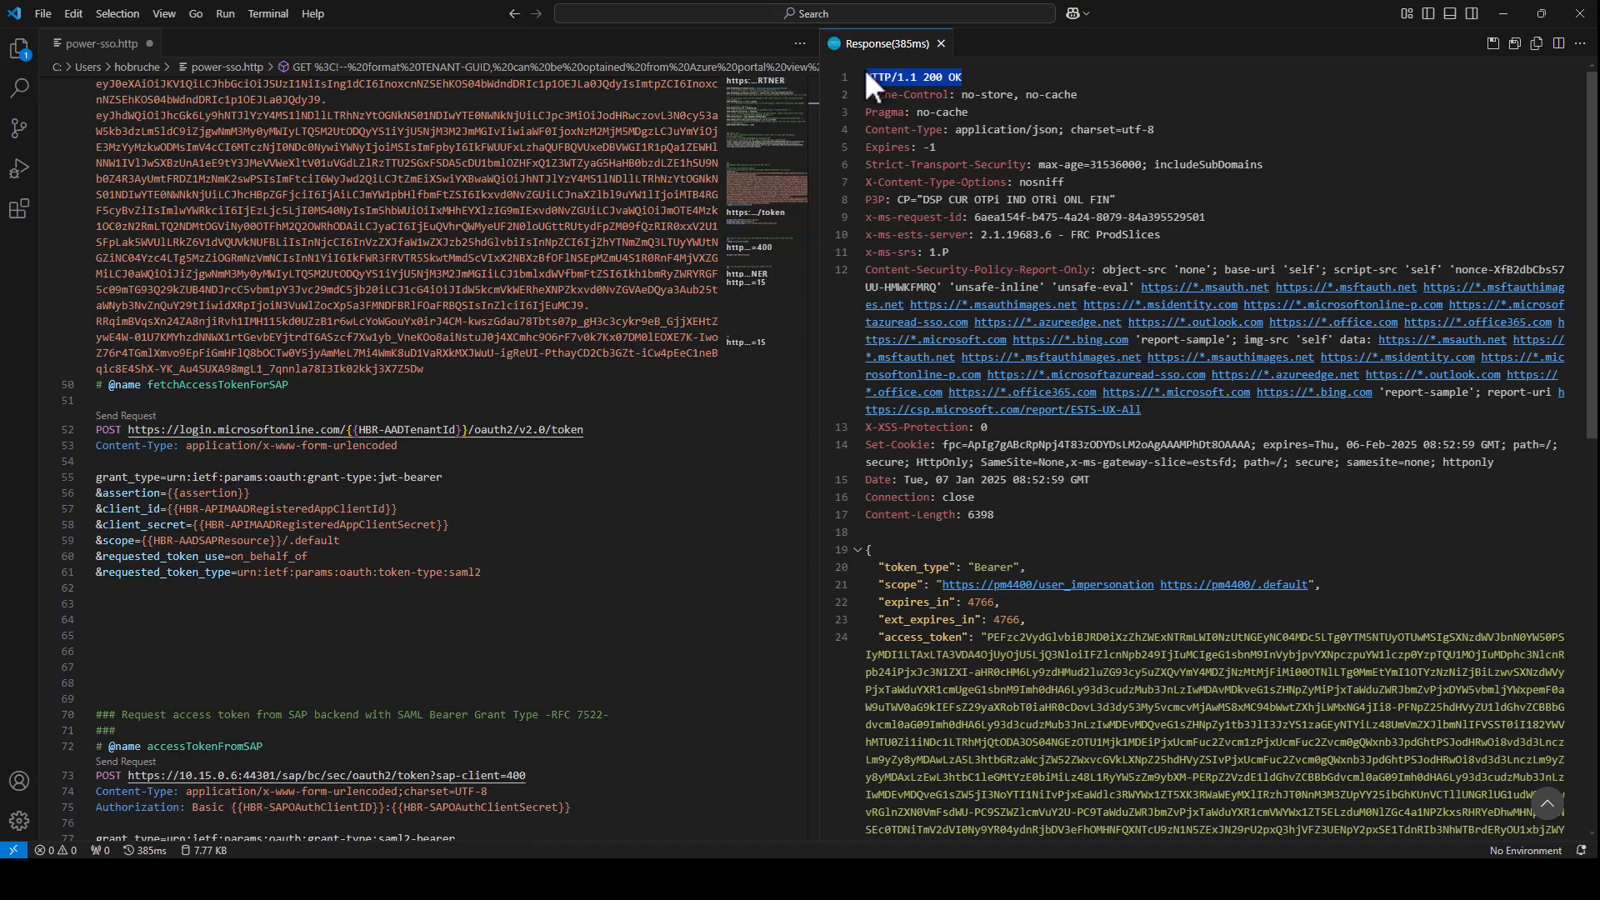
scroll(1193, 514, down, 6)
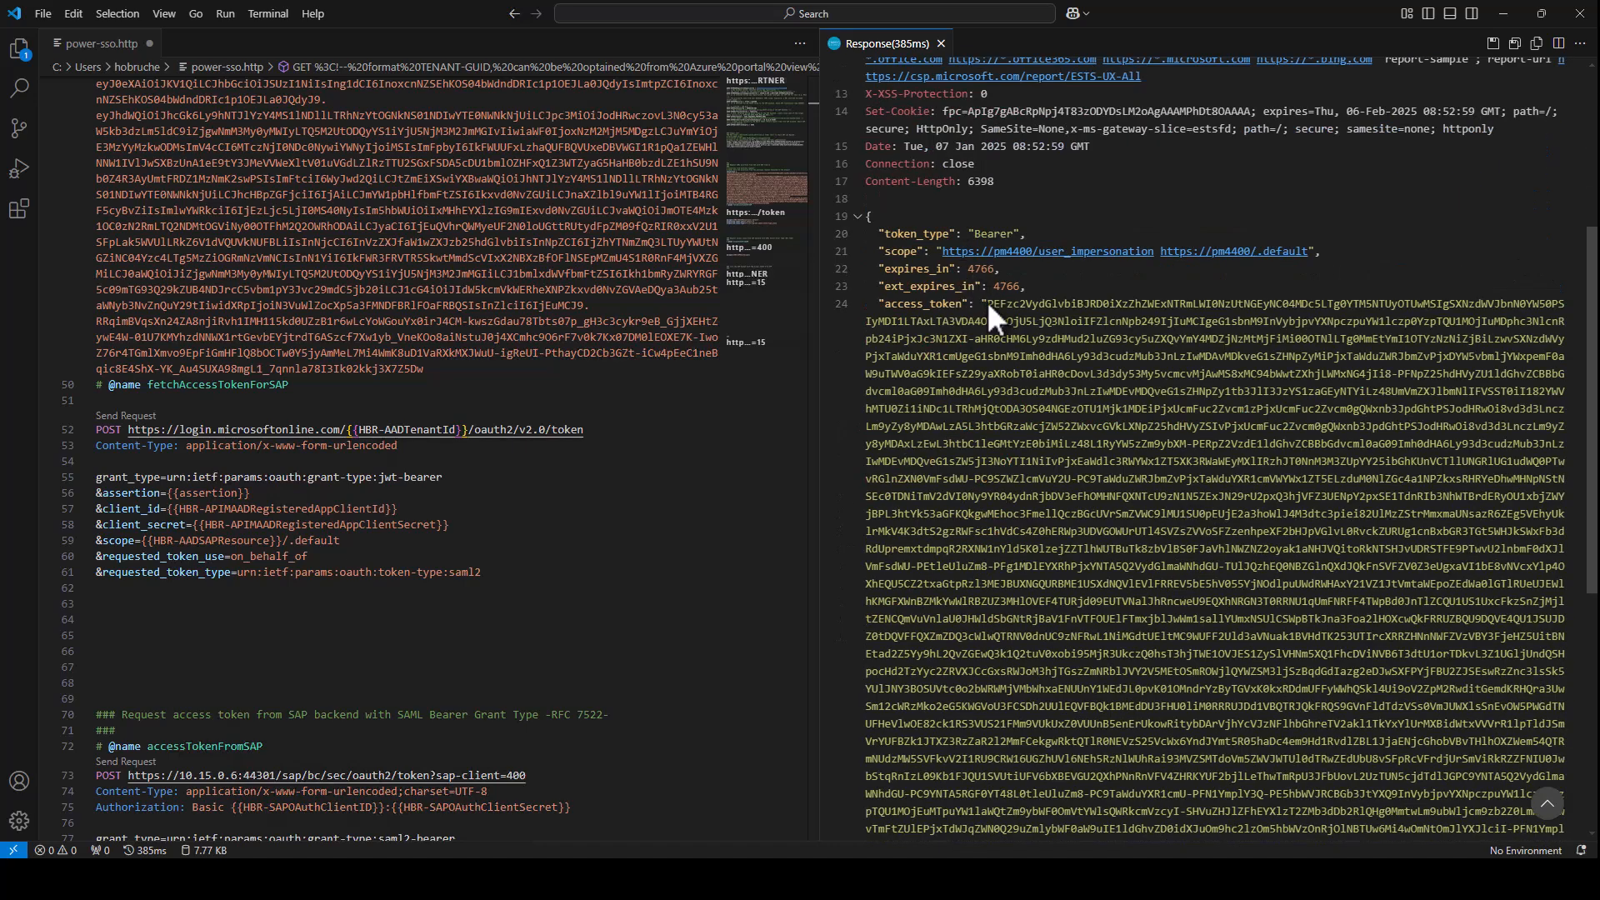
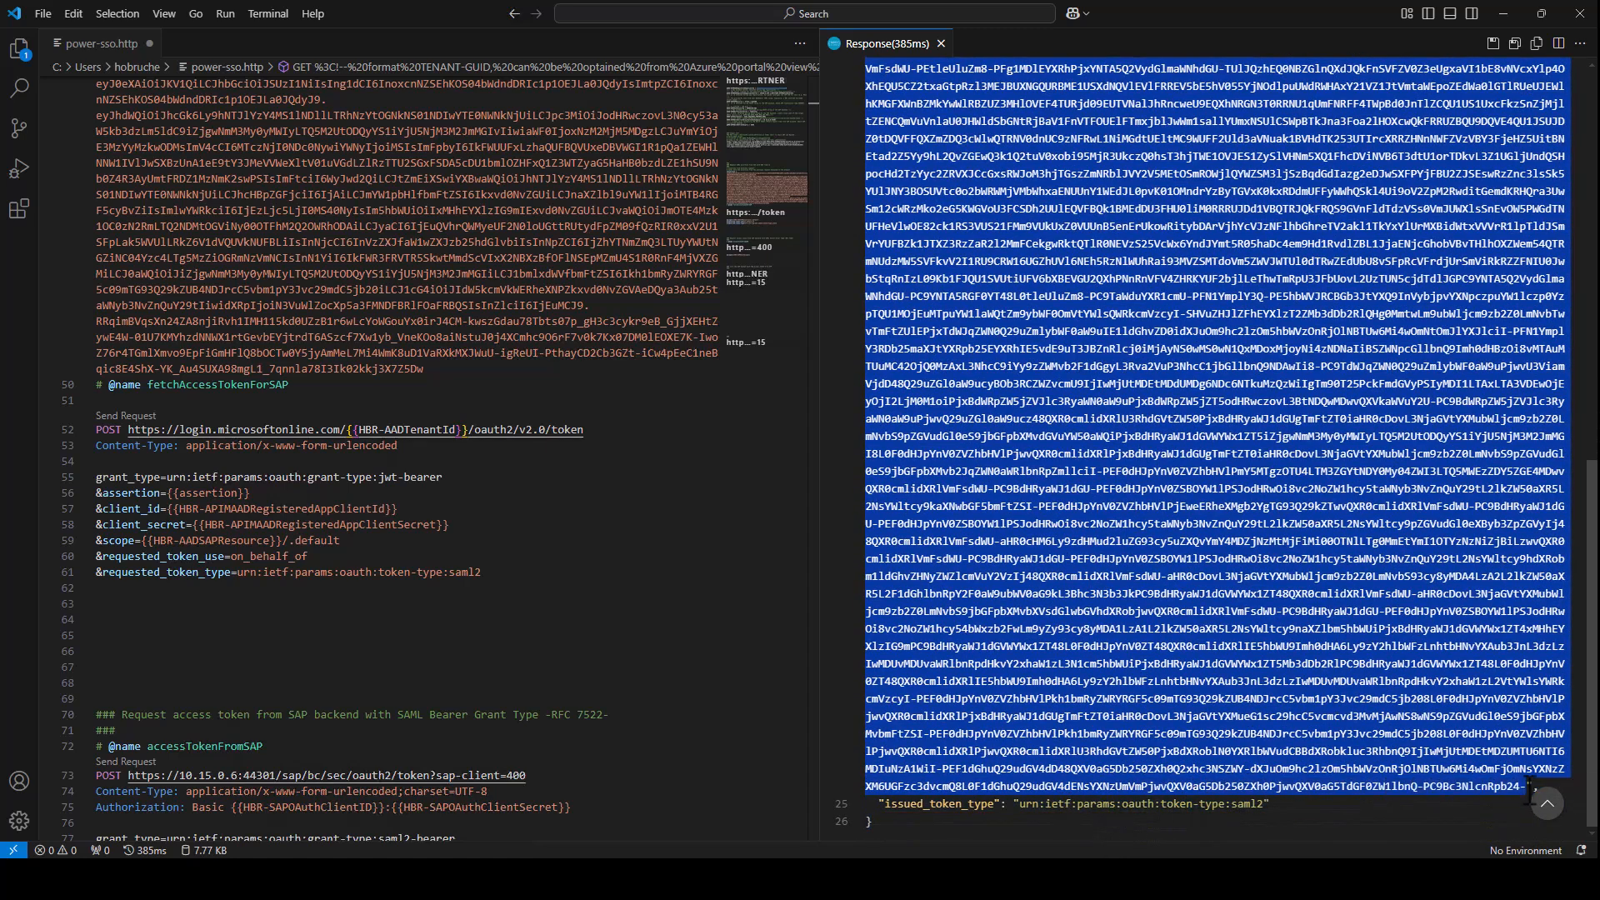
mouse_move(910, 875)
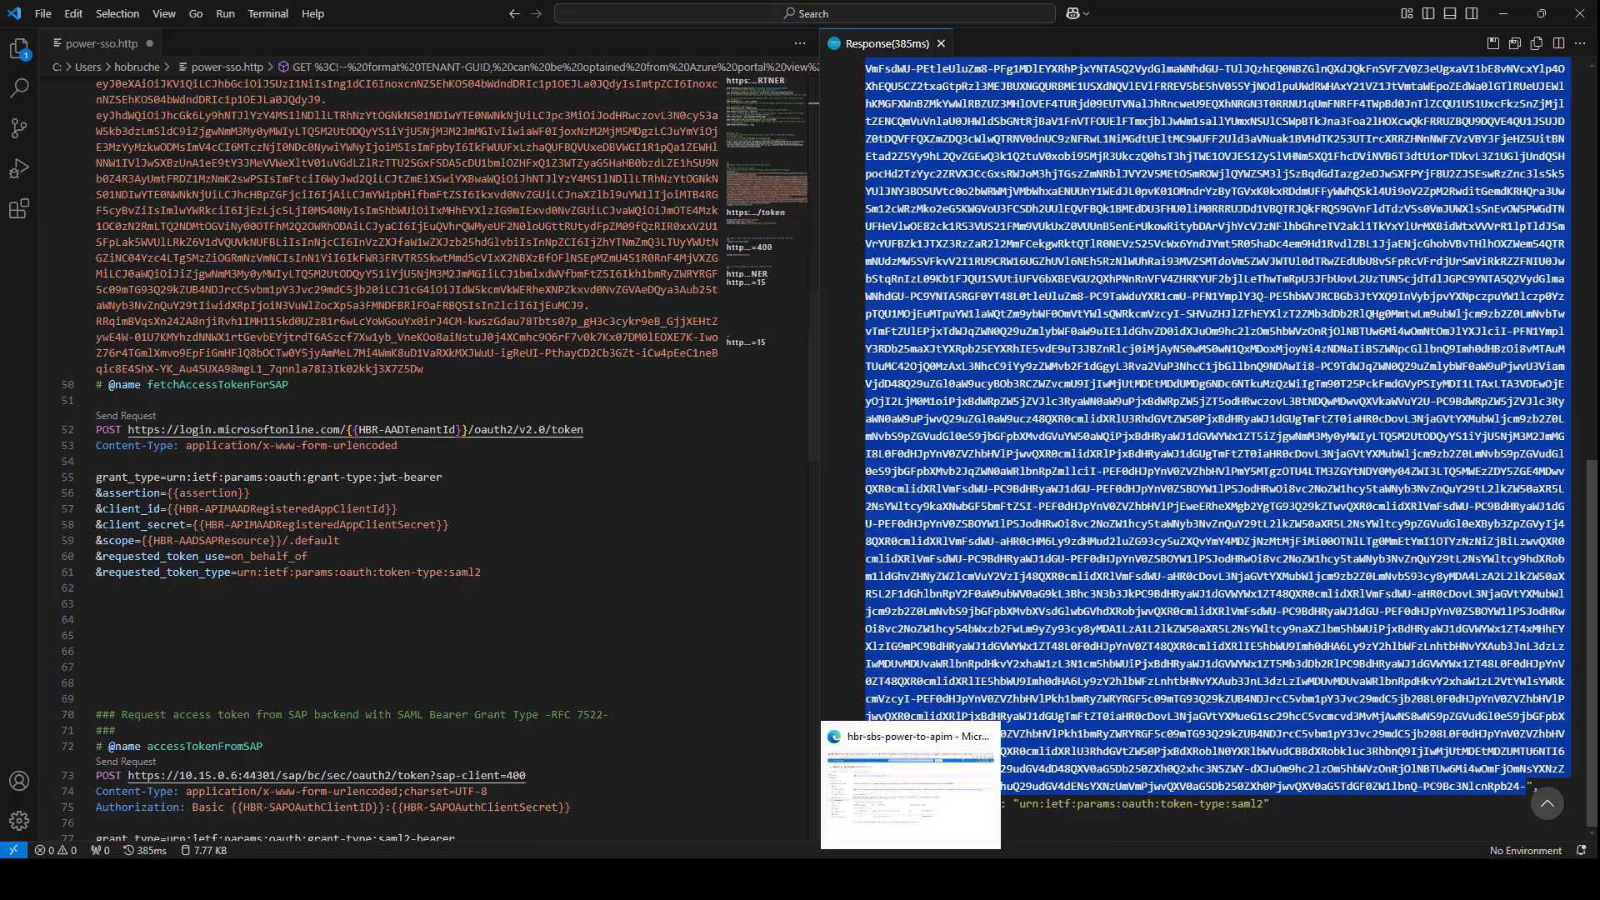
click(899, 791)
click(1153, 13)
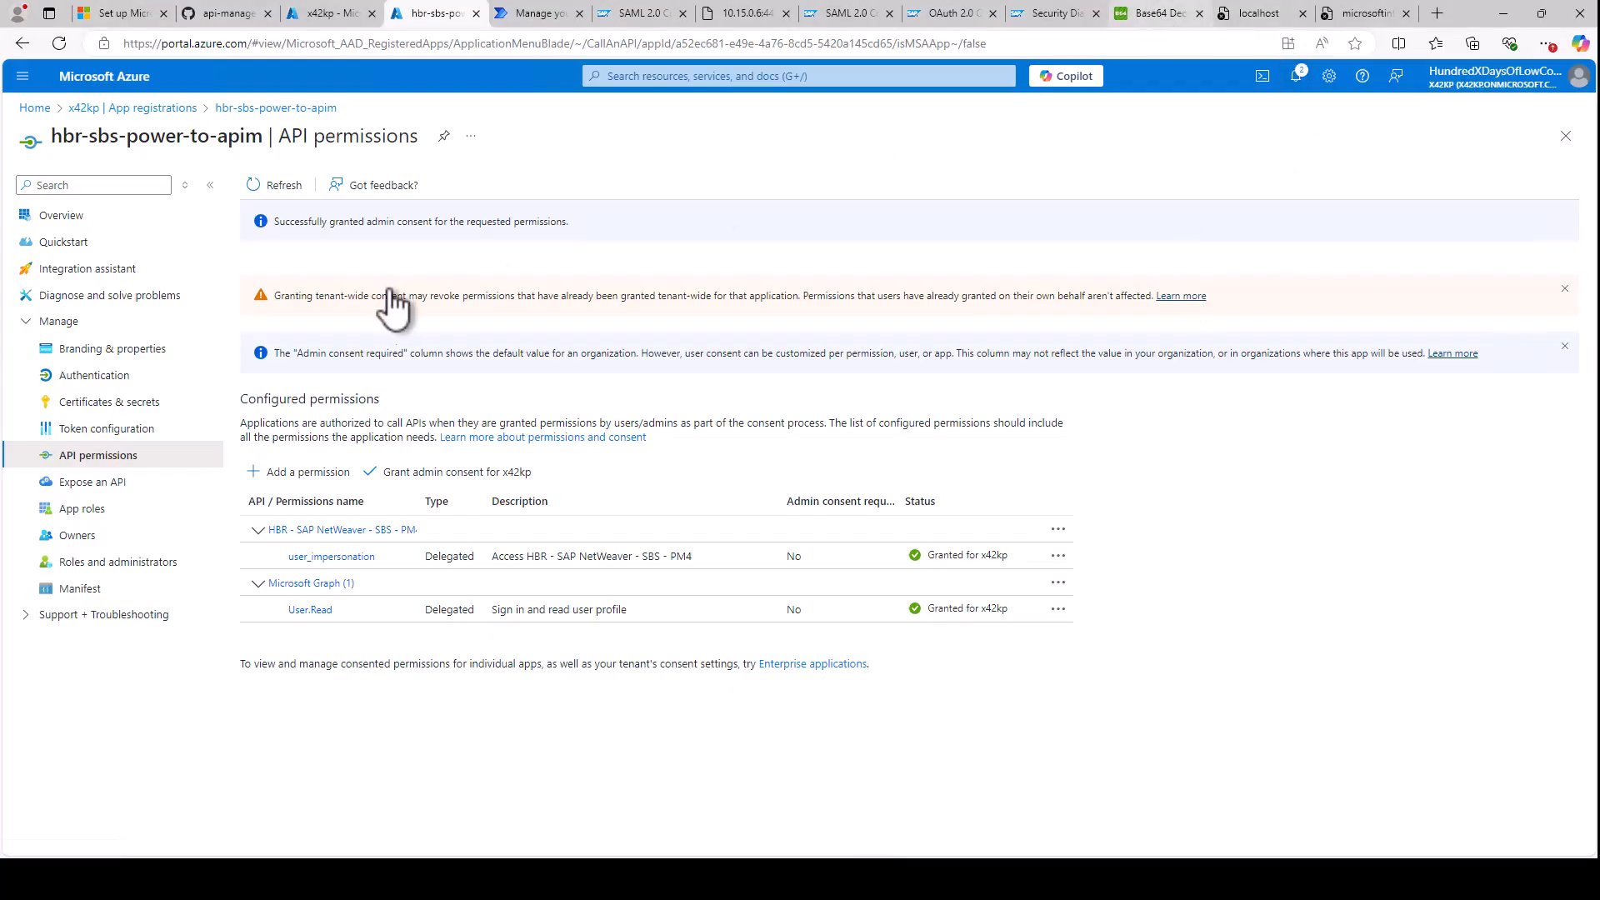
click(453, 382)
key(ctrl+v)
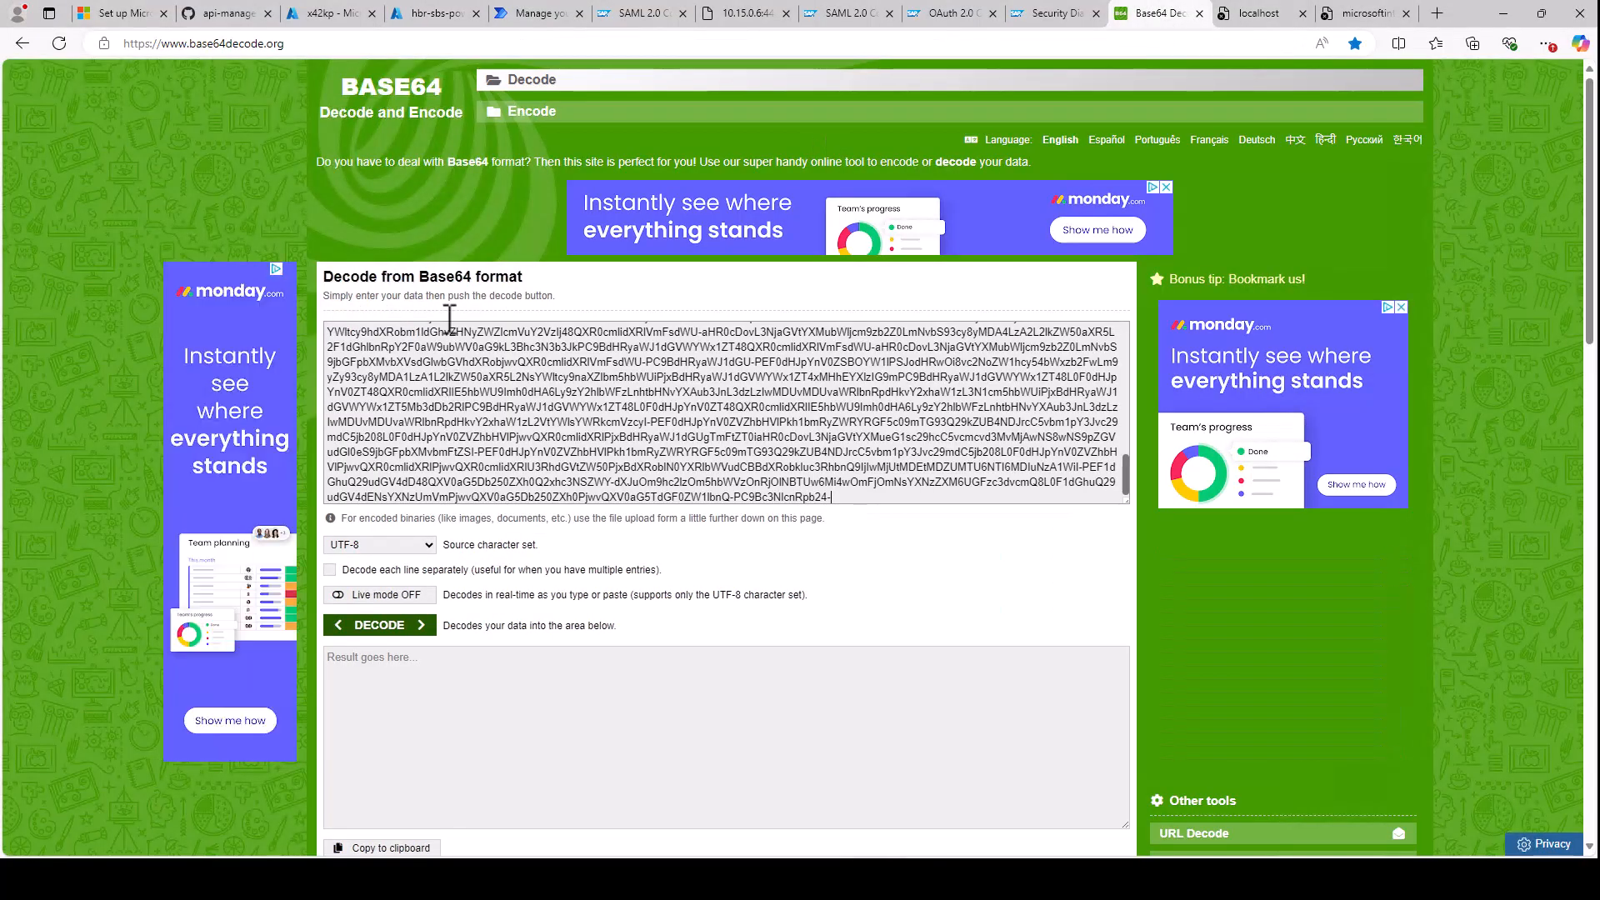
click(392, 627)
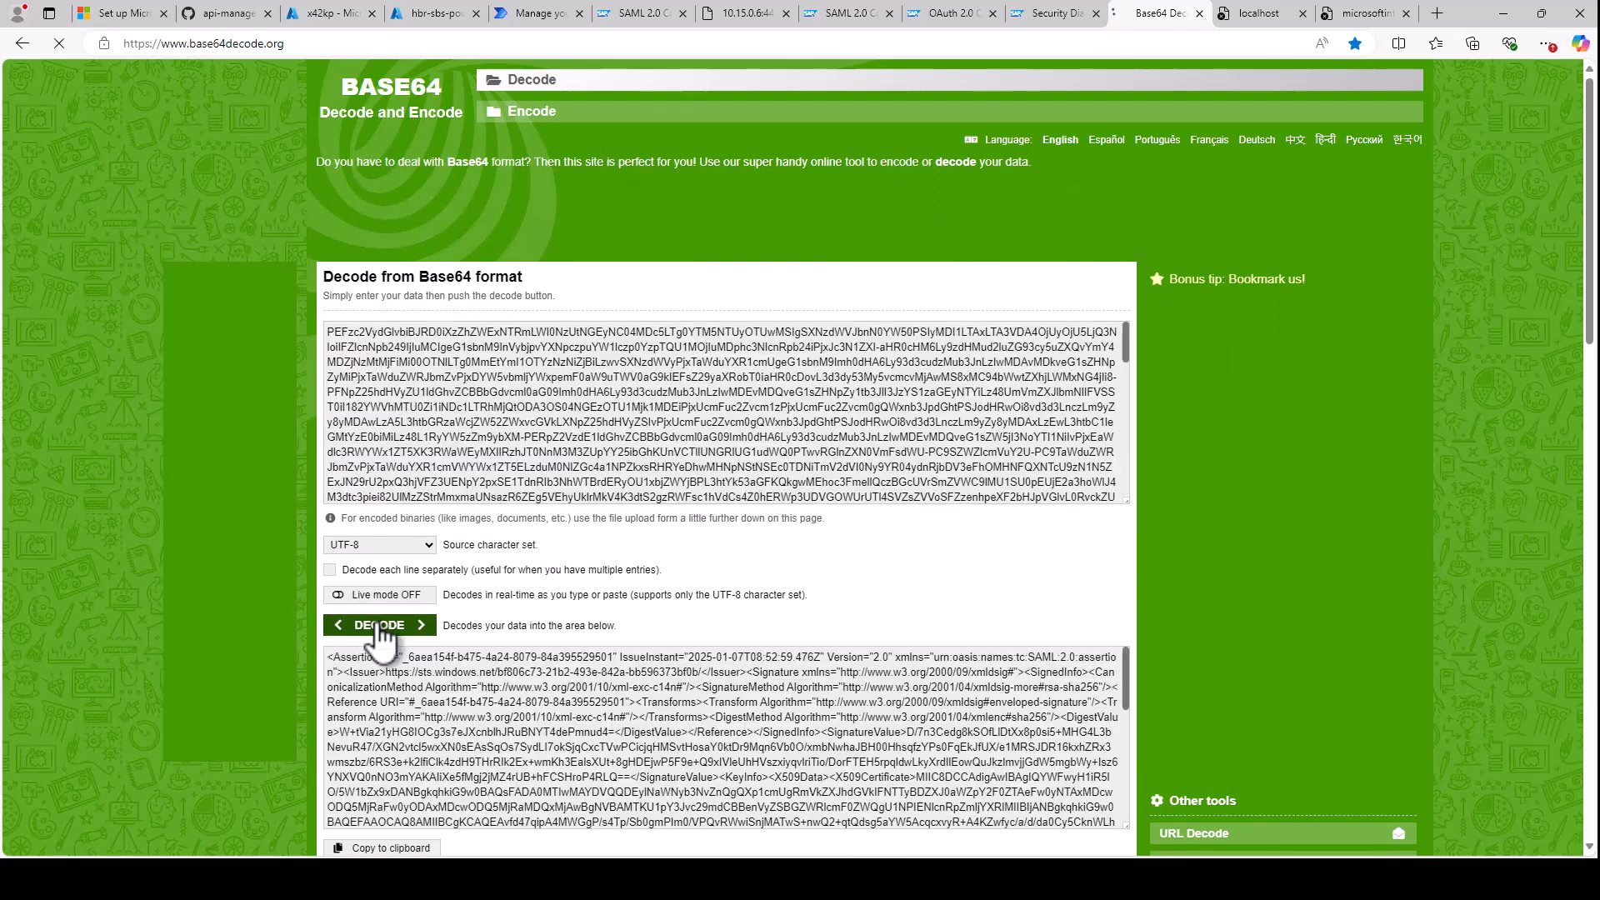
- Copy the decoded SAML assertion into the DevToys XML Formatter and expand the formatted output
click(397, 685)
key(ctrl+a)
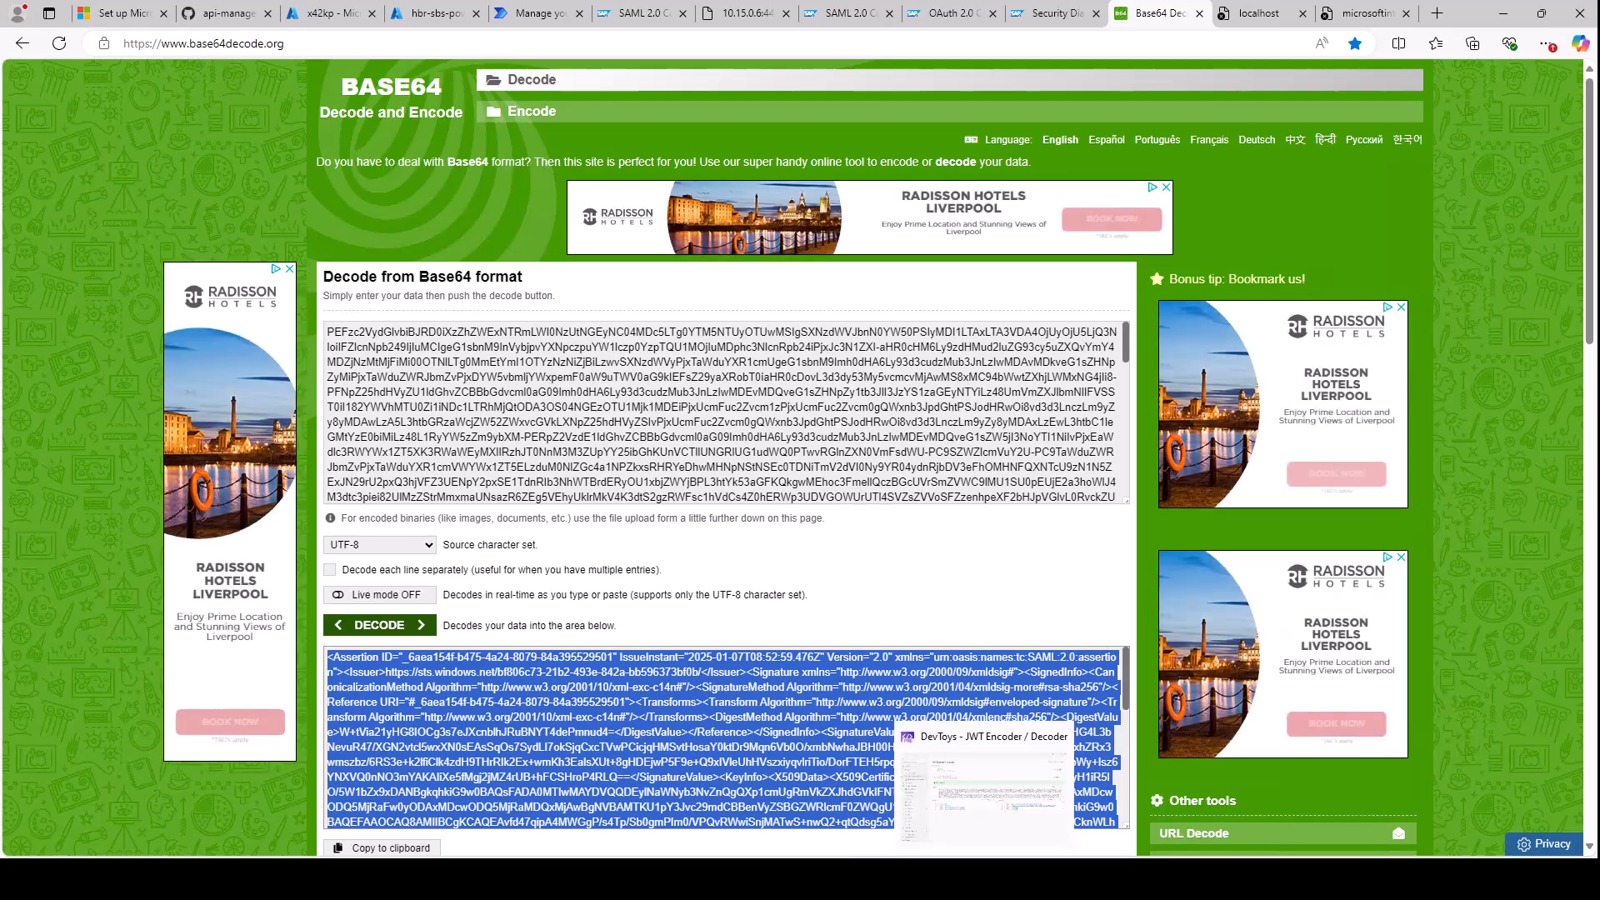
click(983, 879)
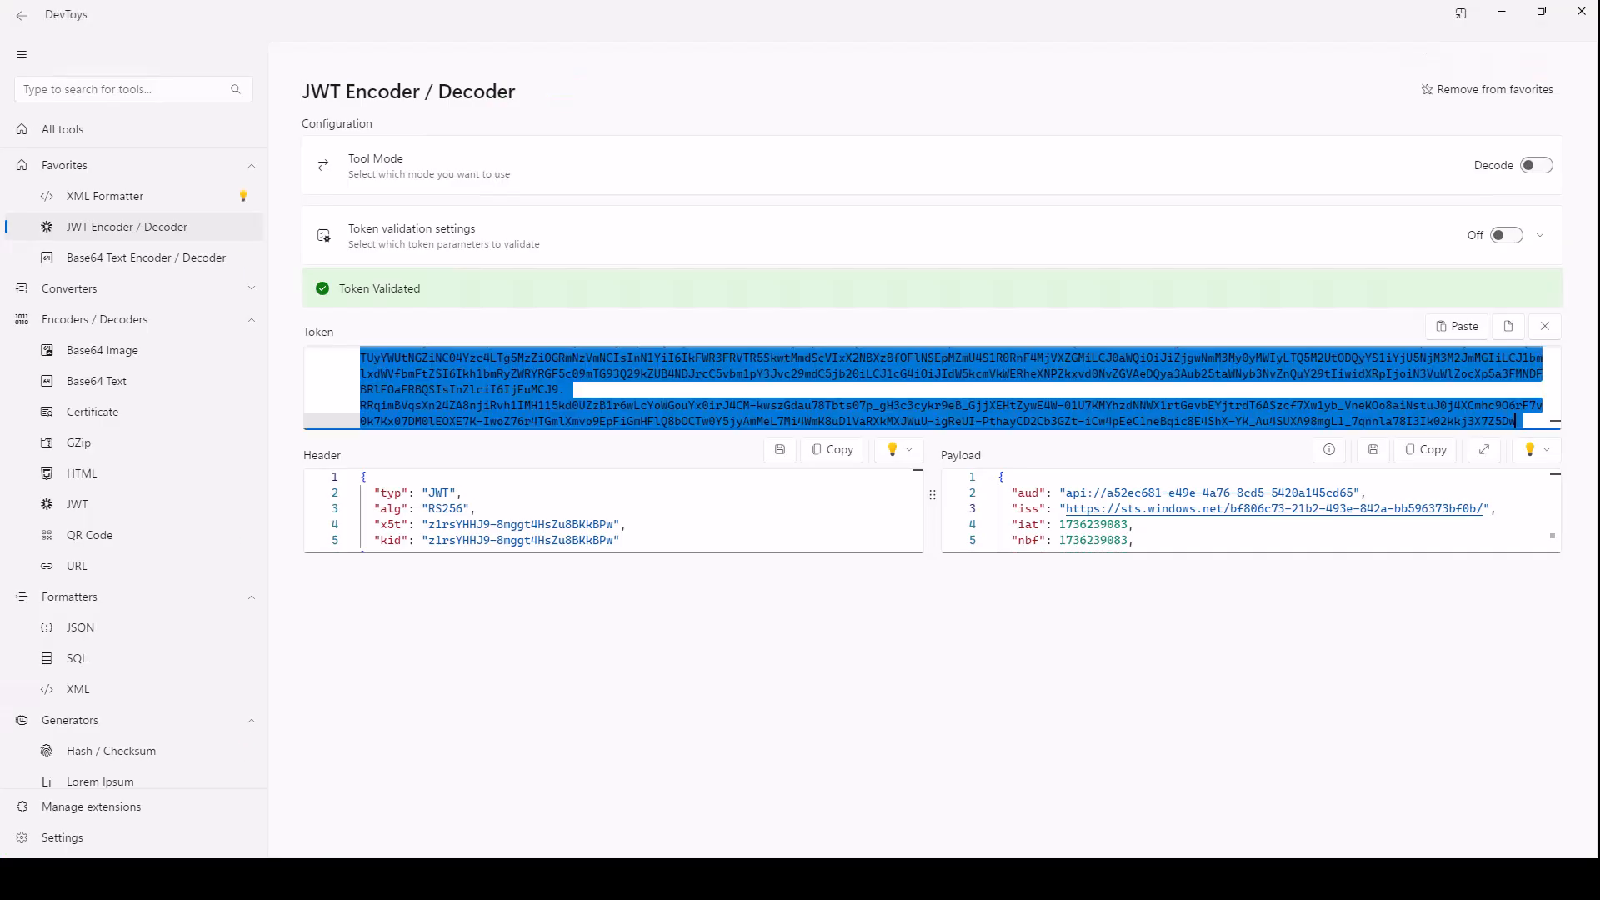
click(93, 200)
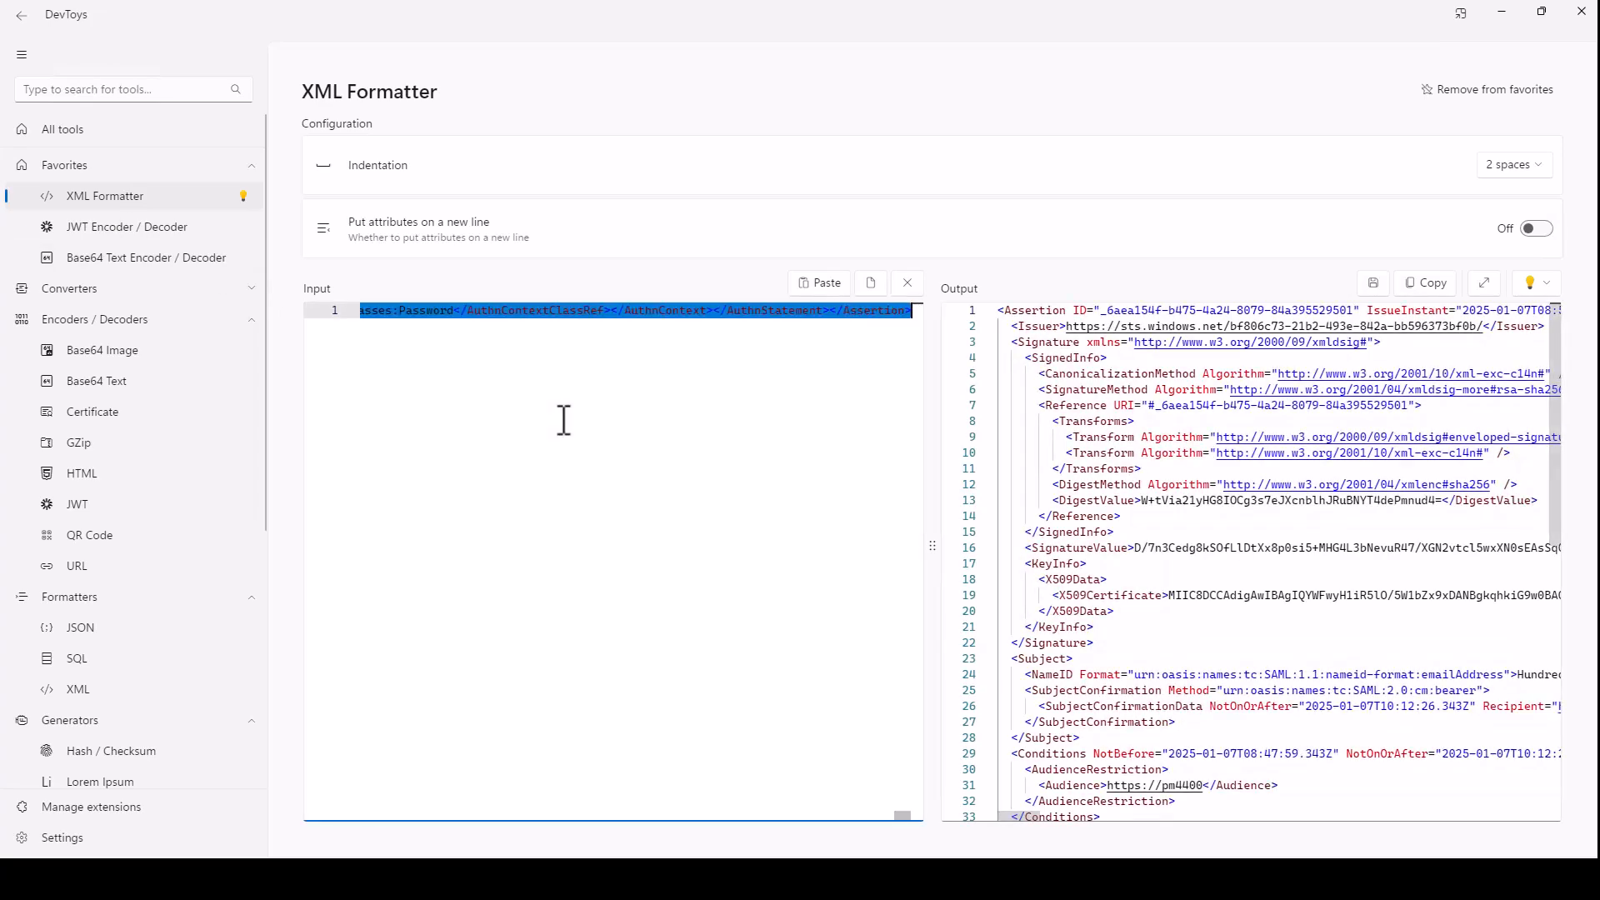
click(1482, 282)
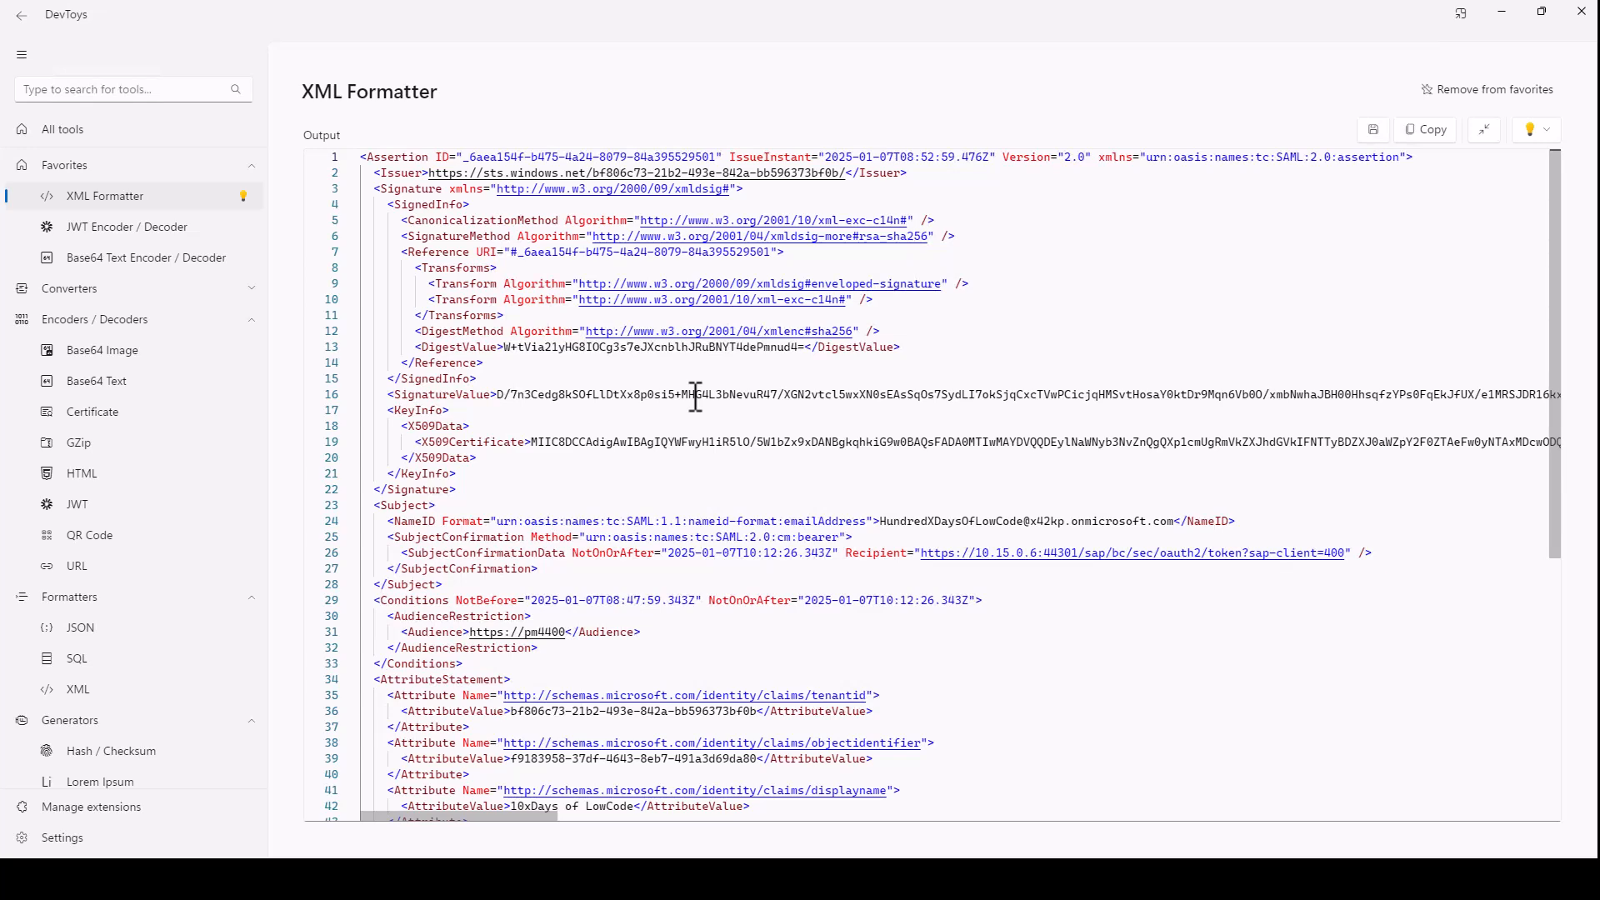
- Examine the formatted SAML assertion's recipient URL, audience, NameID, and the emailaddress and name attributes
scroll(696, 396, down, 1)
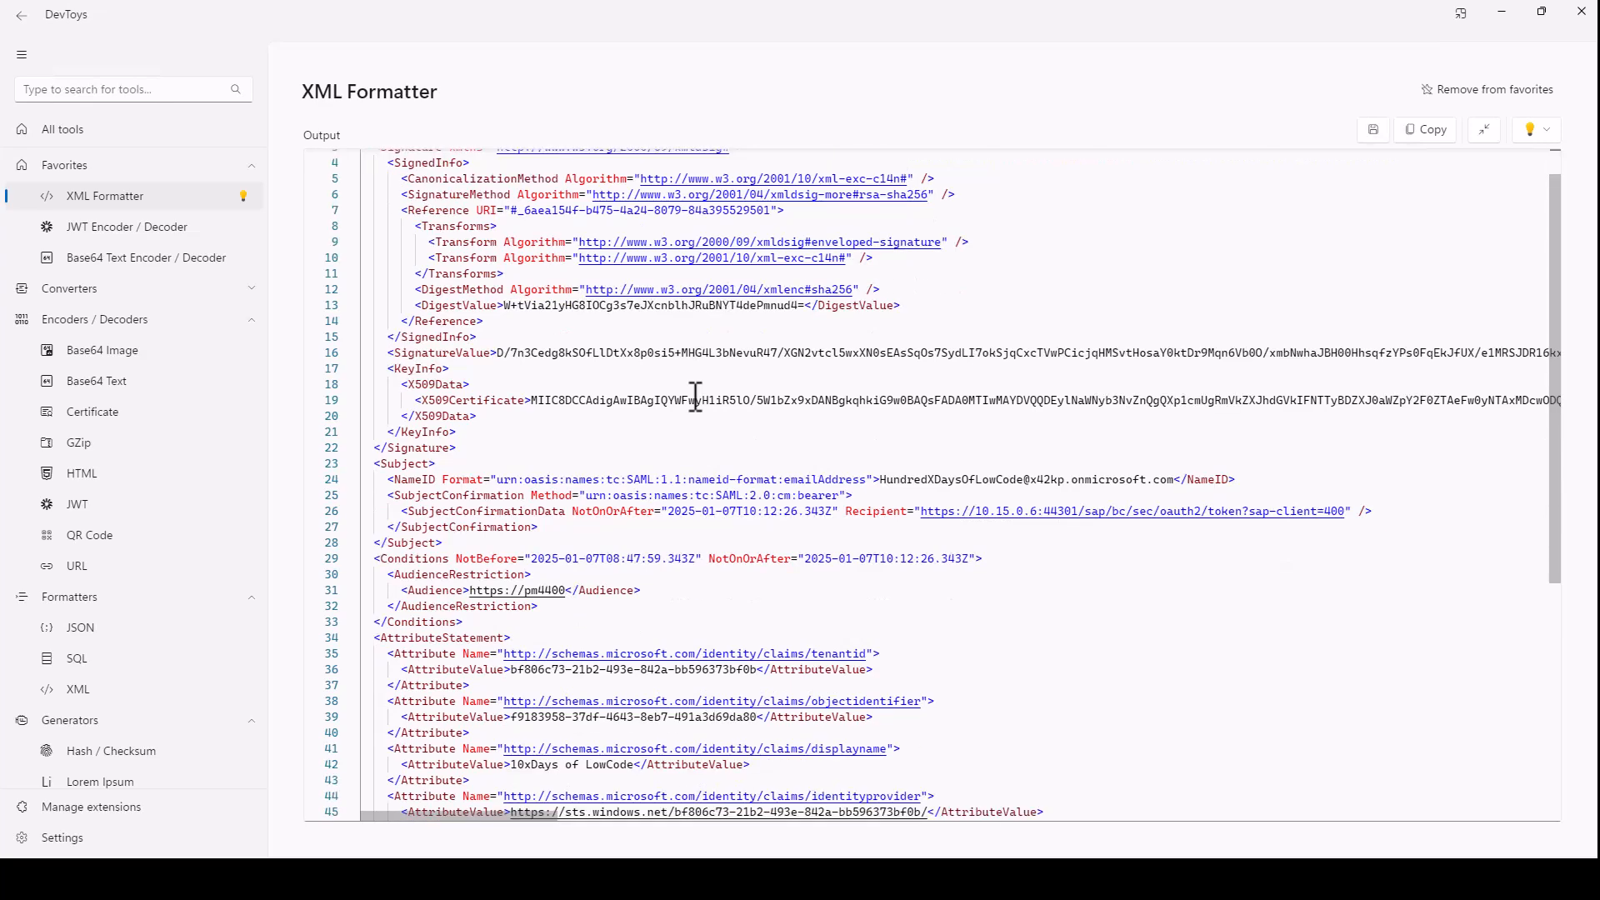
drag(922, 512, 1358, 518)
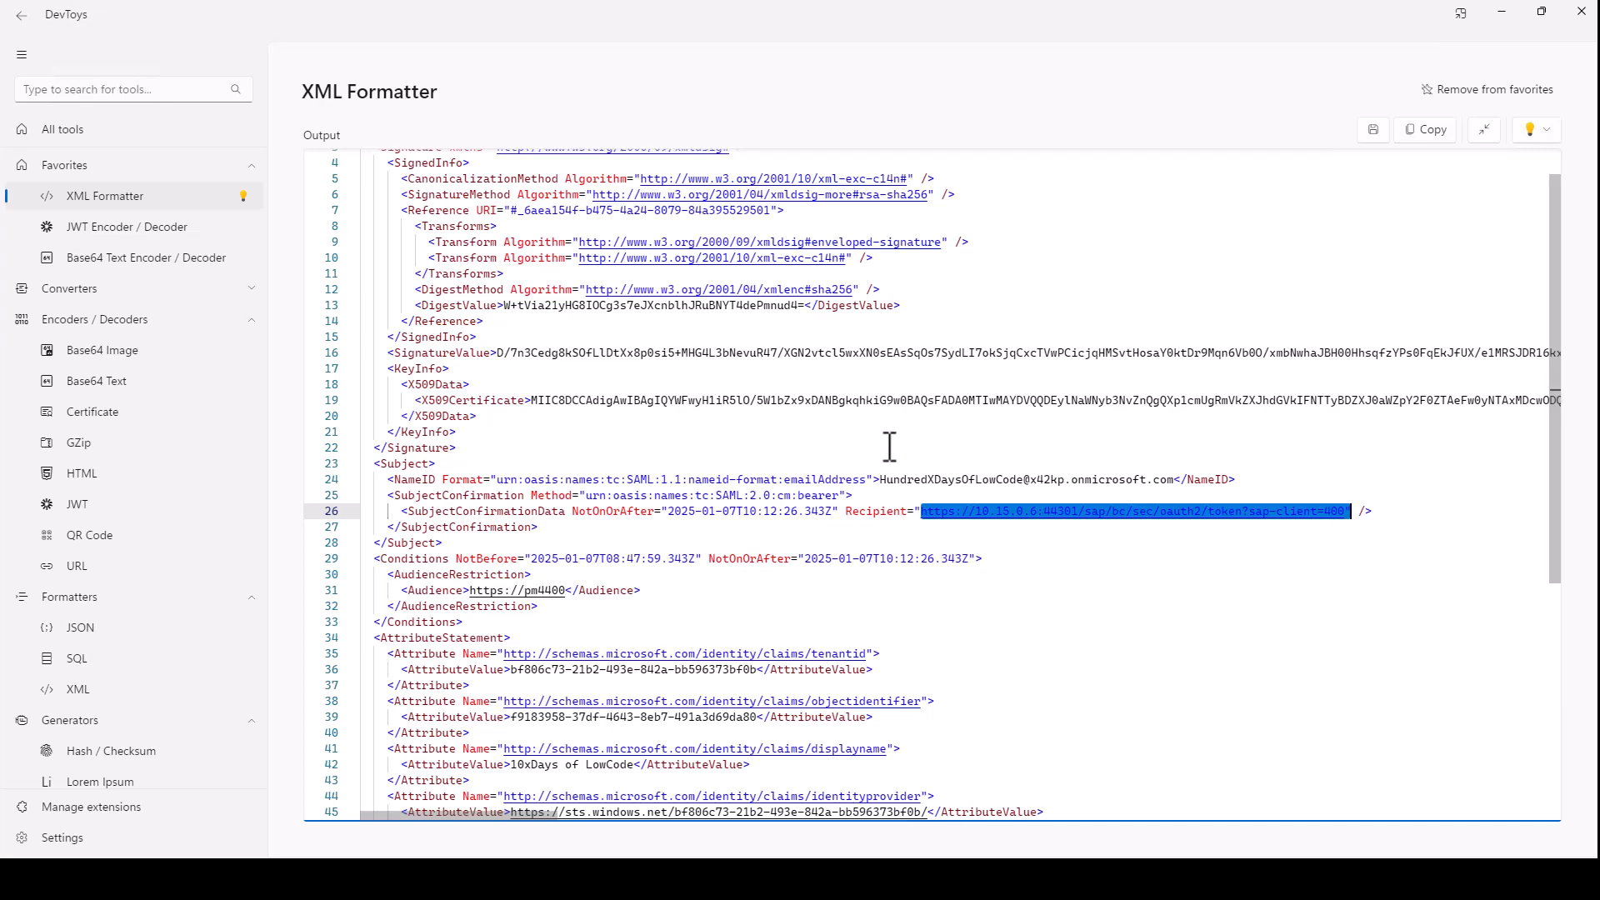
scroll(888, 448, down, 1)
drag(471, 549, 566, 553)
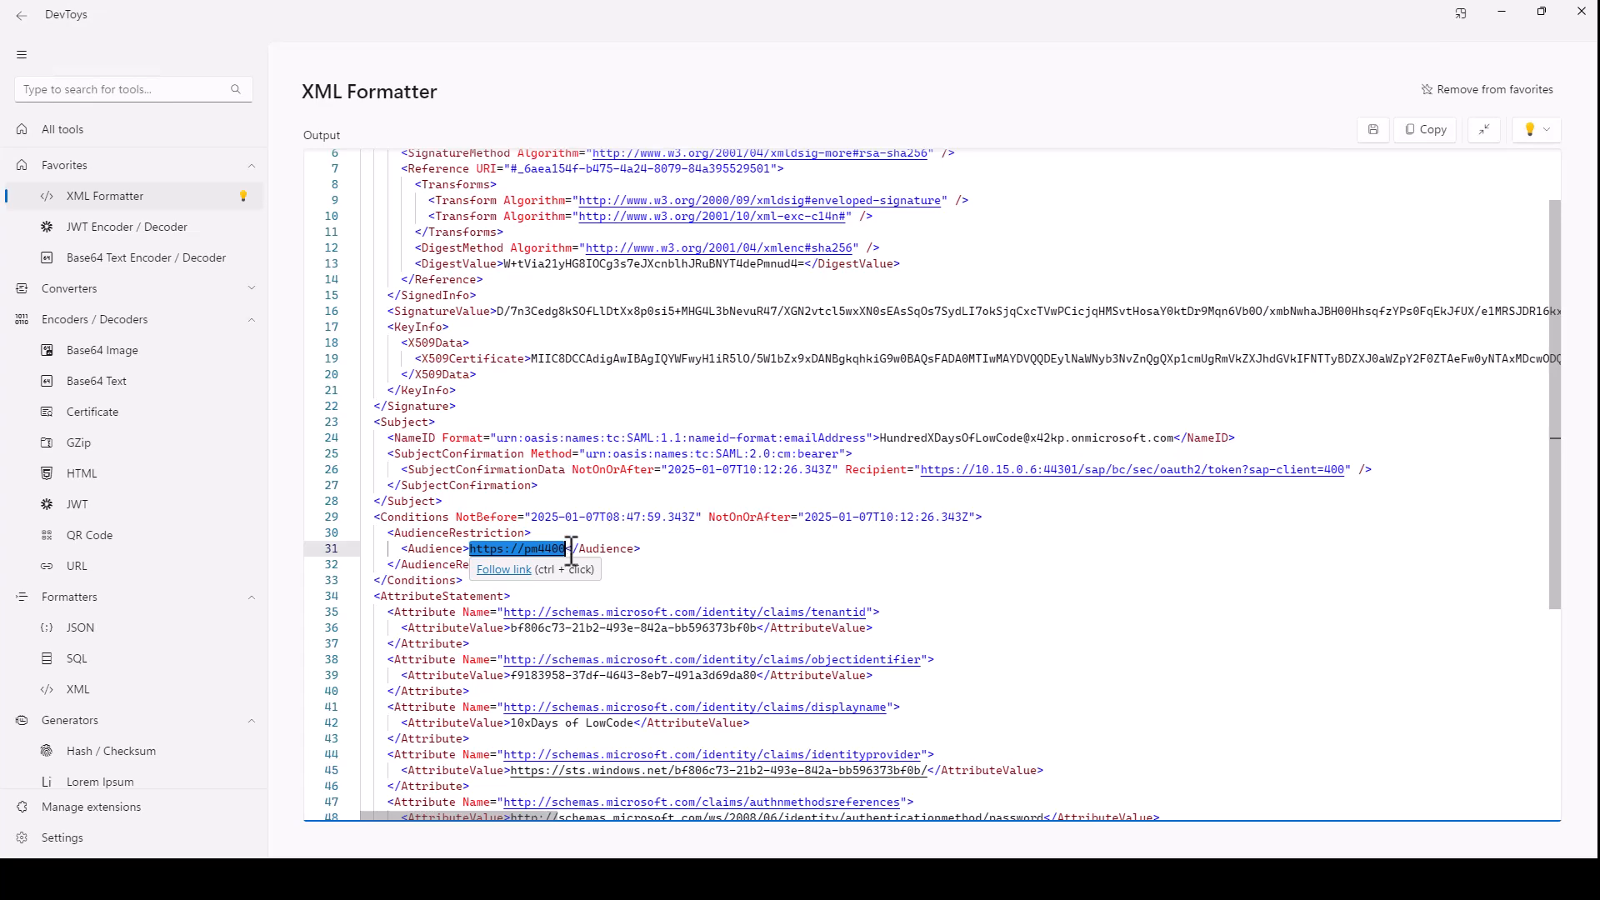
scroll(567, 550, down, 1)
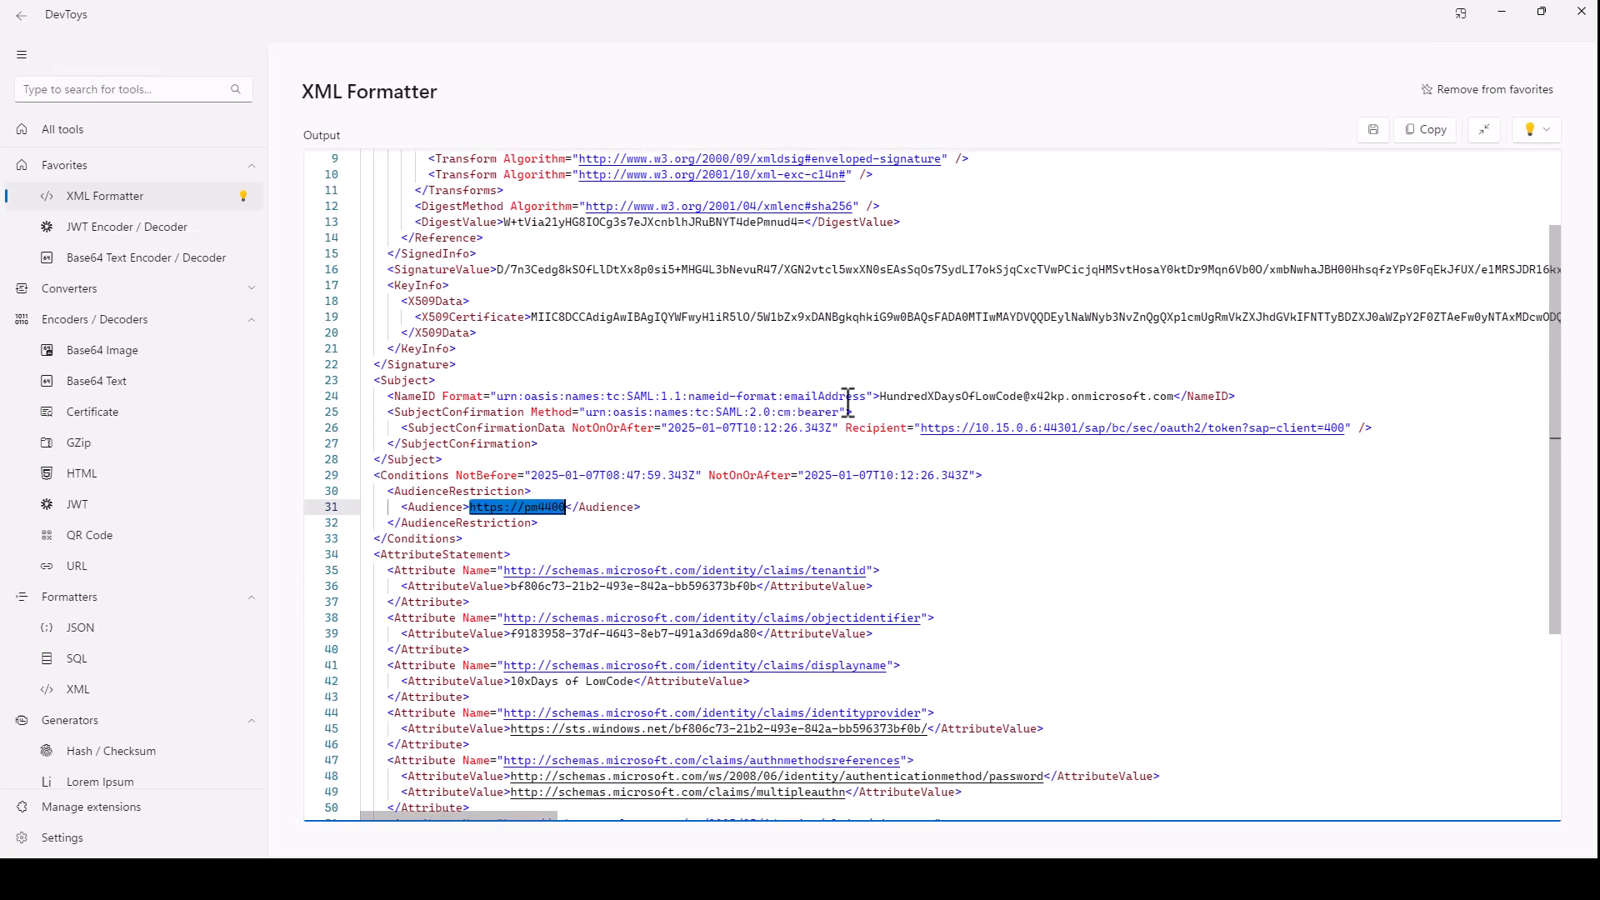
drag(881, 398, 1177, 397)
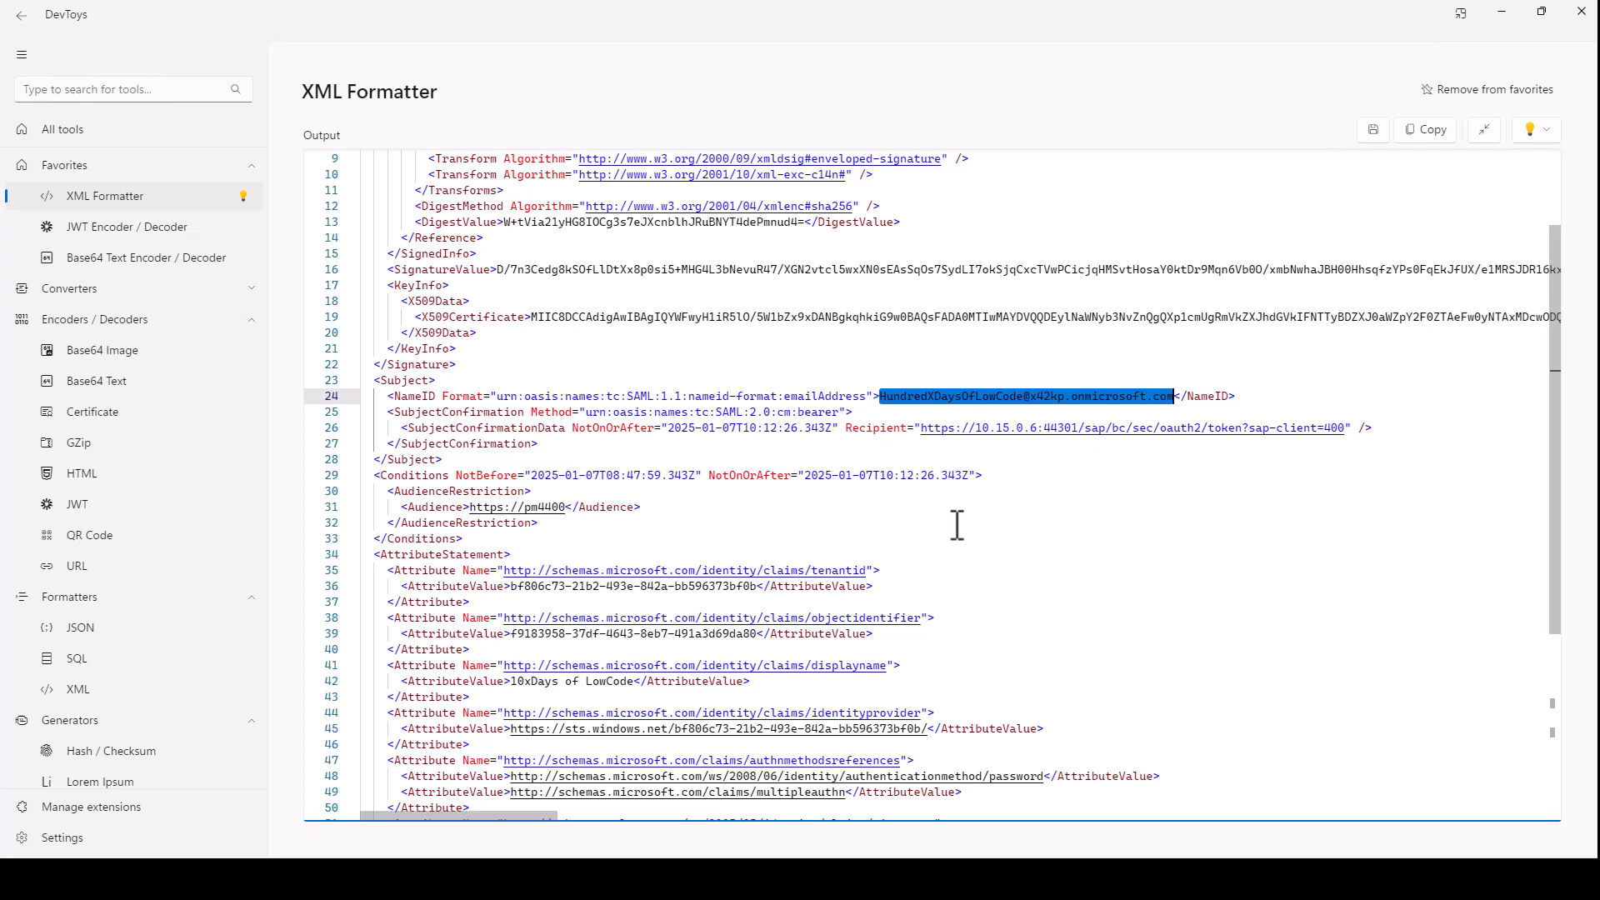
scroll(962, 525, down, 3)
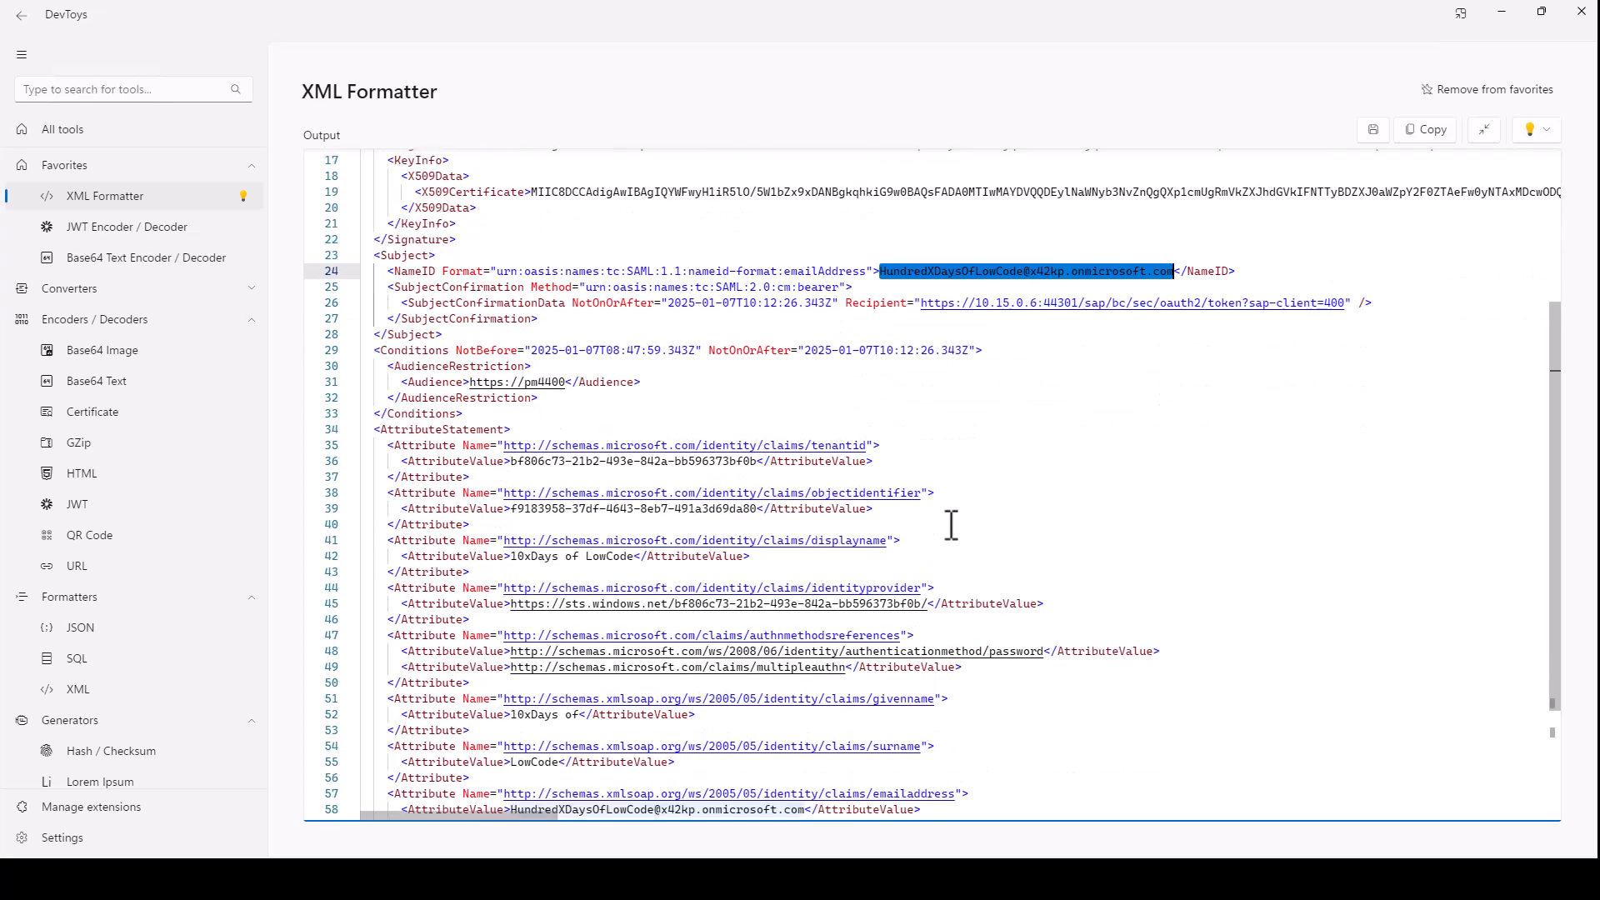
scroll(575, 540, down, 4)
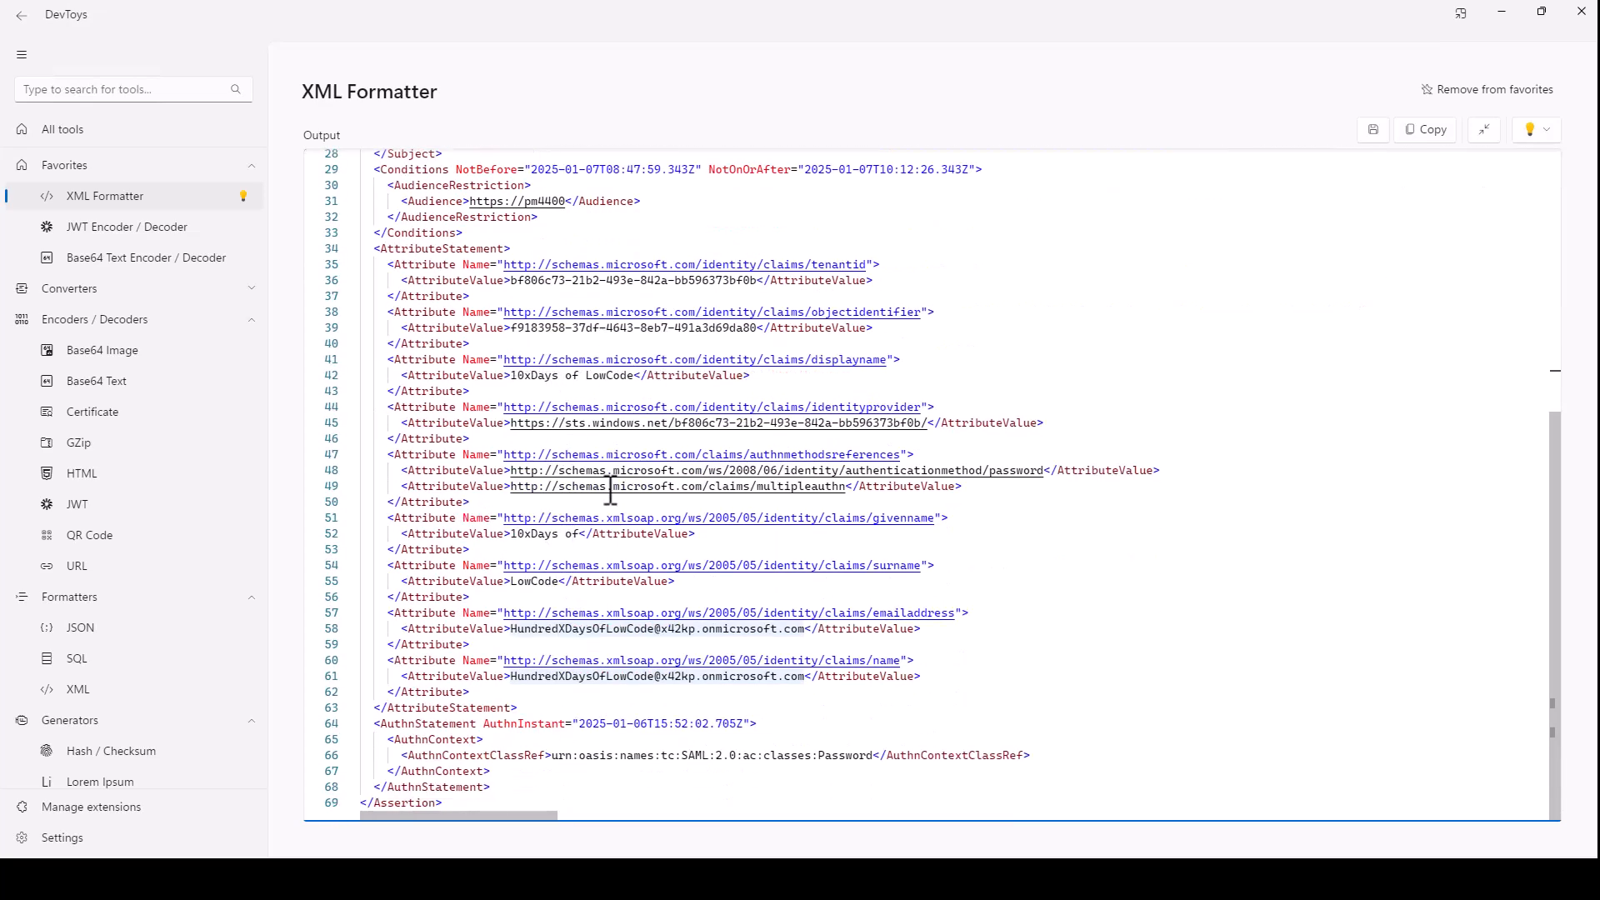
drag(517, 676, 808, 682)
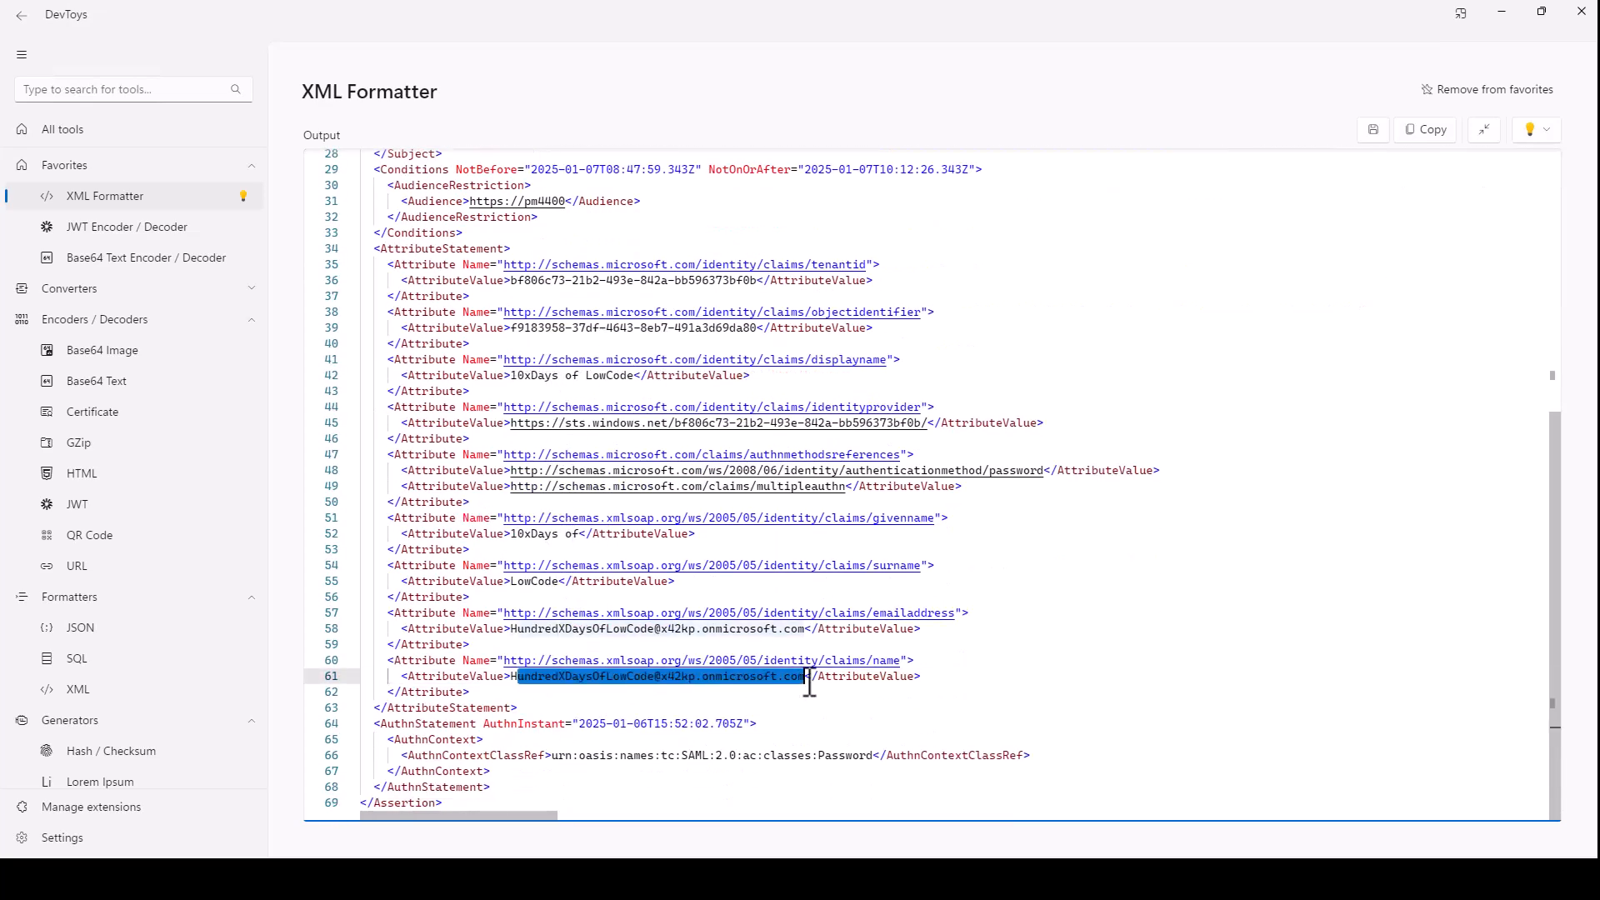
drag(537, 629, 850, 634)
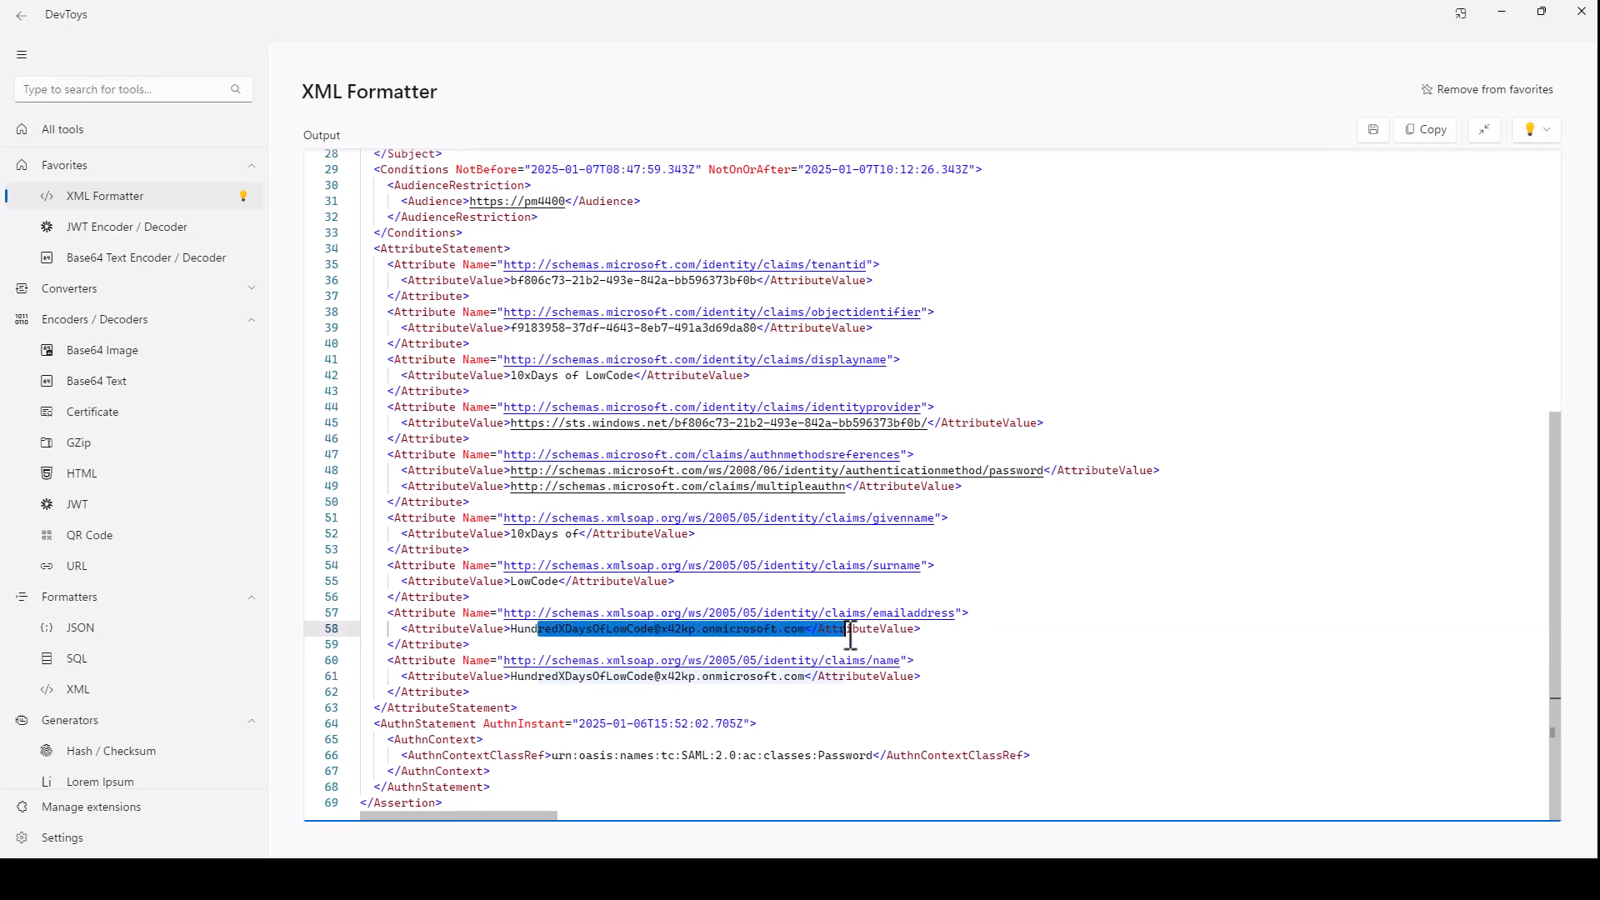
scroll(662, 550, up, 7)
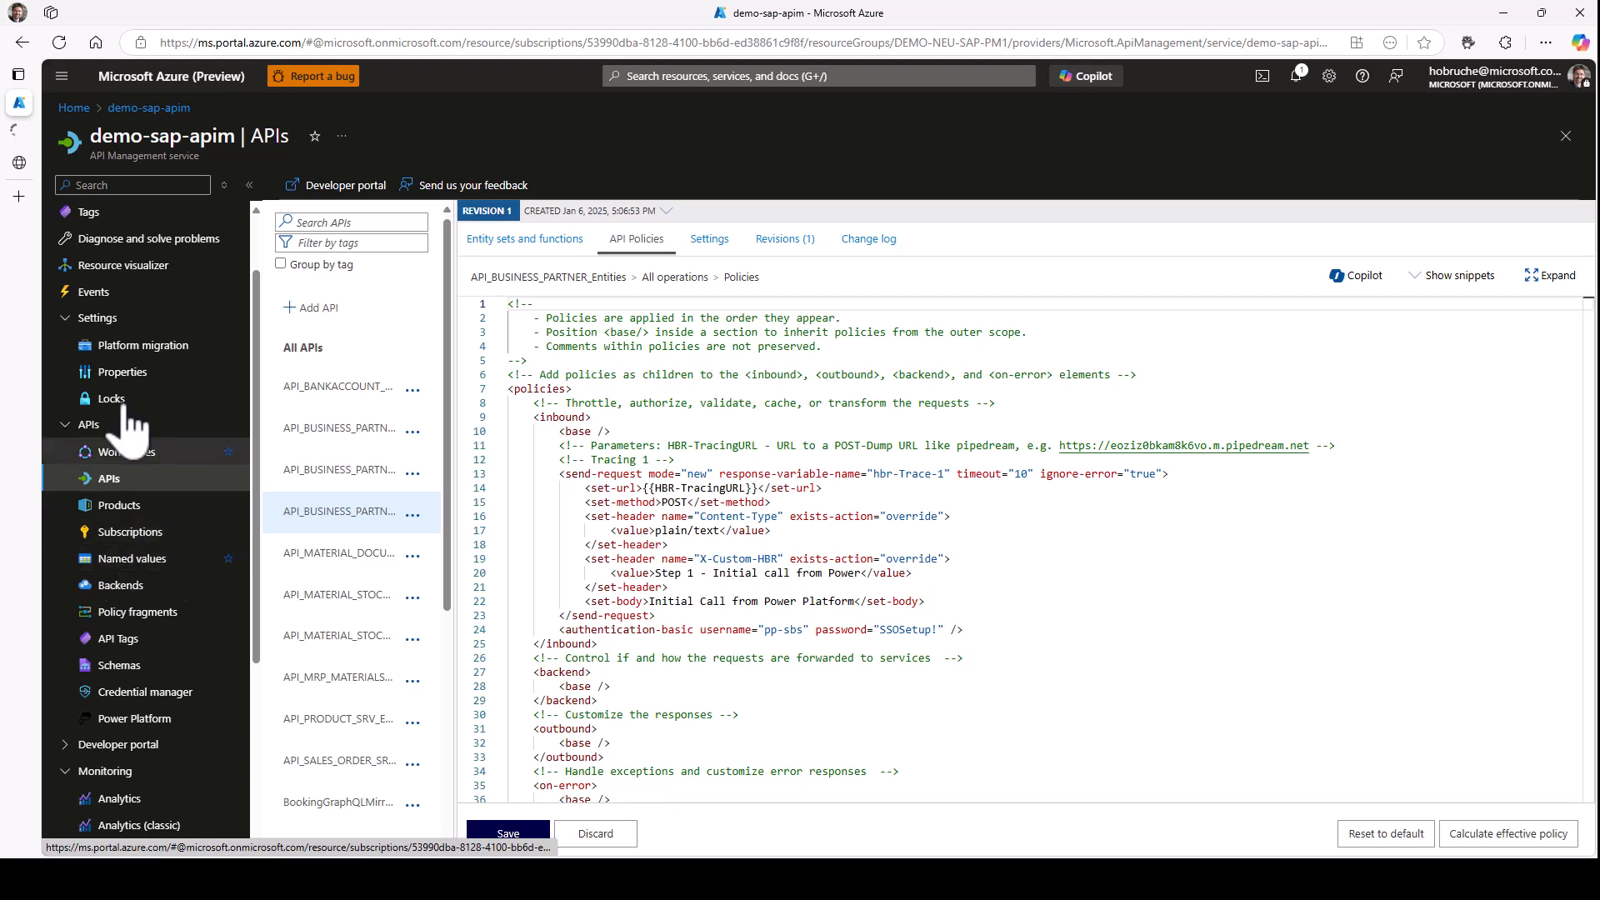
- Switch to the Azure portal and review the HBR-AADSAPResource value among the demo-sap-apim named values filtered by HBR-
click(49, 132)
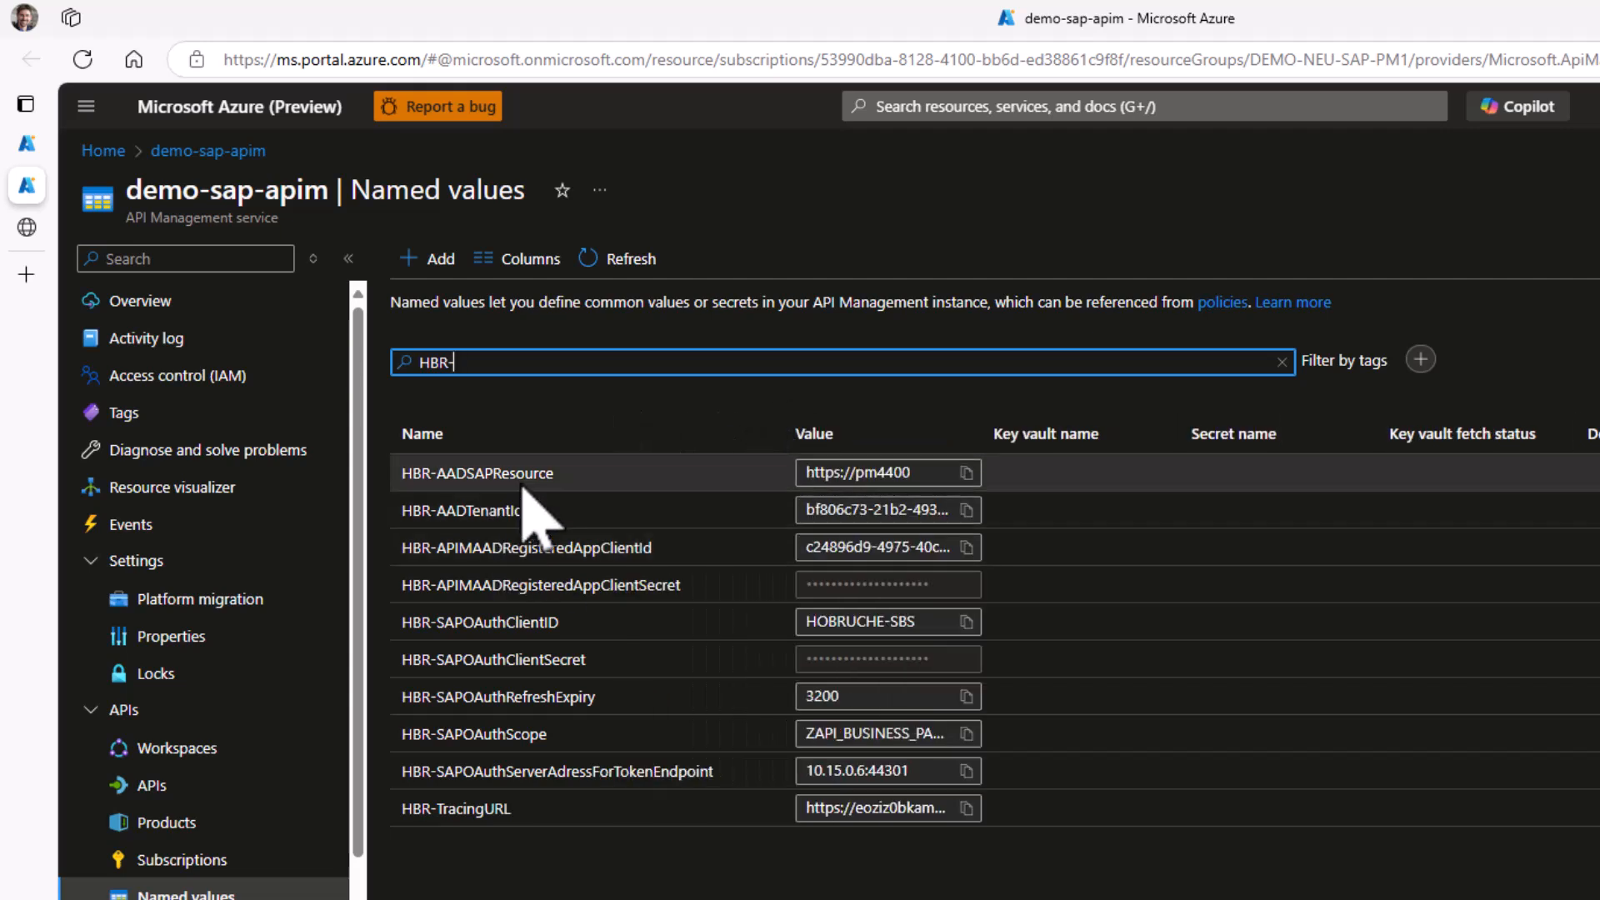
click(900, 472)
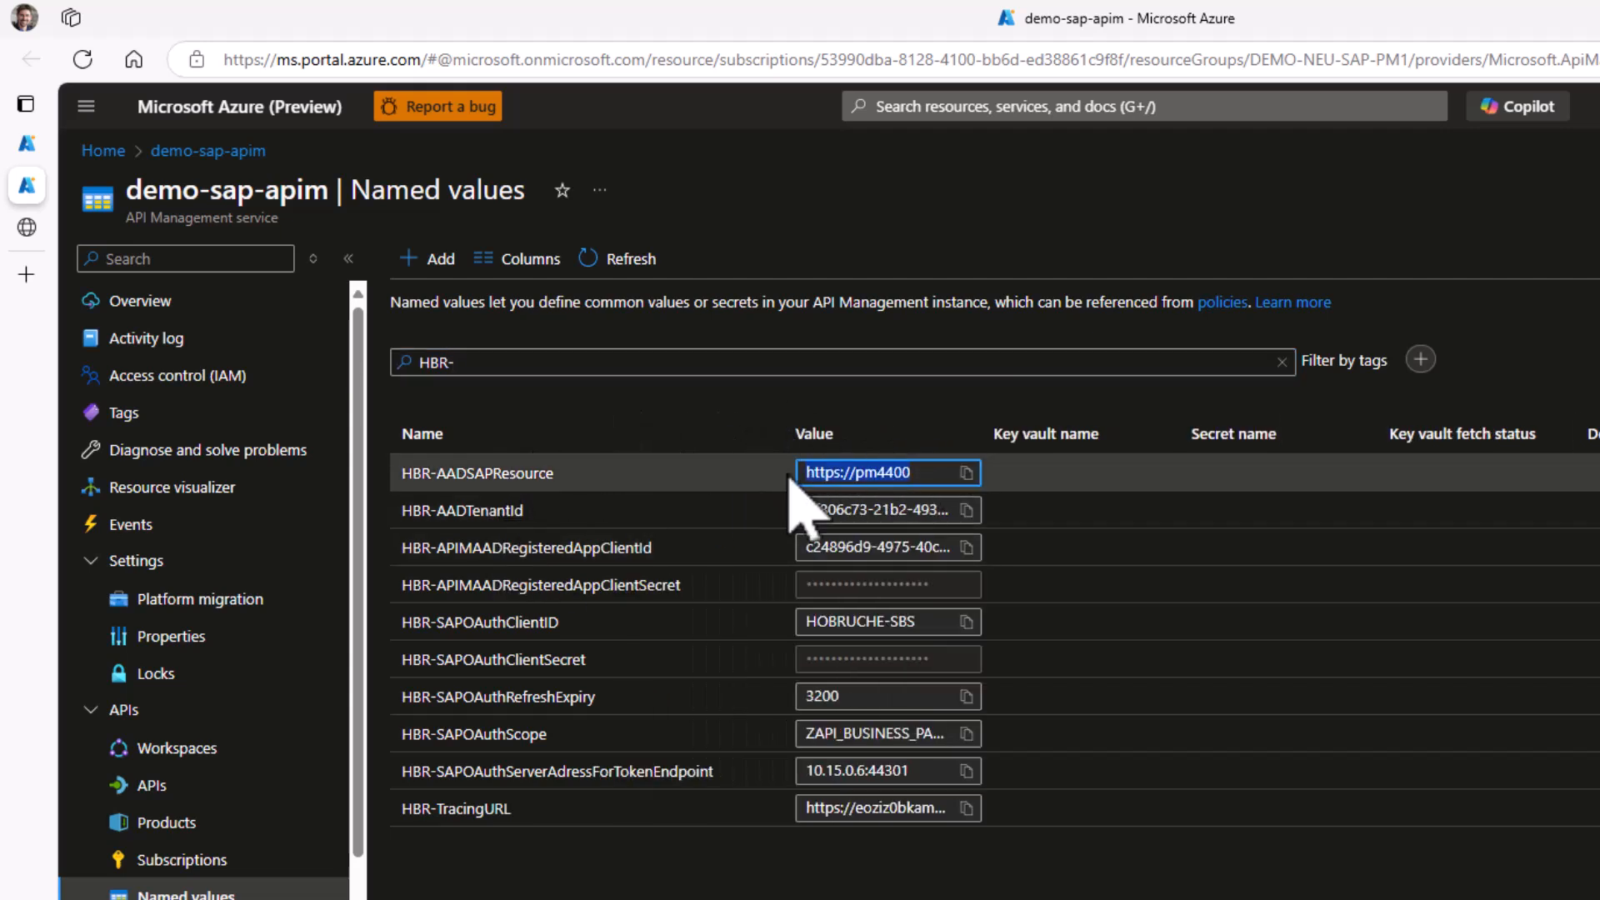
- Replace the value of the named value HBR-APIMAADRegisteredAppClientId with the client ID copied from power-sso.http in VS Code
click(850, 547)
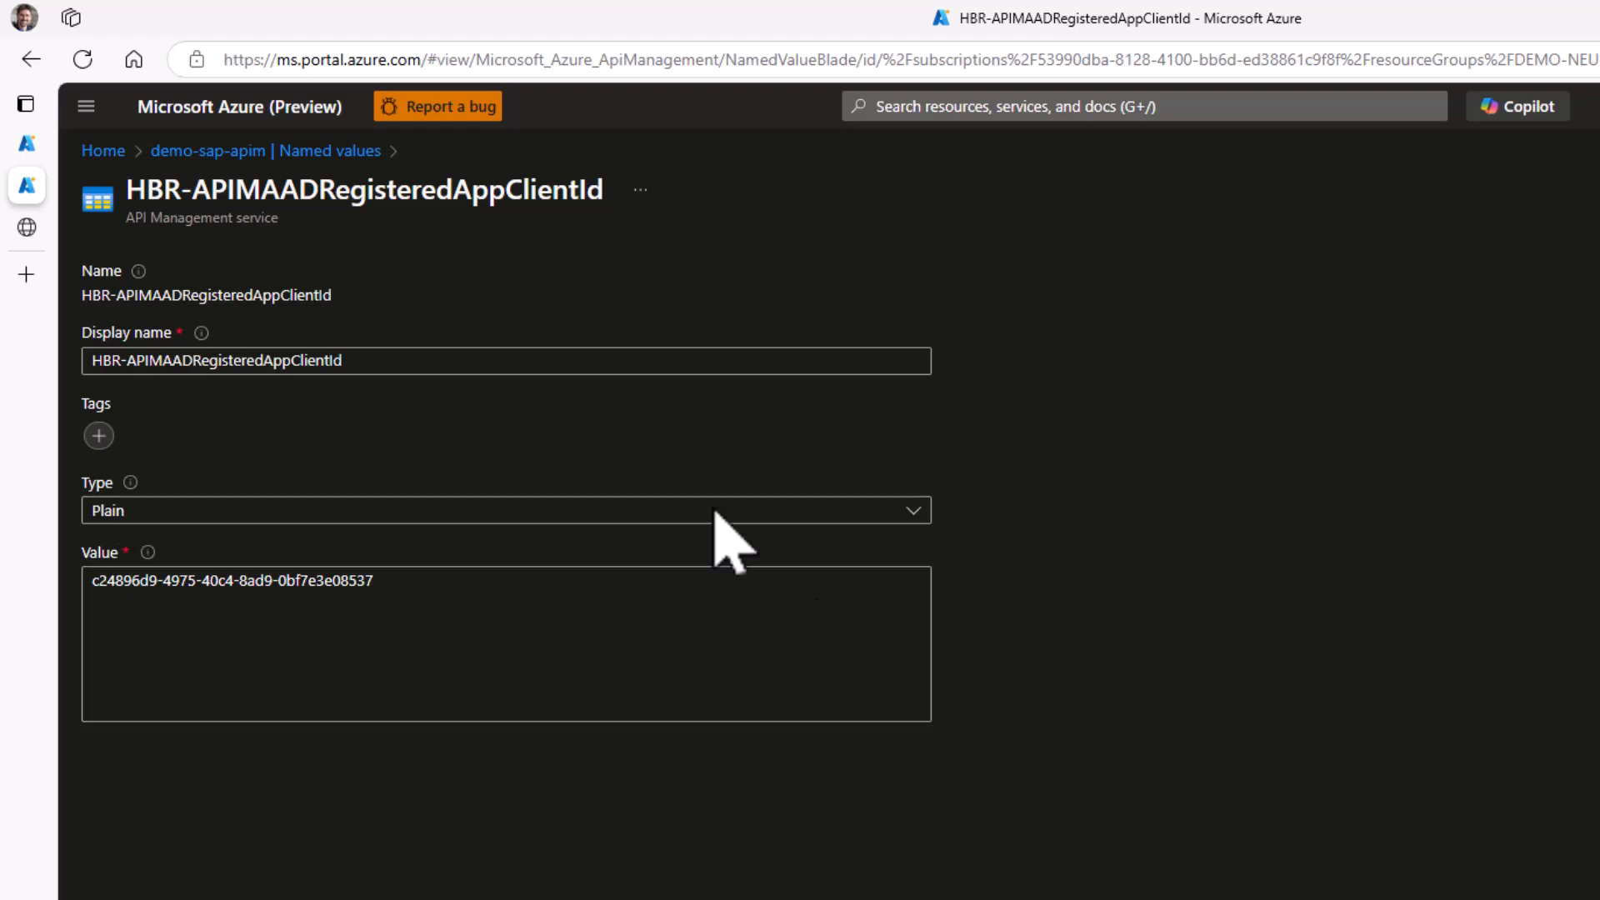
key(alt+Tab)
drag(458, 290, 781, 292)
key(ctrl+c)
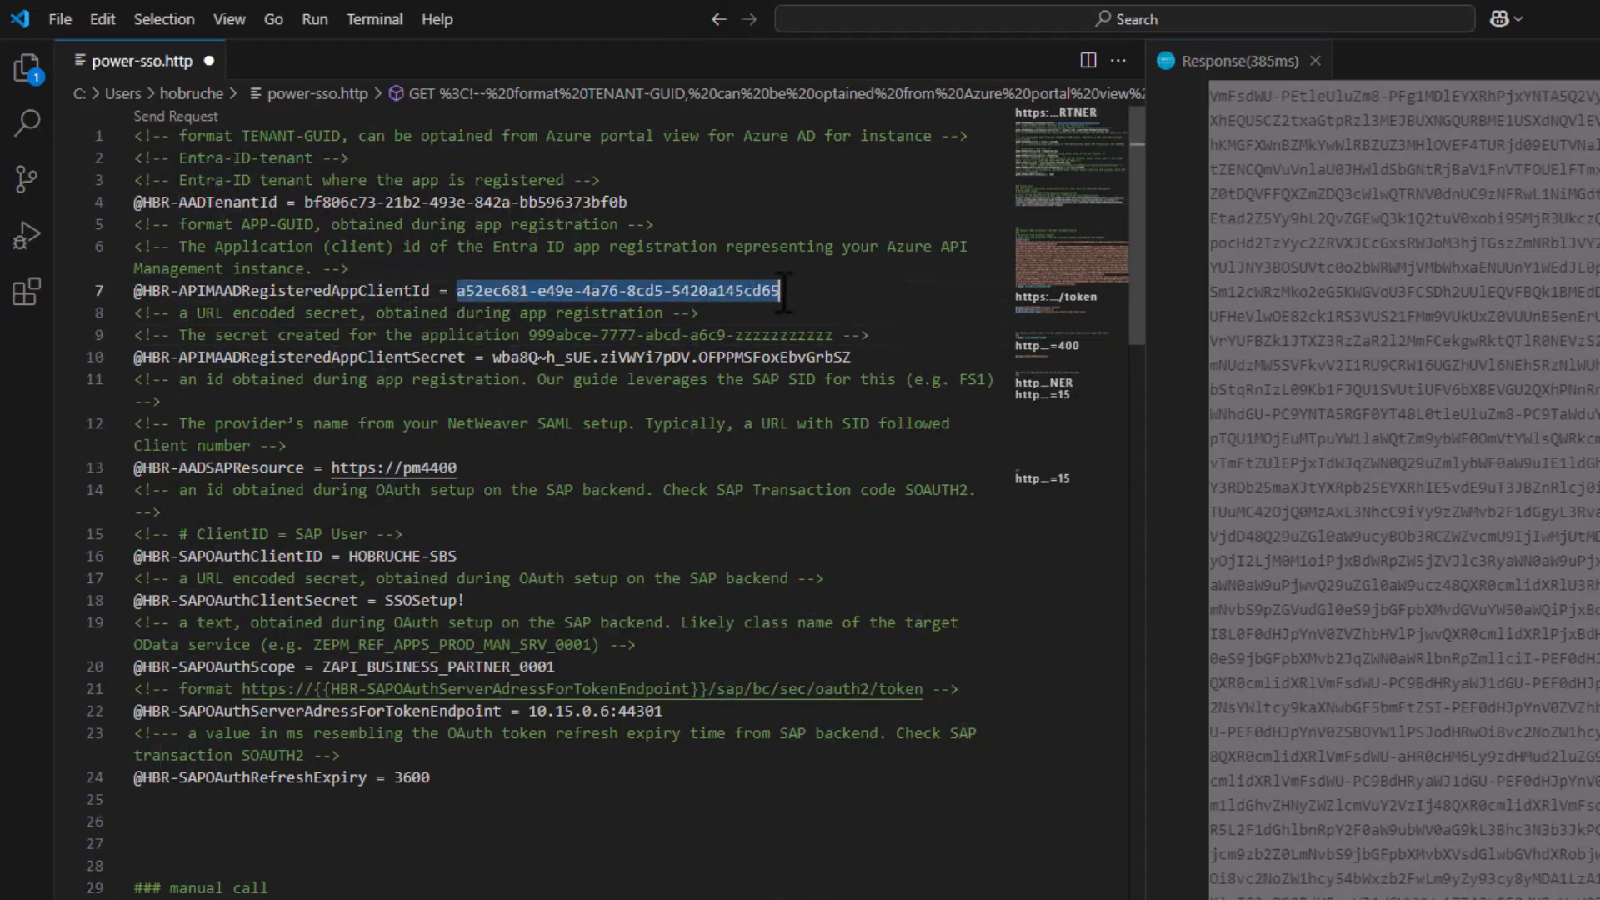
key(alt+Tab)
drag(404, 583, 96, 582)
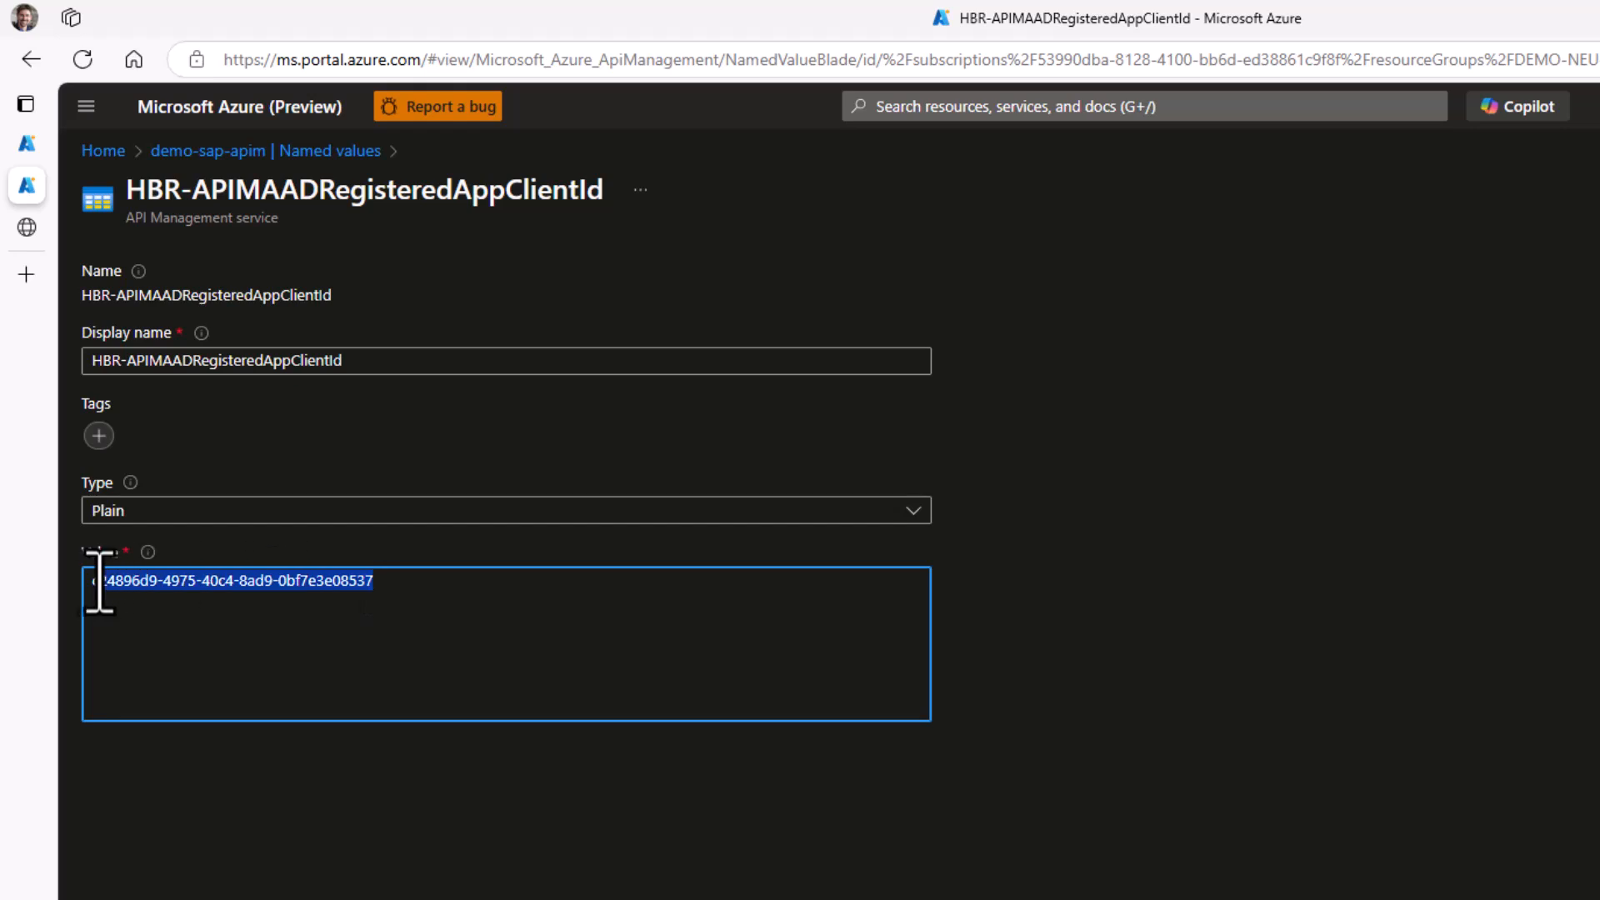
key(ctrl+v)
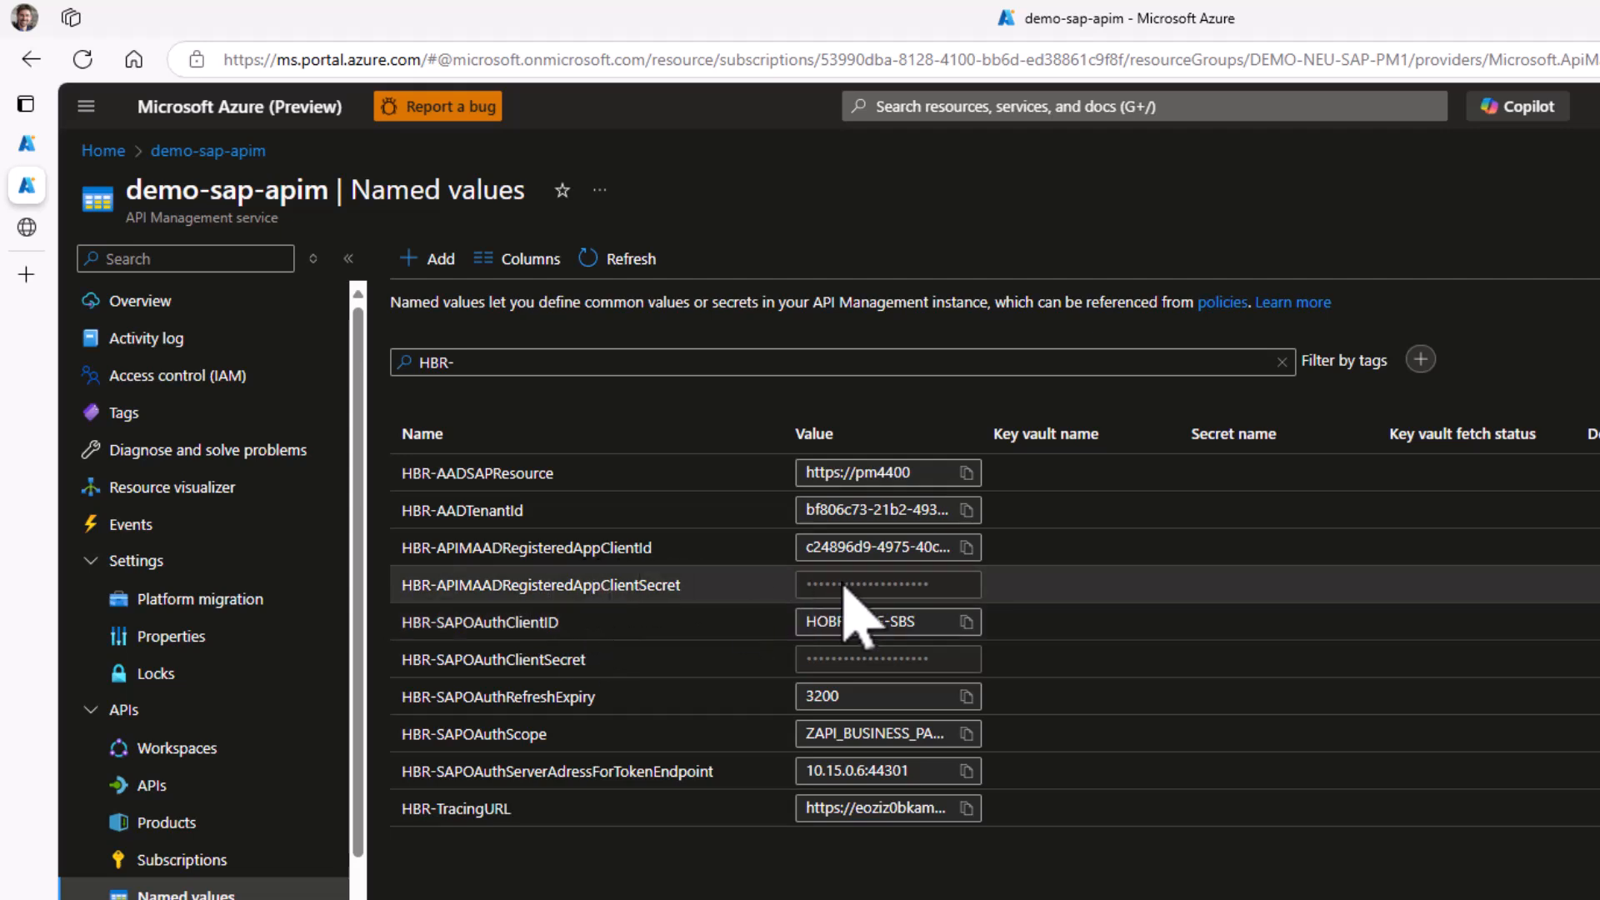
- Replace the value of the named value HBR-APIMAADRegisteredAppClientSecret with the client secret copied from power-sso.http
click(664, 584)
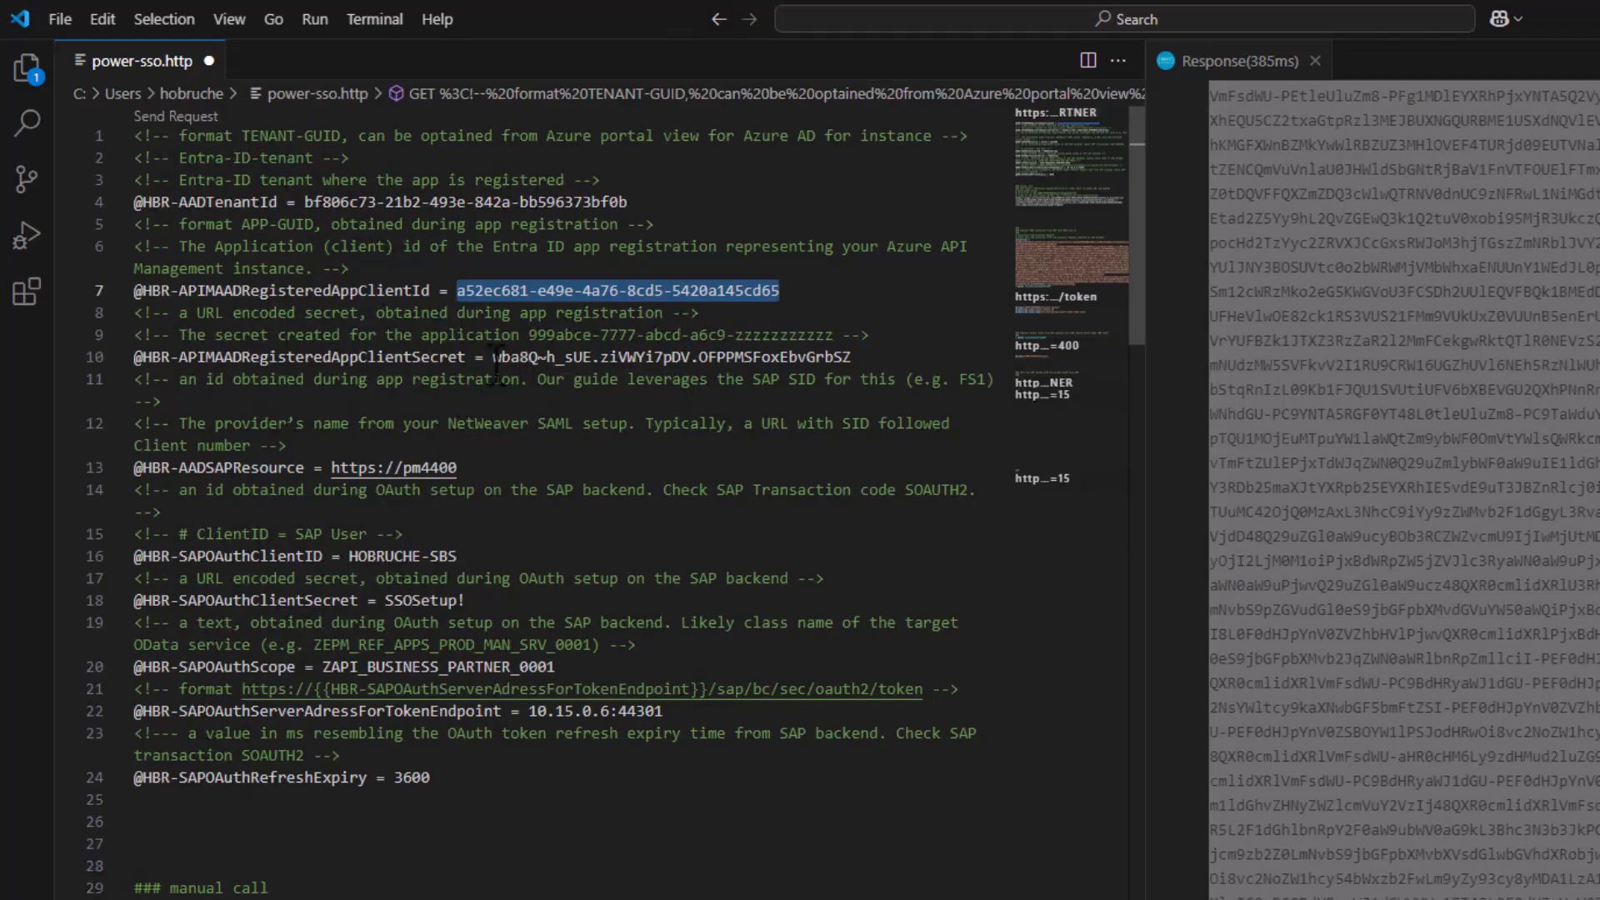
drag(492, 357, 854, 358)
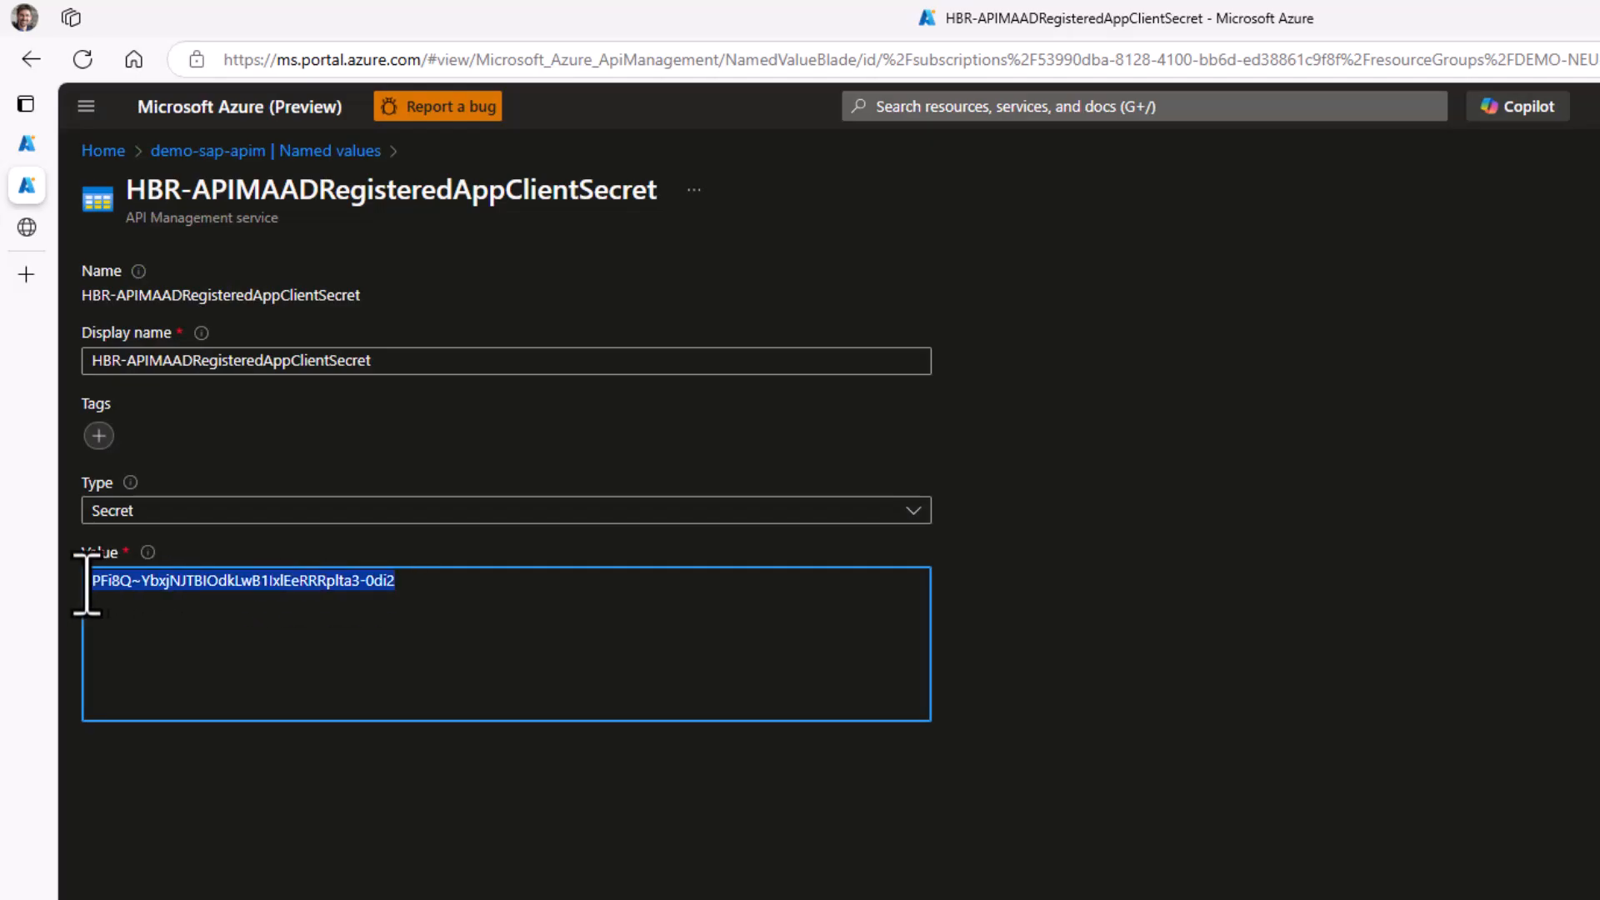
key(ctrl+v)
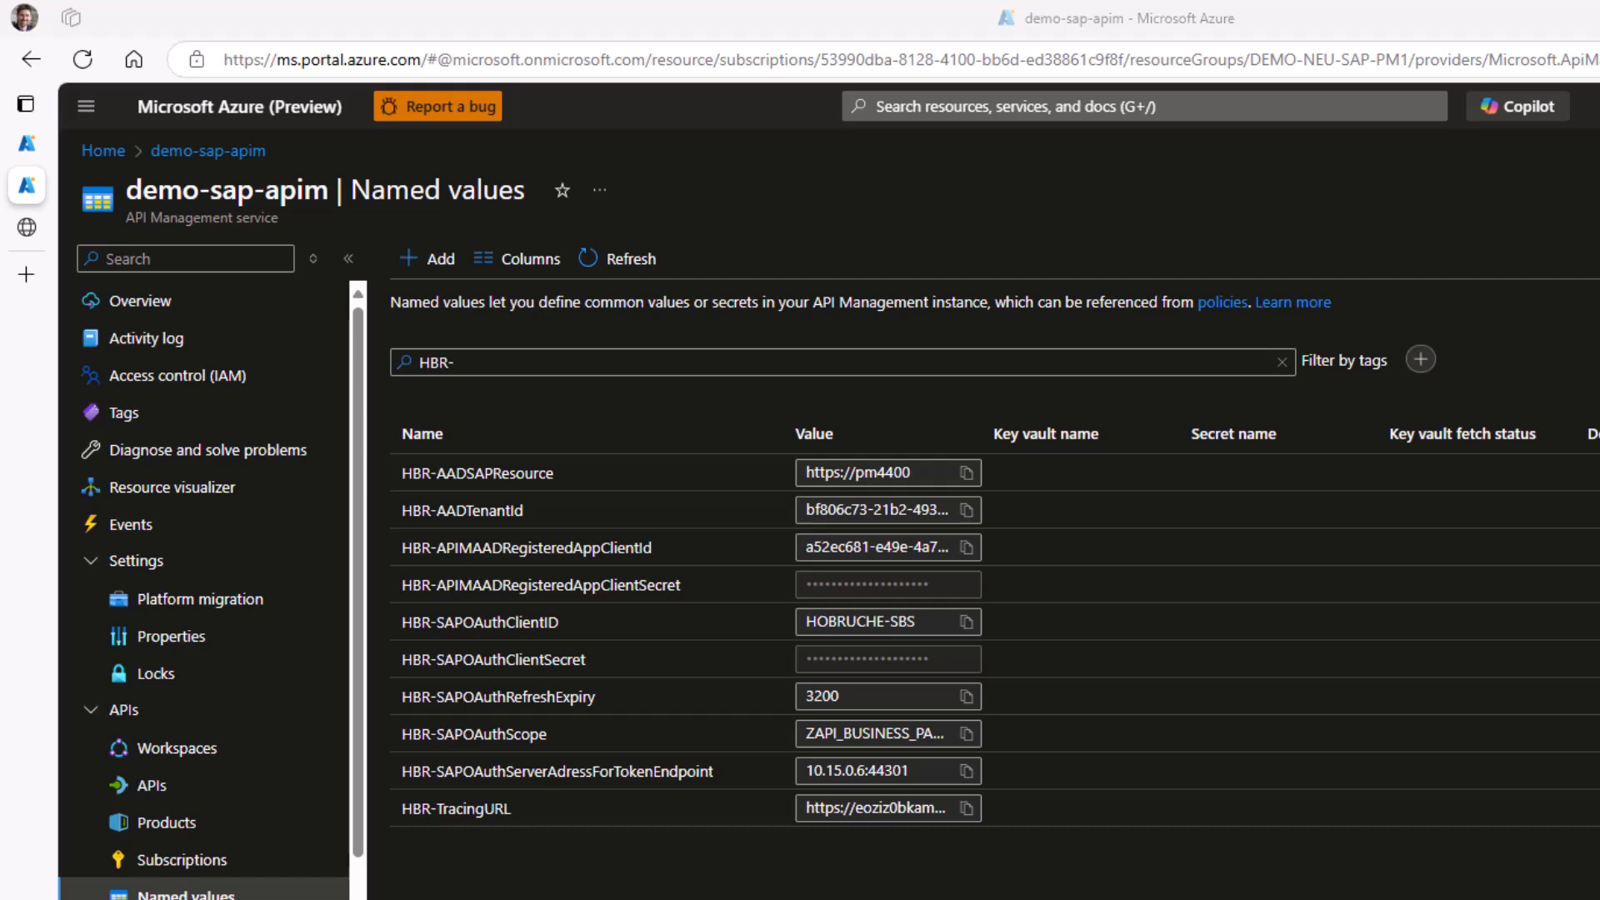
- Paste the AAD Bearer token exchange block after the Tracing 1 send-request in the inbound policy of API_BUSINESS_PARTNER_Entities
click(28, 144)
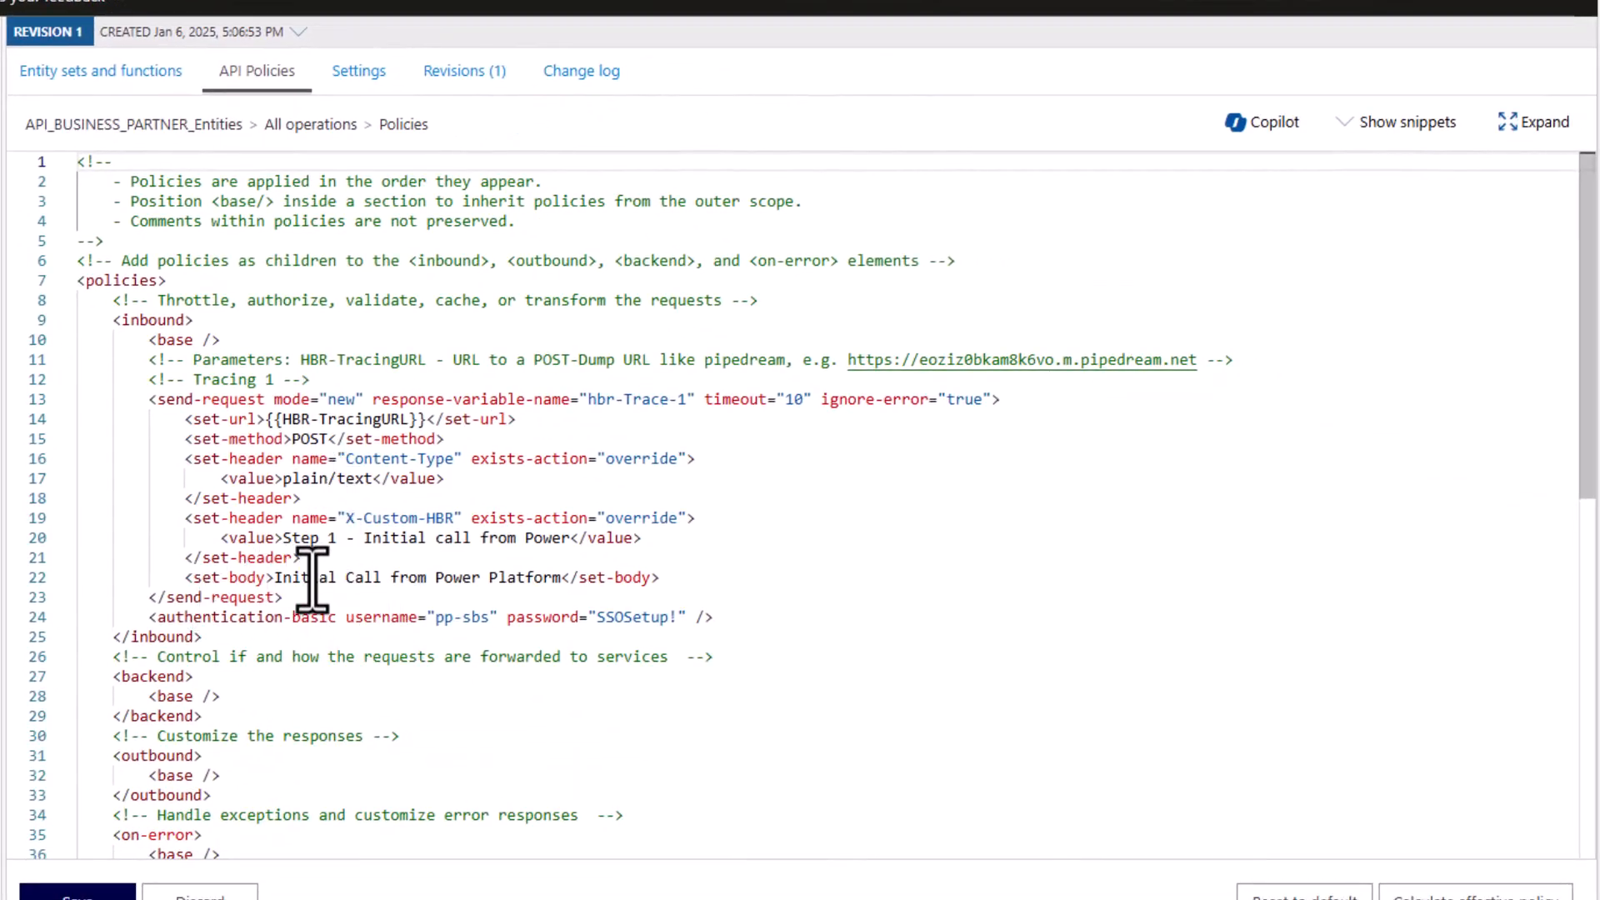
click(305, 600)
key(Return)
key(Return)
key(Return)
key(Return)
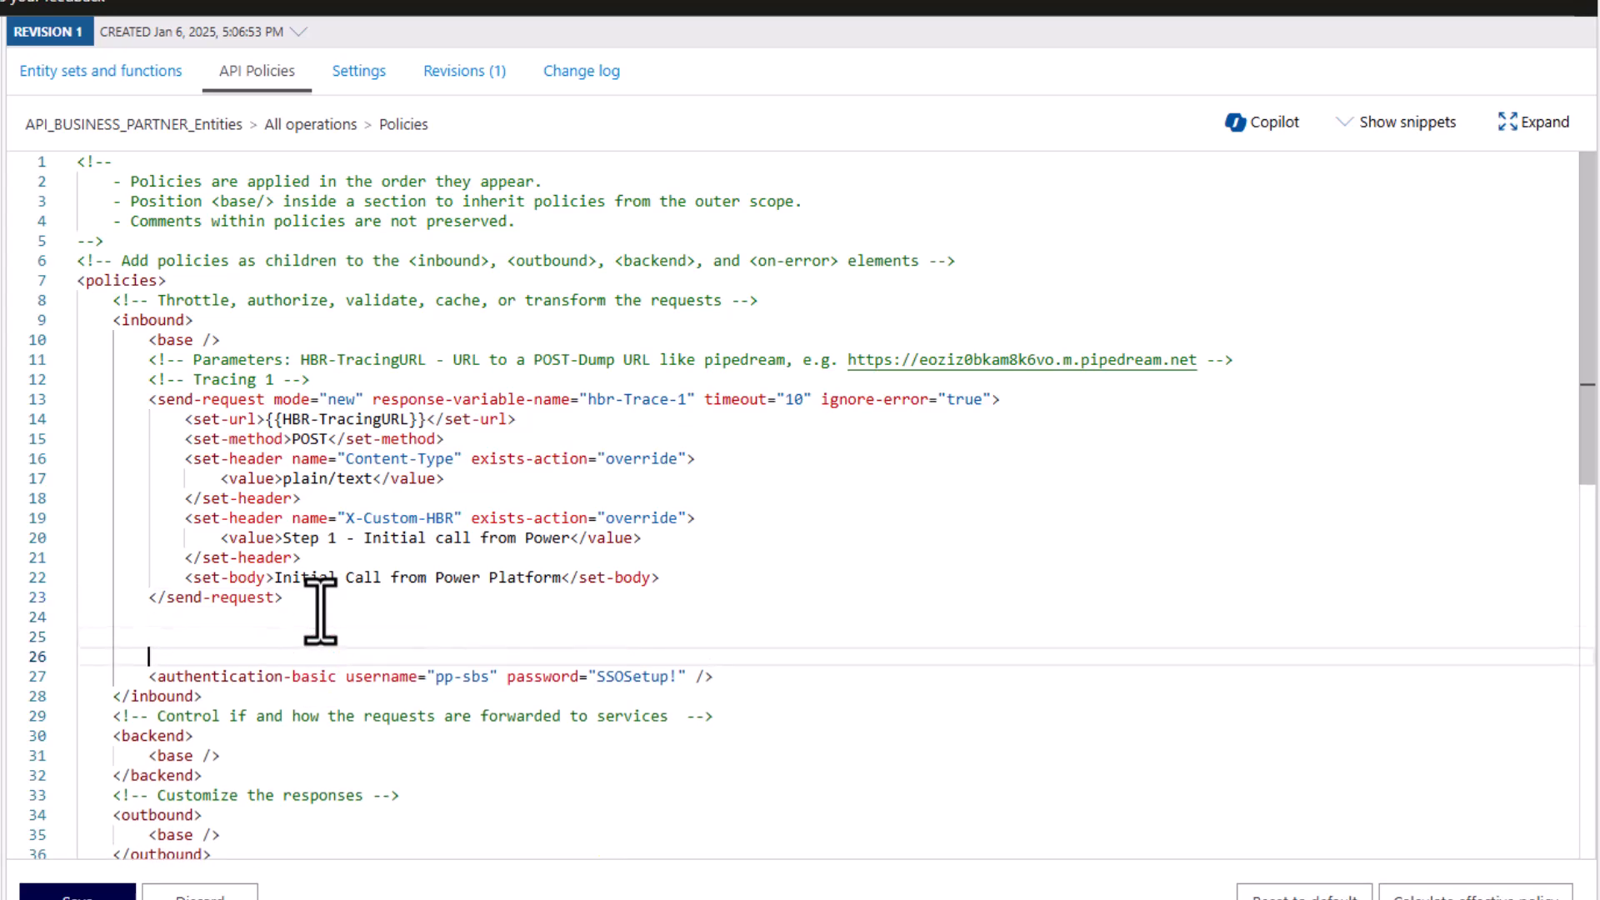
key(ctrl+v)
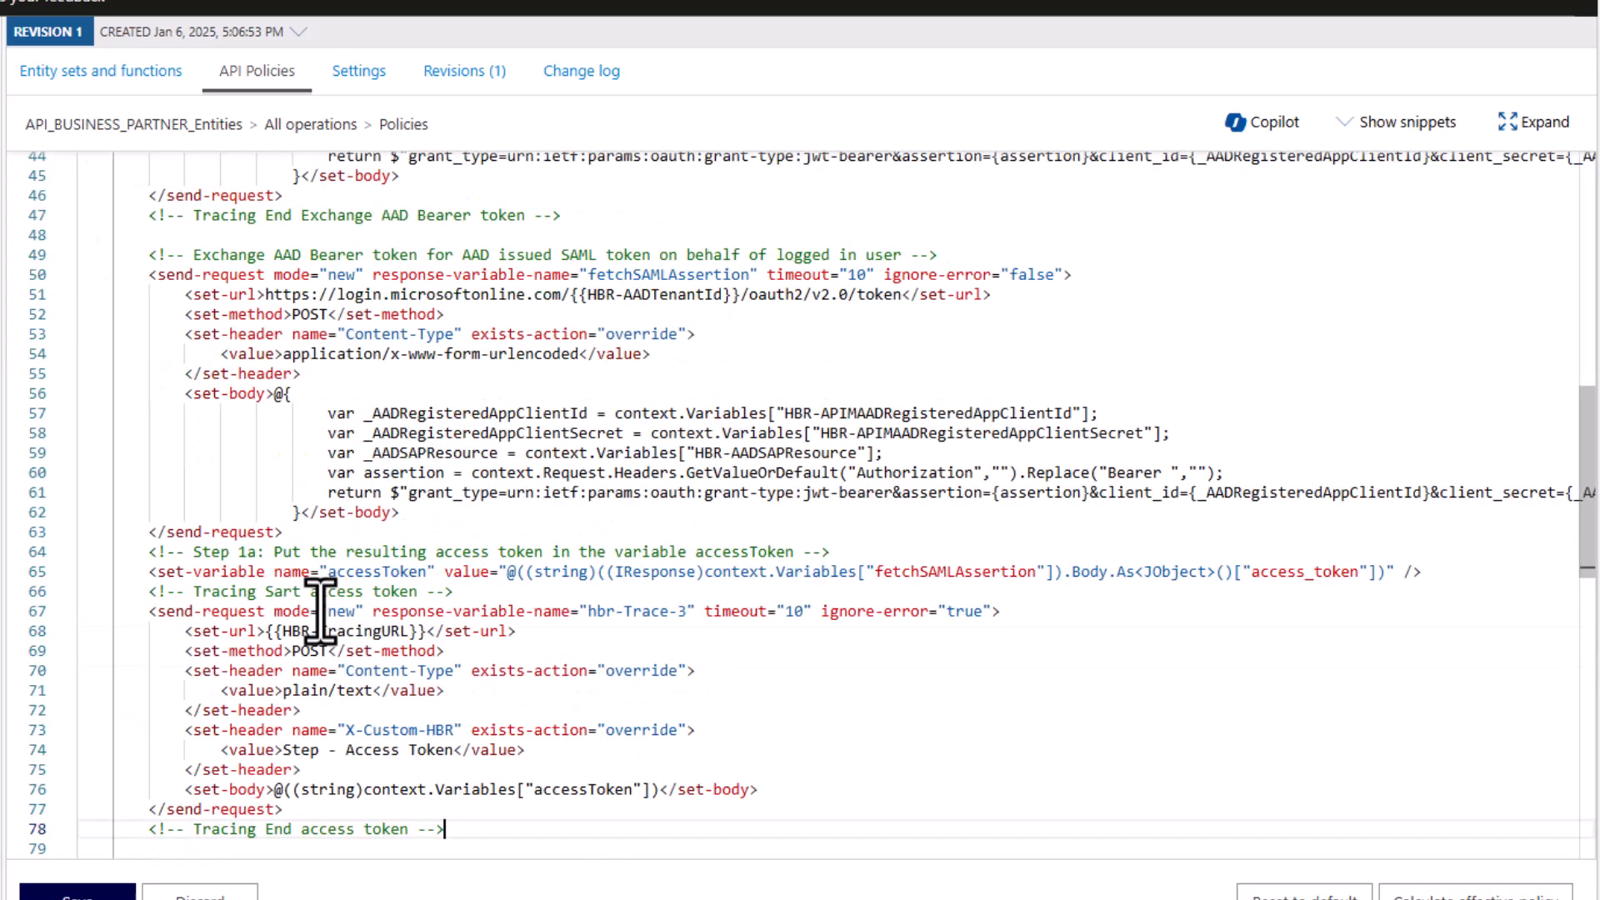
- Review the pasted client ID, client secret and SAP resource variables and the hbr-Trace-2 request's header and returned grant string
scroll(471, 567, up, 10)
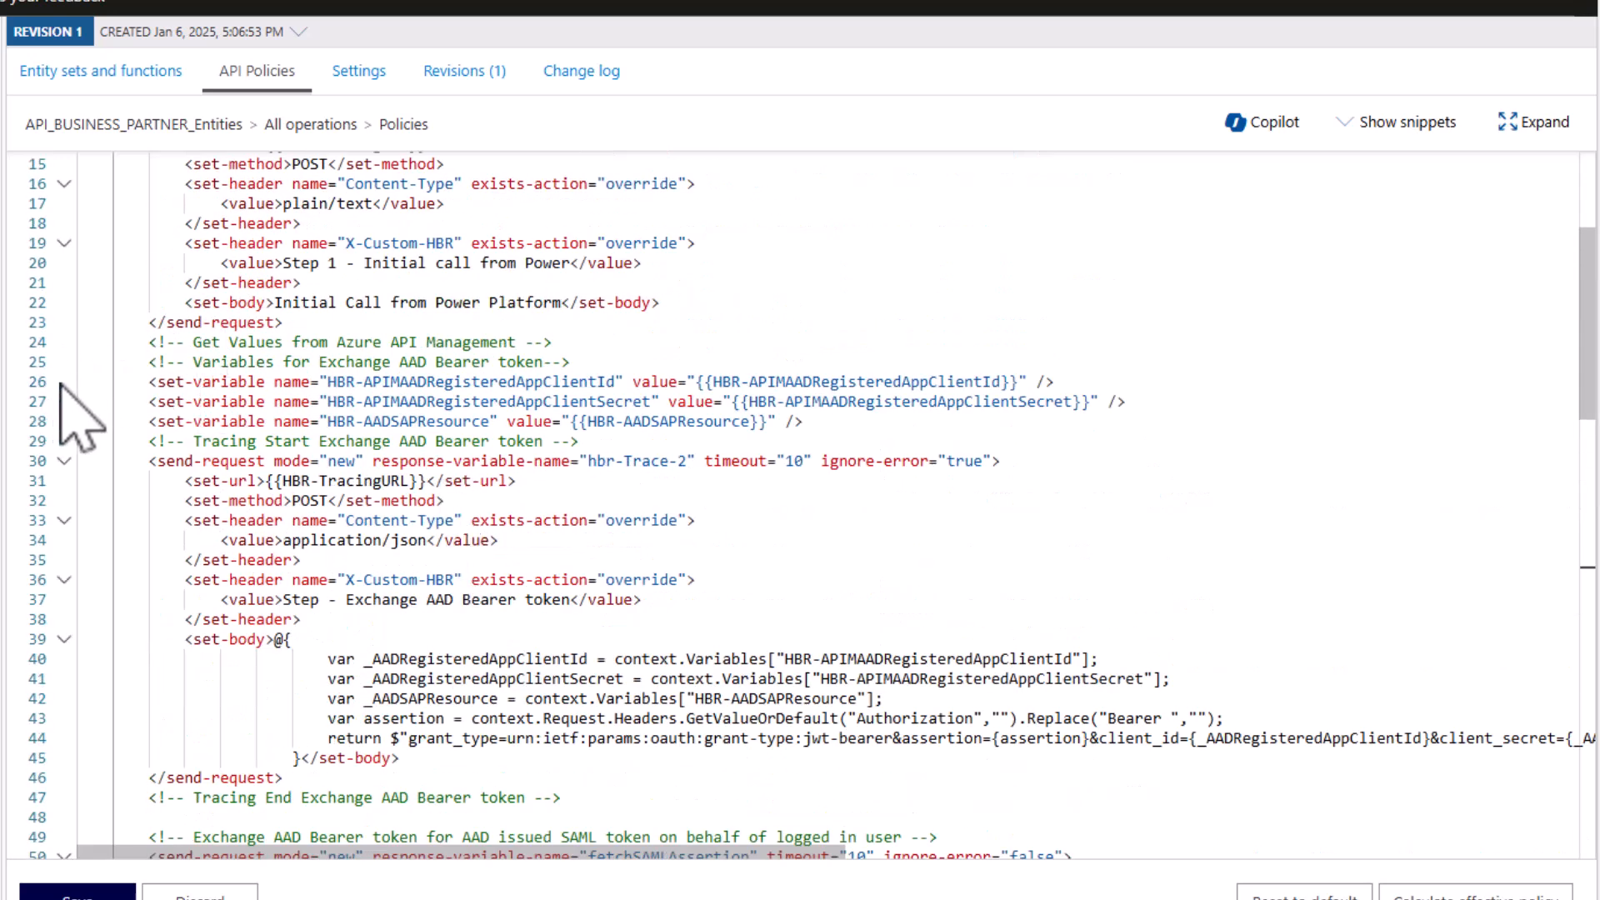
drag(829, 421, 43, 385)
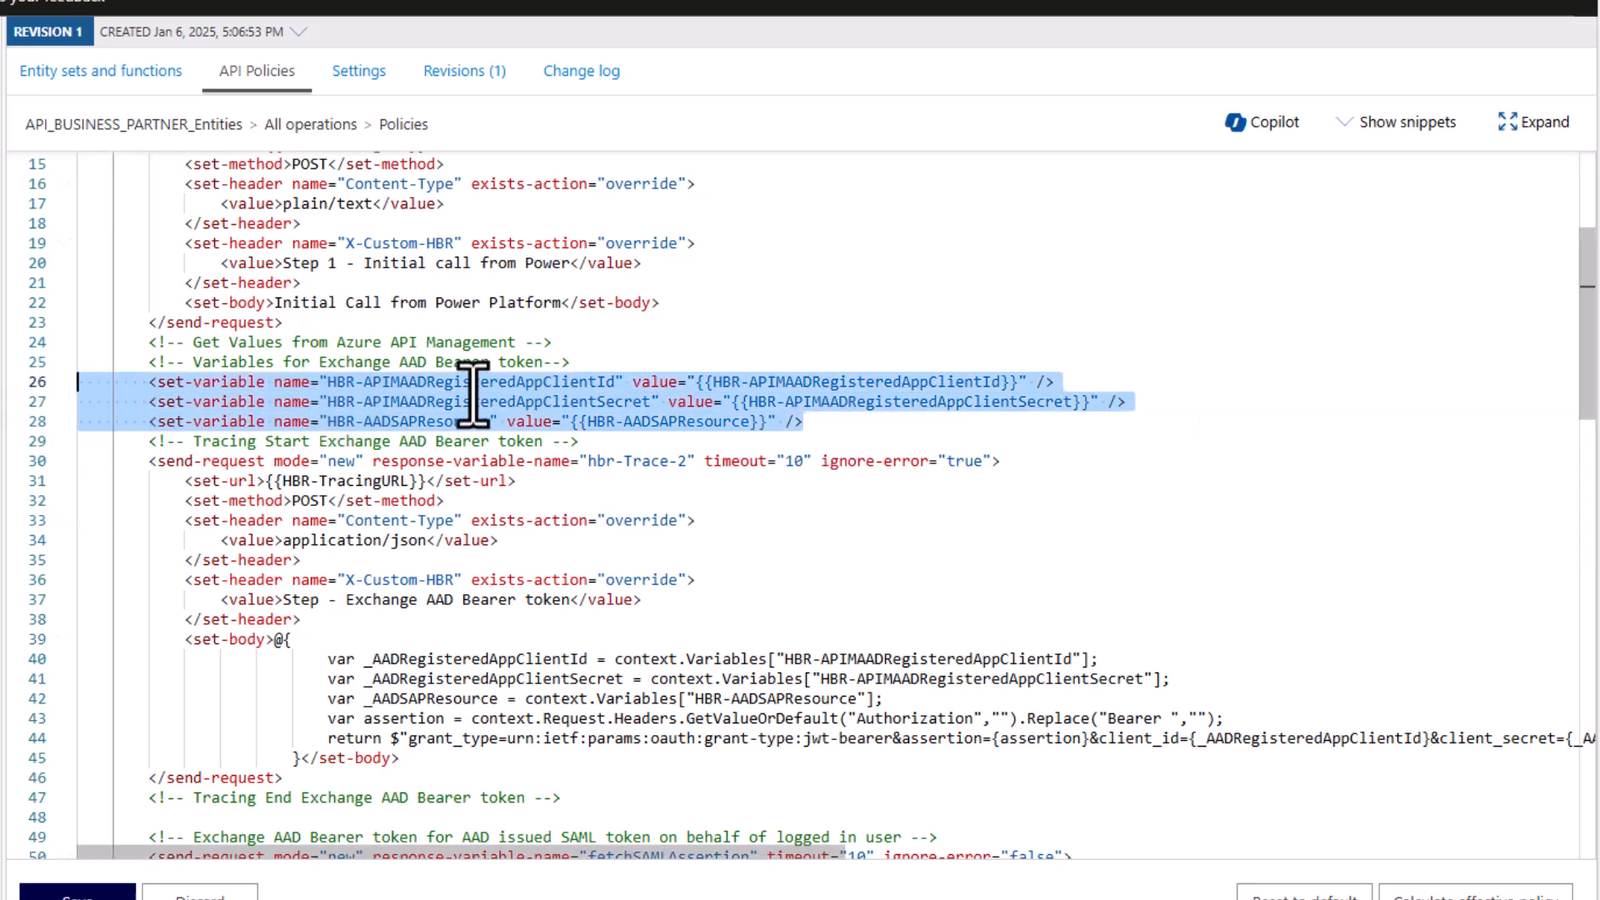
drag(516, 382, 623, 382)
drag(517, 401, 647, 403)
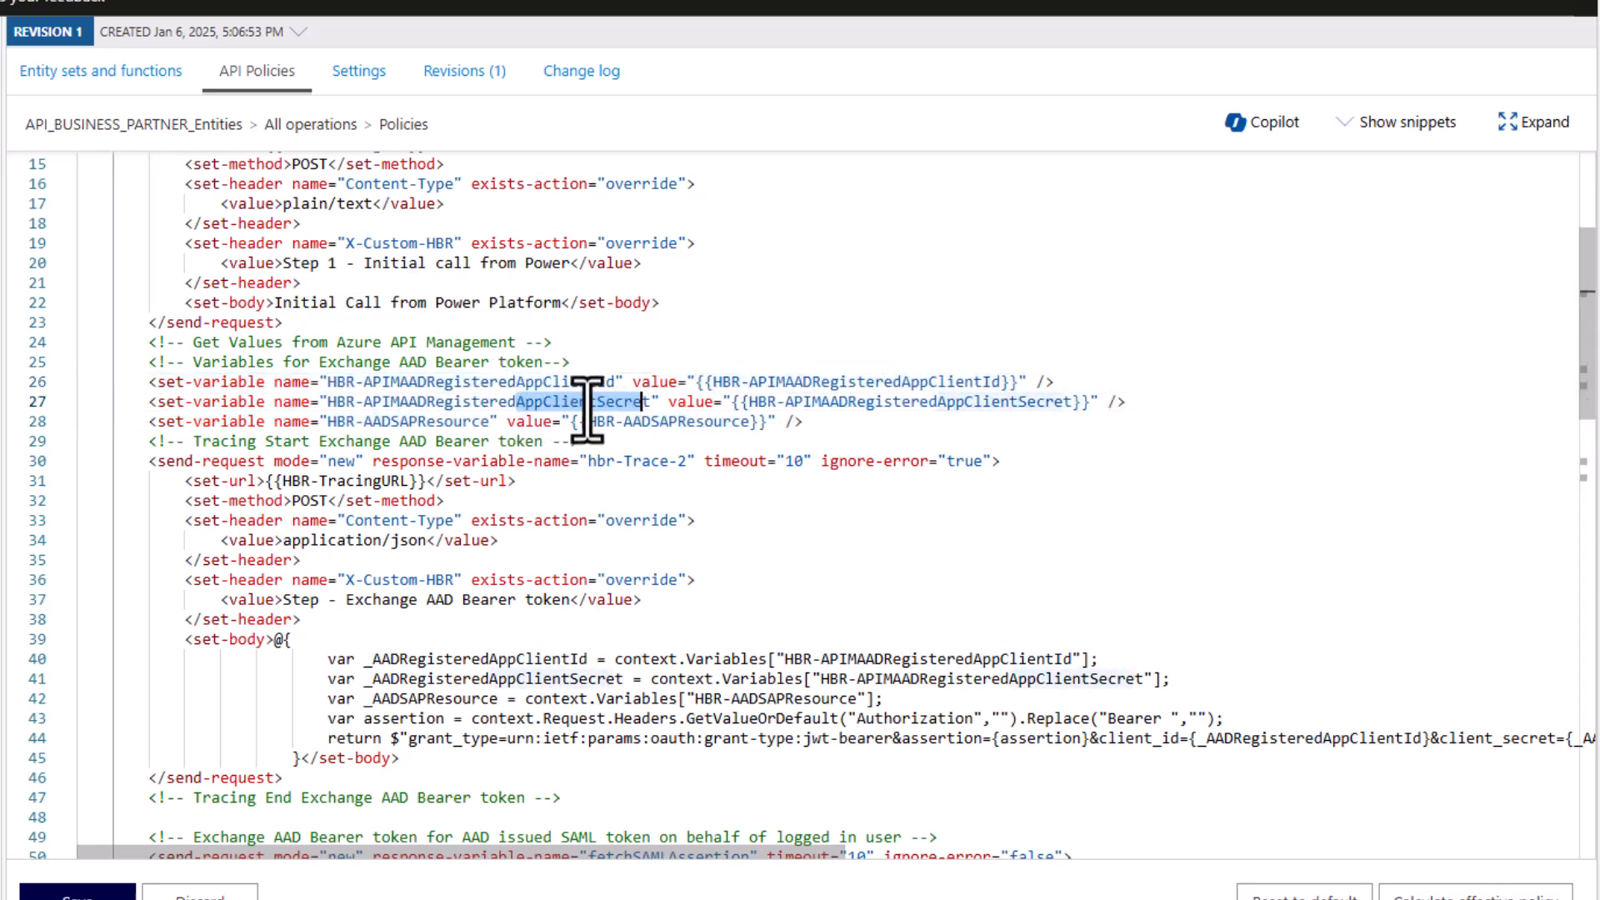
drag(400, 420, 489, 422)
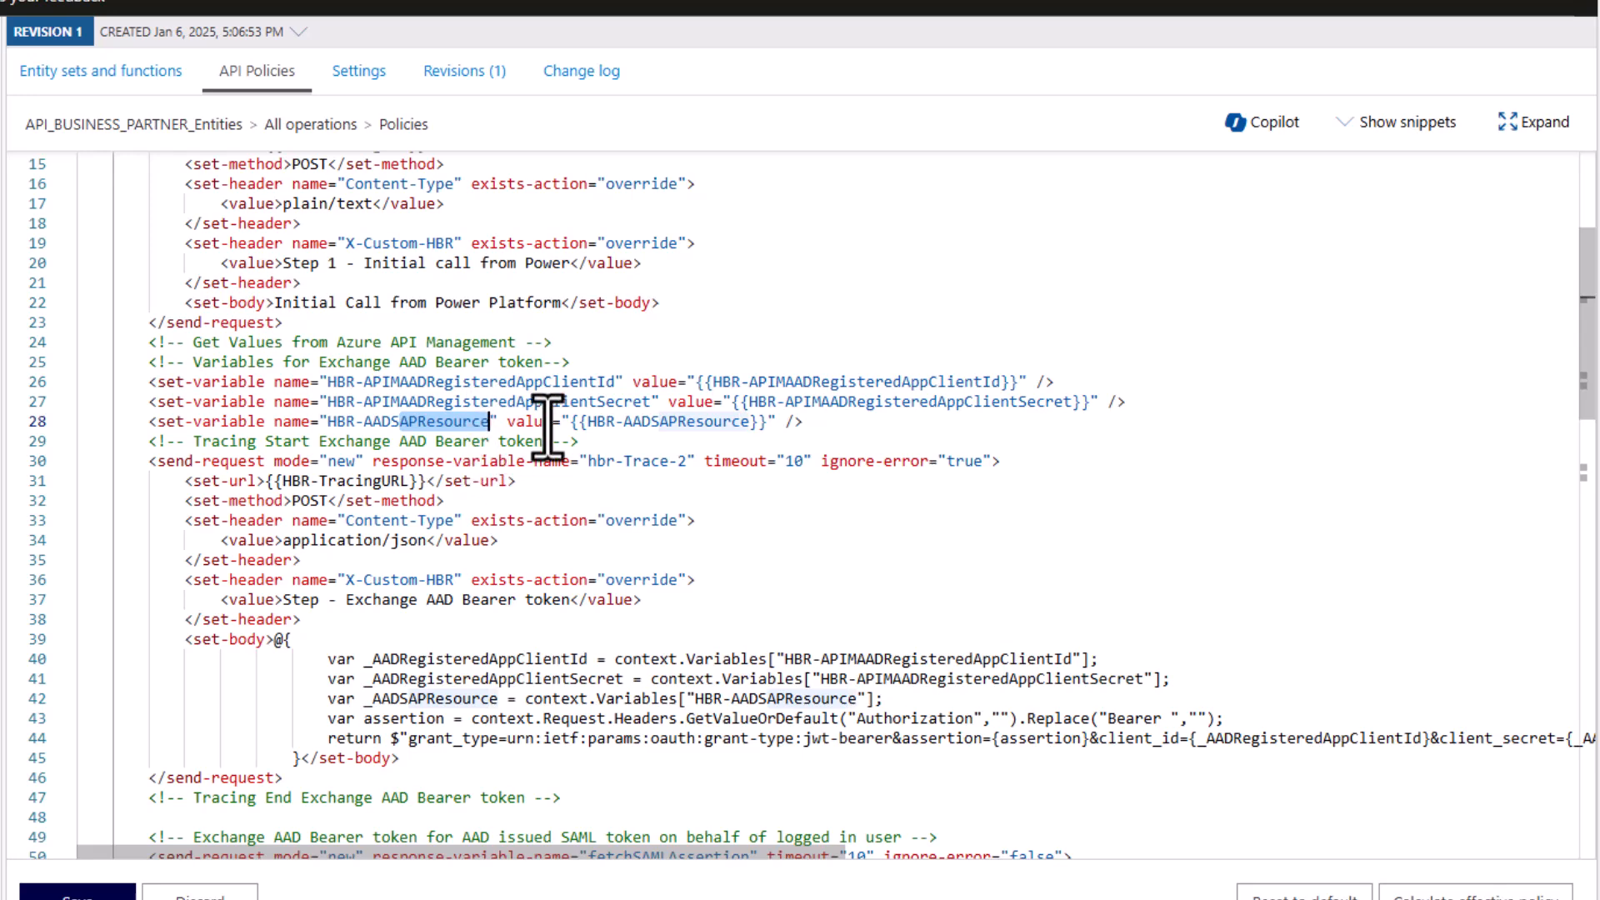
scroll(547, 429, down, 2)
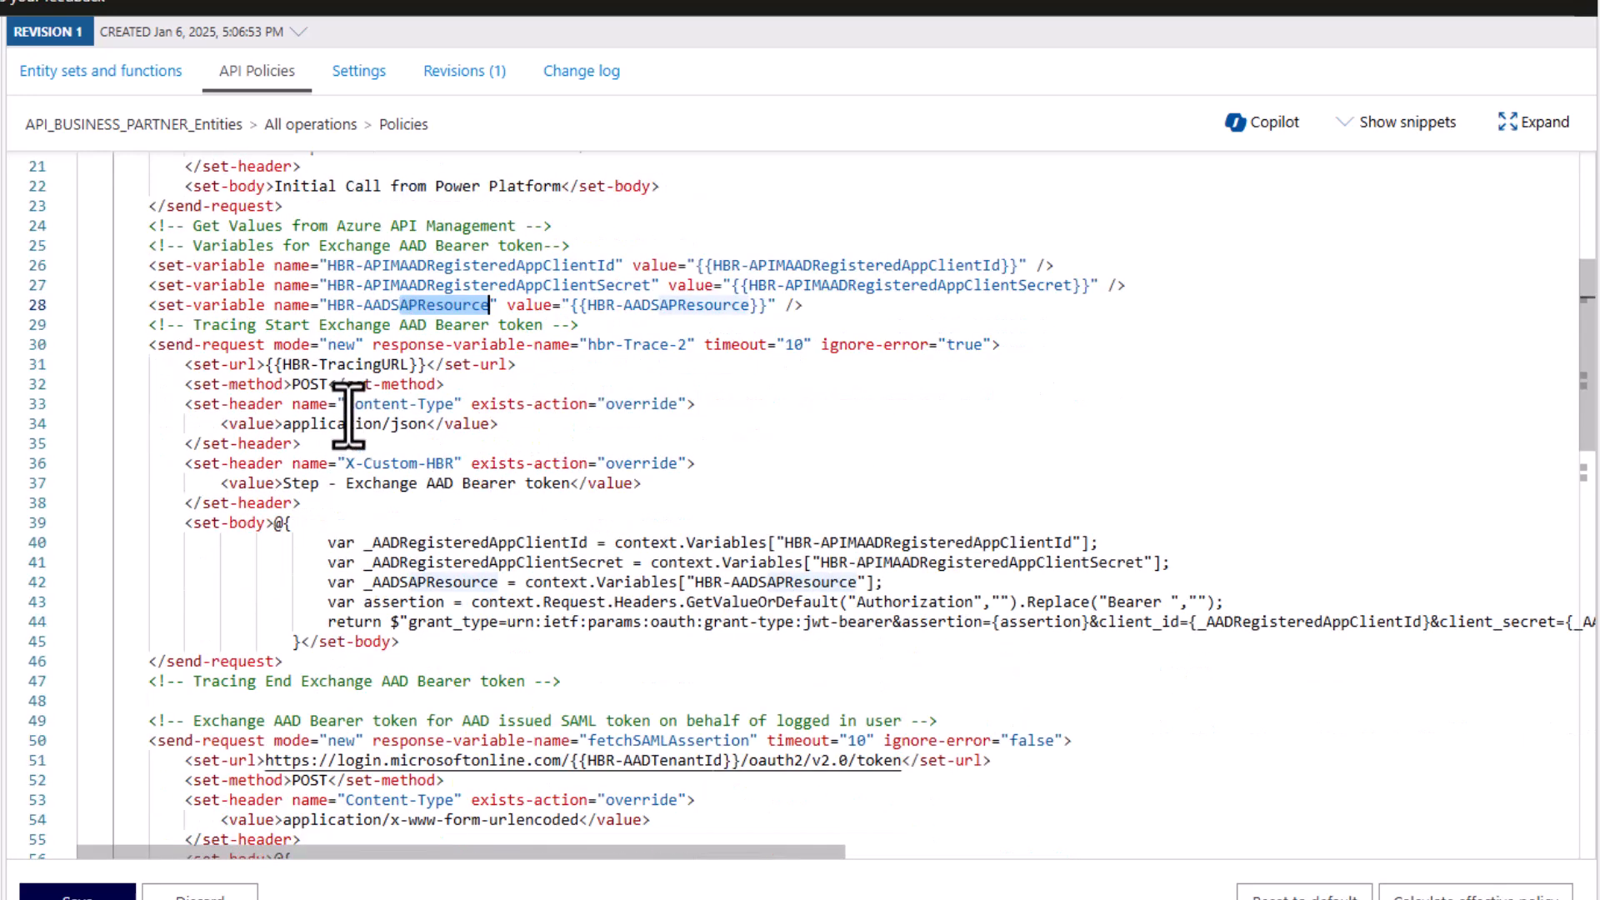
drag(283, 485, 566, 488)
scroll(567, 487, down, 1)
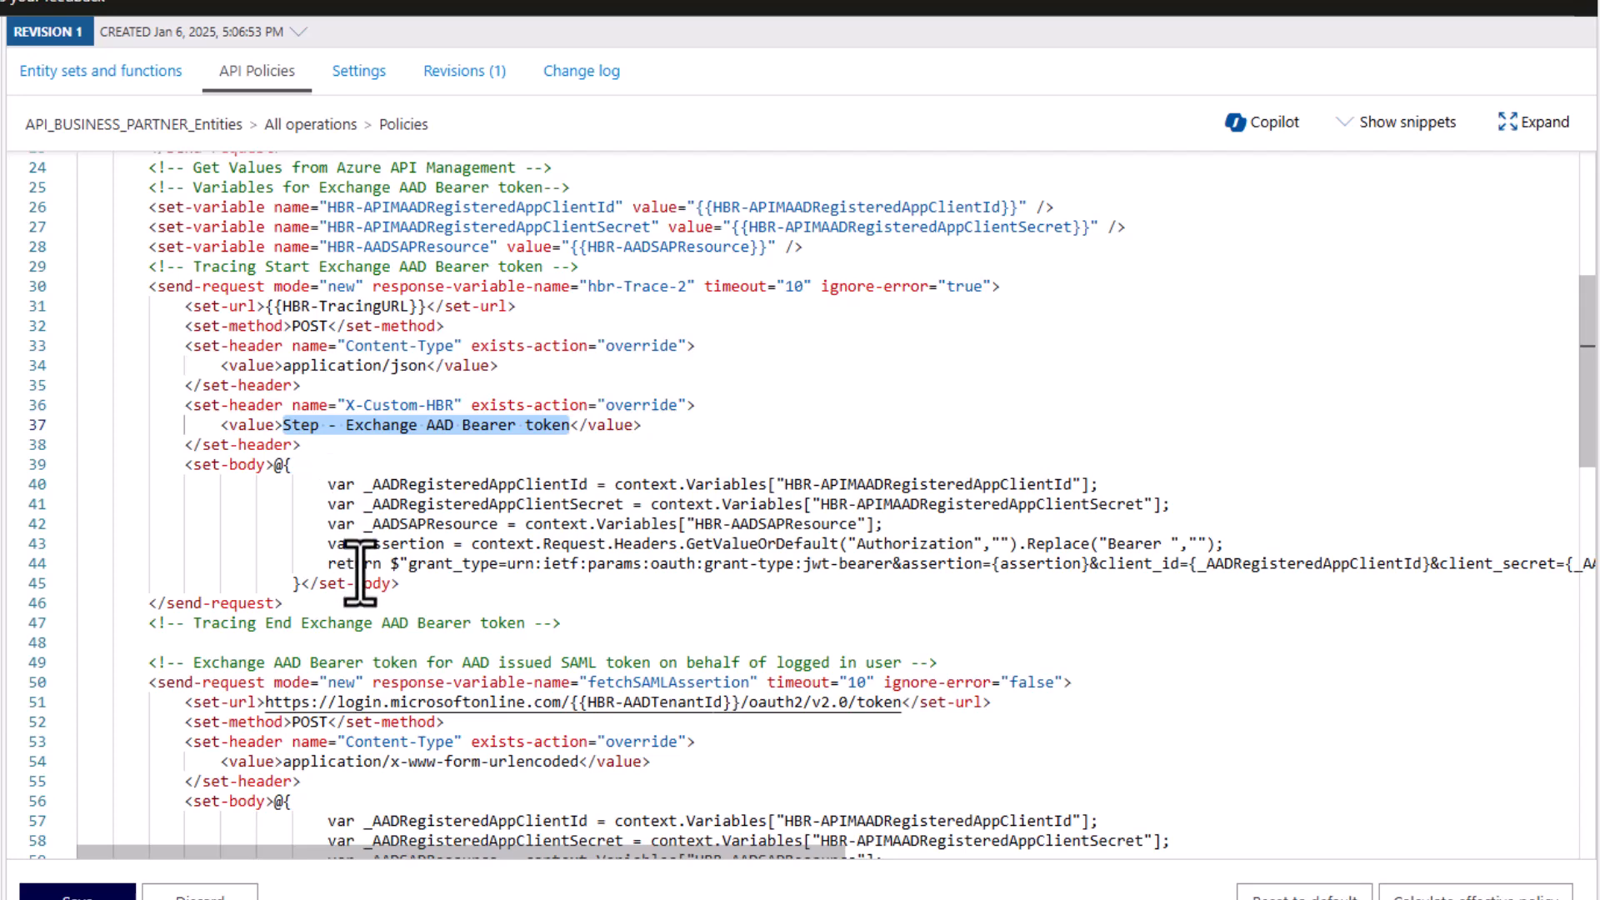
drag(329, 567, 964, 575)
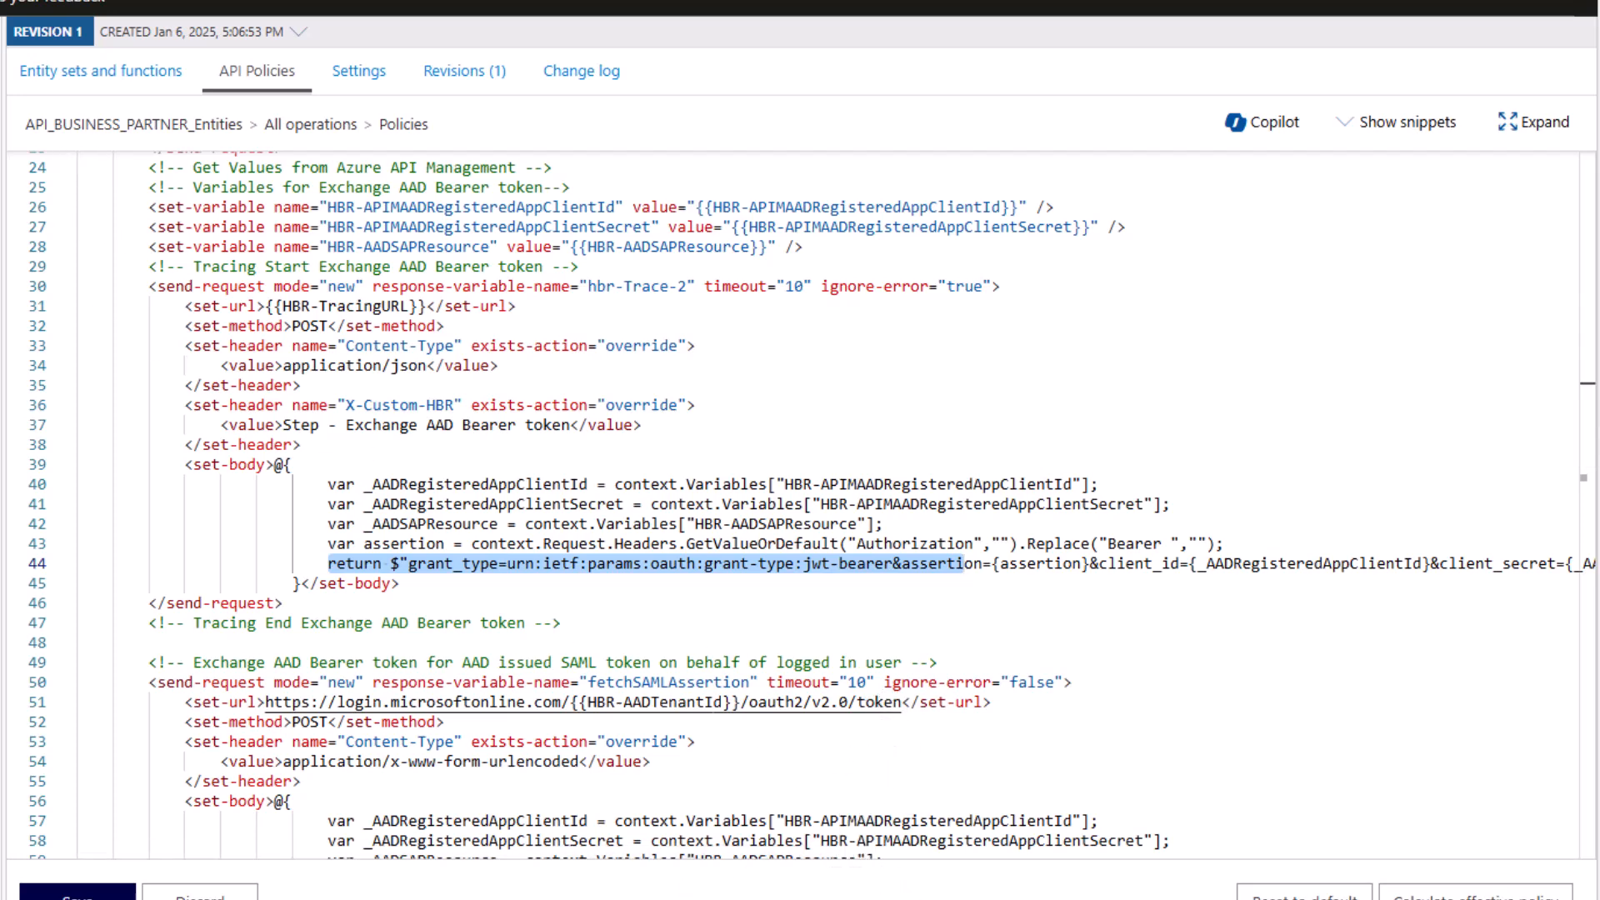
- Switch to power-sso.http in VS Code and examine the fetchAccessTokenForSAP request with its token URL and on-behalf-of parameters
mouse_move(899, 899)
click(1032, 846)
scroll(711, 416, down, 5)
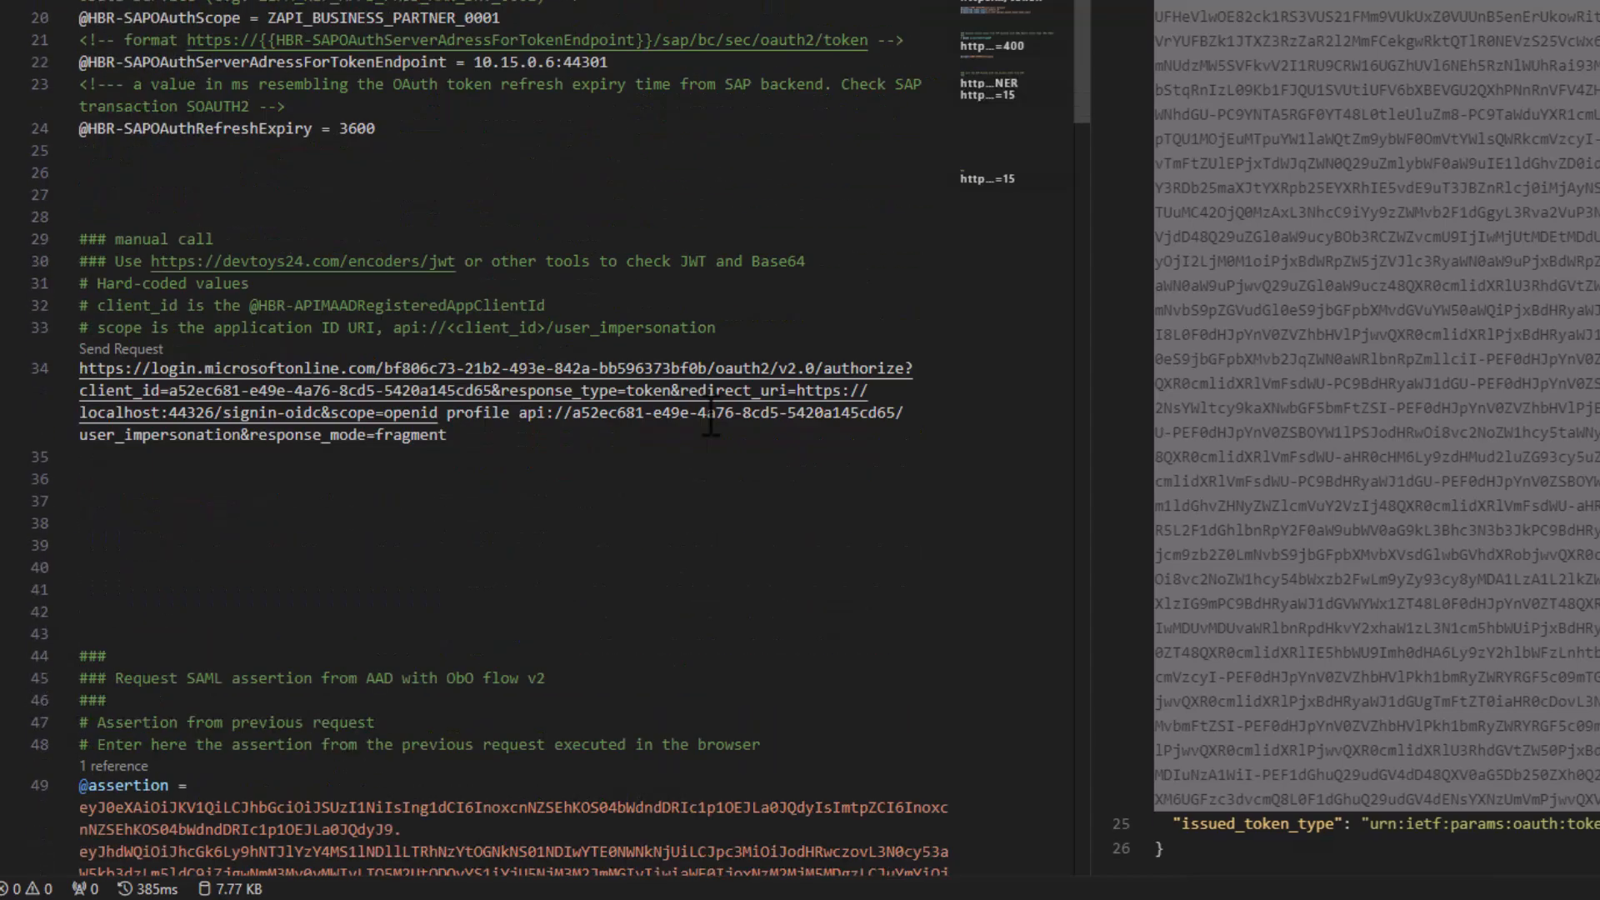
scroll(711, 417, down, 15)
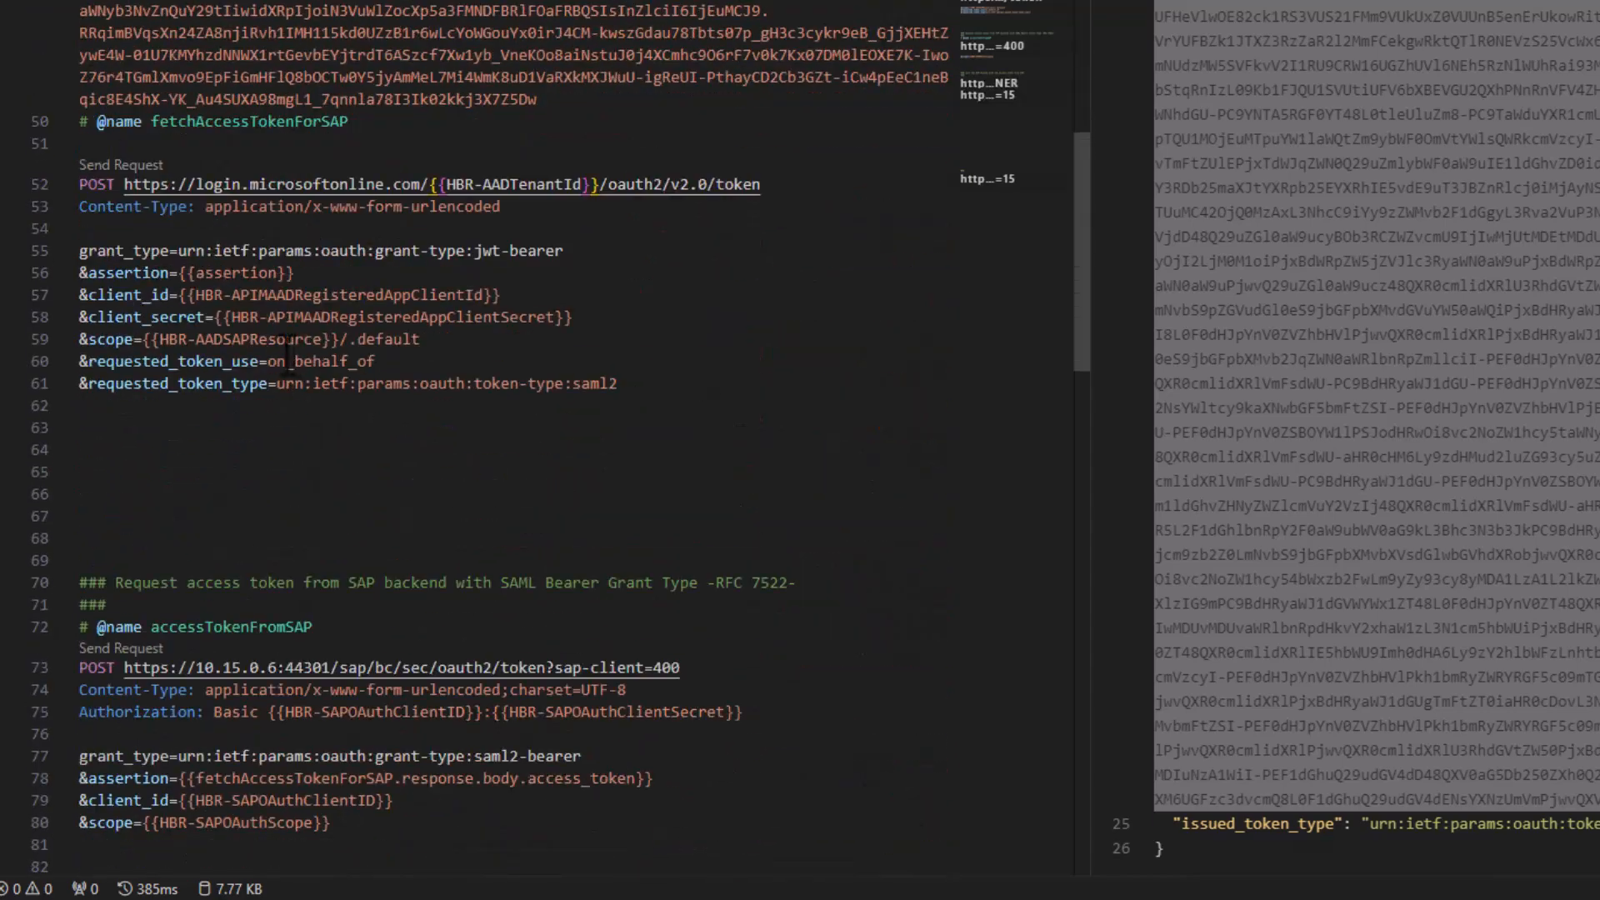
drag(99, 258, 636, 396)
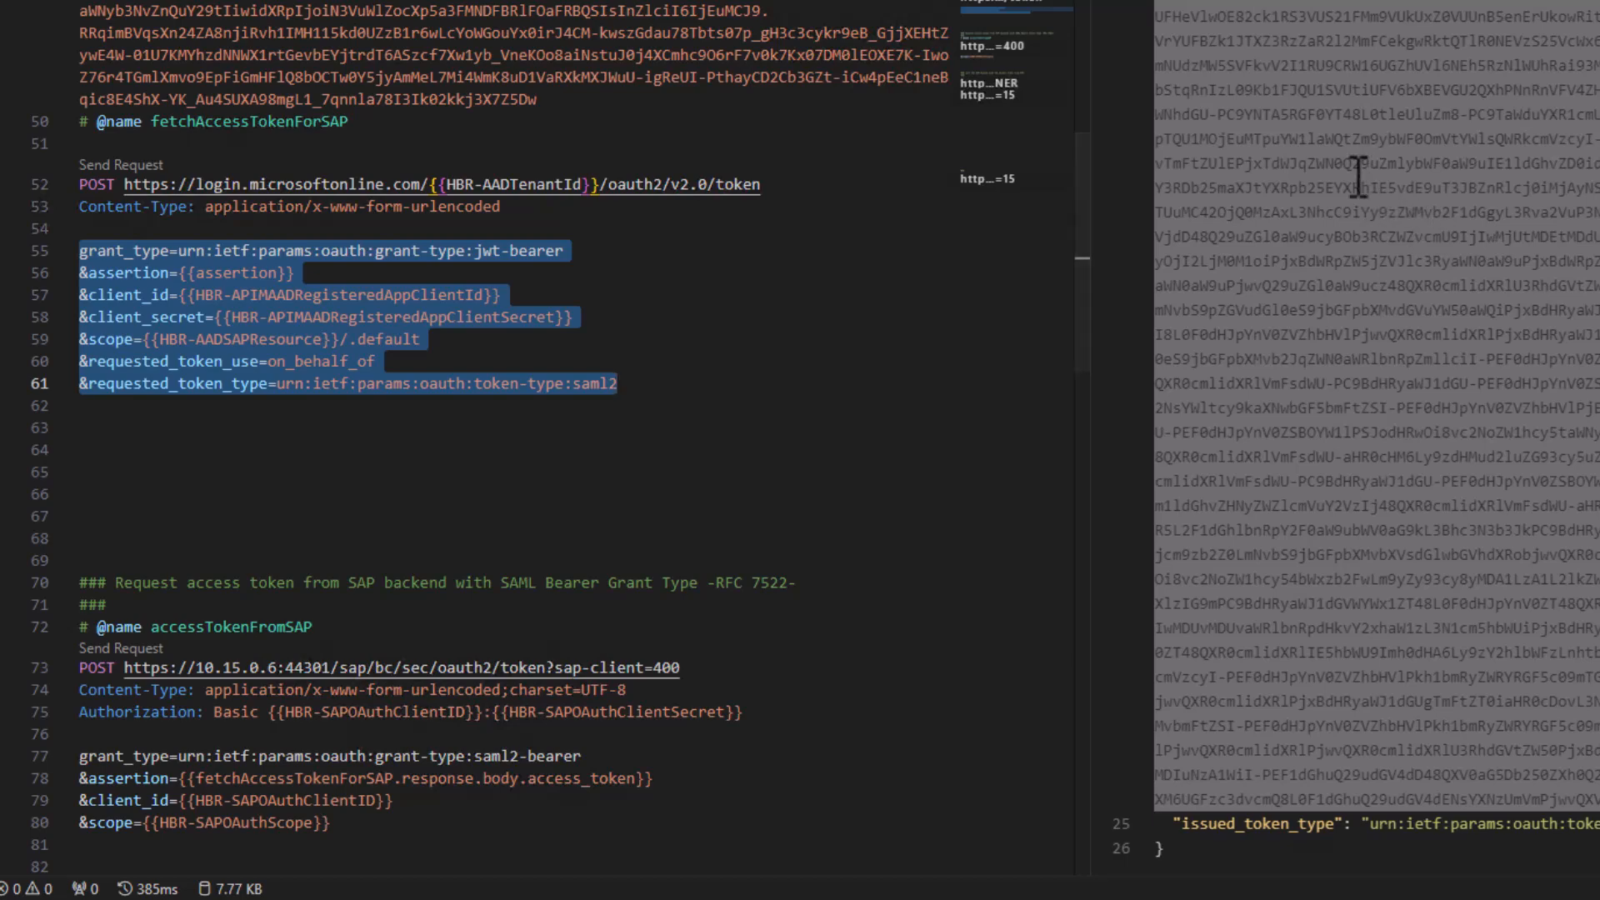
click(505, 338)
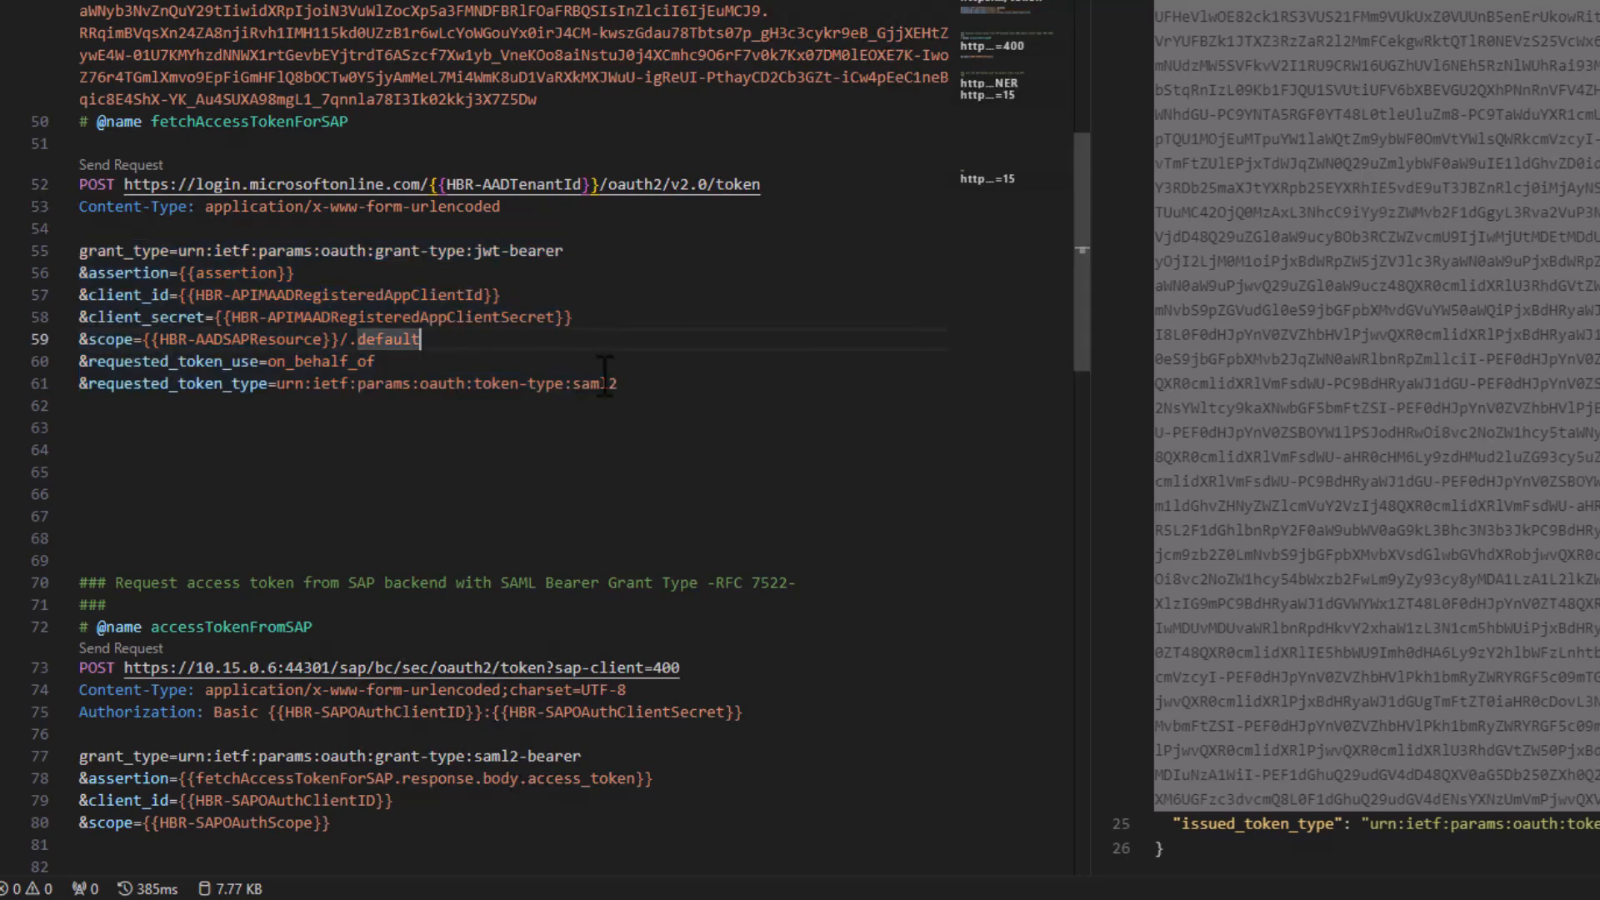
drag(630, 383, 110, 184)
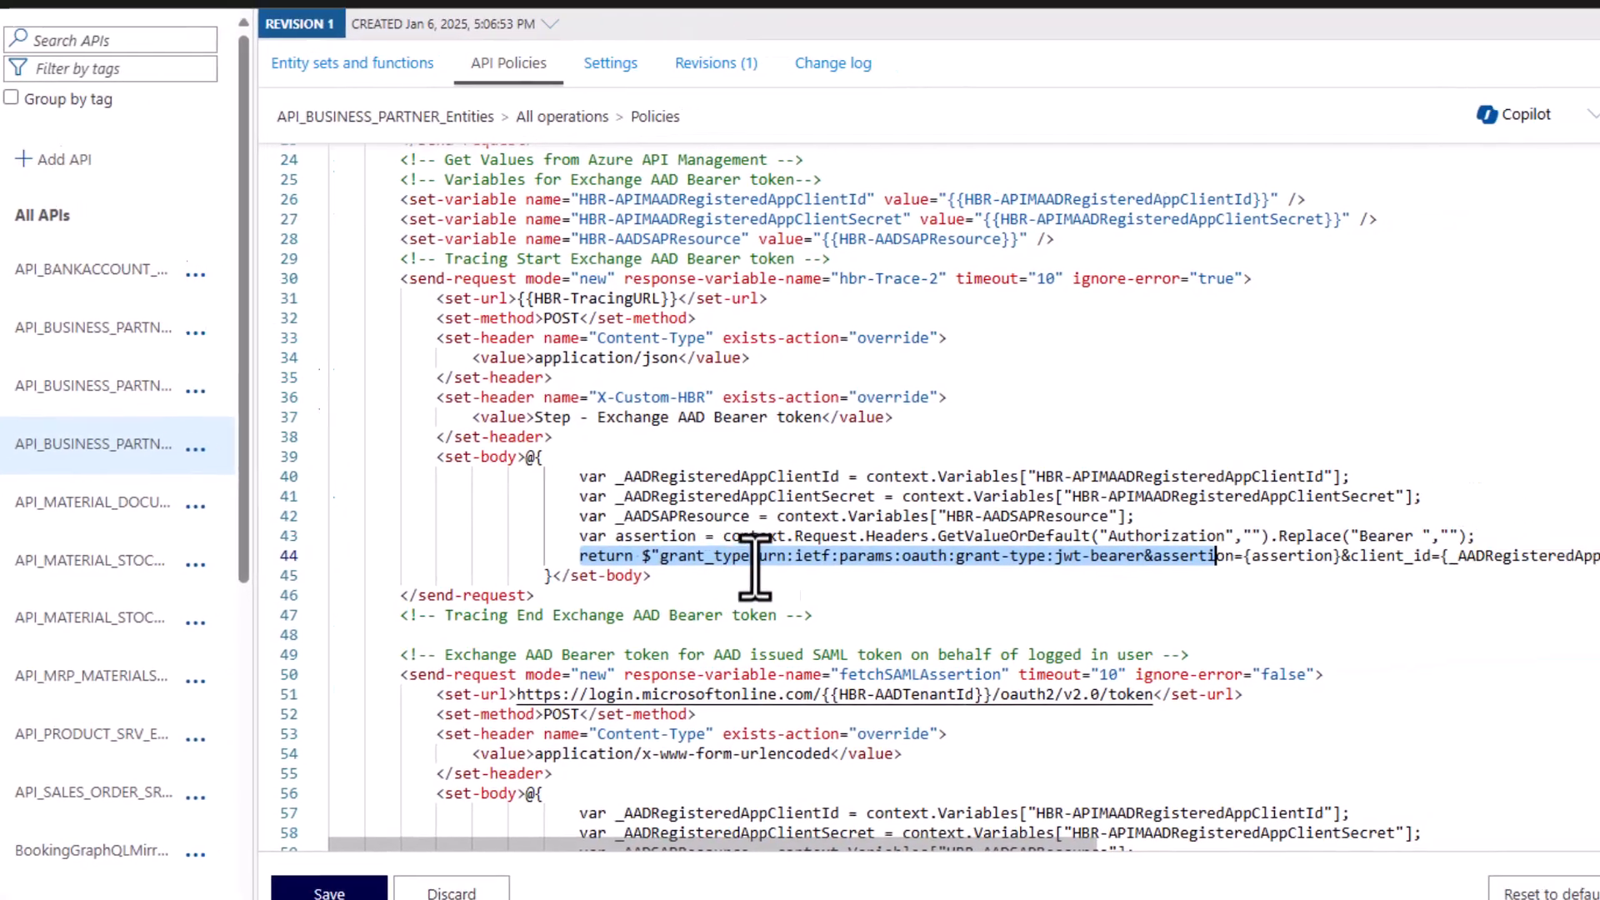
- Check the HBR-APIMAADRegisteredAppClientId named value in Azure and how the hbr-Trace-2 request body in the policy uses it
click(753, 559)
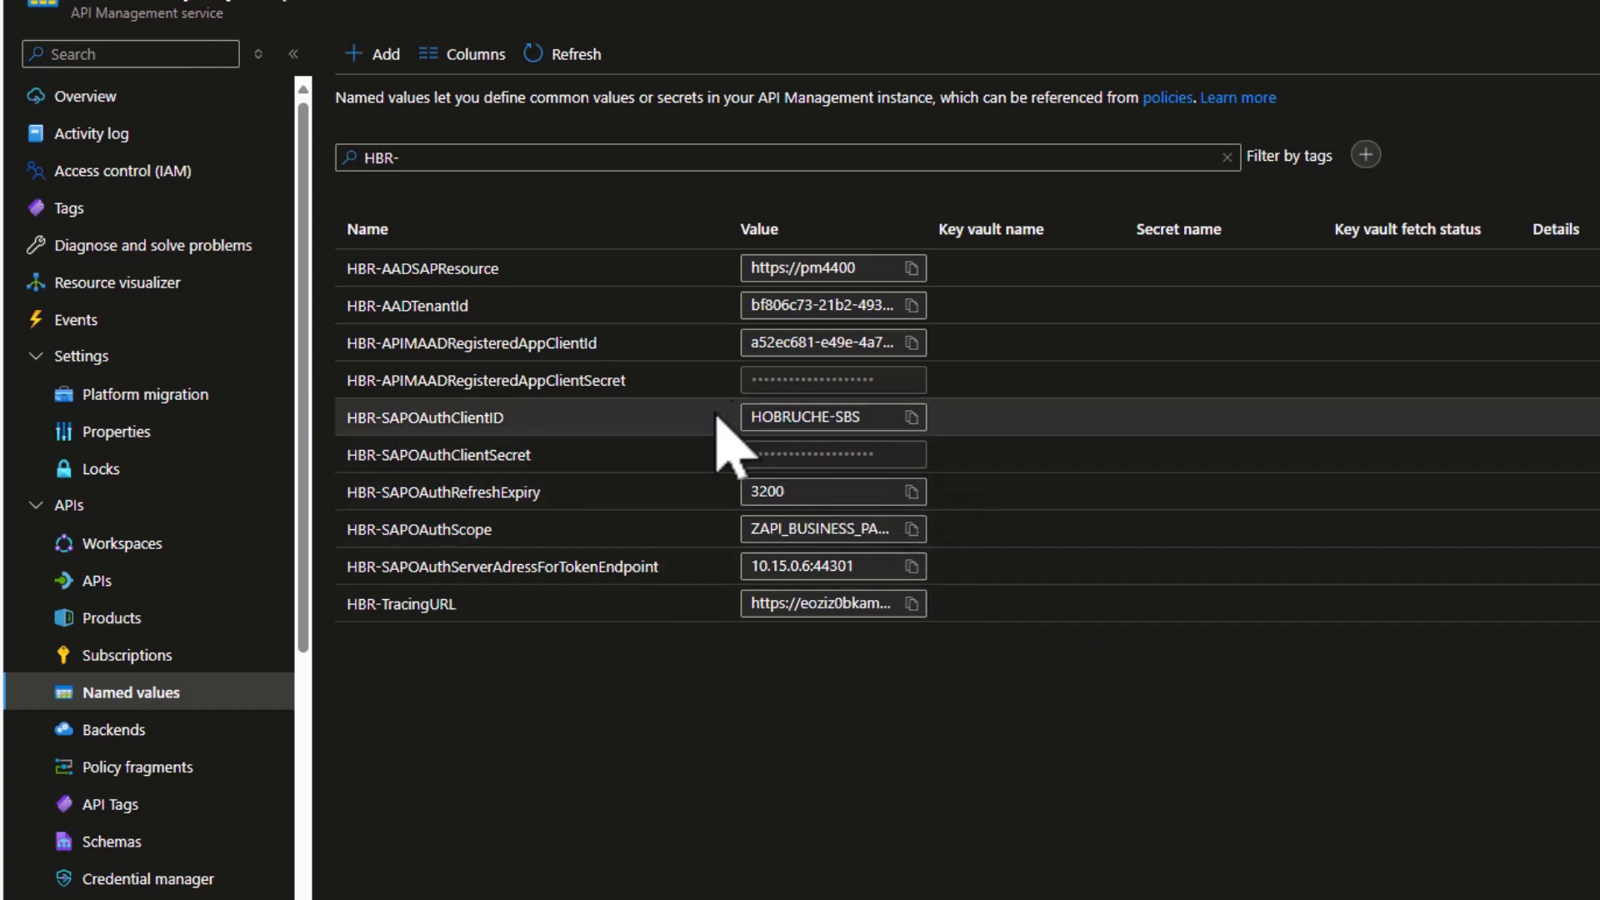
click(572, 345)
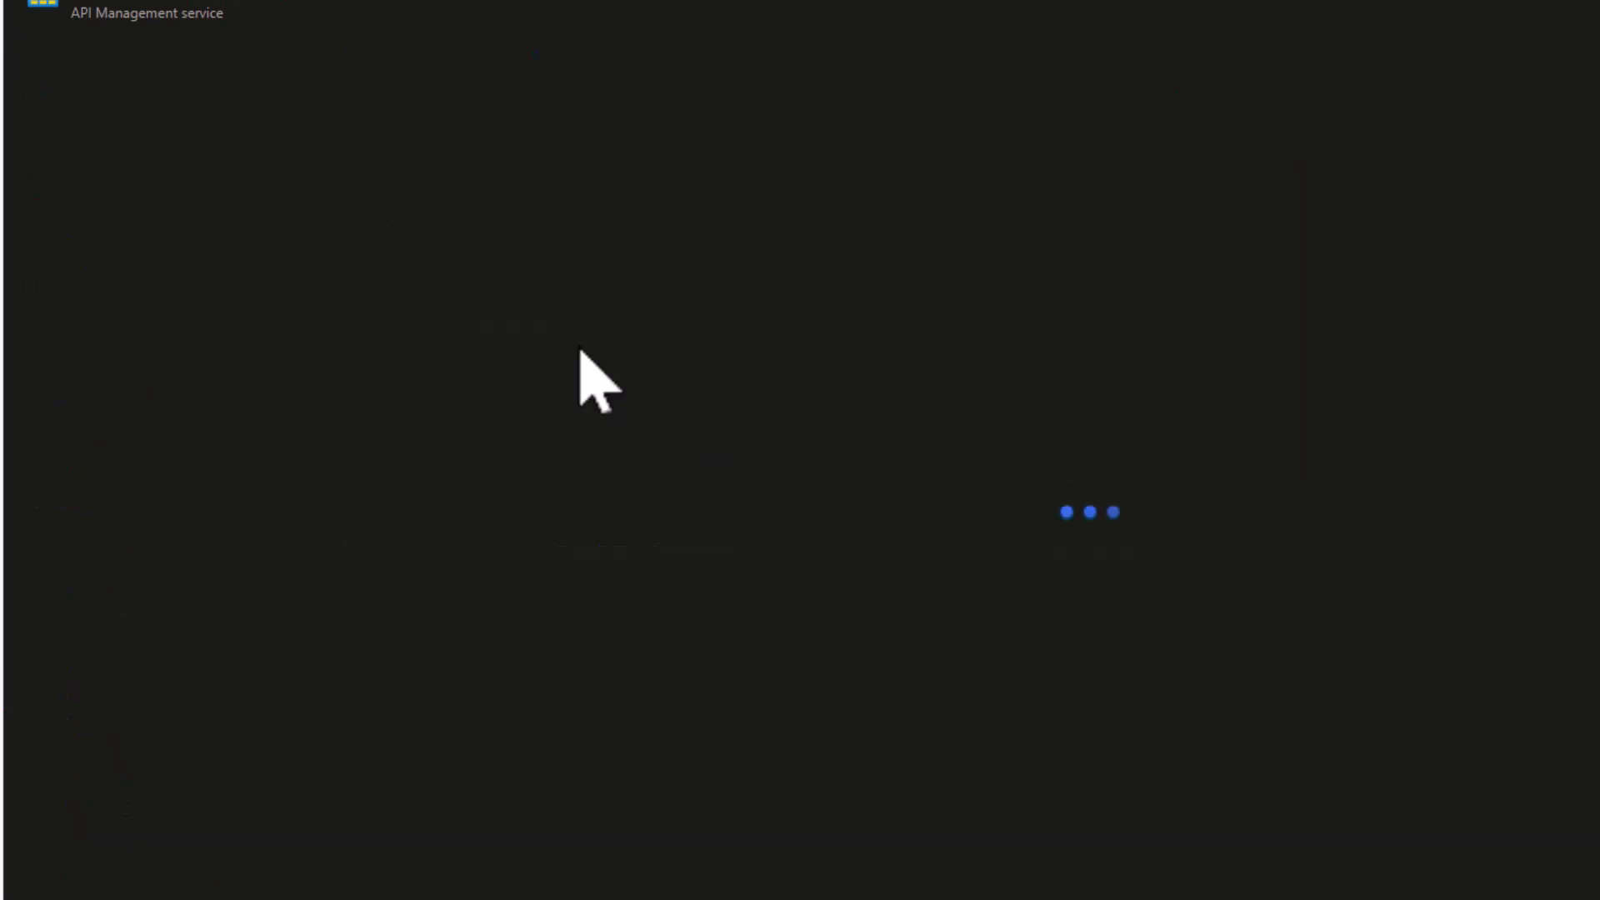
drag(412, 390, 35, 375)
click(347, 382)
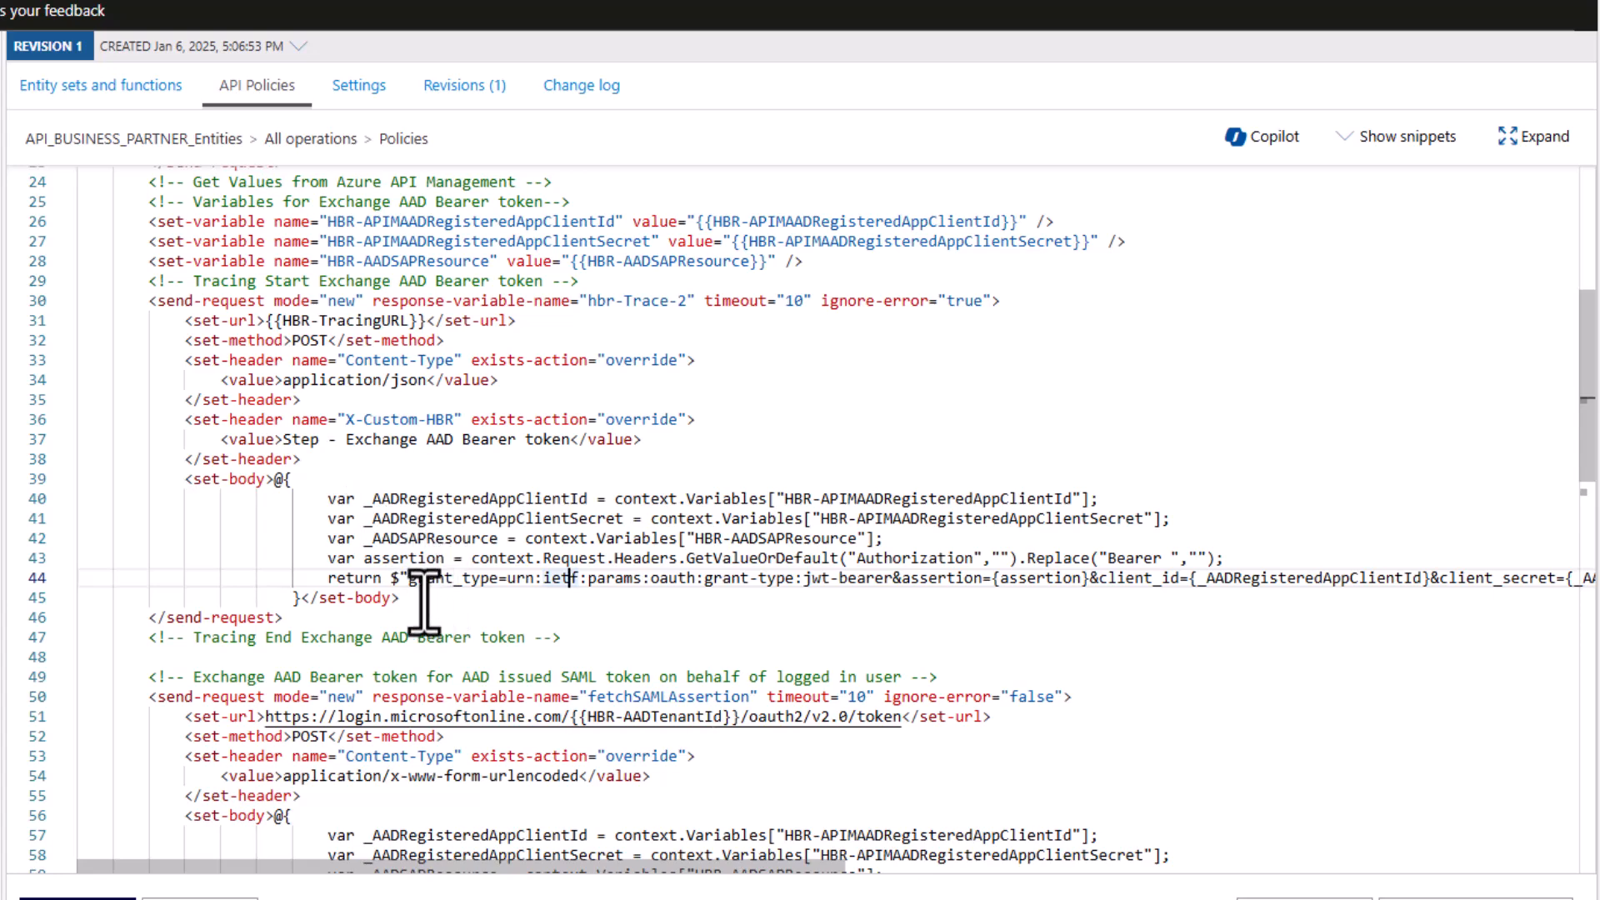
drag(414, 608, 125, 482)
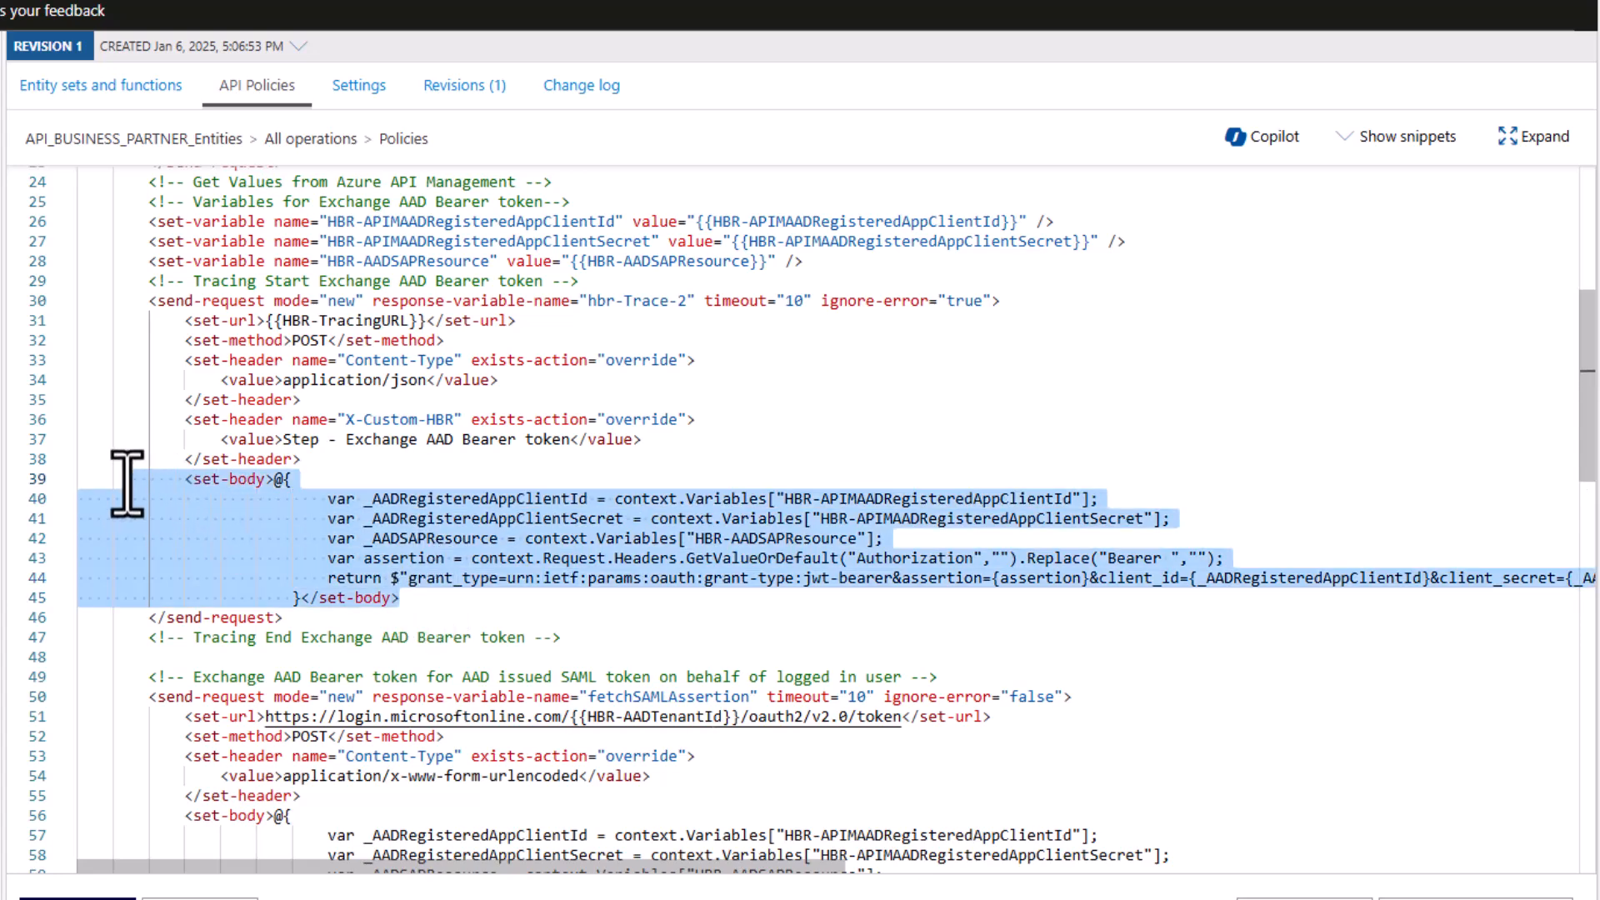
click(239, 322)
drag(200, 281, 526, 281)
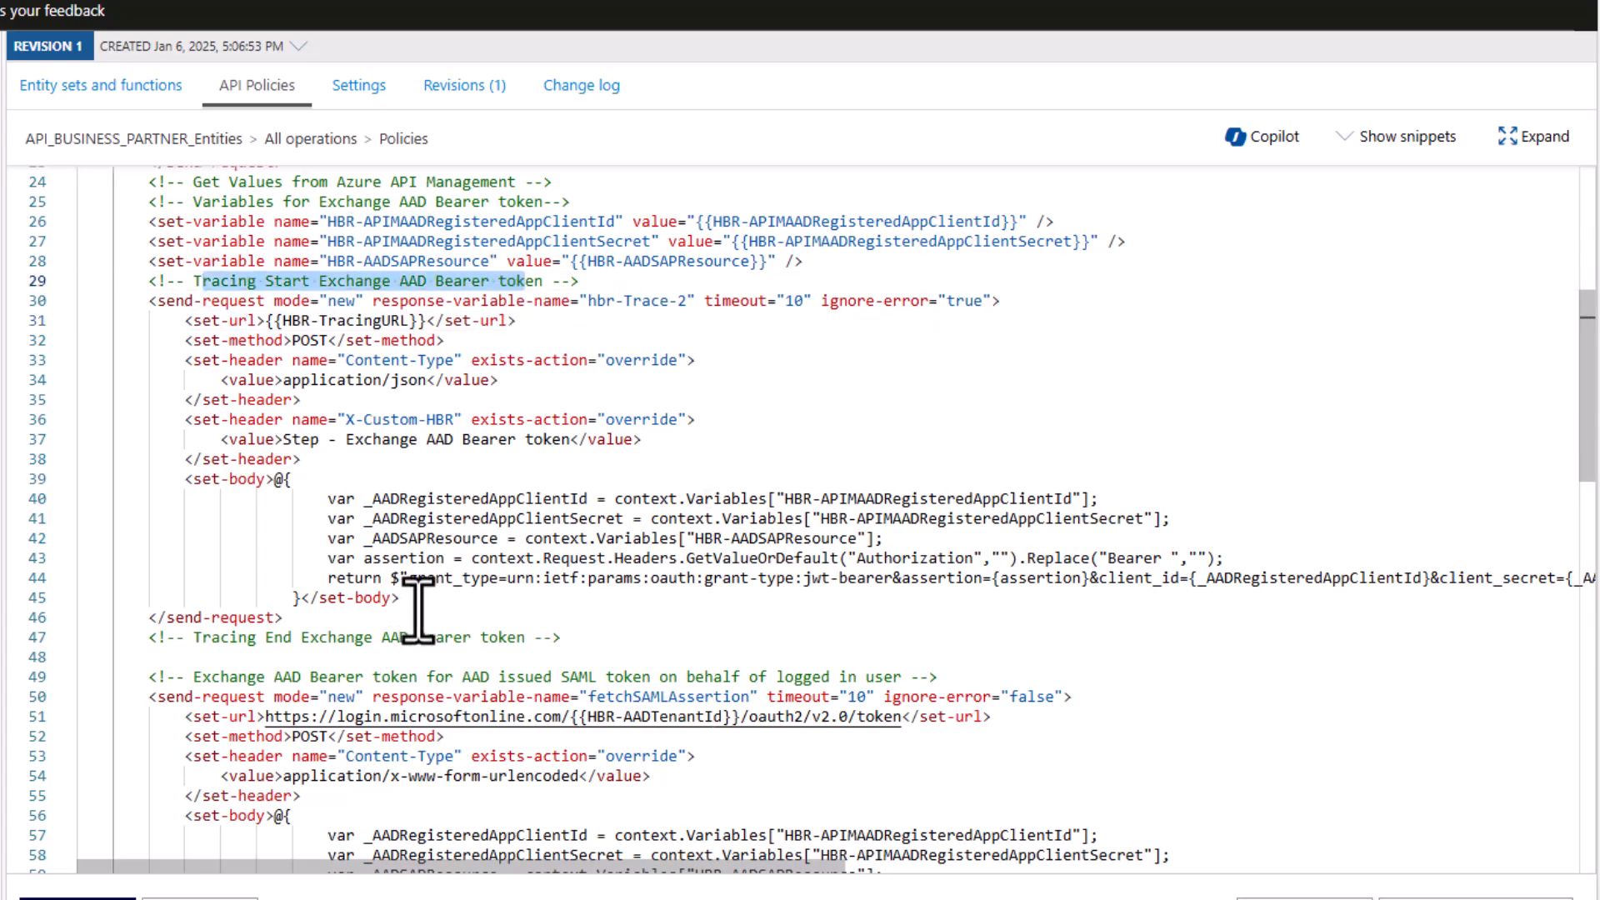
- Examine the fetchSAMLAssertion request's token URL, grant type and response variable, and the accessToken variable with its tracing block
scroll(418, 608, down, 1)
scroll(417, 608, down, 4)
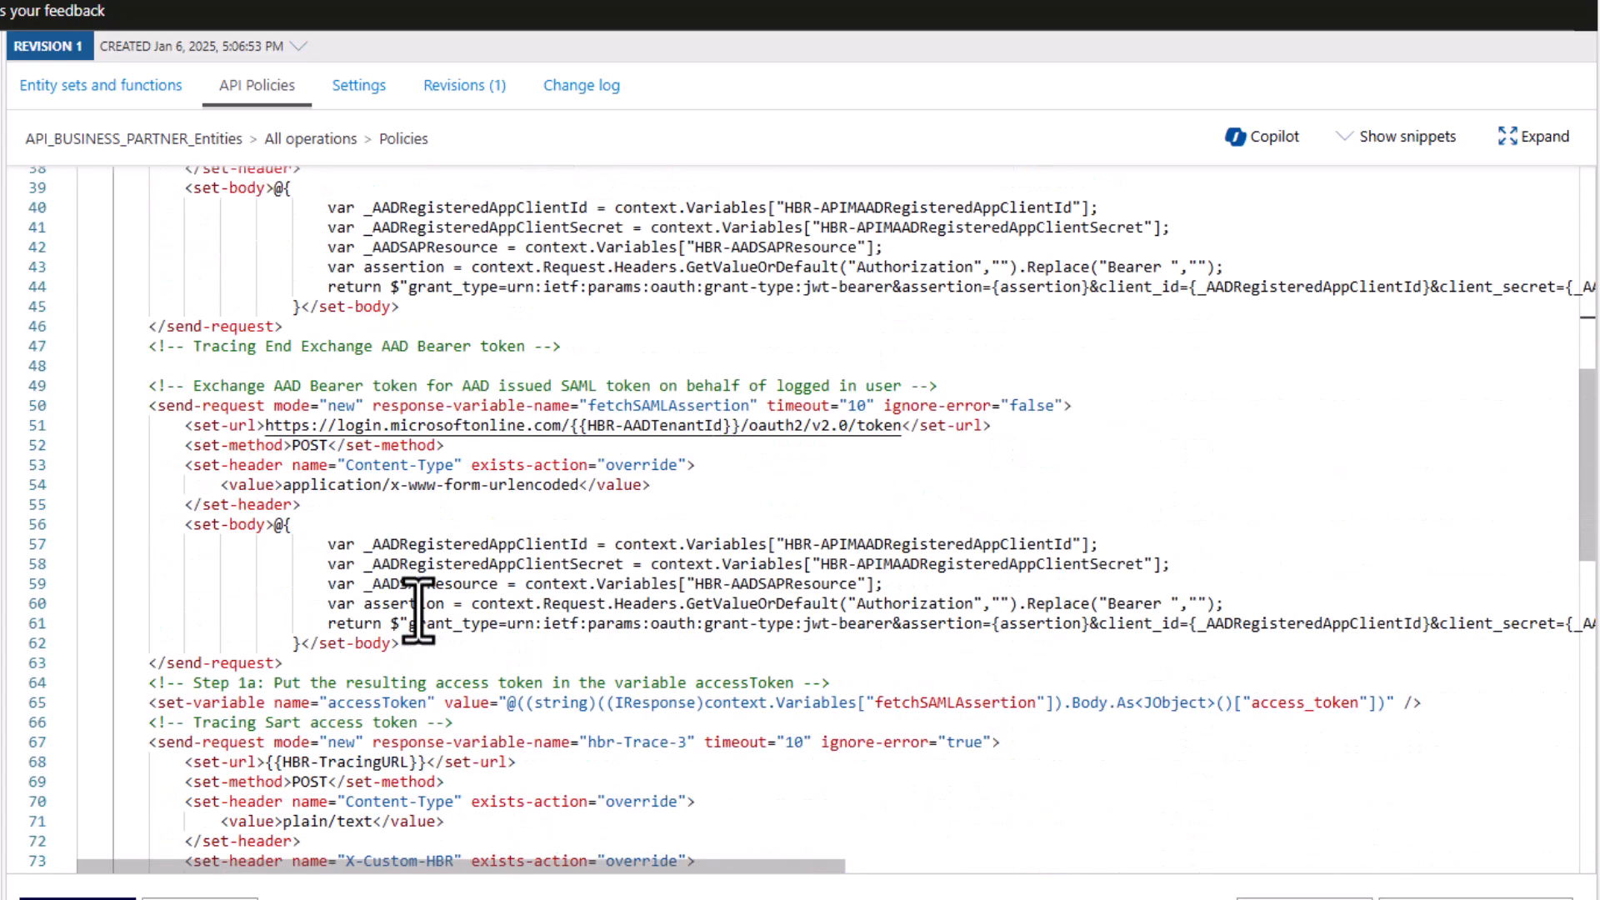
scroll(418, 611, down, 1)
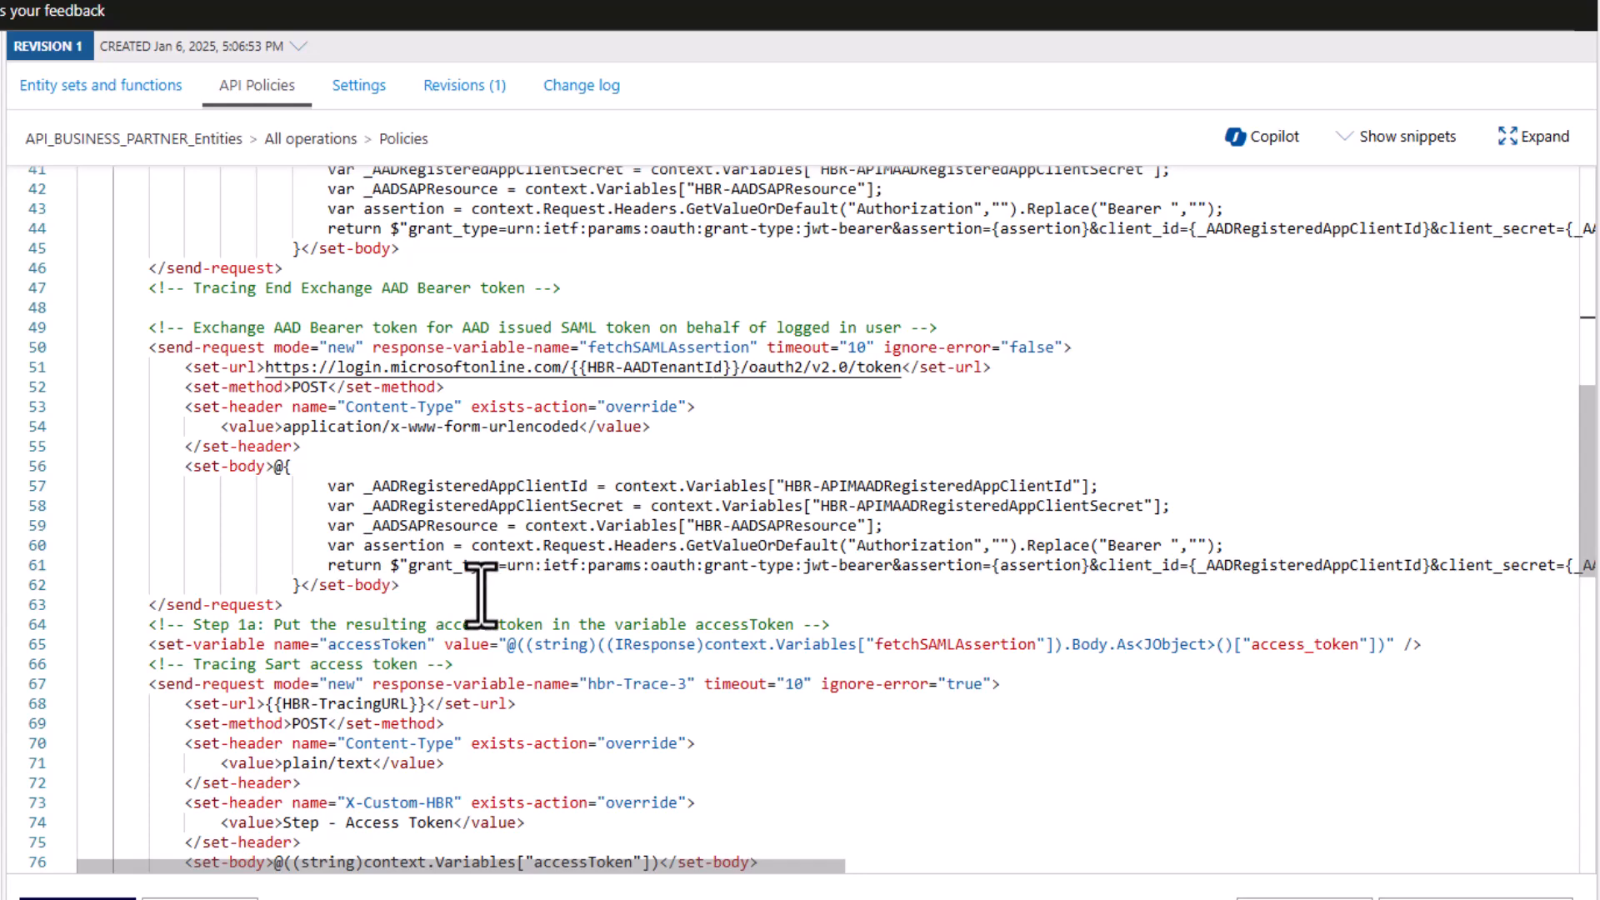
drag(265, 367, 577, 371)
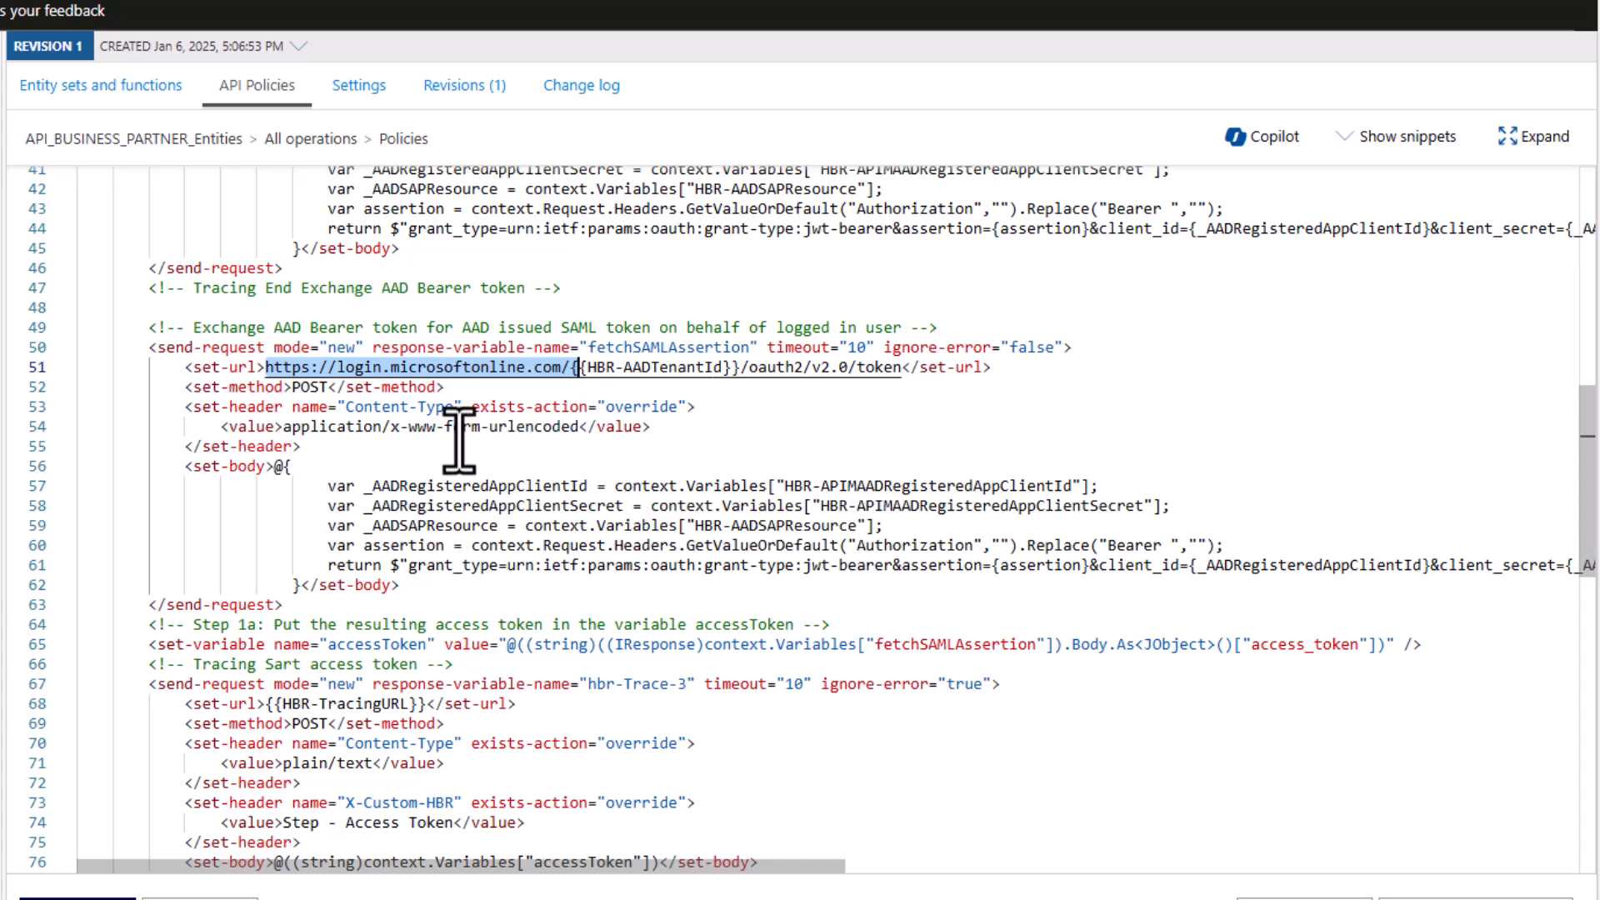
drag(409, 566, 837, 566)
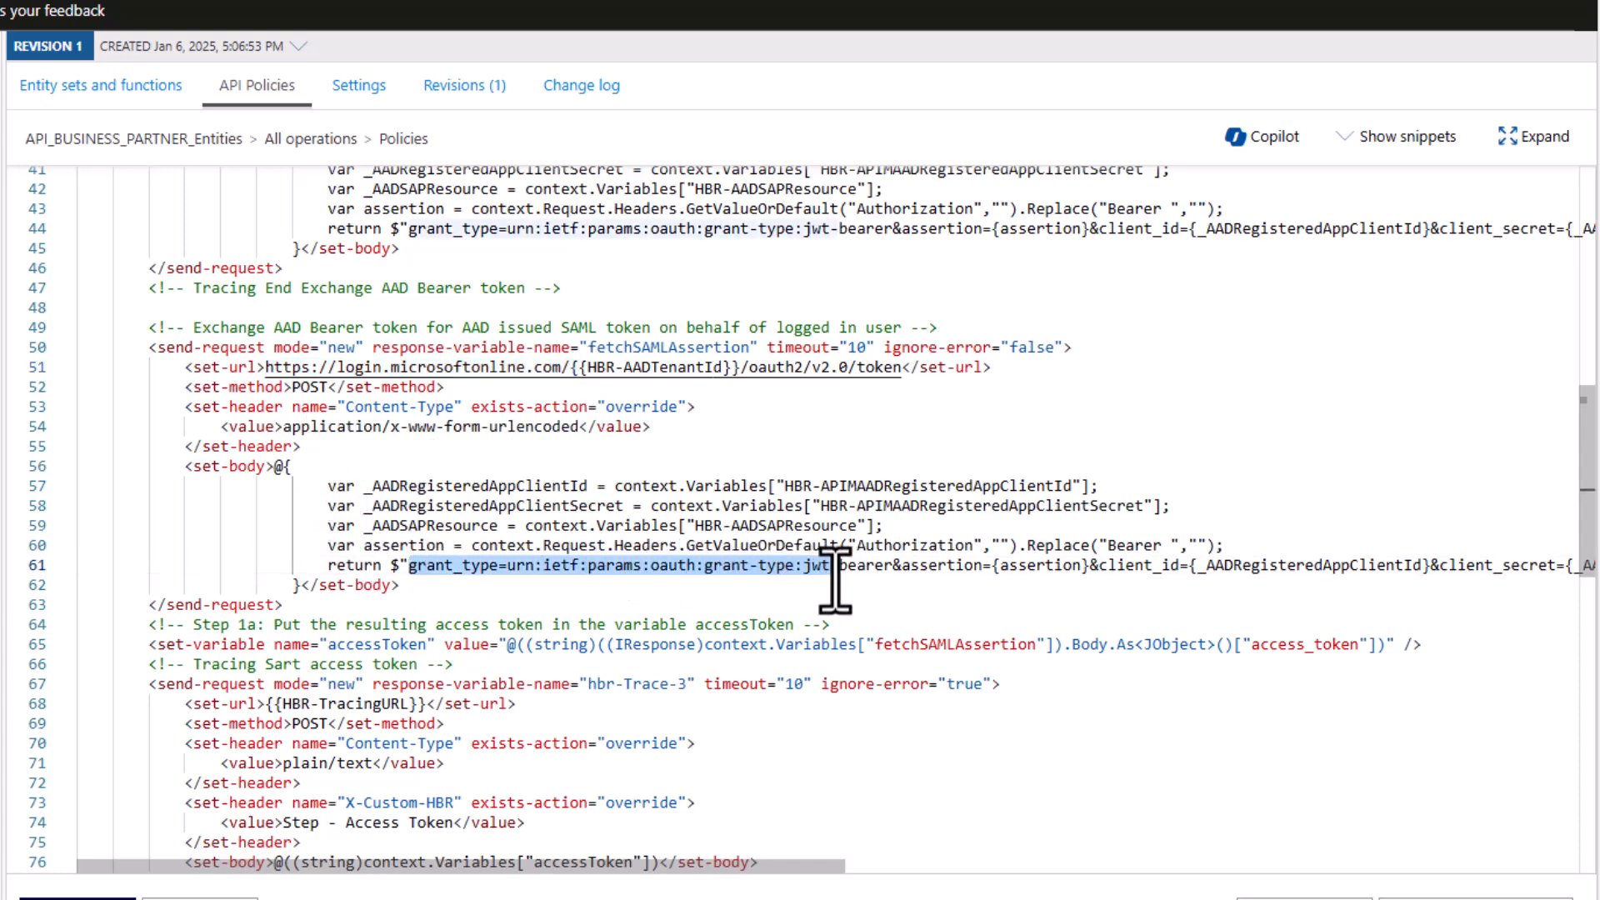
scroll(609, 581, down, 1)
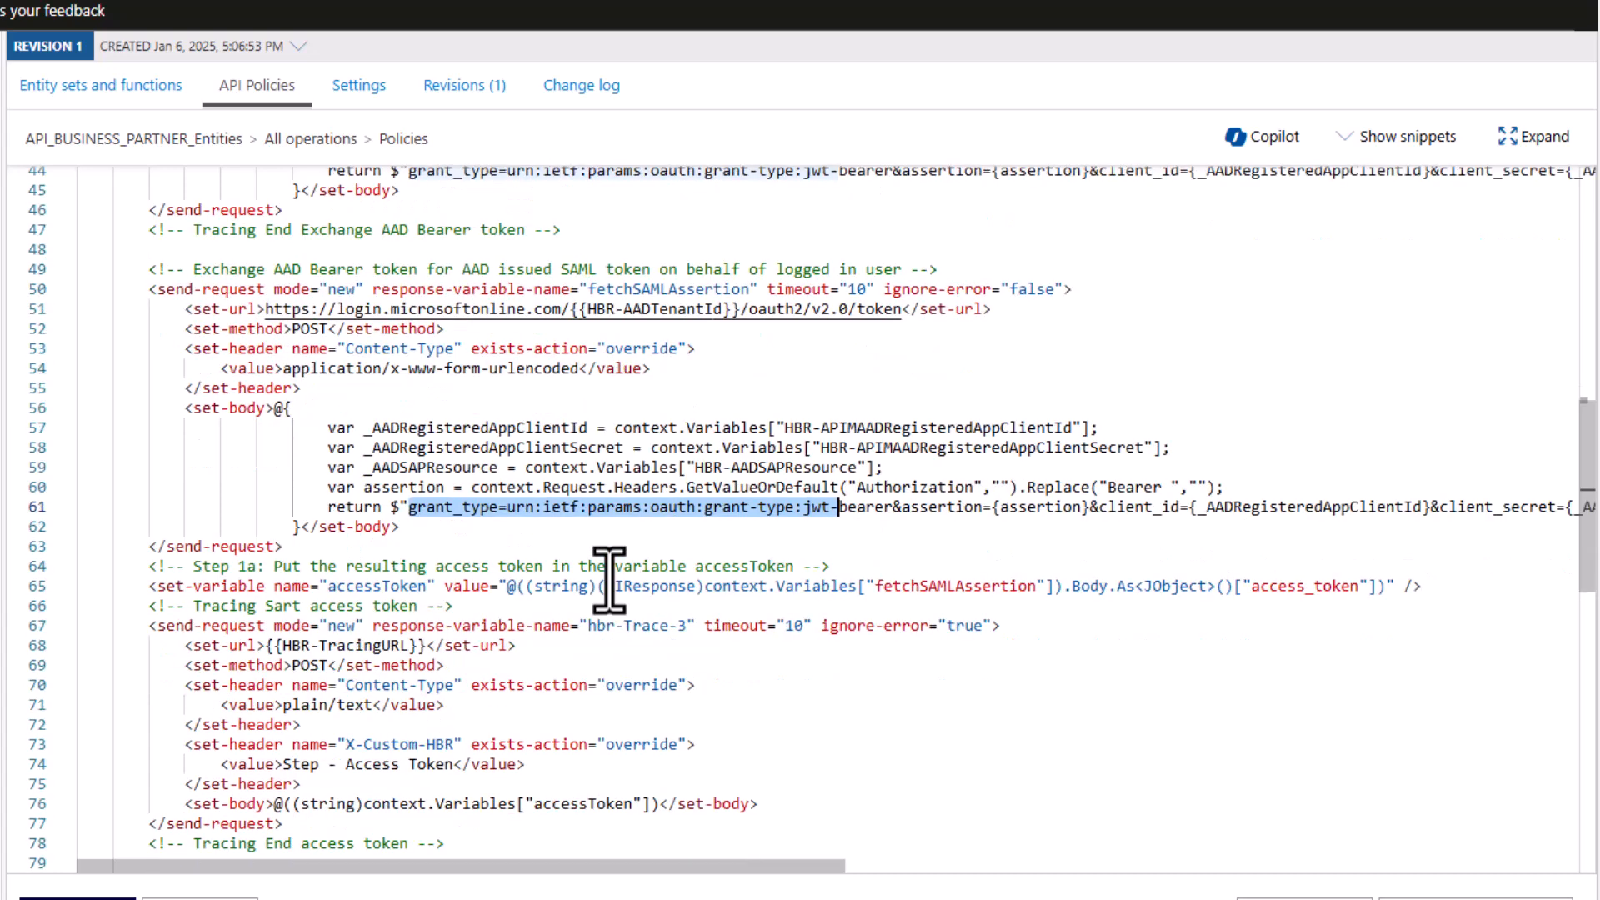
scroll(609, 581, down, 1)
scroll(283, 312, up, 2)
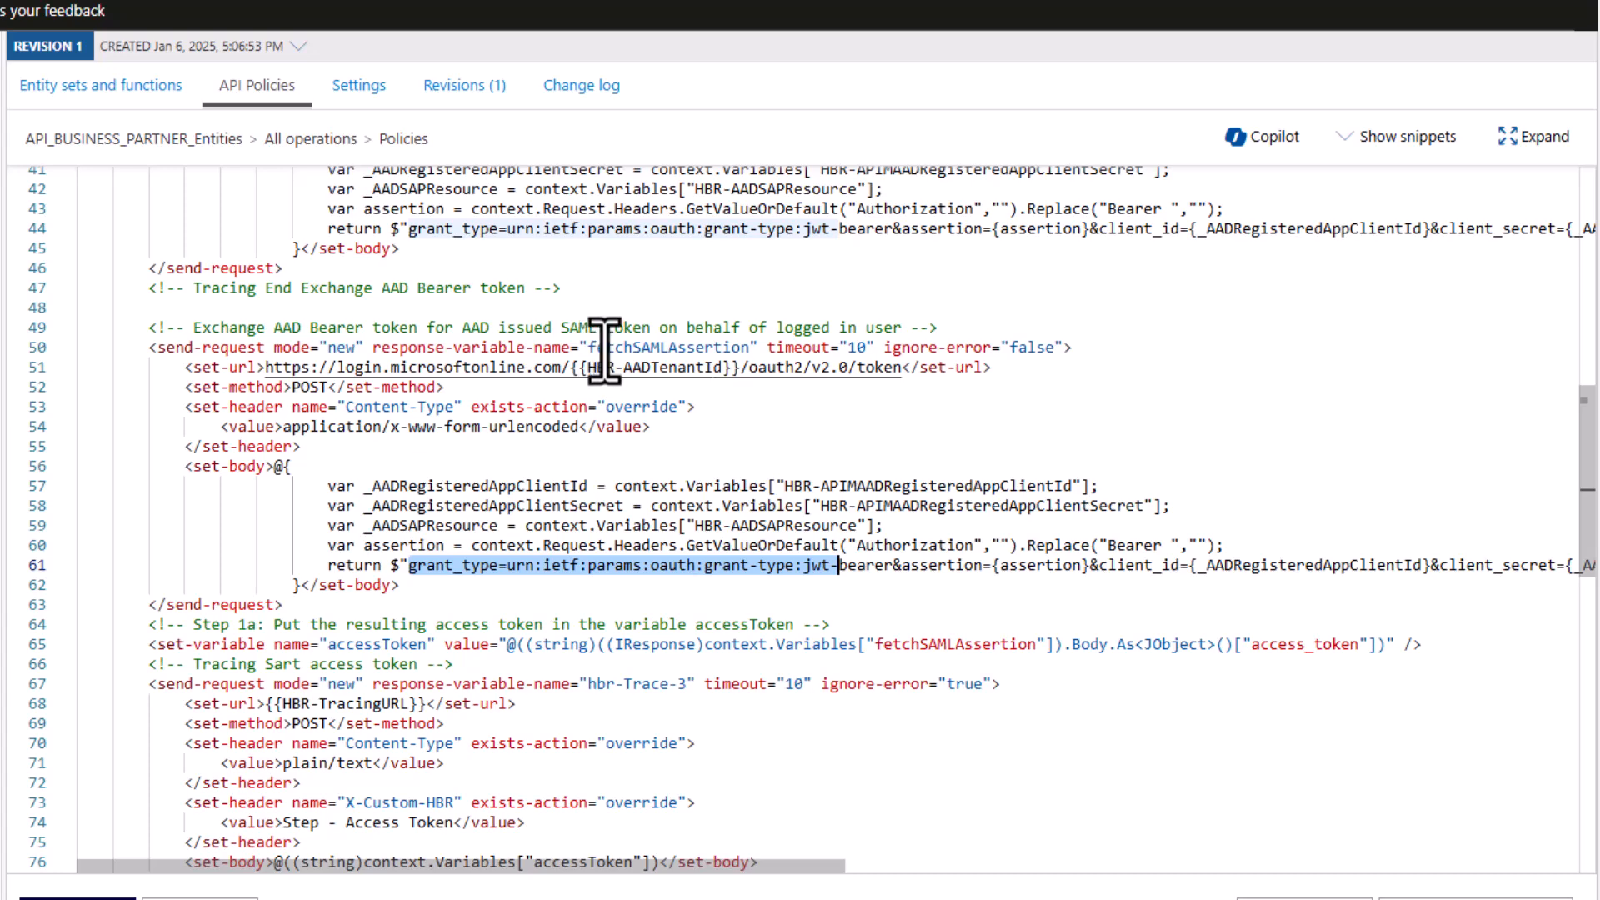
drag(588, 353, 752, 353)
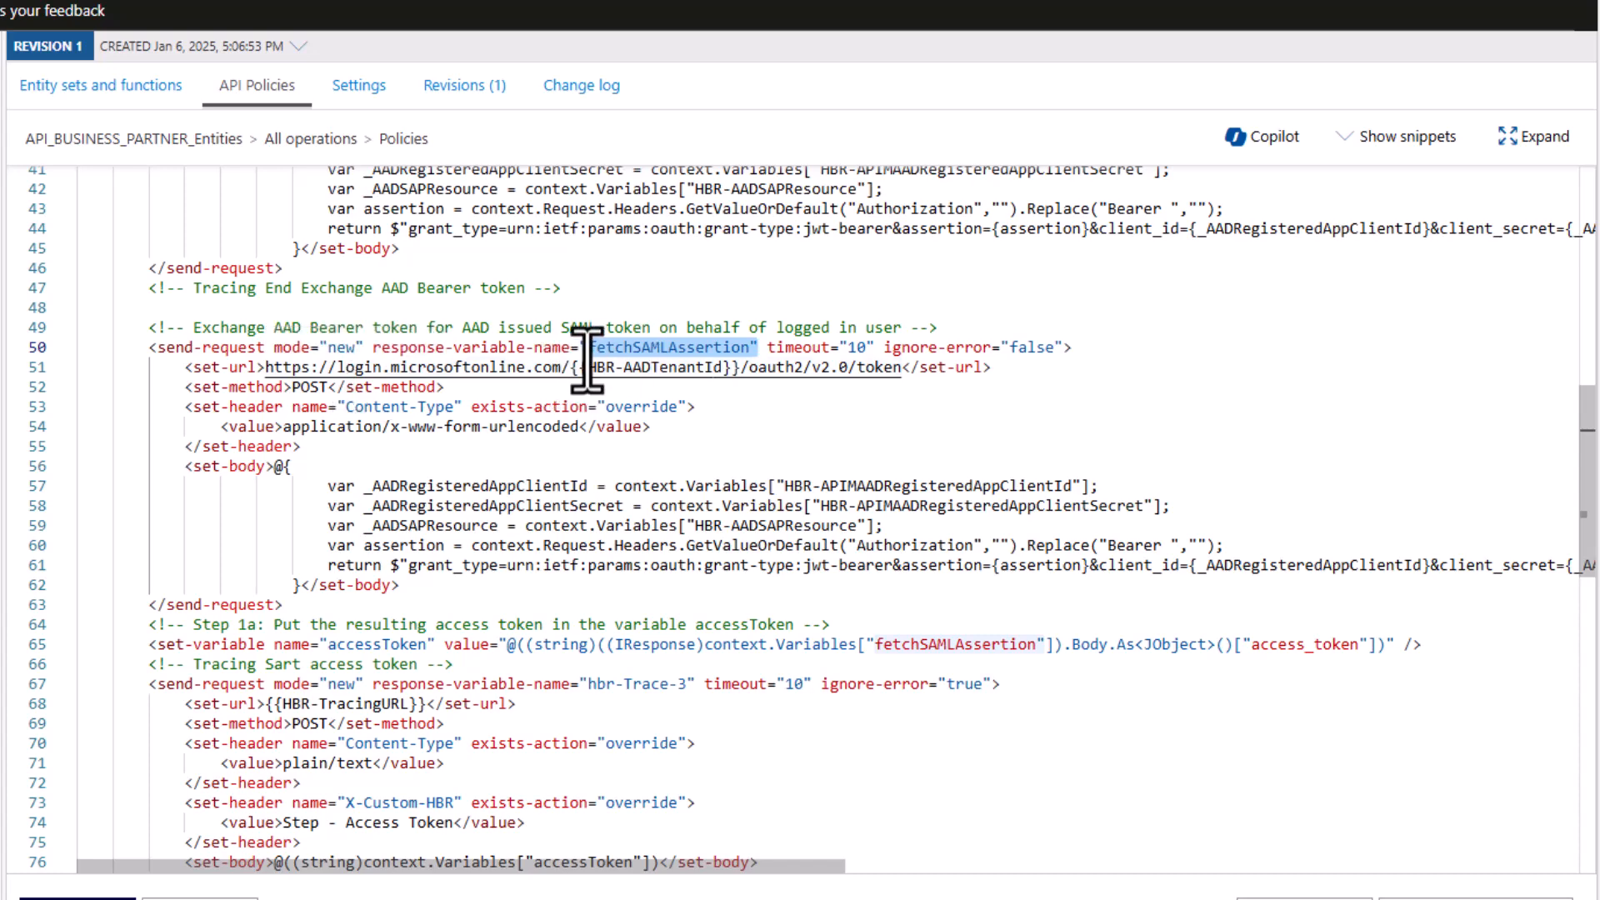
scroll(702, 356, down, 1)
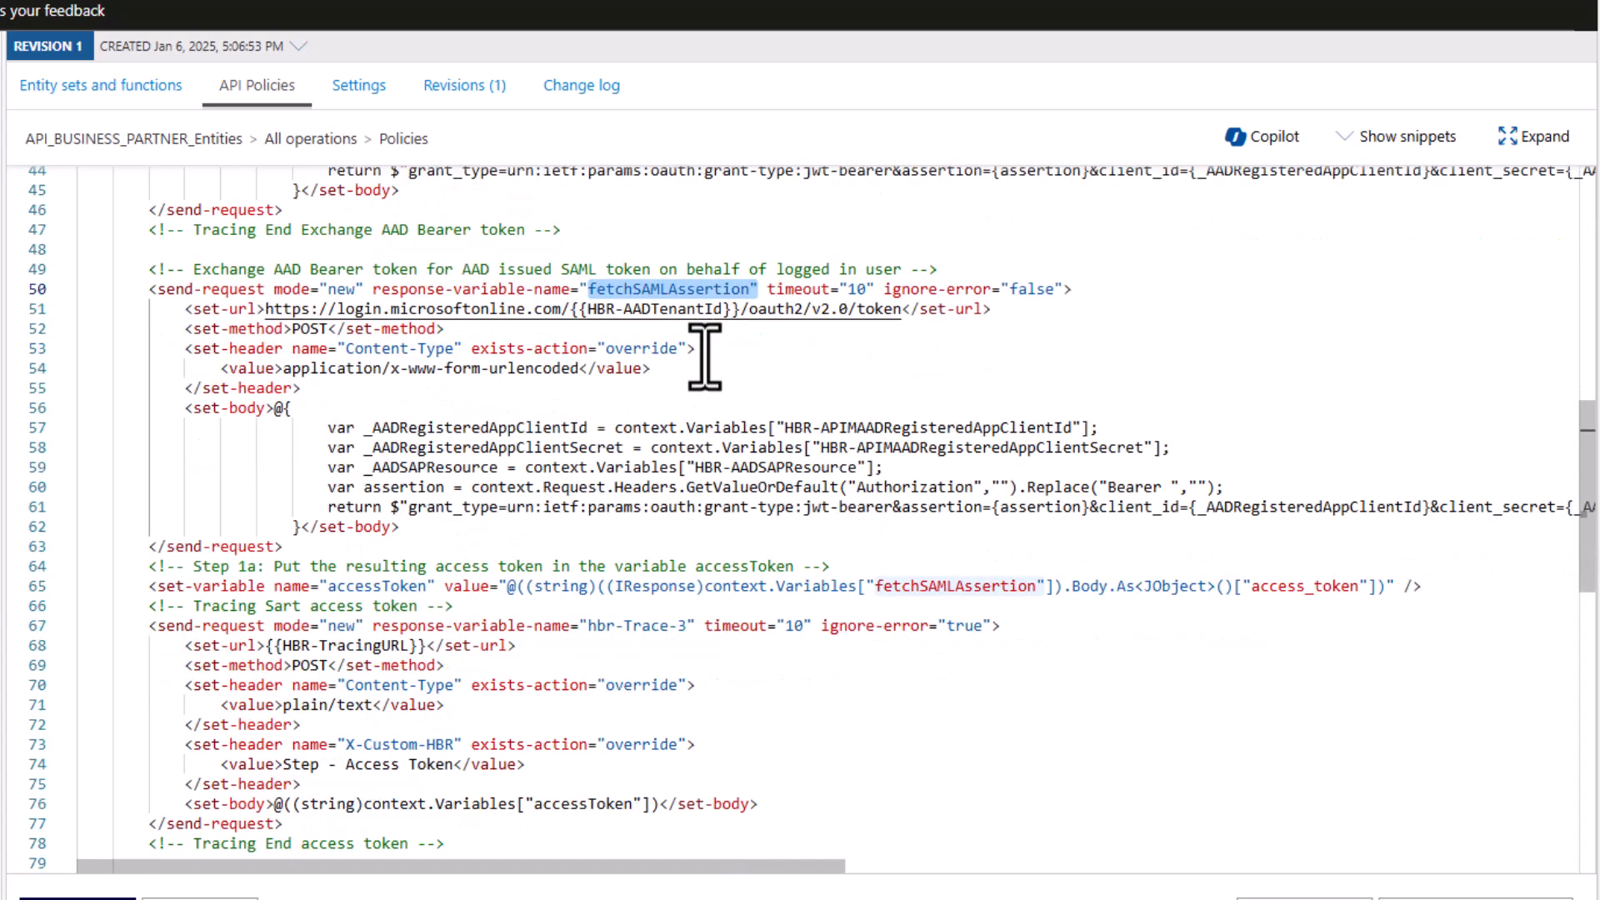
- Examine the fetchSAMLAssertion request, the accessToken variable that reads its access_token, and the hbr-Trace-3 request body
drag(307, 546, 4, 288)
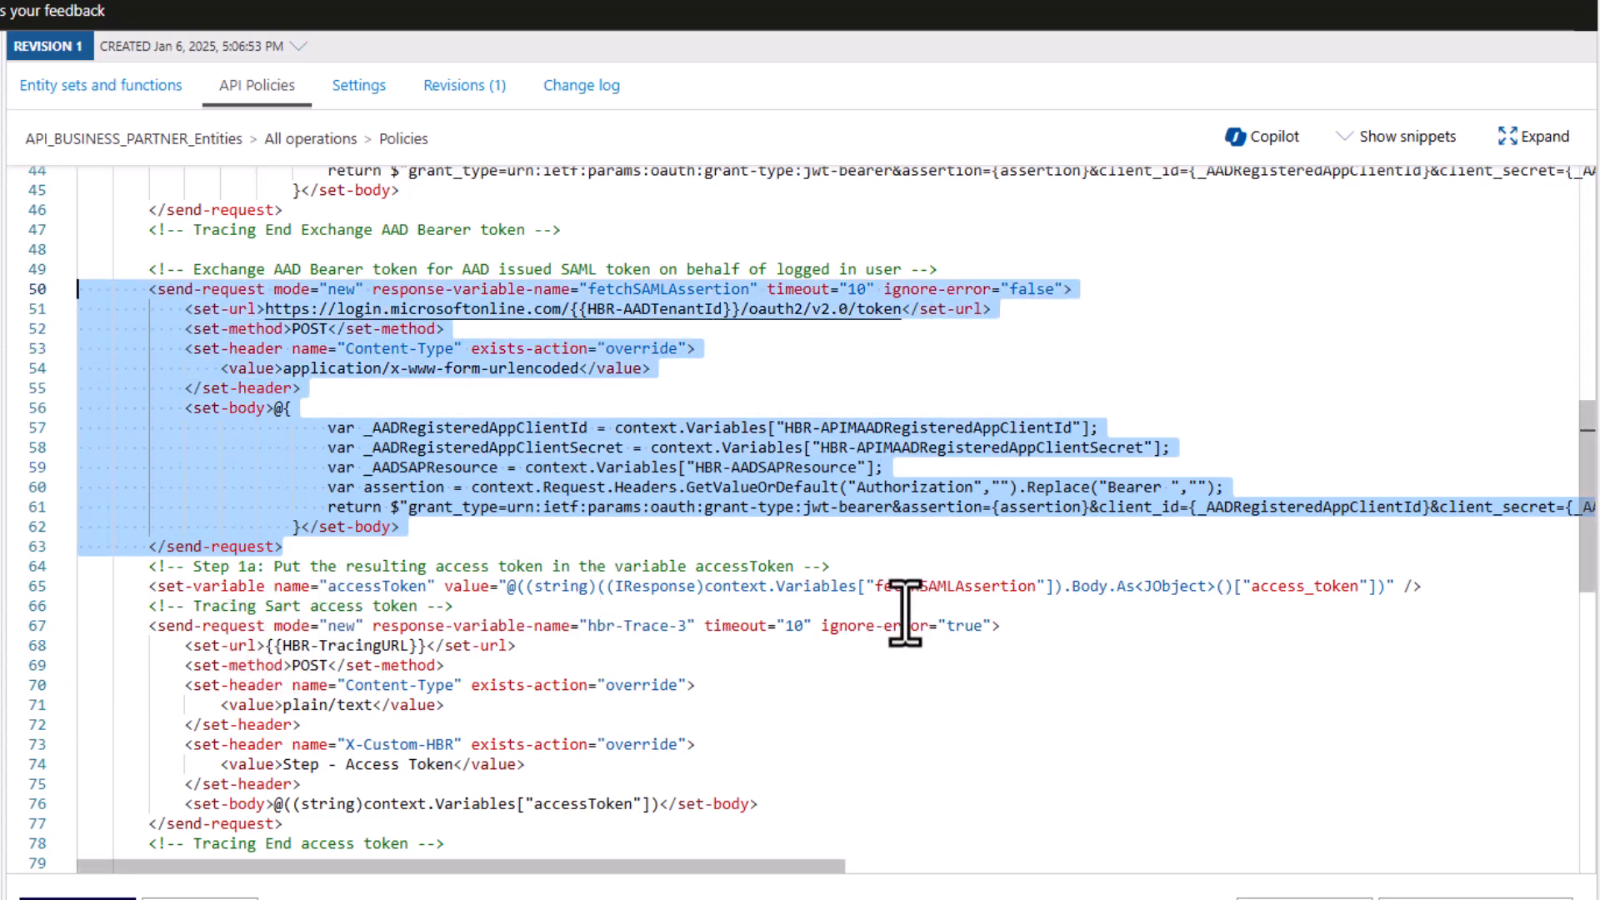
drag(875, 586, 1030, 590)
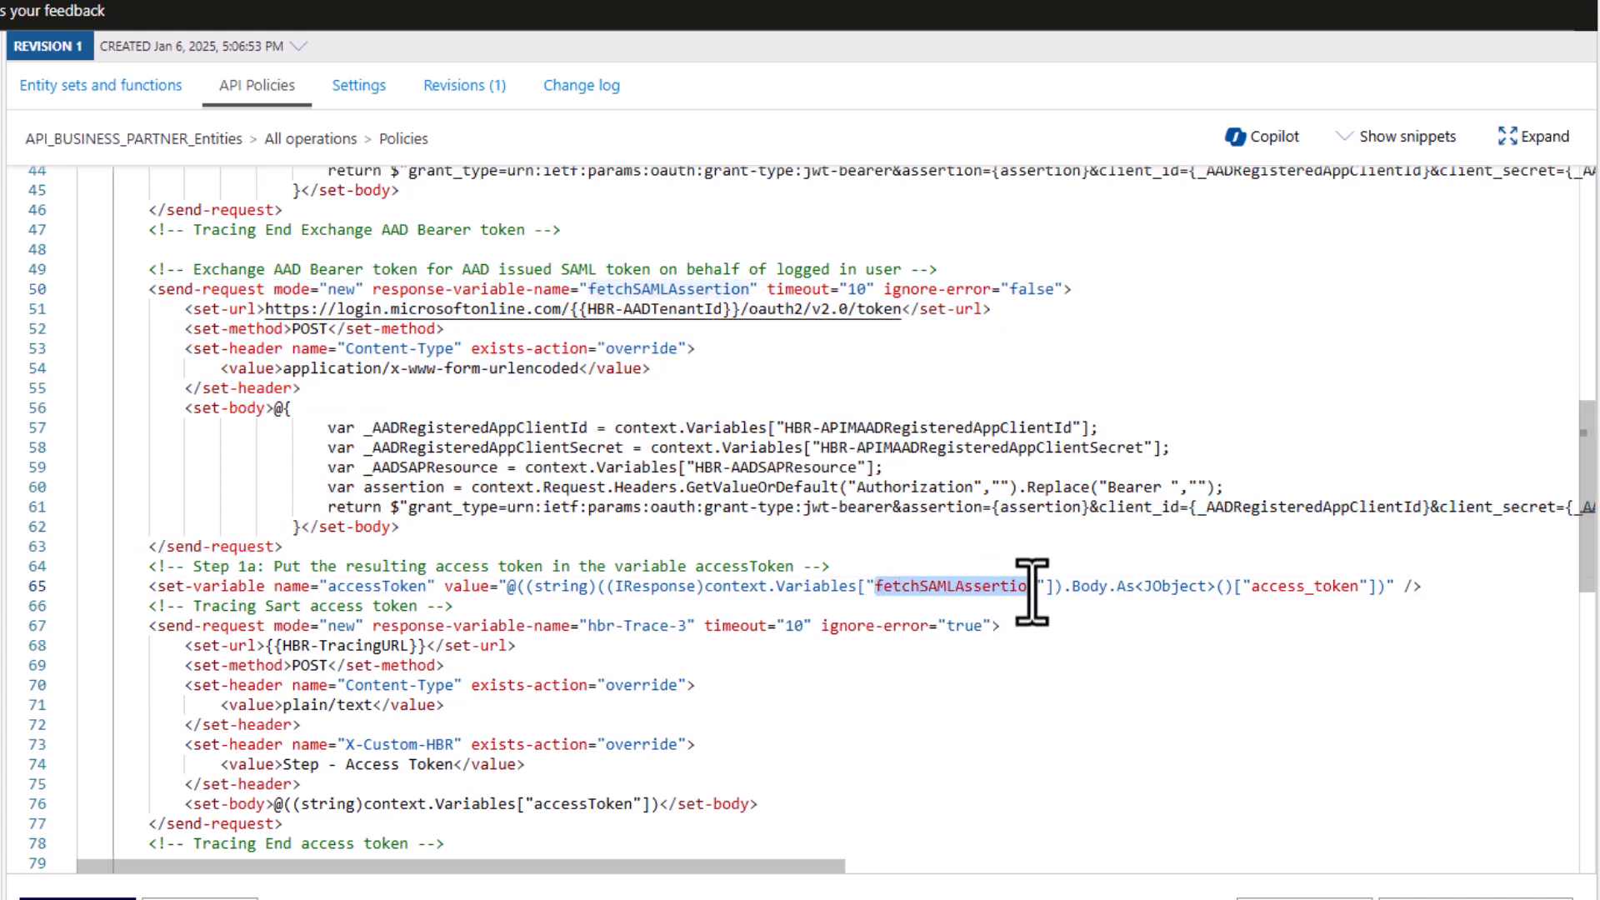
drag(1252, 589, 1362, 591)
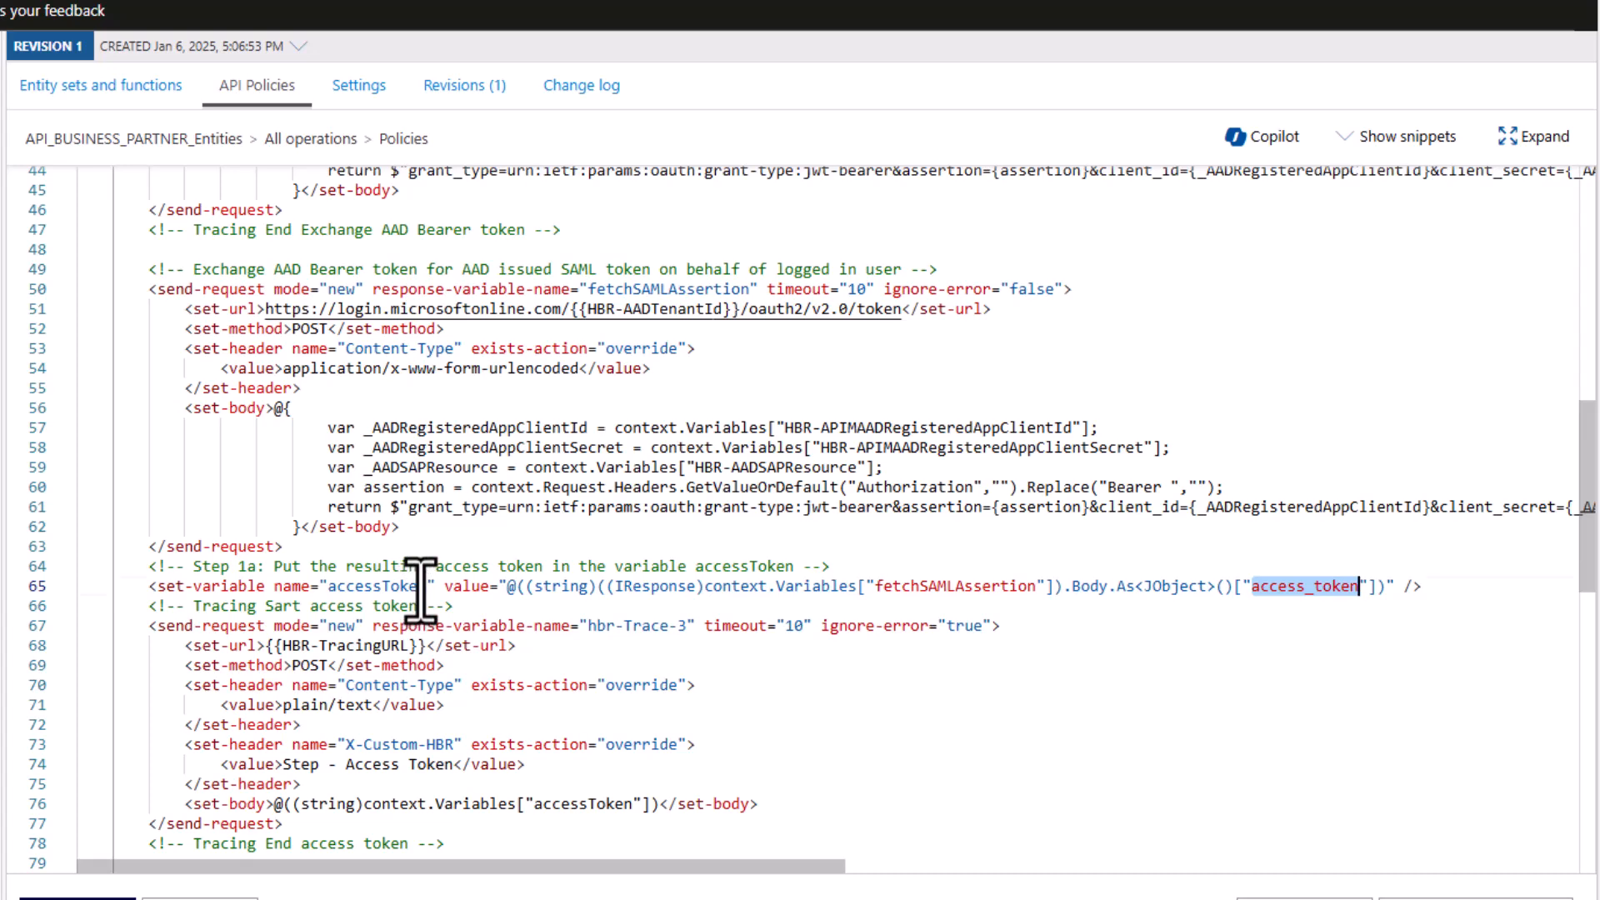
drag(420, 588, 317, 586)
scroll(321, 585, down, 3)
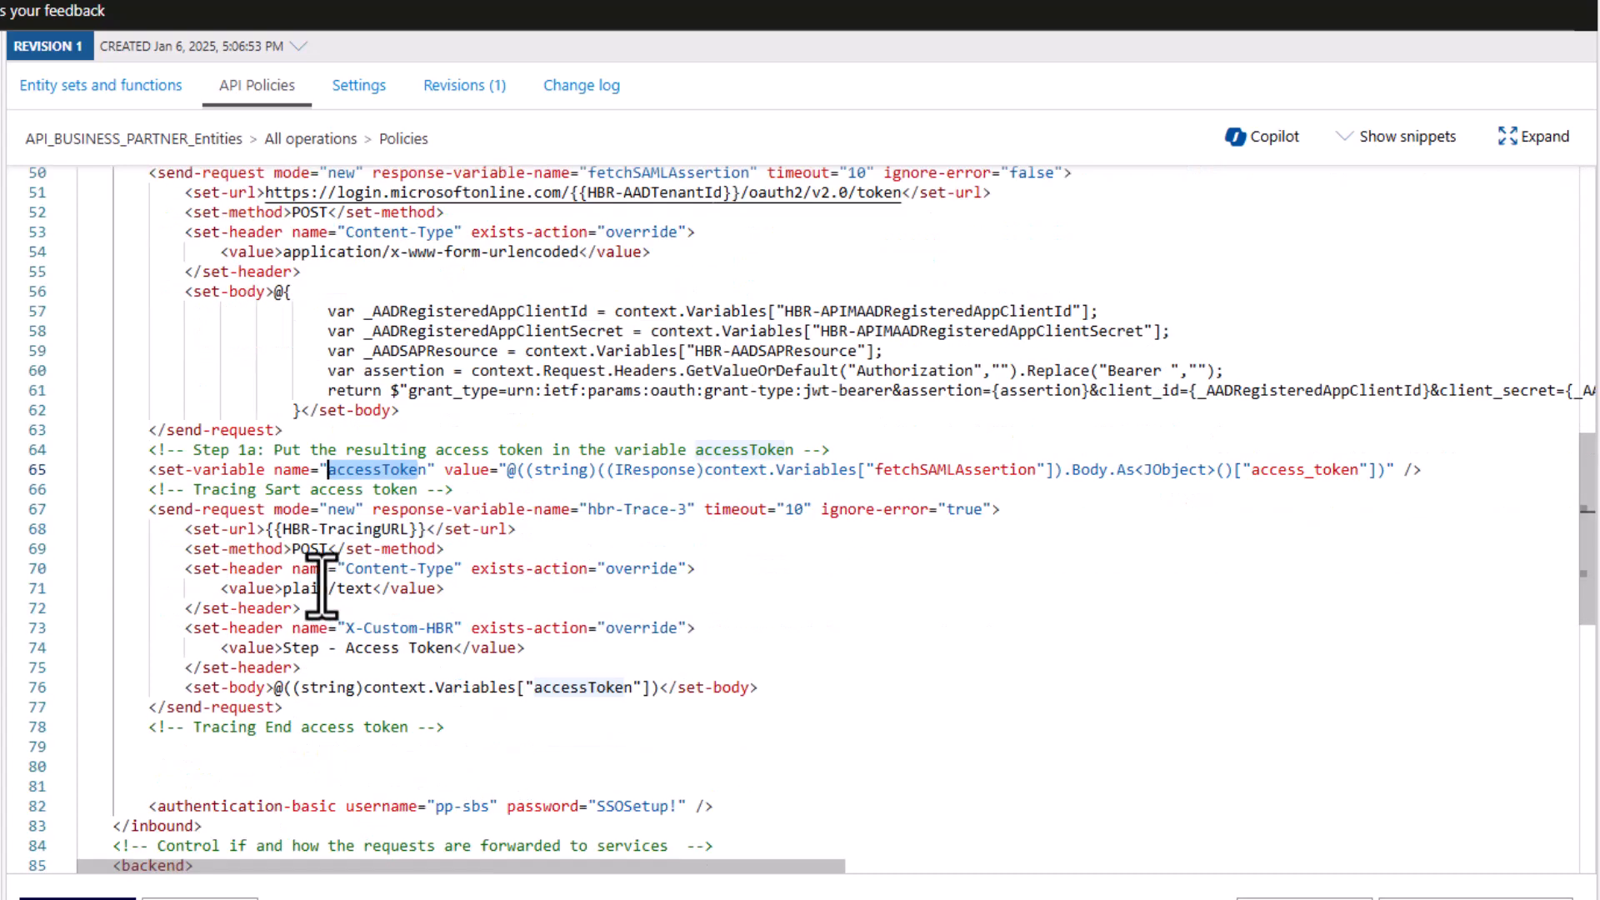
drag(629, 688, 282, 687)
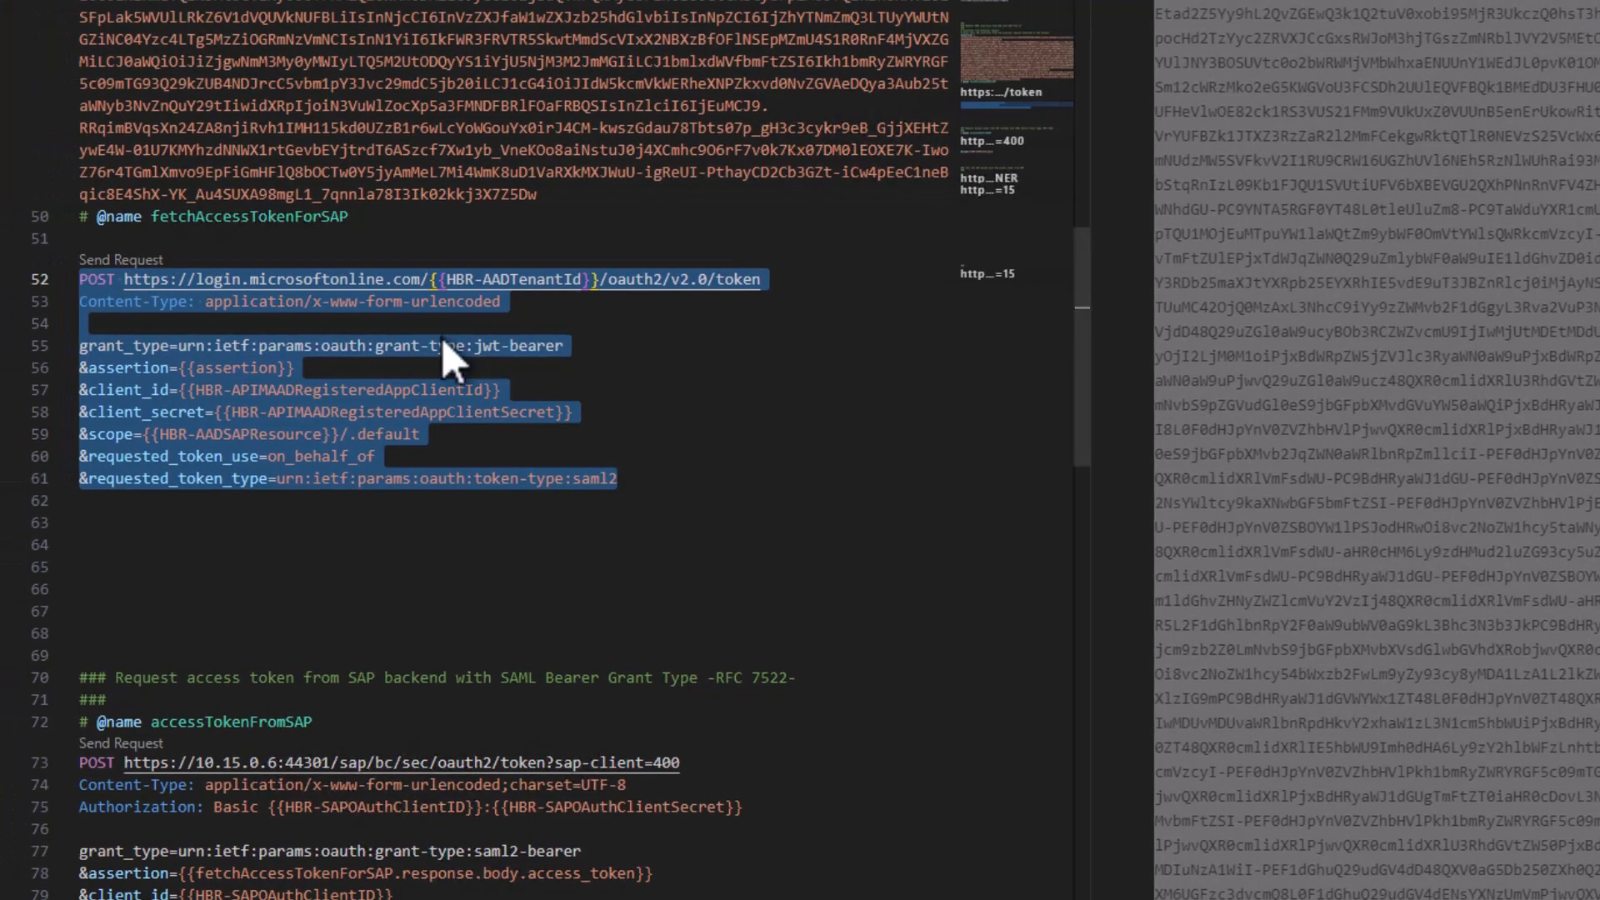
- Switch to power-sso.http in VS Code and review the fetchAccessTokenForSAP parameters, the assertion variable and the access_token response field
click(440, 343)
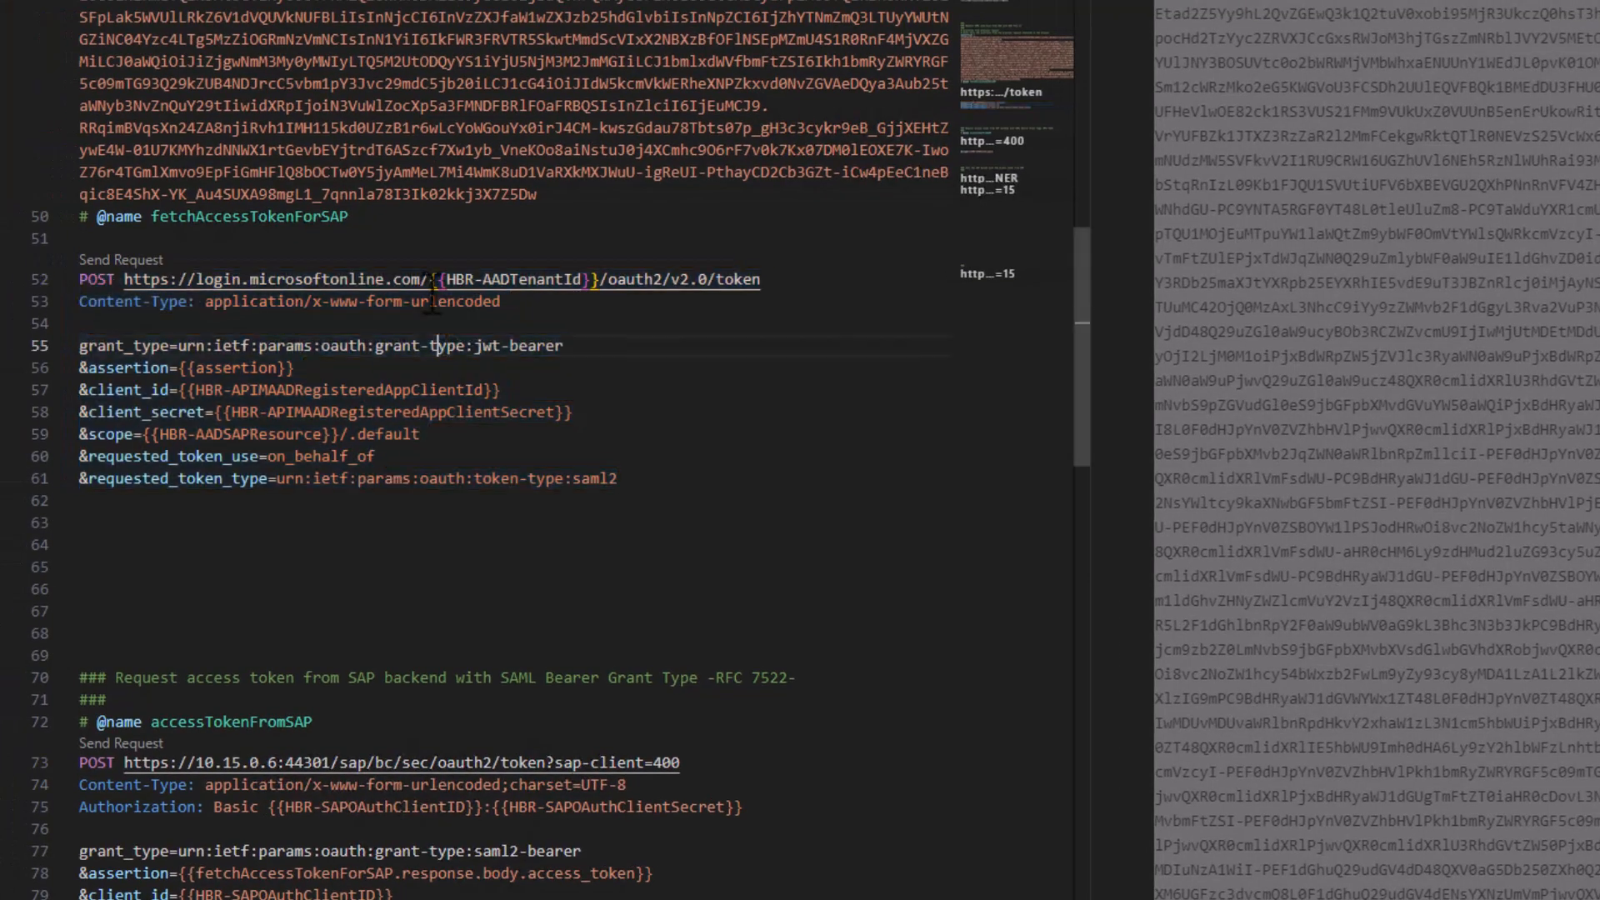
scroll(425, 316, up, 1)
drag(80, 338, 421, 492)
scroll(364, 159, up, 4)
drag(123, 86, 267, 418)
scroll(278, 417, down, 1)
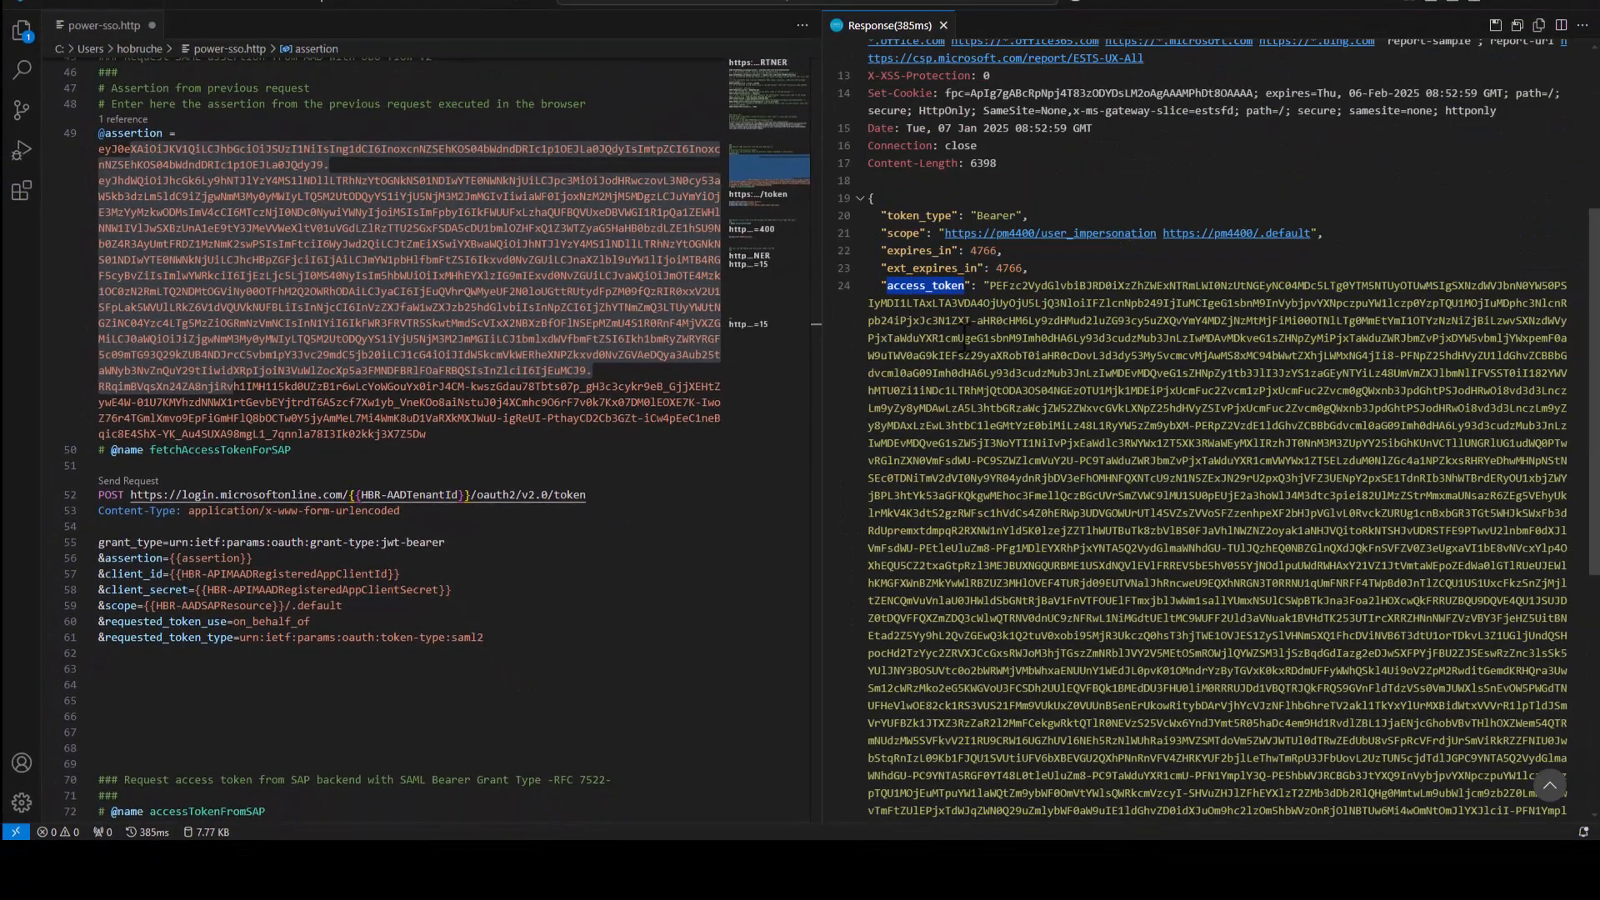
scroll(574, 307, up, 1)
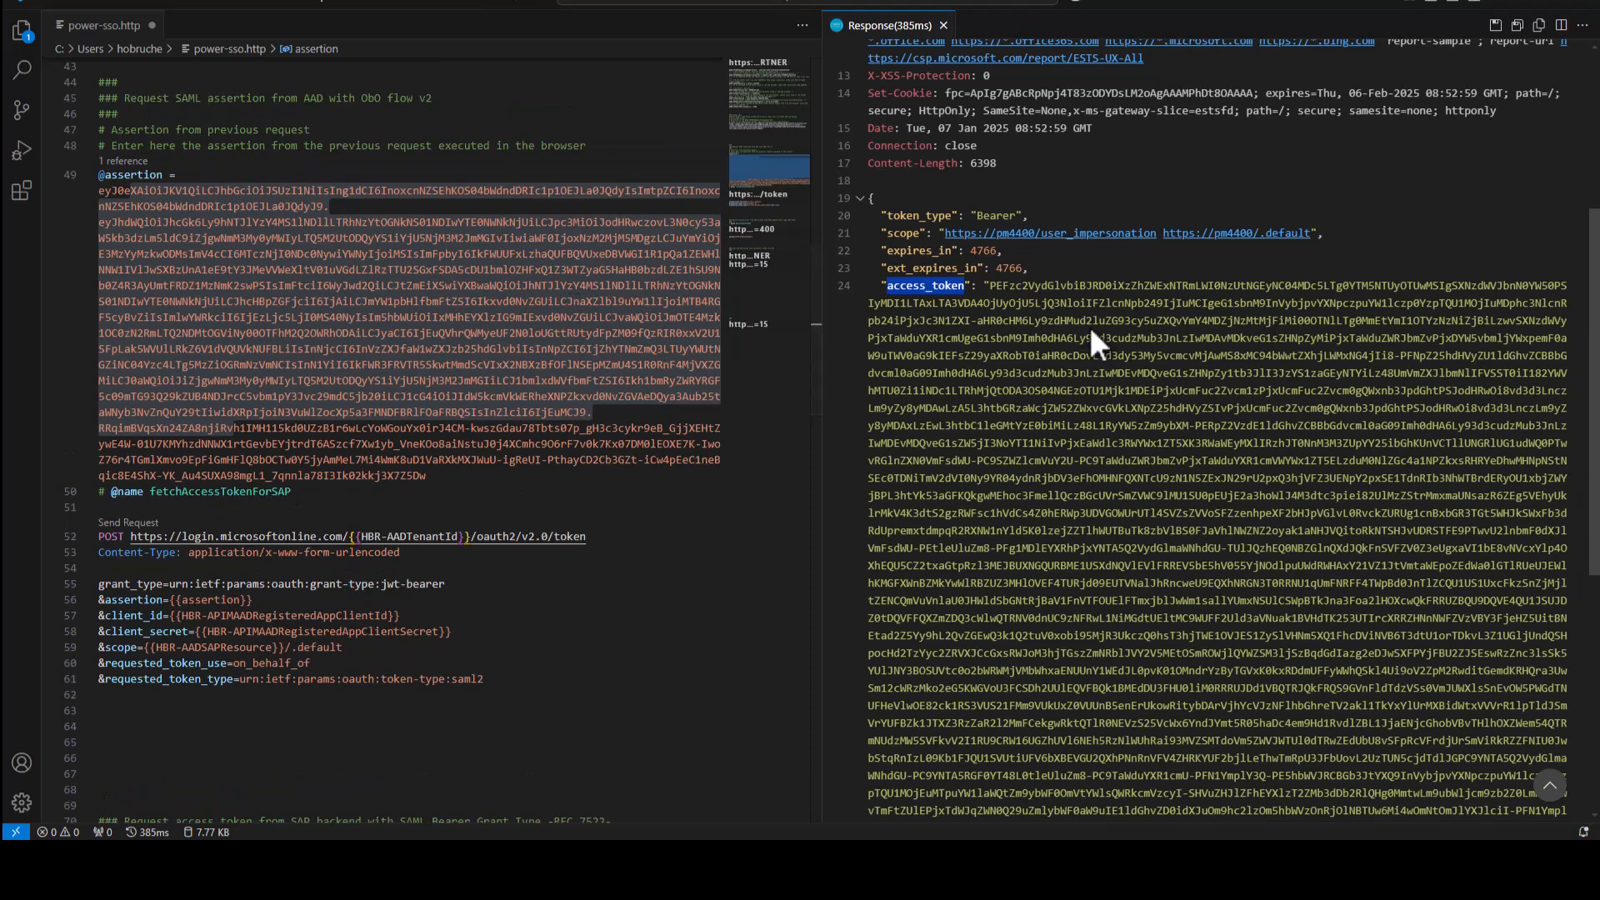
scroll(1088, 327, down, 4)
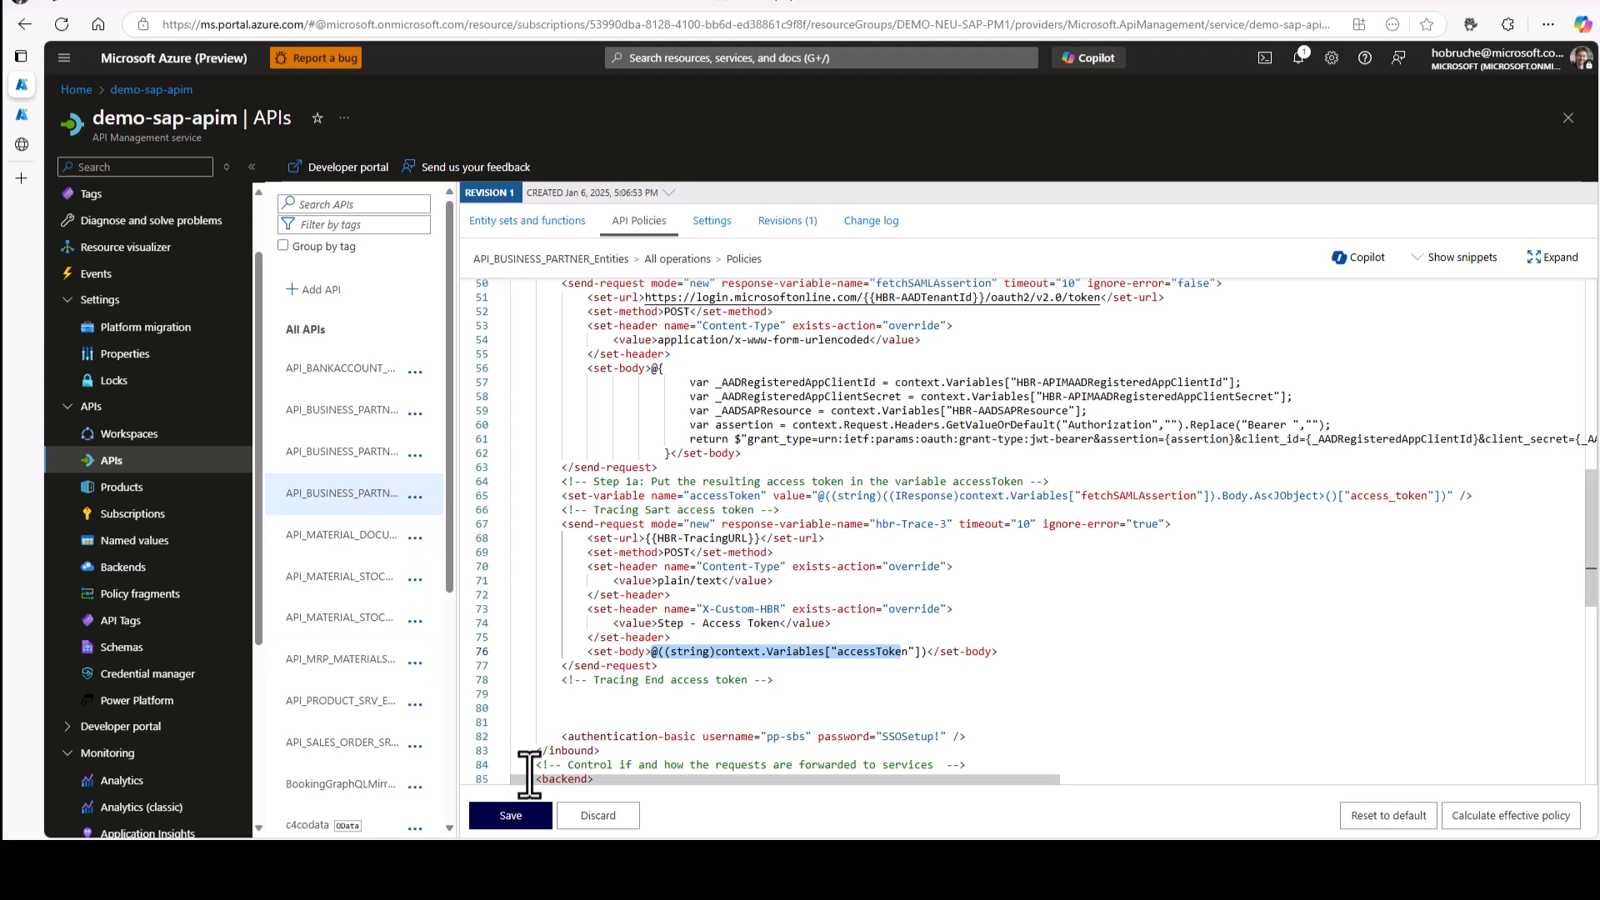
- Save the API policies in Azure, and clear all live events in the Pipedream workflow
click(504, 813)
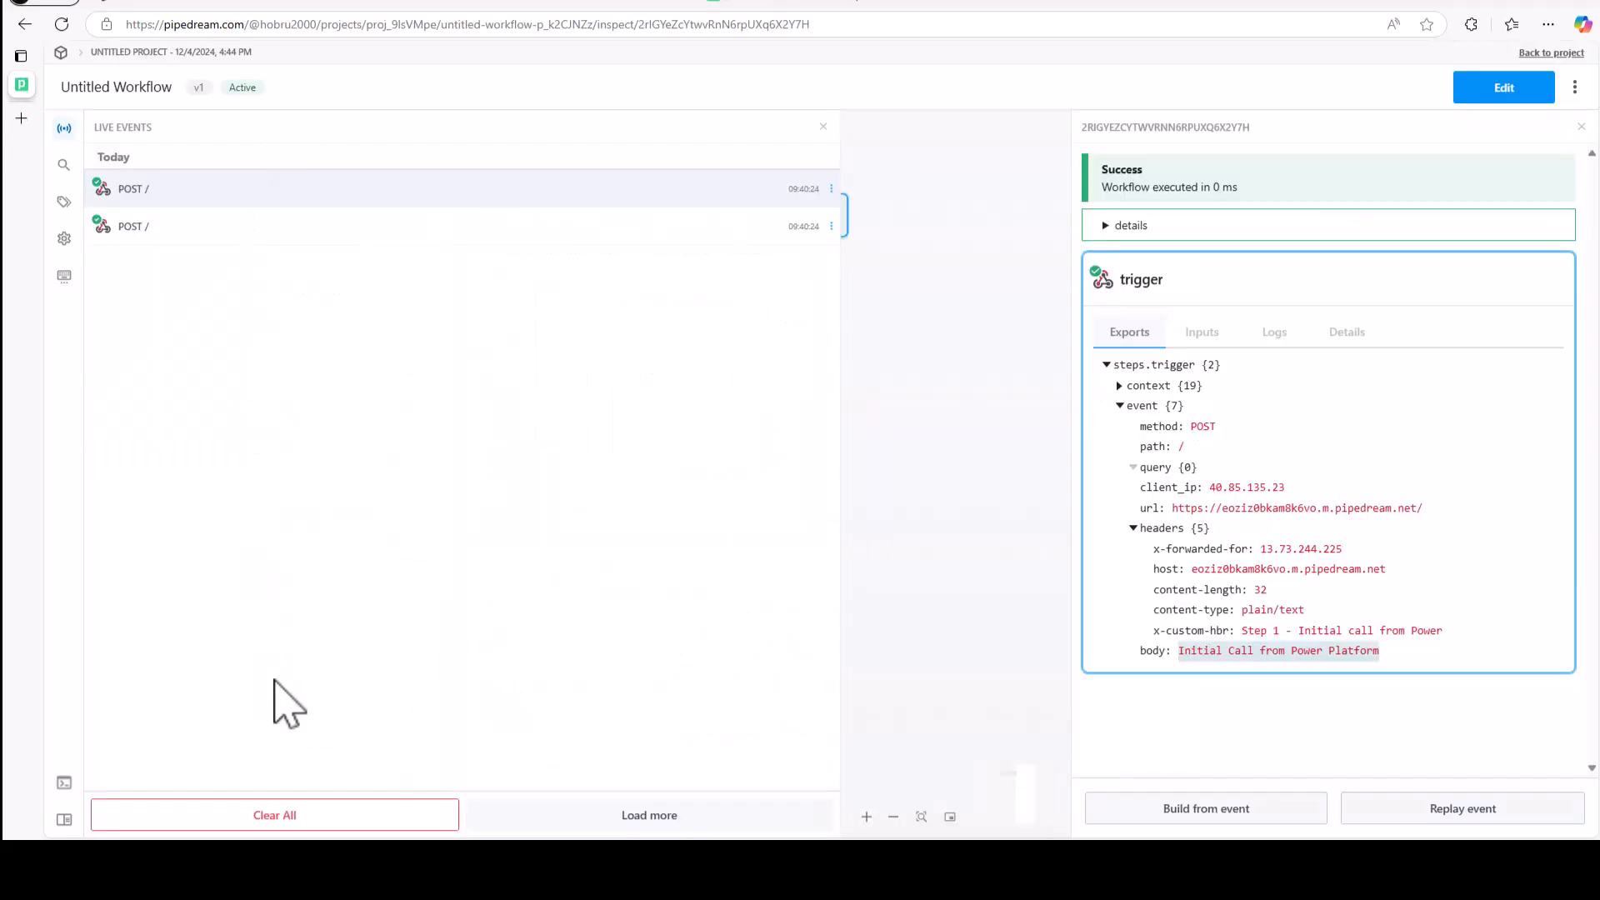
click(268, 814)
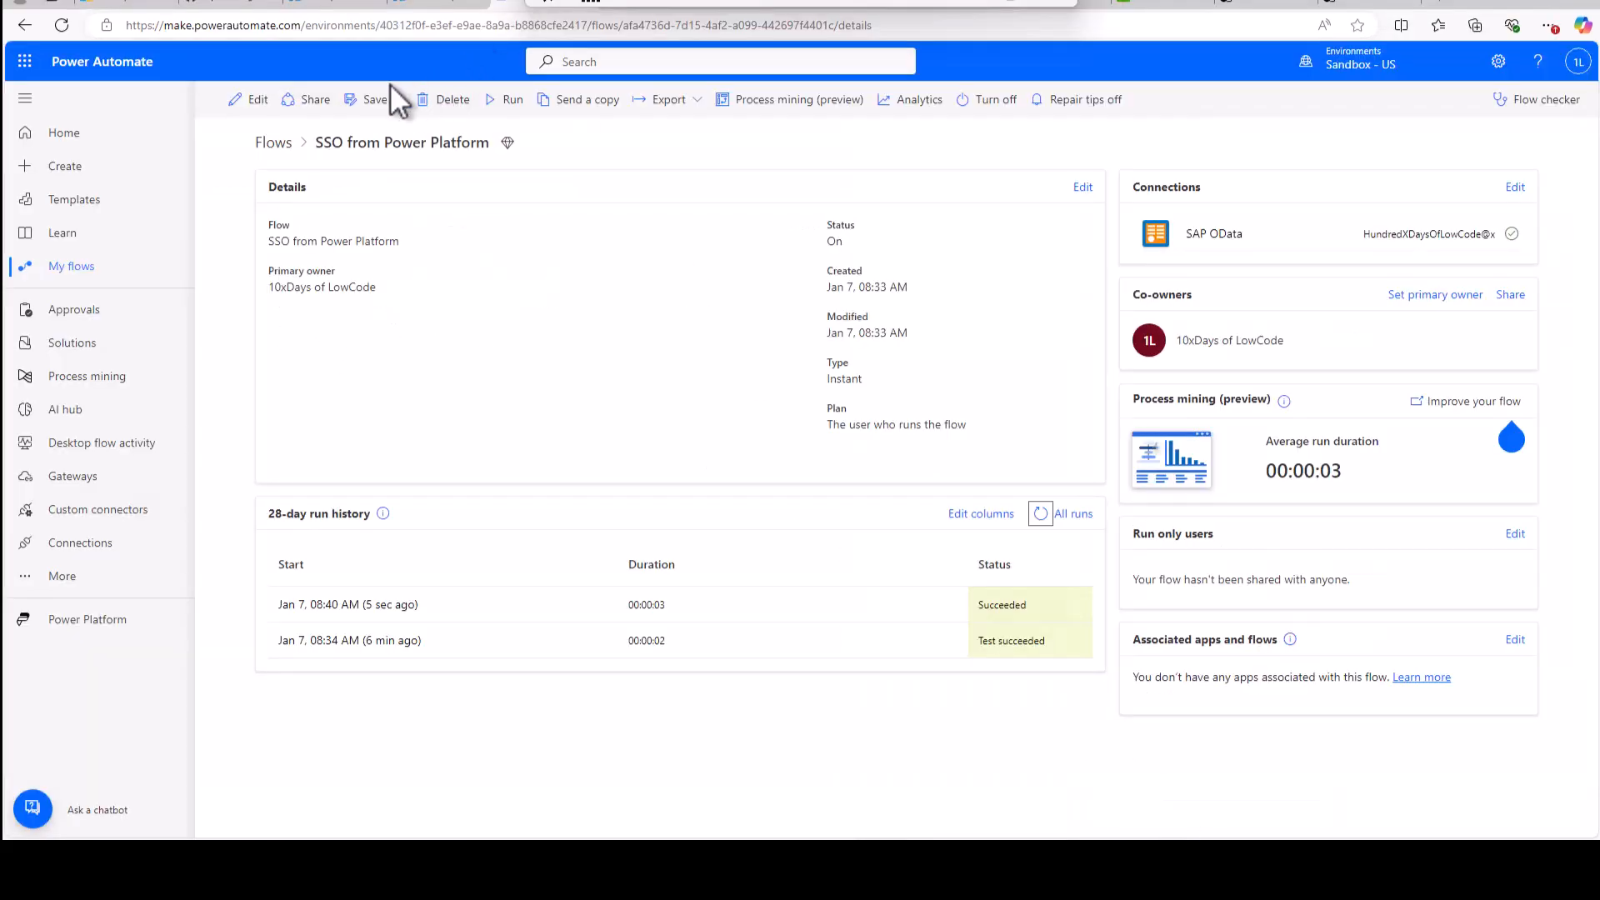
- Run the SSO from Power Platform flow in Power Automate
click(508, 102)
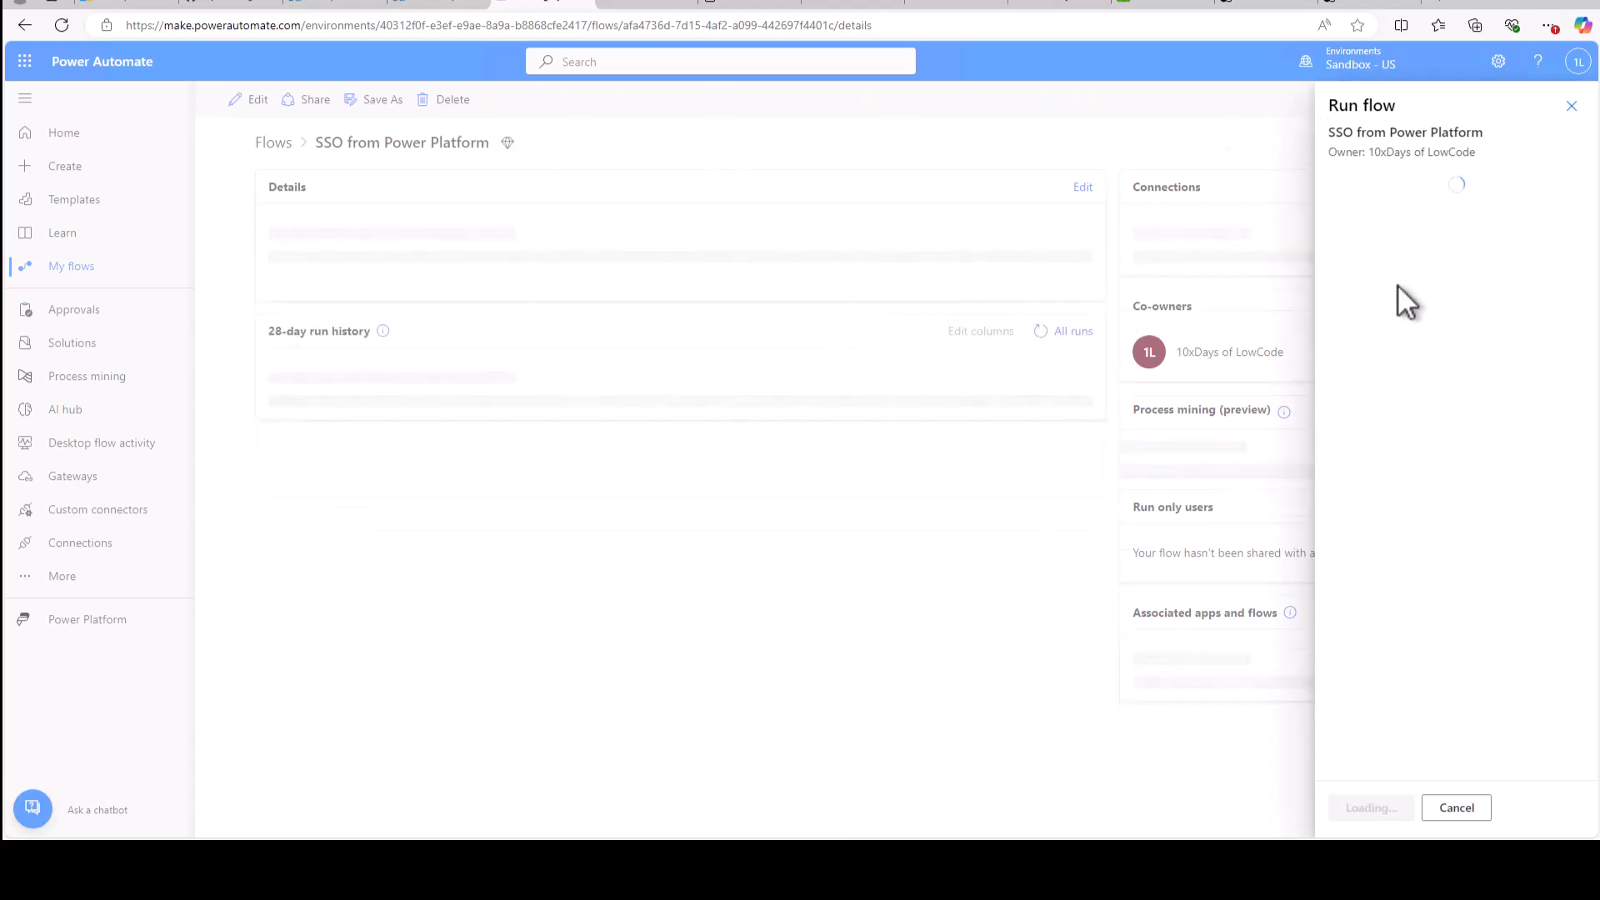
click(1390, 806)
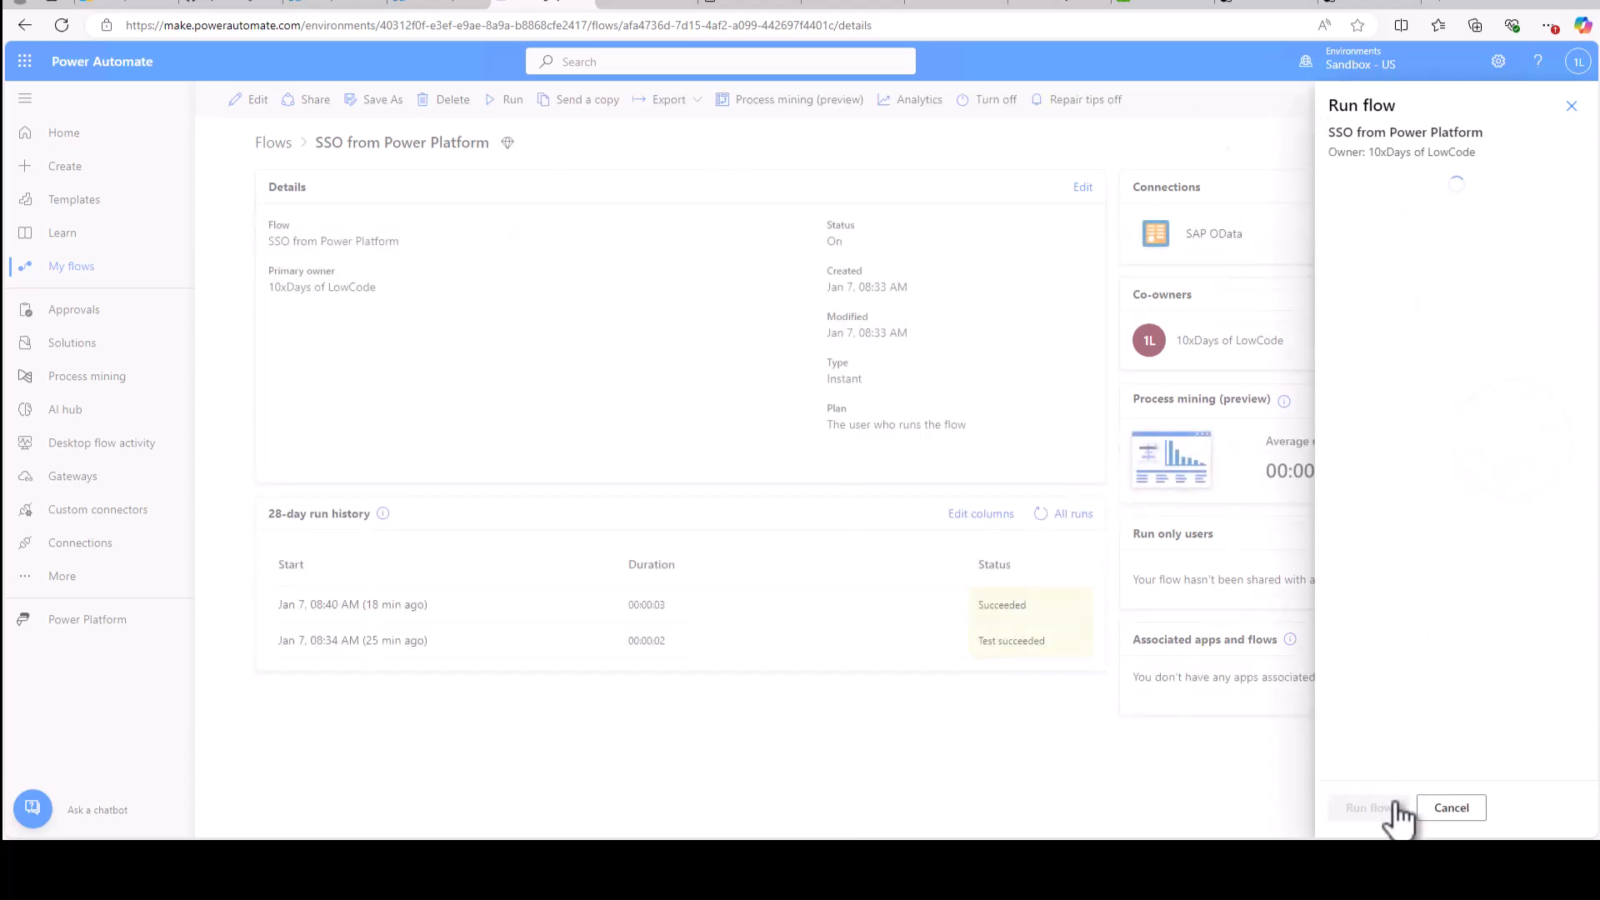
click(1375, 808)
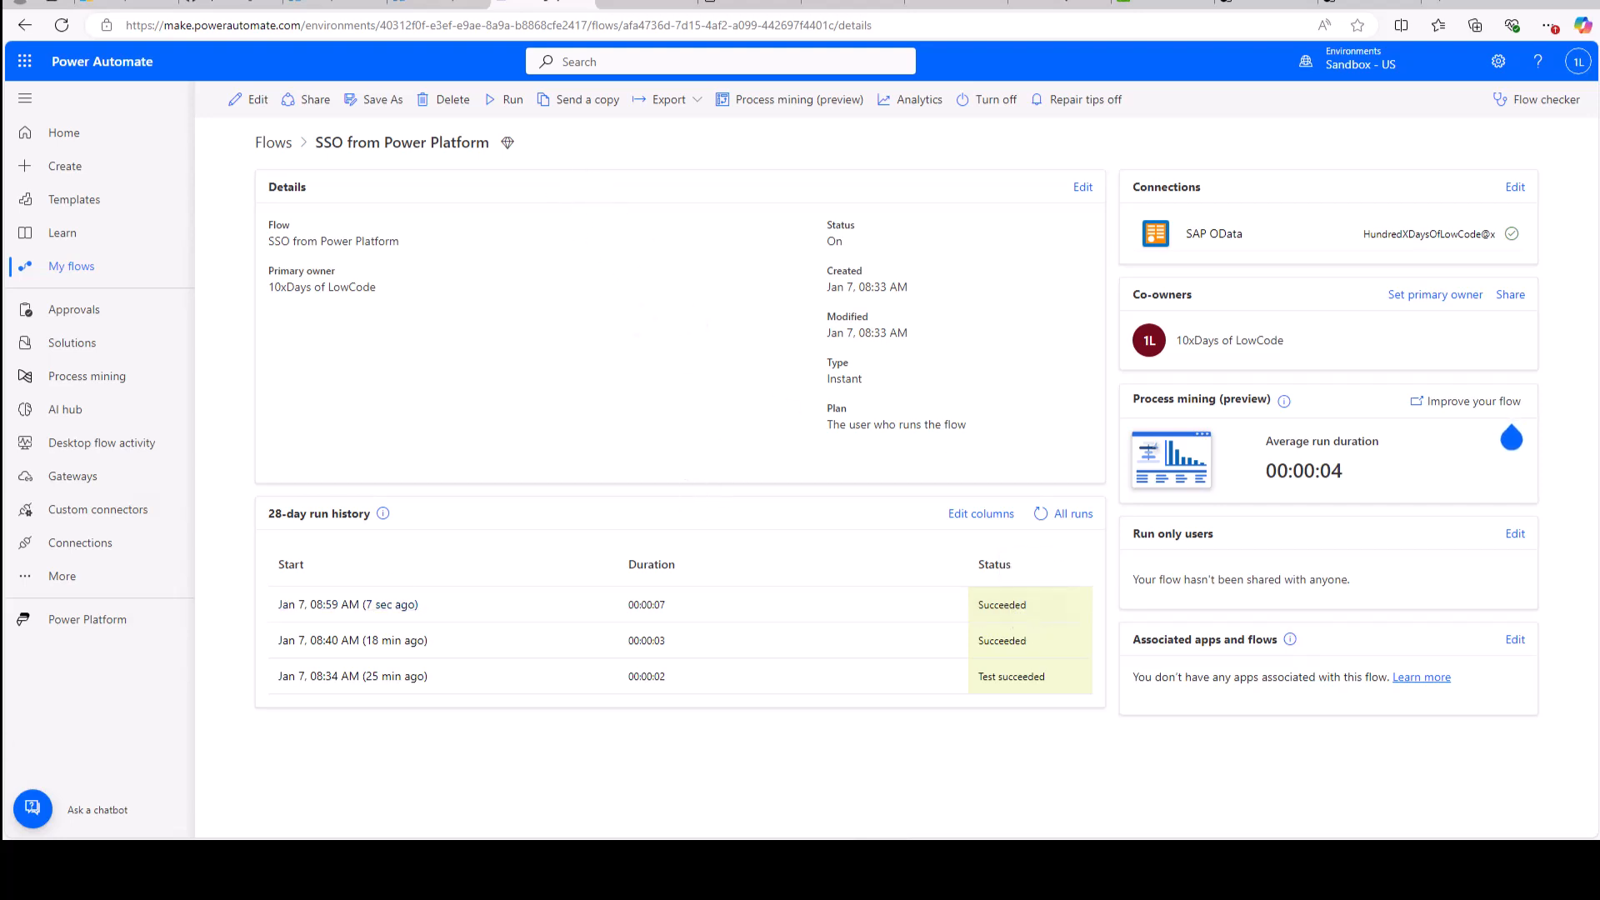
- Switch to Pipedream, open the earliest live event and check its request body
key(alt+Tab)
click(165, 376)
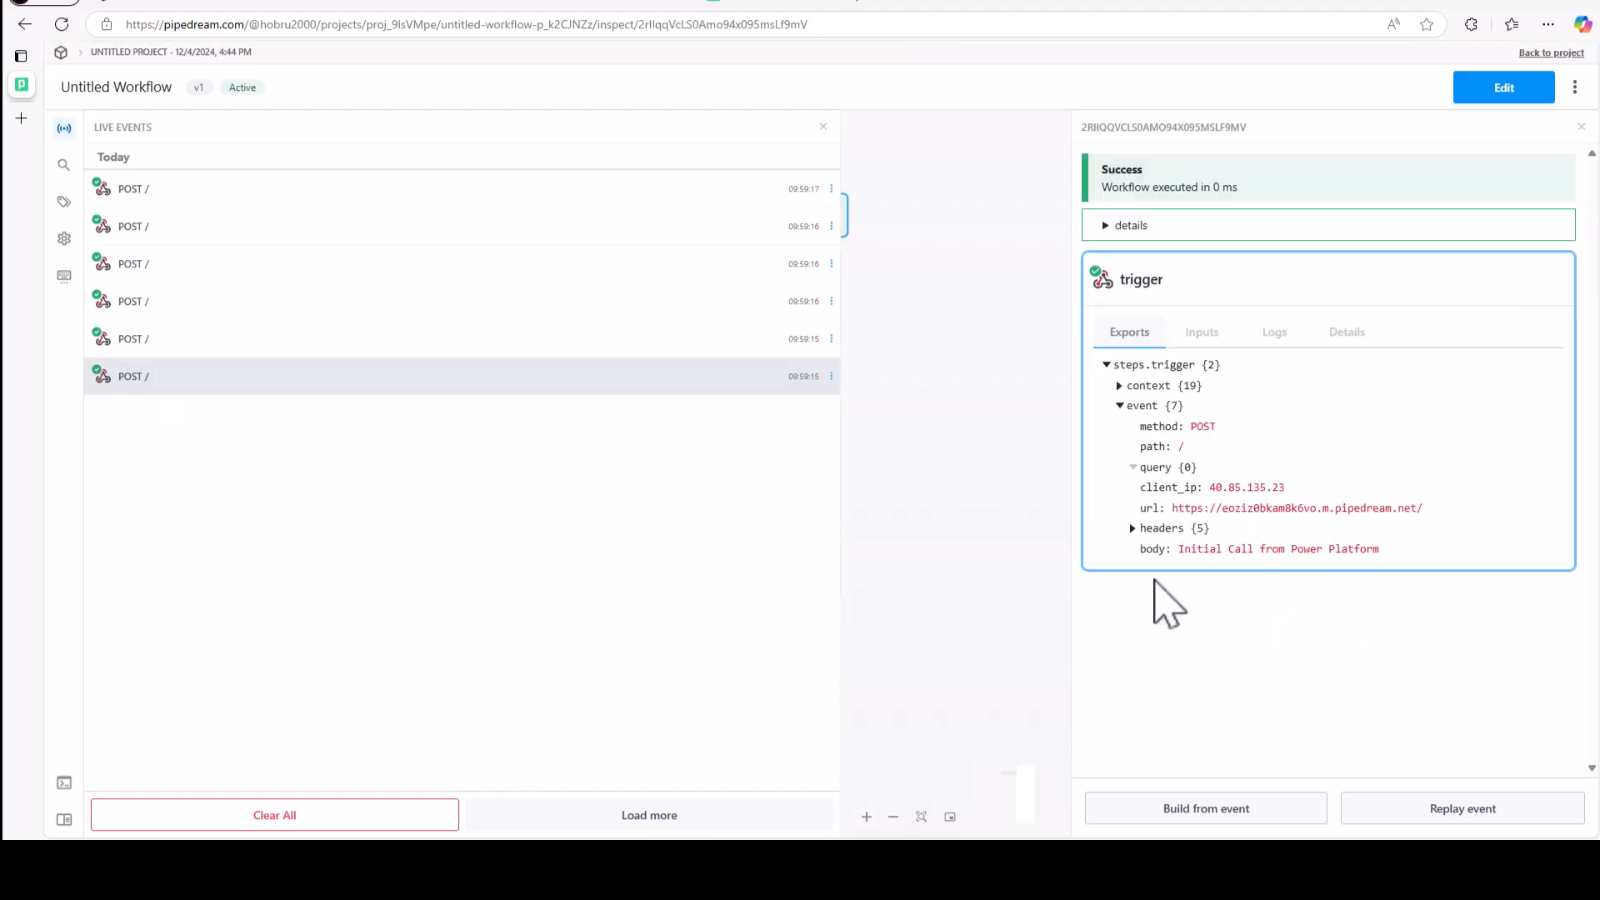
drag(1173, 549, 1383, 549)
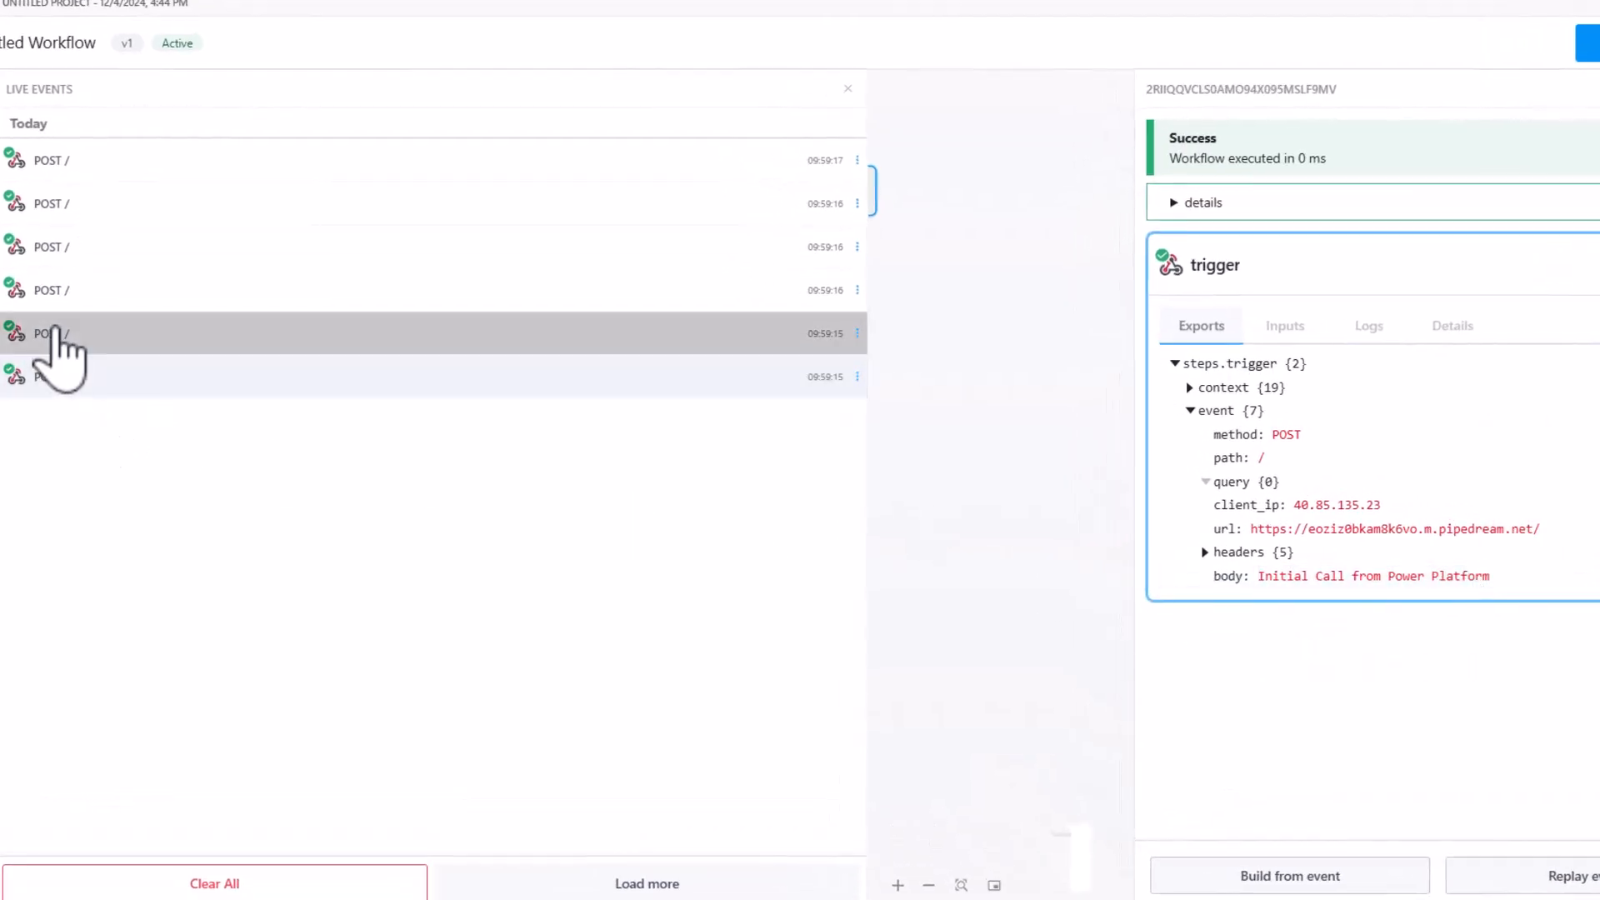
- Open the second-earliest Pipedream event and read through its body, from the grant type and assertion to the requested token type
click(50, 333)
scroll(1342, 607, down, 2)
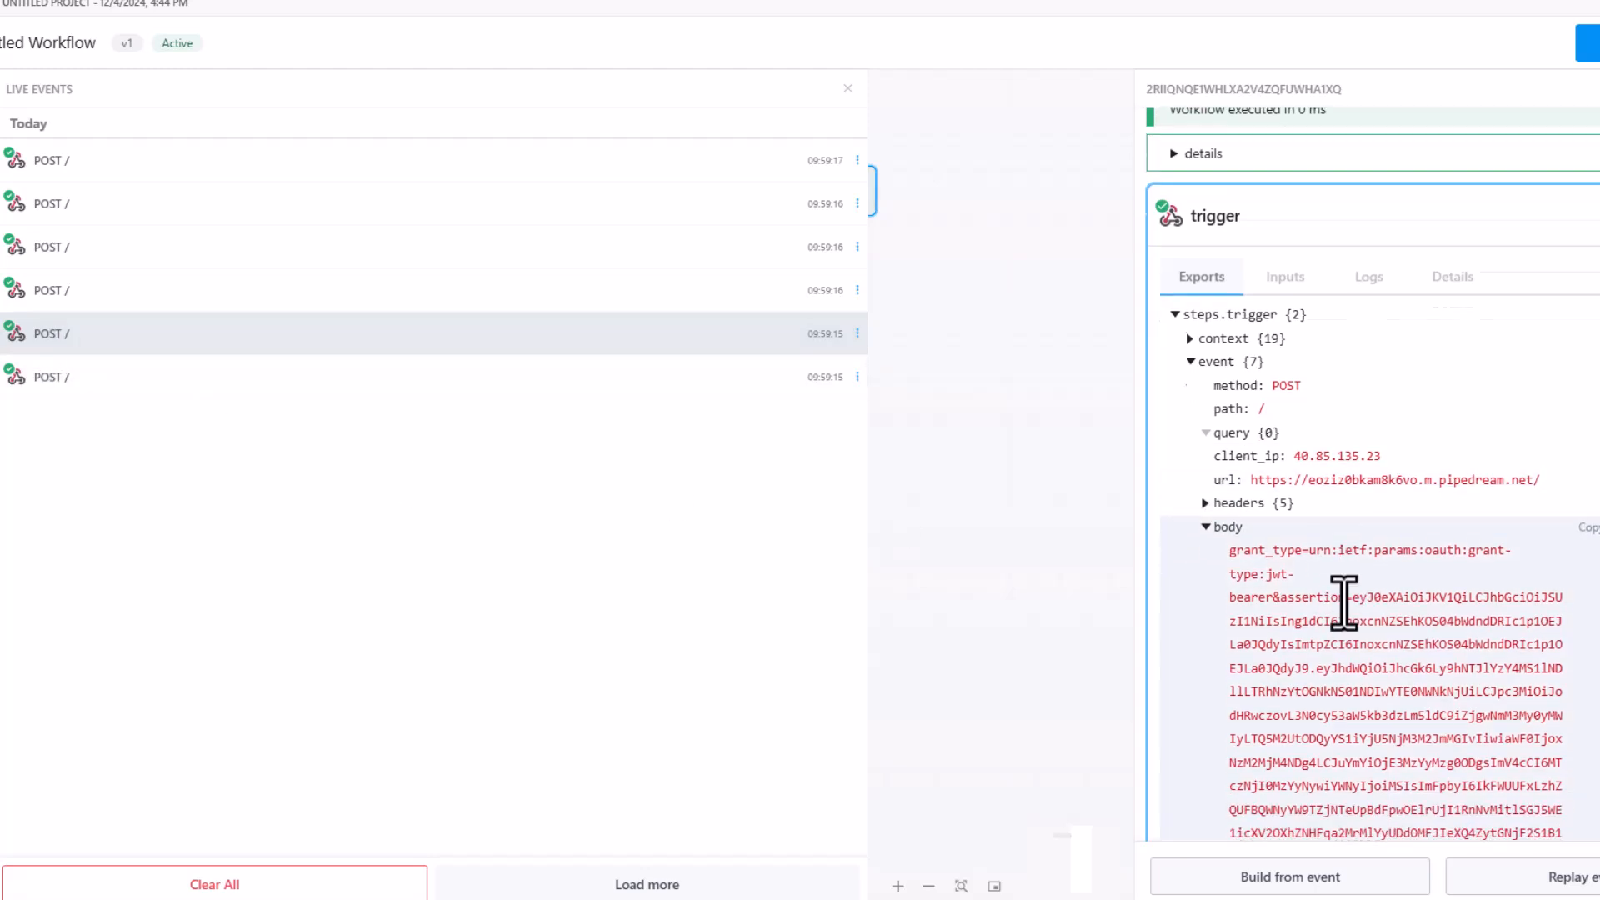
drag(1229, 411, 1267, 497)
click(1360, 507)
scroll(1360, 512, down, 1)
scroll(1360, 511, down, 6)
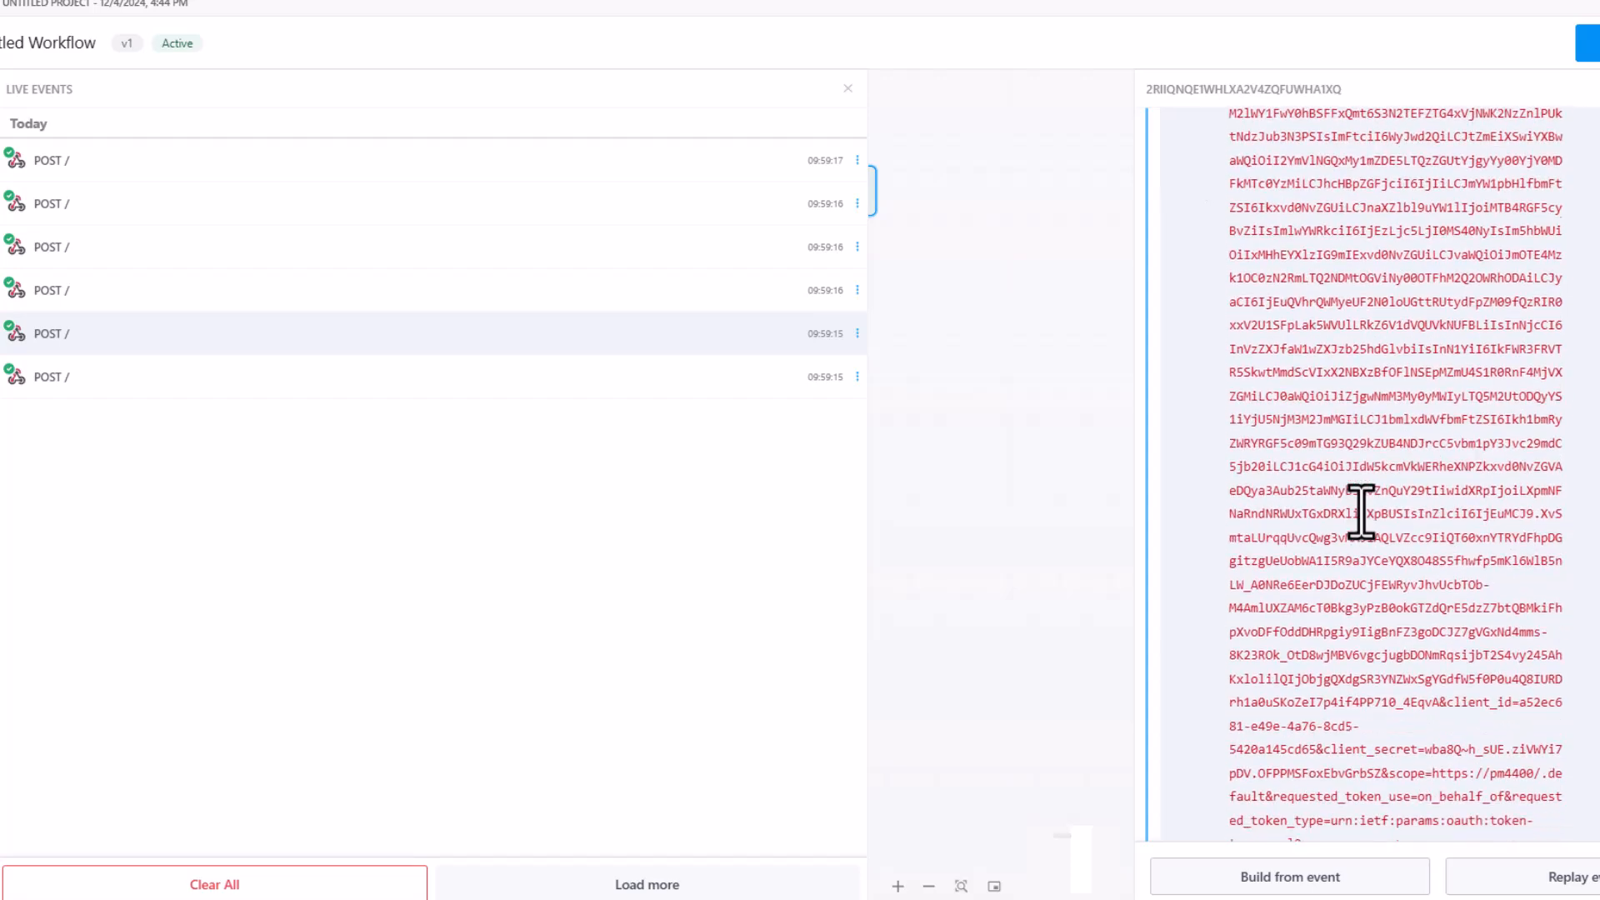
scroll(1361, 509, up, 5)
scroll(1362, 508, up, 3)
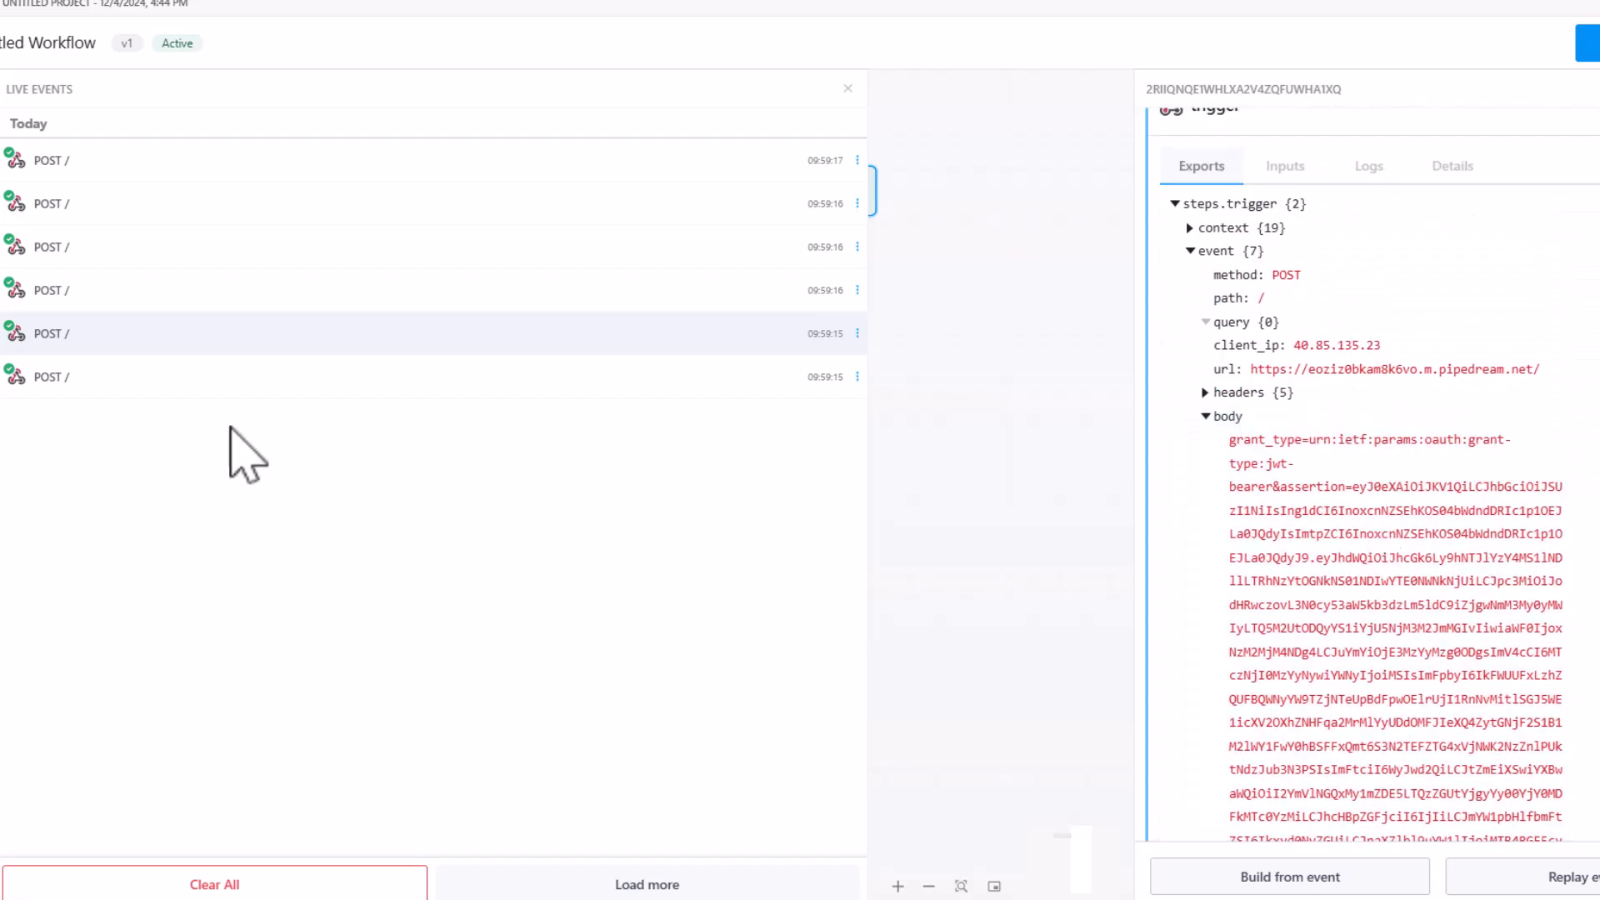
- Open the third-earliest Pipedream event and copy the full encoded access token from its body
click(73, 297)
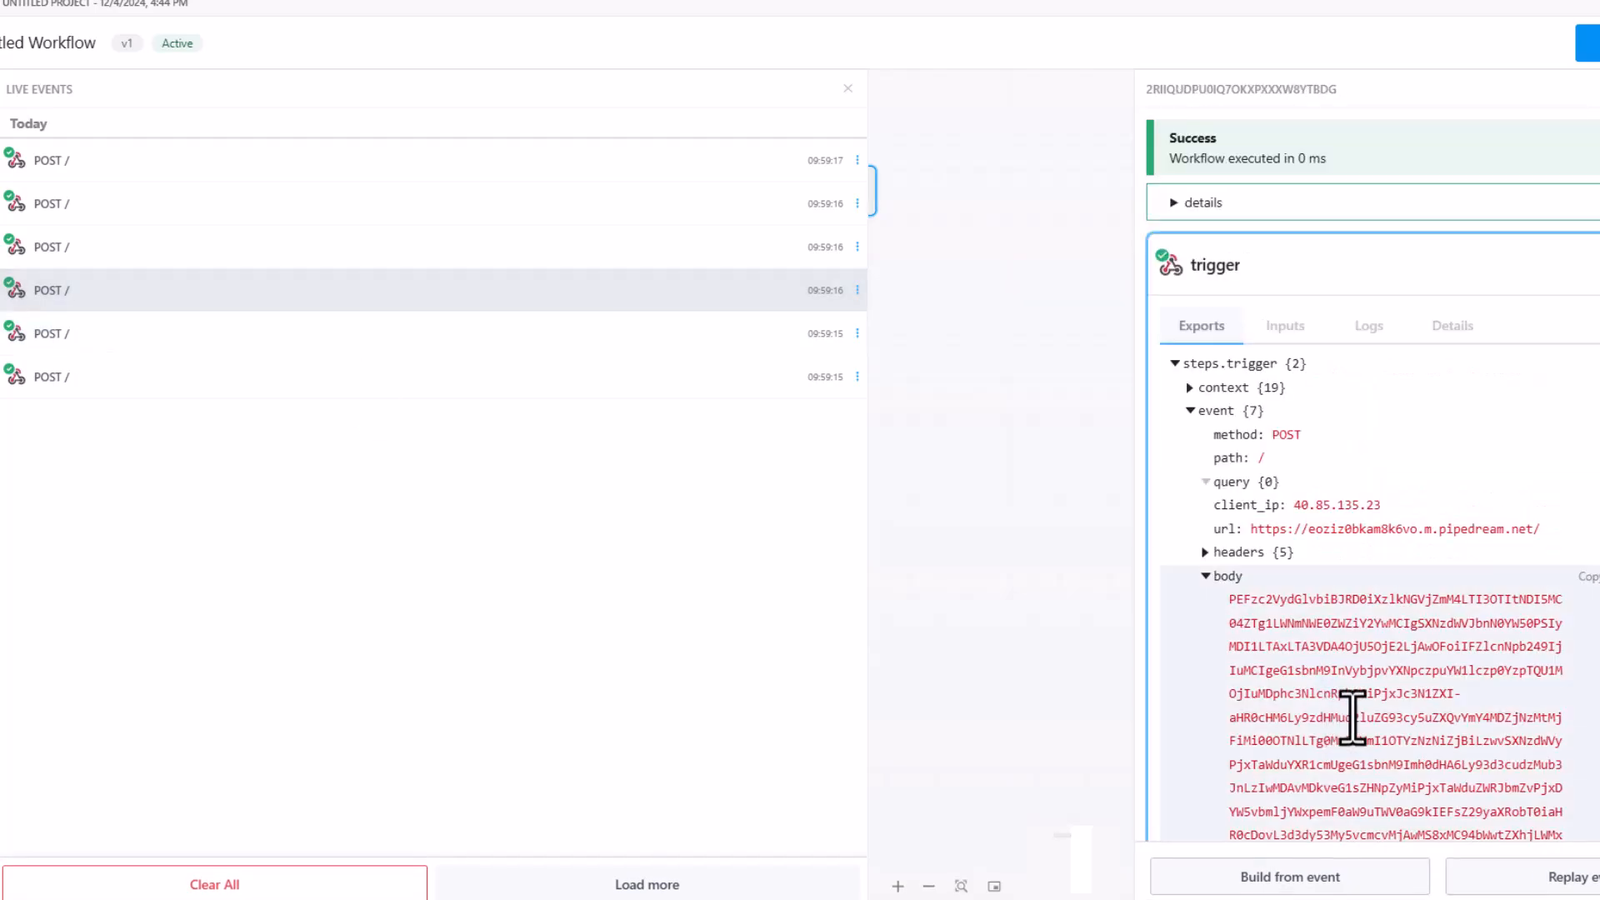
drag(1227, 600, 1343, 812)
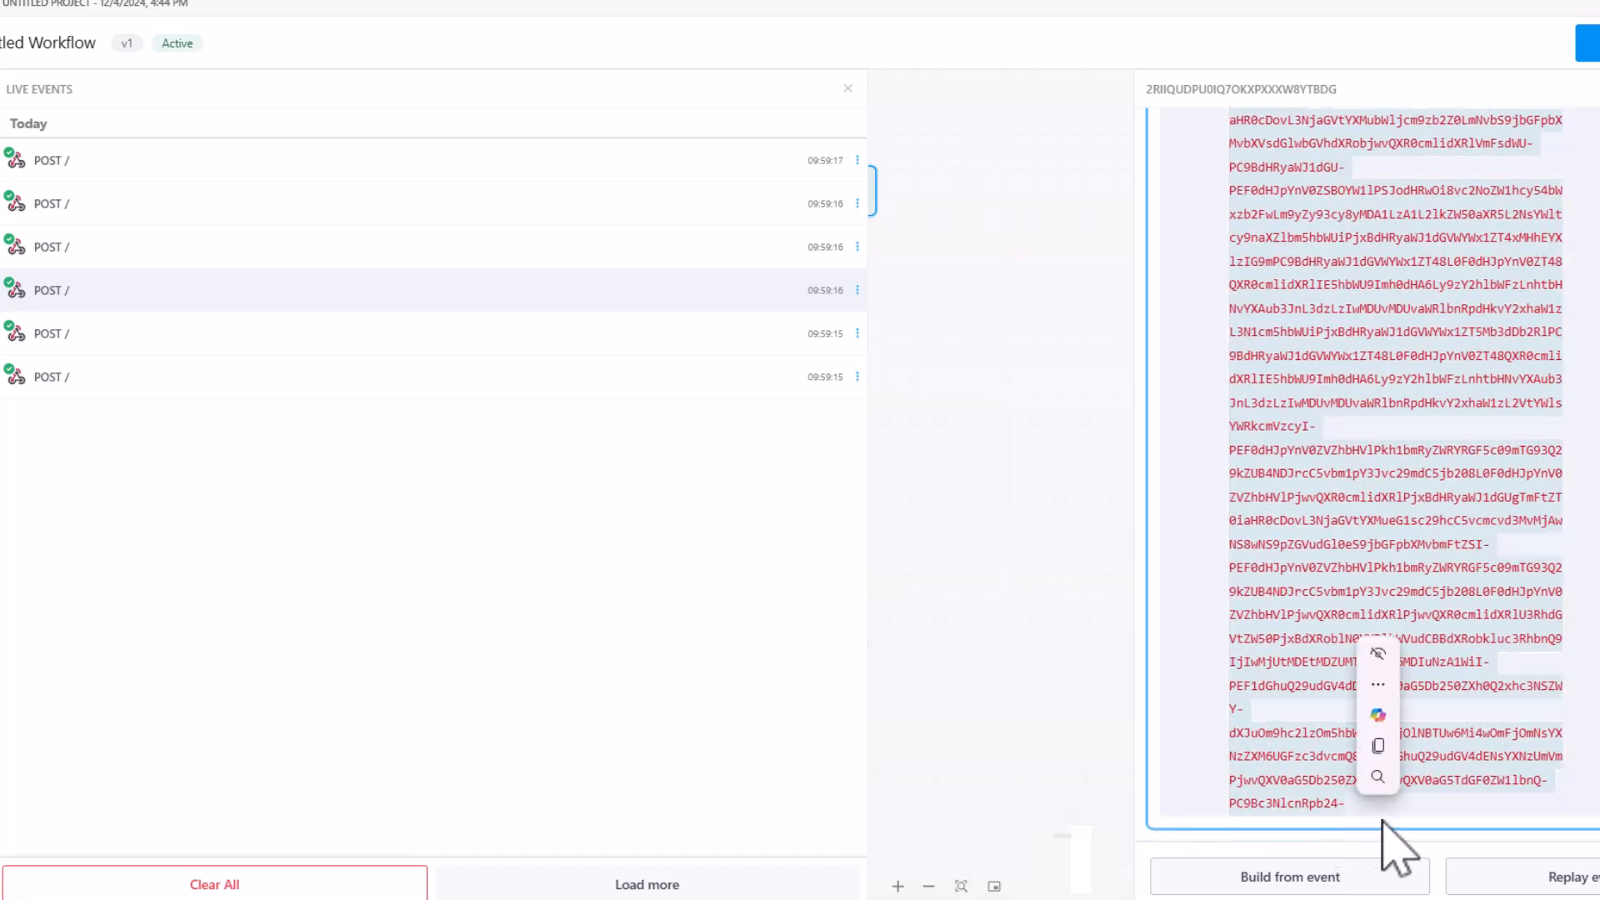
key(ctrl+c)
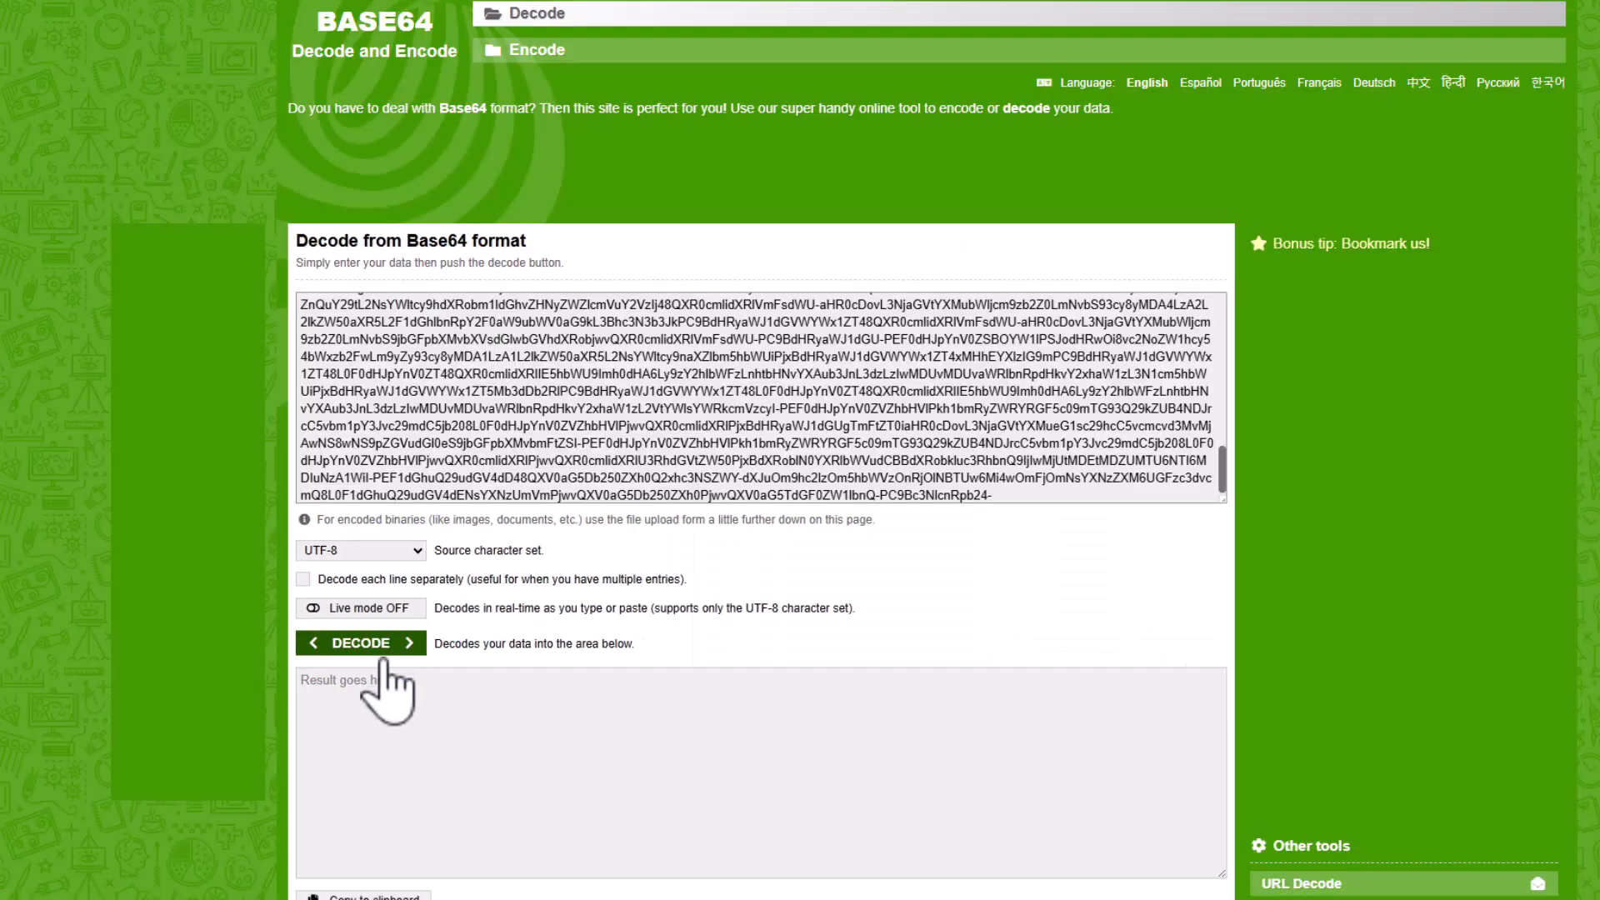
- Decode the copied access token on the Base64 Decode site and select the whole decoded result
click(379, 658)
click(381, 730)
key(ctrl+a)
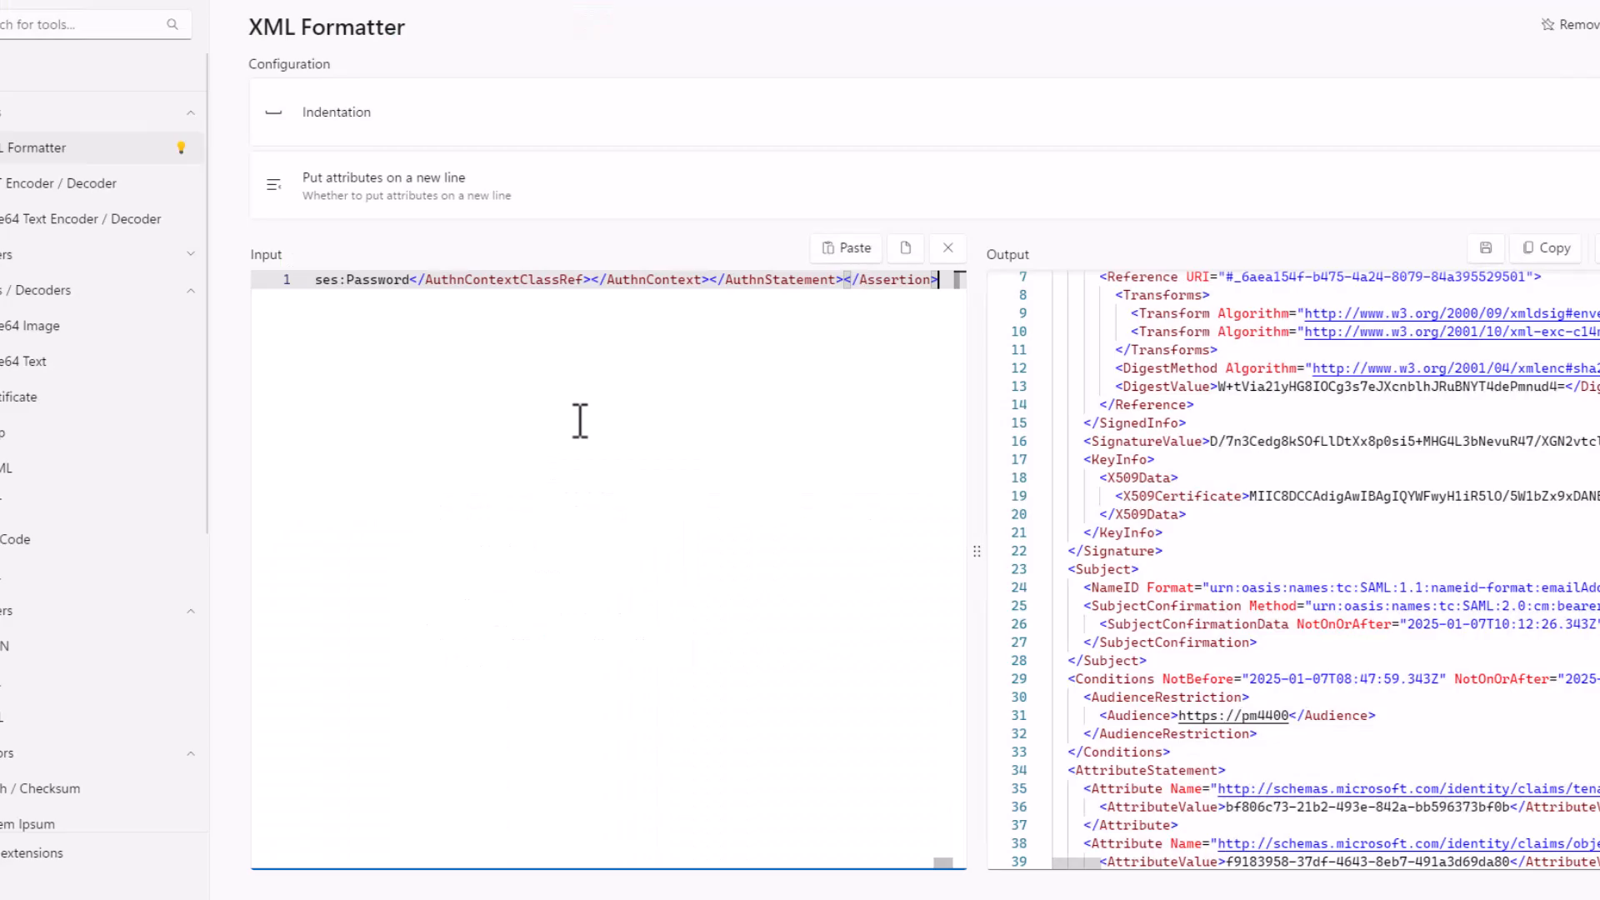
- Replace the XML Formatter input with the decoded SAML assertion, enlarge the output and check the subject's NameID
key(ctrl+a)
key(ctrl+v)
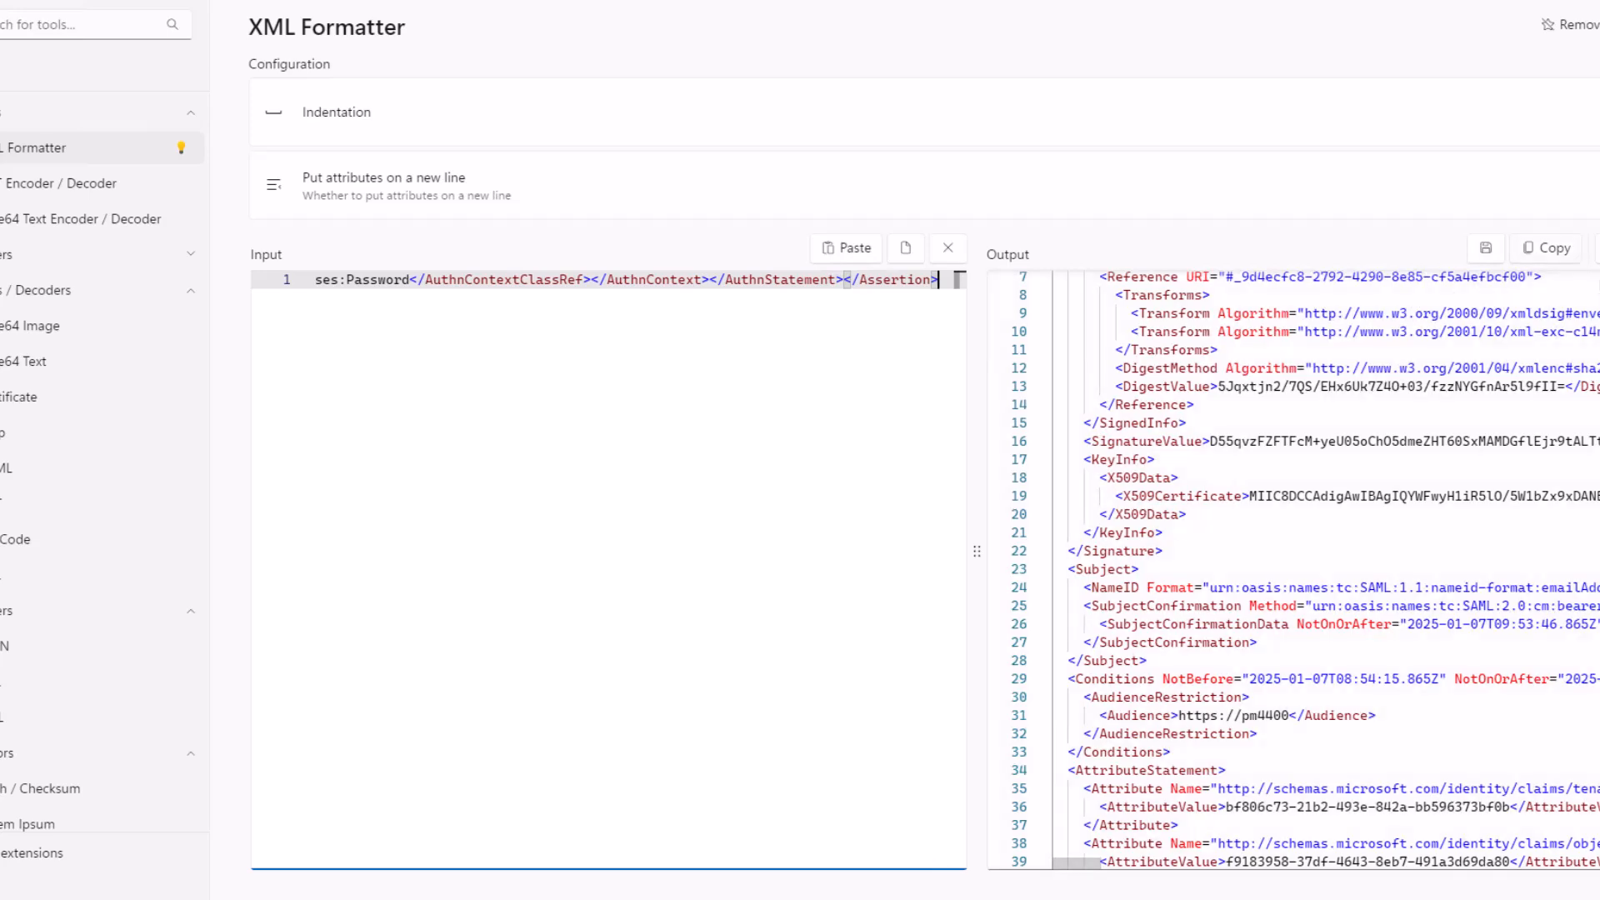
click(1597, 248)
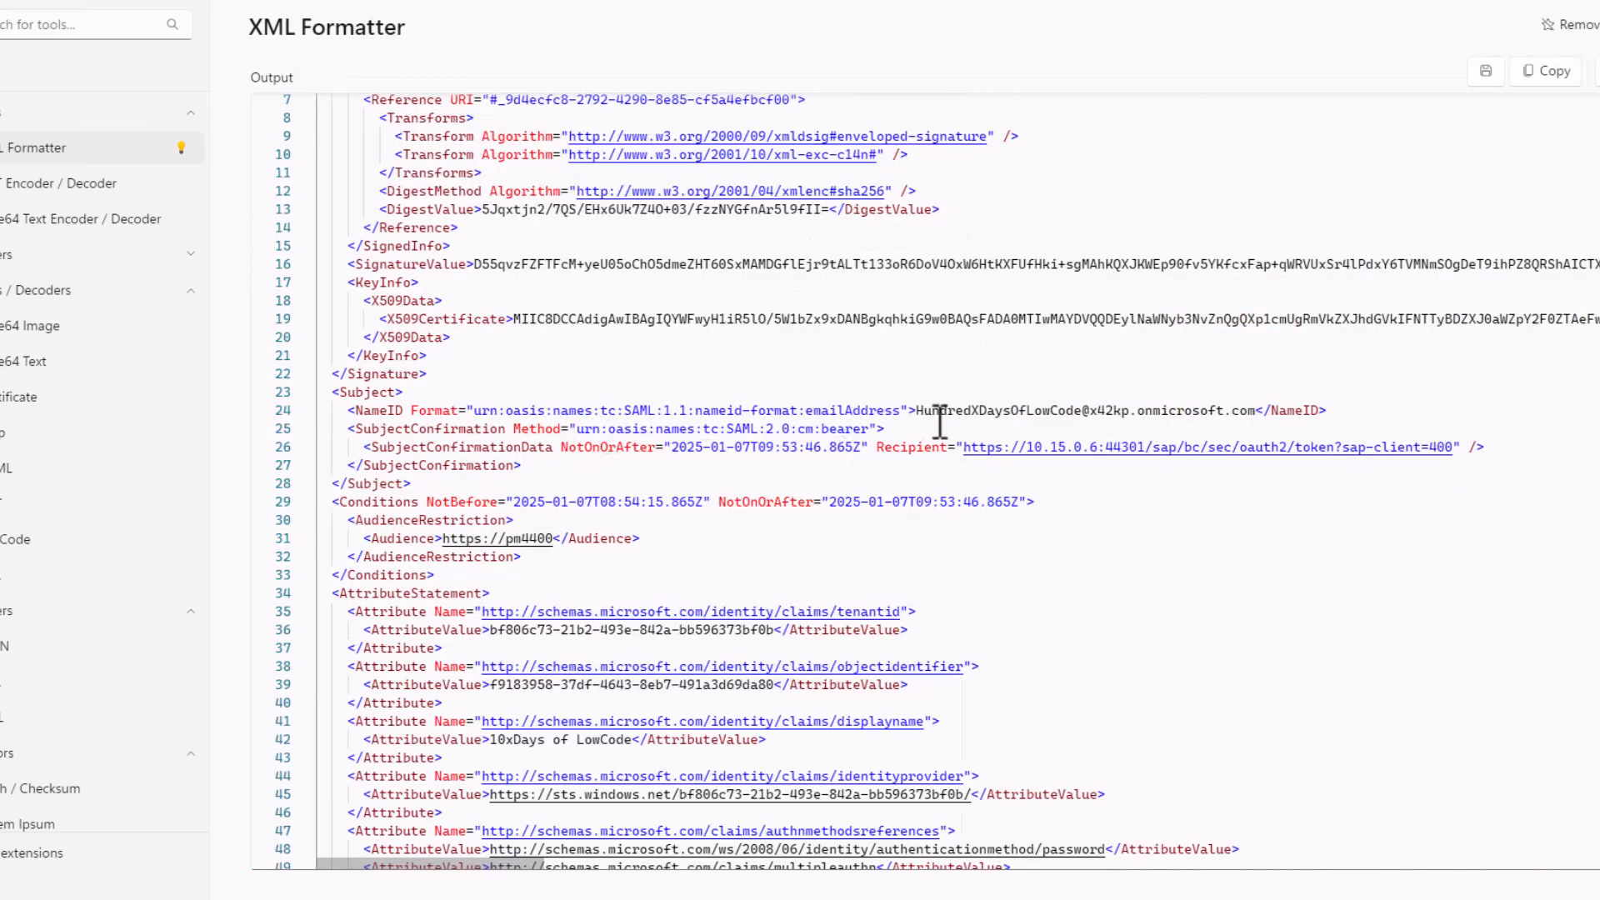
drag(915, 410, 1271, 410)
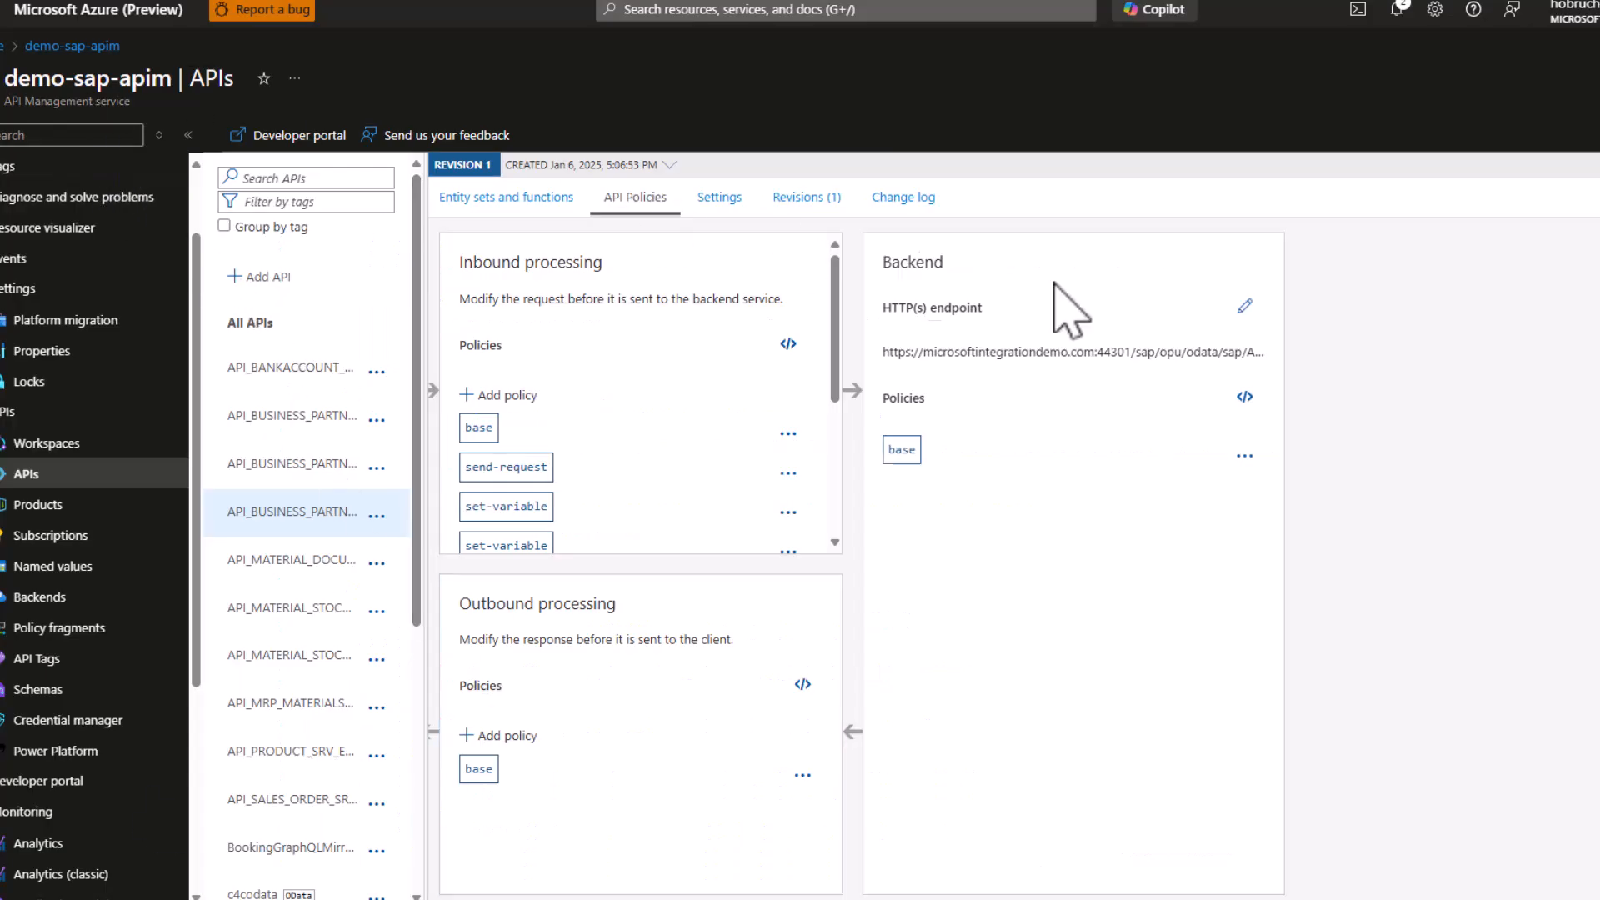
- Open the API's policy code in Azure and review it from the hbr-Trace-1 request to the basic authentication line
click(1244, 397)
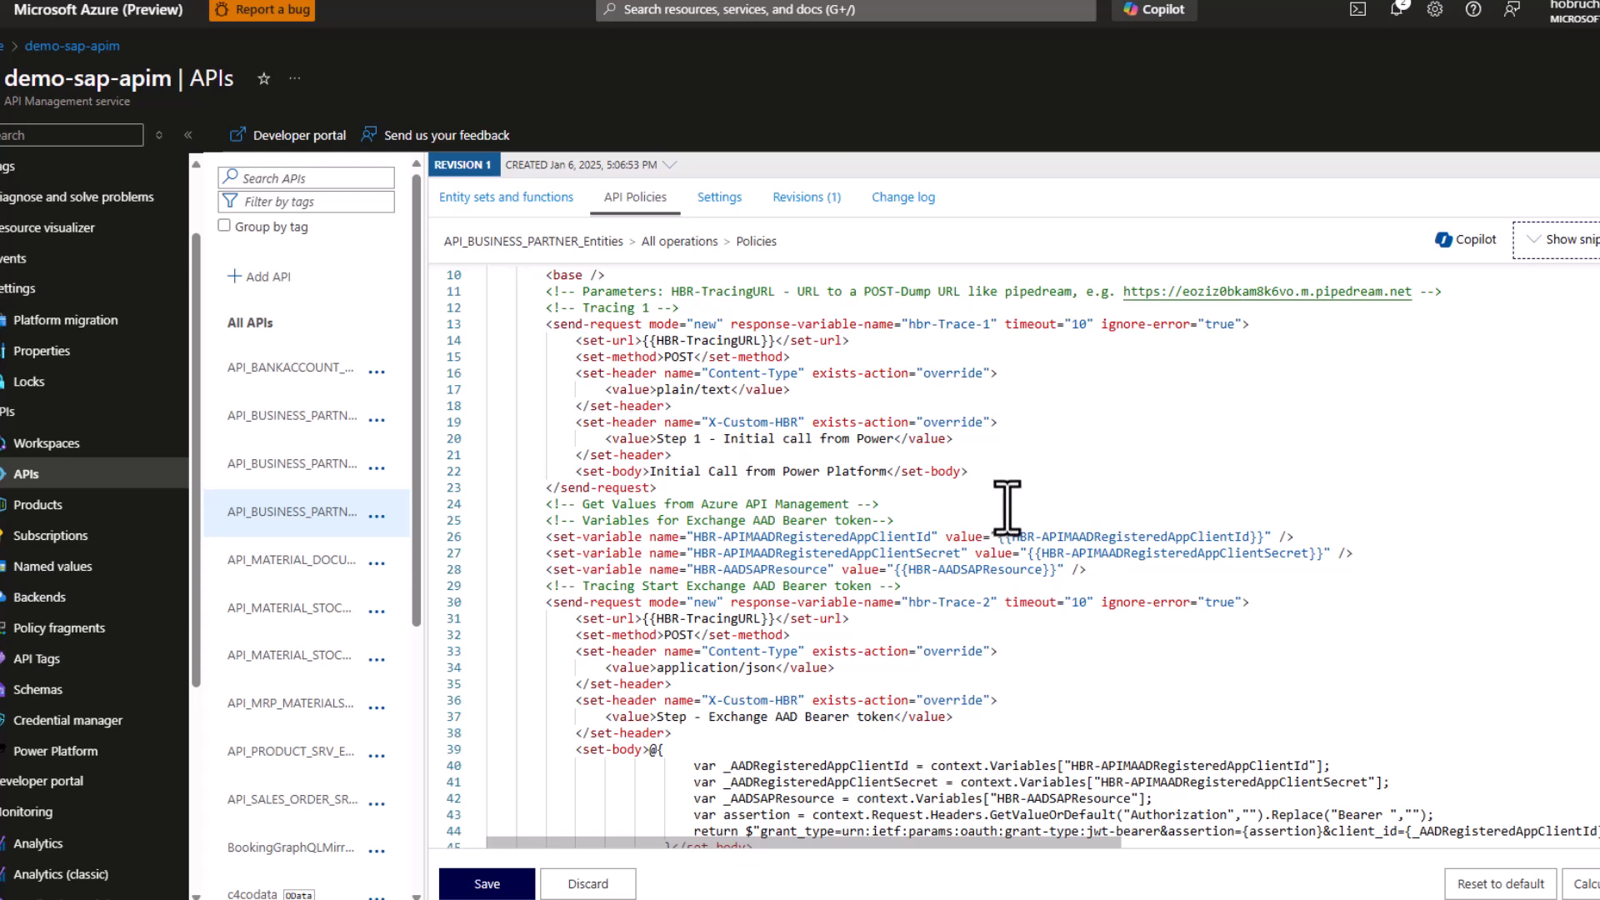
scroll(1006, 507, down, 5)
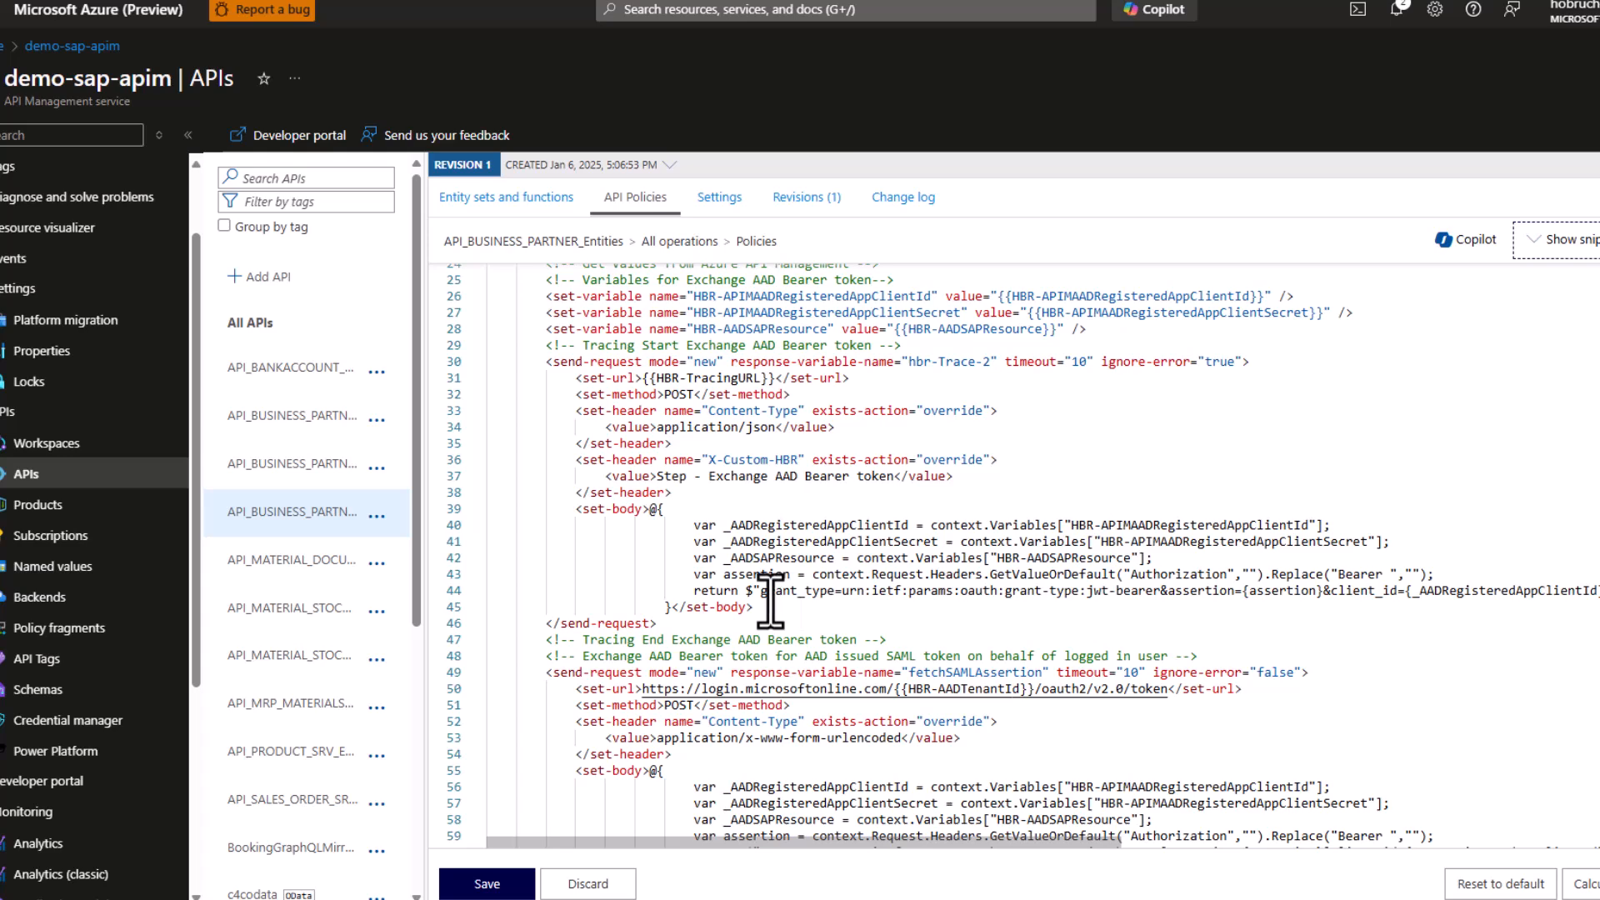
scroll(772, 601, down, 4)
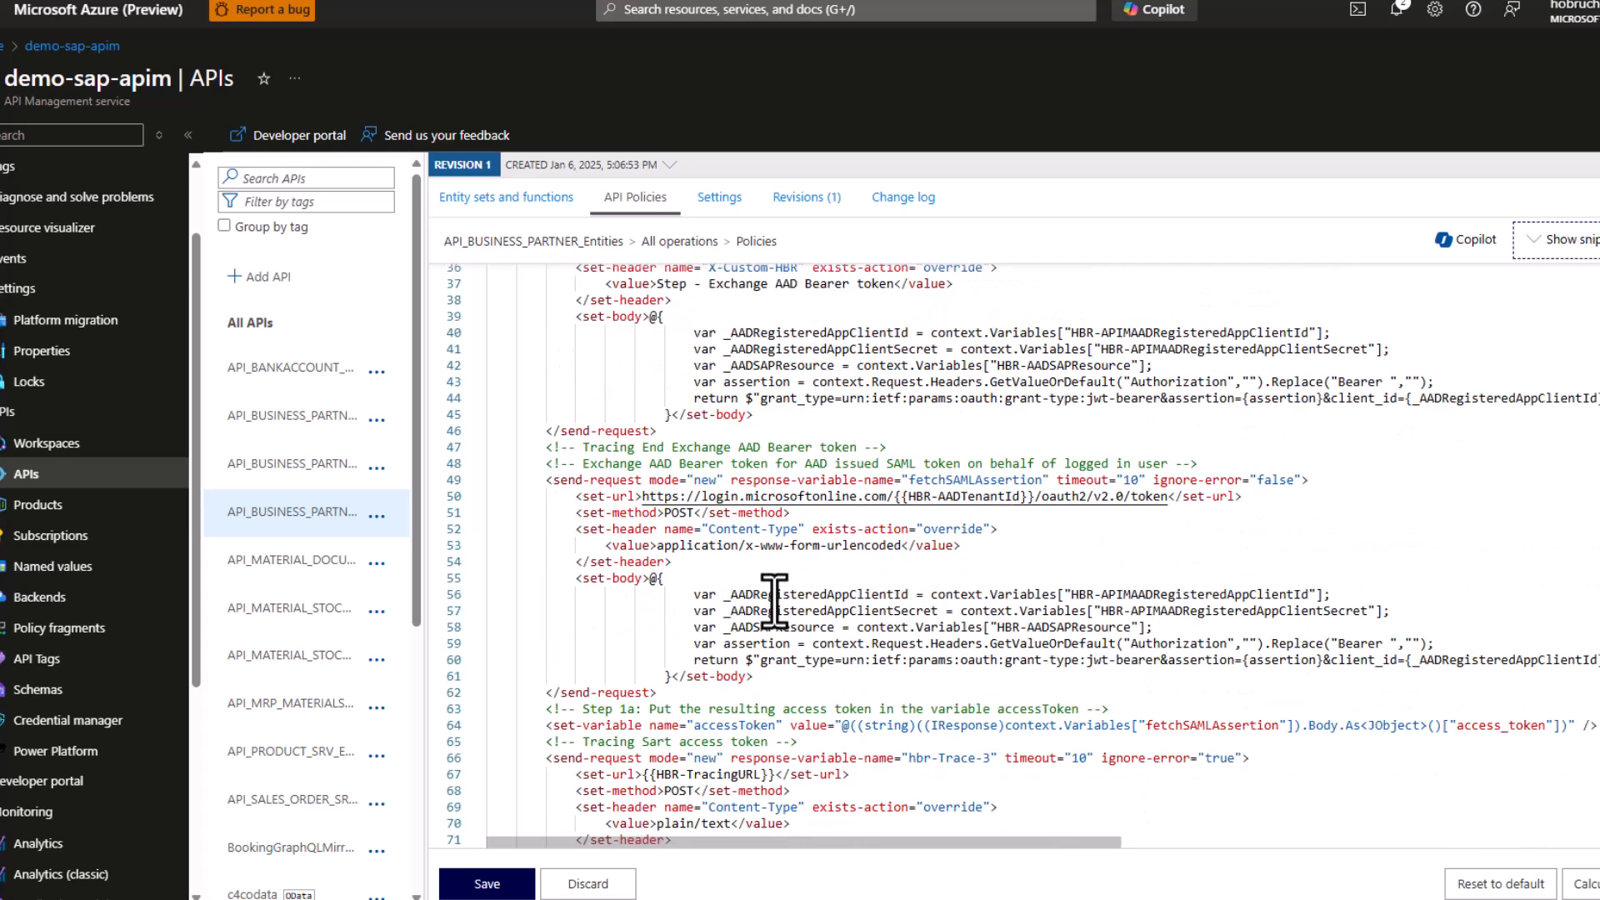
scroll(774, 600, down, 3)
scroll(774, 601, down, 2)
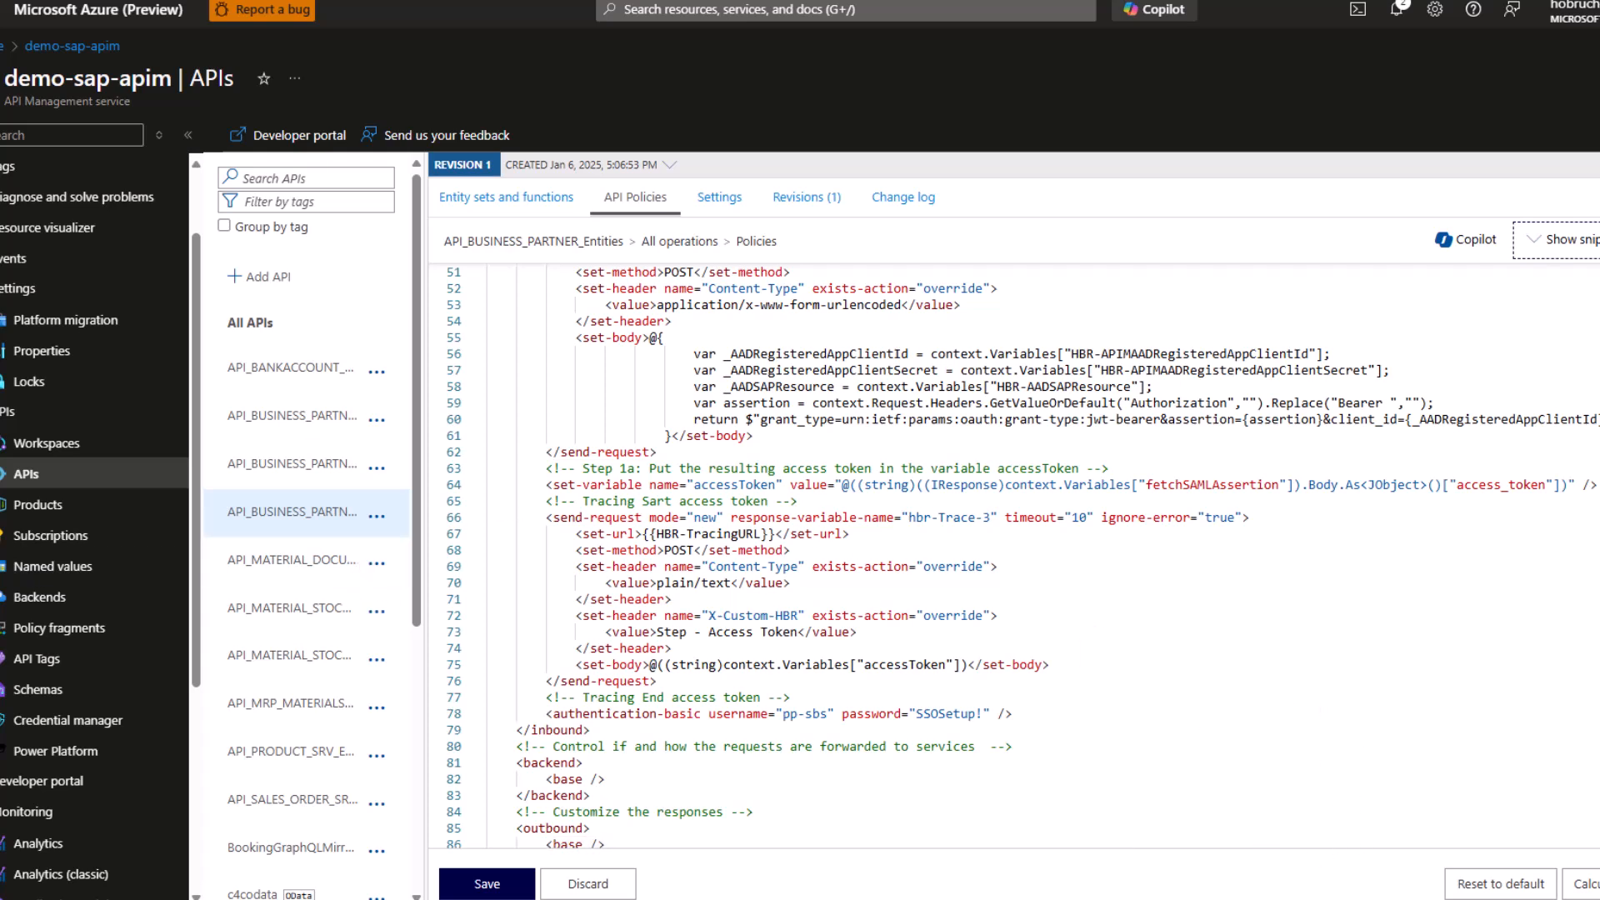
- Revisit the formatted SAML assertion, and open the HBR - SAP NetWeaver - SBS - PM4 enterprise application in the x42kp tenant's Azure portal
click(1163, 899)
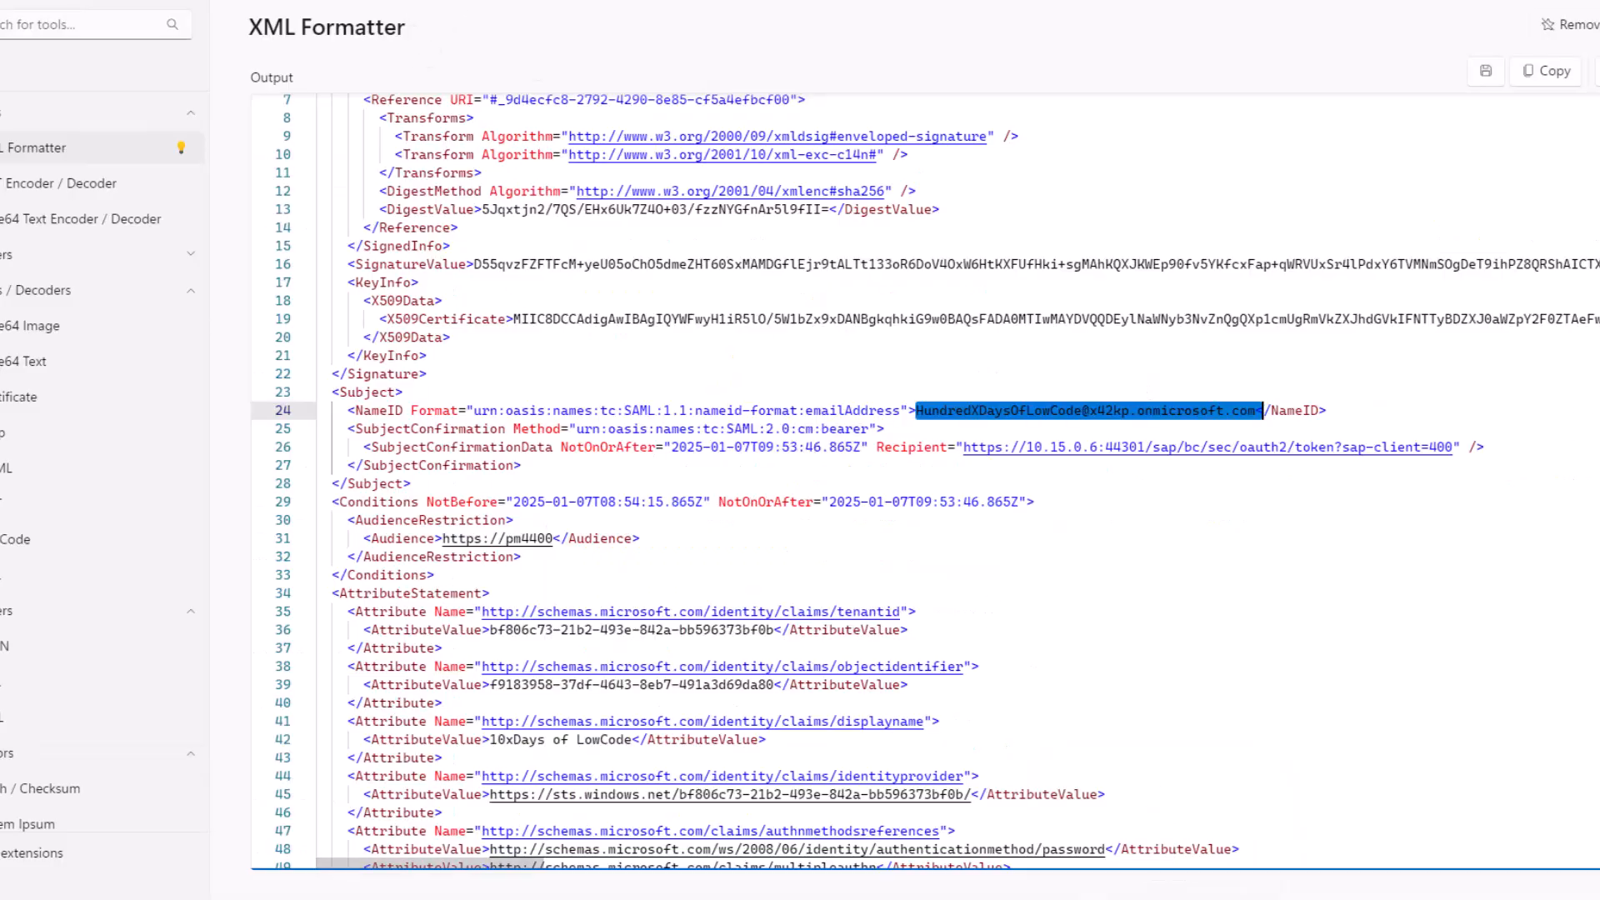
mouse_move(952, 899)
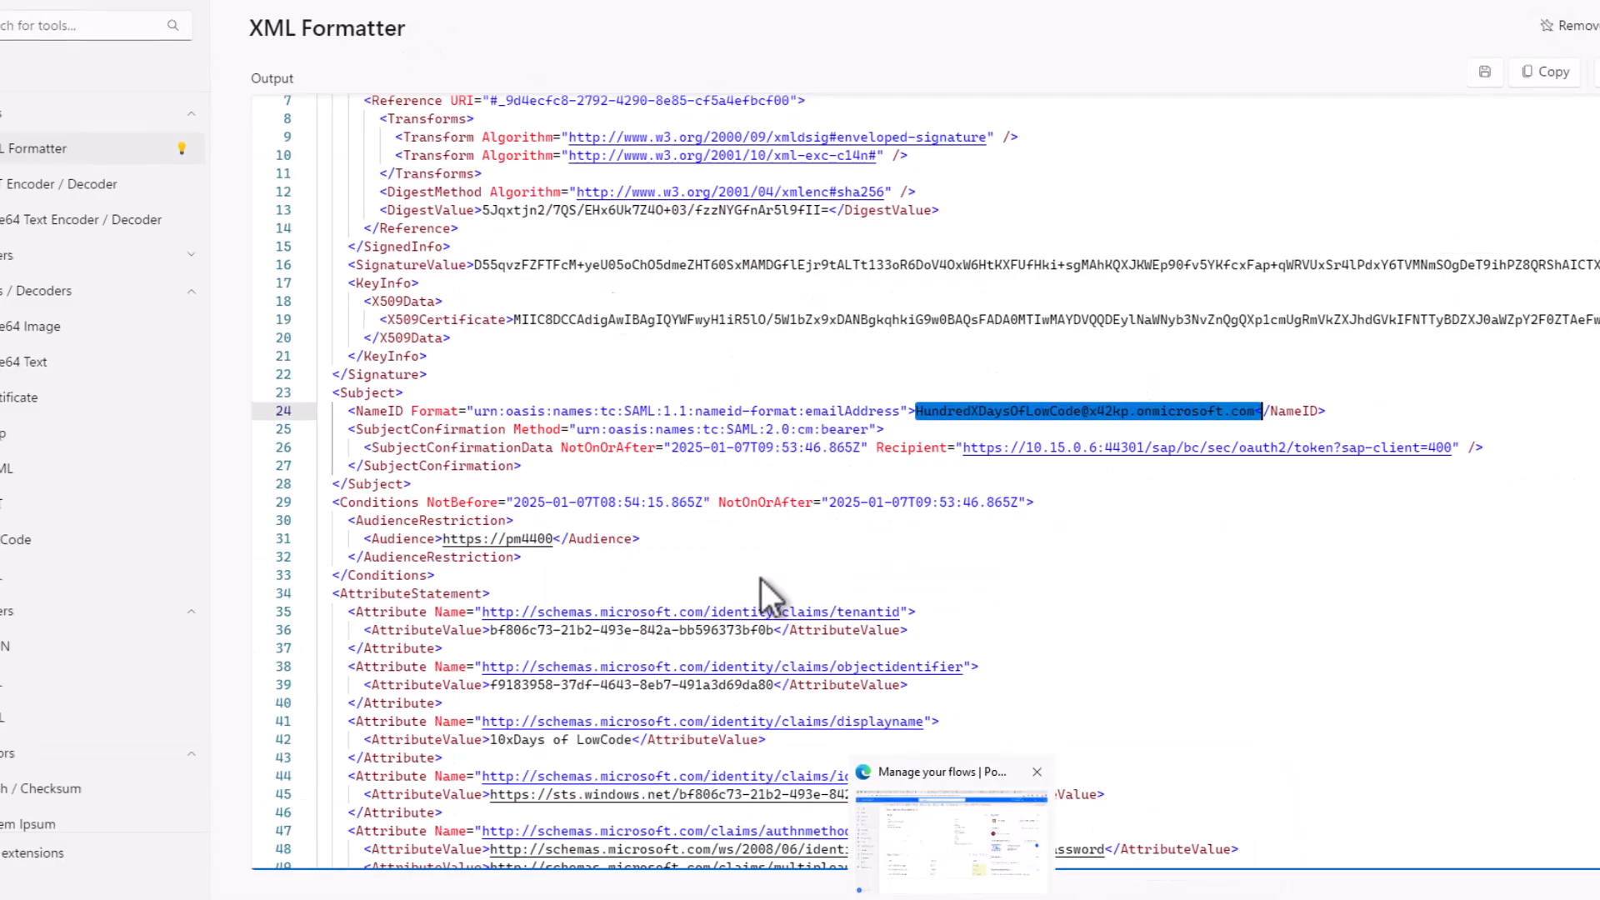
click(929, 838)
click(304, 6)
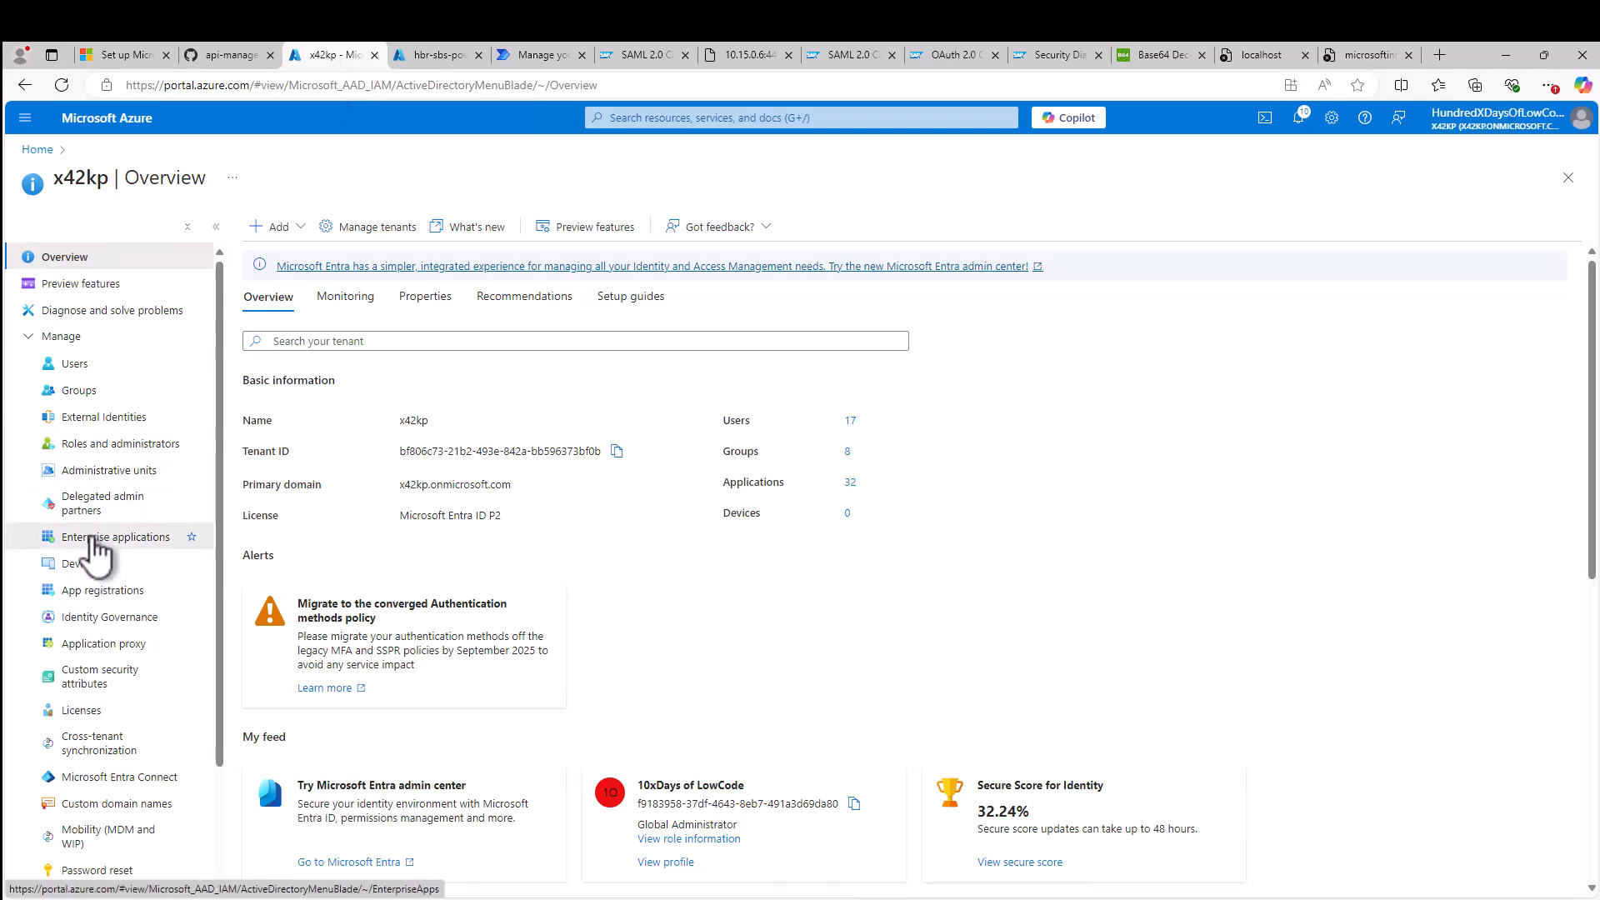
click(95, 540)
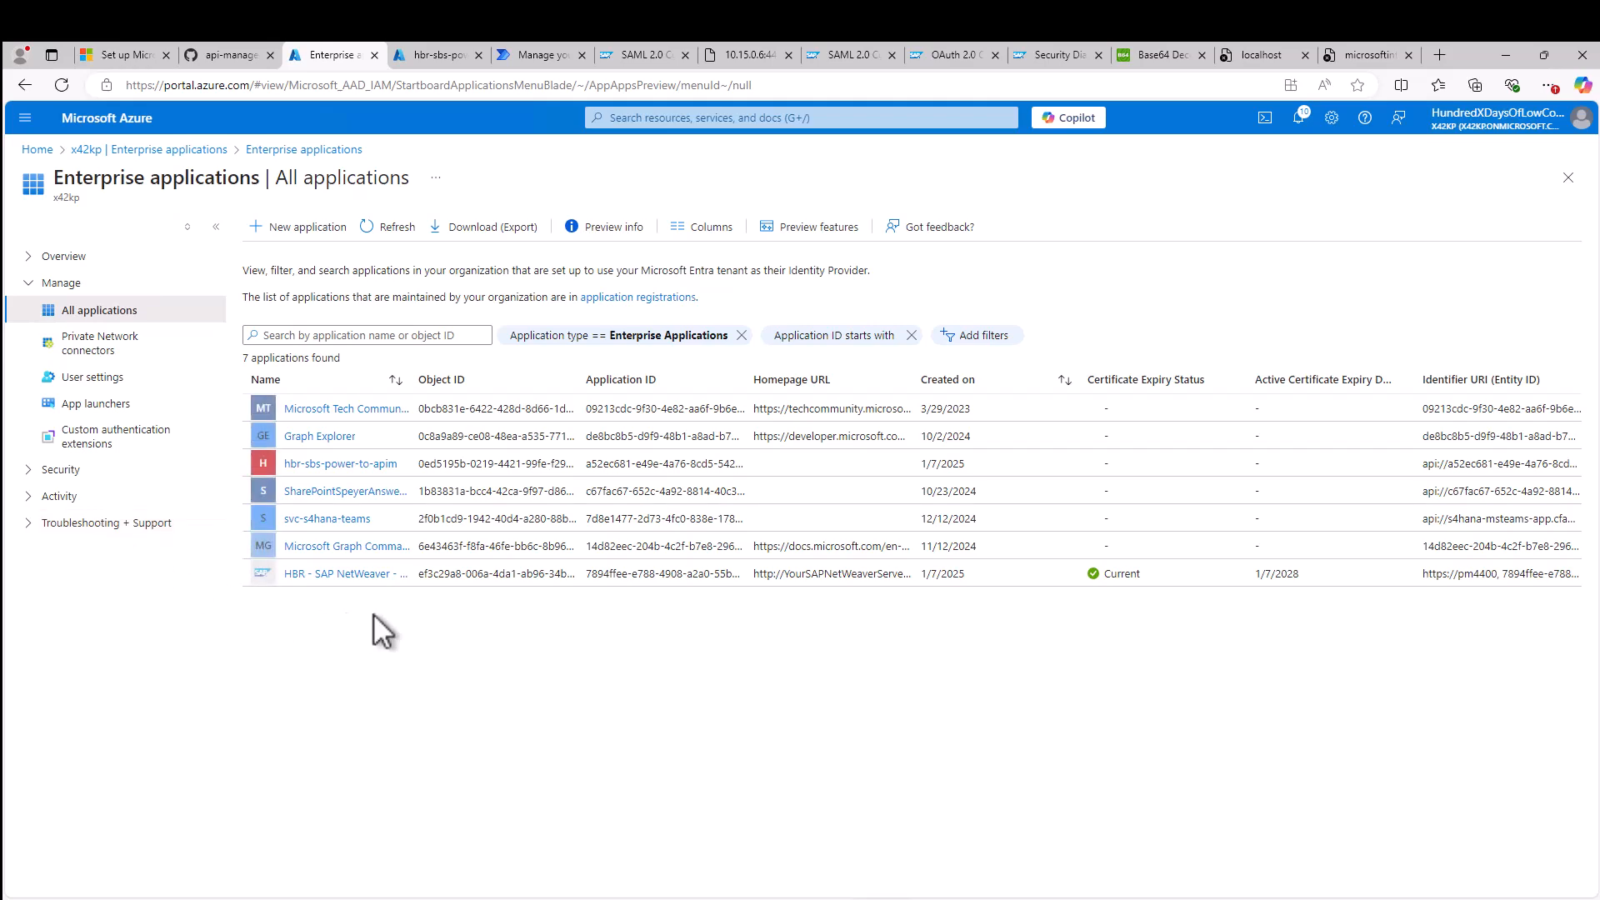
click(346, 573)
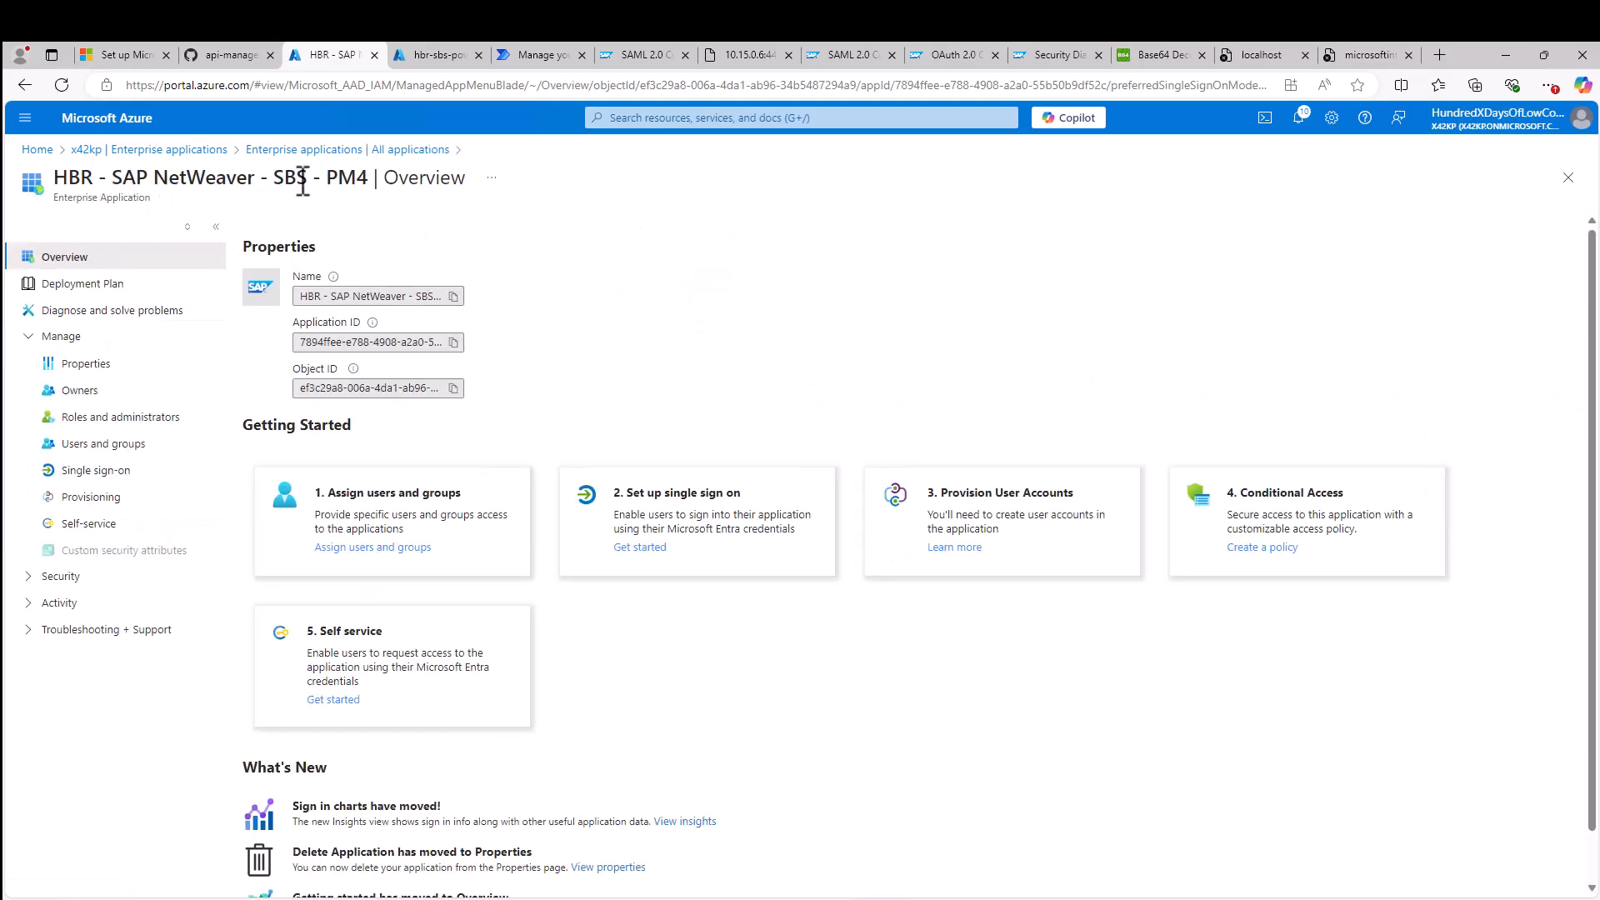
- Open the enterprise application's SAML-based sign-on settings and download the Federation Metadata XML from the SAML certificates
click(79, 390)
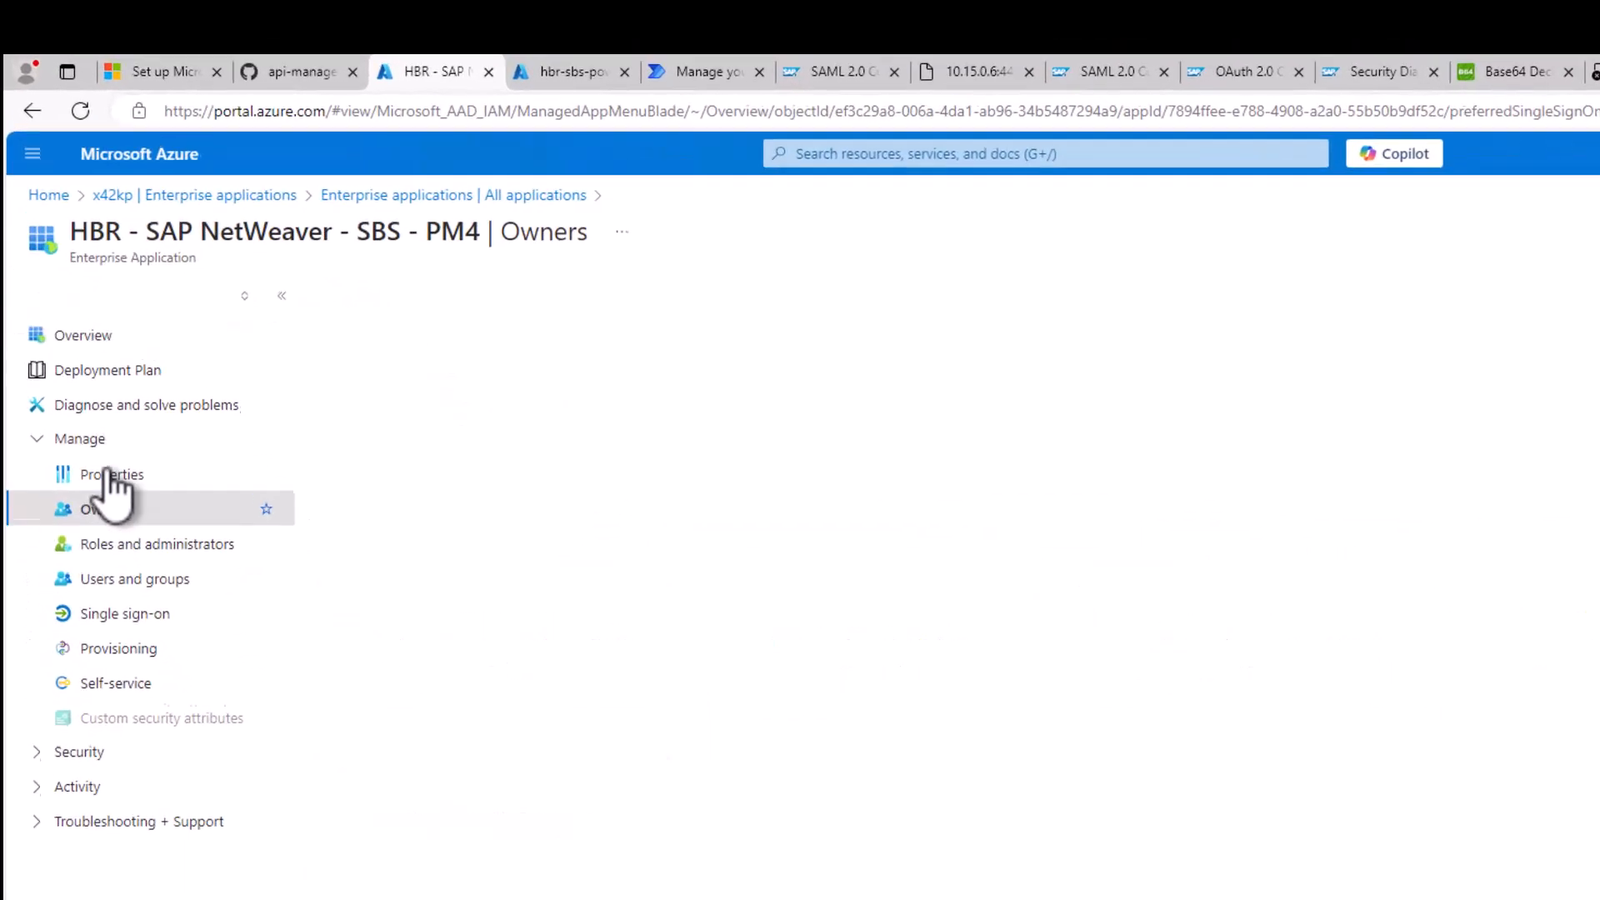
click(104, 473)
click(123, 606)
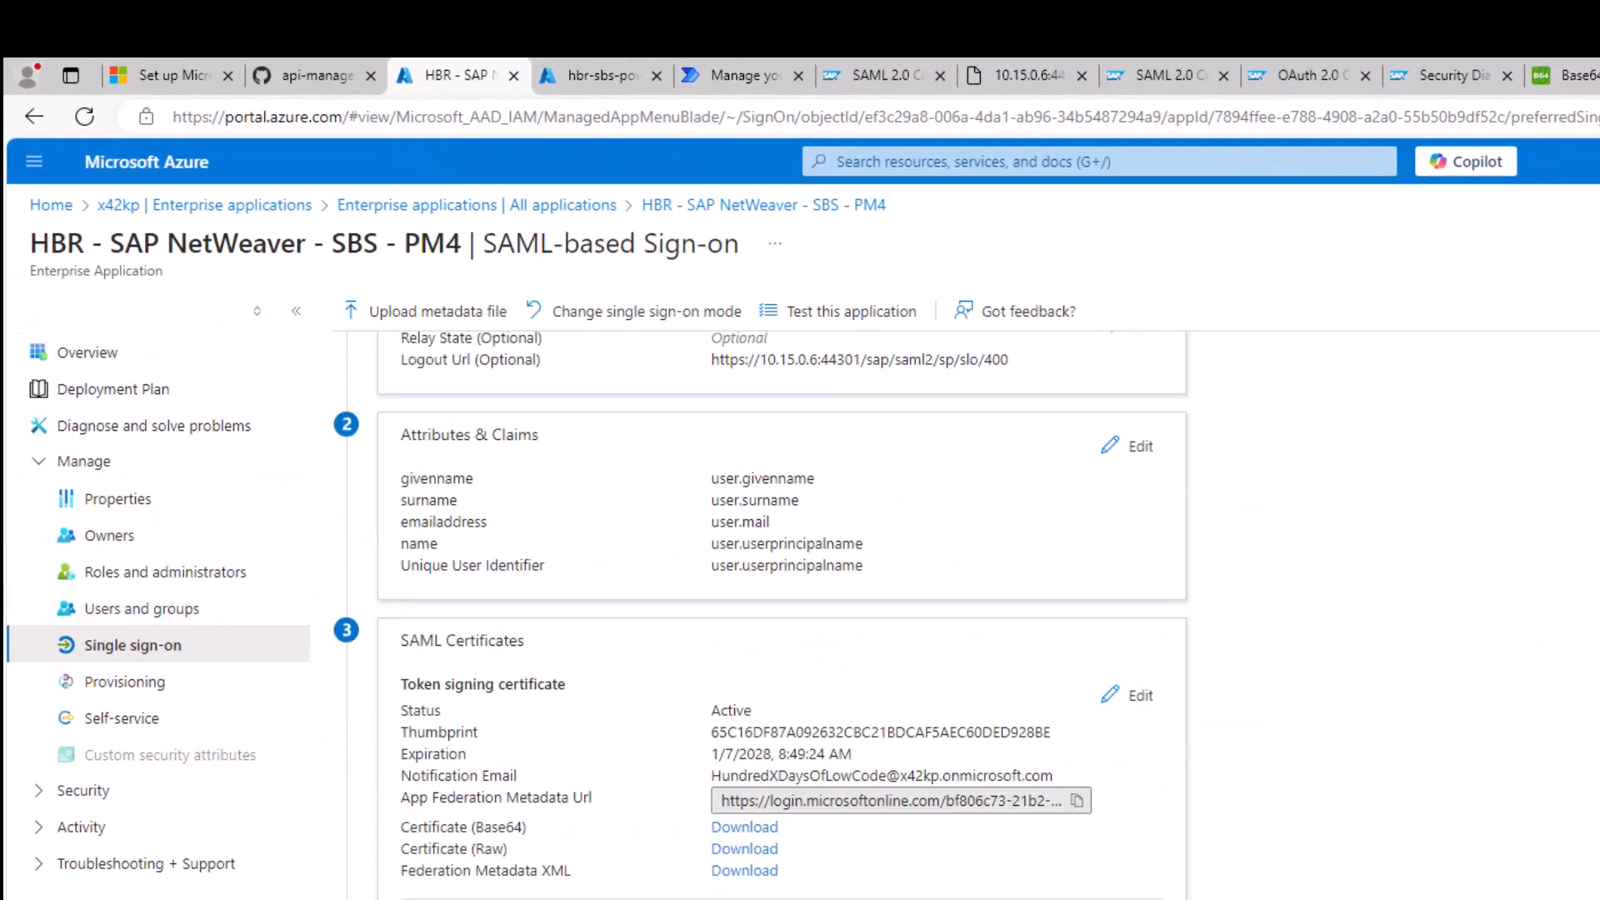
scroll(1087, 892, down, 1)
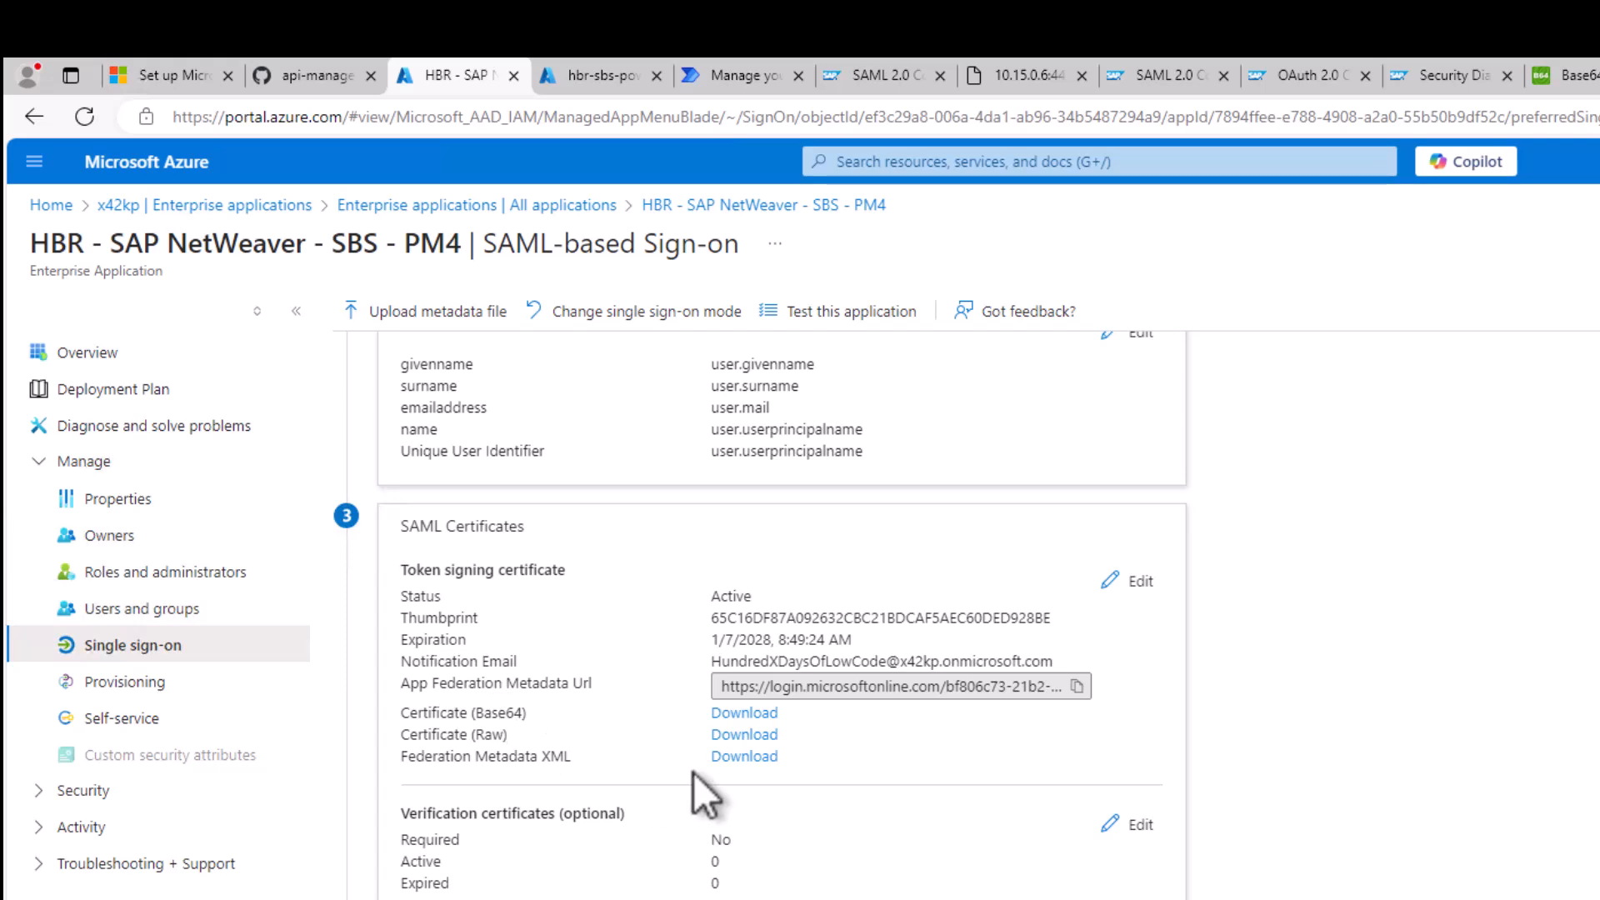
click(737, 760)
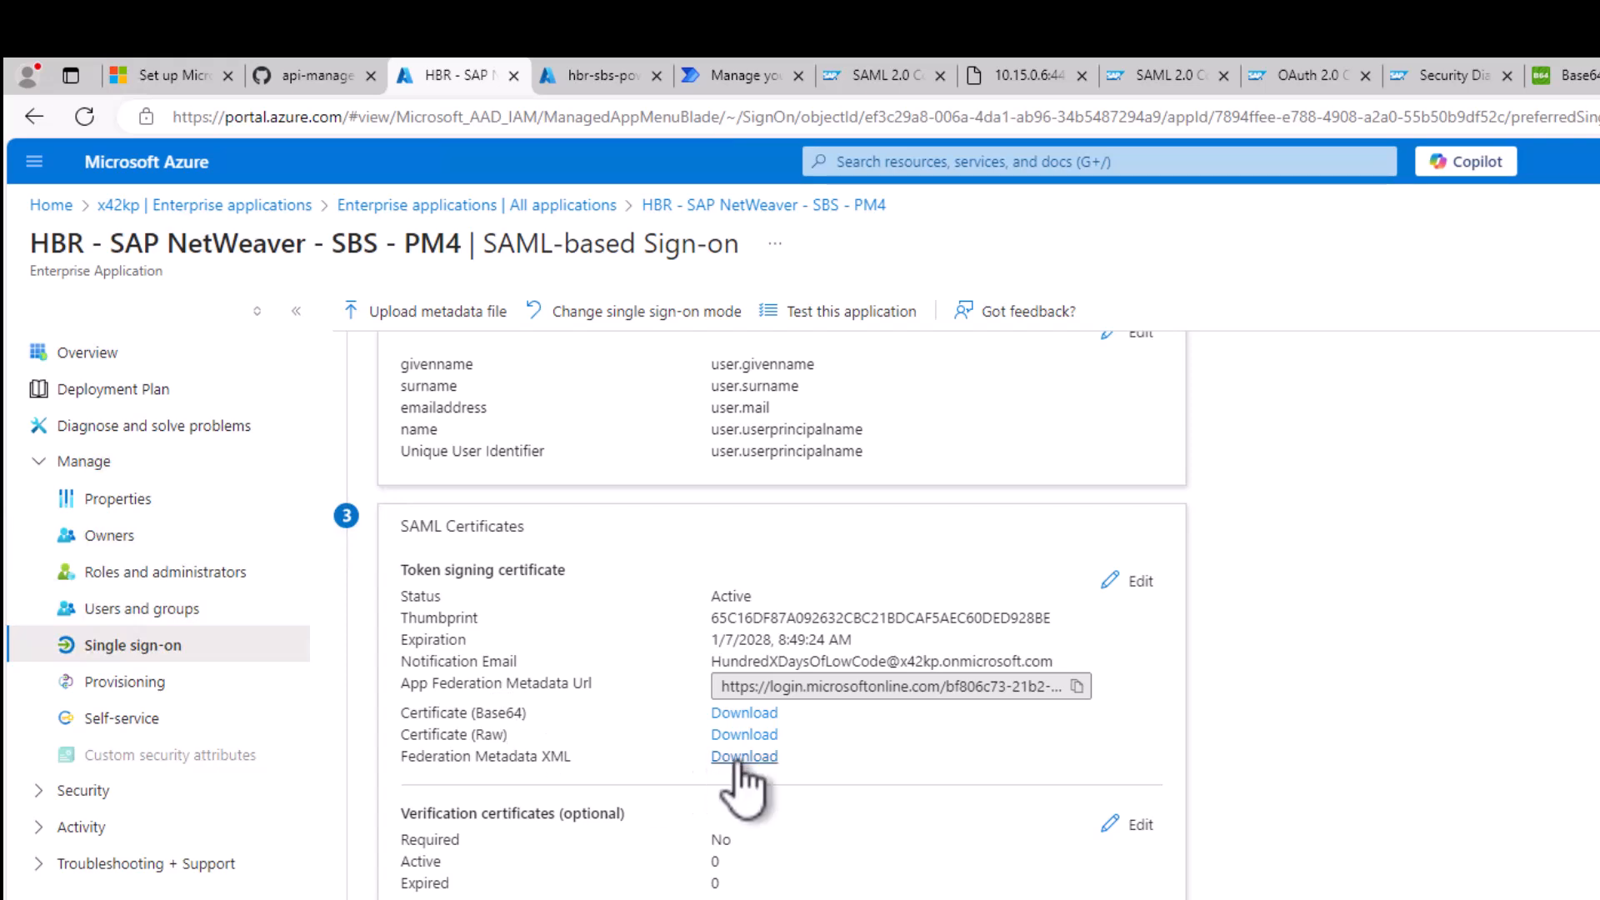
drag(475, 756, 571, 757)
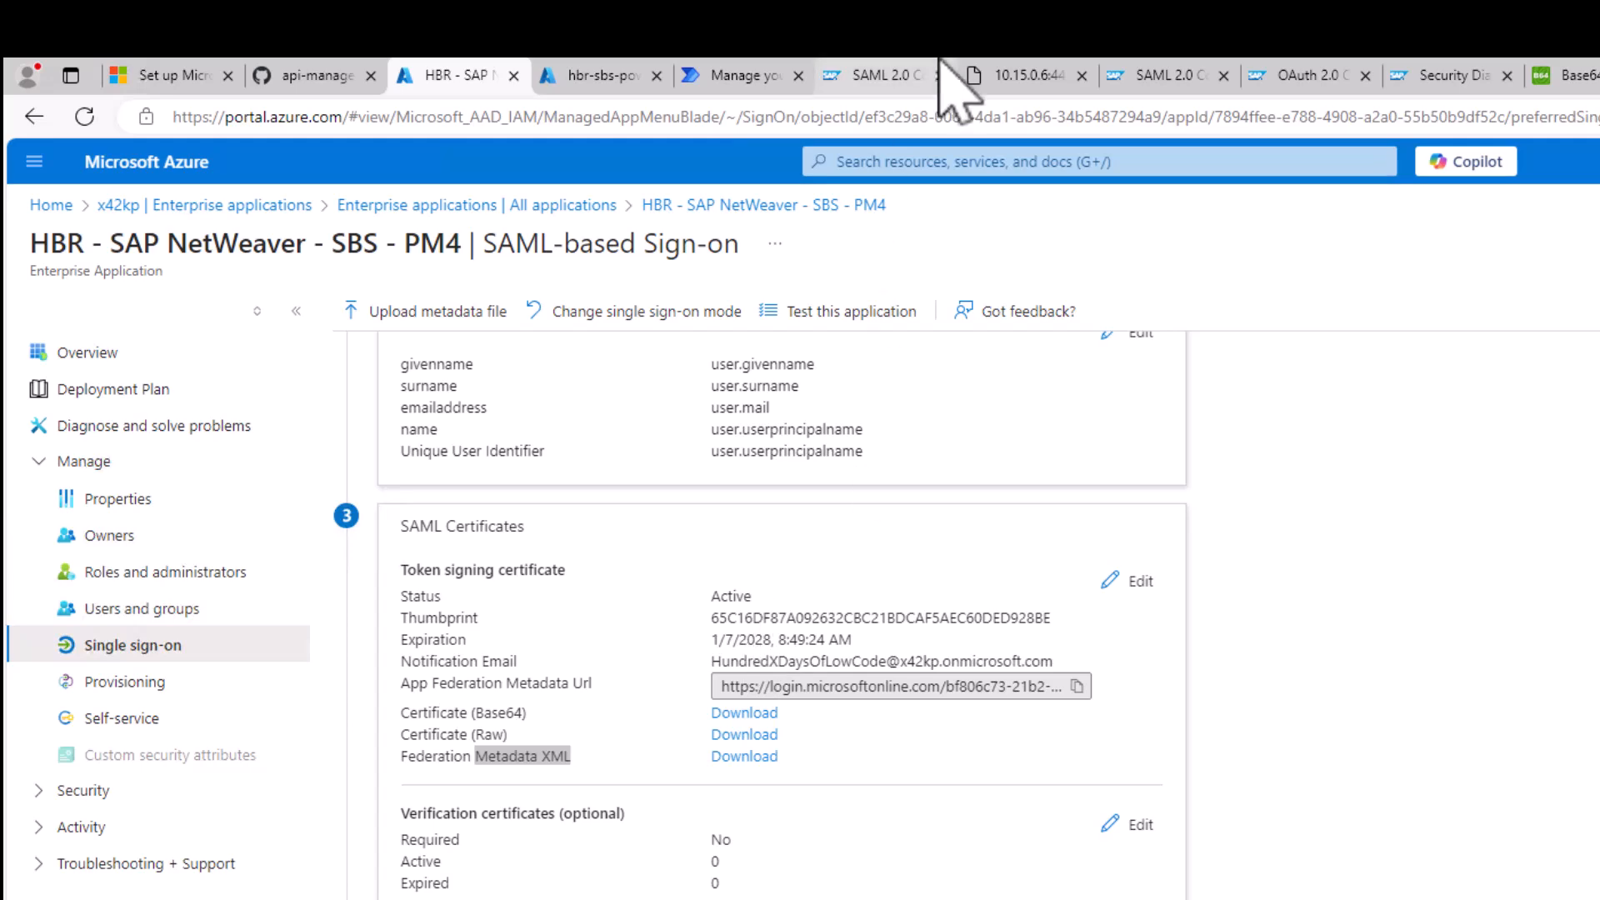
- Switch to the SAML 2.0 configuration of ABAP system PM4/400 and list its trusted OAuth 2.0 Identity Providers
click(892, 73)
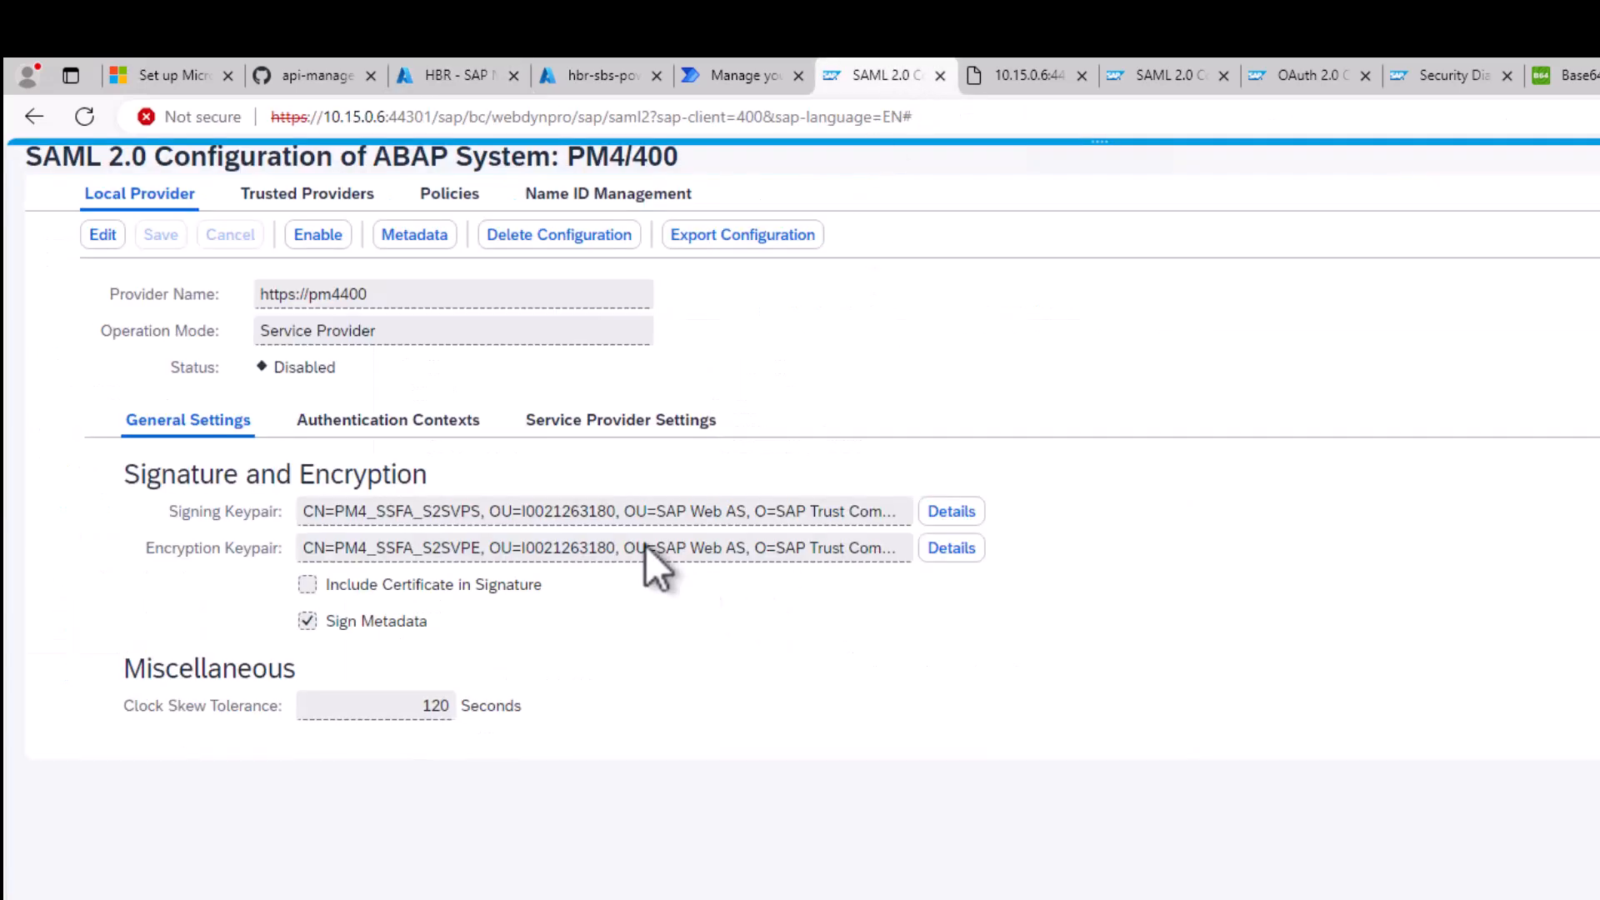
click(273, 198)
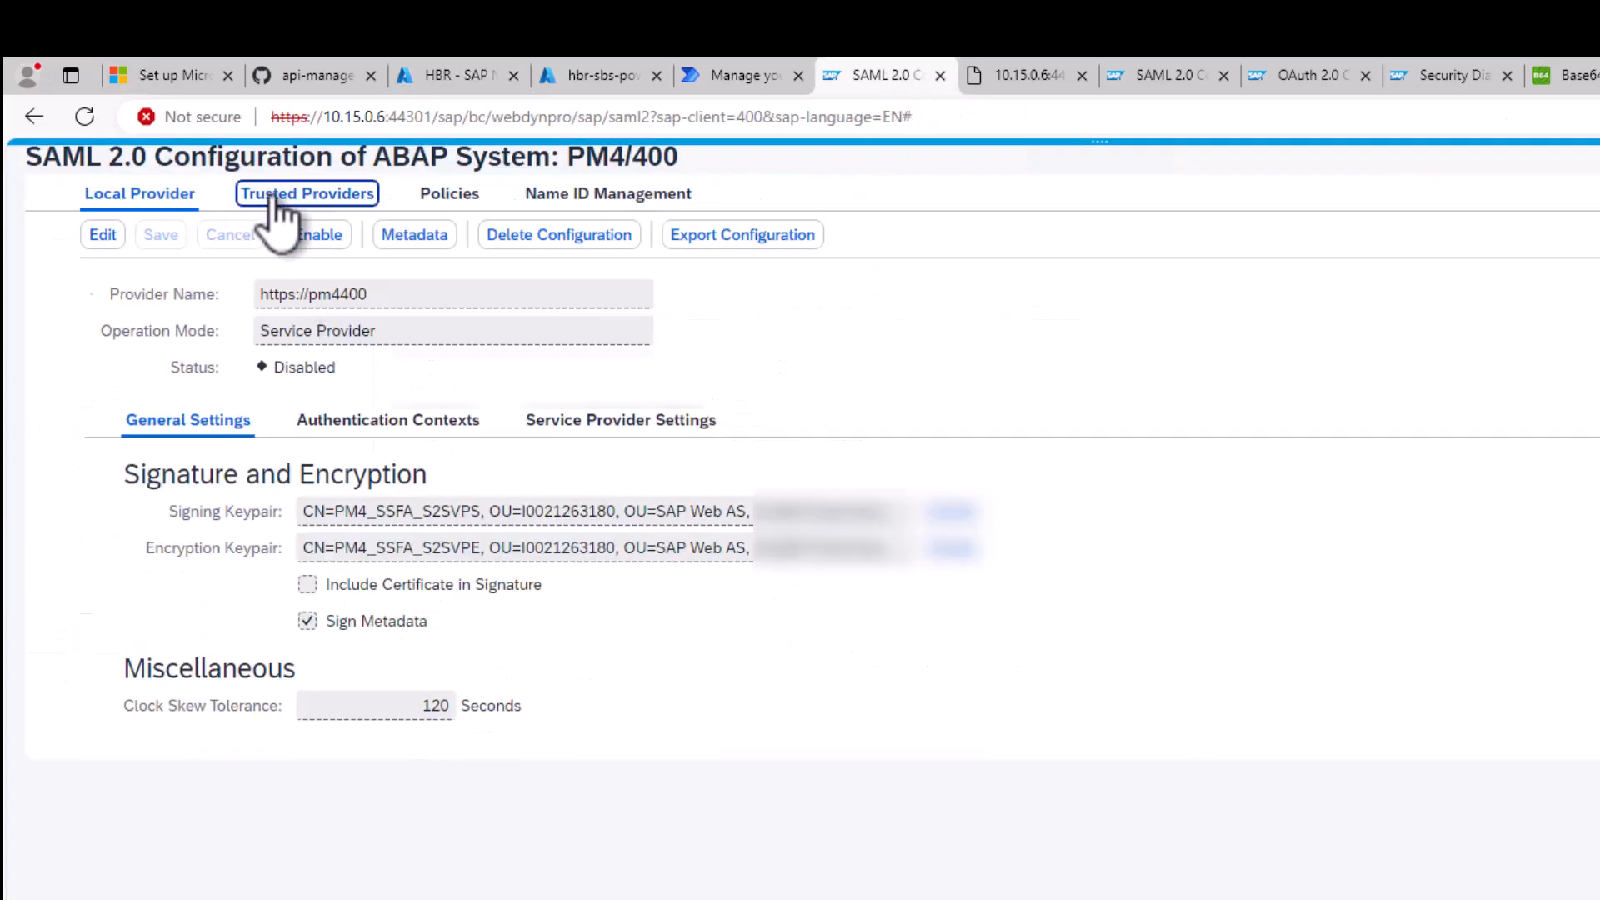
click(362, 287)
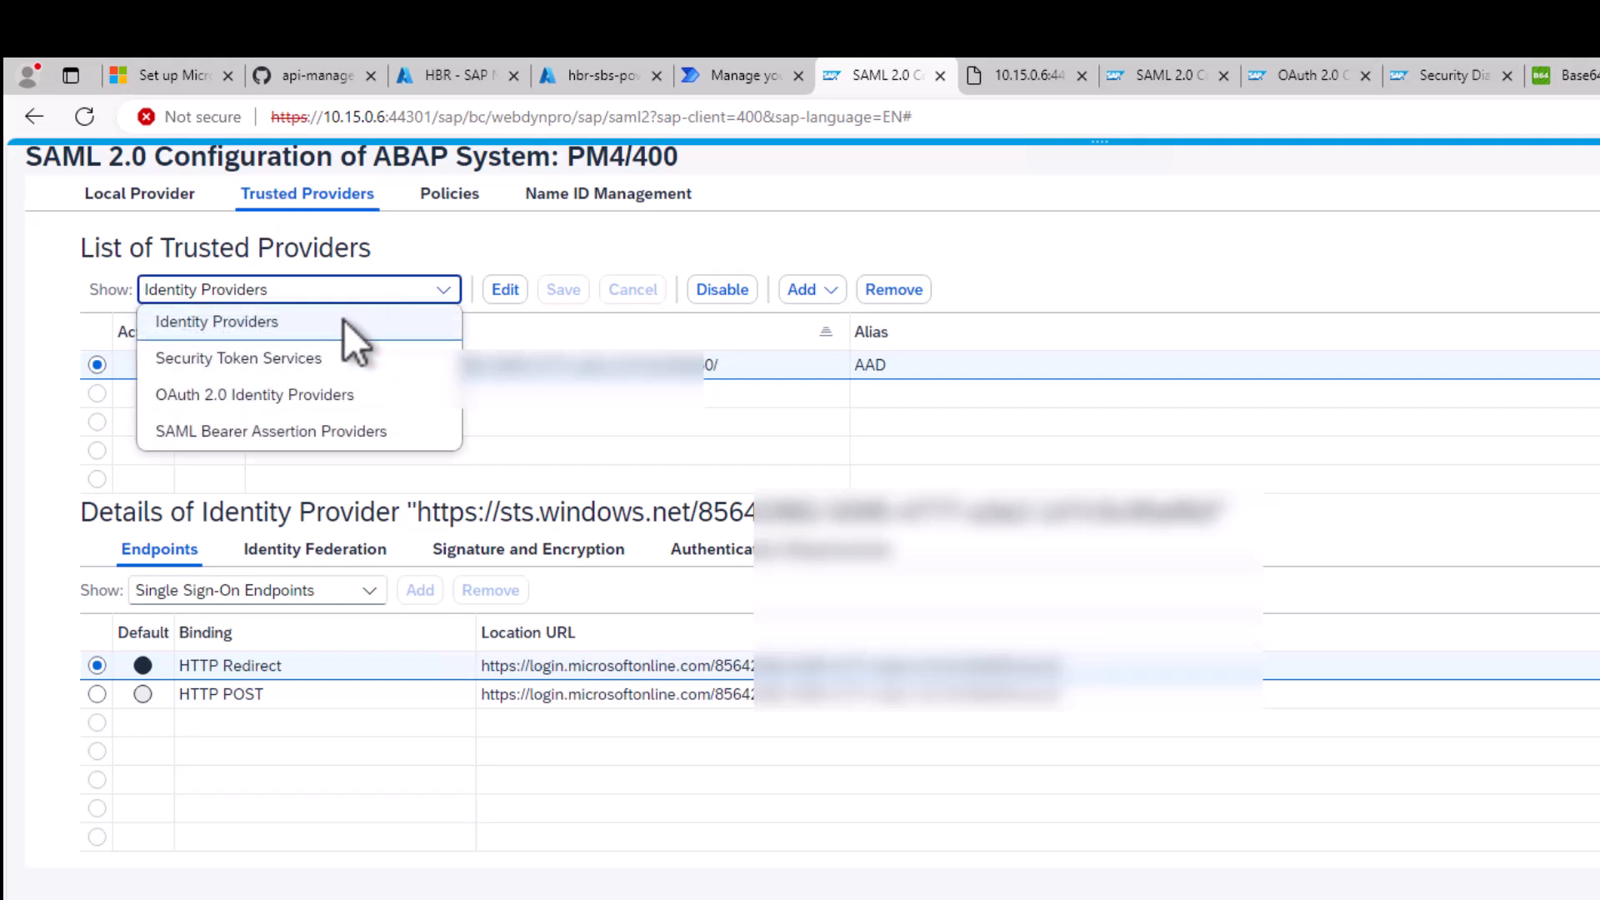
click(287, 395)
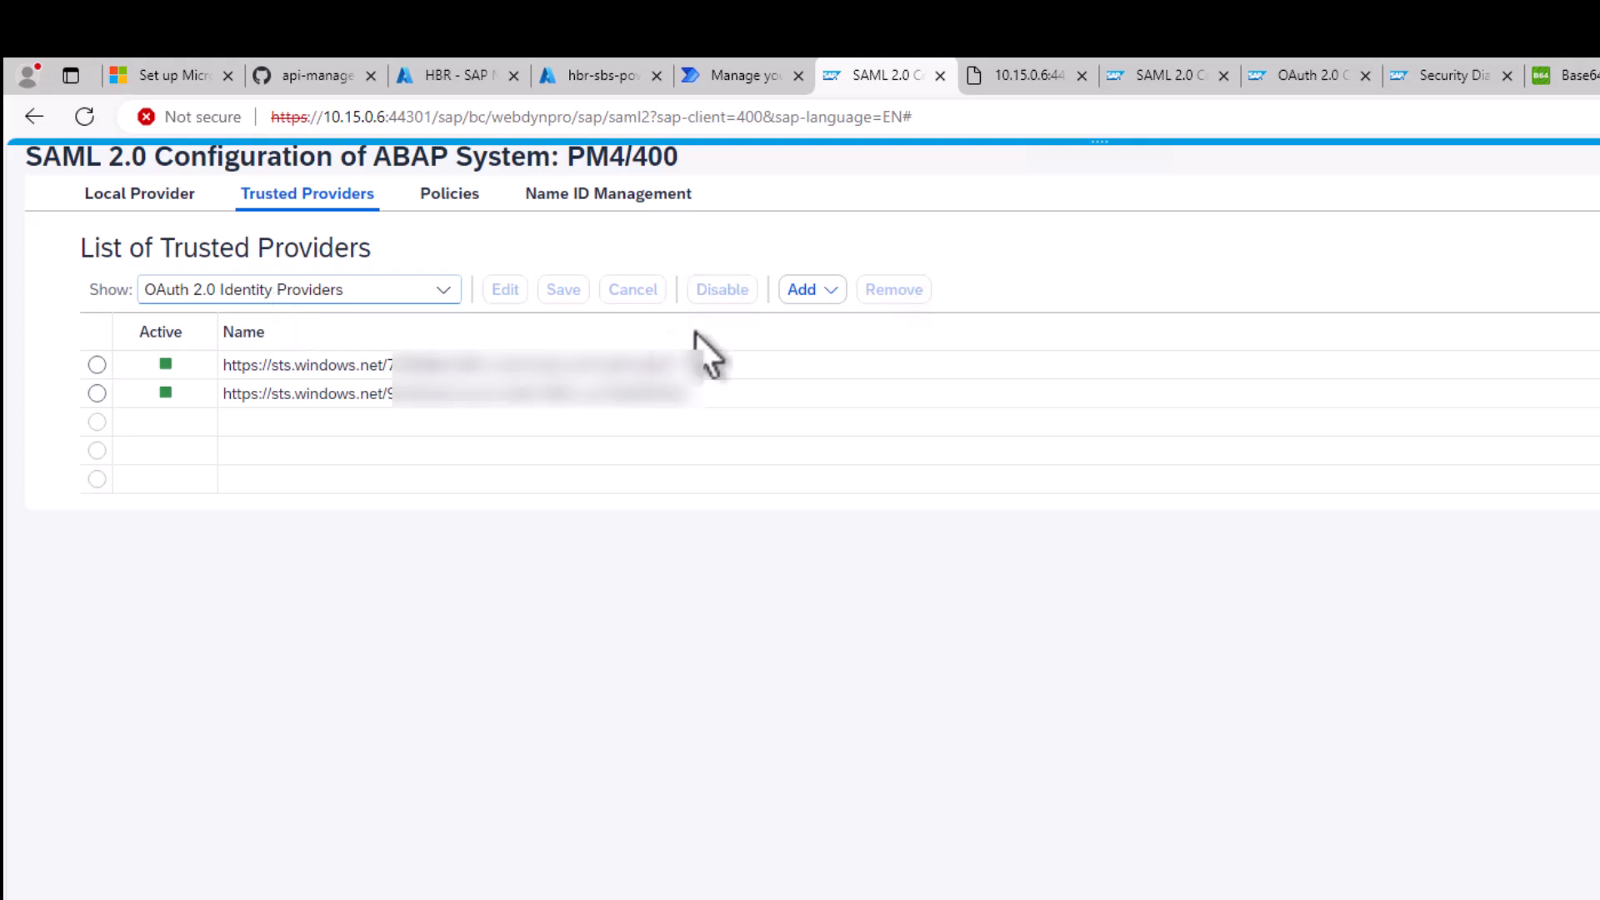
- Start a new OAuth 2.0 identity provider from the metadata file HBR - SAP NetWeaver - SBS - PM4.xml and continue to metadata verification
click(802, 292)
click(827, 362)
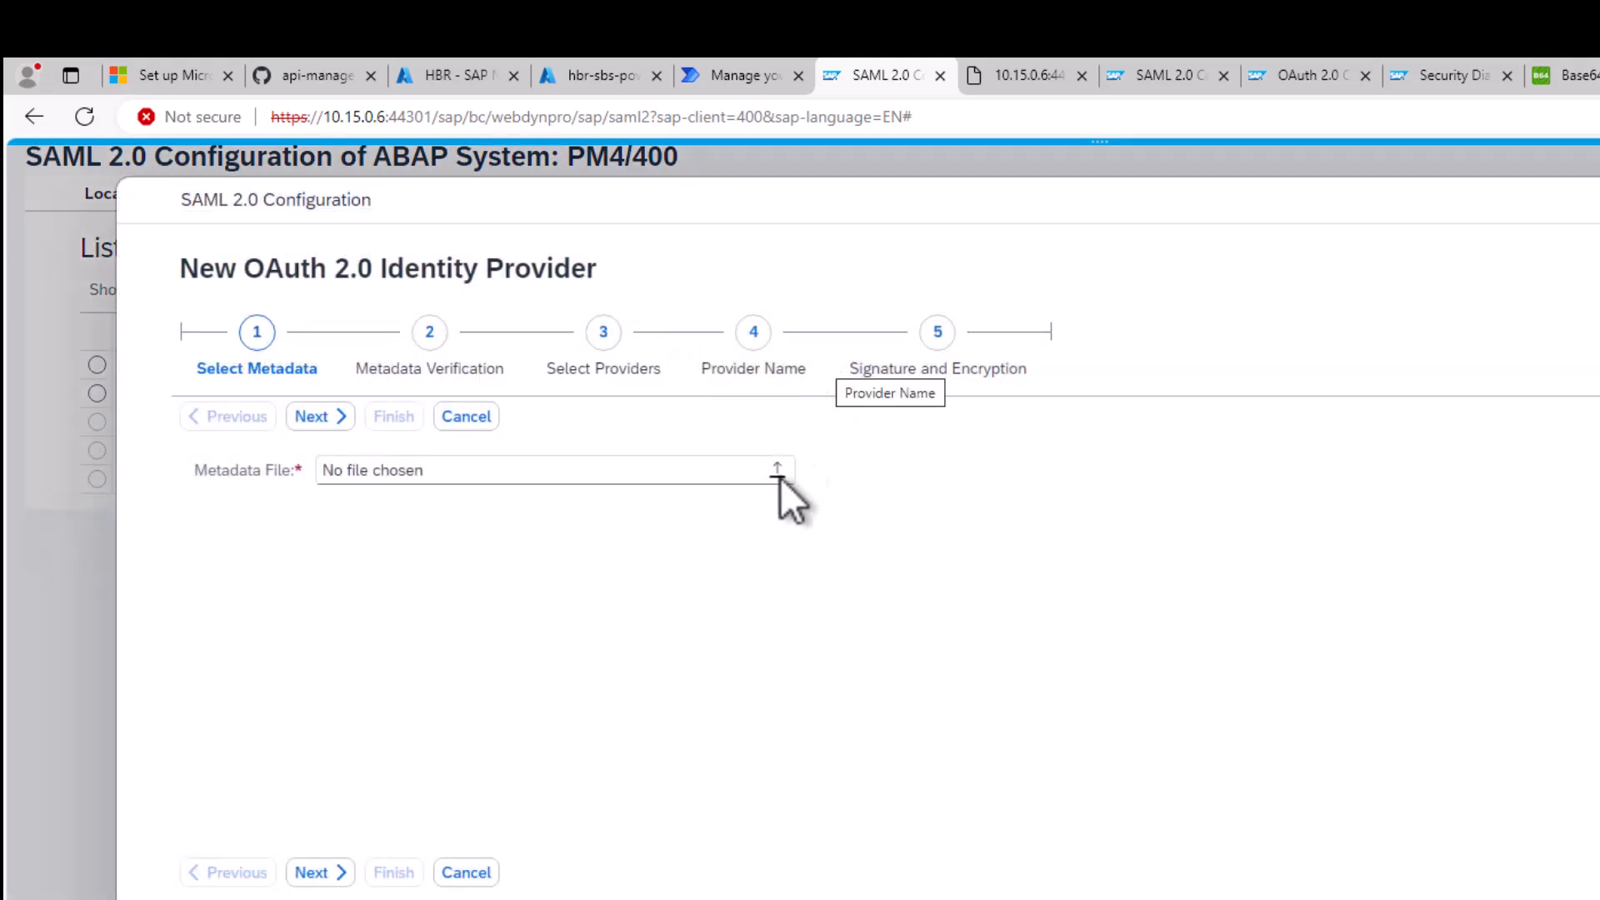
click(778, 475)
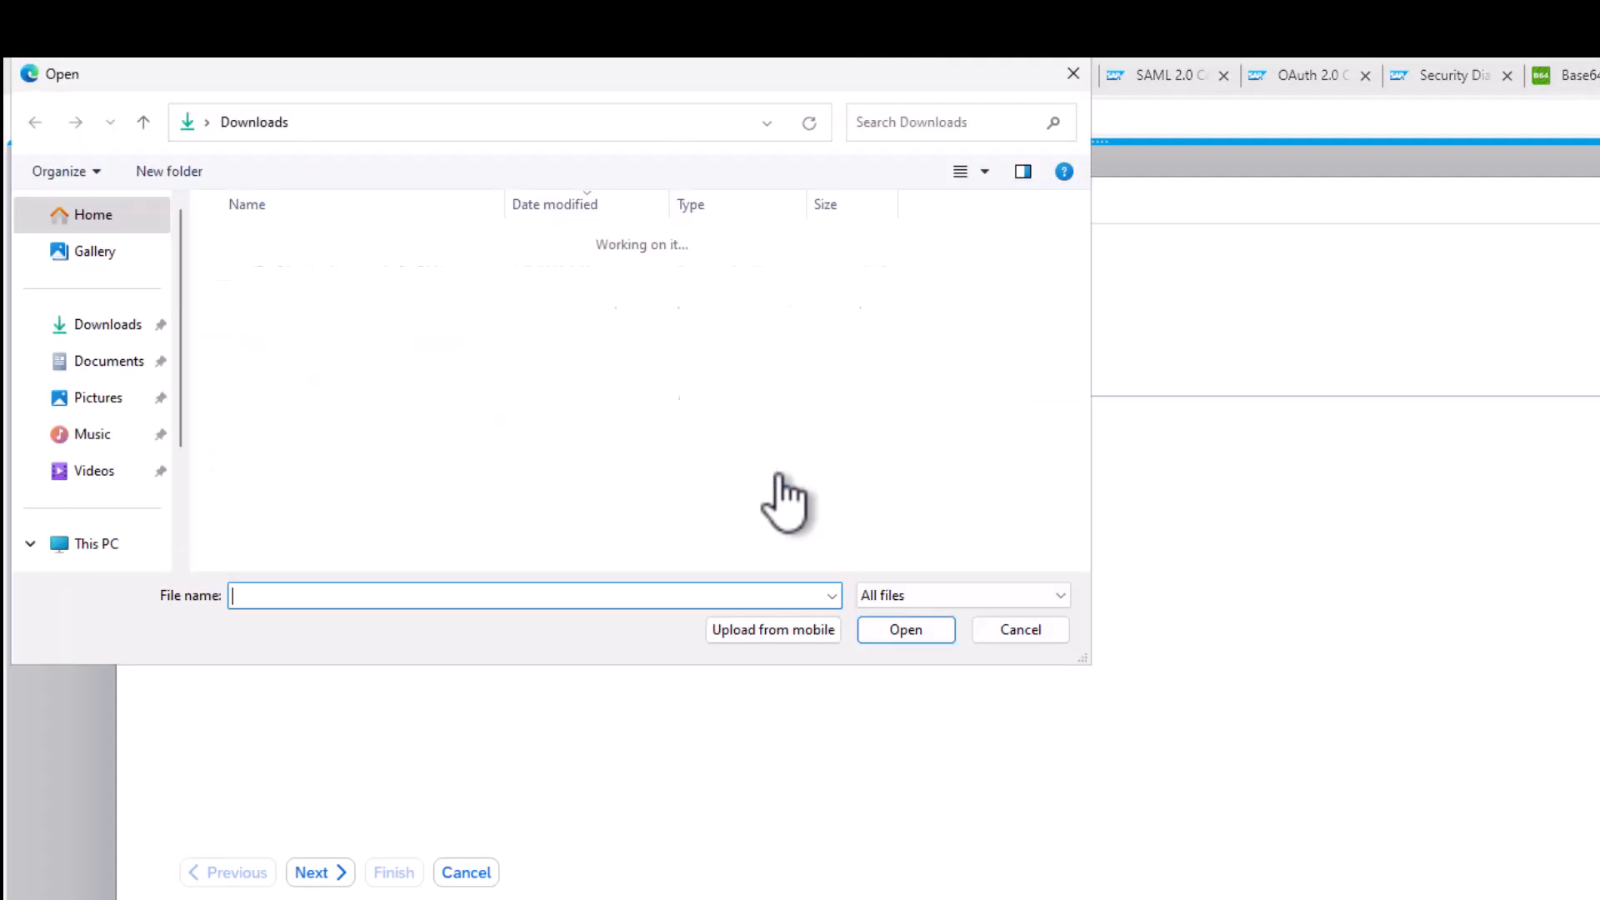
click(350, 300)
click(904, 629)
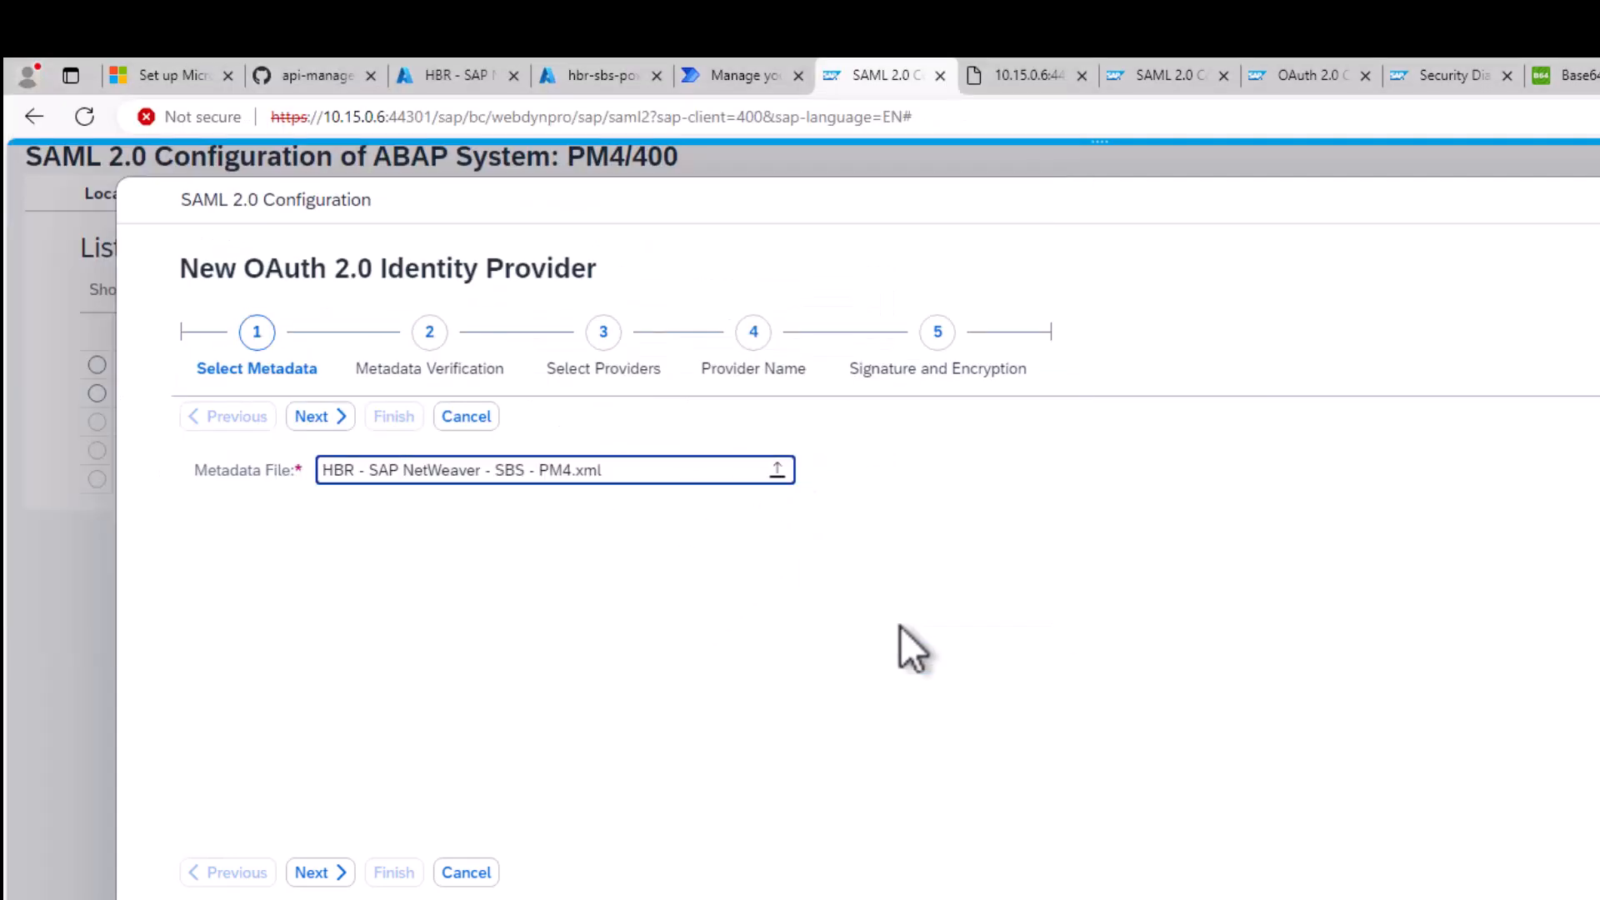
click(320, 872)
- Verify the metadata with the signing certificate uploaded from a file in Downloads, and finish creating the identity provider
click(226, 616)
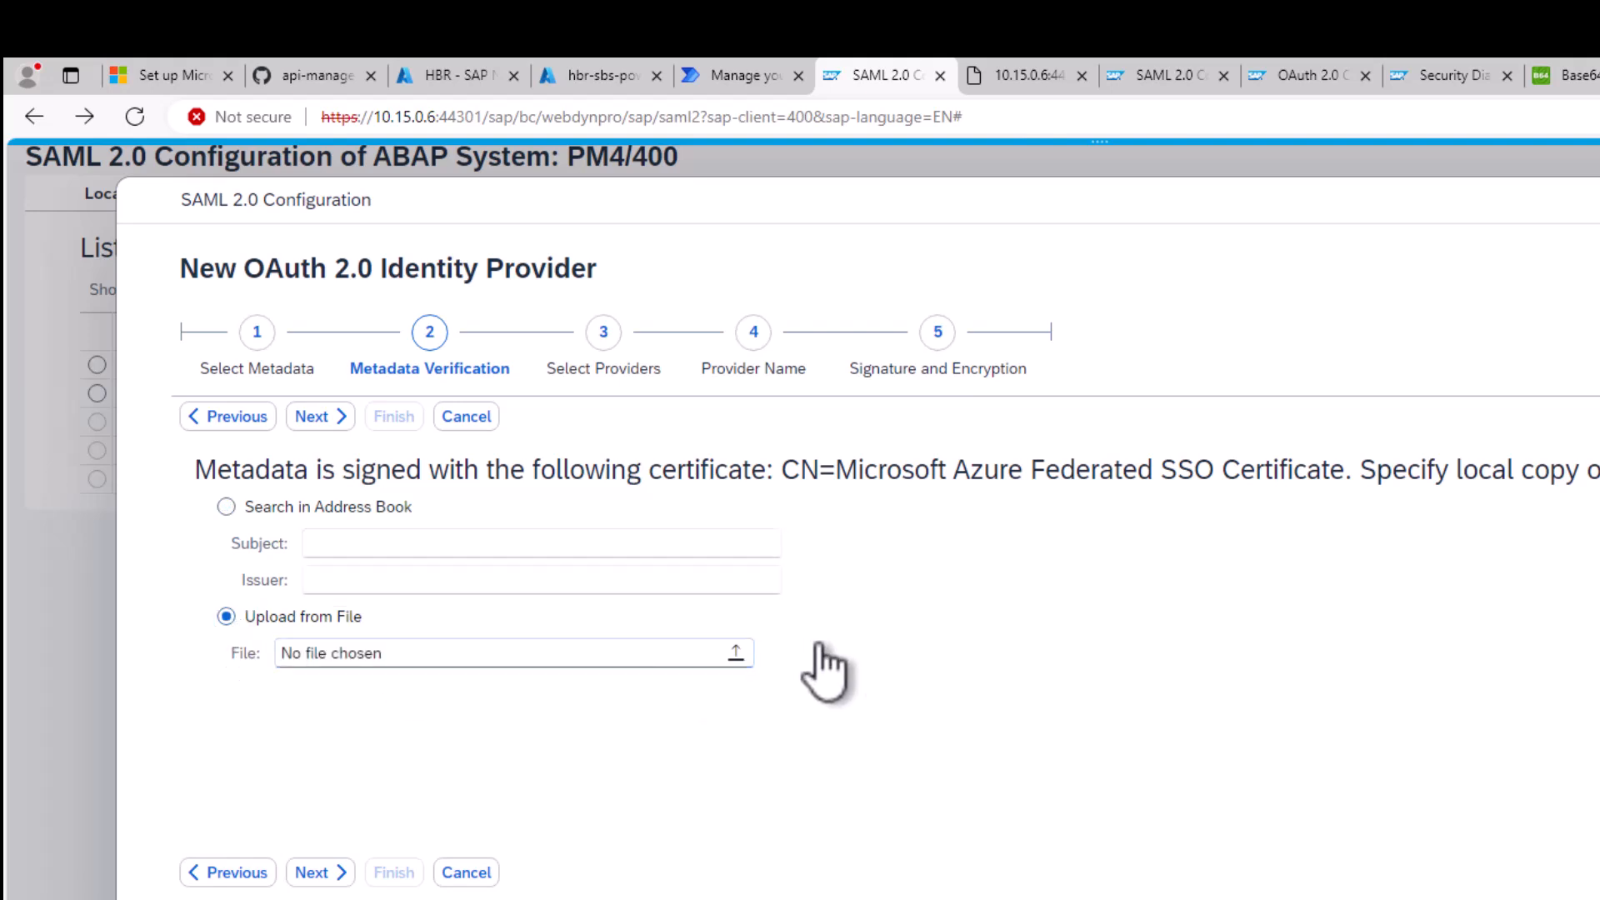
click(735, 653)
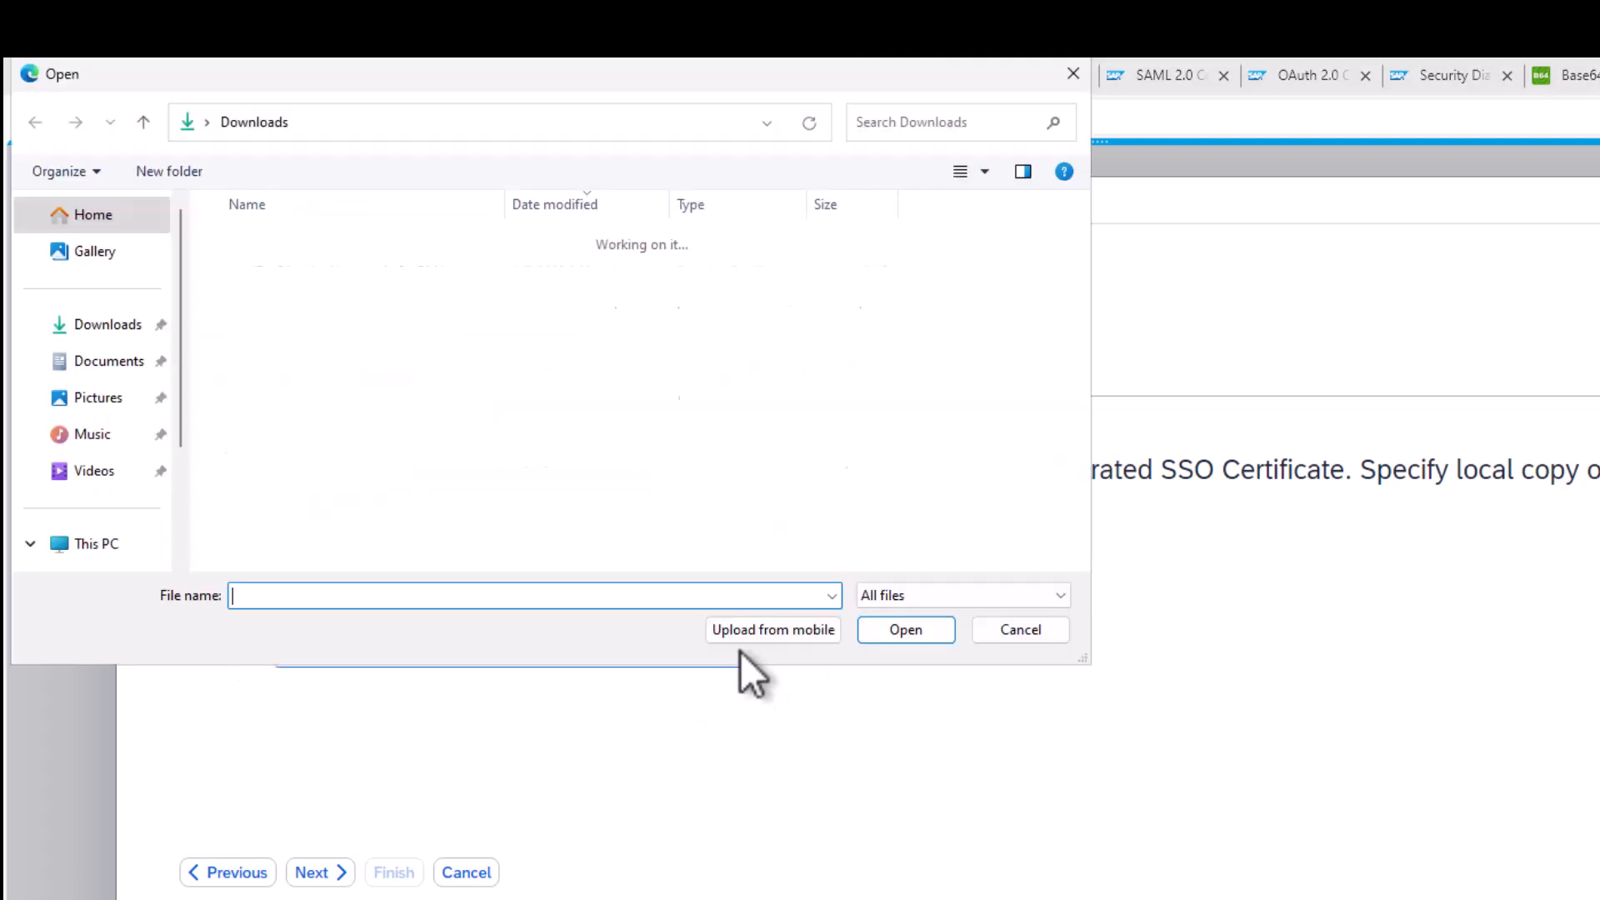
click(350, 272)
click(905, 629)
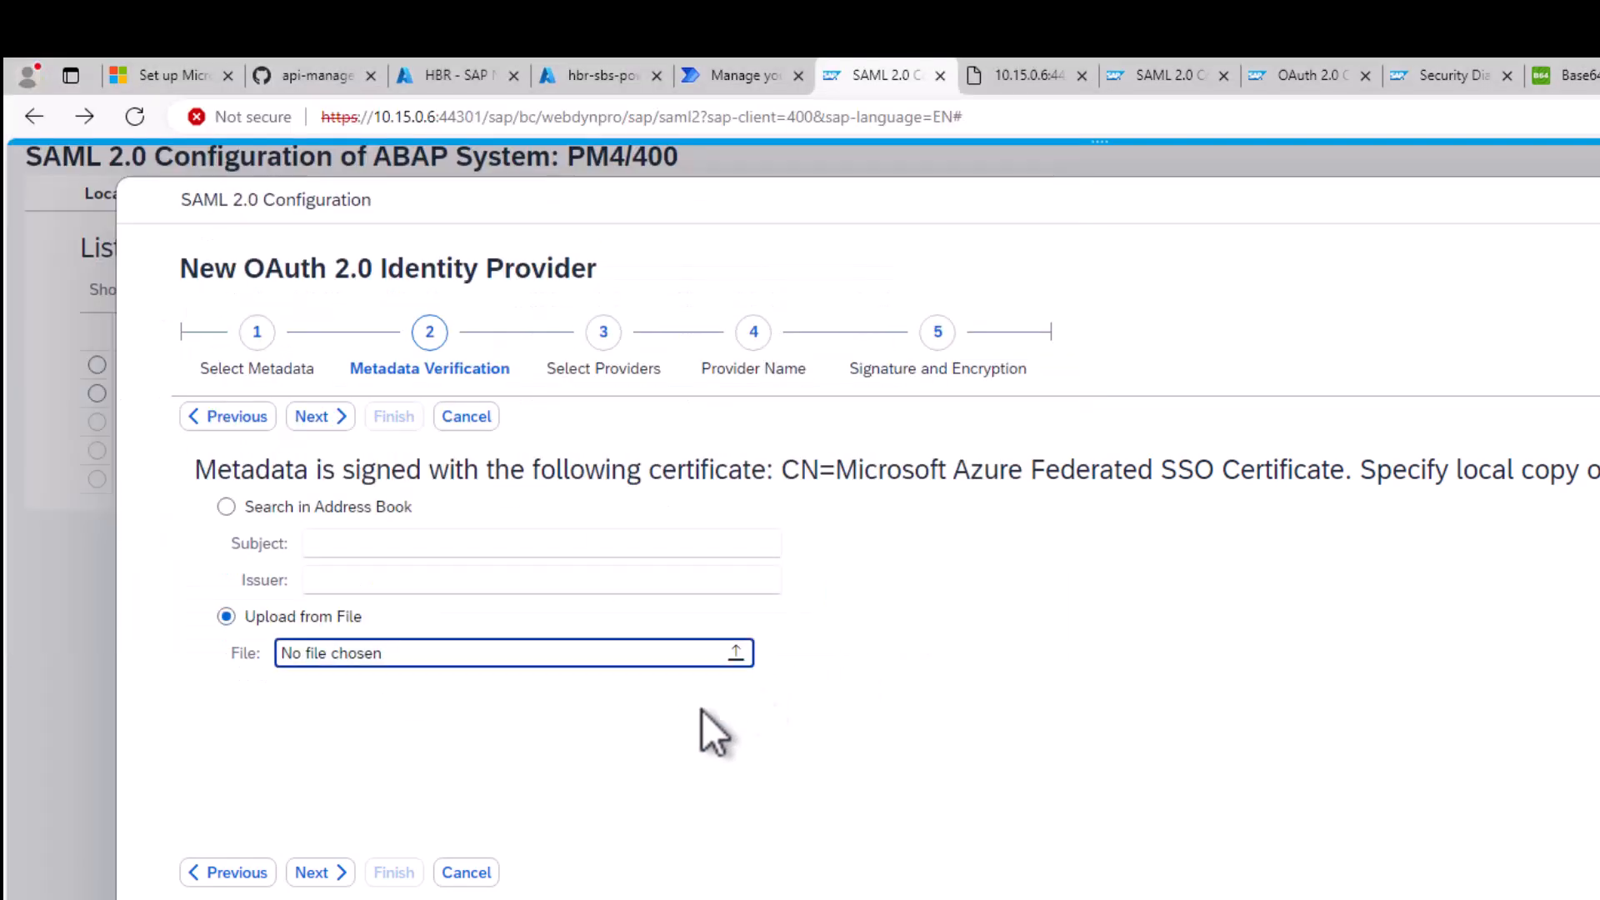
click(331, 869)
click(332, 870)
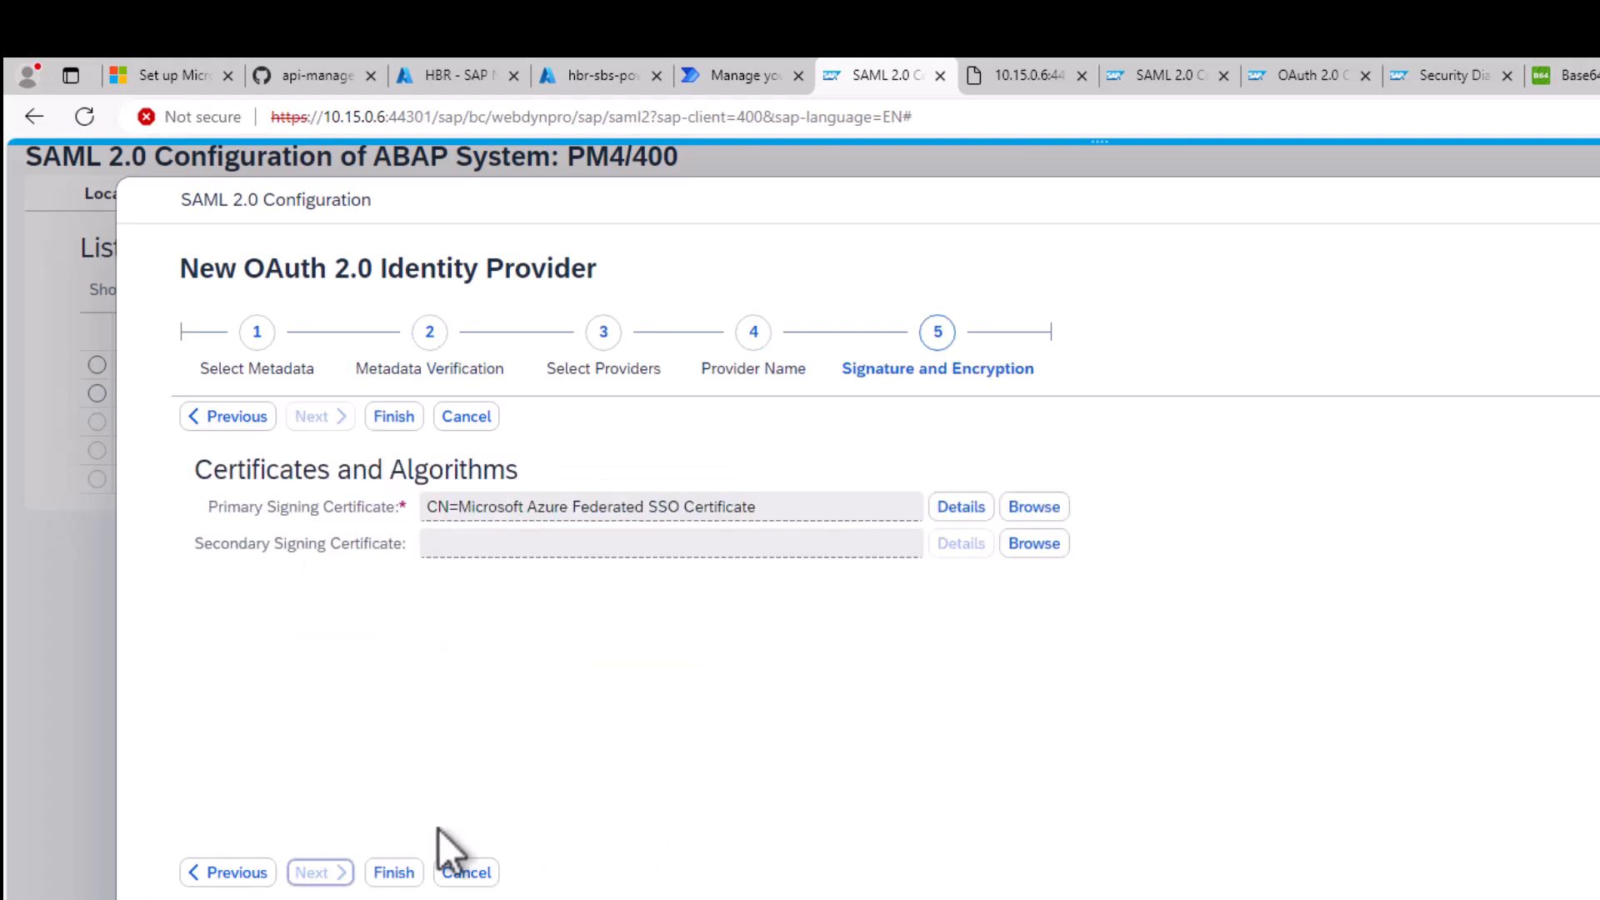
click(393, 873)
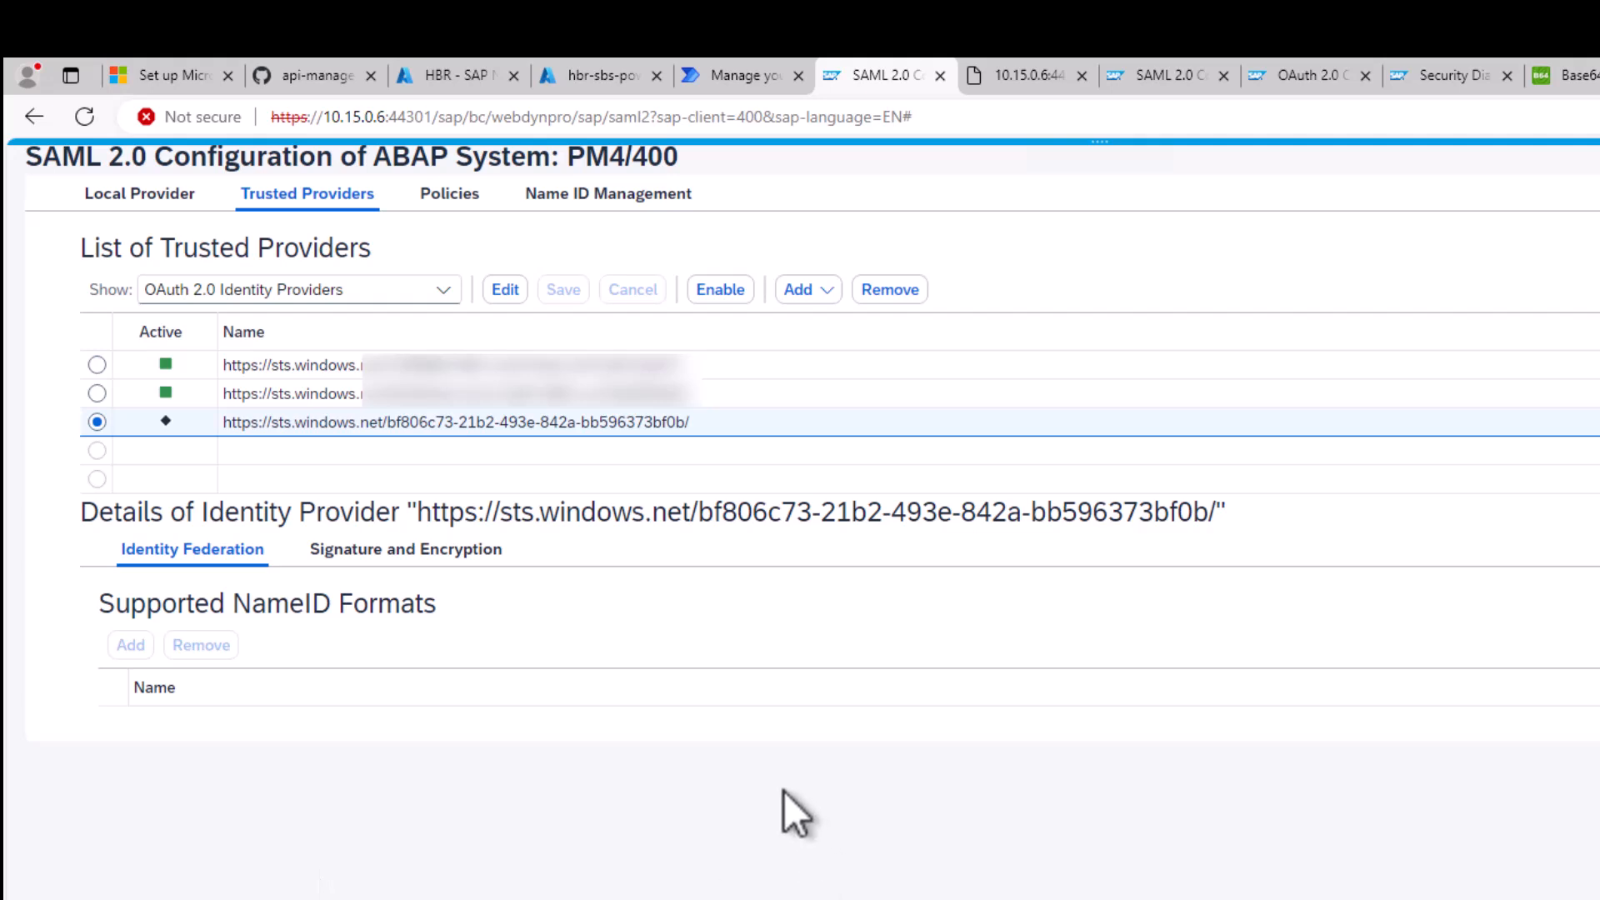
- Add E-mail as a supported NameID format for the new identity provider, then save and enable the provider
click(509, 289)
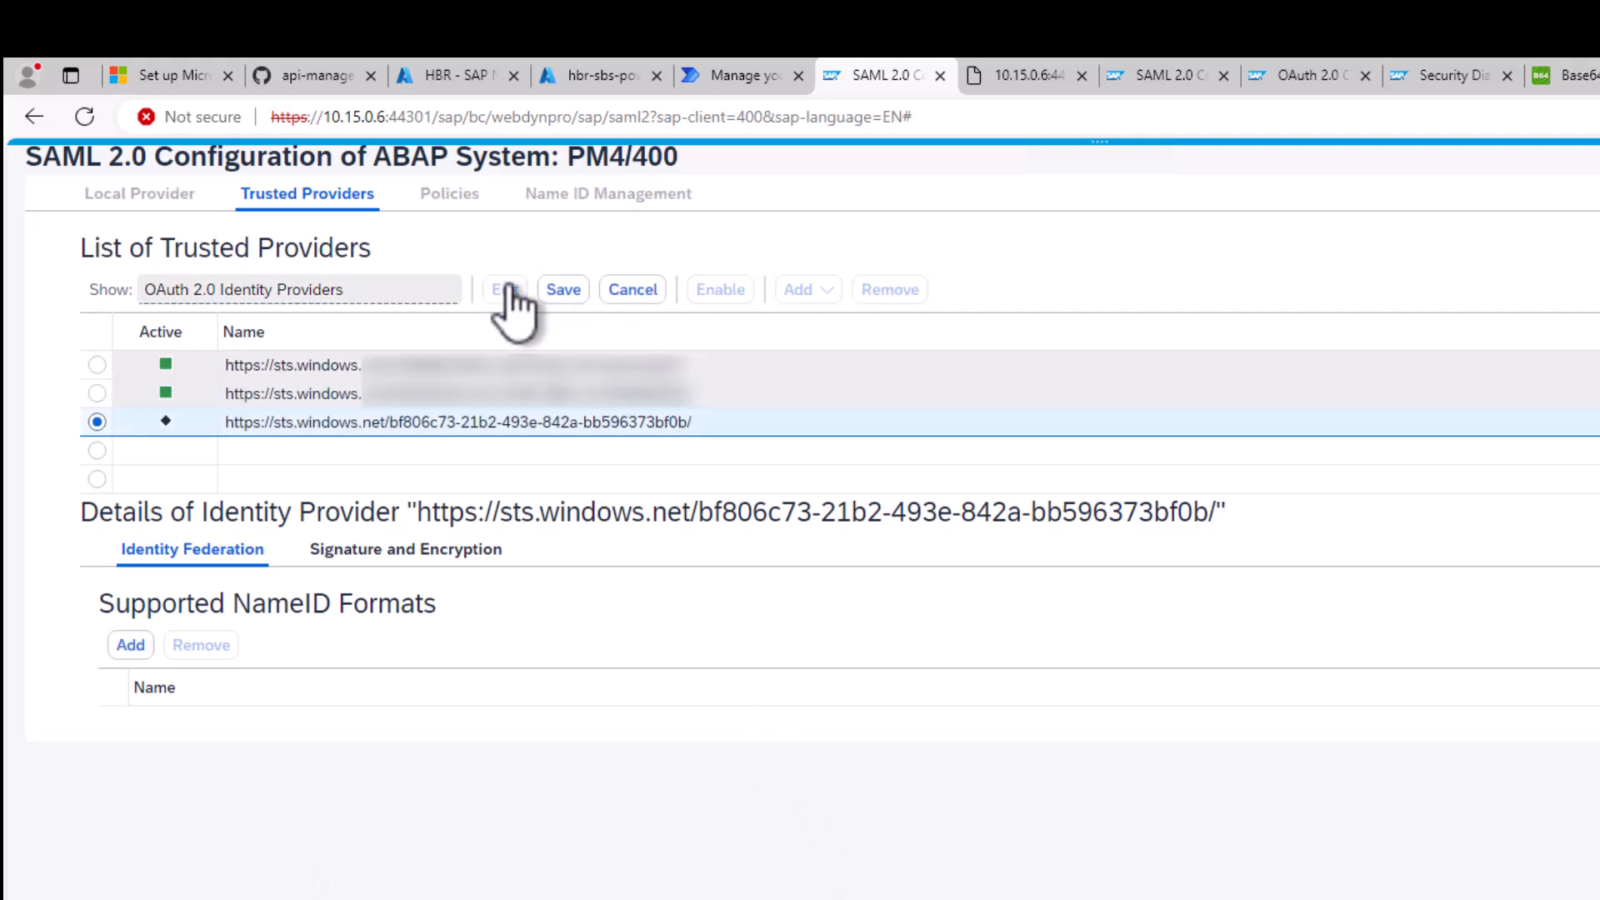
click(130, 645)
click(1052, 739)
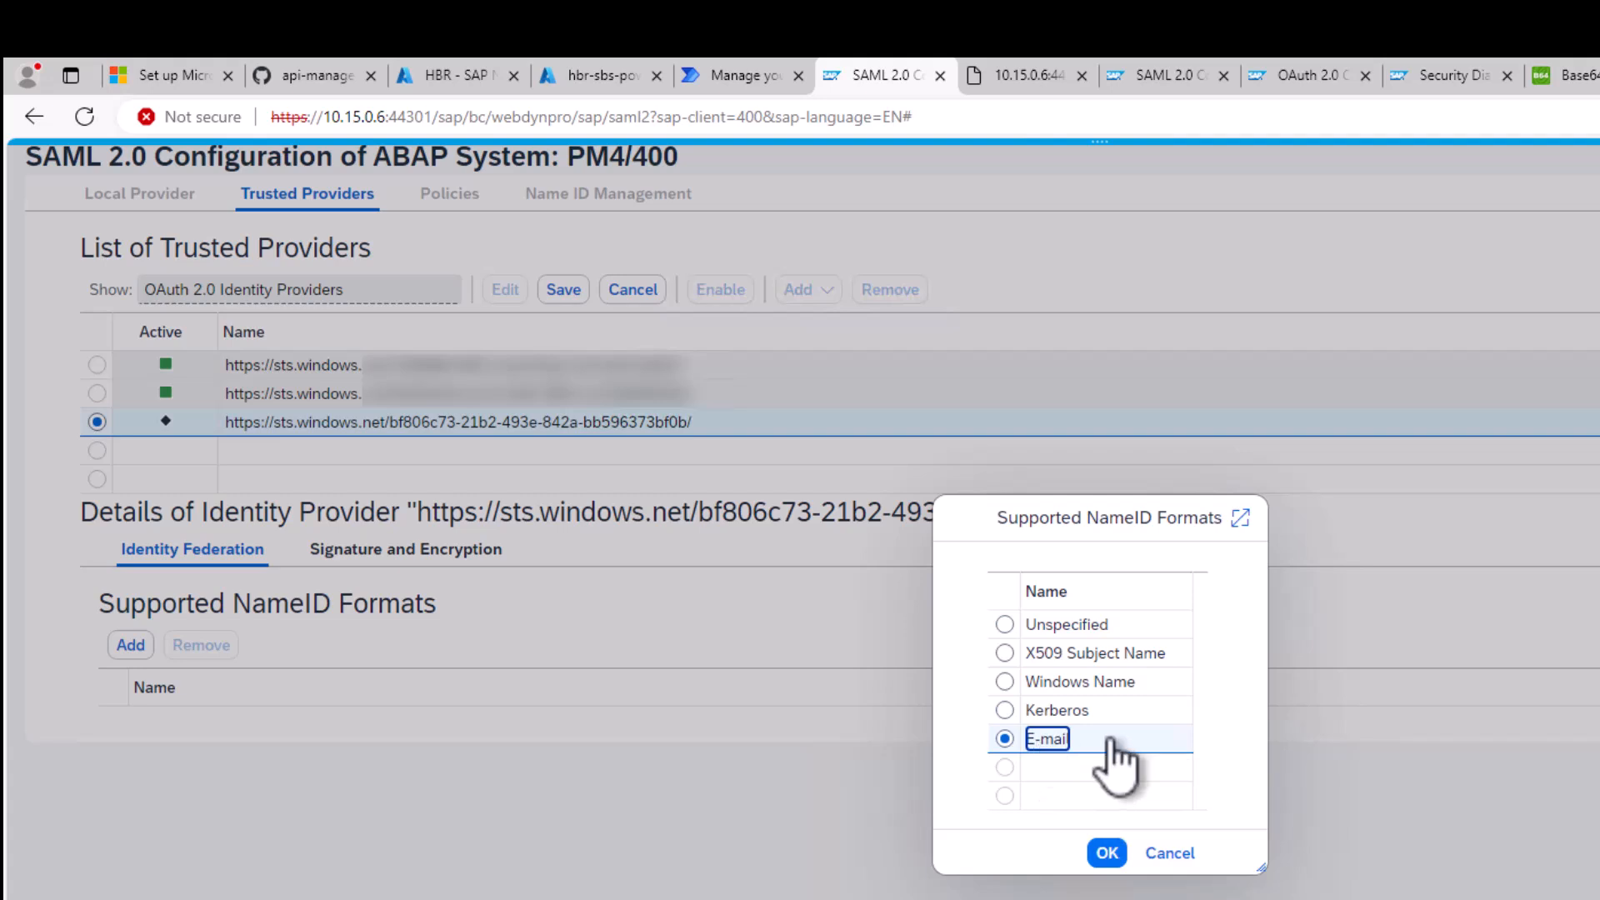
click(1106, 859)
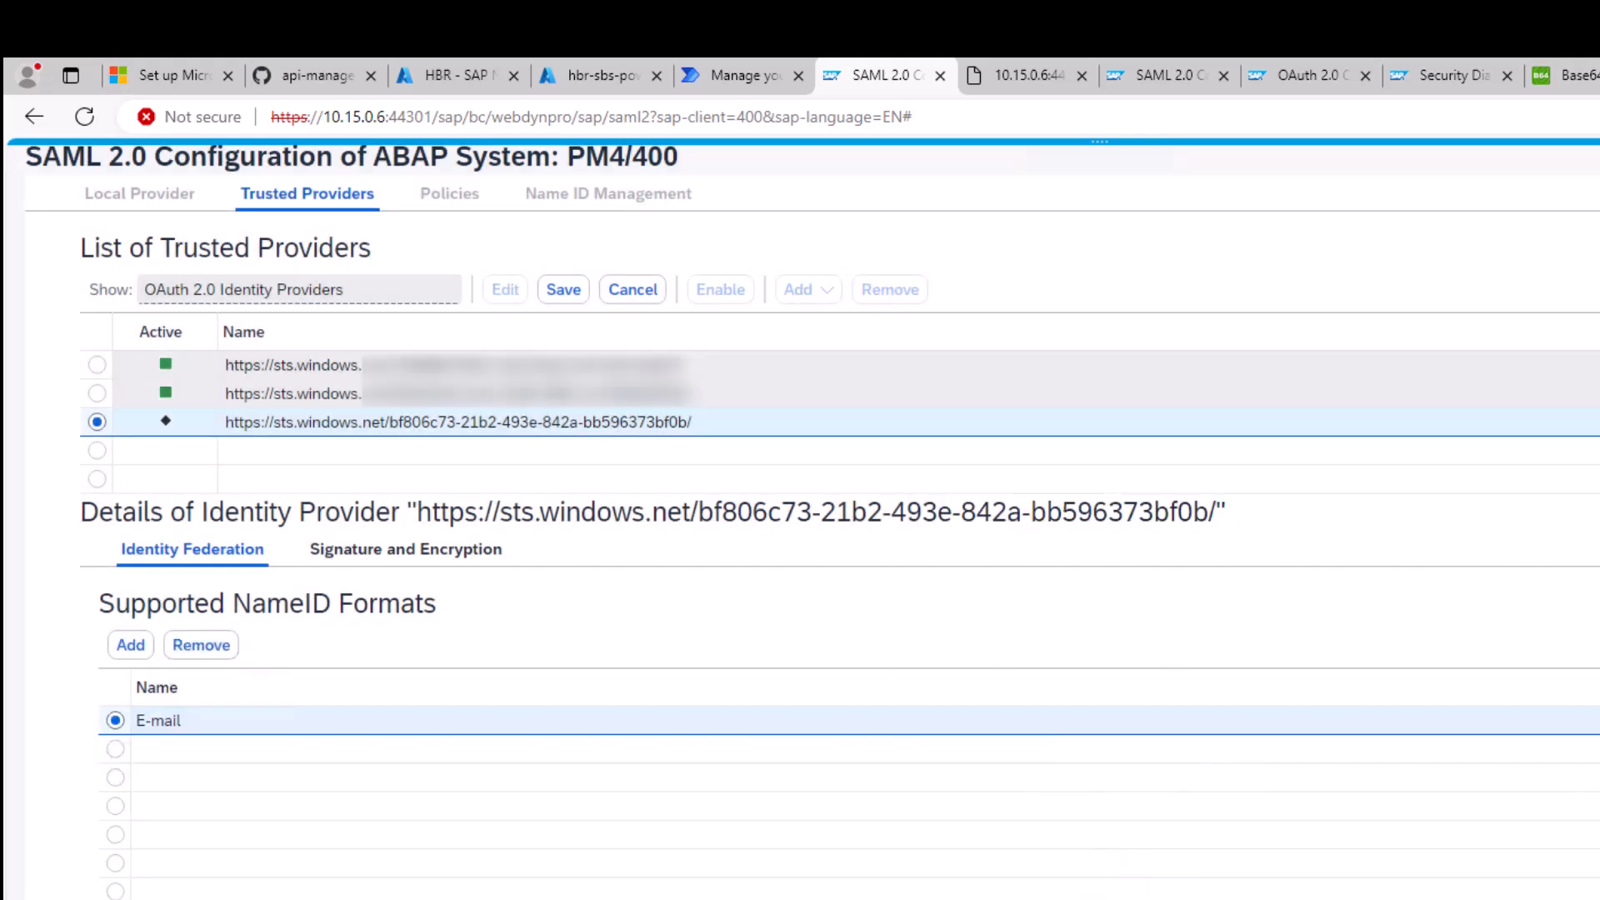
click(565, 291)
click(737, 298)
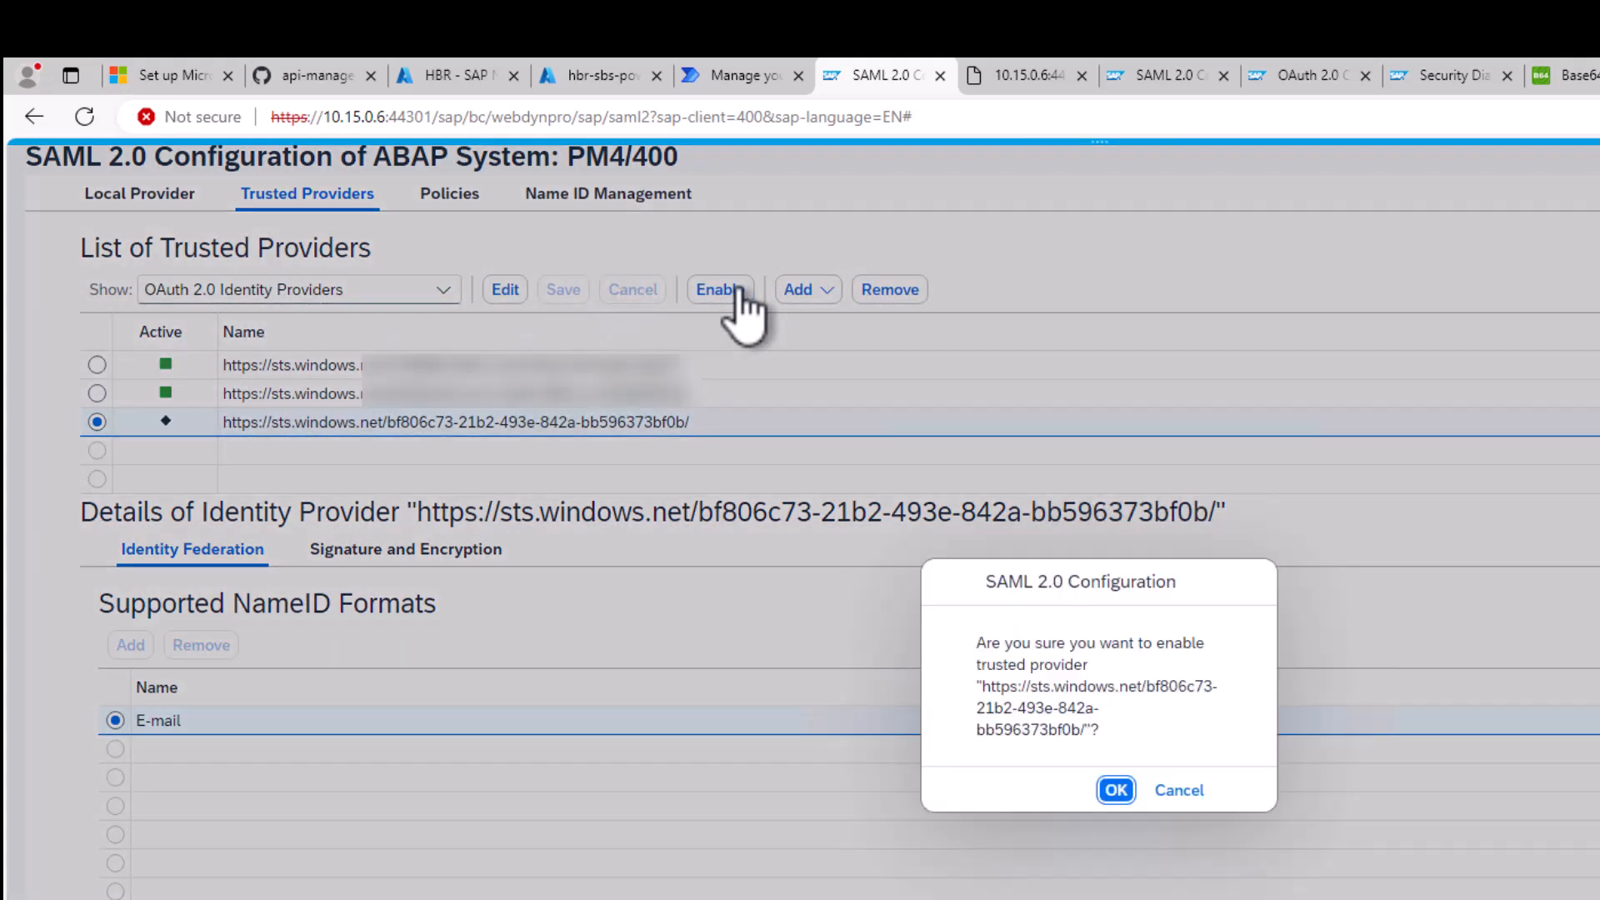
click(1115, 792)
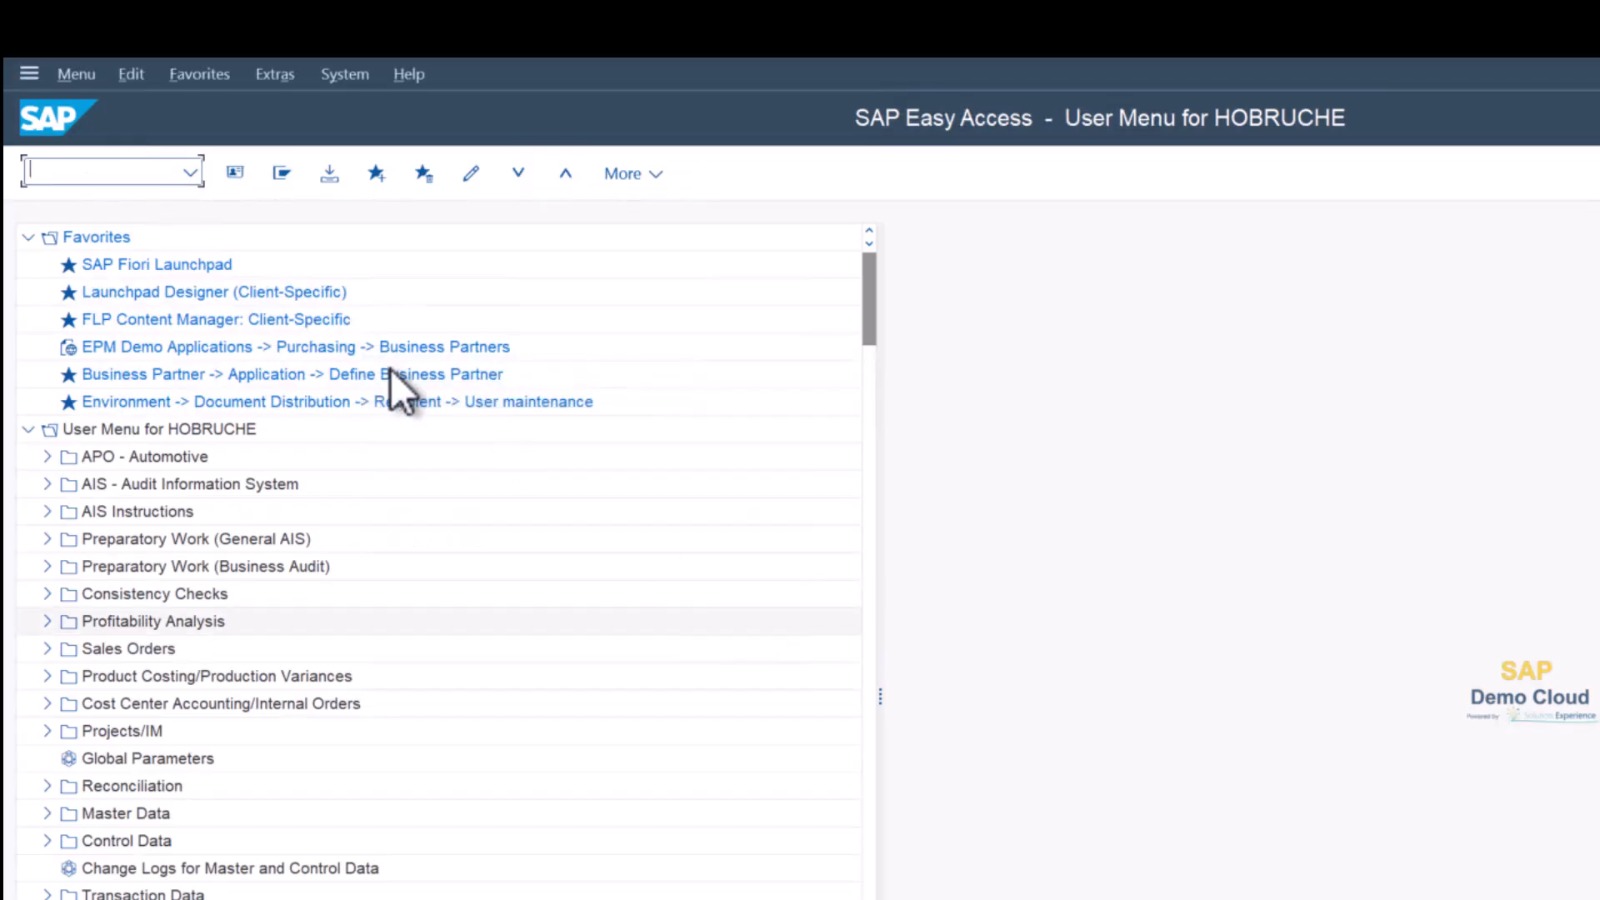
- Switch to SAP GUI, run transaction SU01 and start a new user with the SBS client user name
click(162, 167)
text(su01)
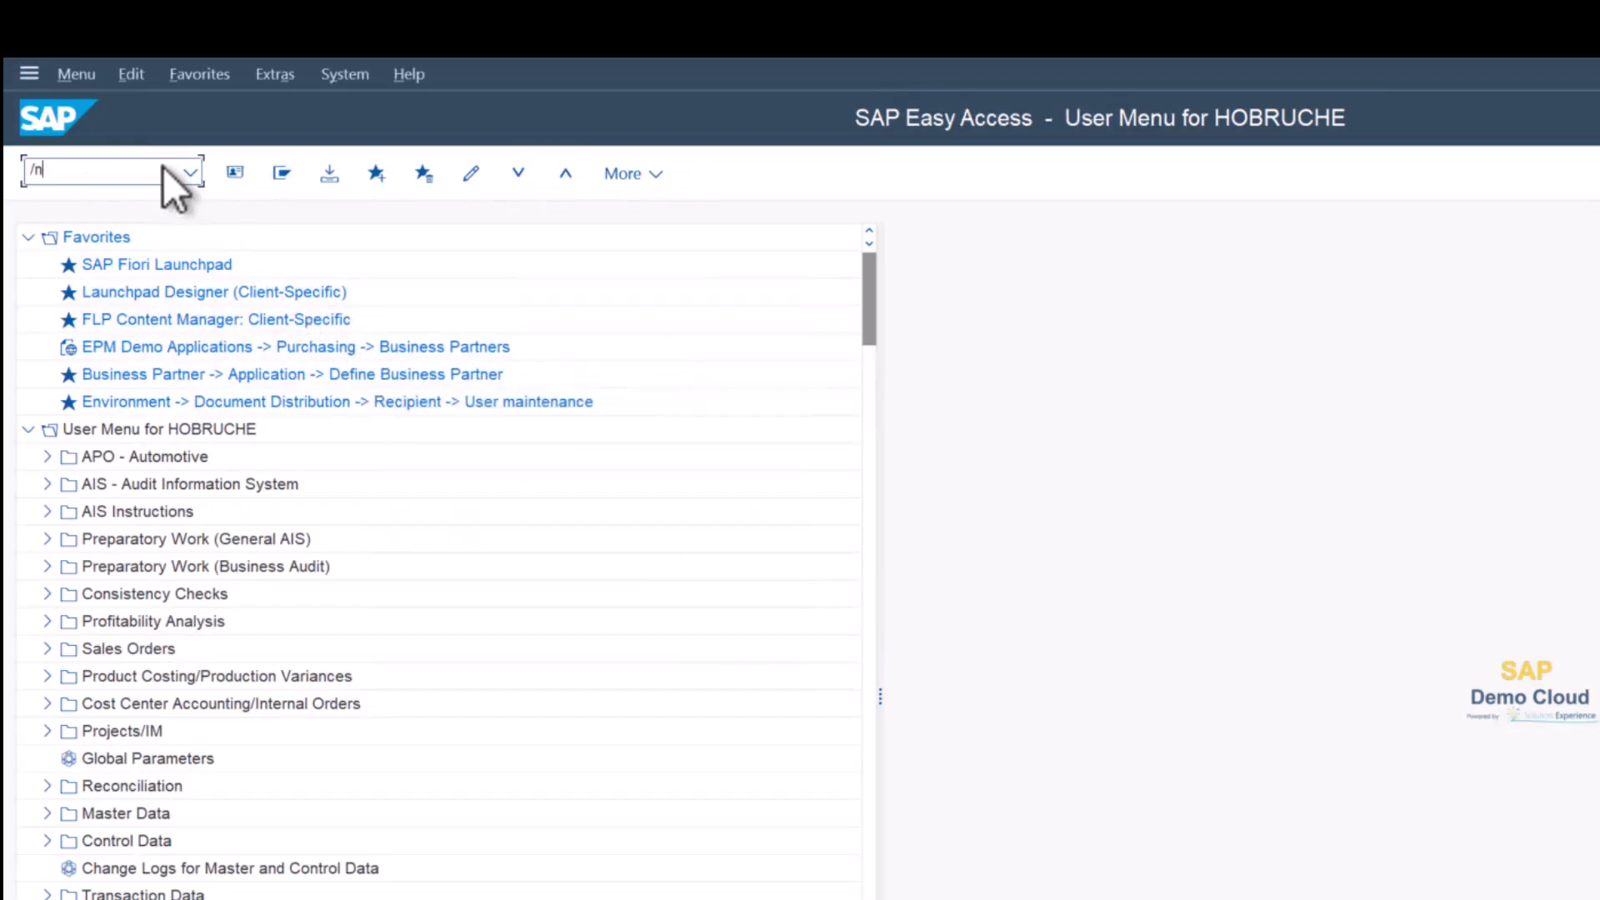
key(Return)
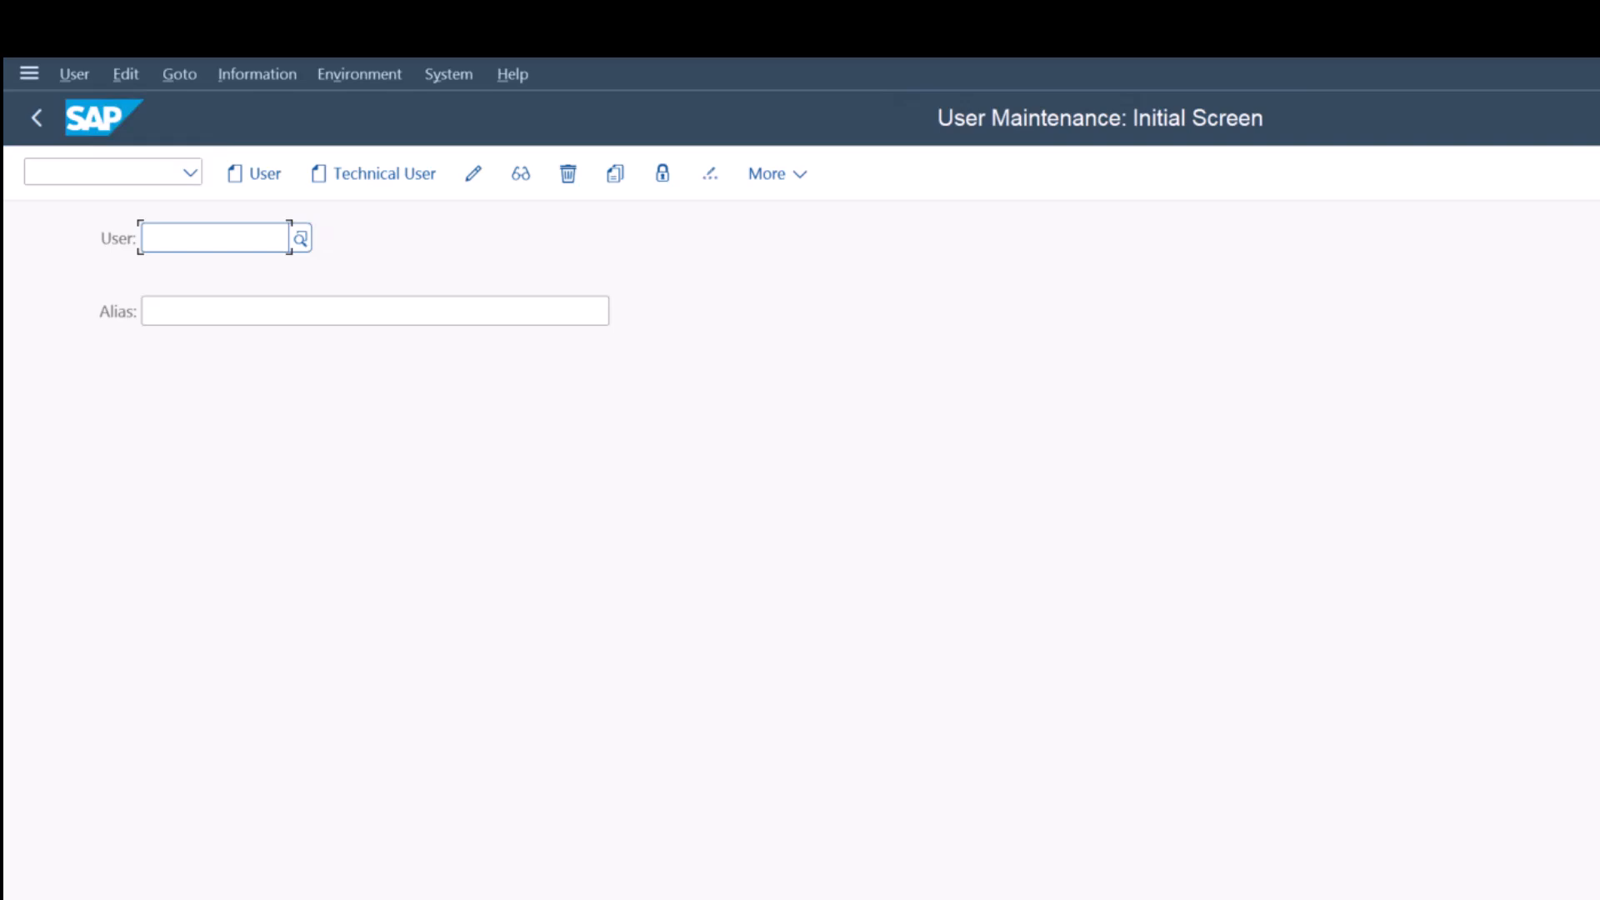
click(243, 247)
text(HOBRUCHE-SBS)
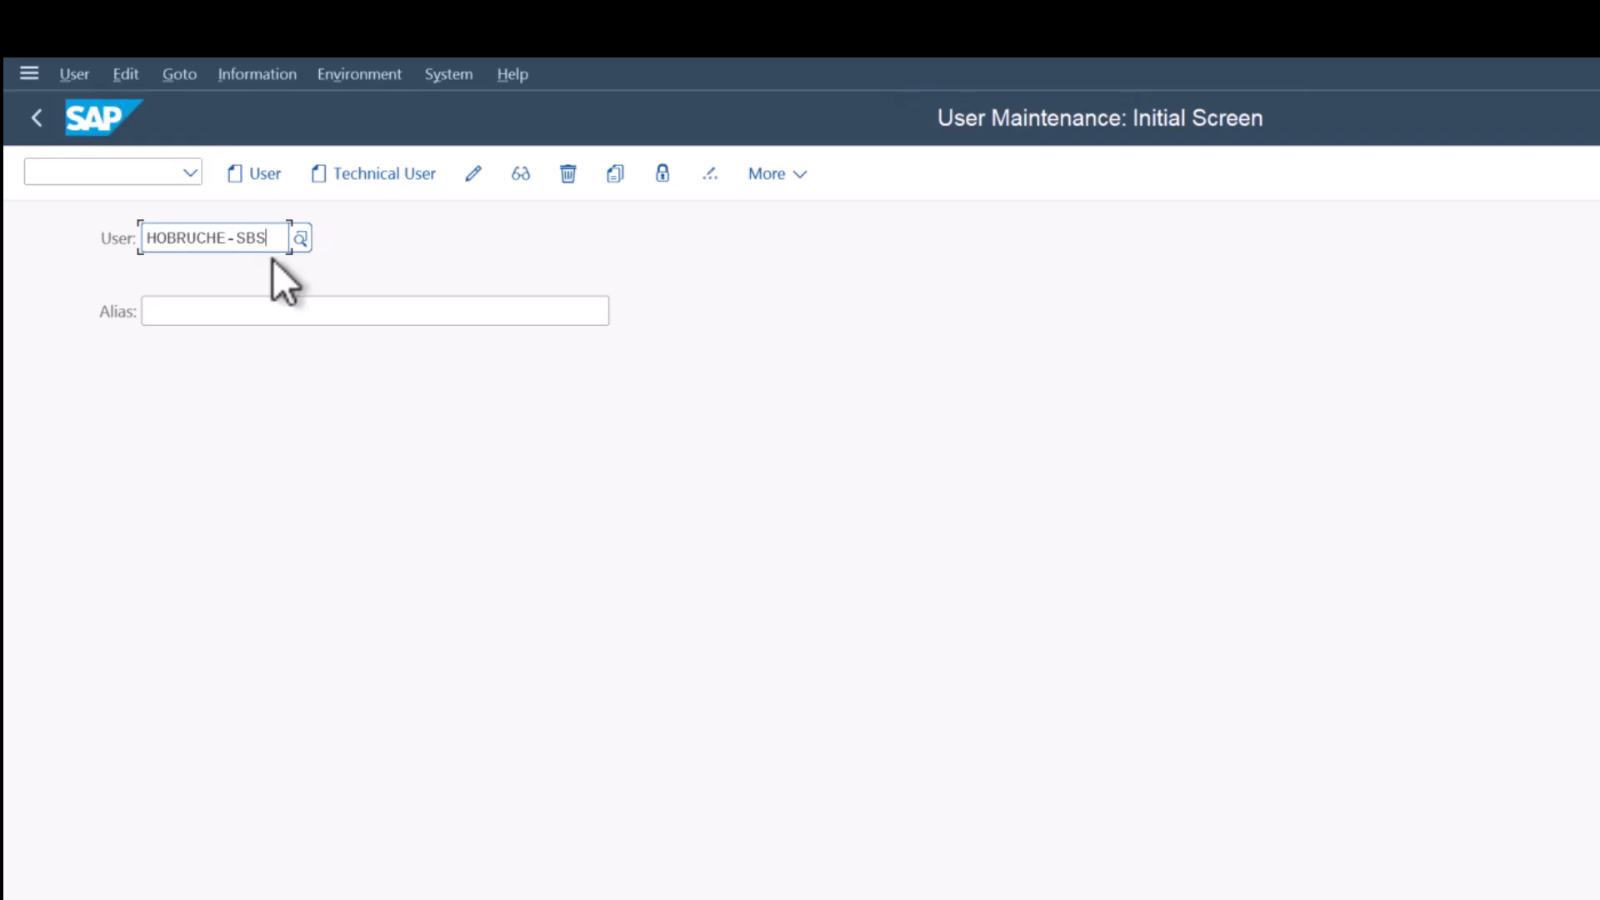
click(255, 177)
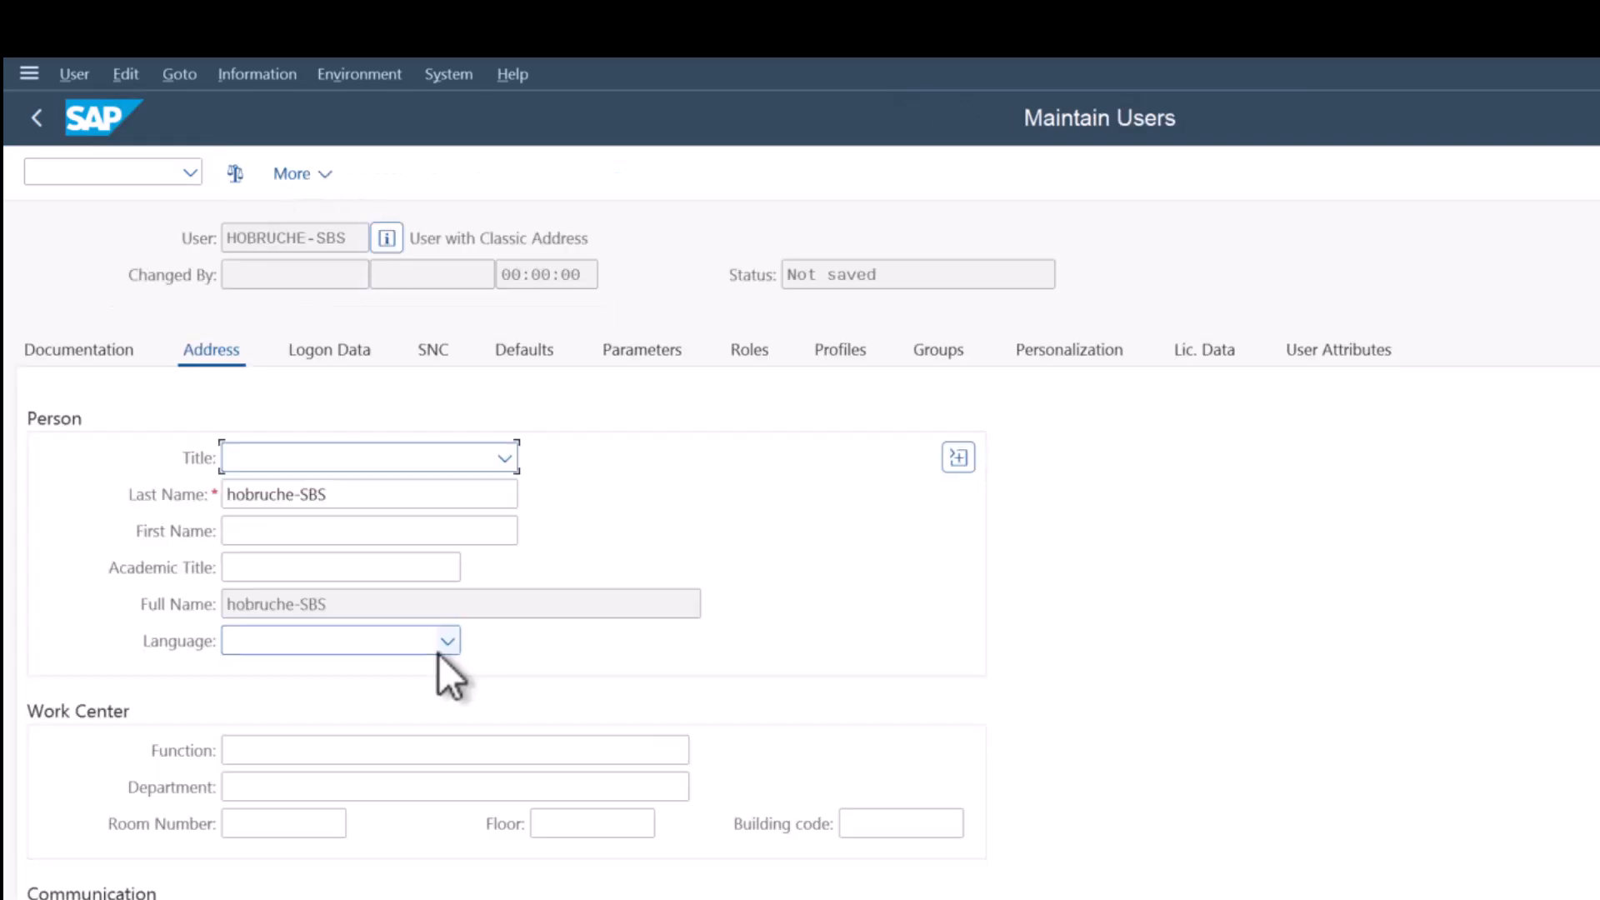
- Set the new user's type to System in the logon data, fill in the new password and its repetition, and save the user
click(339, 357)
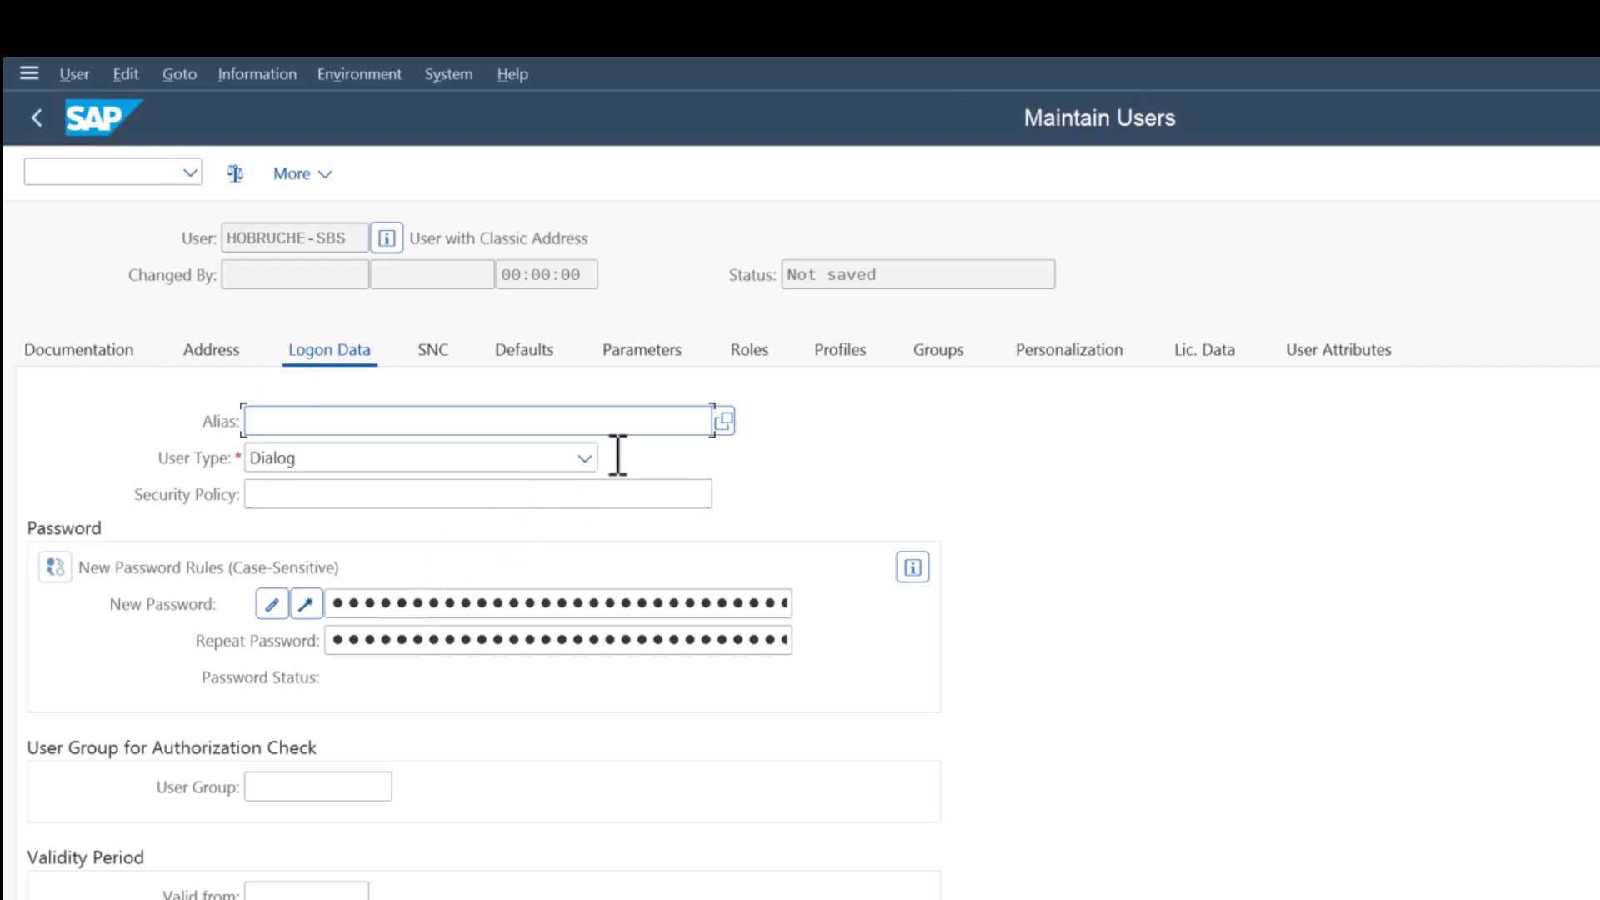
click(584, 458)
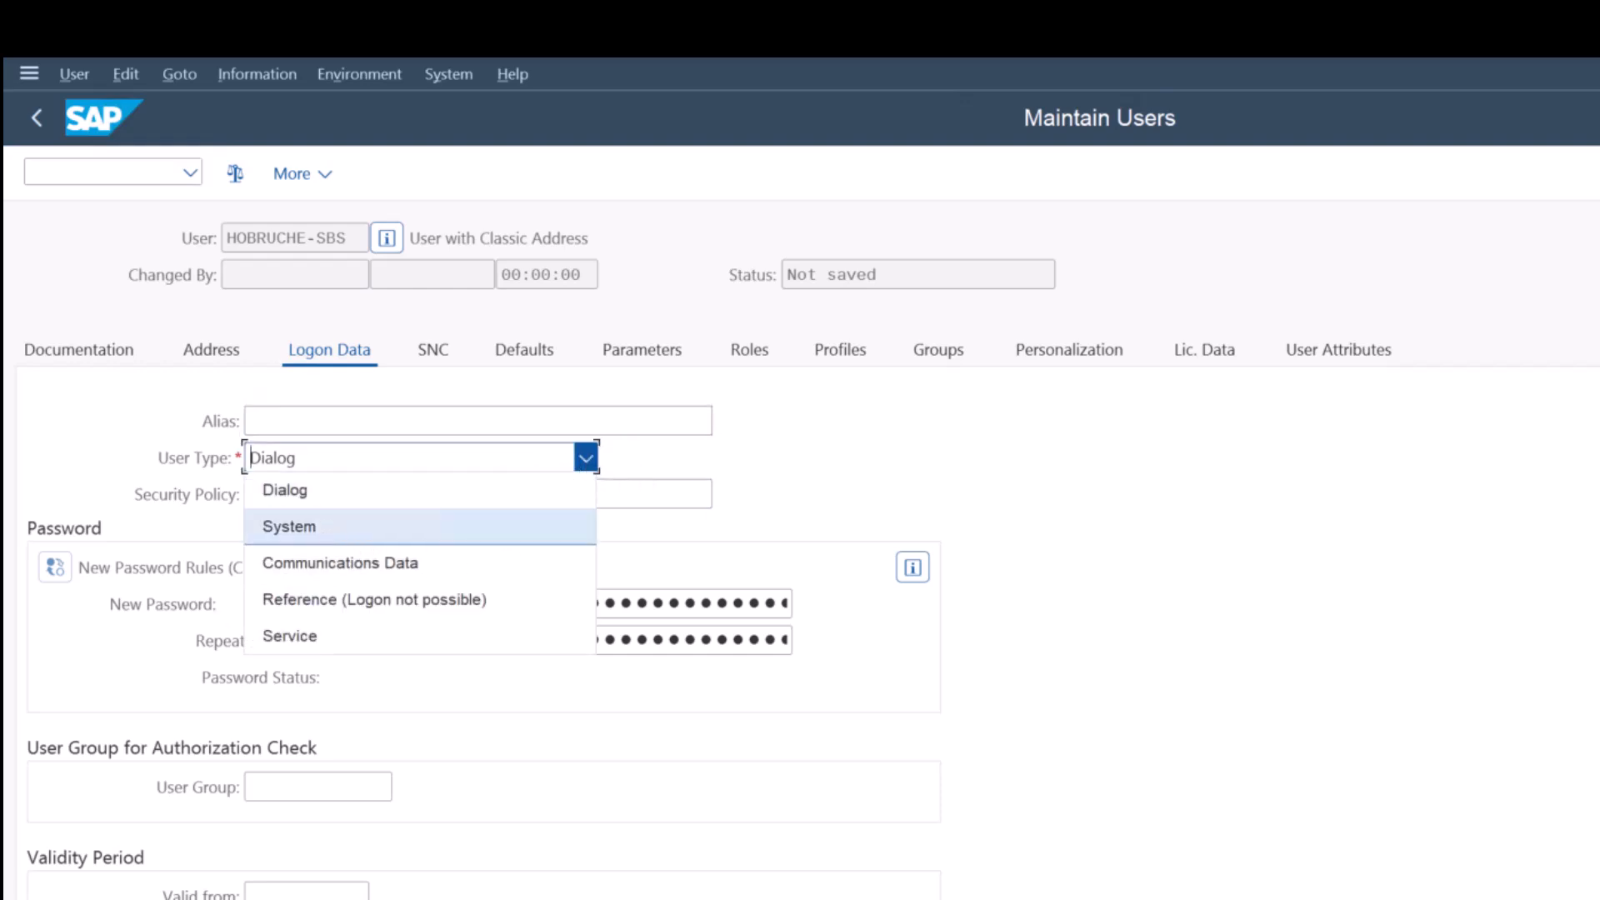
click(362, 525)
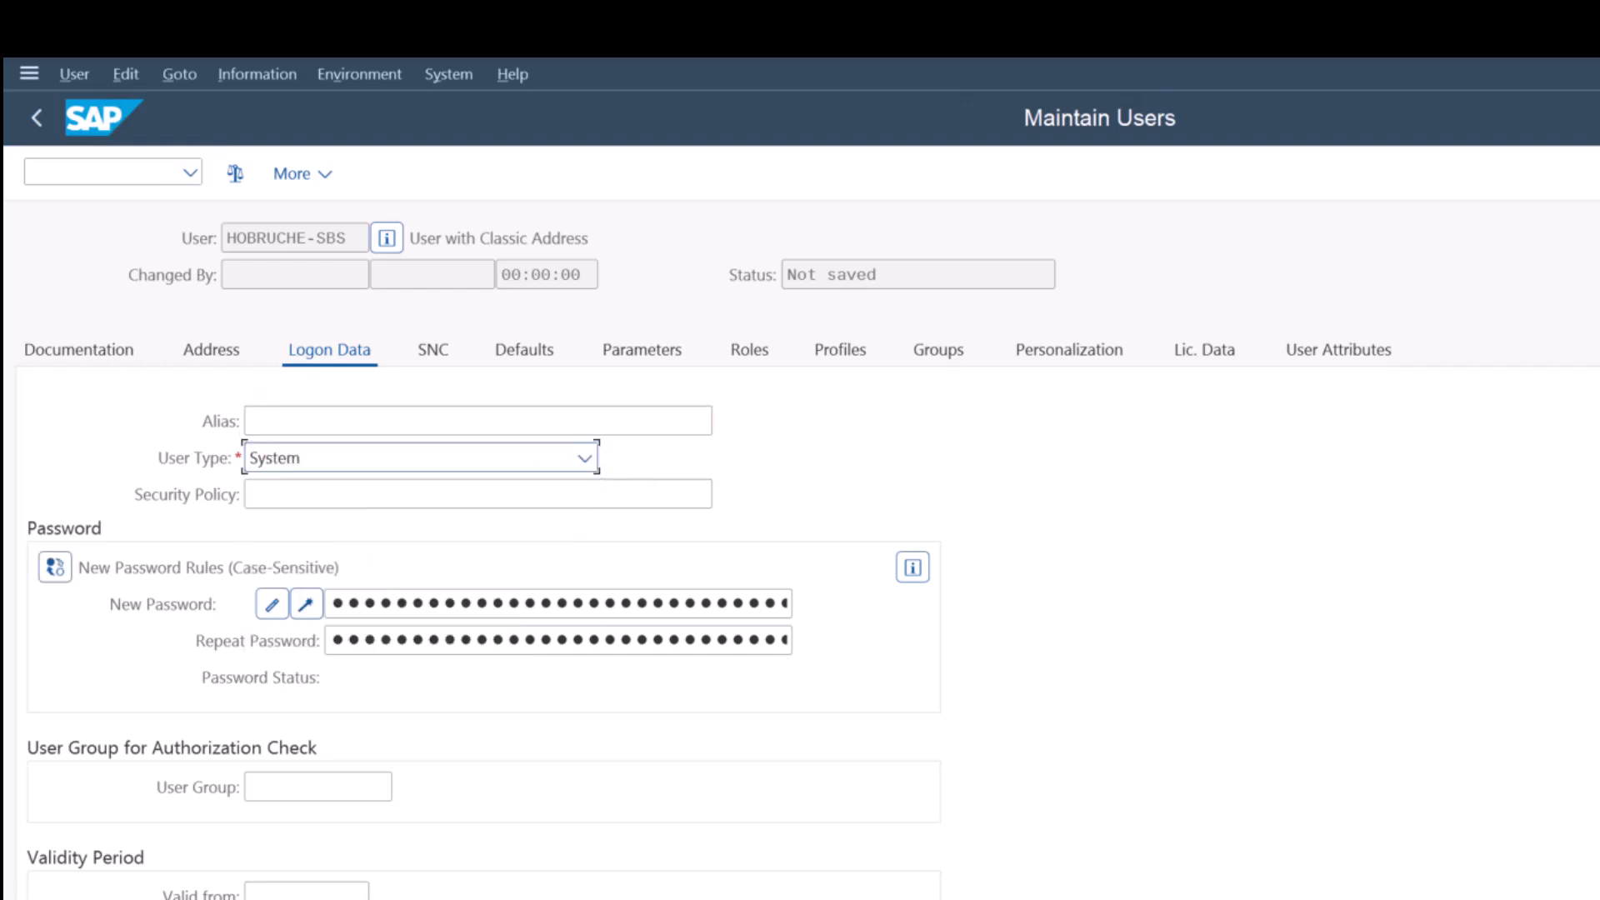
click(417, 606)
click(392, 640)
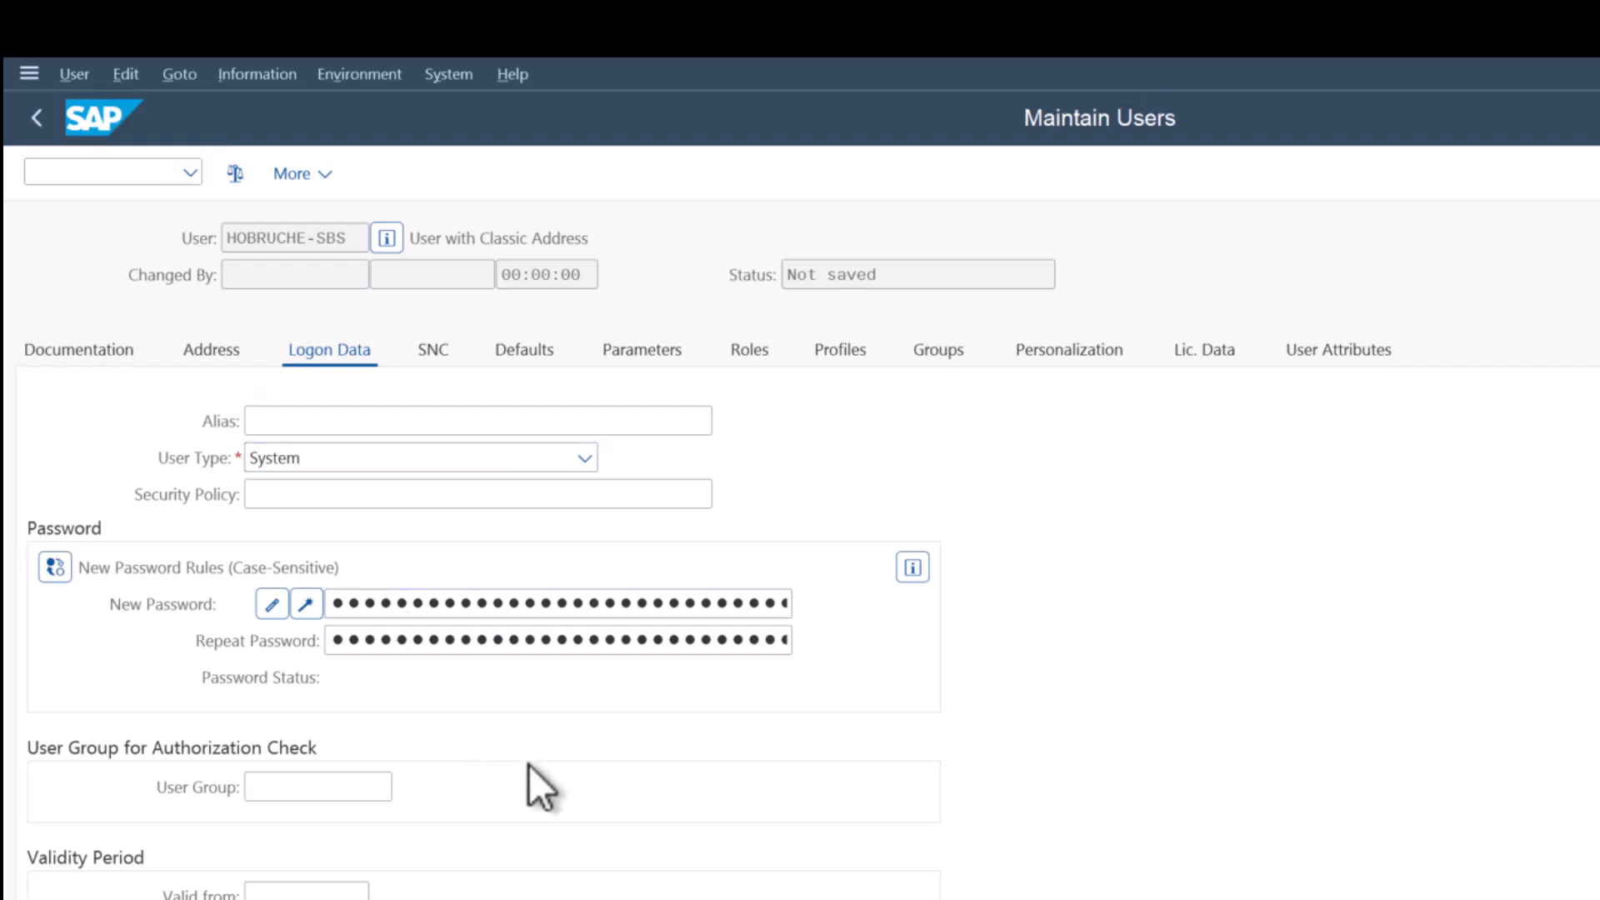
key(ctrl+s)
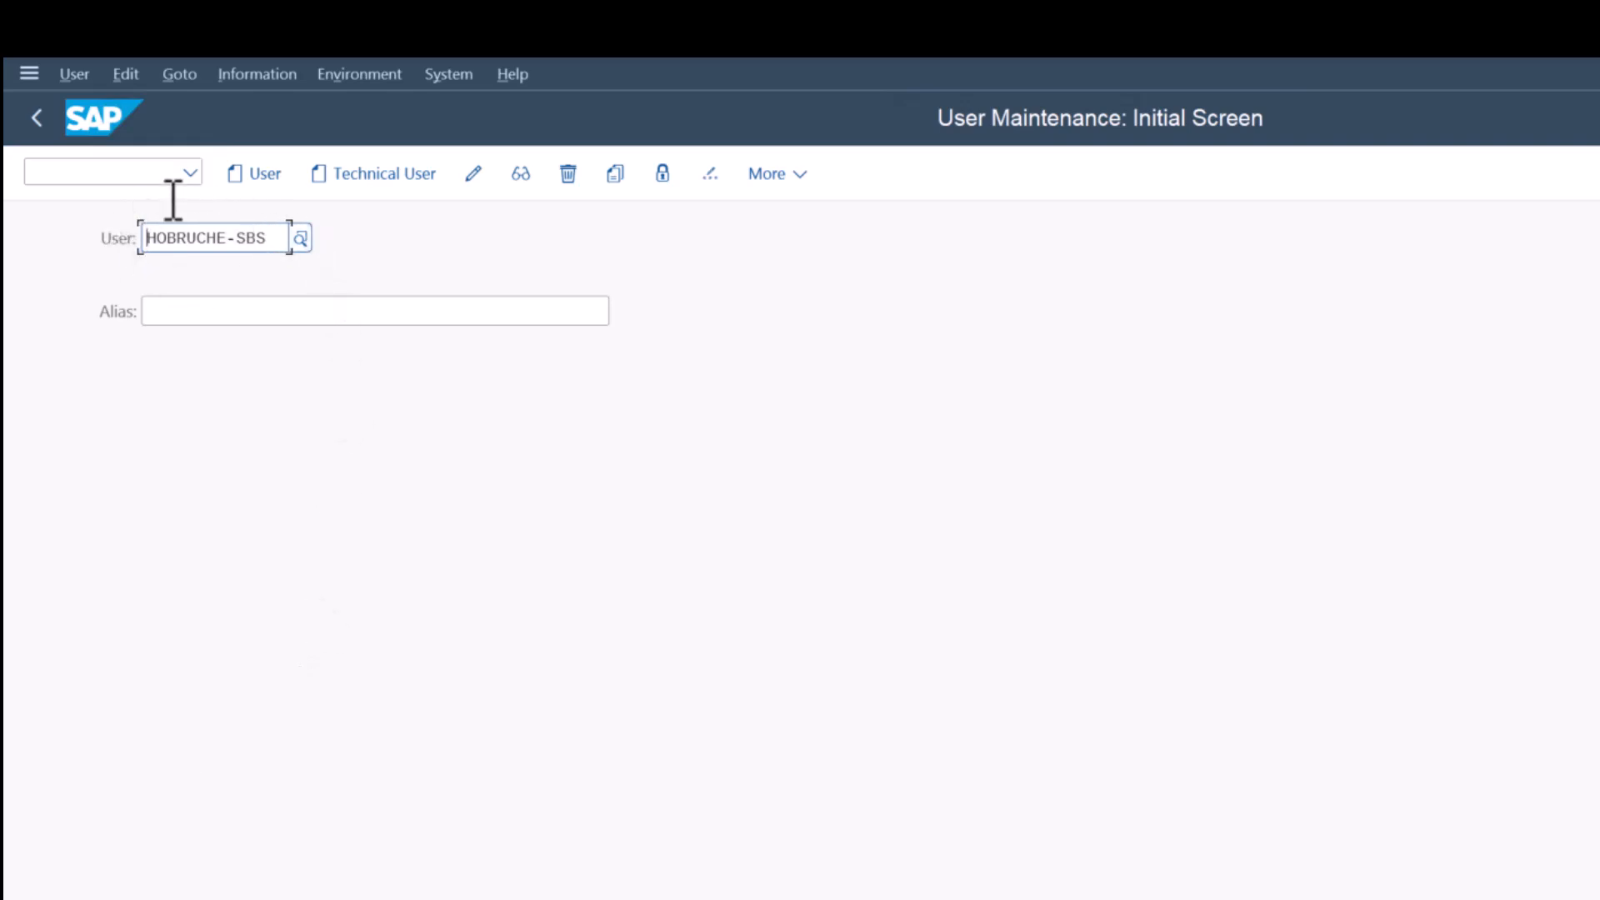
- Run transaction SOAUTH2 from SAP GUI and start creating a new client in OAuth 2.0 Administration in the browser
click(138, 178)
text(/)
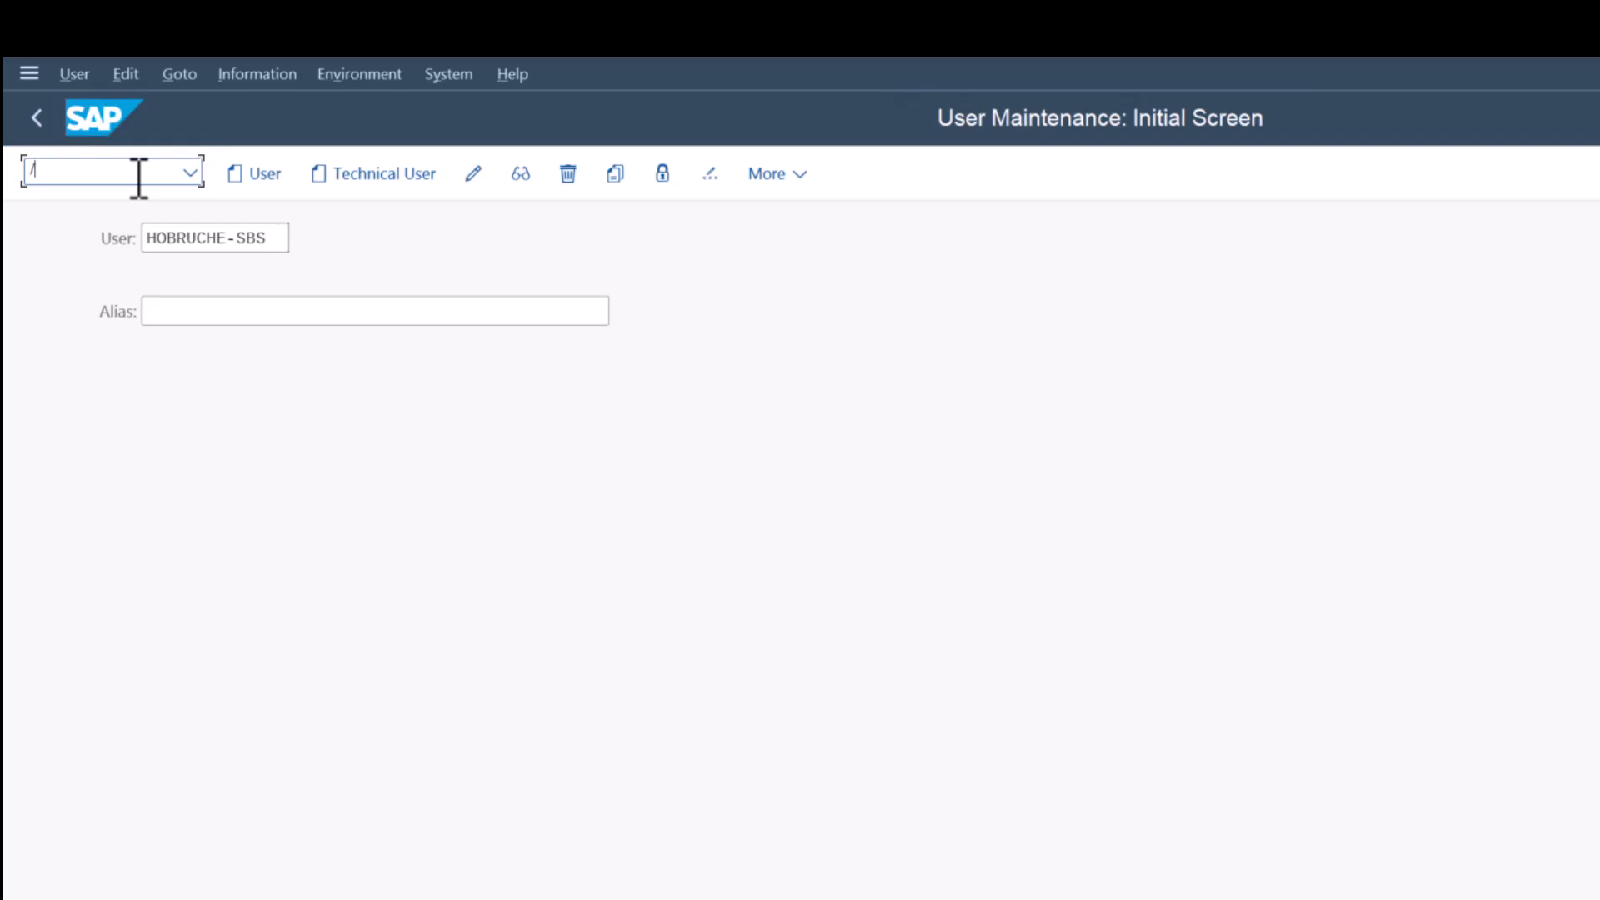
text(nSAM)
key(BackSpace)
key(BackSpace)
text(OAUTH2)
key(Return)
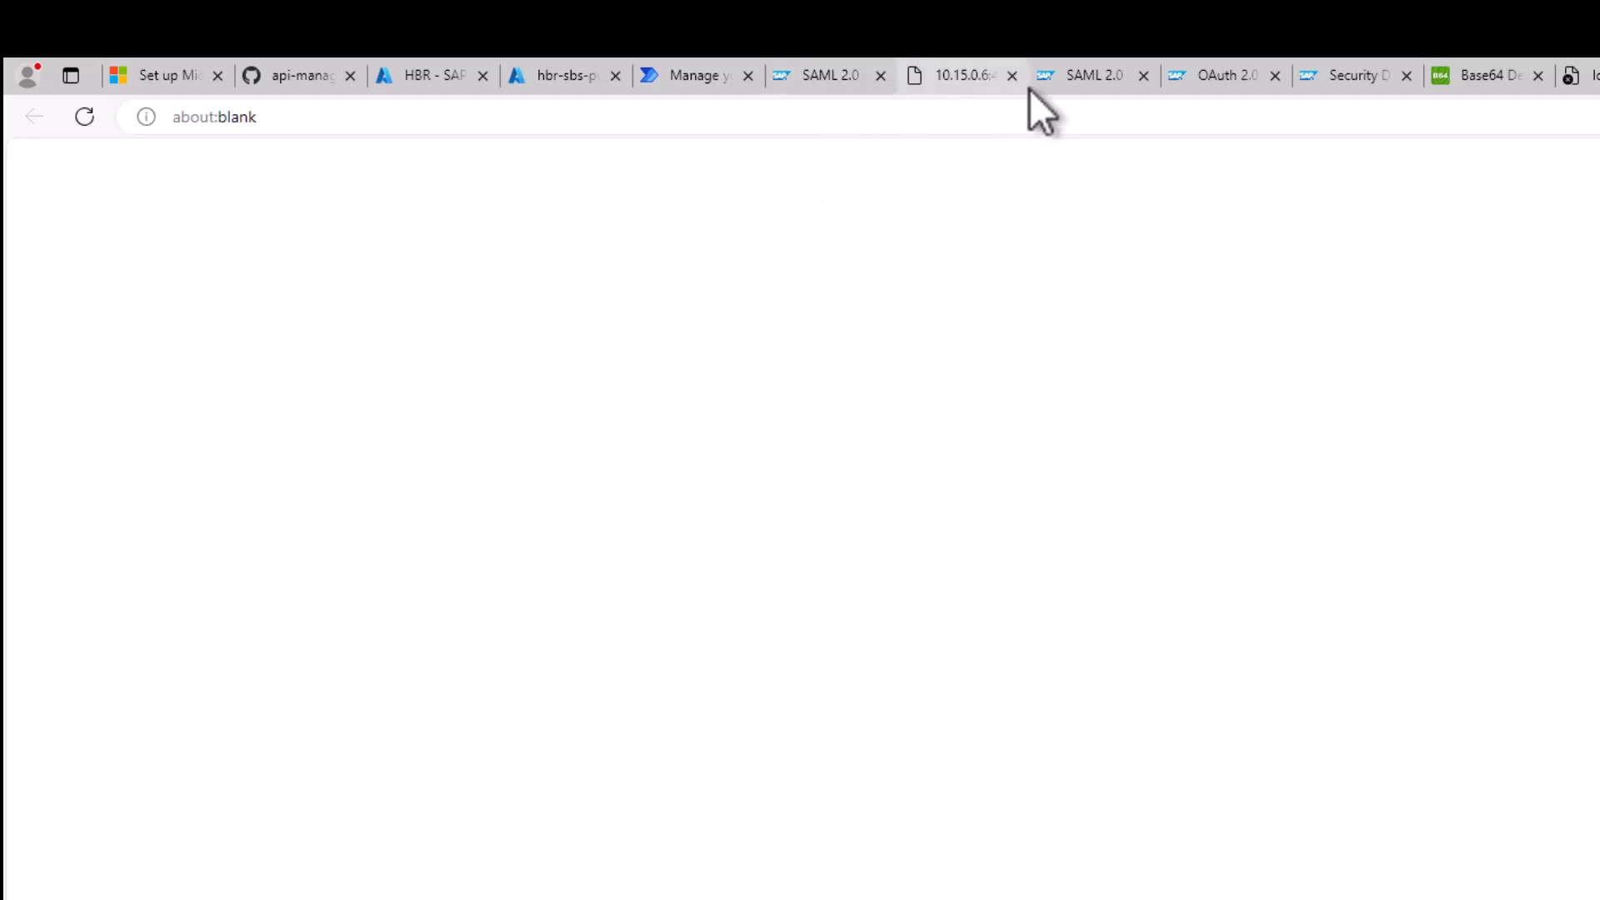
click(1221, 77)
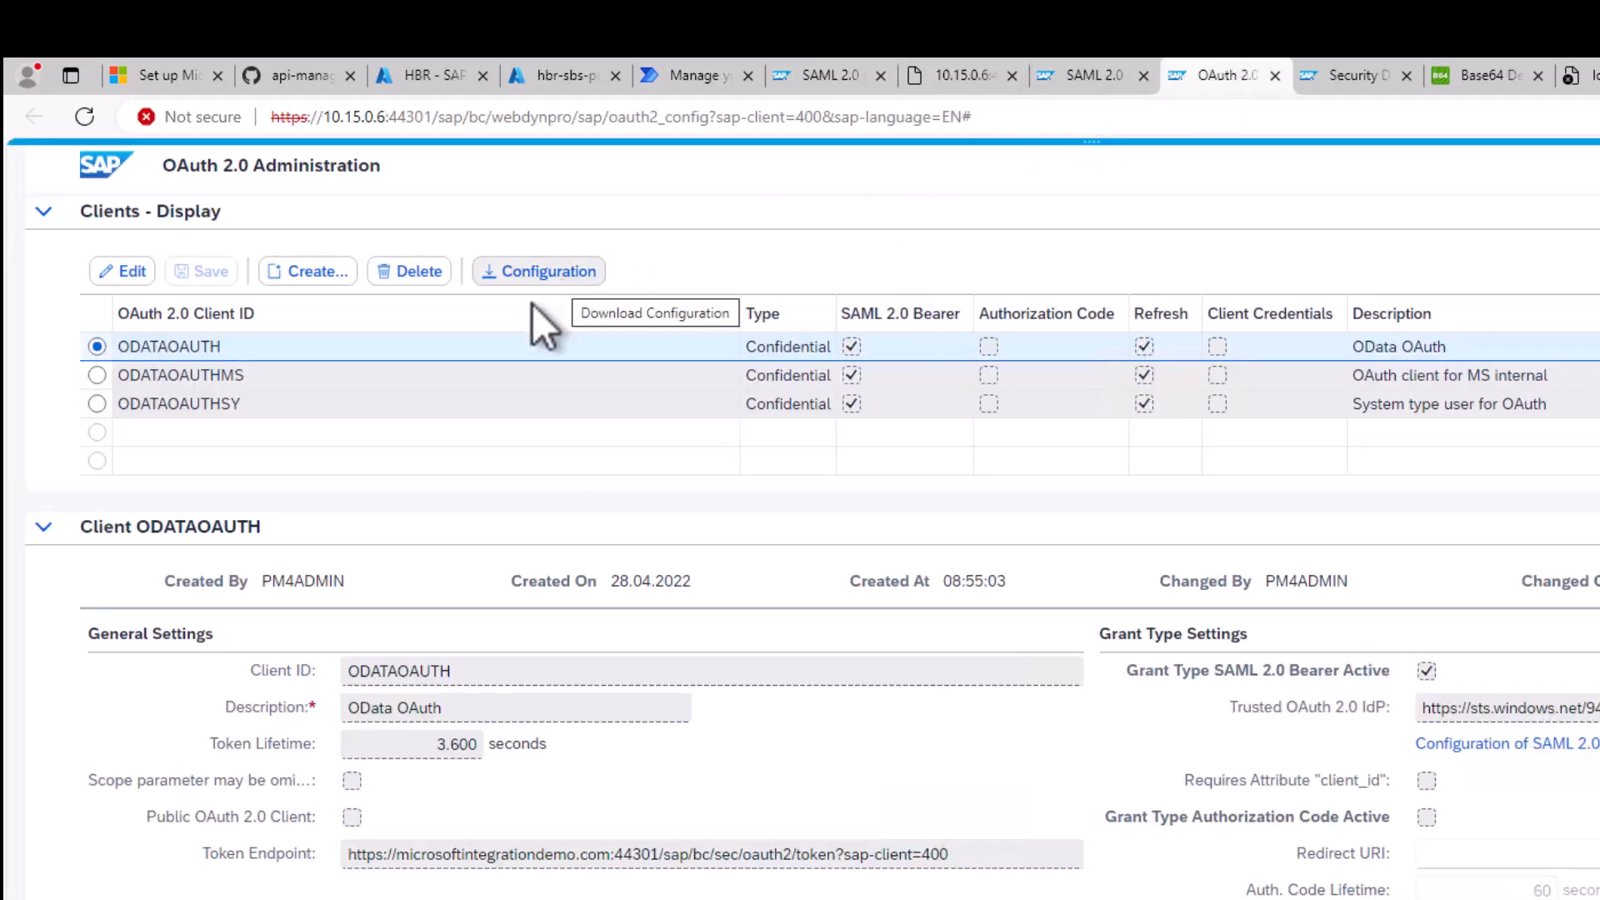
click(316, 273)
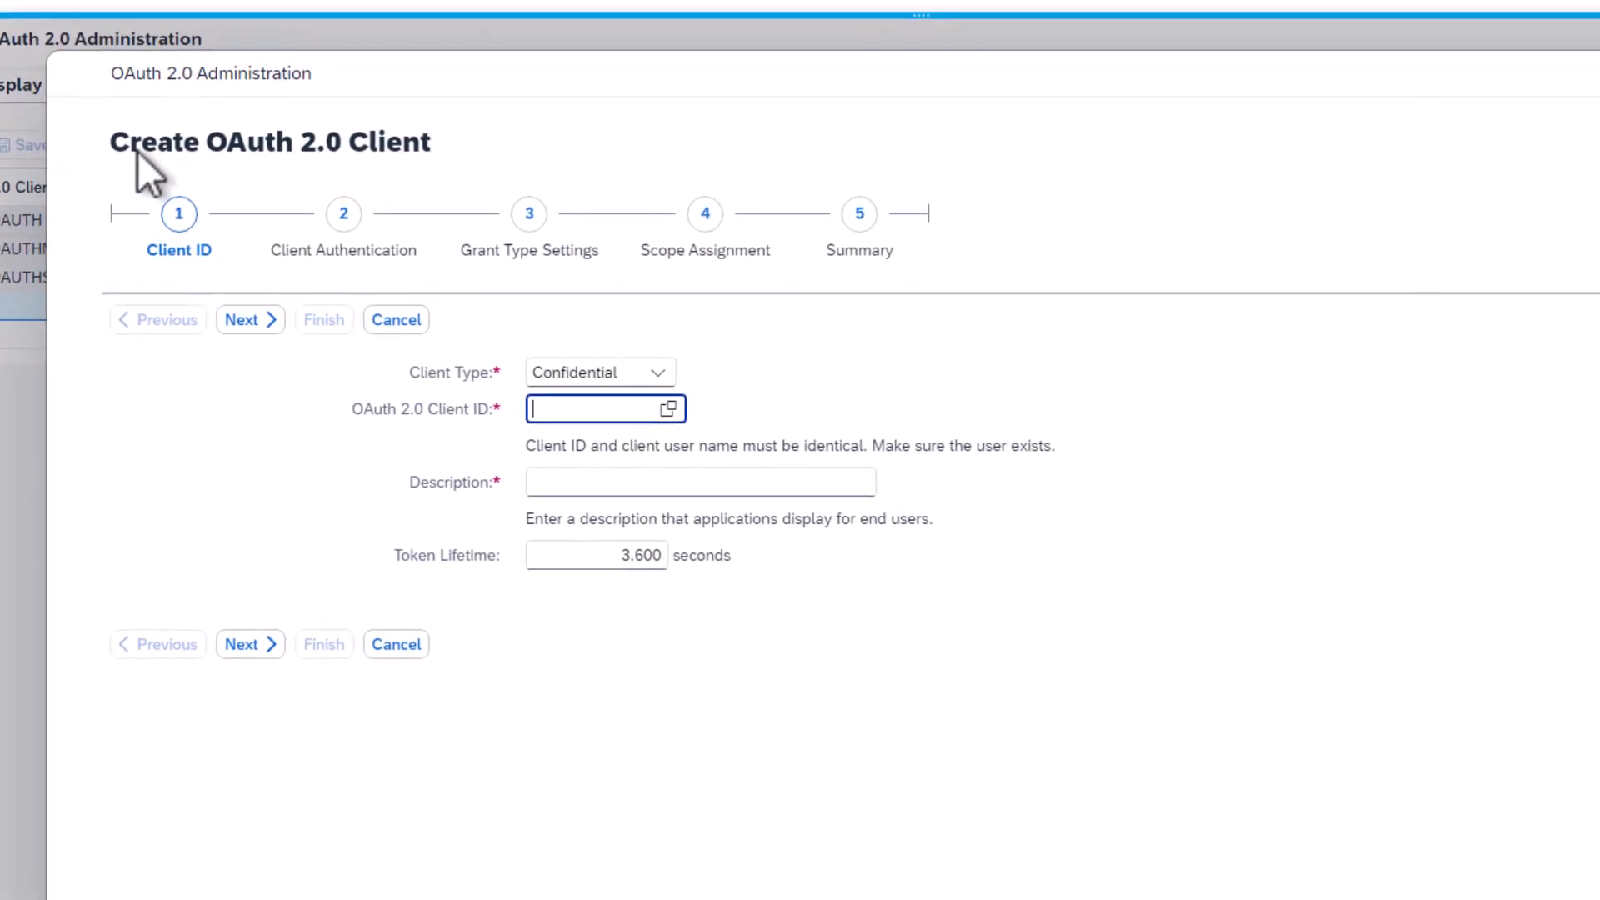
- Pick the SBS system user as the OAuth 2.0 client ID and enter the description "User for Step by step SSO Configuration"
drag(208, 143, 446, 143)
click(669, 408)
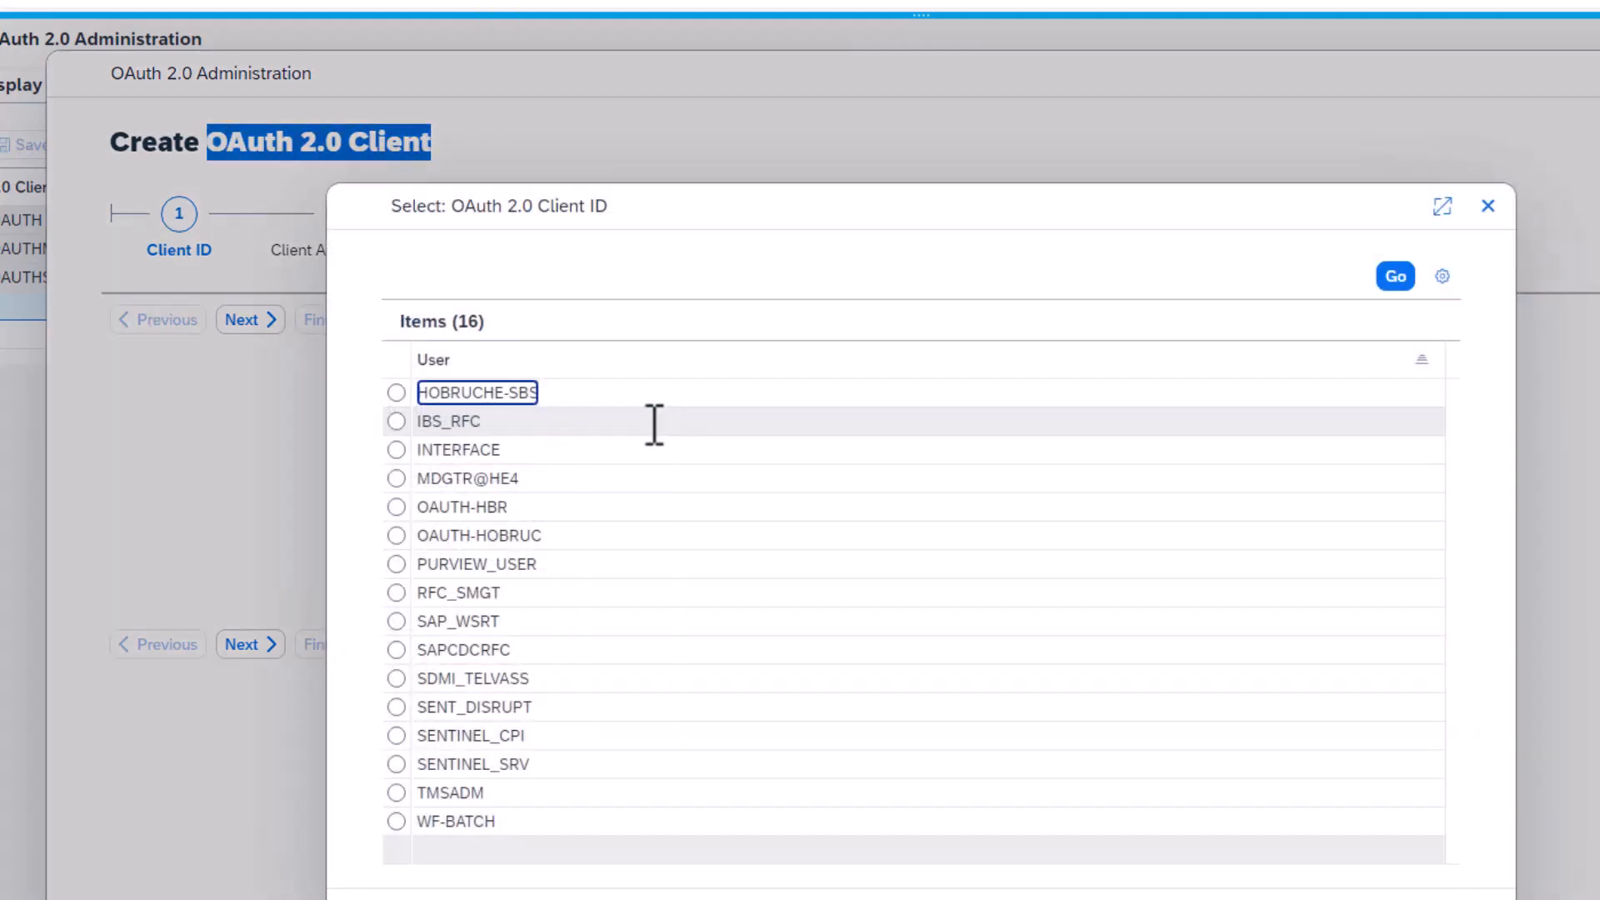
click(426, 397)
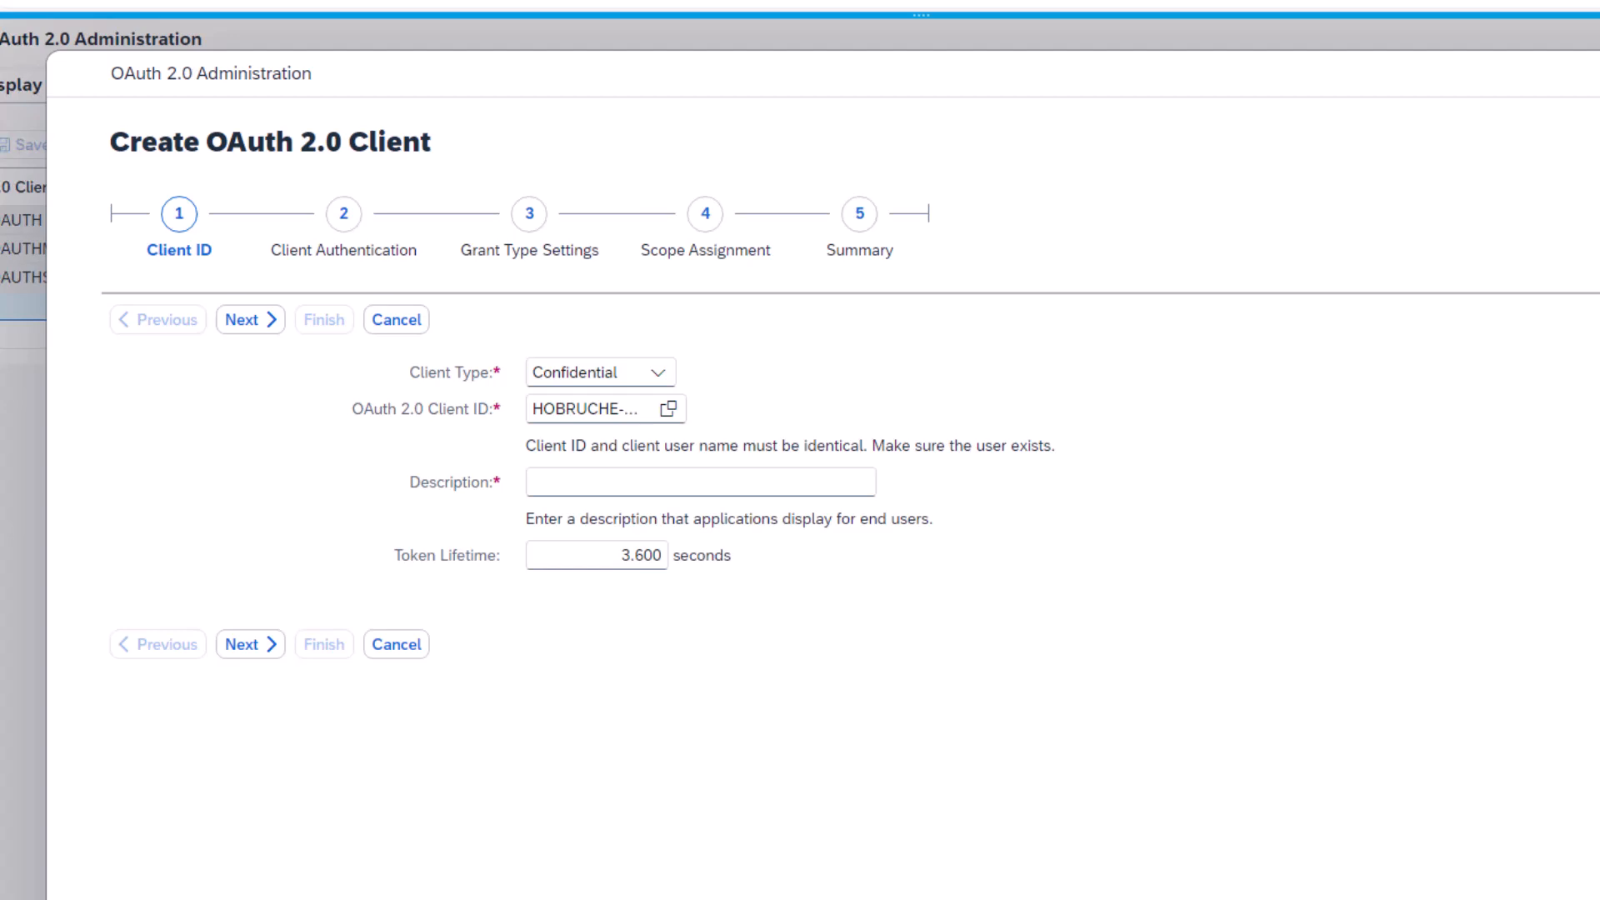
click(602, 483)
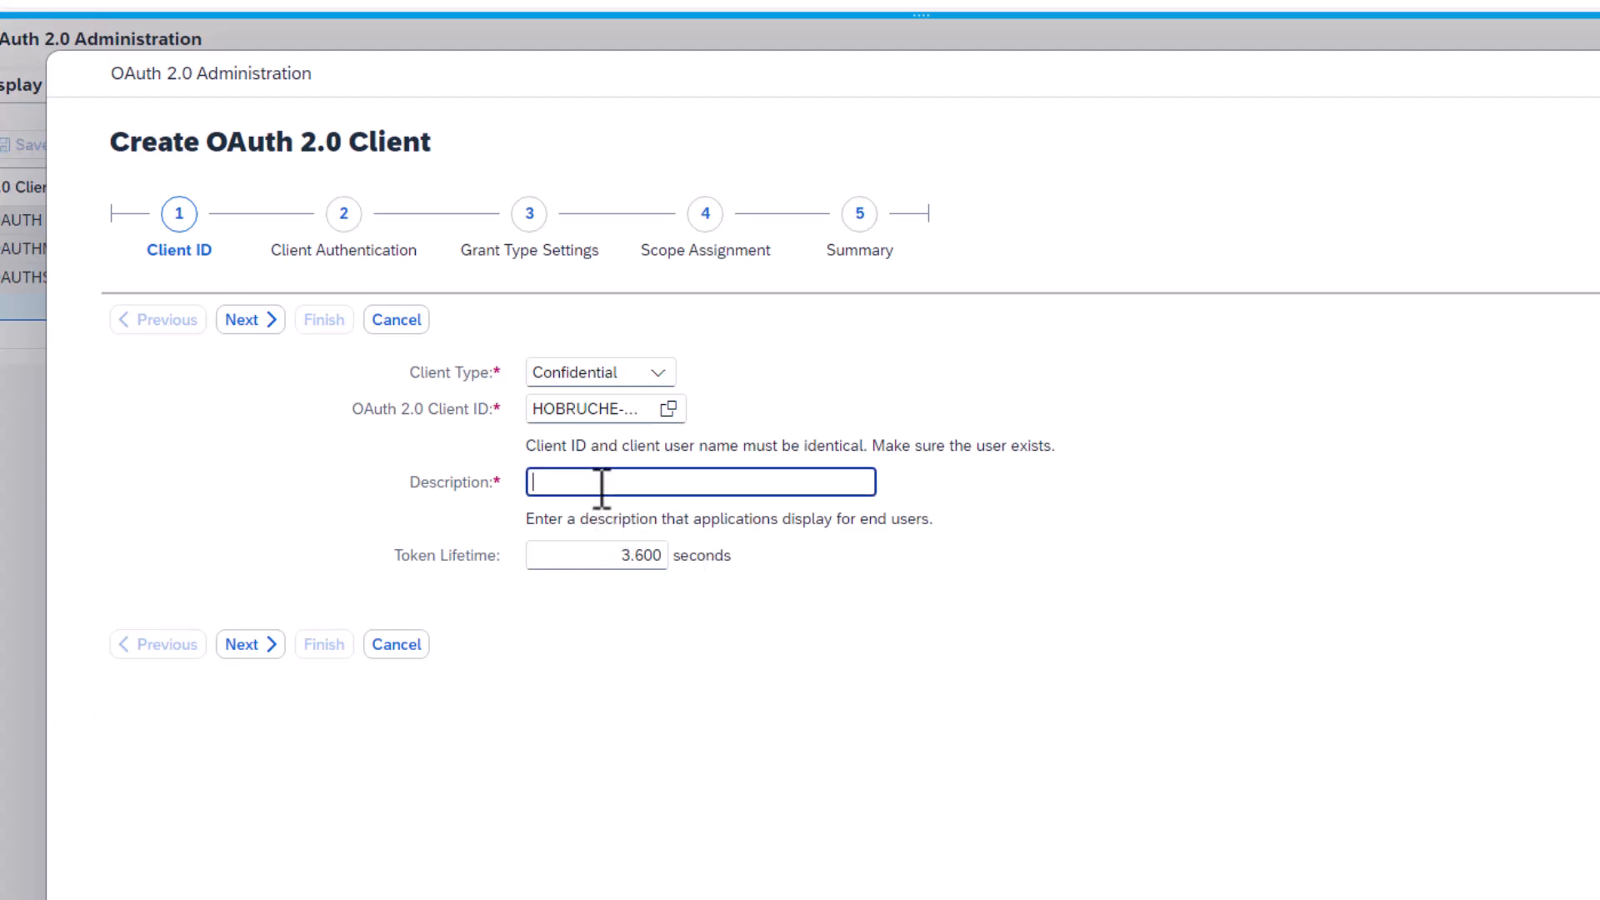
text(User for Step by step SS)
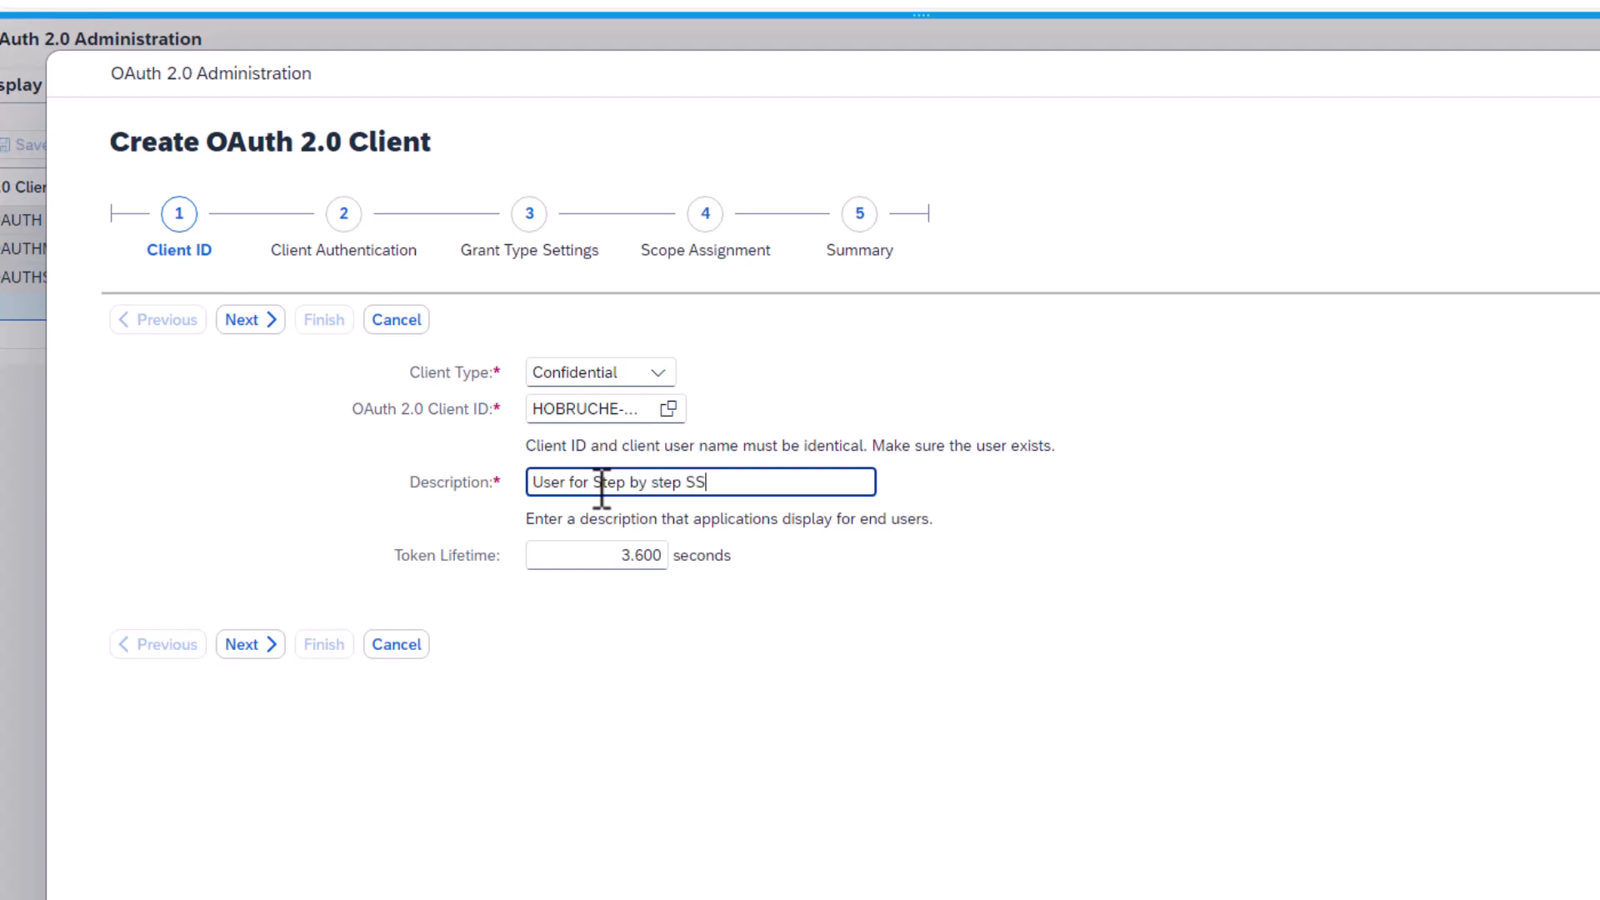
text(O Configuration)
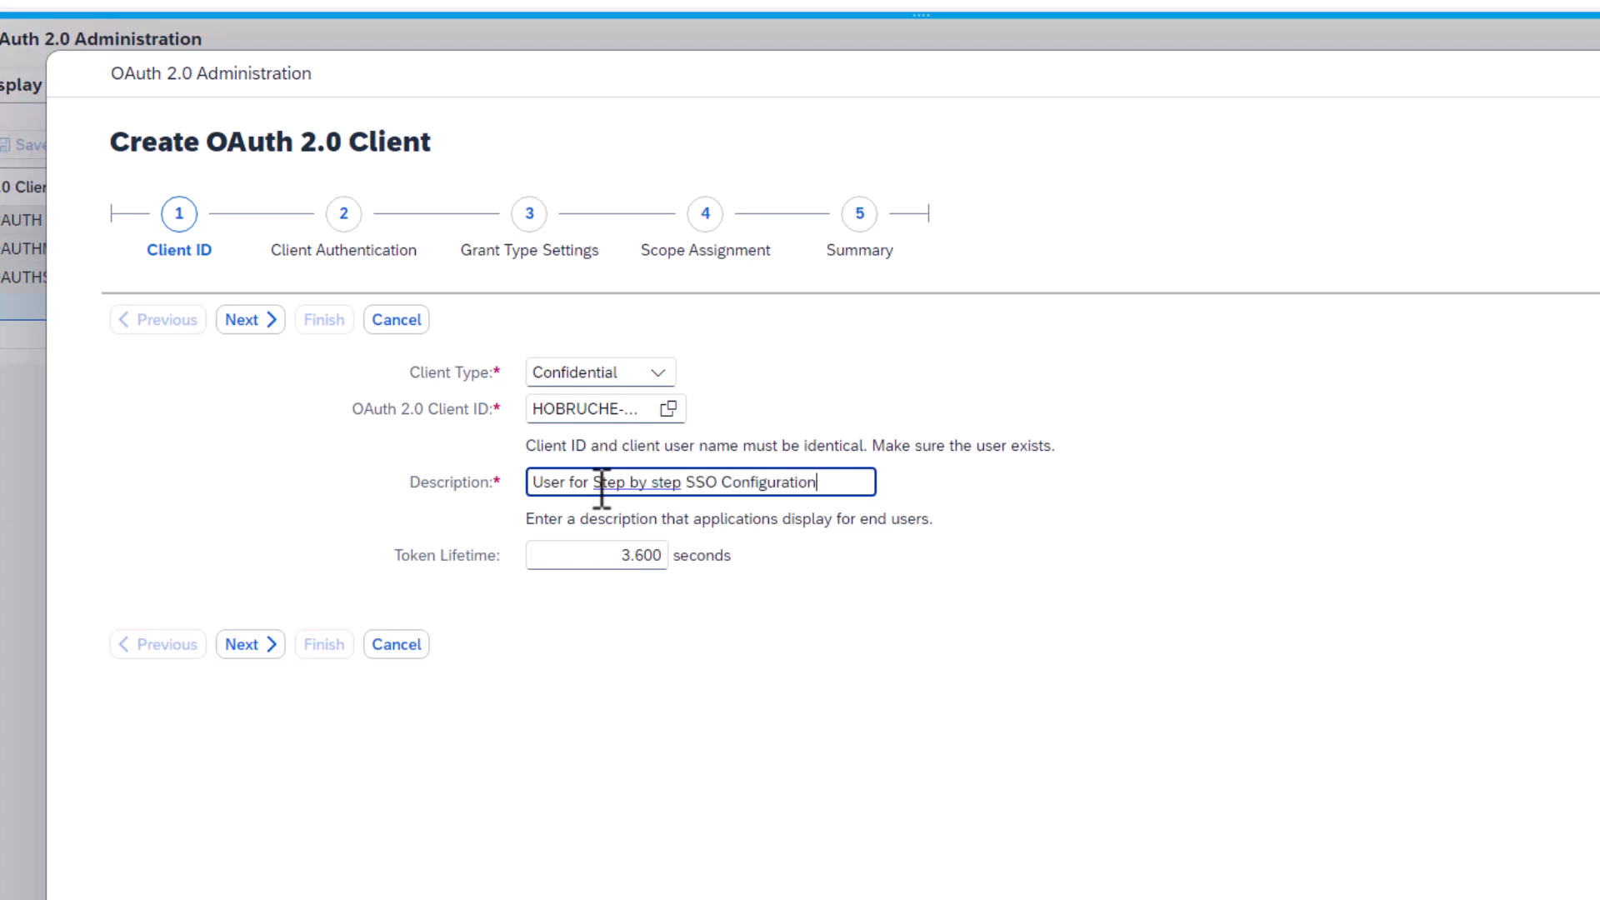
- Compare the client's token lifetime with the HBR-SAPOAuthRefreshExpiry value in power-sso.http in VS Code
click(628, 555)
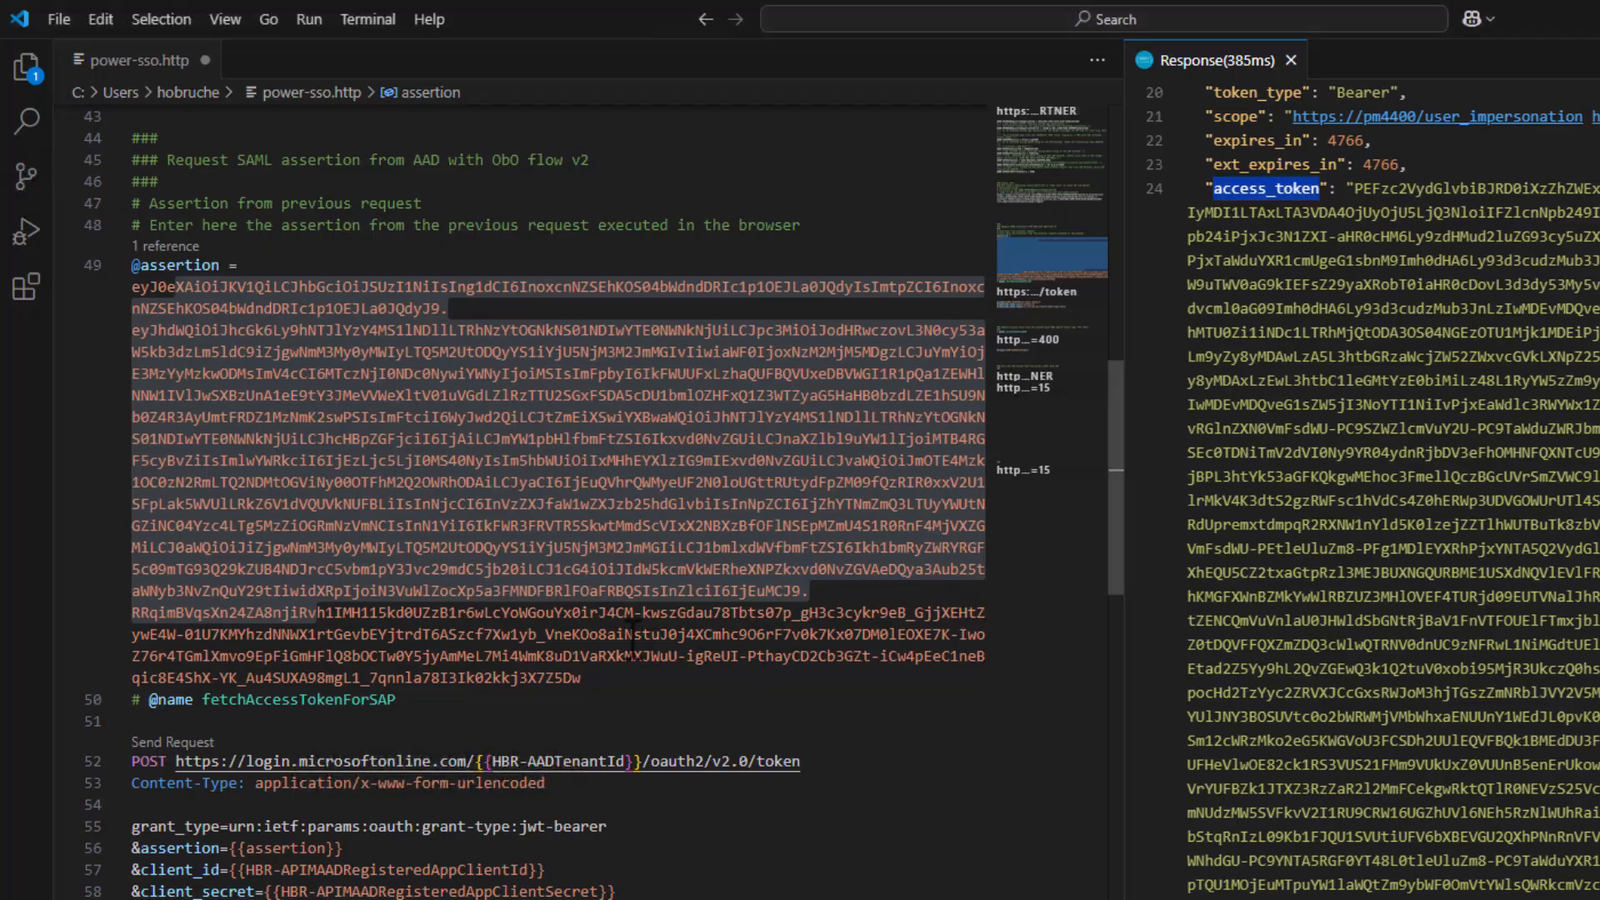
scroll(528, 580, up, 20)
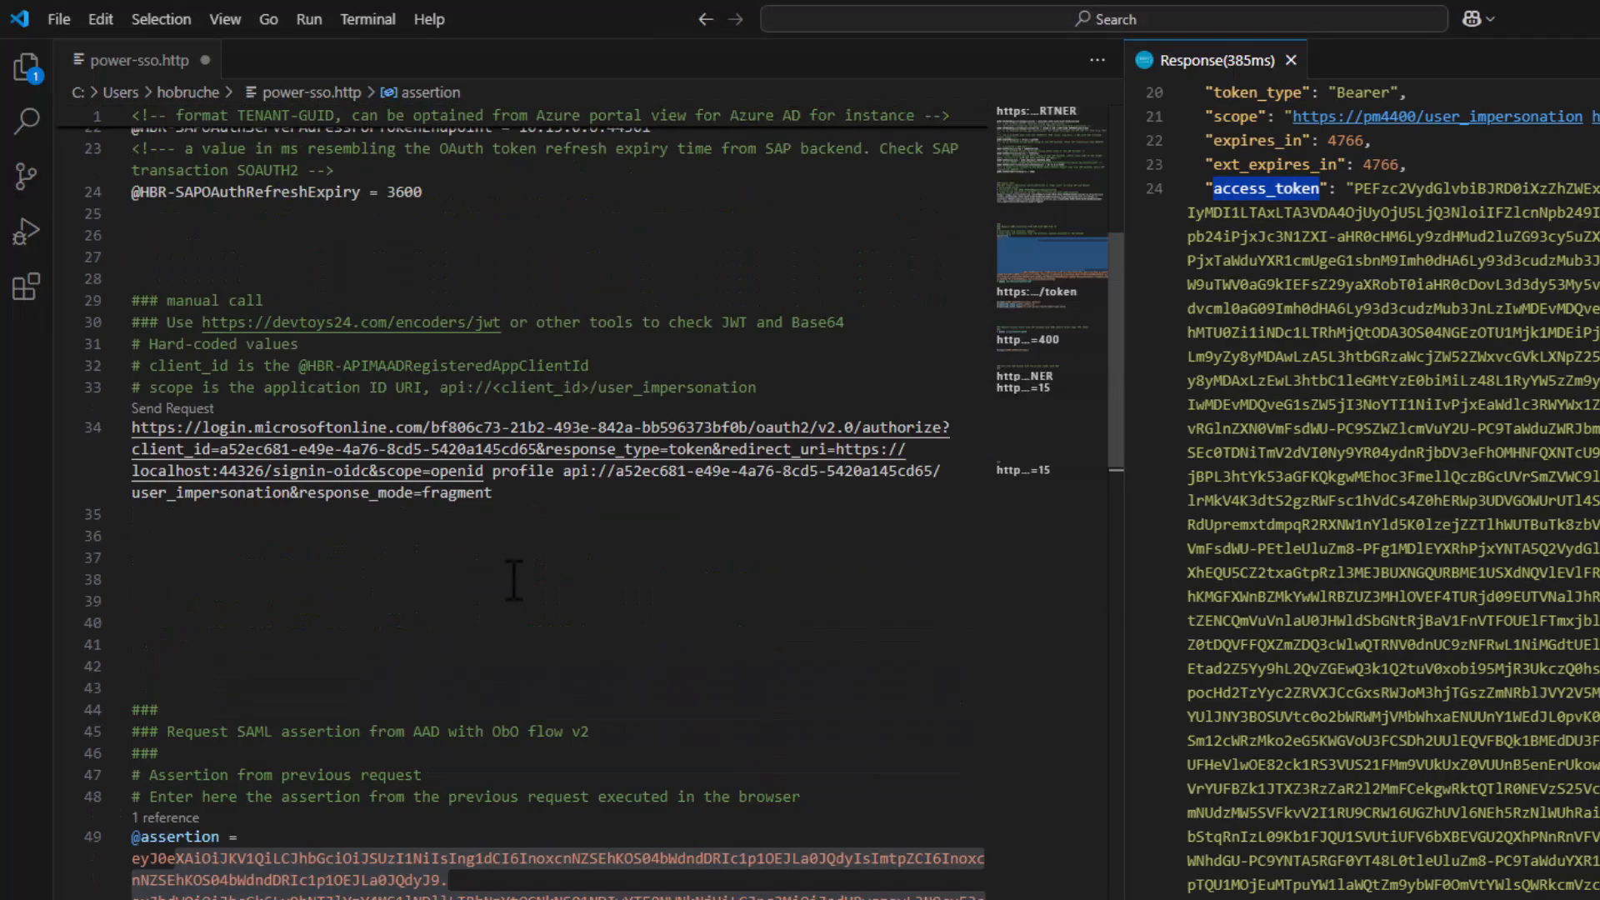
click(398, 591)
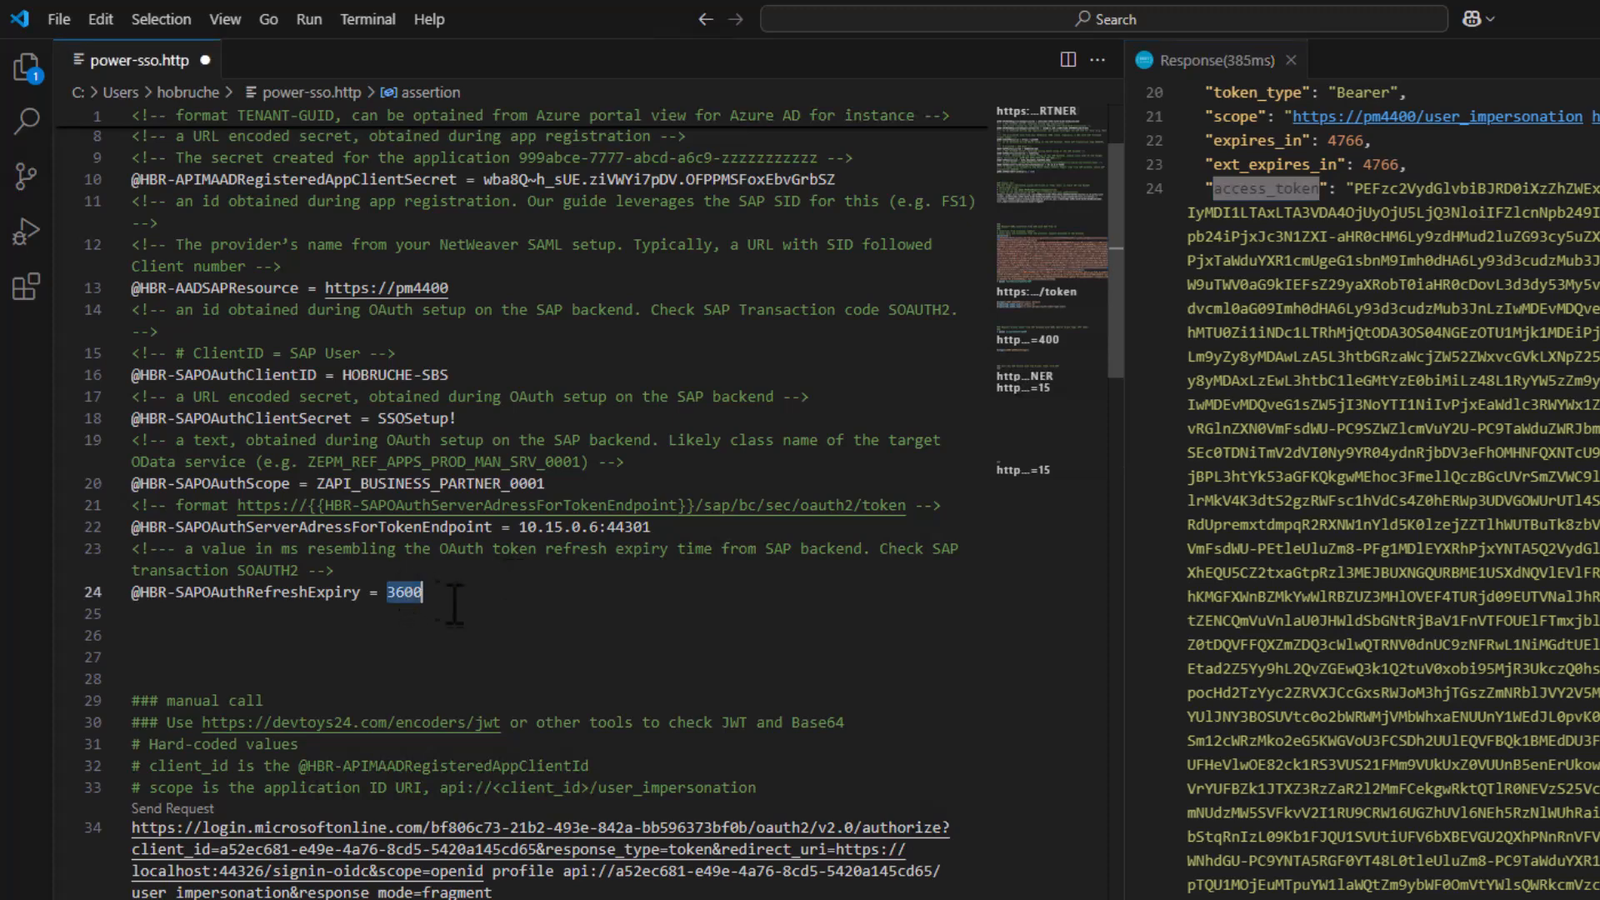
text(.)
key(BackSpace)
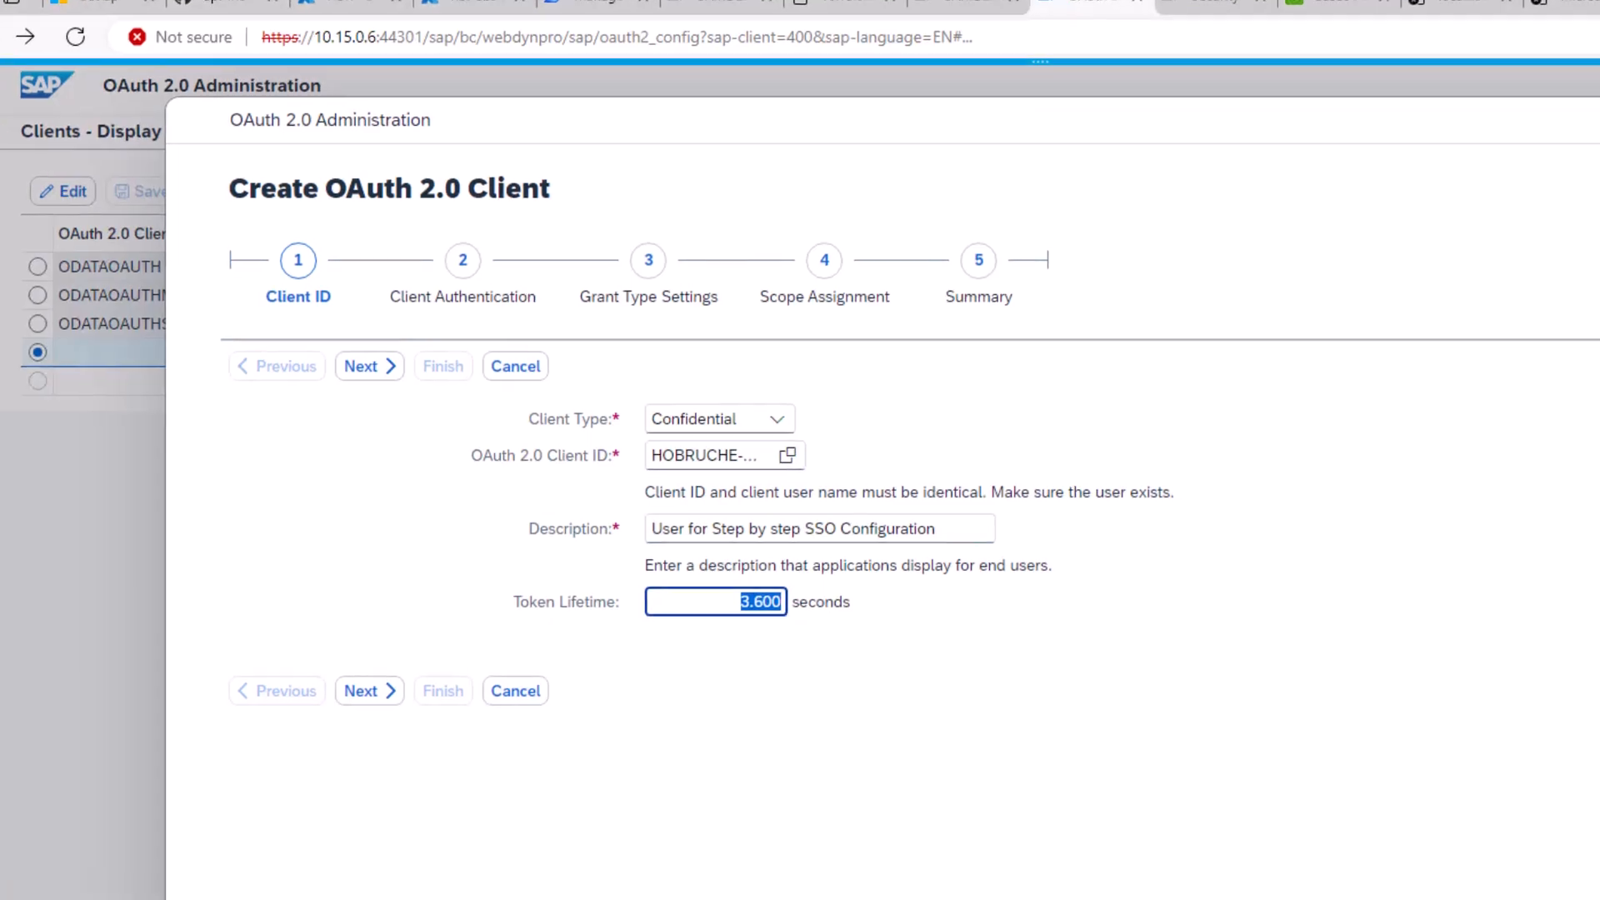
- Keep the default client authentication, allow refresh, and choose the sts.windows.net provider starting with bf806c73 as the trusted OAuth 2.0 IdP
click(366, 691)
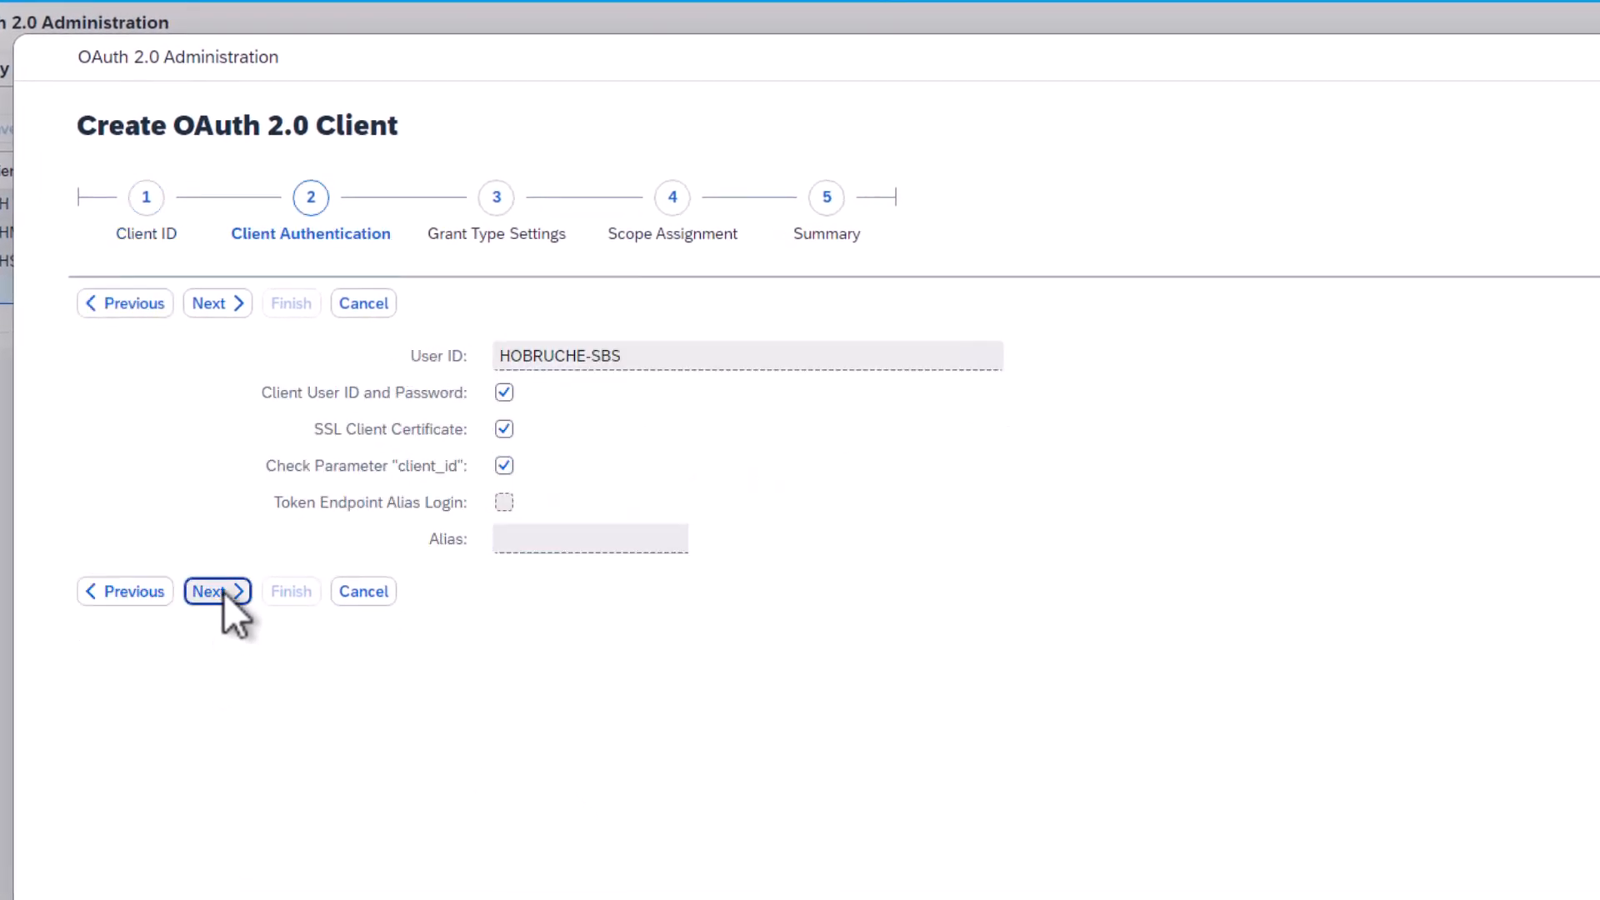
click(223, 592)
click(503, 612)
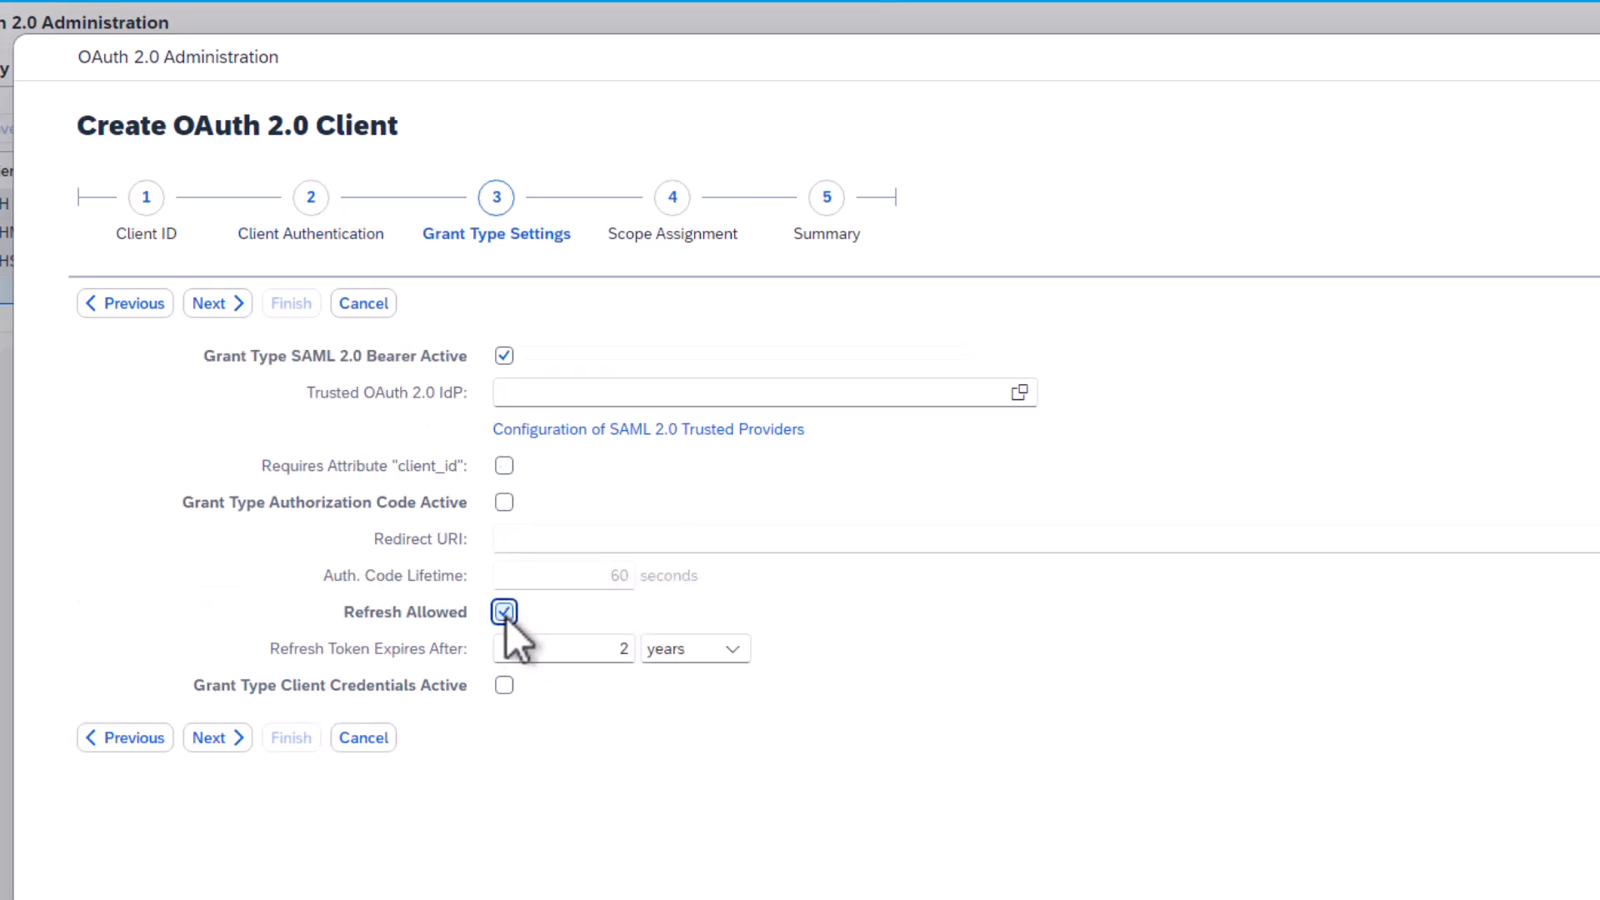
click(1020, 398)
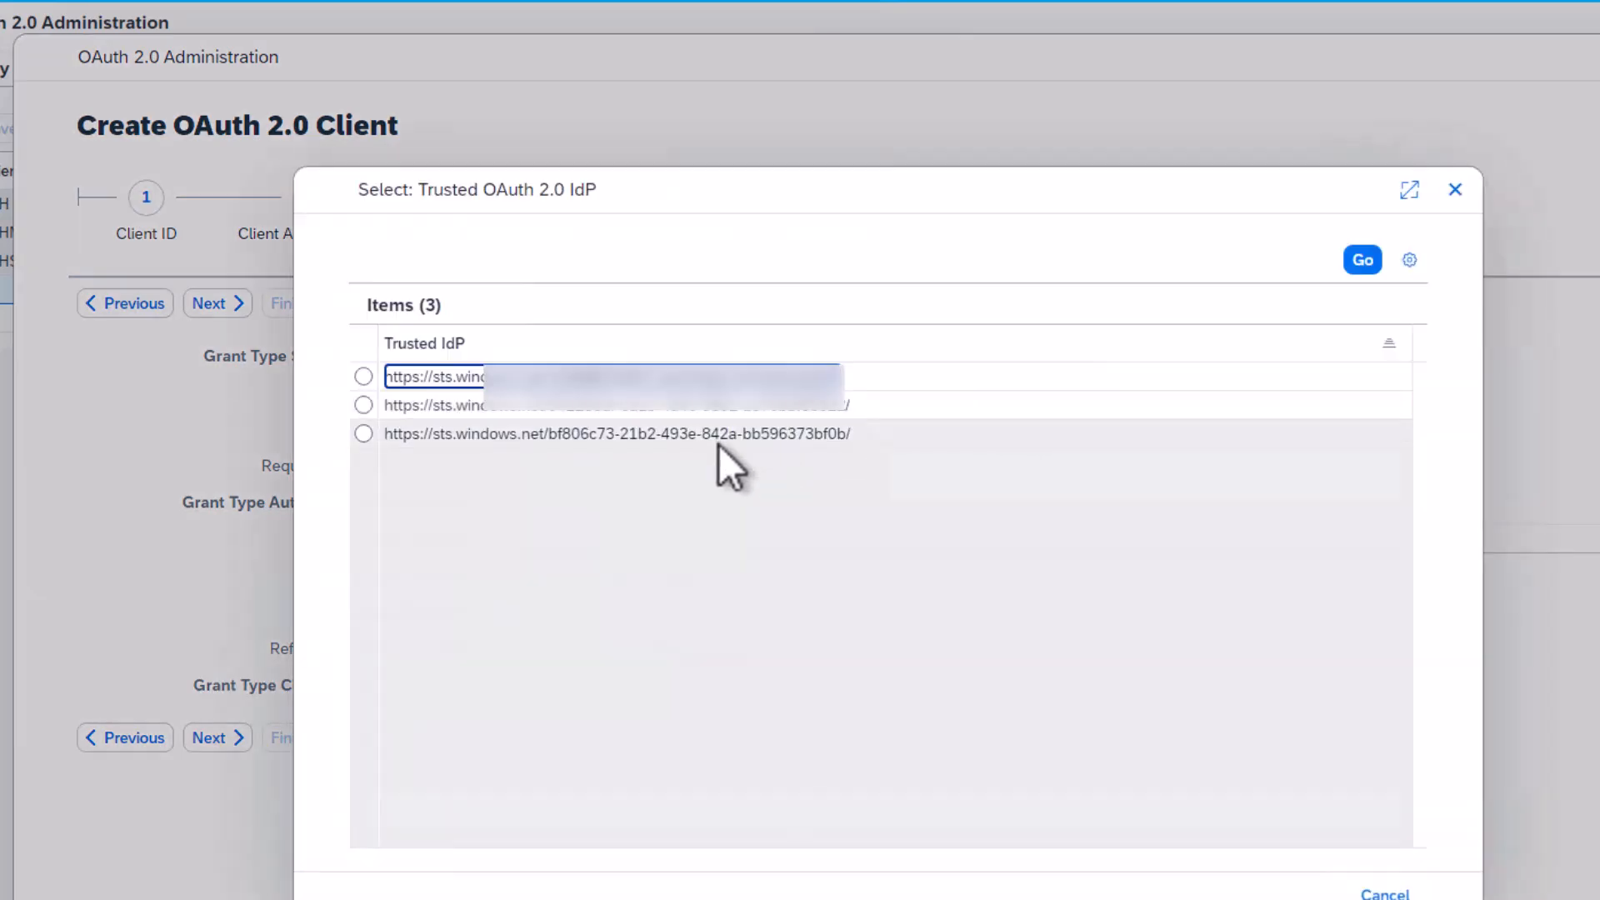
click(718, 440)
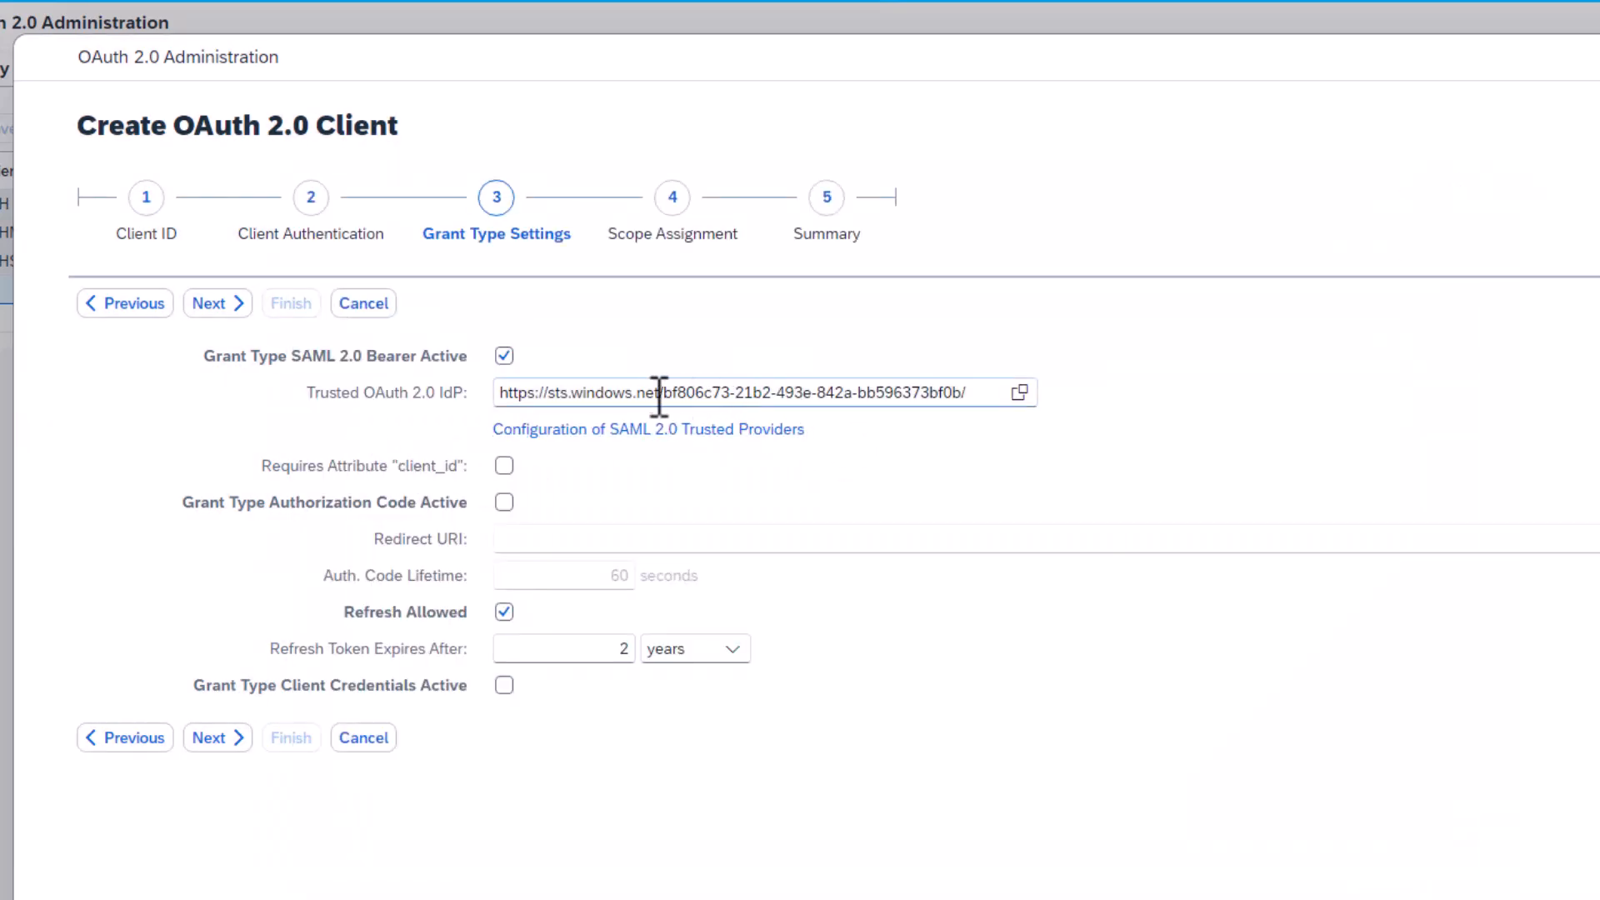
- Compare the tenant ID in the trusted IdP with HBR-AADTenantId in power-sso.http, and continue to the scope assignment
drag(664, 393, 965, 403)
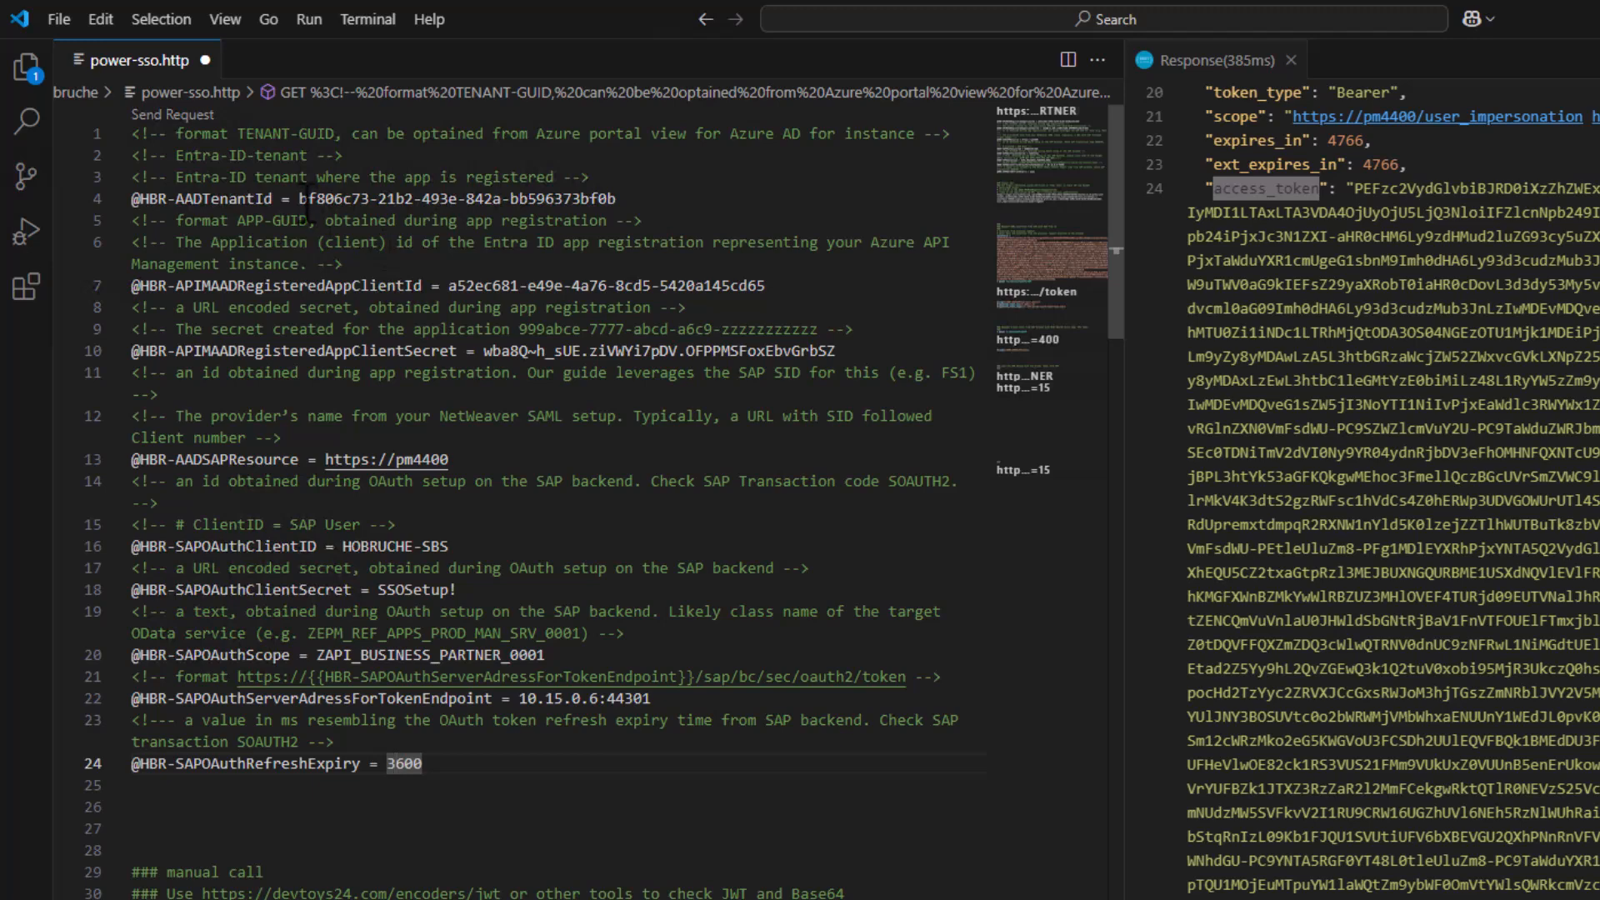
drag(299, 200, 617, 204)
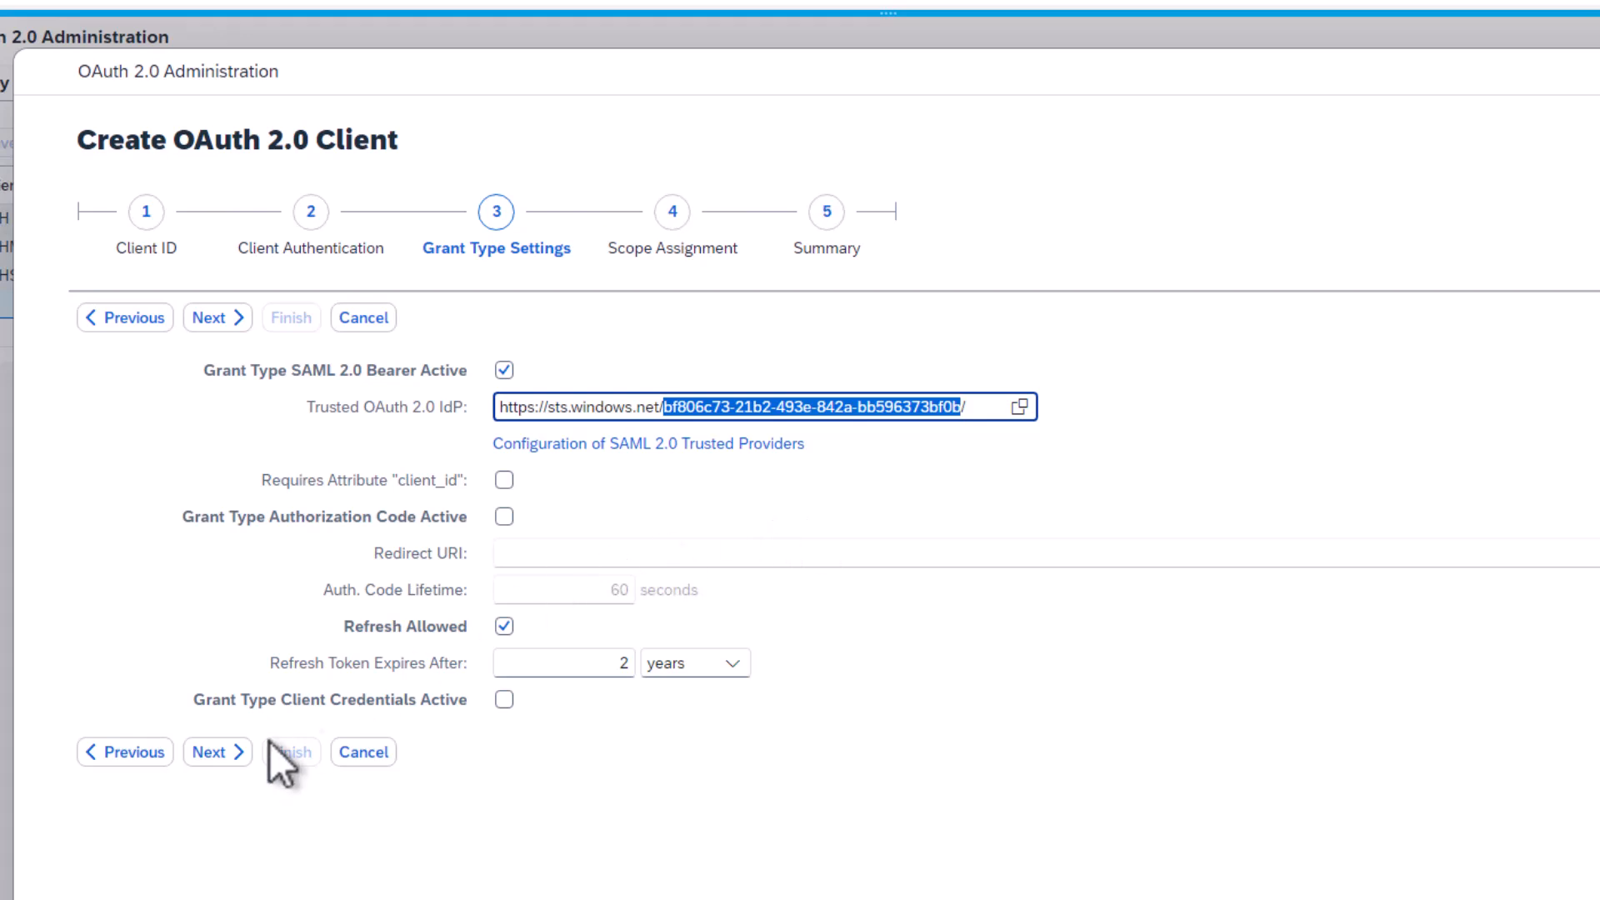
click(223, 752)
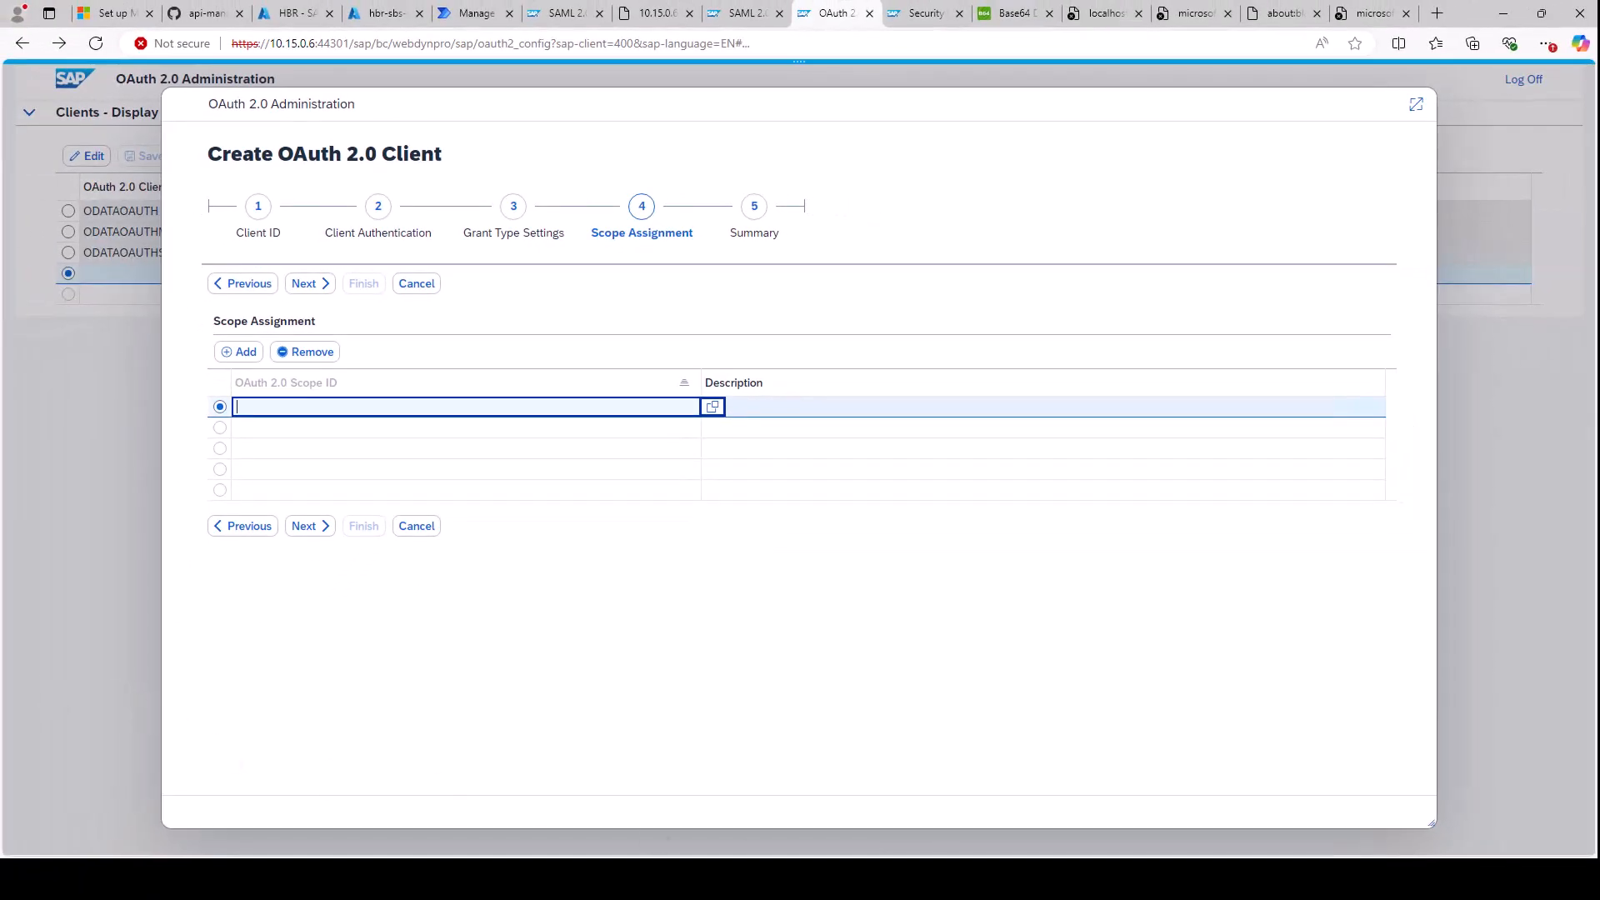
- Switch to SAP GUI and run transaction /n/IWFND/MAINT_SERVICE for activating and maintaining services
click(912, 803)
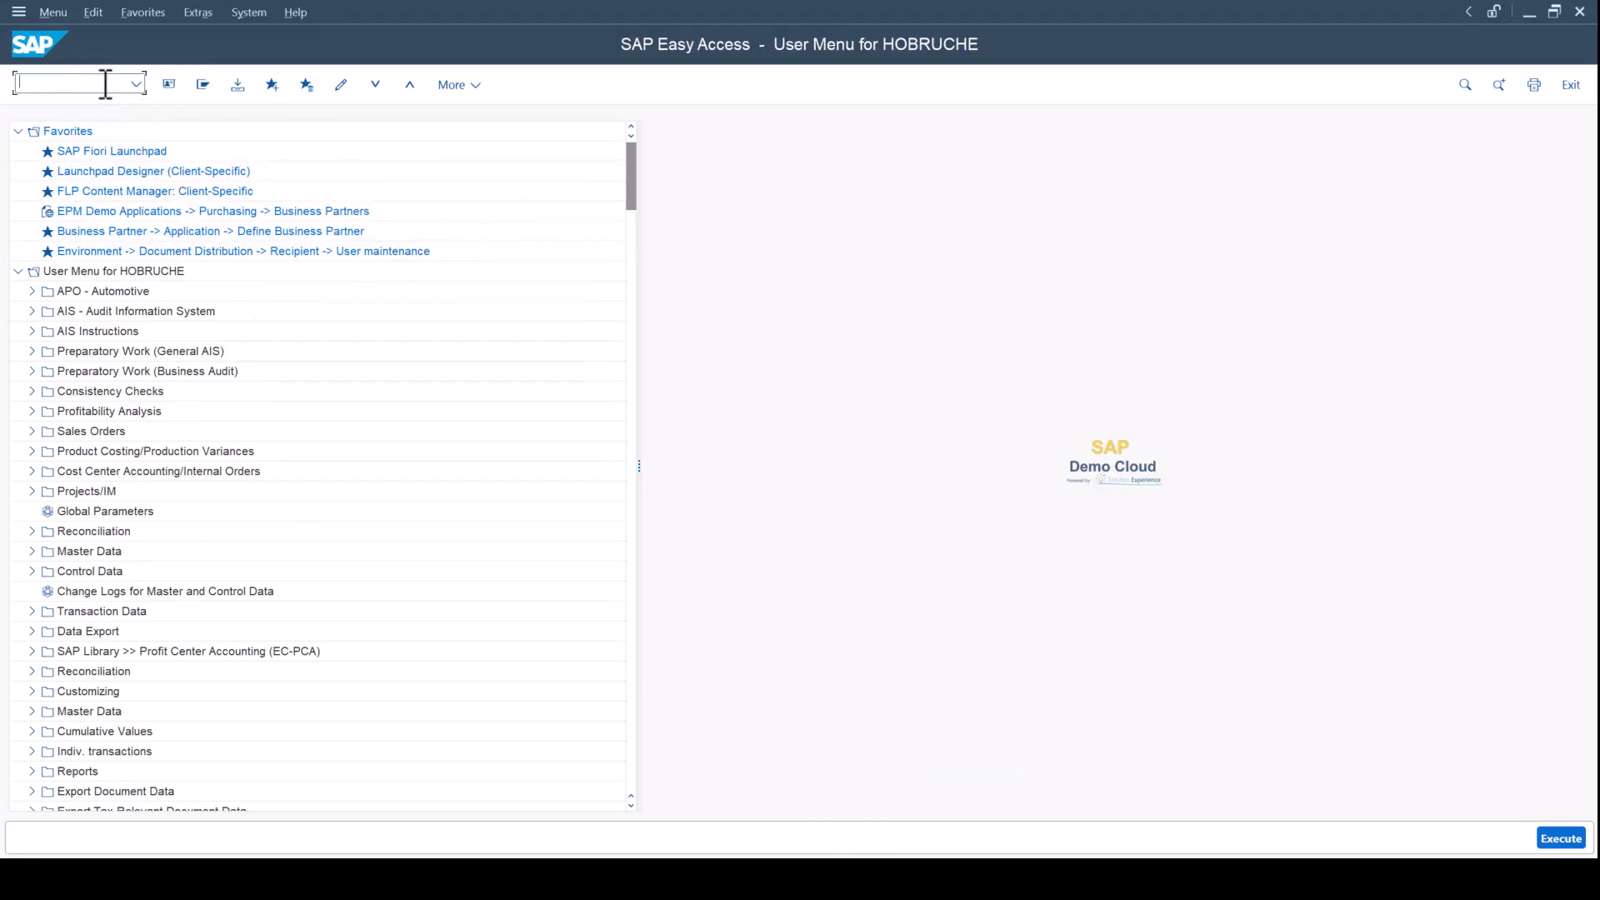
text(/n/IW)
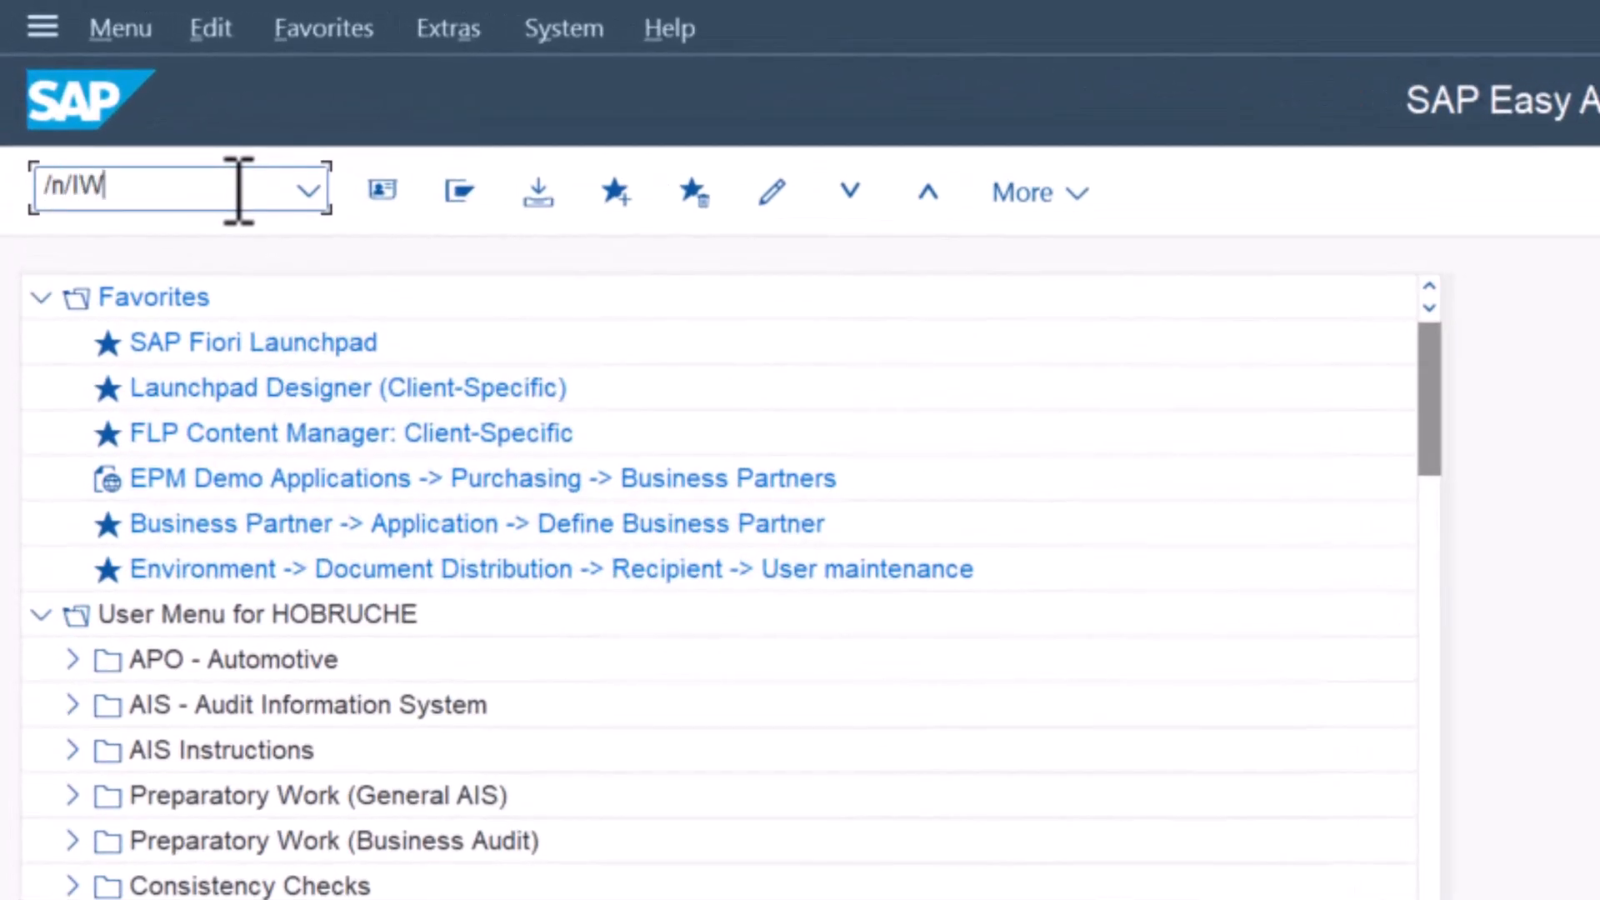
text(FND/MAINT_SER)
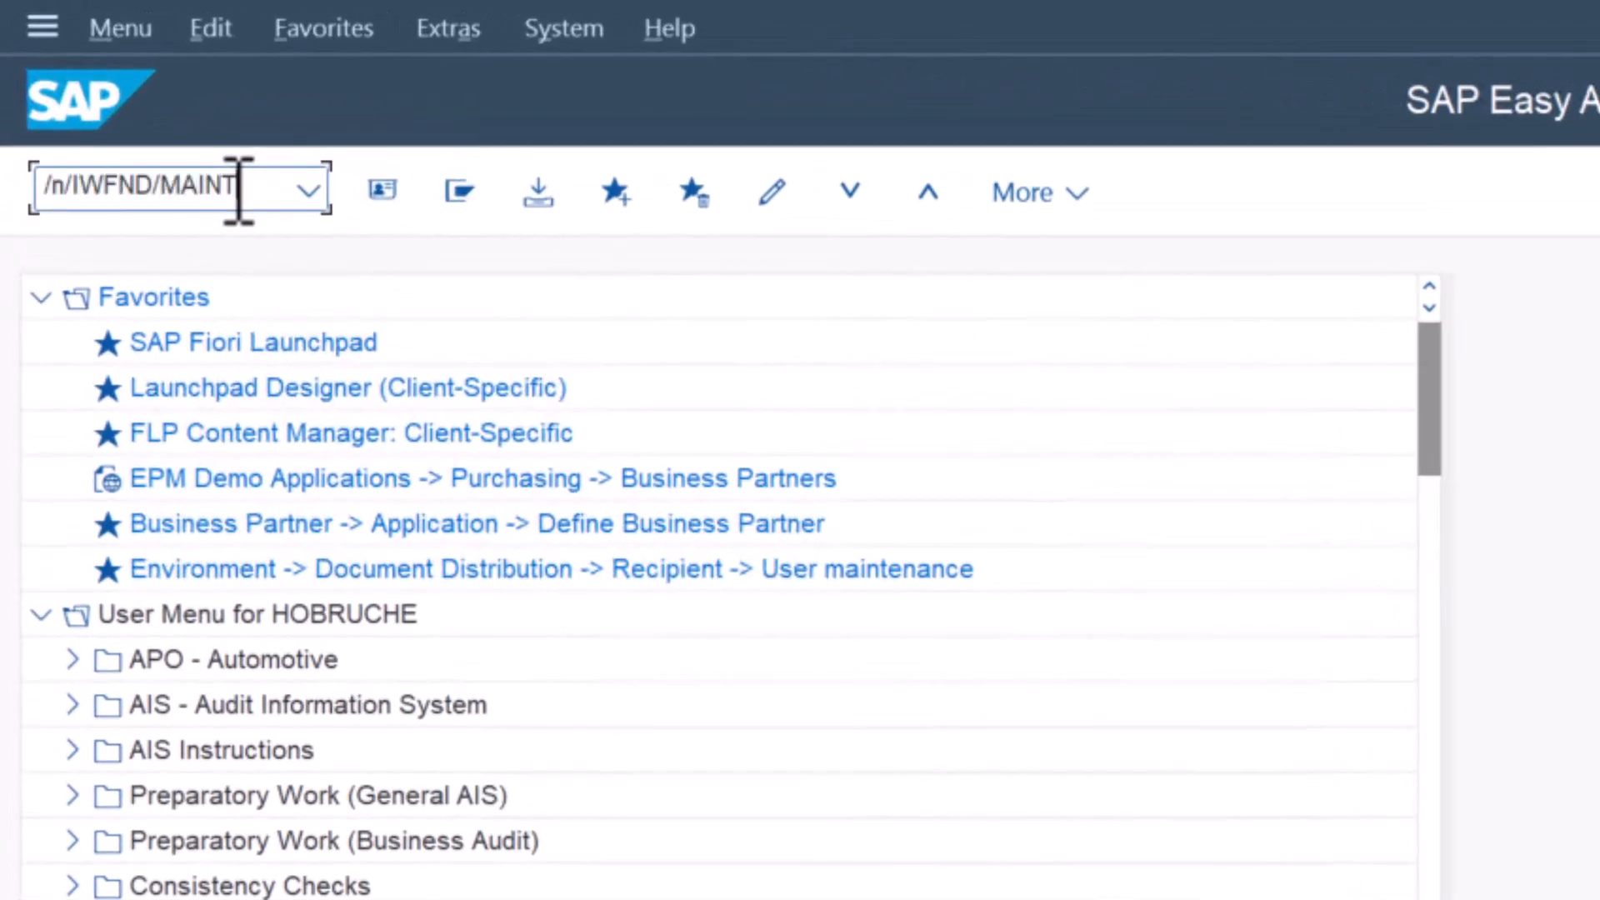
text(VICE)
key(Return)
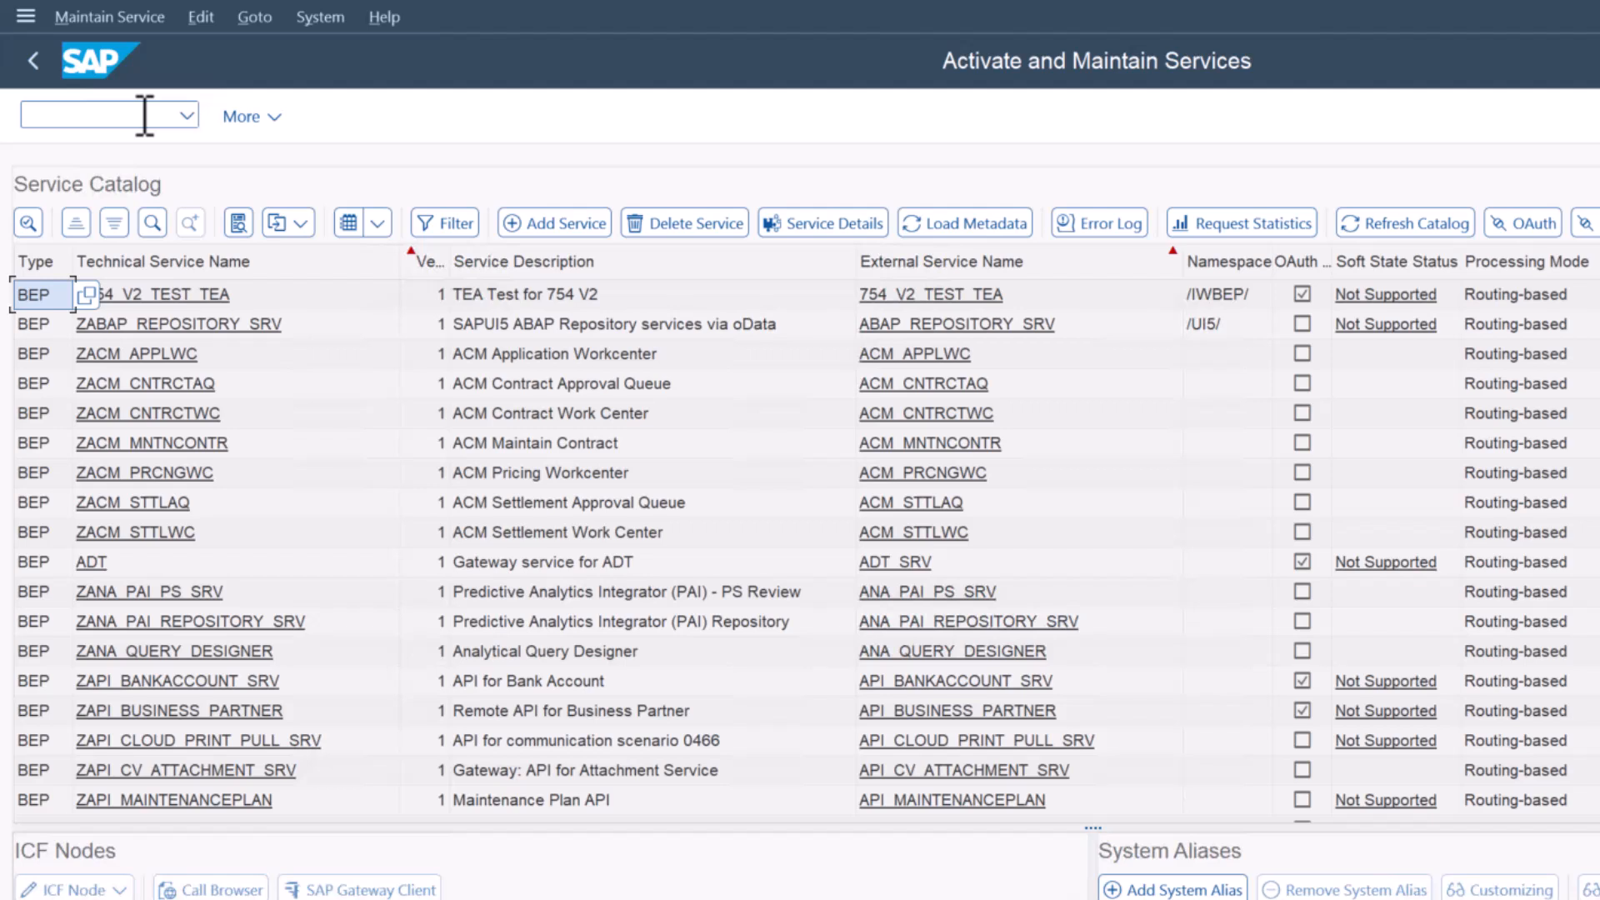
- Search the service catalog for BUSINESS_PAR and close the search dialog
click(591, 222)
click(530, 294)
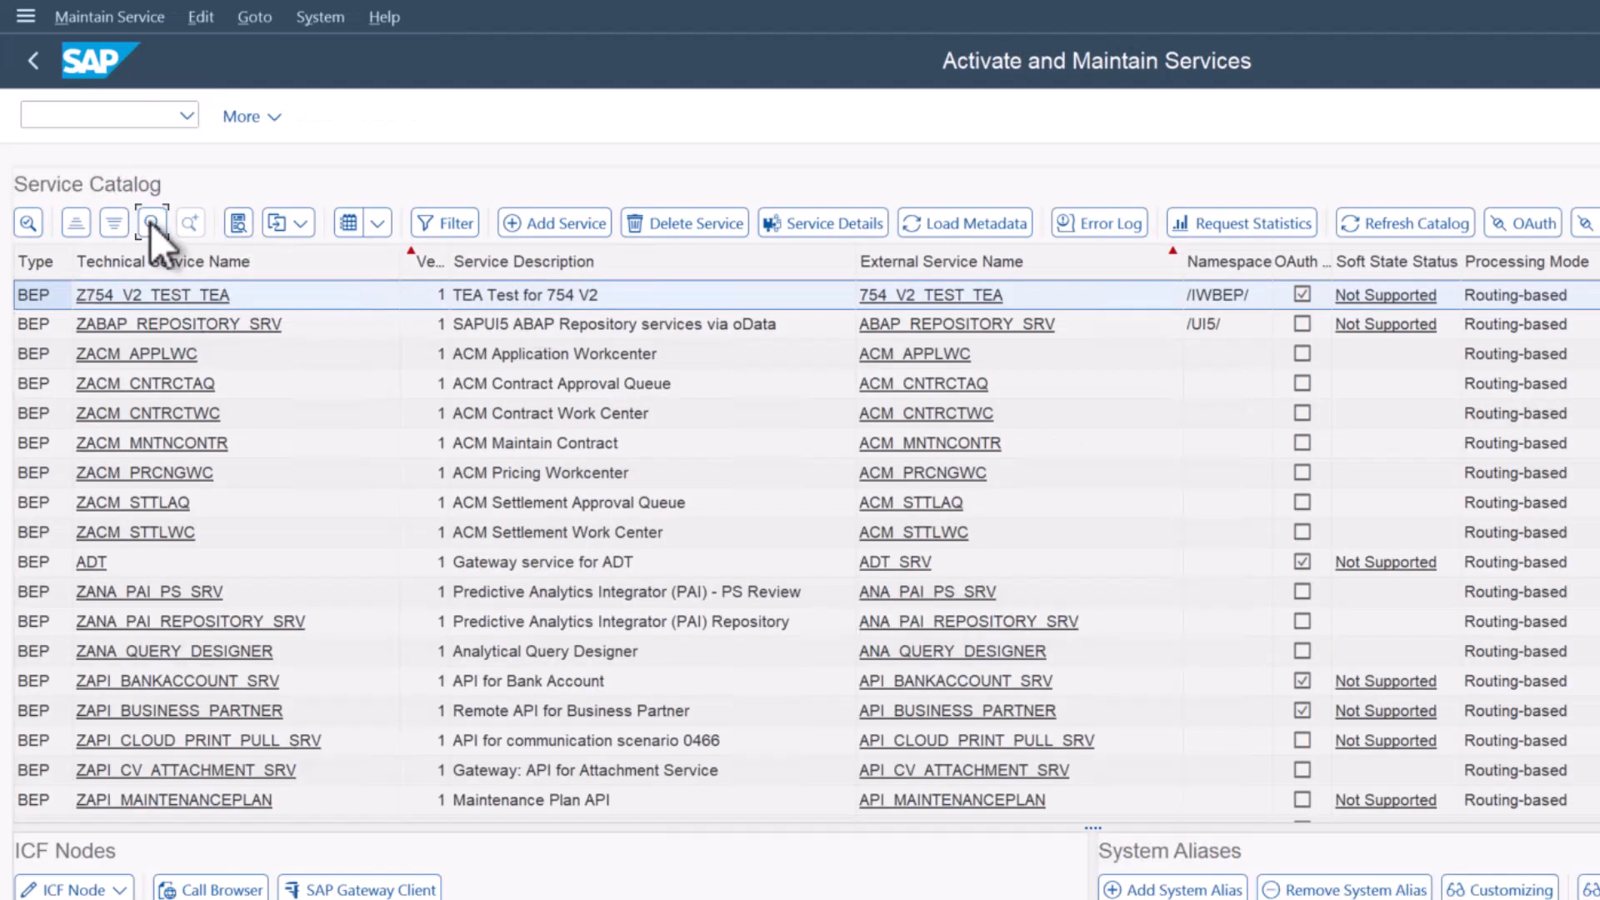
click(150, 222)
text(BUSINESS_PAR)
key(Return)
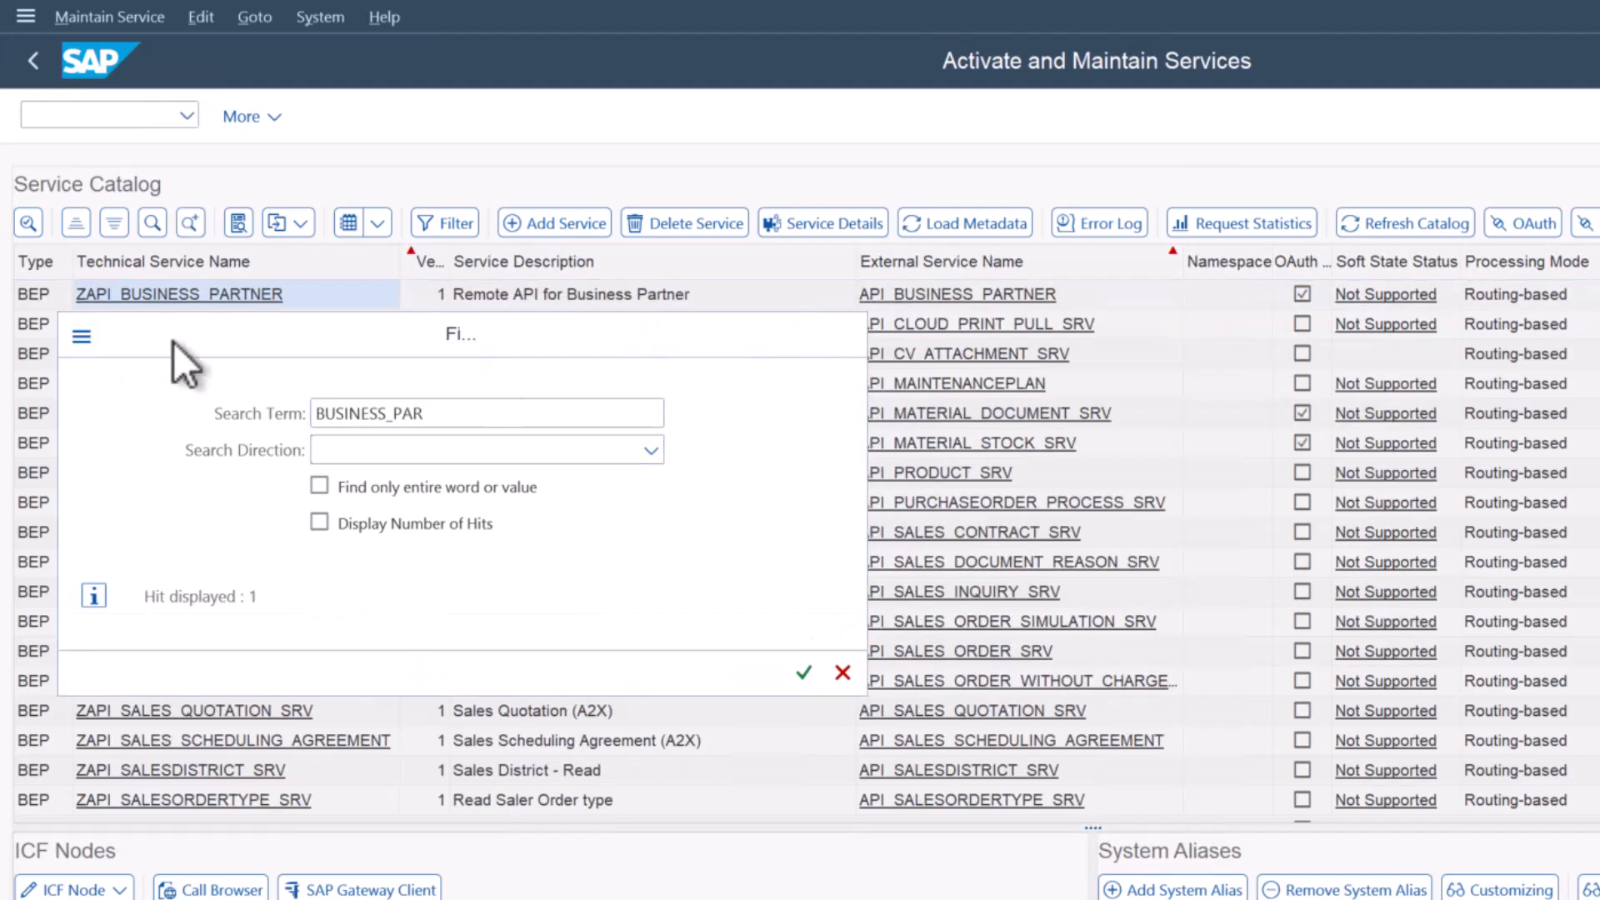
key(Escape)
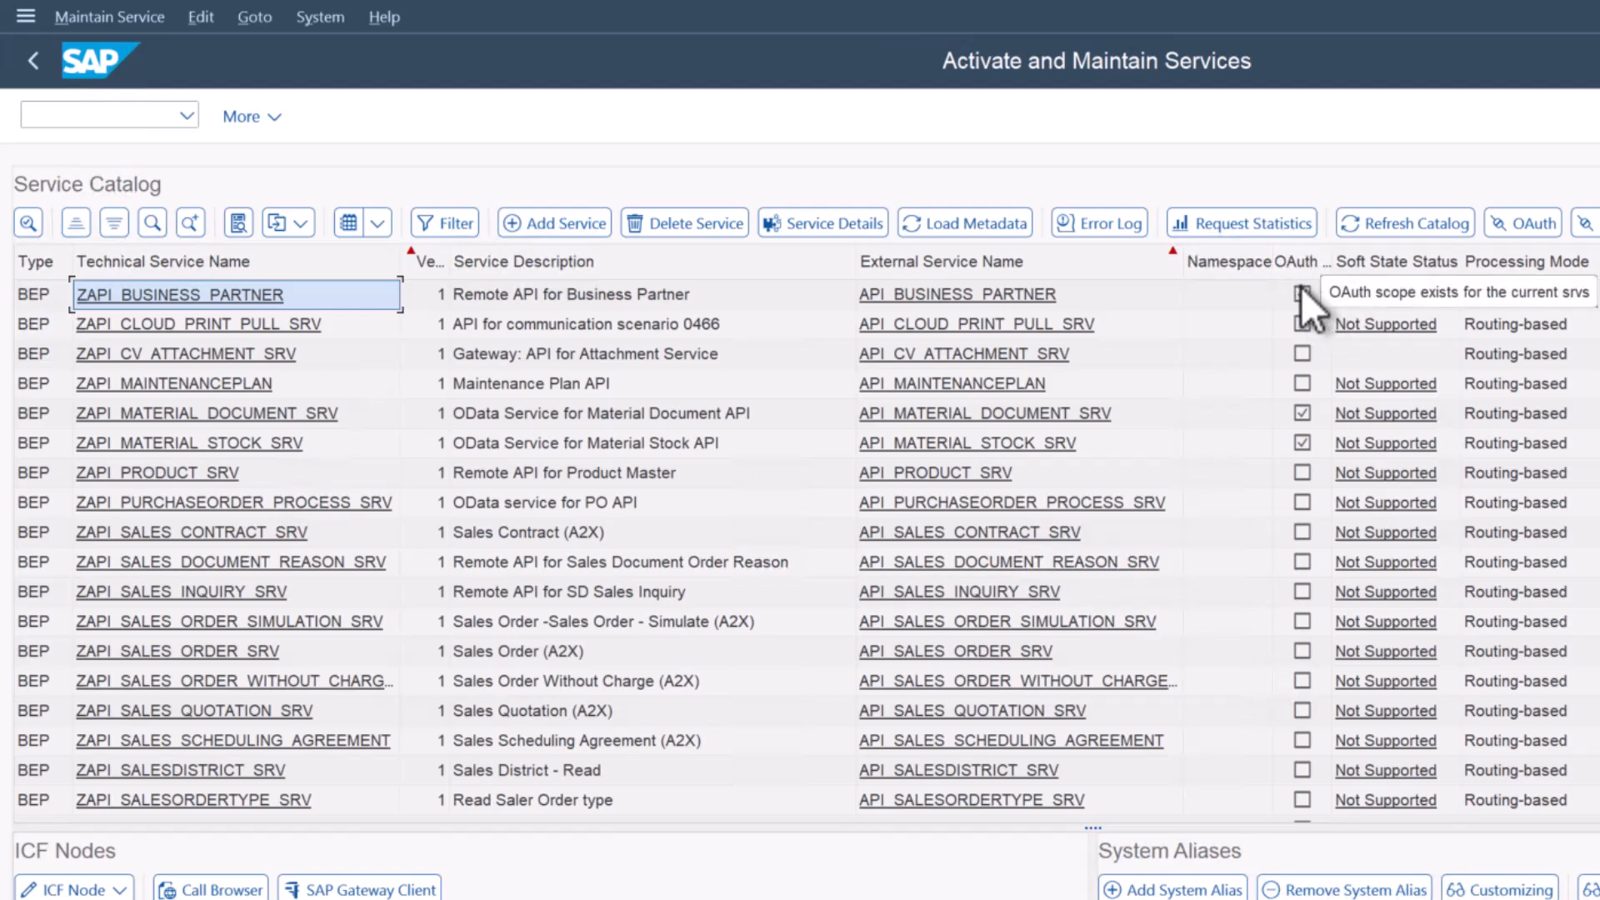
- Try to create an OAuth scope for the ZAPI_BUSINESS_PARTNER service, and dismiss the information dialog
click(259, 297)
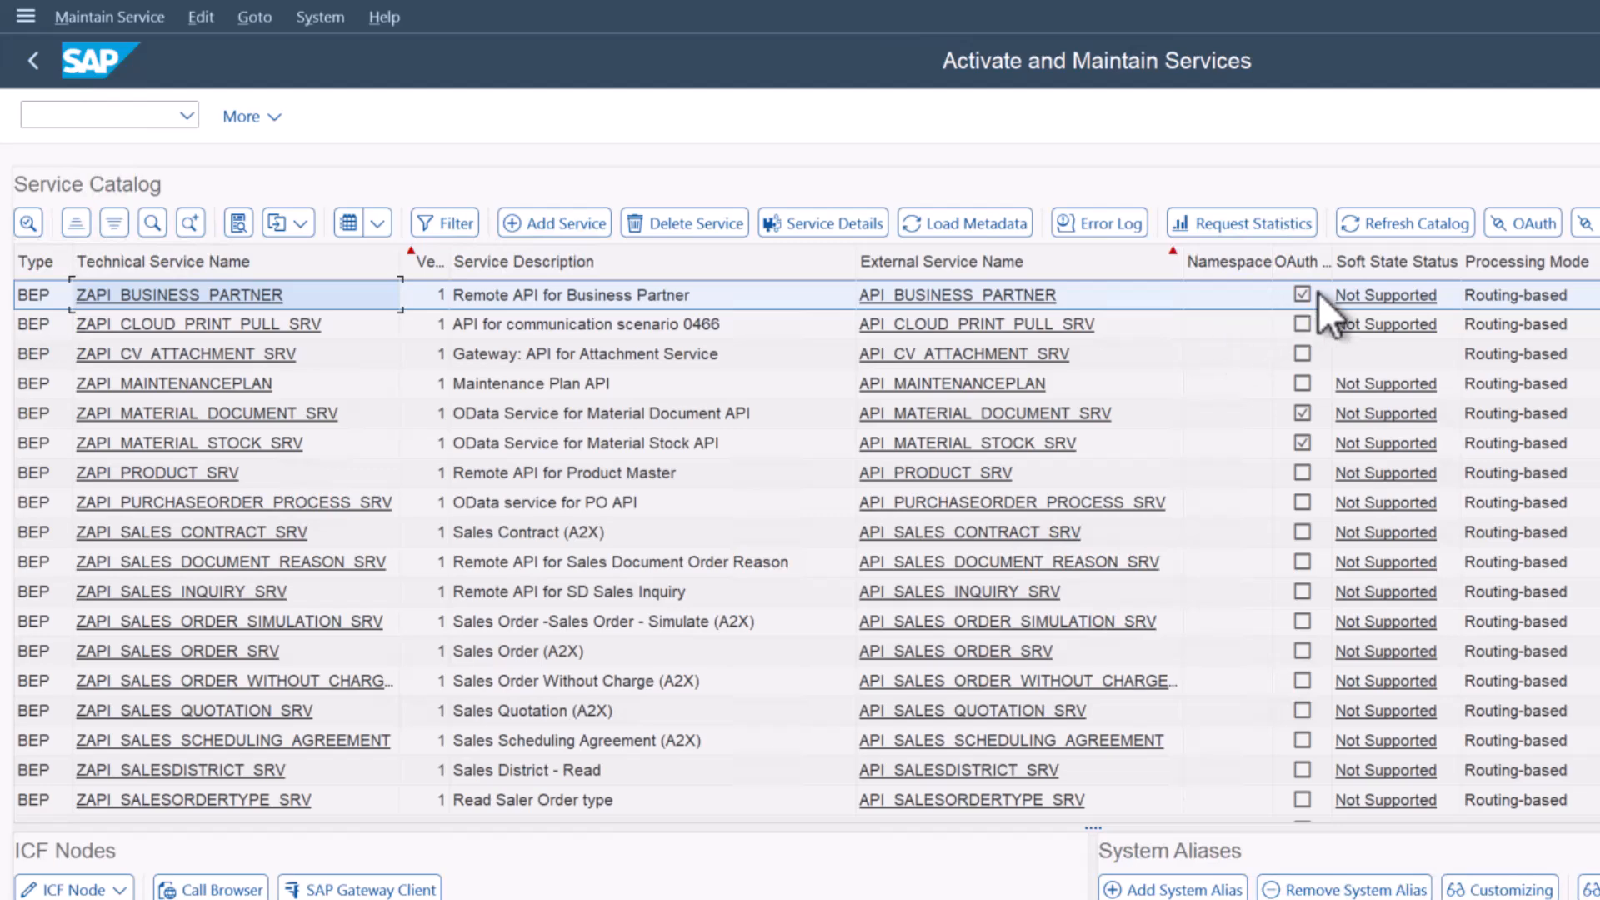
click(1527, 225)
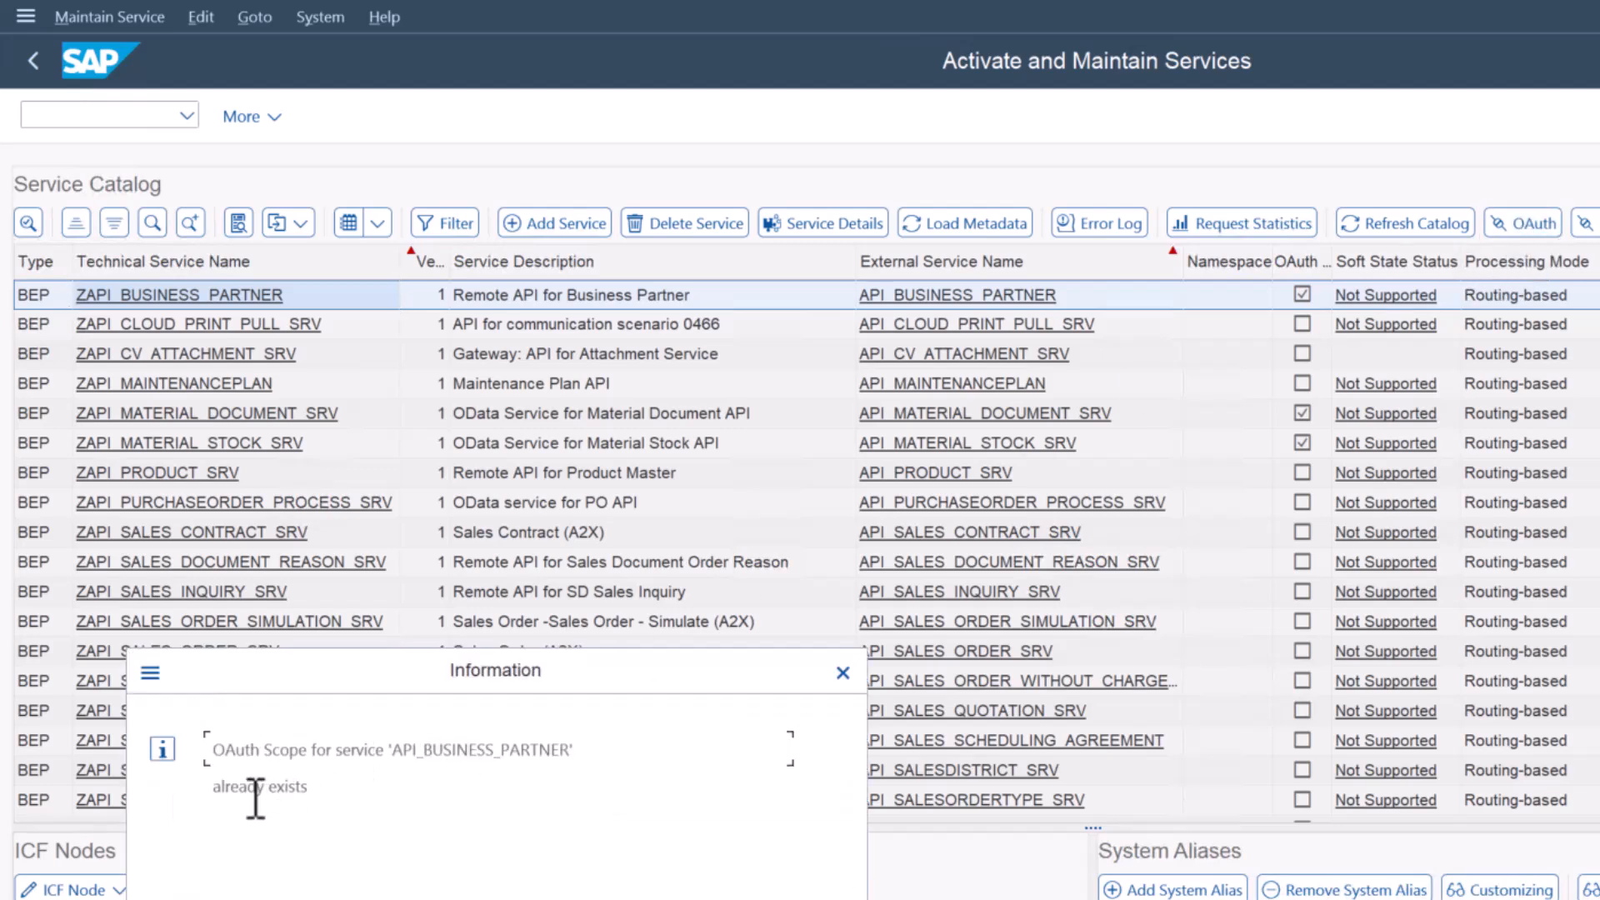
drag(226, 786, 535, 857)
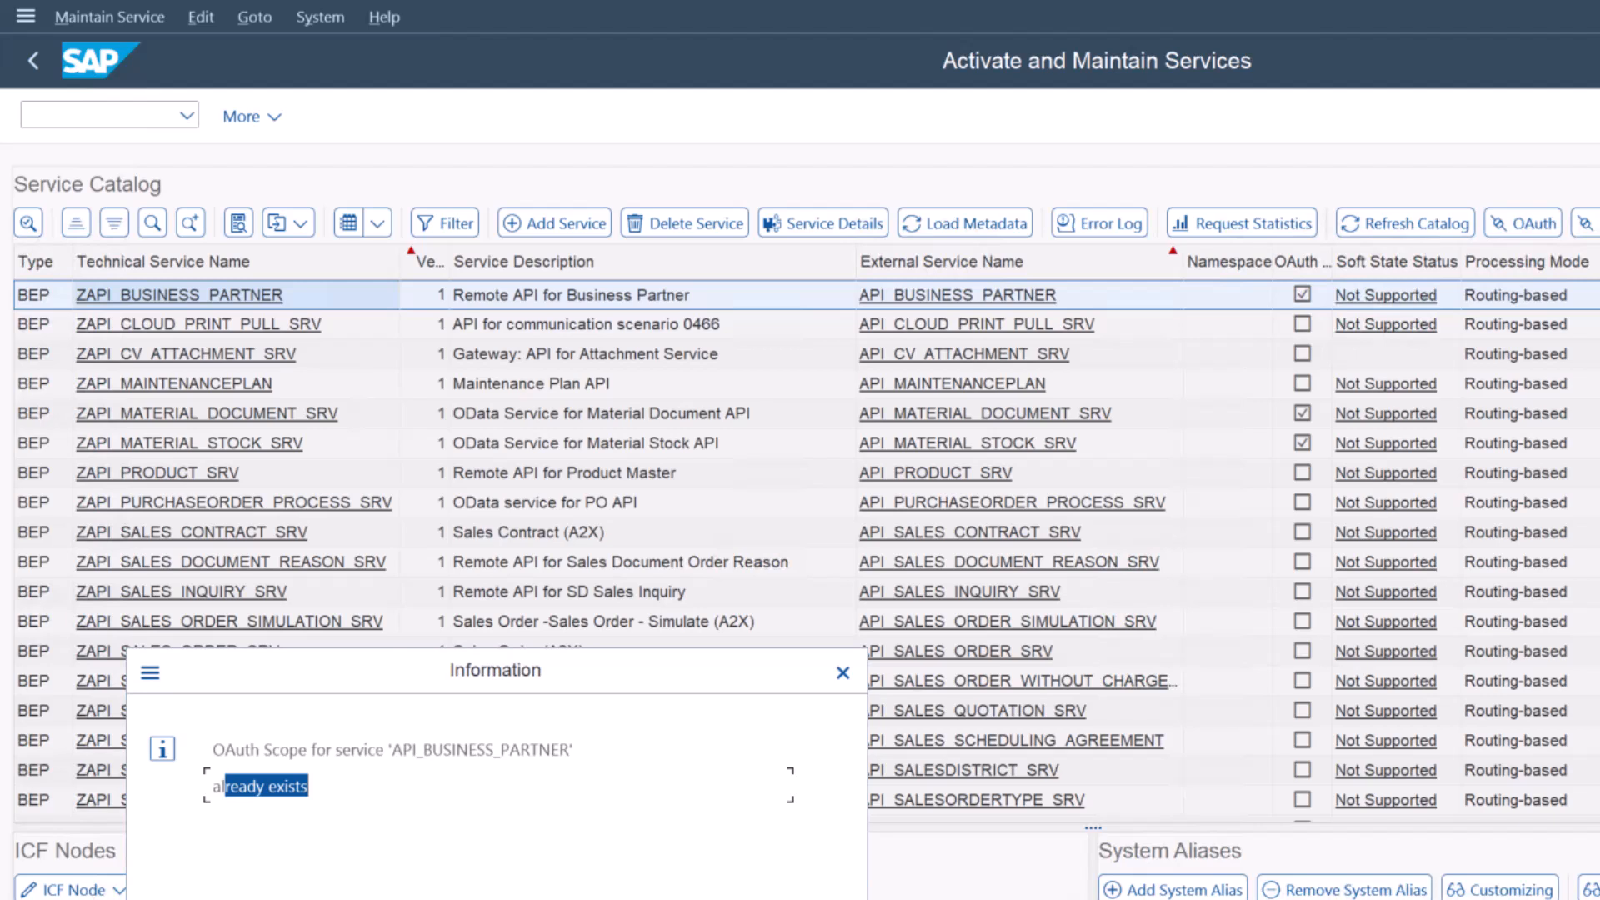
key(Return)
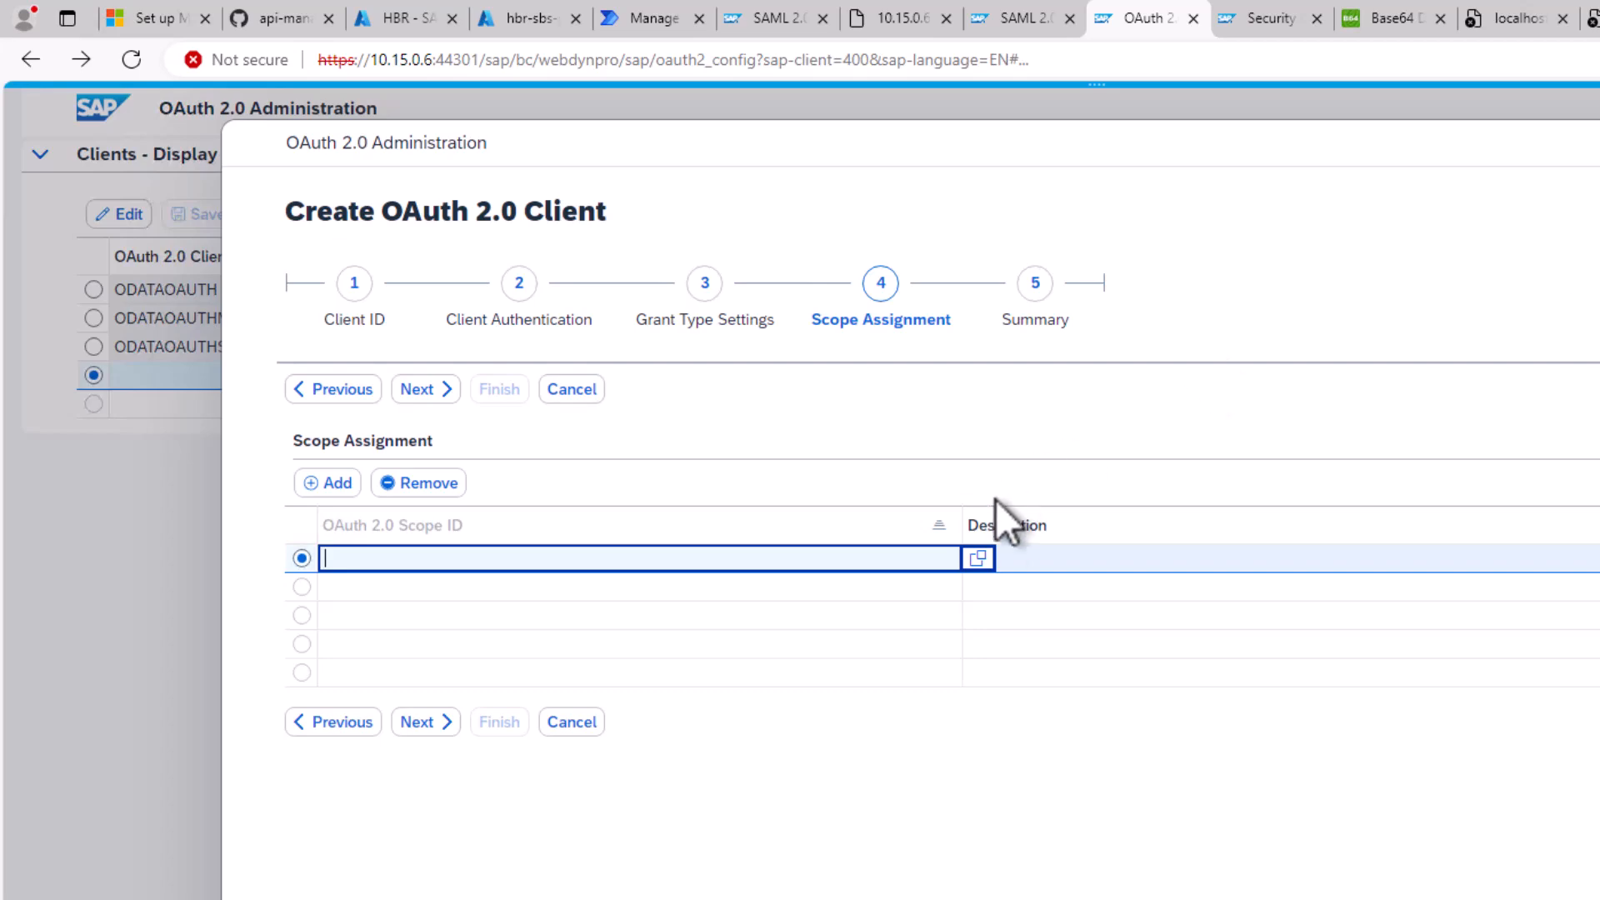
- Assign the scope ZAPI_BUSINESS_PARTNER_0001 to the new OAuth 2.0 client in the browser
click(977, 557)
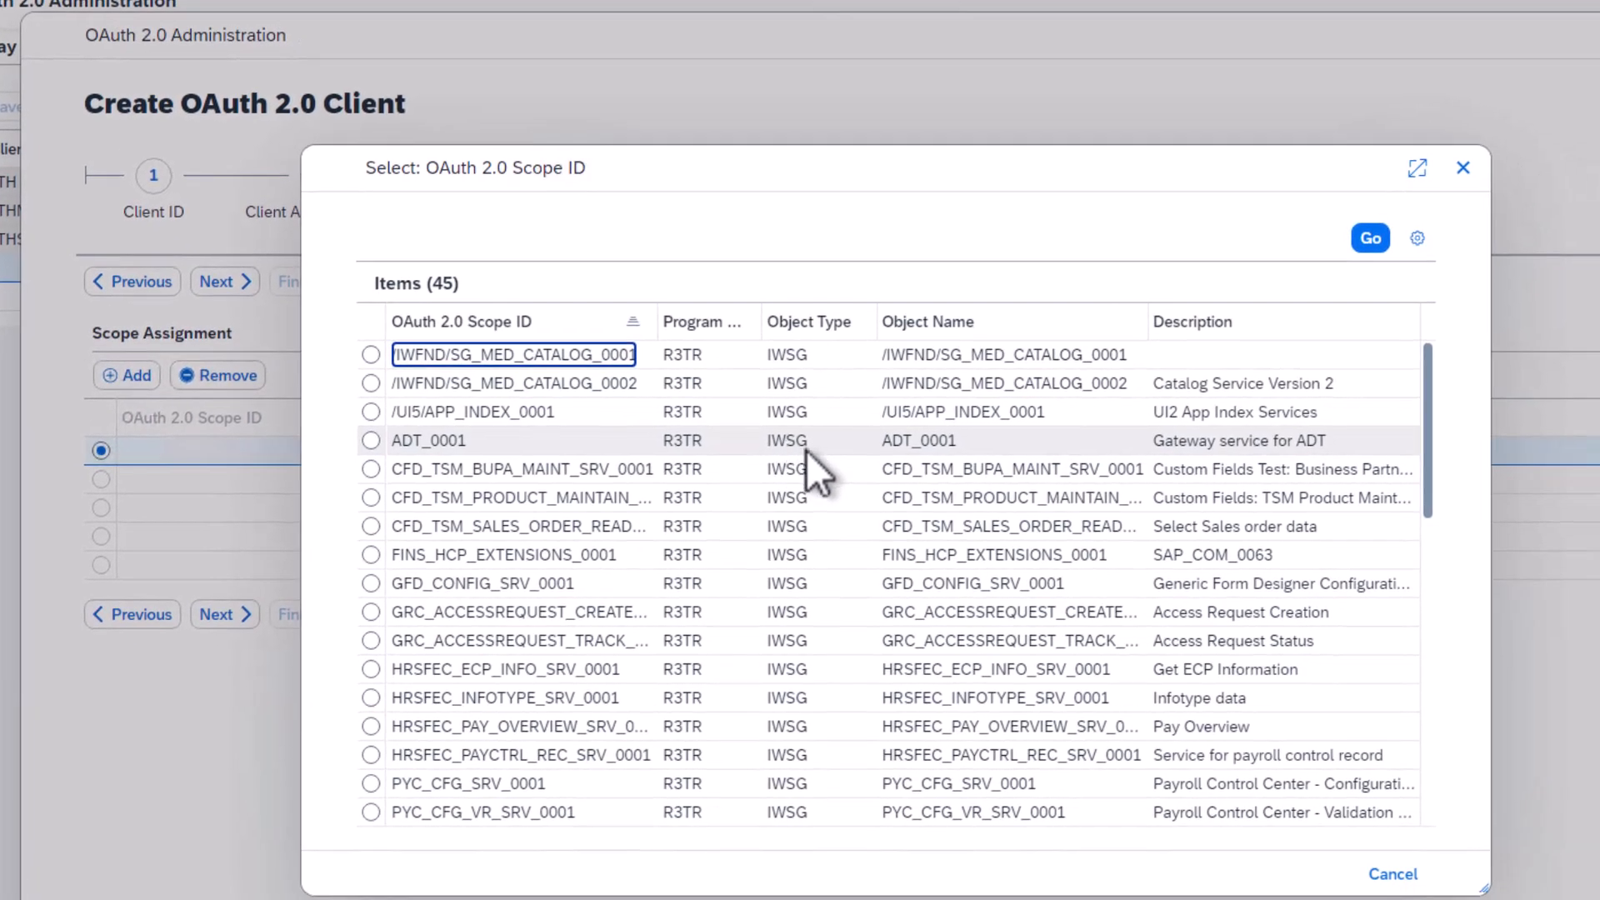
click(1428, 733)
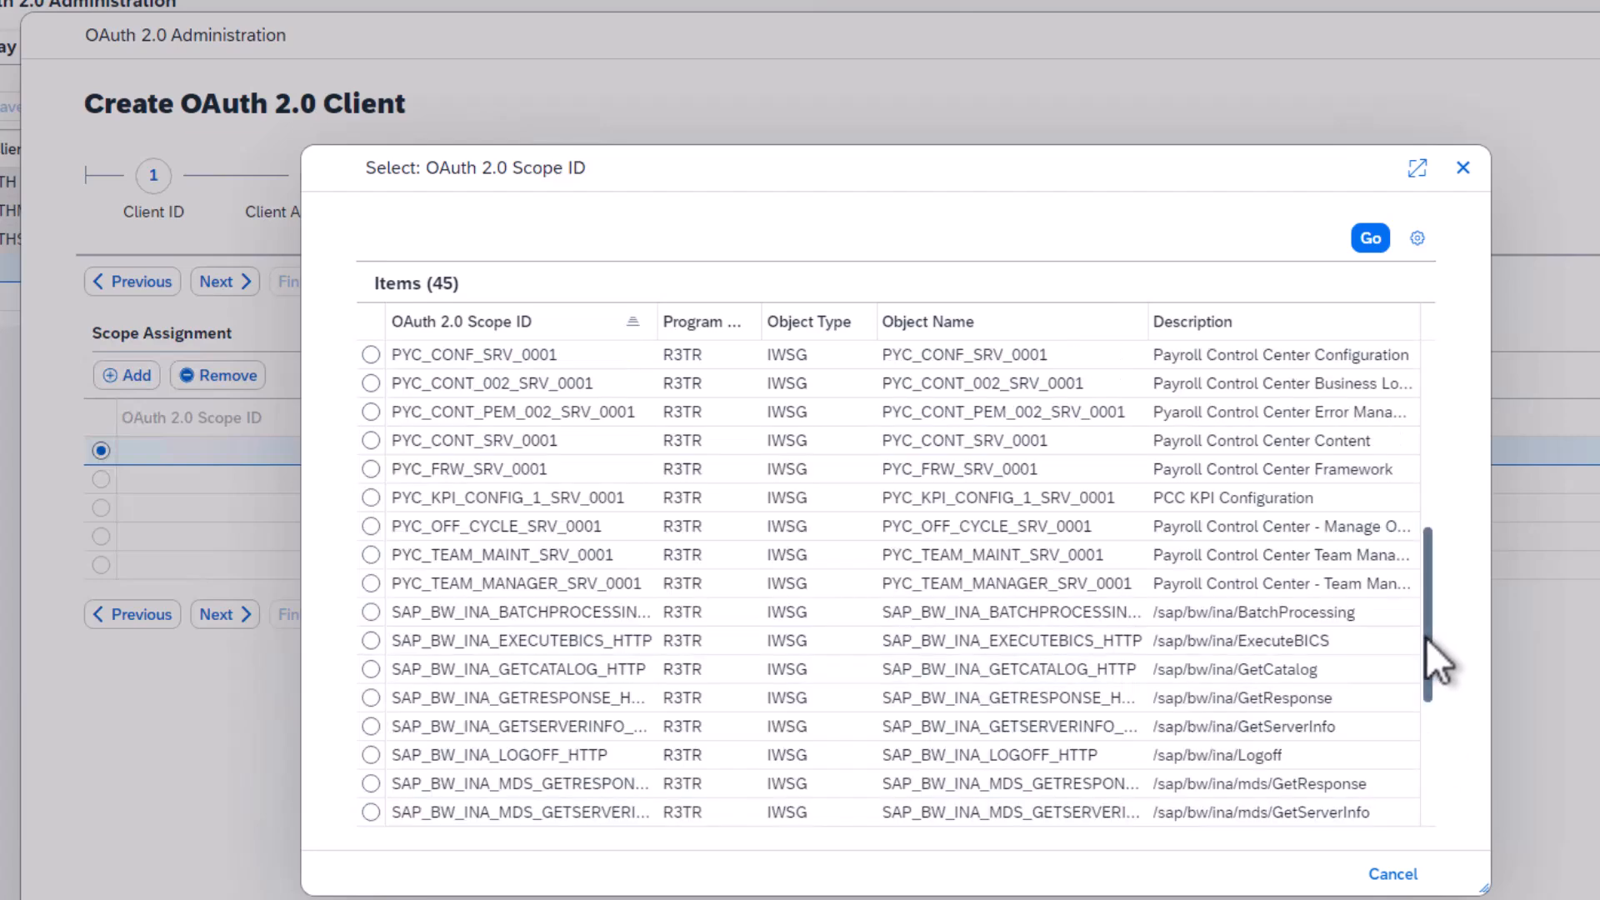
click(1430, 741)
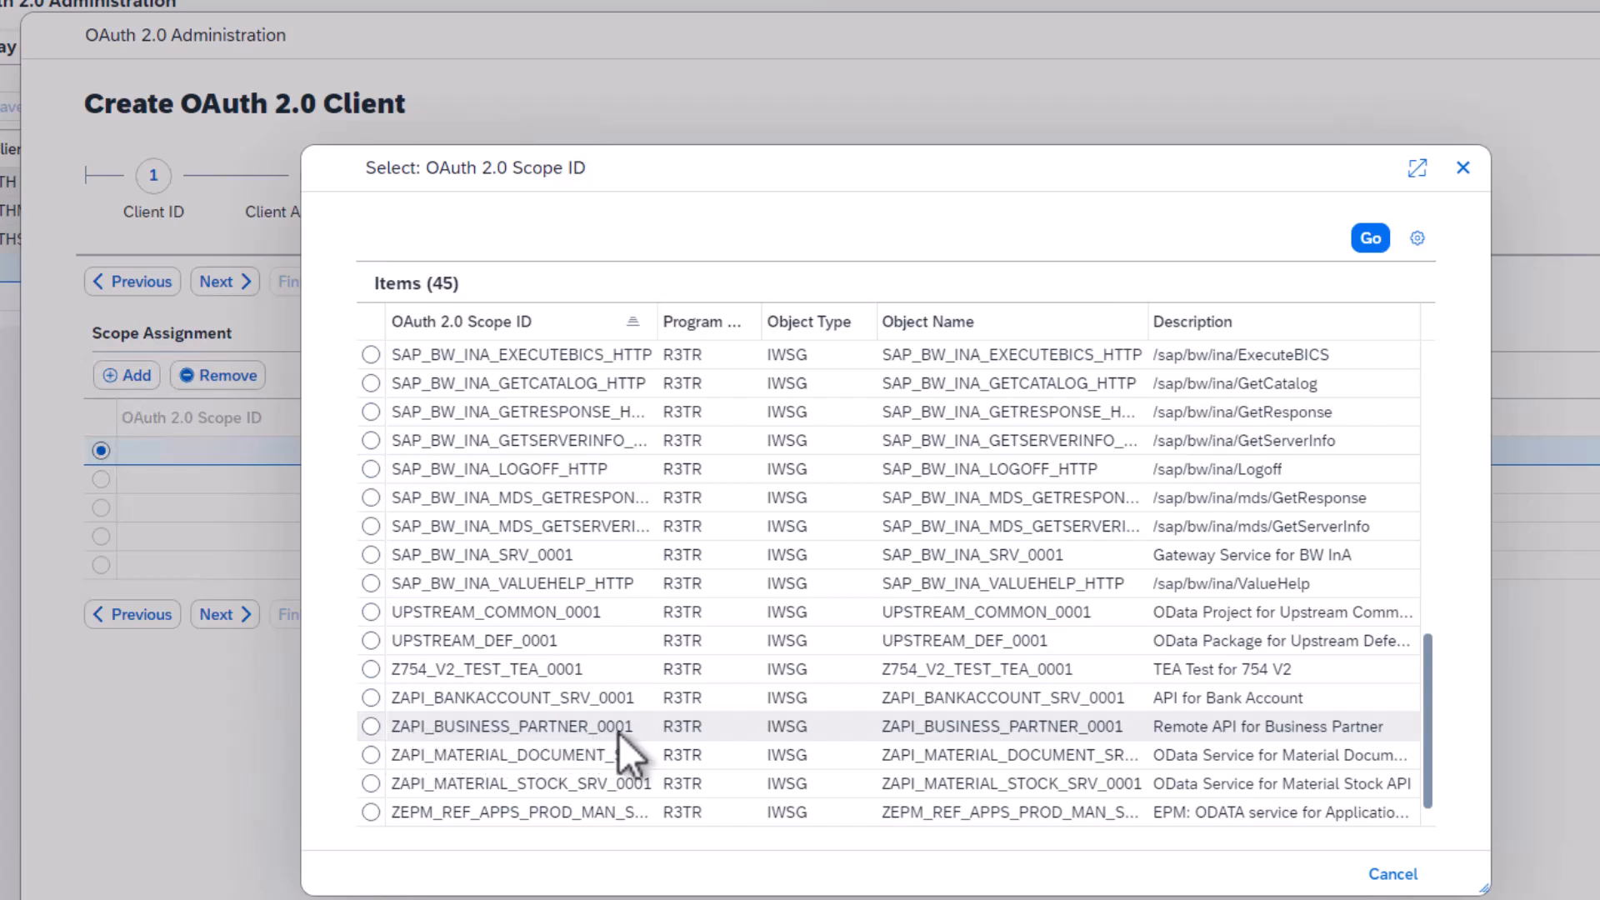
click(587, 727)
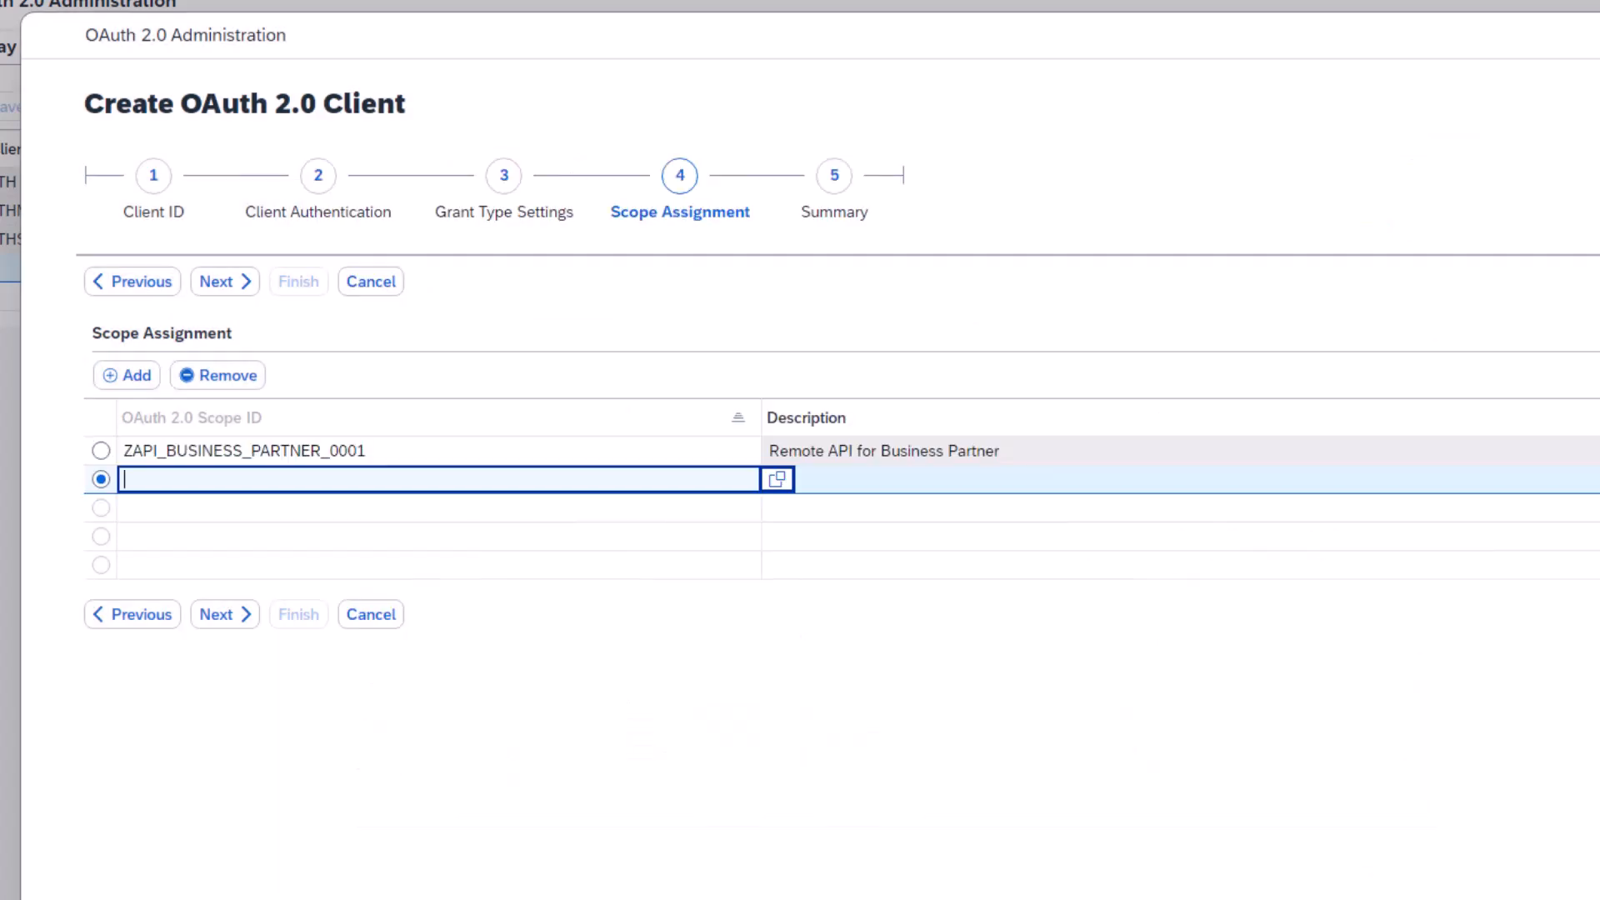
- Compare the assigned scope ID with the OAuth scope, client ID and client secret variables in power-sso.http
drag(402, 454, 301, 447)
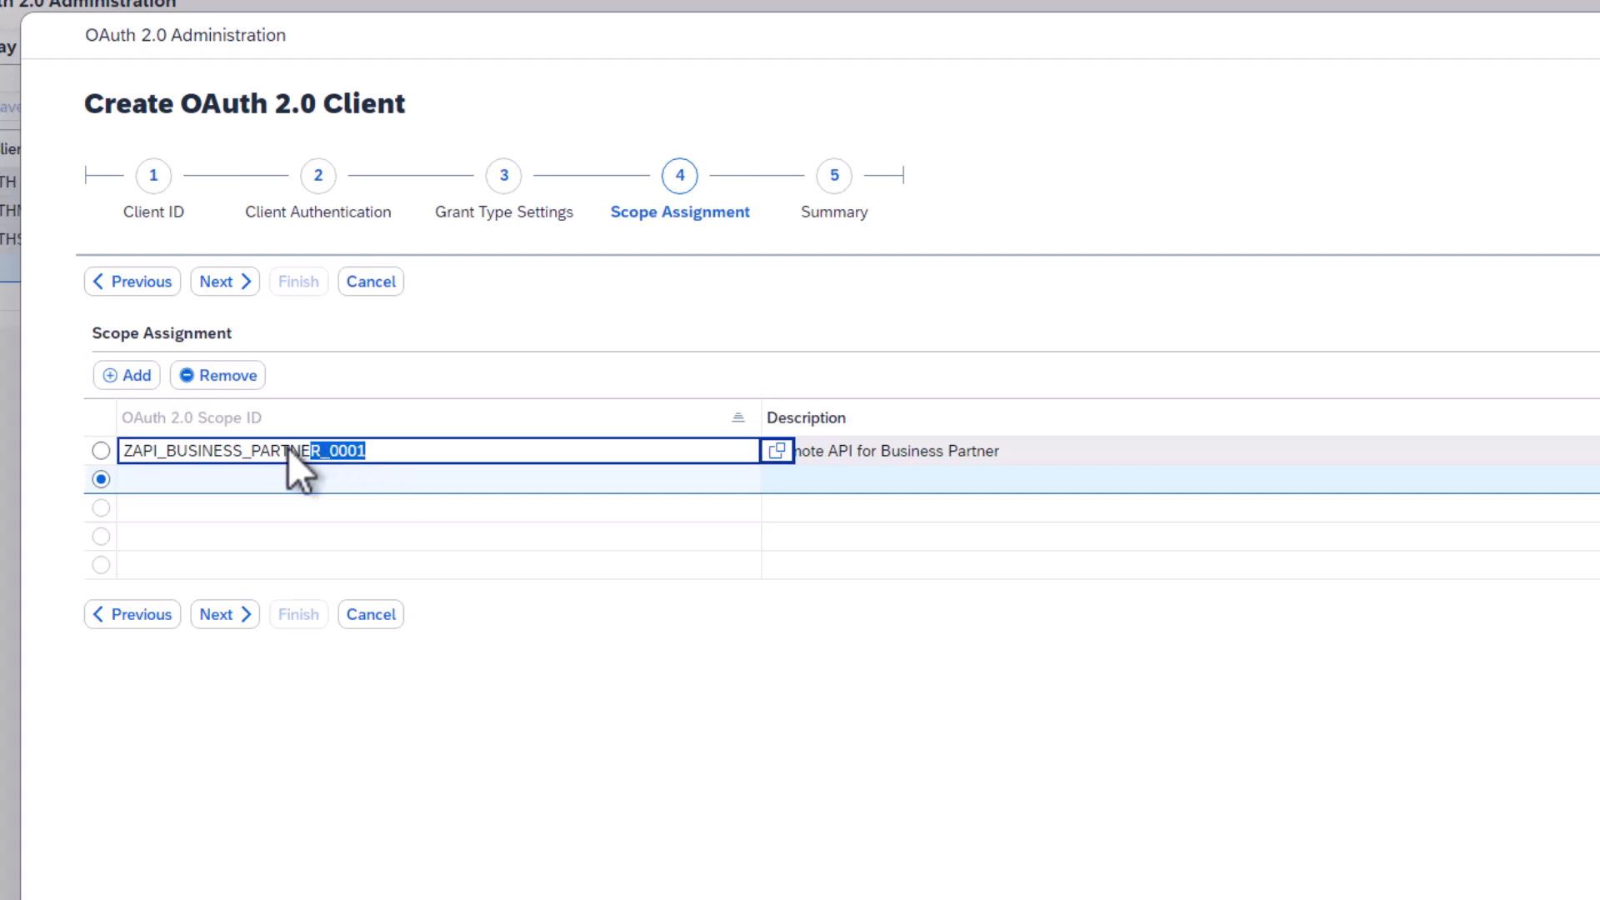
drag(111, 446, 109, 447)
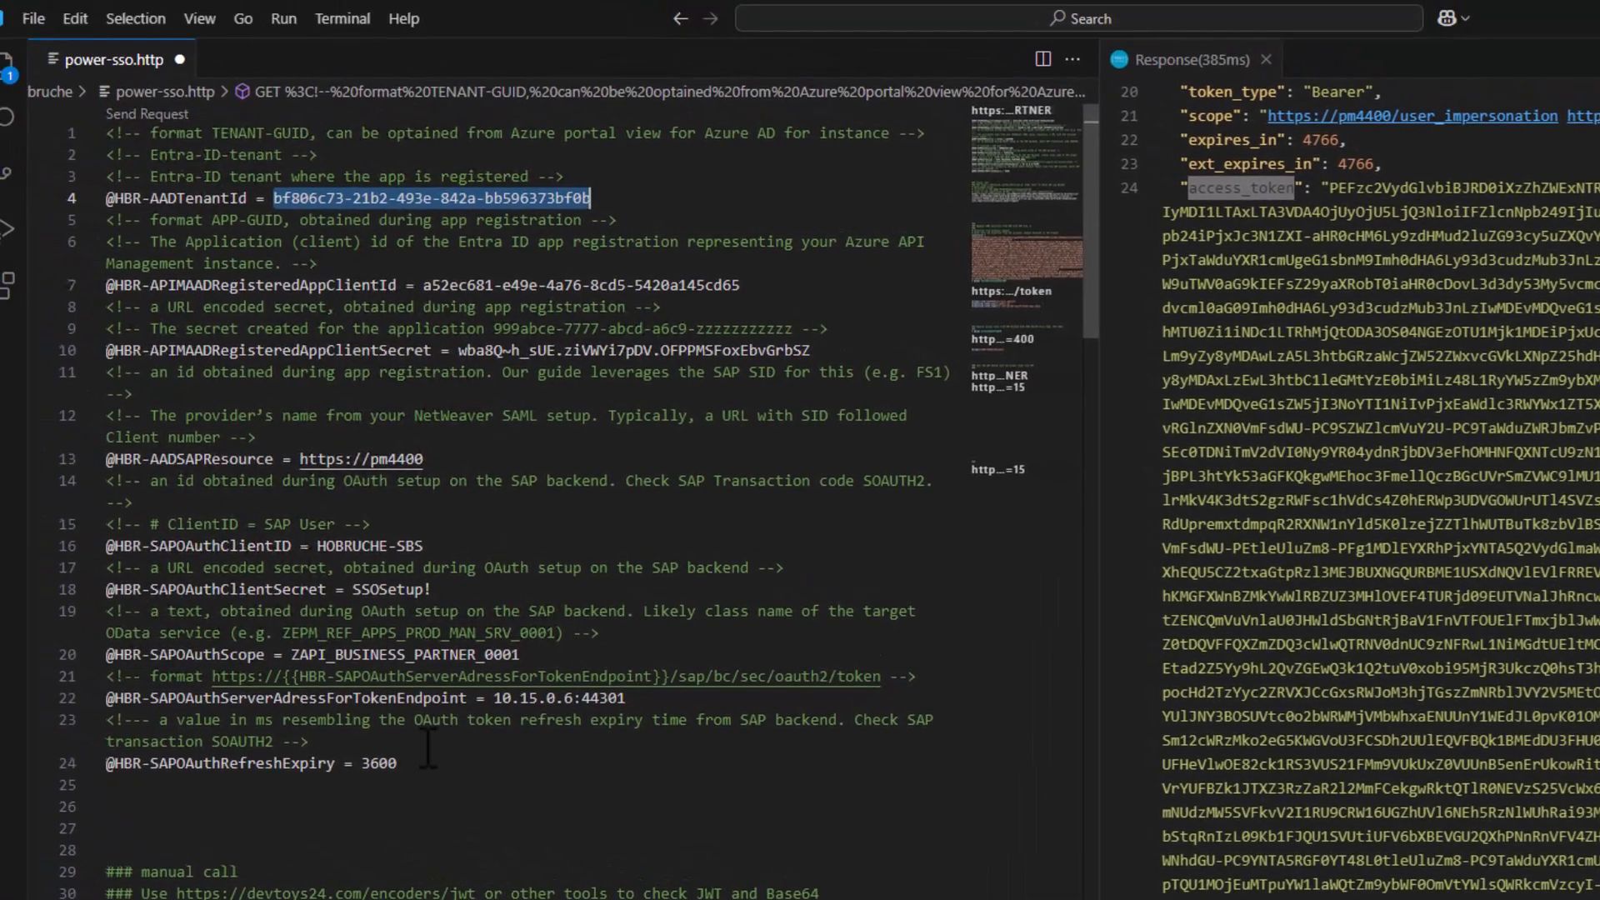
double_click(300, 655)
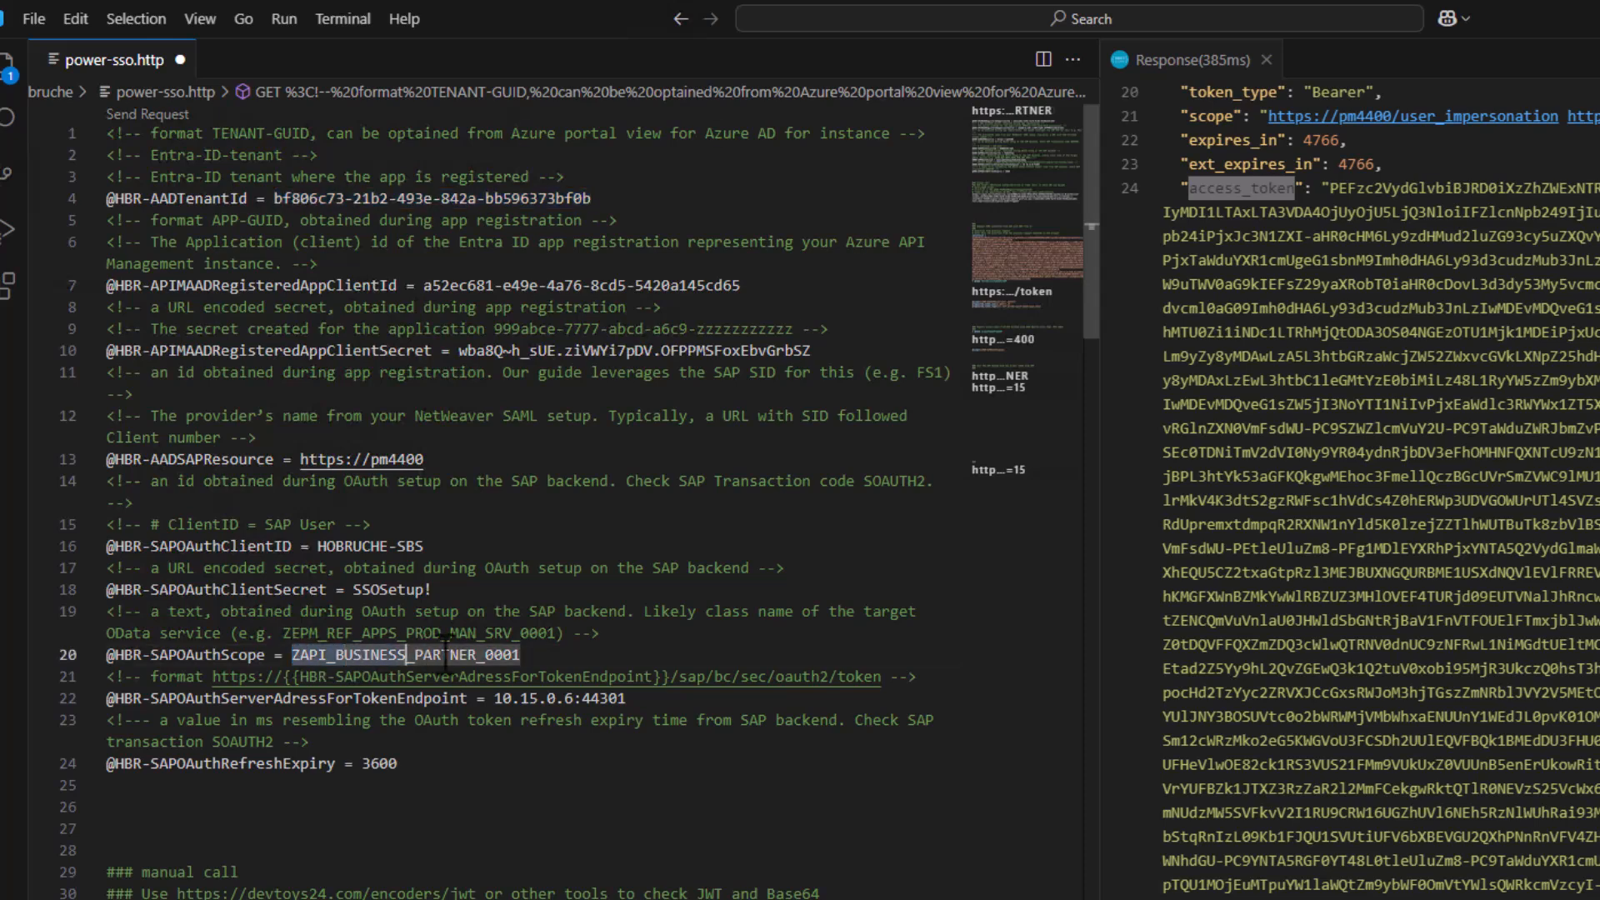
click(520, 658)
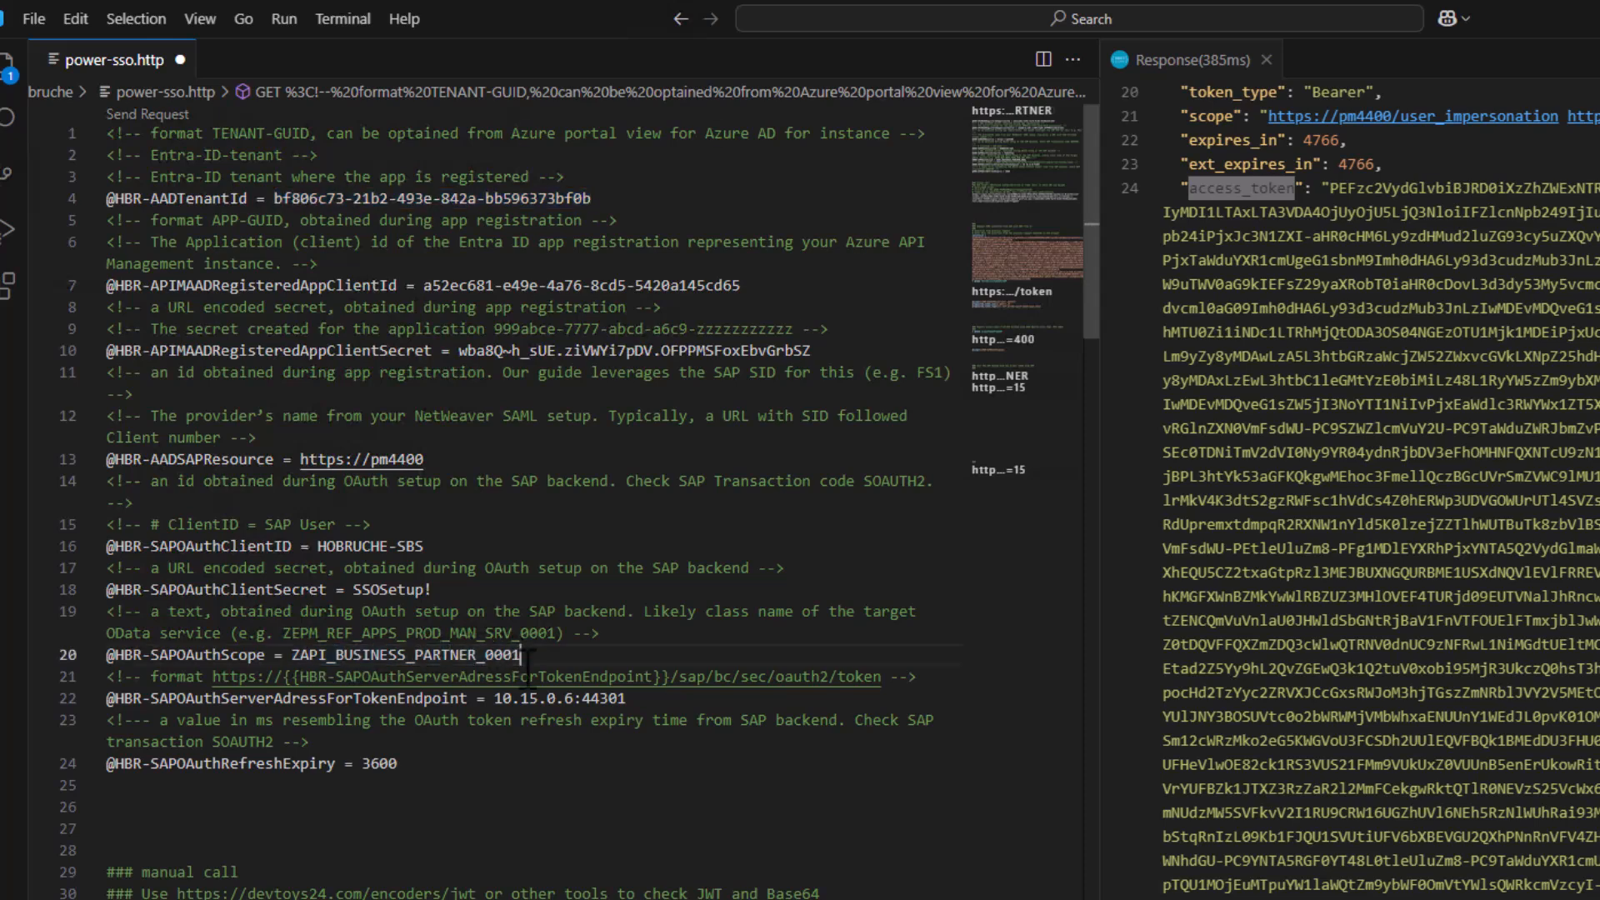
drag(318, 546, 425, 545)
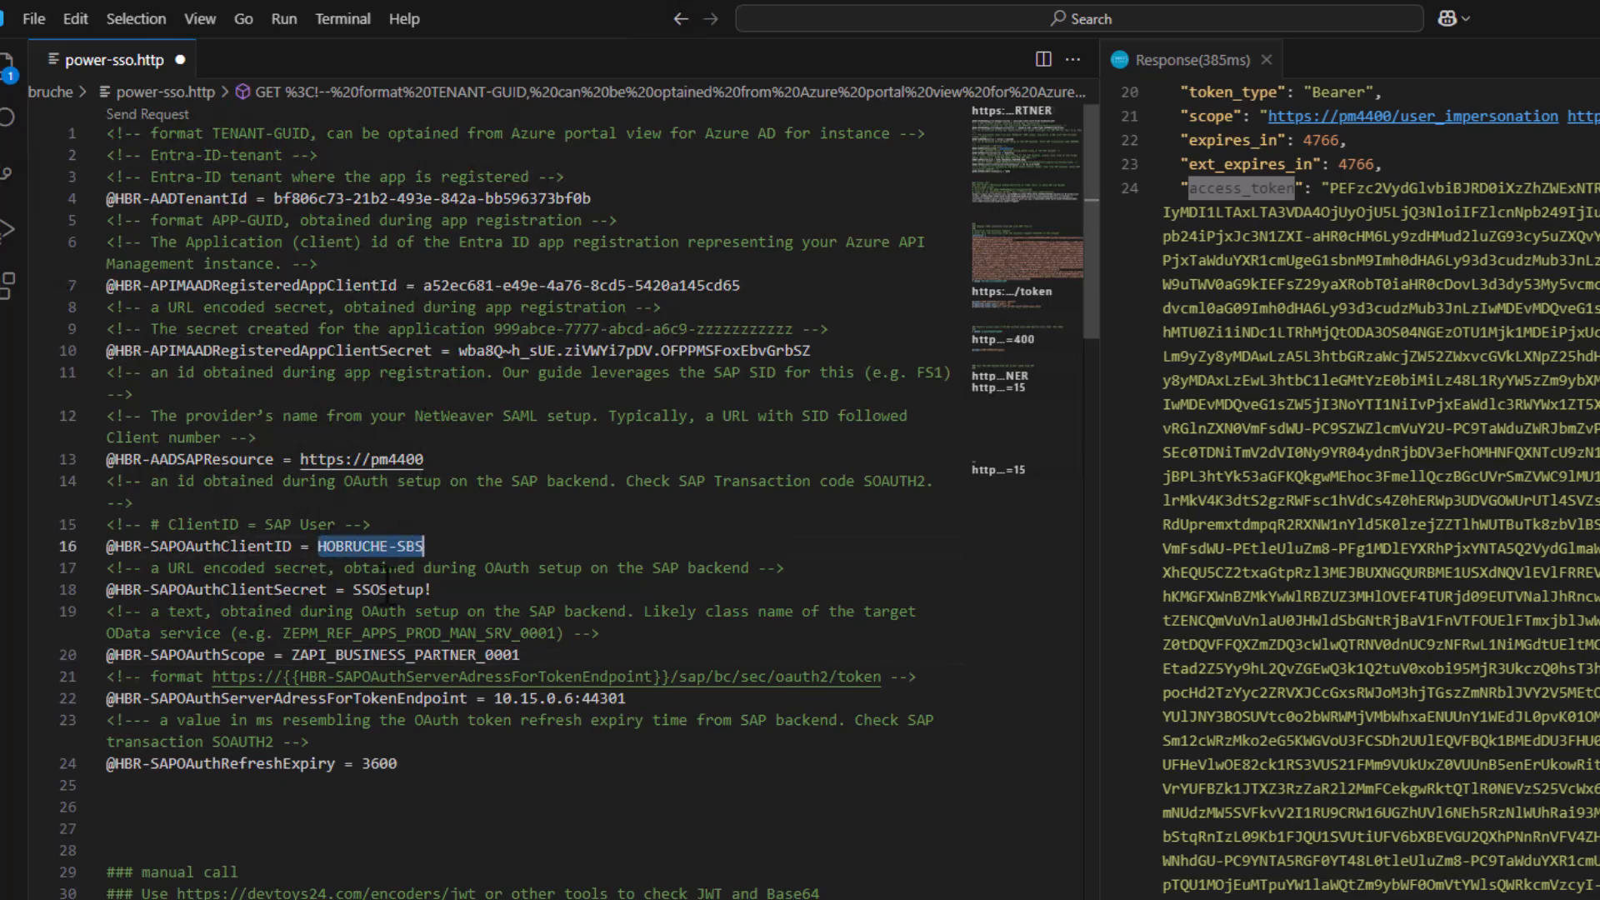
drag(354, 589, 434, 589)
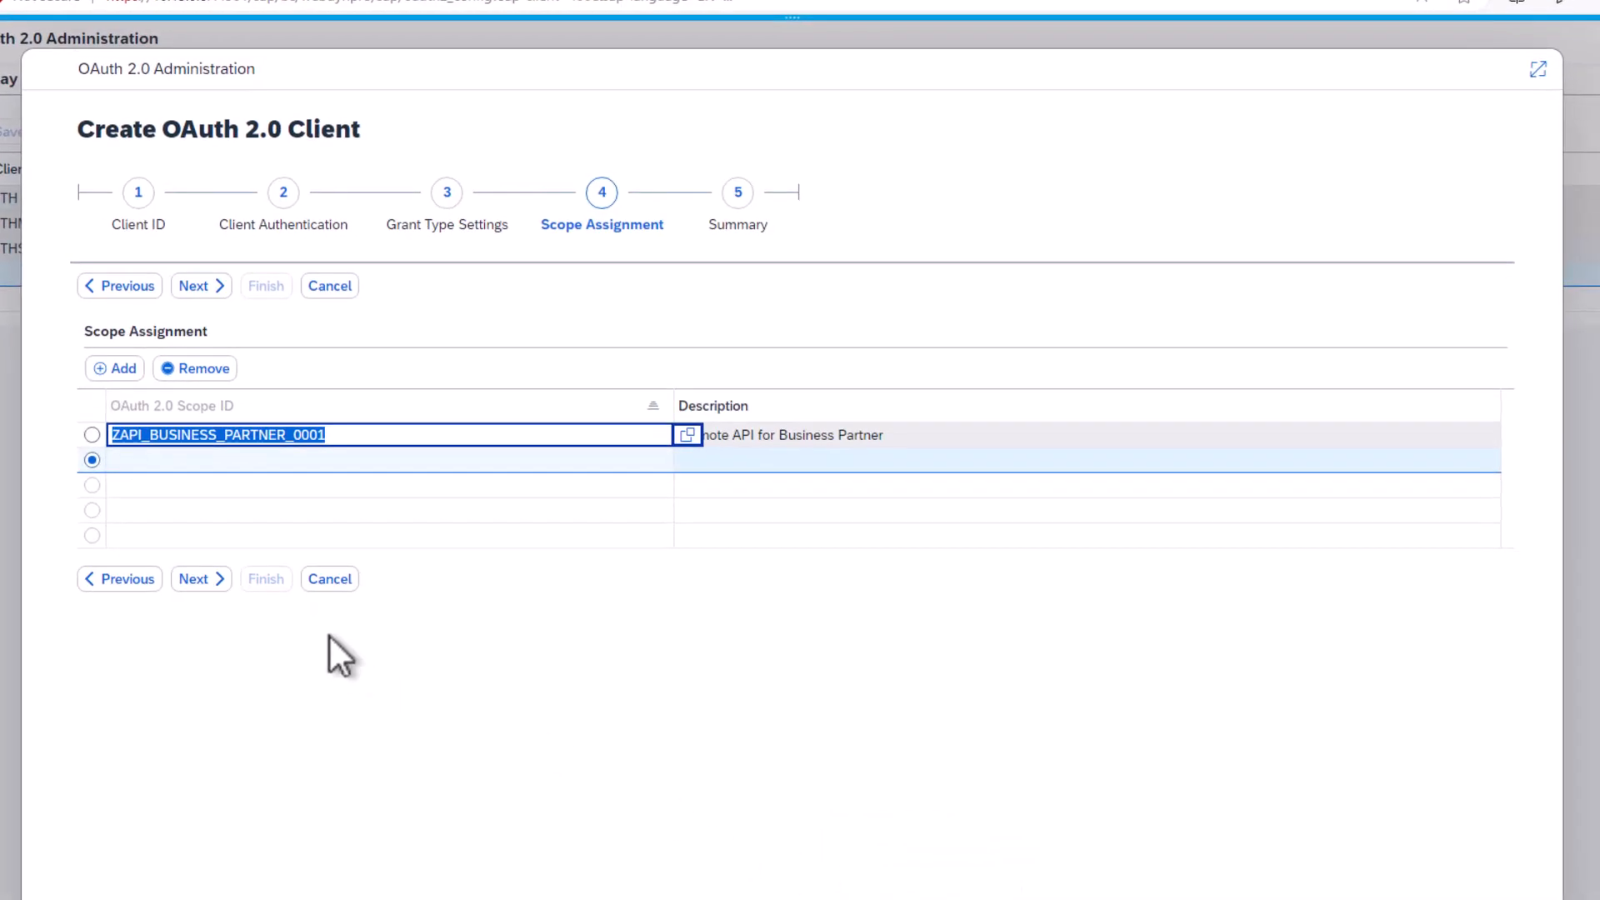
- Proceed to the summary of the new OAuth 2.0 client and finish creating it
click(208, 577)
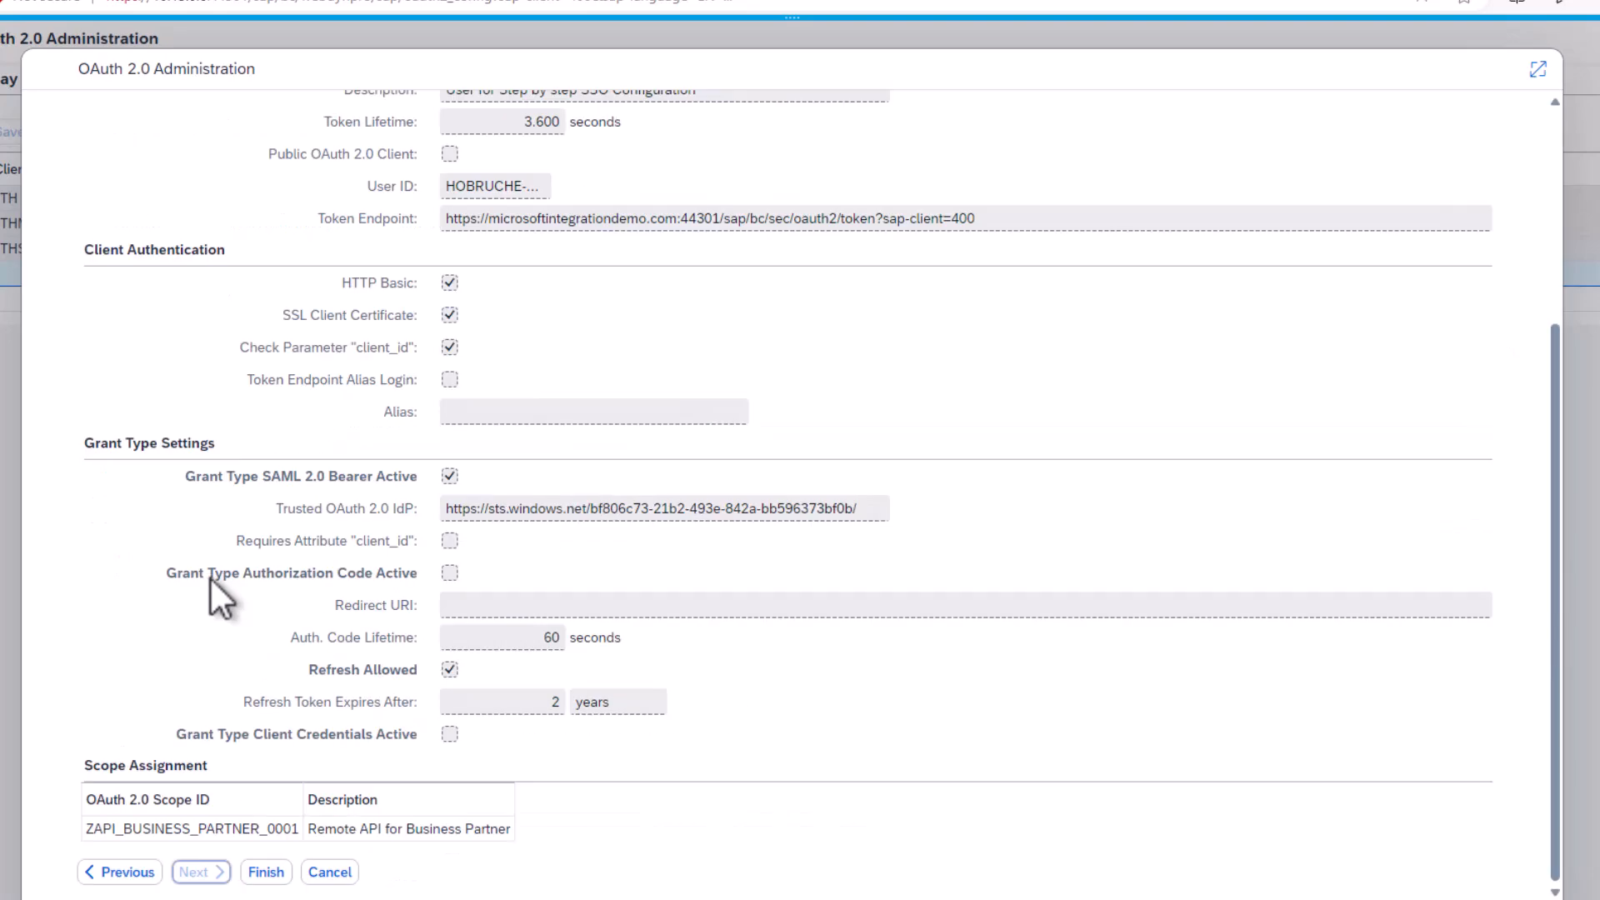
click(260, 871)
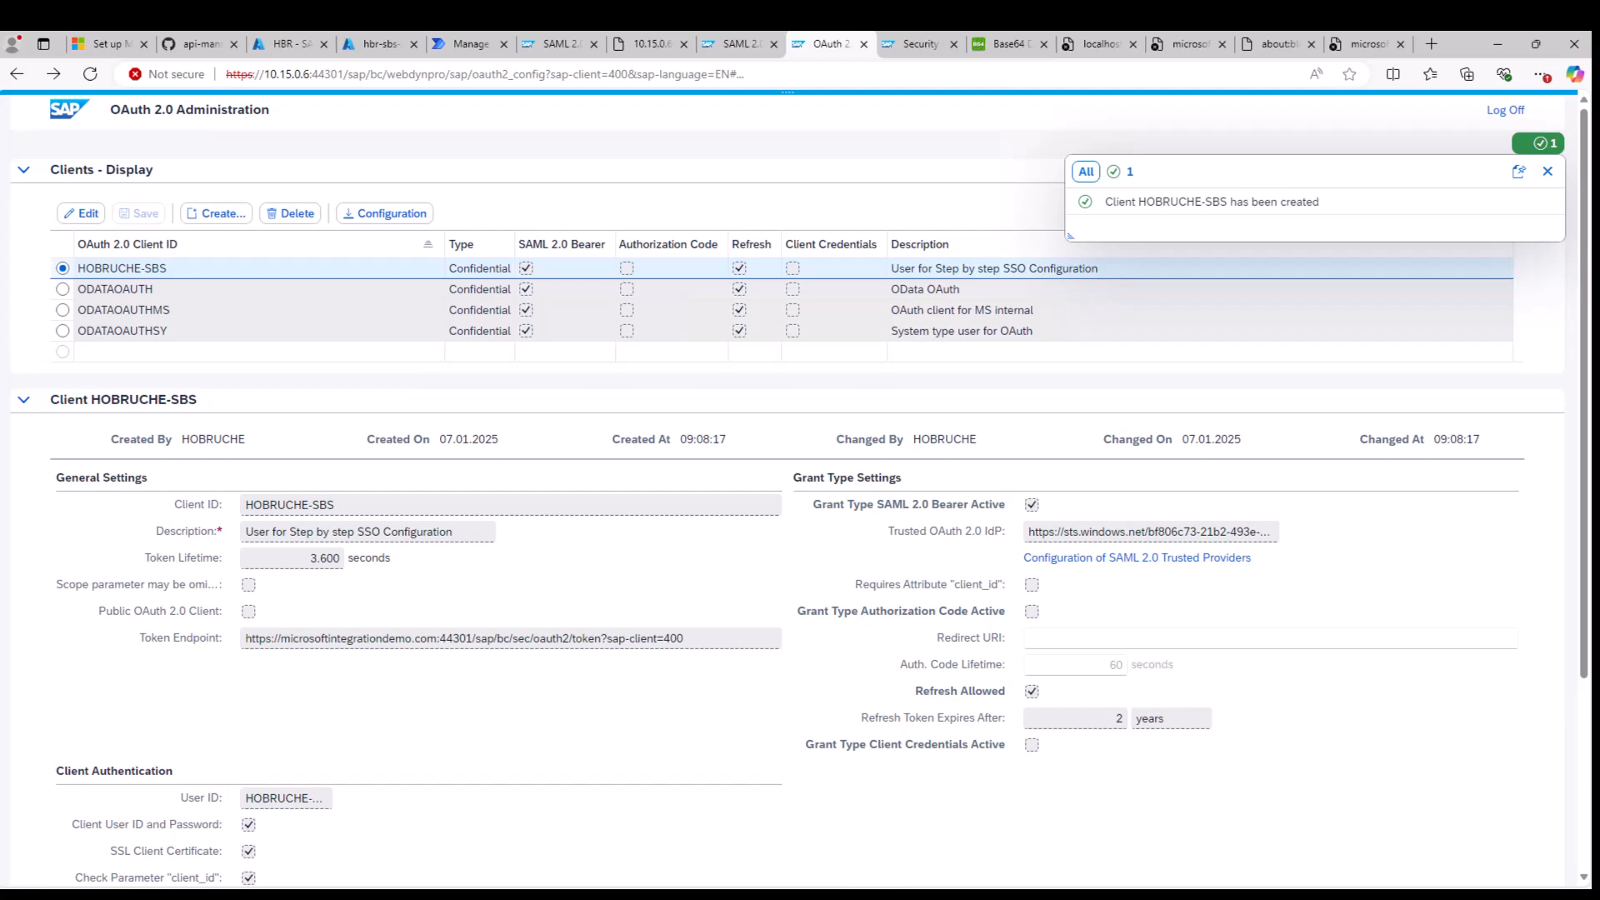
- Switch to Visual Studio Code and find the accessTokenFromSAP request with SAML Bearer grant type in power-sso.http
mouse_move(941, 894)
click(918, 825)
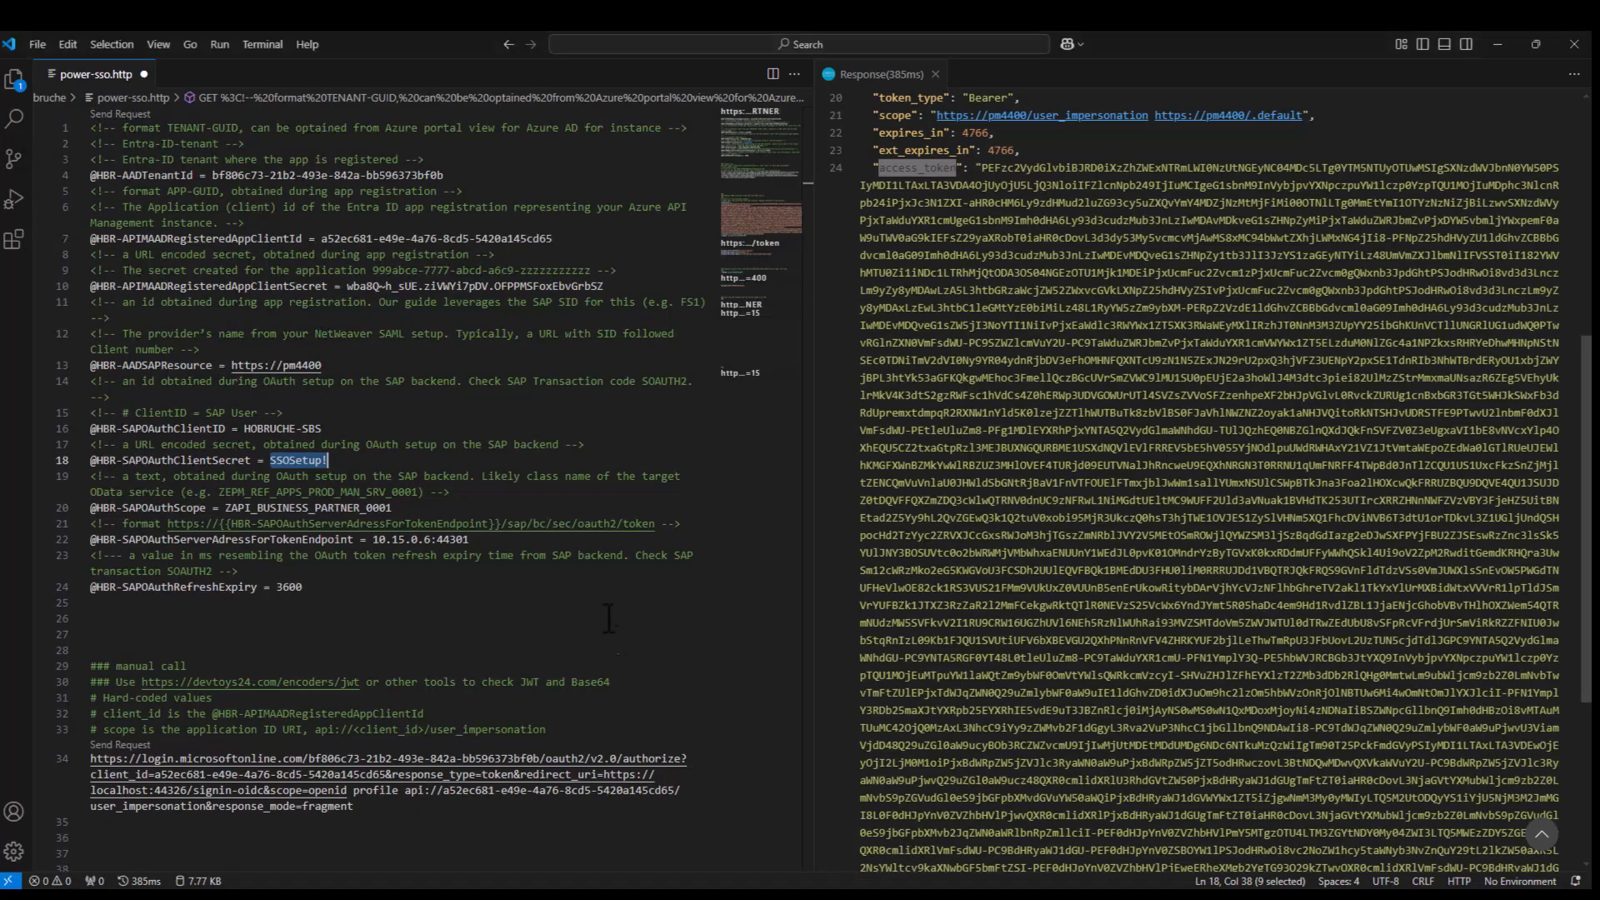
scroll(1119, 263, up, 10)
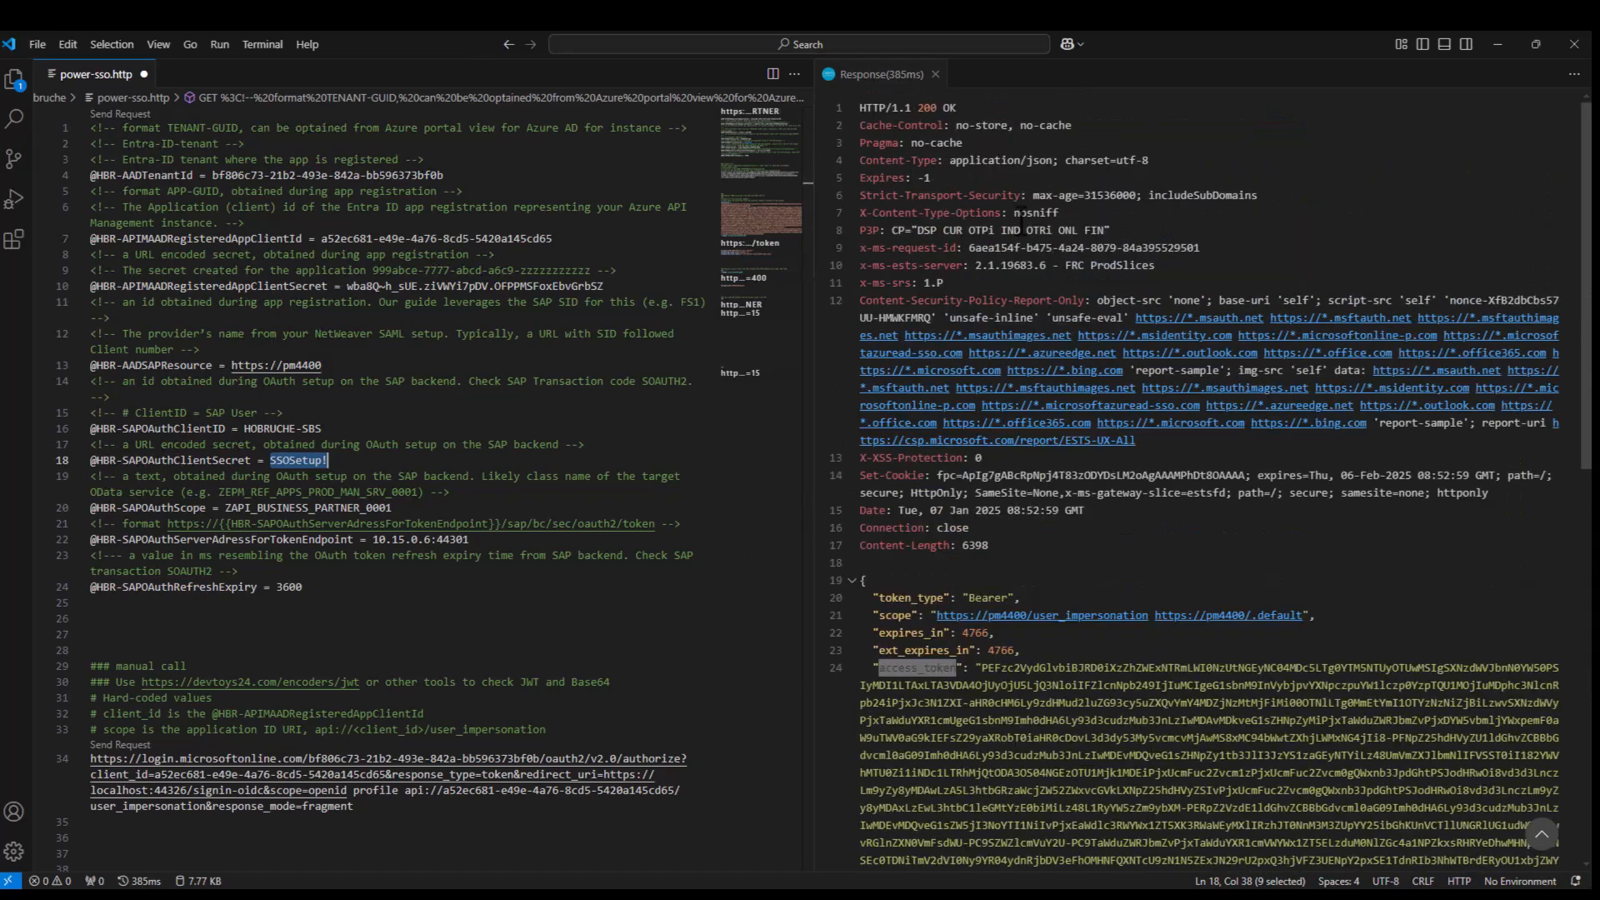
scroll(1021, 215, down, 8)
scroll(378, 473, down, 4)
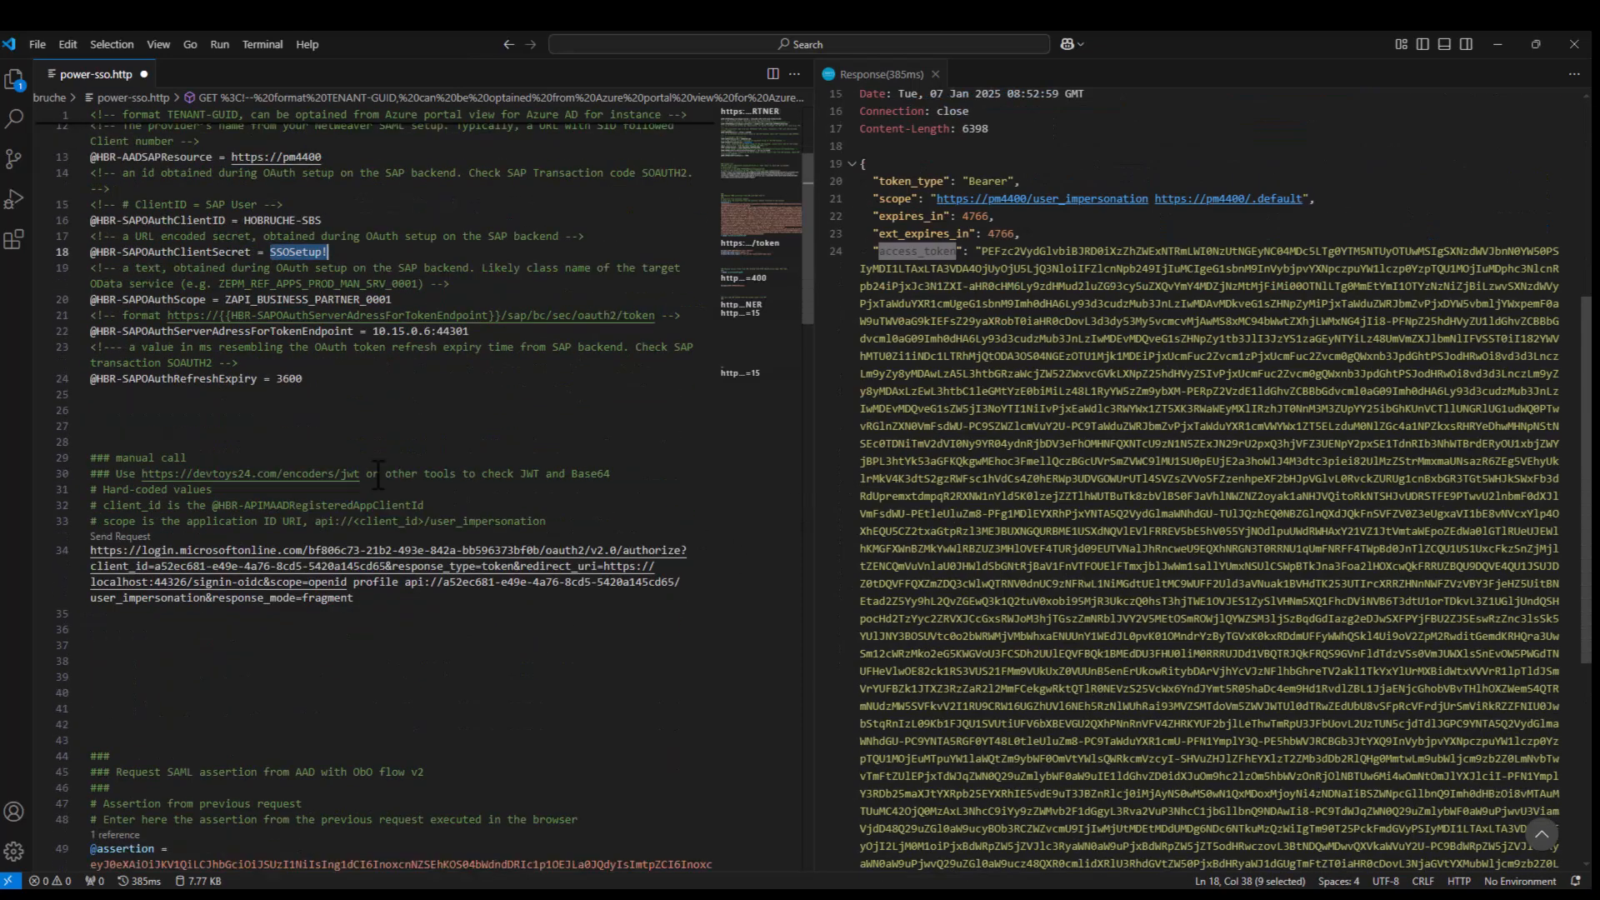
scroll(377, 479, down, 20)
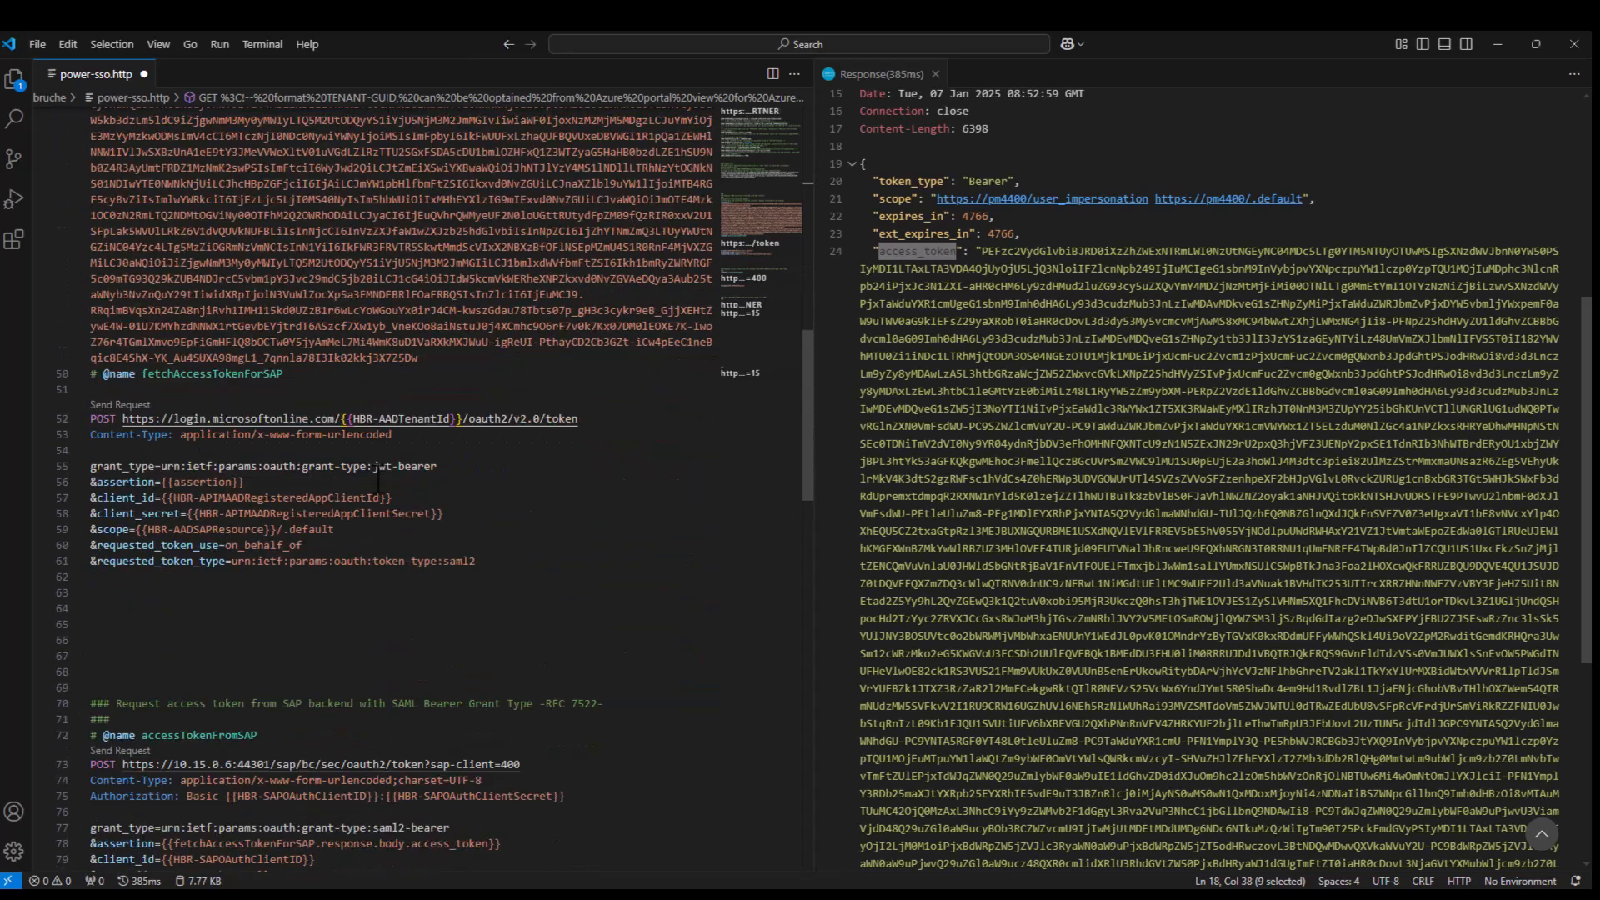
scroll(164, 545, down, 2)
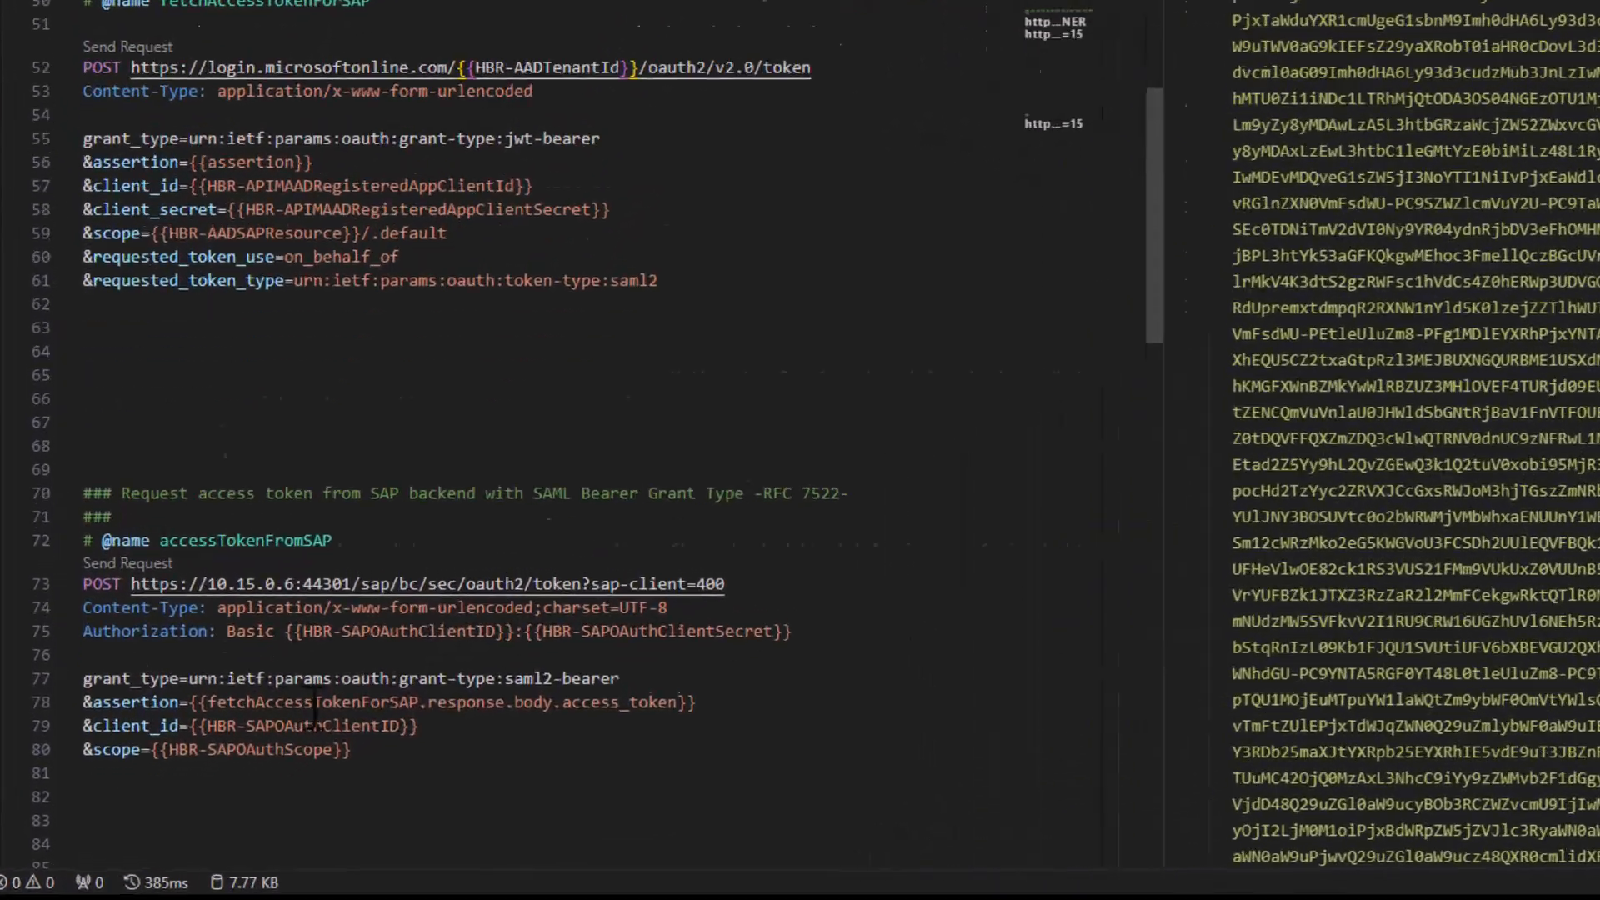
mouse_move(381, 763)
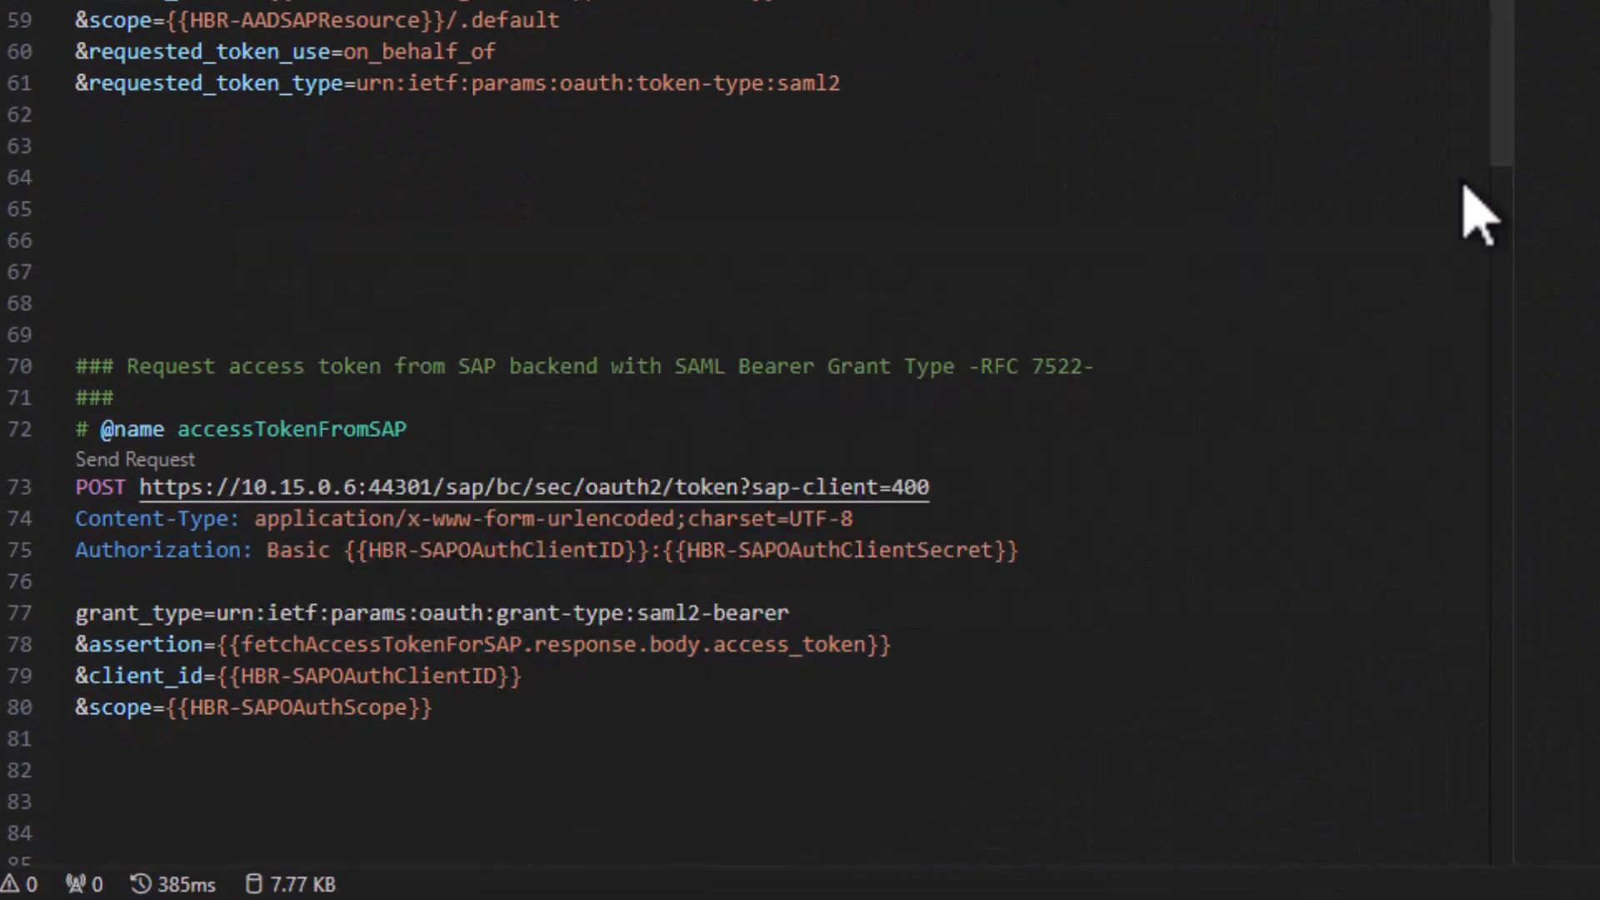
scroll(468, 606, down, 1)
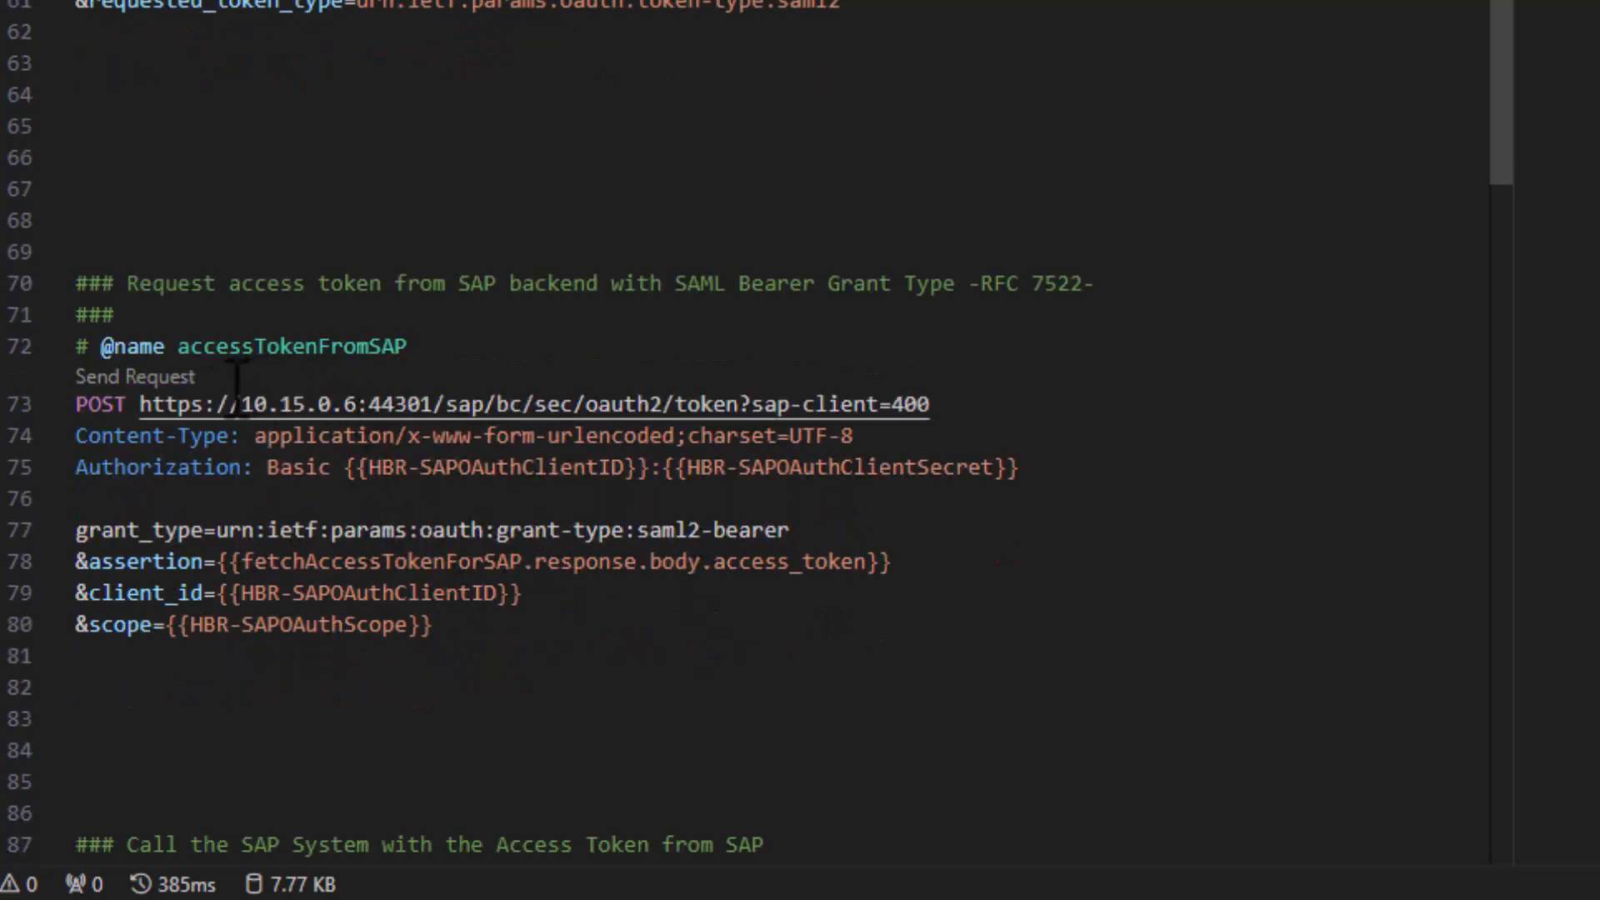
- Check the token URL, client ID, client secret and scope variables of the accessTokenFromSAP request, and send it
drag(242, 404, 368, 404)
drag(493, 405, 435, 404)
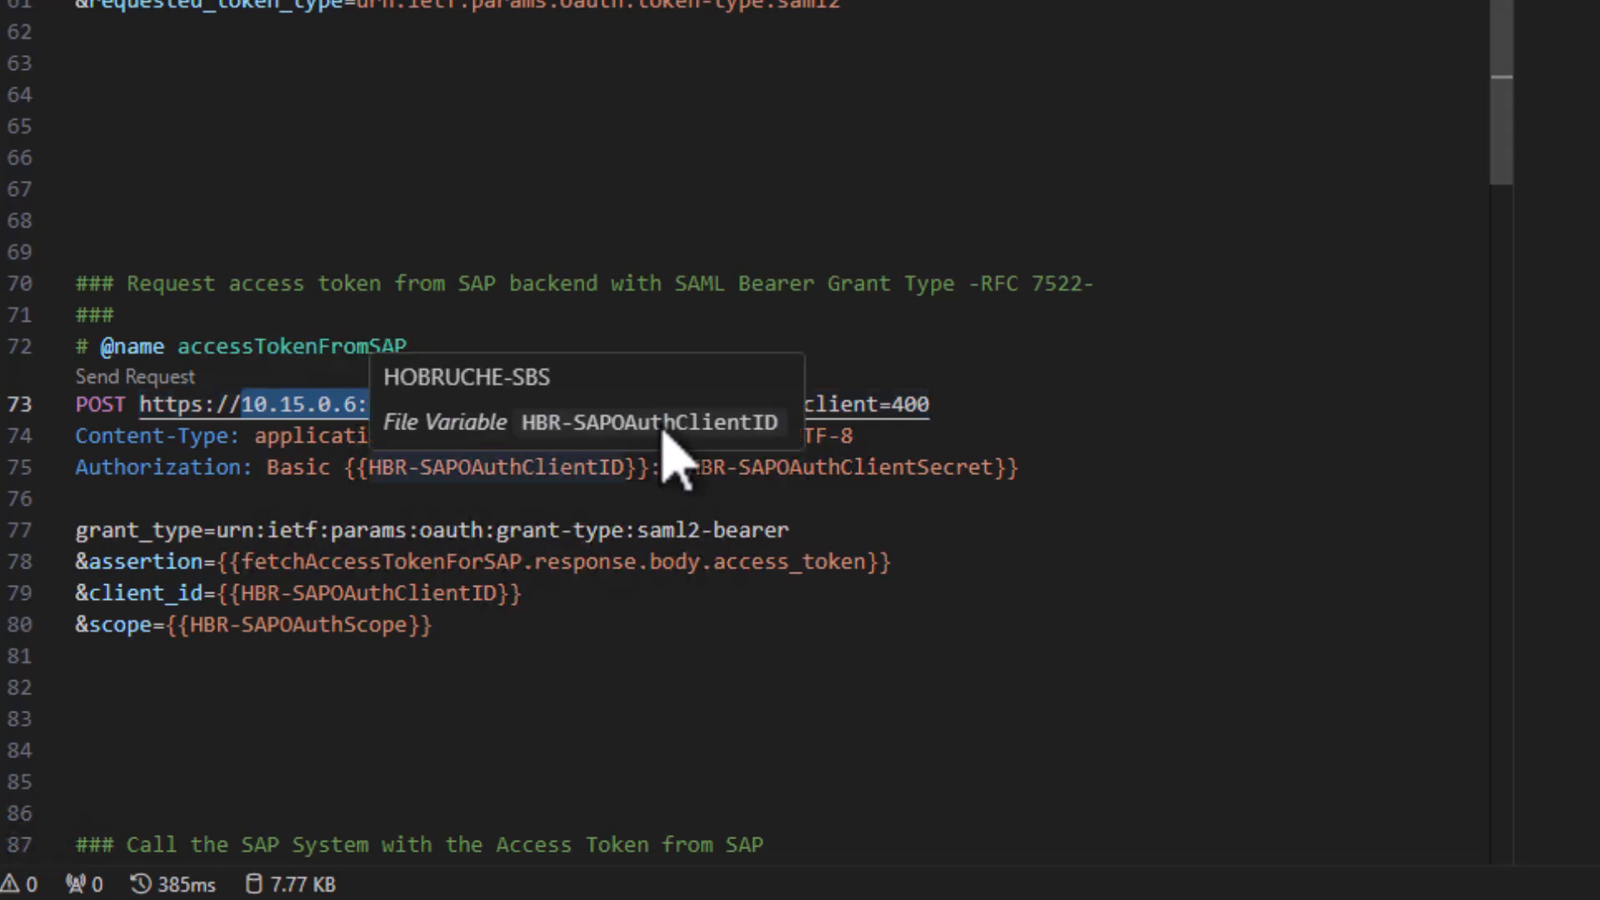
click(1030, 284)
drag(587, 404, 741, 404)
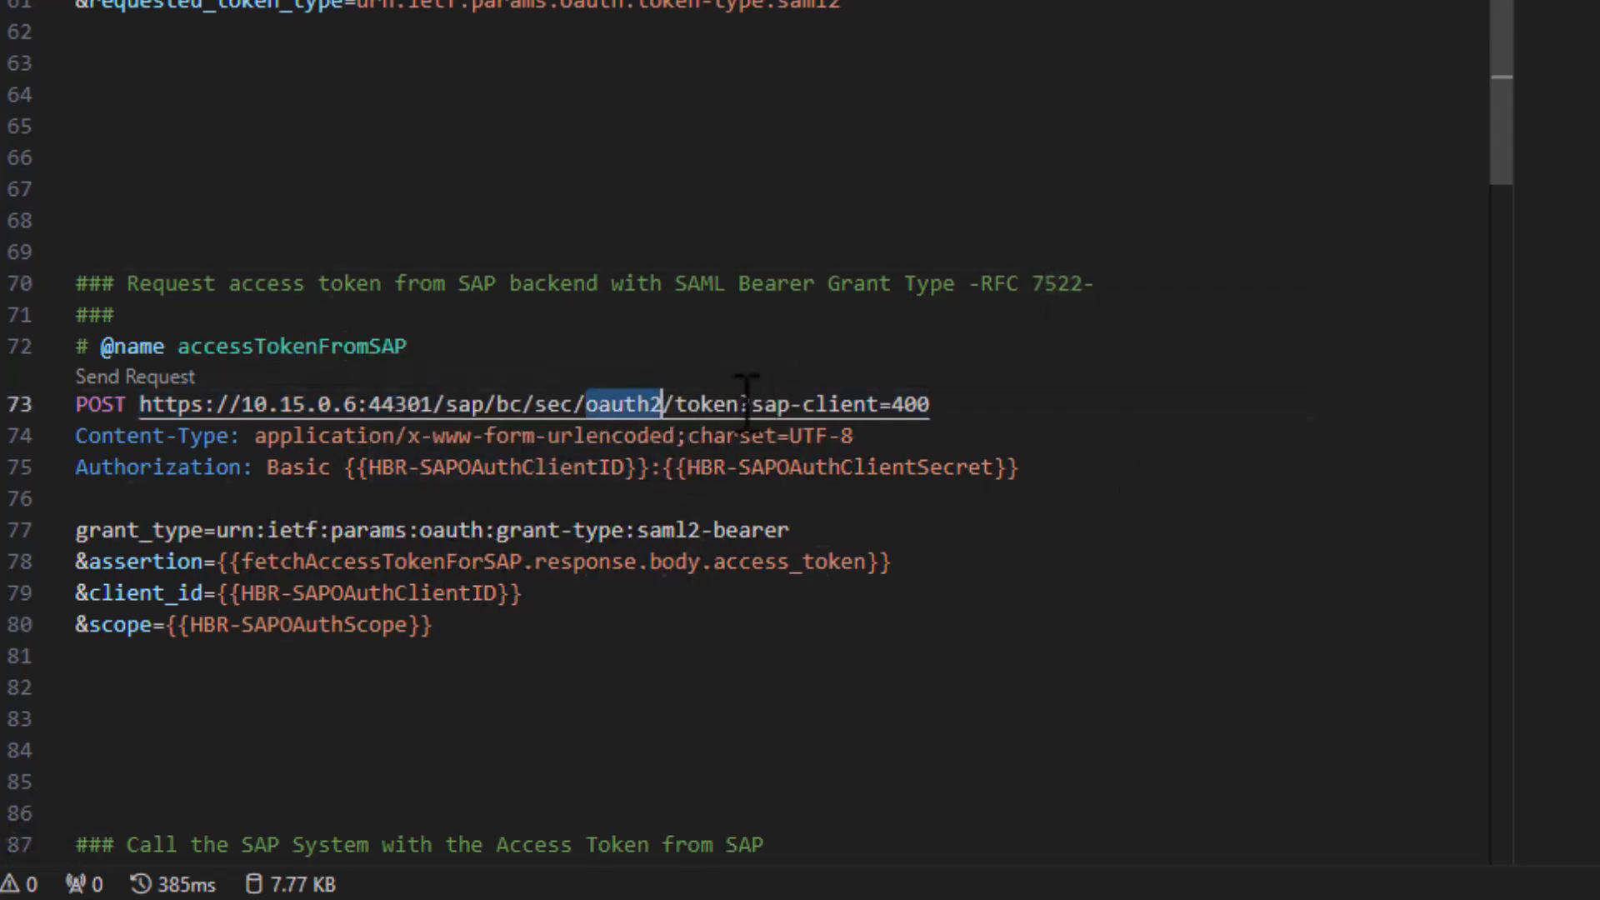
drag(369, 467, 993, 468)
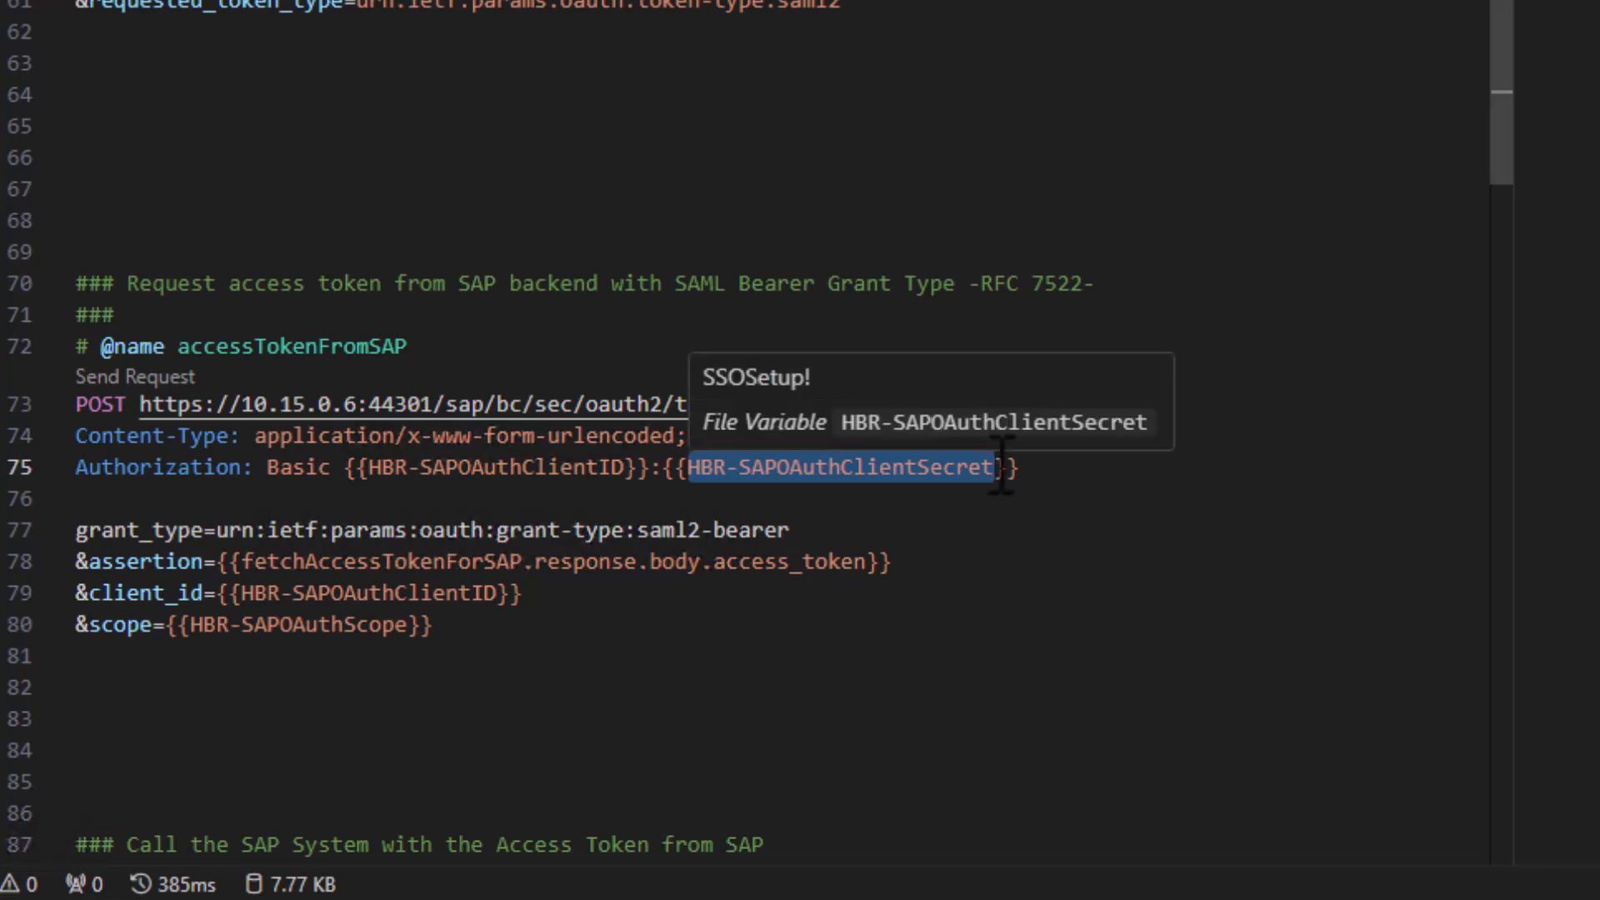
double_click(372, 592)
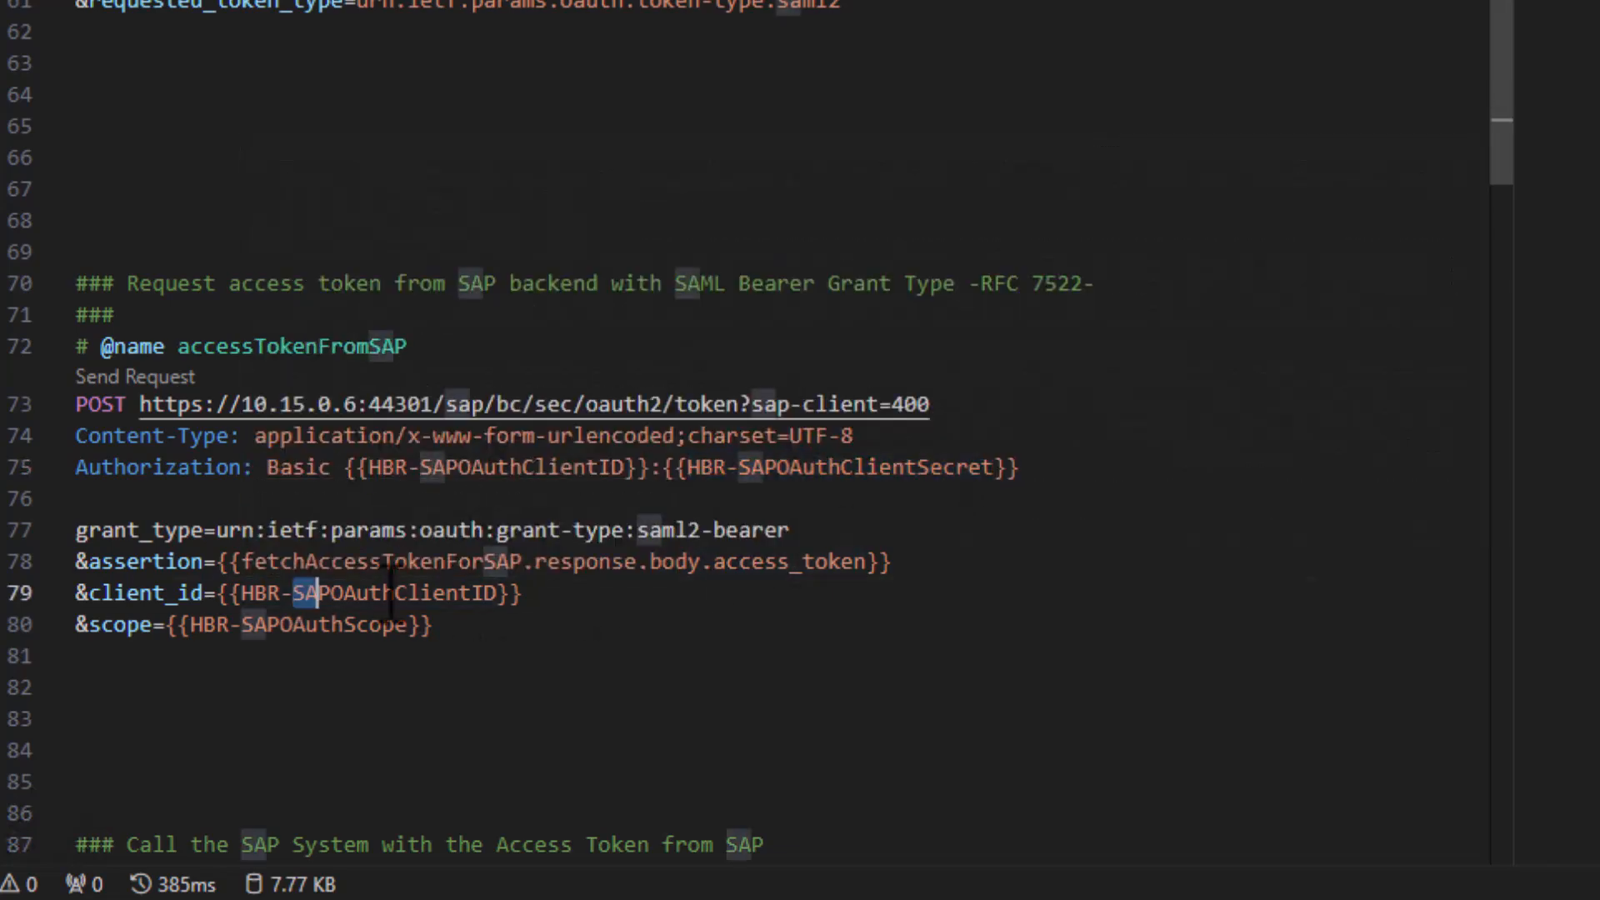
click(268, 625)
click(135, 377)
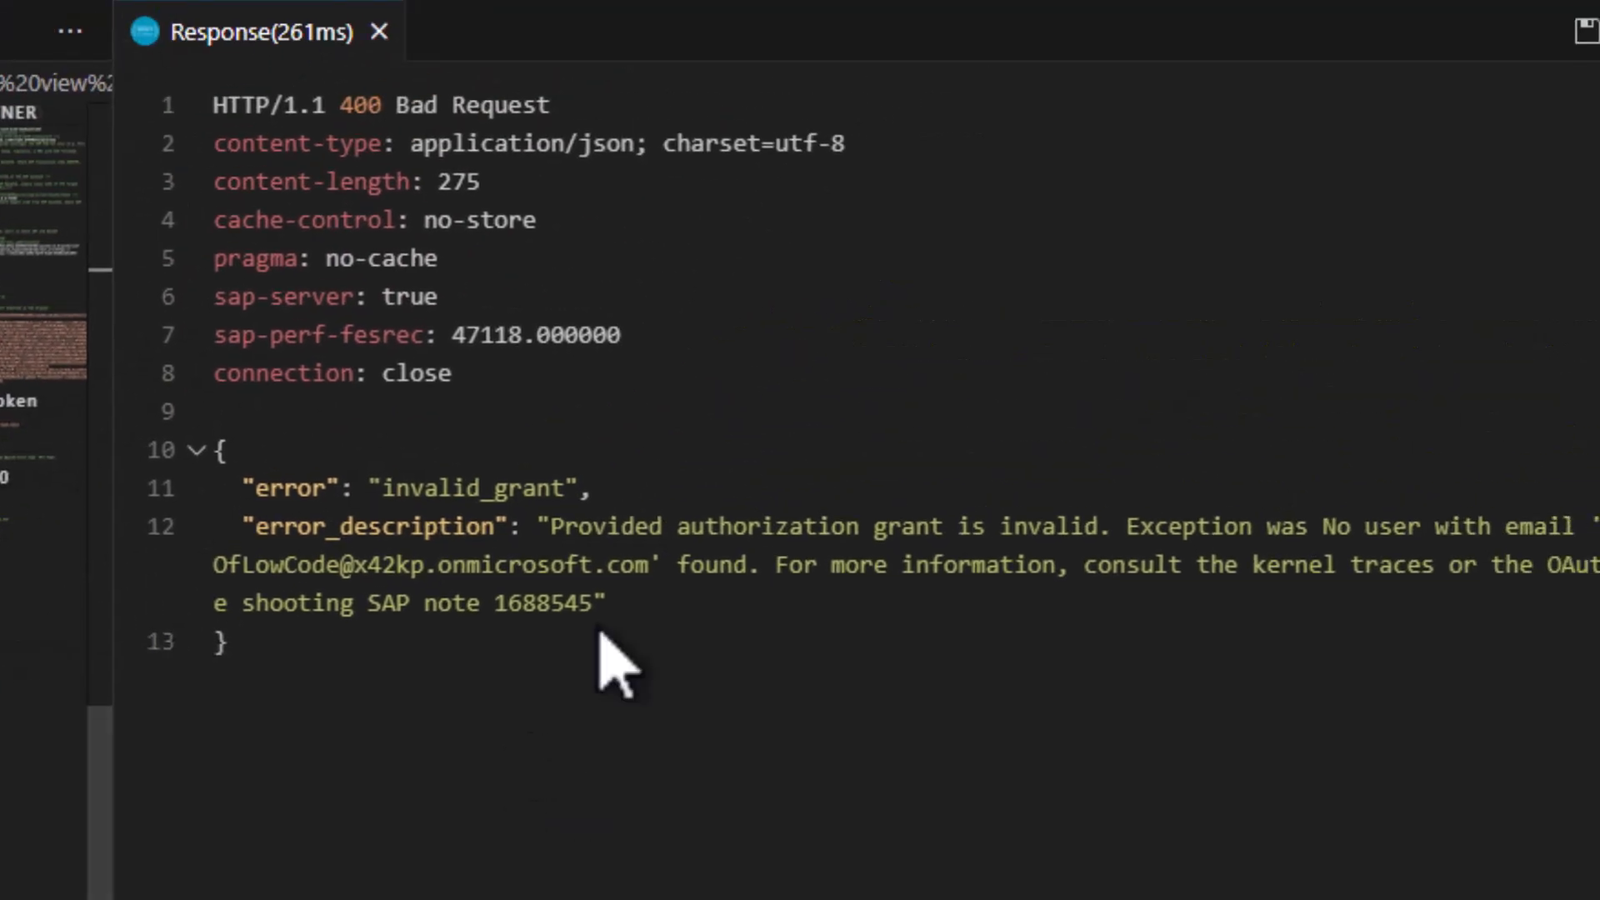
- Examine the status and error description in the SAP token response and copy the user's e-mail address from it
drag(340, 105, 554, 100)
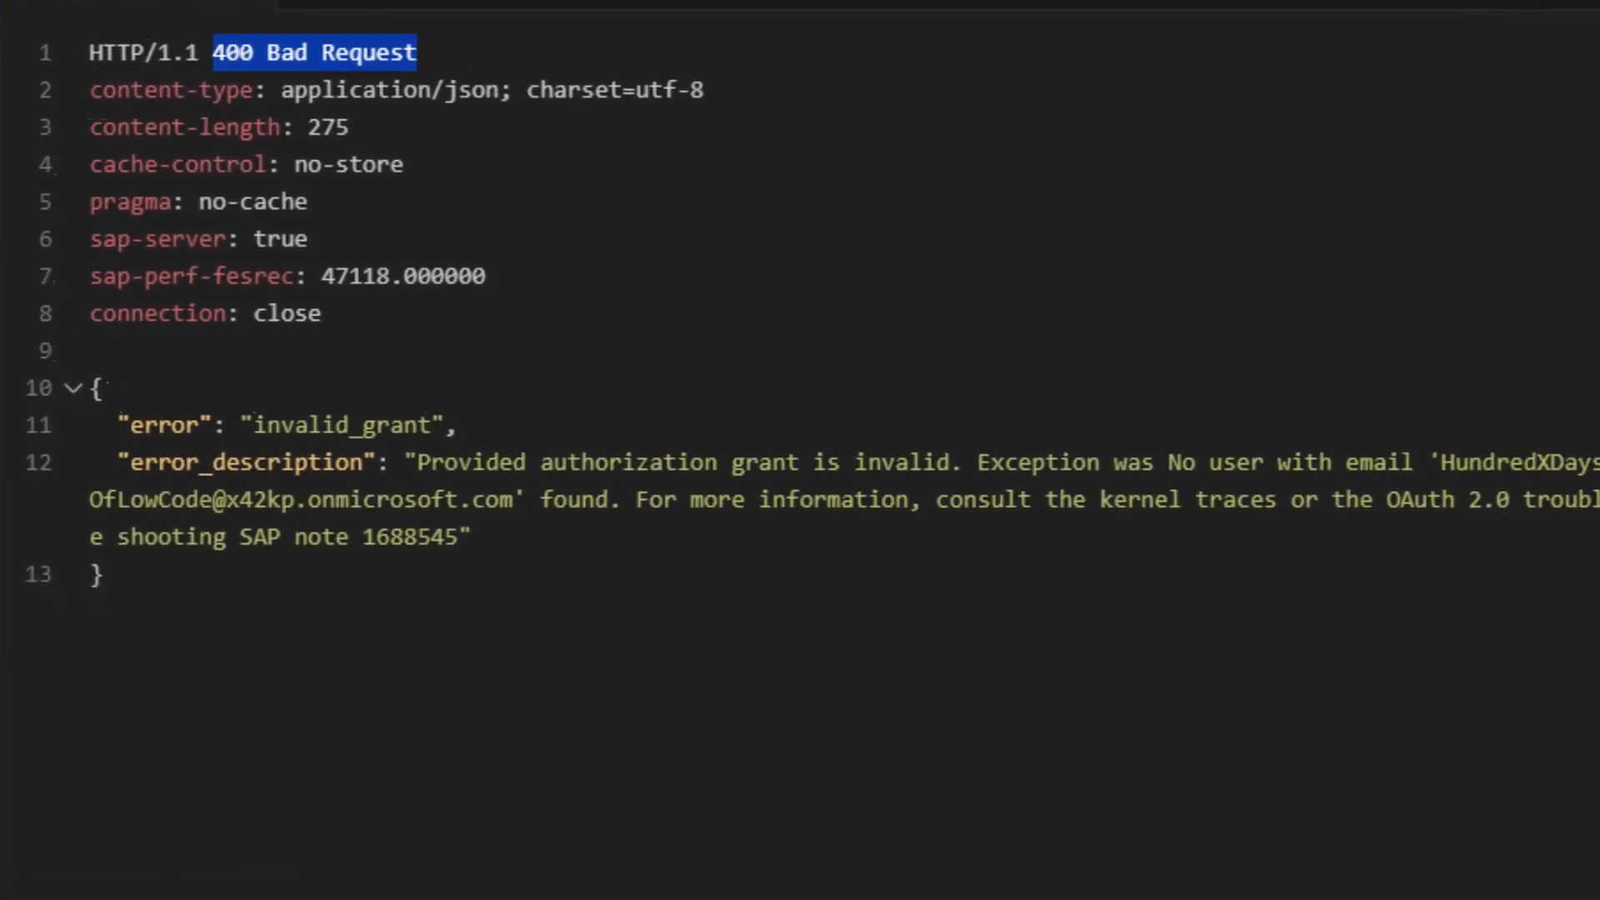
drag(1168, 462, 1453, 461)
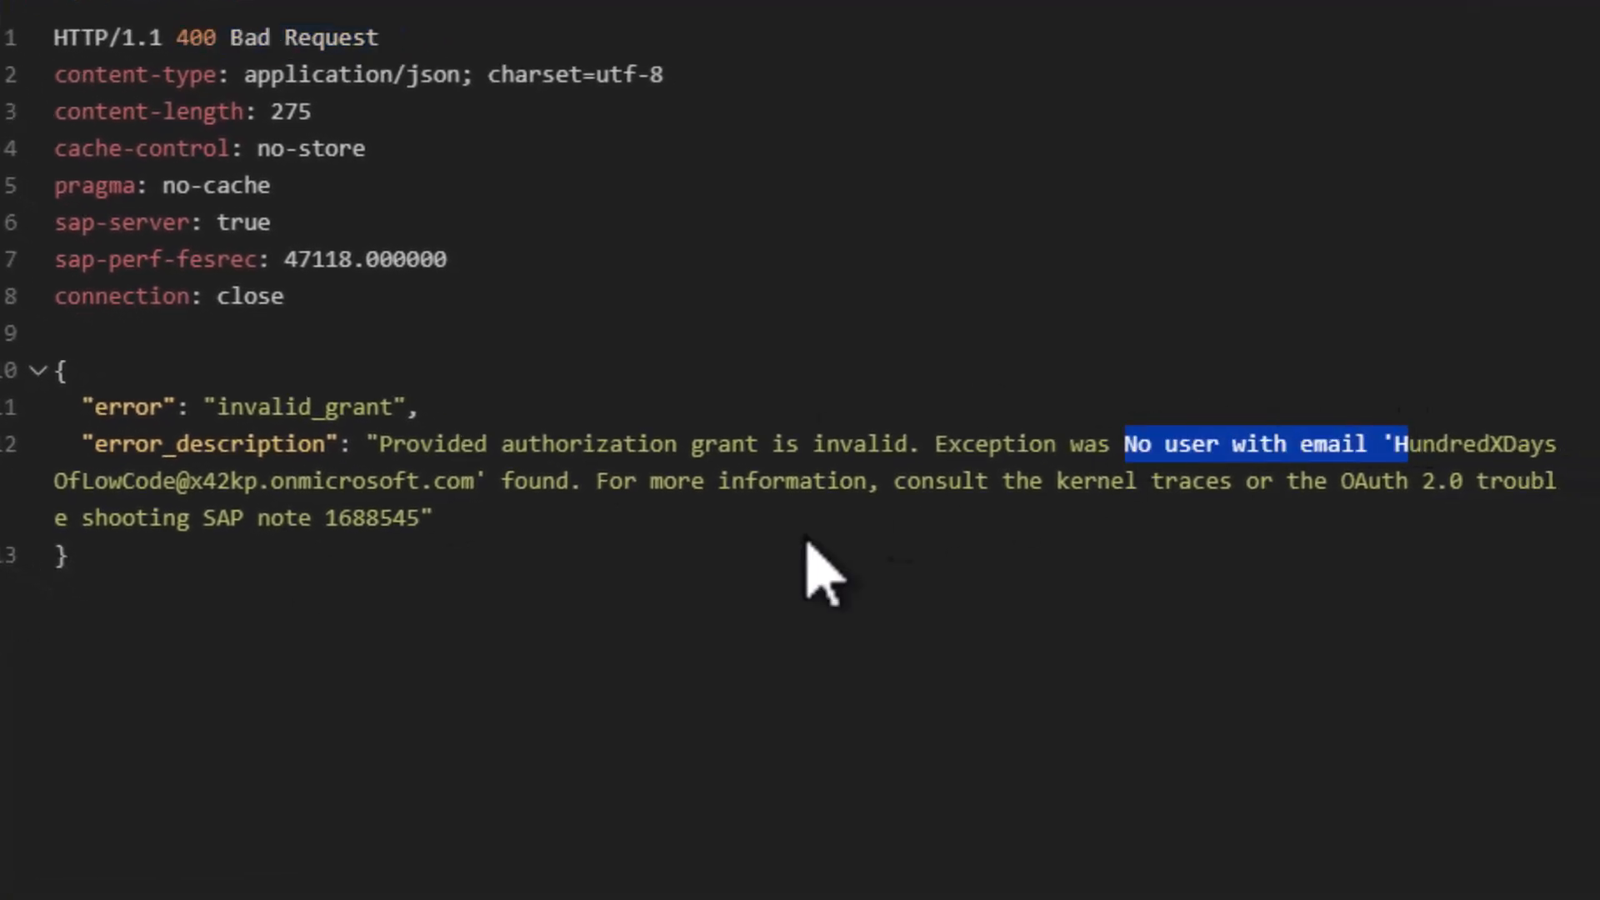
drag(475, 480, 1400, 446)
key(ctrl+c)
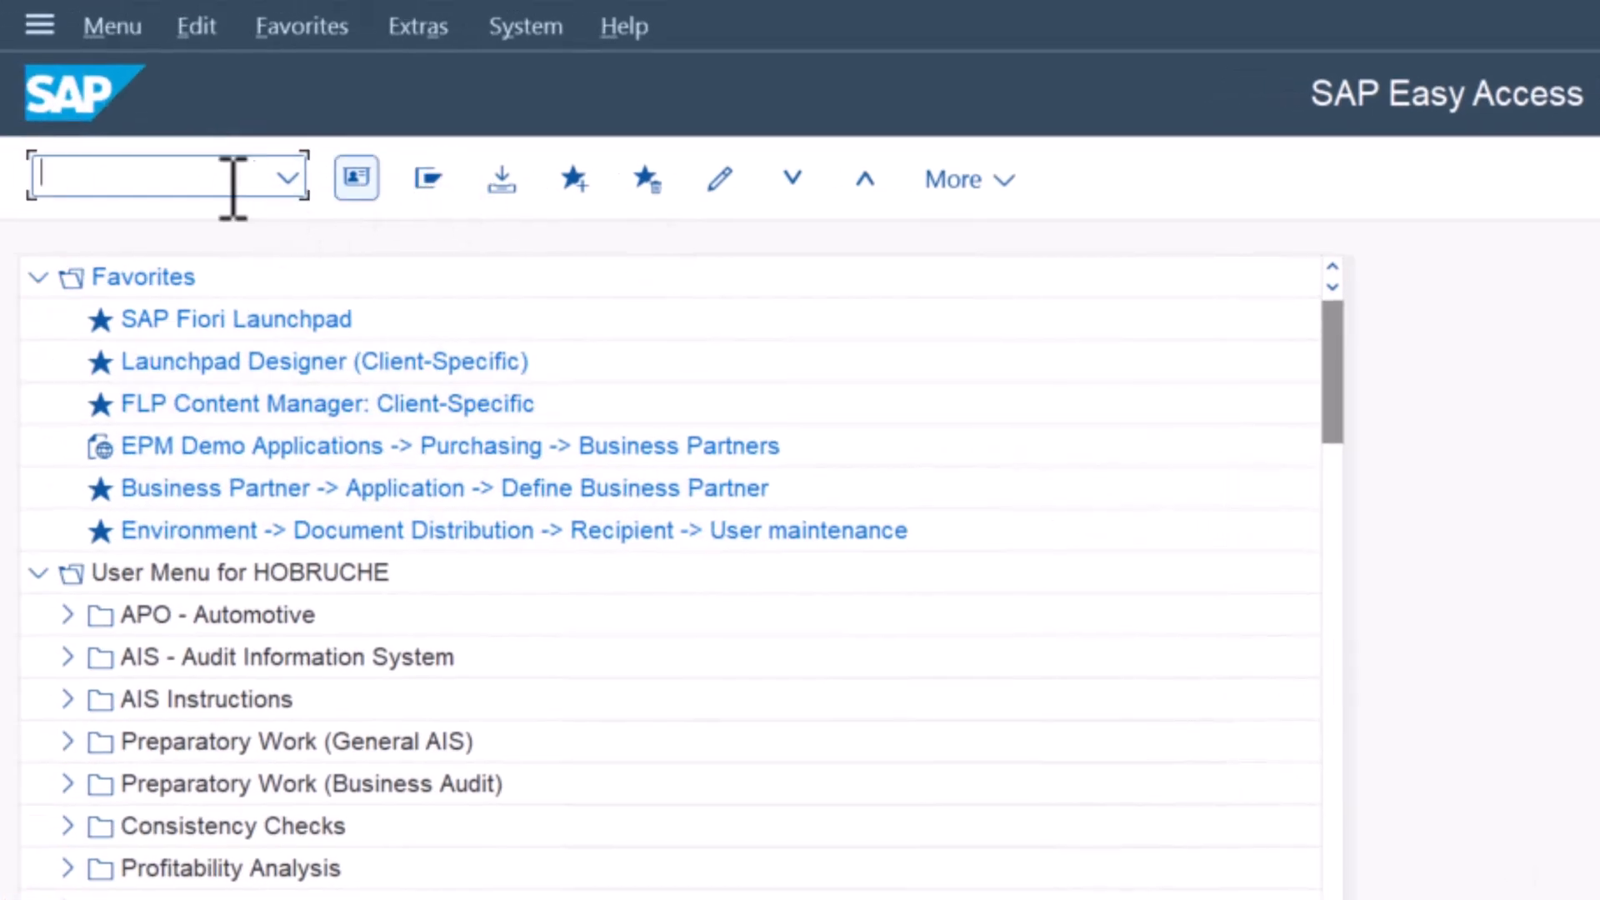
- Switch to SAP GUI, run transaction su01 and open your own SAP user account for editing
text(su01)
key(Return)
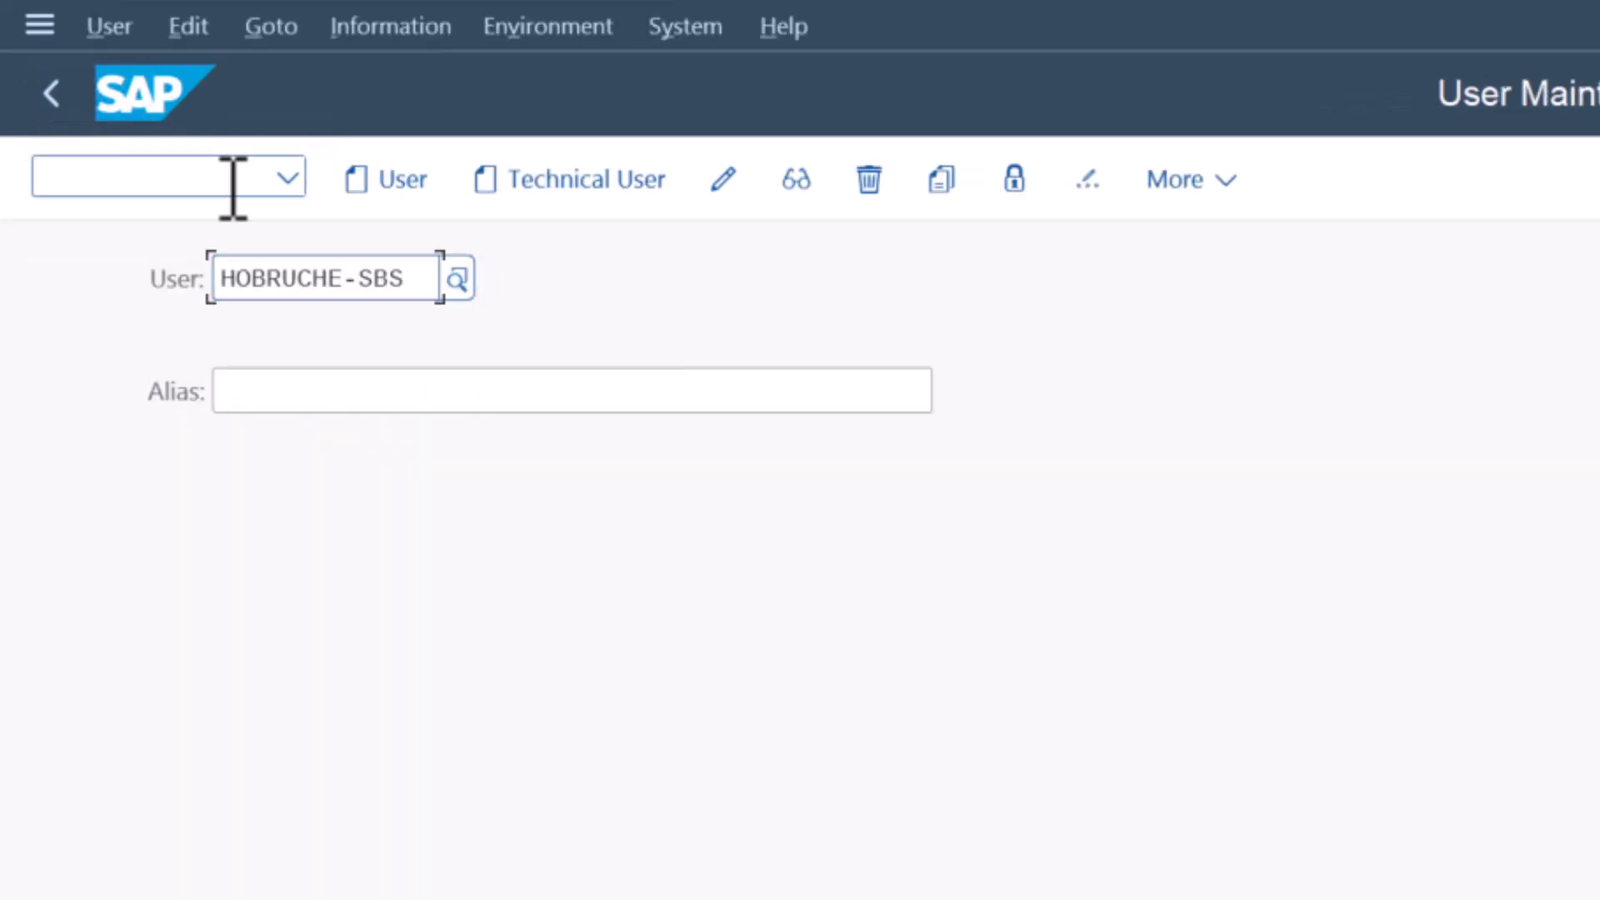
text(hobruche)
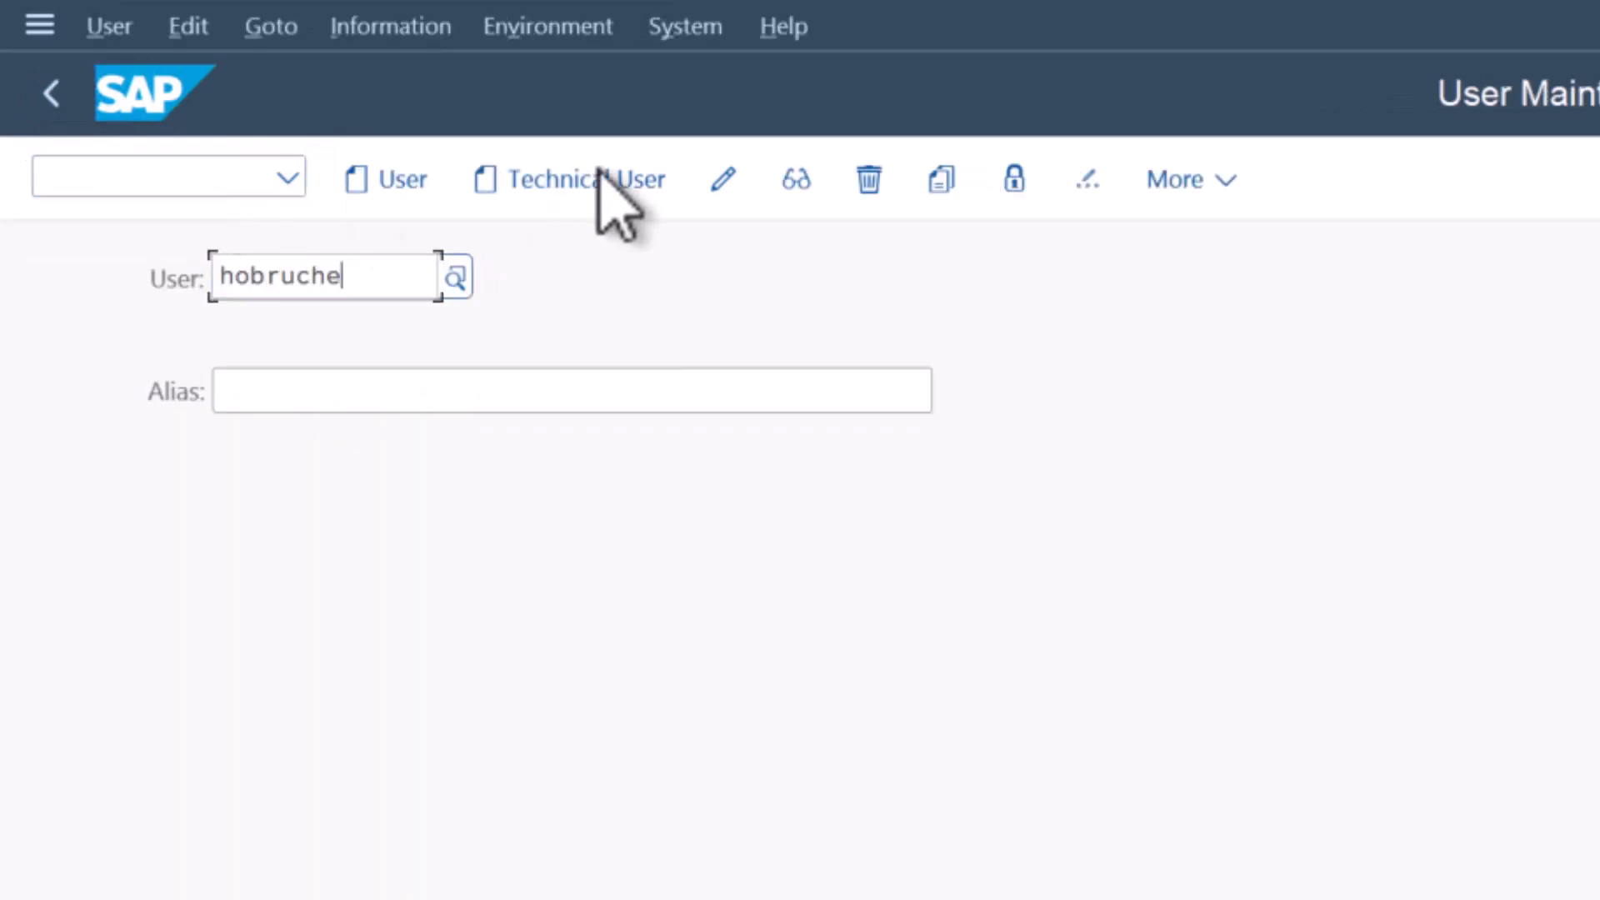
click(721, 178)
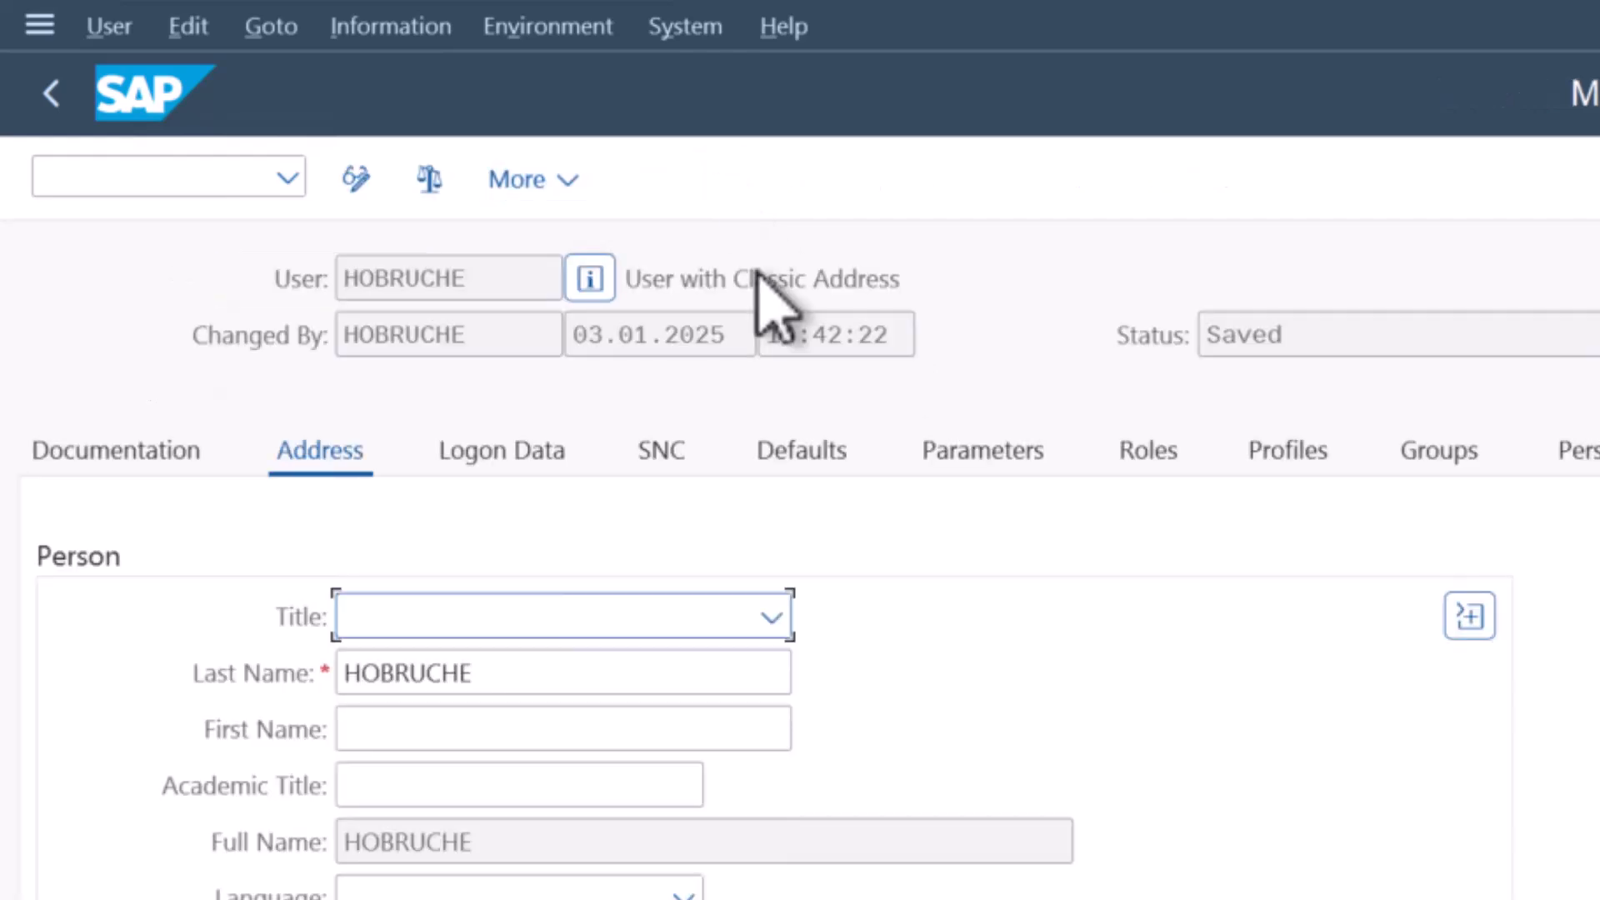
- Paste the copied e-mail address into the SAP user's communication data and save the user
scroll(739, 845, down, 5)
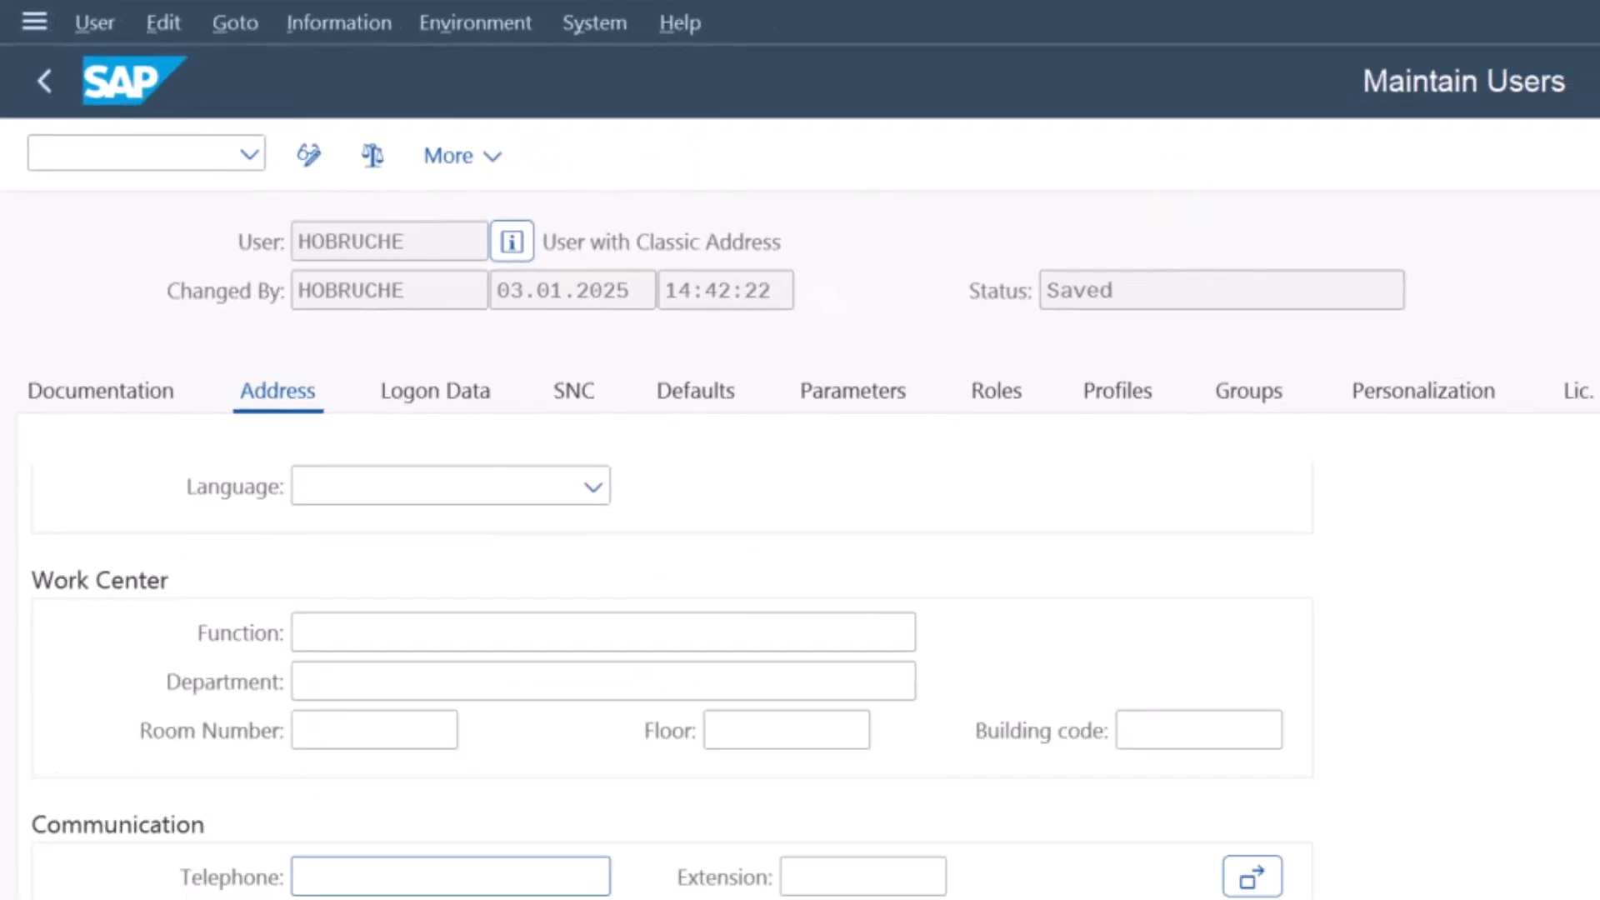
click(258, 823)
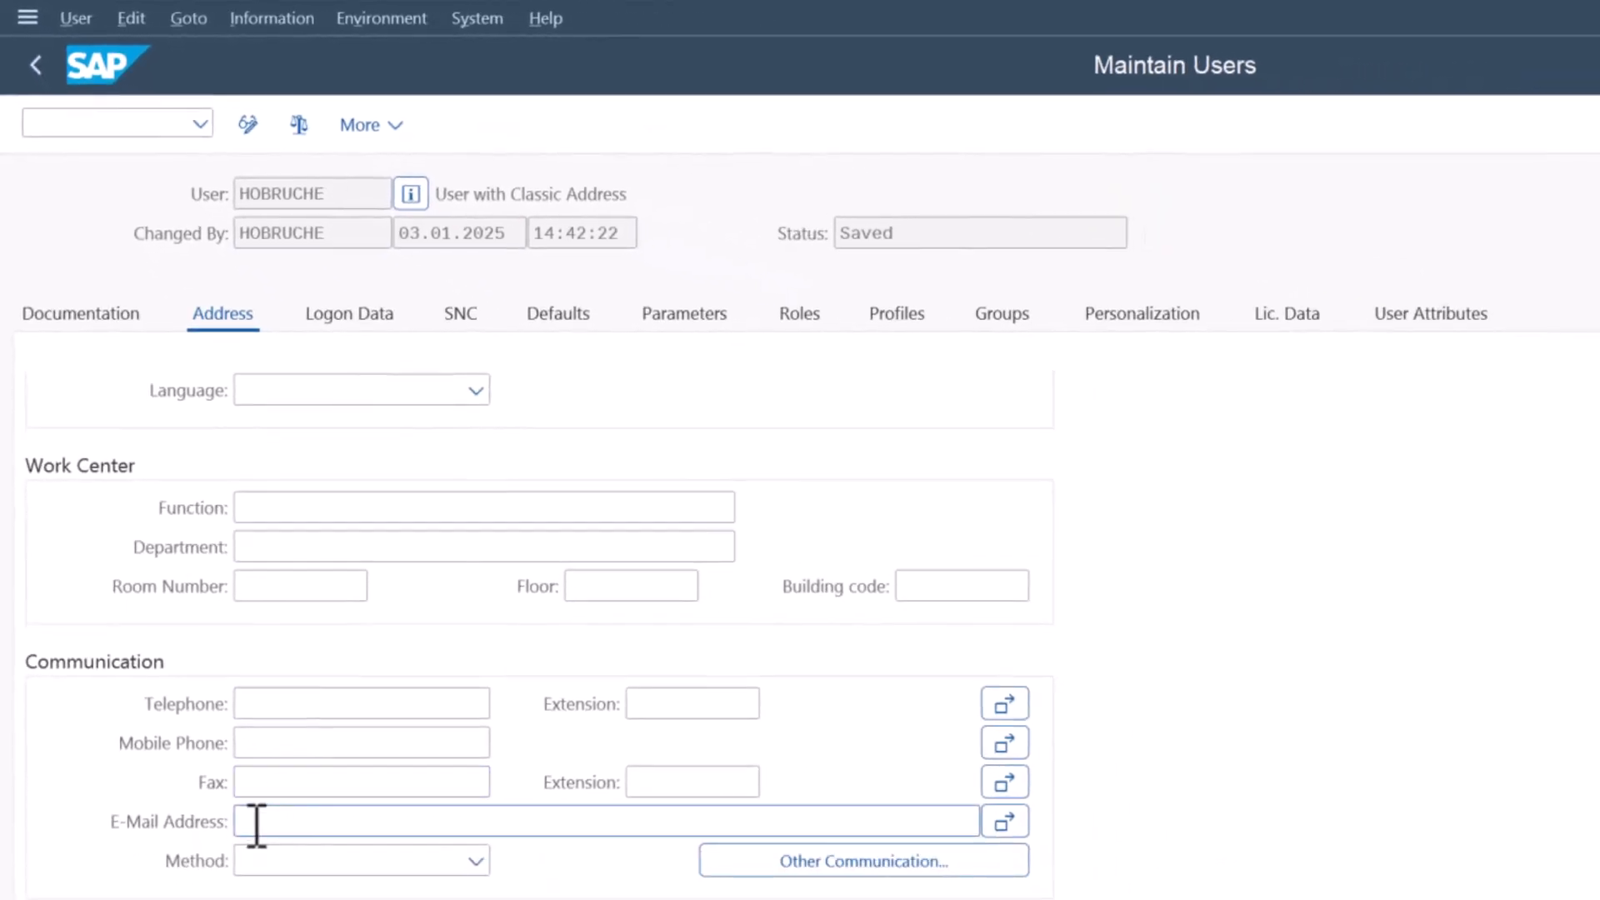
key(ctrl+v)
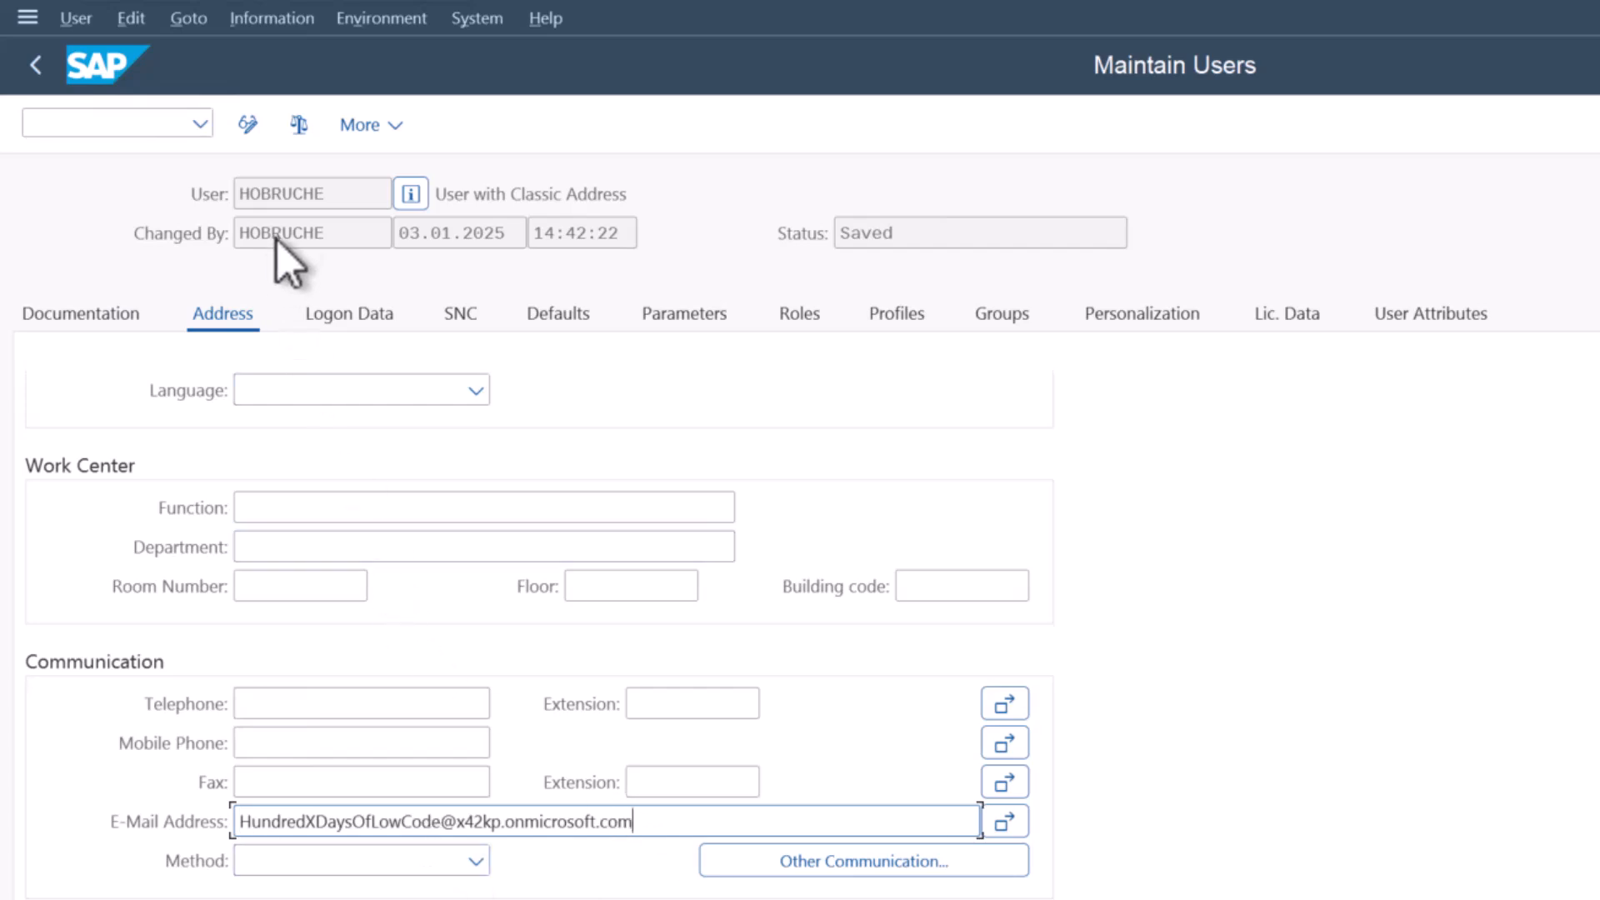
key(ctrl+s)
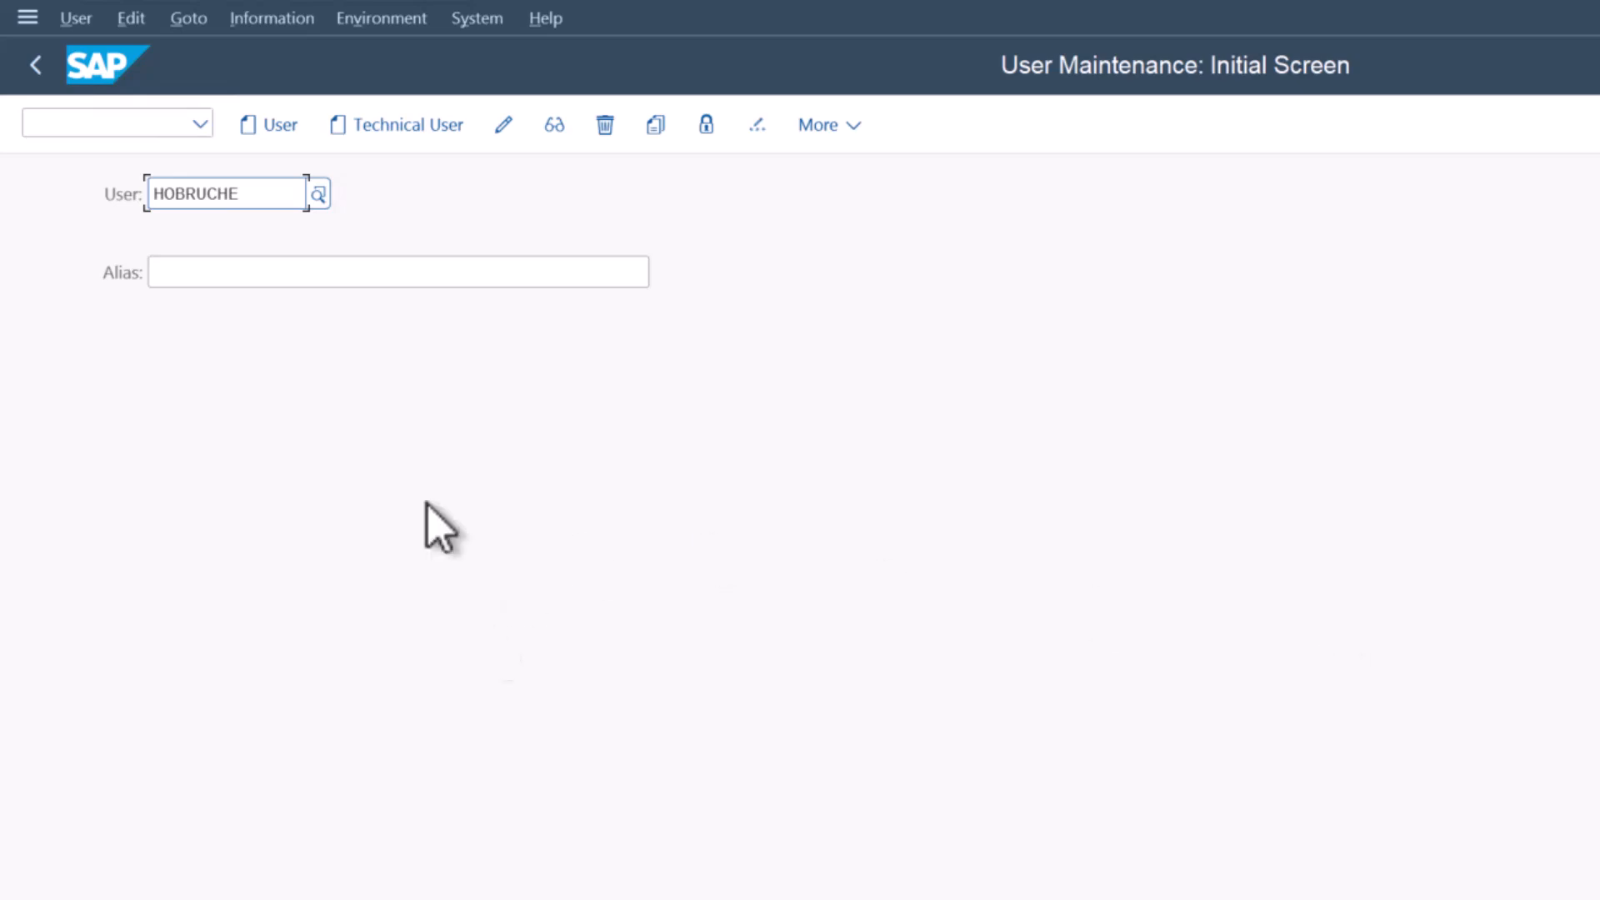
- Switch back to Visual Studio Code and resend the accessTokenFromSAP request
drag(271, 193, 143, 193)
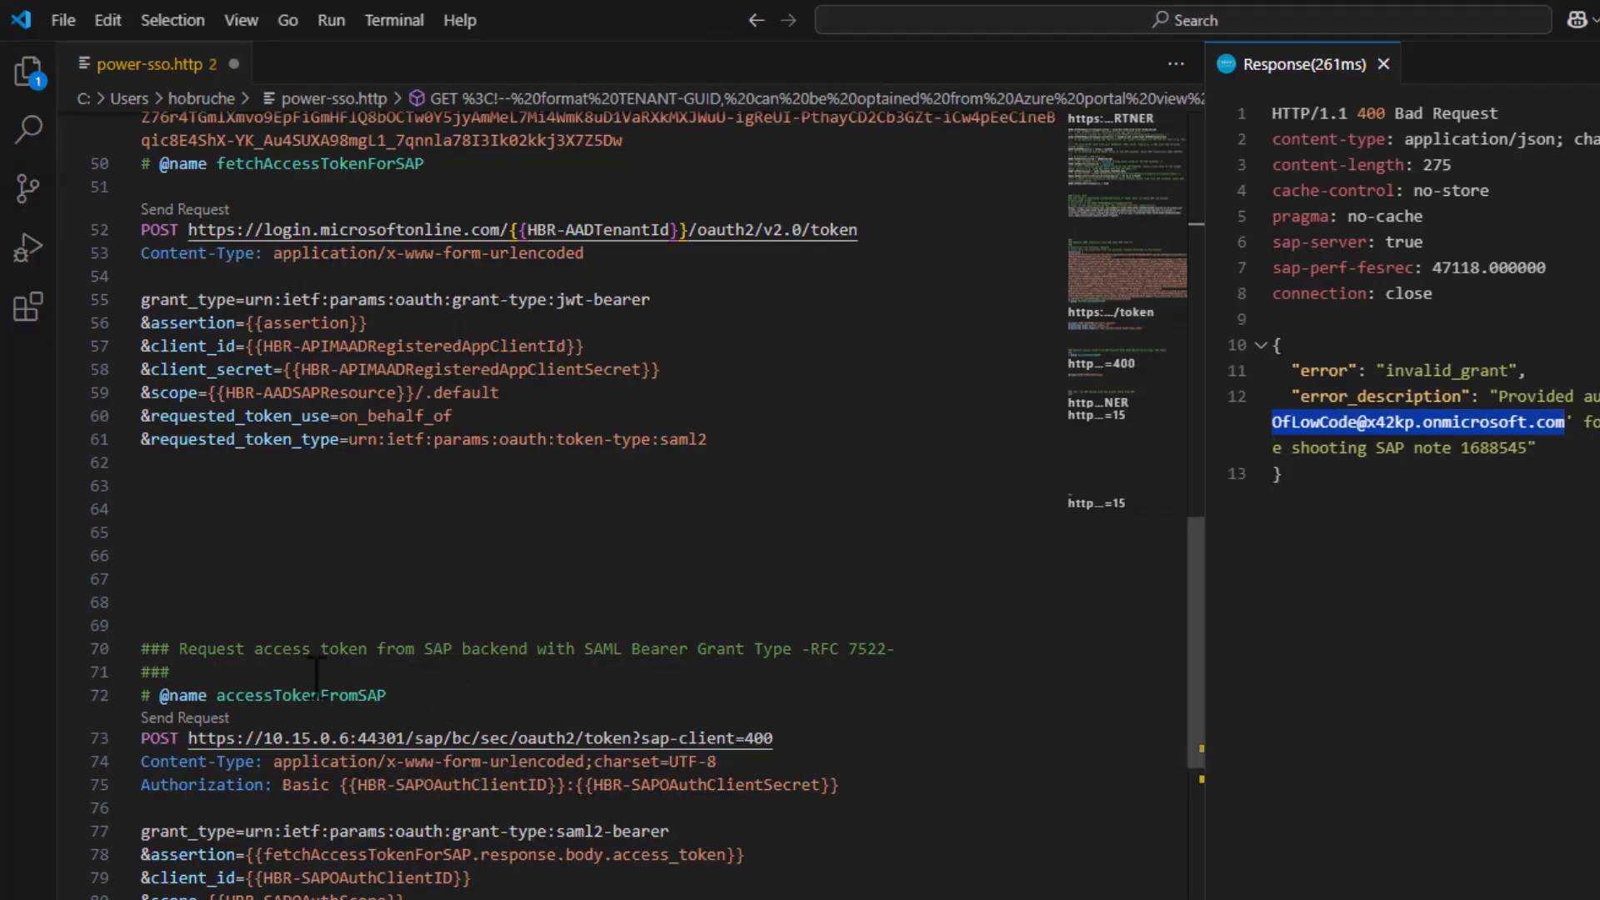
click(175, 662)
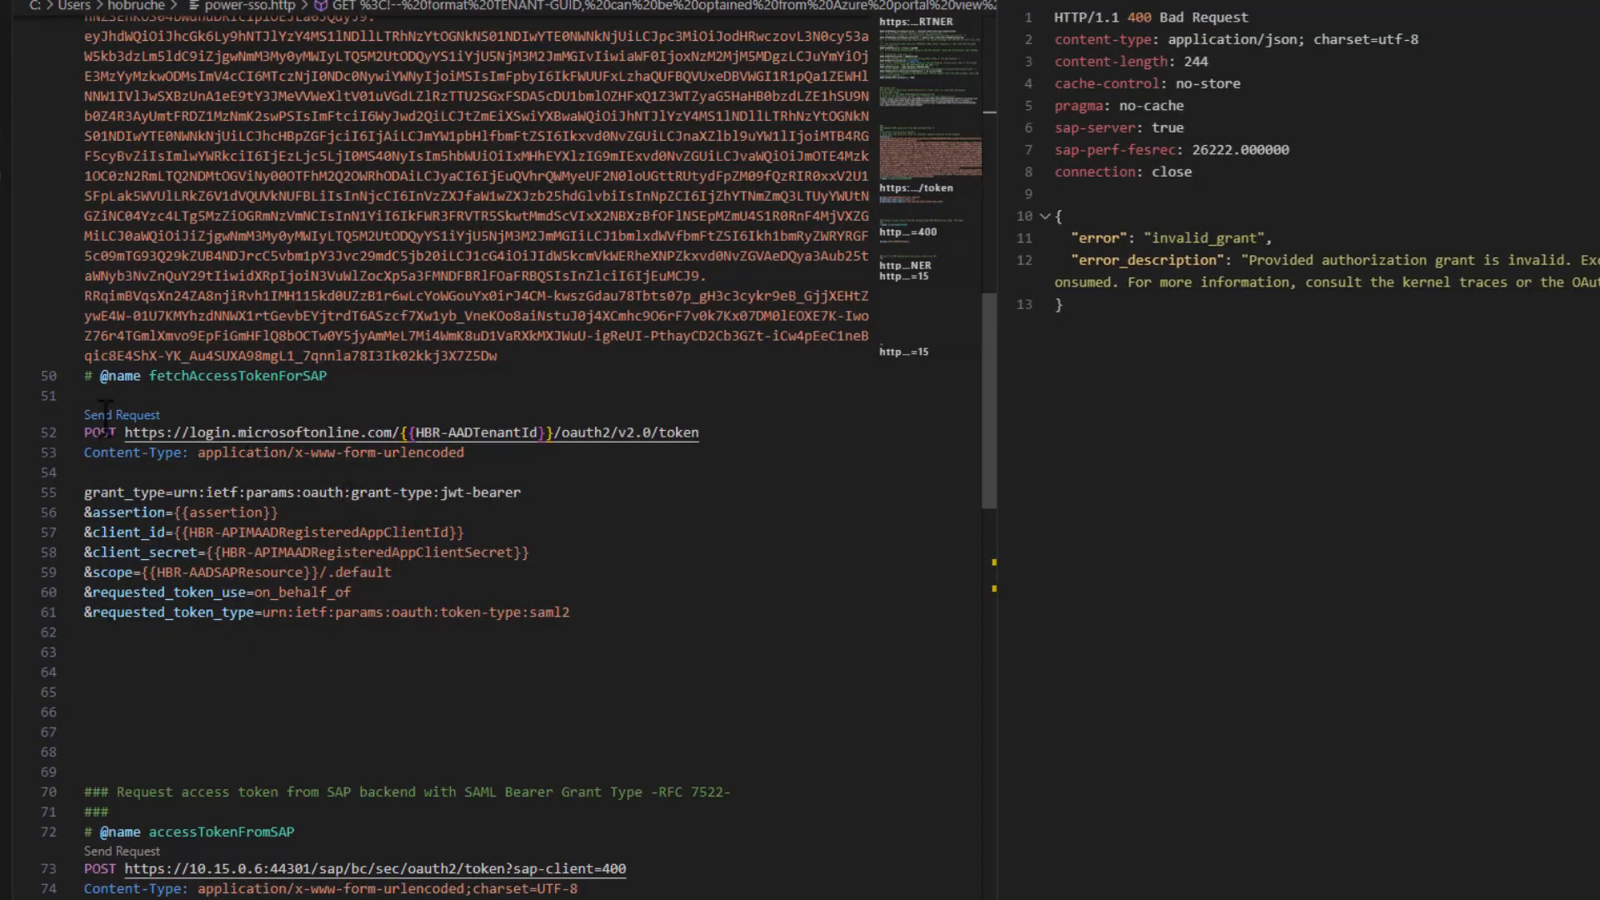
- Request a fresh SAML assertion with fetchAccessTokenForSAP and use it to send the accessTokenFromSAP request again
click(105, 414)
scroll(1137, 375, down, 5)
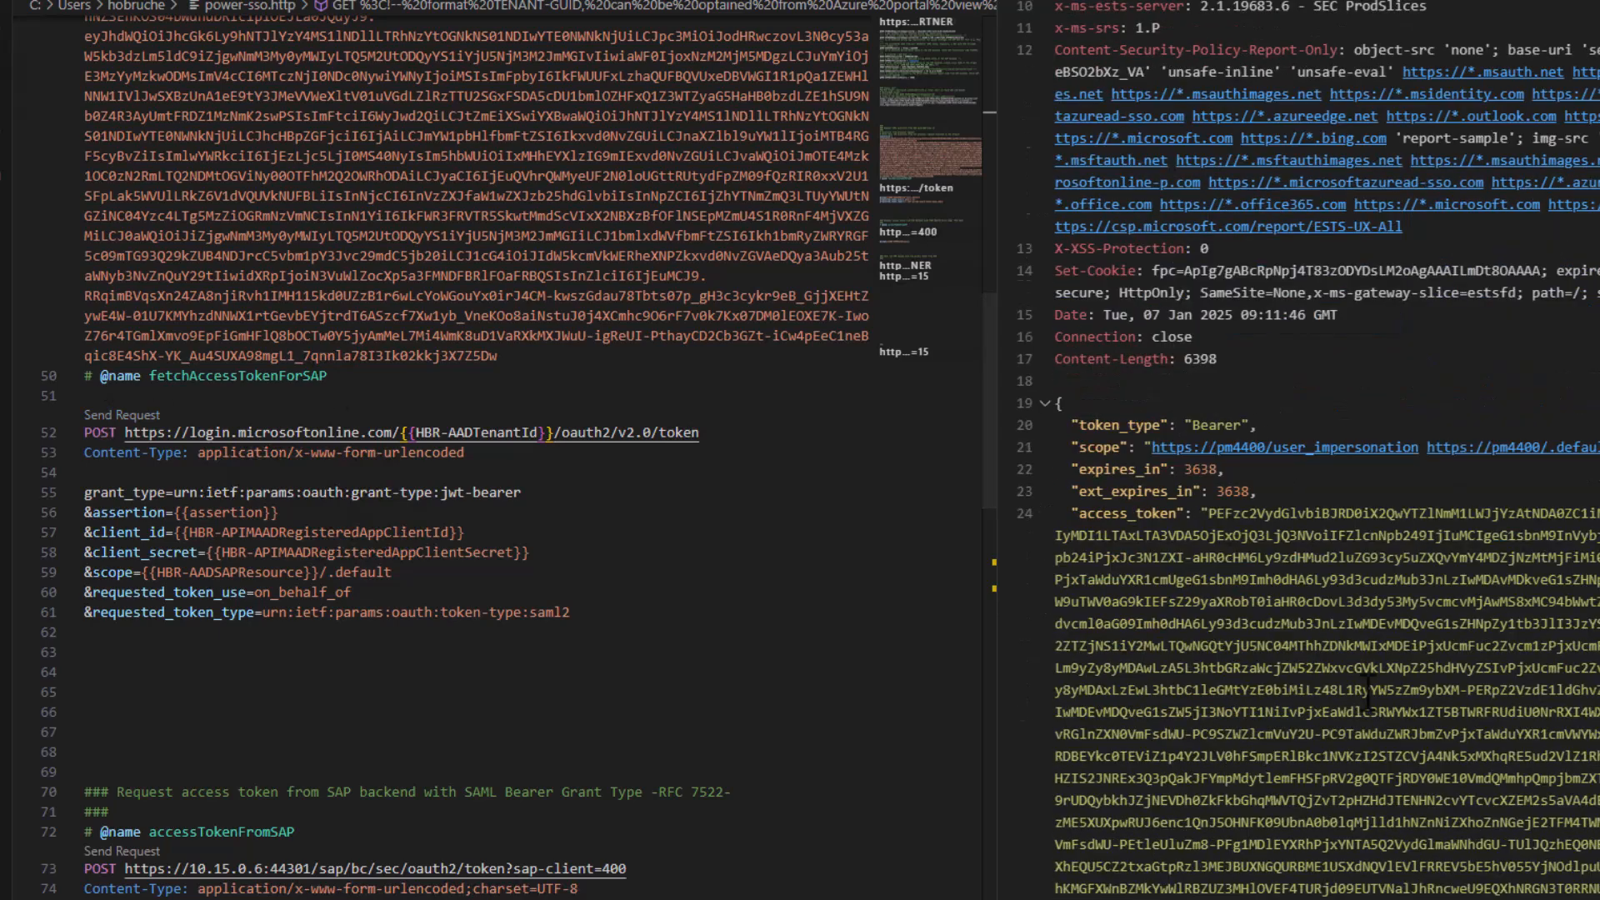
scroll(328, 497, down, 3)
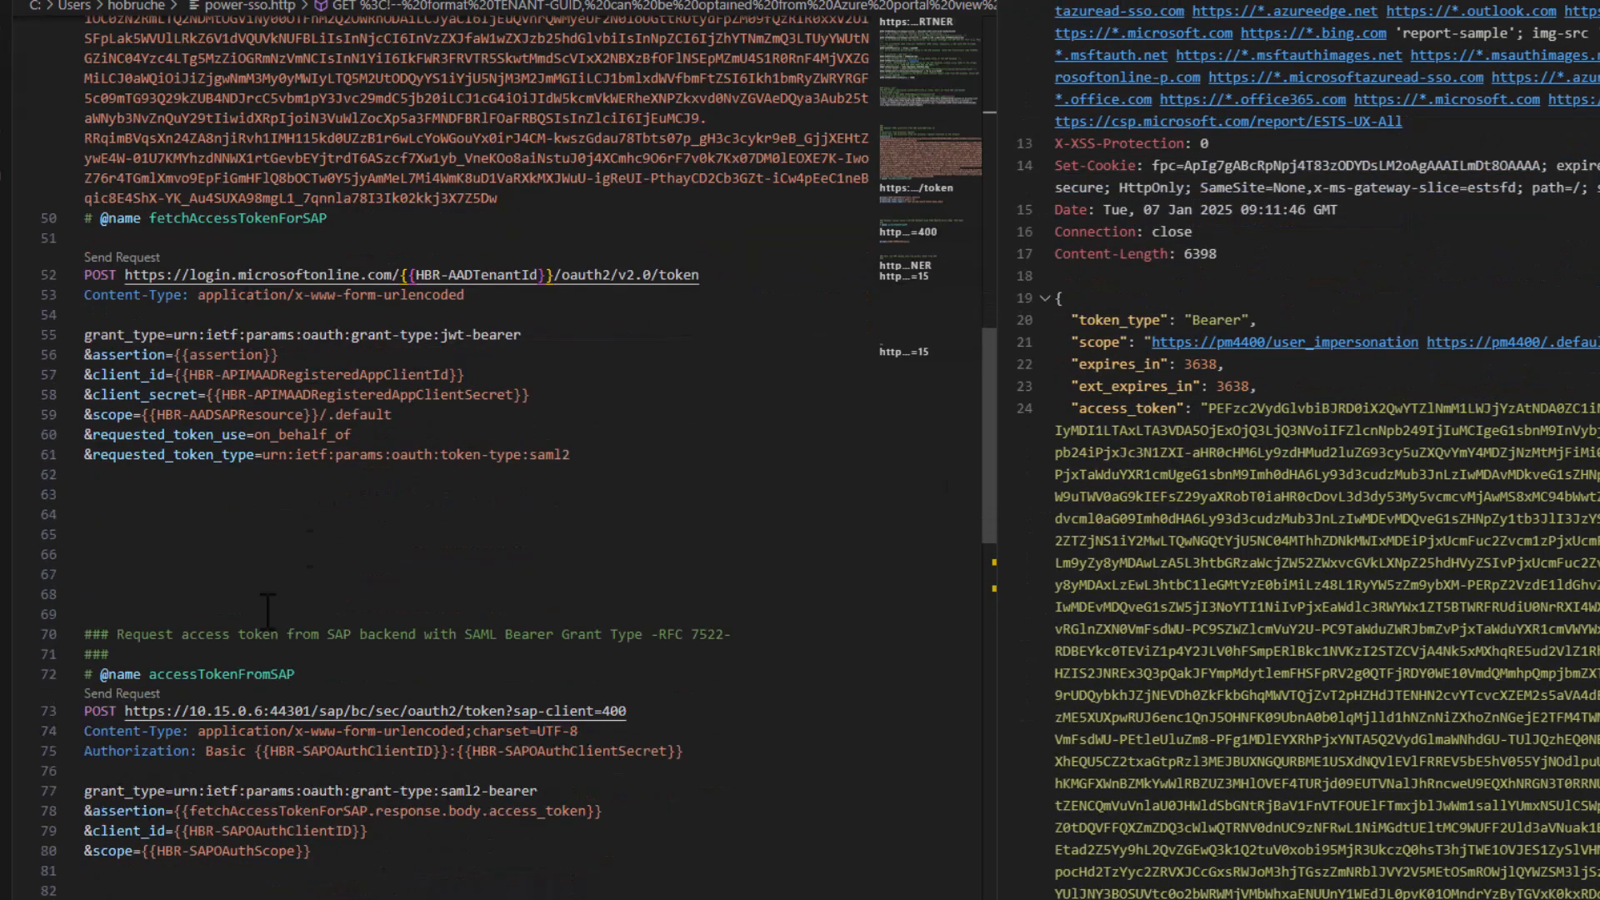
click(117, 695)
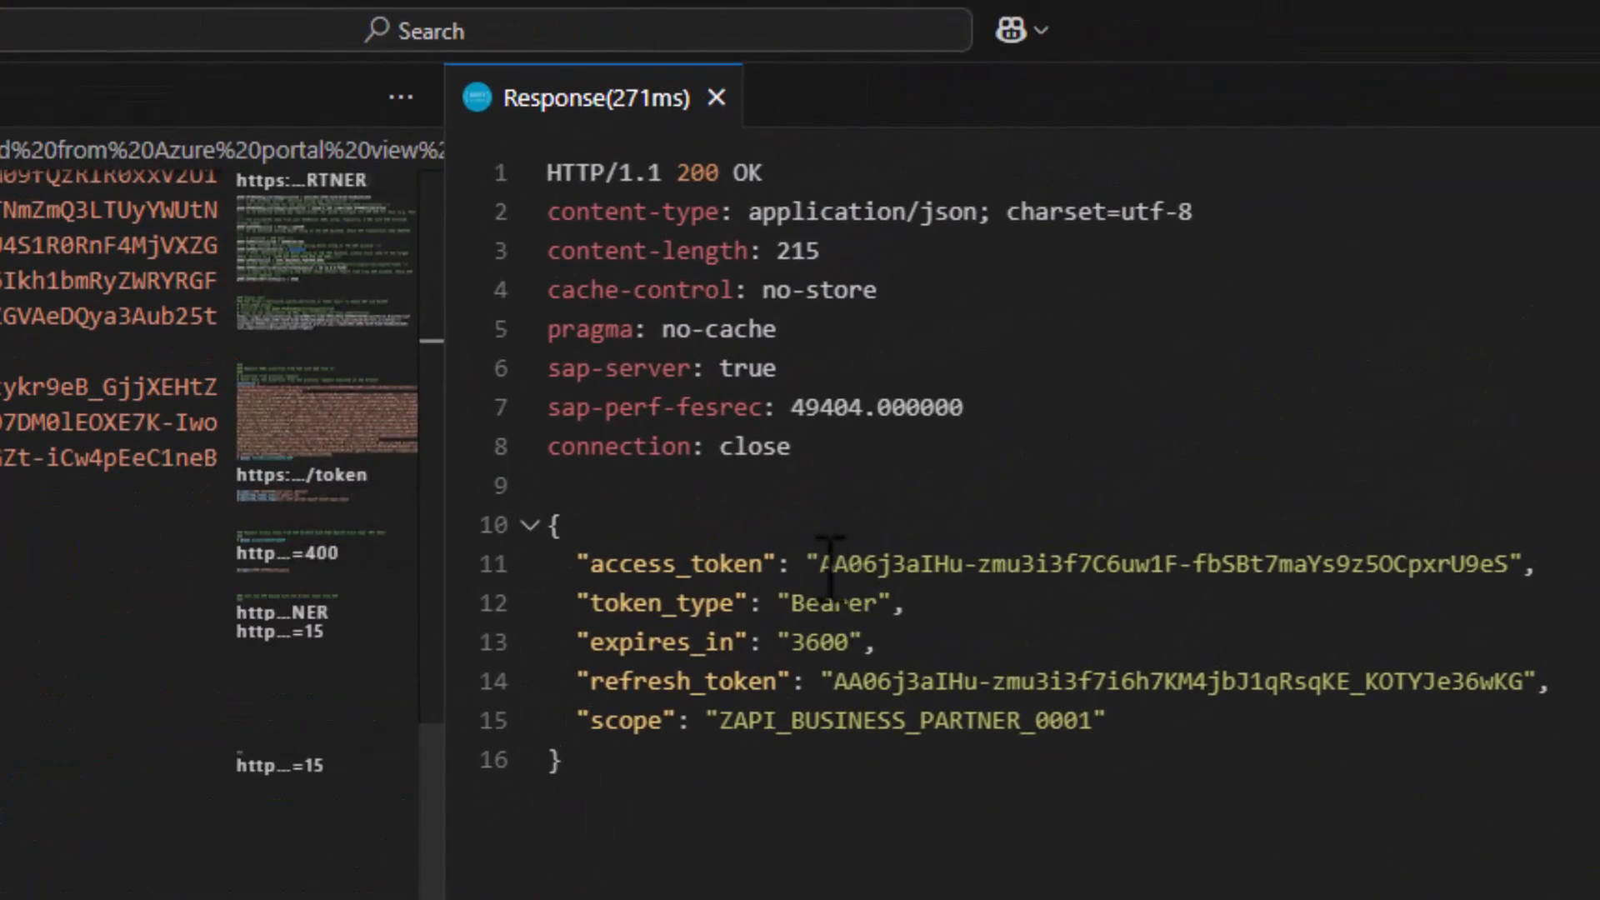
- Examine the access token and the scope in the accessTokenFromSAP response
drag(822, 564, 1510, 564)
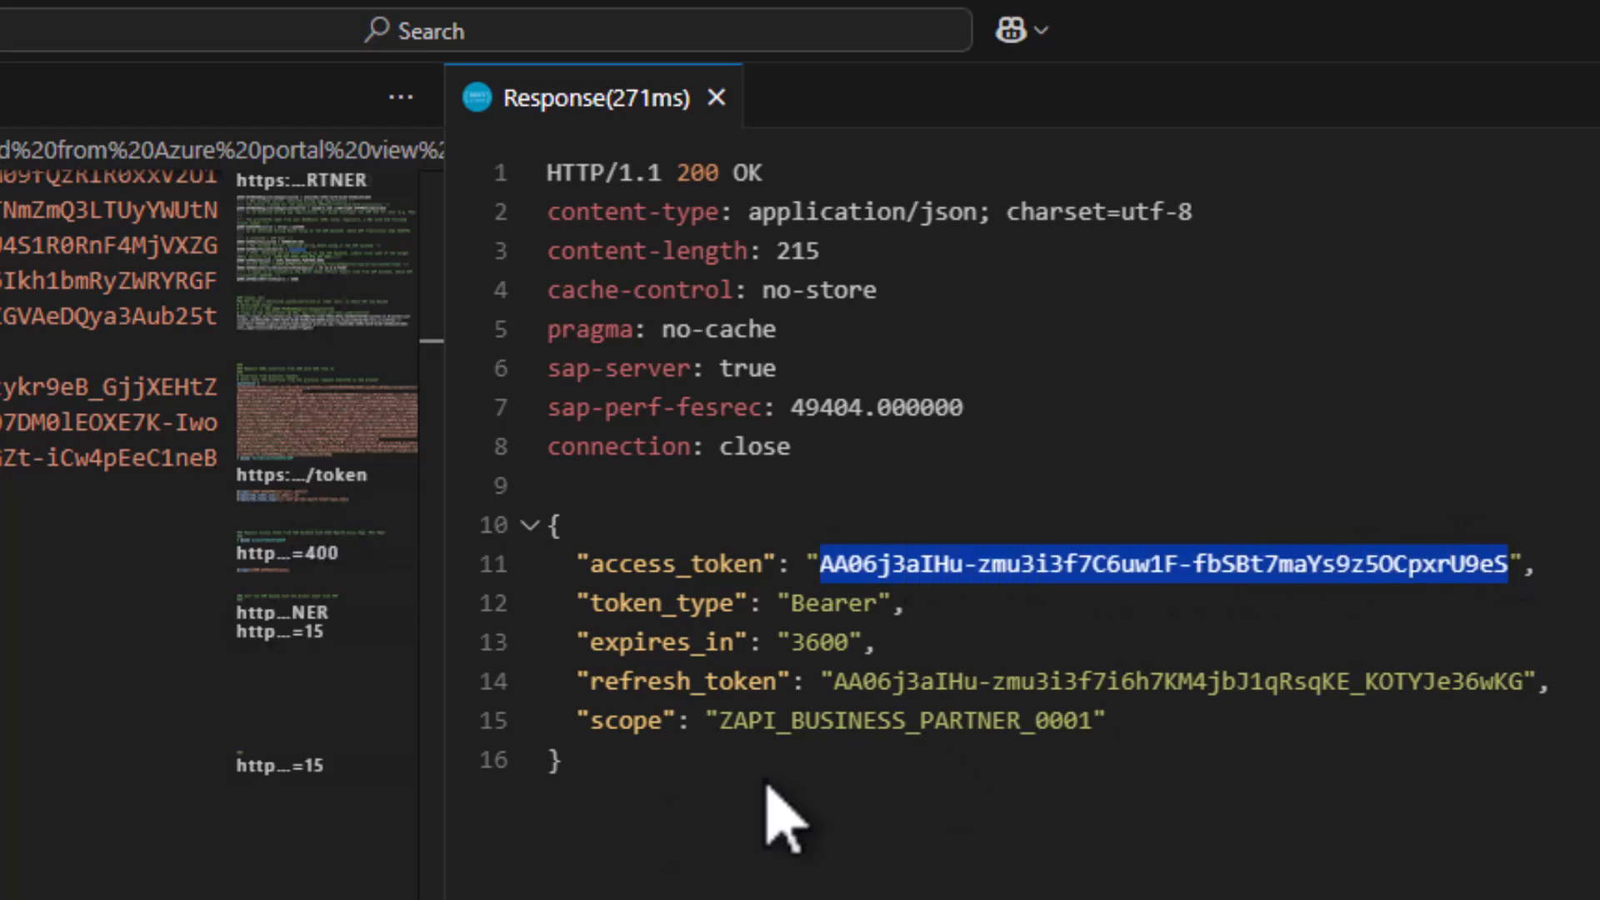
drag(721, 720, 1093, 721)
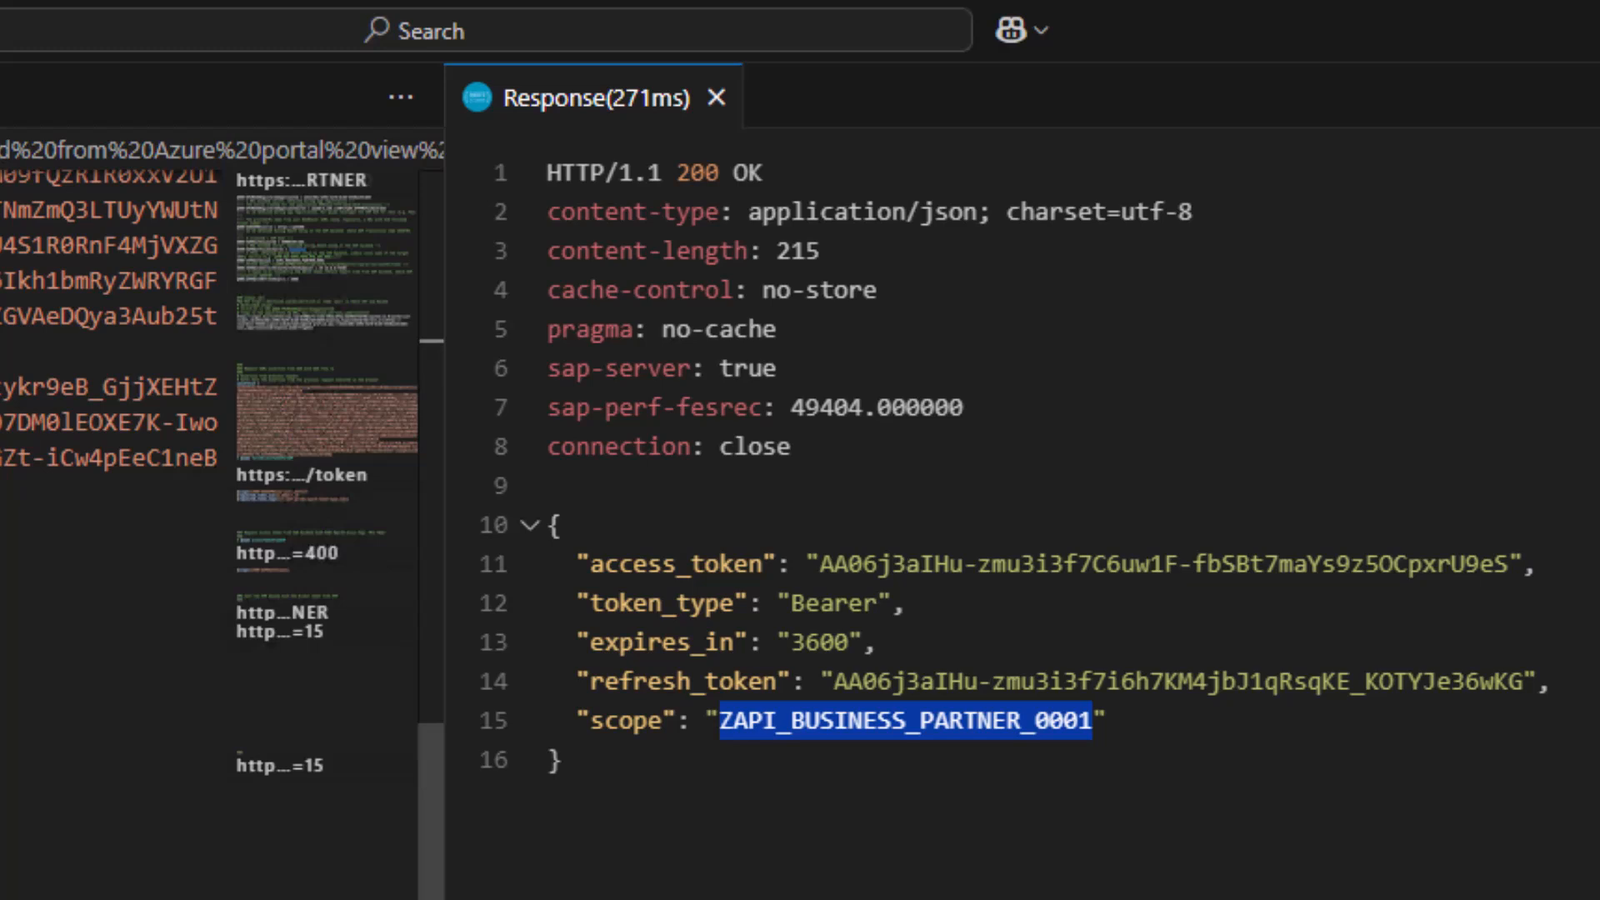
drag(822, 564, 1510, 566)
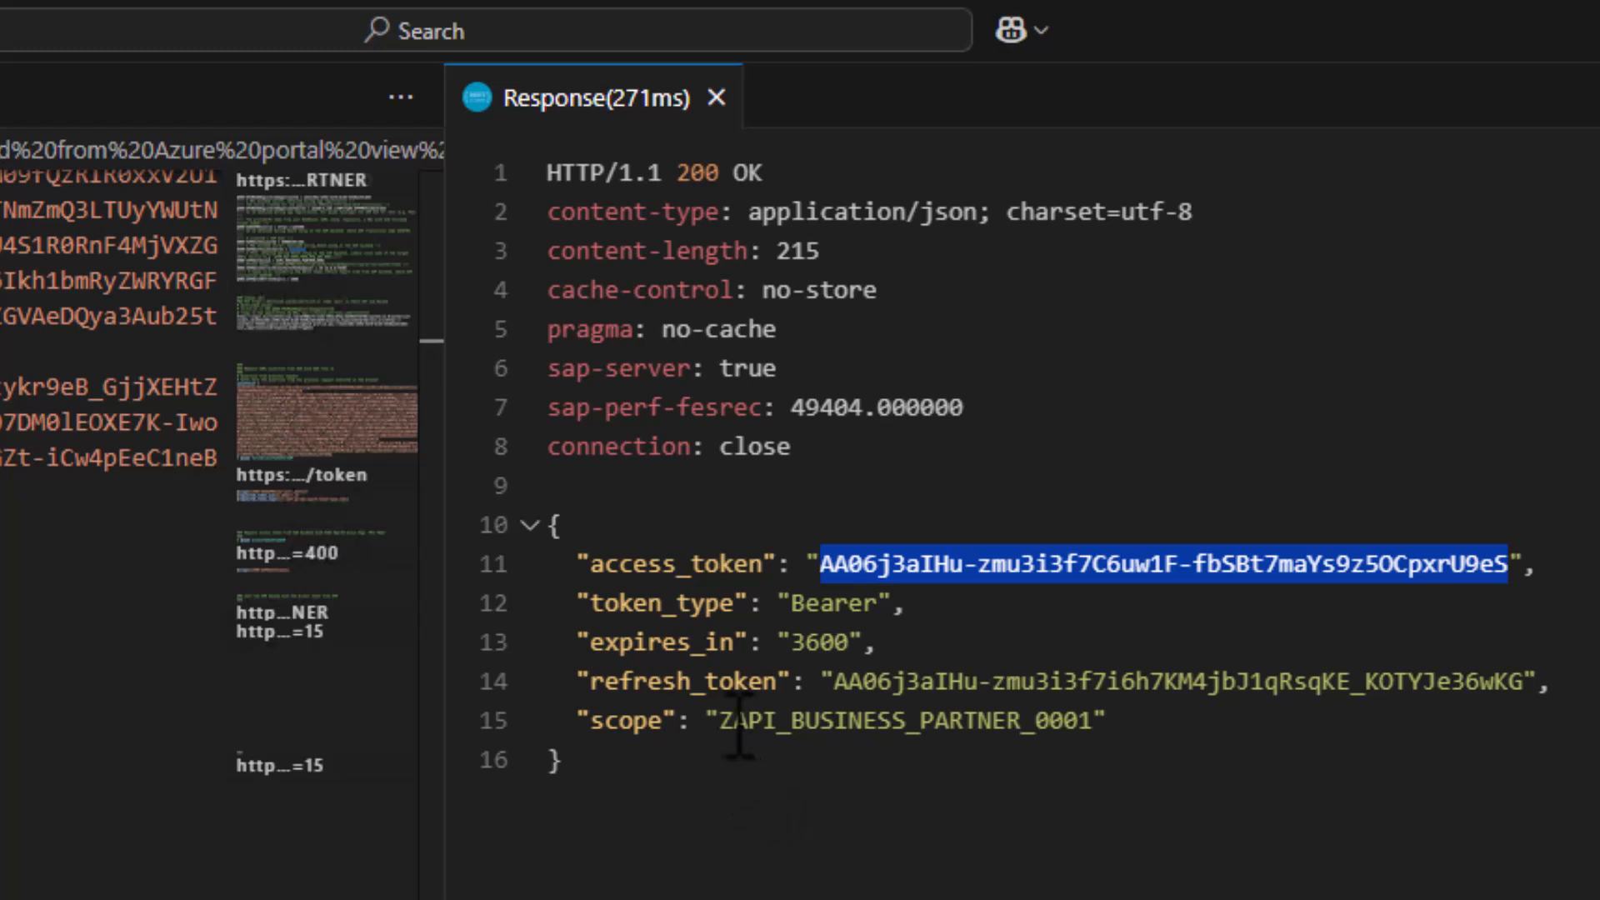
drag(722, 722, 1096, 721)
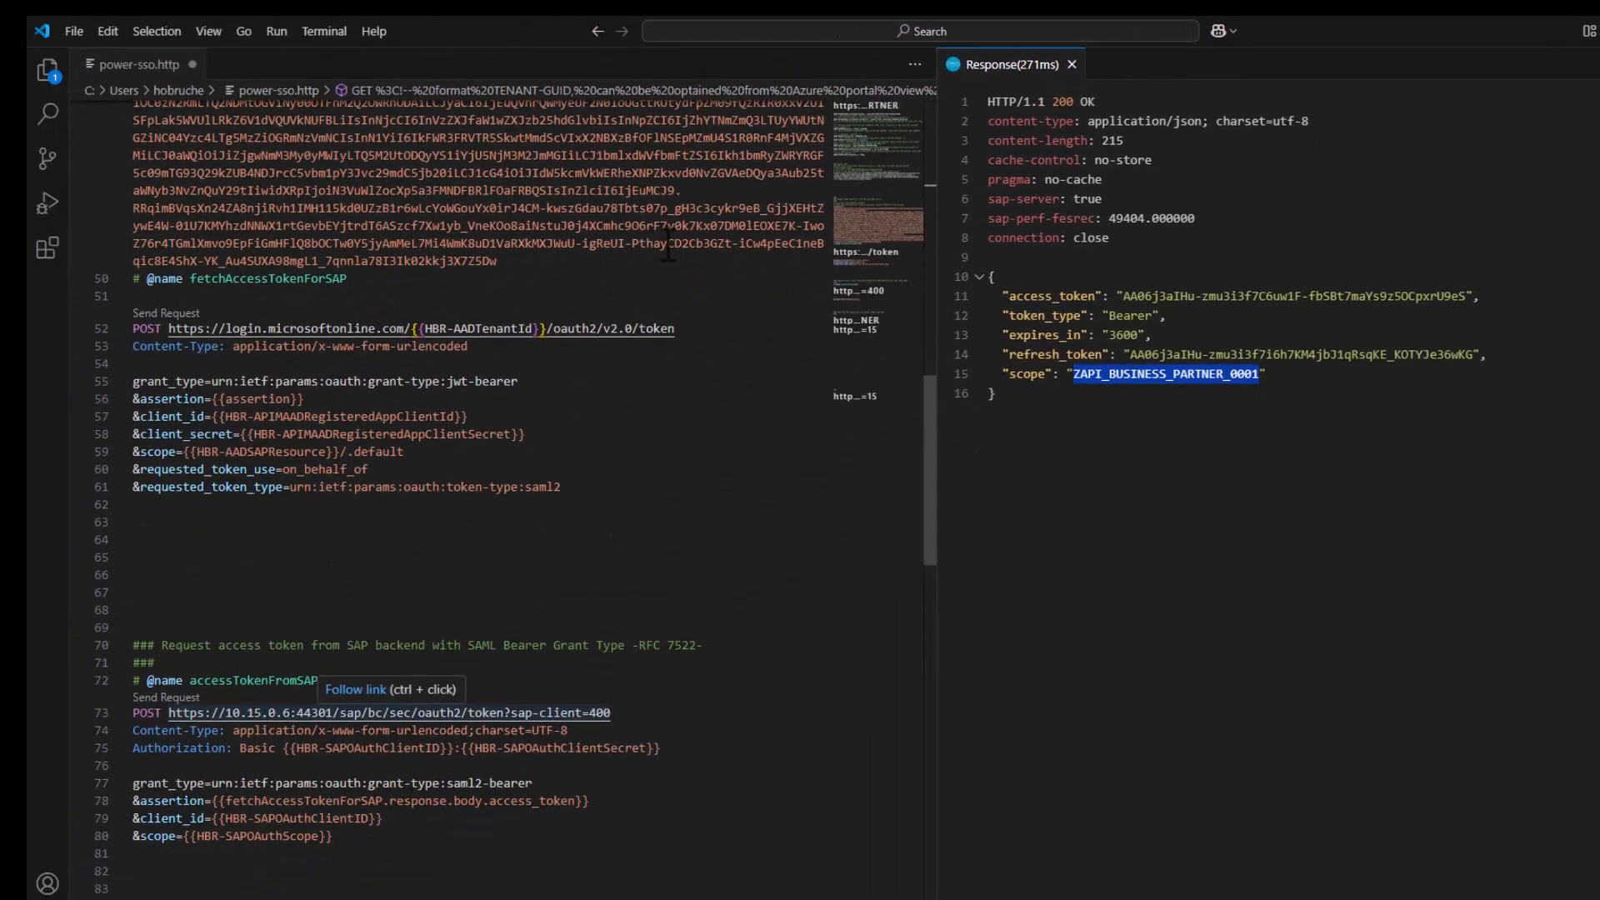
- Send the GET request for the API_BUSINESS_PARTNER service with the SAP access token and look through the returned collections
scroll(437, 520, down, 3)
drag(413, 520, 587, 516)
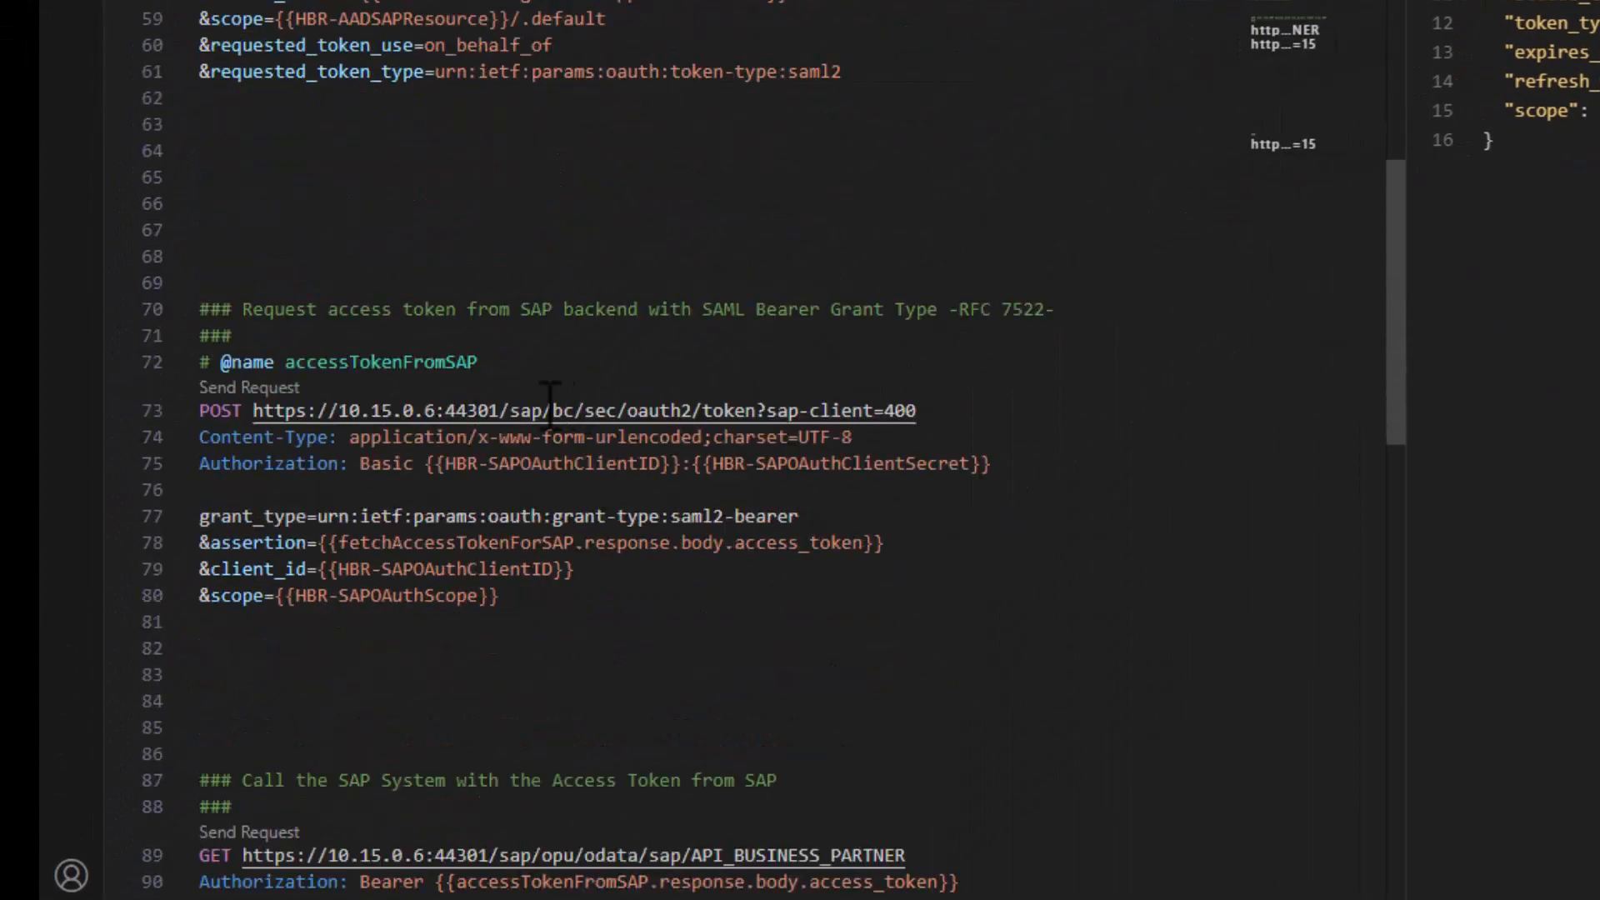
drag(760, 398, 765, 408)
scroll(831, 572, down, 4)
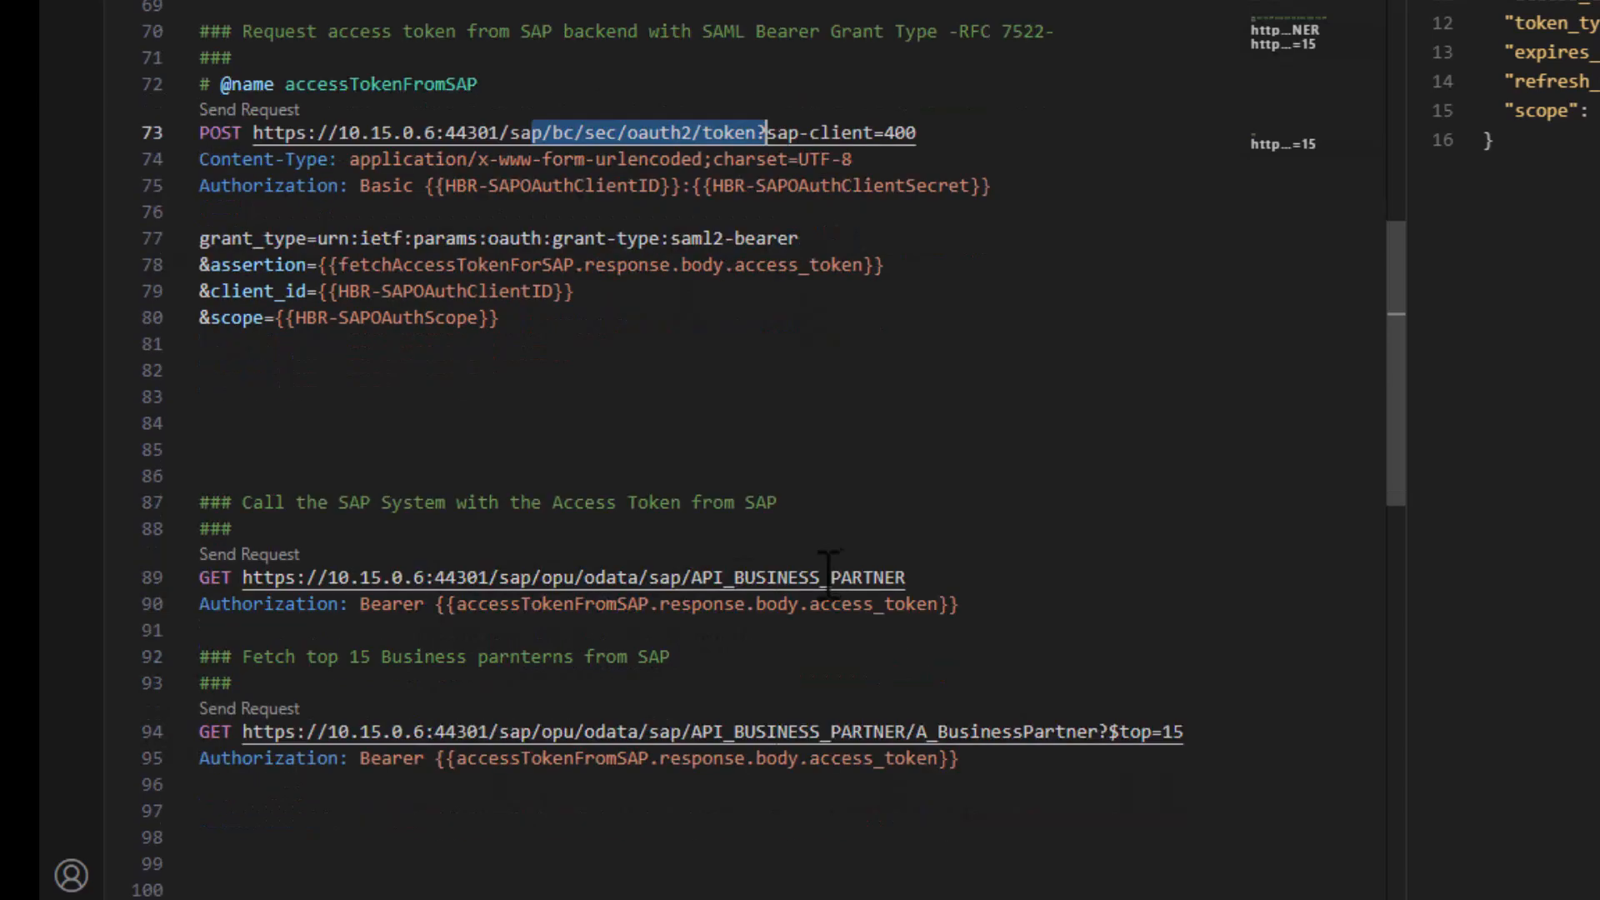
drag(690, 577, 908, 577)
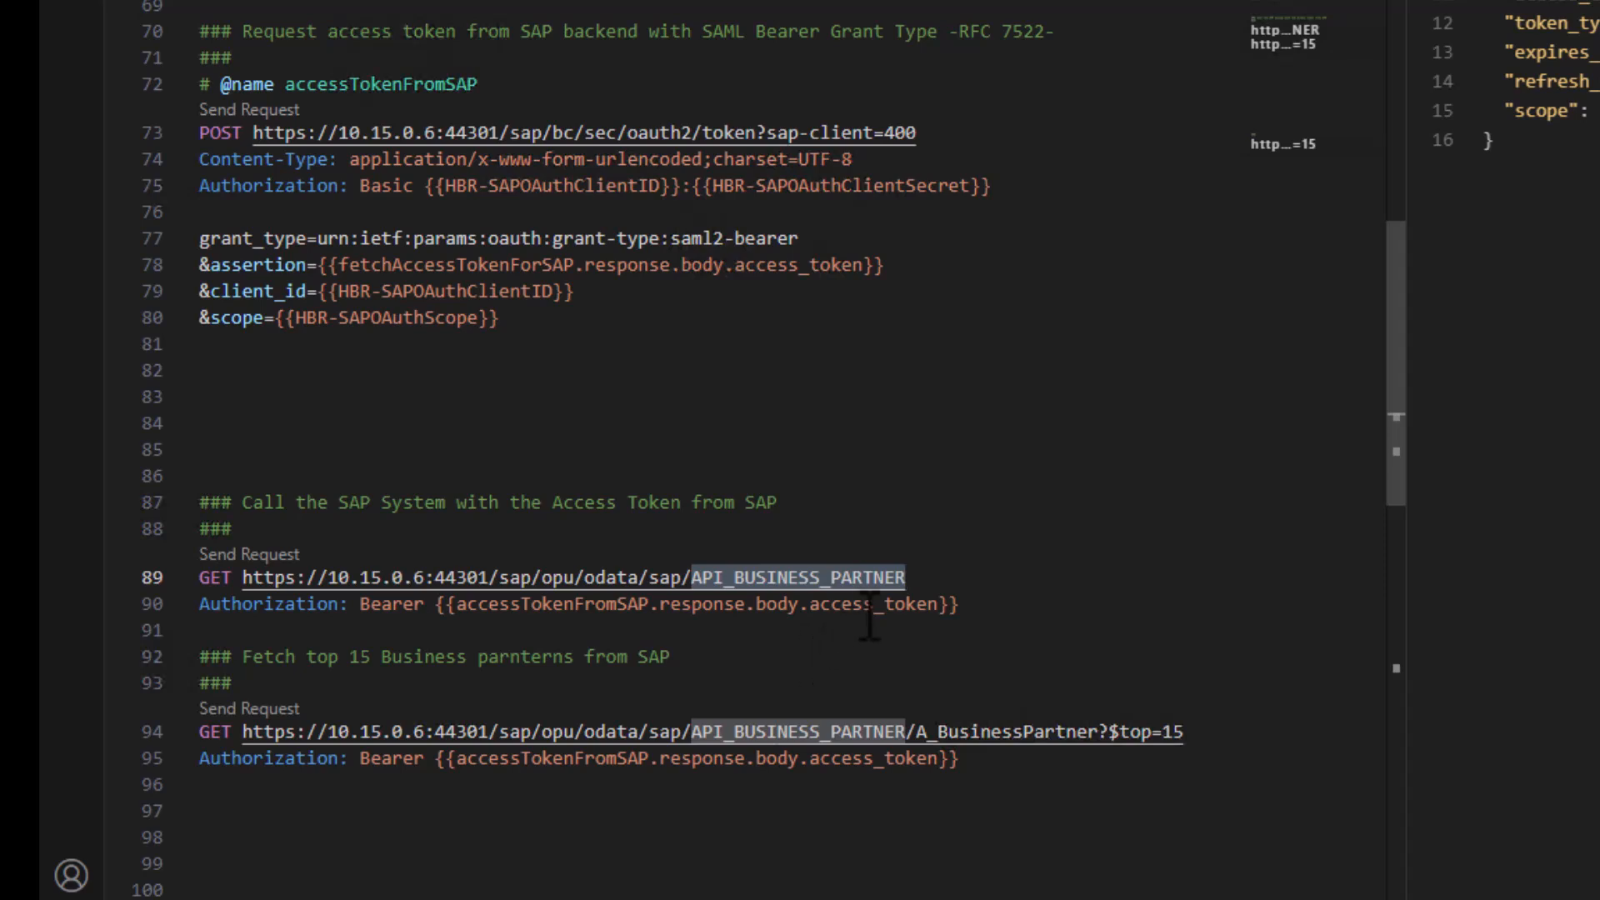
mouse_move(869, 616)
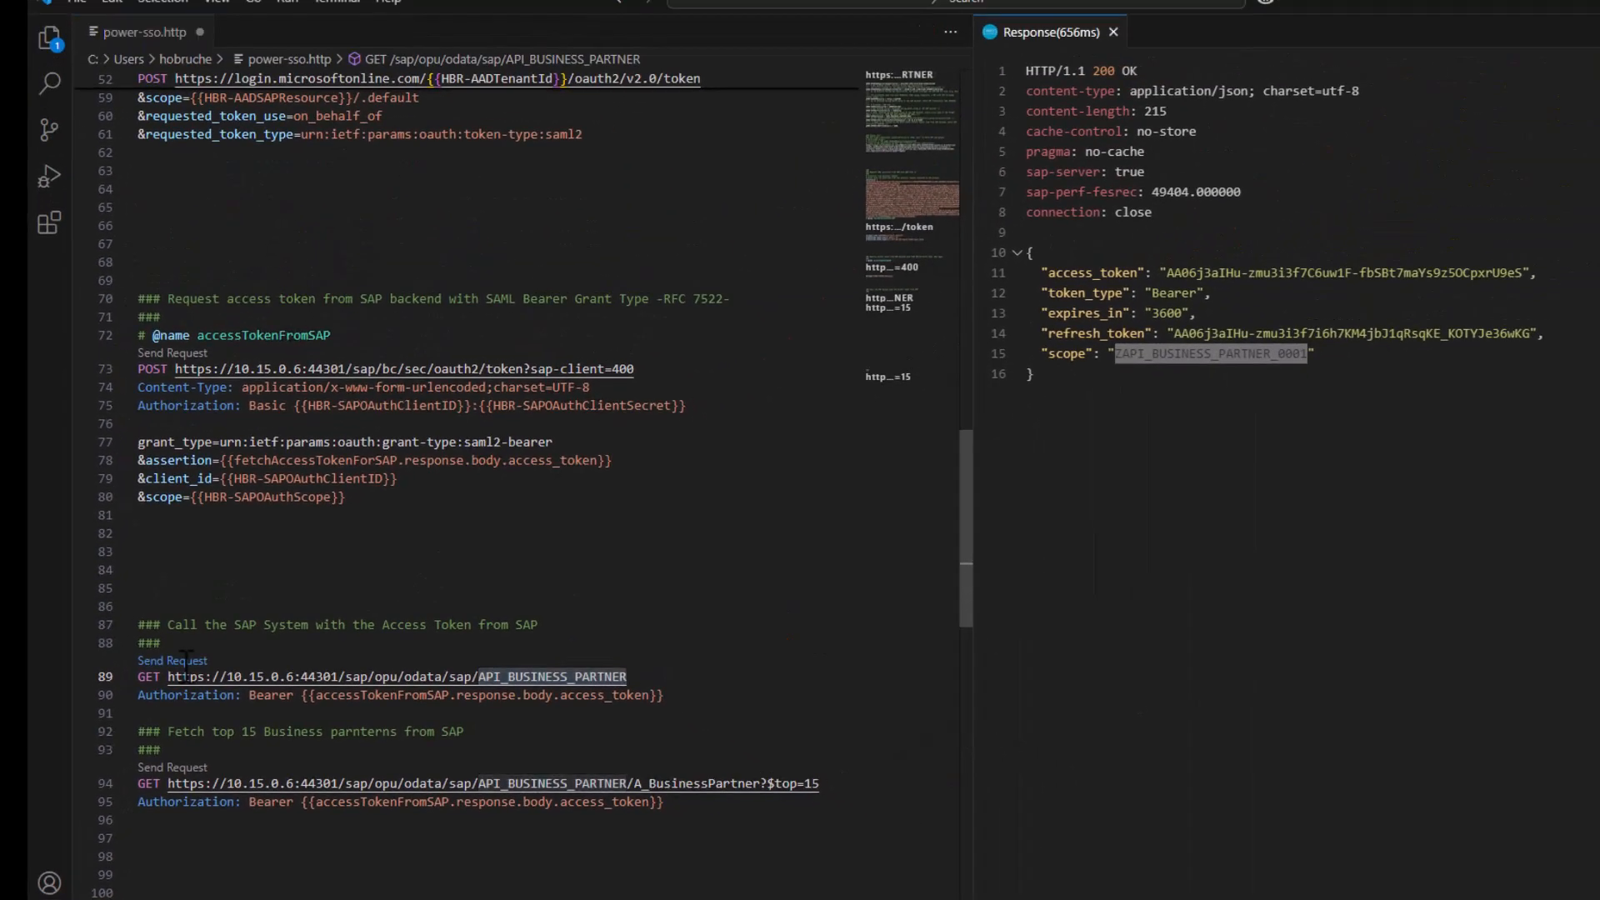
click(186, 660)
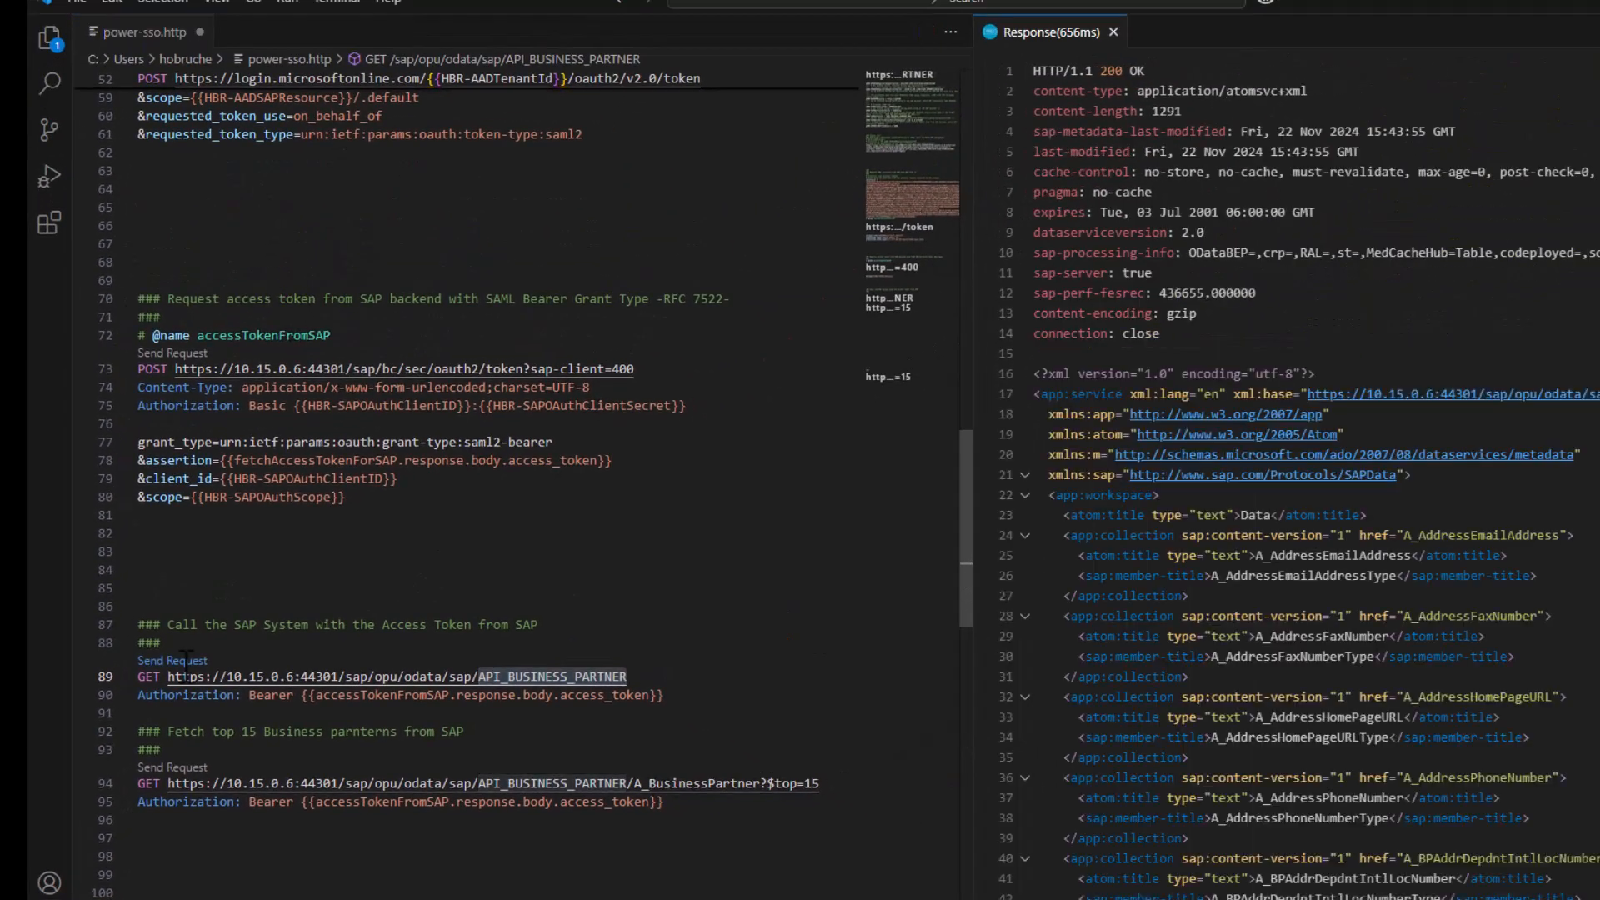
scroll(1225, 520, down, 10)
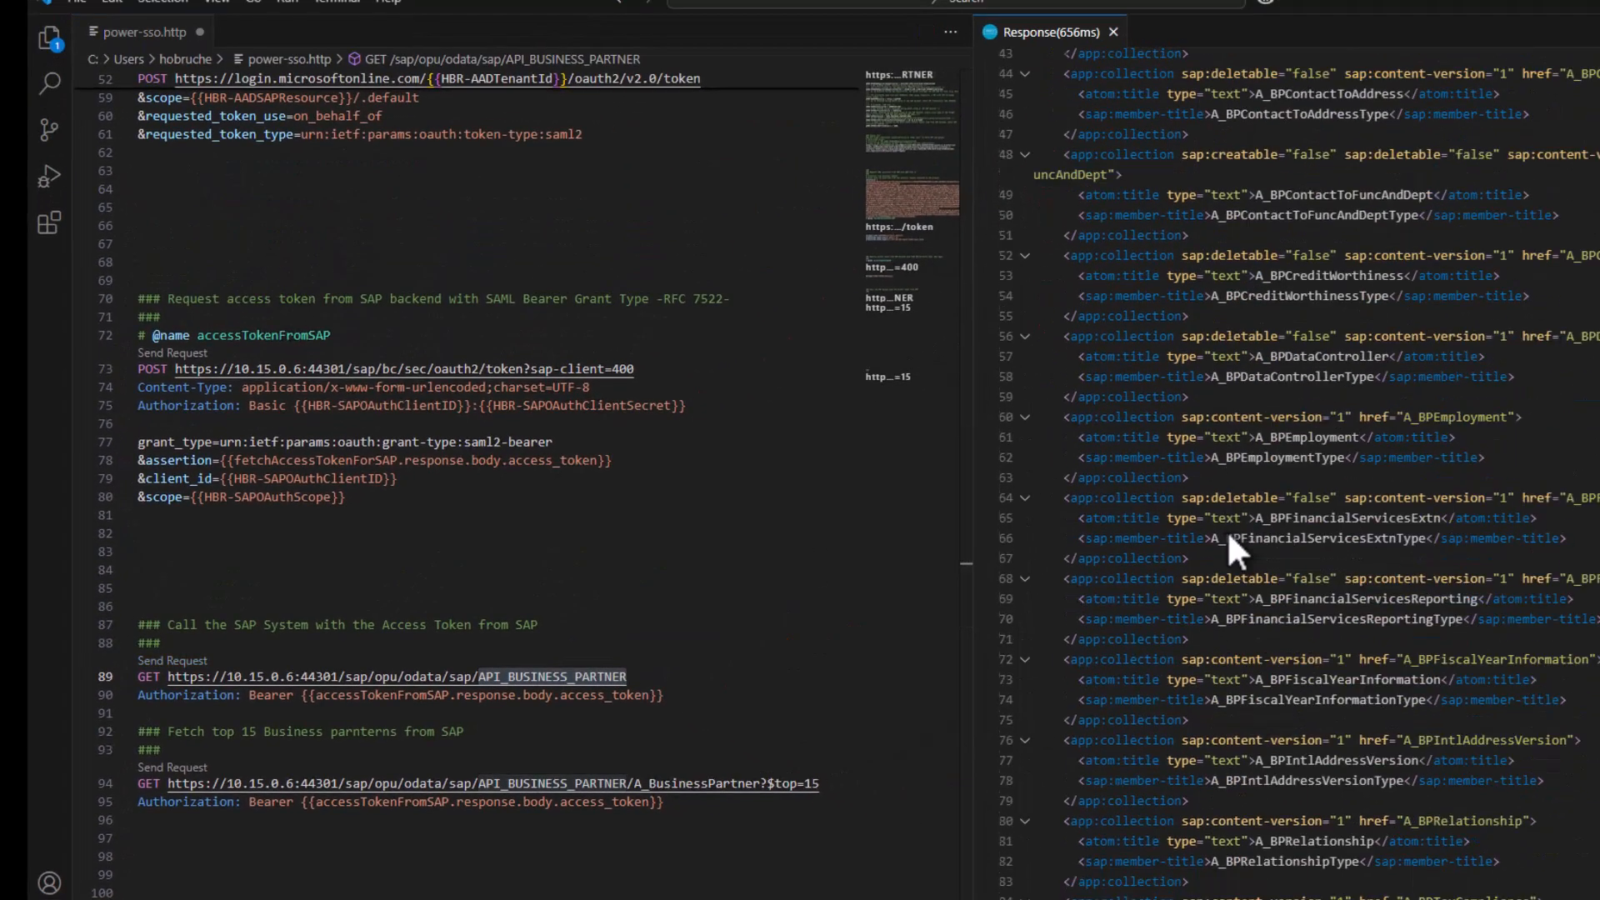
scroll(1226, 533, down, 3)
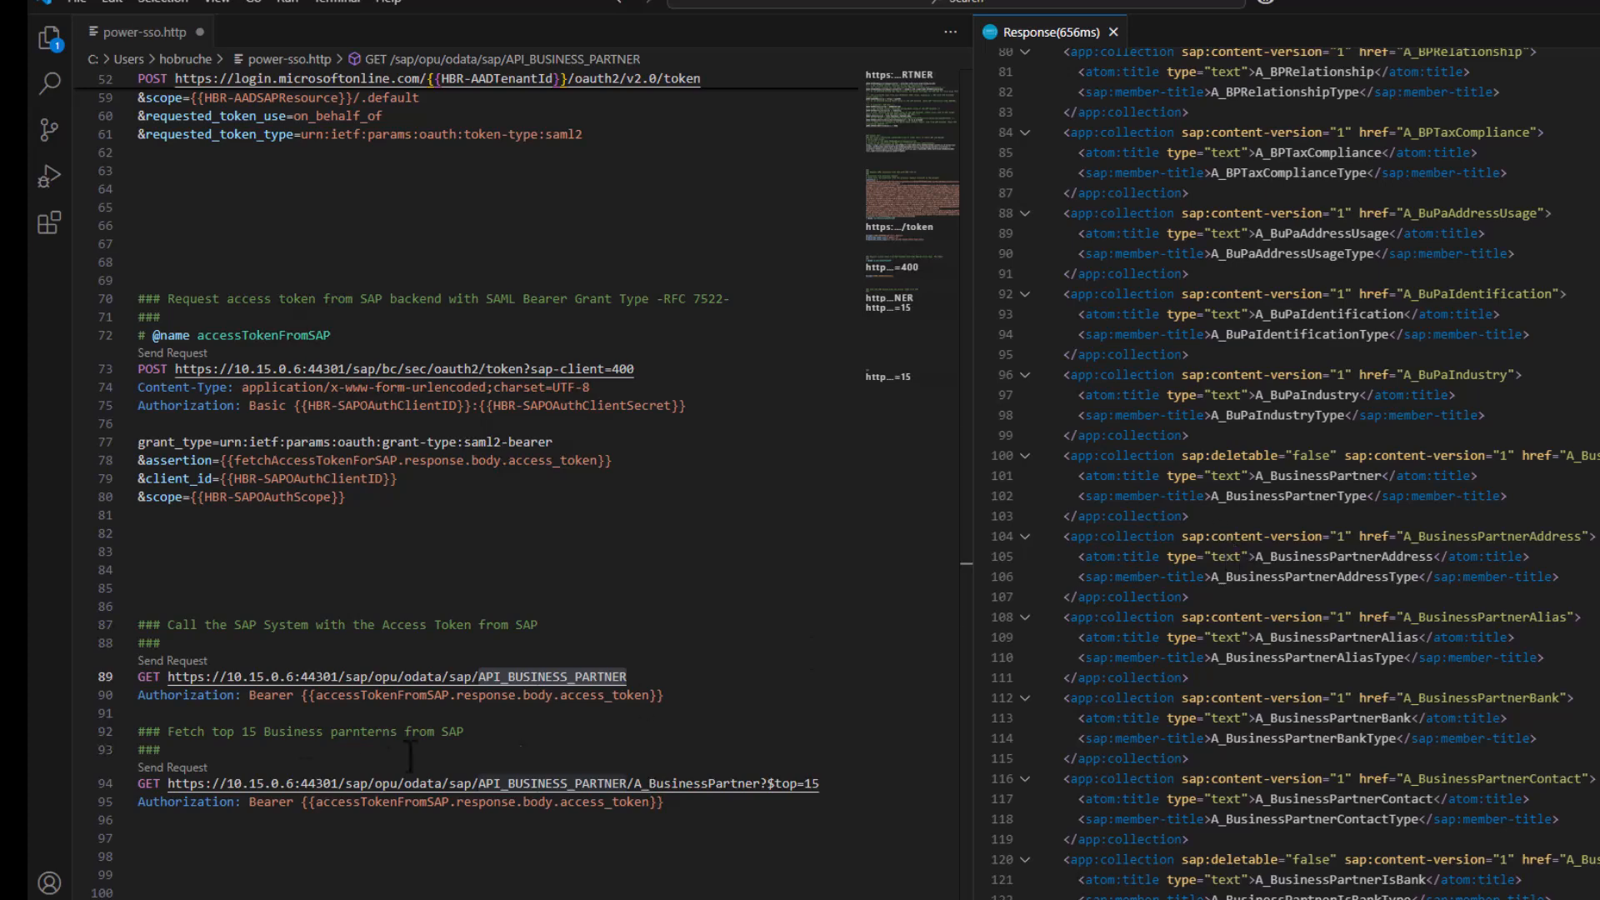
- Send the A_BusinessPartner request with $top=15 and look through the returned business partner data
click(185, 763)
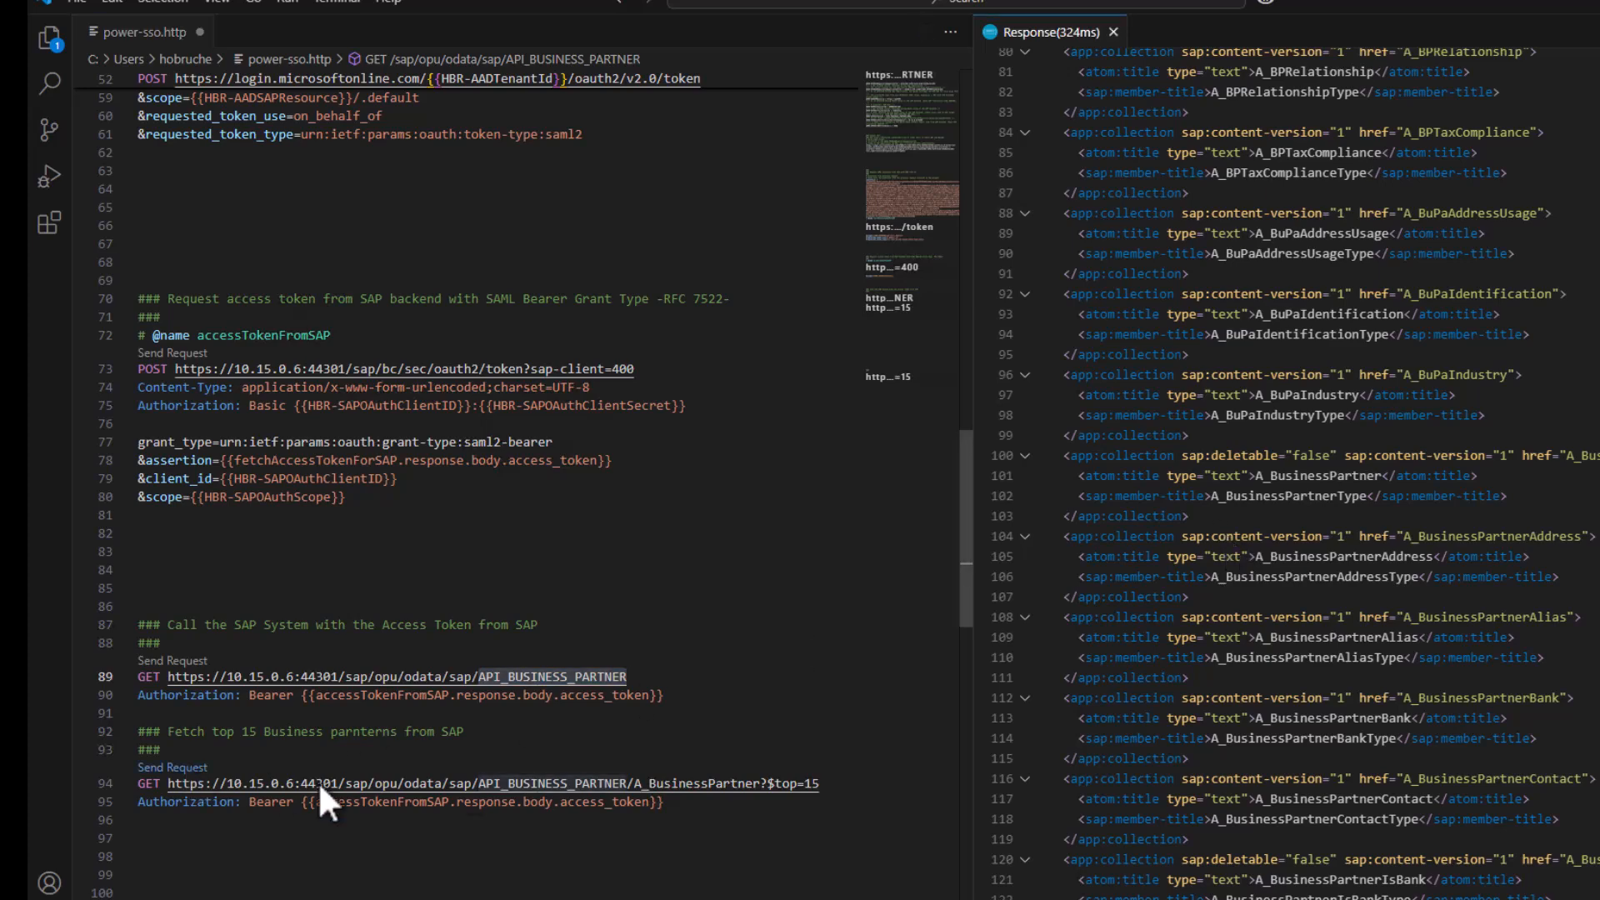
drag(825, 784, 766, 784)
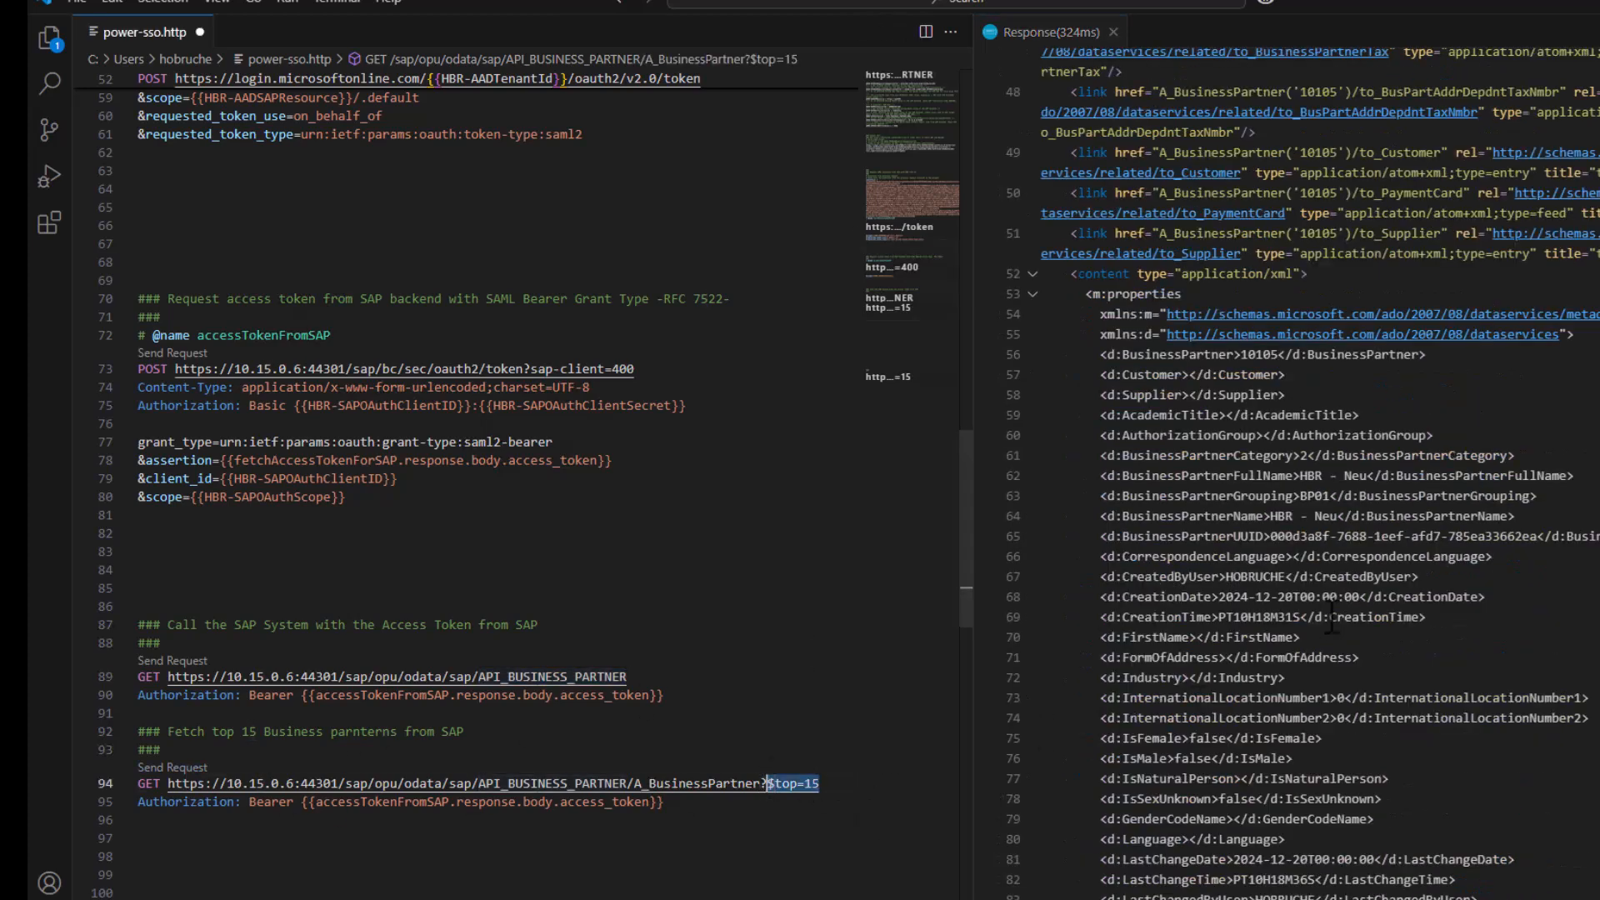
scroll(1329, 615, down, 8)
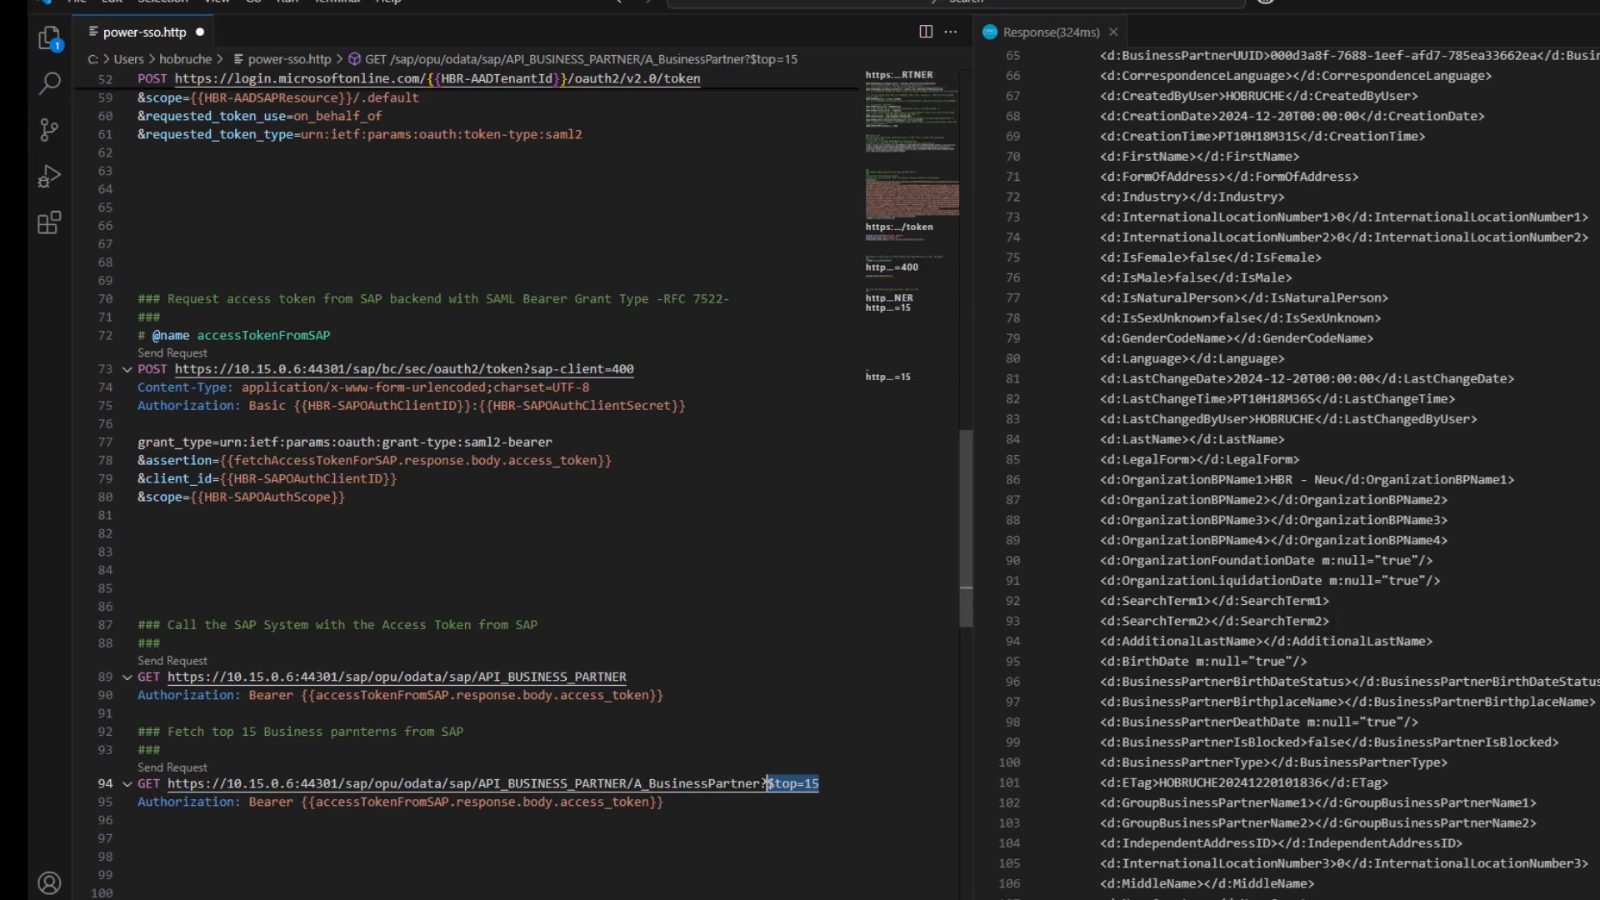
- Review the request chain in power-sso.http, from the SAML assertion request through the SAP oauth2/token call to the API_BUSINESS_PARTNER calls
scroll(551, 308, up, 10)
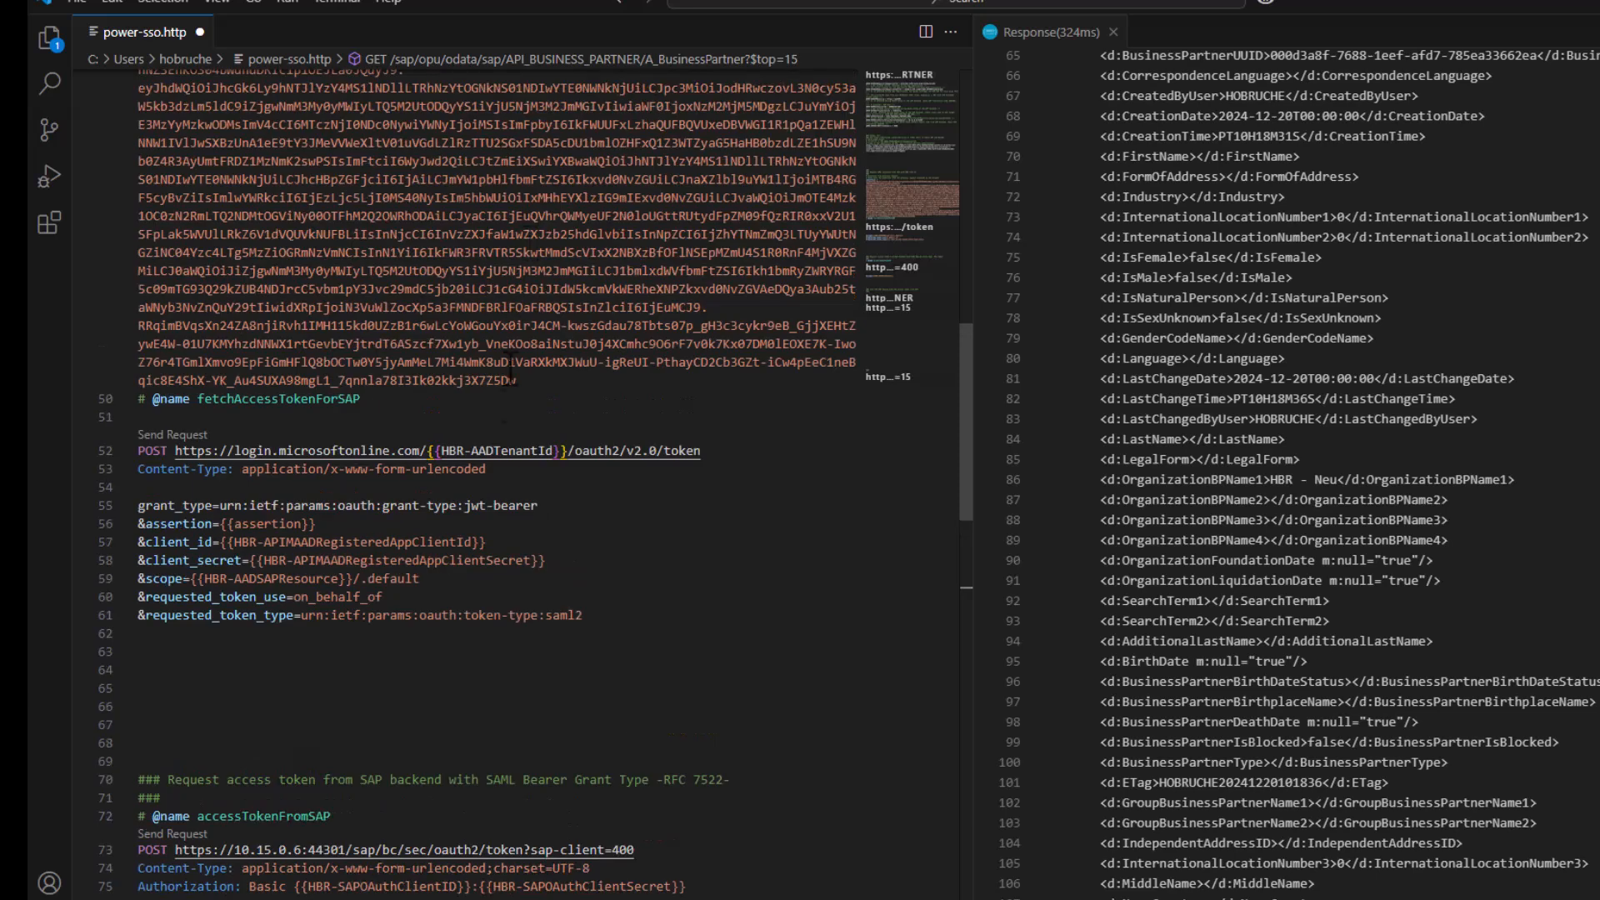
scroll(372, 441, up, 6)
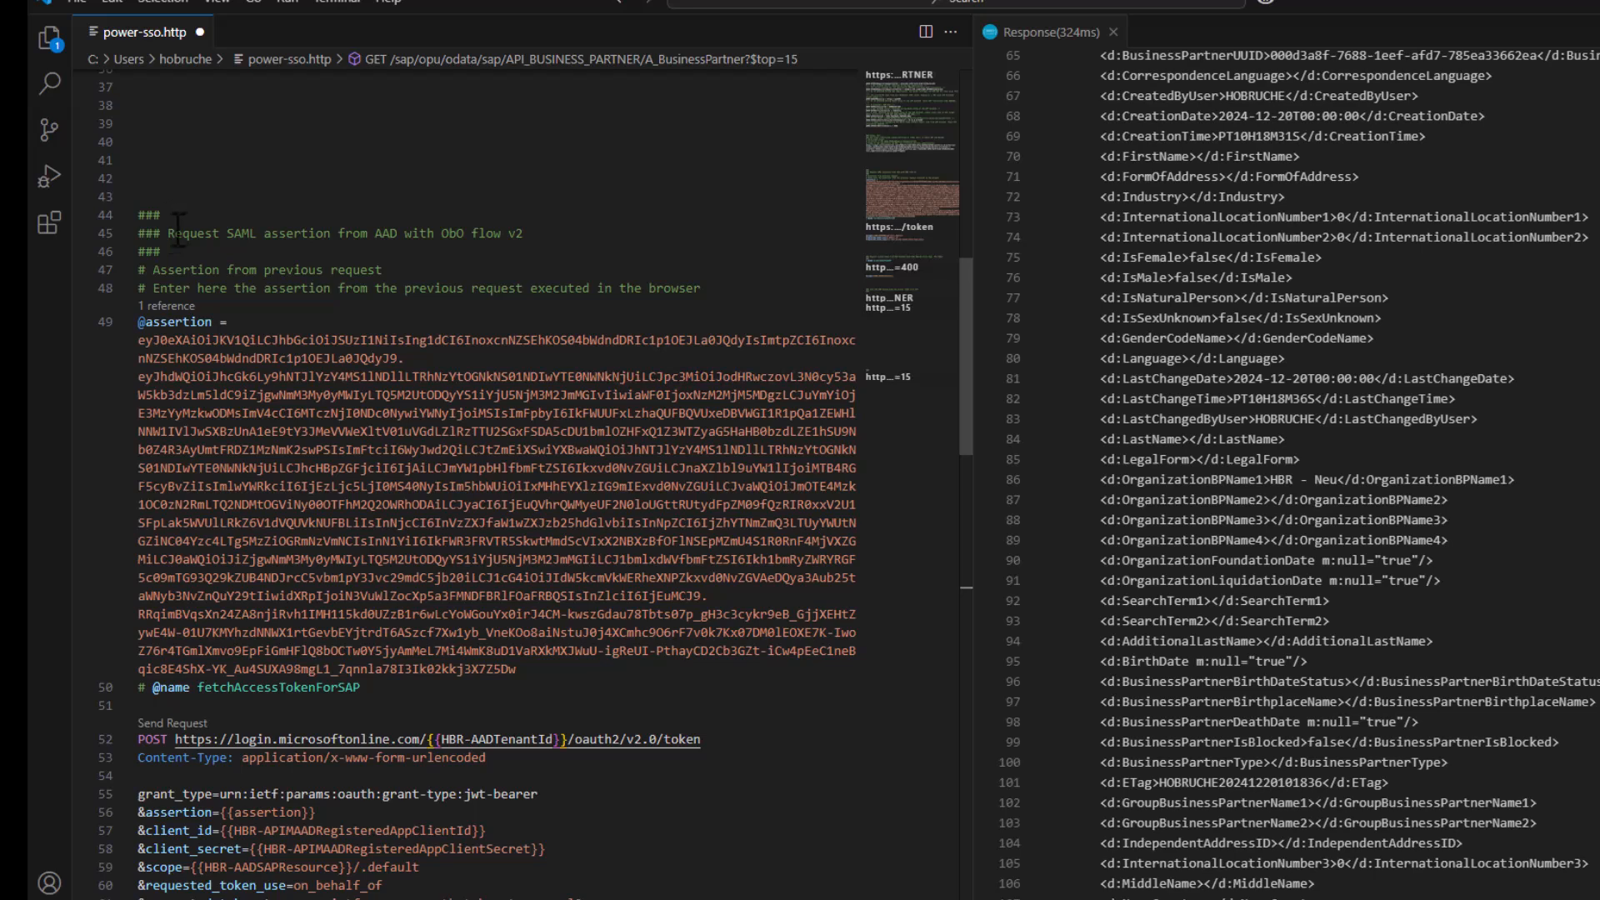
drag(173, 230, 530, 230)
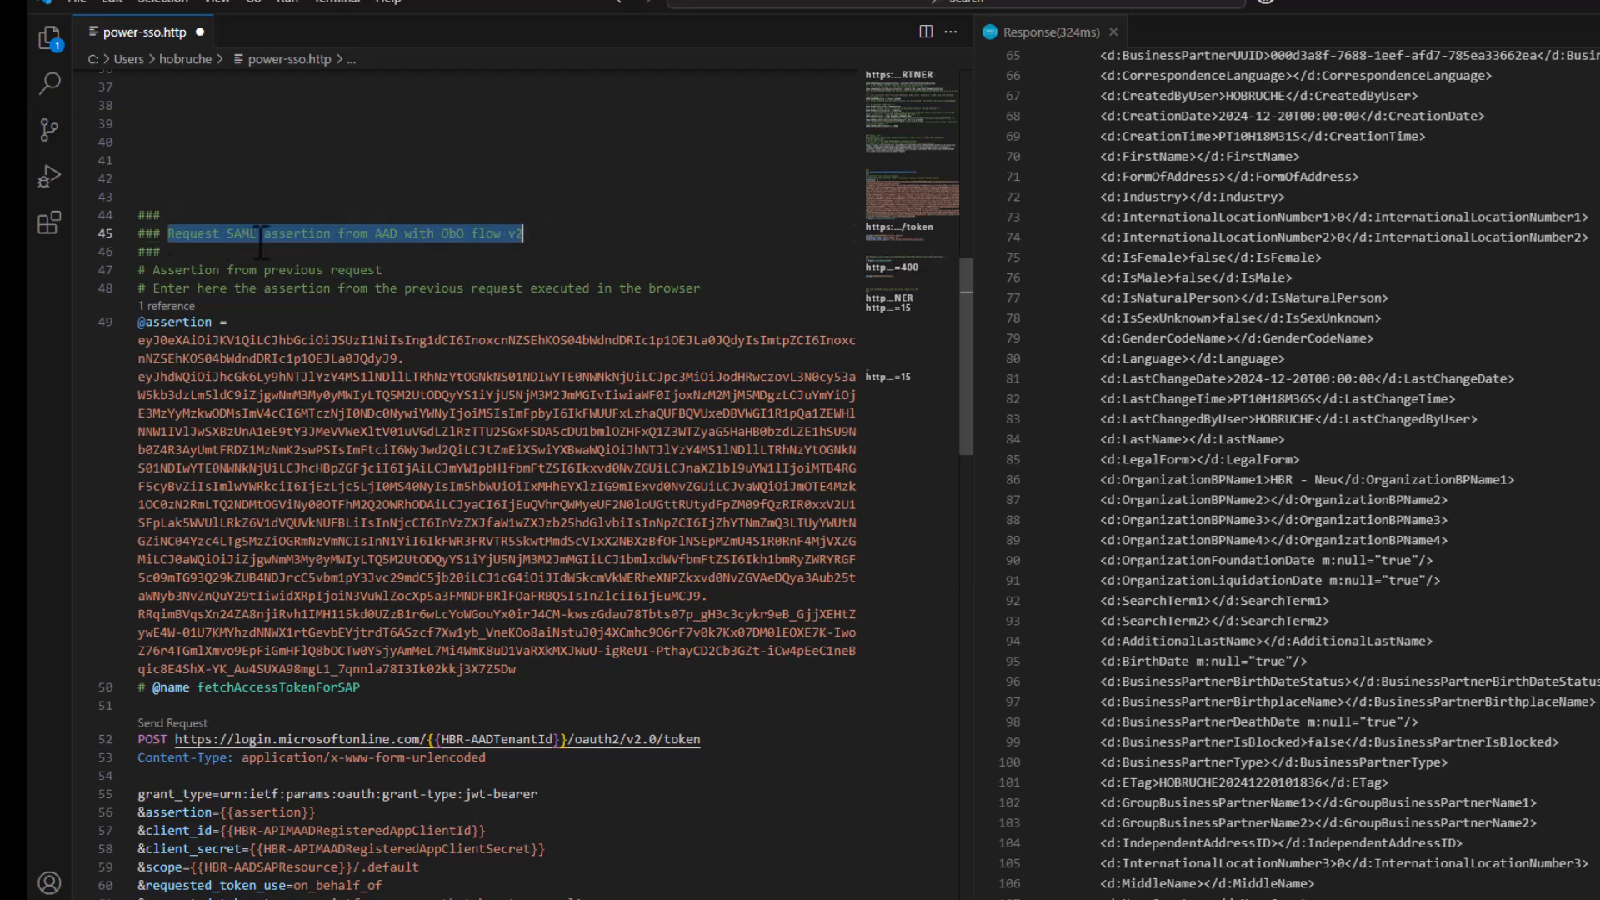
scroll(356, 337, down, 5)
scroll(365, 354, down, 3)
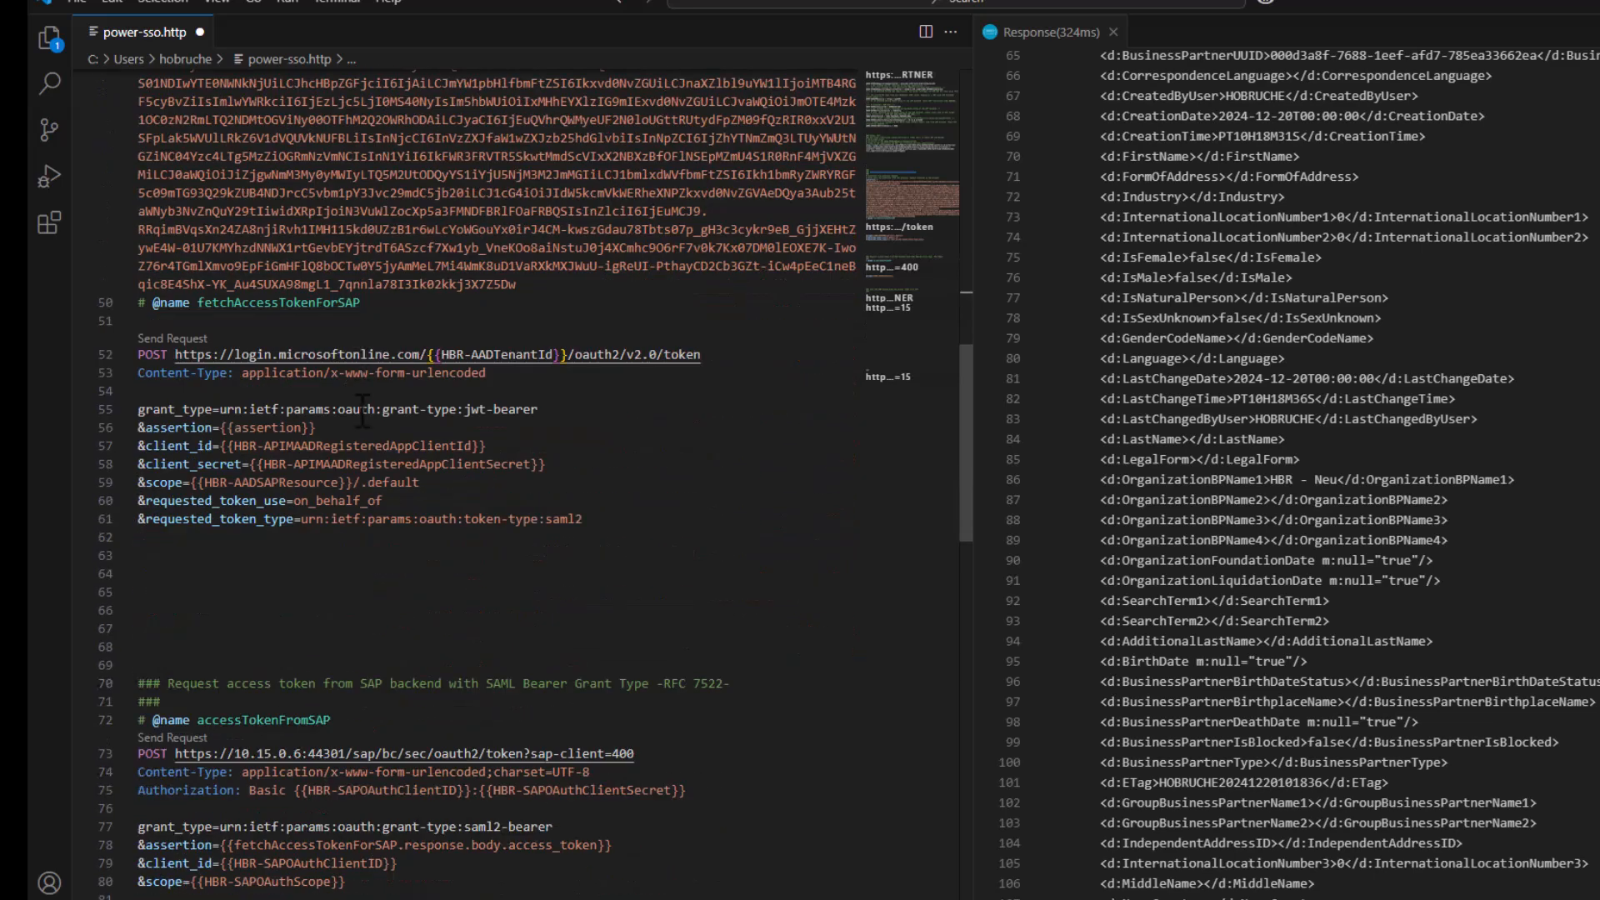
scroll(373, 523, down, 1)
drag(434, 705, 523, 704)
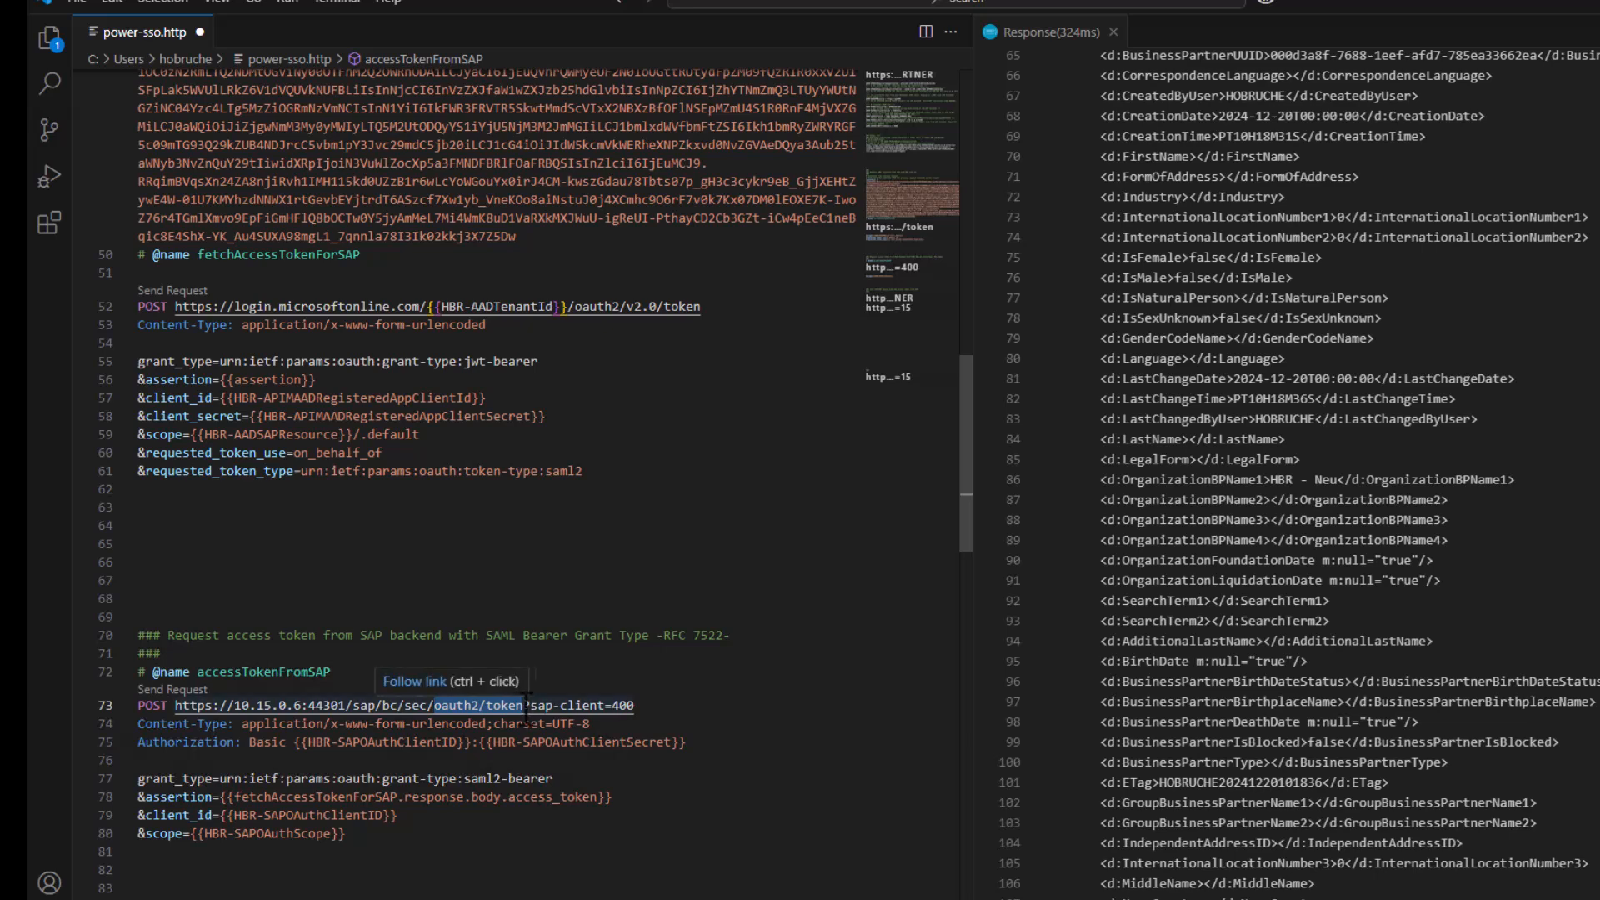
scroll(526, 705, down, 8)
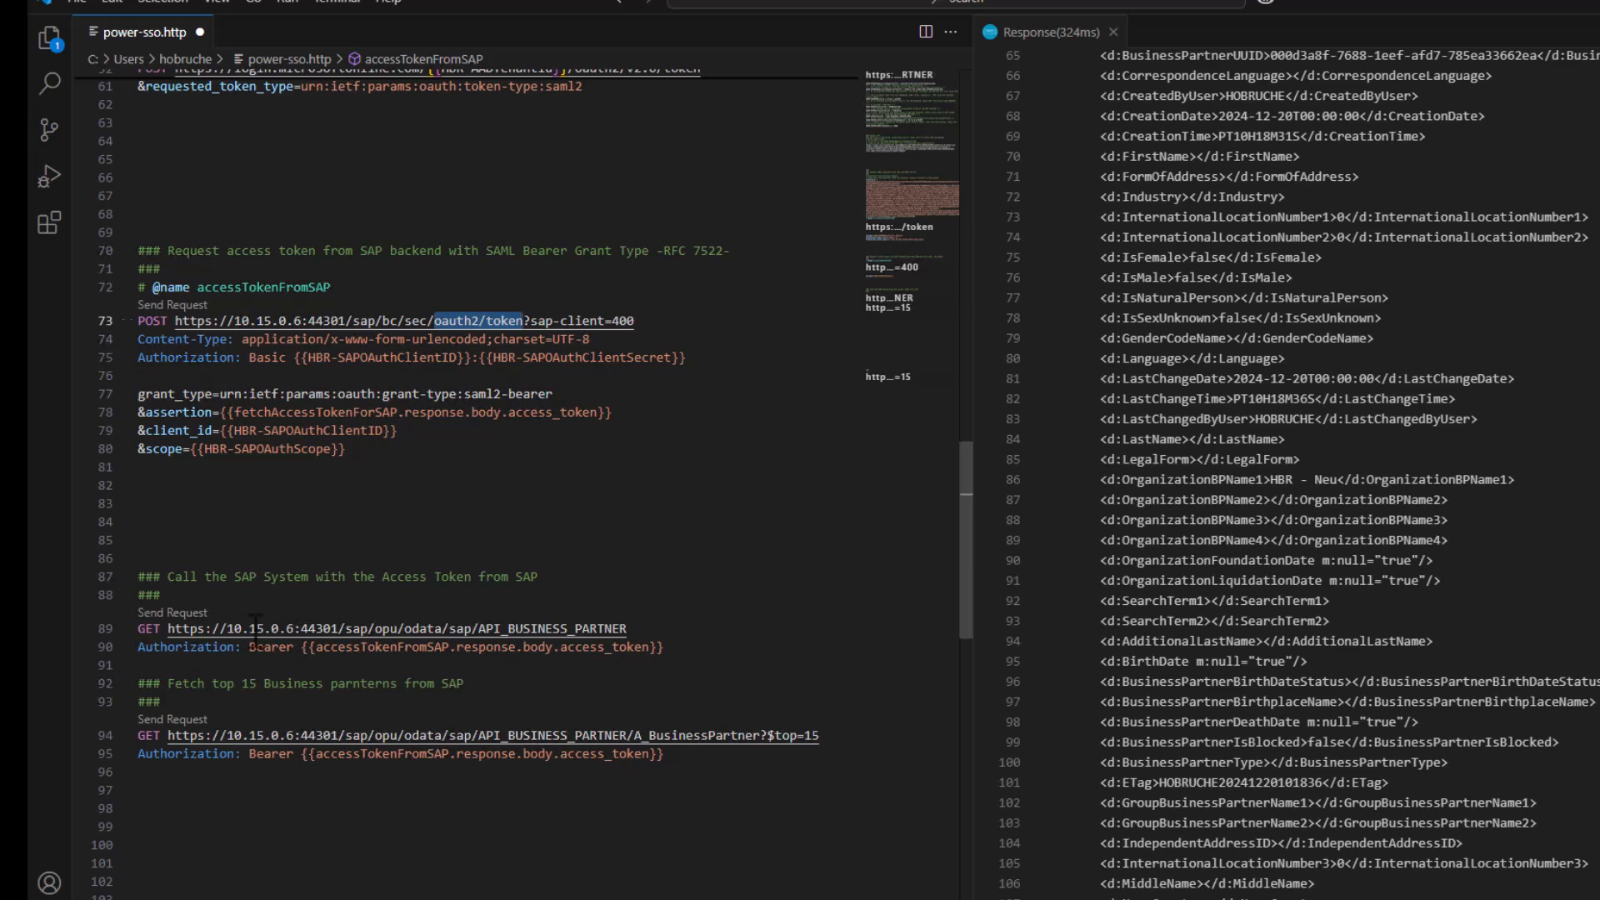
click(488, 628)
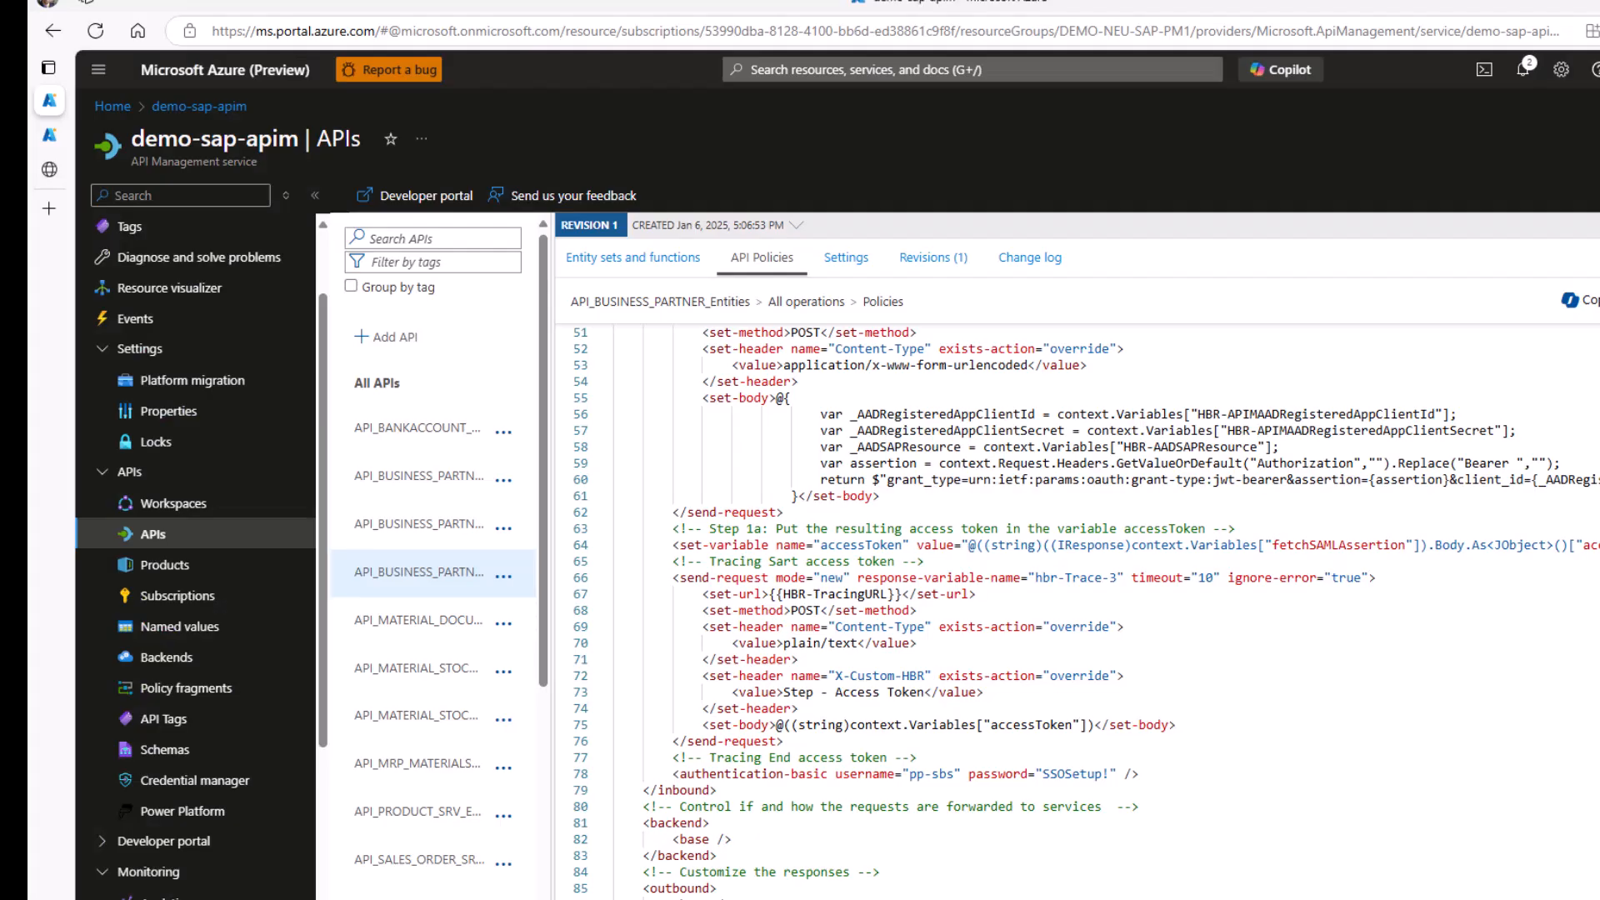
- Switch to the demo-sap-apim named values in the Azure portal, check HBR-SAPOAuthClientID and reveal the HBR-SAPOAuthClientSecret value
click(49, 134)
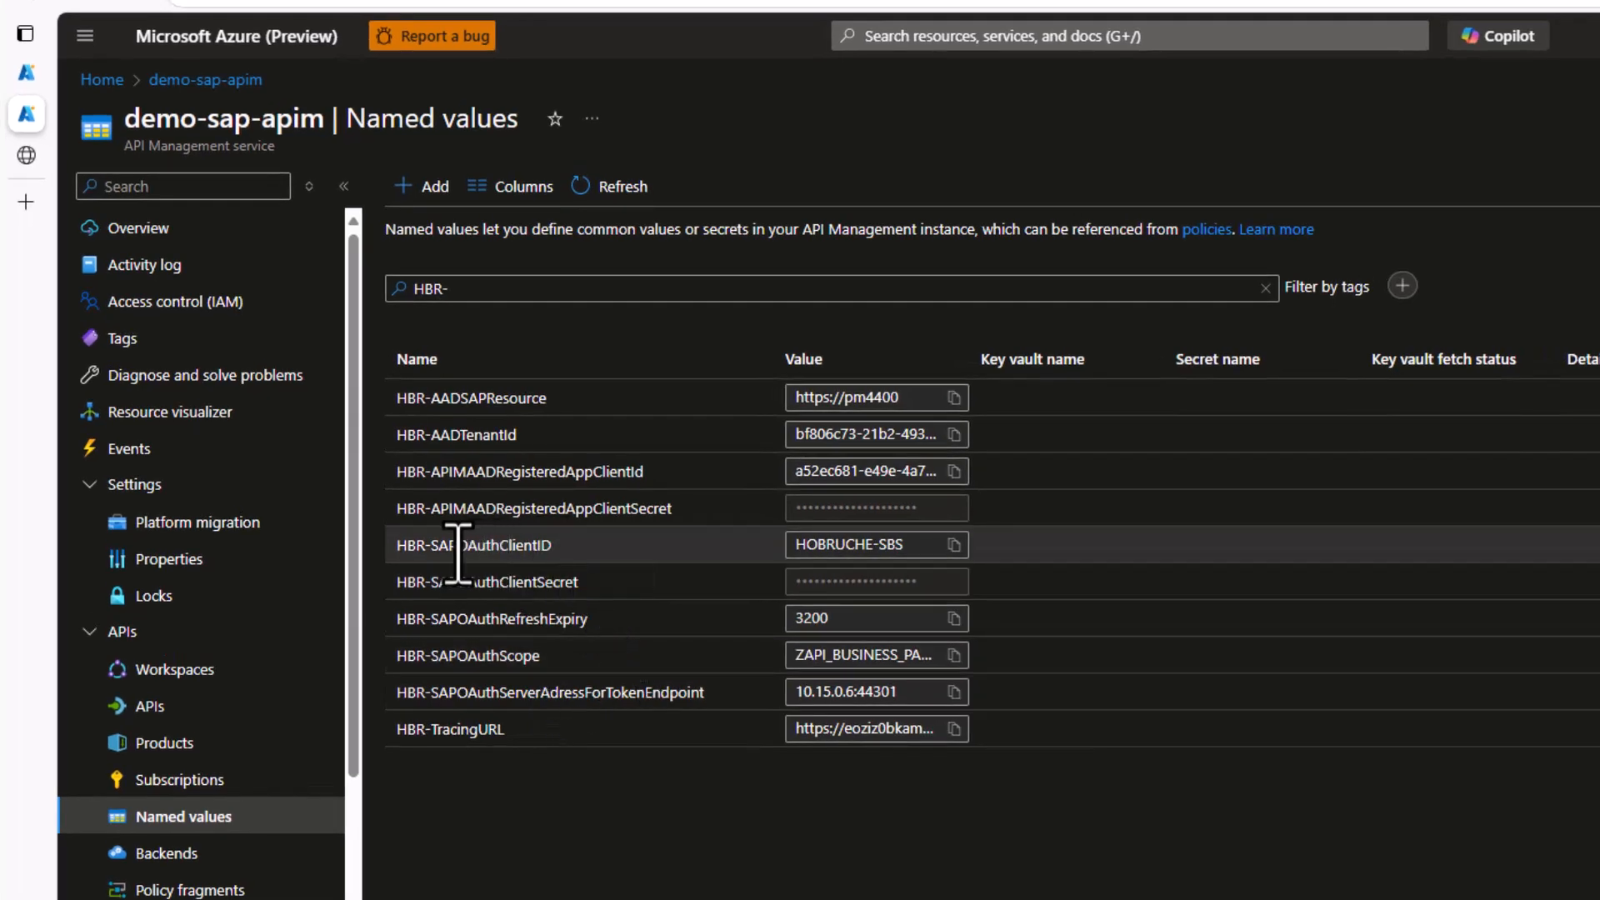
drag(916, 544, 787, 556)
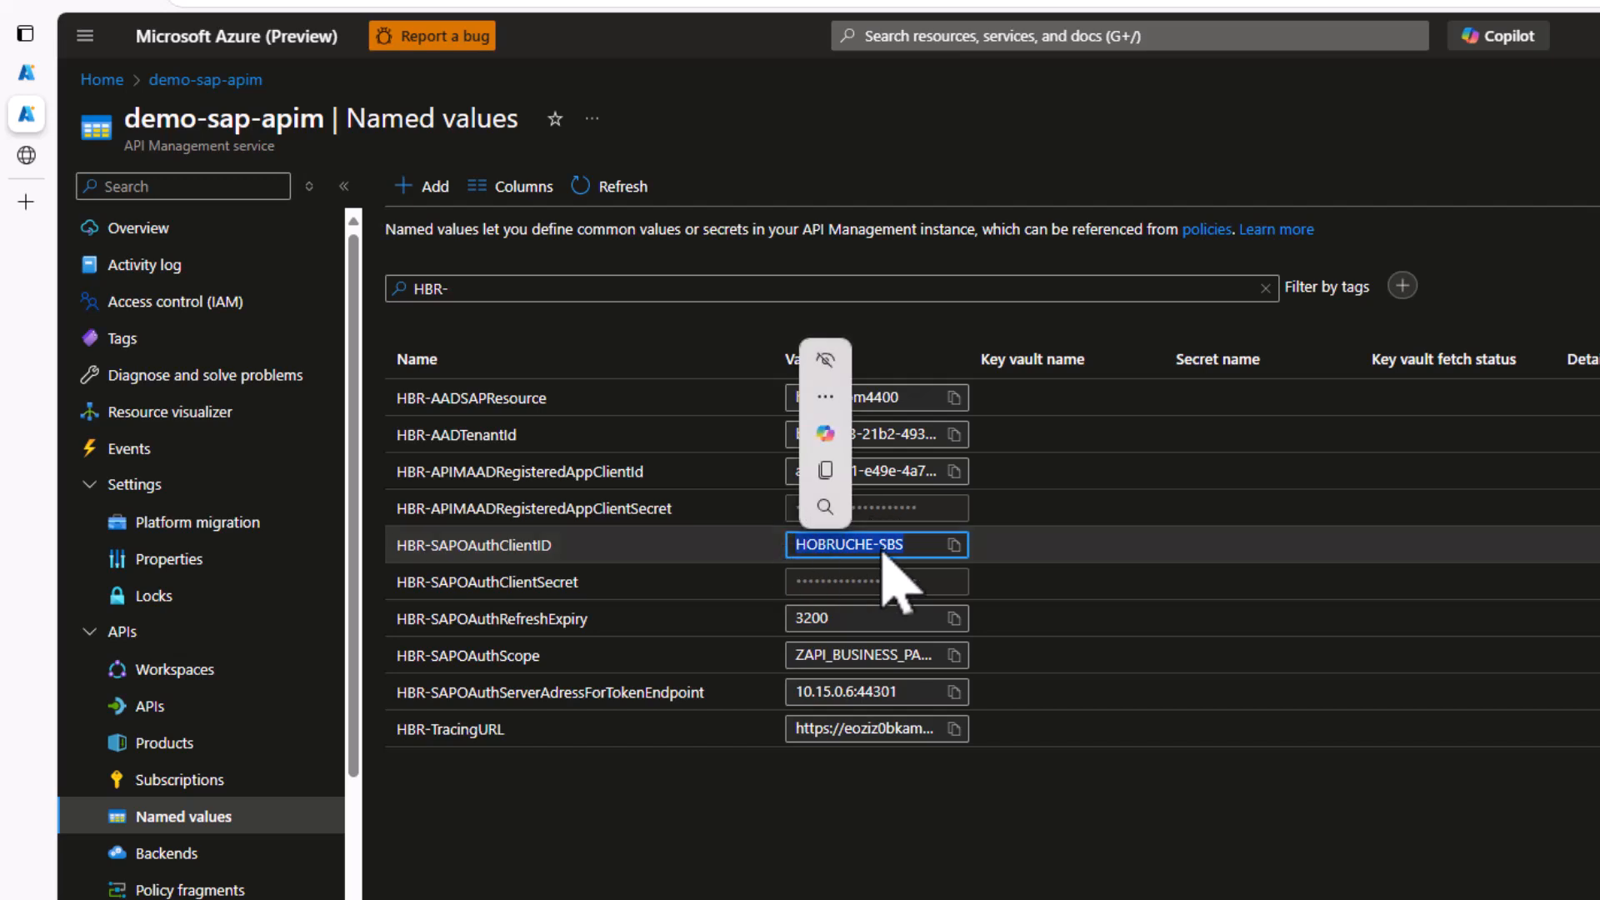
click(517, 583)
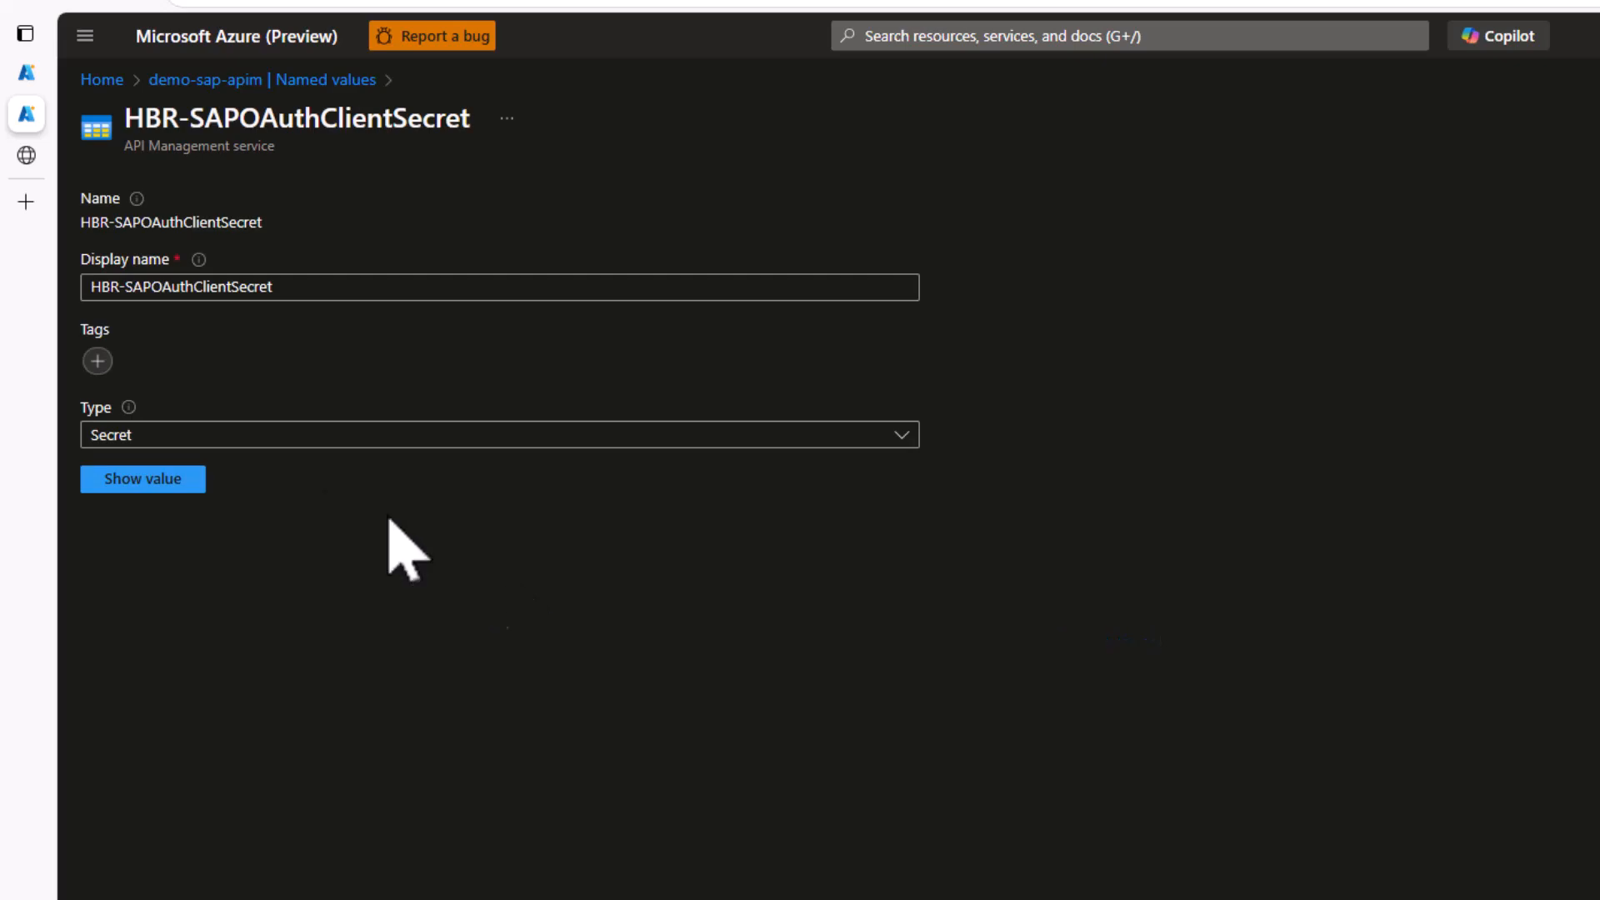
click(162, 483)
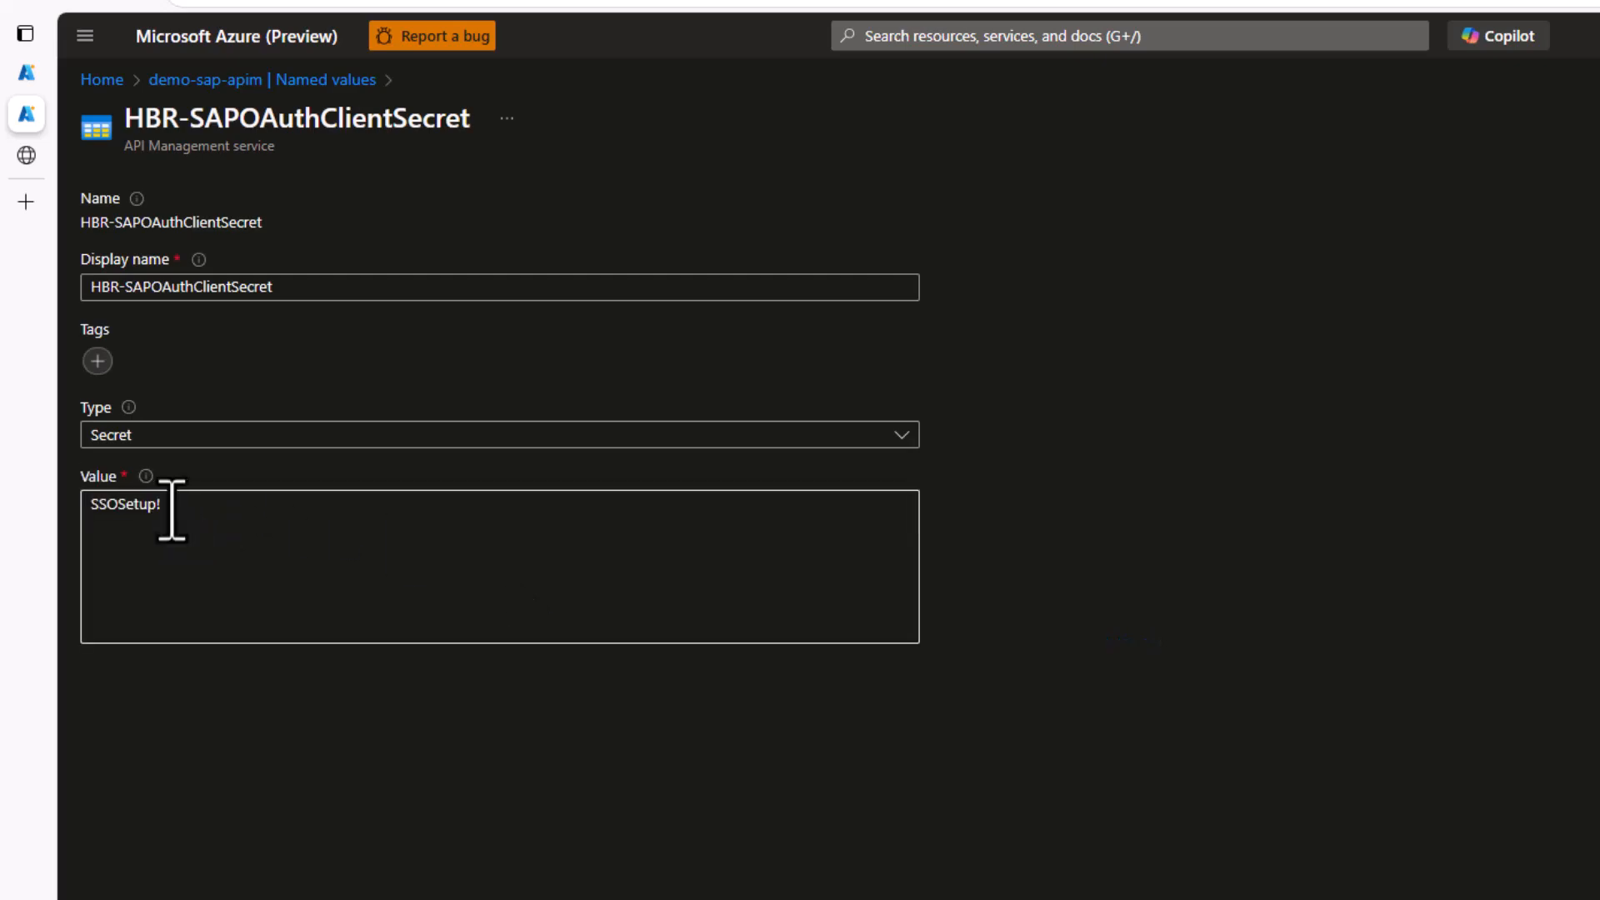
drag(164, 506, 78, 528)
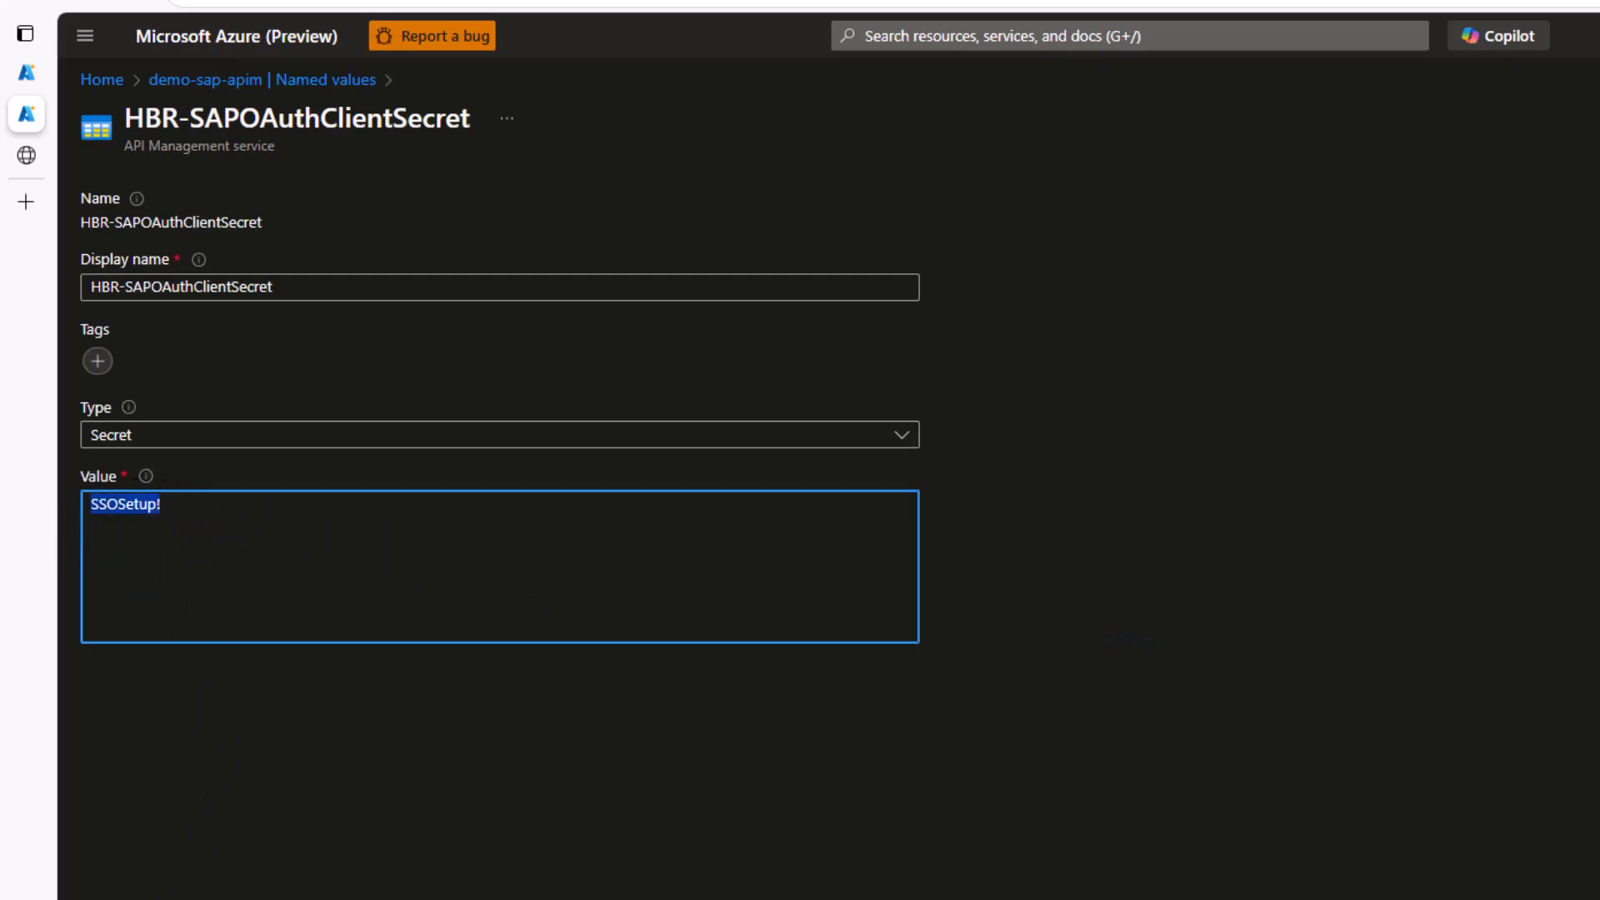
click(158, 898)
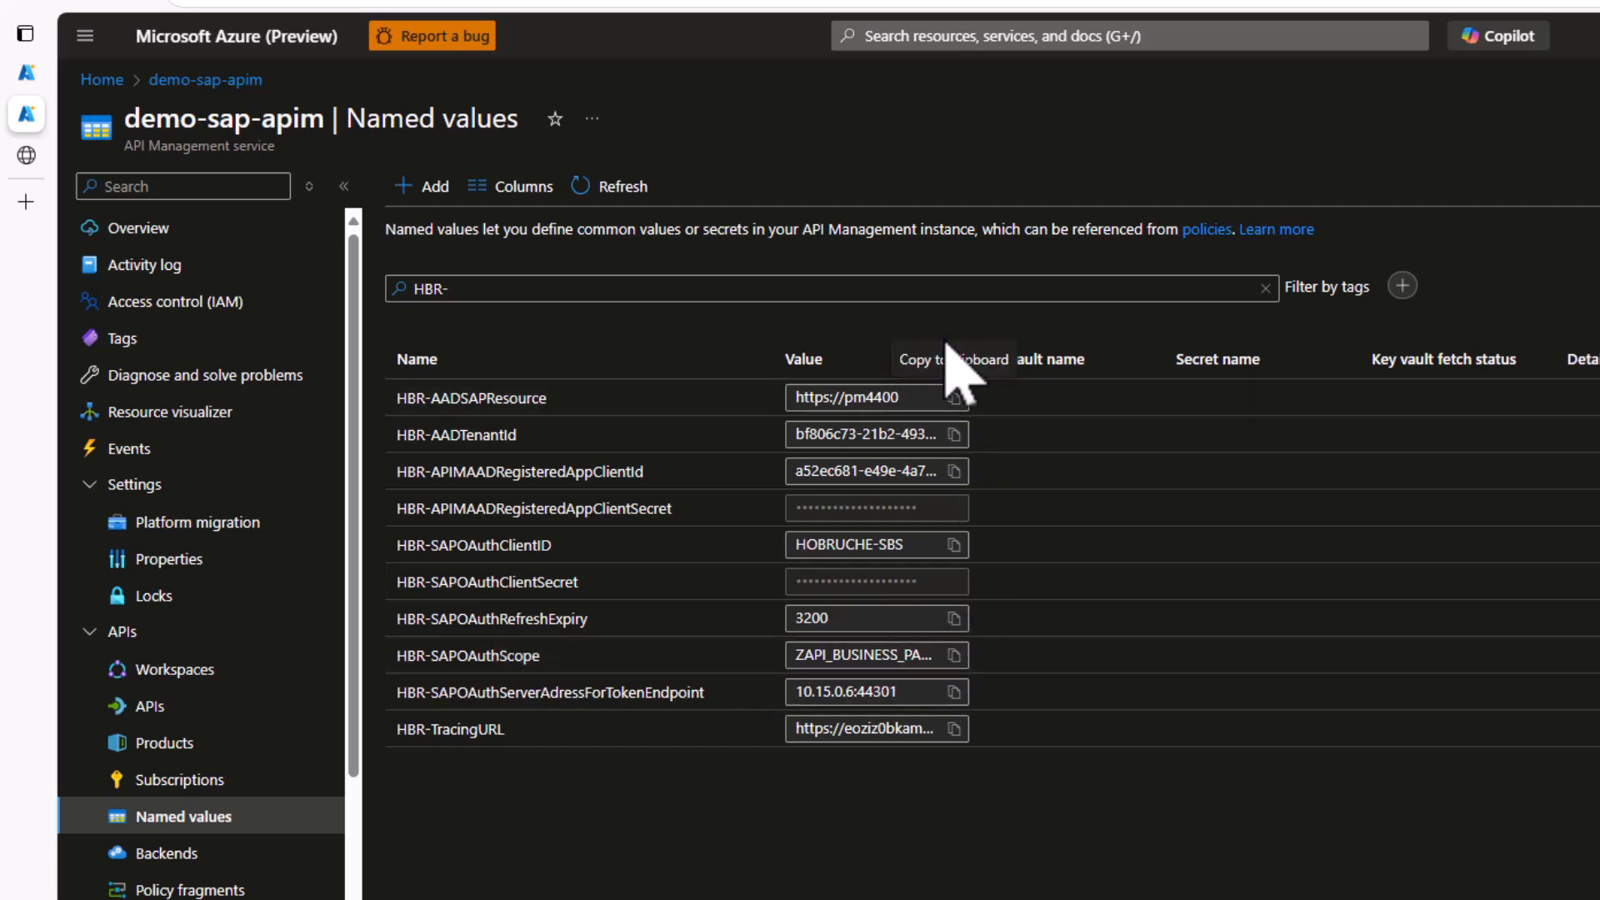
- Return to the named values list, widen the Value column and check HBR-SAPOAuthScope and HBR-SAPOAuthServerAdressForTokenEndpoint
drag(973, 356, 1061, 359)
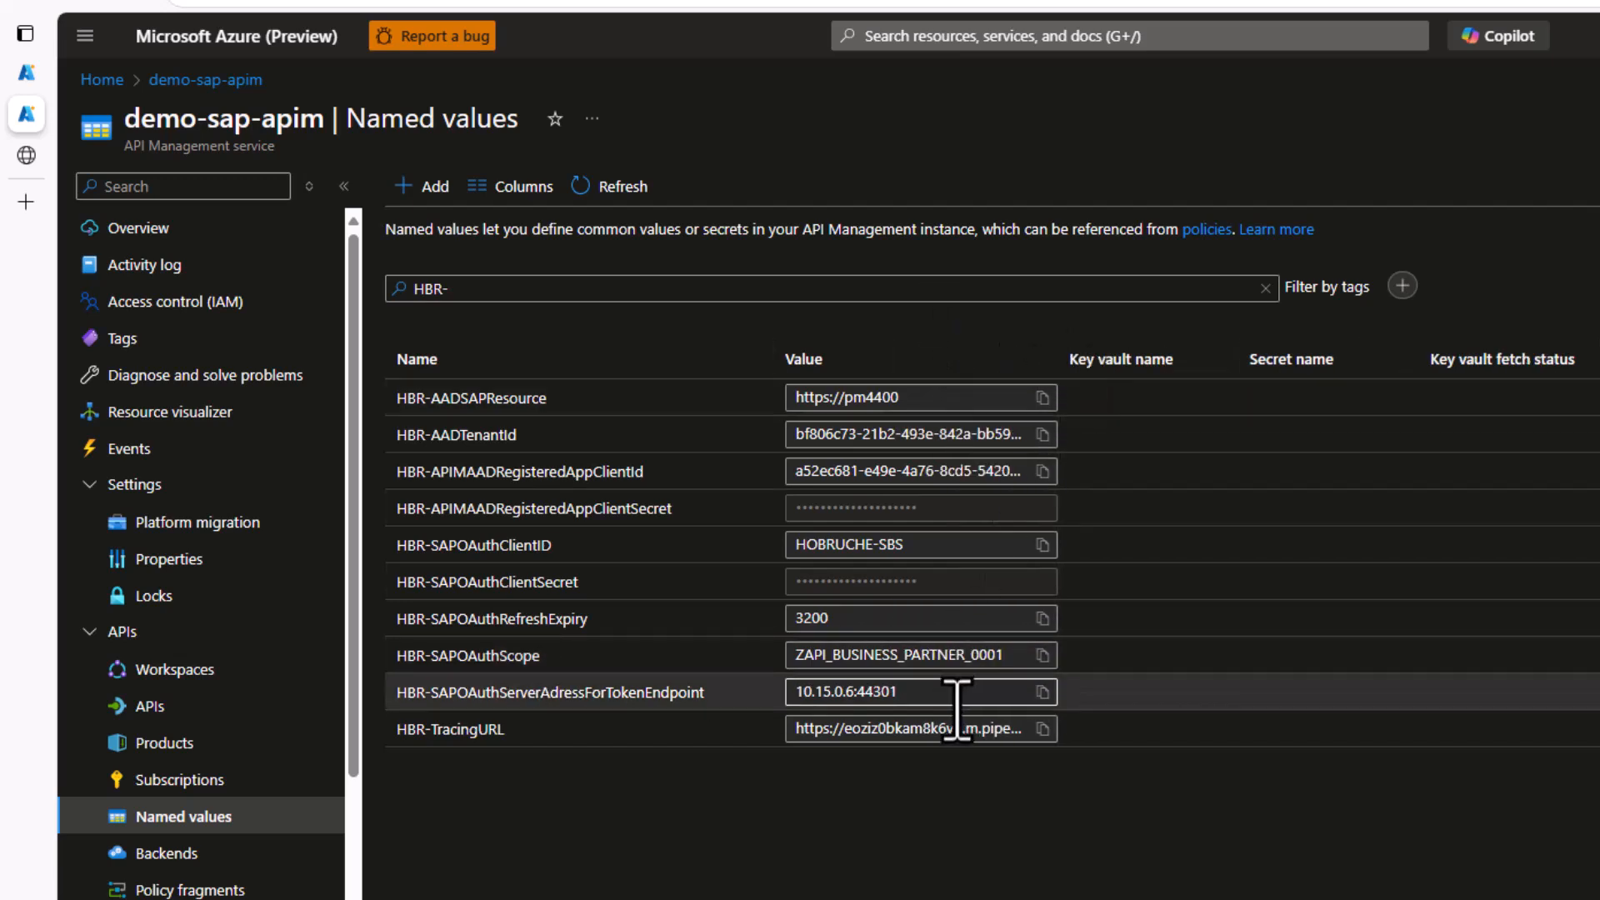
drag(1017, 653, 757, 678)
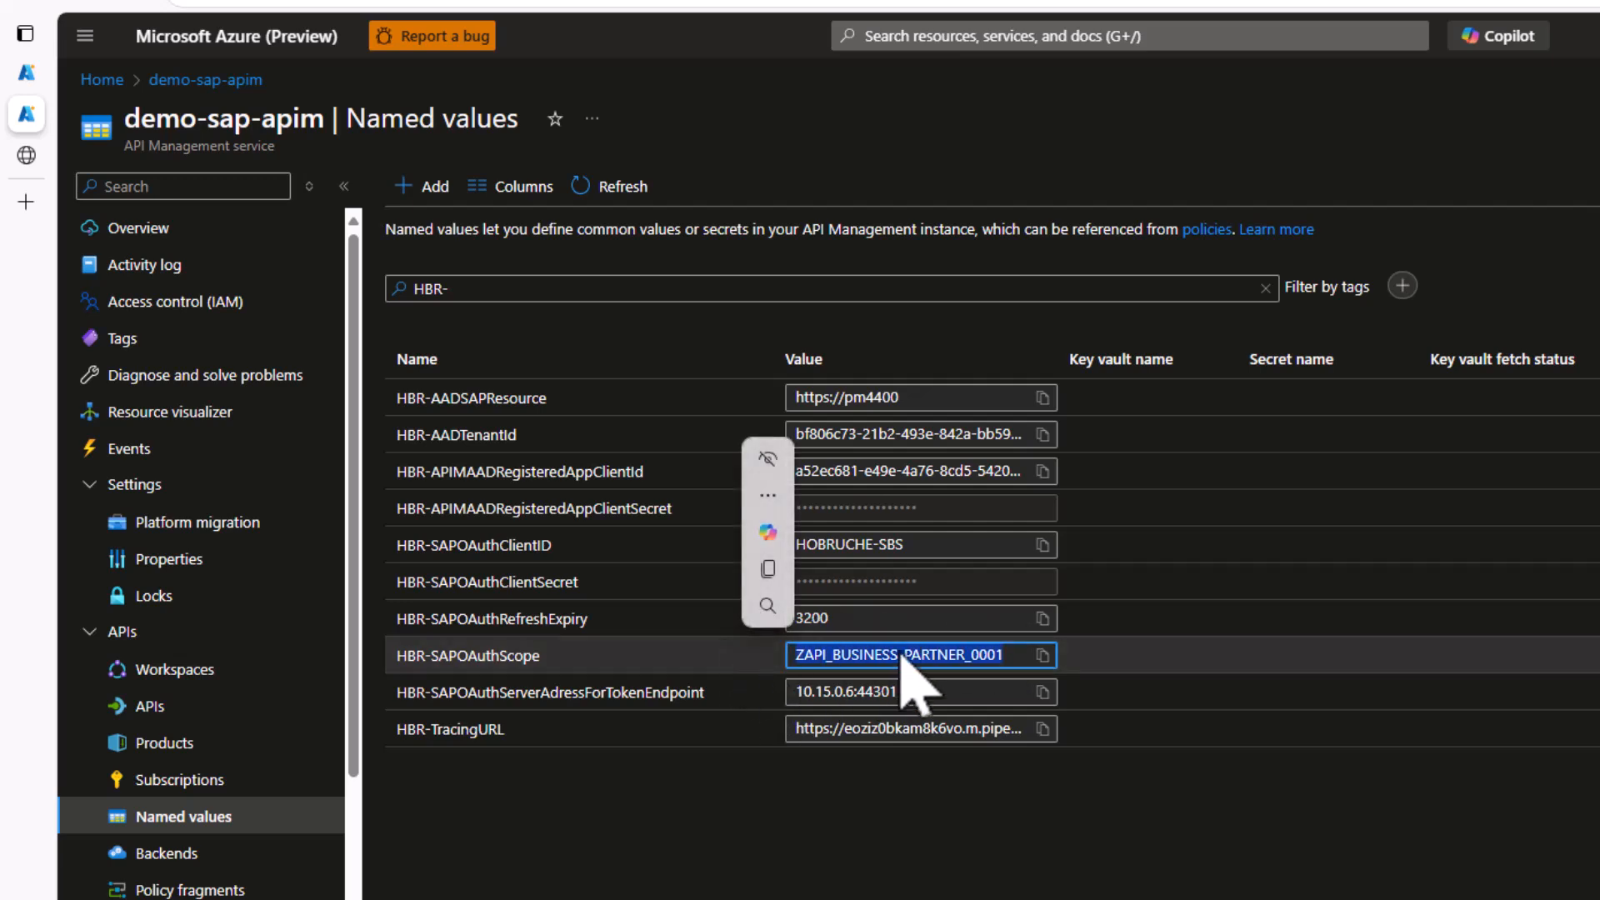
drag(914, 691, 784, 684)
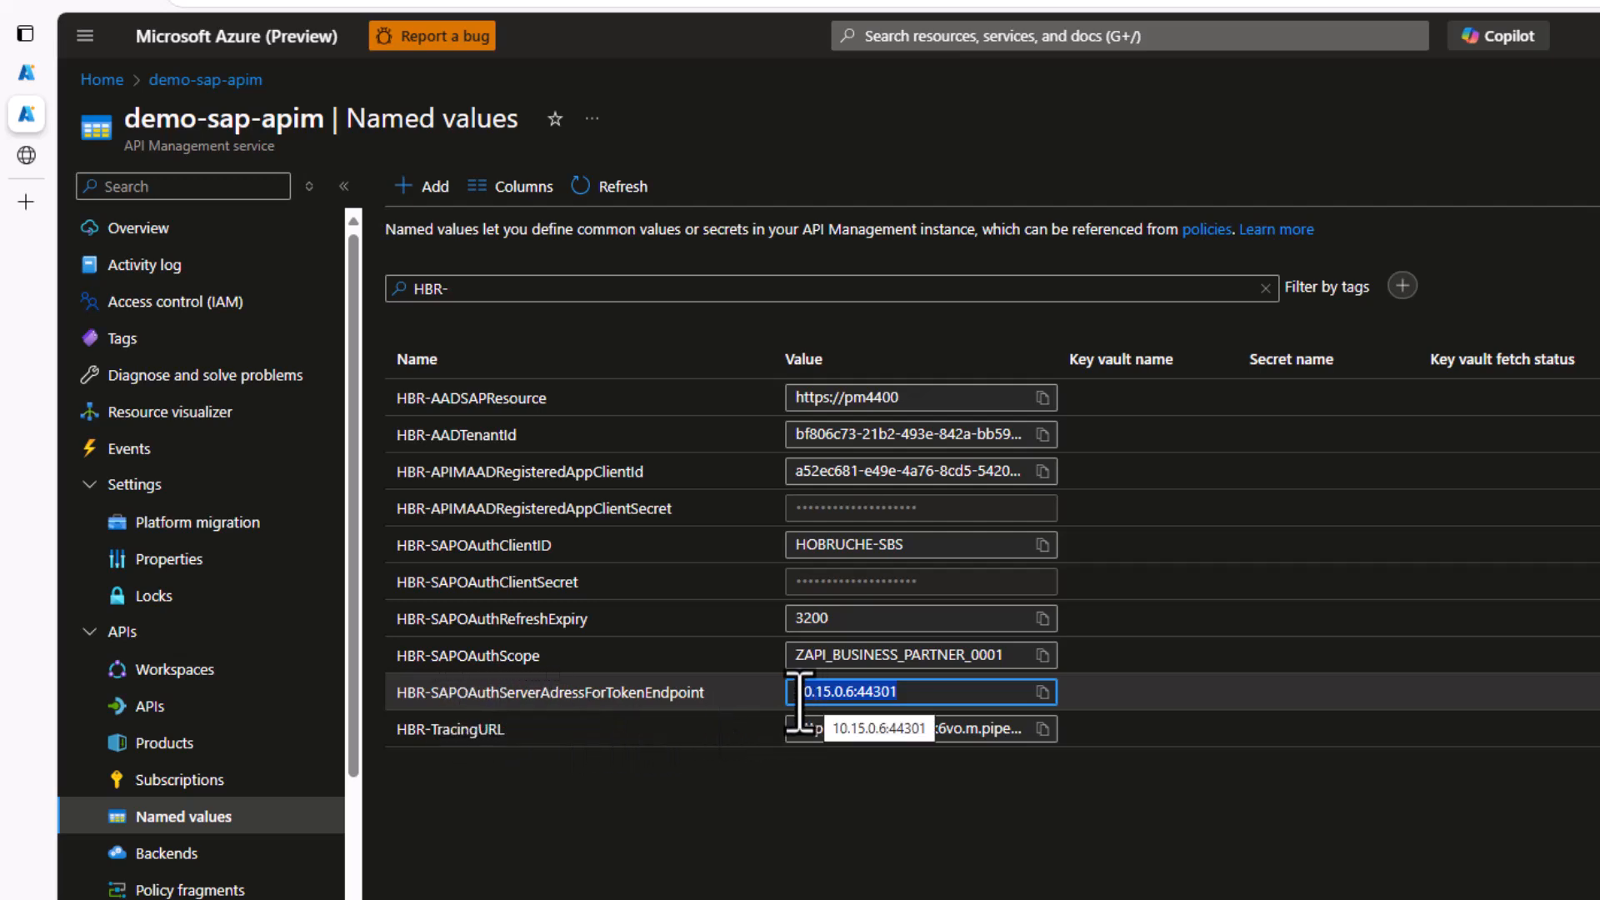
click(898, 698)
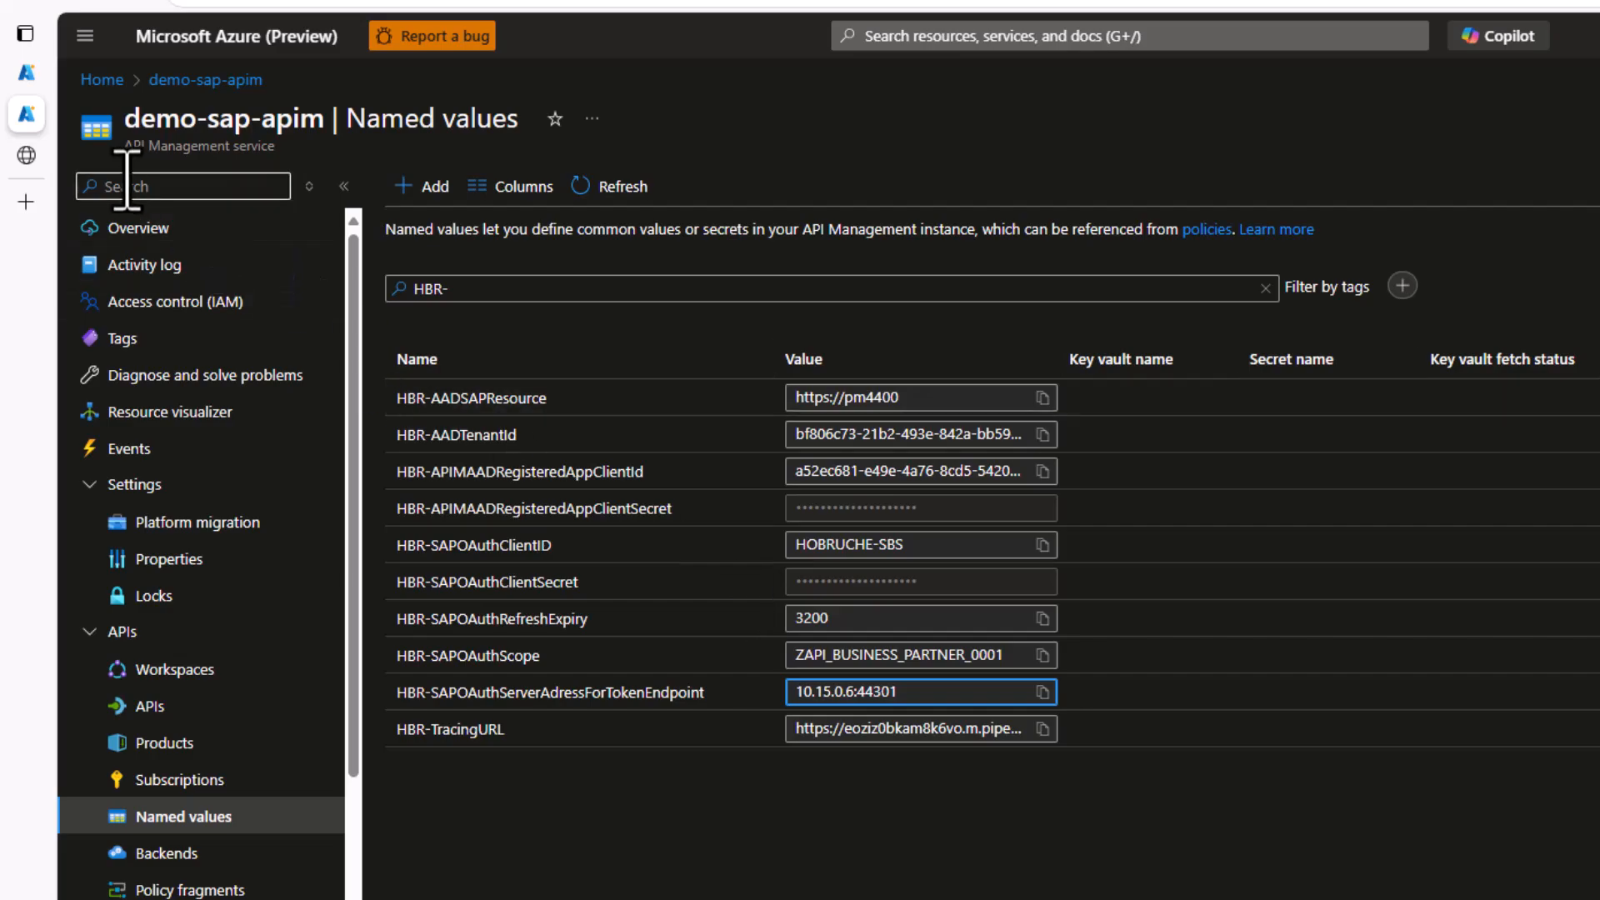
- Switch to the API_BUSINESS_PARTNER_Entities policy and review the fetchSAMLAssertion request, the accessToken variable and the access token trace
click(27, 73)
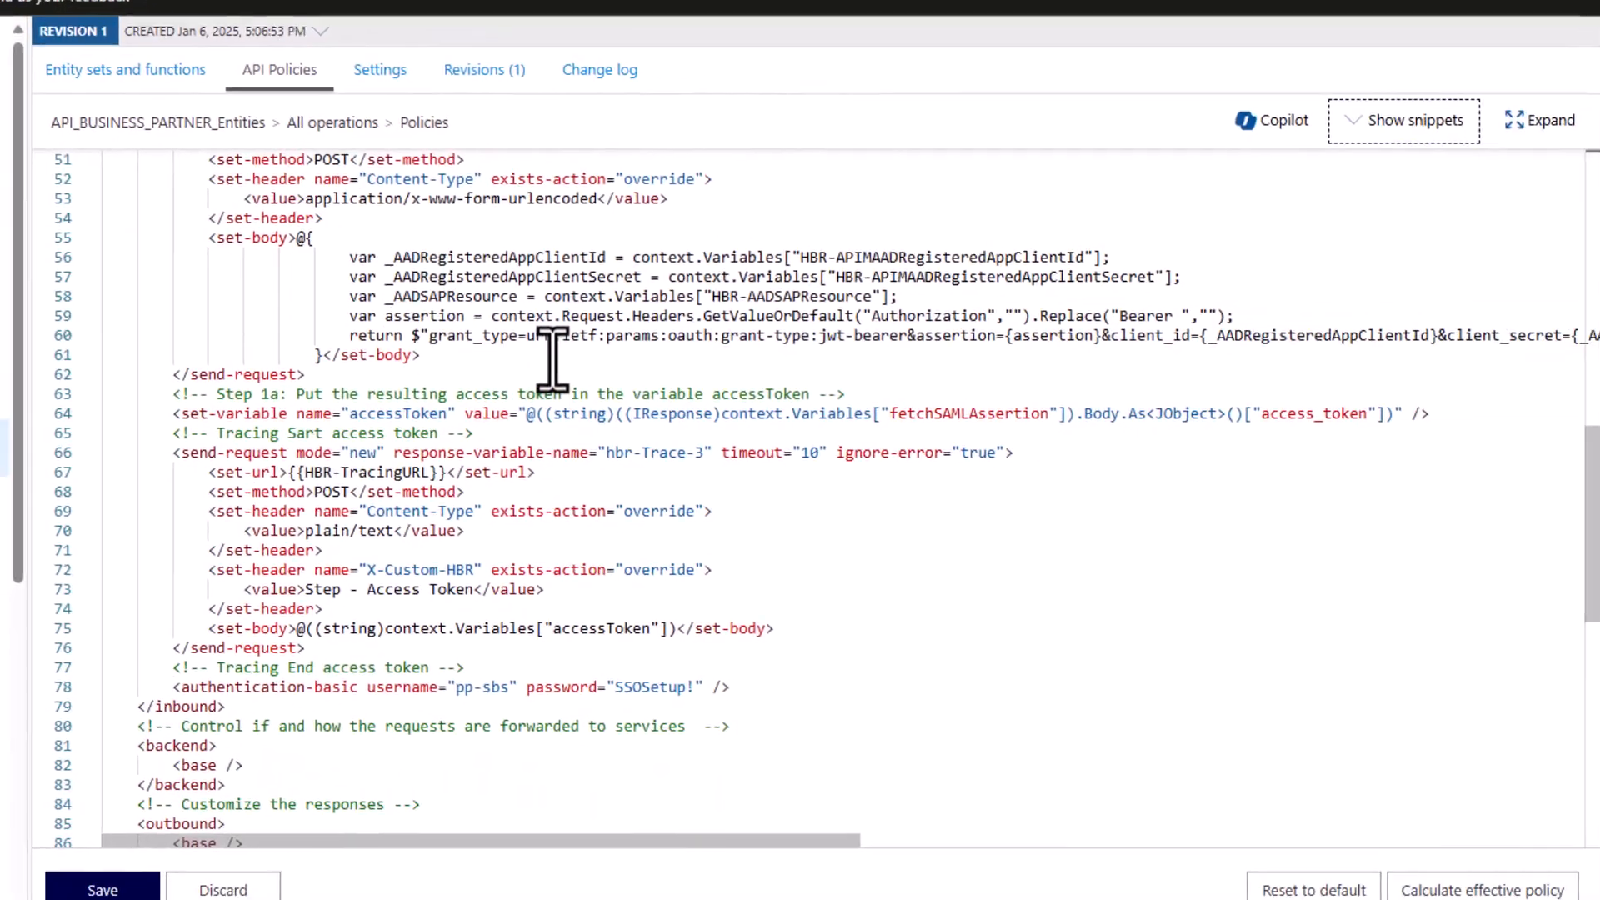
scroll(340, 478, up, 5)
scroll(340, 478, down, 3)
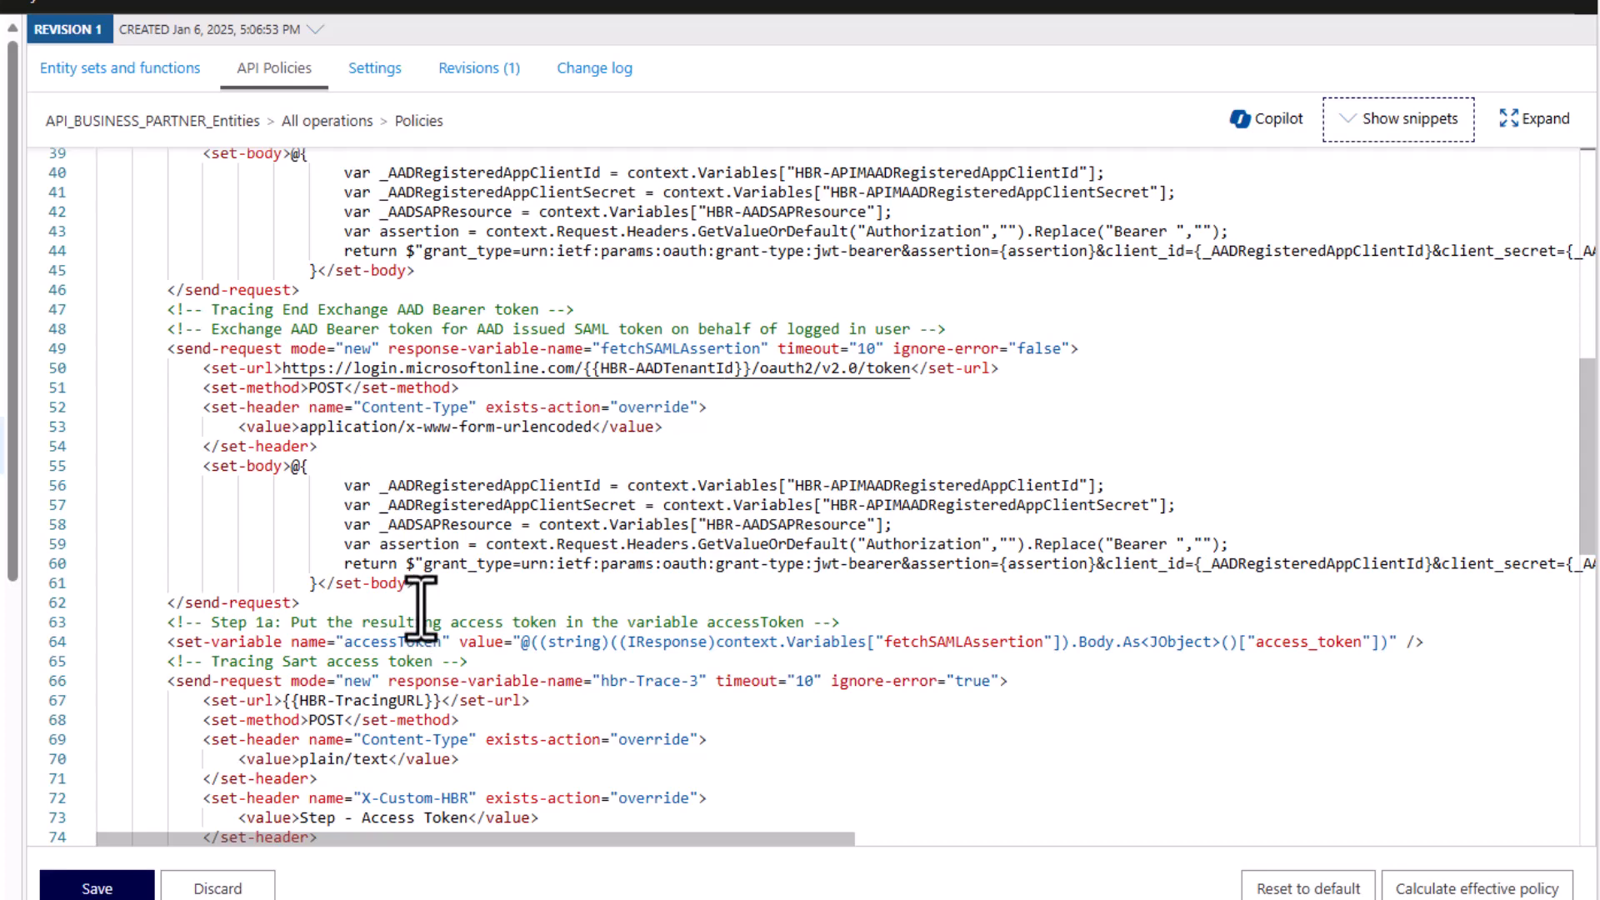
drag(212, 329, 910, 328)
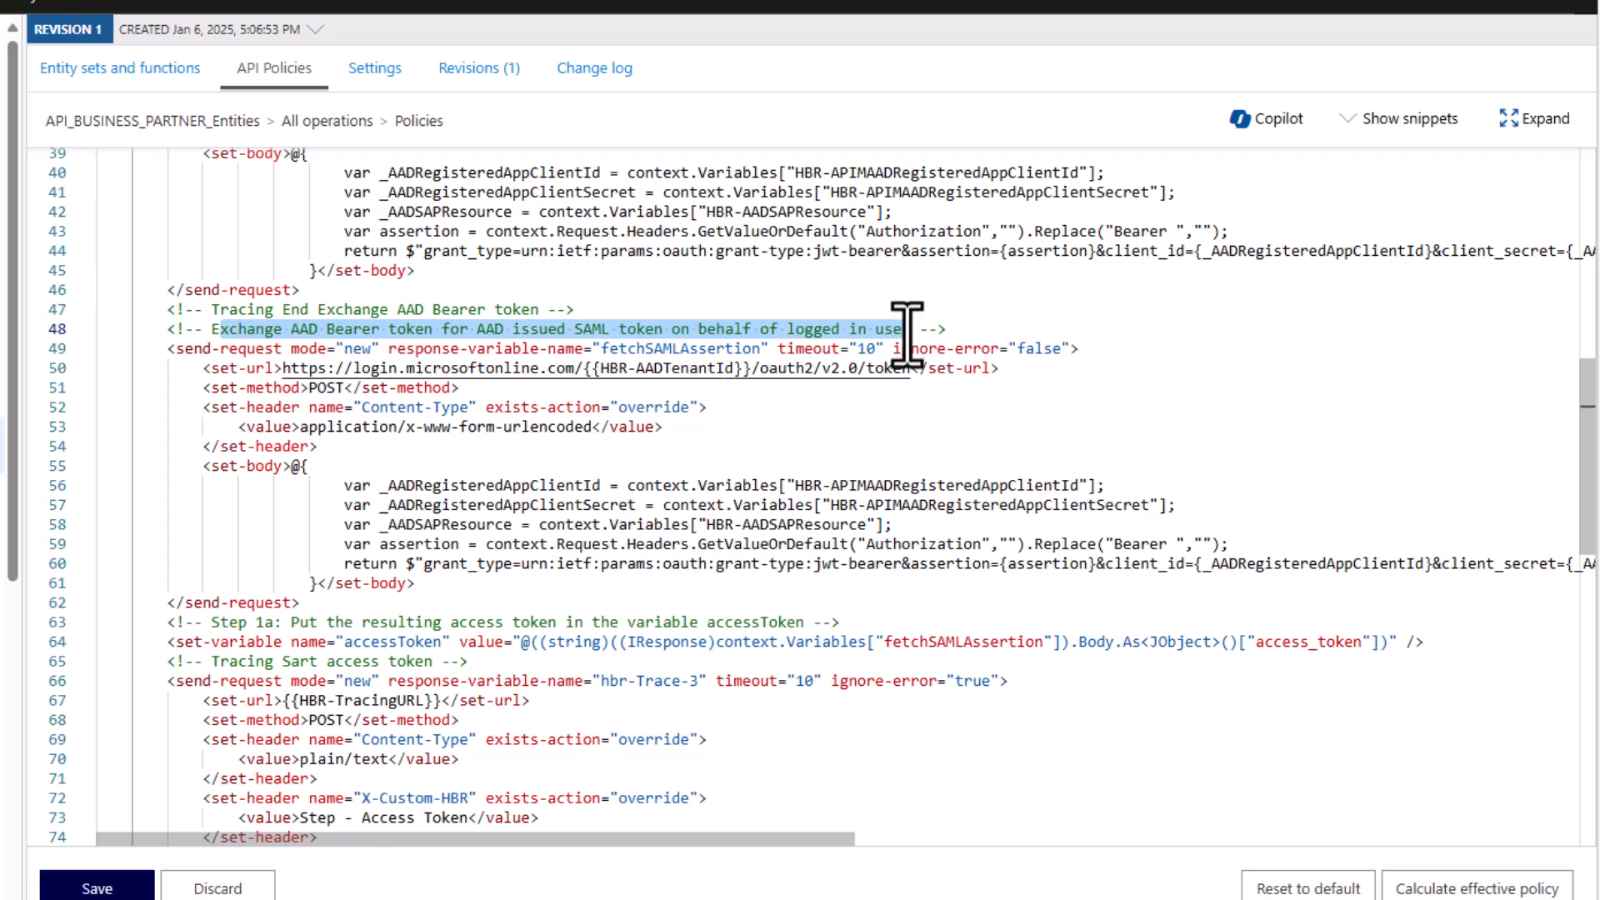
scroll(730, 463, down, 1)
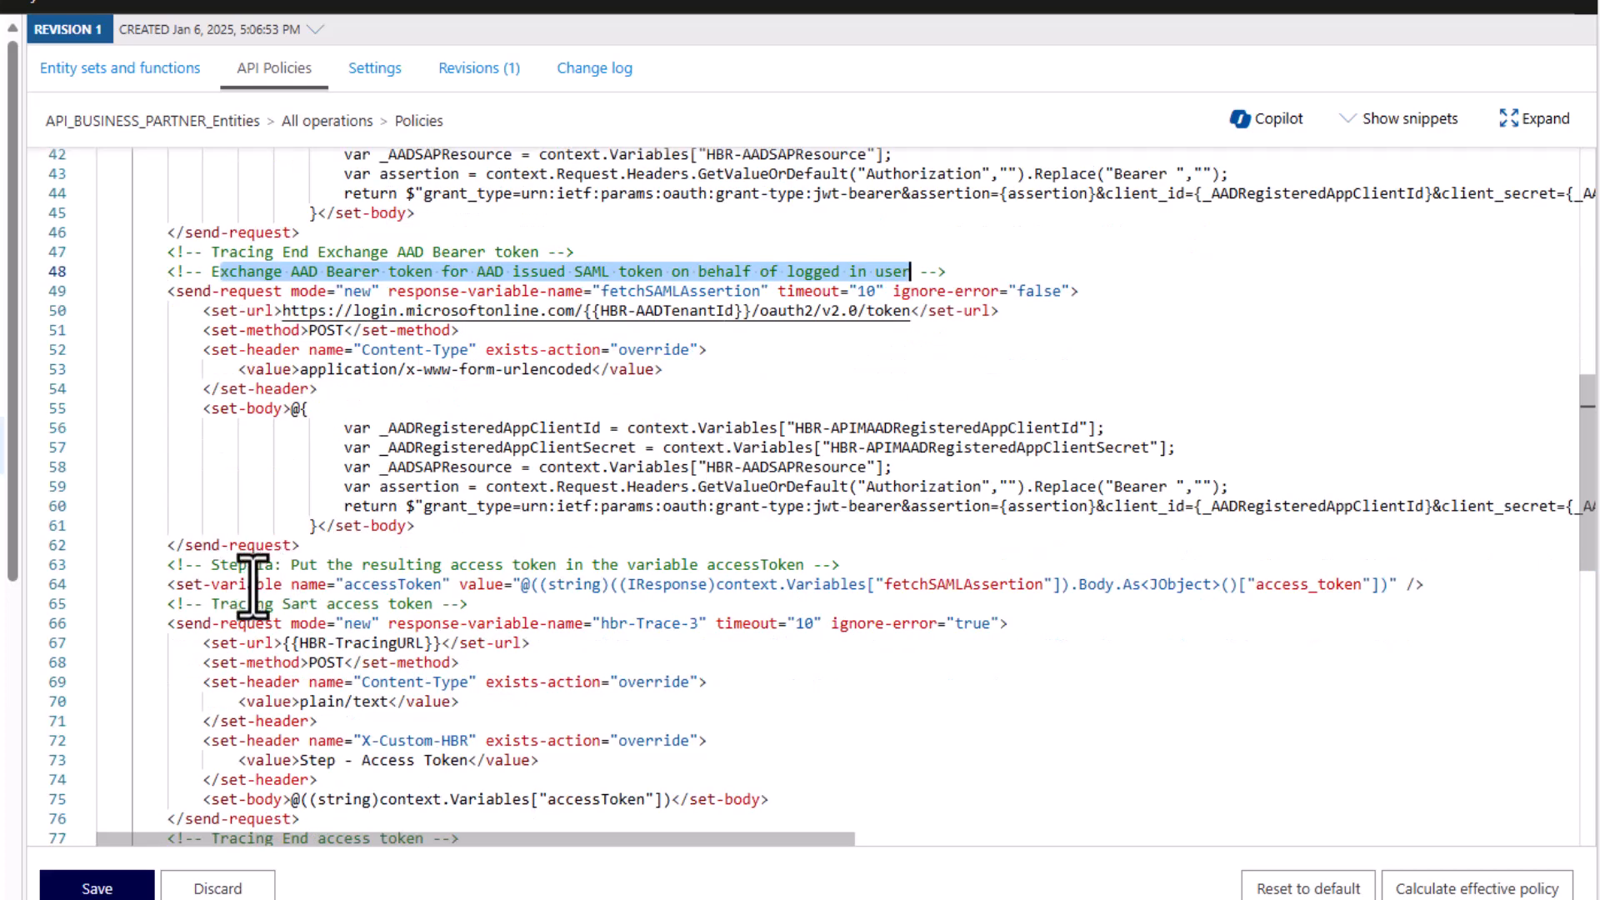
click(367, 583)
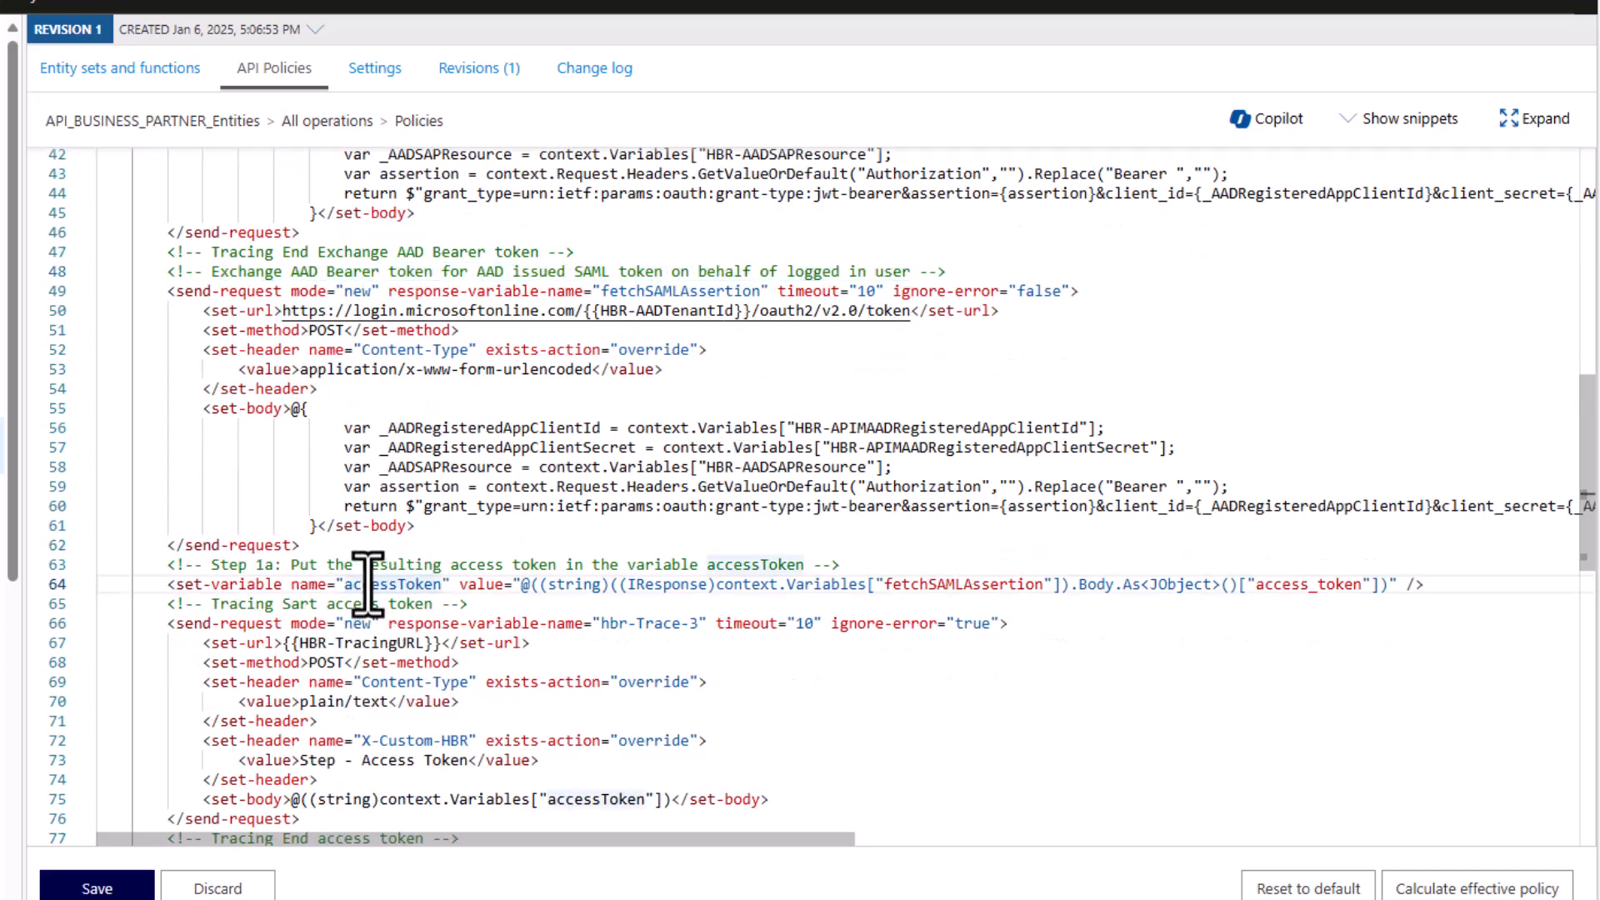
scroll(367, 584, down, 3)
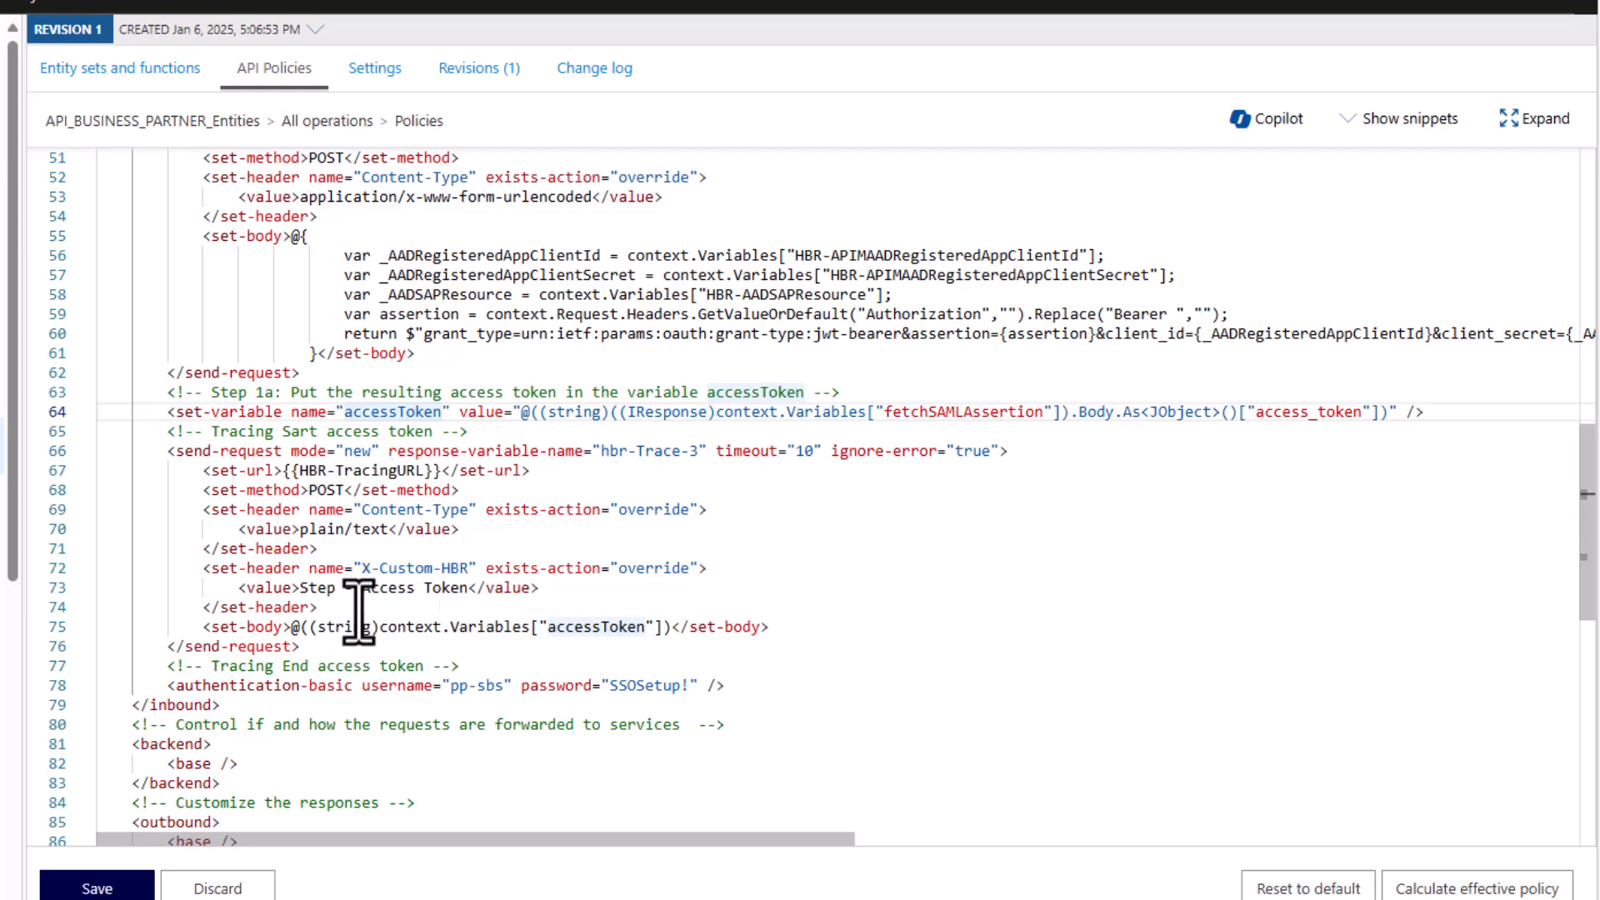
- Insert the policy block for getting the SAP Bearer token, with its variables and traces 4 and 5, below the "Tracing End access token" comment
click(461, 666)
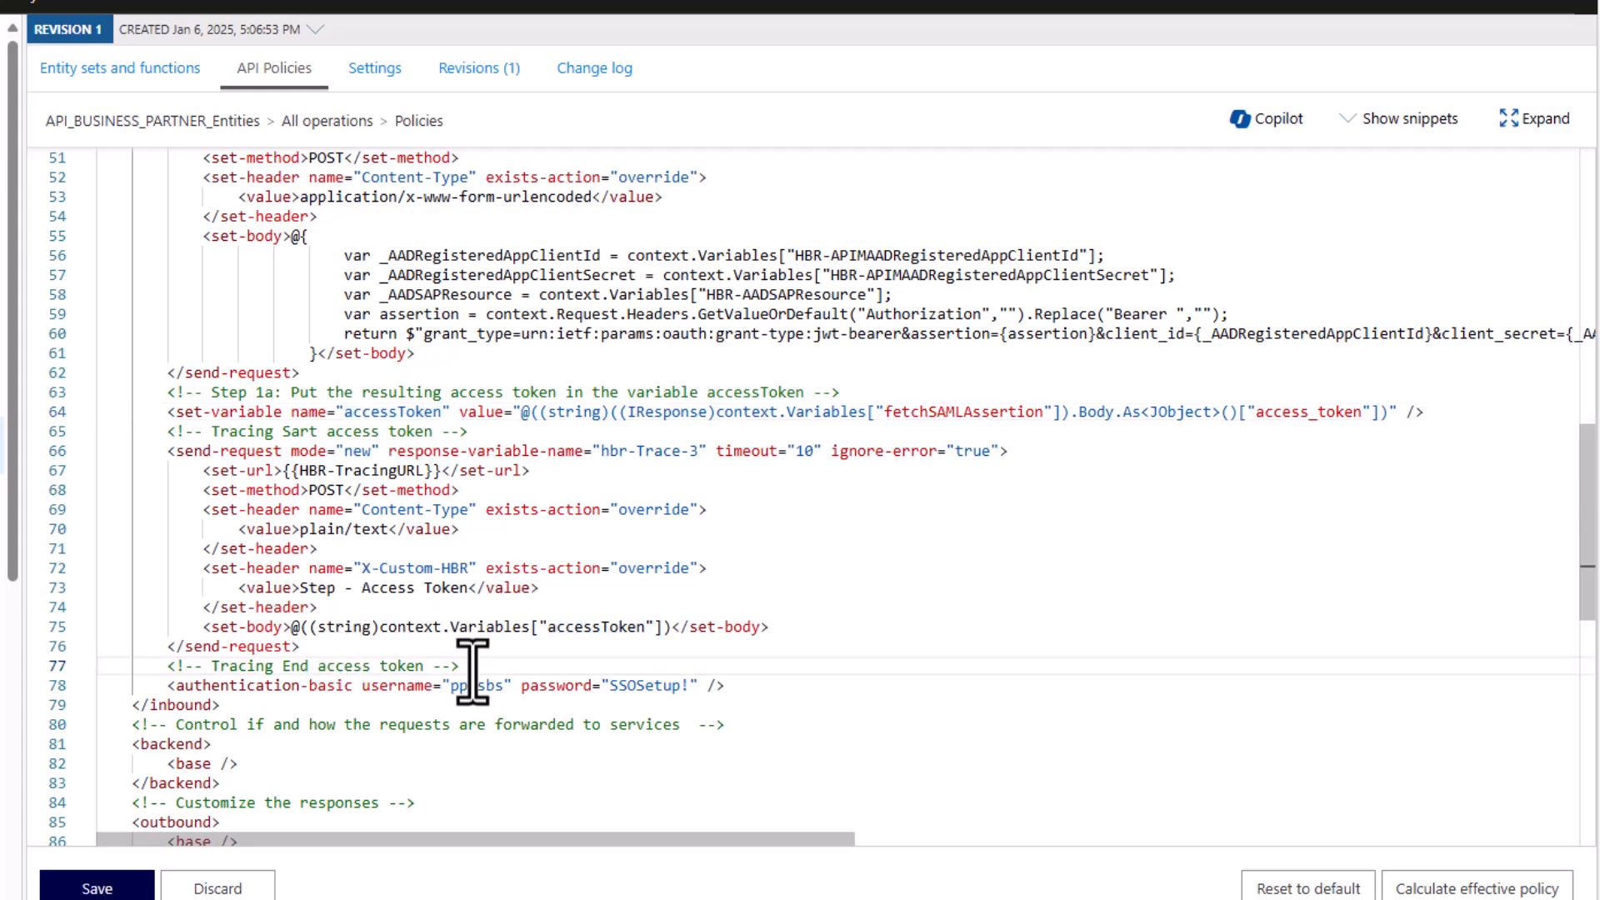
key(Return)
key(Return)
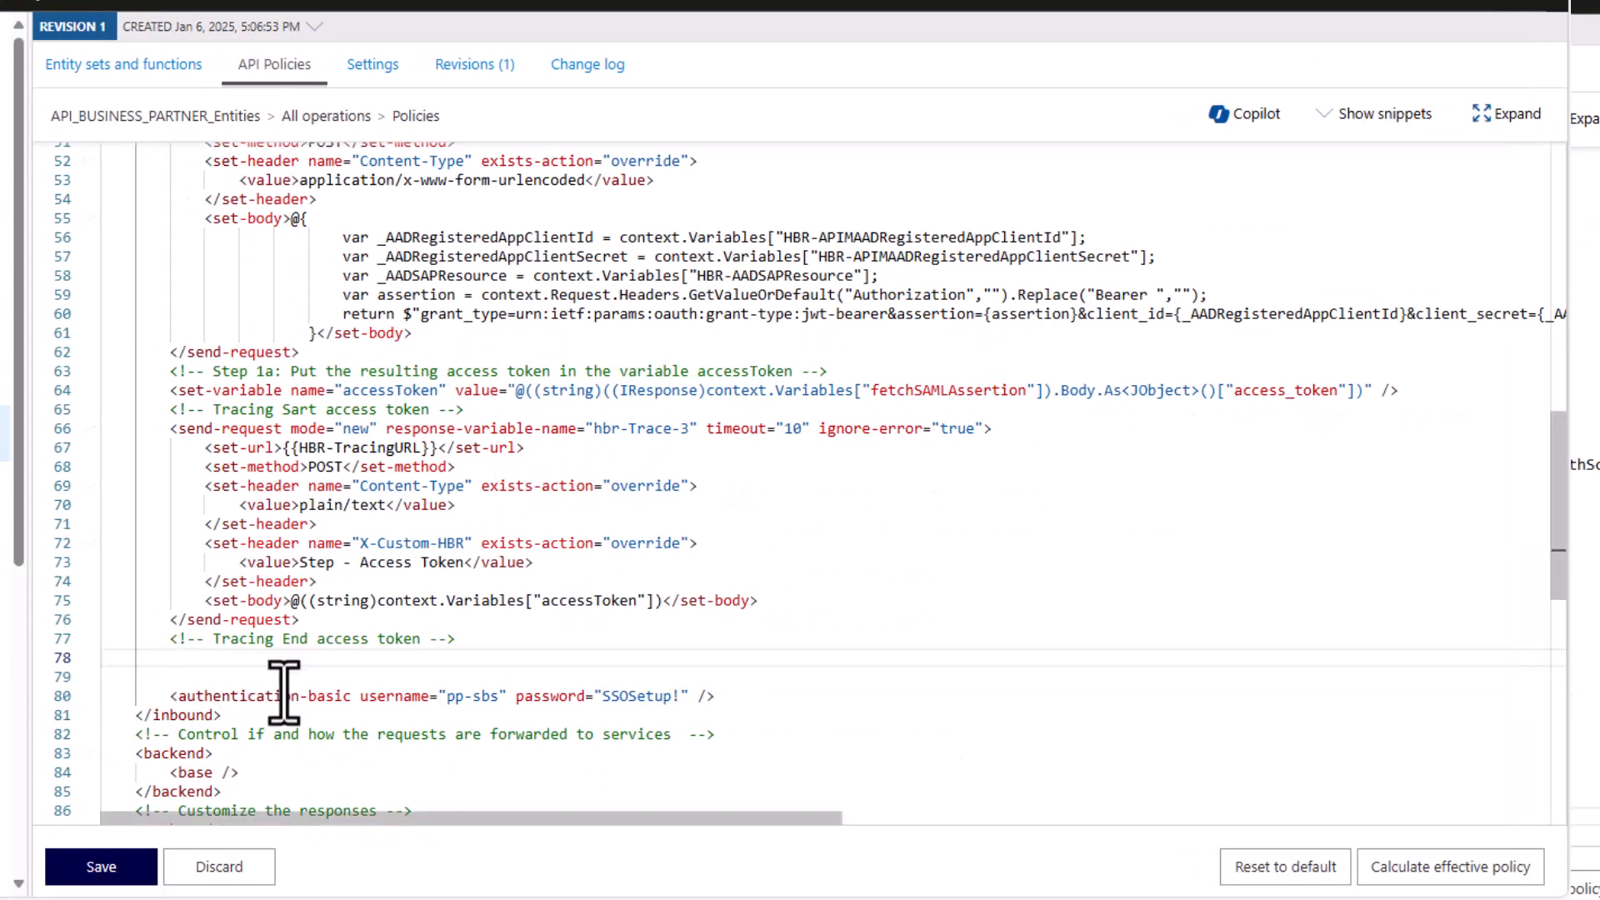
scroll(284, 691, down, 15)
scroll(283, 691, up, 6)
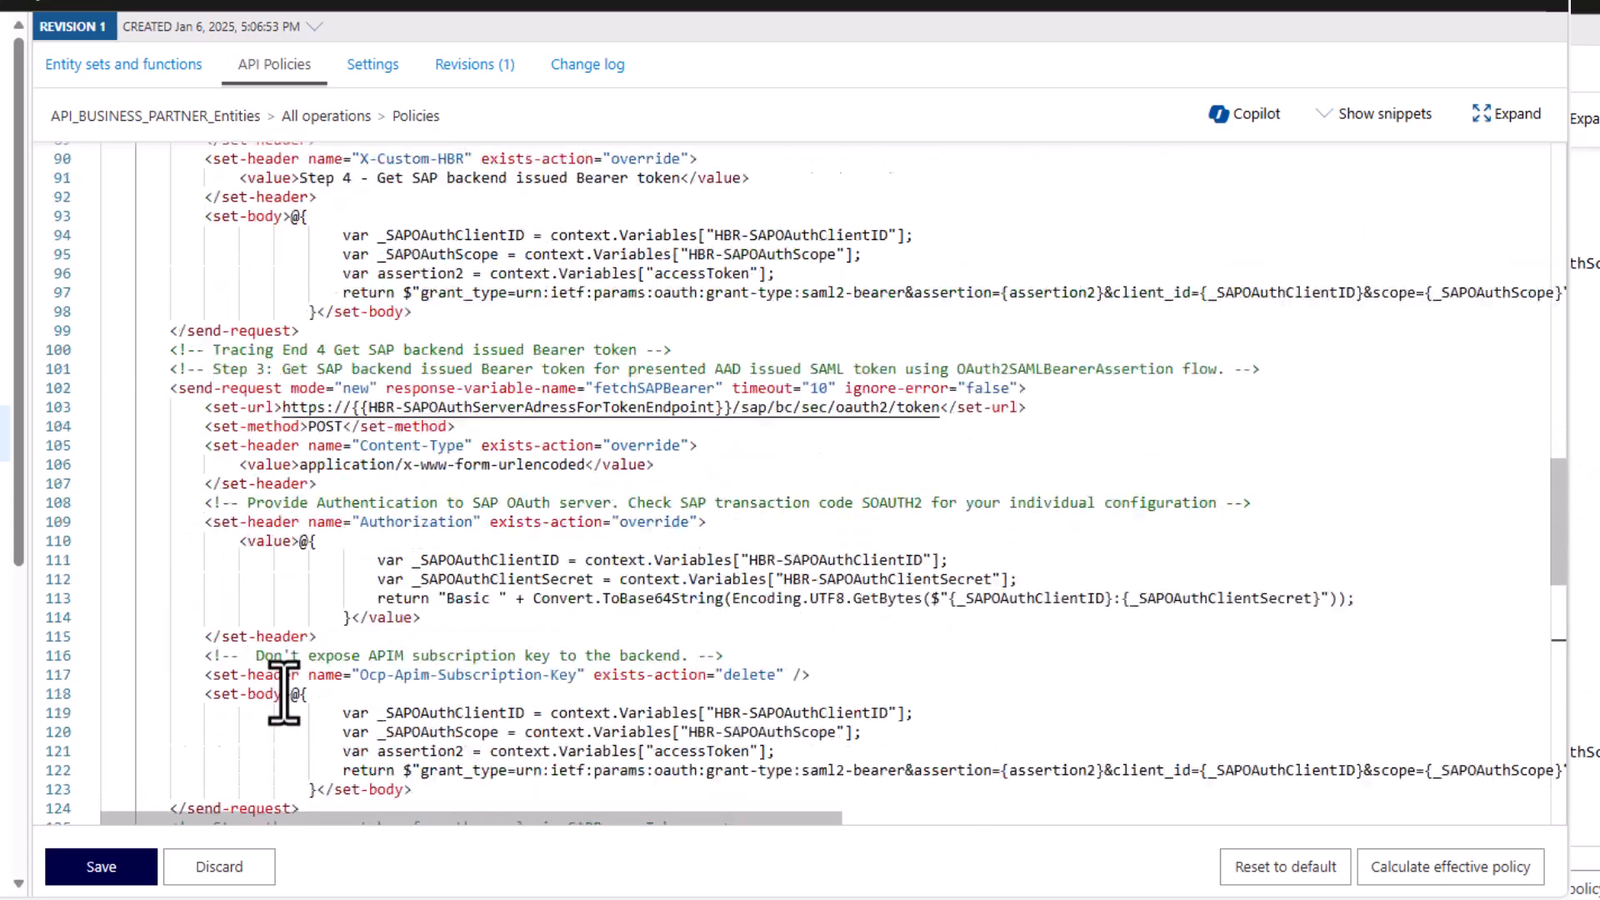
scroll(284, 692, up, 10)
- Review the SAPOAuth client ID, client secret, scope and refresh expiry variables in the added block, plus the start of the hbr-Trace-4 body
drag(171, 607, 978, 612)
scroll(977, 613, down, 4)
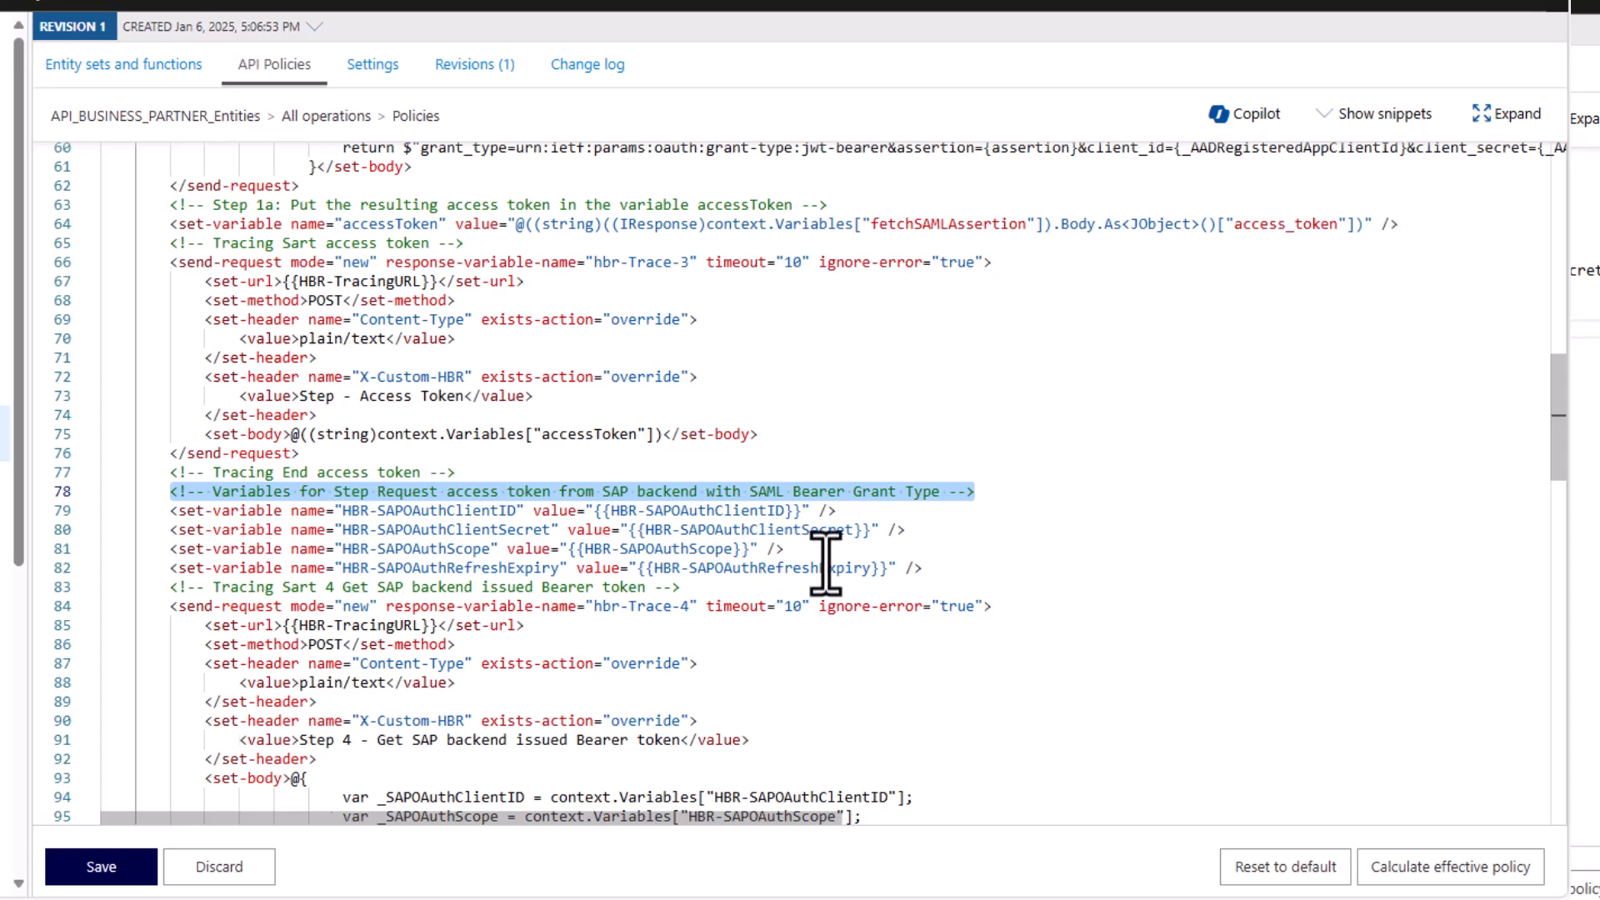
drag(922, 457, 101, 398)
scroll(540, 506, down, 1)
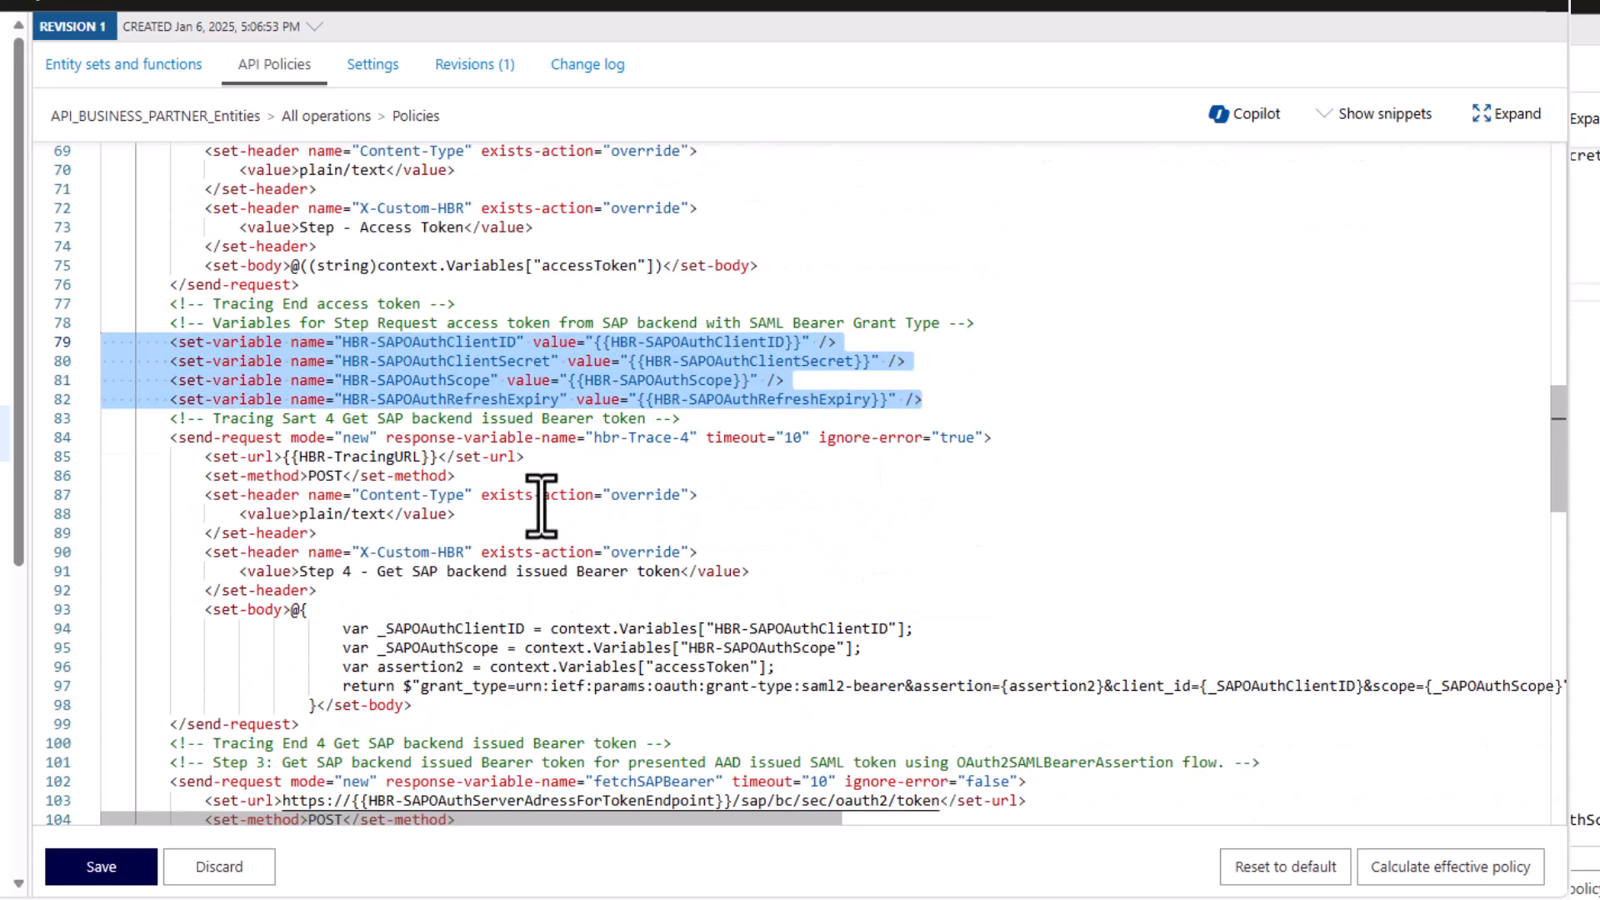
scroll(540, 505, down, 1)
click(345, 630)
drag(373, 630, 920, 634)
- Switch to the .http file and check the oauth2/token URL and saml2-bearer grant type of the accessTokenFromSAP request
click(822, 617)
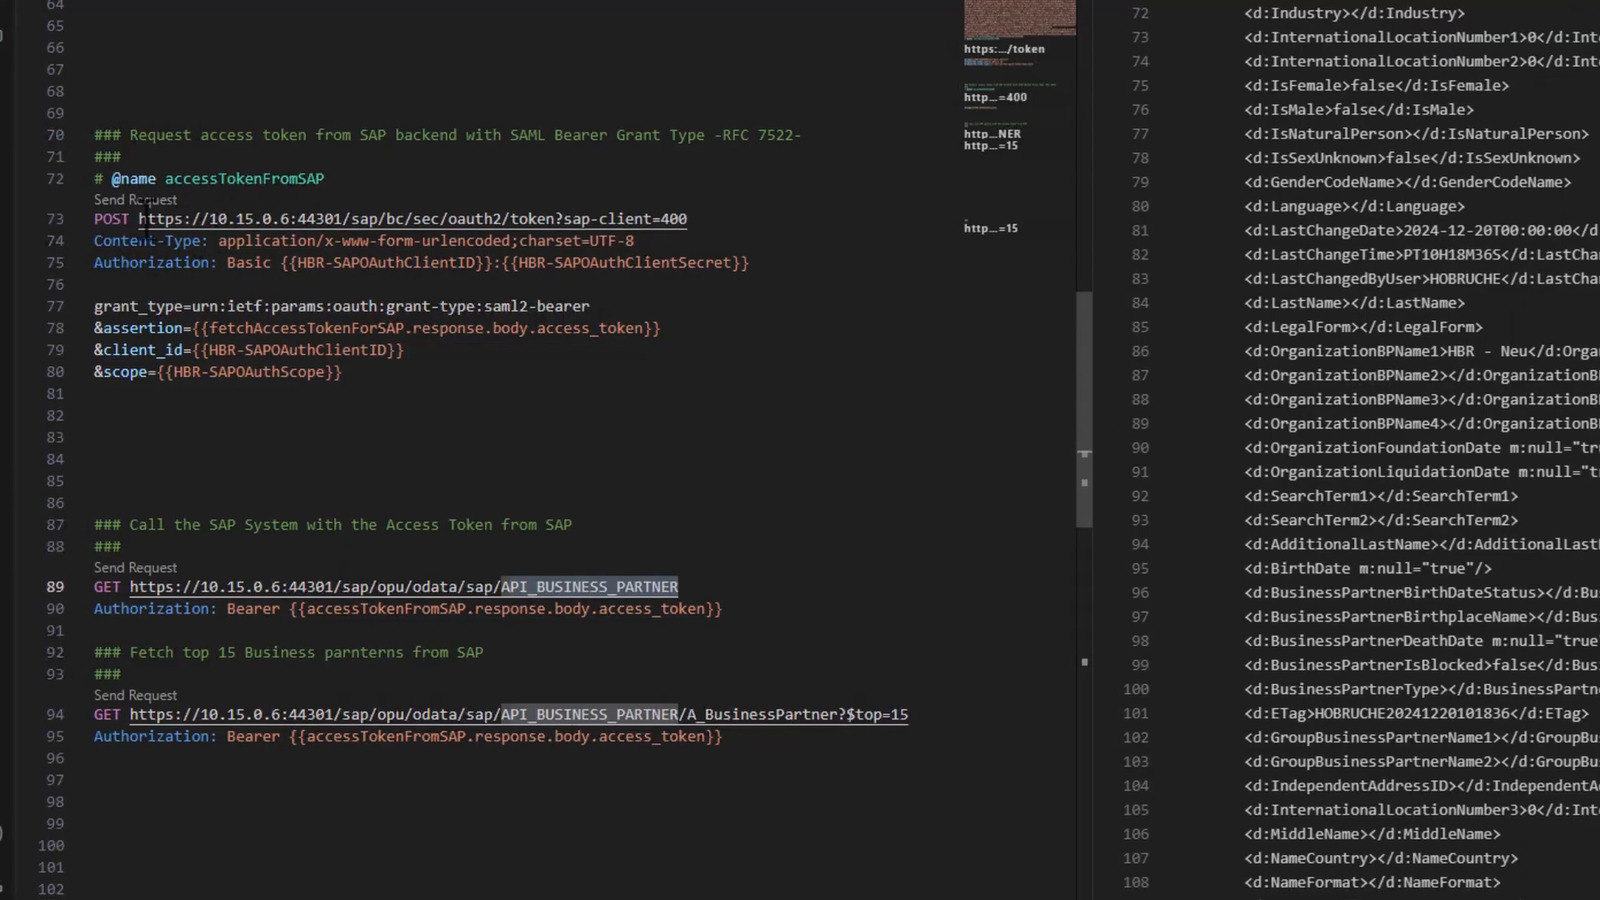
drag(139, 219, 448, 219)
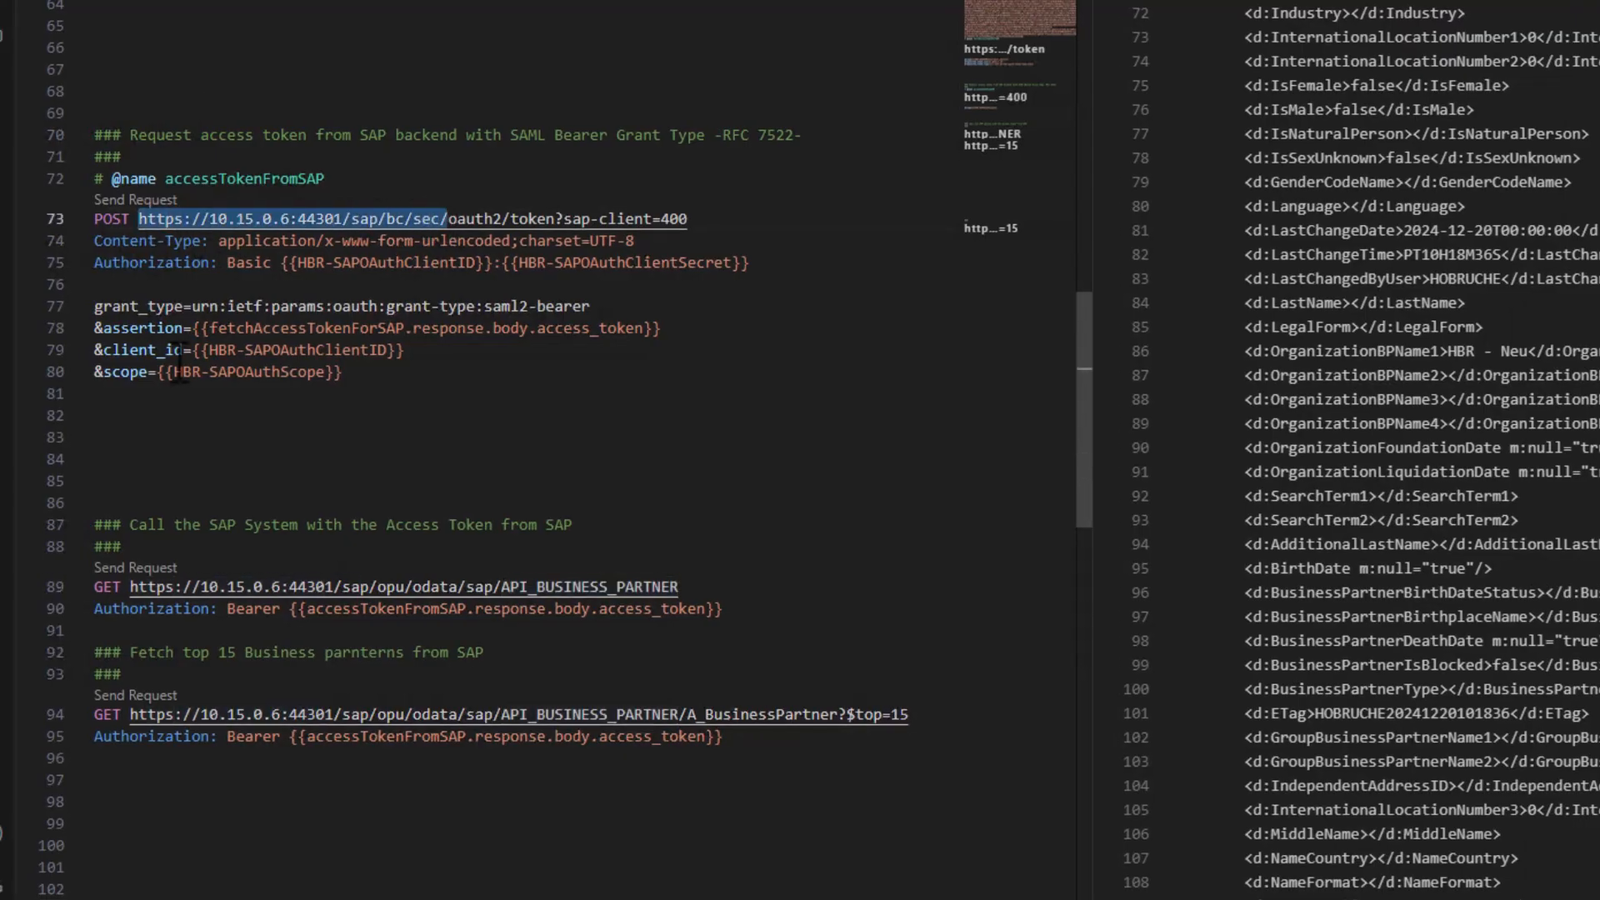
drag(510, 135, 722, 135)
drag(94, 306, 613, 304)
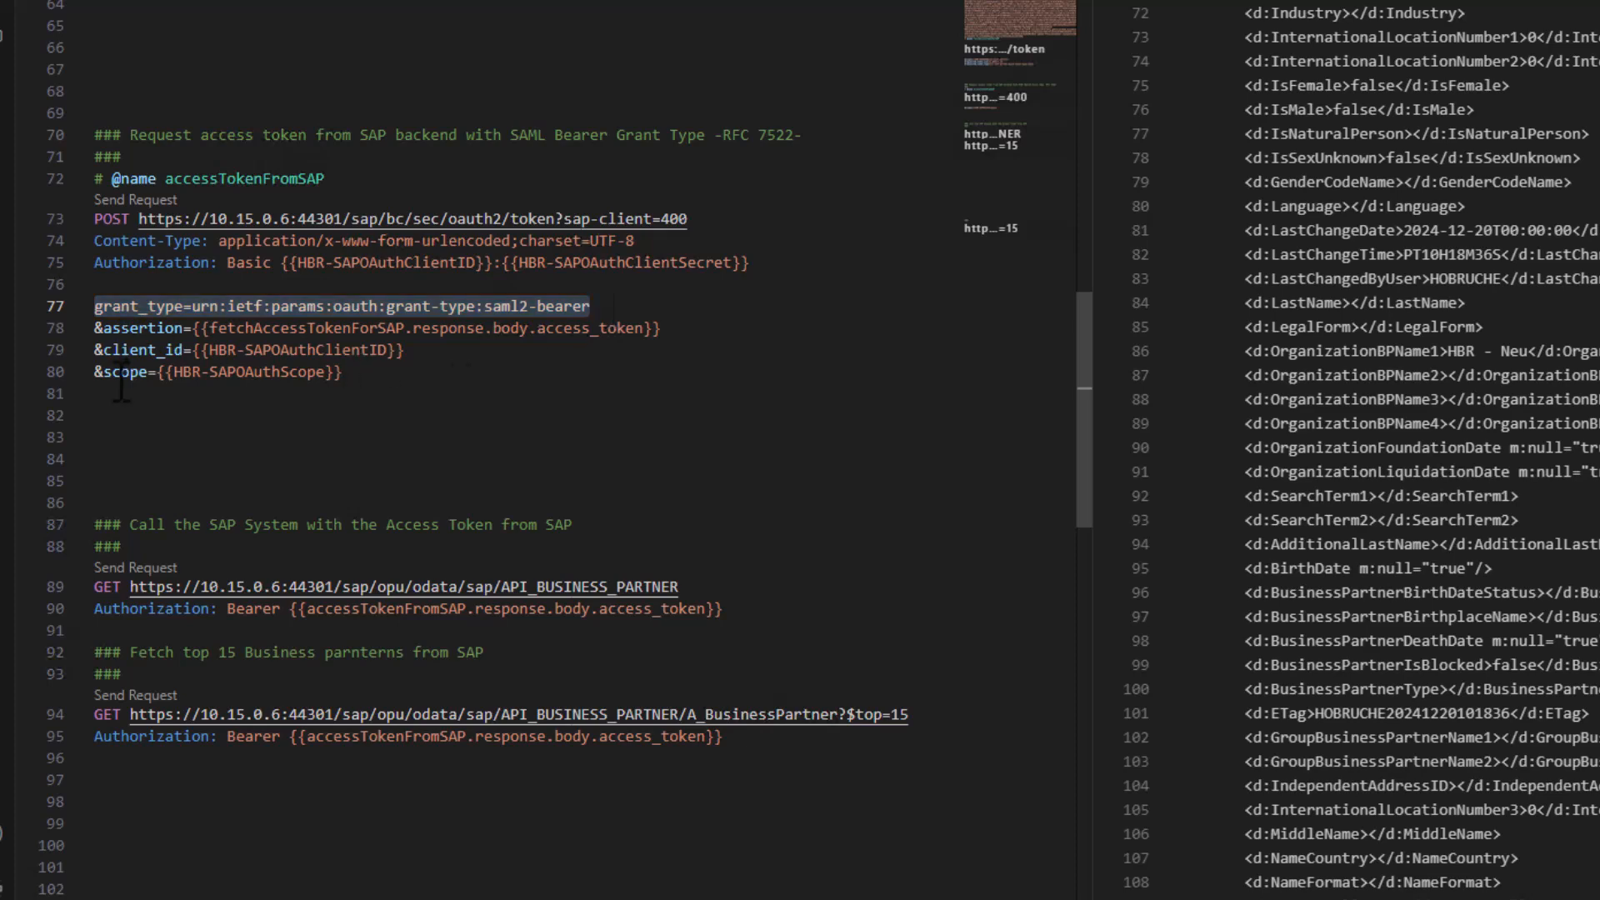
- Return to the policy editor and check the grant type, assertion, client_id and scope parameters in the hbr-Trace-4 body
key(alt+Tab)
key(Escape)
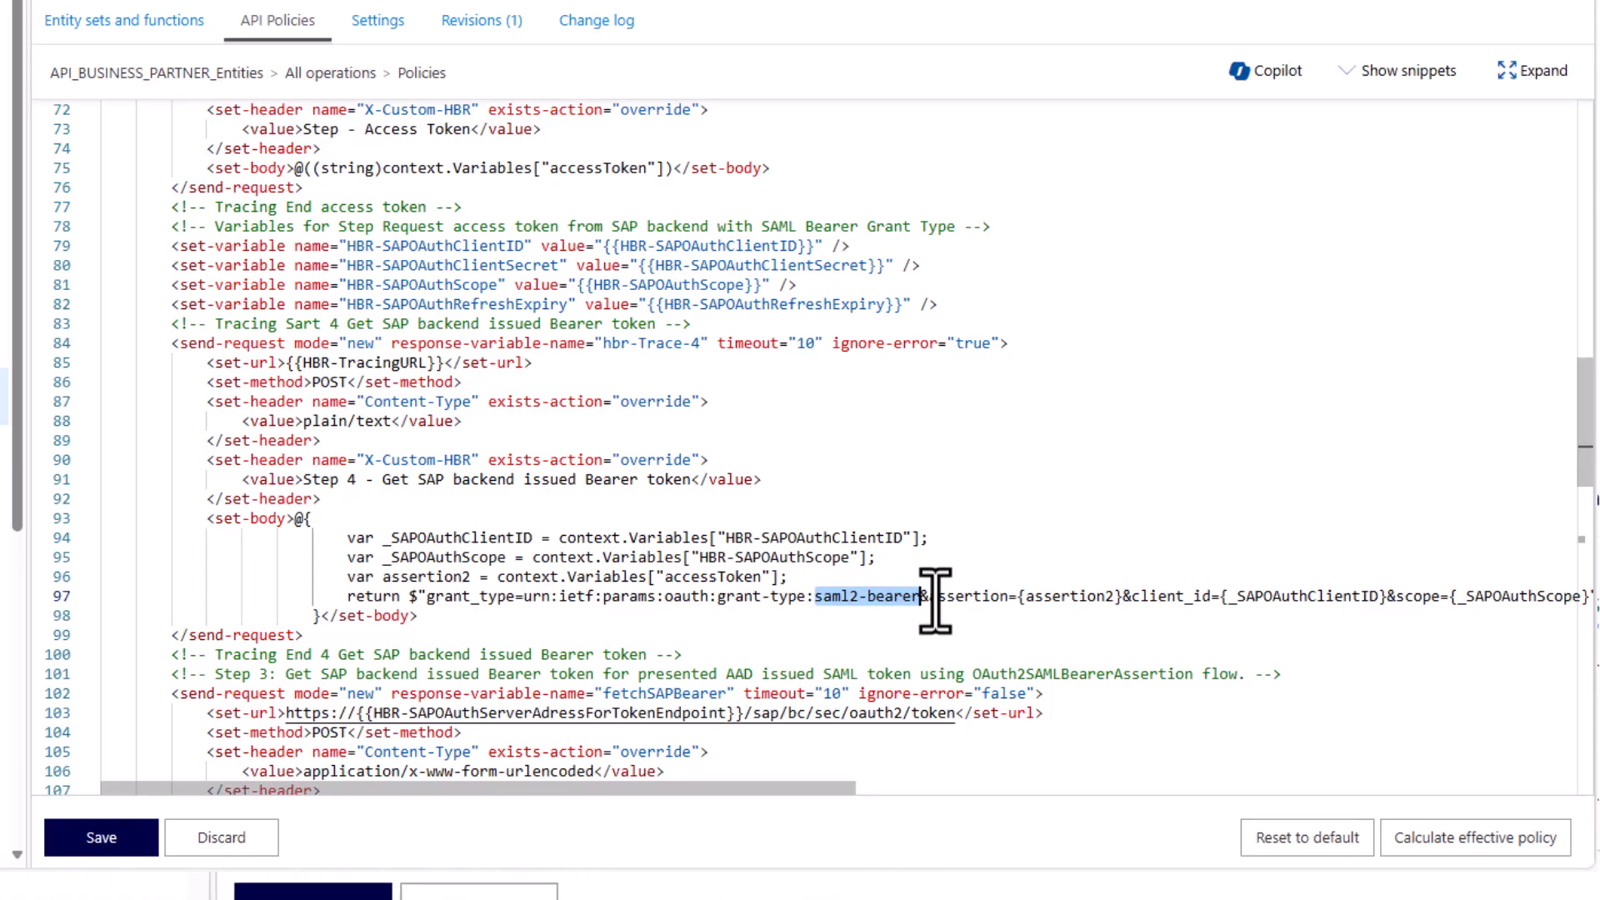
double_click(1069, 596)
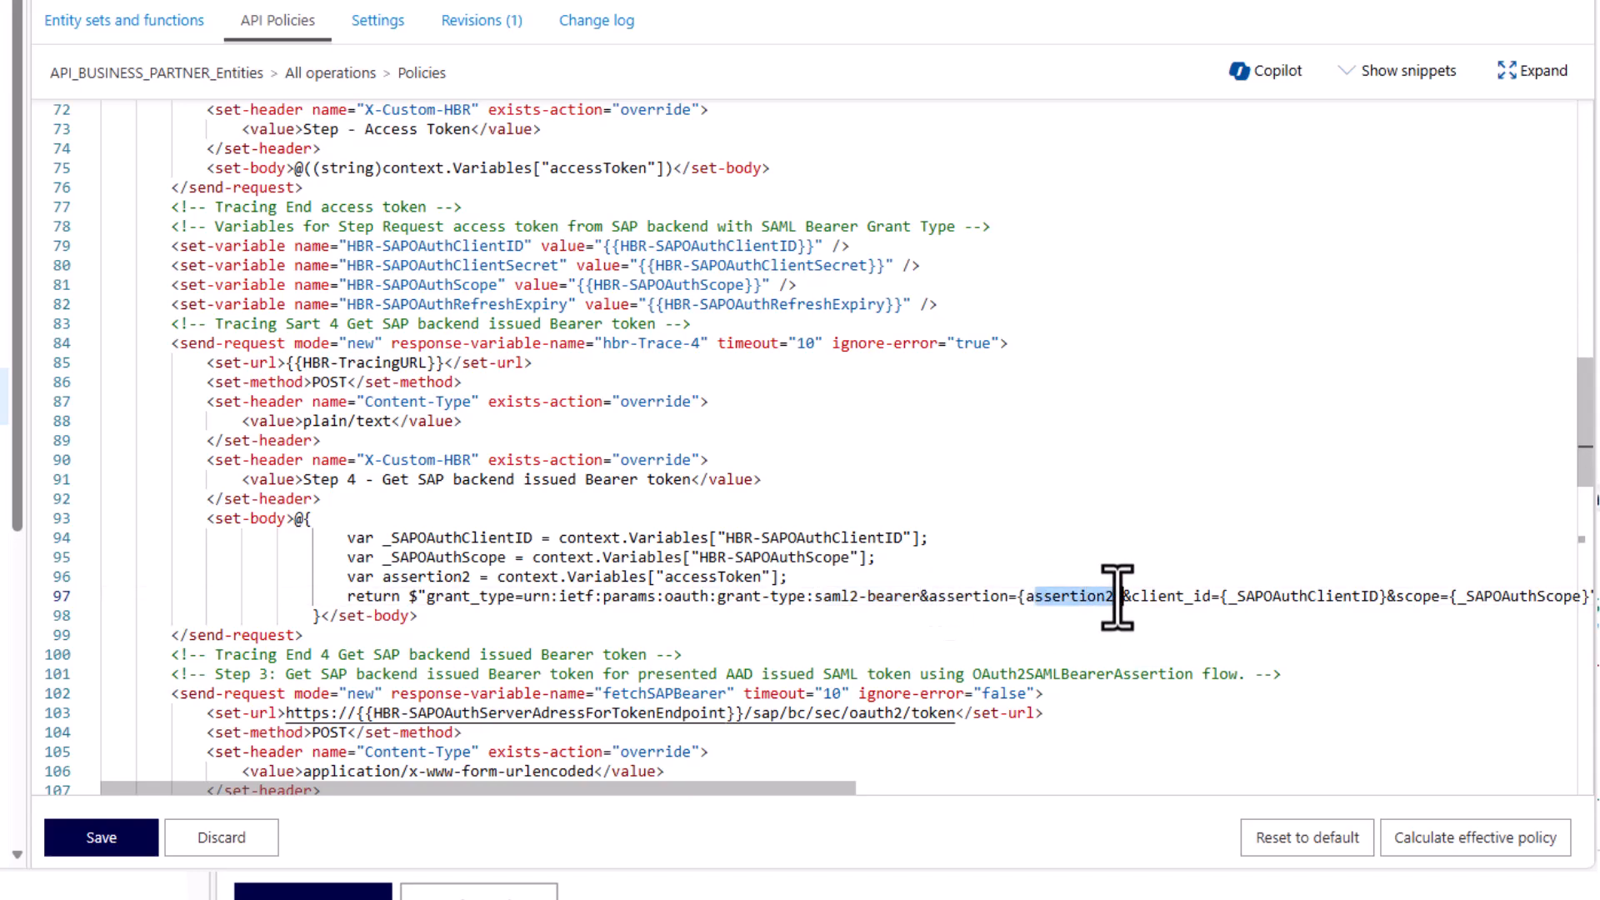
double_click(1268, 597)
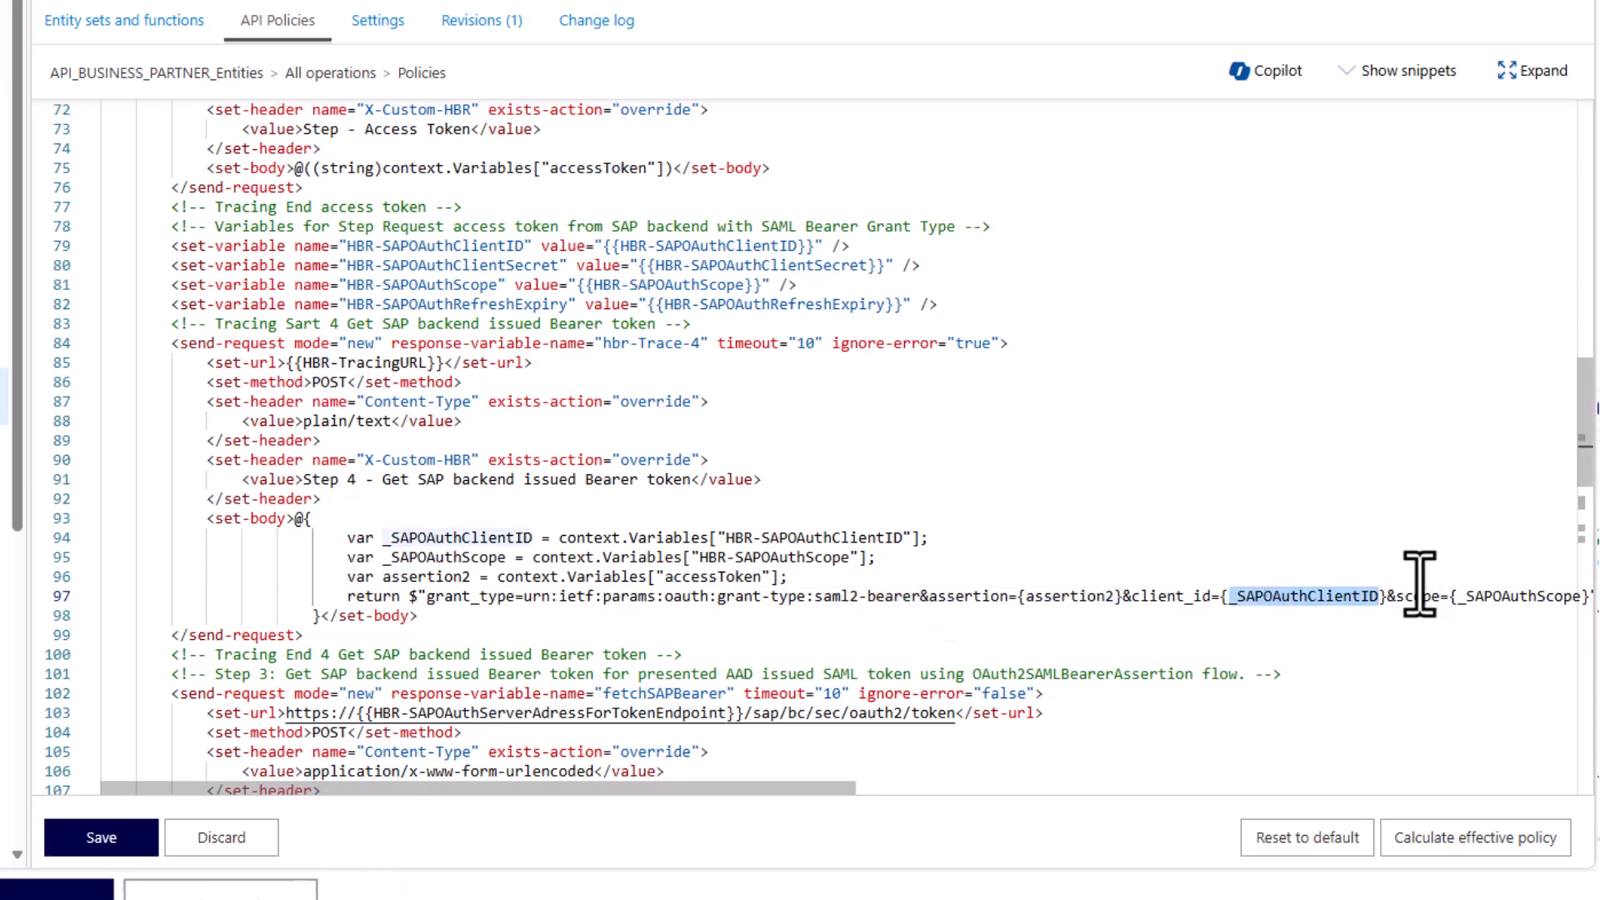
double_click(1524, 596)
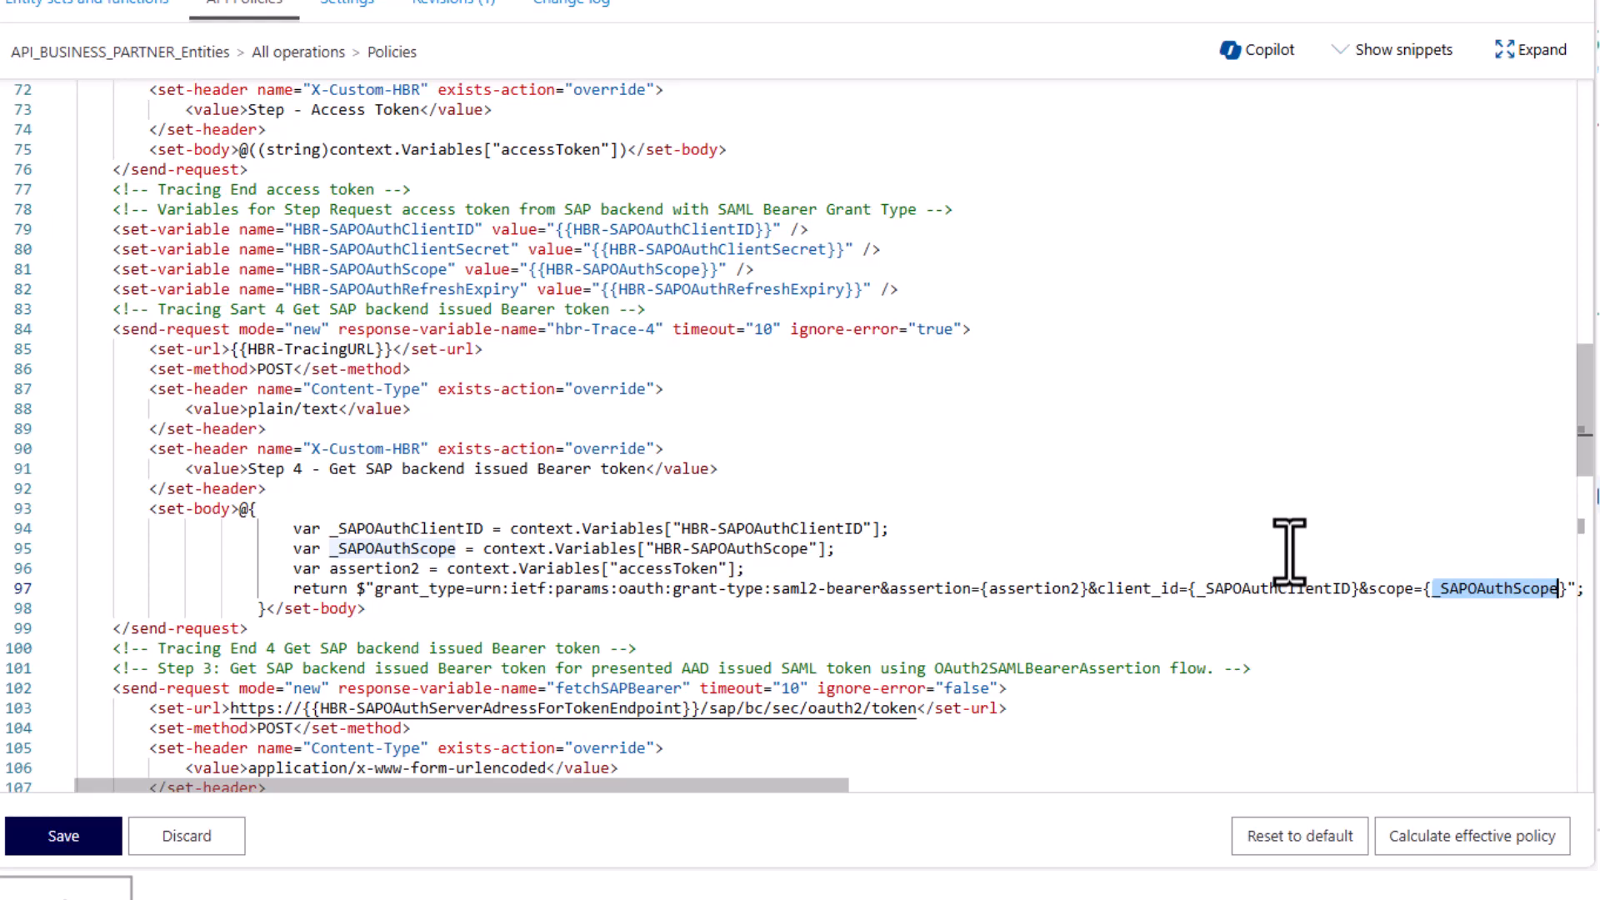
- Review the fetchSAPBearer request, checking its token endpoint URL, authorization header and the assertion, client_id and scope parameters
scroll(1289, 553, down, 4)
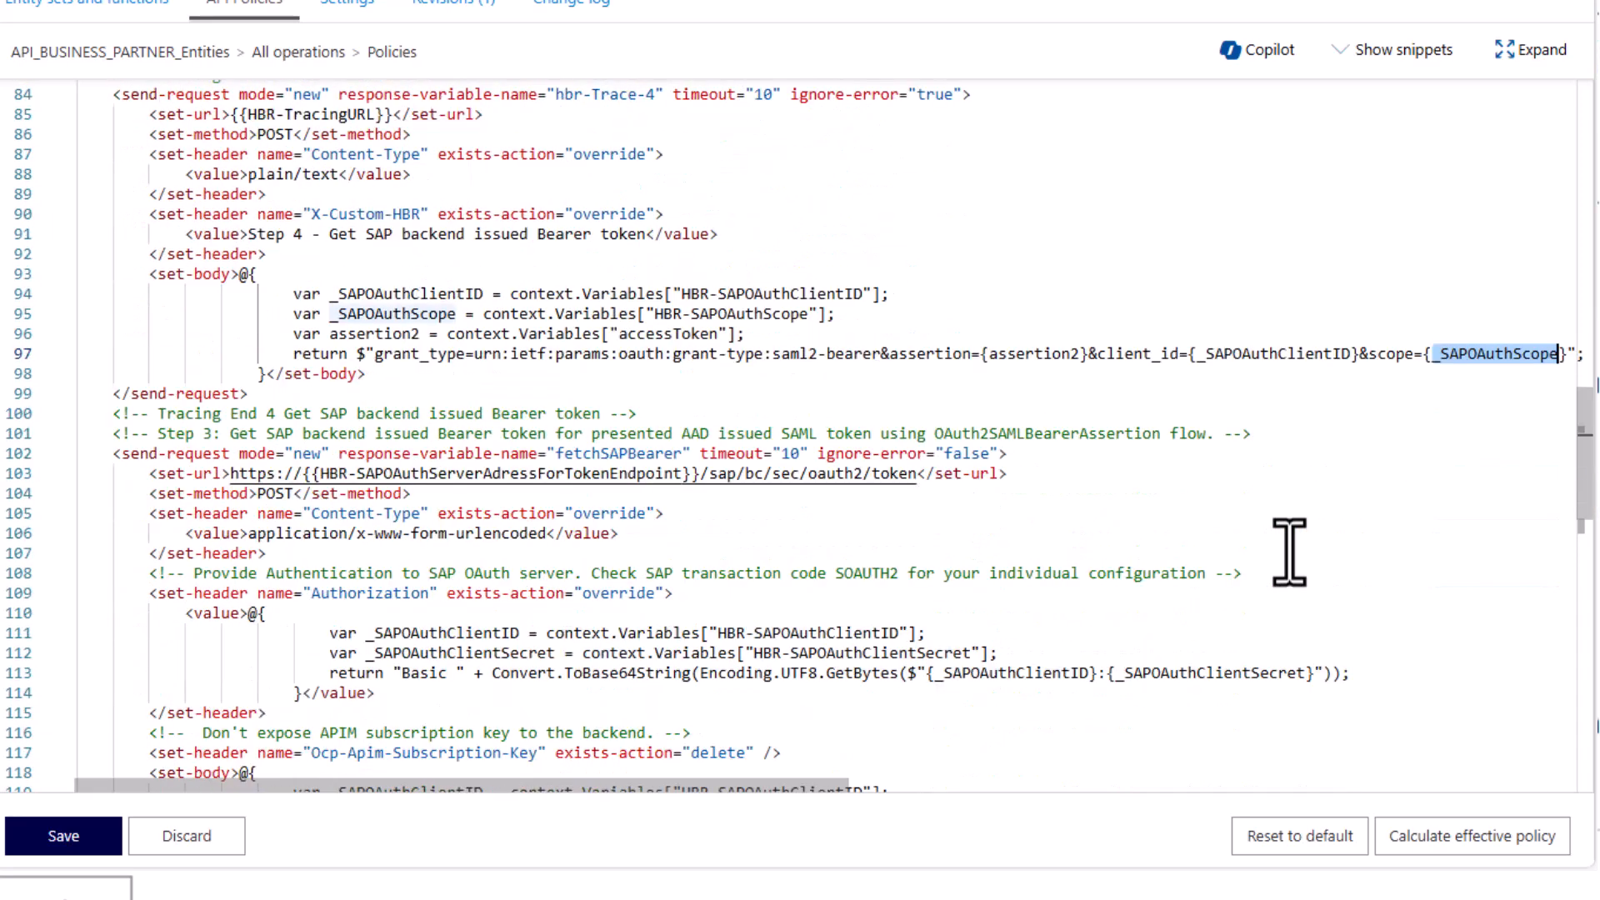
scroll(1289, 553, down, 3)
drag(301, 298, 676, 298)
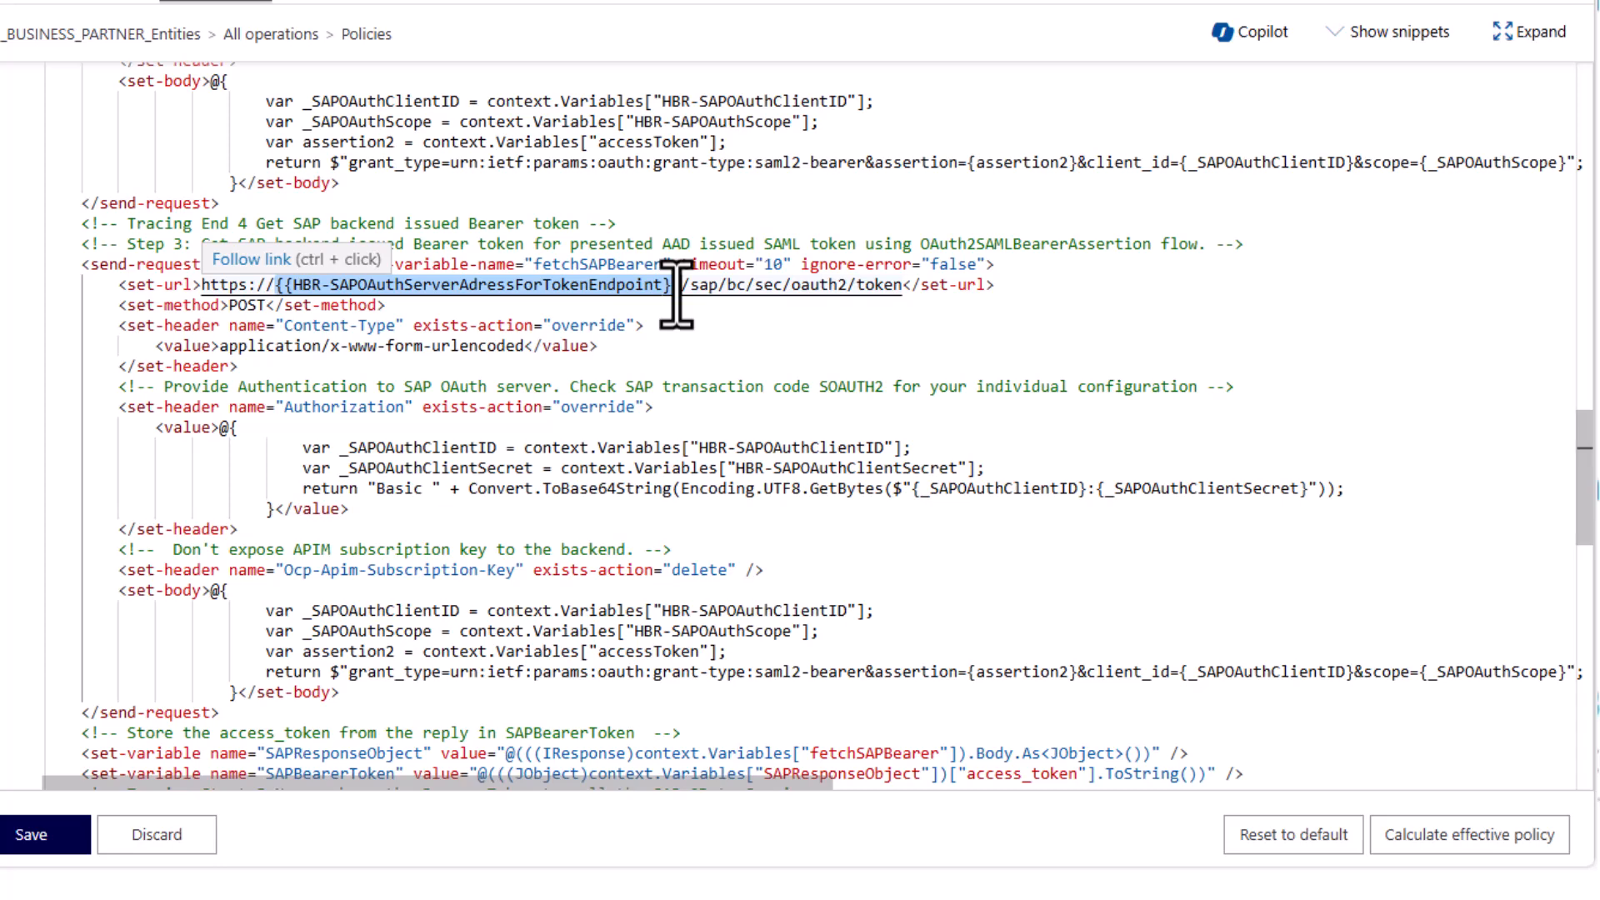
scroll(676, 296, down, 1)
double_click(1013, 610)
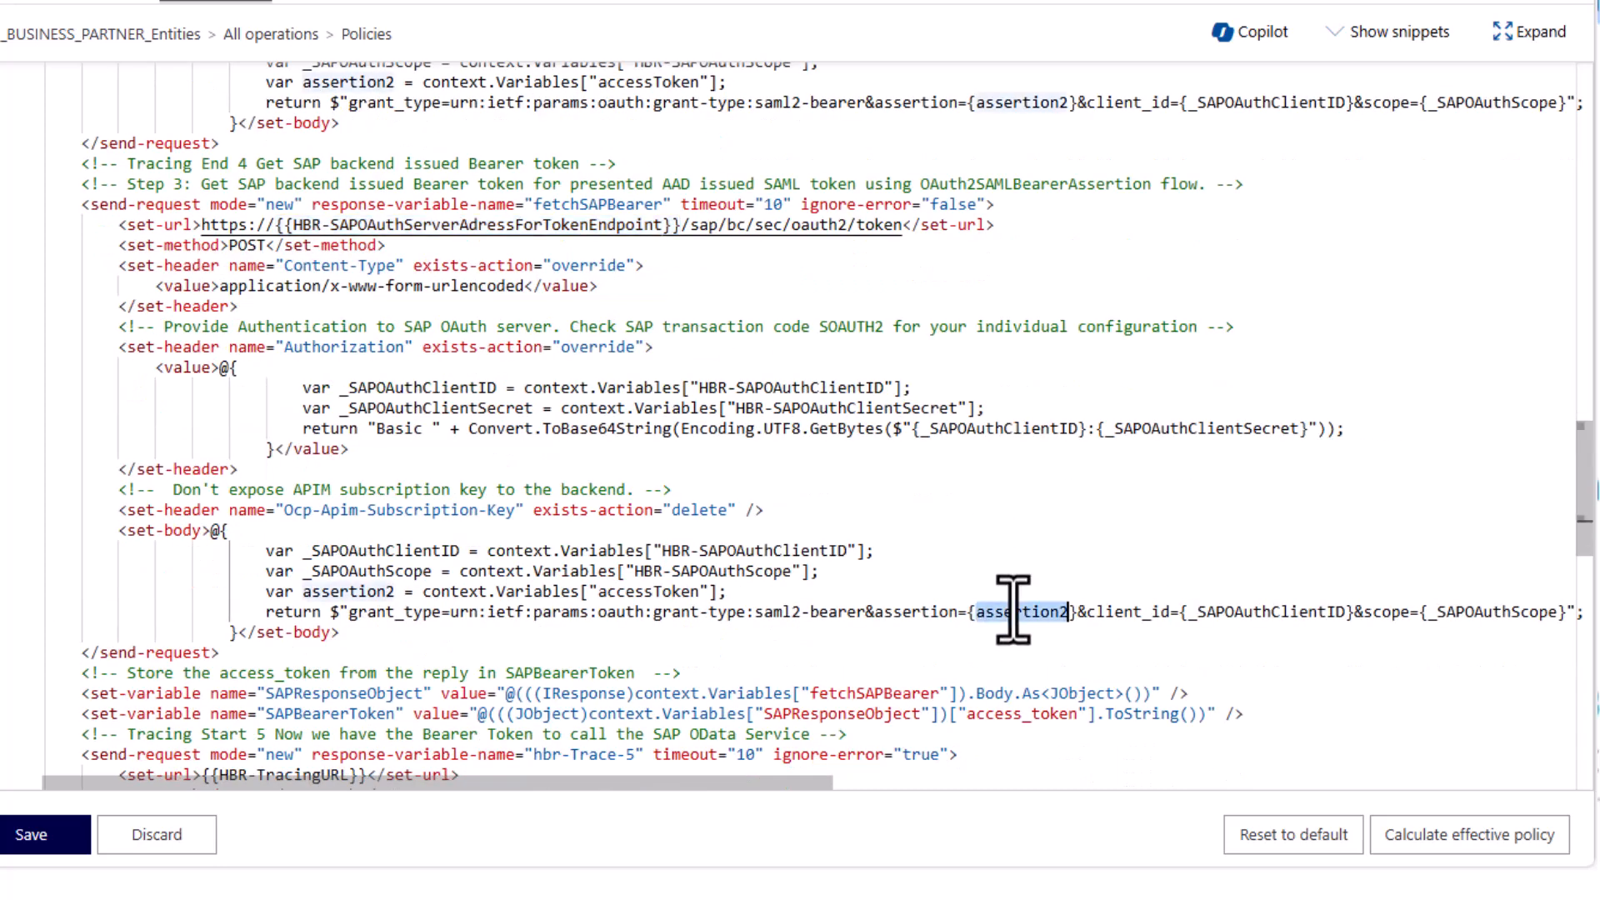
double_click(1229, 612)
double_click(1493, 612)
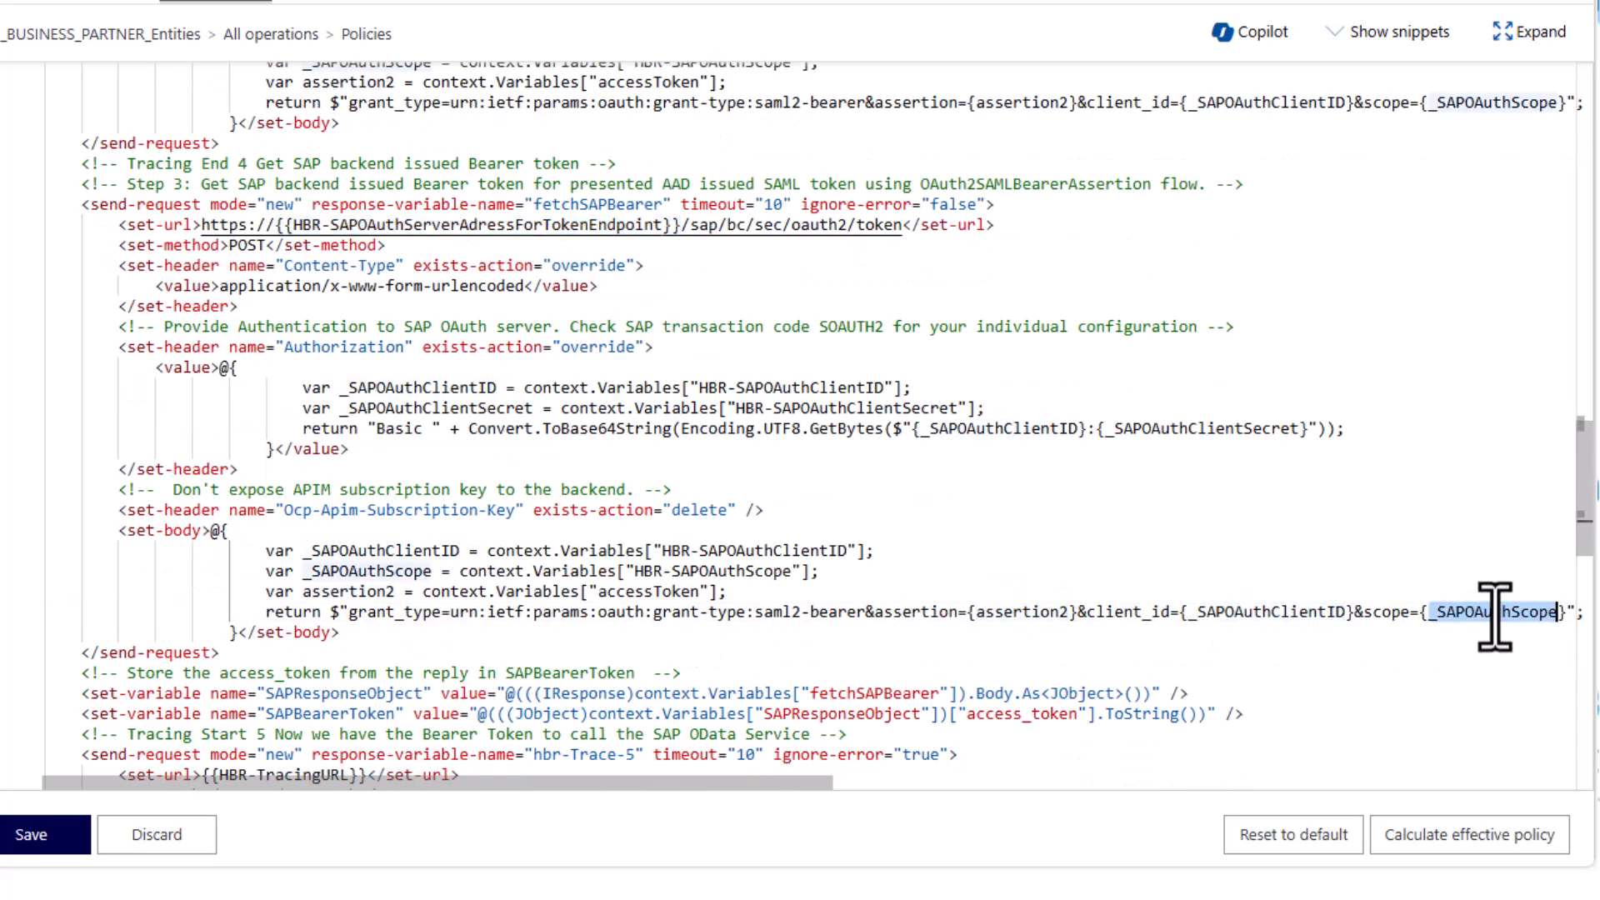
scroll(1494, 616, down, 1)
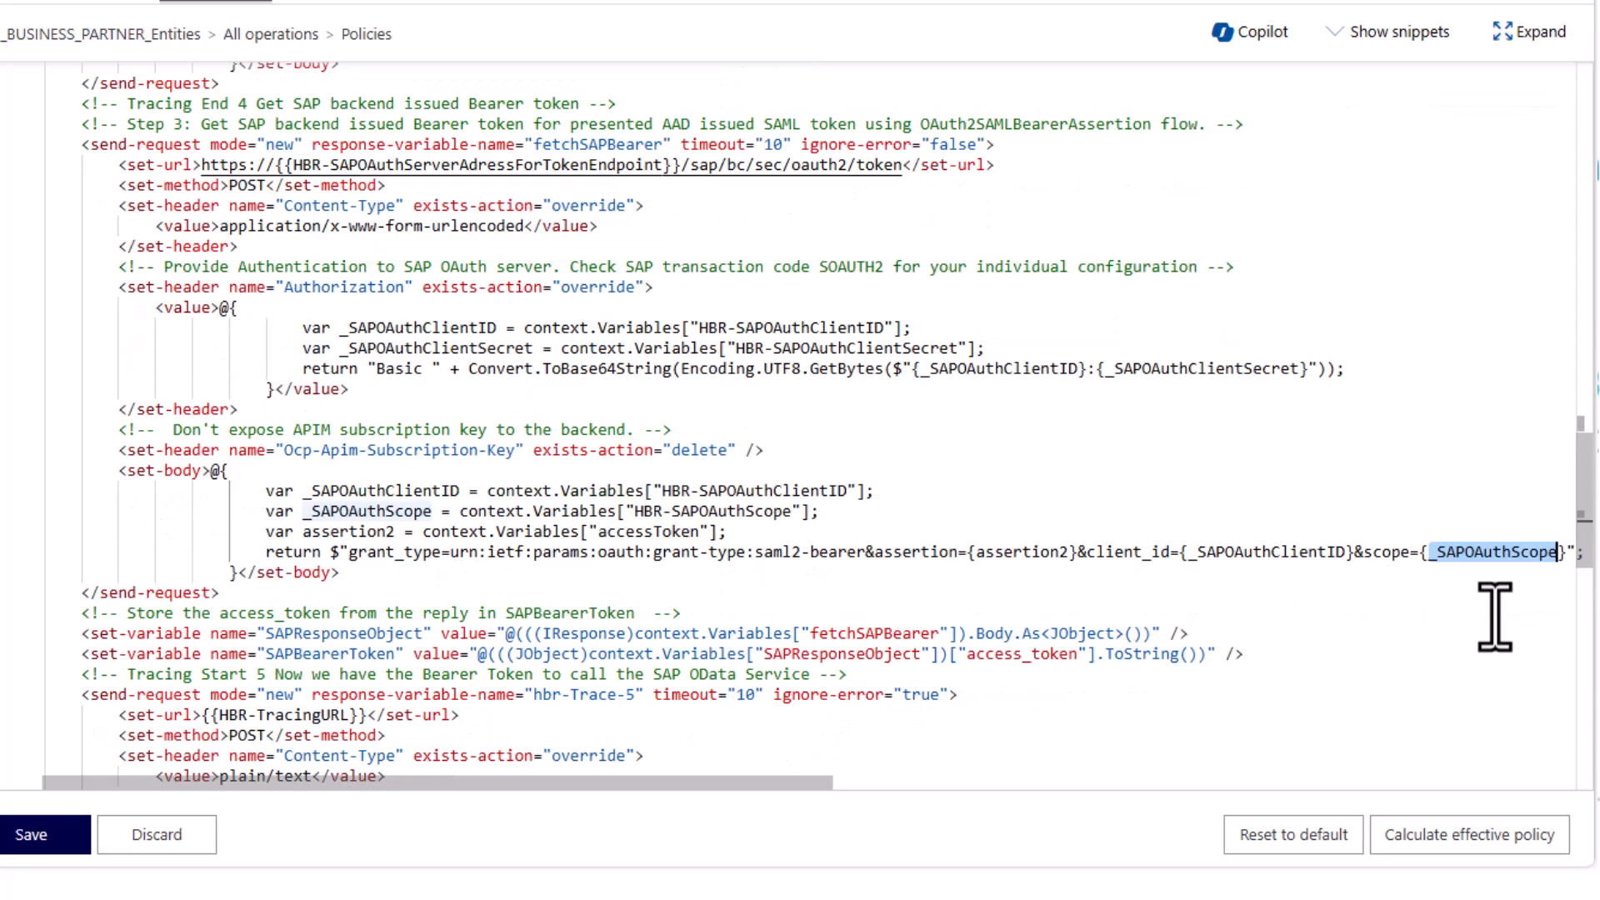
scroll(1493, 616, down, 1)
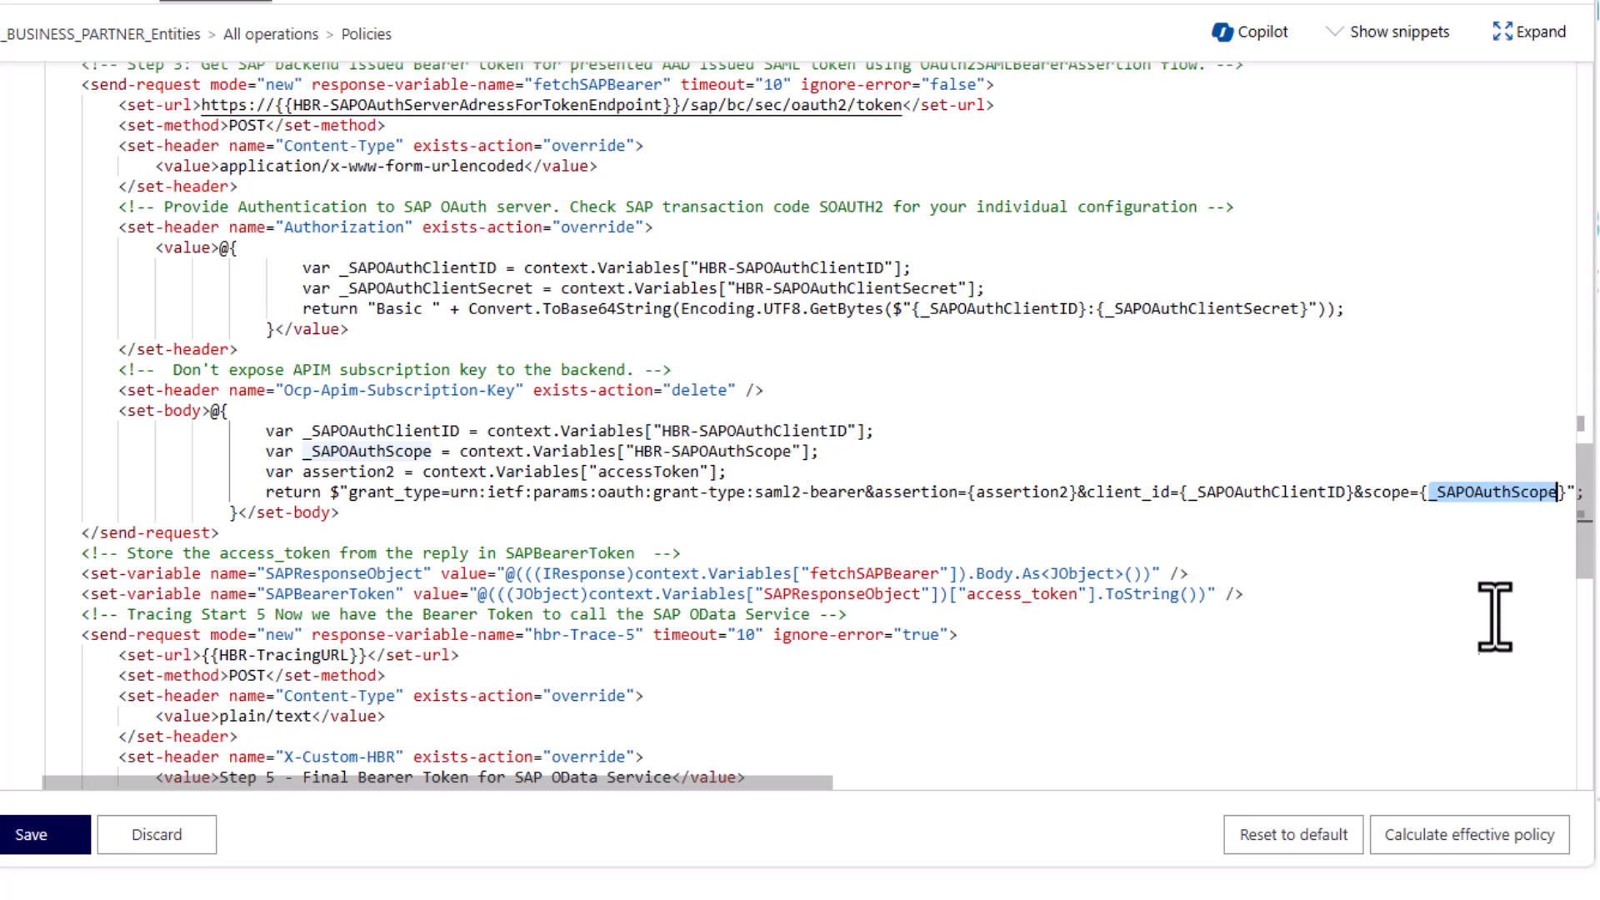
- Examine how the access_token from the fetchSAPBearer response is stored in the SAPBearerToken variable through SAPResponseObject
double_click(860, 573)
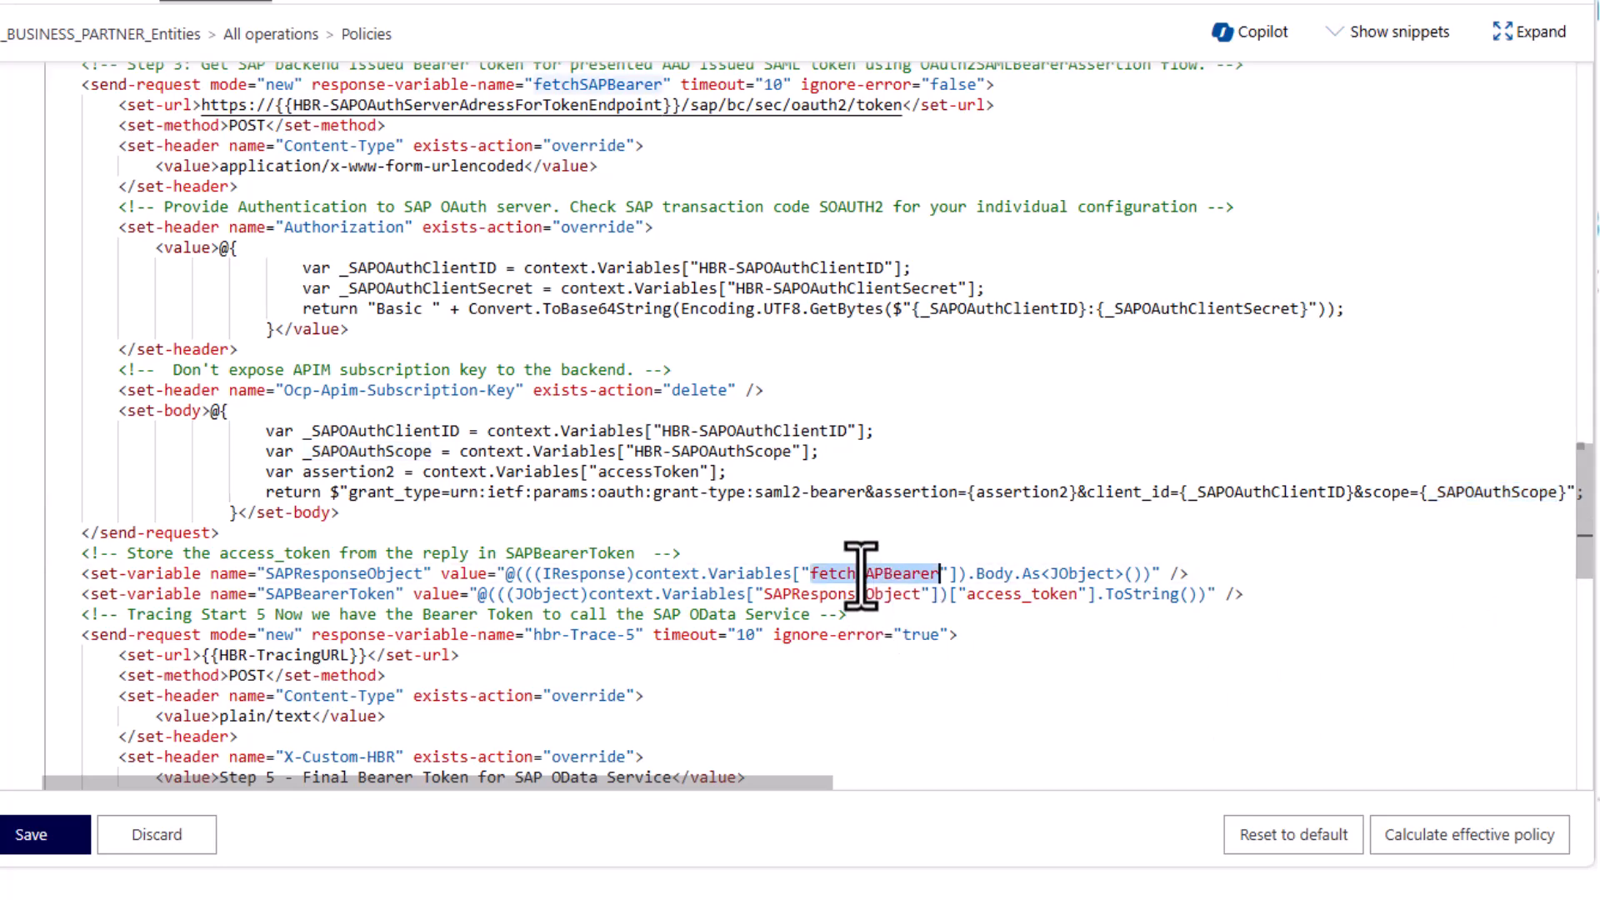
double_click(582, 86)
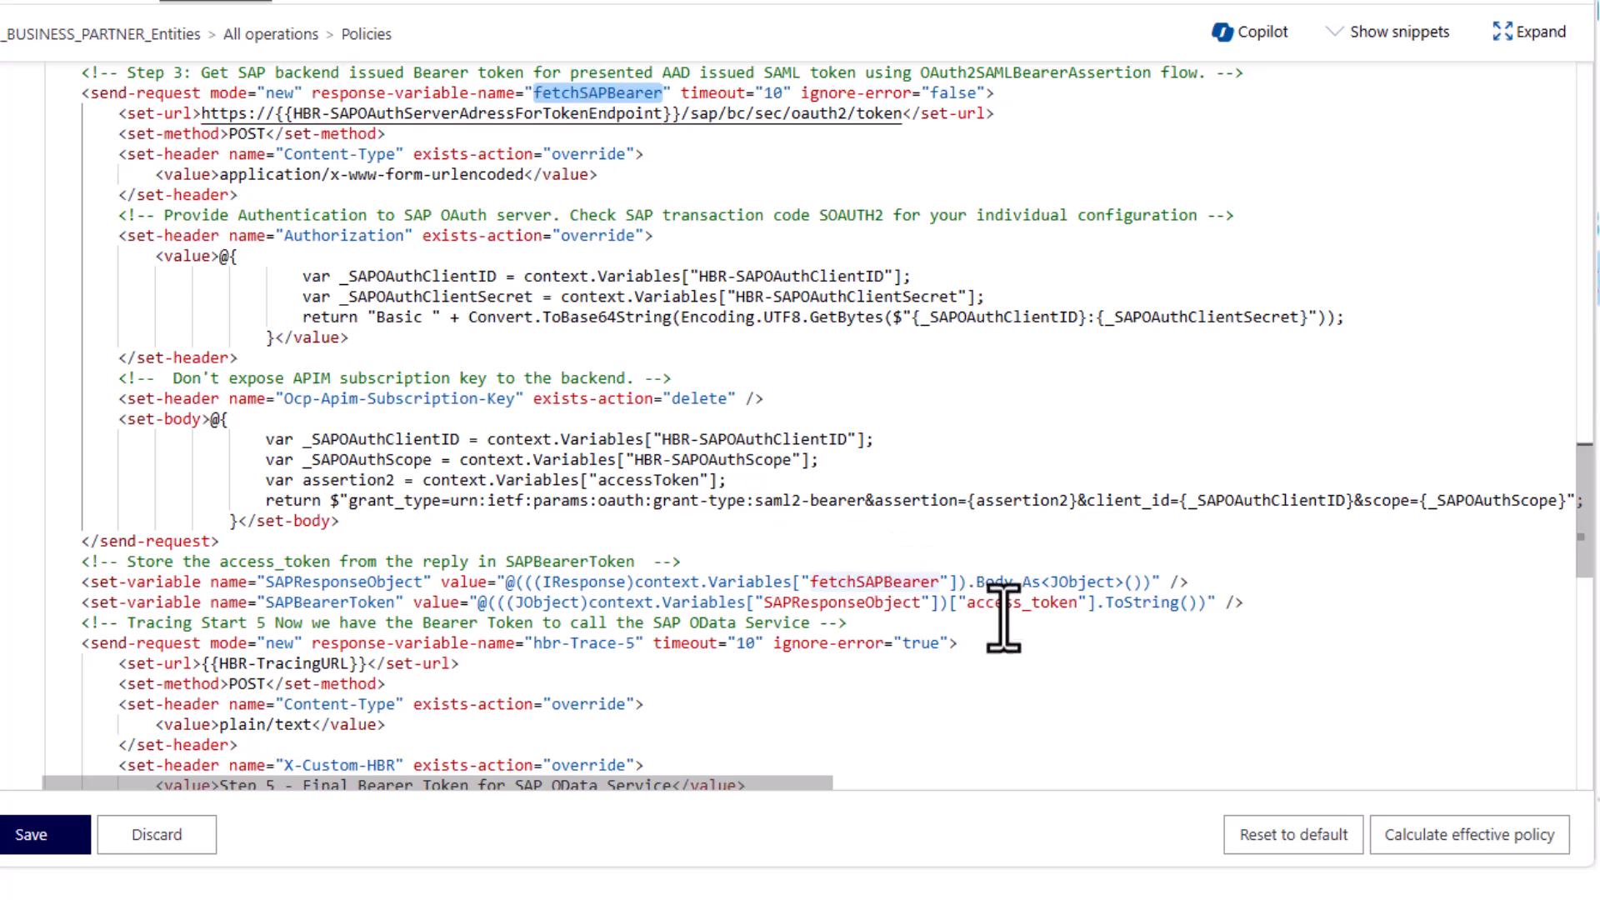
drag(967, 603, 1075, 603)
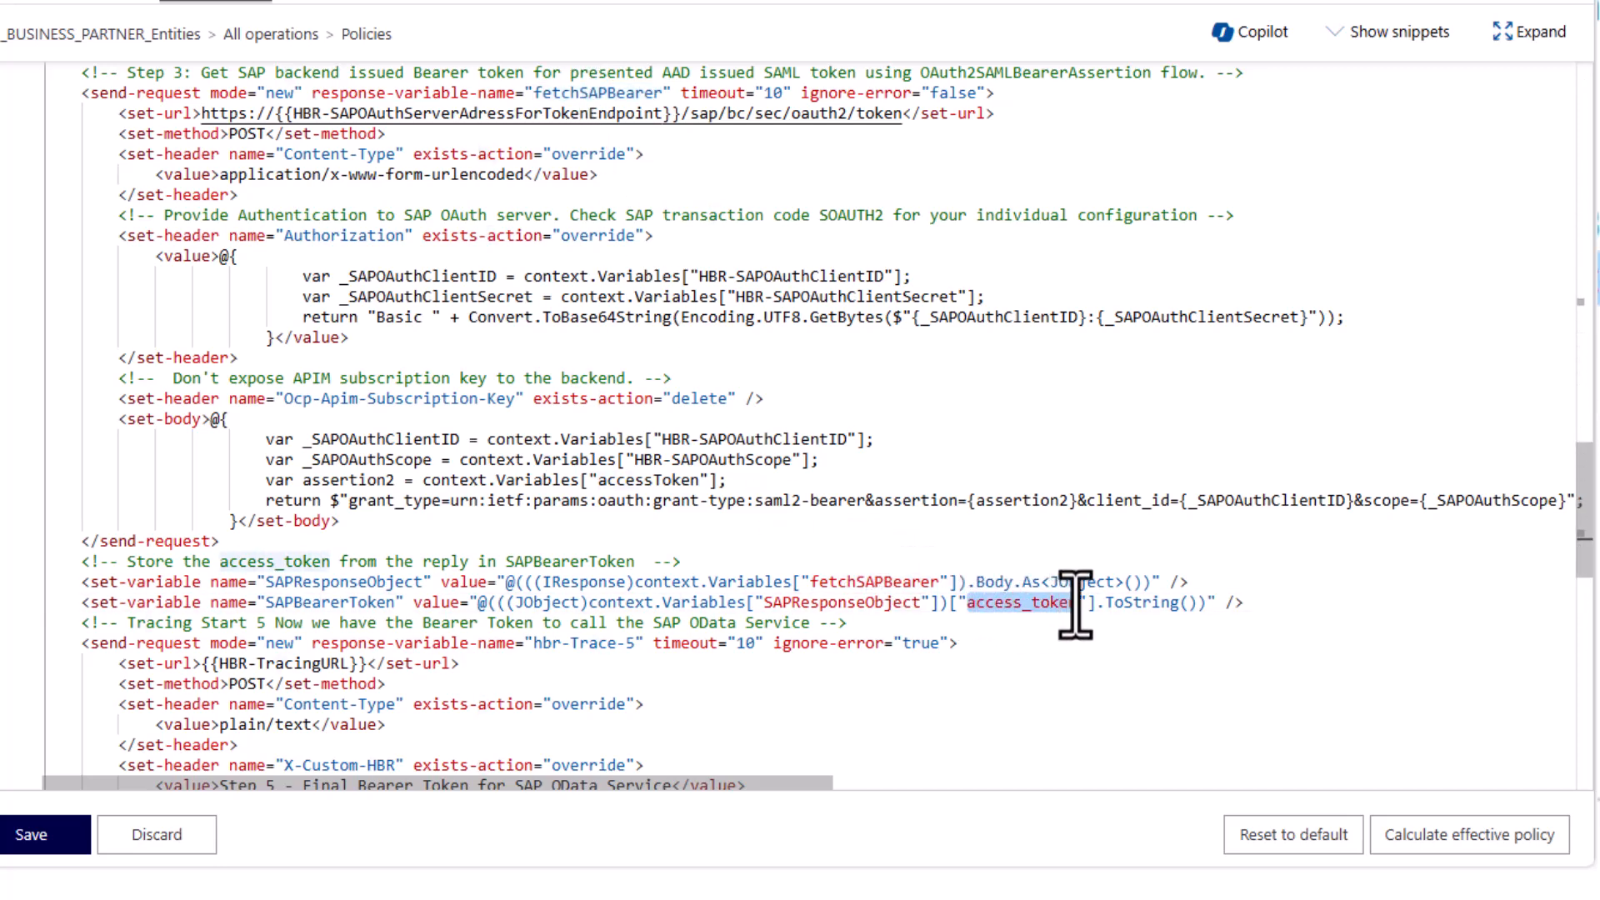
double_click(360, 603)
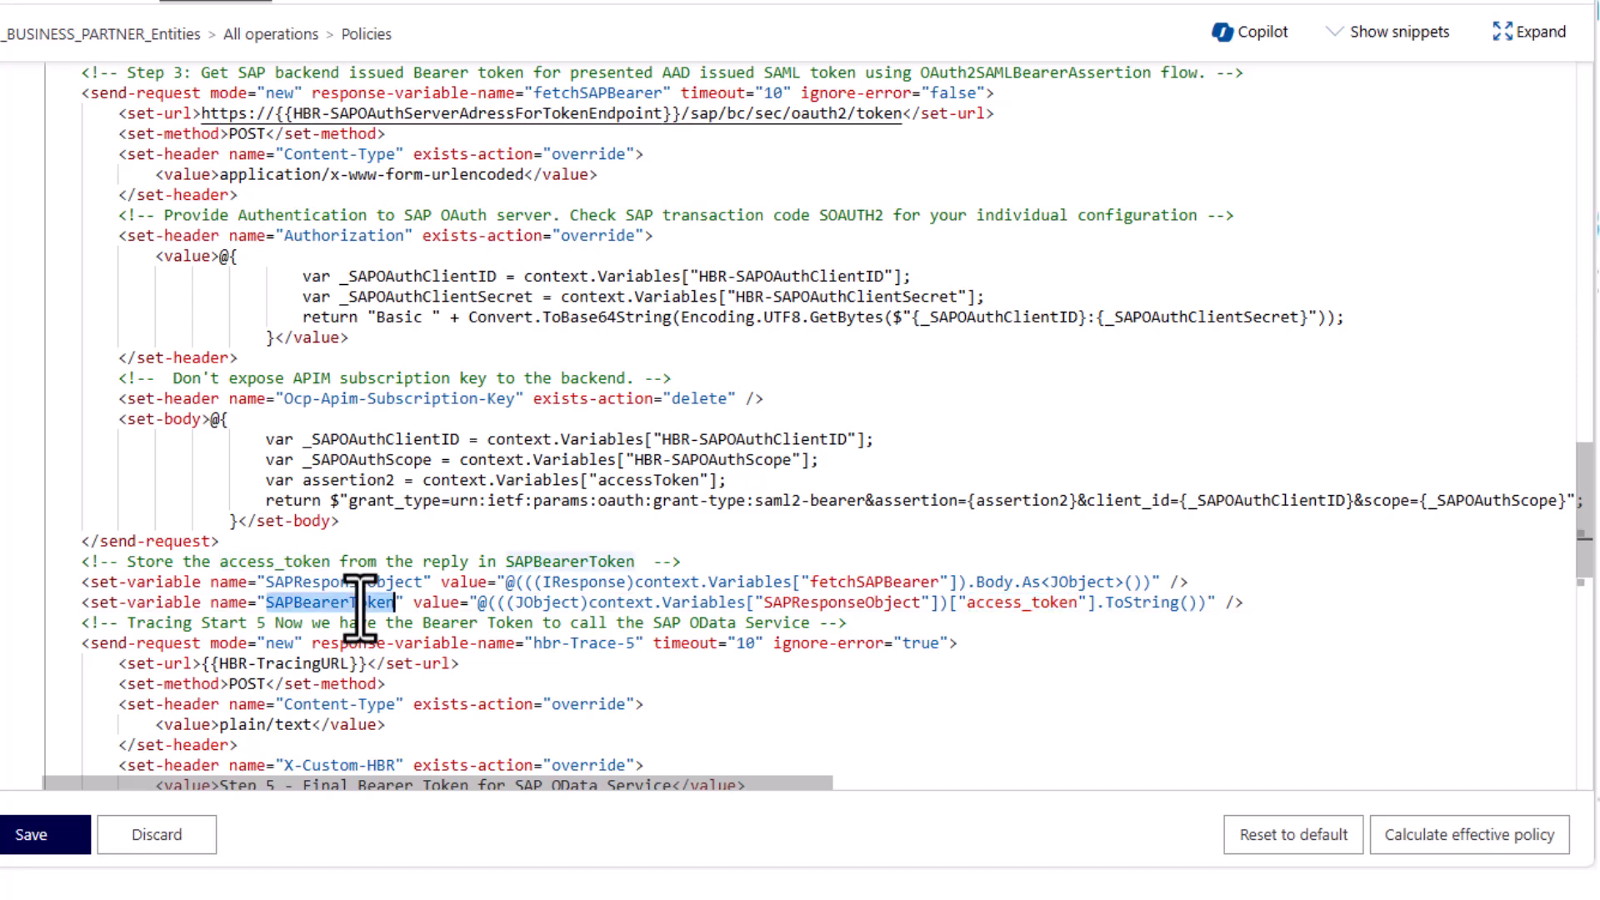
- Check the tracing URL and SAPBearerToken body of the hbr-Trace-5 request, and save the API policy
scroll(360, 608, down, 3)
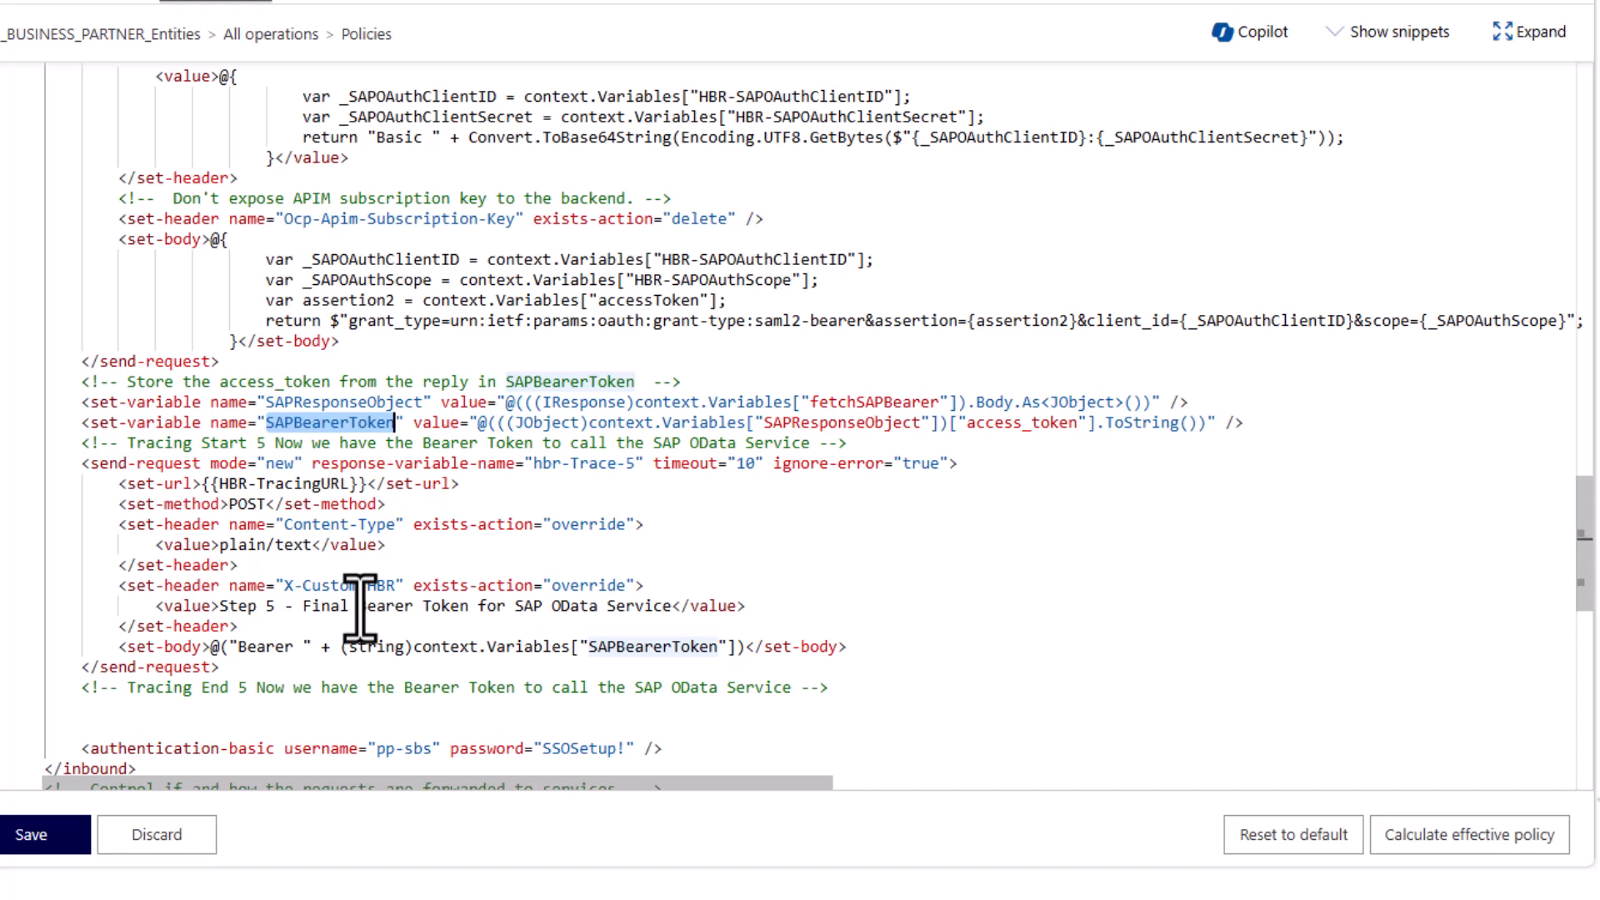
drag(218, 485, 349, 488)
drag(231, 648, 832, 658)
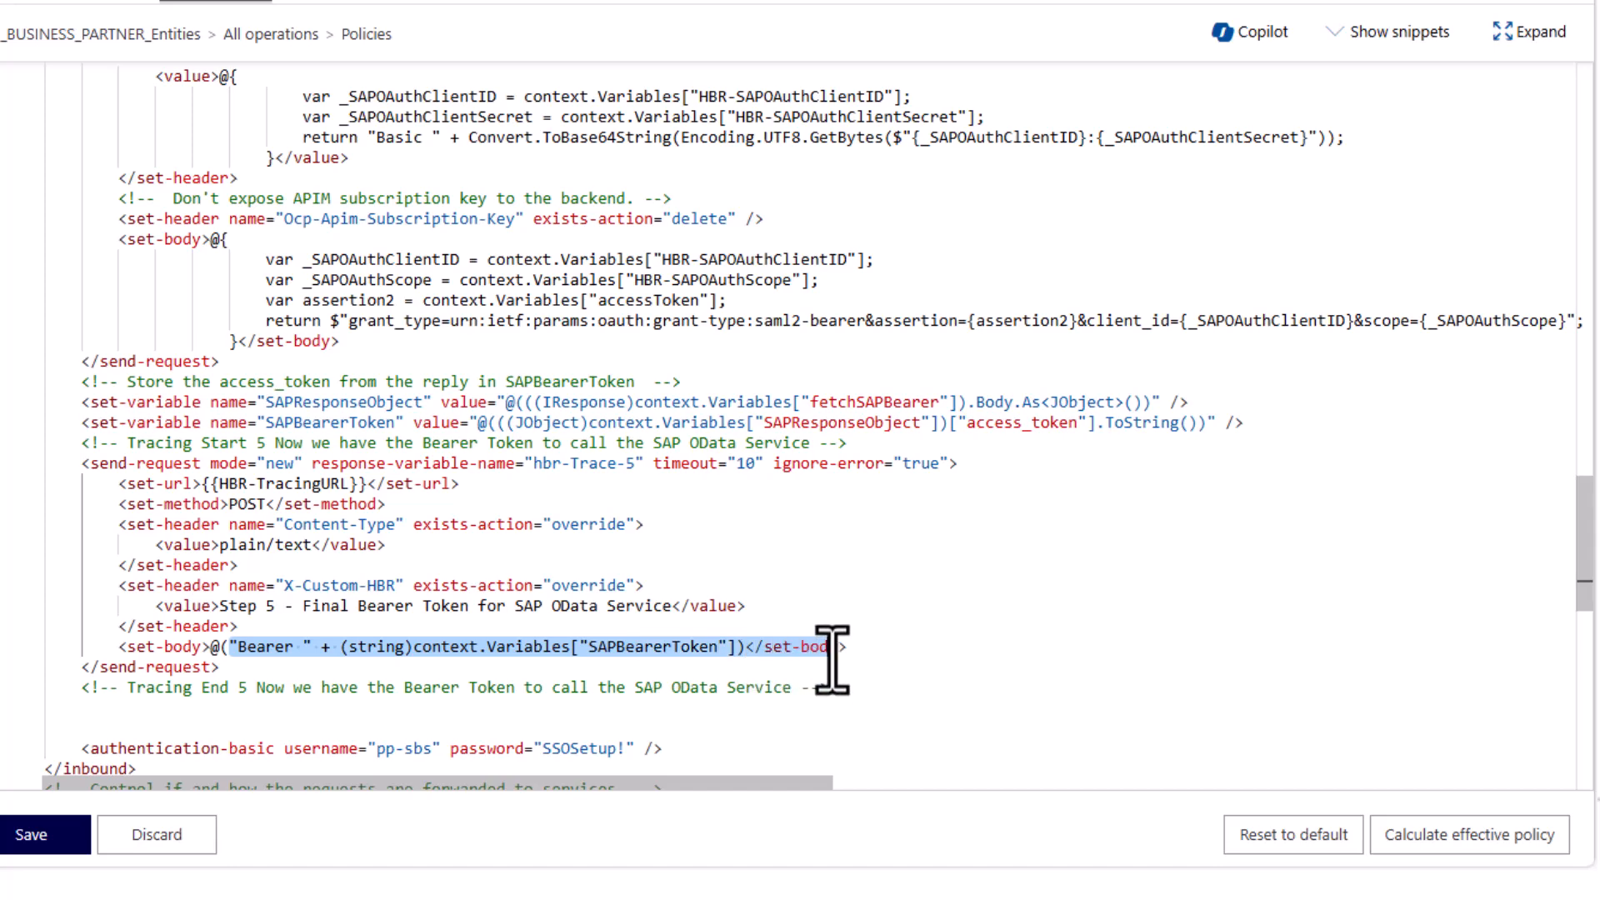
scroll(725, 597, down, 1)
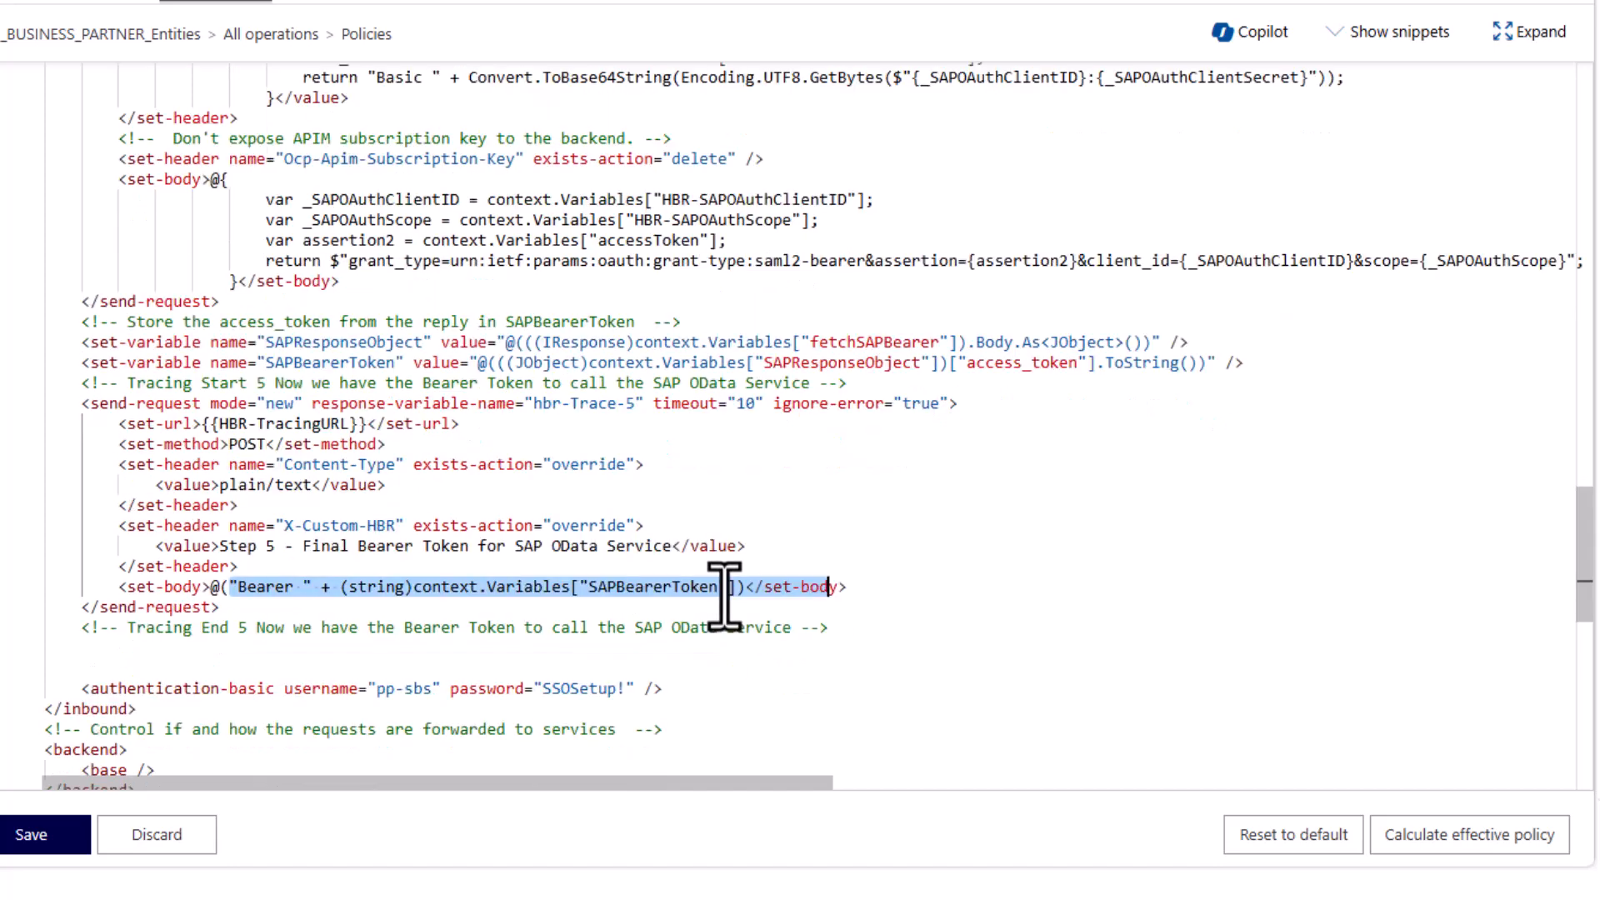
click(55, 833)
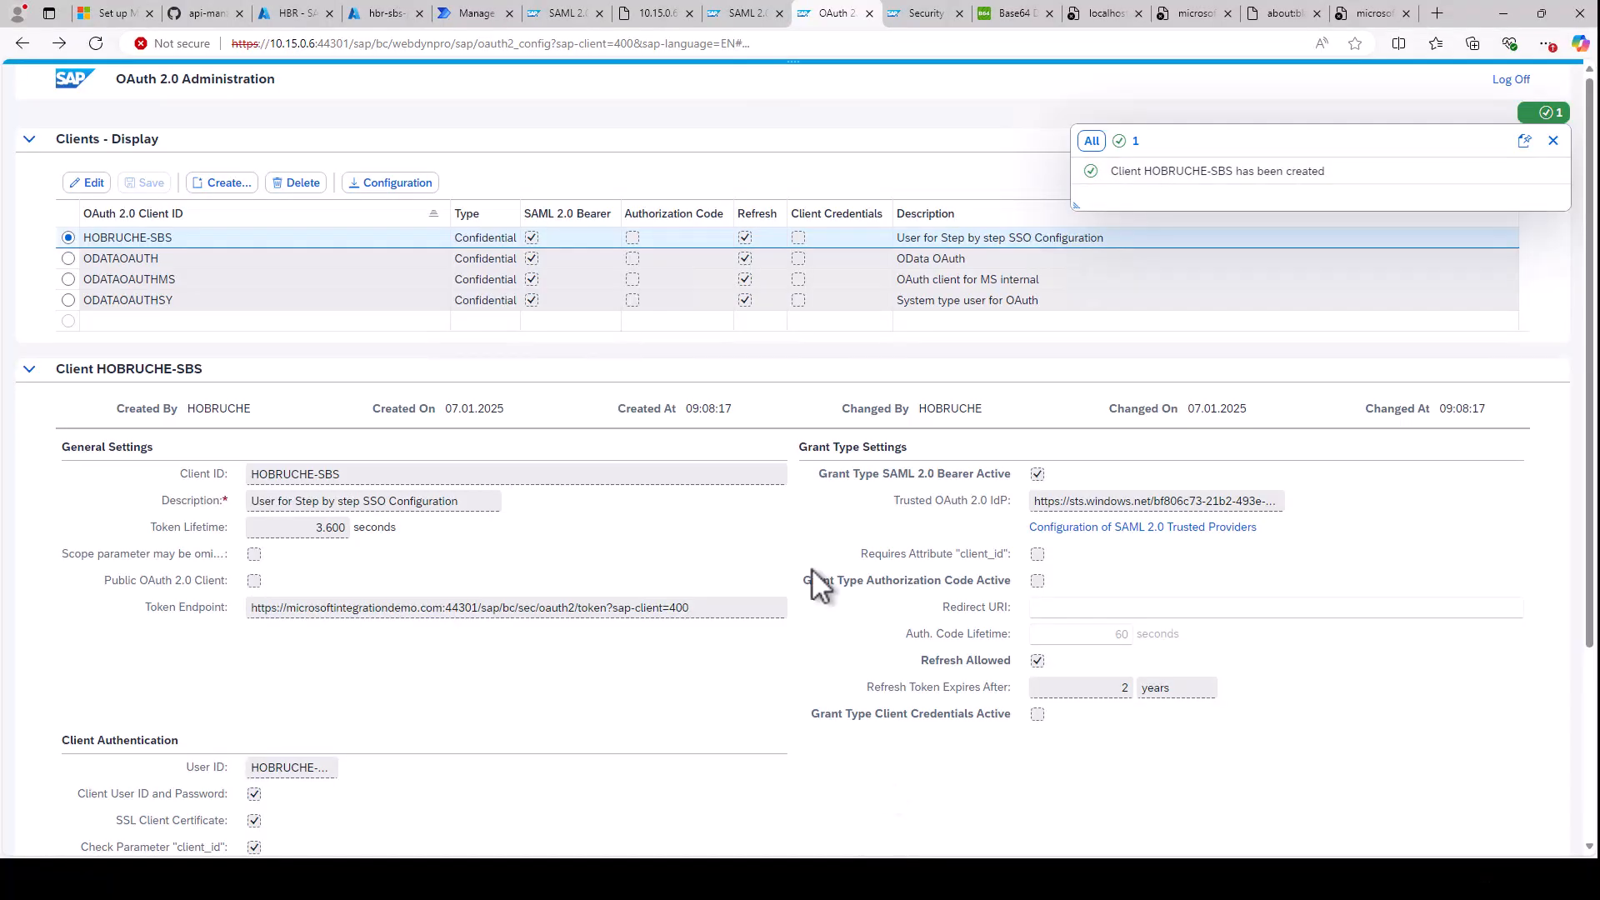
- Switch to Power Automate and run the "SSO from Power Platform" flow
click(456, 13)
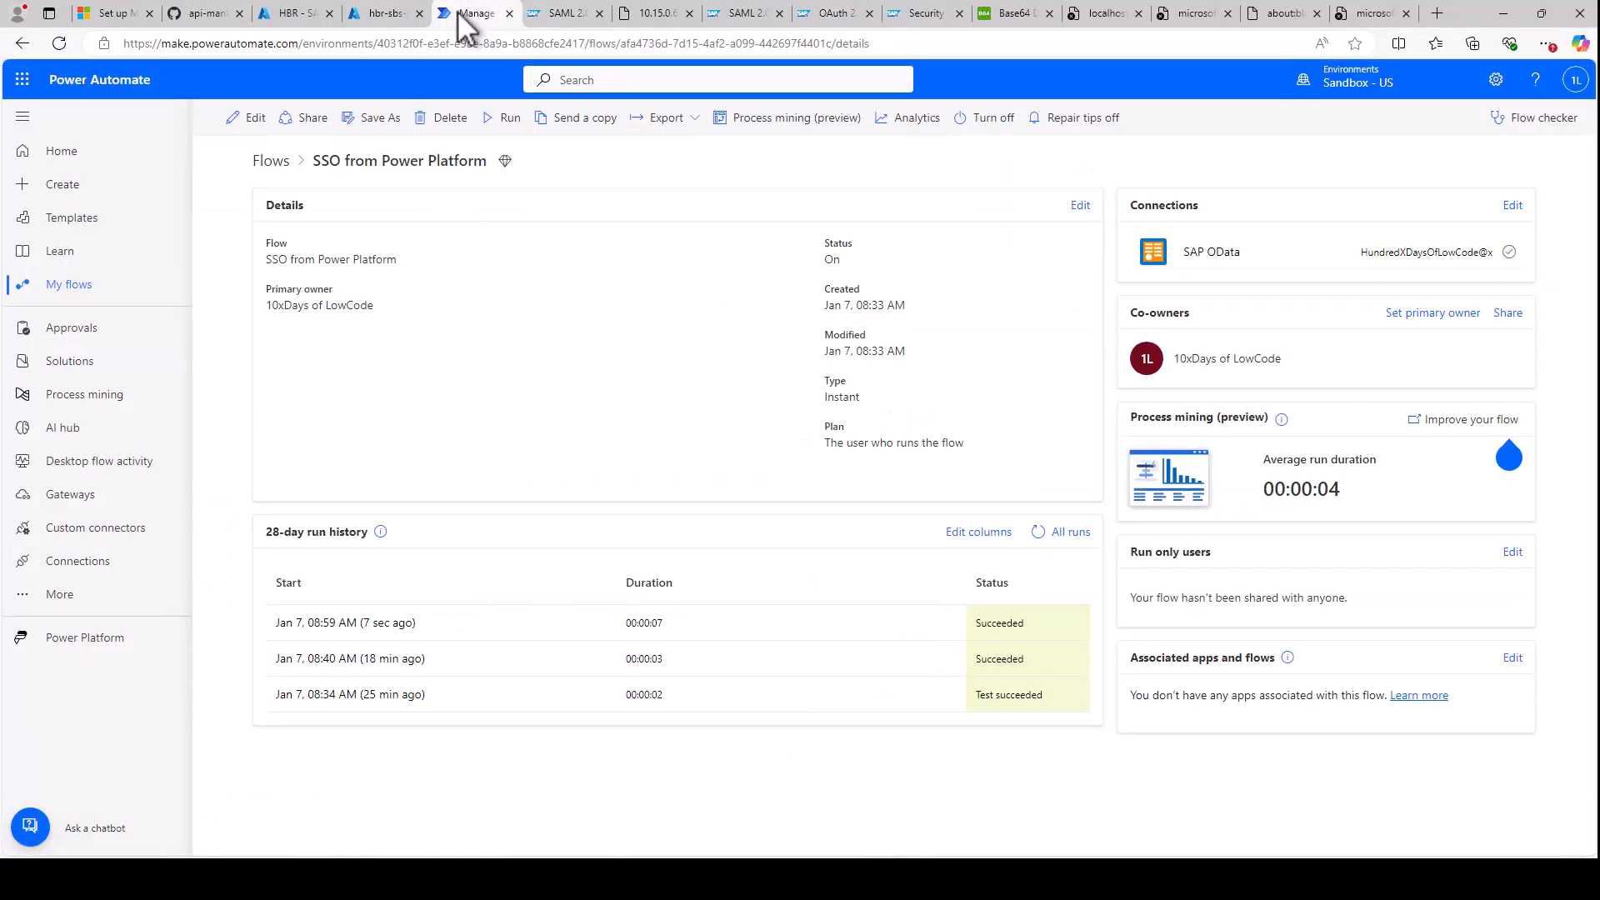
click(505, 119)
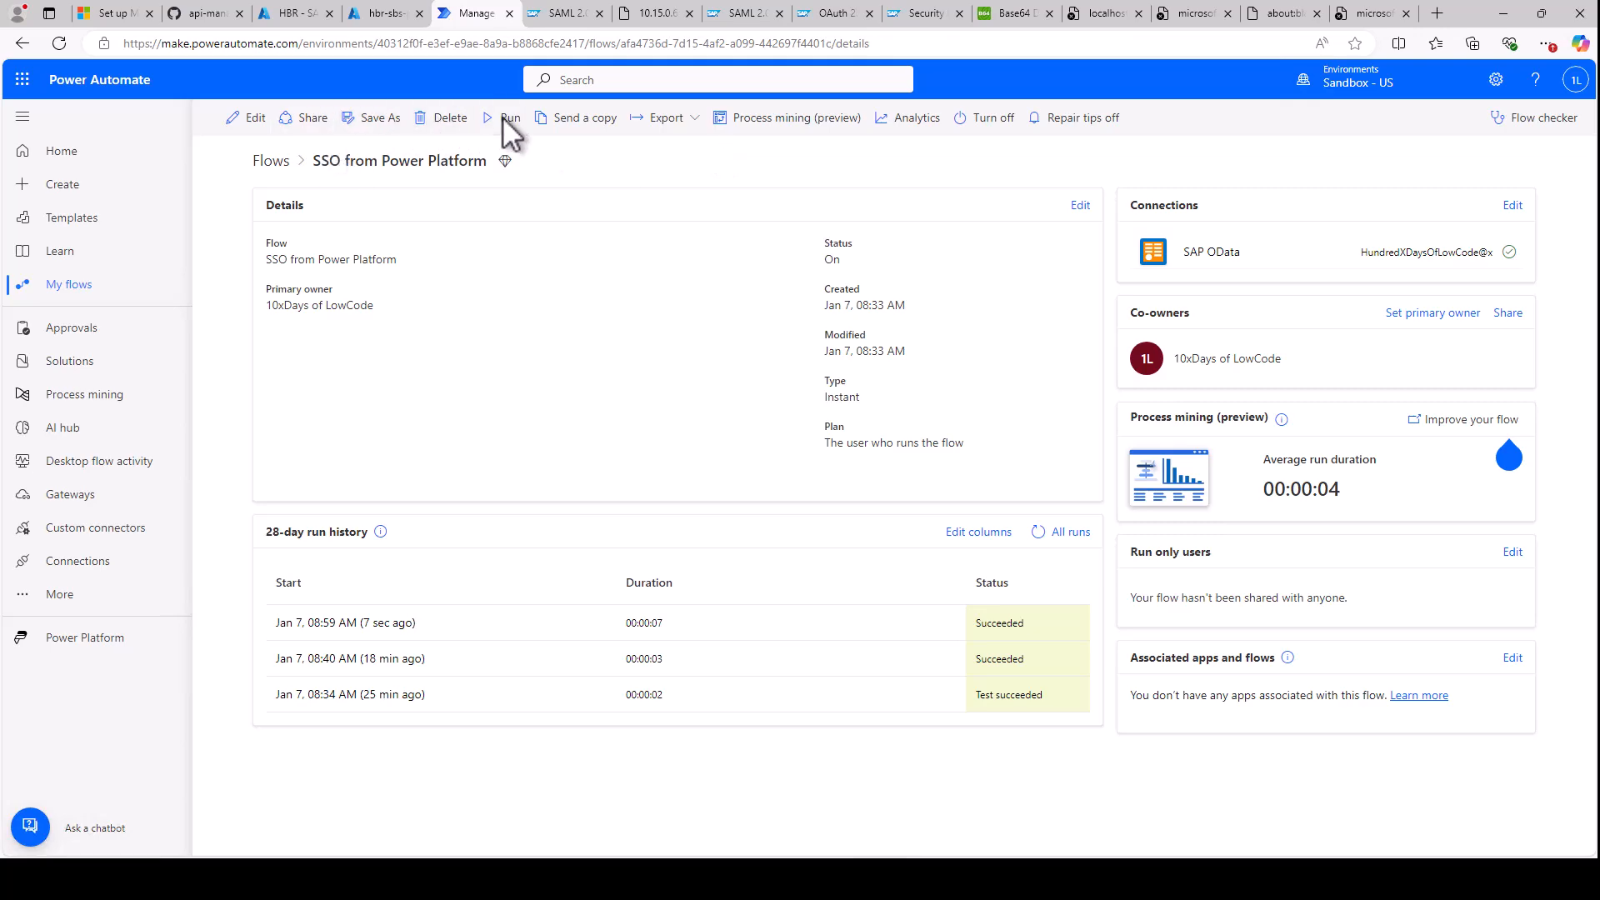
click(1359, 825)
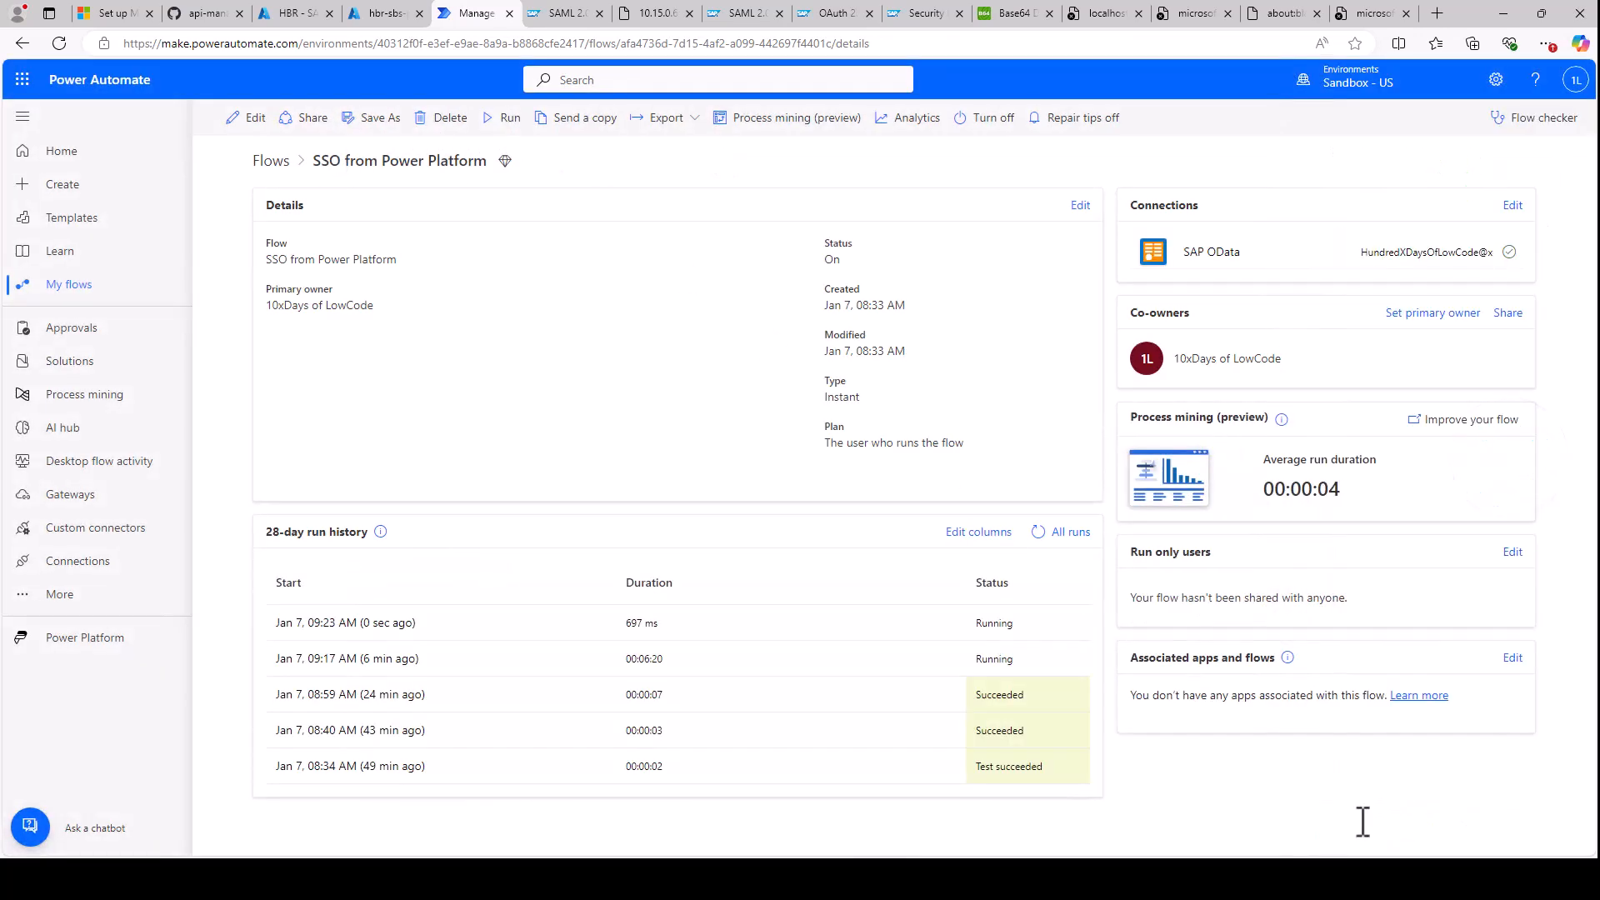
- Refresh the flow's run history and switch to Pipedream to check the x-custom-hbr header of the third most recent event
click(1039, 531)
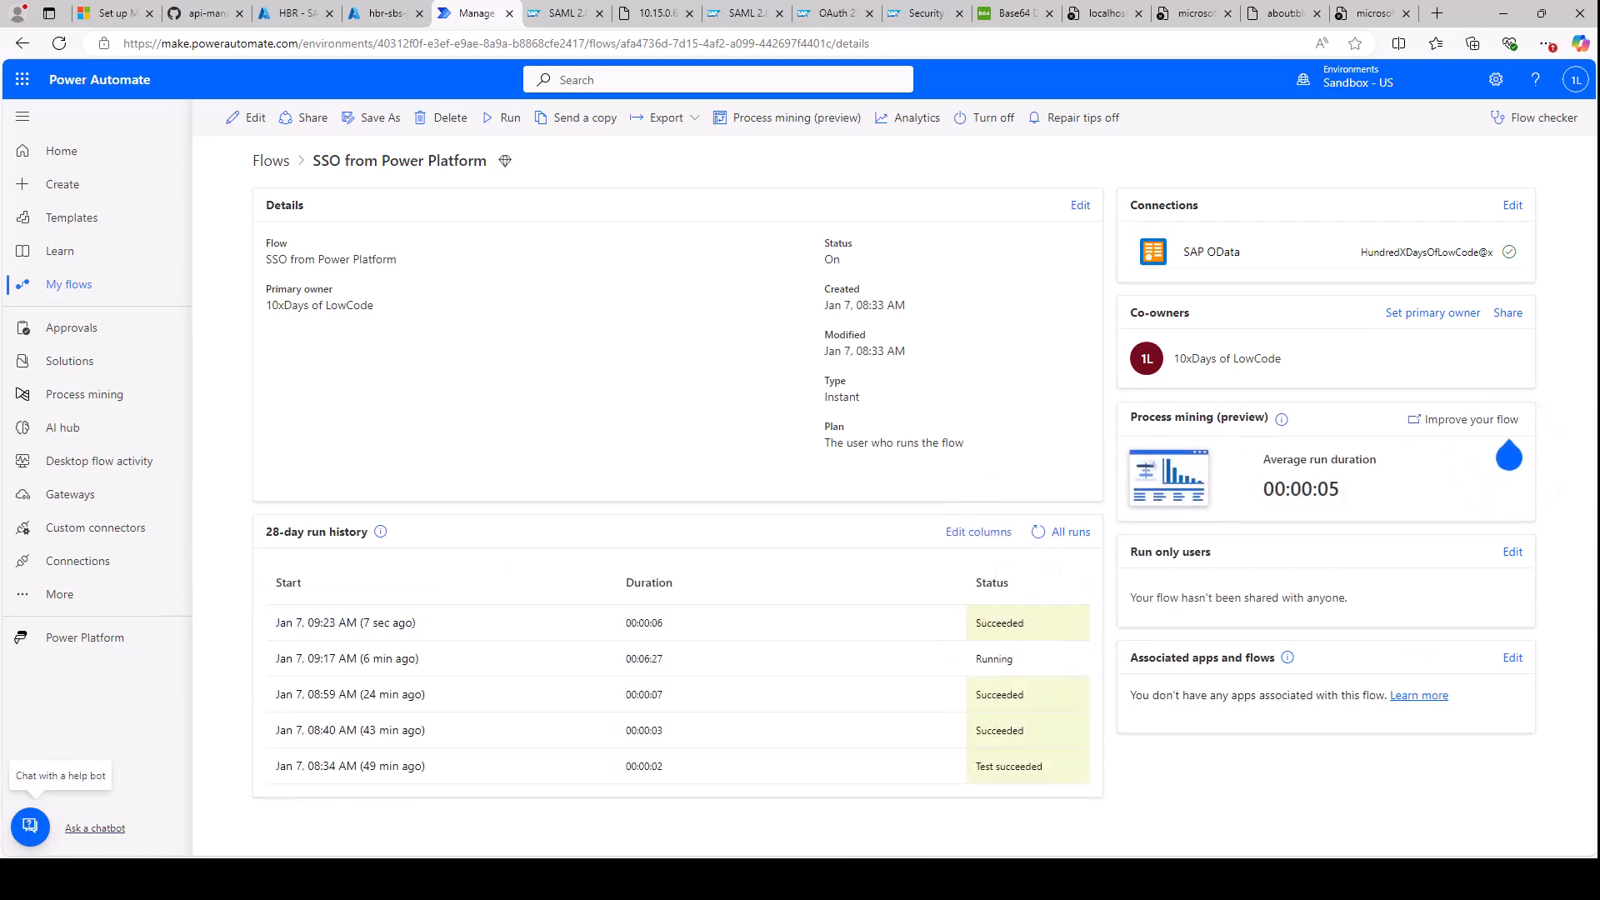
key(alt+Tab)
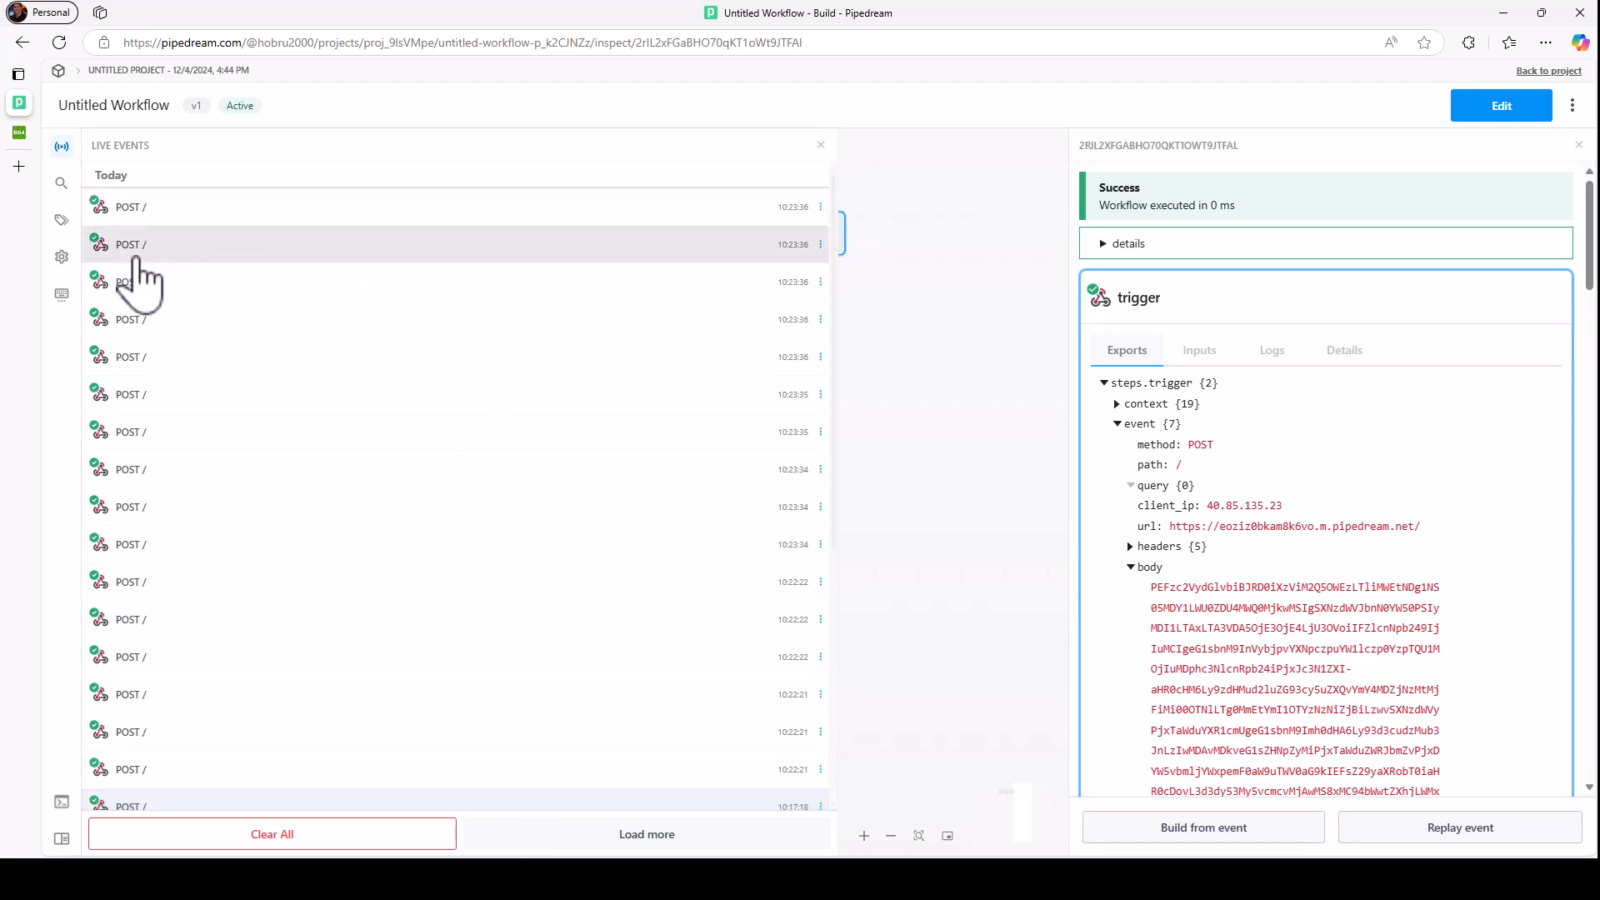
click(133, 283)
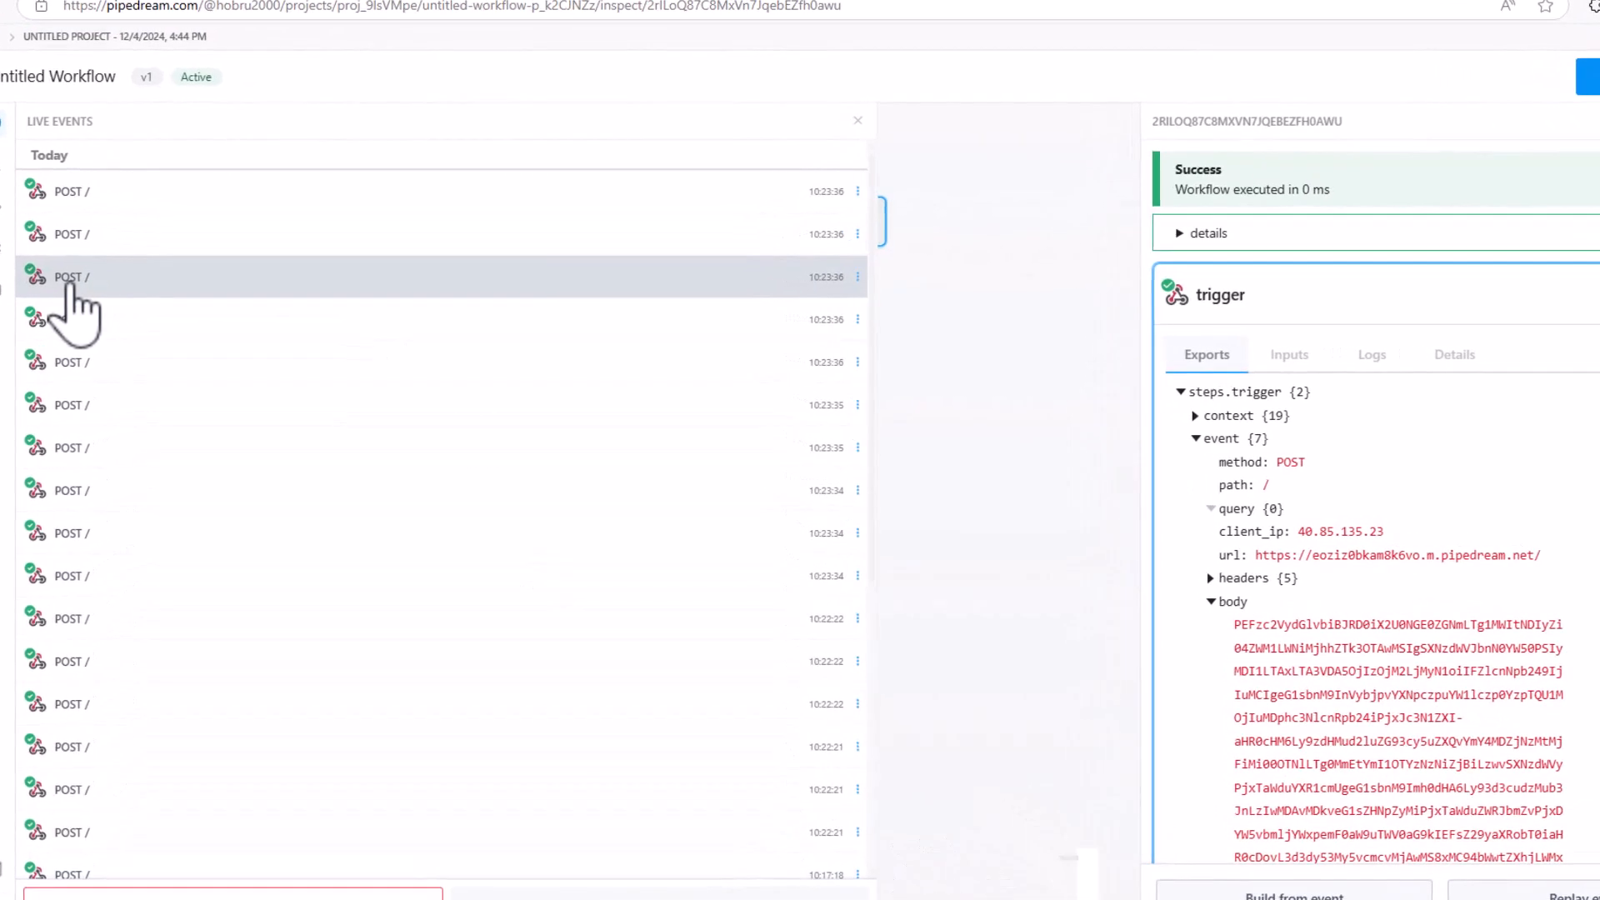
click(1208, 577)
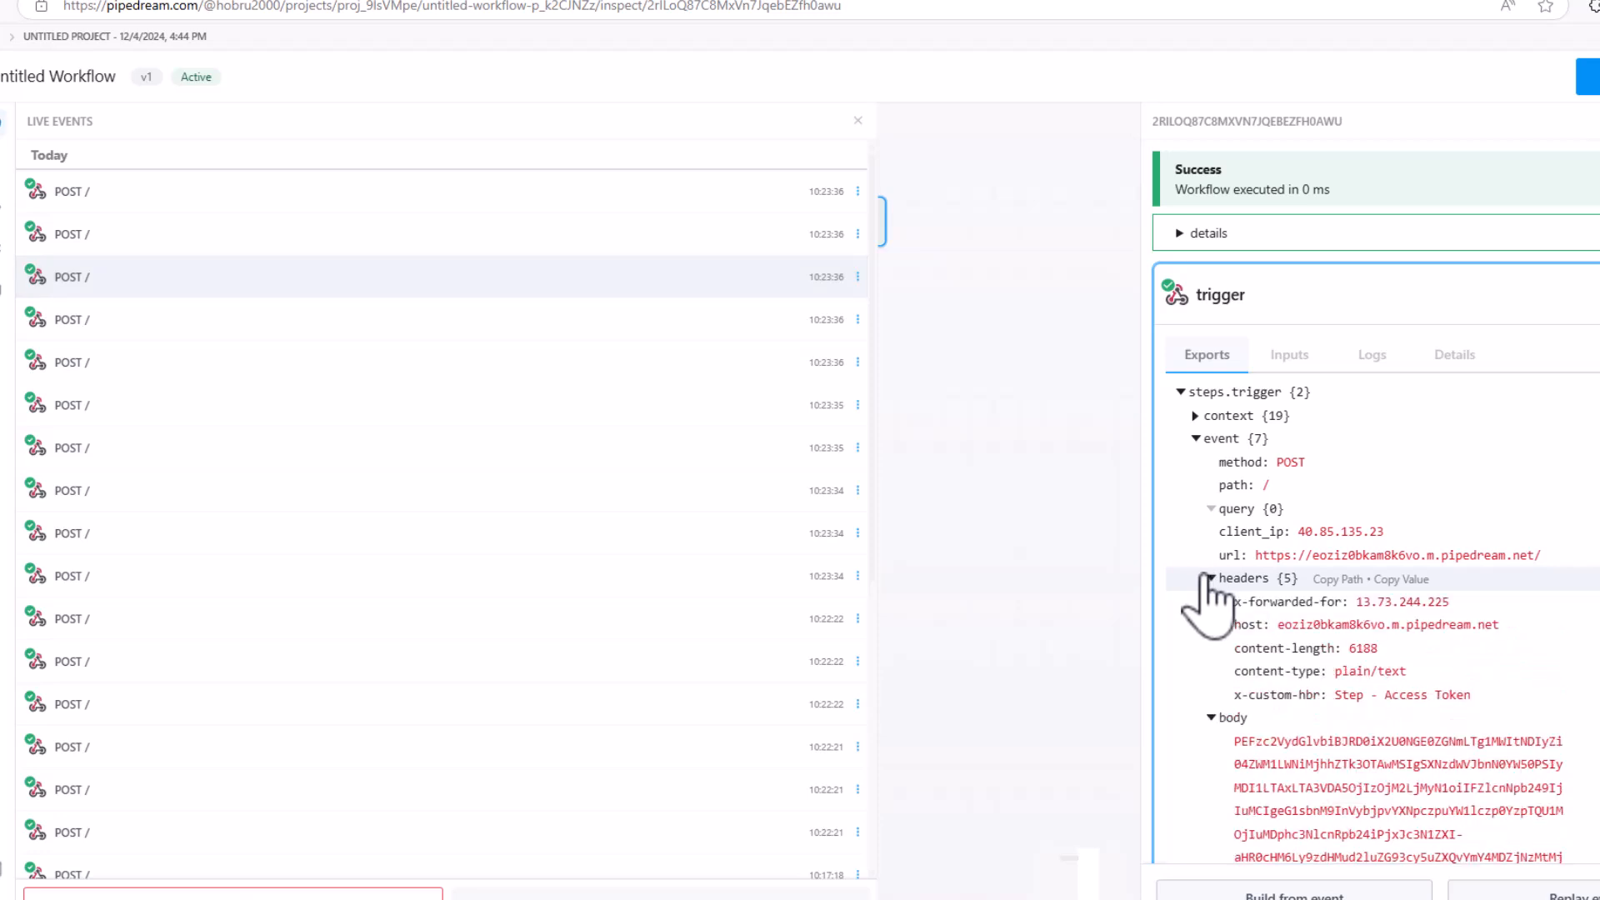
drag(1334, 694, 1470, 695)
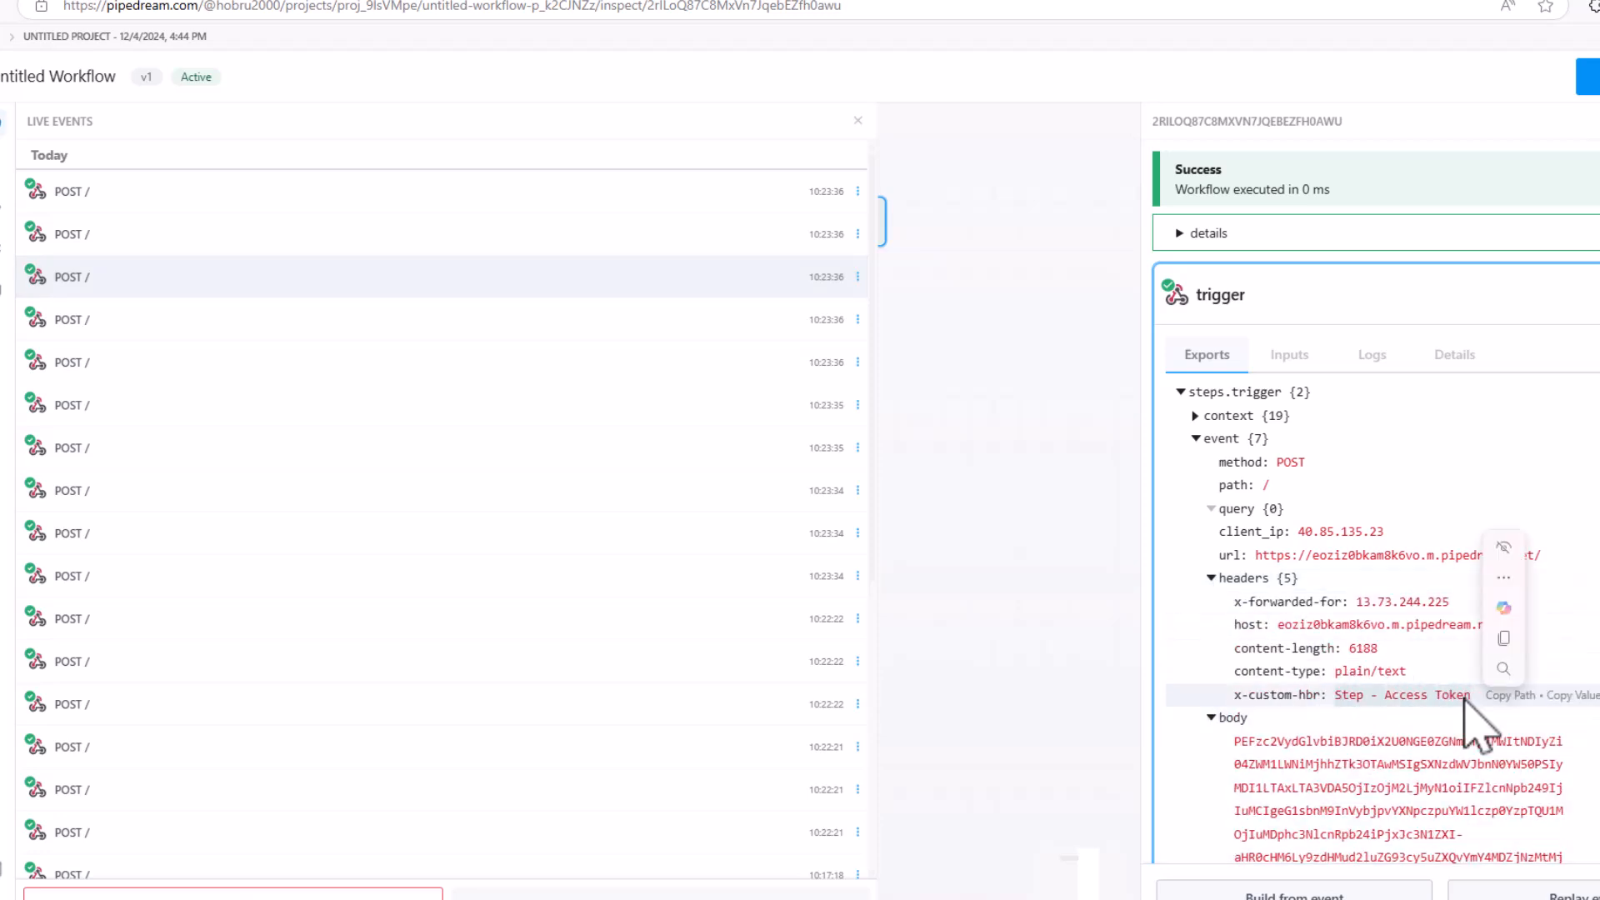
- Open the most recent Pipedream event and examine the bearer token in its body
click(115, 242)
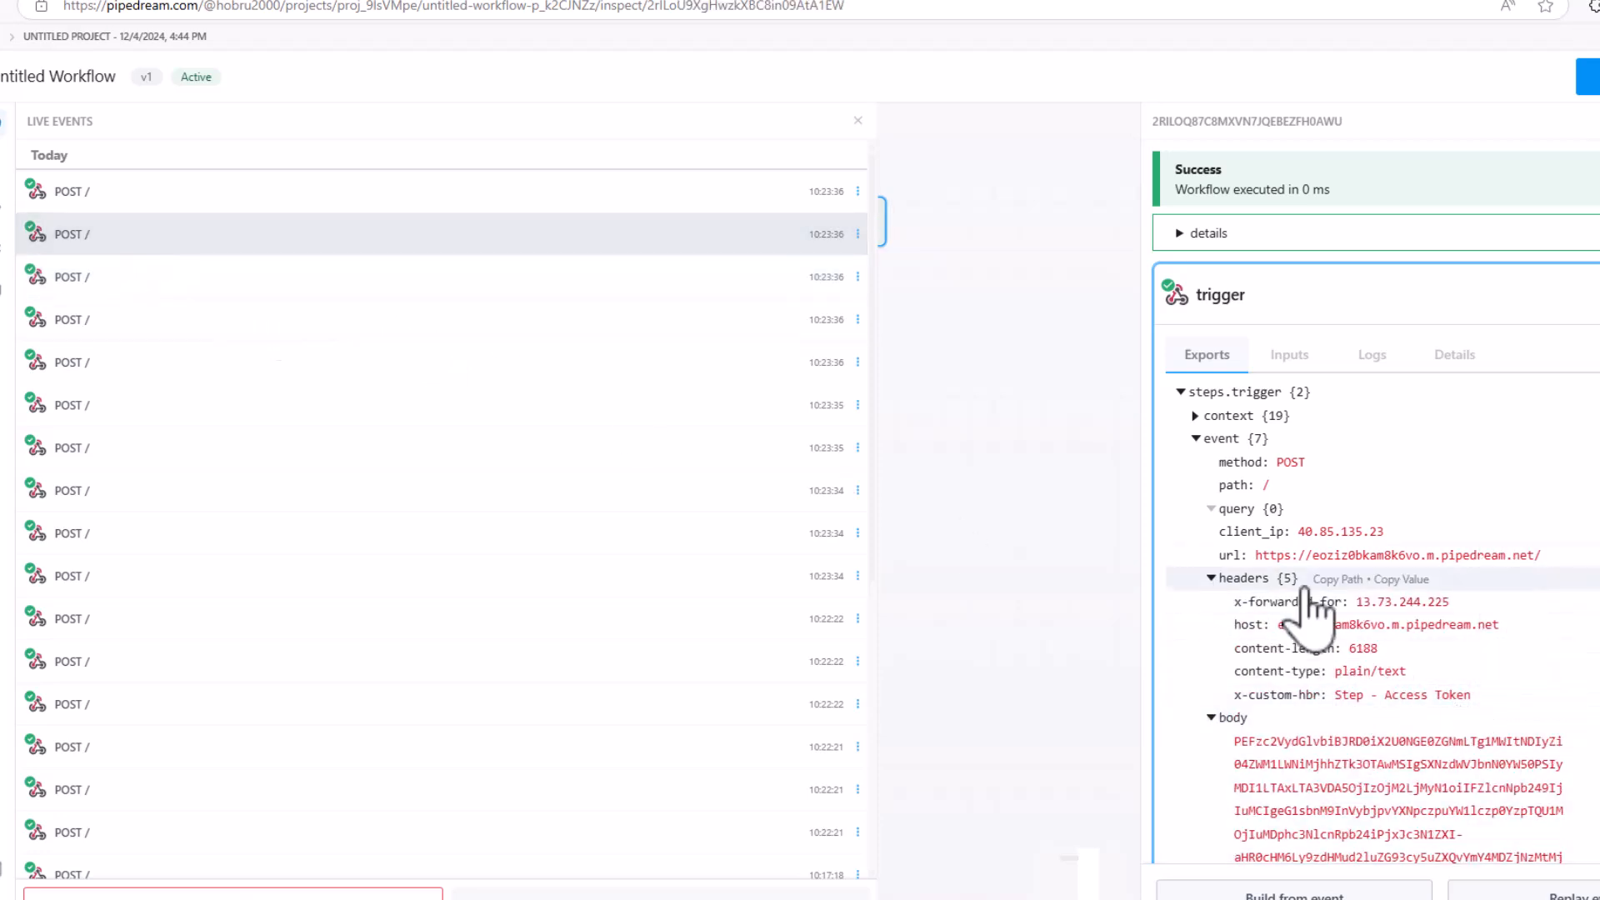
click(71, 200)
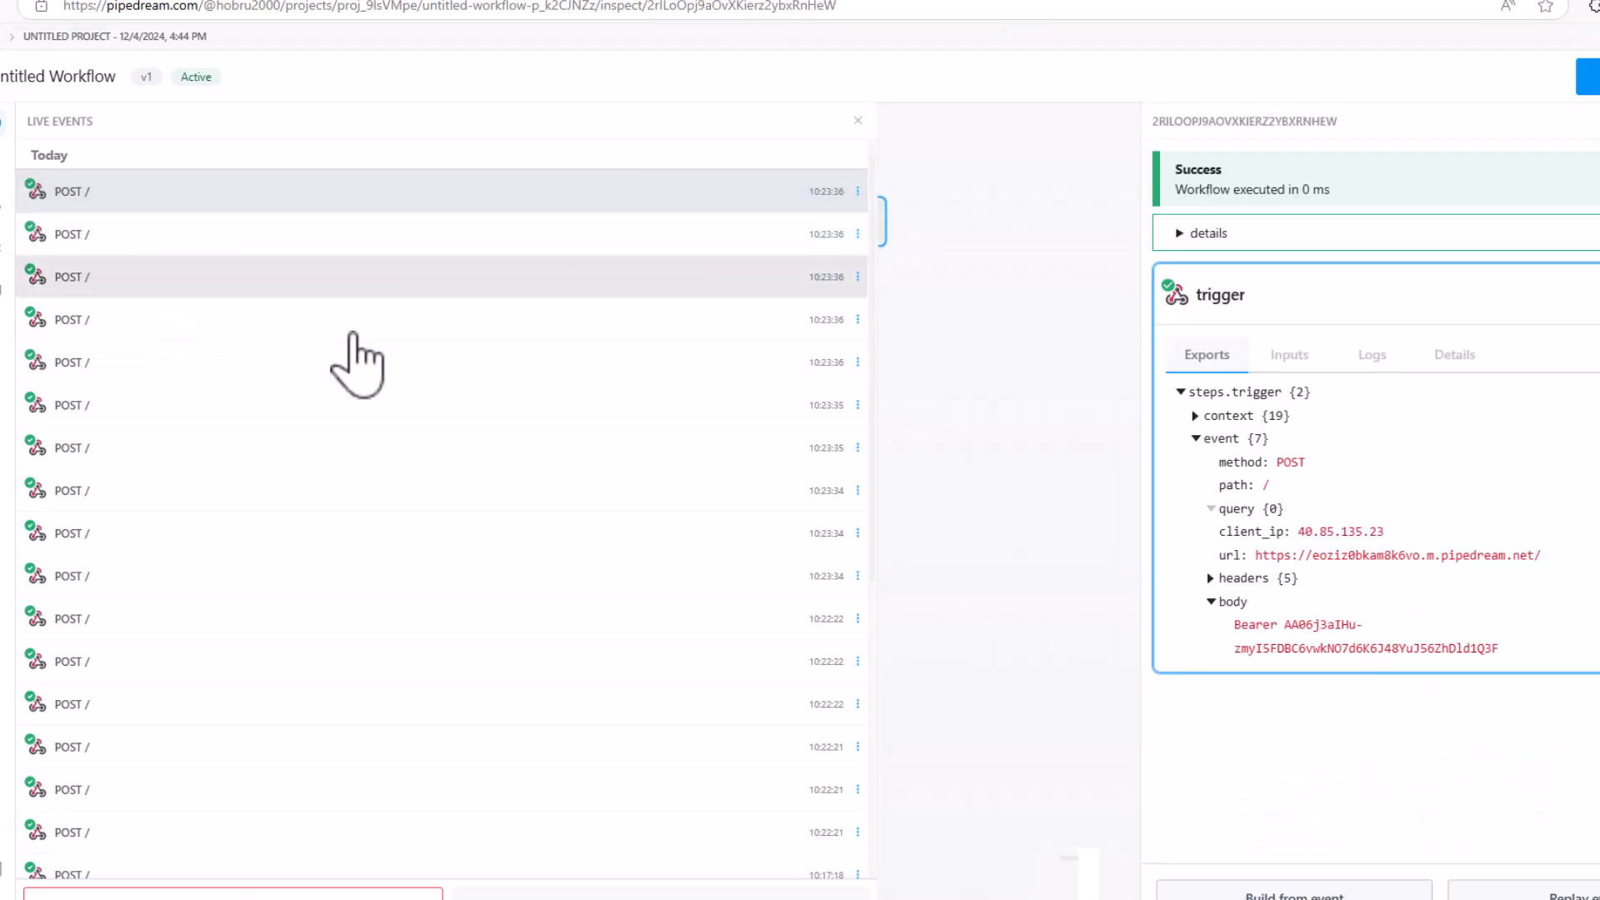
drag(1339, 636, 1524, 658)
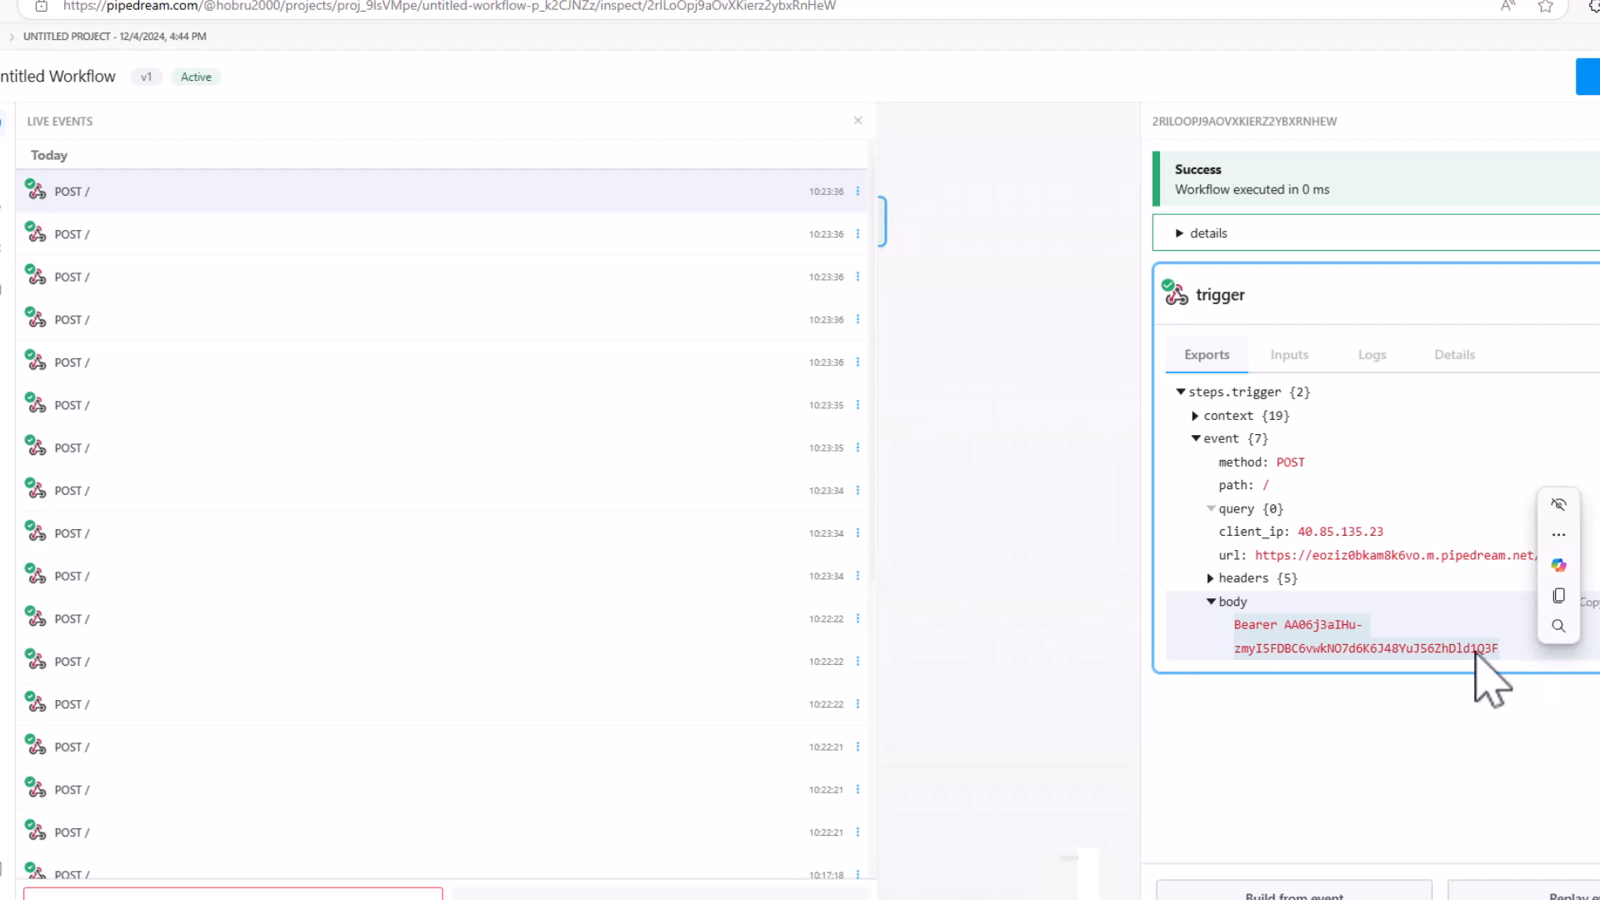
click(1331, 632)
drag(1317, 634, 1497, 656)
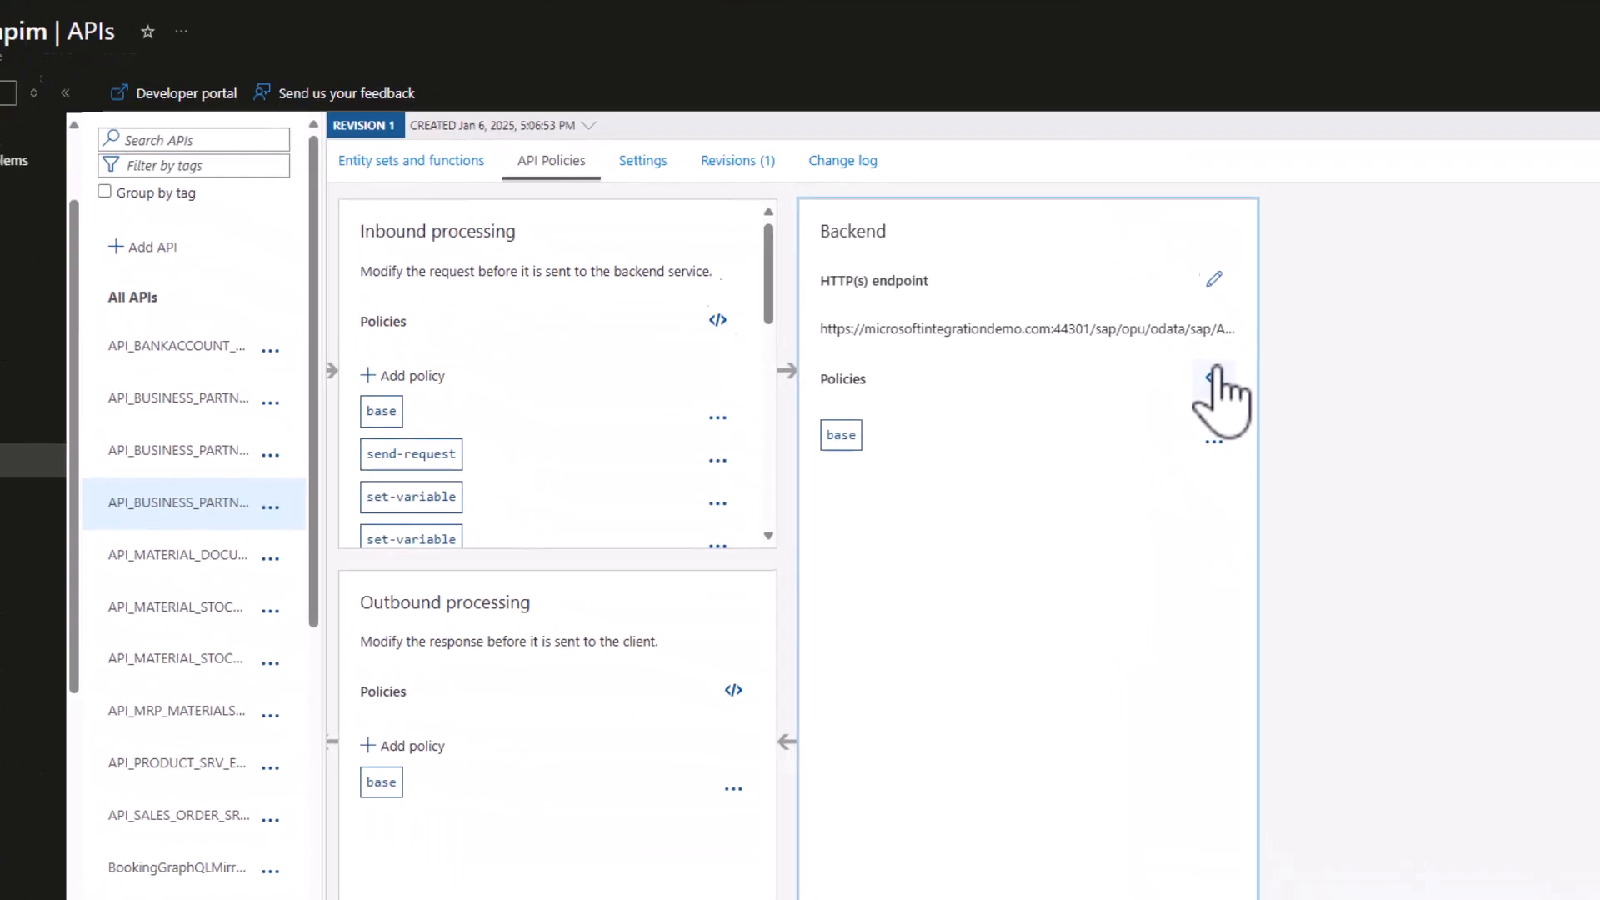
- Open the policy code in API Management and examine the authentication-basic line and the set-body of the hbr-Trace-5 request
click(1249, 426)
scroll(783, 656, down, 5)
scroll(457, 629, down, 20)
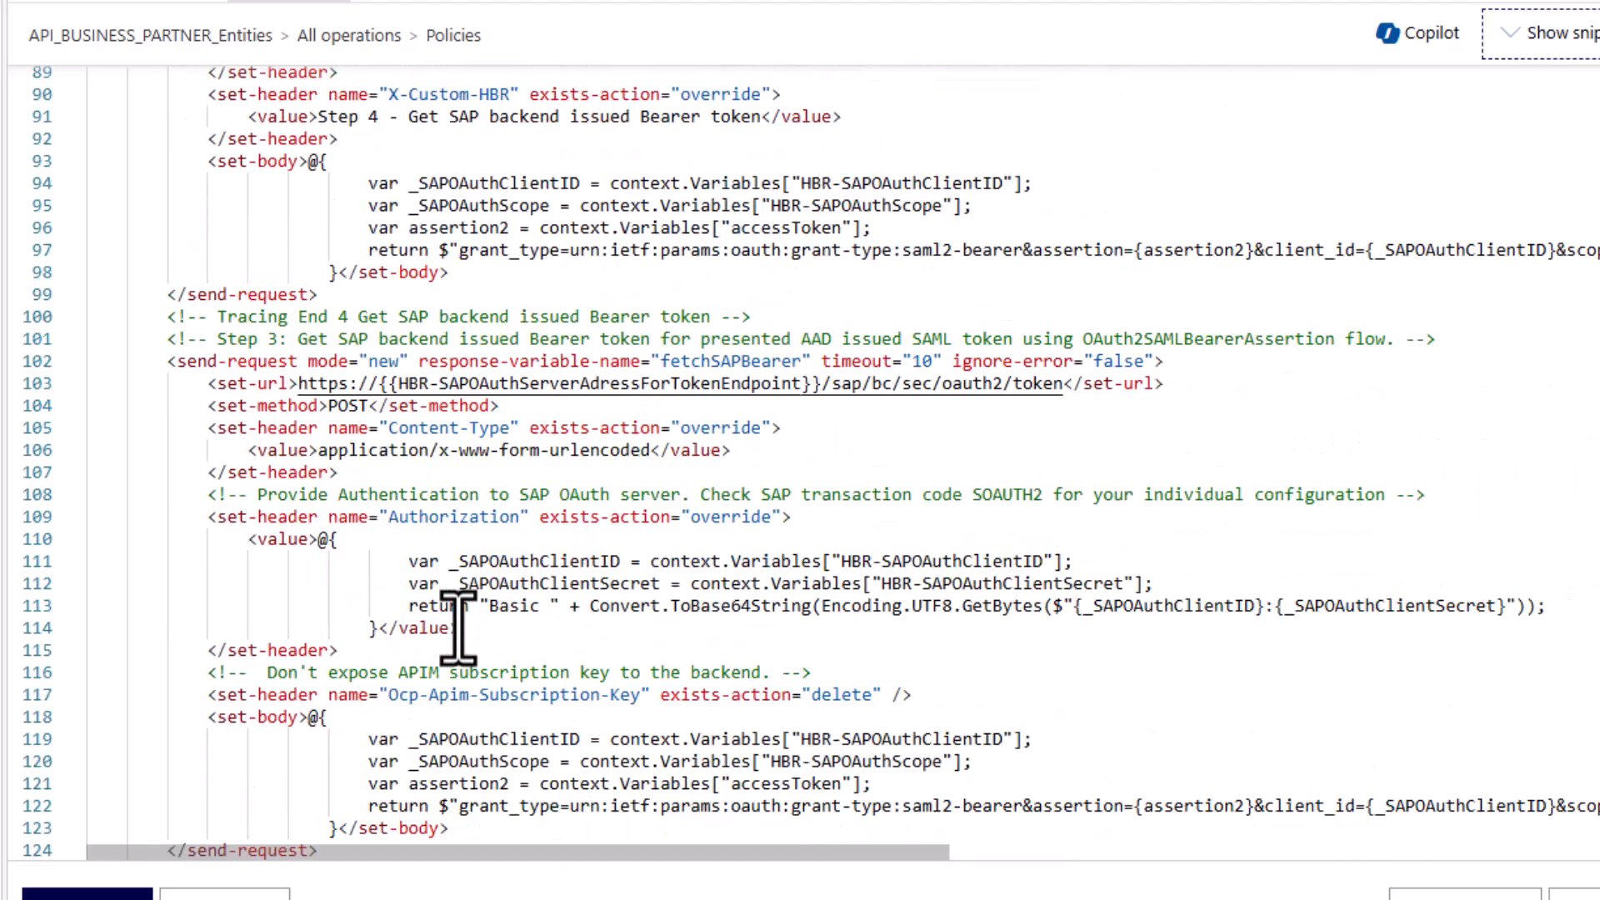
scroll(457, 629, down, 4)
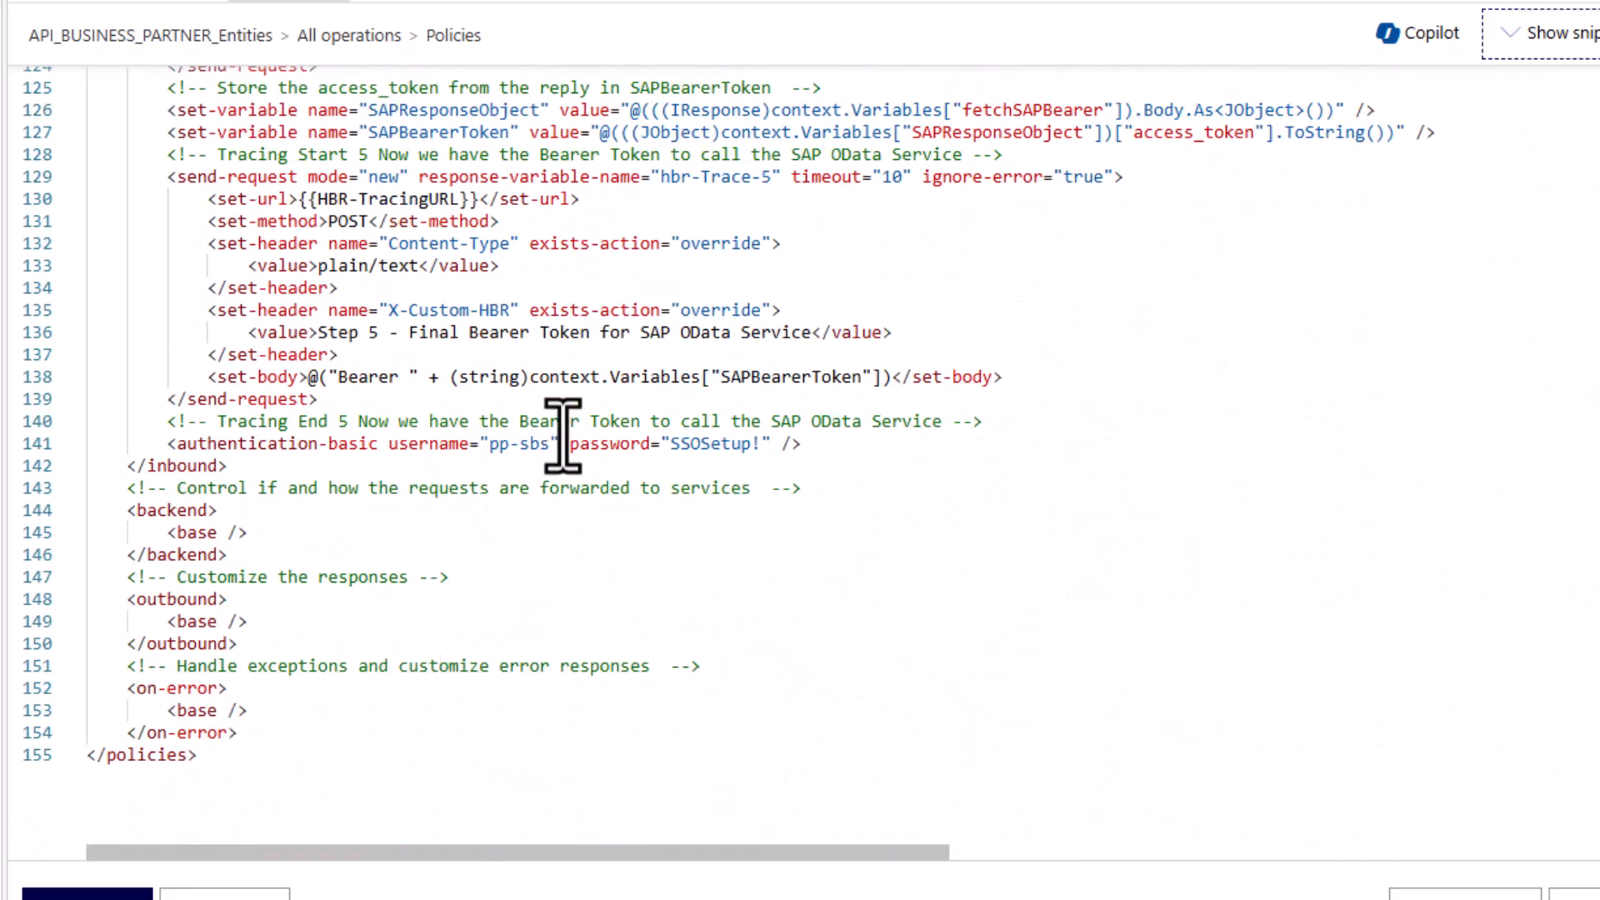
drag(825, 450, 158, 443)
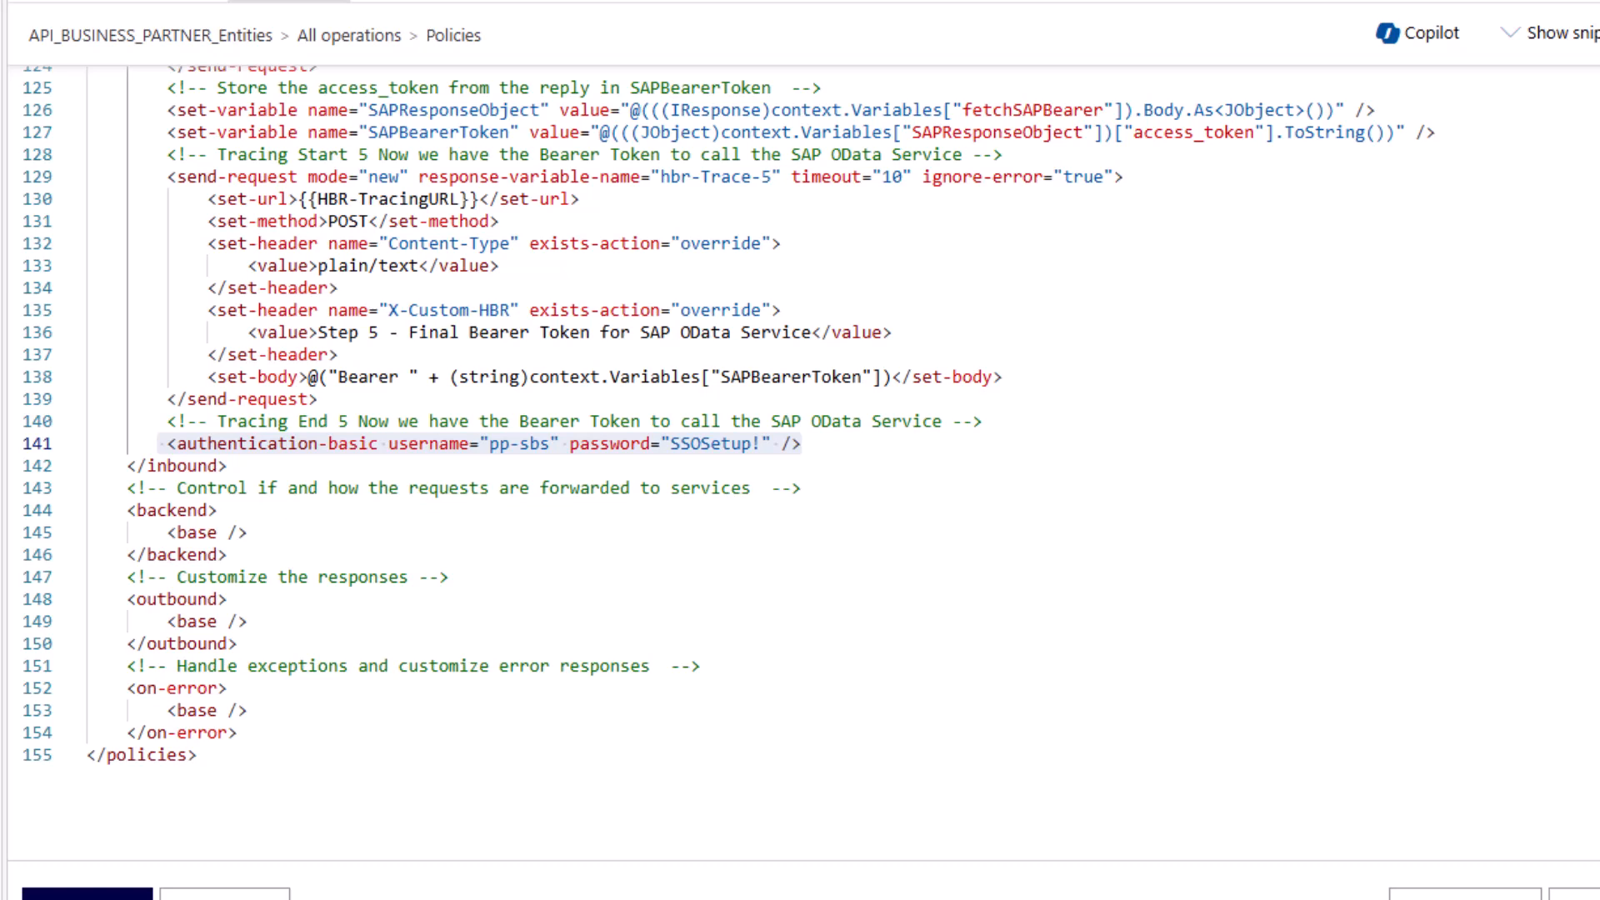
drag(1097, 379, 64, 385)
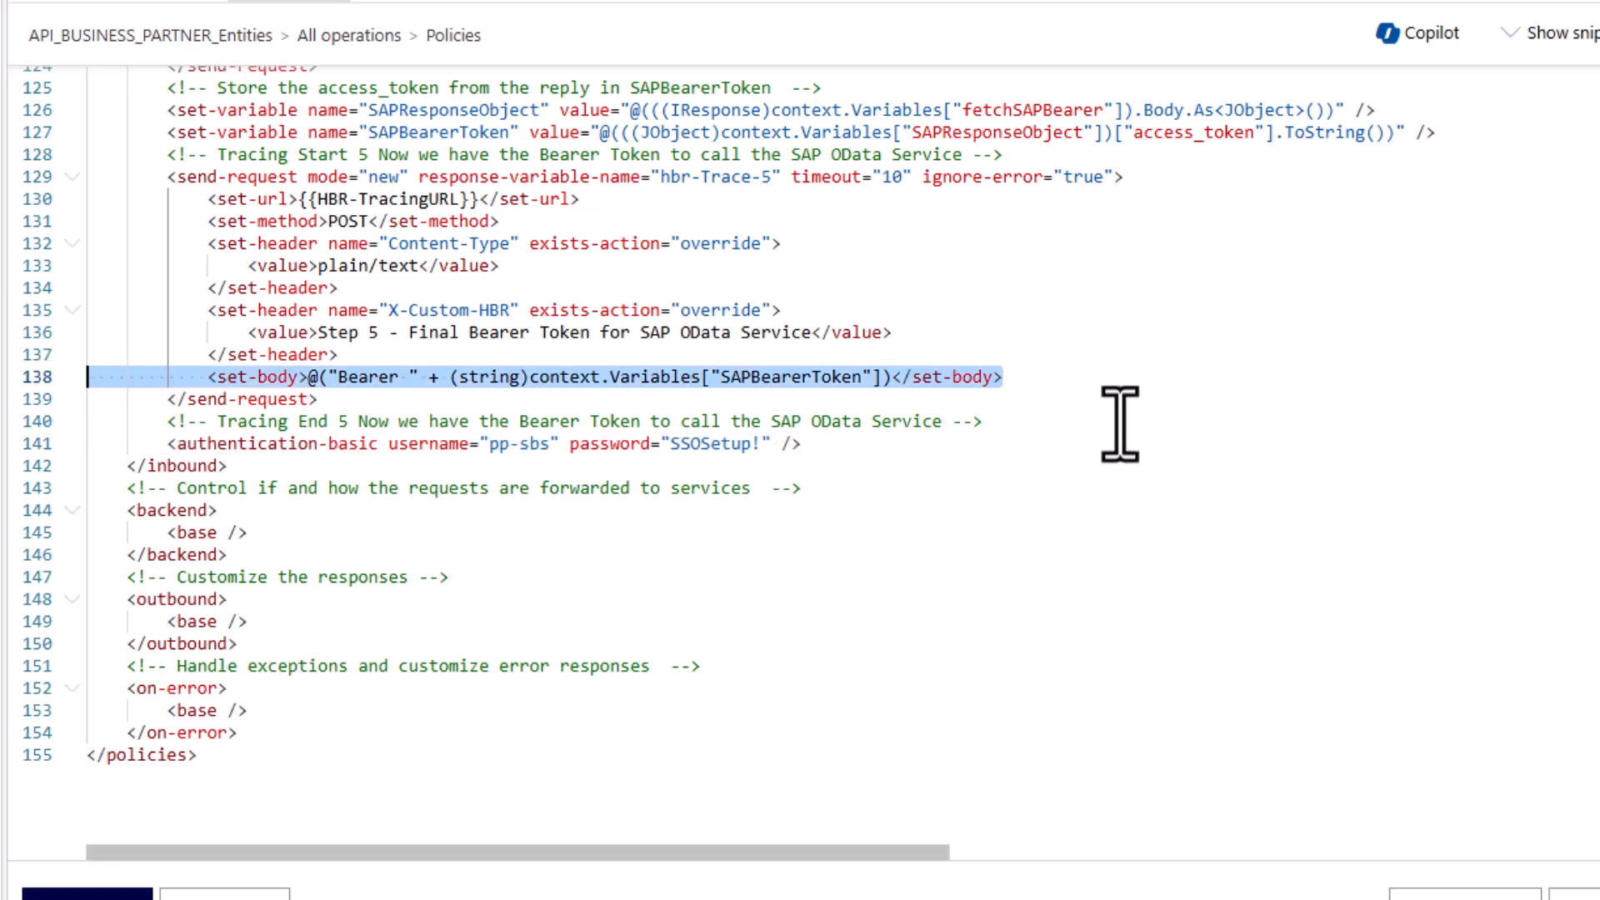
- Replace the authentication-basic line with the Step 4 block that sets the SAPBearerToken Authorization header, deletes Ocp-Apim-Subscription-Key and sets the API_BUSINESS_PARTNER backend URL
drag(912, 447, 32, 443)
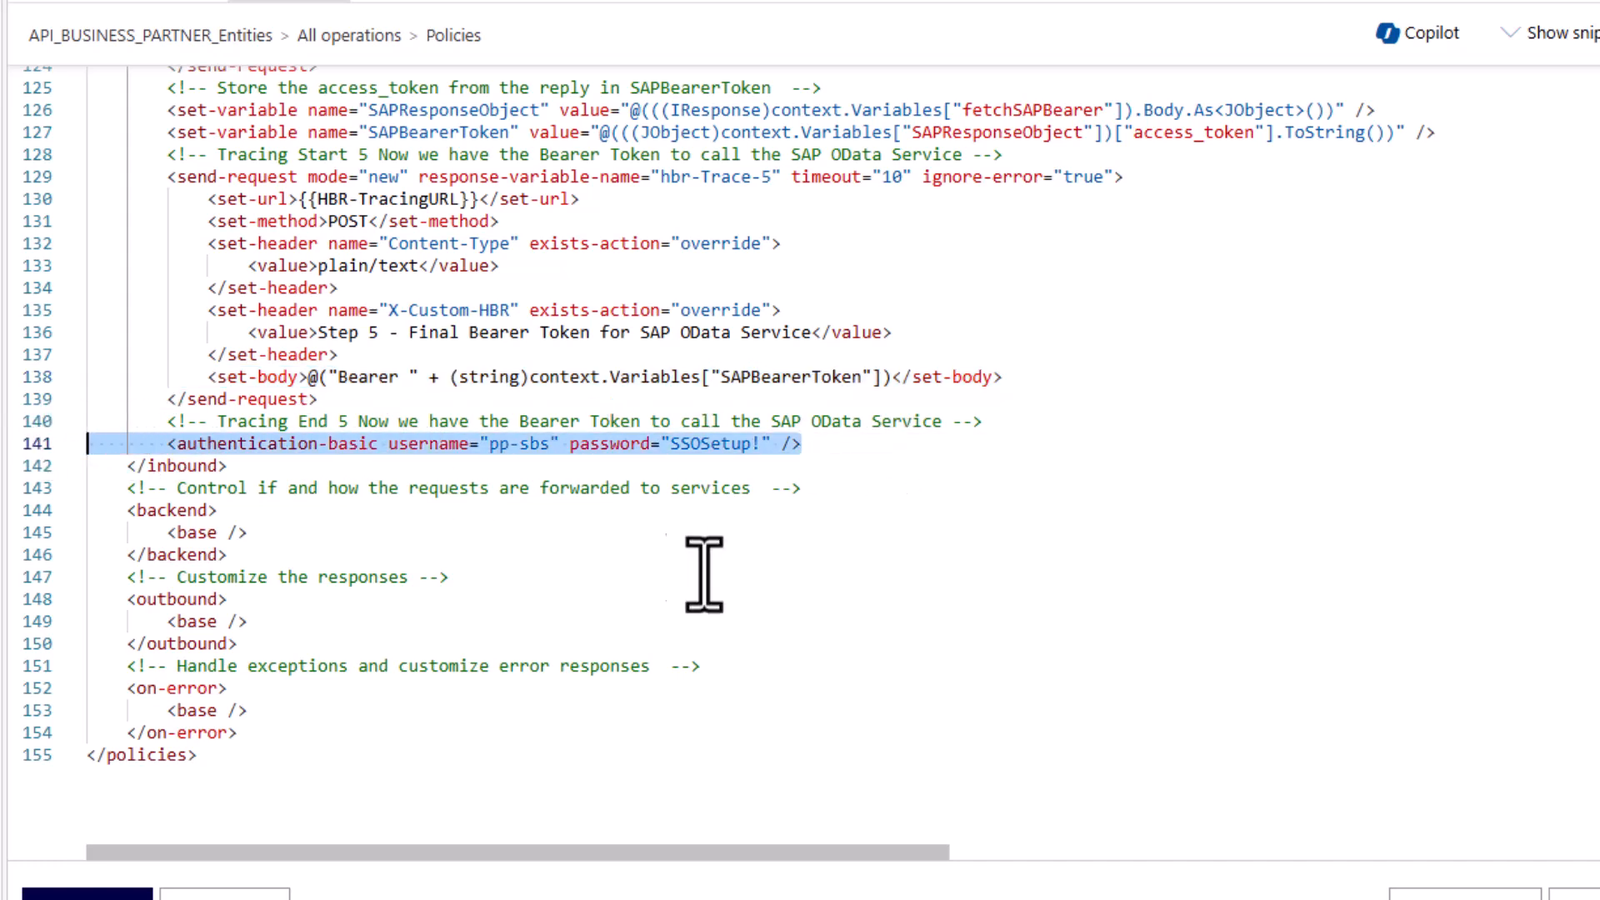
key(Delete)
key(Return)
key(Return)
key(Up)
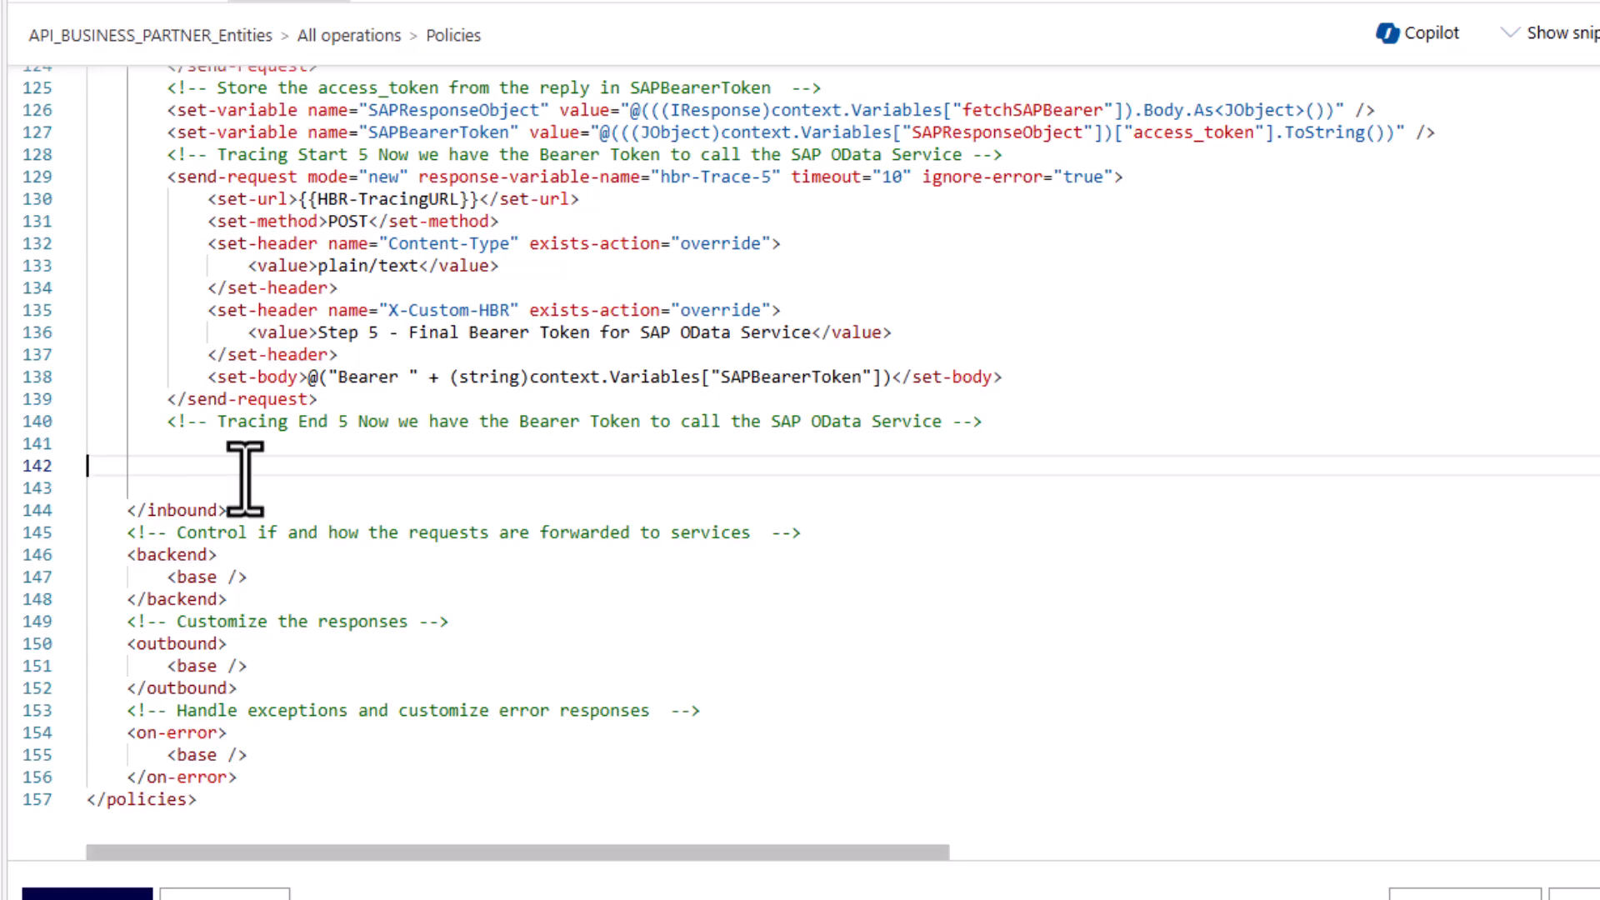
key(ctrl+v)
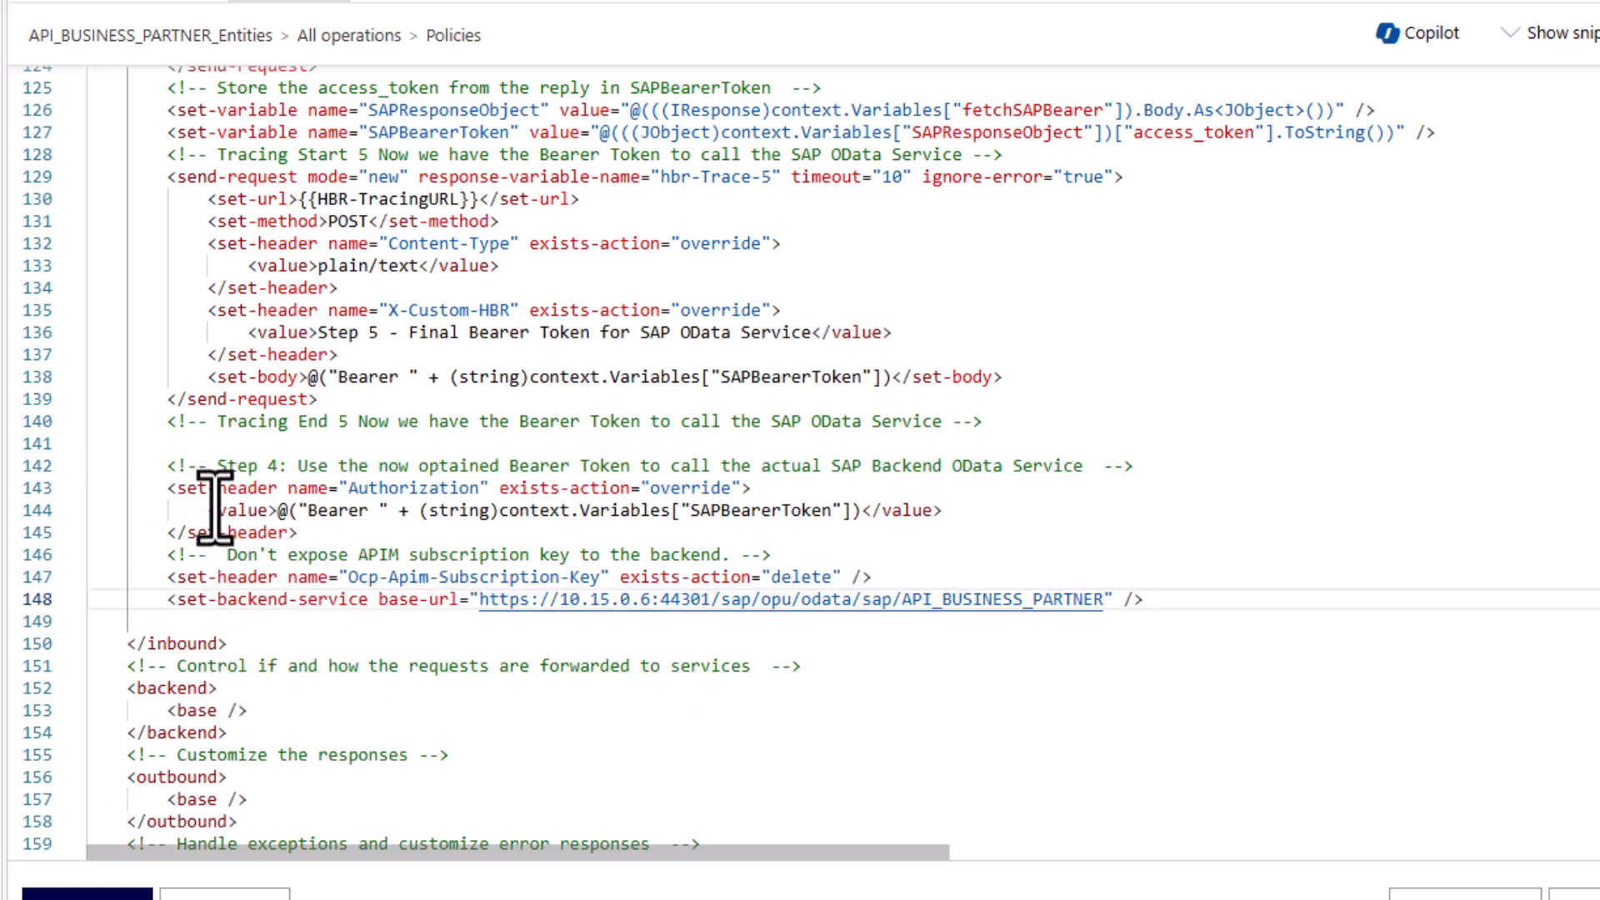
- Compare the new Authorization header with the traced bearer value, check the backend base-url and save the policy
drag(185, 488, 829, 515)
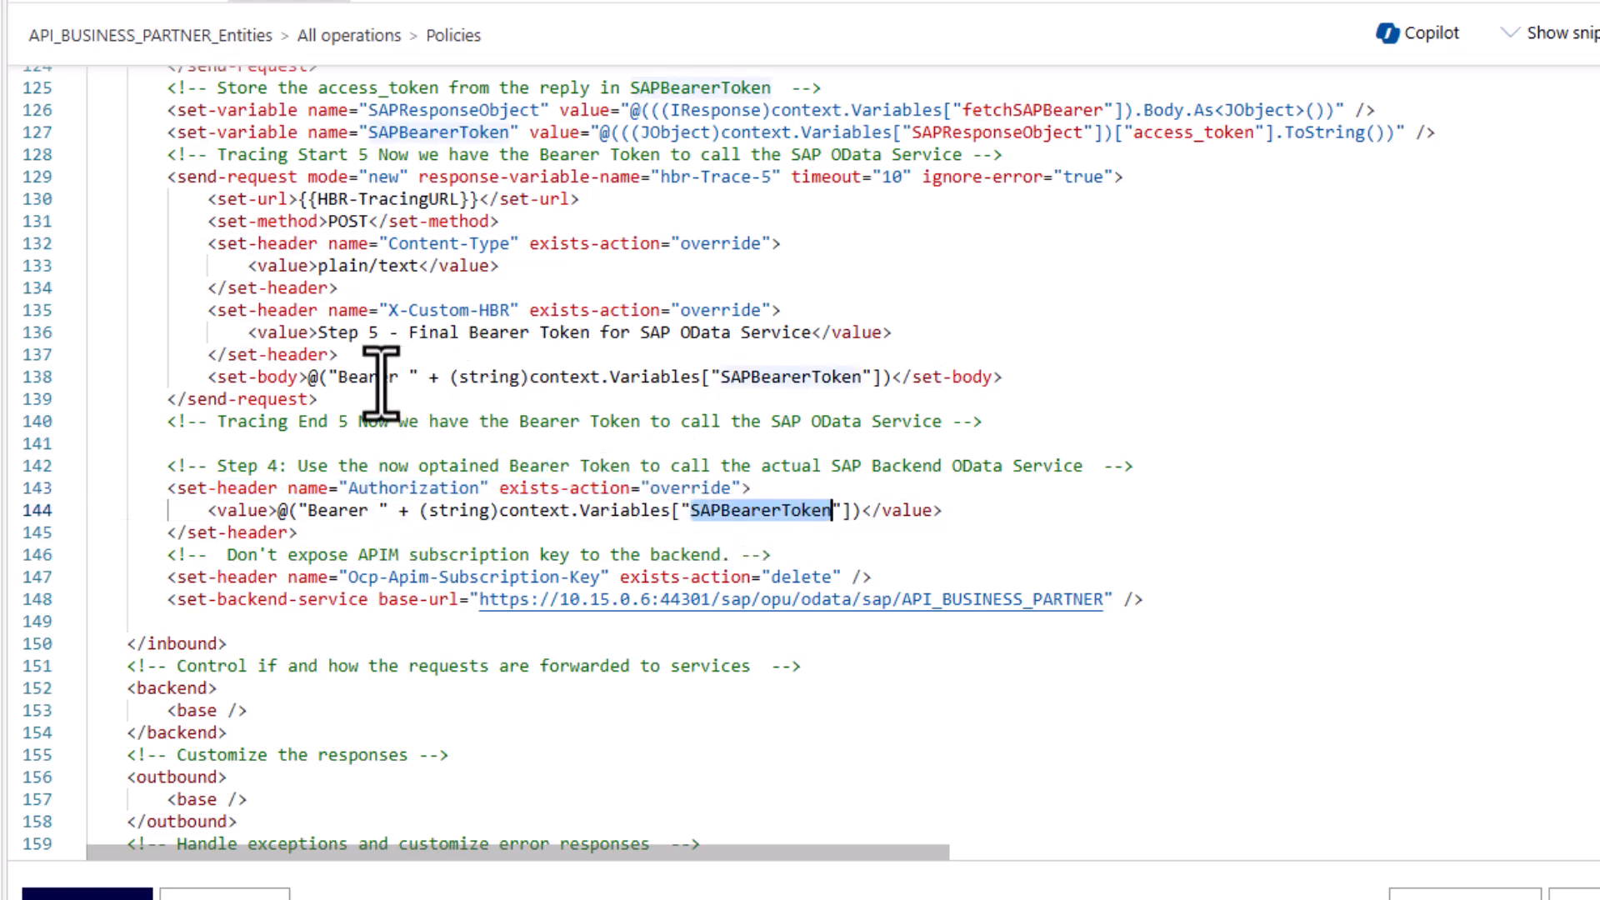
drag(328, 377, 880, 387)
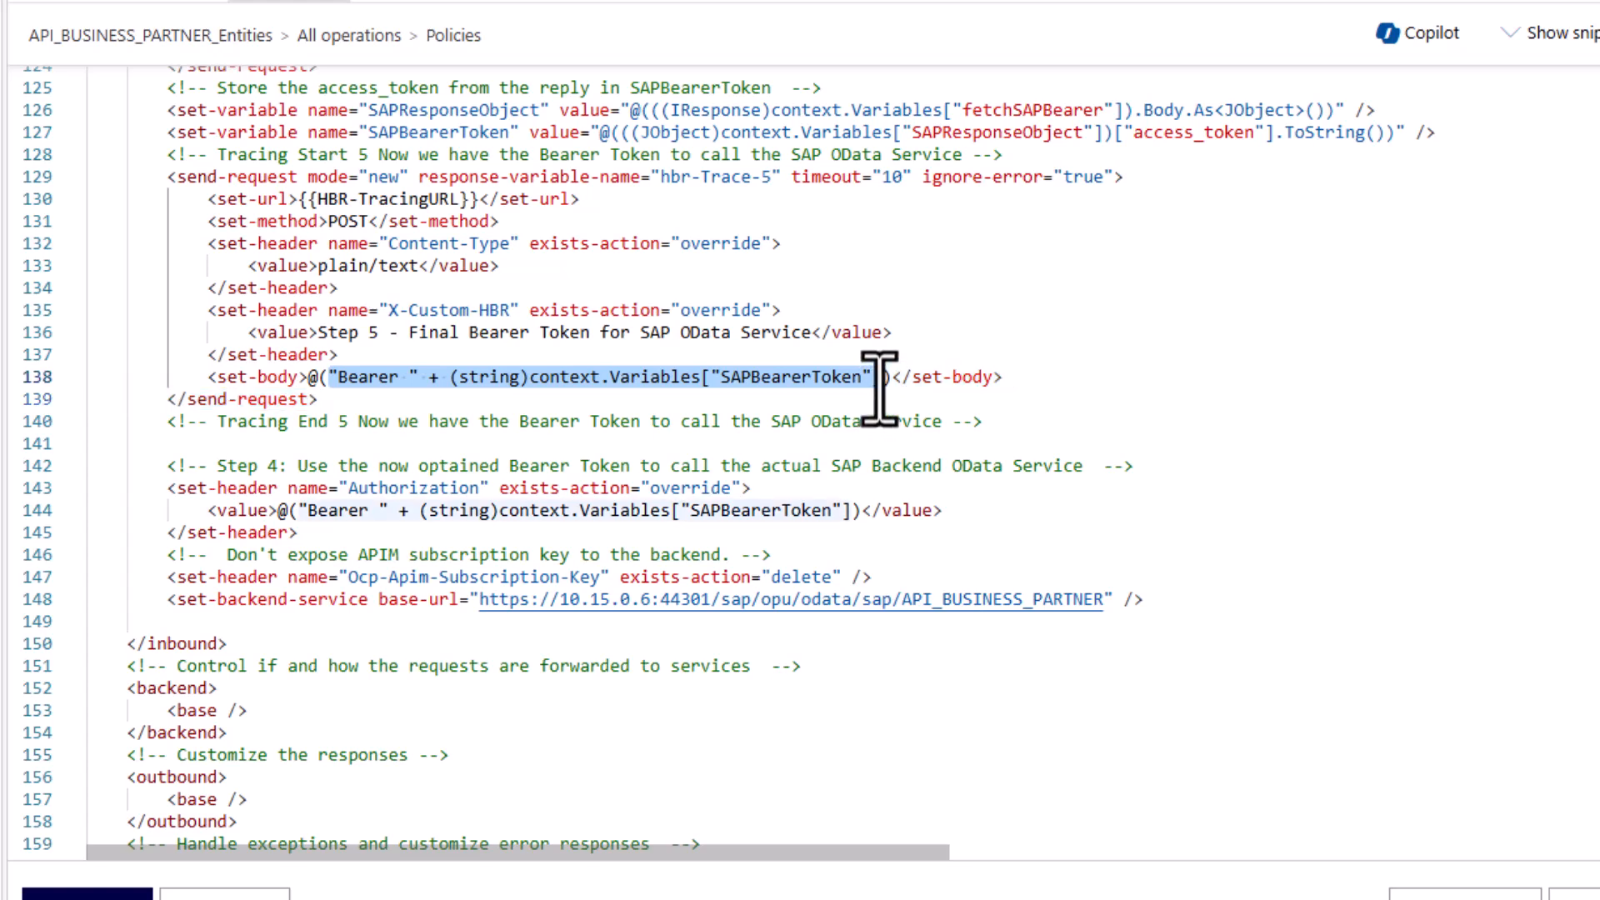
drag(298, 532, 121, 498)
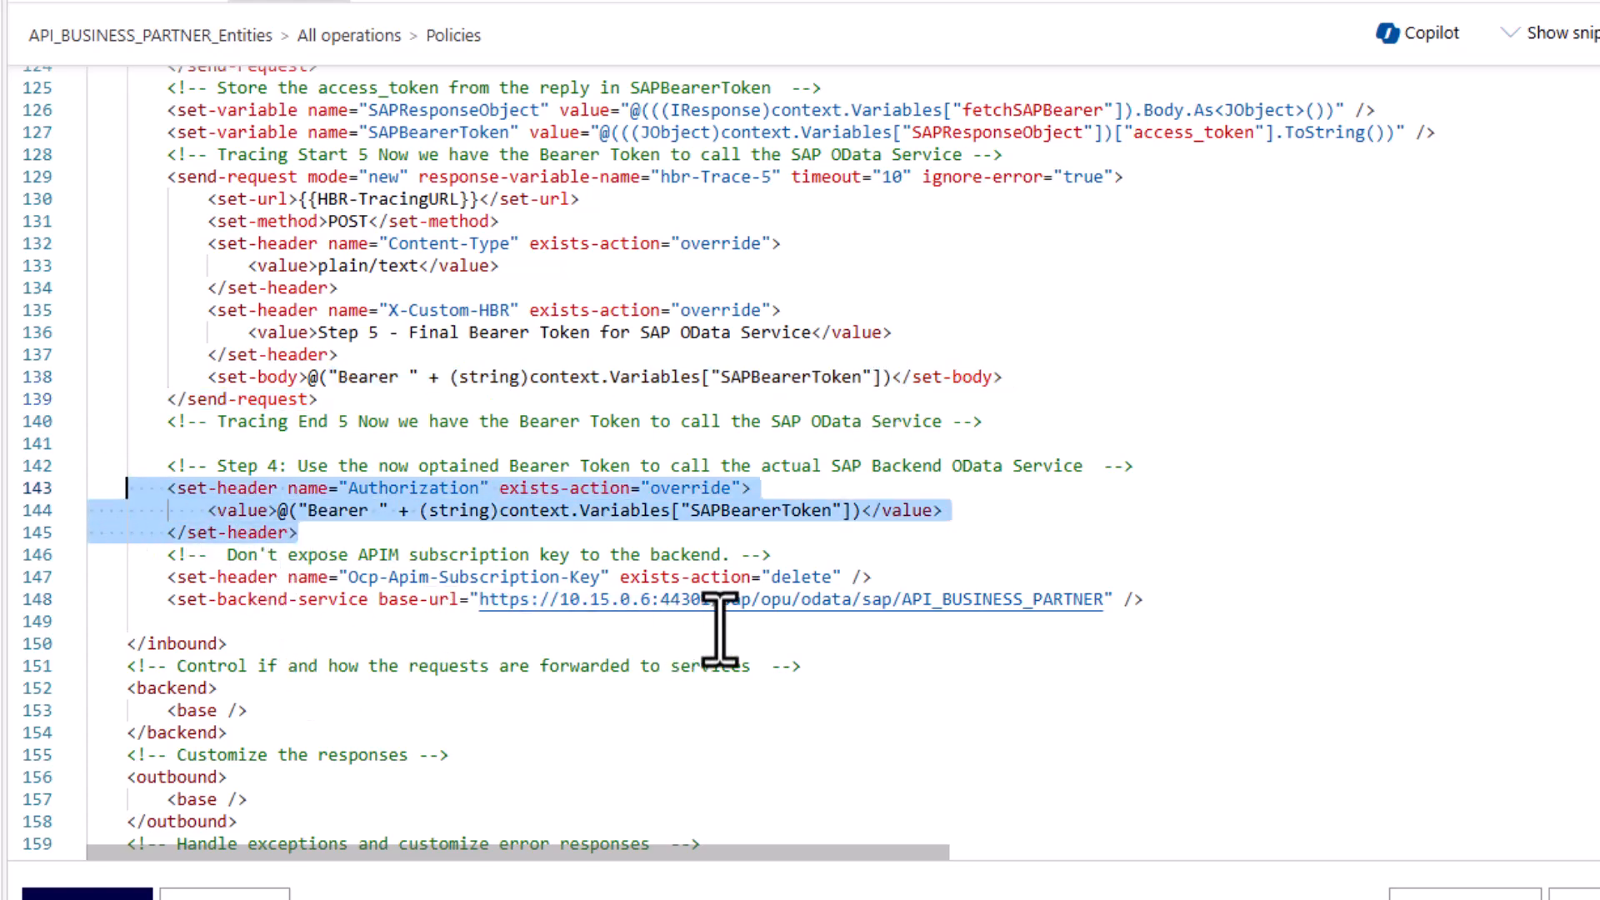
drag(1044, 599, 860, 602)
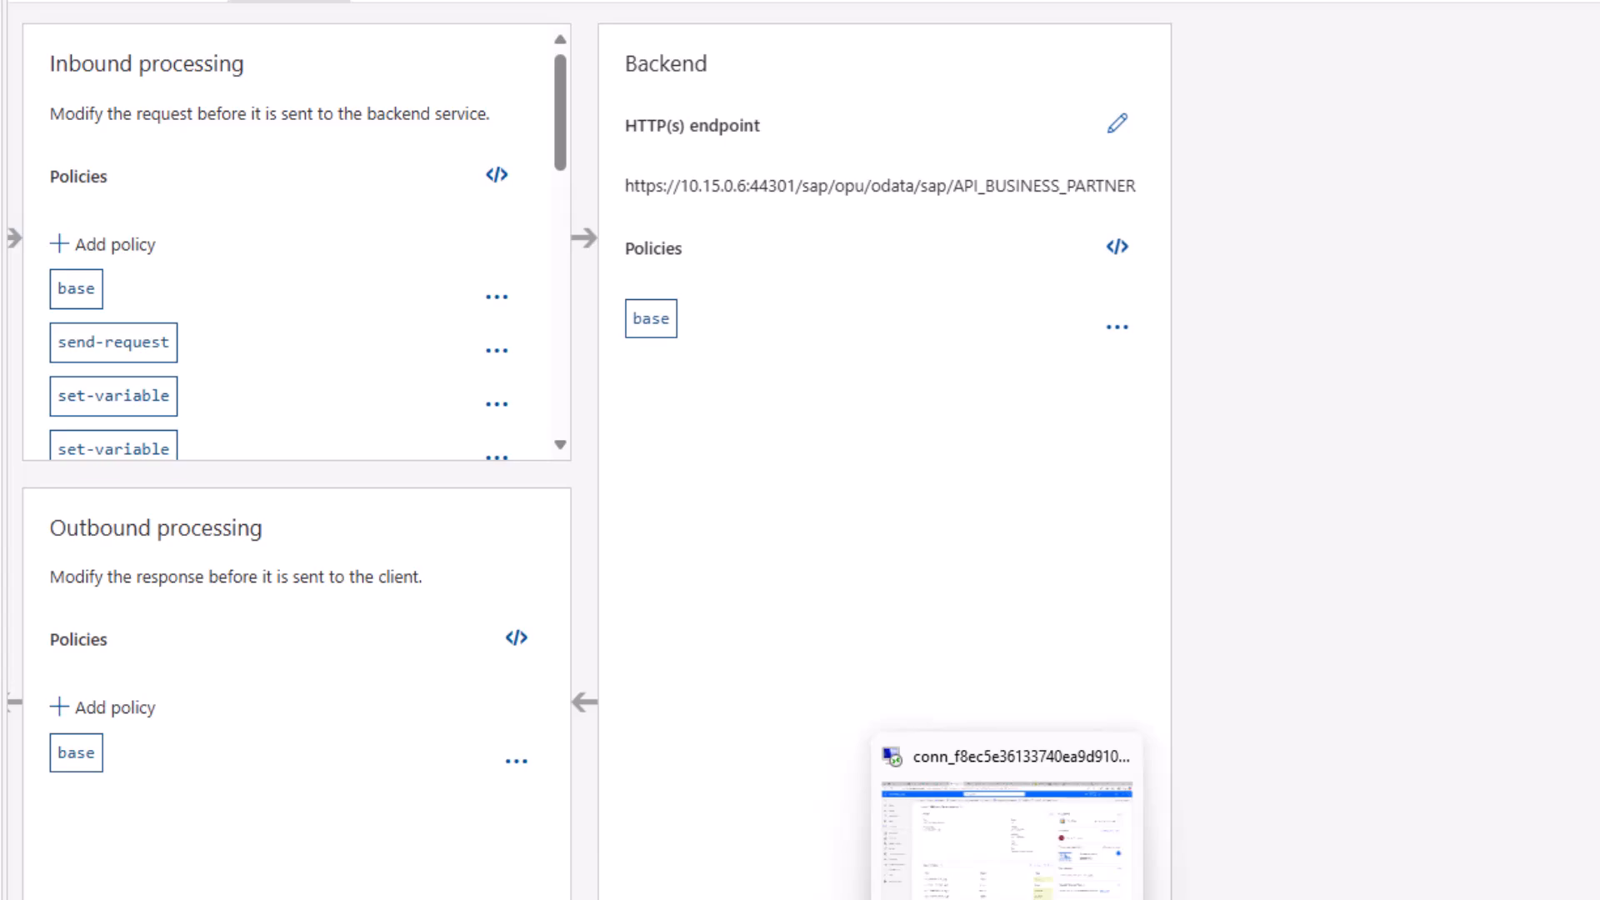
- Switch to Power Automate, run the "SSO from Power Platform" flow again and open its newest run from the refreshed history
click(1006, 833)
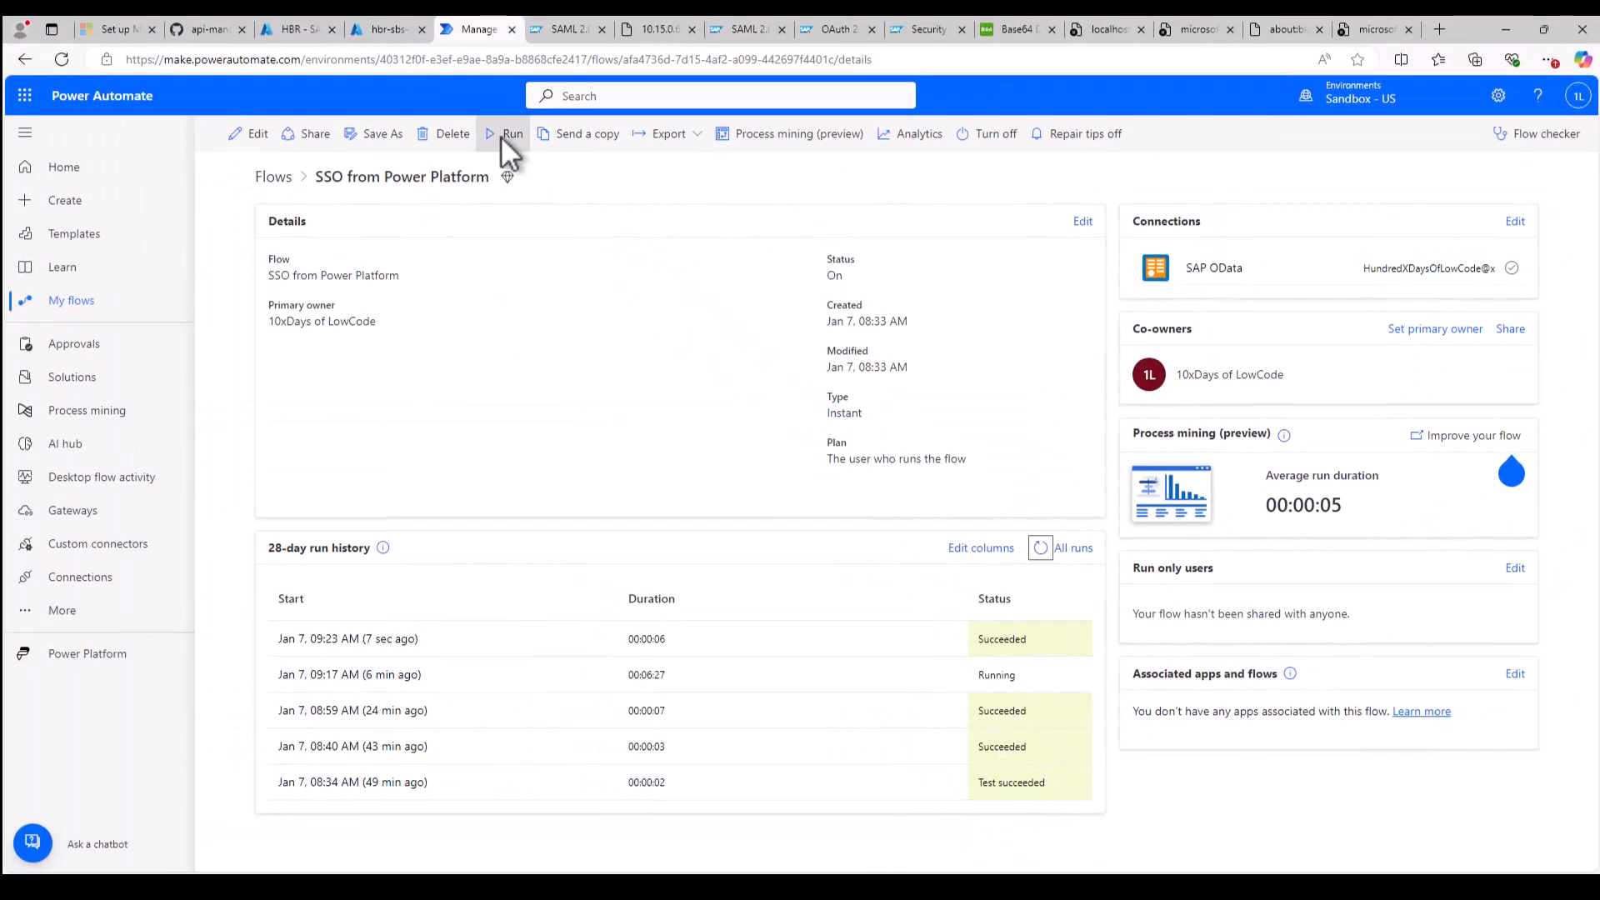
click(501, 135)
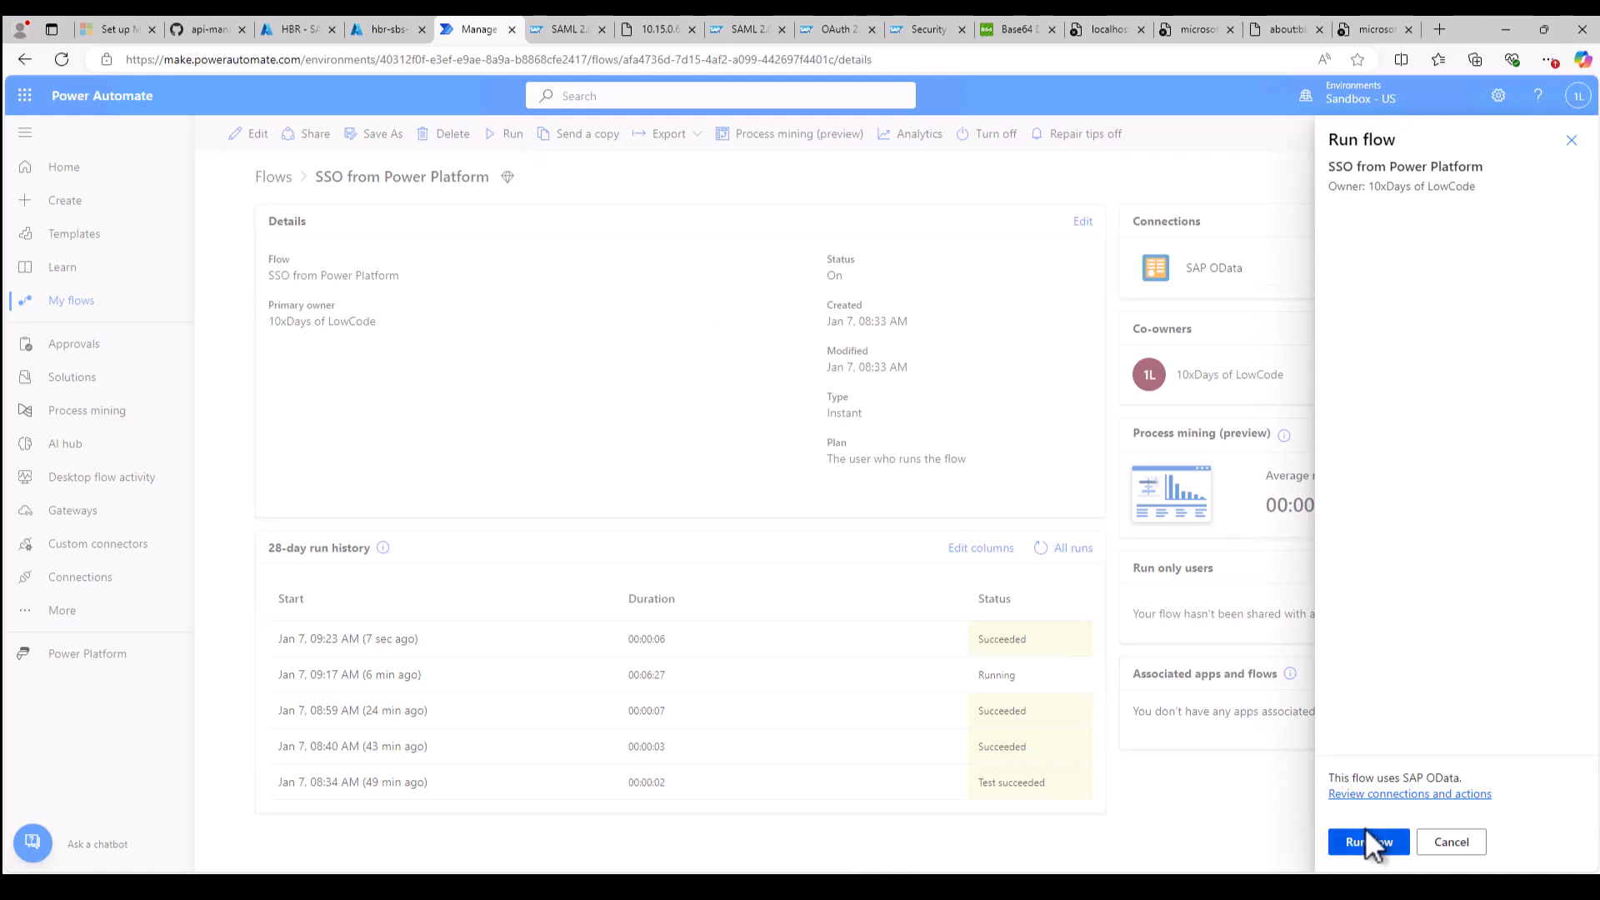
click(1367, 834)
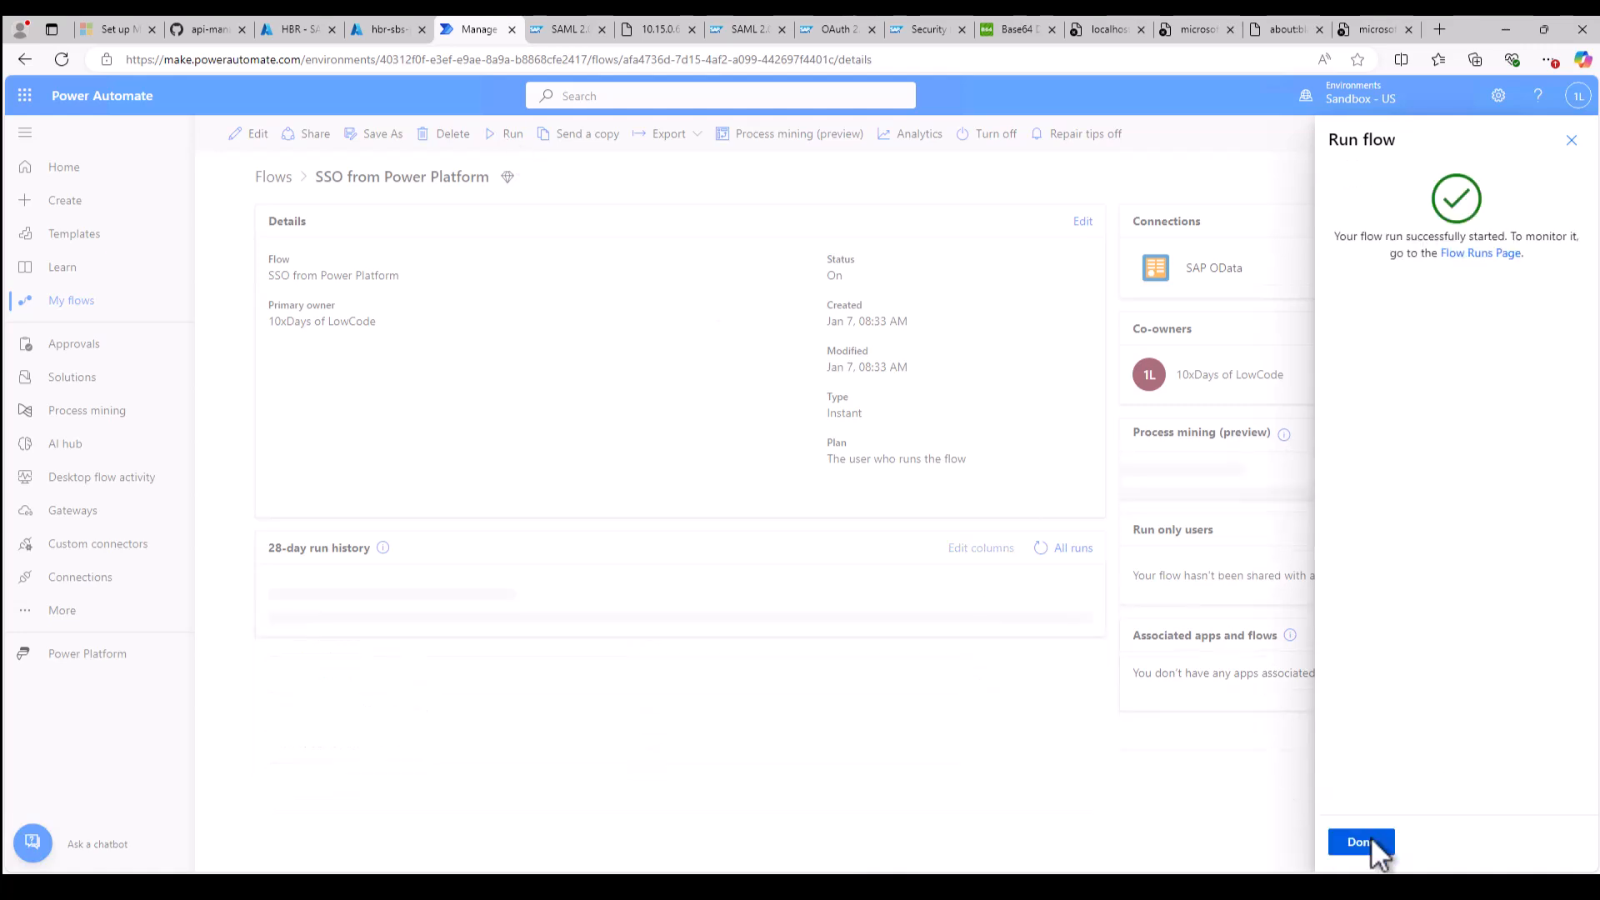
click(1370, 840)
click(1041, 549)
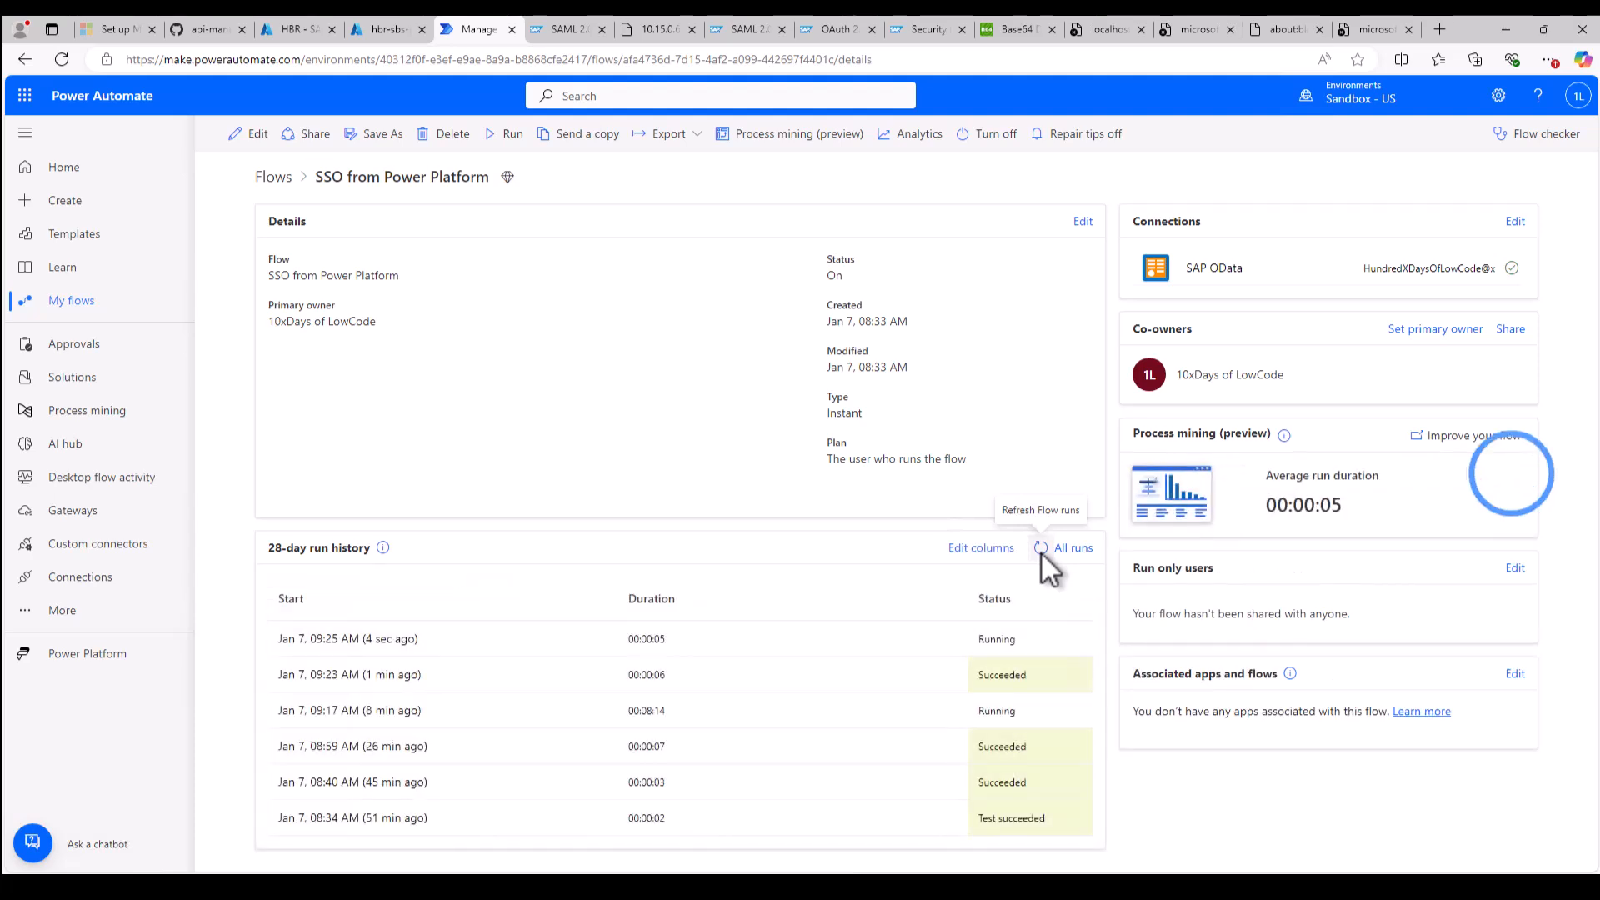
click(325, 634)
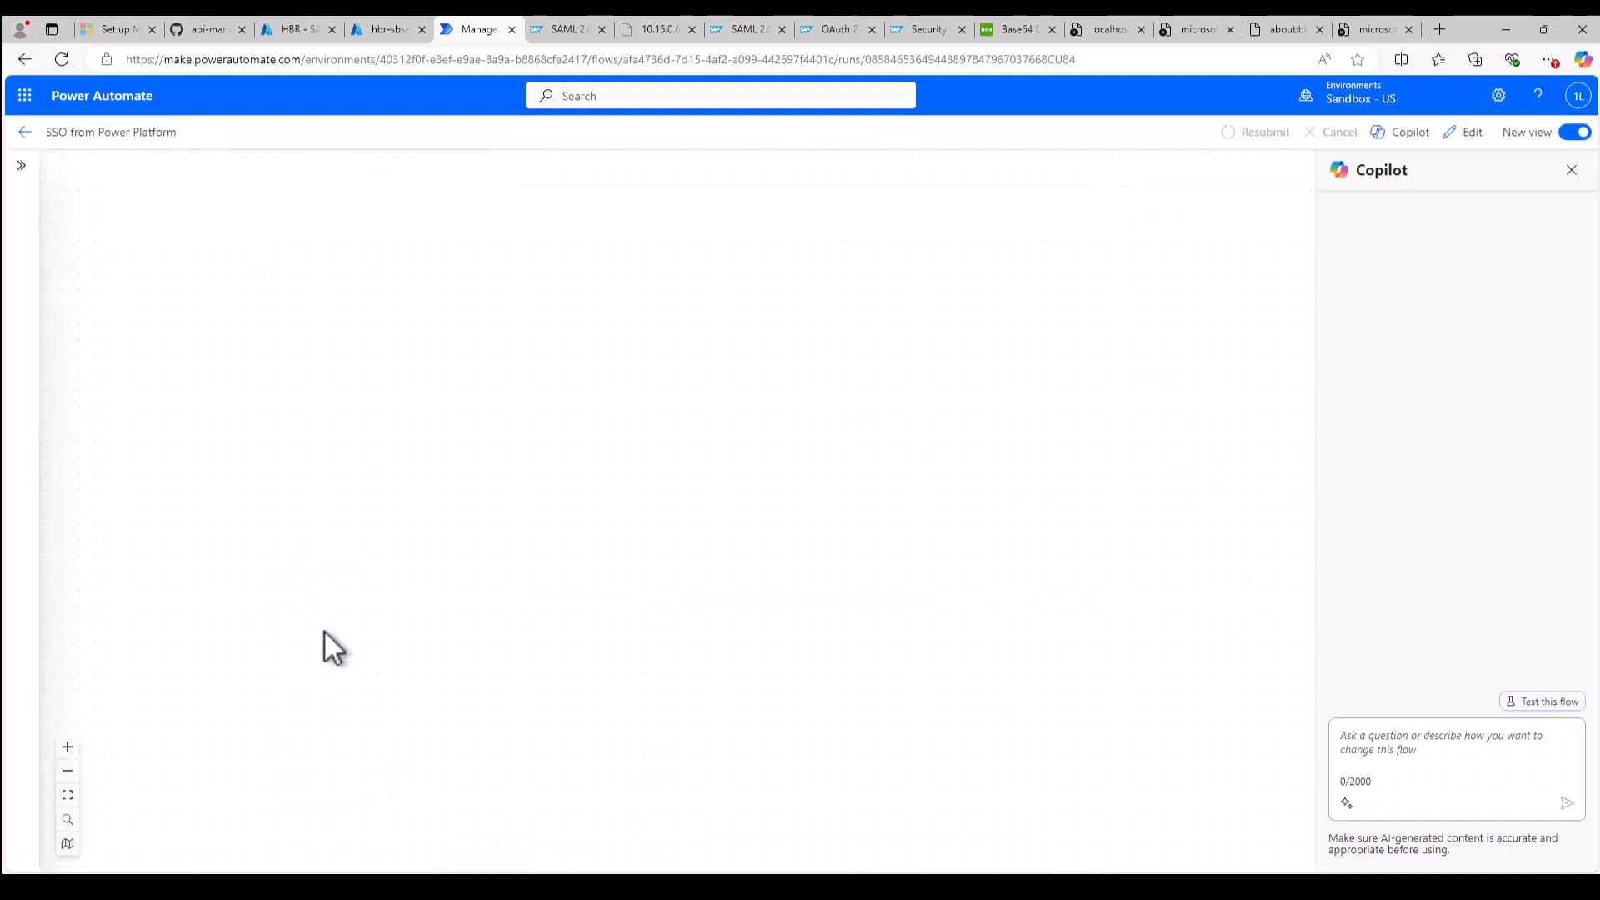
click(777, 604)
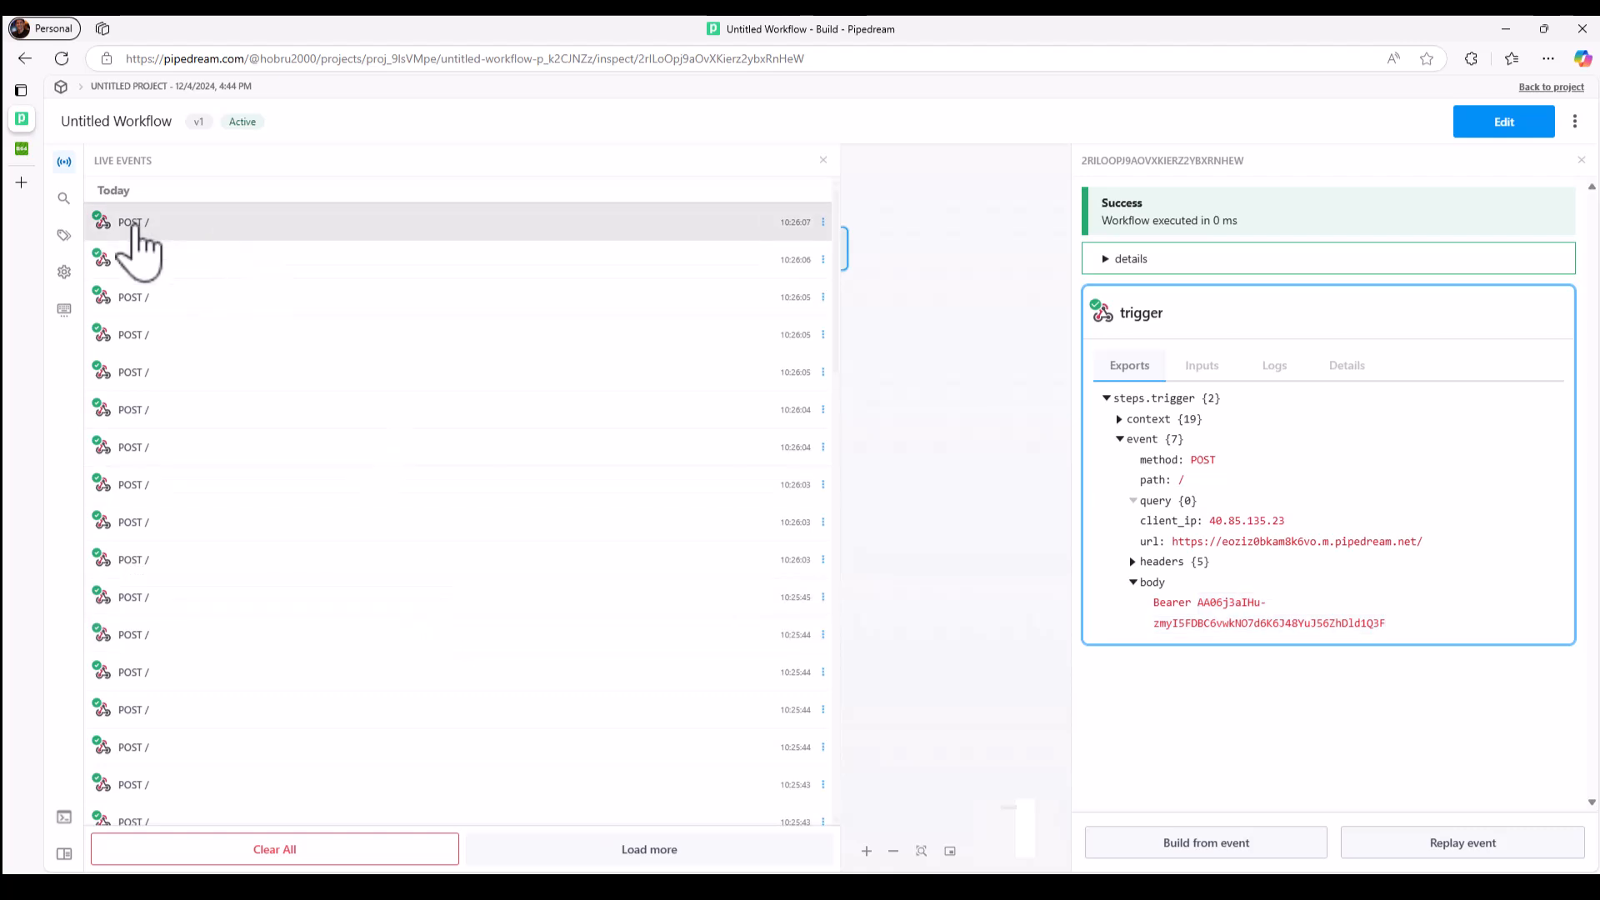
- Copy the bearer token from the newest Pipedream event into the Authorization header of the top 15 business partners request in VS Code's power-sso.http
click(133, 225)
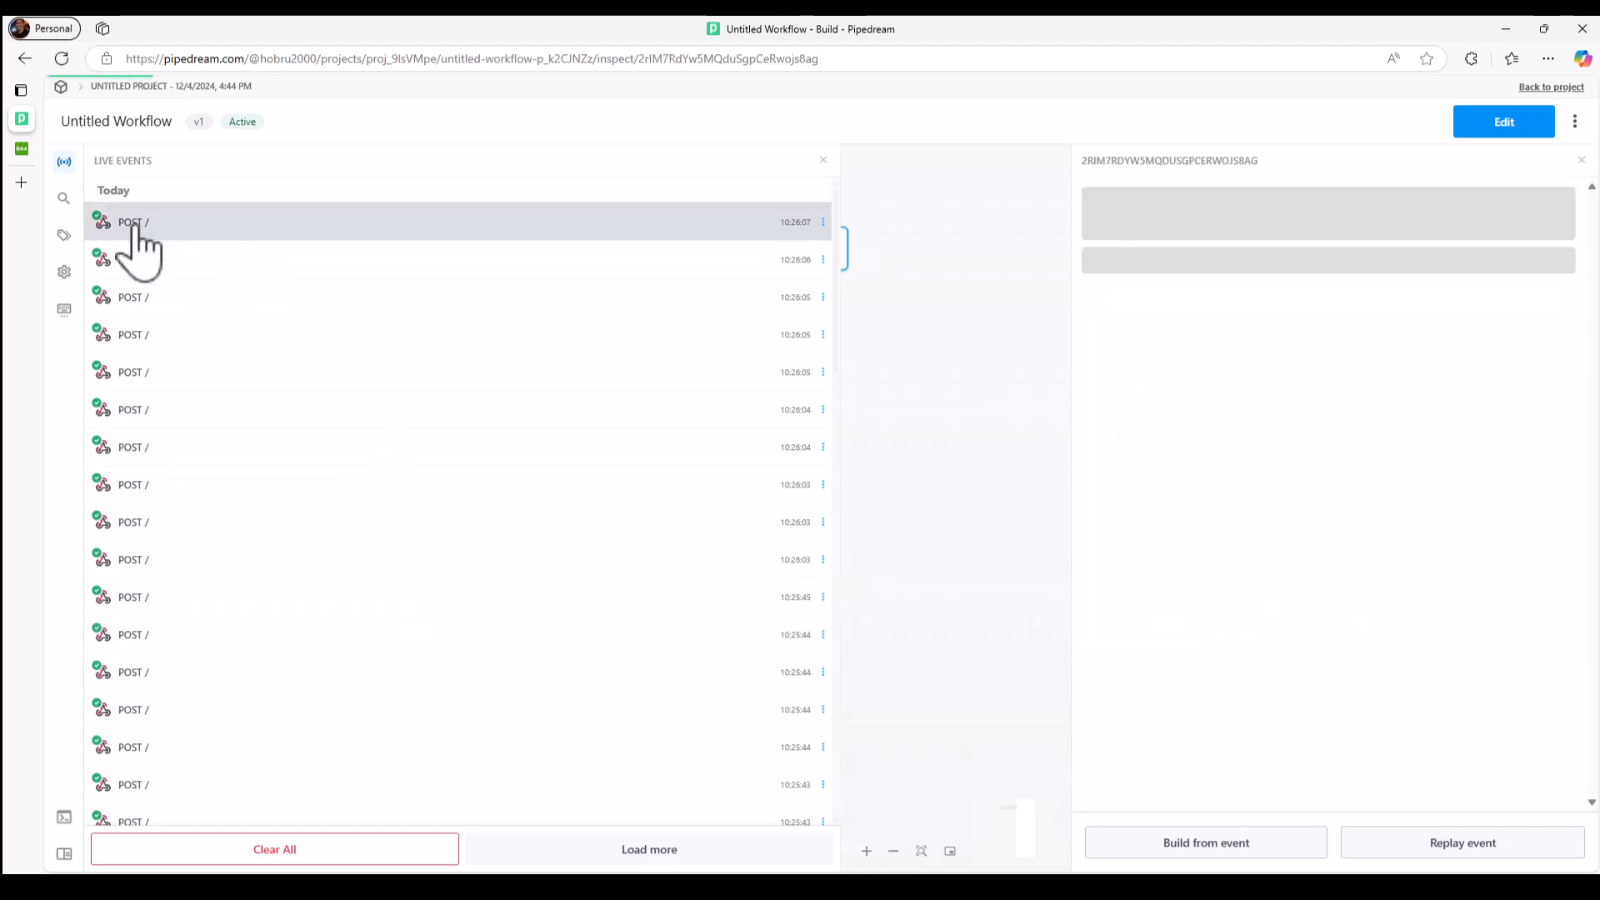
drag(1195, 604, 1233, 623)
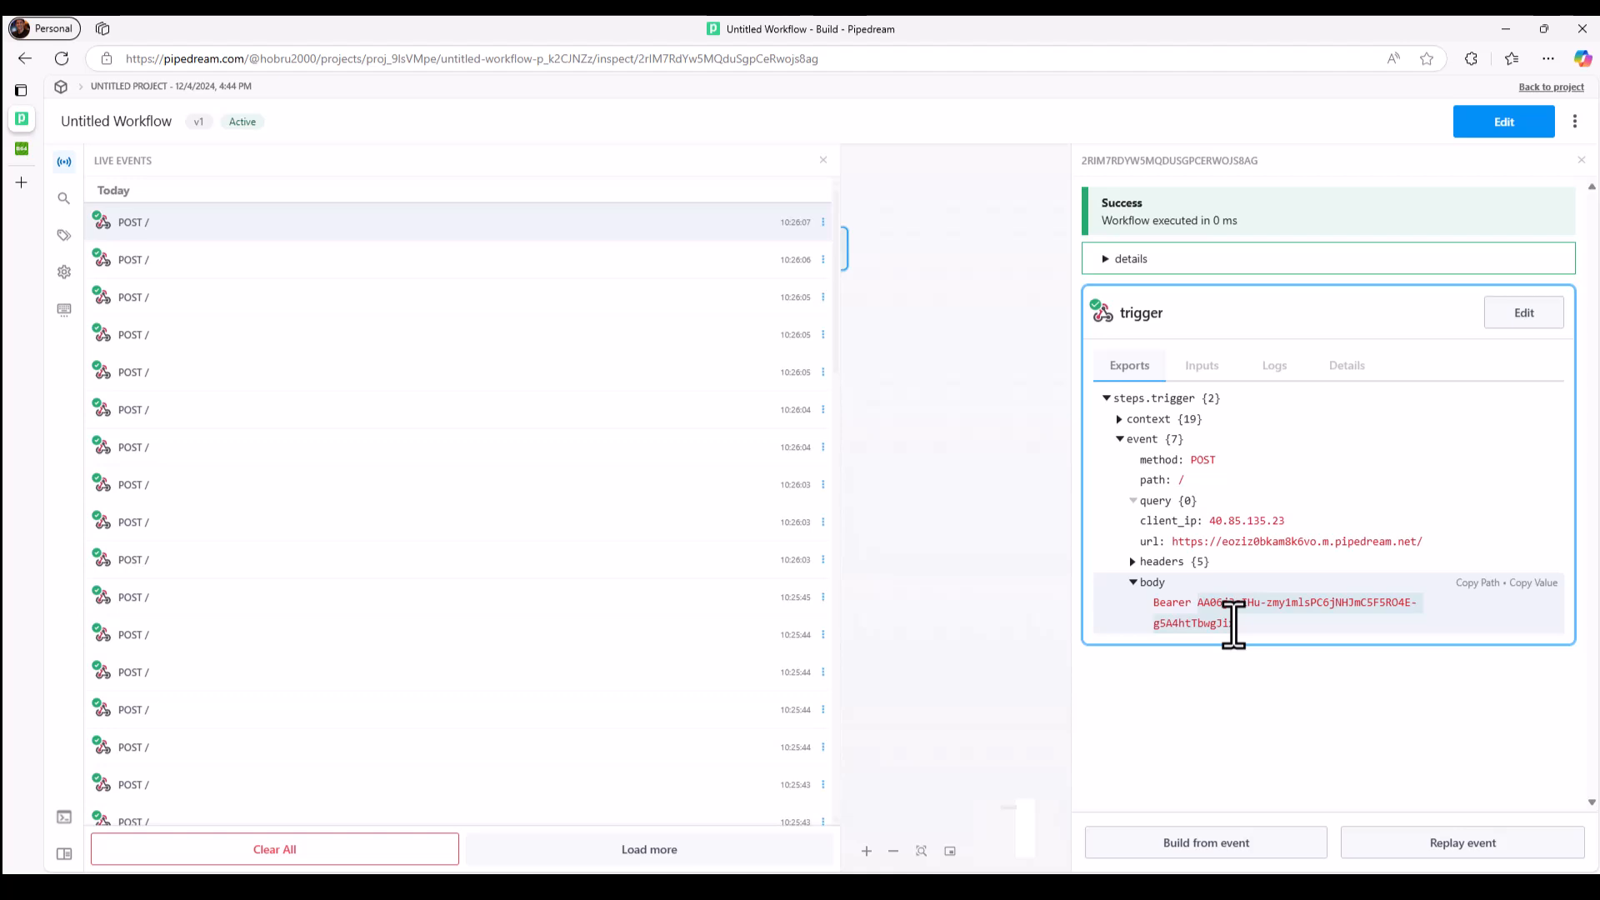
mouse_move(1097, 886)
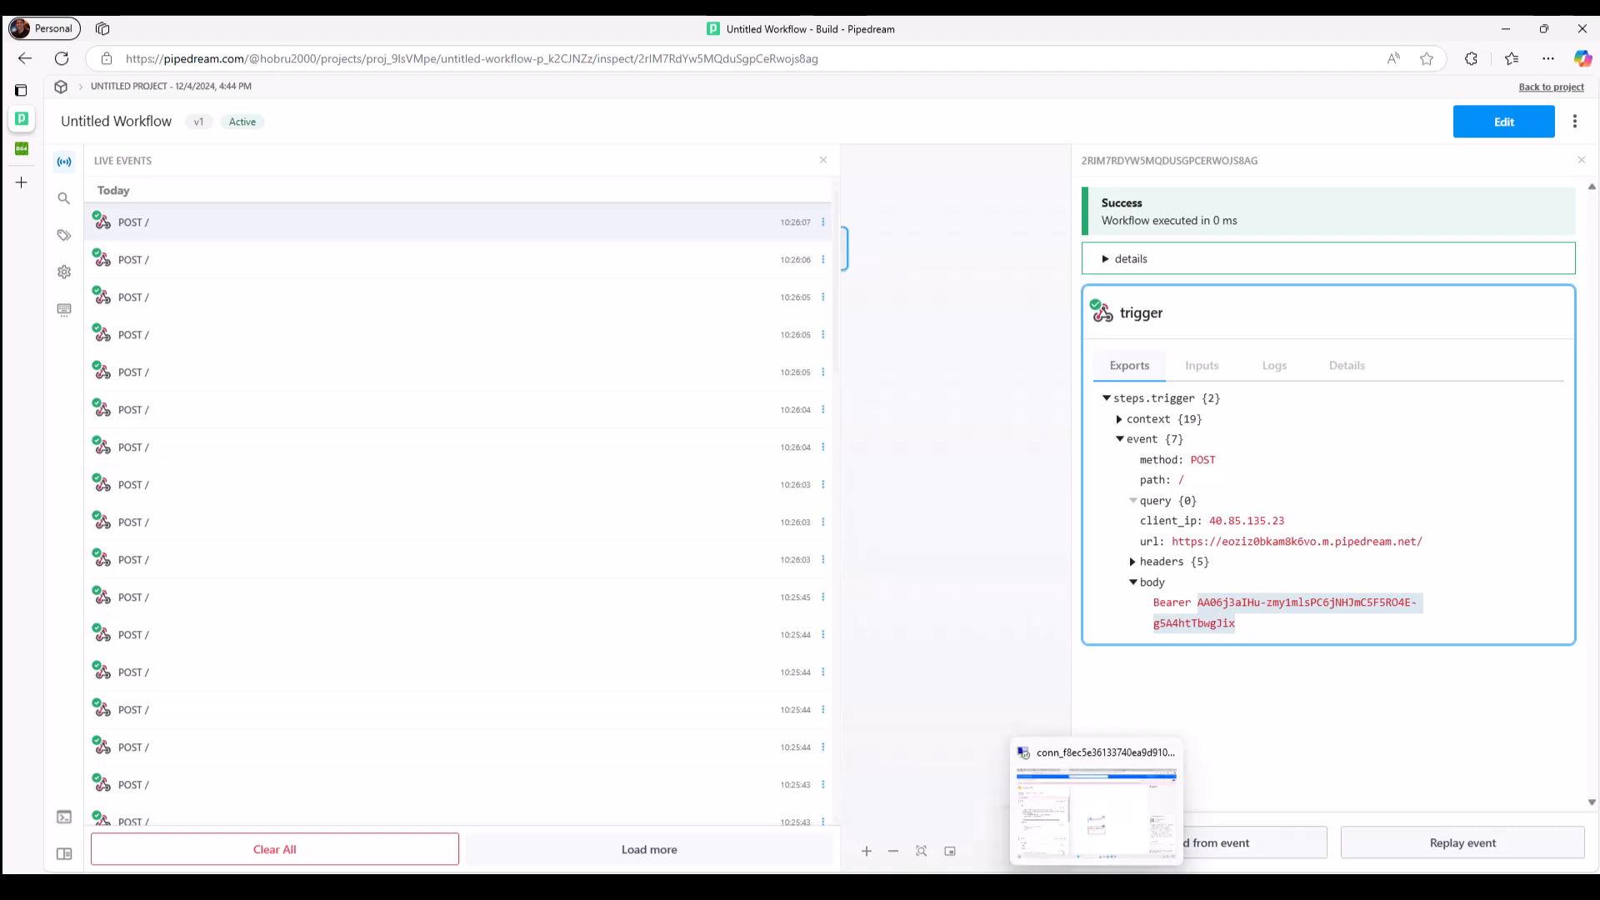
click(1116, 810)
key(alt+Tab)
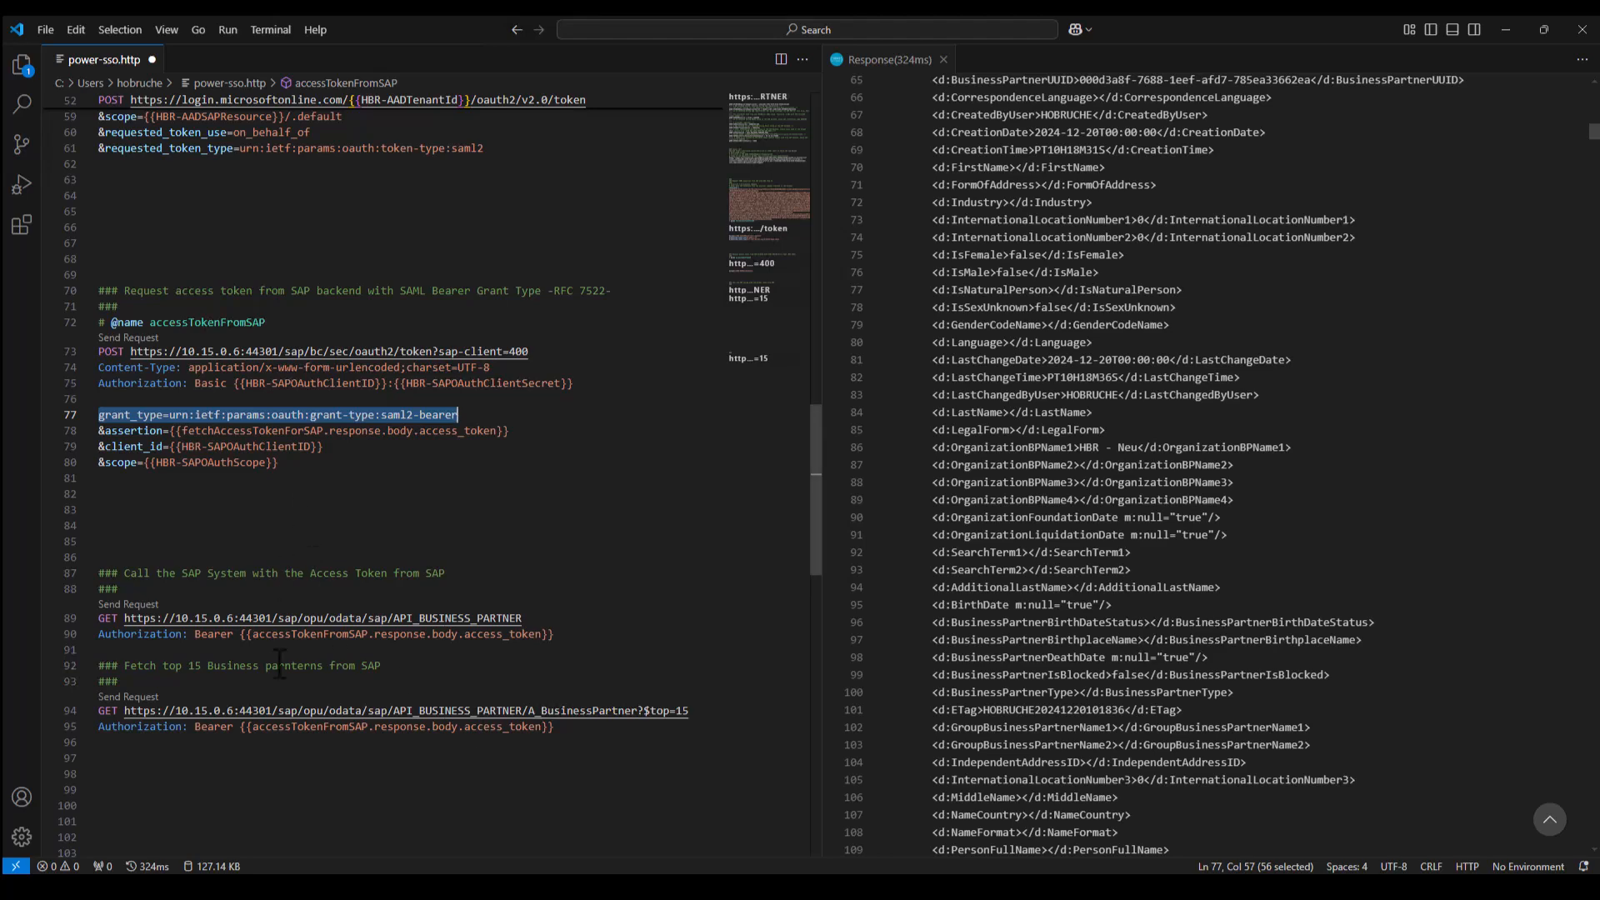
drag(239, 727, 541, 729)
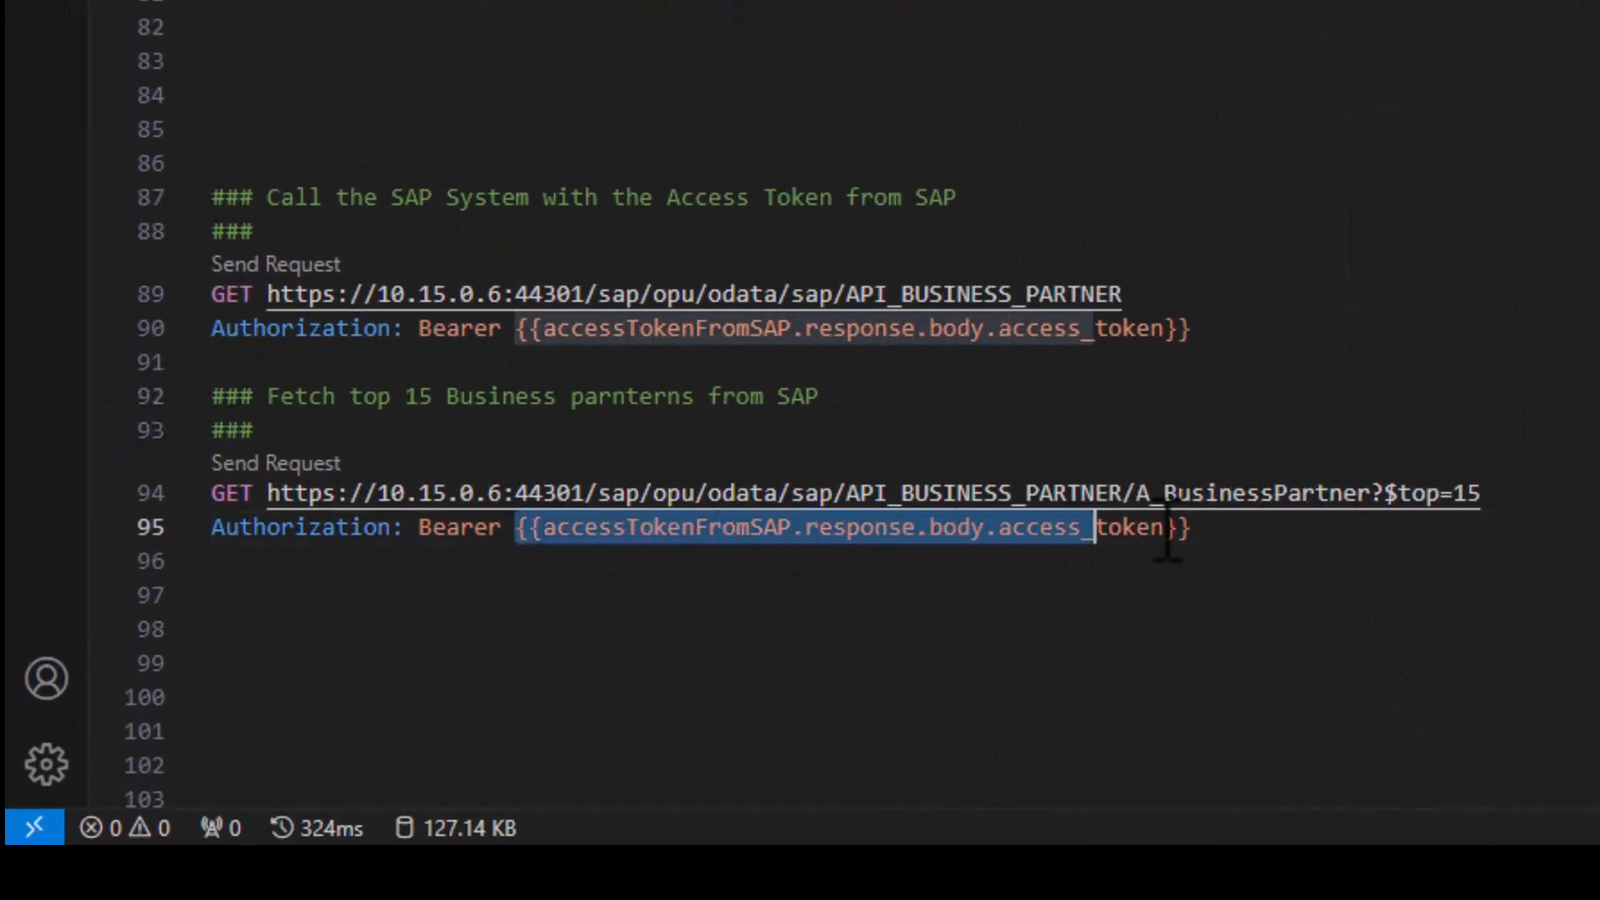
drag(1166, 533, 1192, 533)
key(ctrl+v)
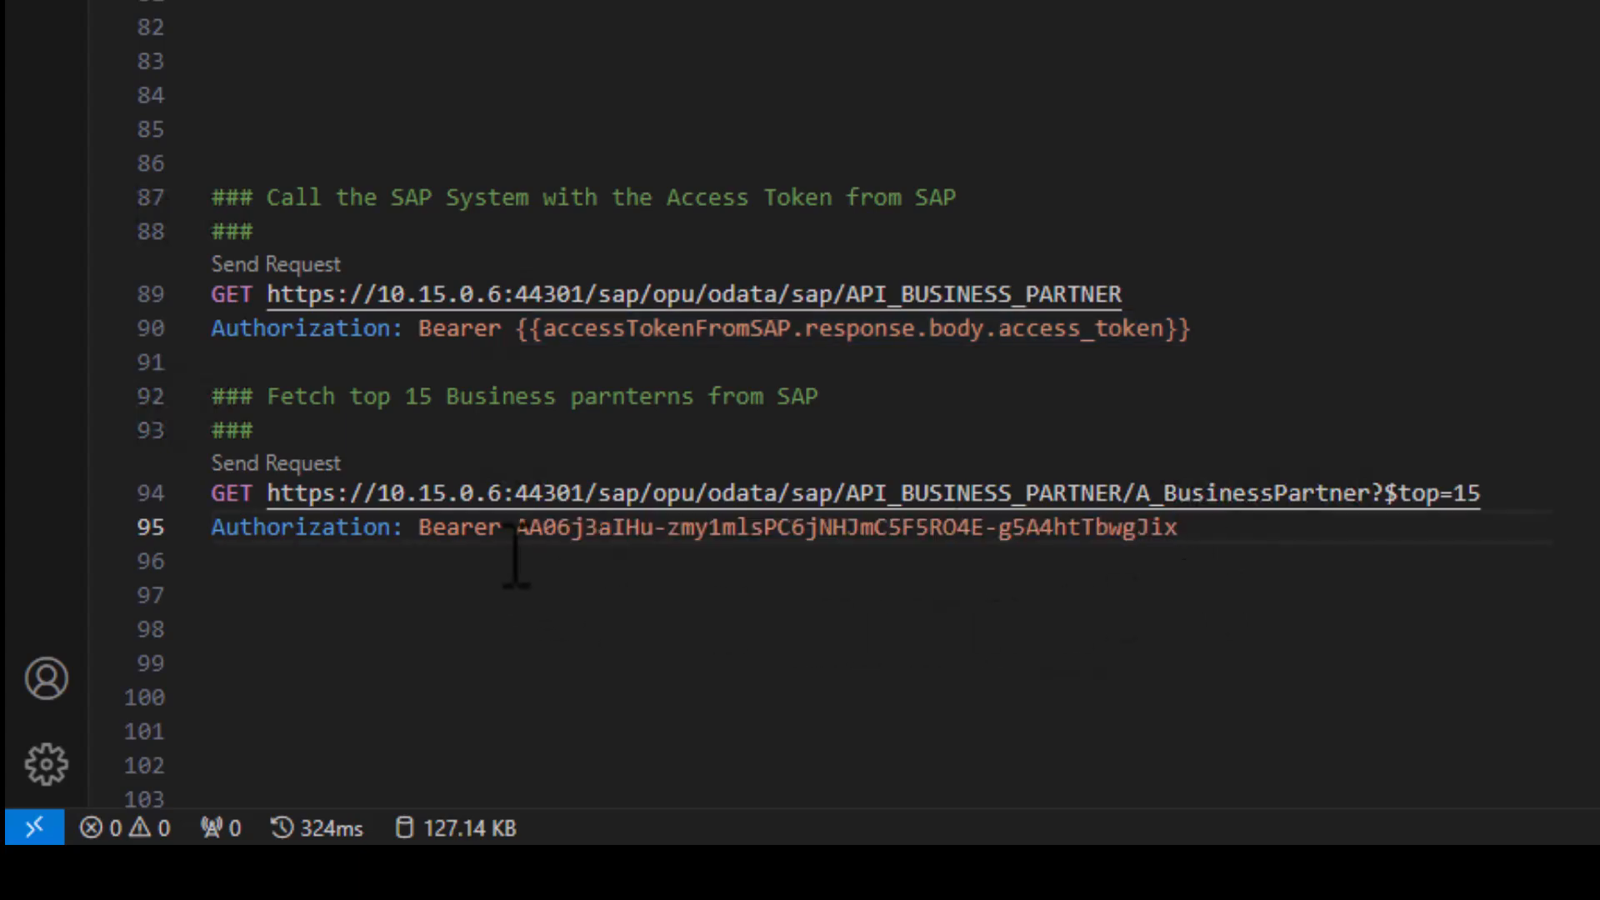
- Send the A_BusinessPartner top 15 request with the pasted bearer token, check the token line and send the request again
click(302, 461)
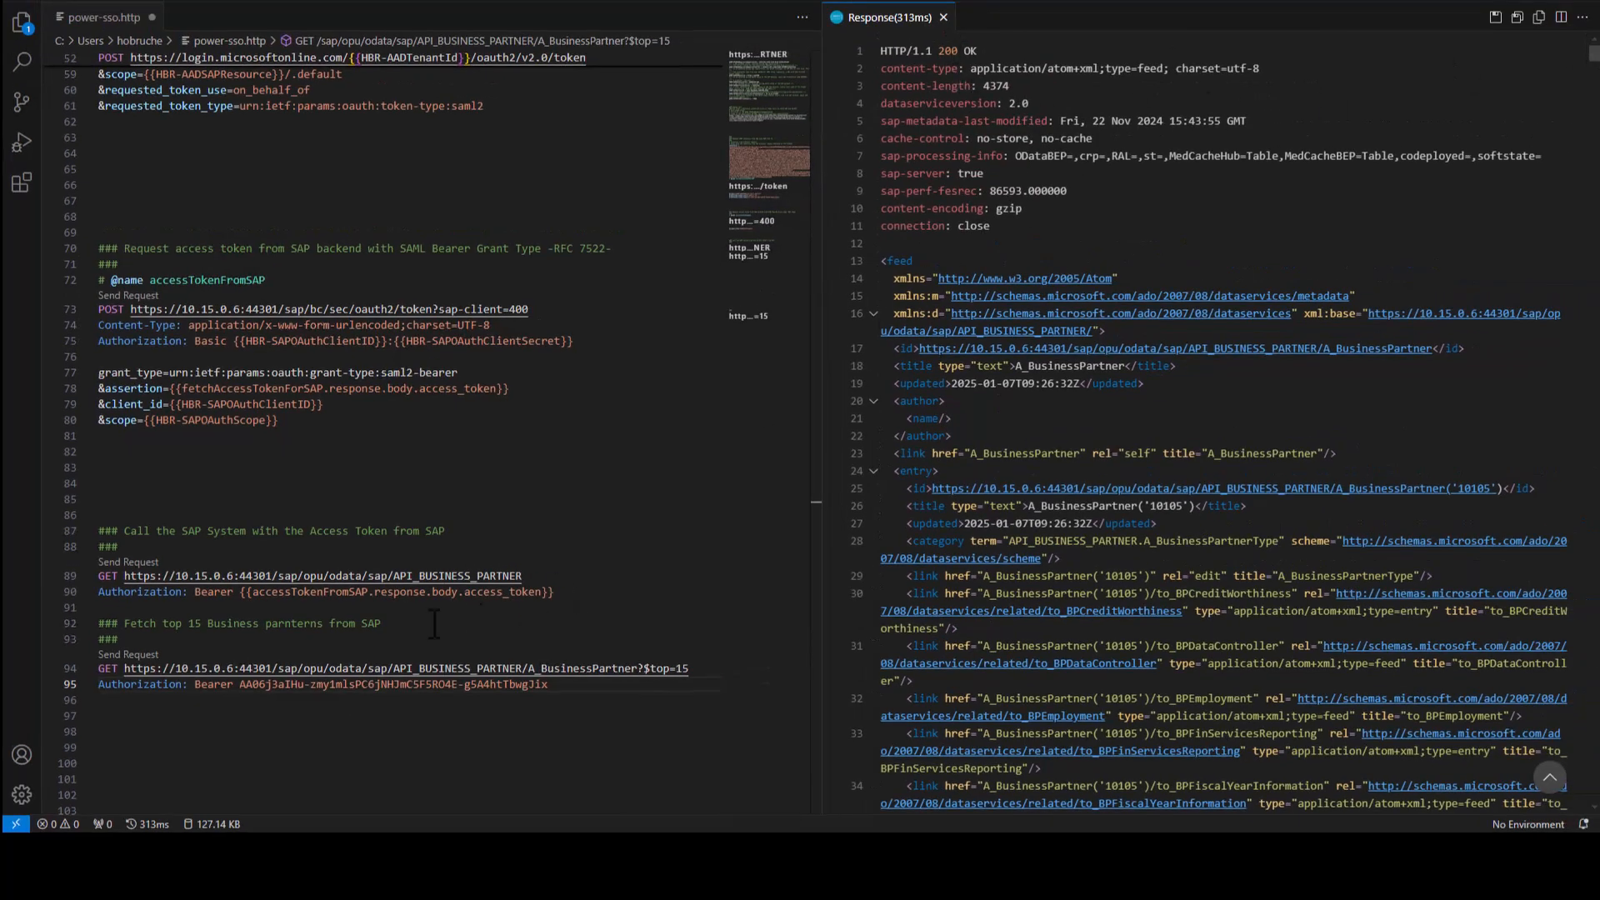
drag(240, 685, 556, 685)
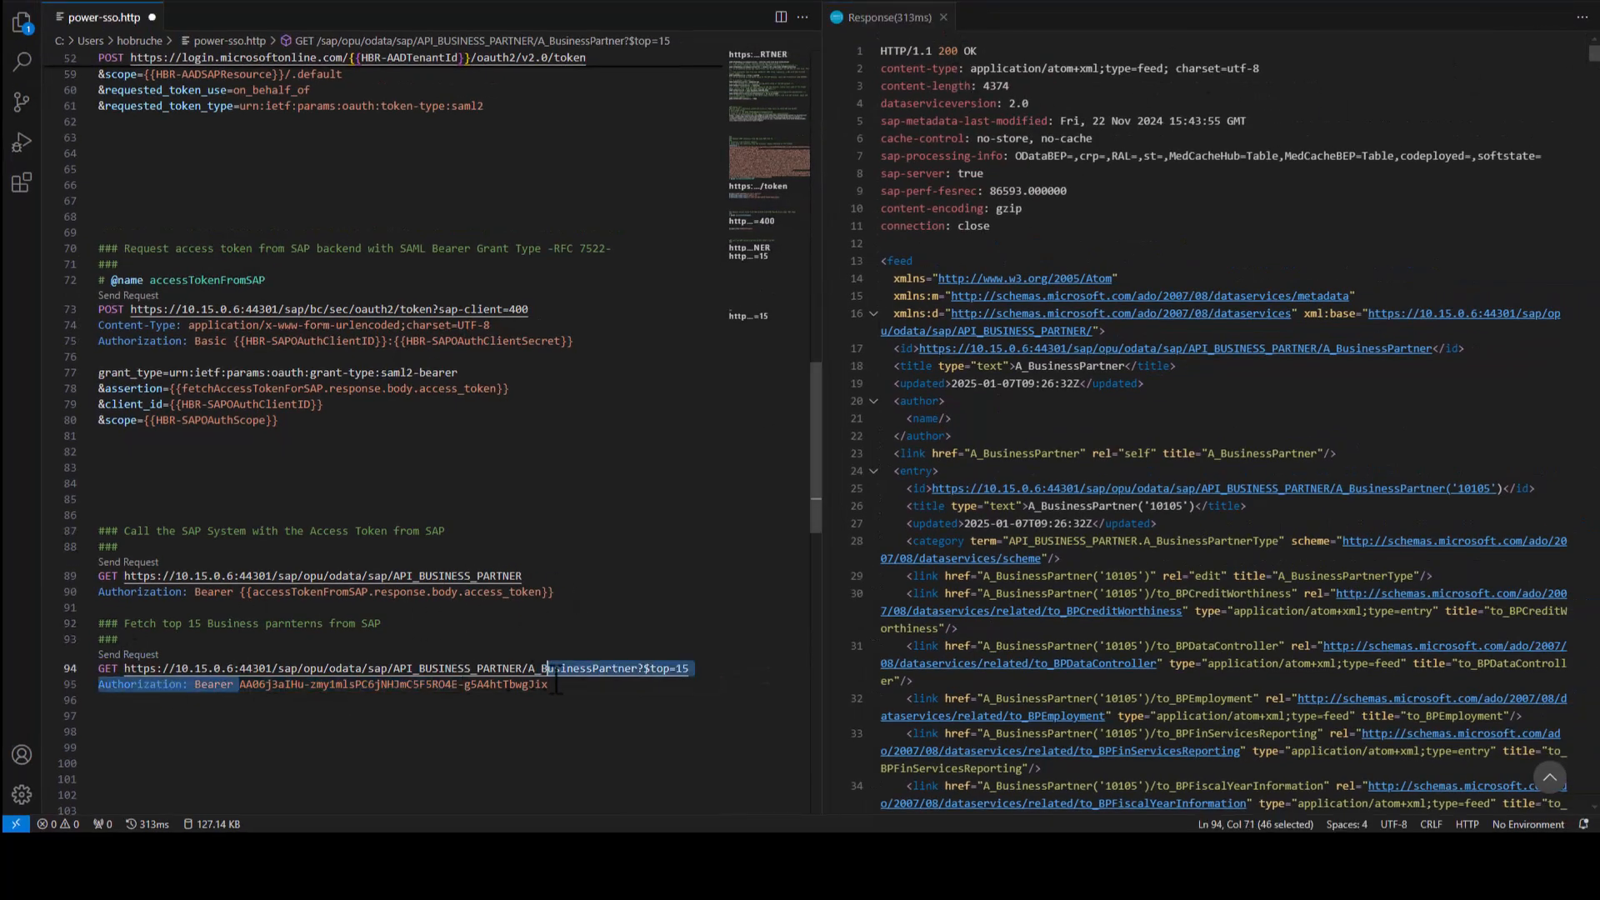
click(150, 654)
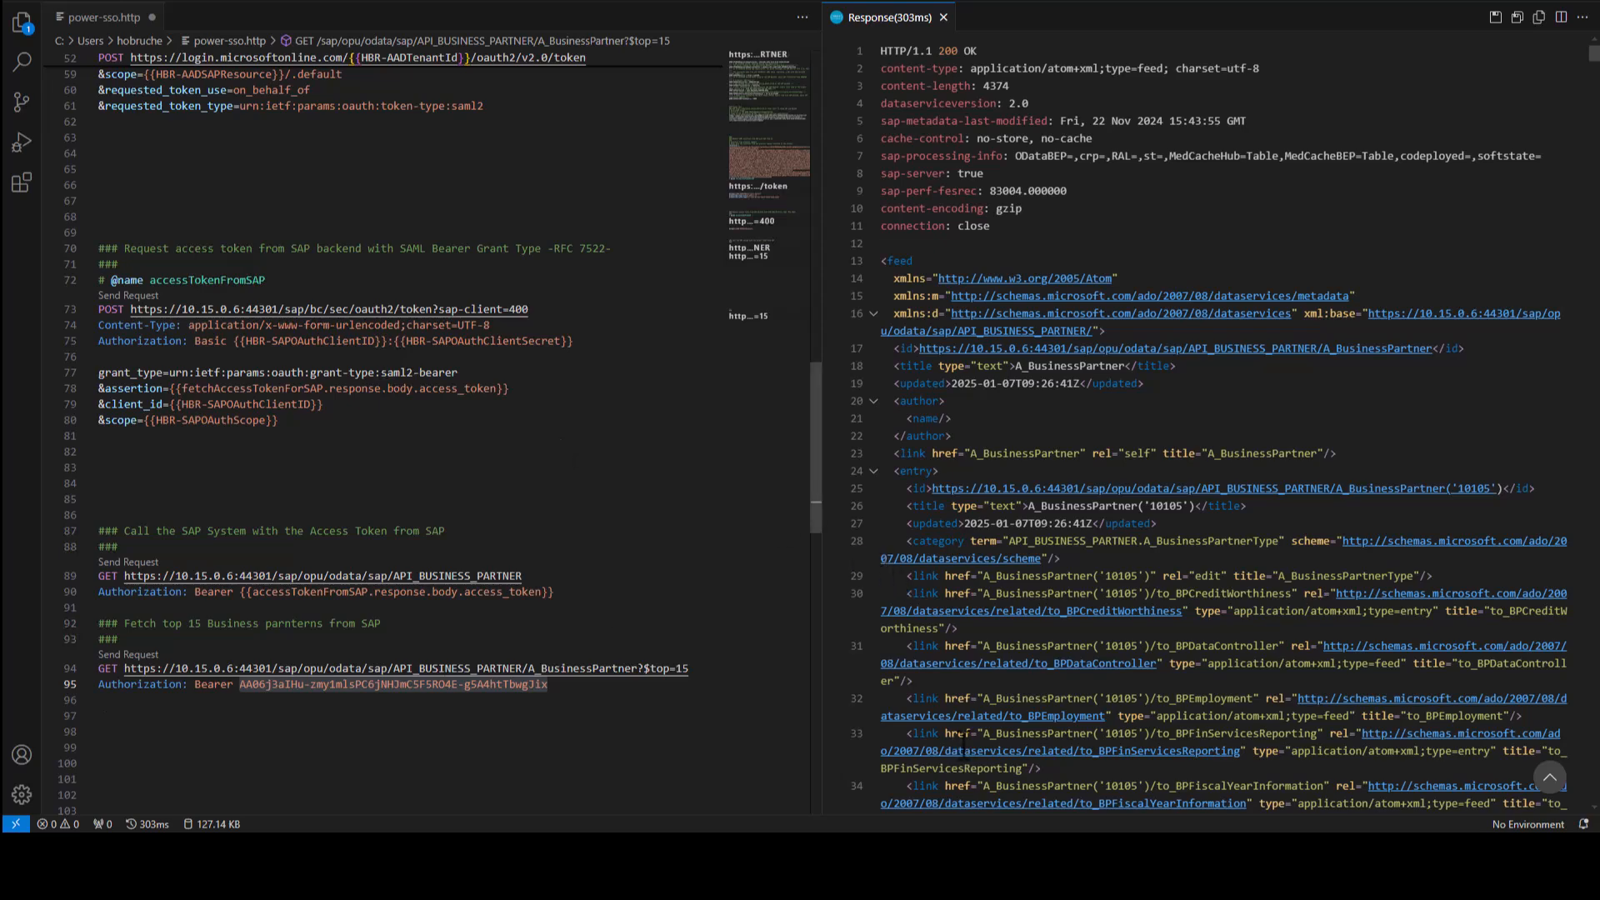
- Switch to Power Automate, open the "SSO from Power Platform" flow for editing and start a new connection for the Query OData entities action
click(917, 779)
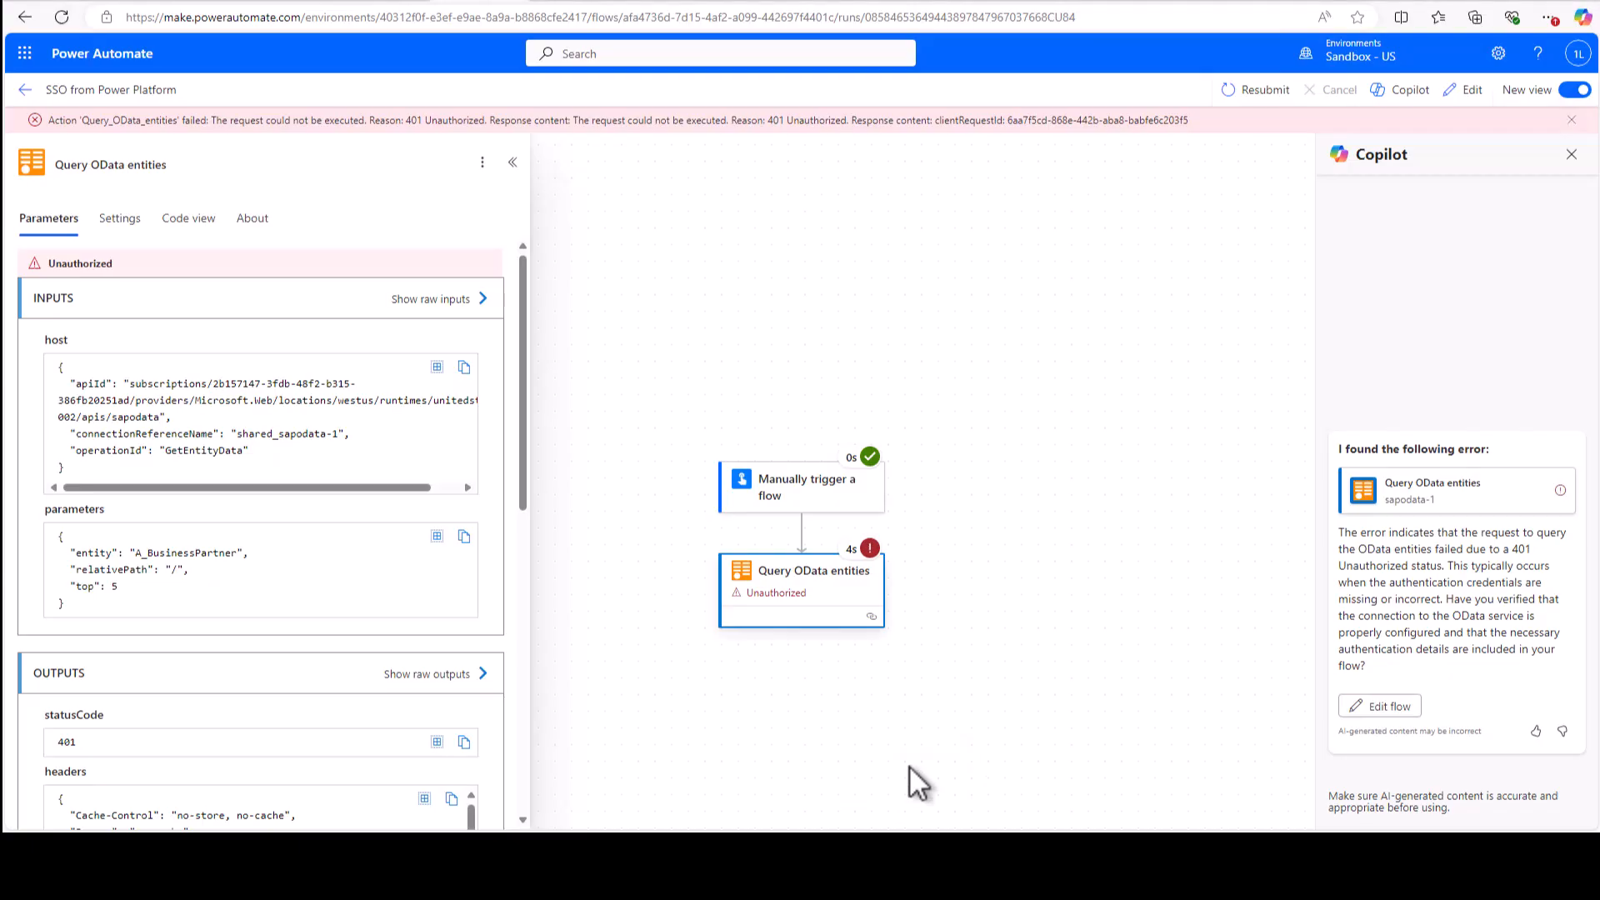
click(1479, 85)
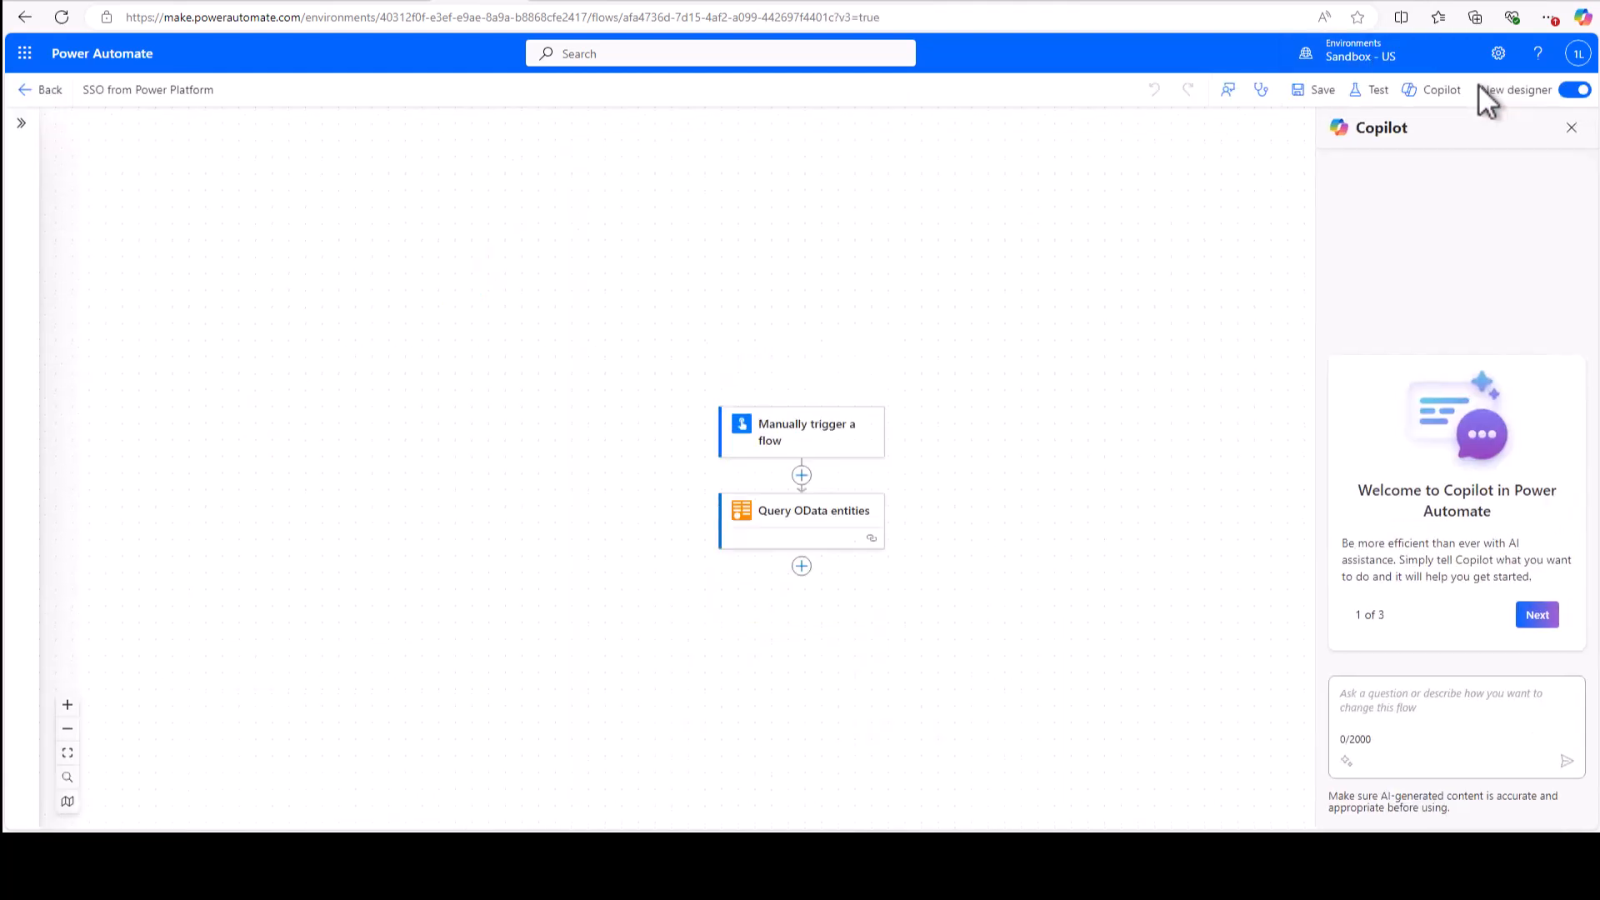
click(807, 550)
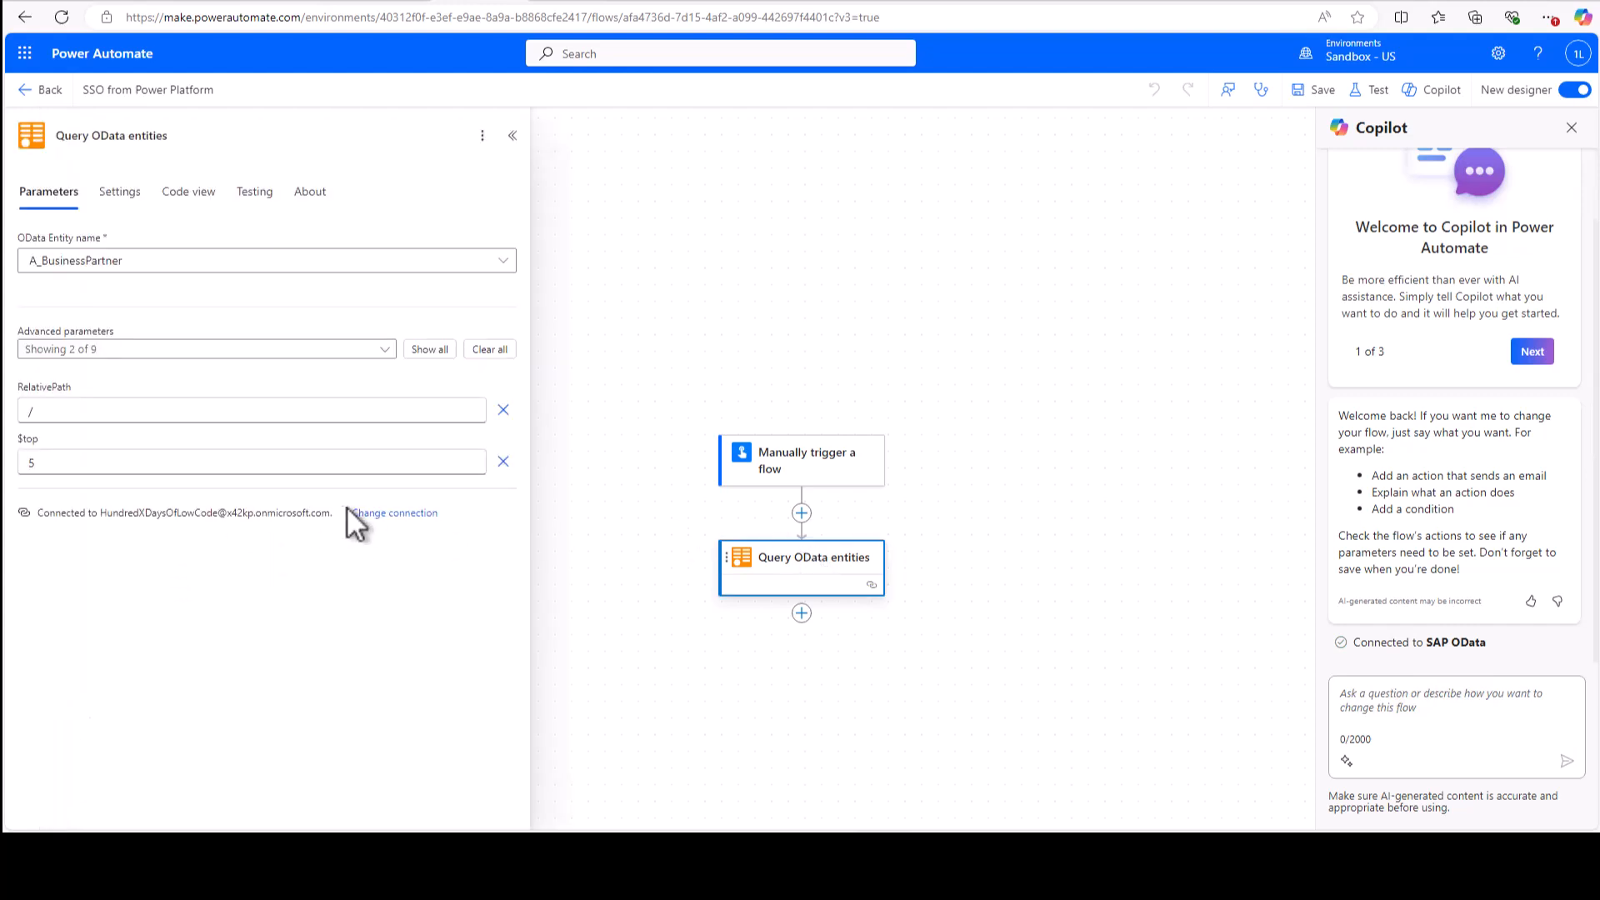
click(372, 511)
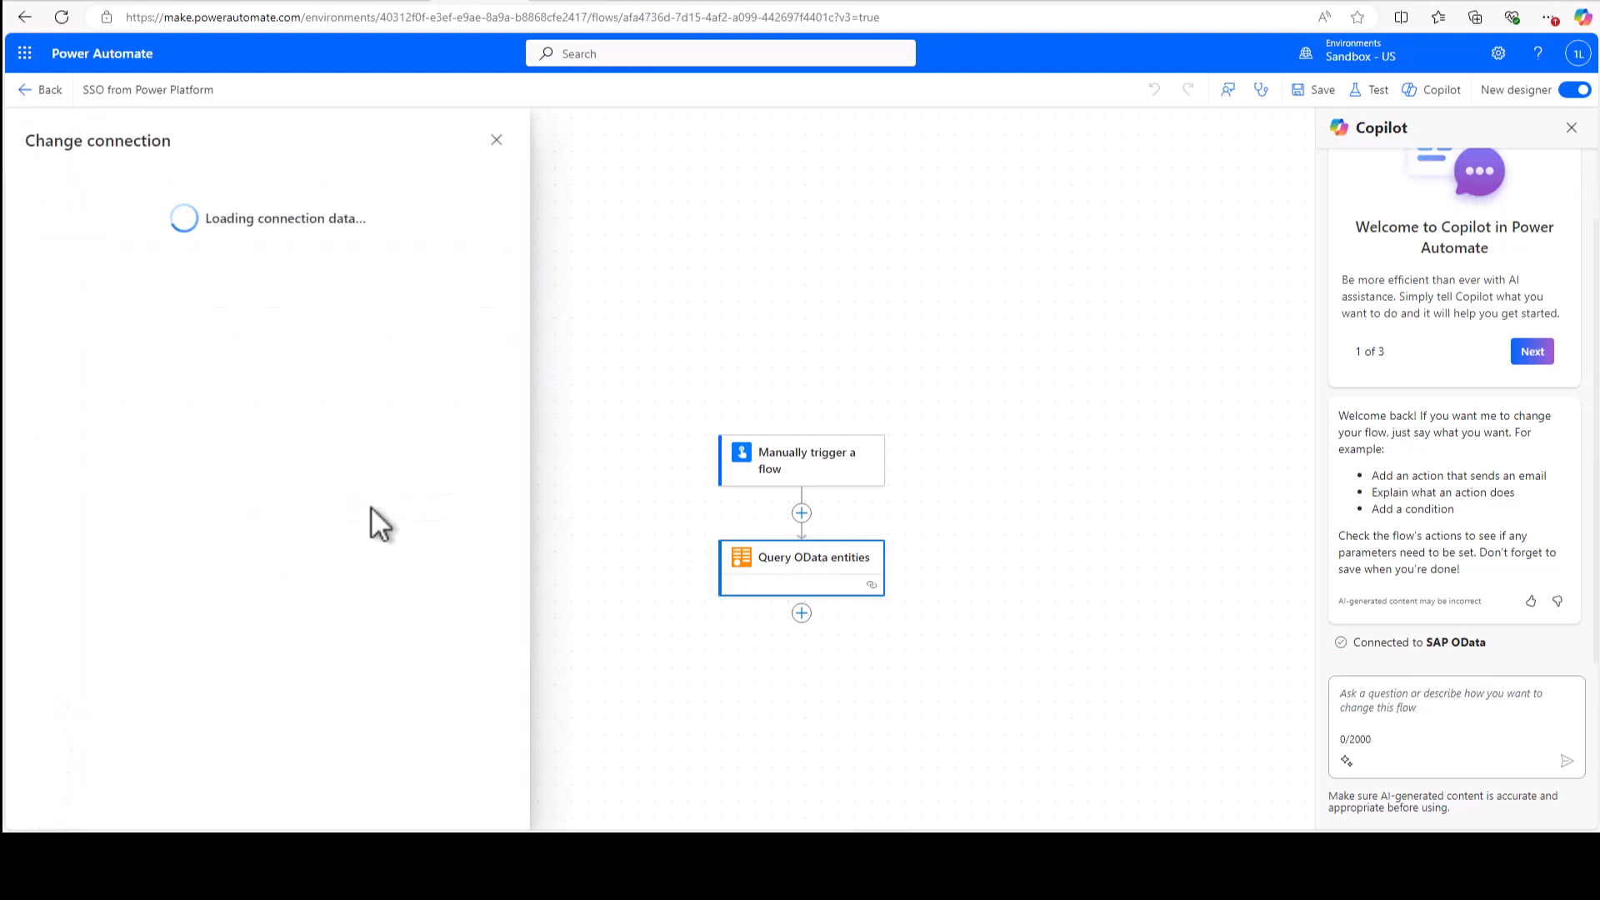
scroll(379, 521, down, 10)
click(215, 789)
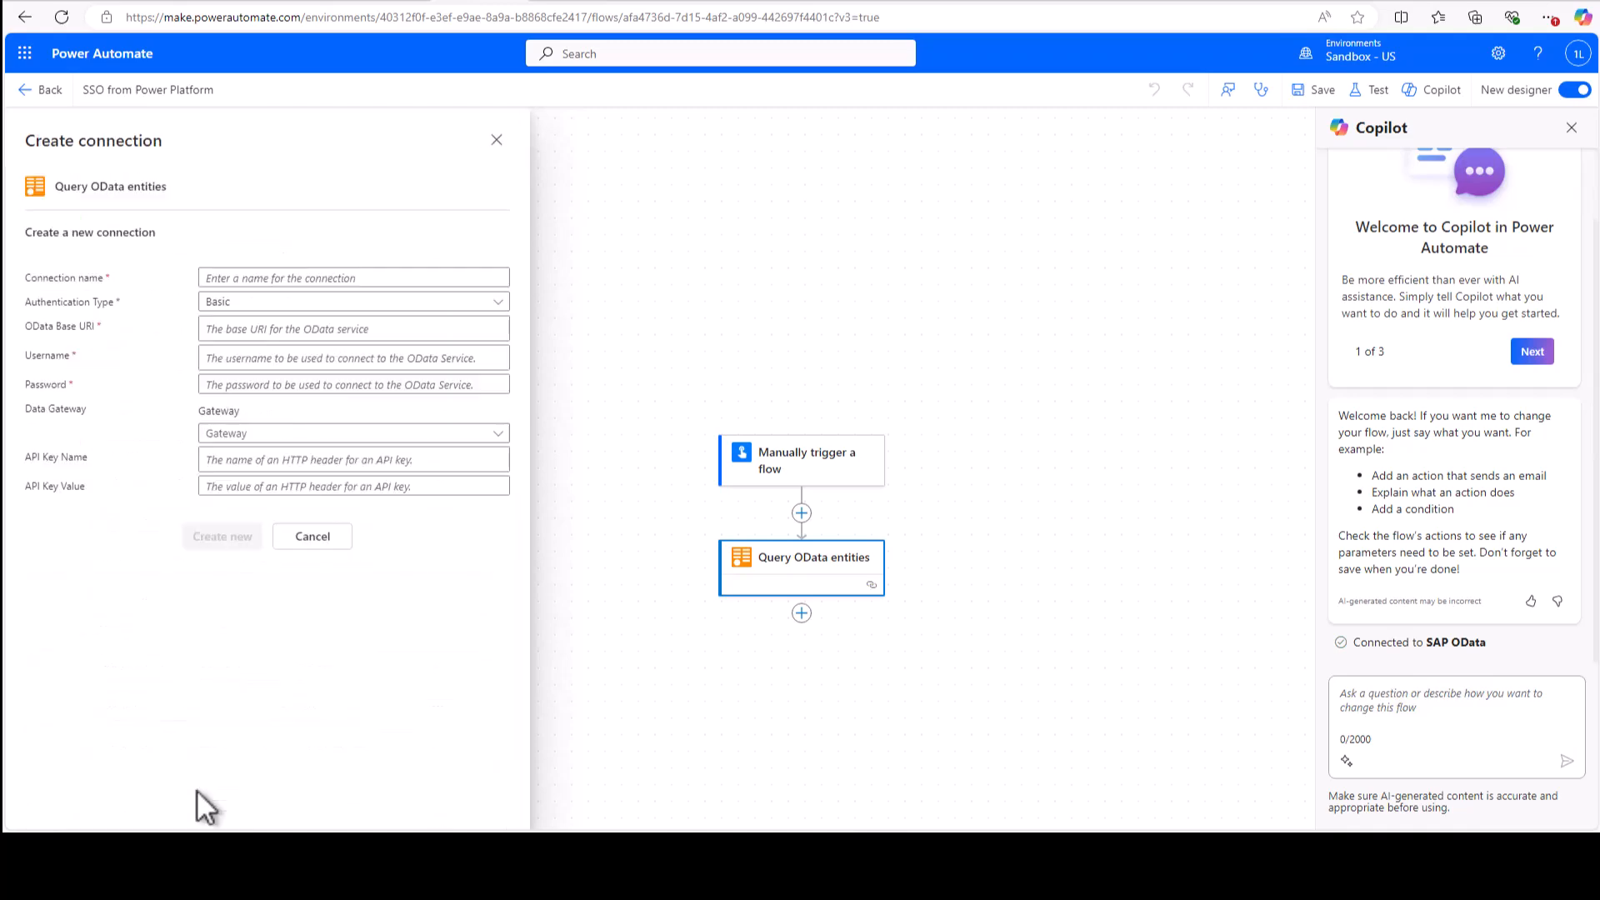
- Name the new connection SSO2 and set its authentication type to Microsoft Entra ID Integrated (with APIM)
text(SSO2)
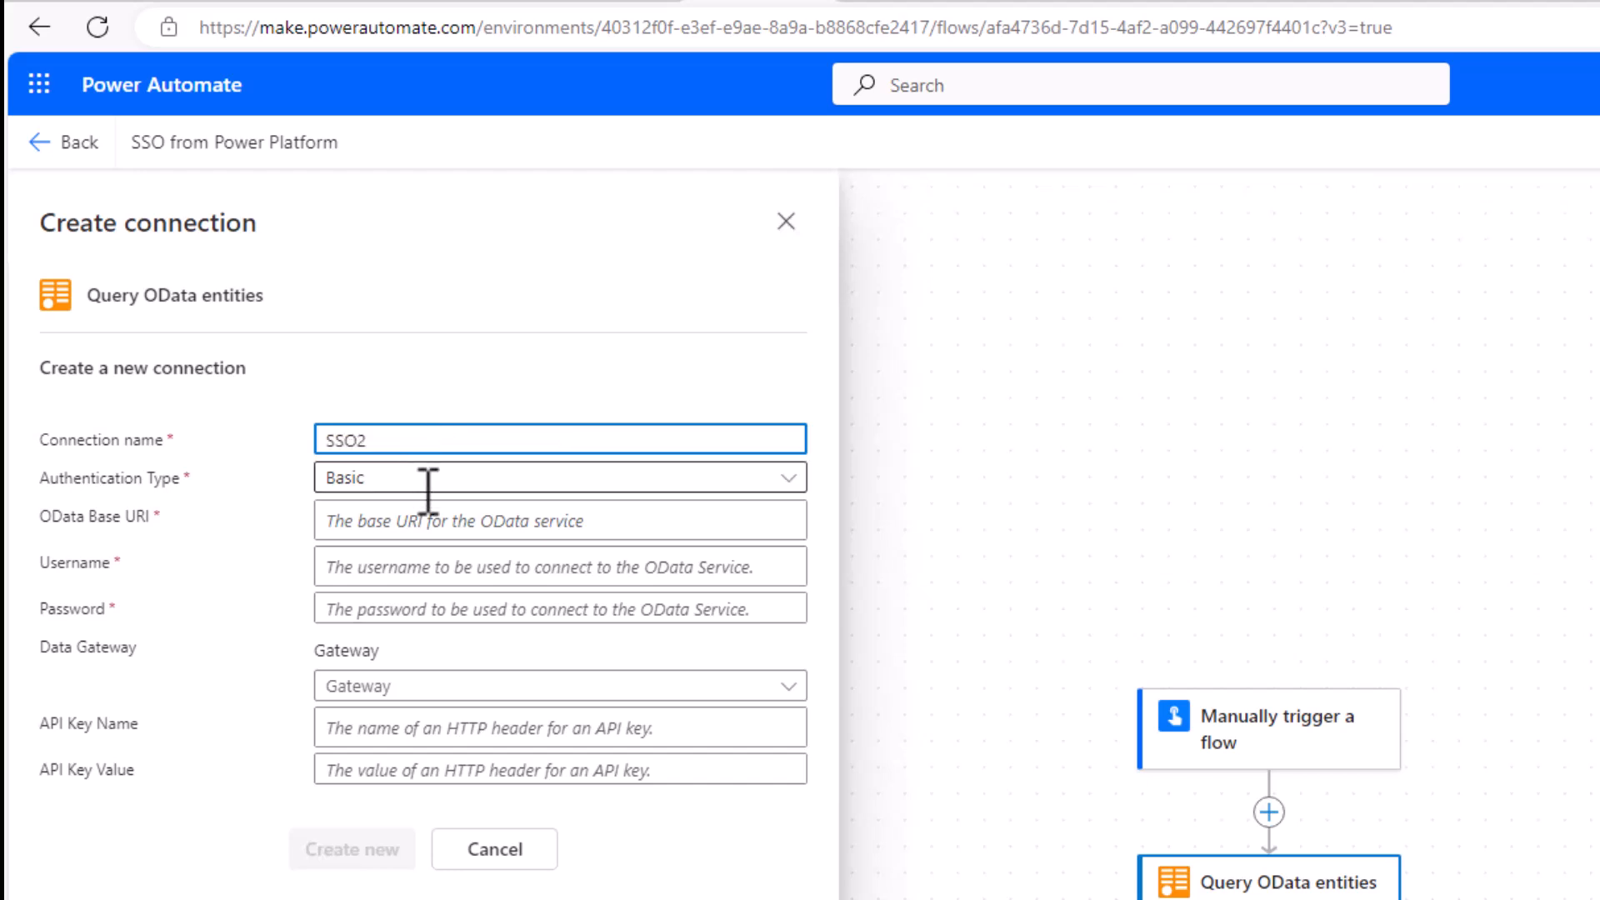
click(430, 482)
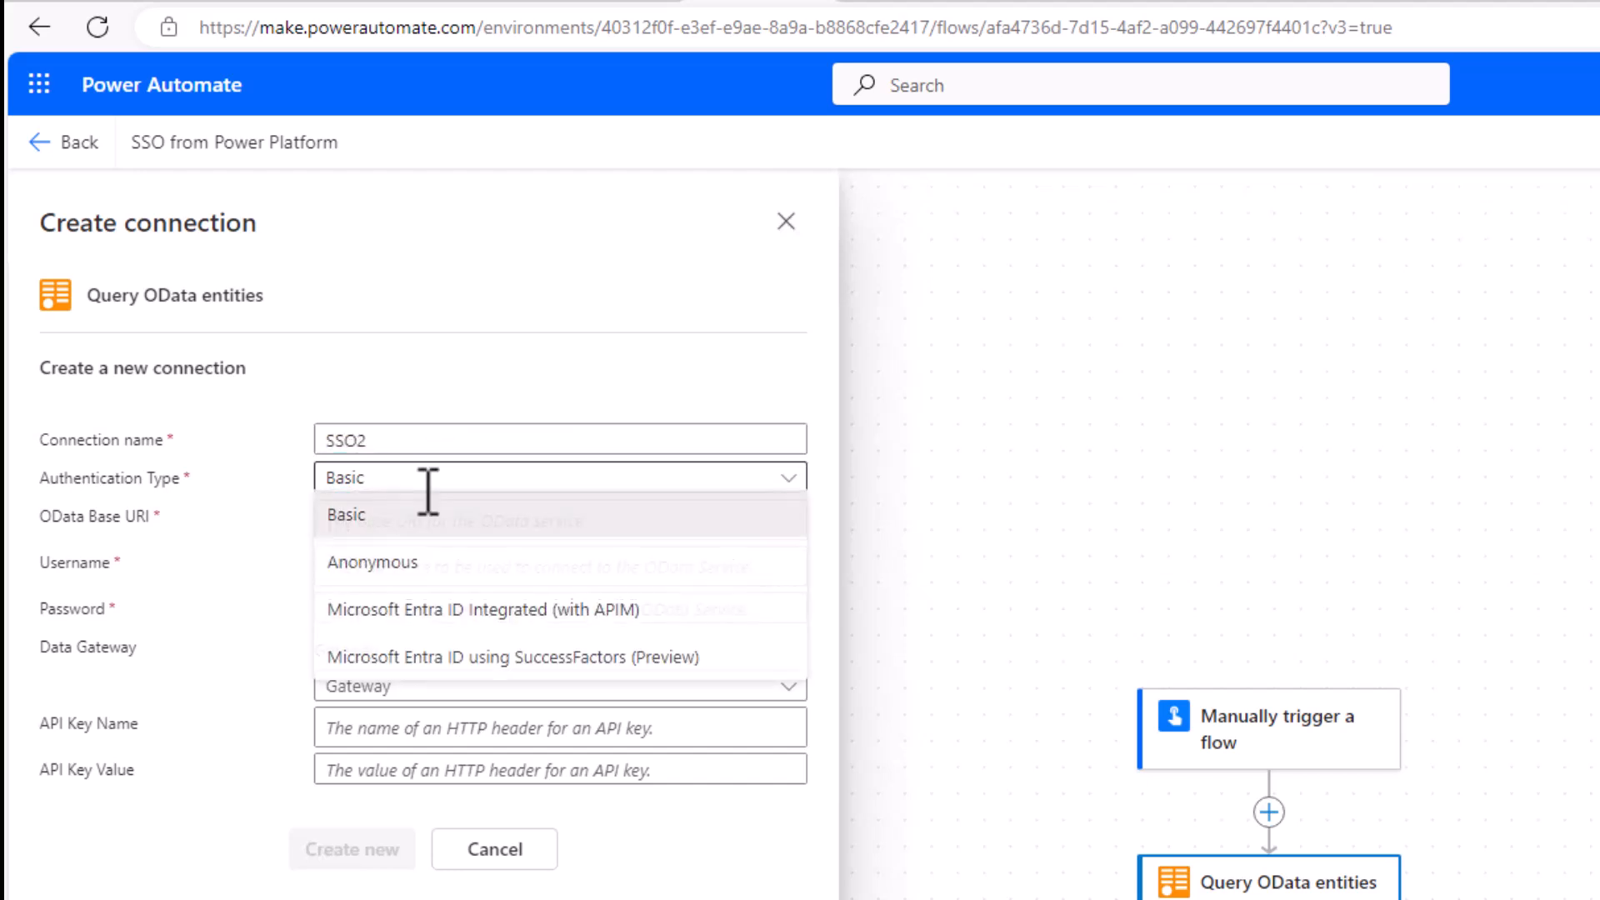
click(409, 613)
click(392, 521)
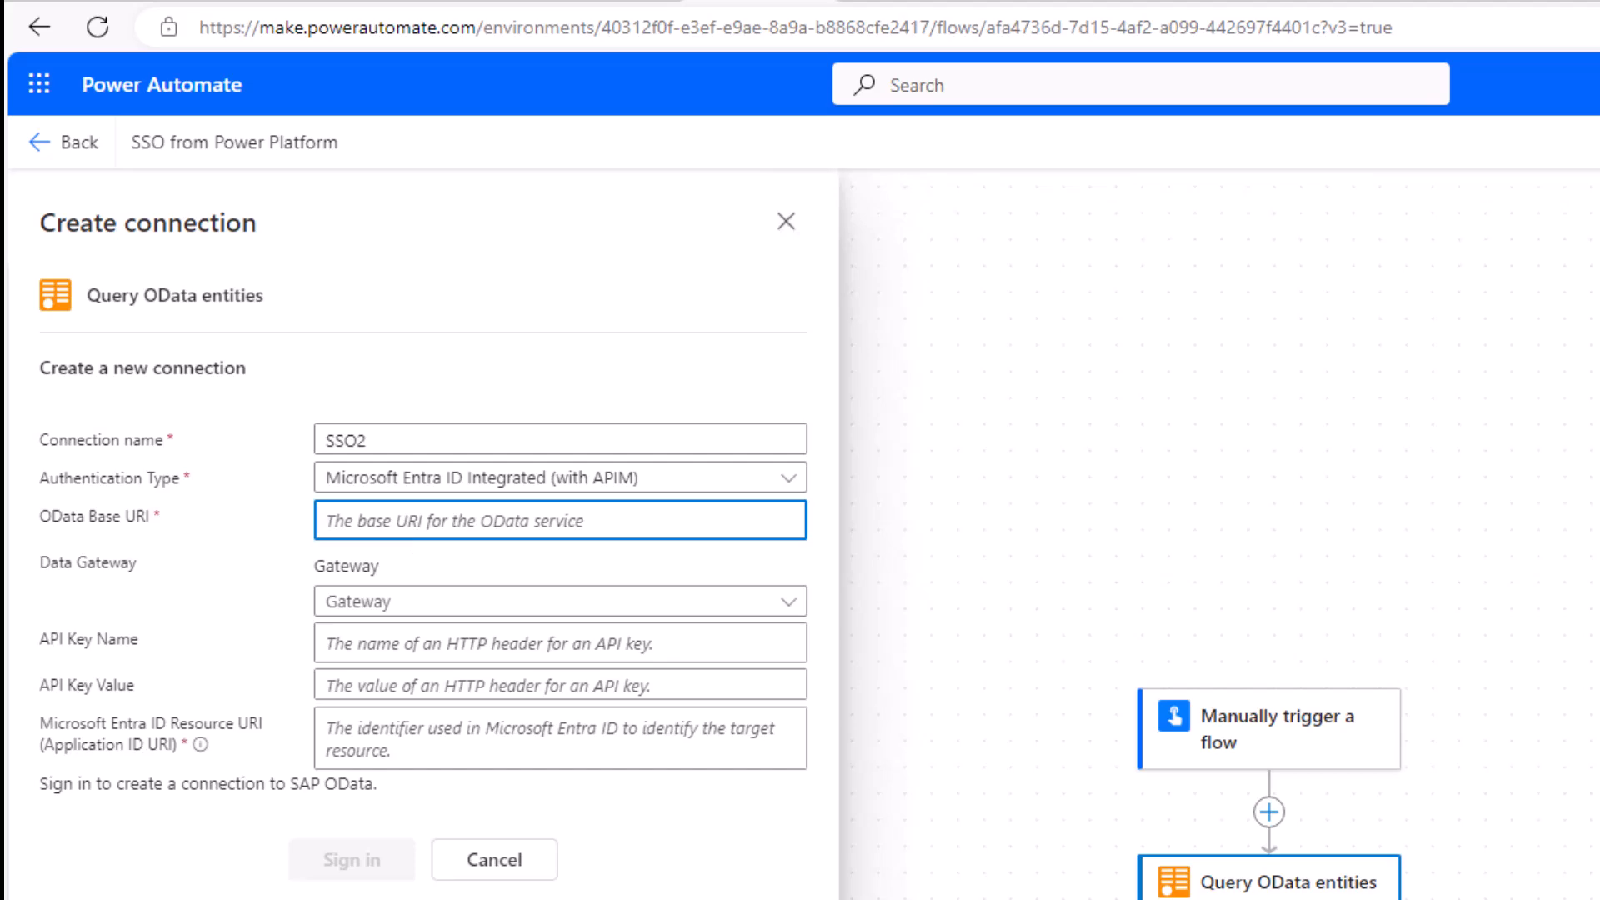
key(alt+Tab)
key(alt+Tab)
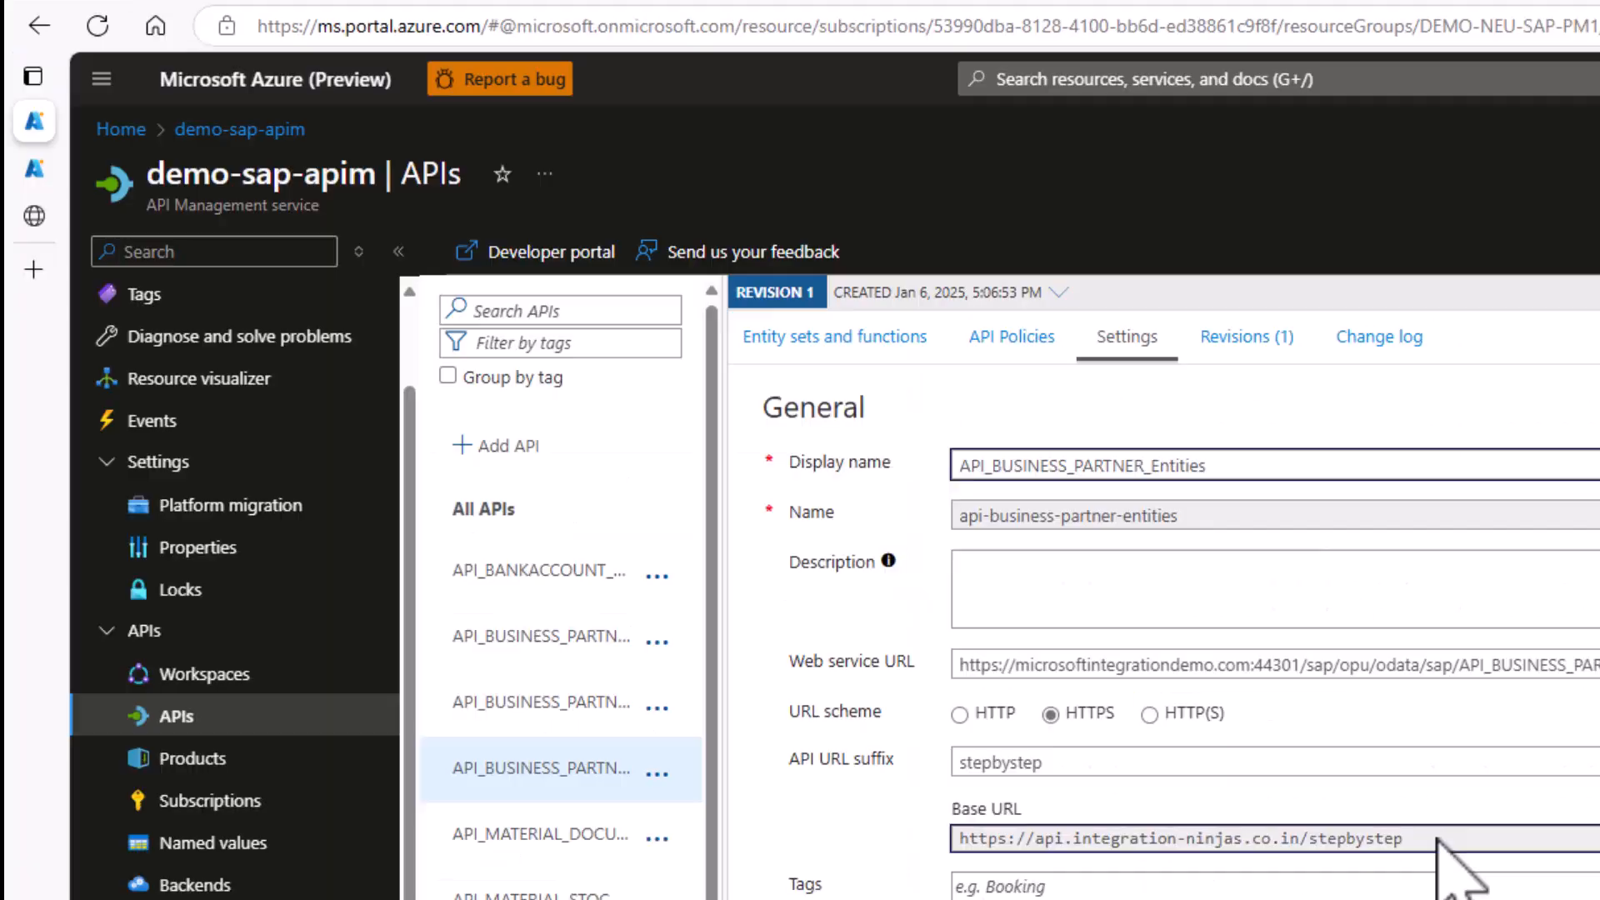
drag(1446, 857, 900, 839)
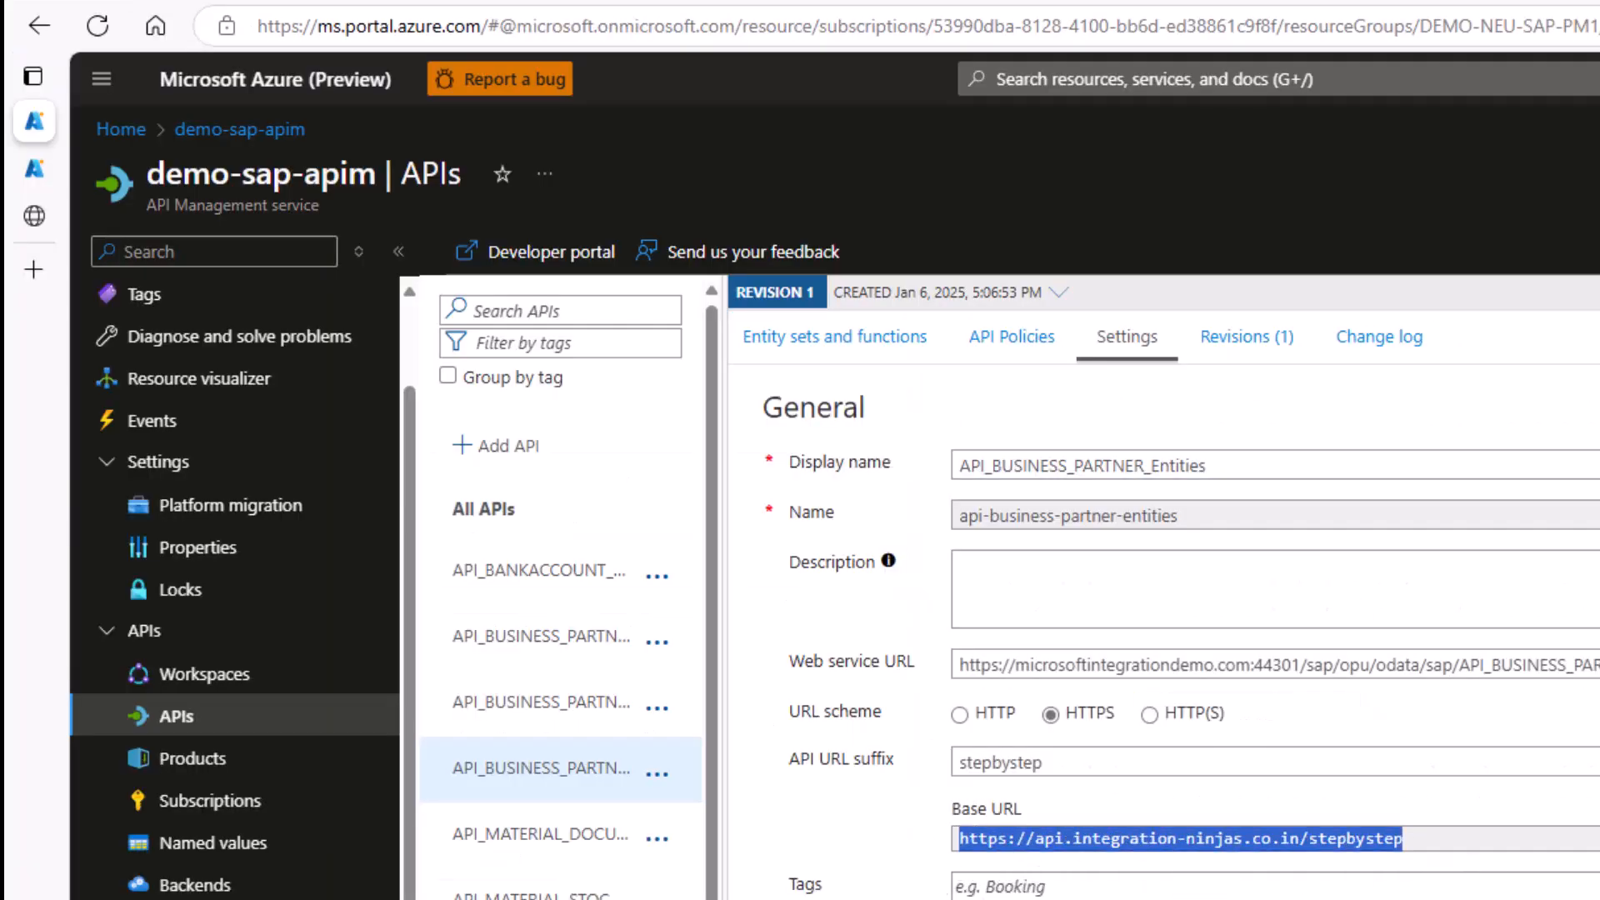
text(https://api.integration-ninjas.co.in/stepbystep)
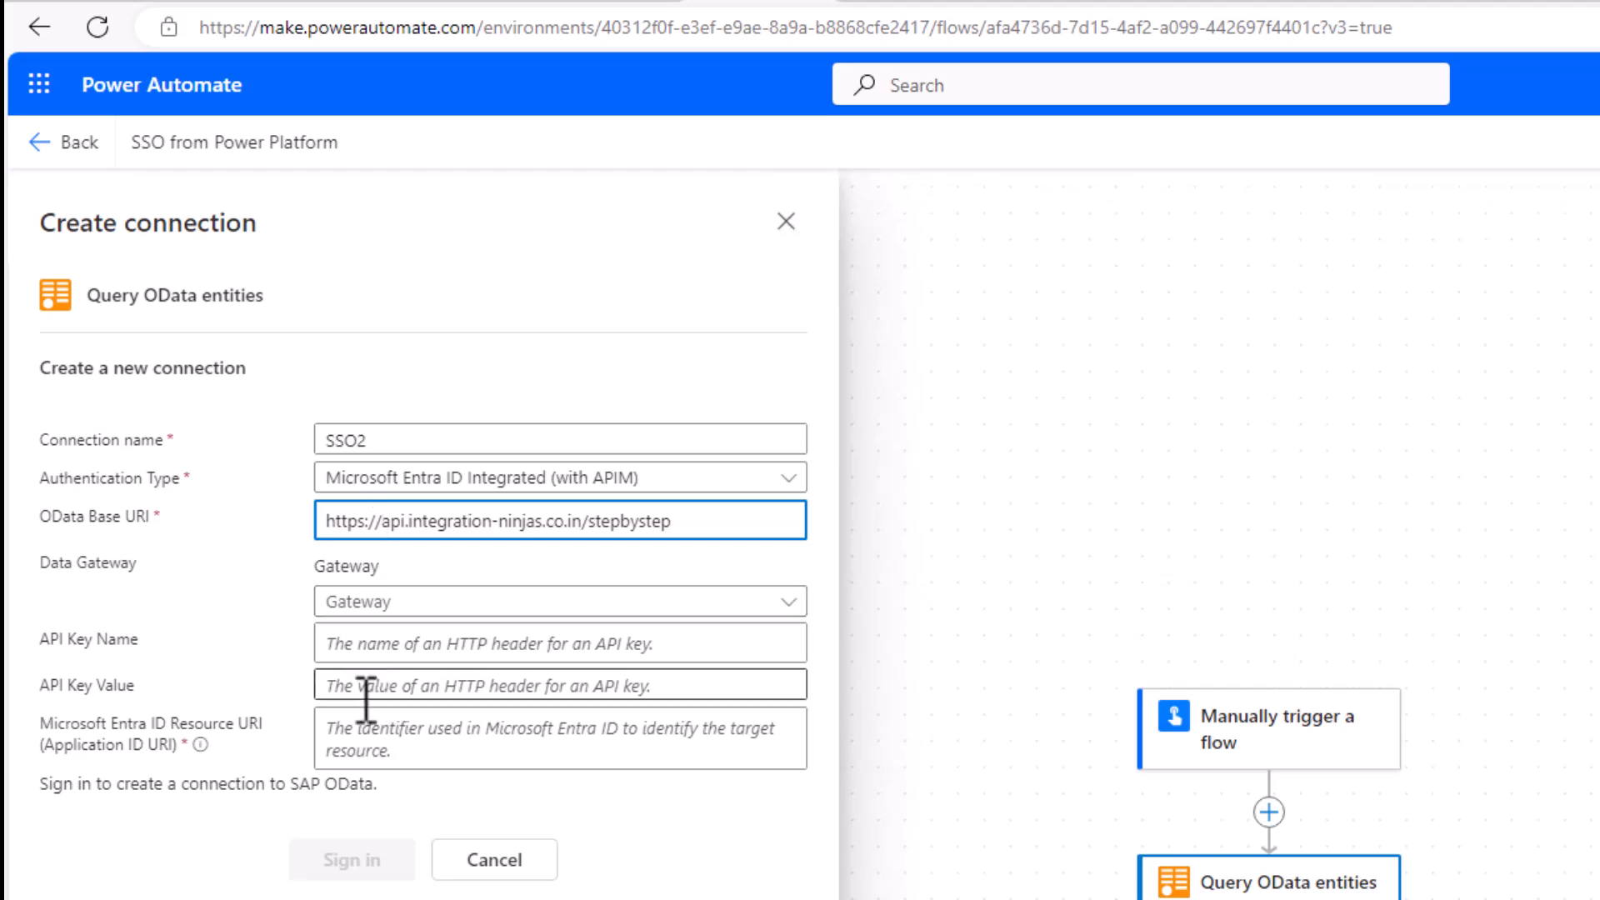
- Copy the api:// application ID URI from the manual call's scope in VS Code's power-sso.http into the Microsoft Entra ID Resource URI, without the trailing slash
click(357, 732)
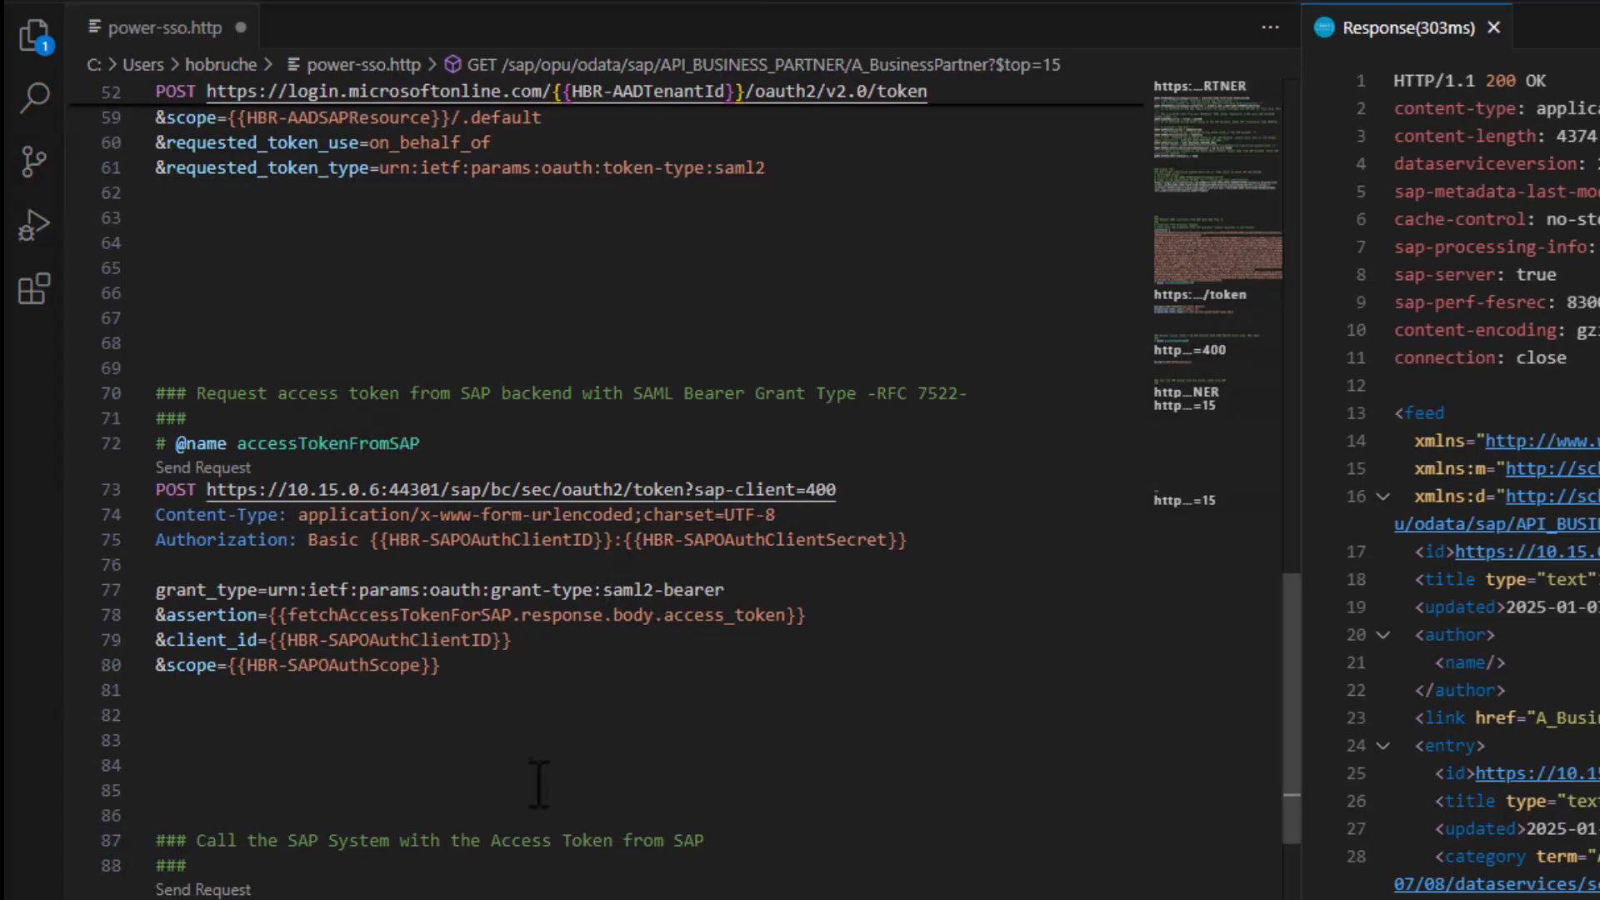
scroll(542, 696, up, 10)
scroll(542, 687, up, 10)
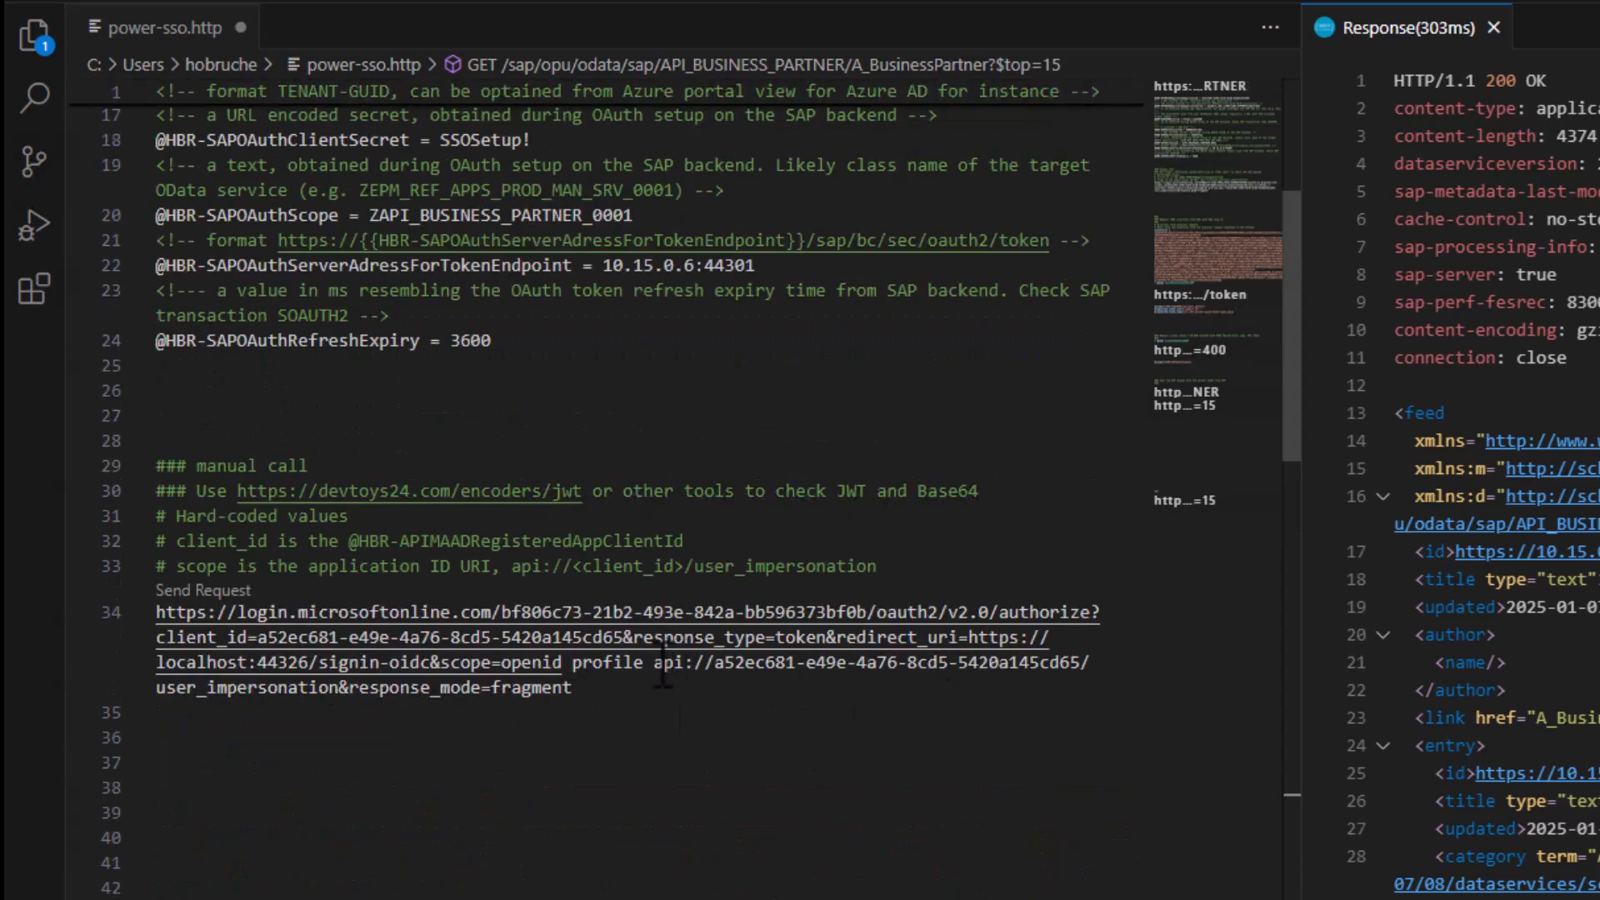
drag(655, 663, 1090, 663)
key(ctrl+c)
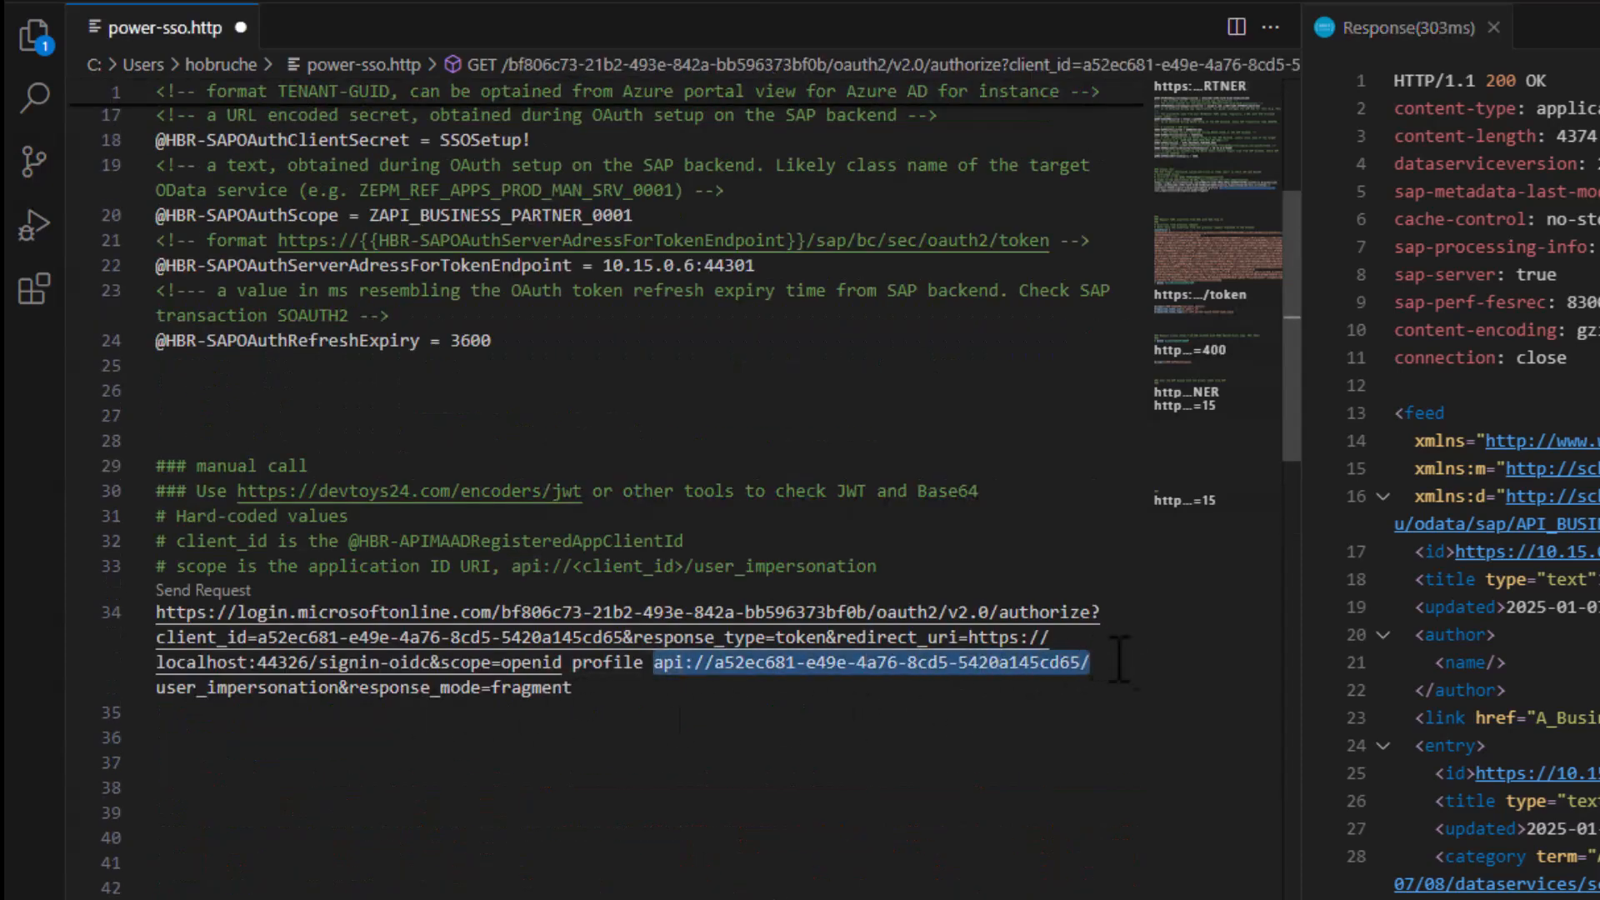
key(alt+Tab)
click(527, 728)
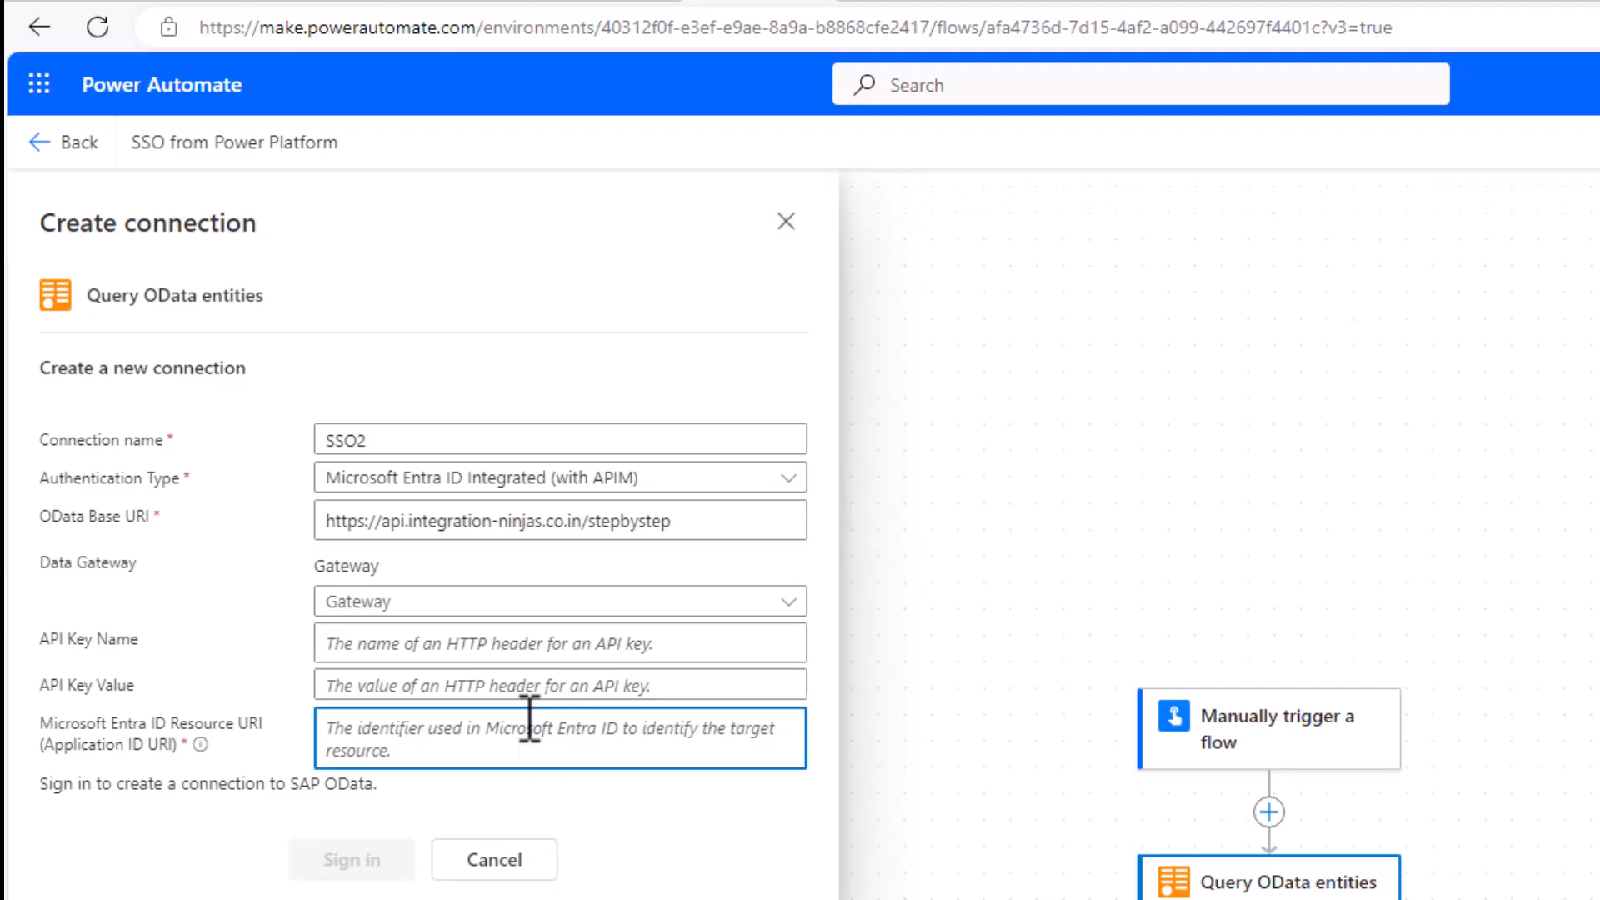
key(ctrl+v)
key(BackSpace)
- Sign in with the listed account to create the connection and check the available OData entities, keeping A_BusinessPartner
click(390, 850)
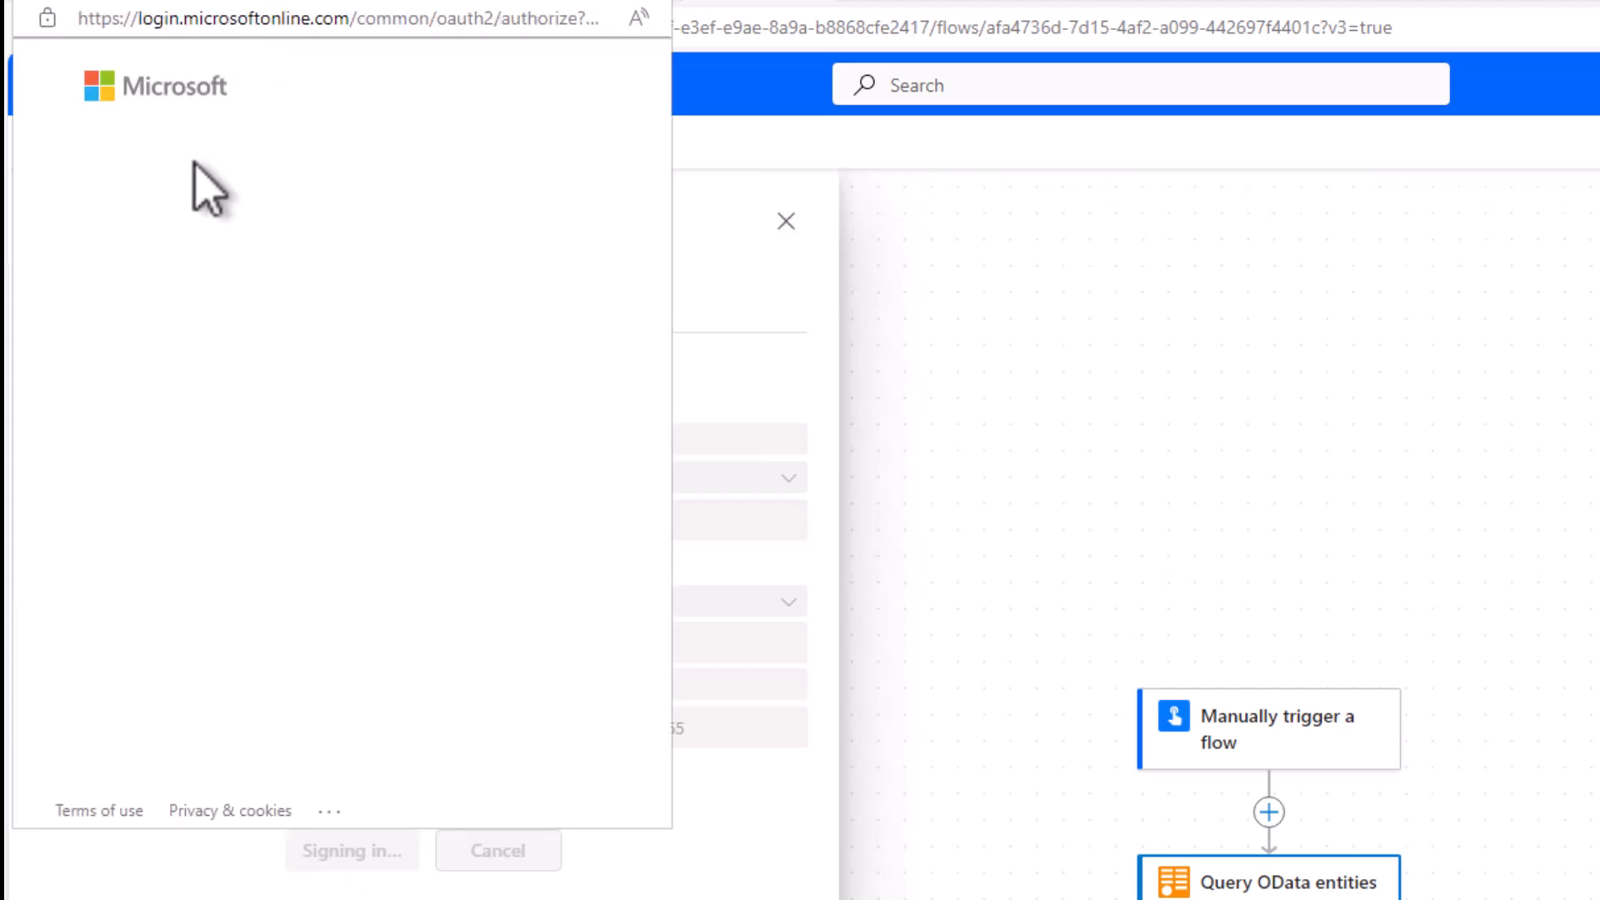
click(179, 225)
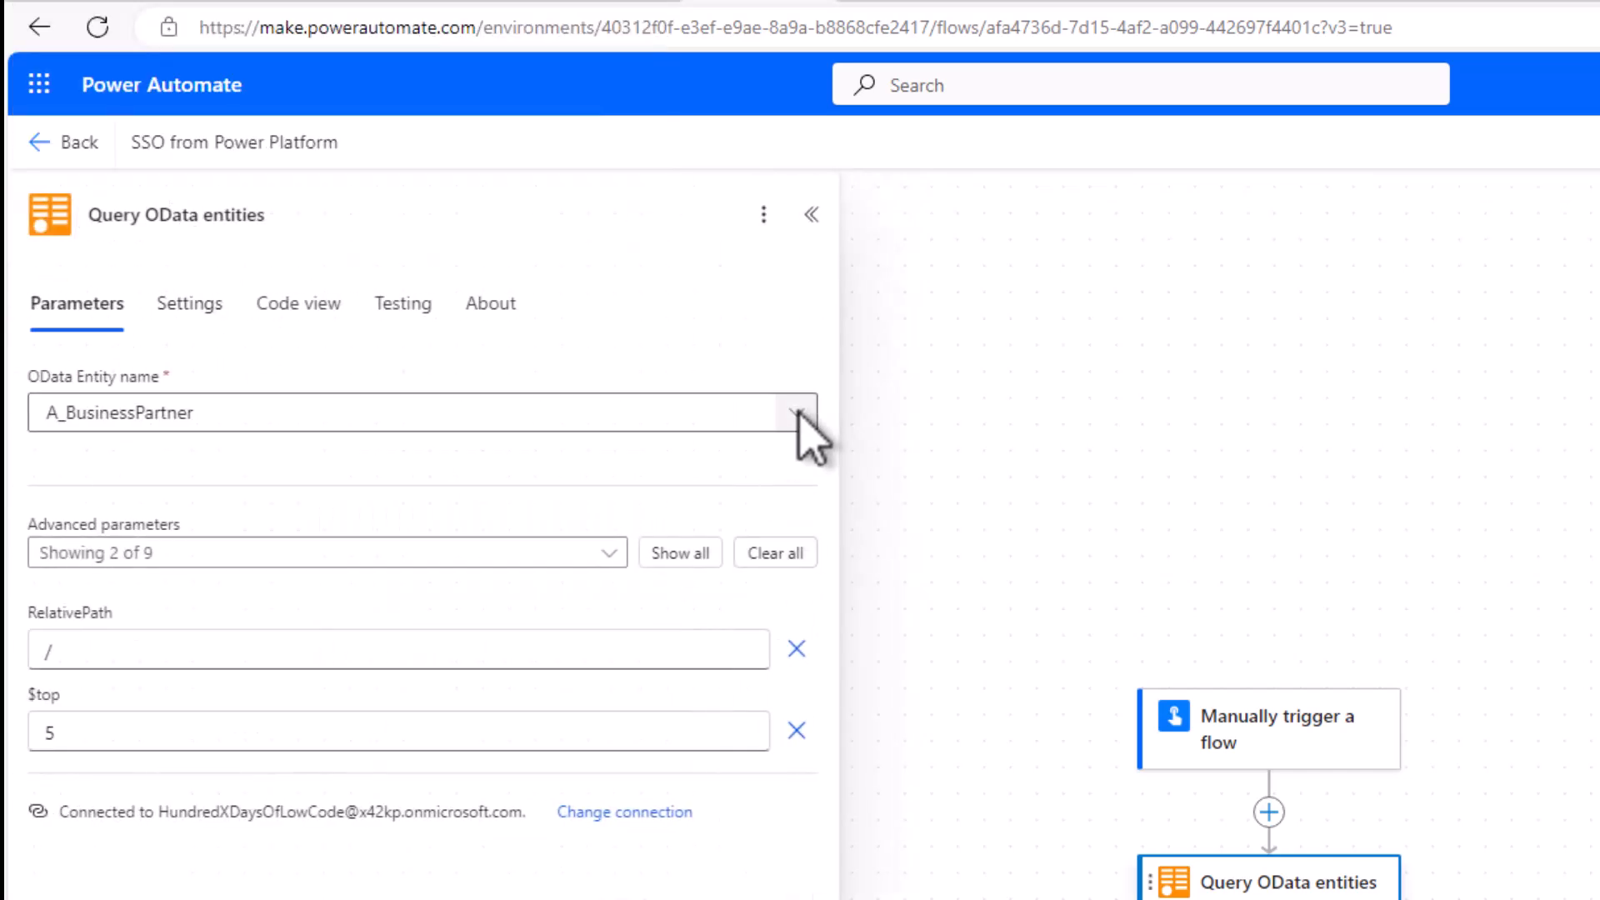
click(797, 410)
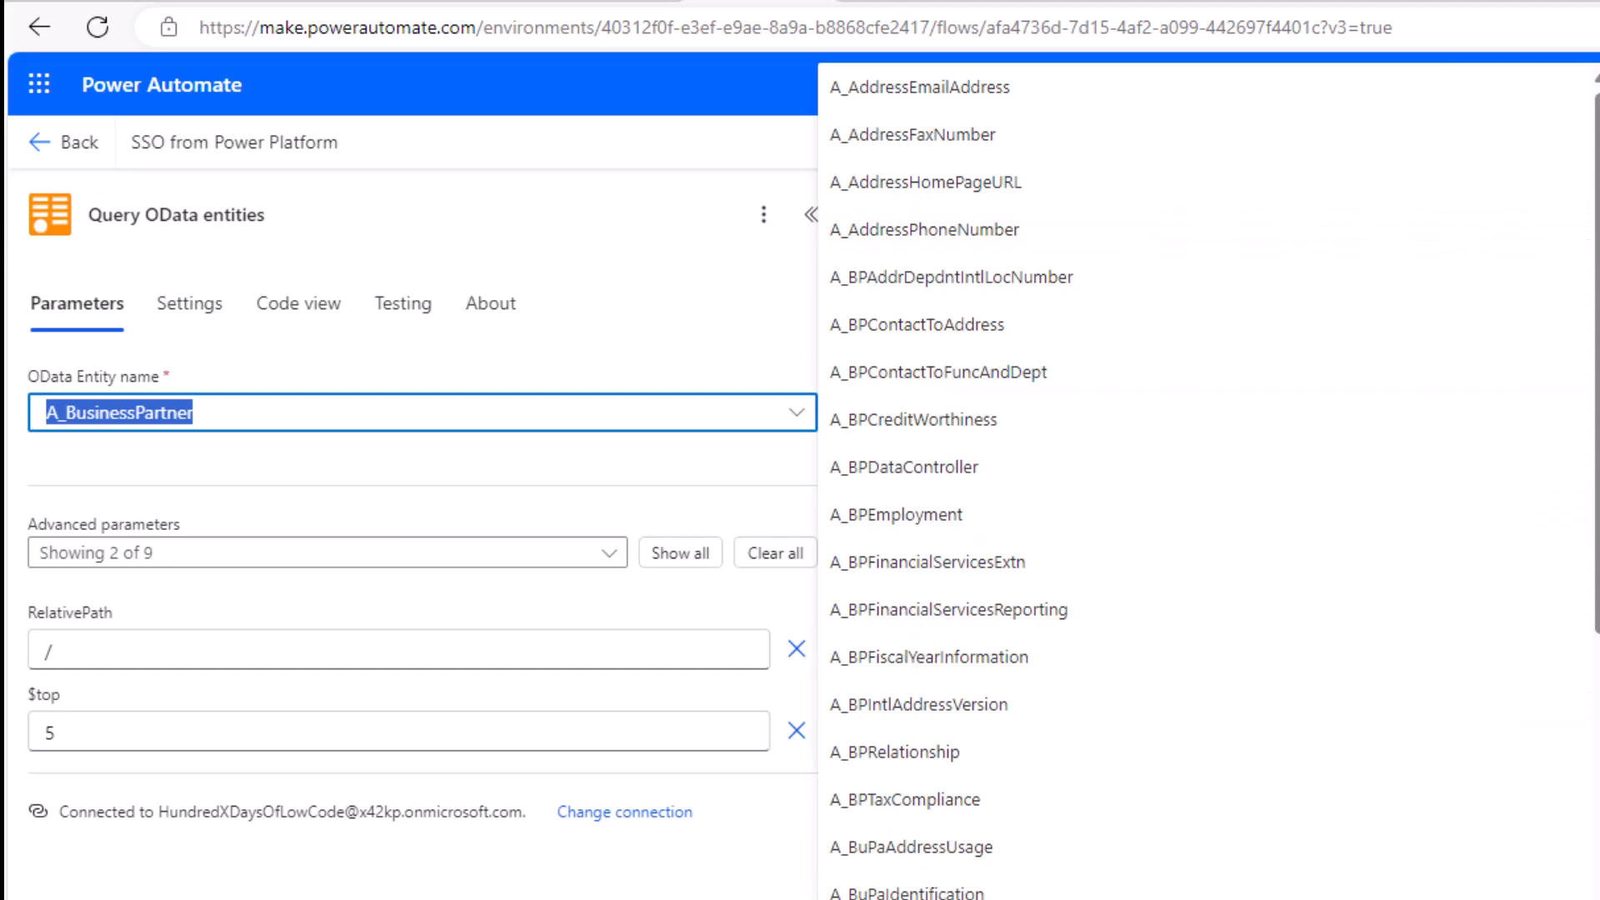
key(Escape)
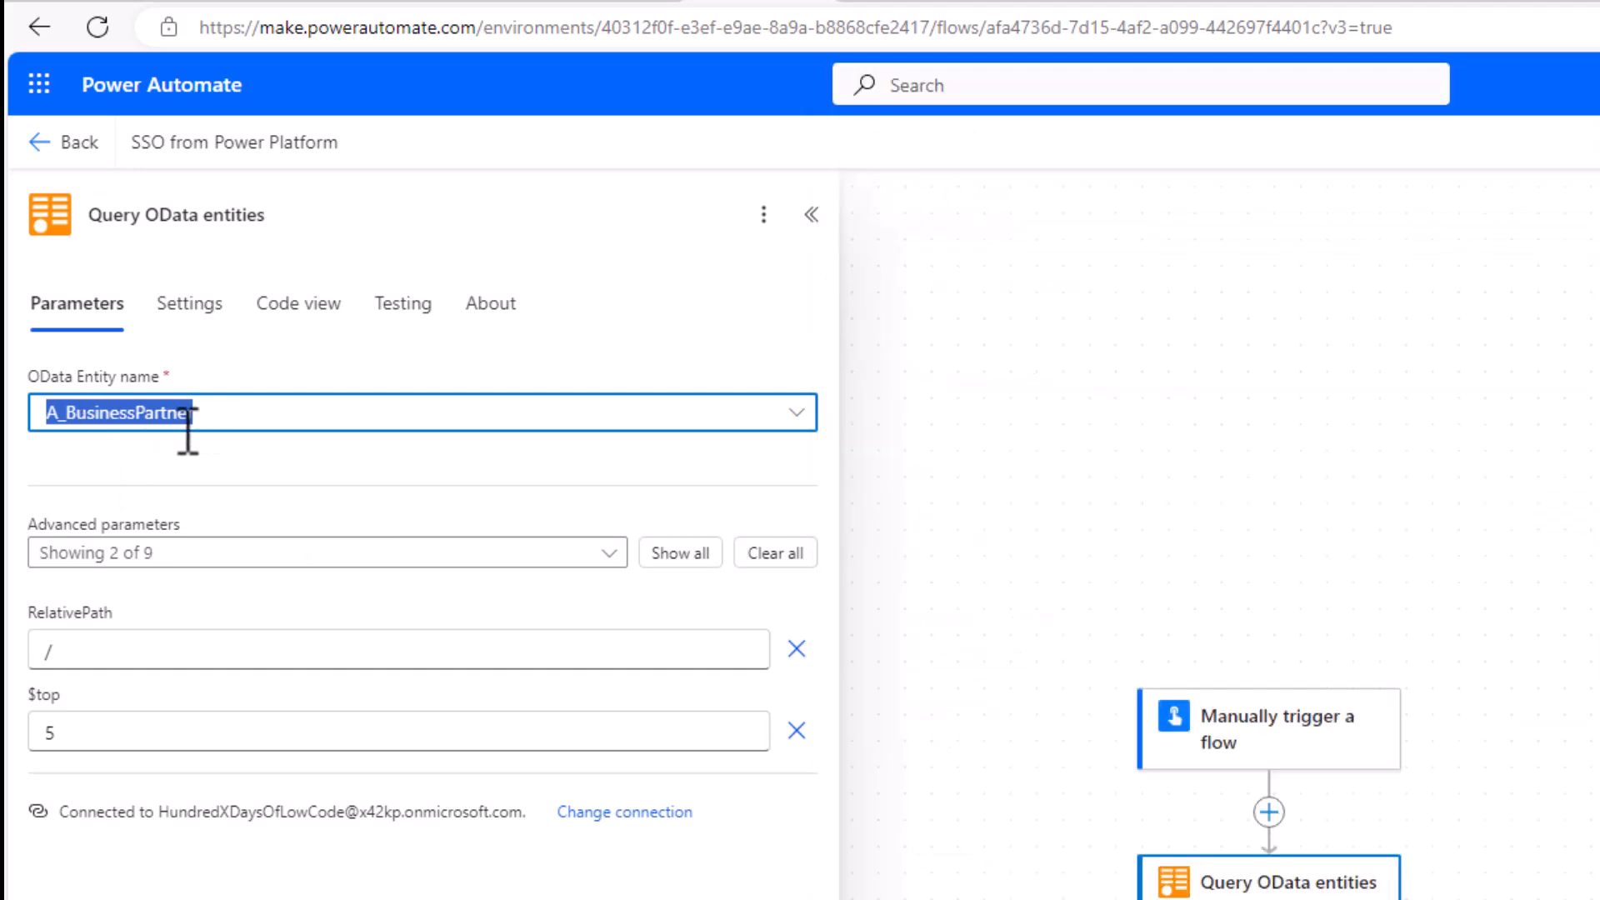
- Save the flow, run it as a manual test and examine the response body of the Query OData entities action
click(1489, 123)
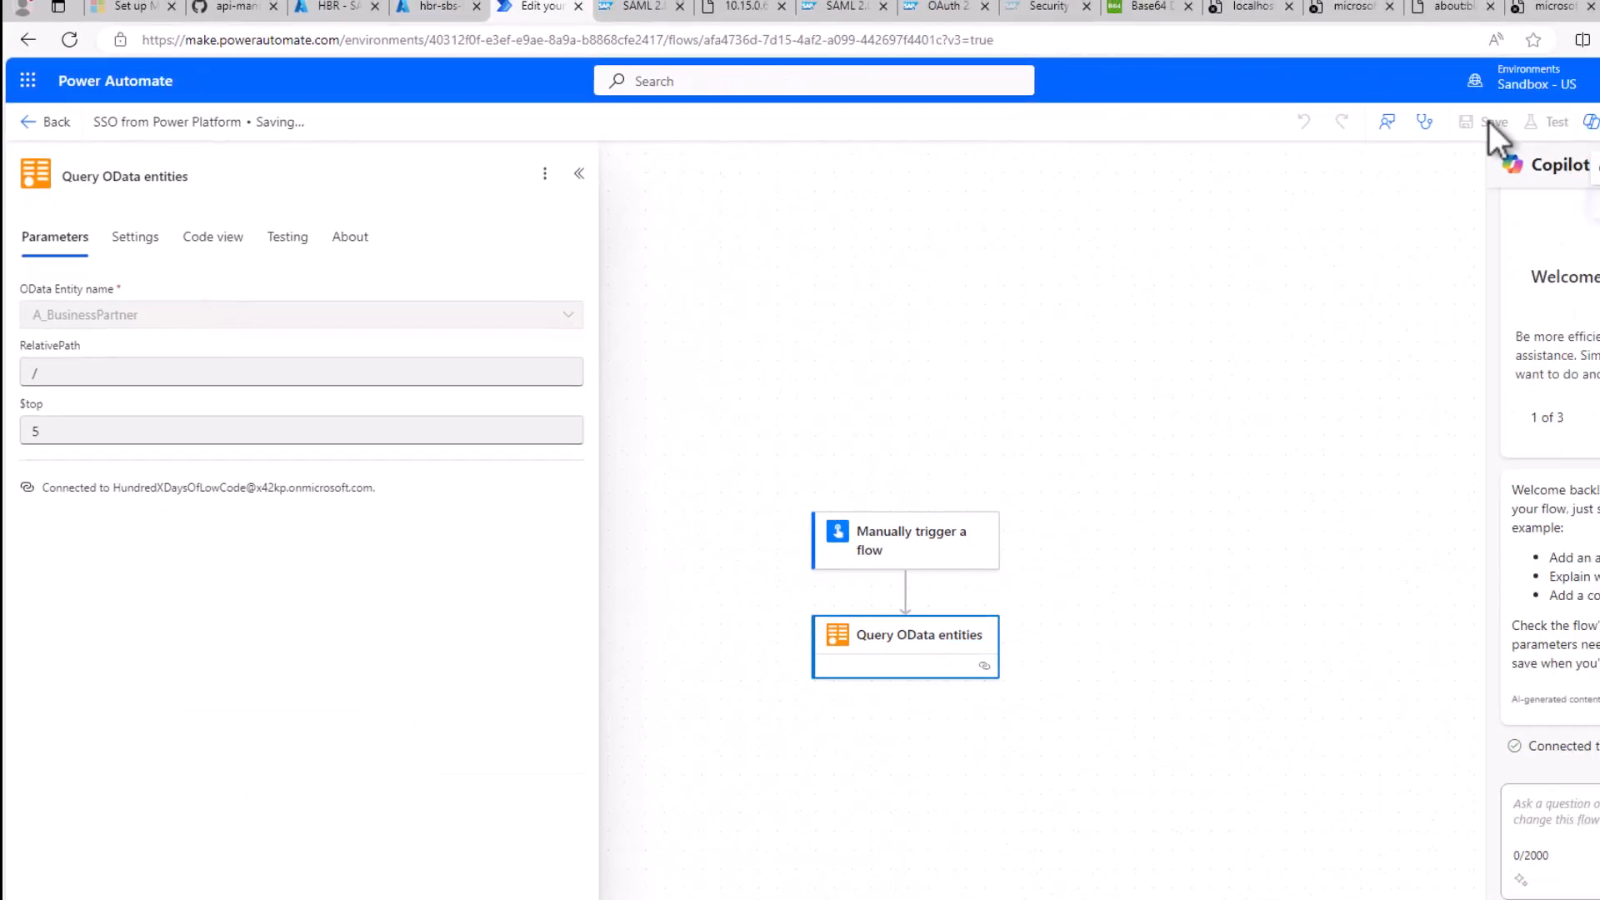
click(1544, 121)
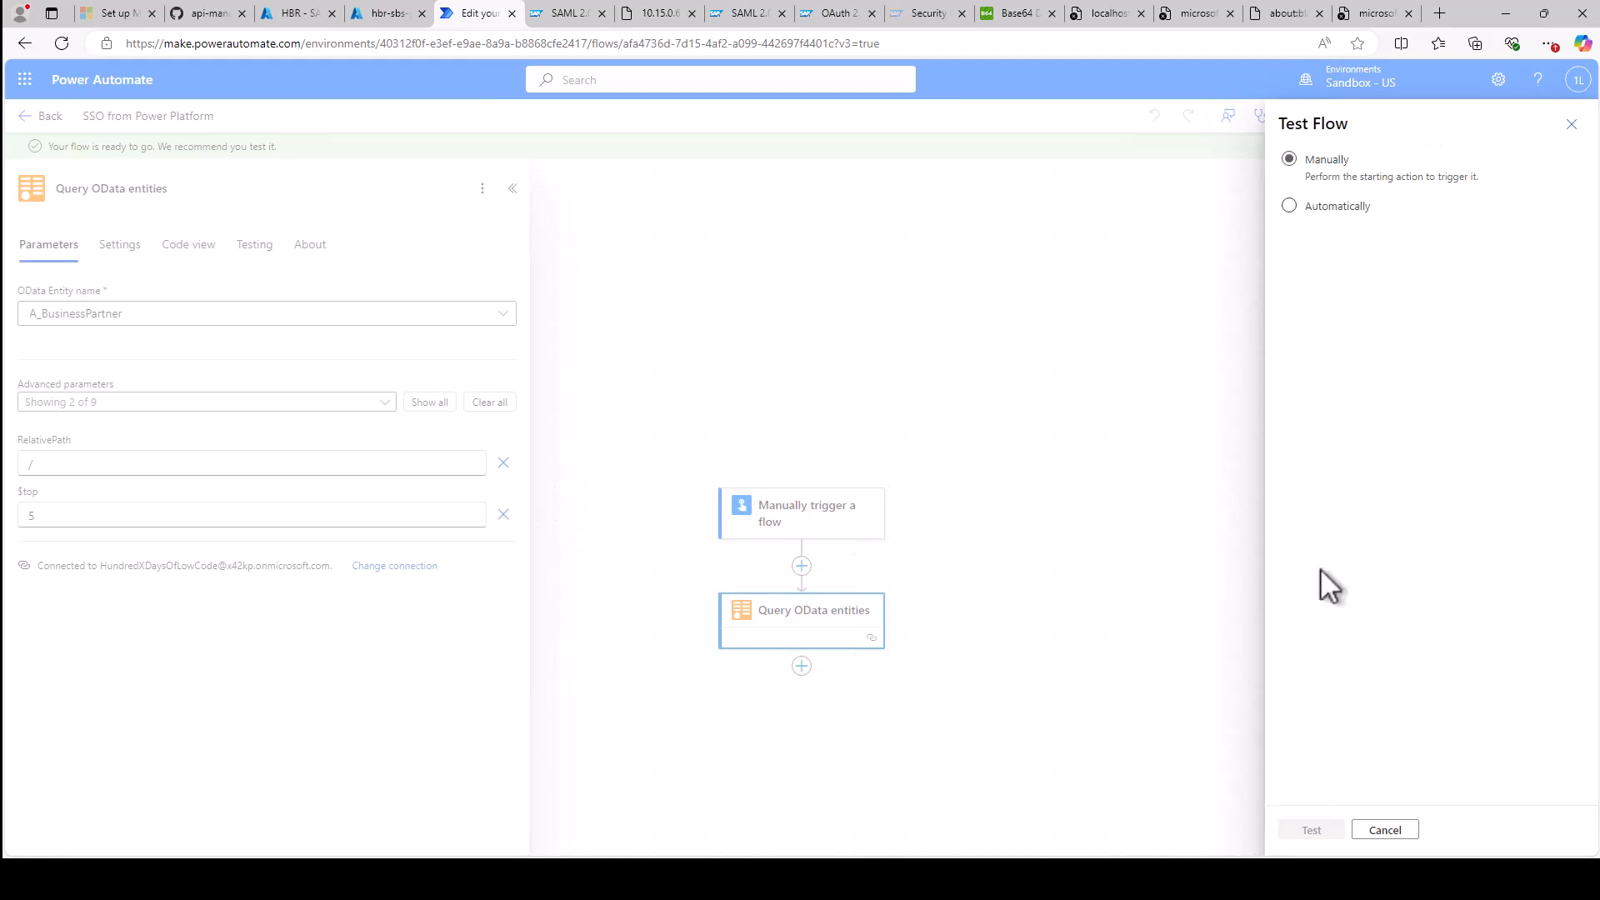
click(1312, 829)
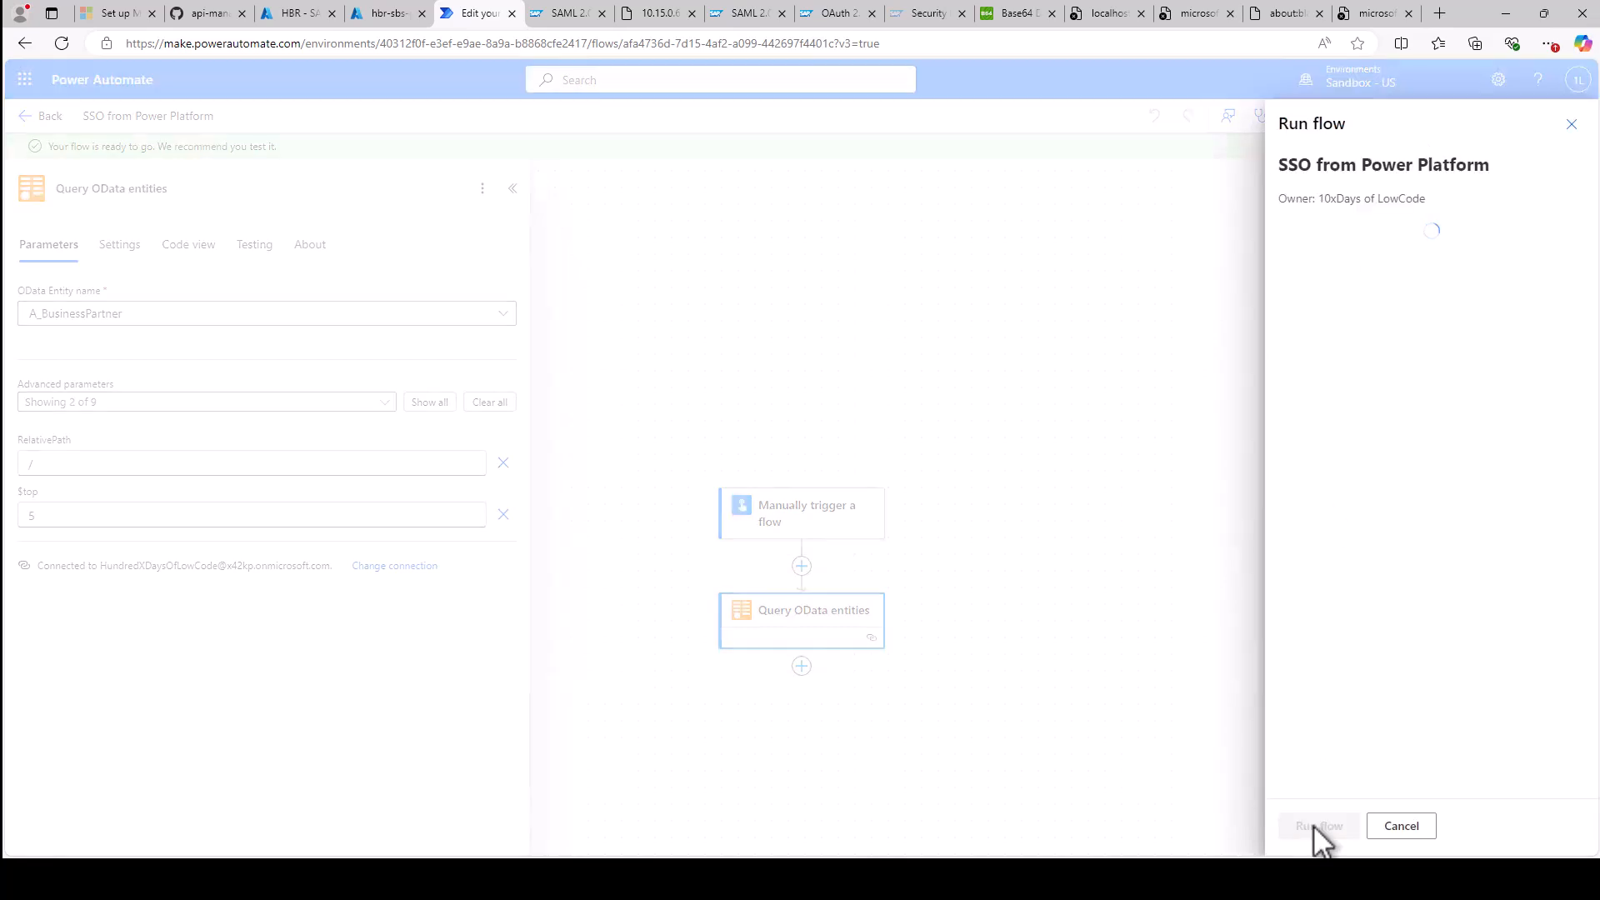
click(1312, 825)
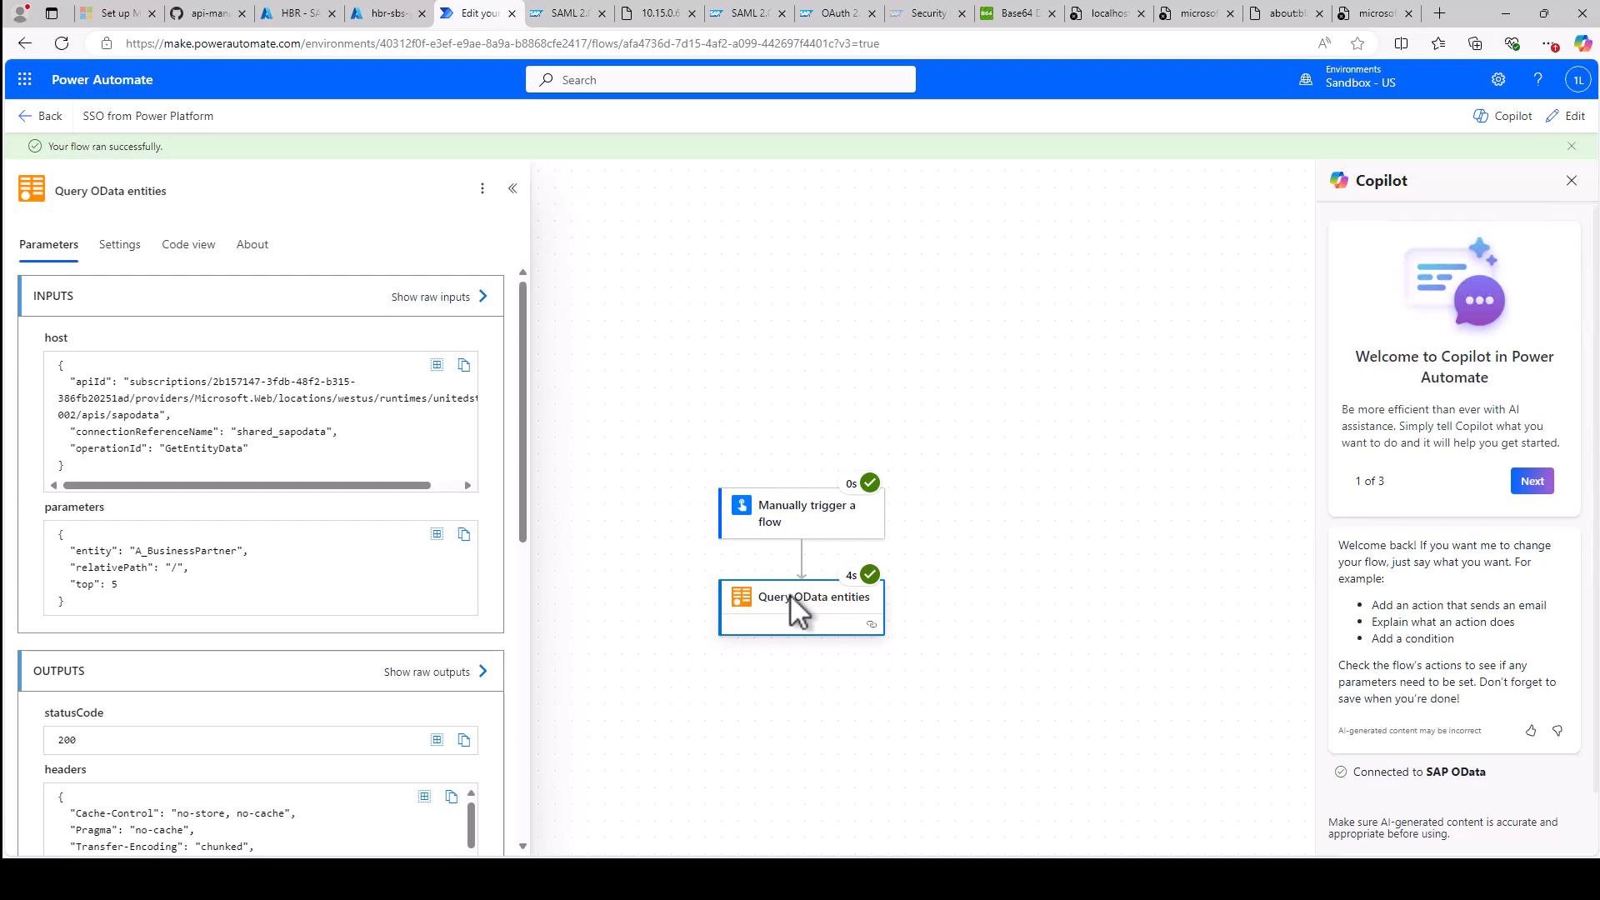
scroll(432, 635, down, 10)
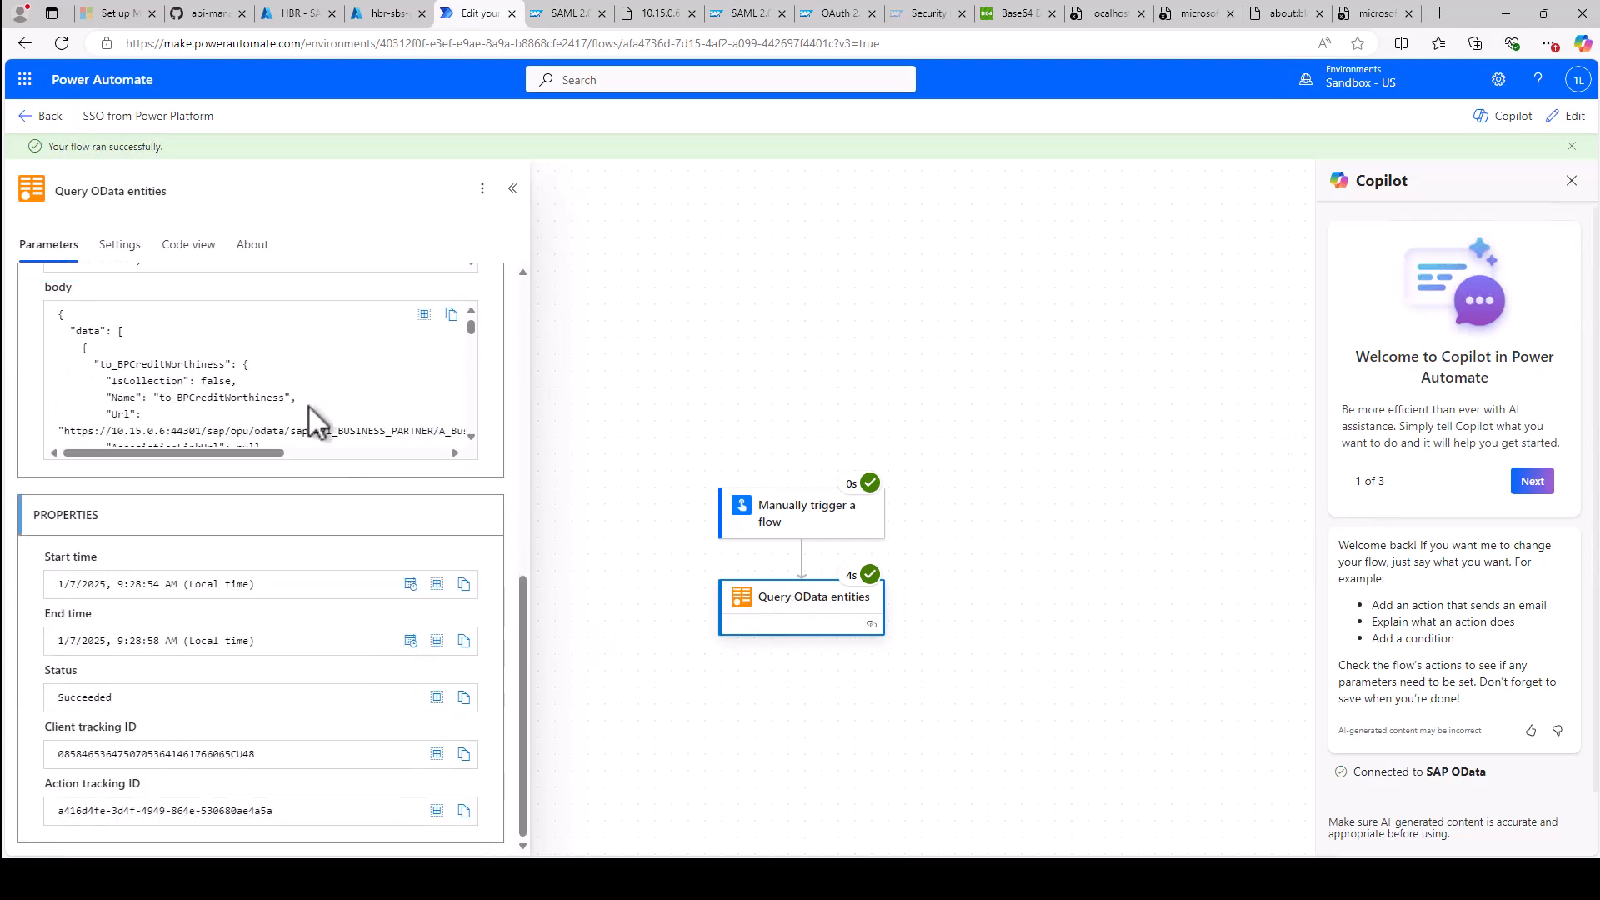
drag(473, 327, 473, 395)
scroll(472, 395, down, 1)
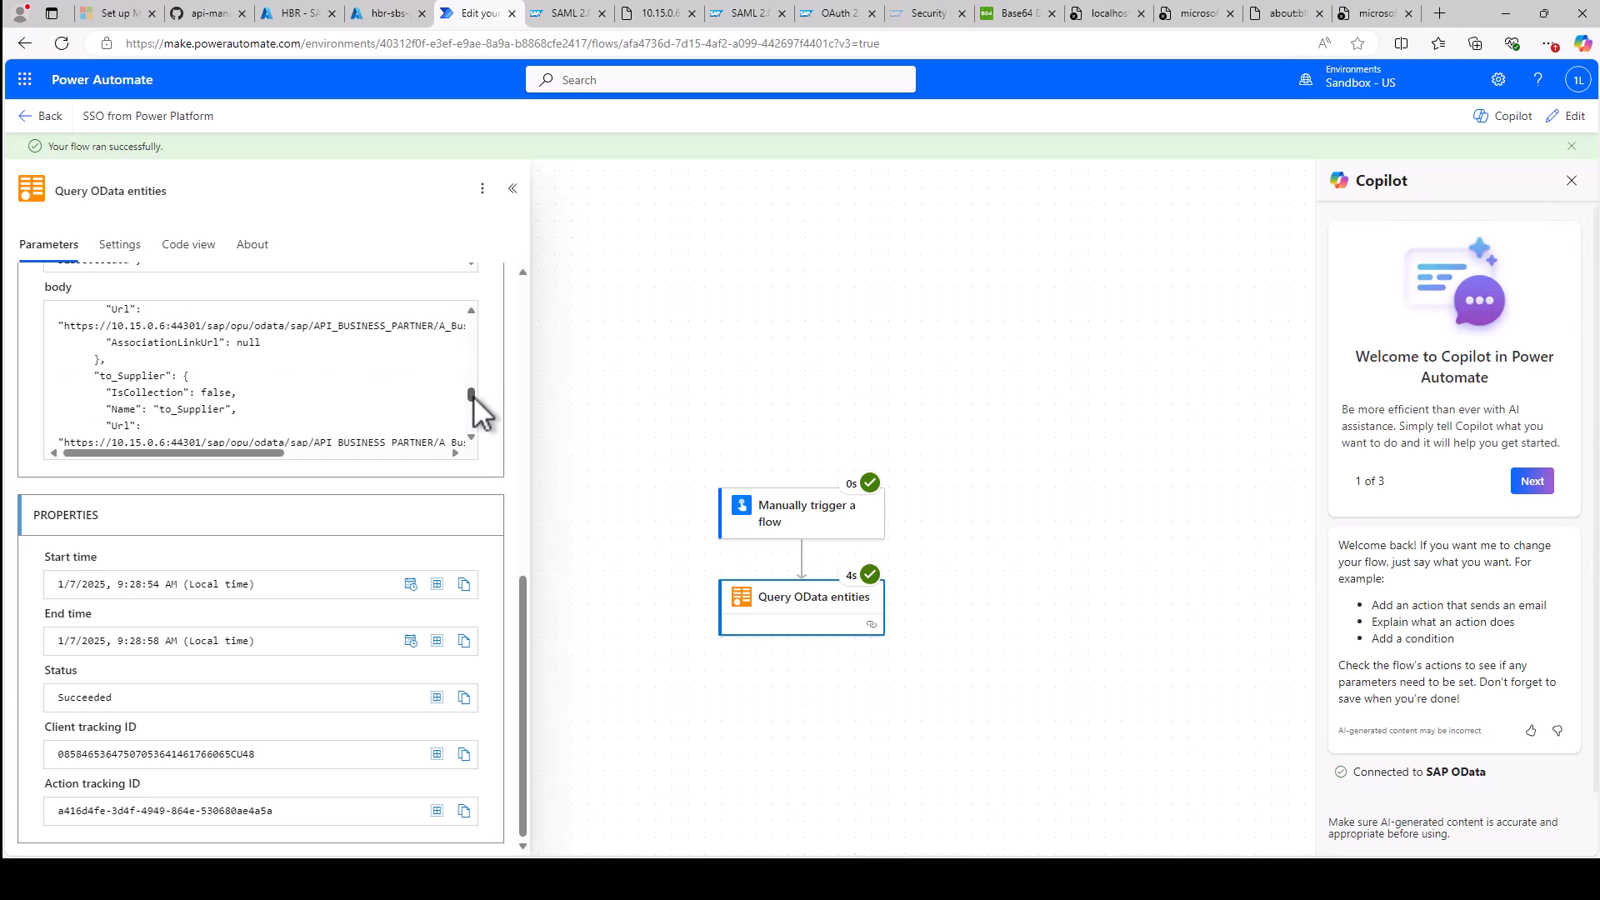